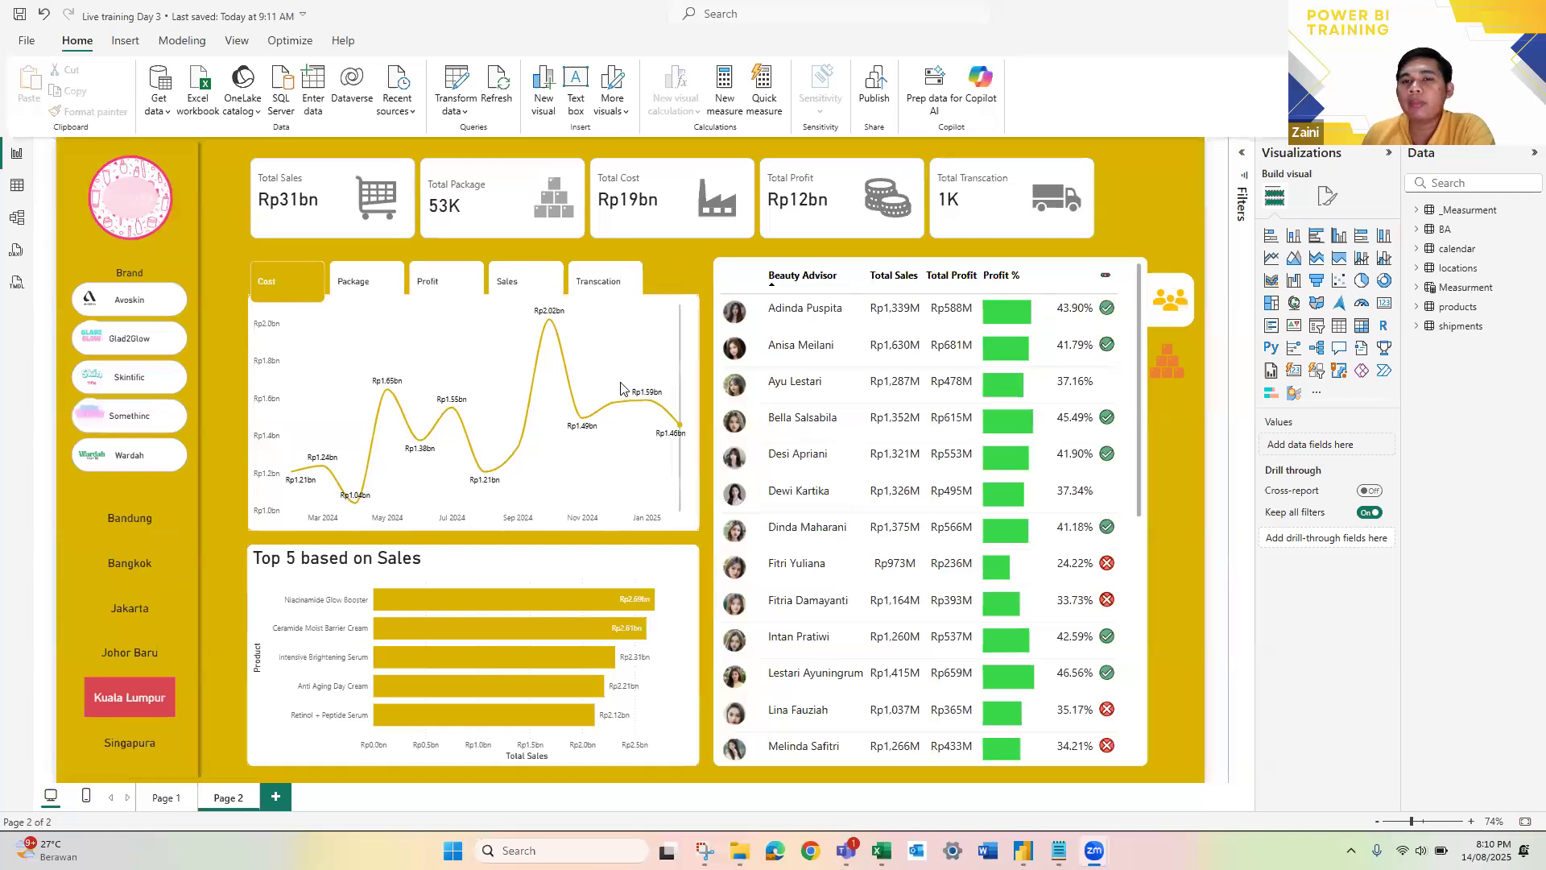
mouse_move(621, 389)
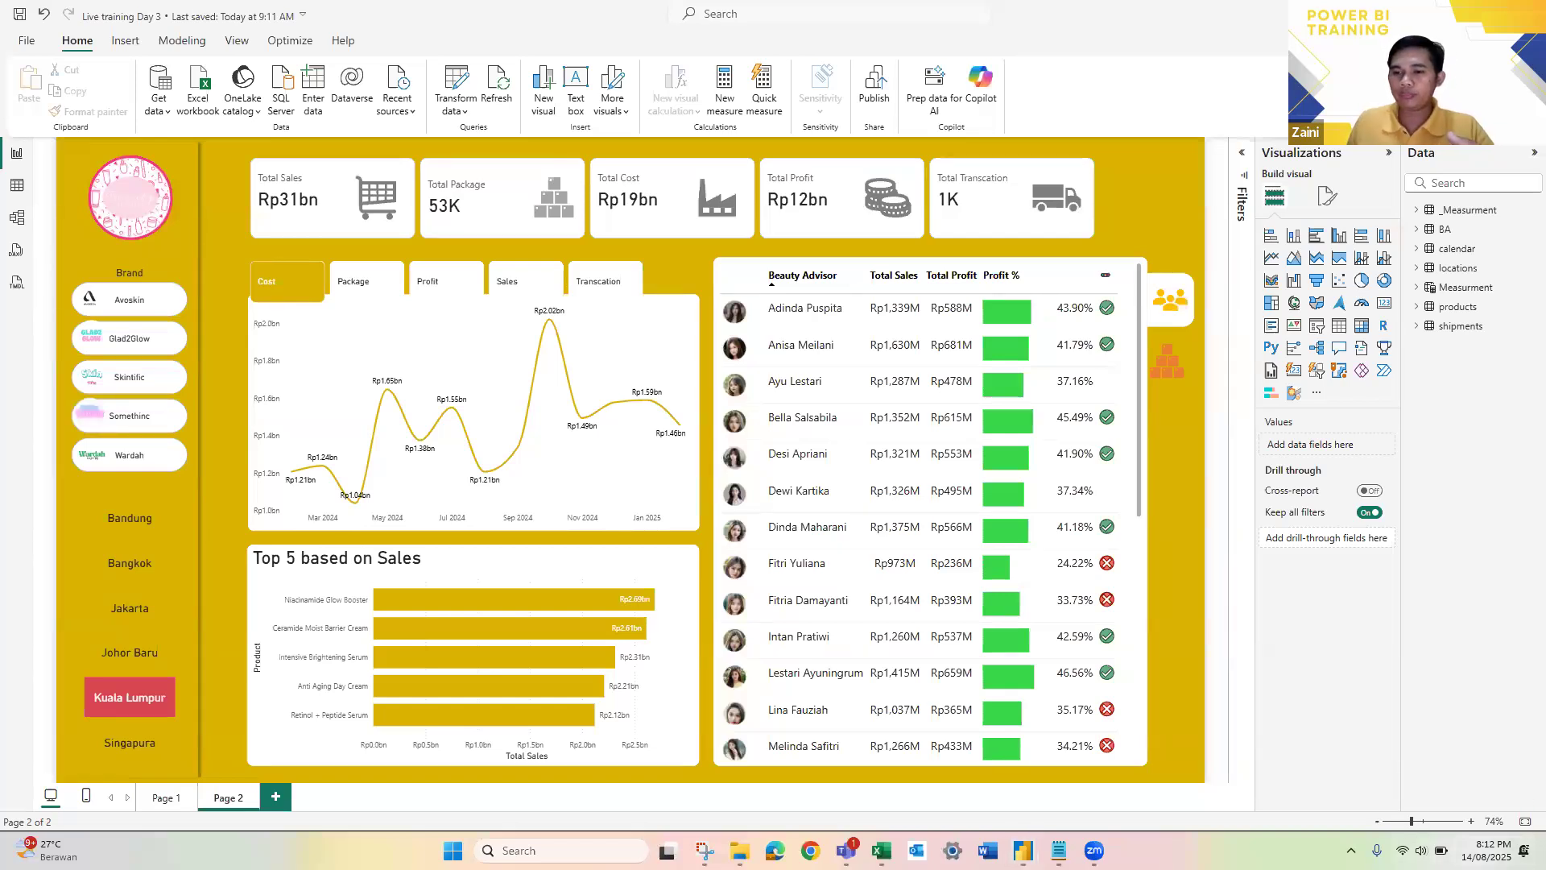
key("super+n")
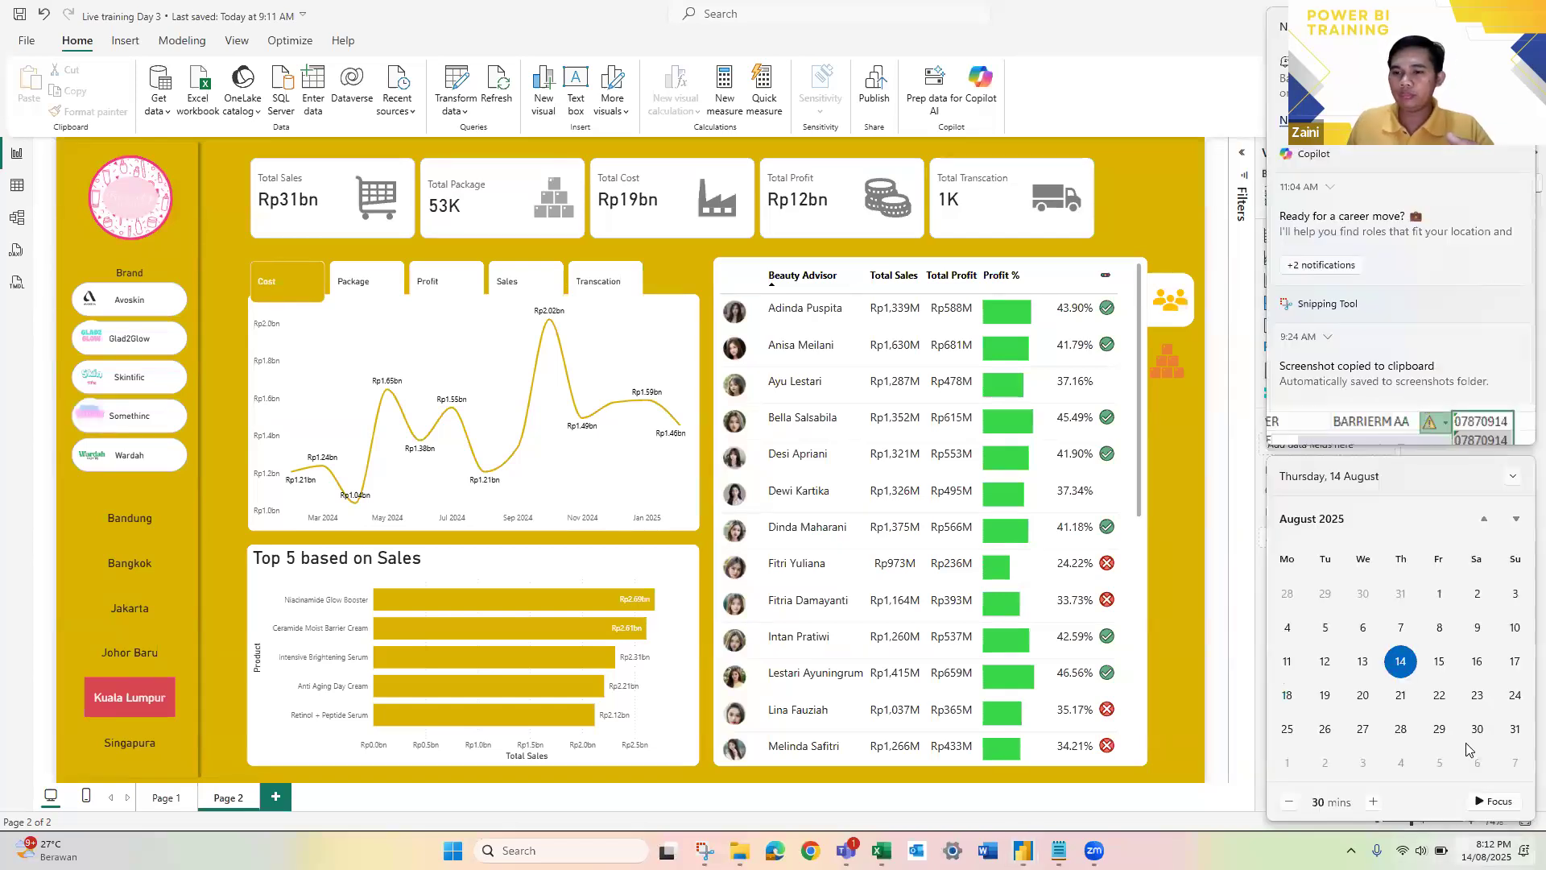
left_click(1214, 632)
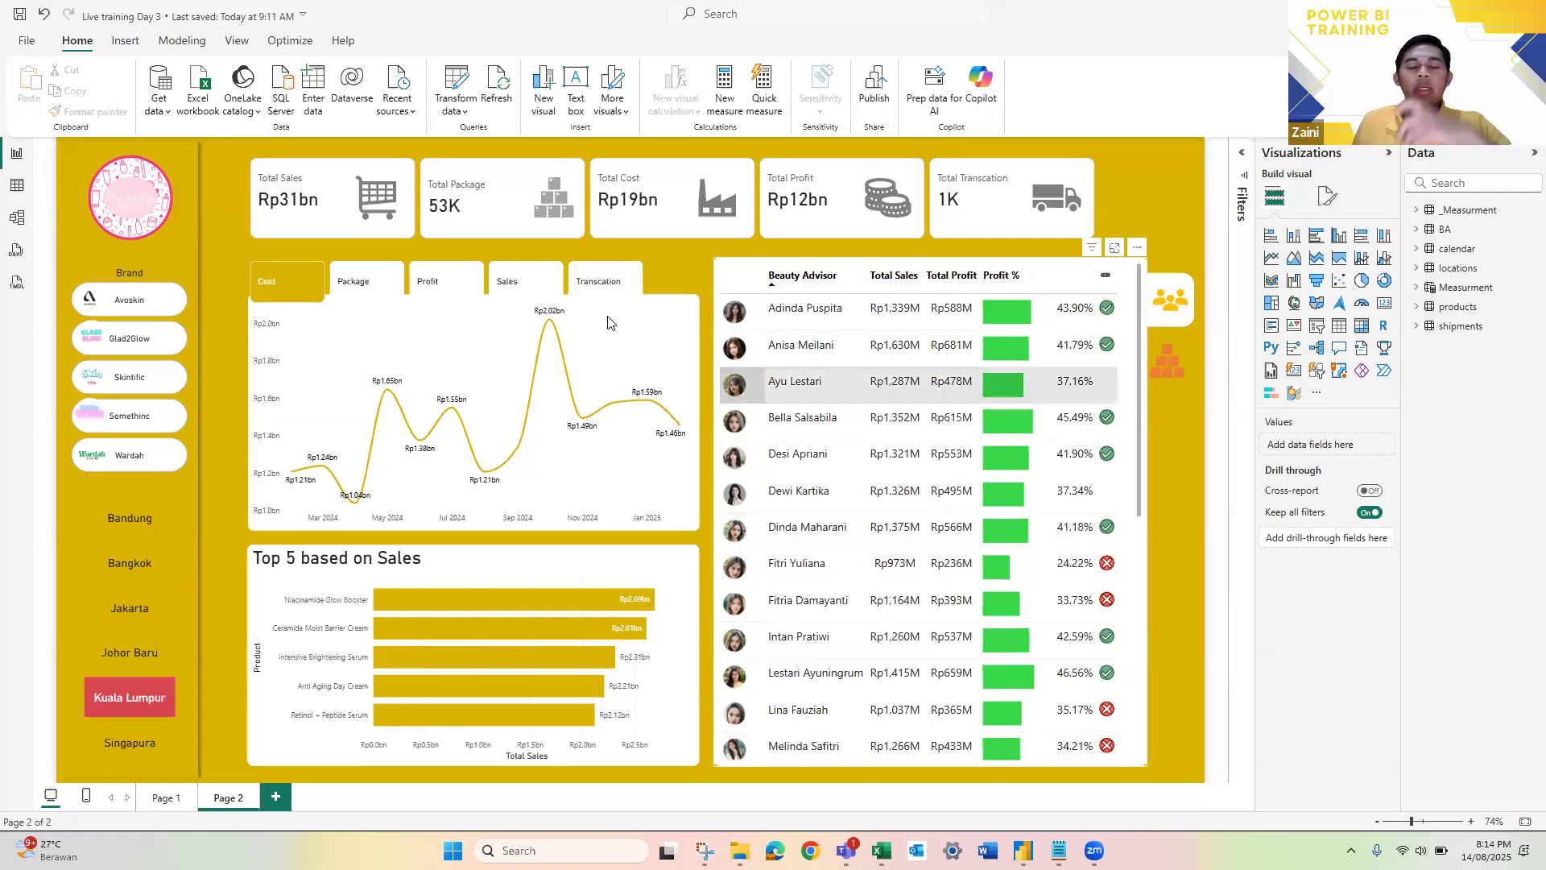
mouse_move(608, 322)
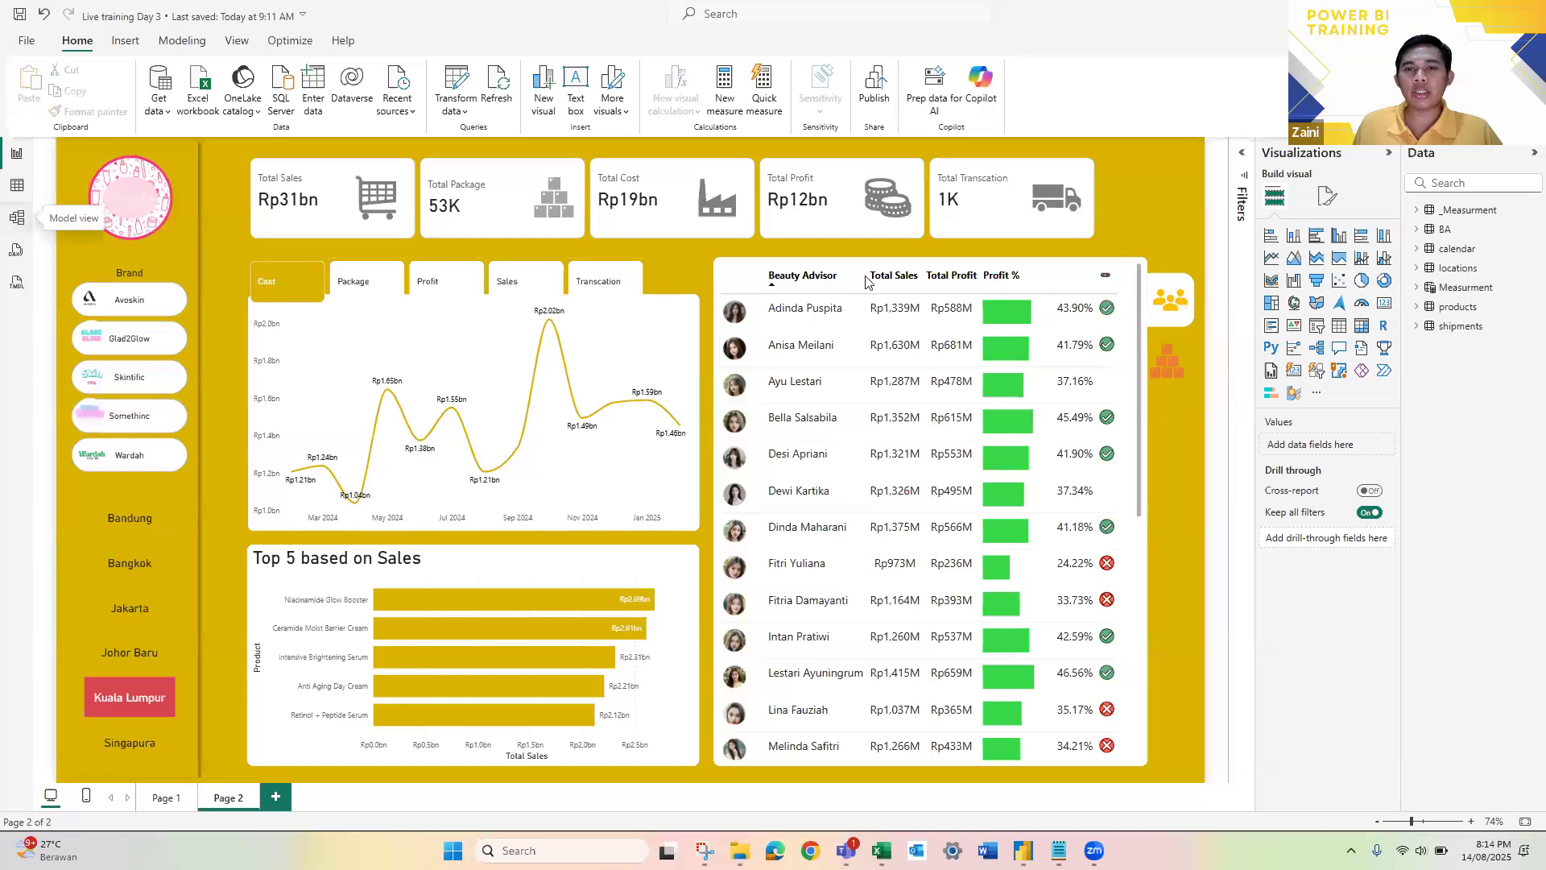
Step: Review the model diagram, then examine the Top 5 based on Sales chart's fields in the _Measurment, products and shipments tables
left_click(16, 220)
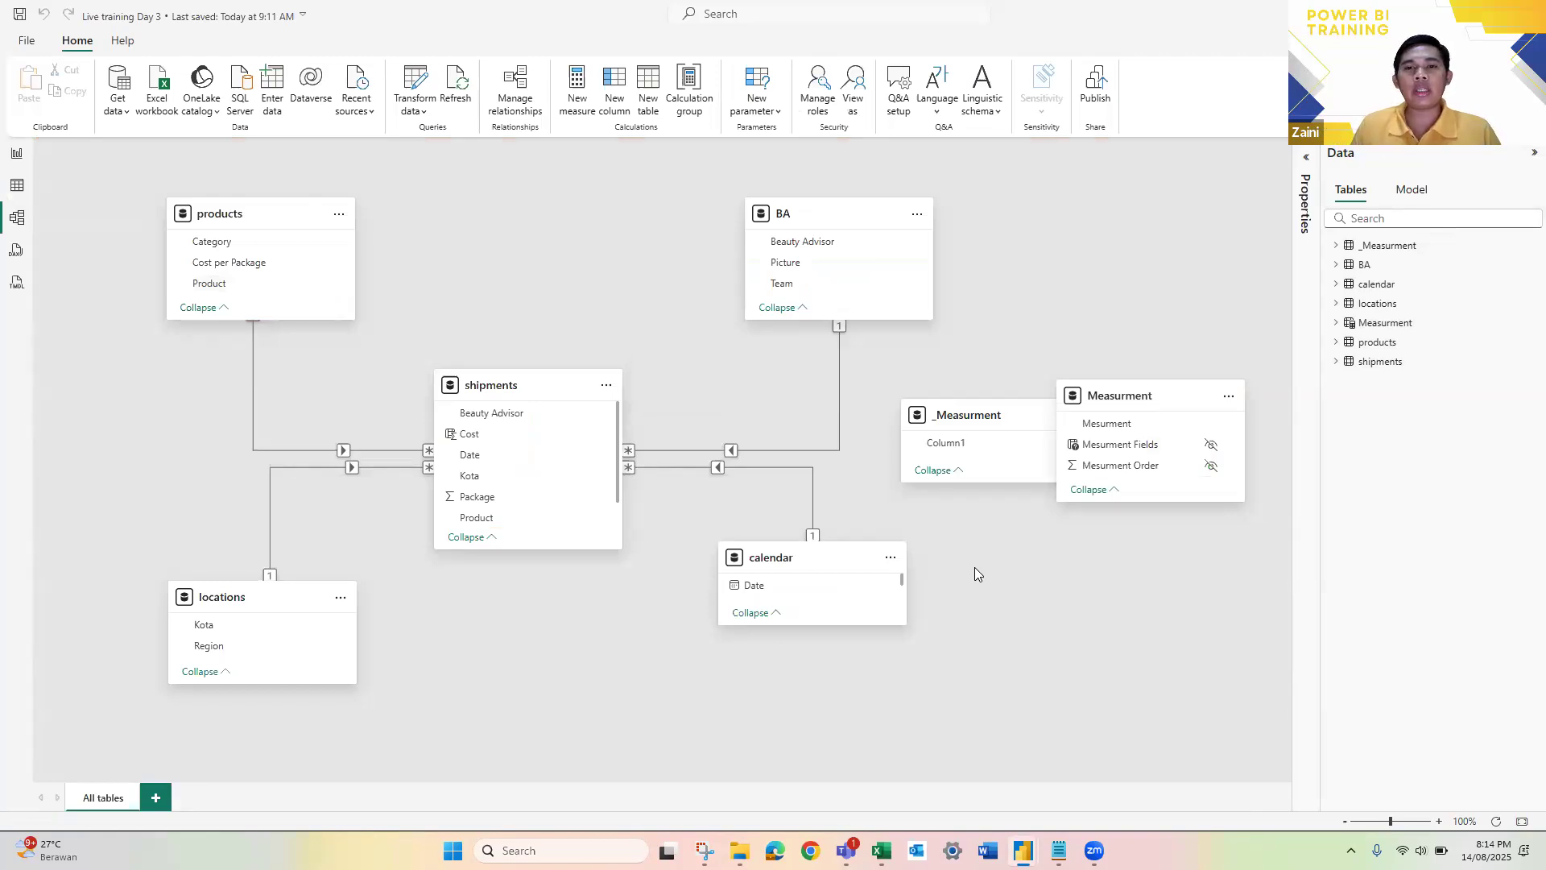
left_click(17, 154)
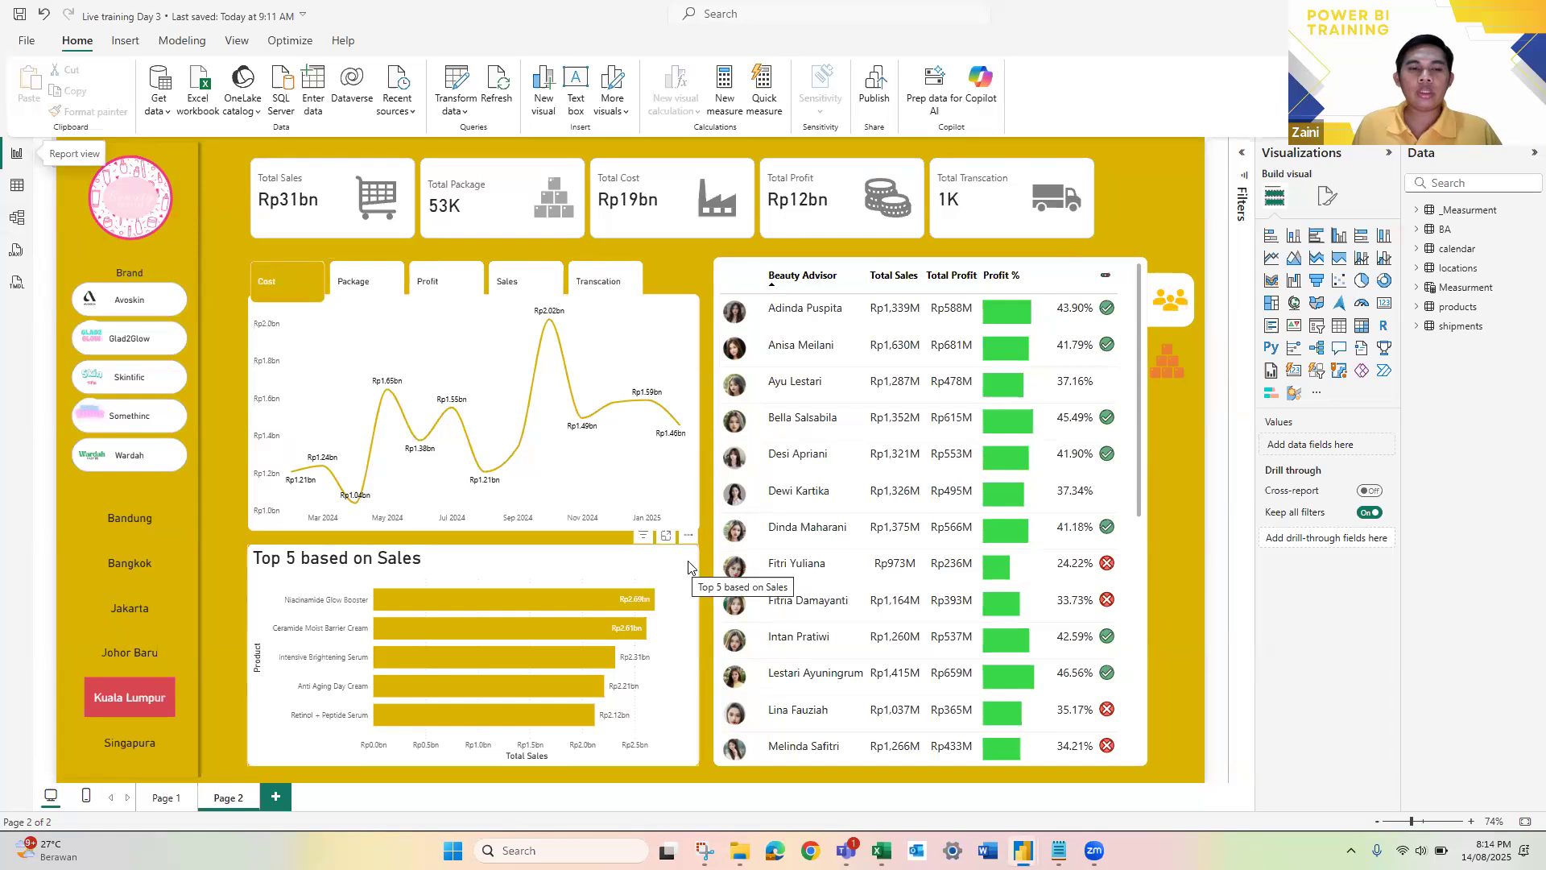
left_click(441, 576)
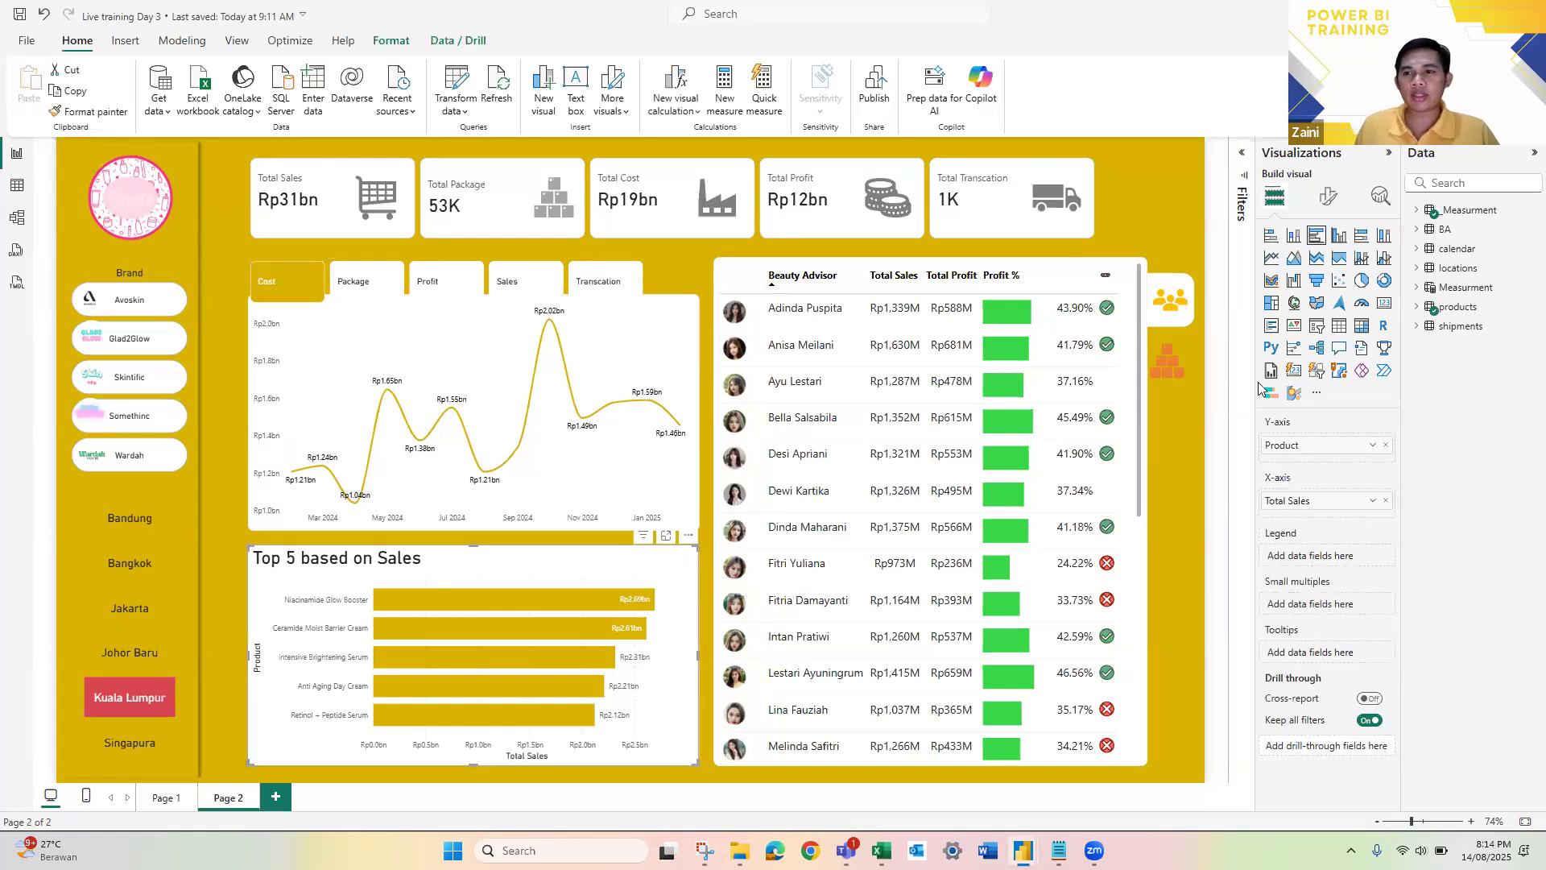
left_click(1433, 307)
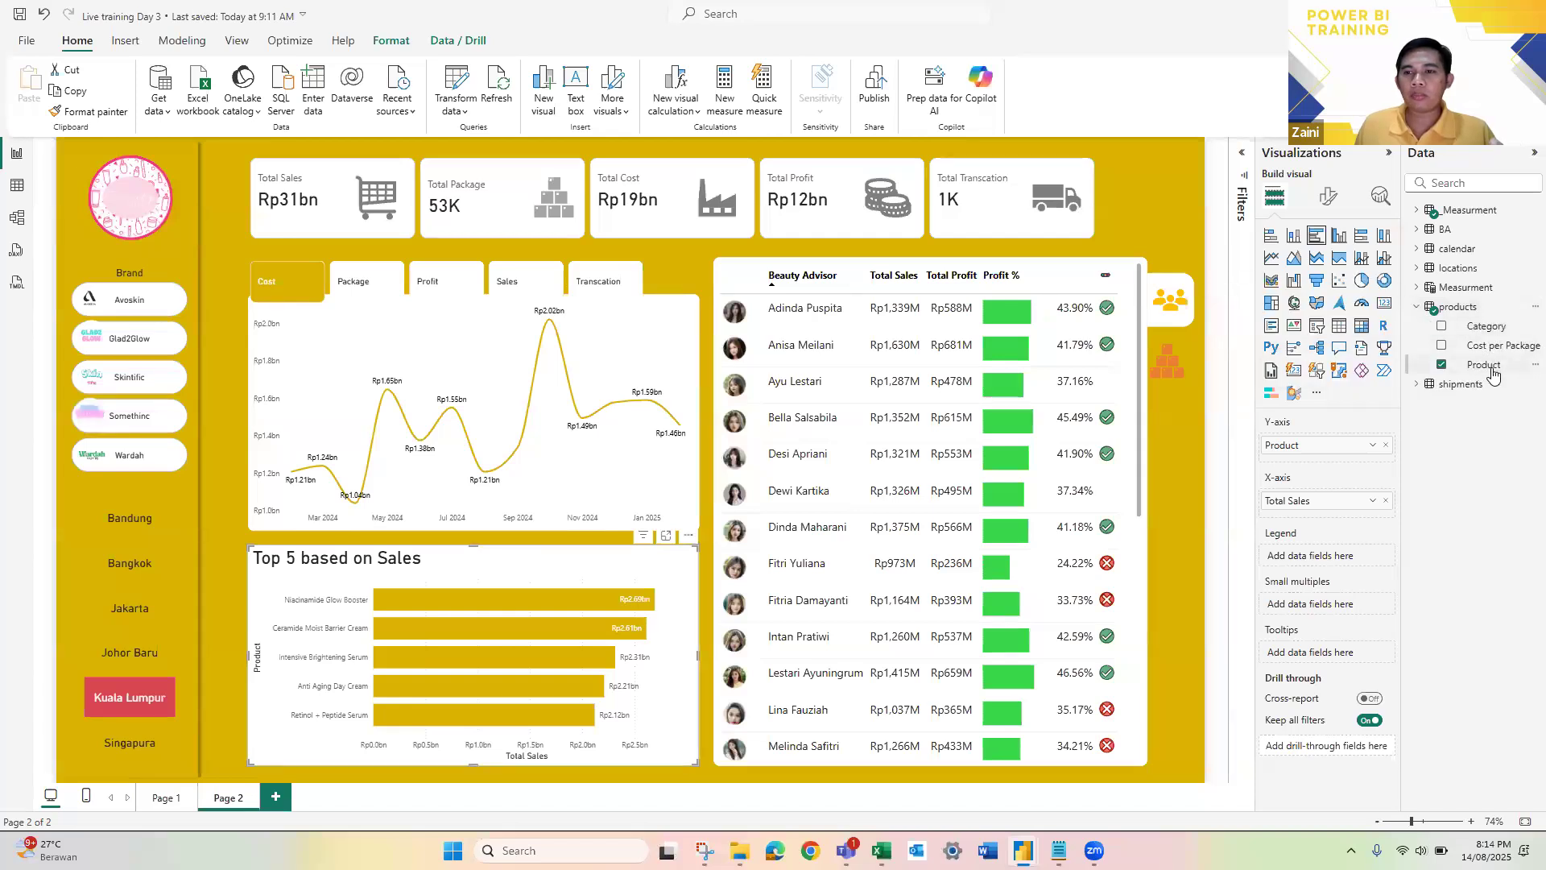
left_click(1419, 210)
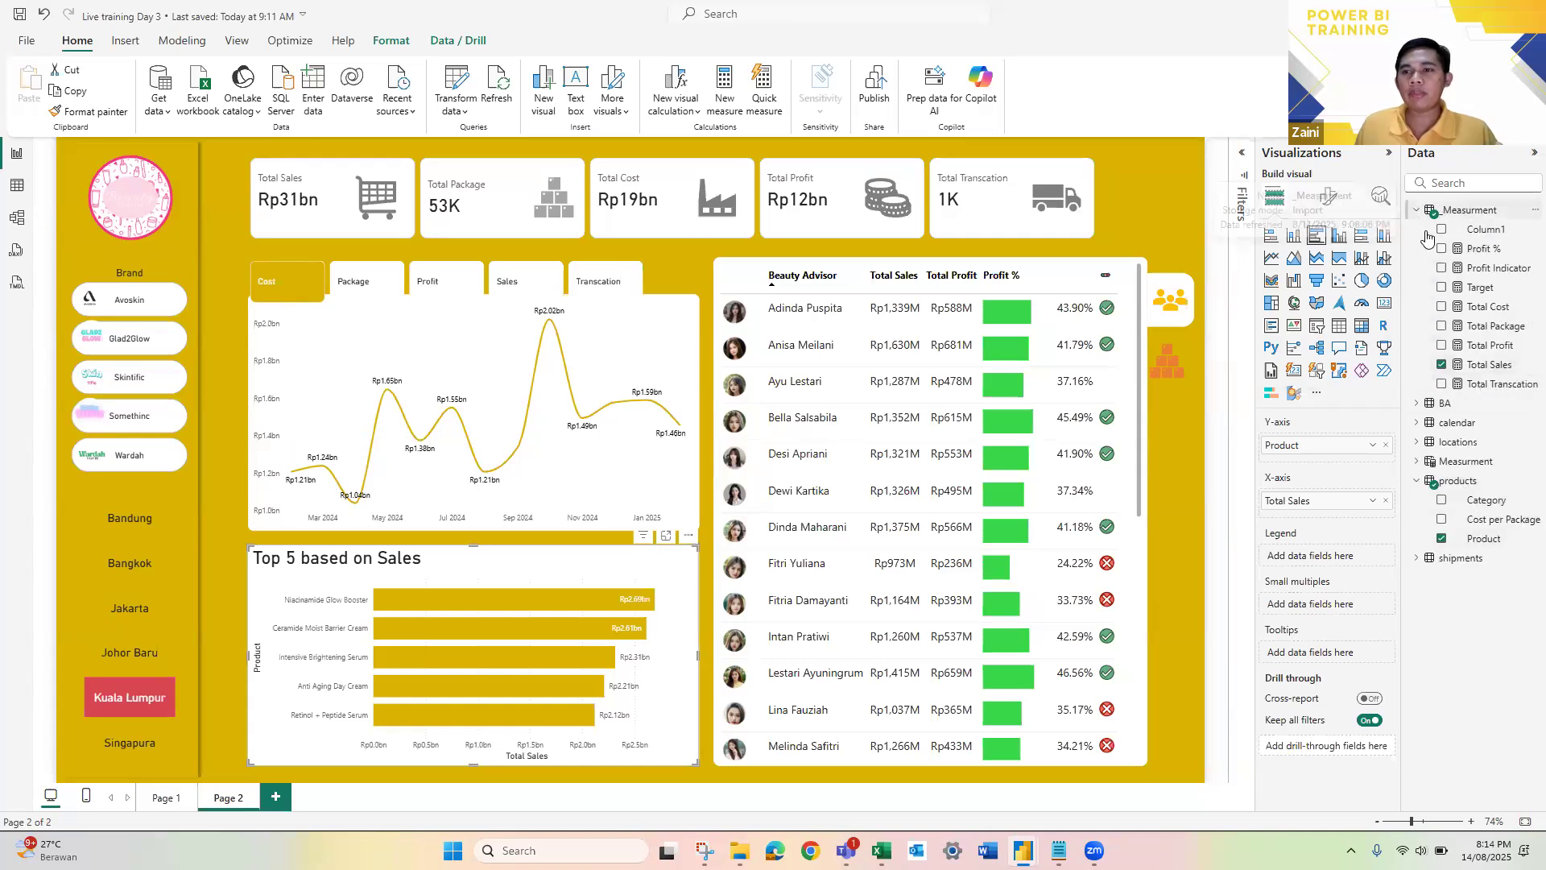
left_click(1415, 211)
left_click(1459, 384)
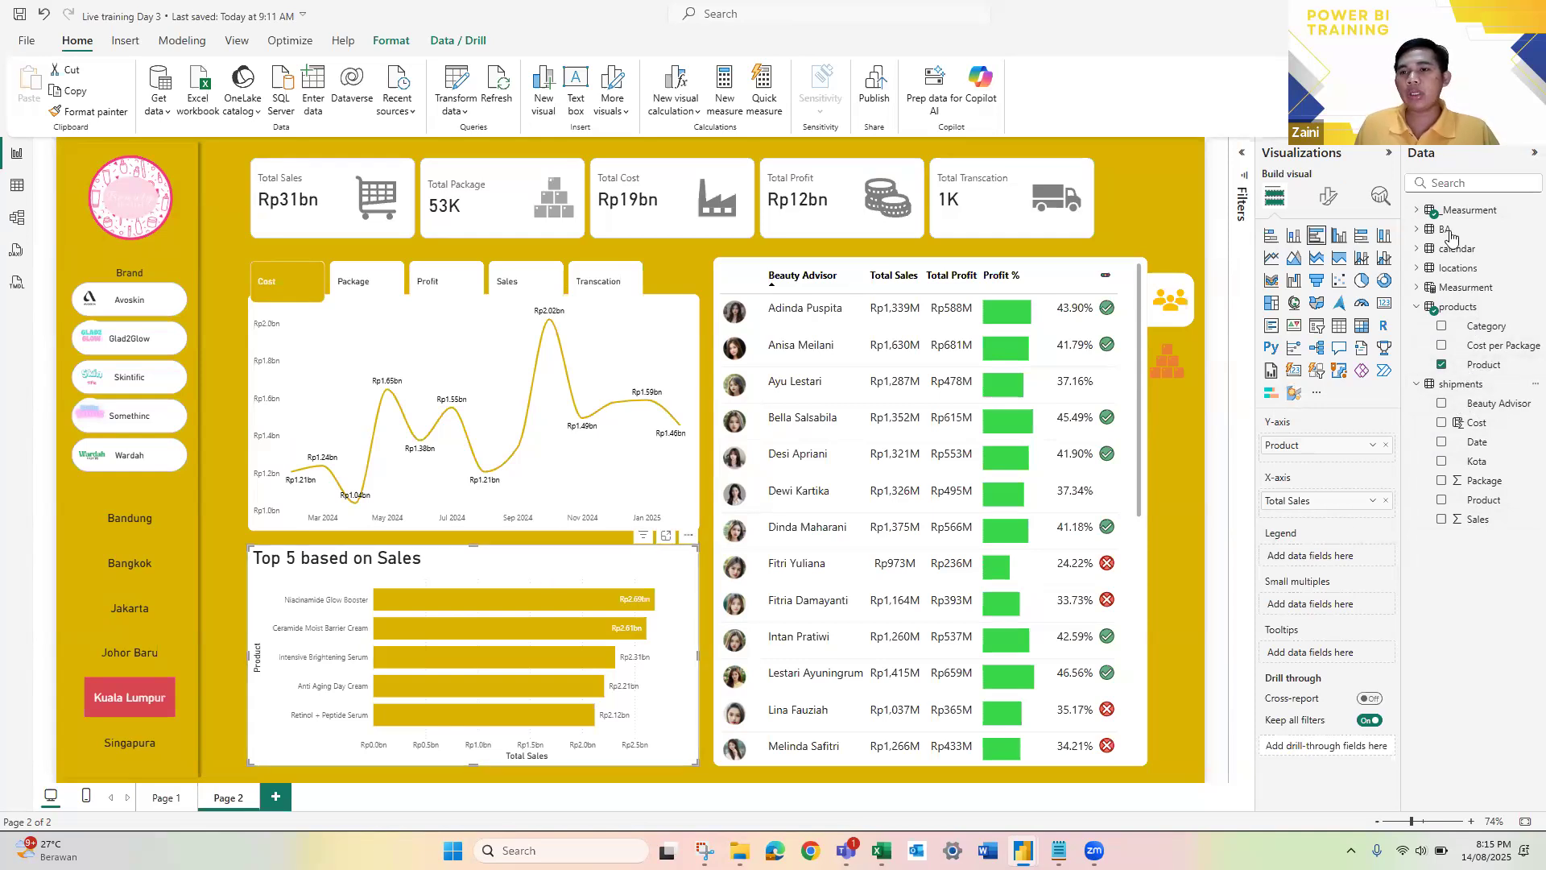
left_click(1416, 210)
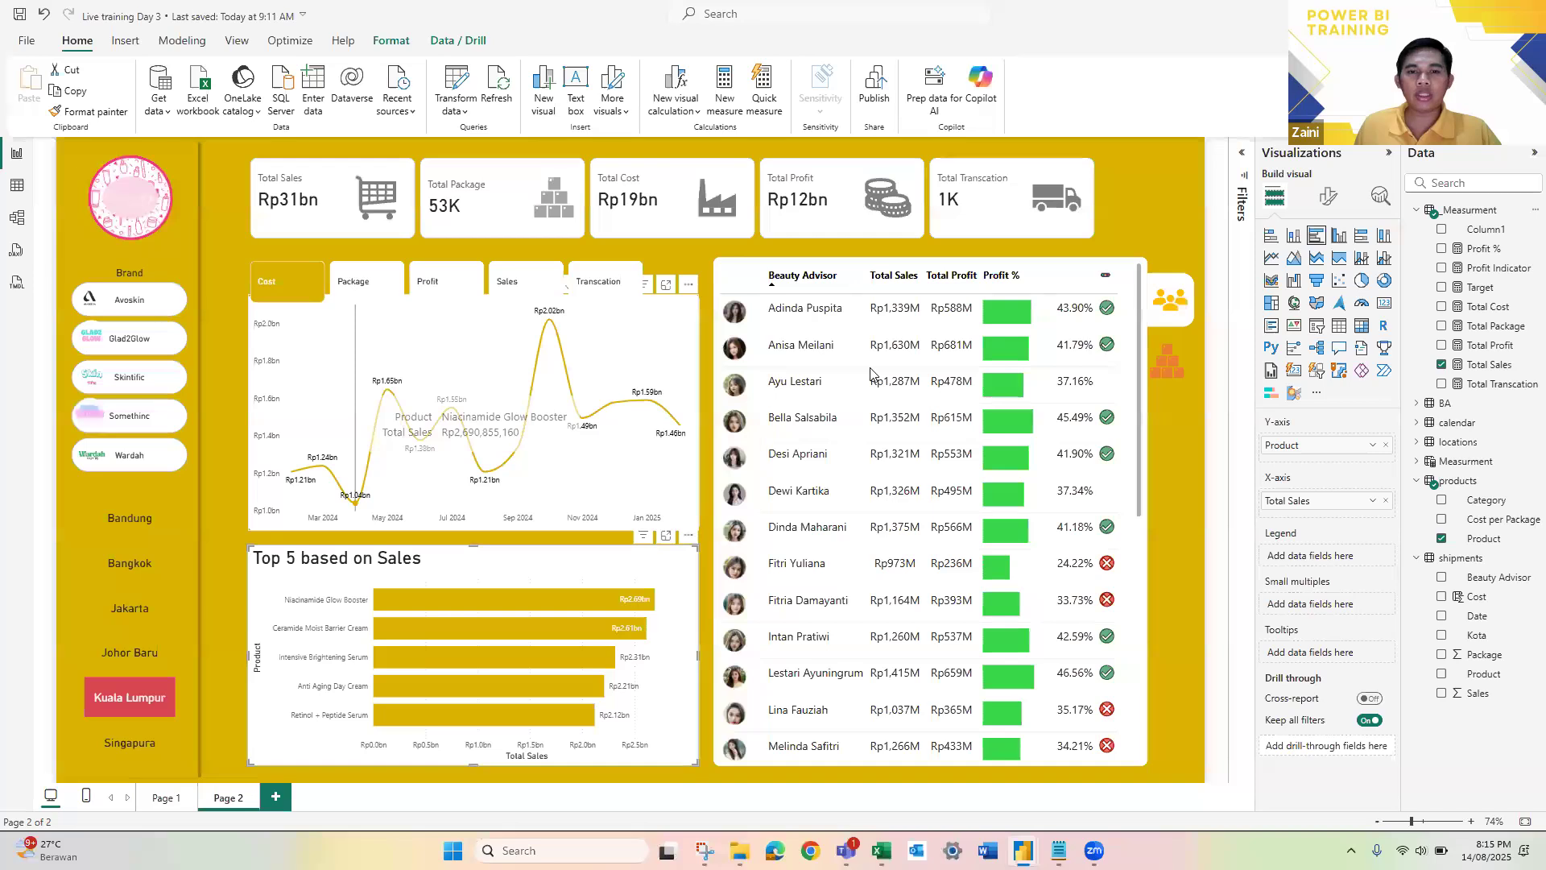
Step: In the model diagram, move the Measurment table below the _Measurment table so the two no longer overlap
left_click(15, 219)
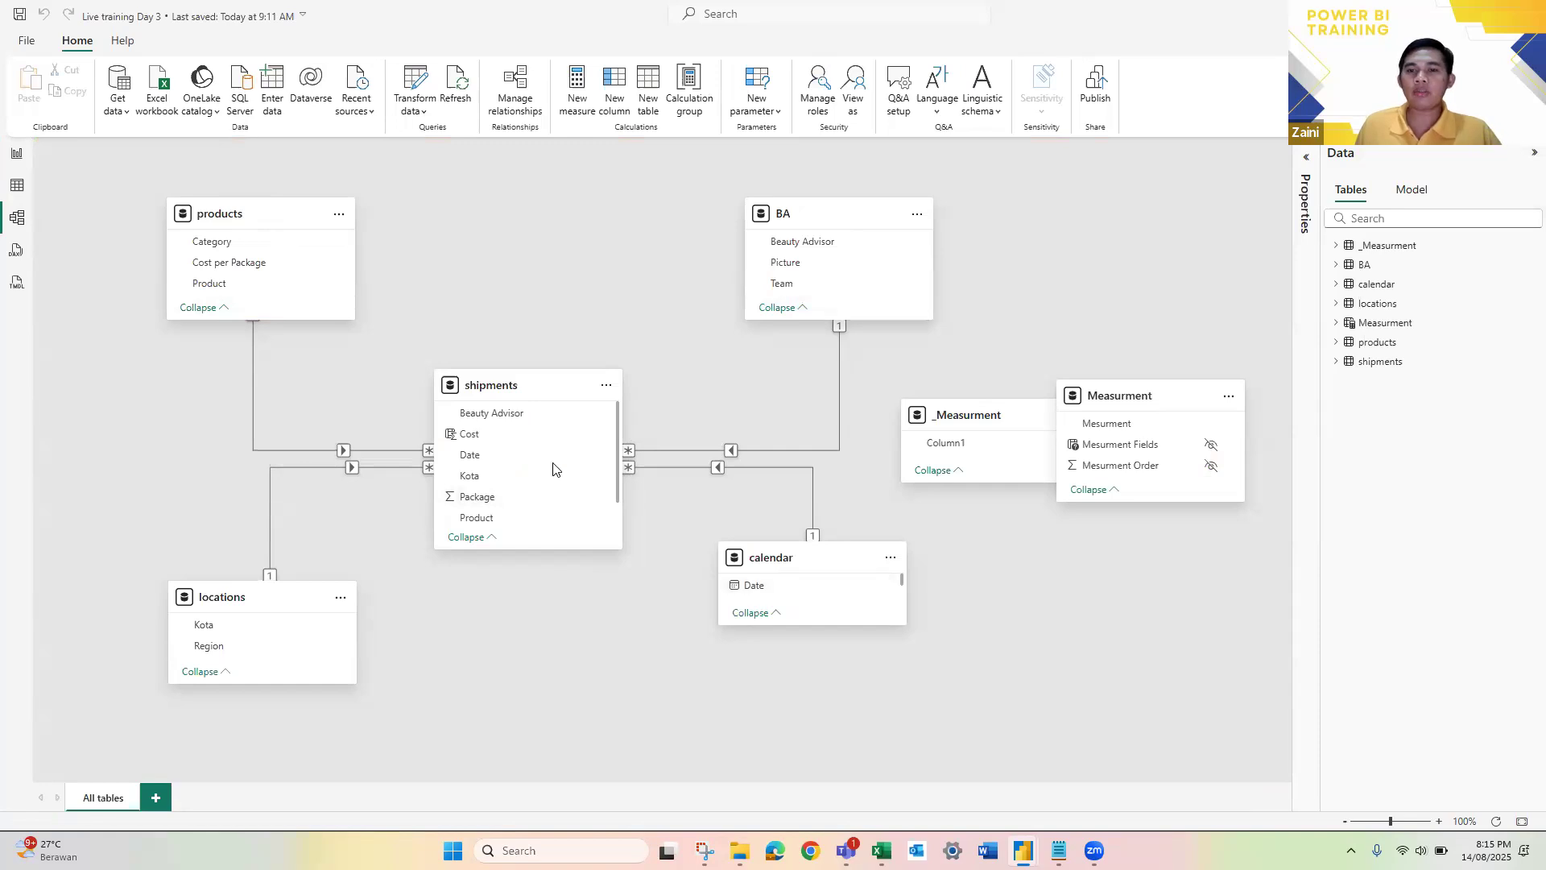
left_click_drag(1141, 395, 1068, 519)
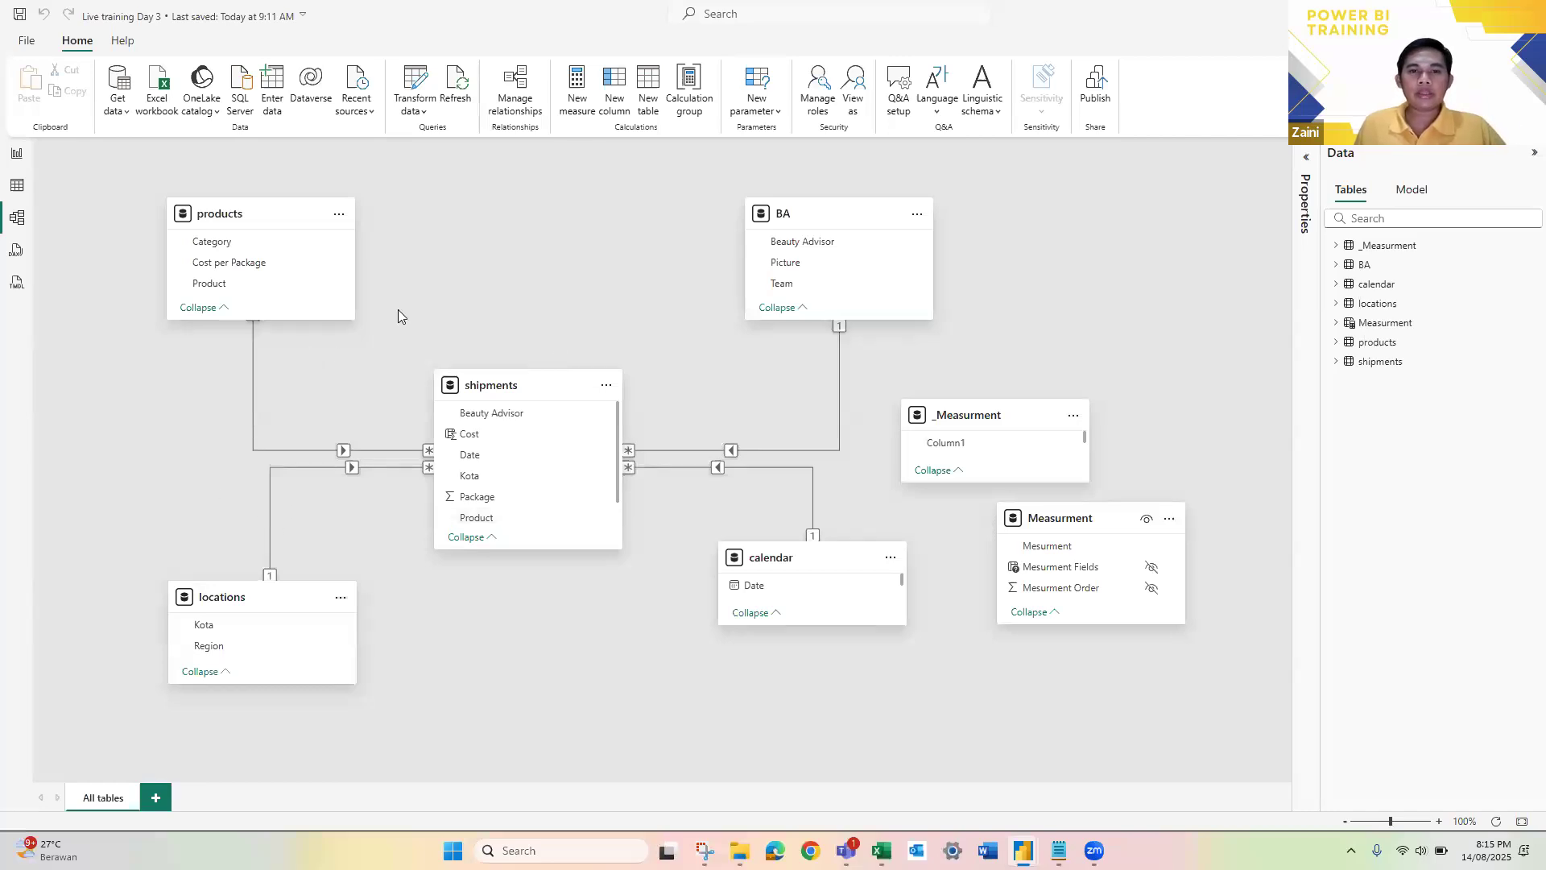
Step: Switch to the Data Transaksi.xlsx workbook in Excel and examine the product list on the Support sheet
key("alt+Tab")
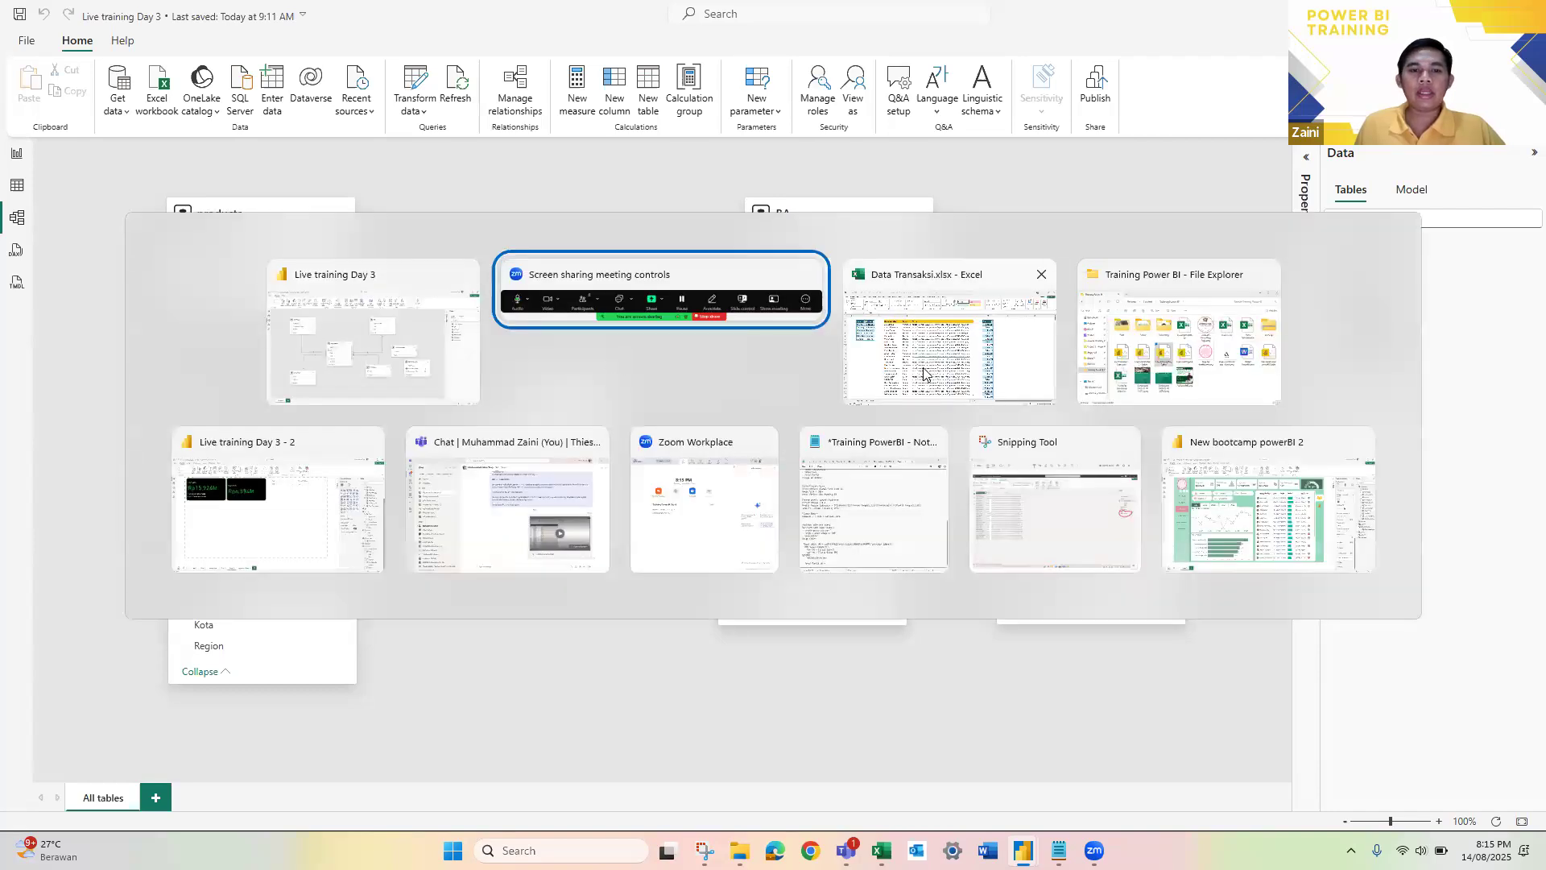
key("alt+Tab")
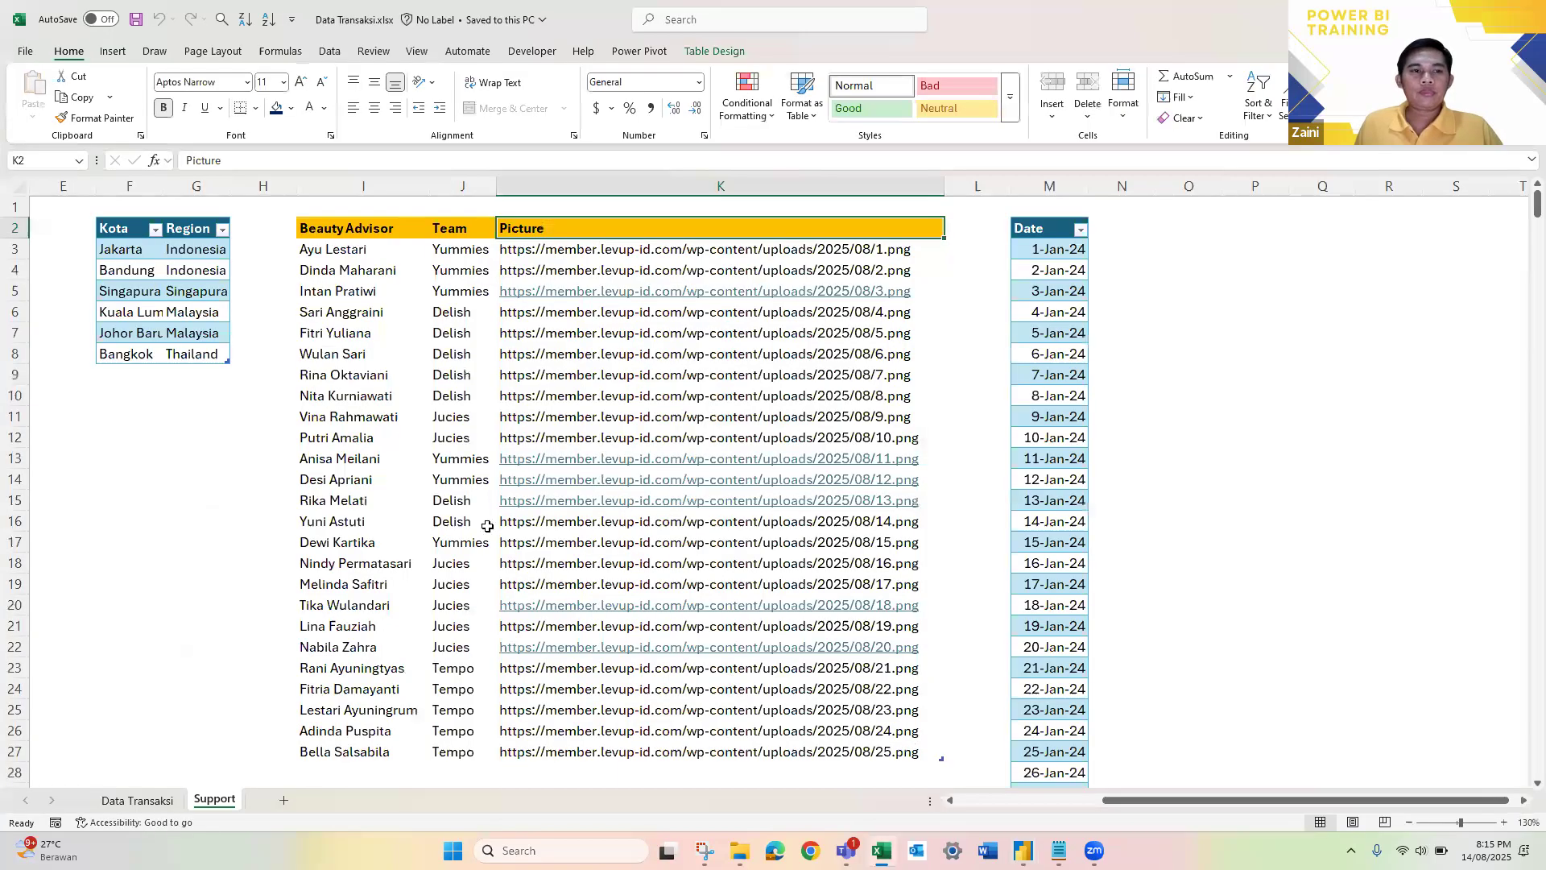
scroll(174, 342, "left", 5)
left_click(180, 270)
left_click_drag(179, 248, 228, 686)
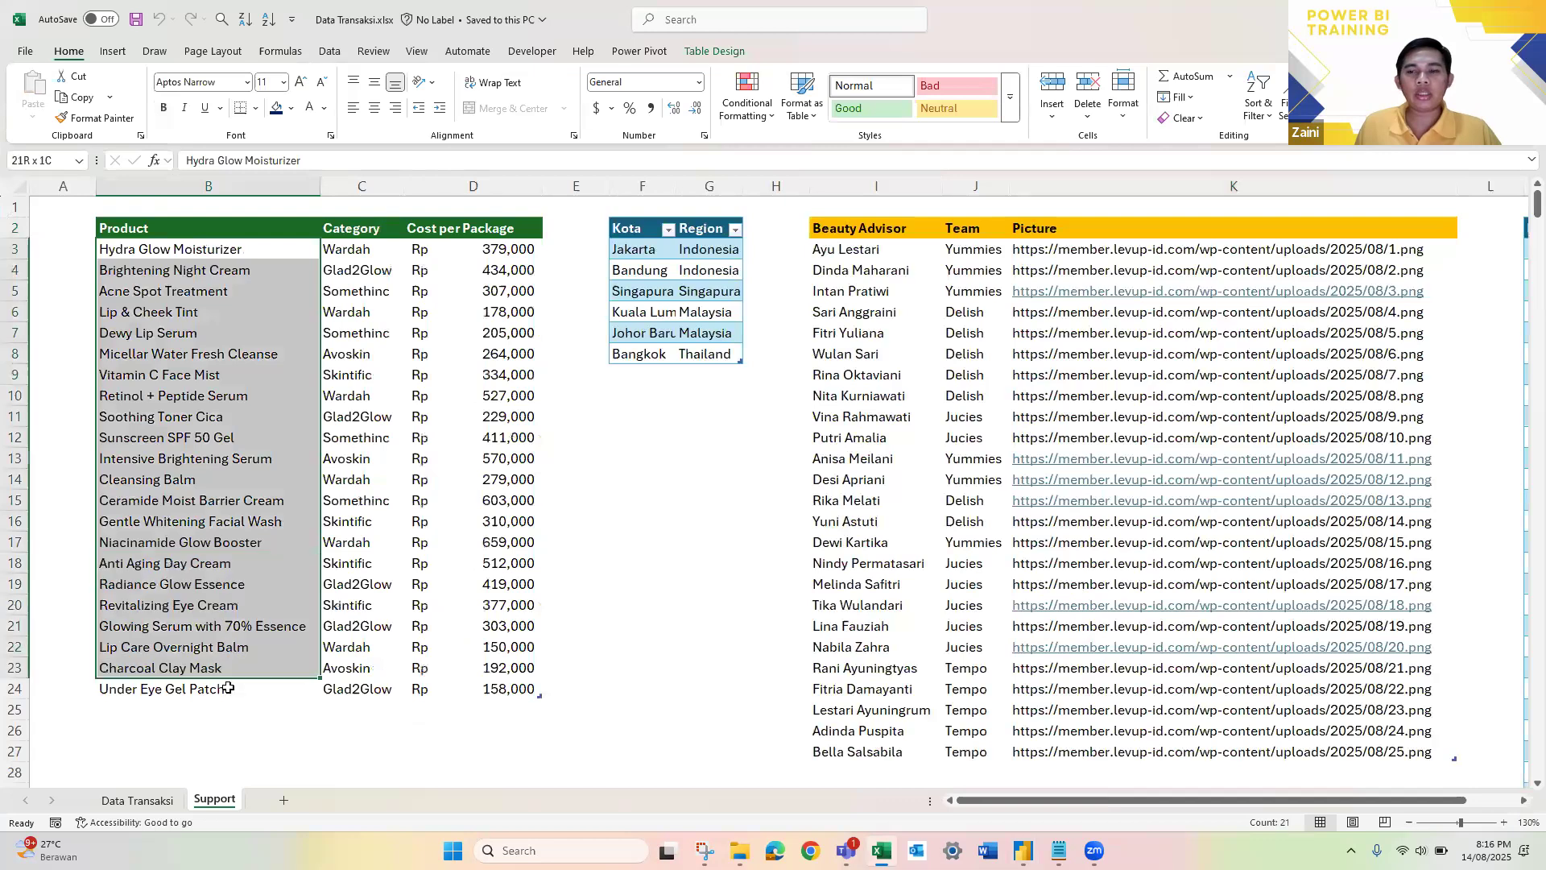
left_click(208, 249)
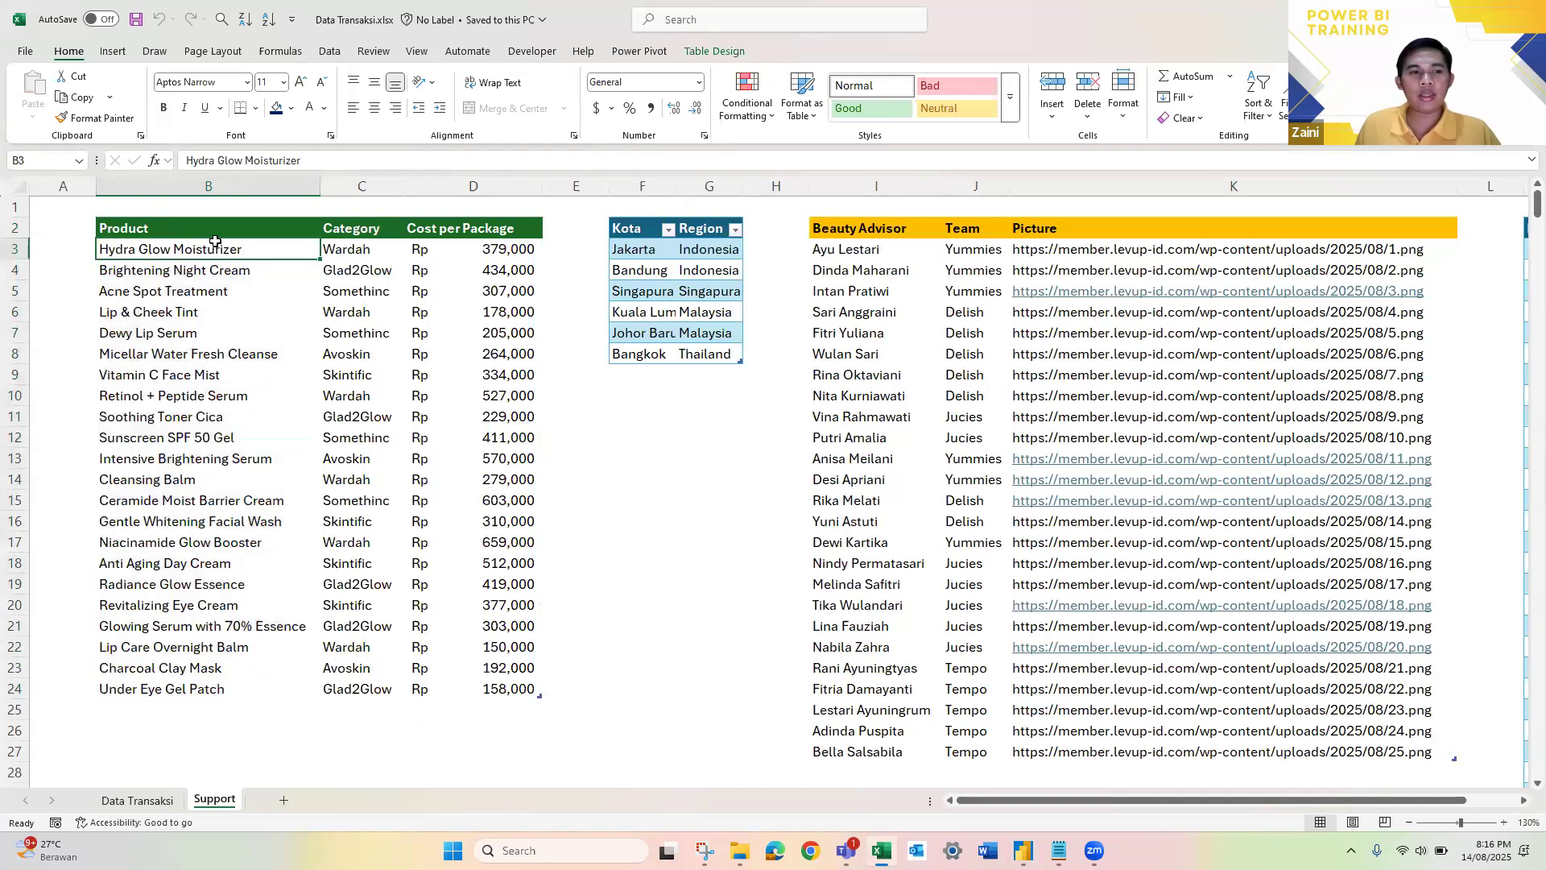
left_click(181, 393)
left_click(202, 626)
left_click(182, 250)
Step: Filter the Data Transaksi sheet's Product column to Hydra Glow Moisturizer, review the repeated rows, and clear the filter
left_click(136, 800)
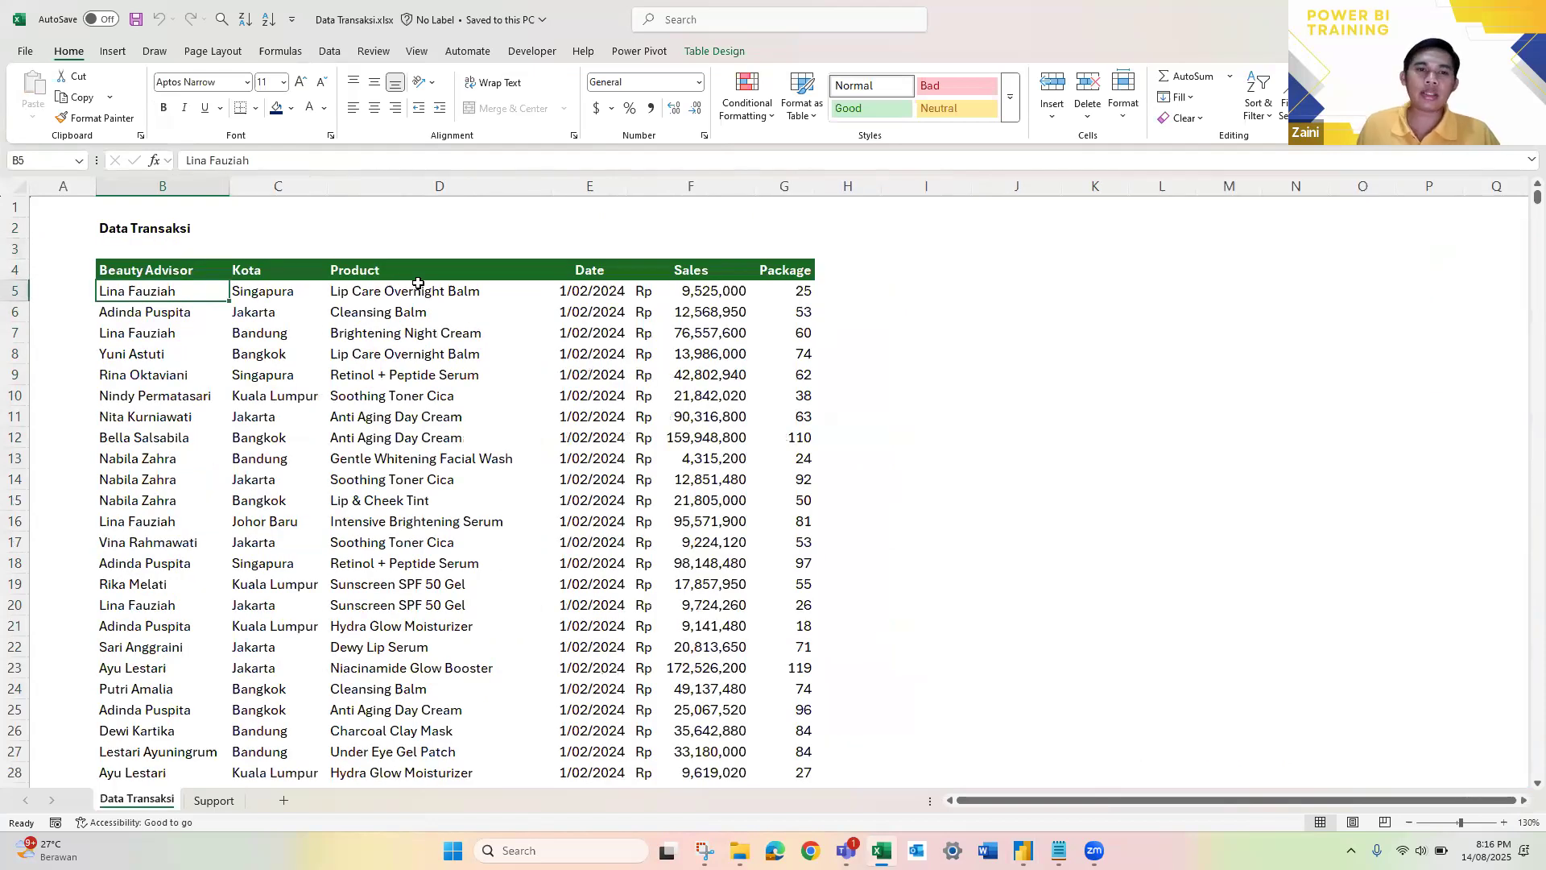
key("ctrl+shift+l")
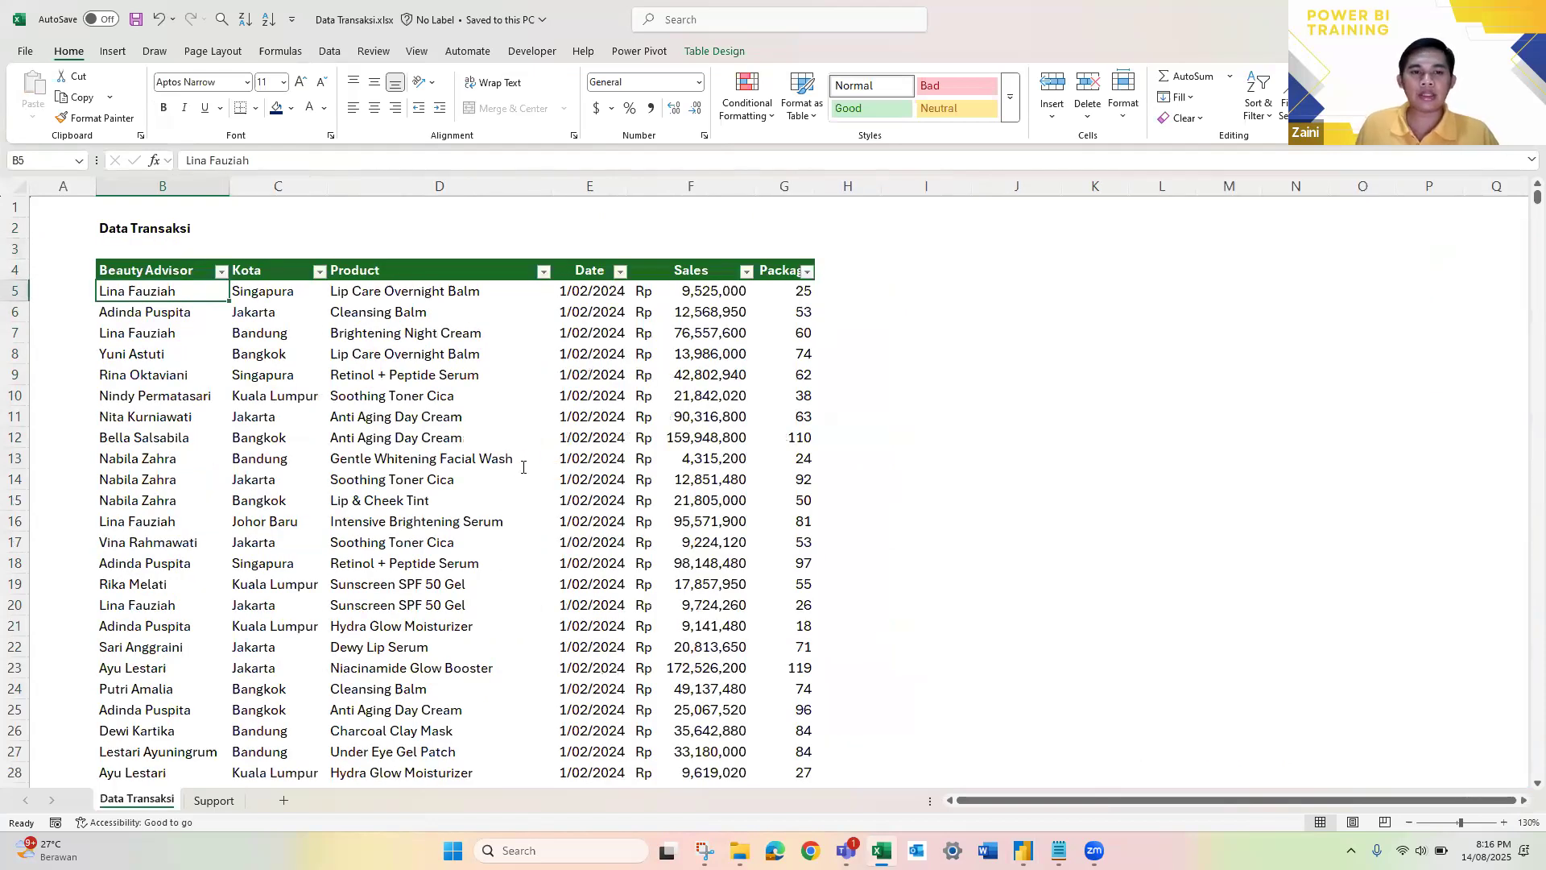
left_click(543, 271)
type("hydr")
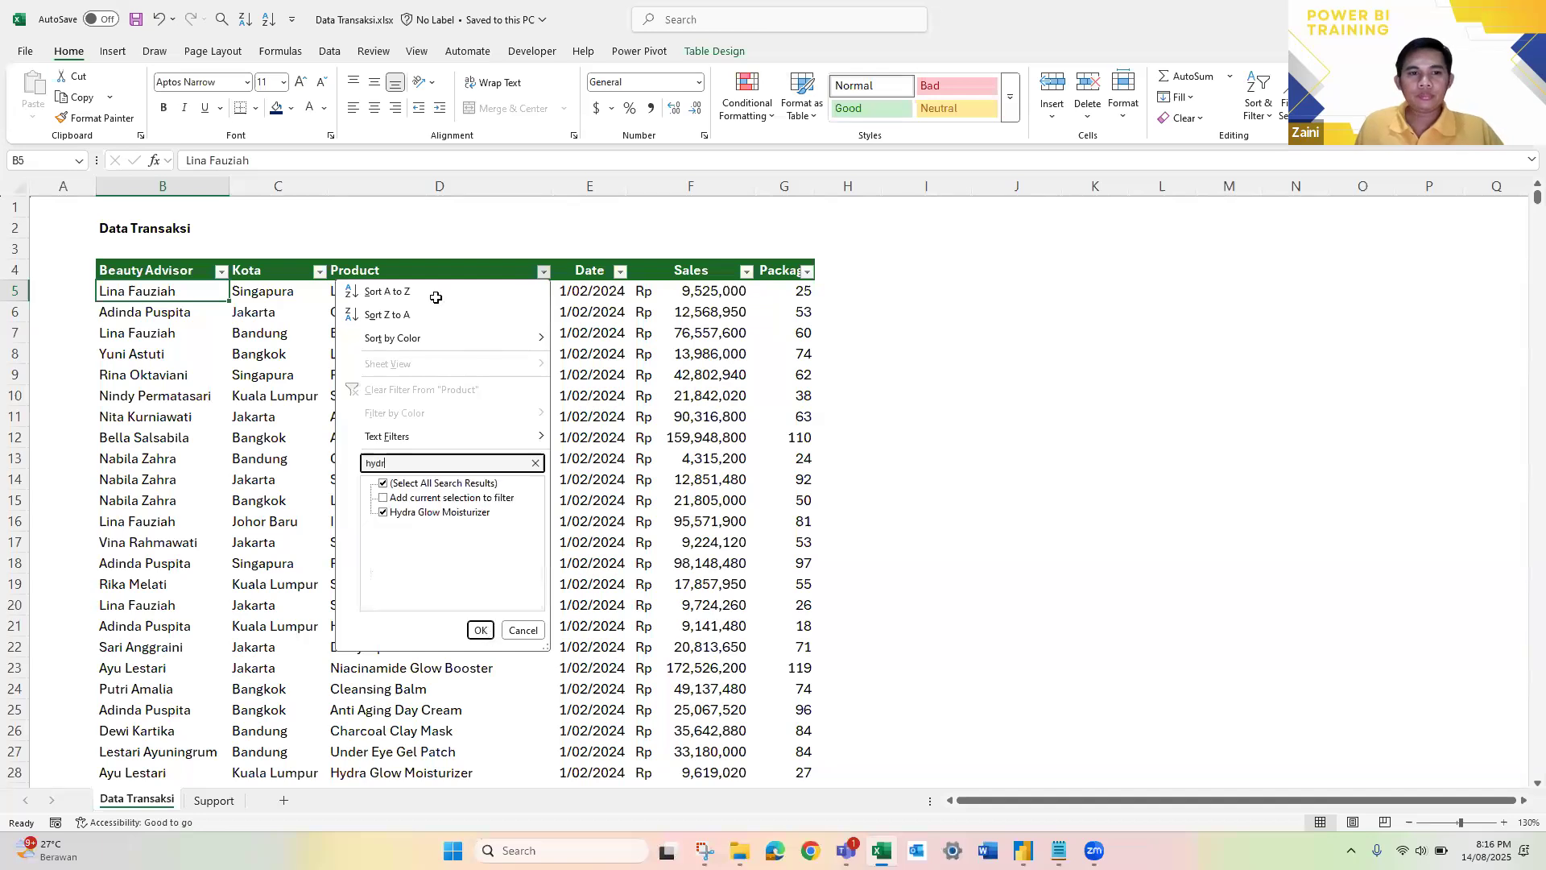
key("Return")
left_click(436, 298)
scroll(439, 449, "down", 3)
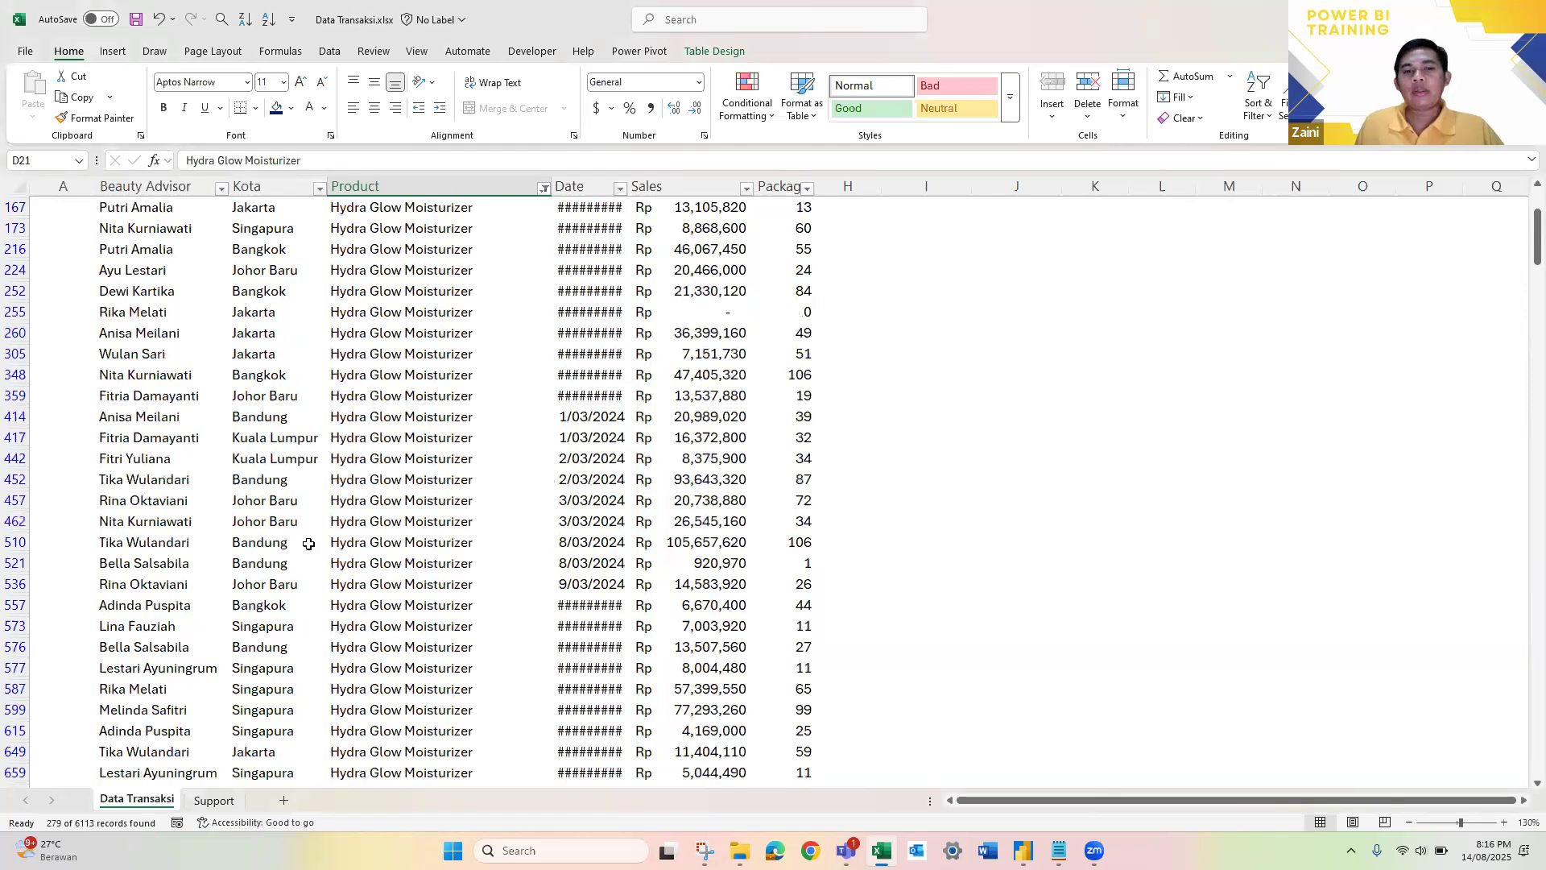
scroll(309, 544, "up", 3)
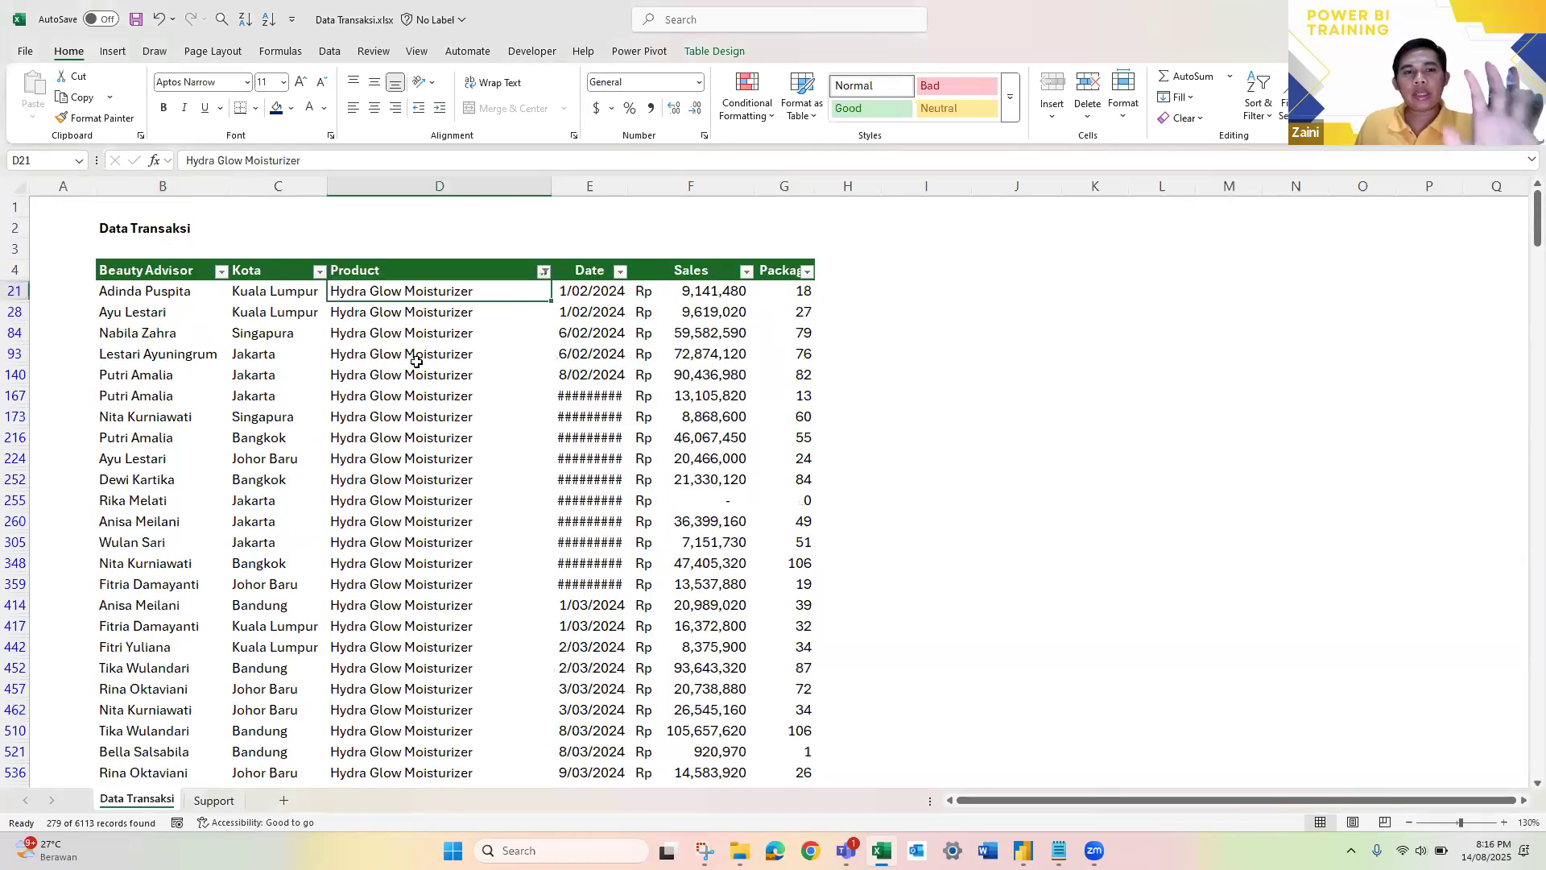
key("alt+a")
key("c")
Step: Examine the Product and Beauty Advisor lists on the Support sheet and compare them with the Data Transaksi records
left_click(214, 802)
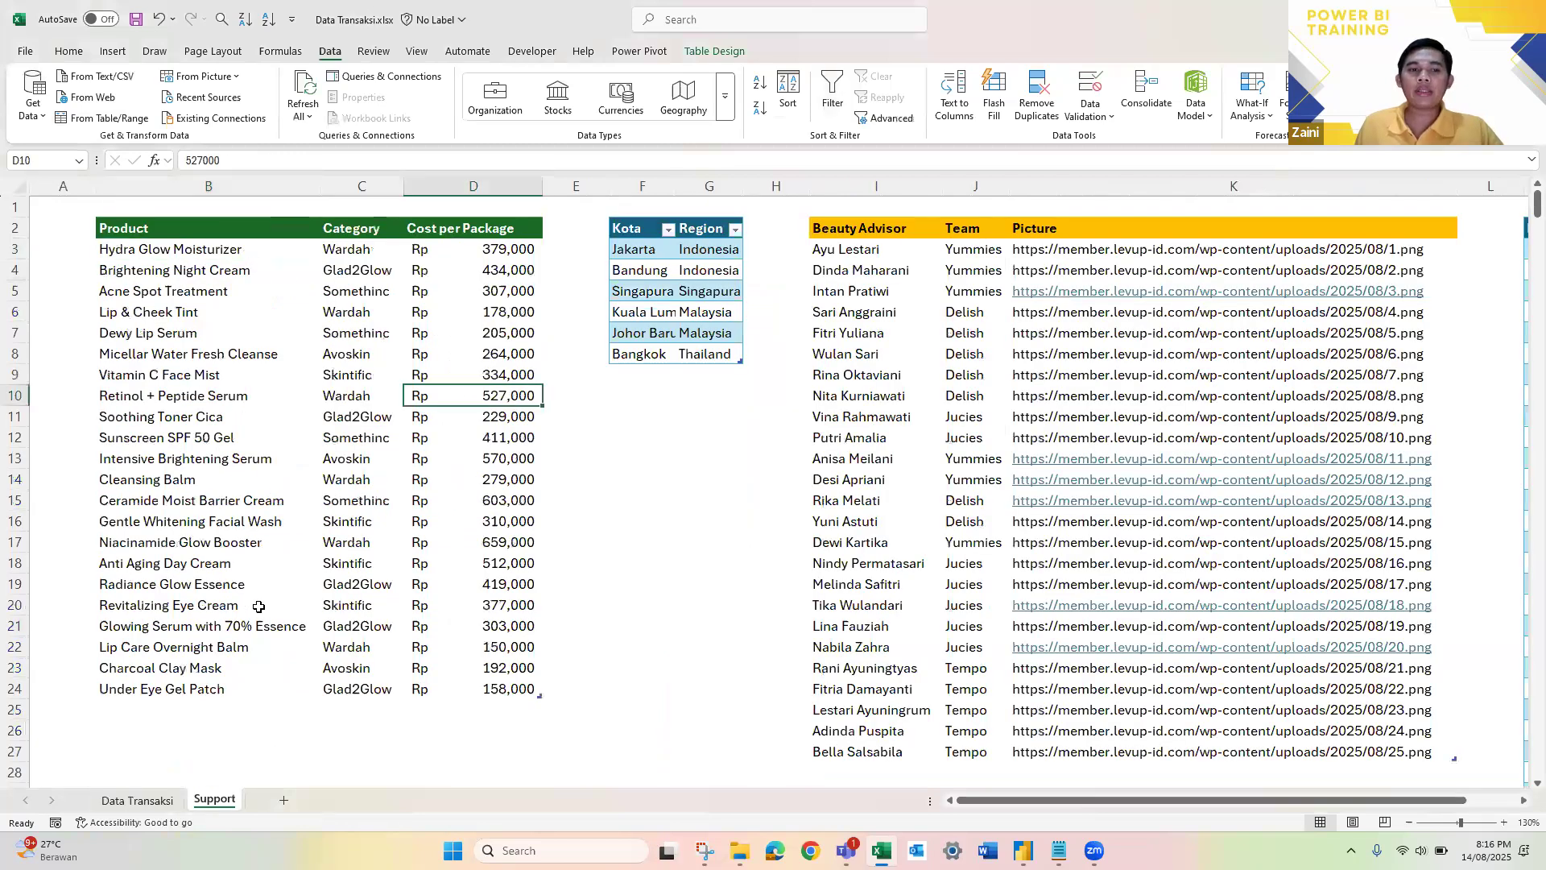
left_click_drag(234, 249, 261, 623)
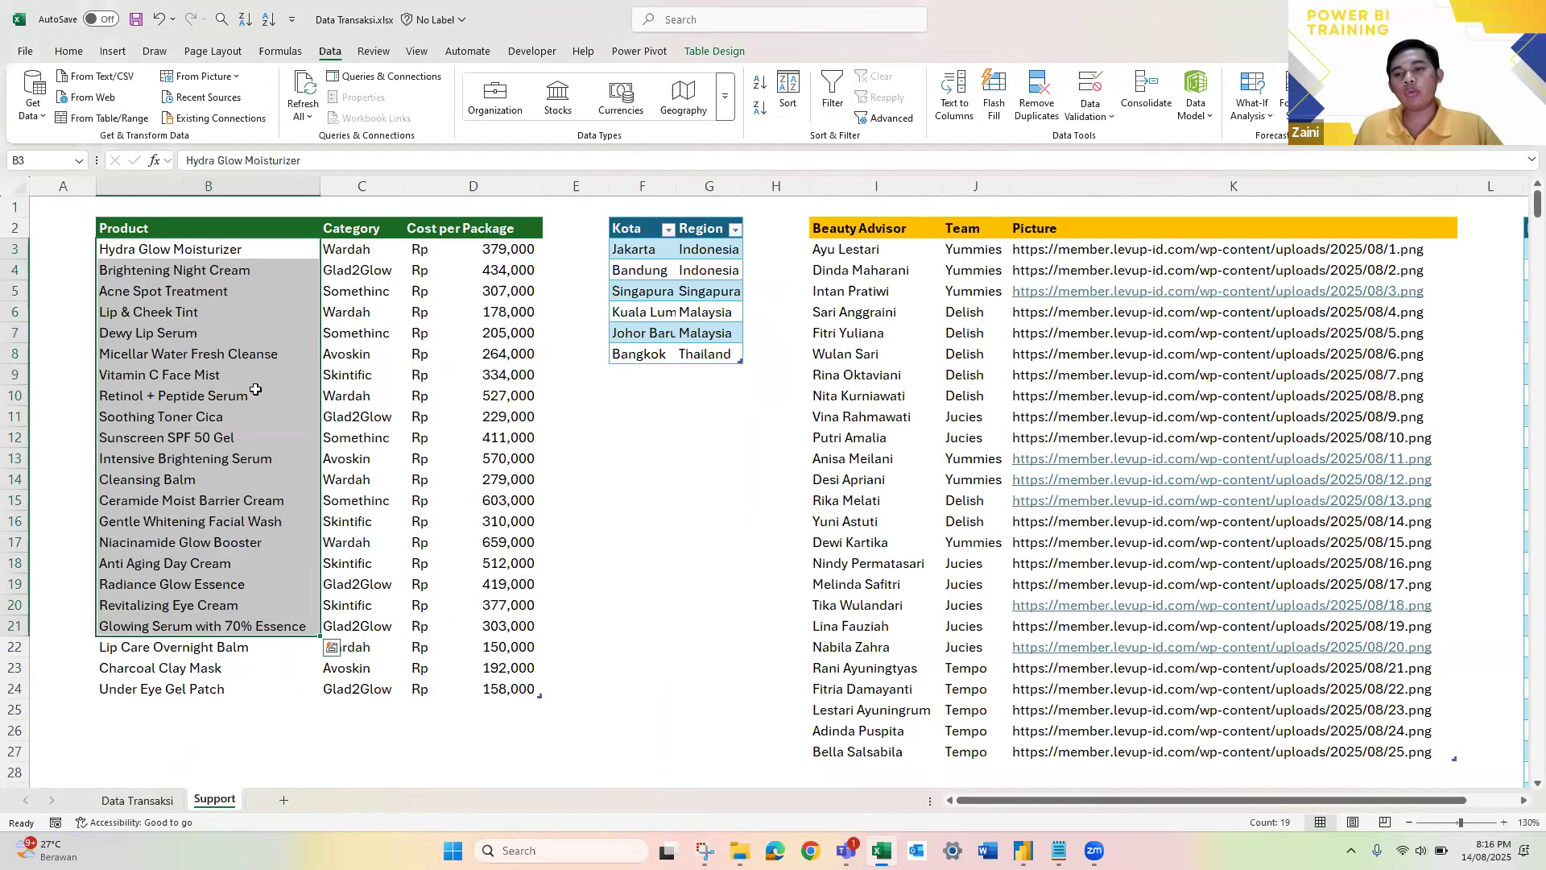
left_click_drag(875, 229, 891, 735)
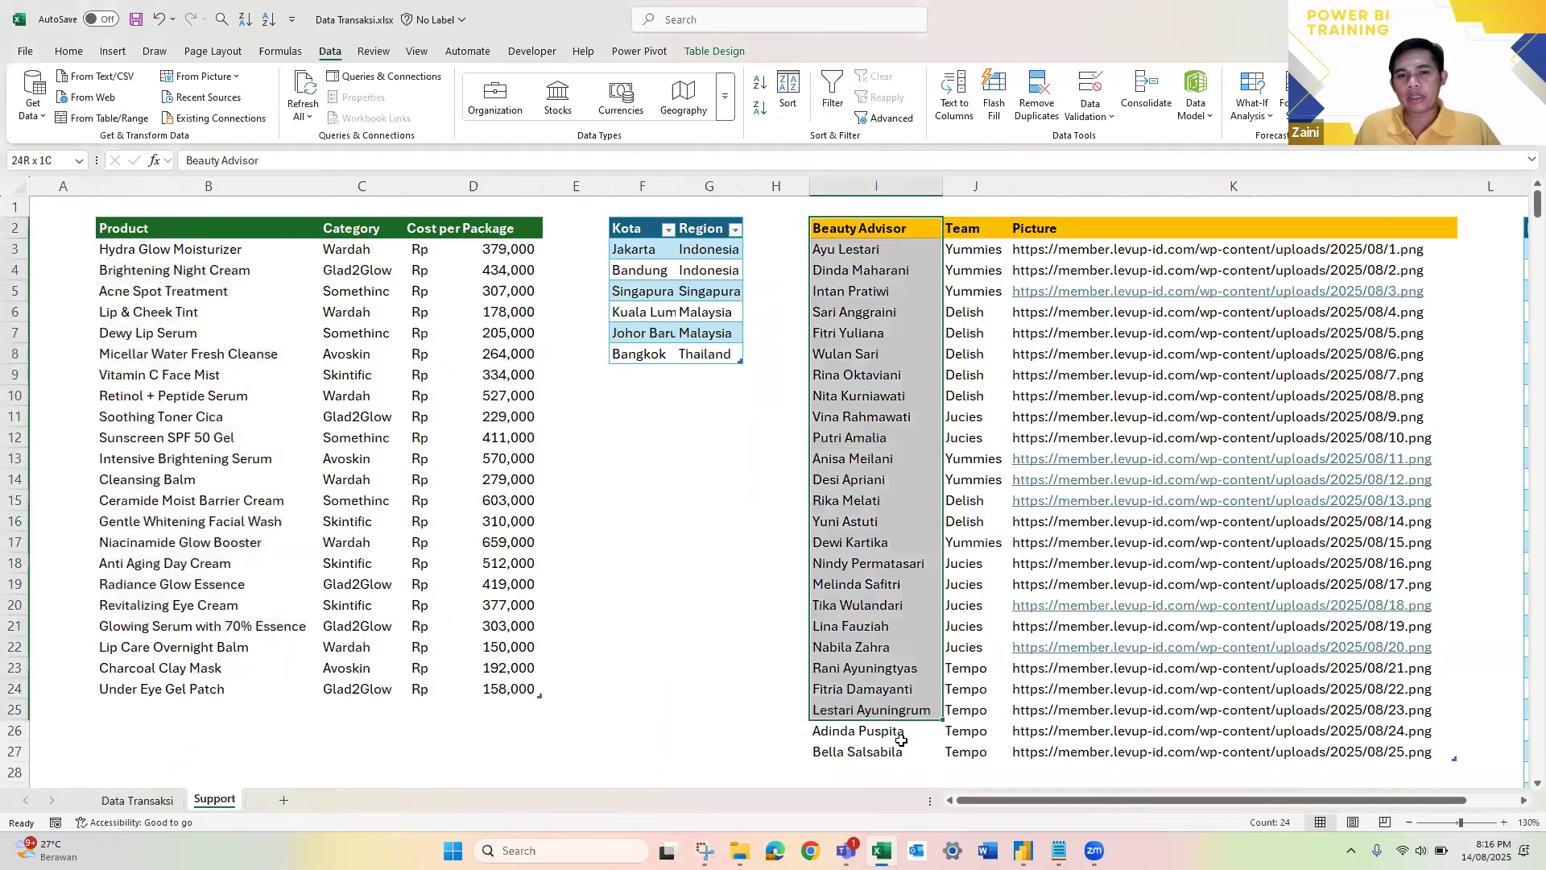
left_click(902, 292)
left_click_drag(878, 250, 914, 752)
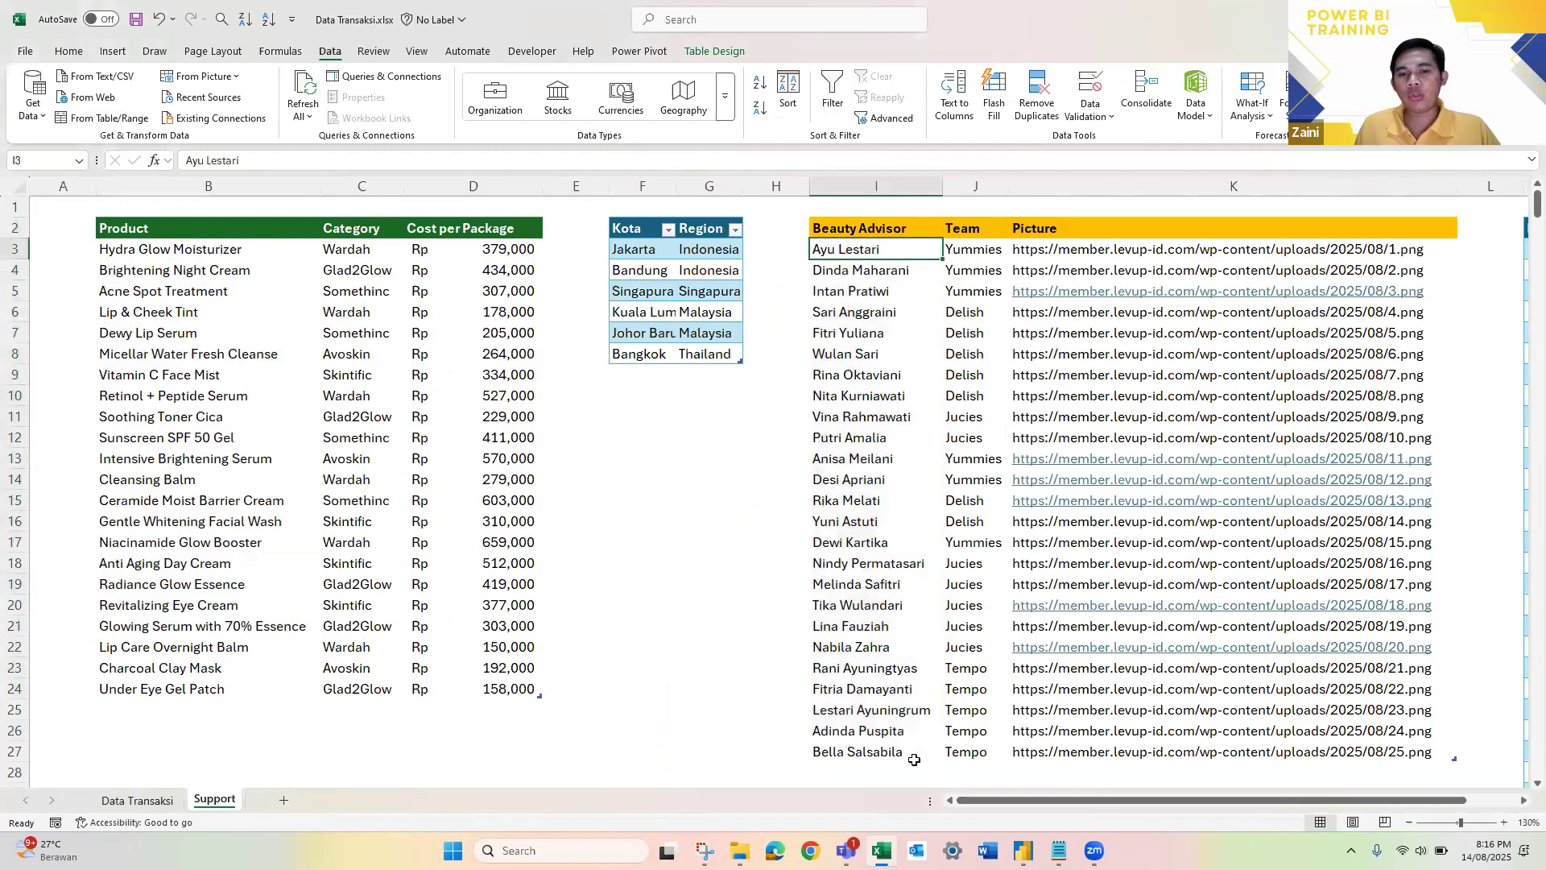
left_click(862, 419)
left_click(870, 523)
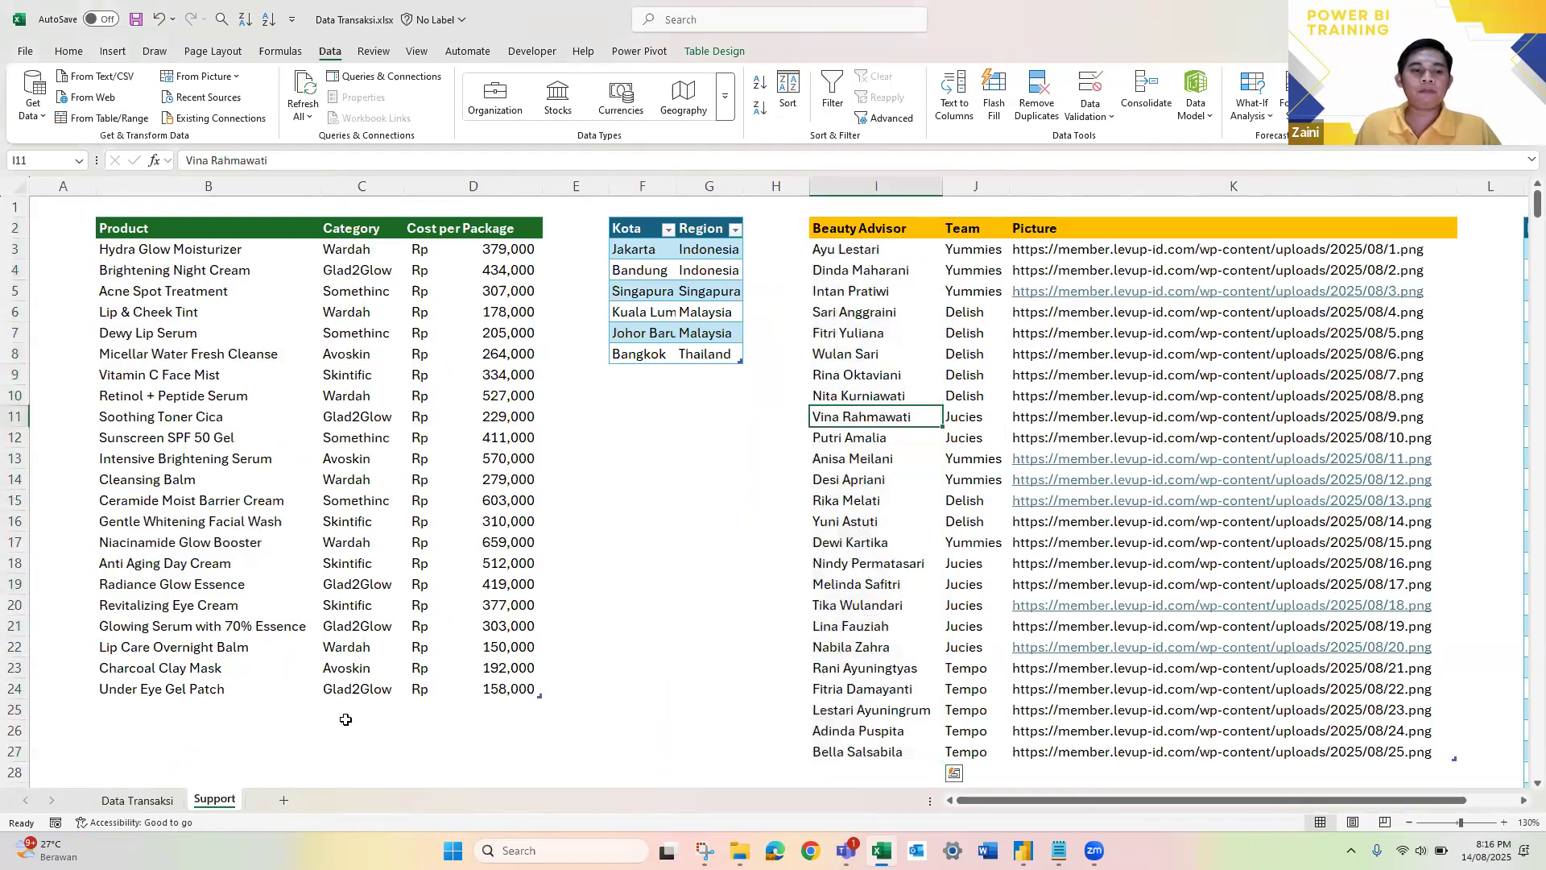
left_click(137, 799)
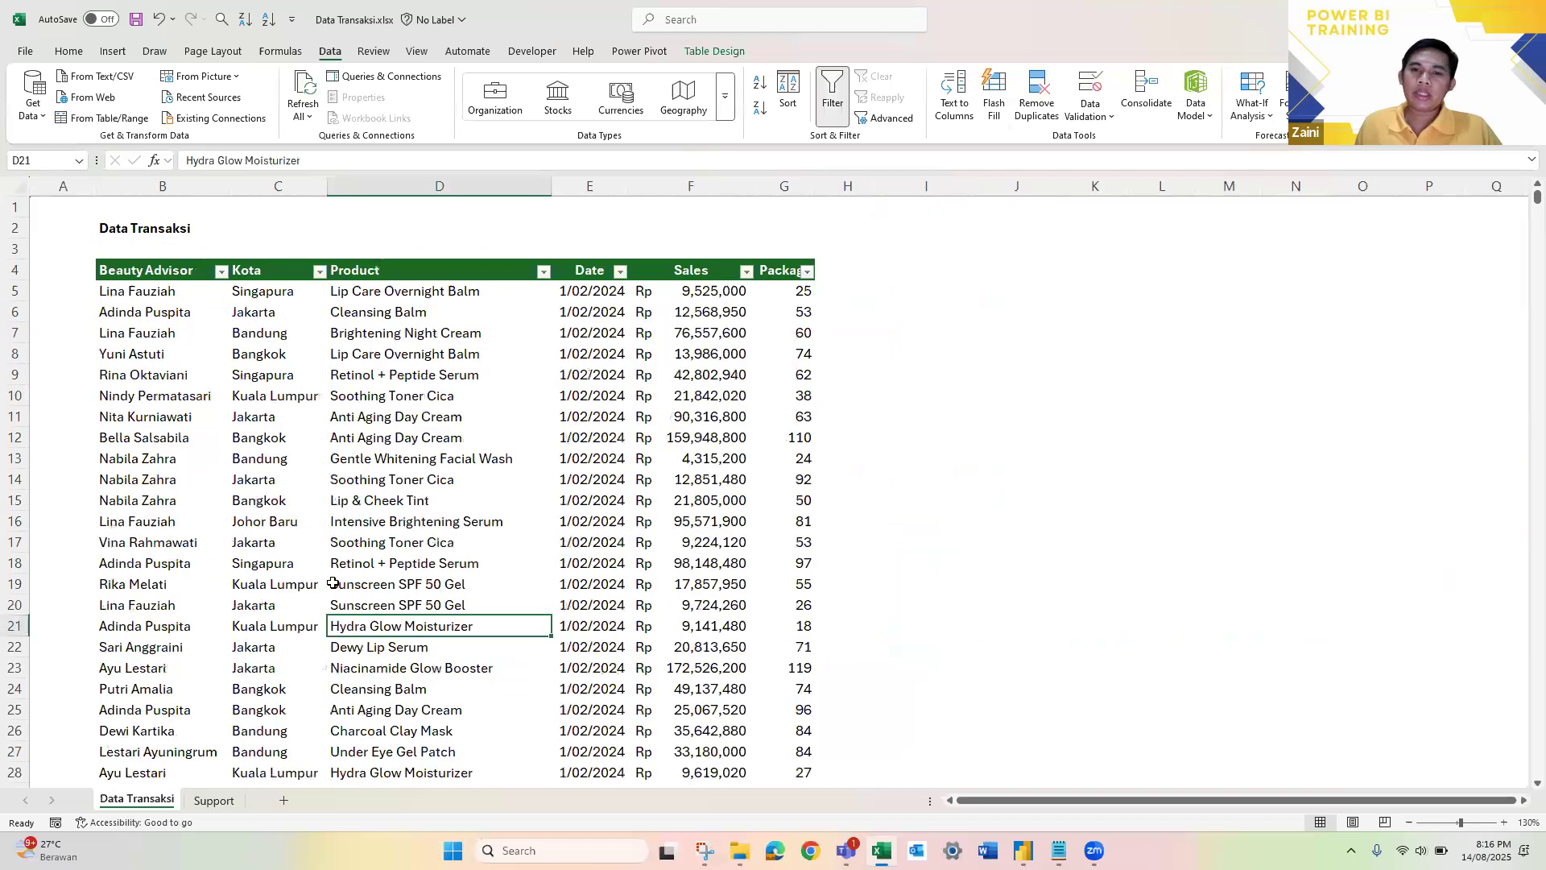
key("ctrl+Page_Down")
Step: Switch back to Power BI and review the report page and the table relationships in the model diagram
key("alt+Tab")
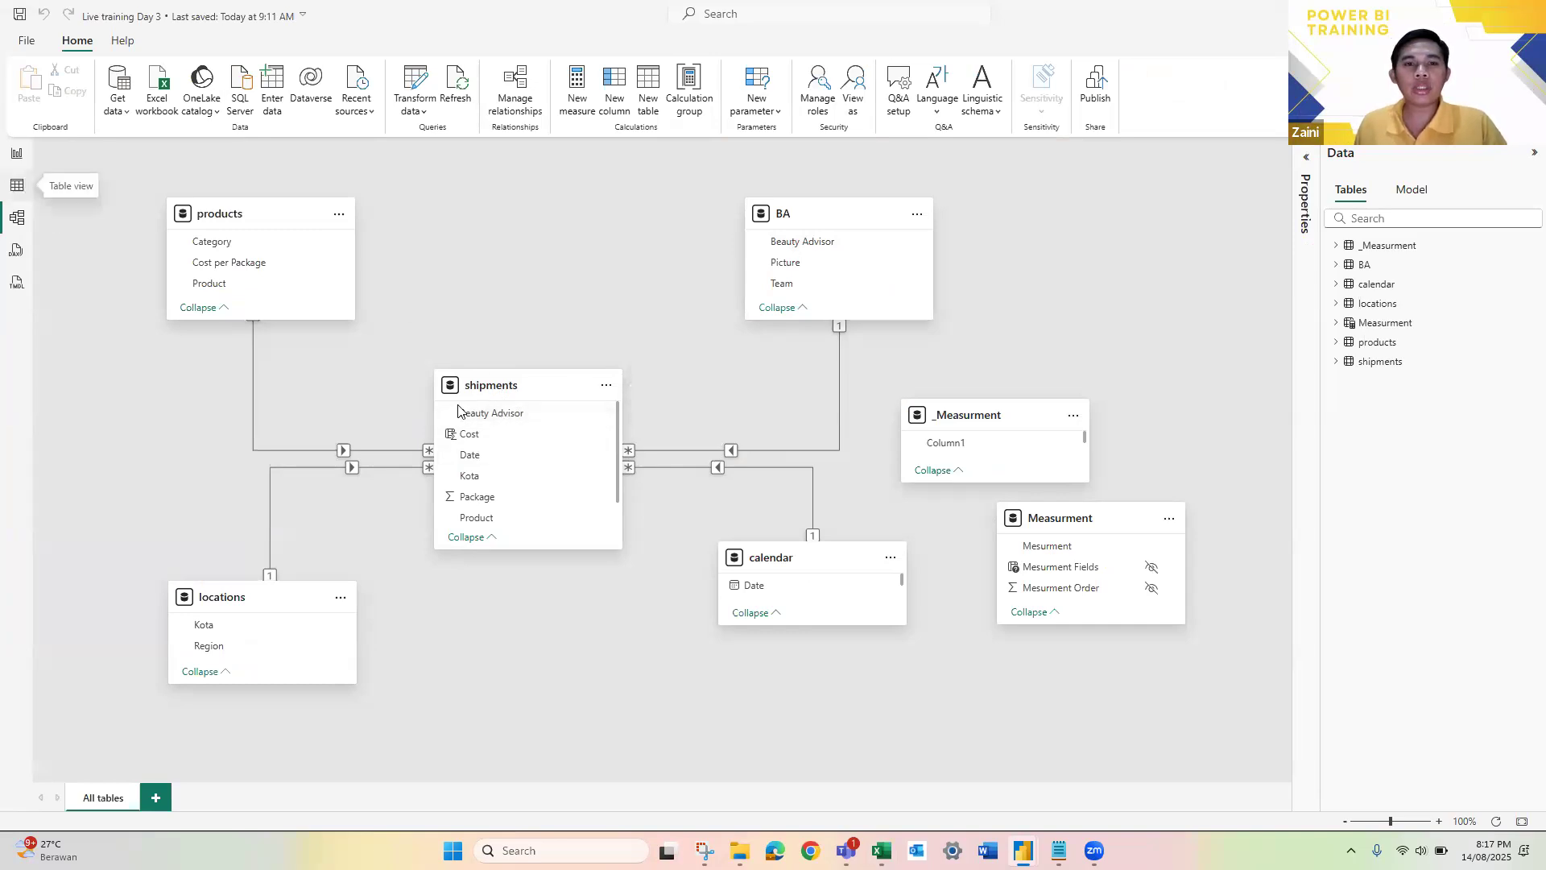
left_click(25, 186)
left_click(20, 157)
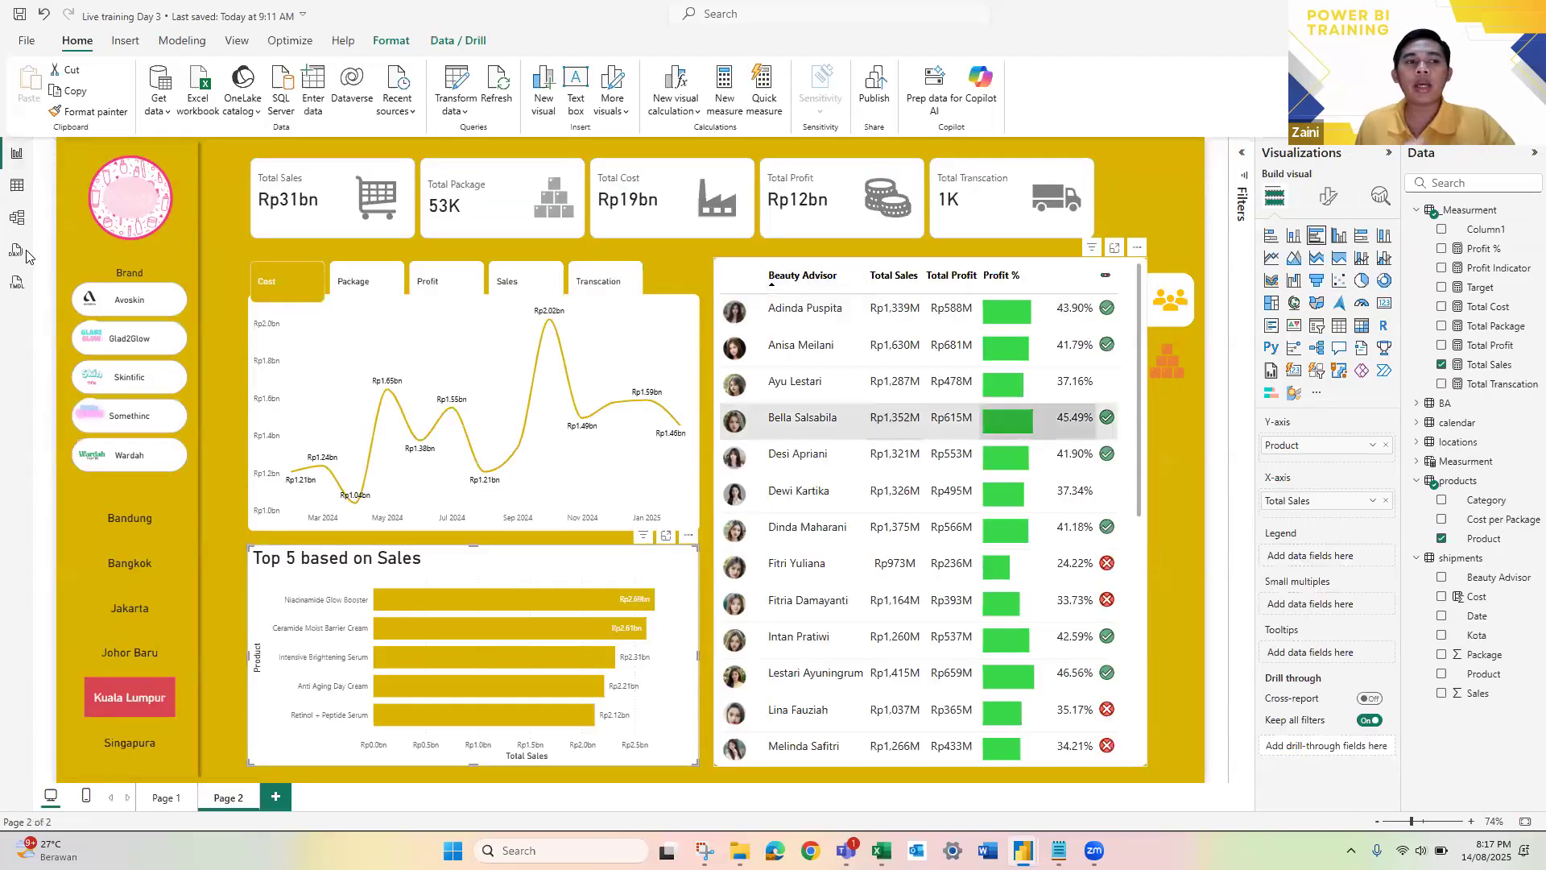
left_click(17, 219)
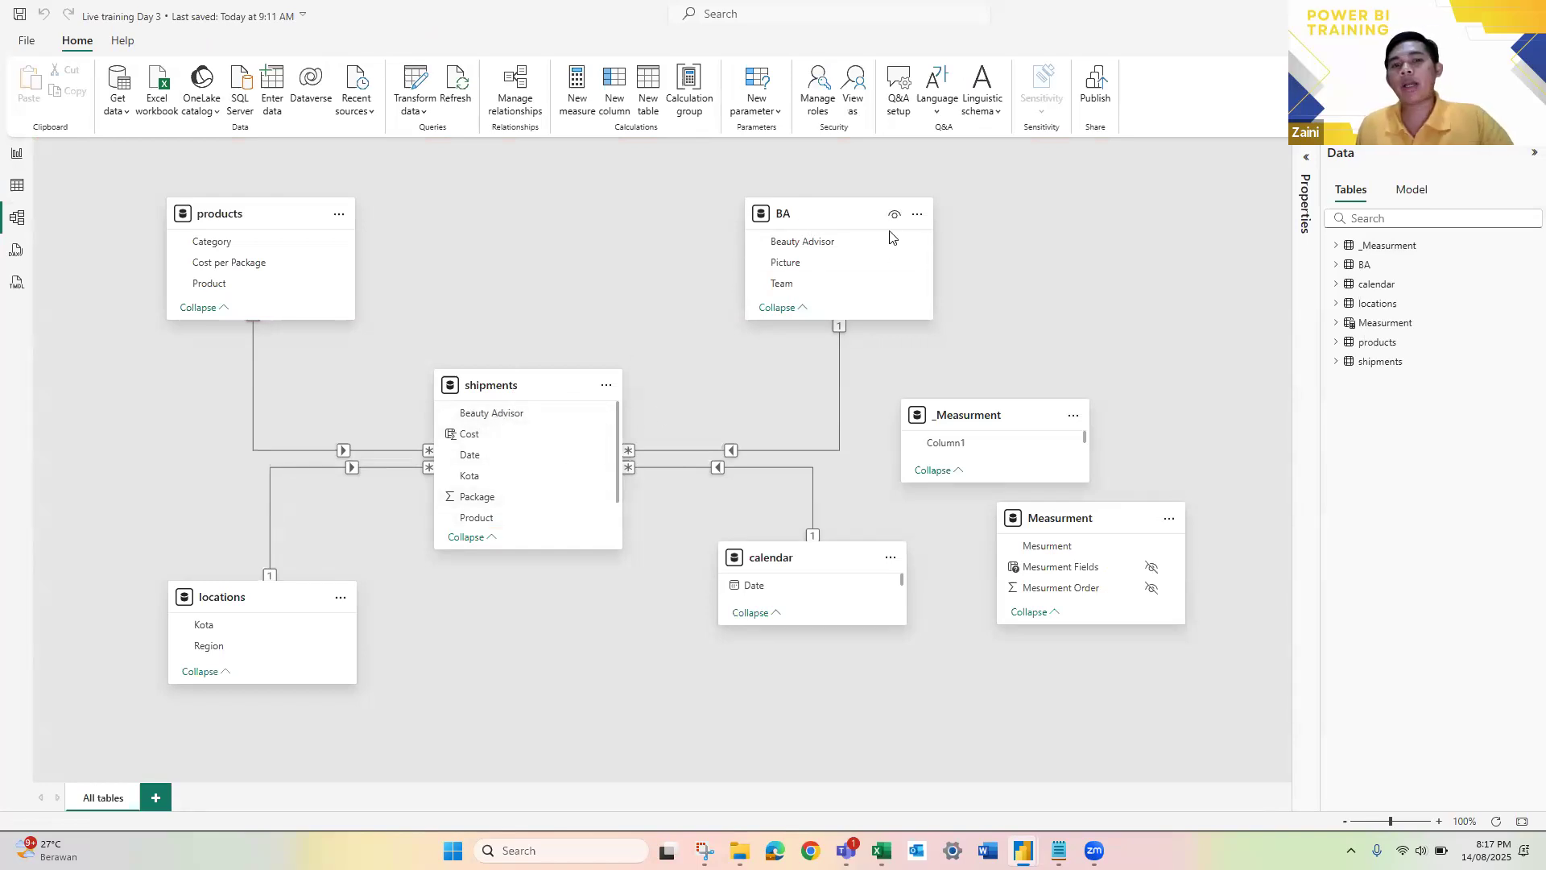
Step: Return to the report page, deselect the chart, and display the formula of the Profit % measure
left_click(17, 161)
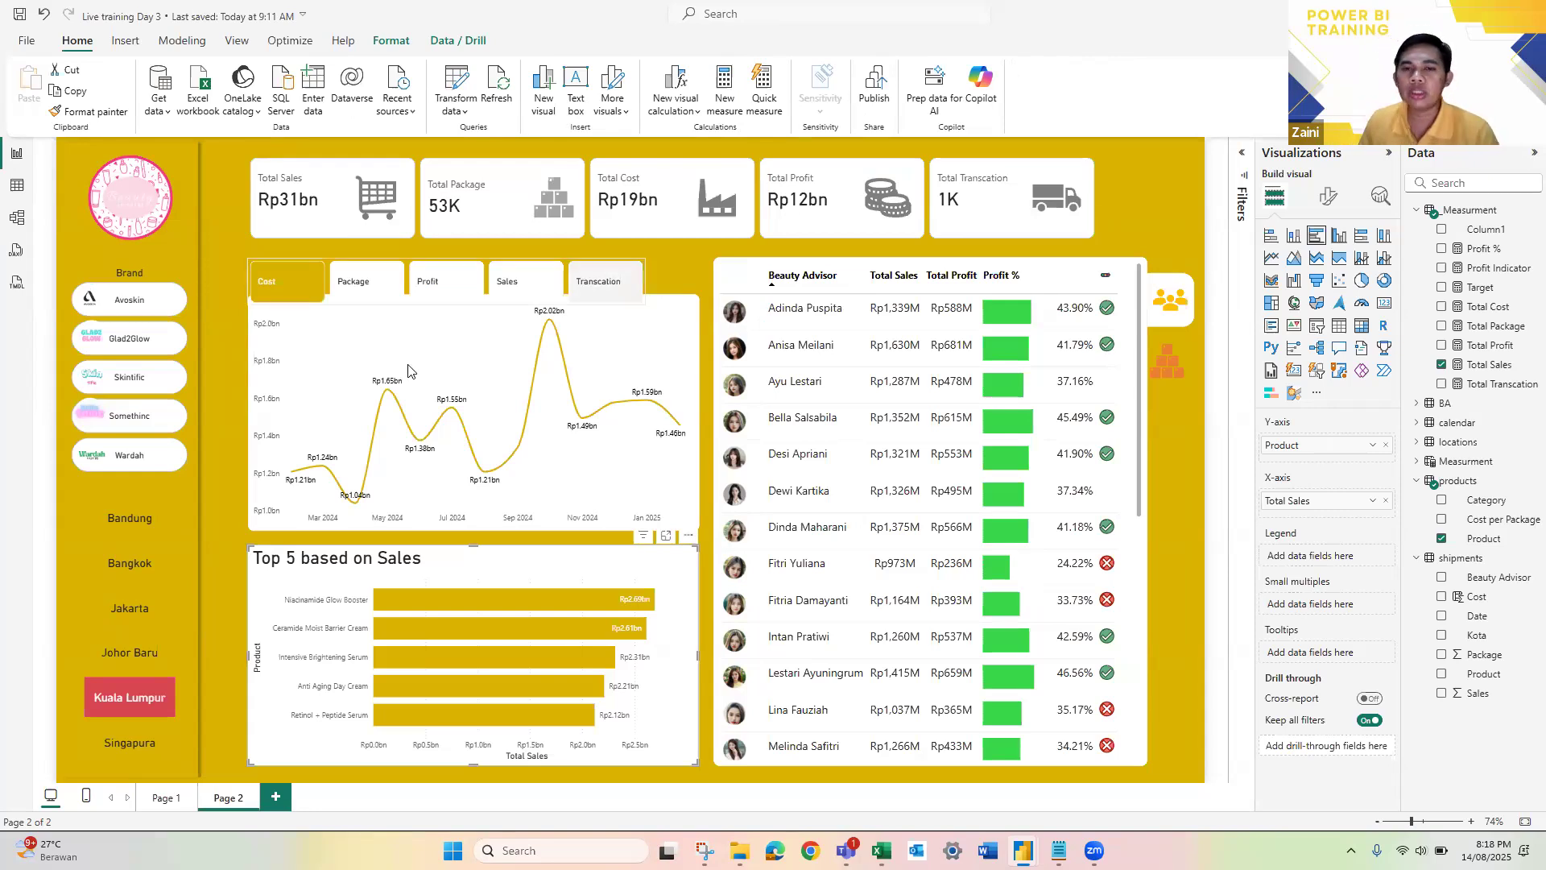
left_click(1190, 251)
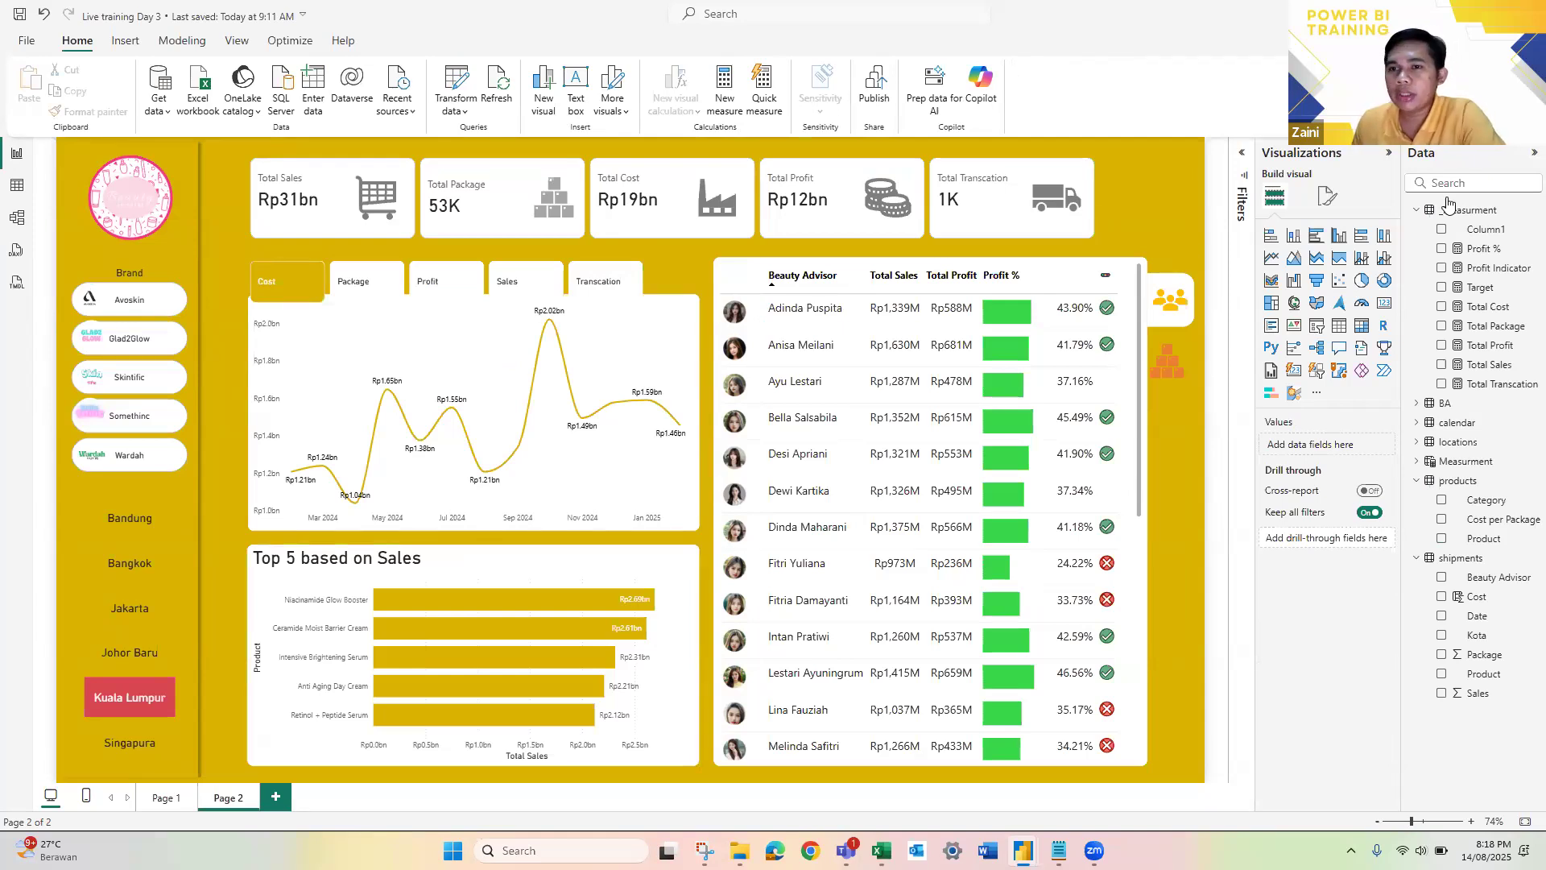
left_click(1484, 249)
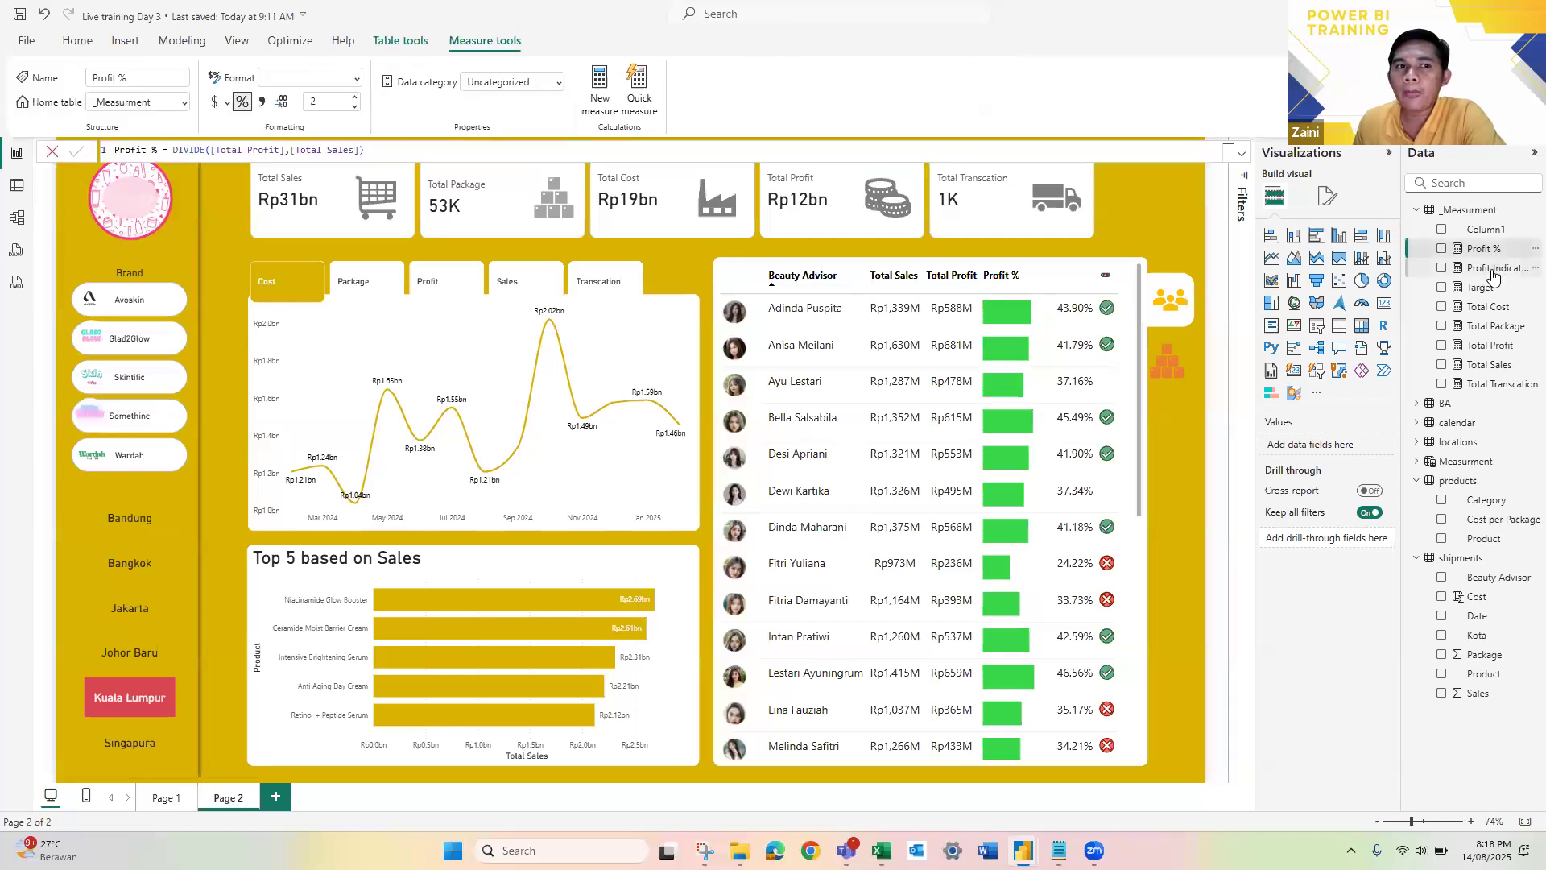
Step: Review the formulas of the Profit Indicator, Total Transcation, Total Sales, Total Profit, Total Package, Total Cost, Target and Profit % measures
left_click(1494, 274)
scroll(573, 150, "up", 5)
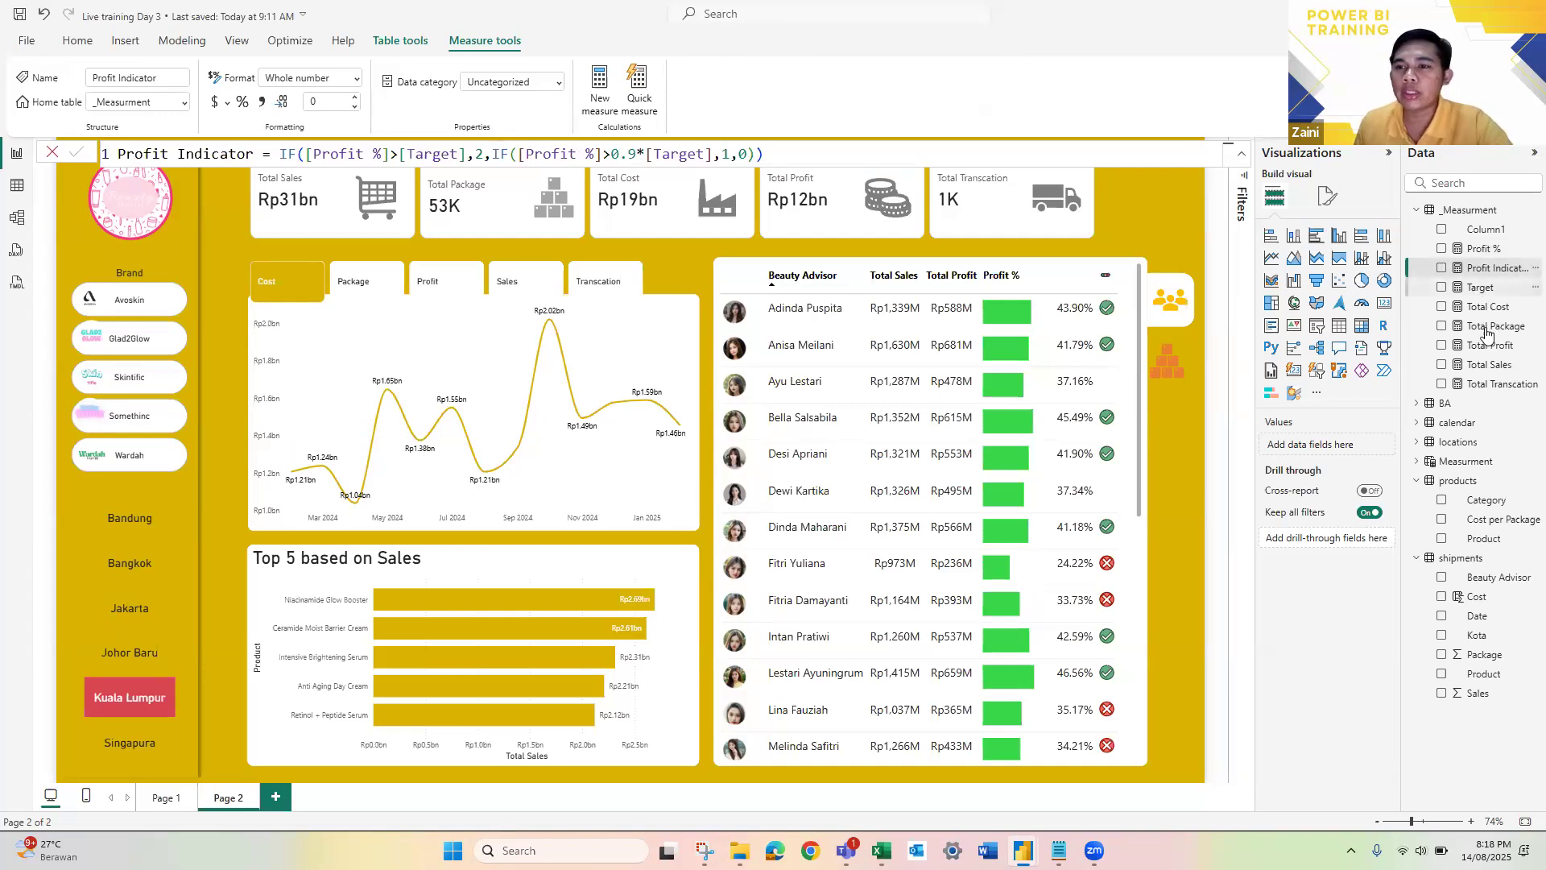
left_click(1487, 383)
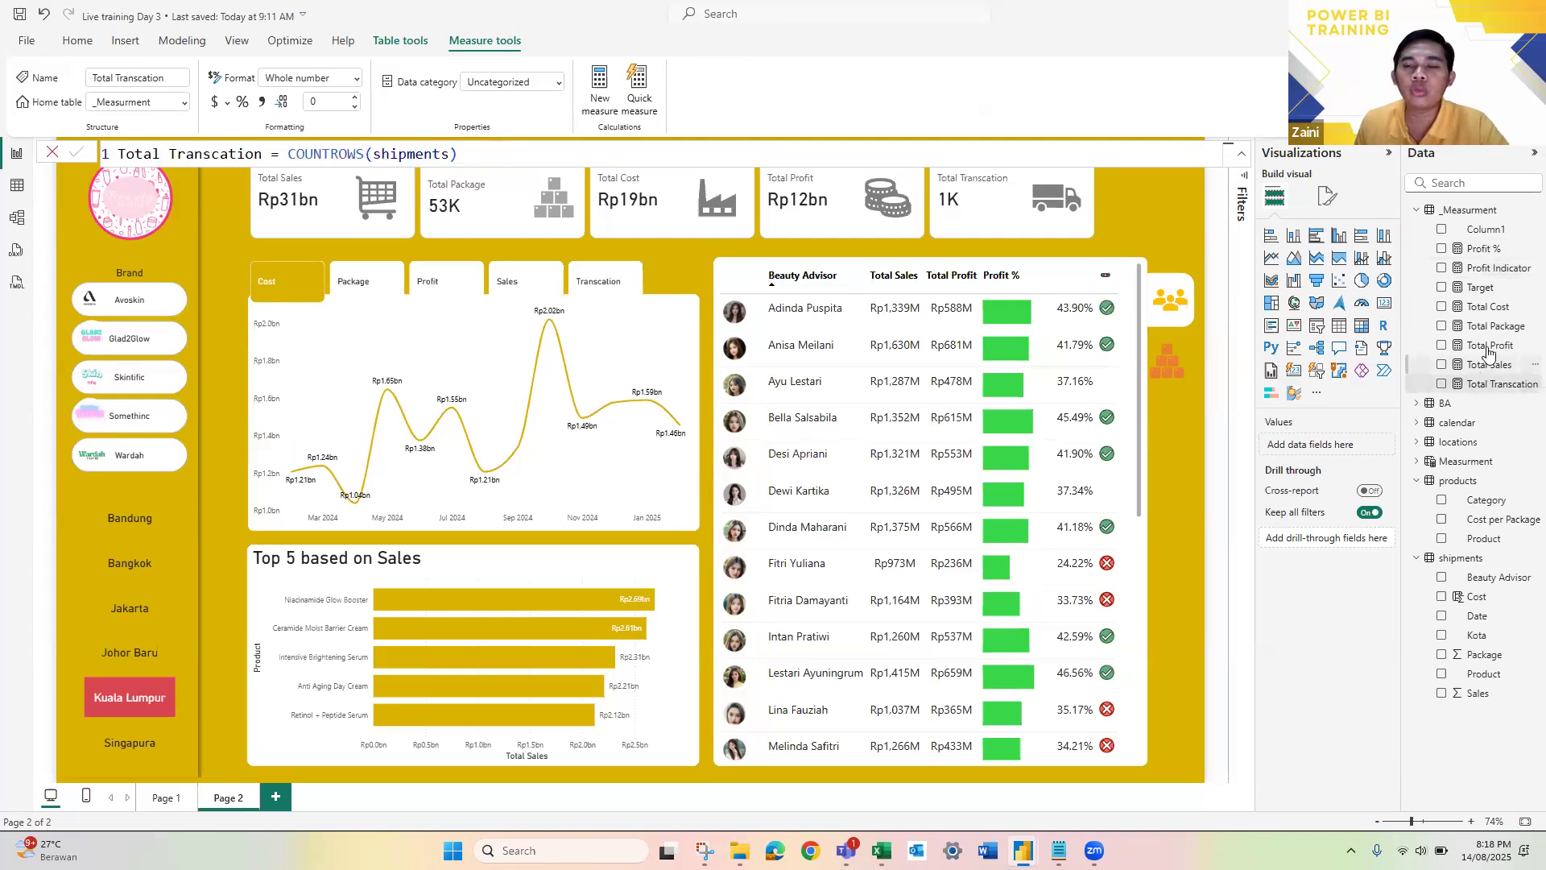
left_click(1488, 365)
left_click(1488, 351)
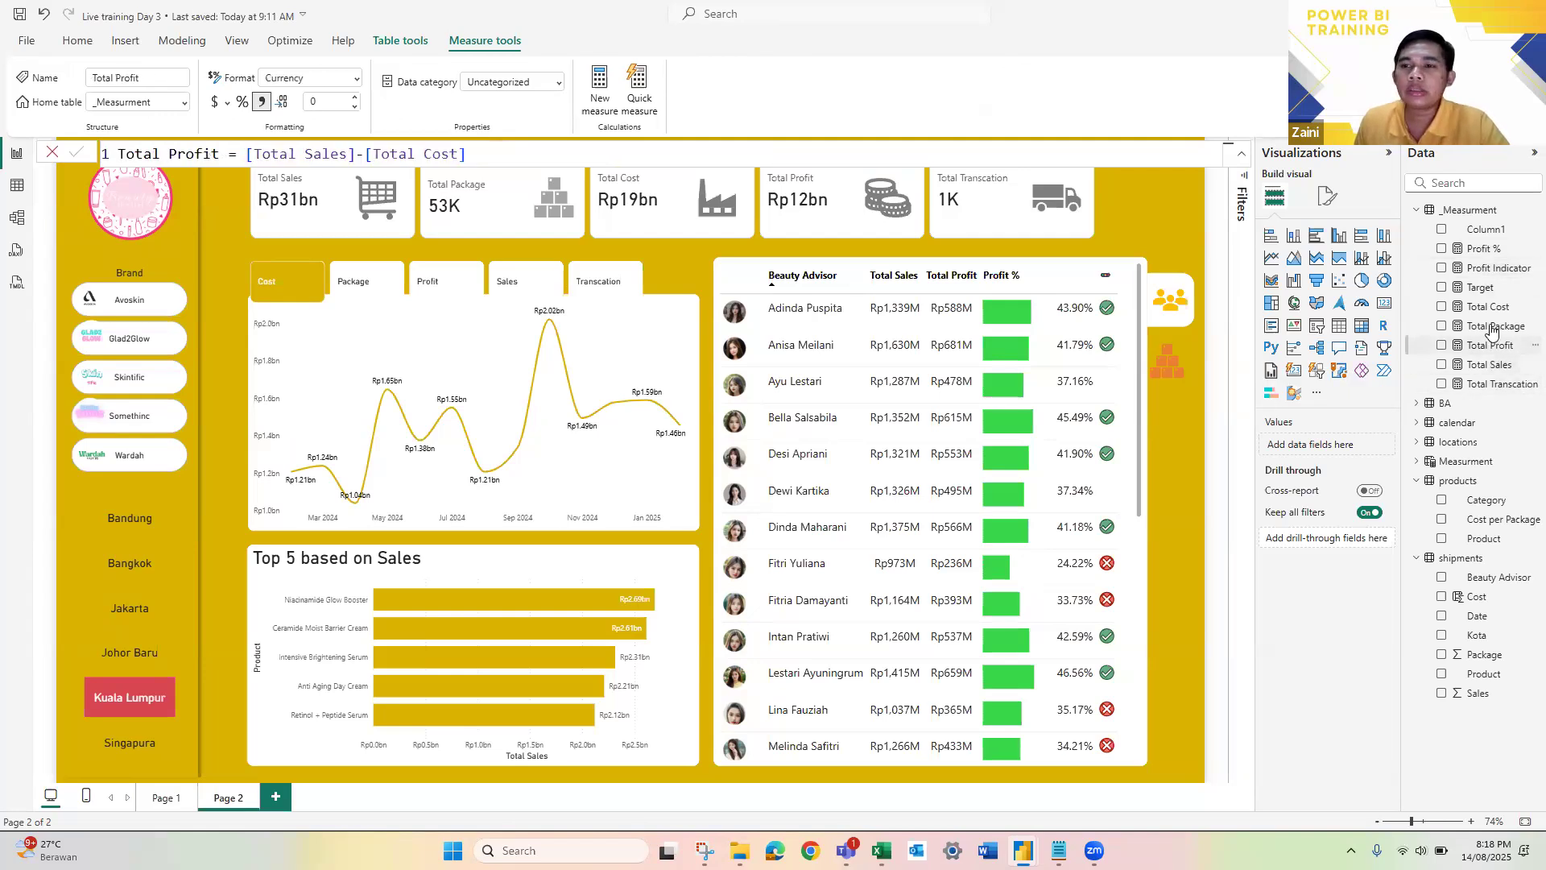
left_click(1494, 326)
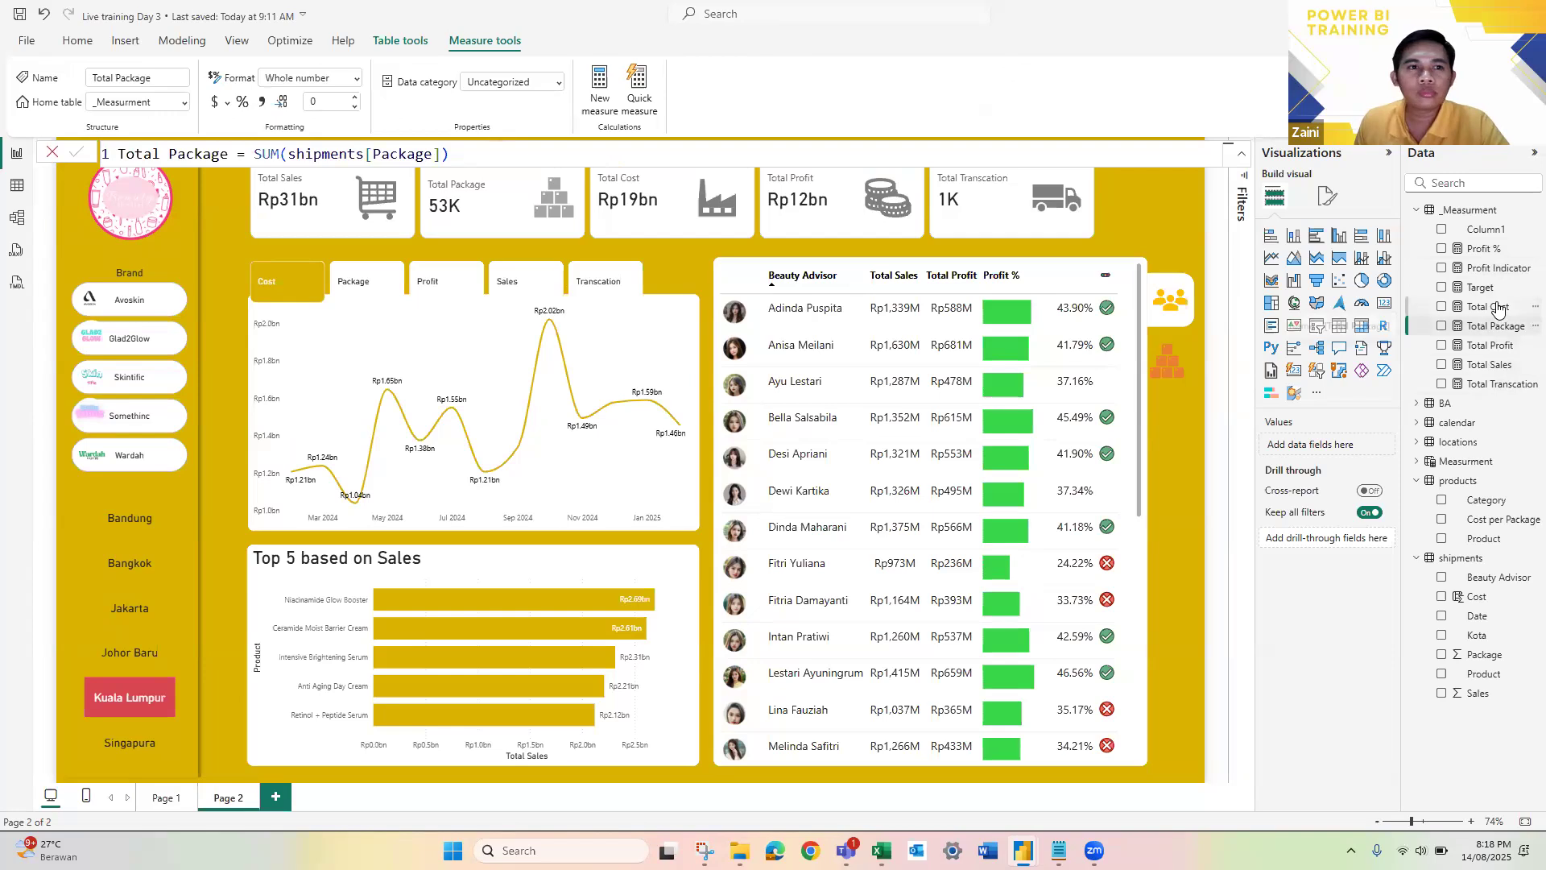
left_click(1488, 306)
left_click(1481, 288)
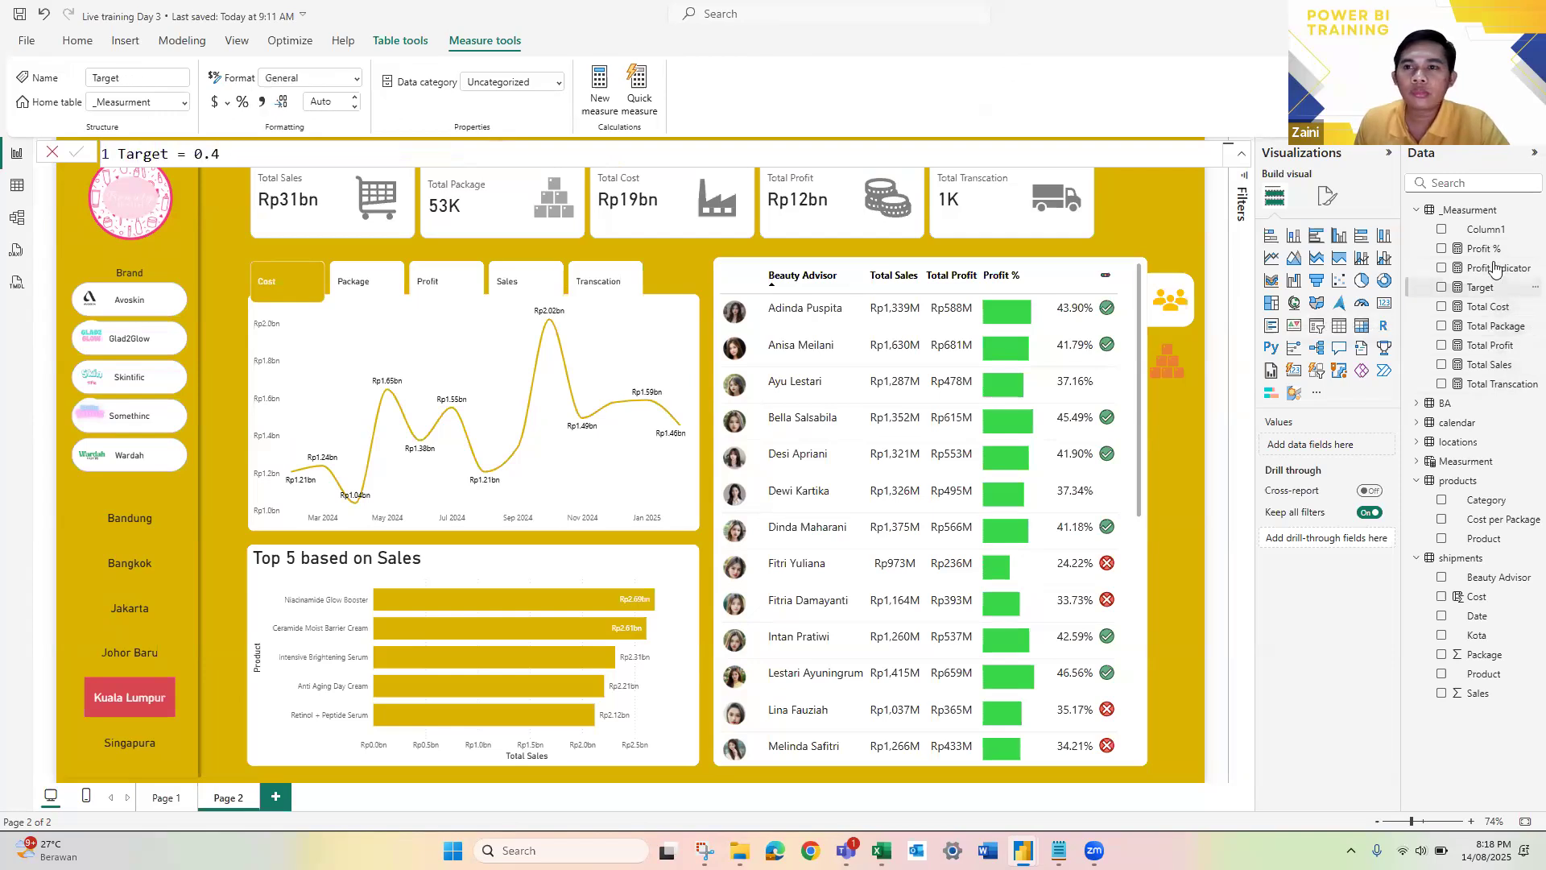
left_click(1488, 265)
left_click(1484, 251)
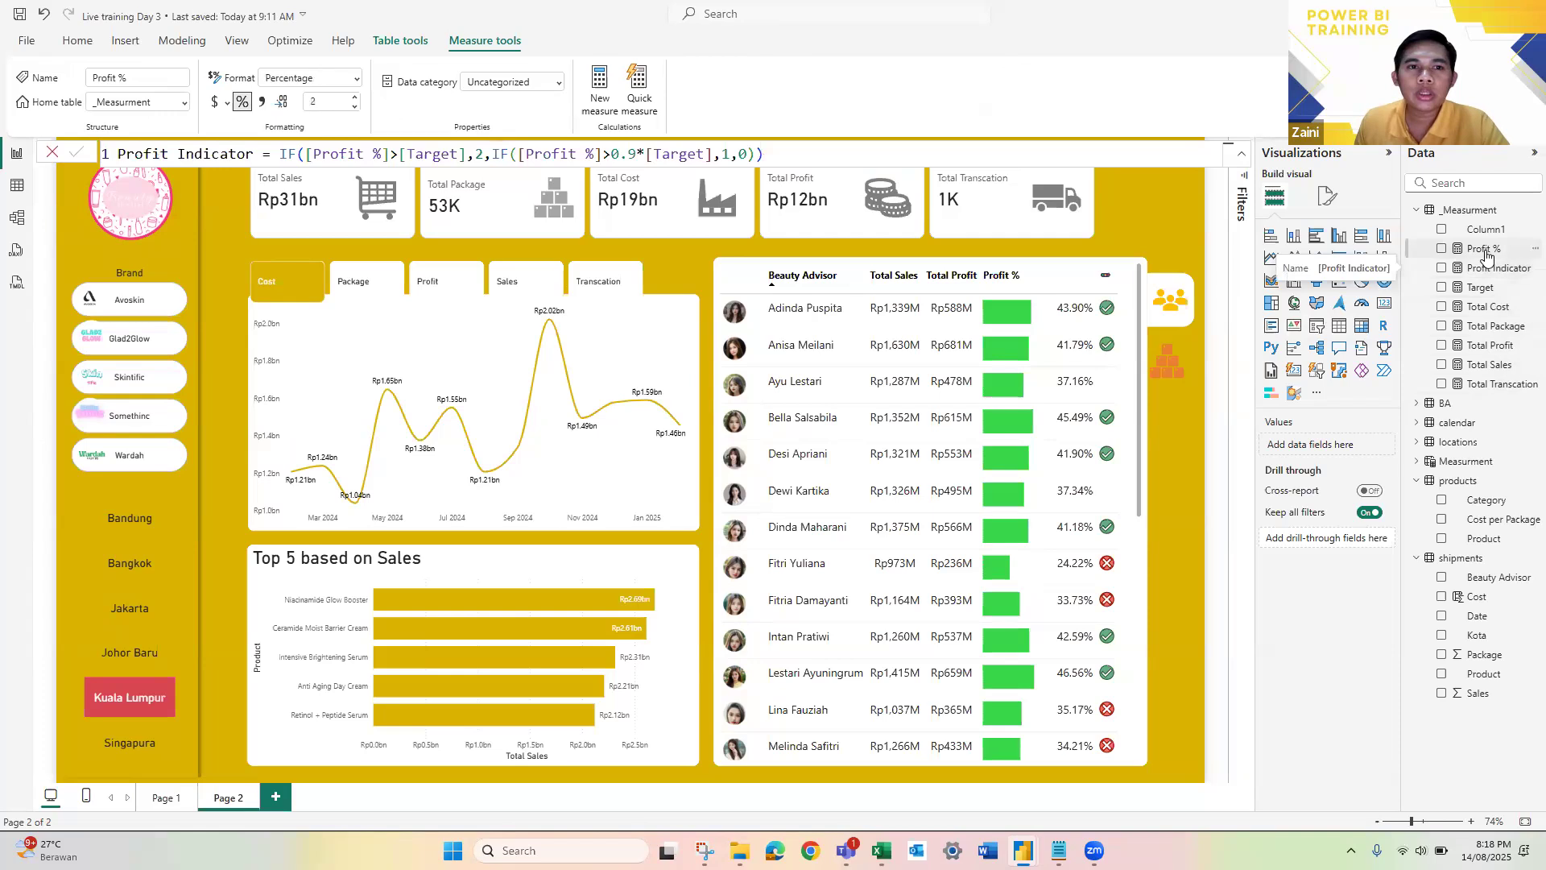
Step: Go through the measure formulas again from Total Transcation to Profit Indicator, ending with Total Cost and Total Profit
left_click(1492, 386)
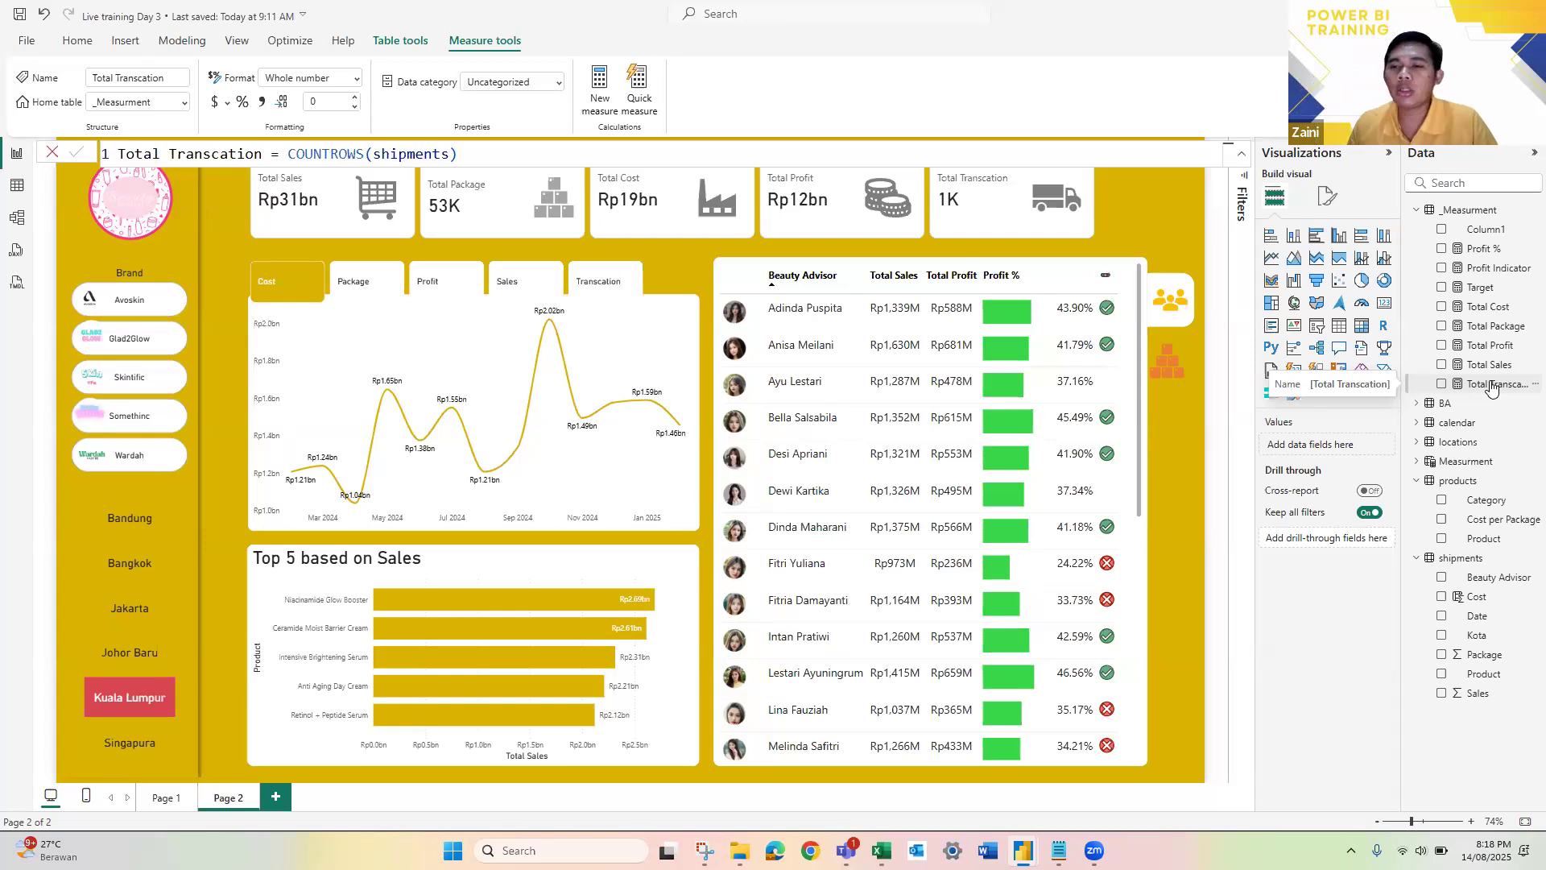
left_click(1485, 333)
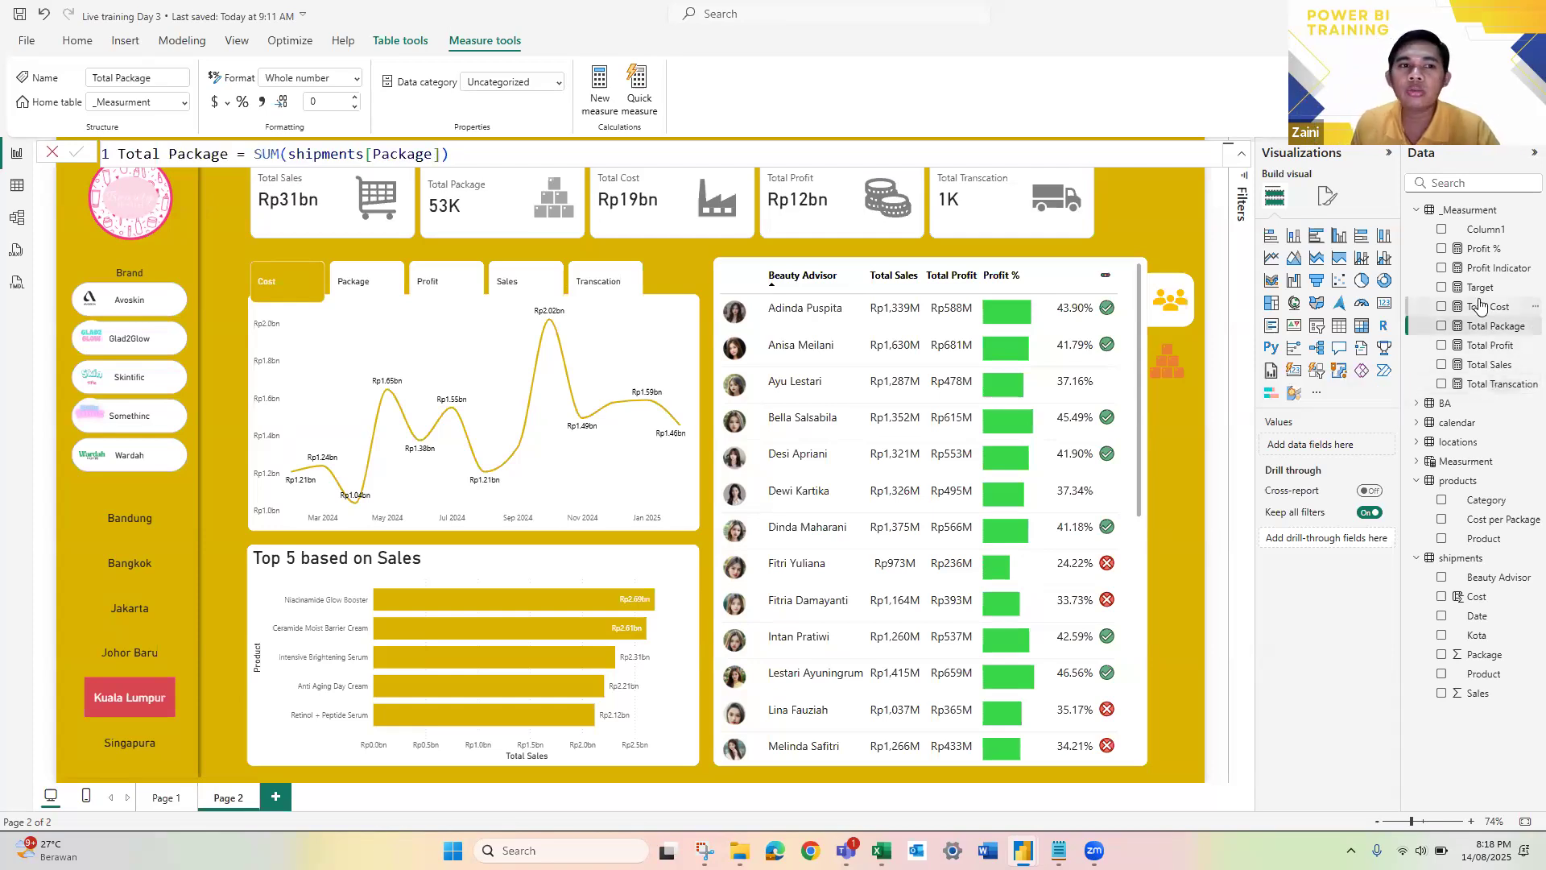
left_click(1480, 306)
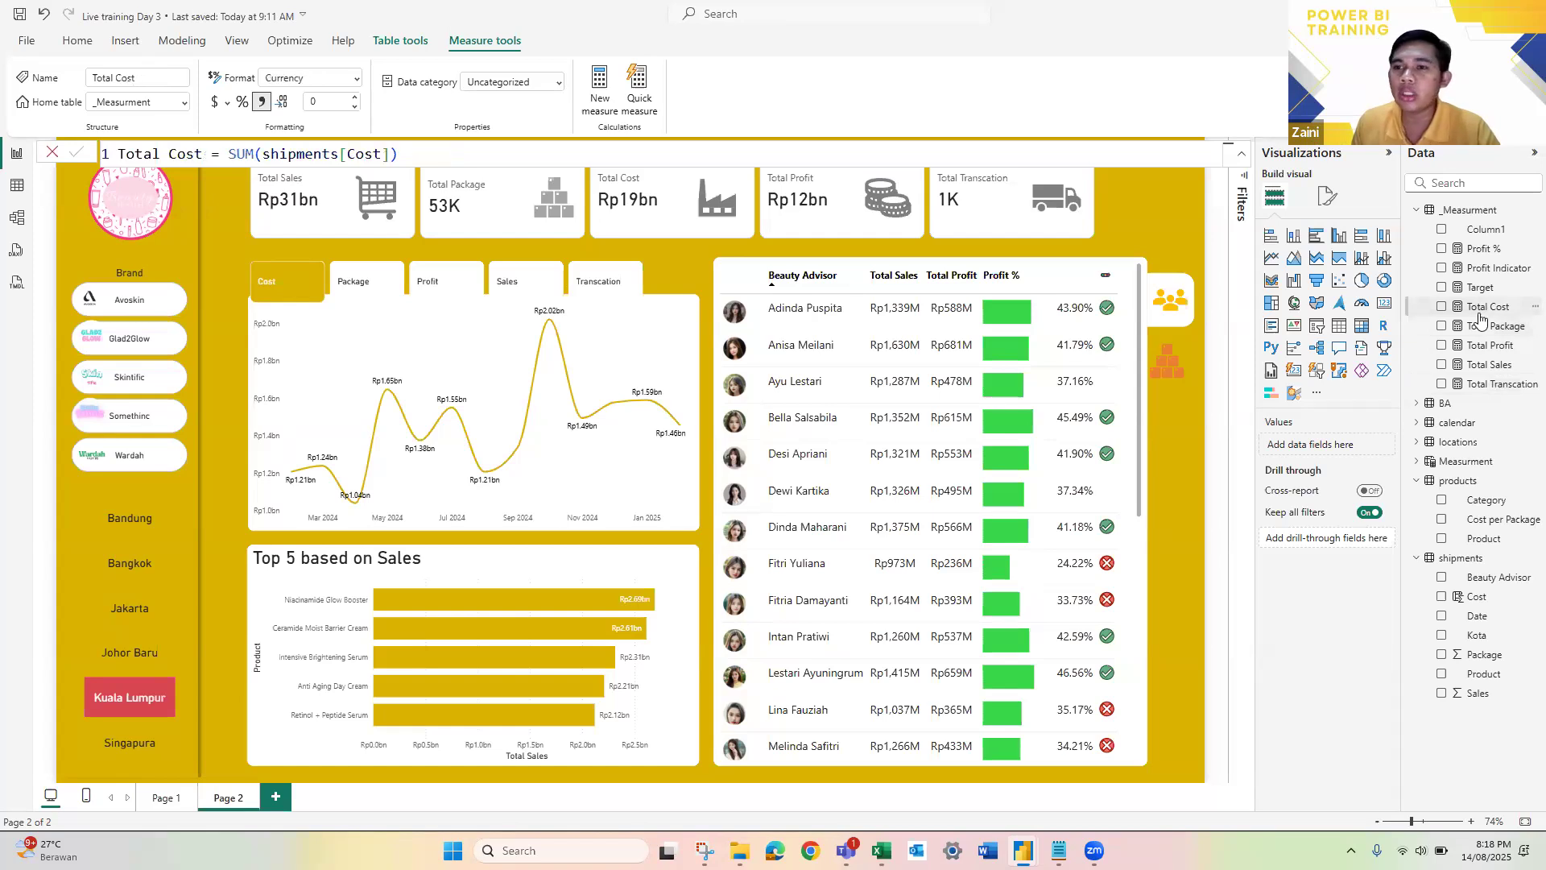
left_click(1490, 363)
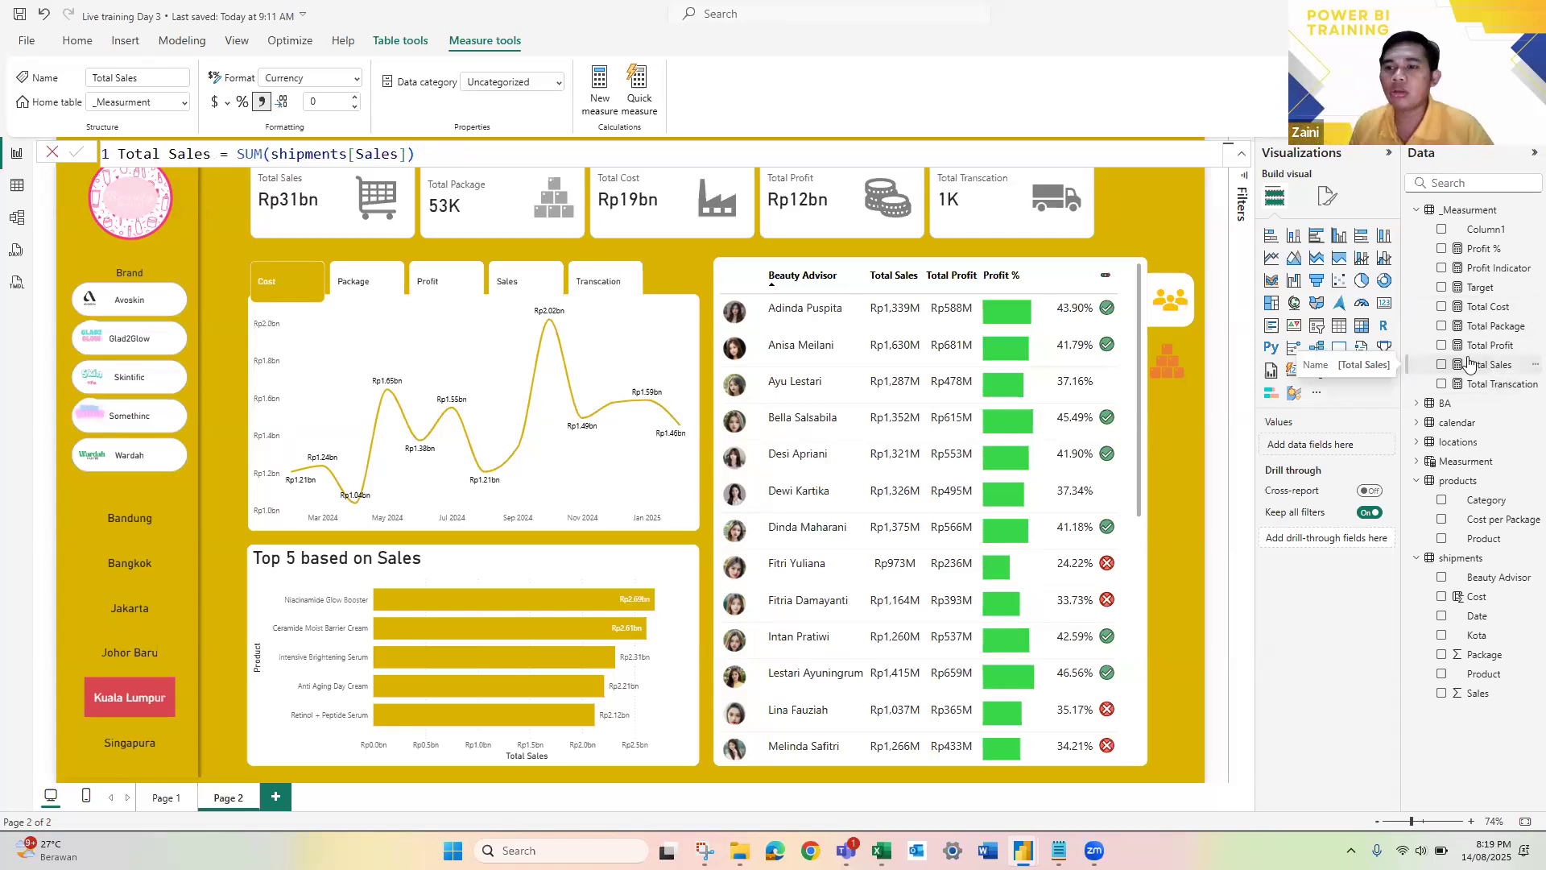
left_click(1480, 346)
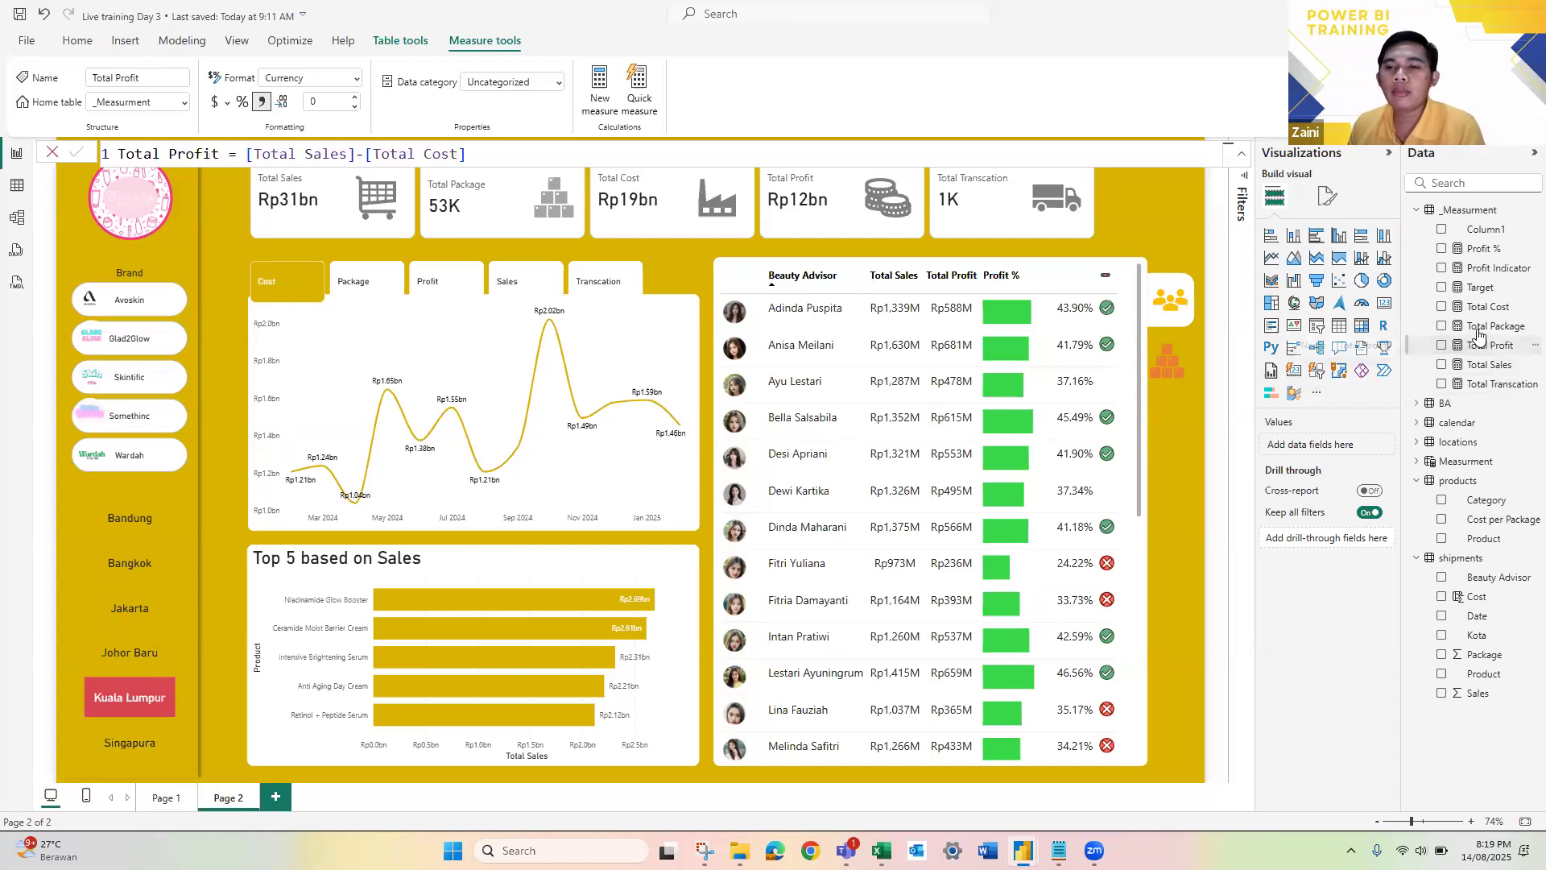
left_click(1478, 328)
left_click(1483, 307)
left_click(1483, 287)
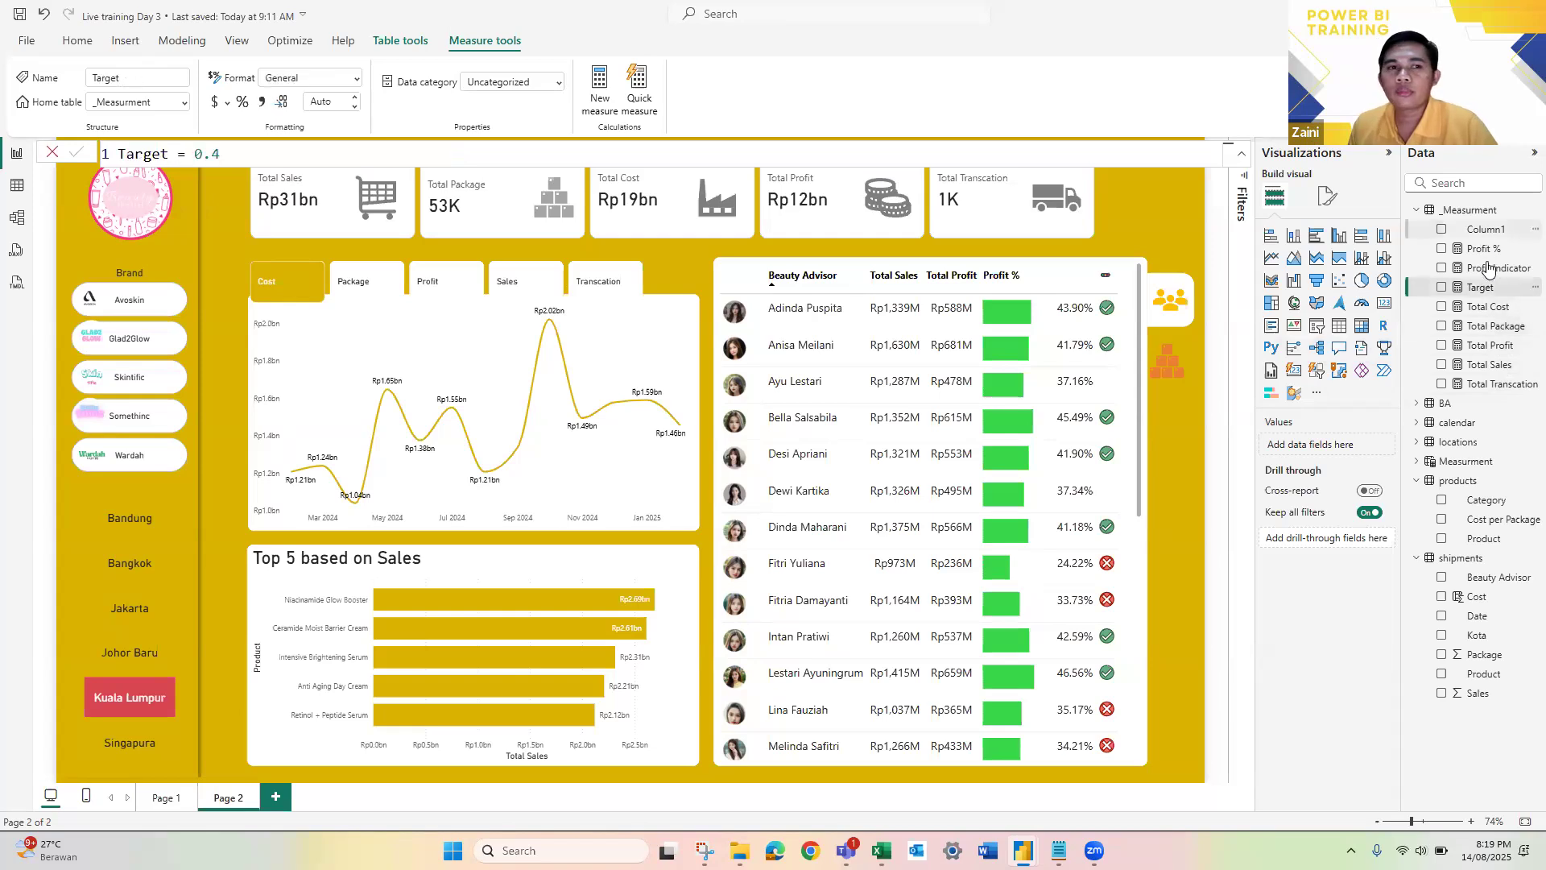
left_click(1488, 268)
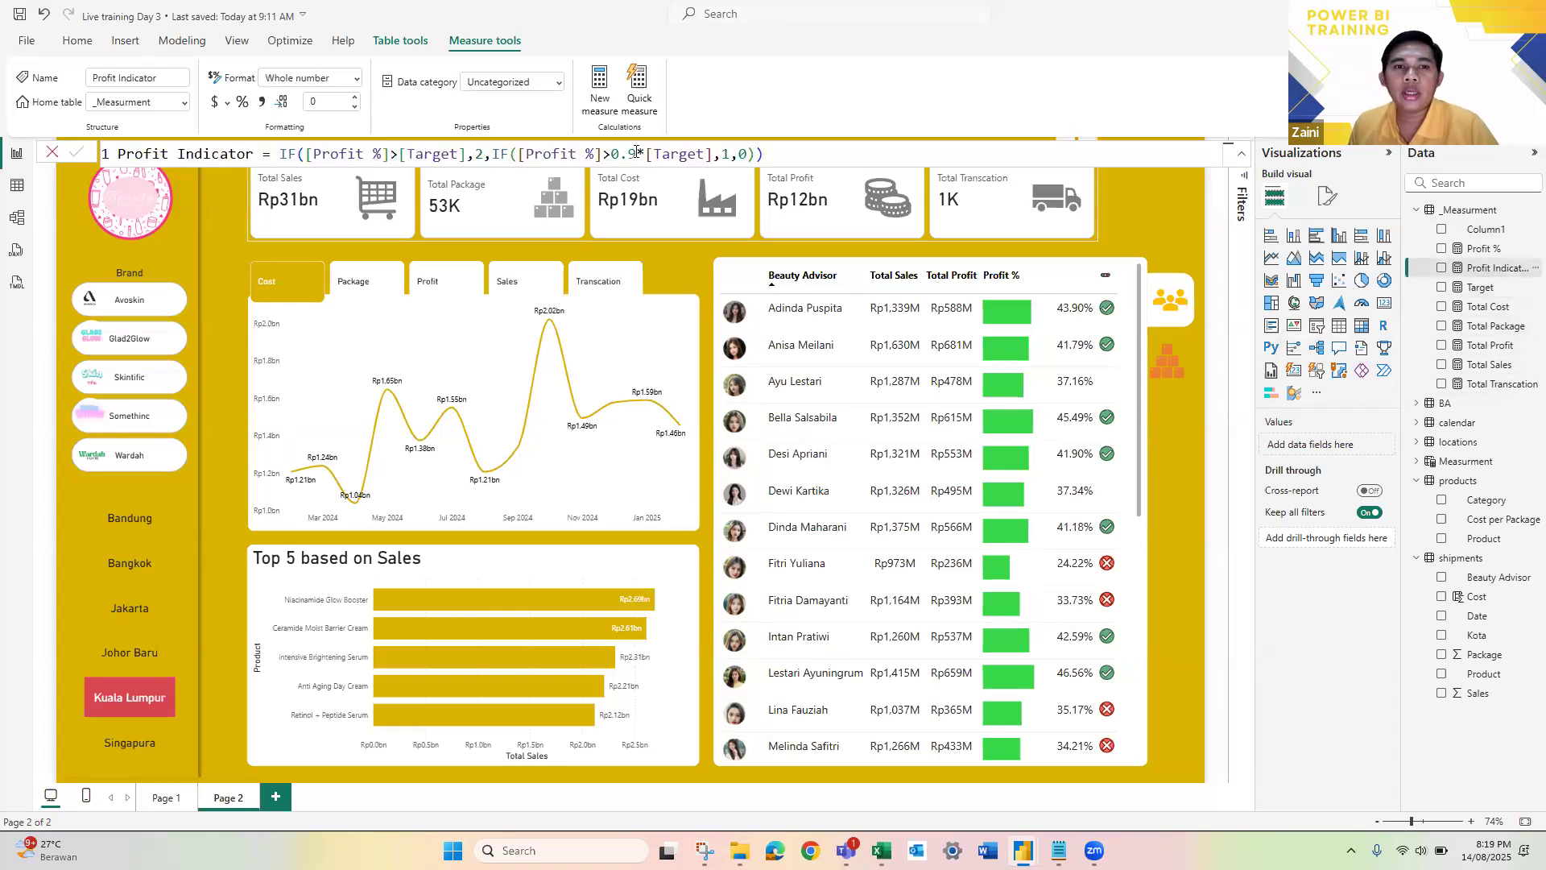
left_click(1485, 310)
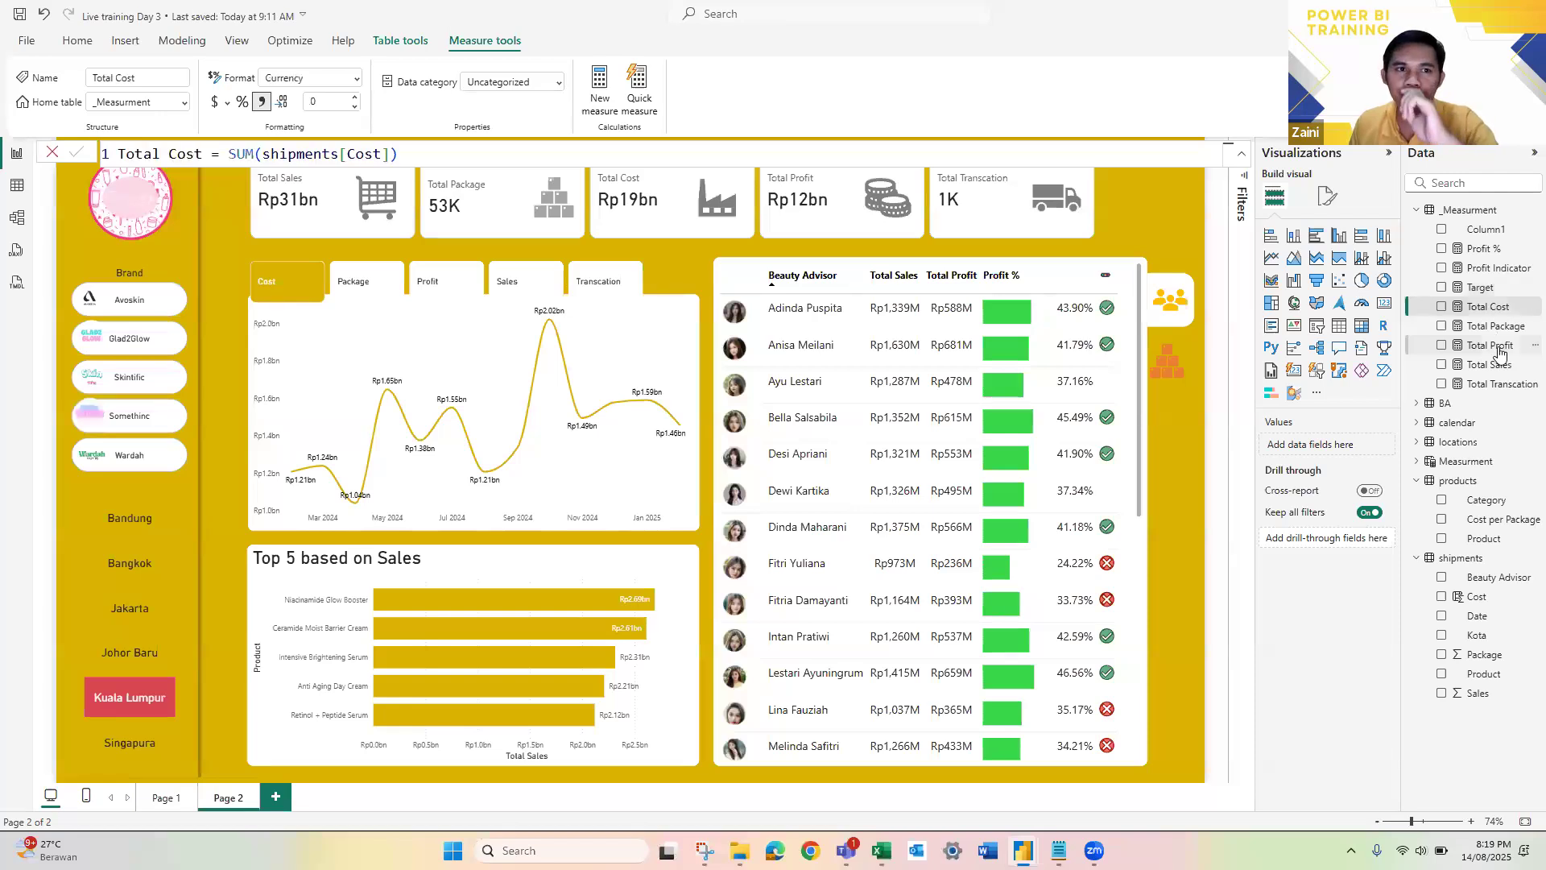
left_click(1498, 351)
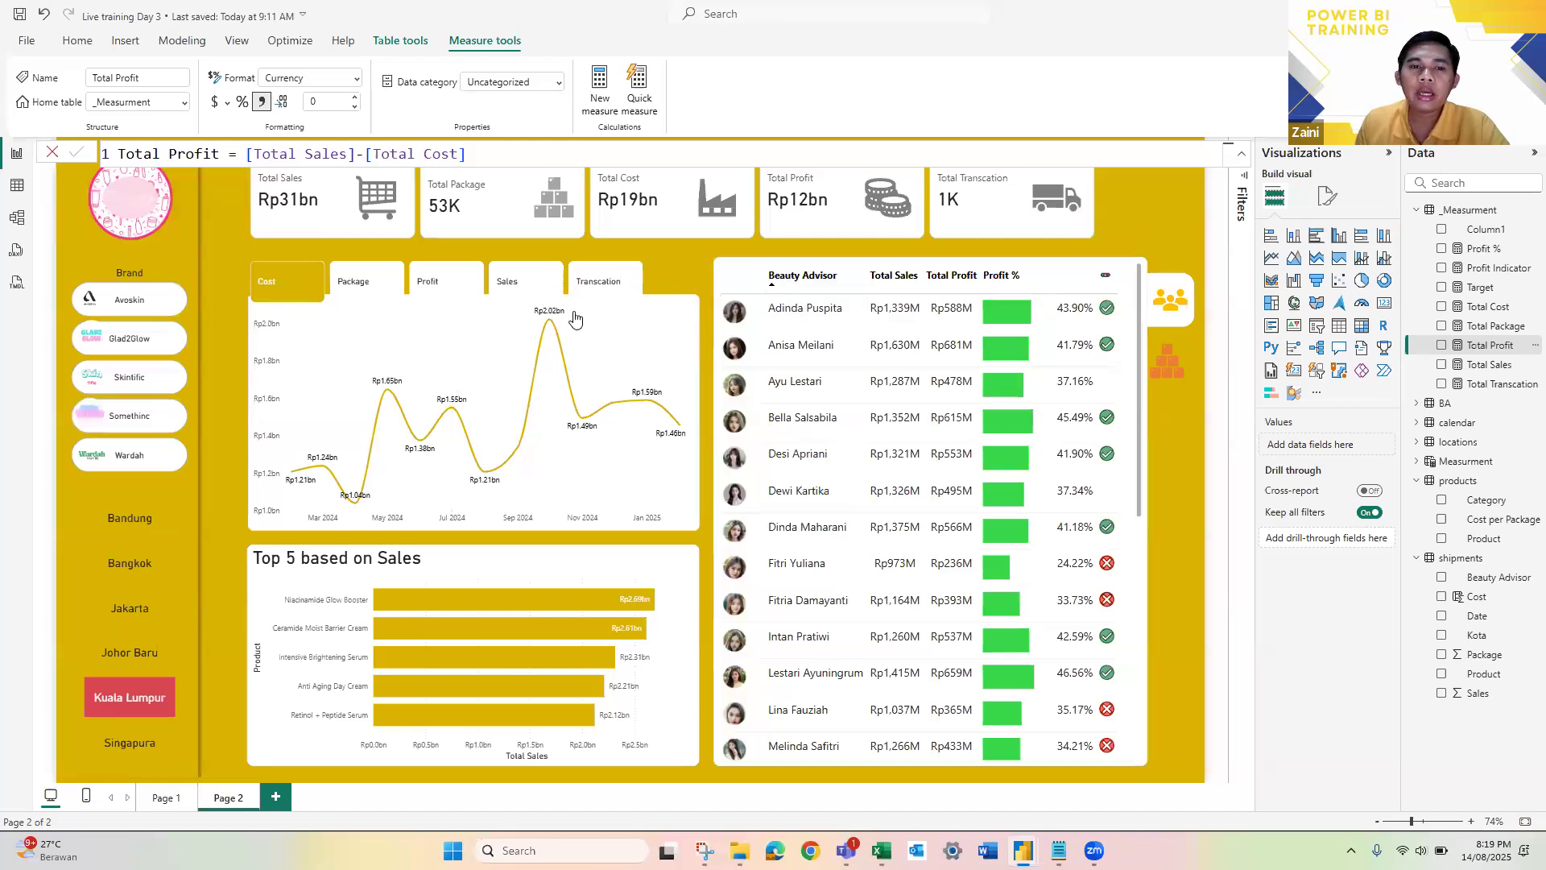
Step: Inspect the Cost line chart's tooltip and compare it with the one on Page 2 of the Live training Day 3 - 2 report
mouse_move(451, 413)
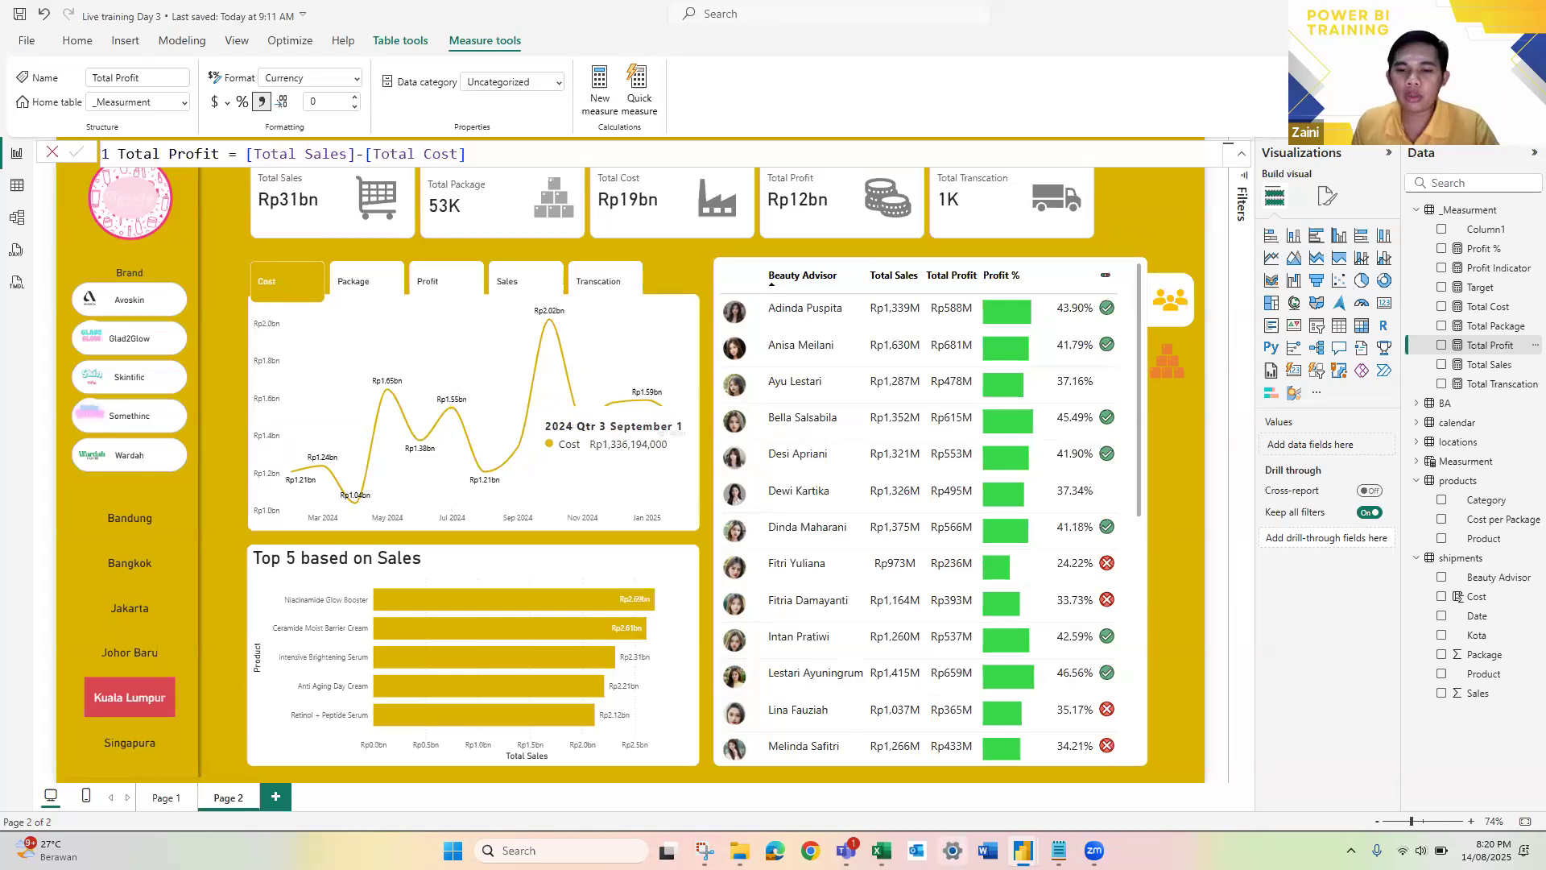
mouse_move(1022, 851)
left_click(1021, 783)
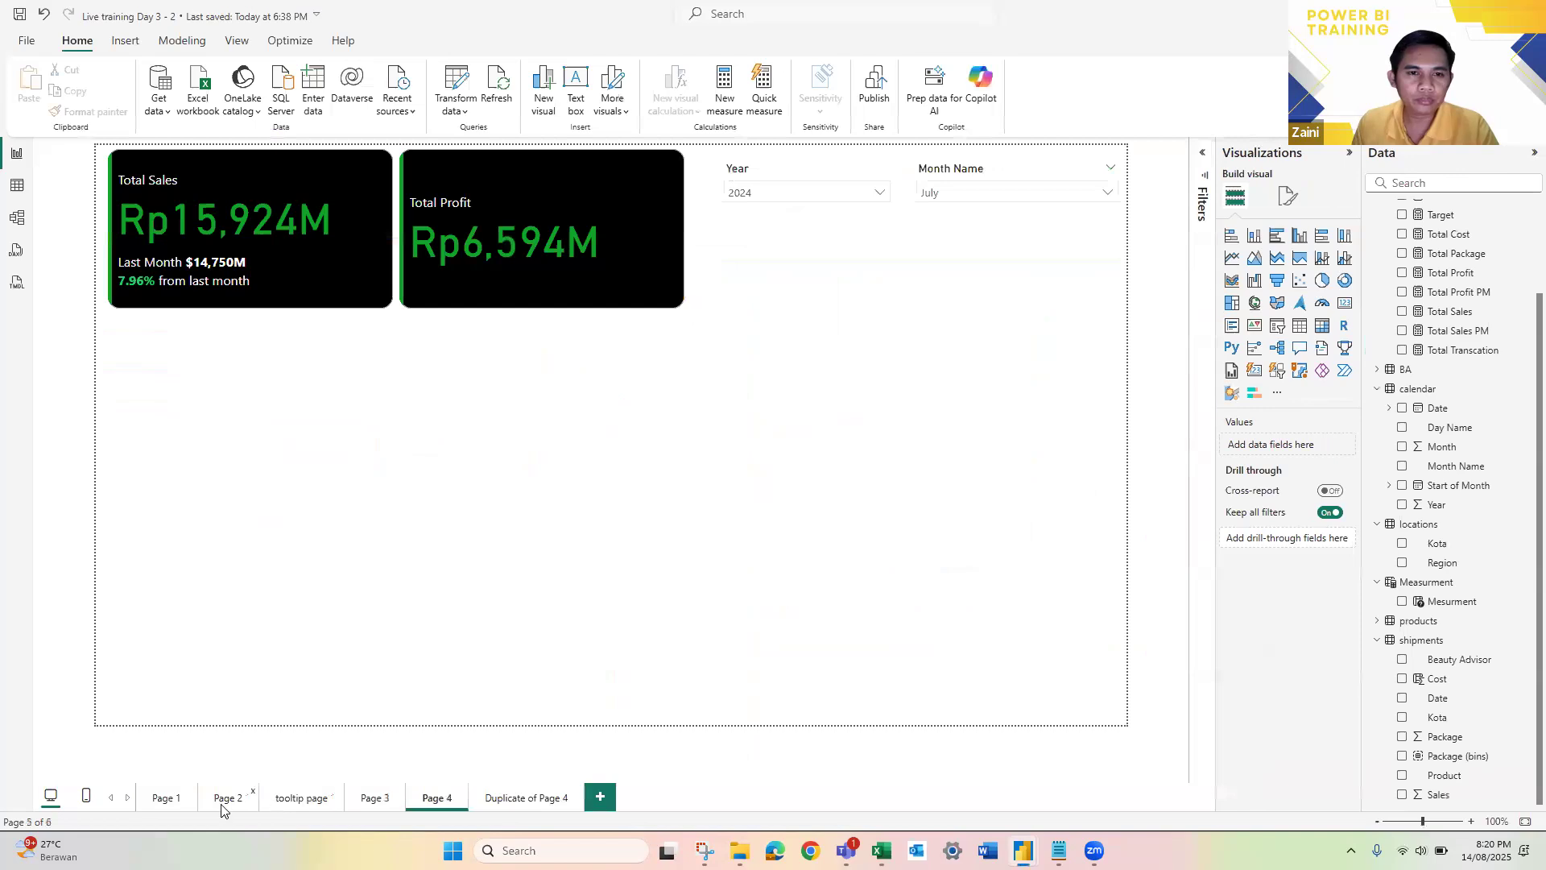
left_click(225, 800)
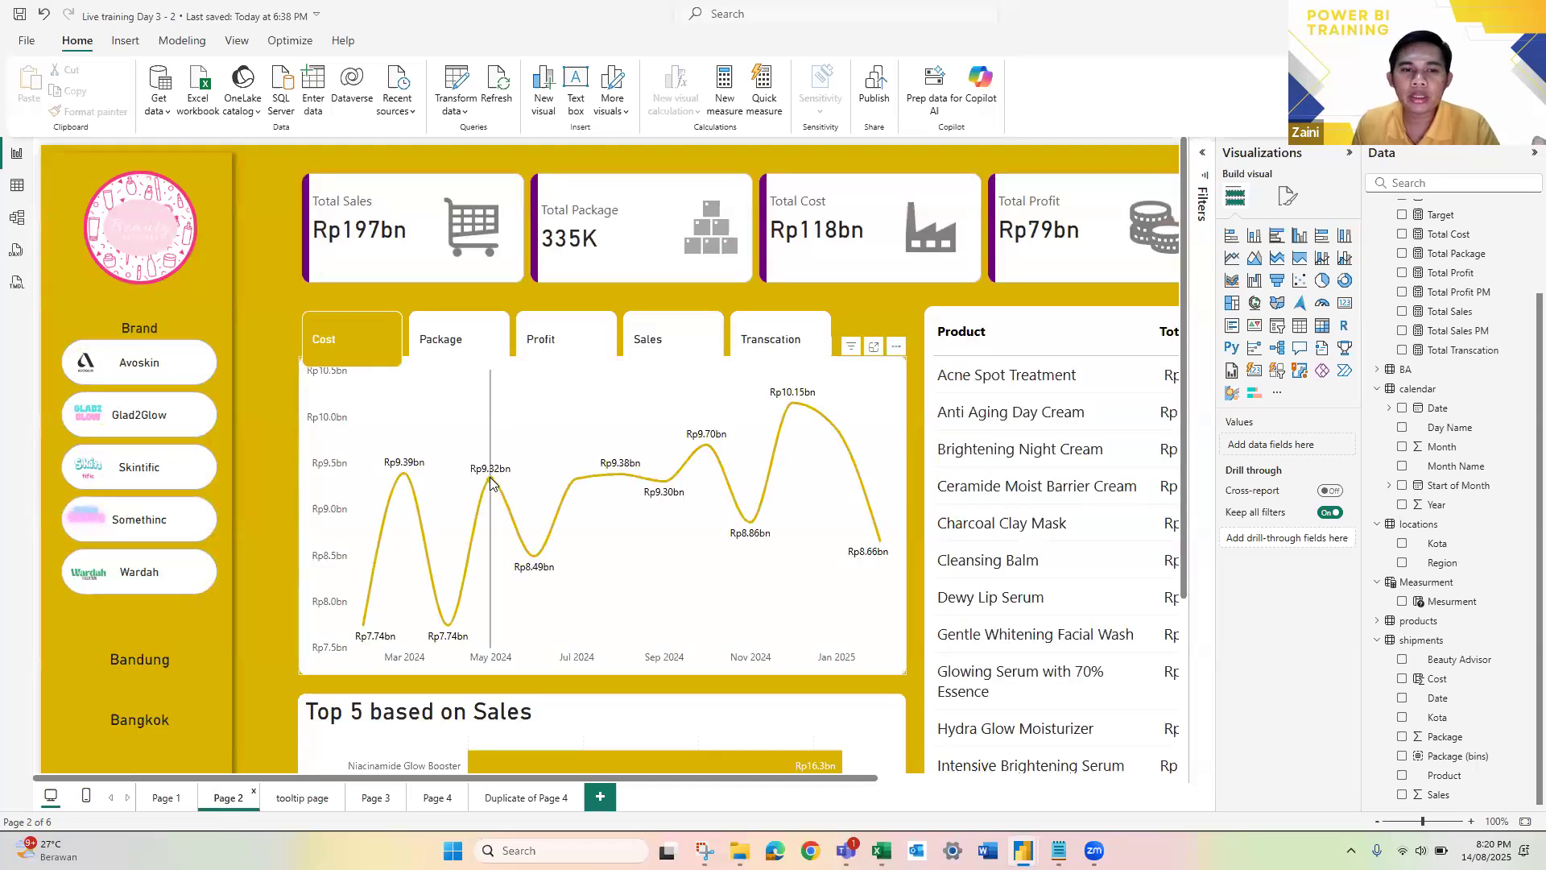
mouse_move(492, 481)
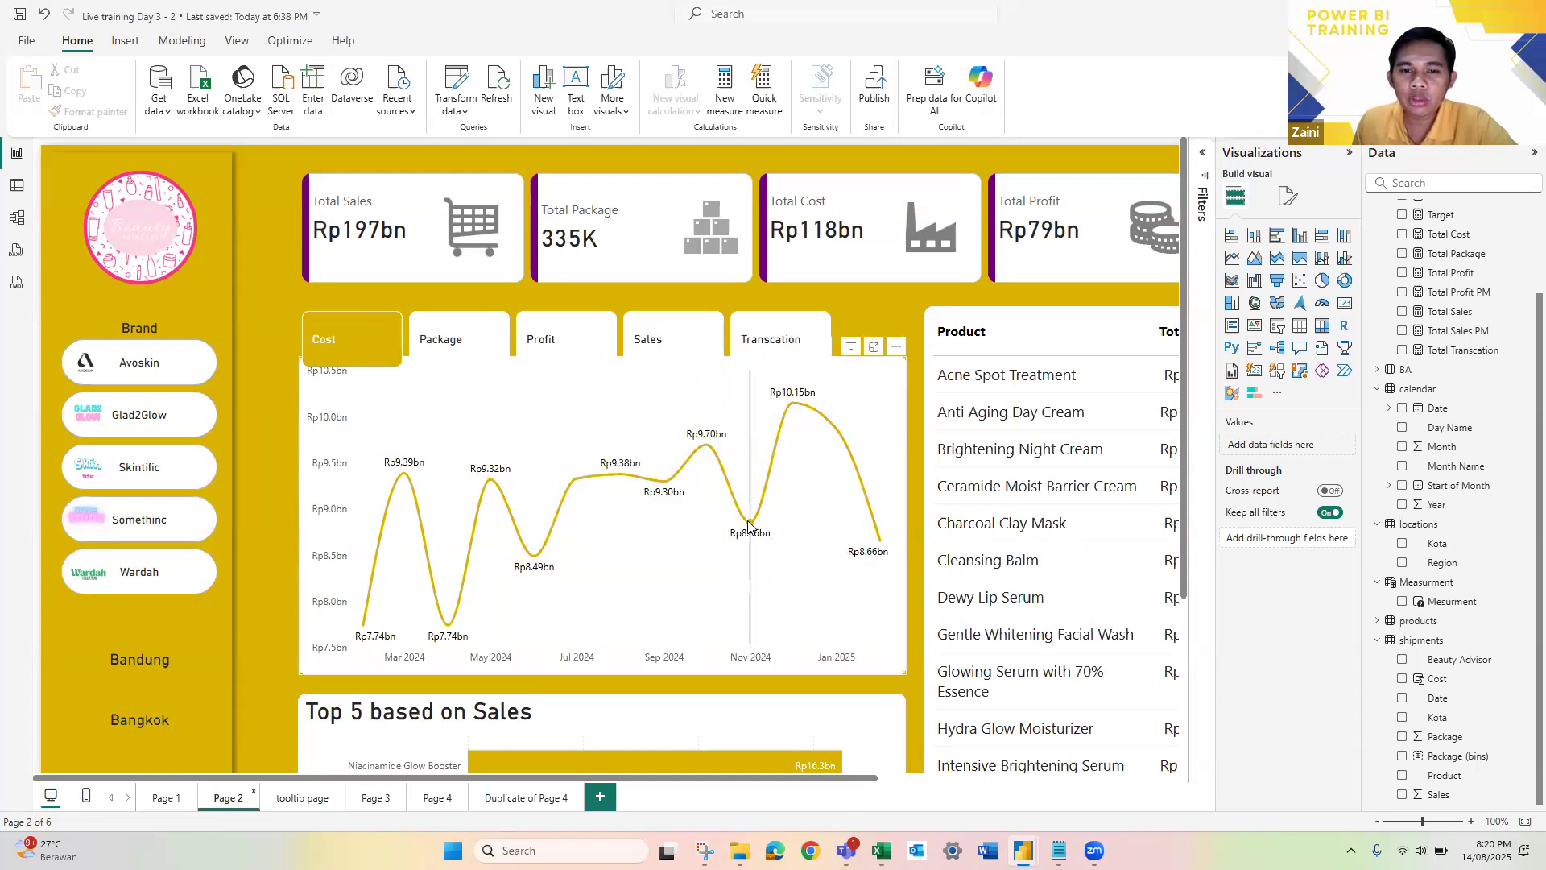
mouse_move(748, 524)
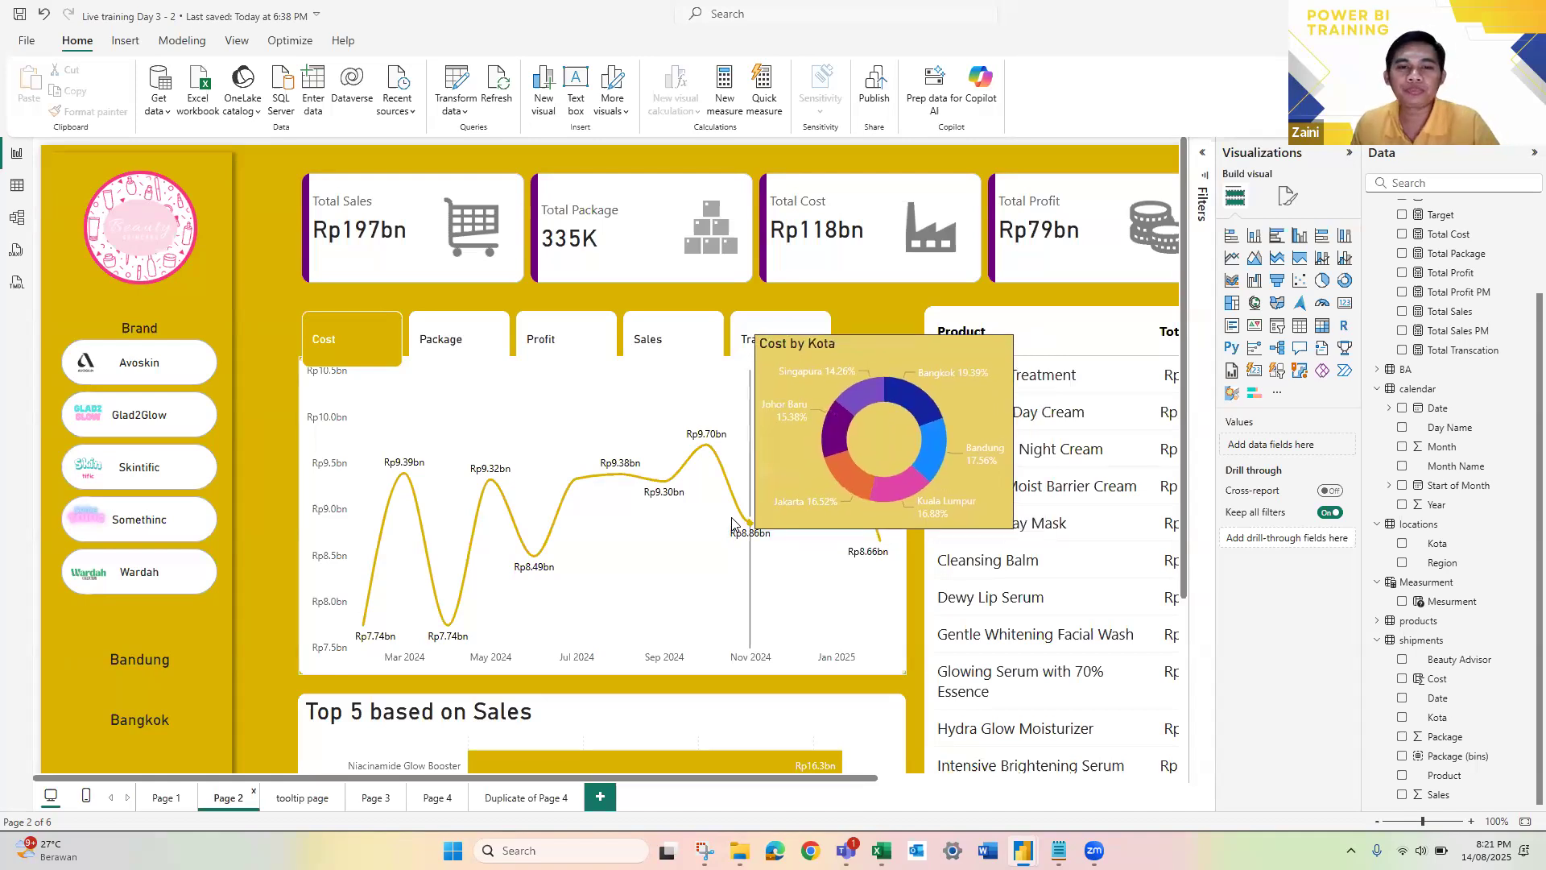
Step: Switch back to the Live training Day 3 report and add a new blank page
key("alt+Tab")
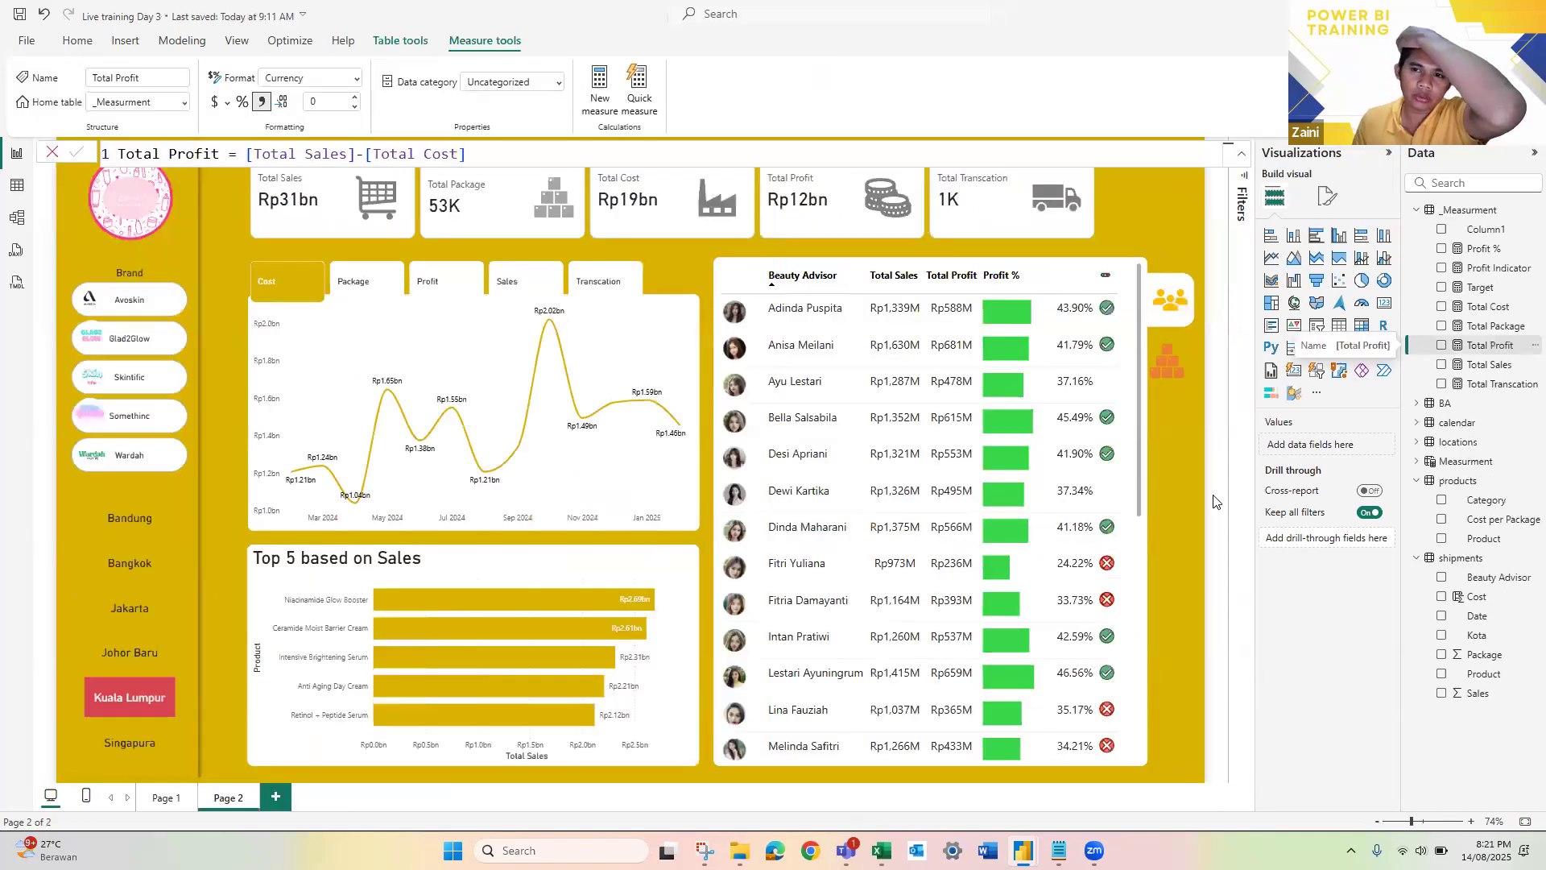
left_click(1116, 248)
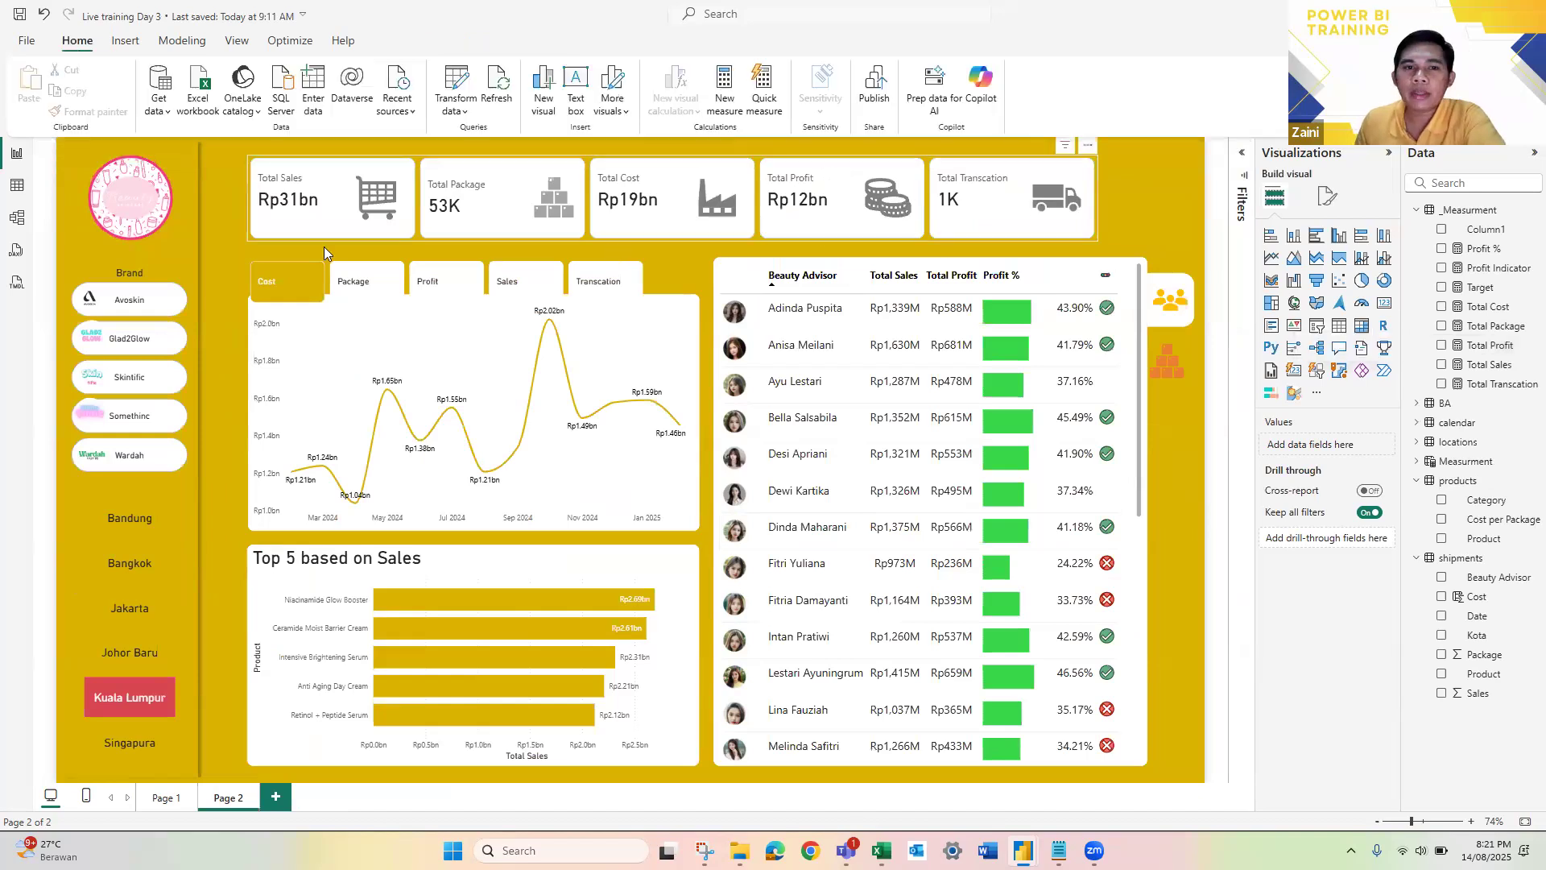
left_click(274, 799)
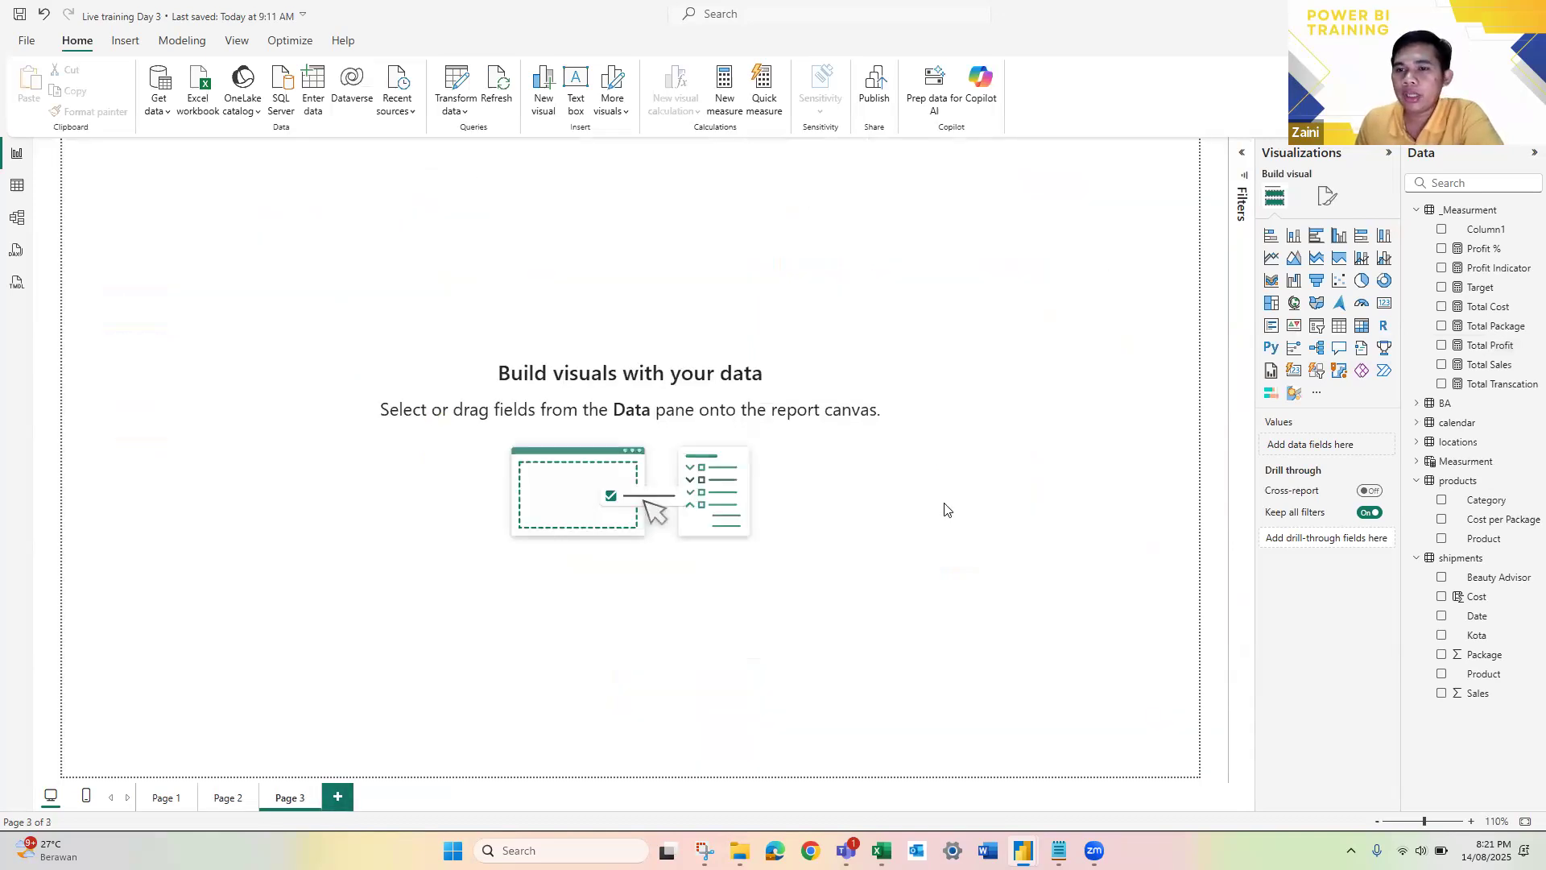
Step: Rename the new page as Toolstip and allow it to be used as a tooltip in its page information
left_click(1328, 203)
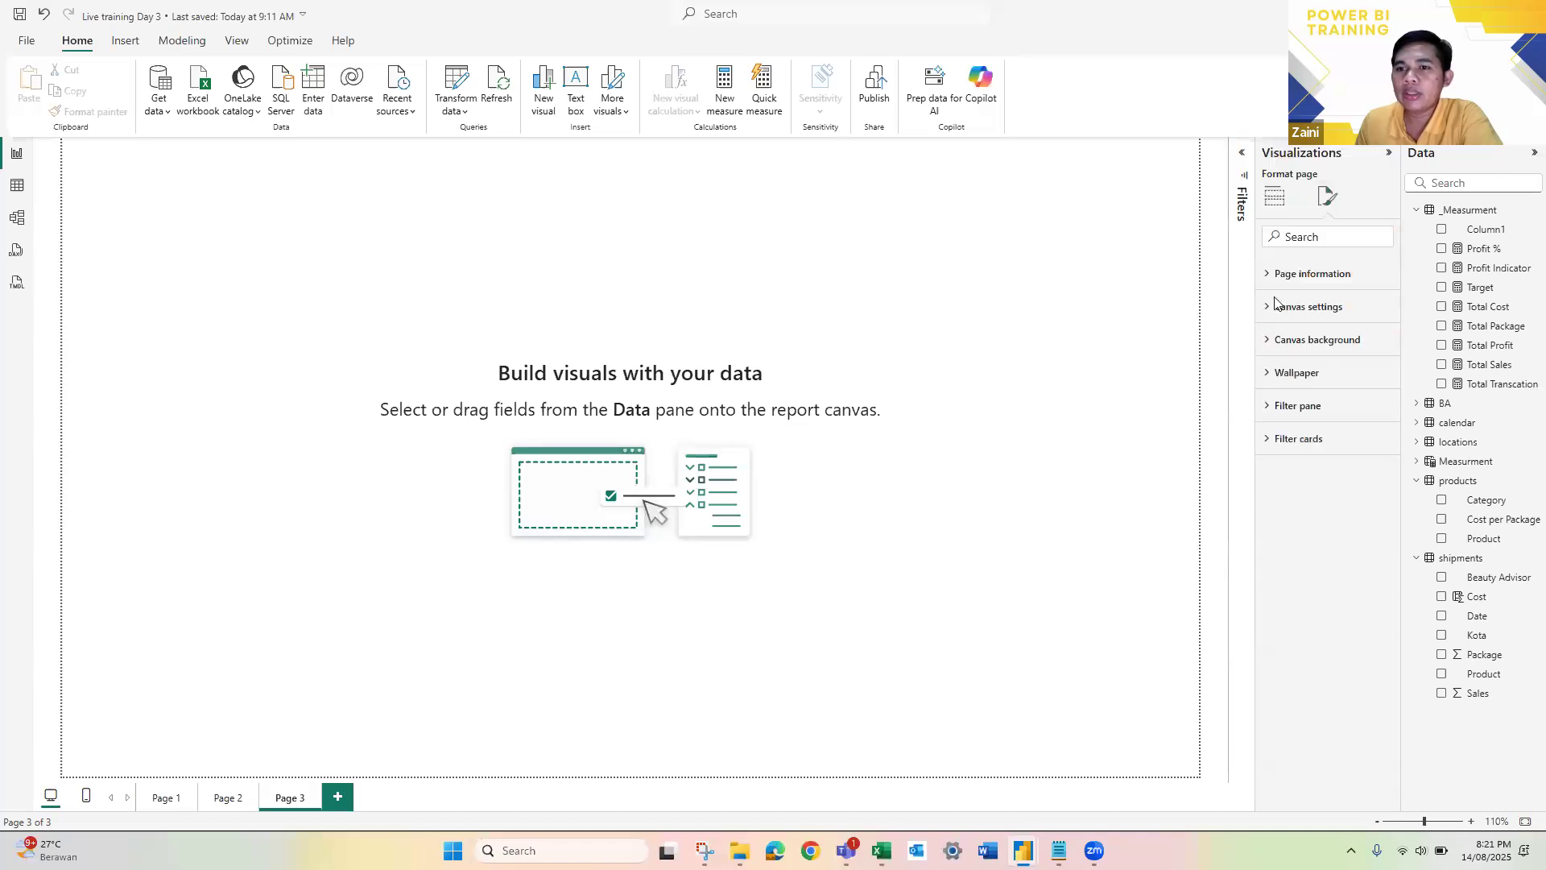
left_click(1266, 276)
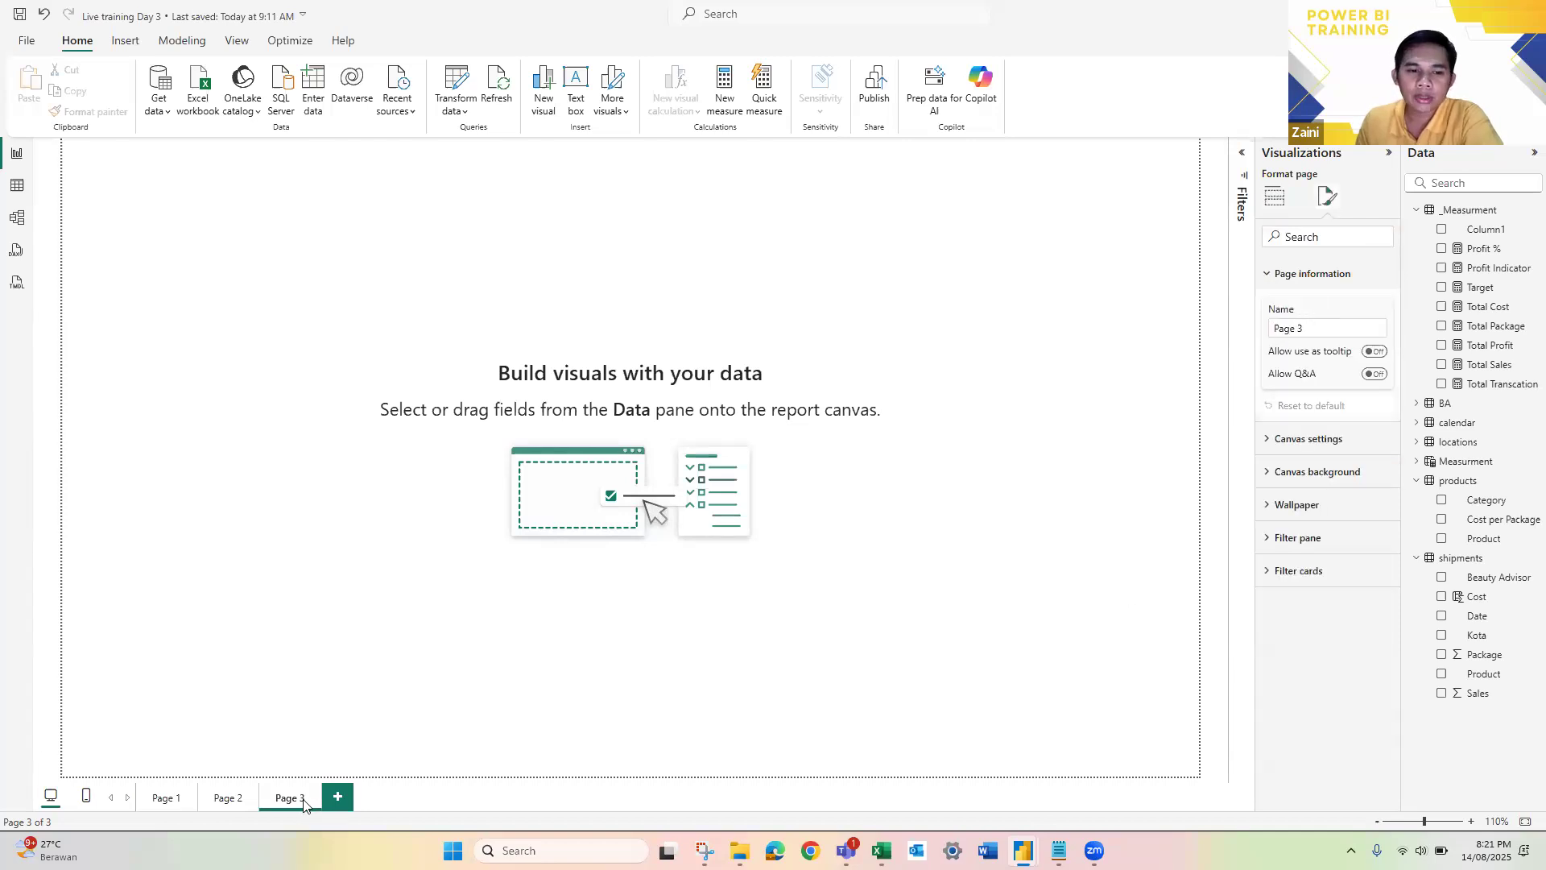
key("BackSpace")
key("BackSpace")
key("BackSpace")
key("BackSpace")
key("BackSpace")
key("BackSpace")
type("Toolstip")
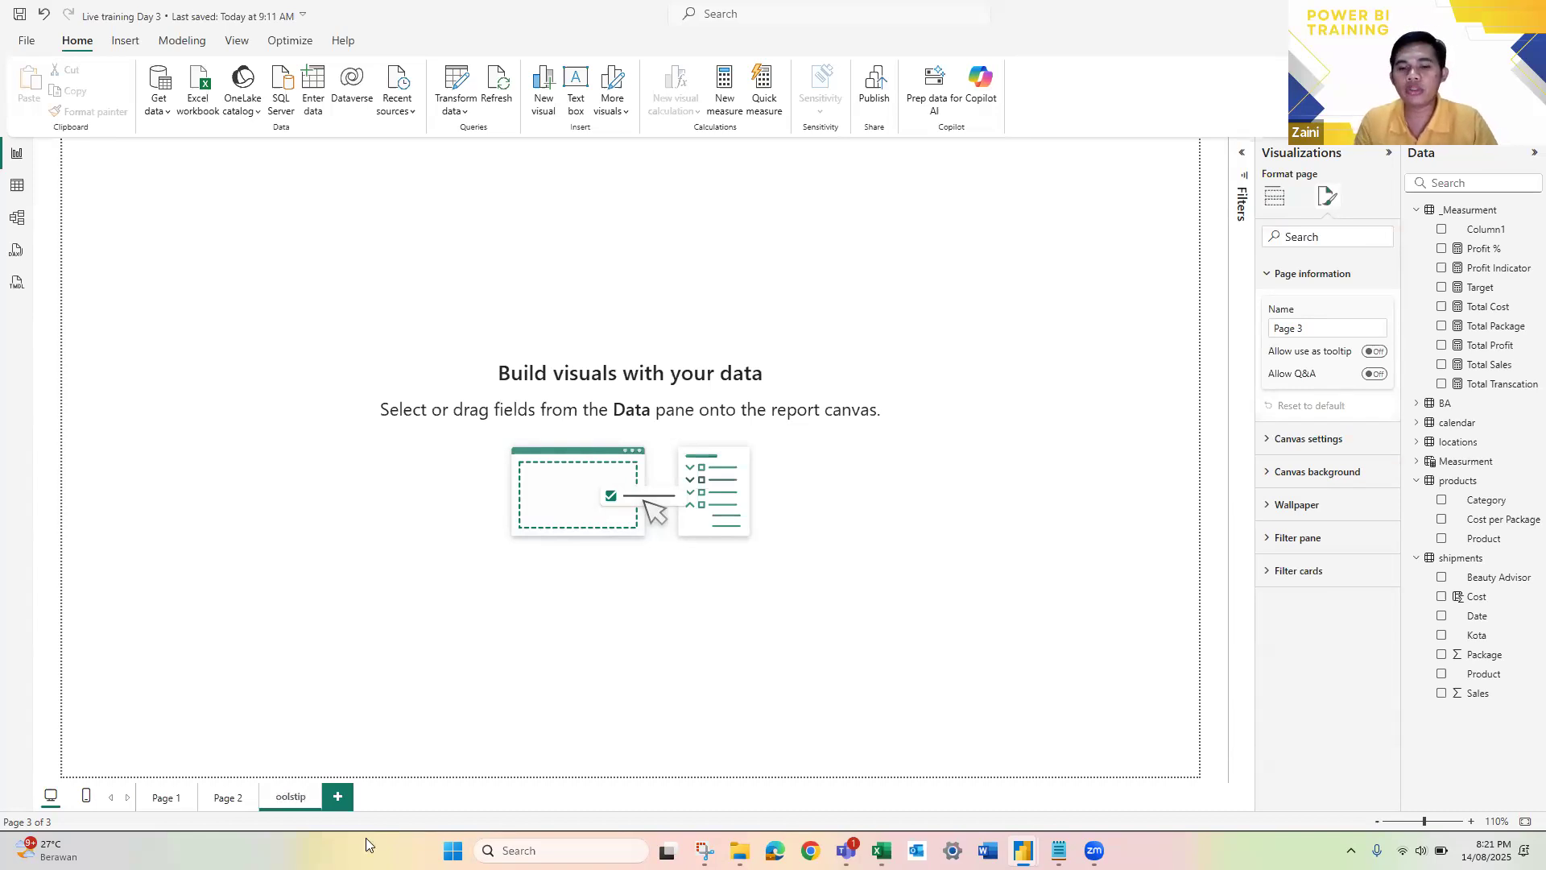
key("Return")
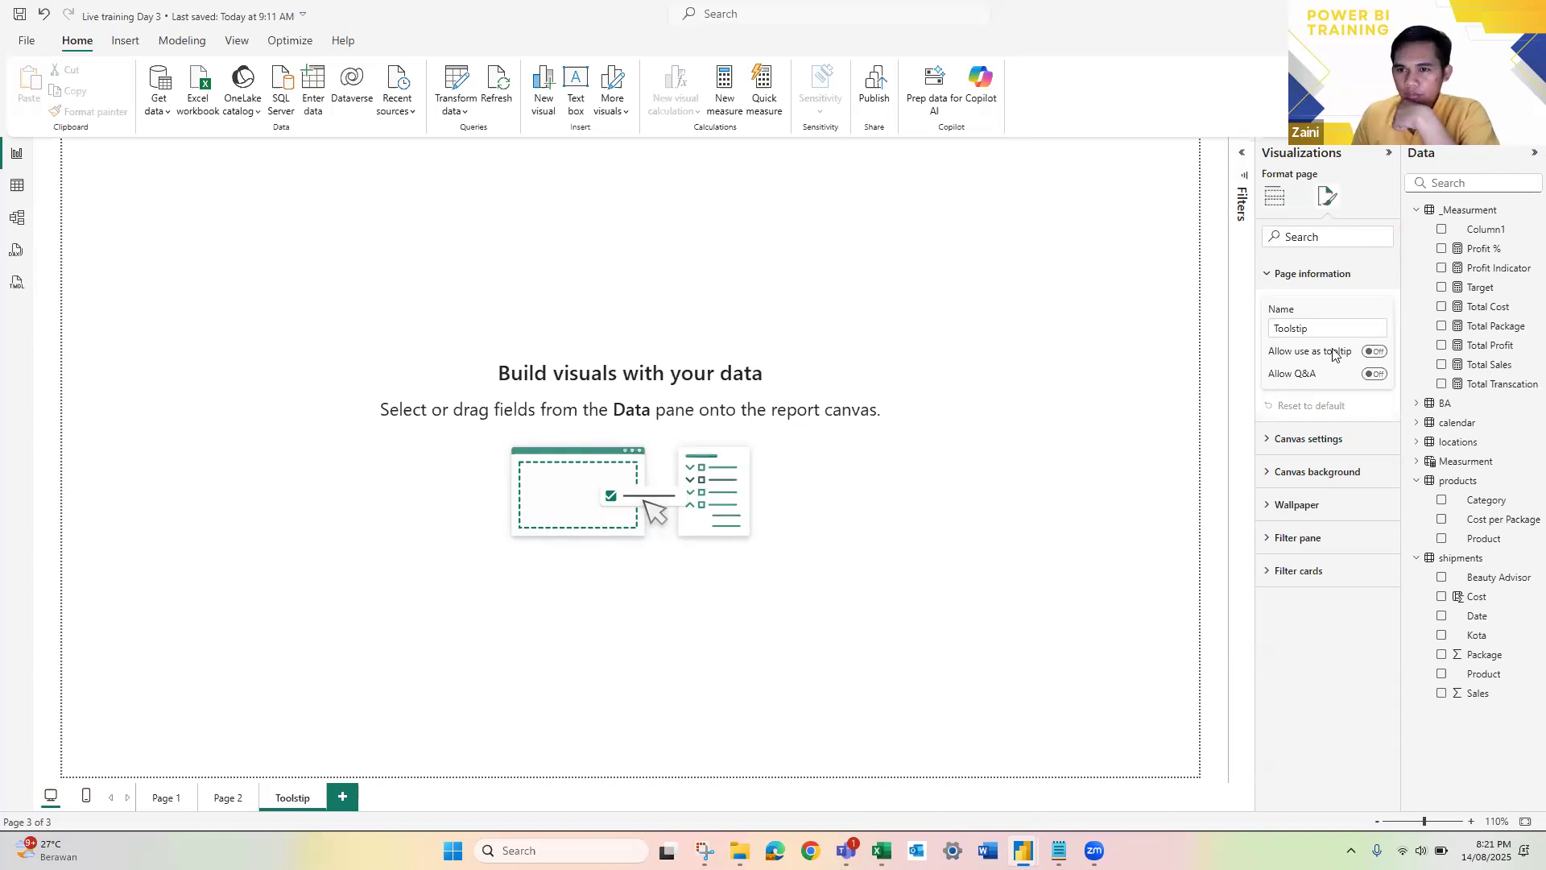
left_click(1380, 354)
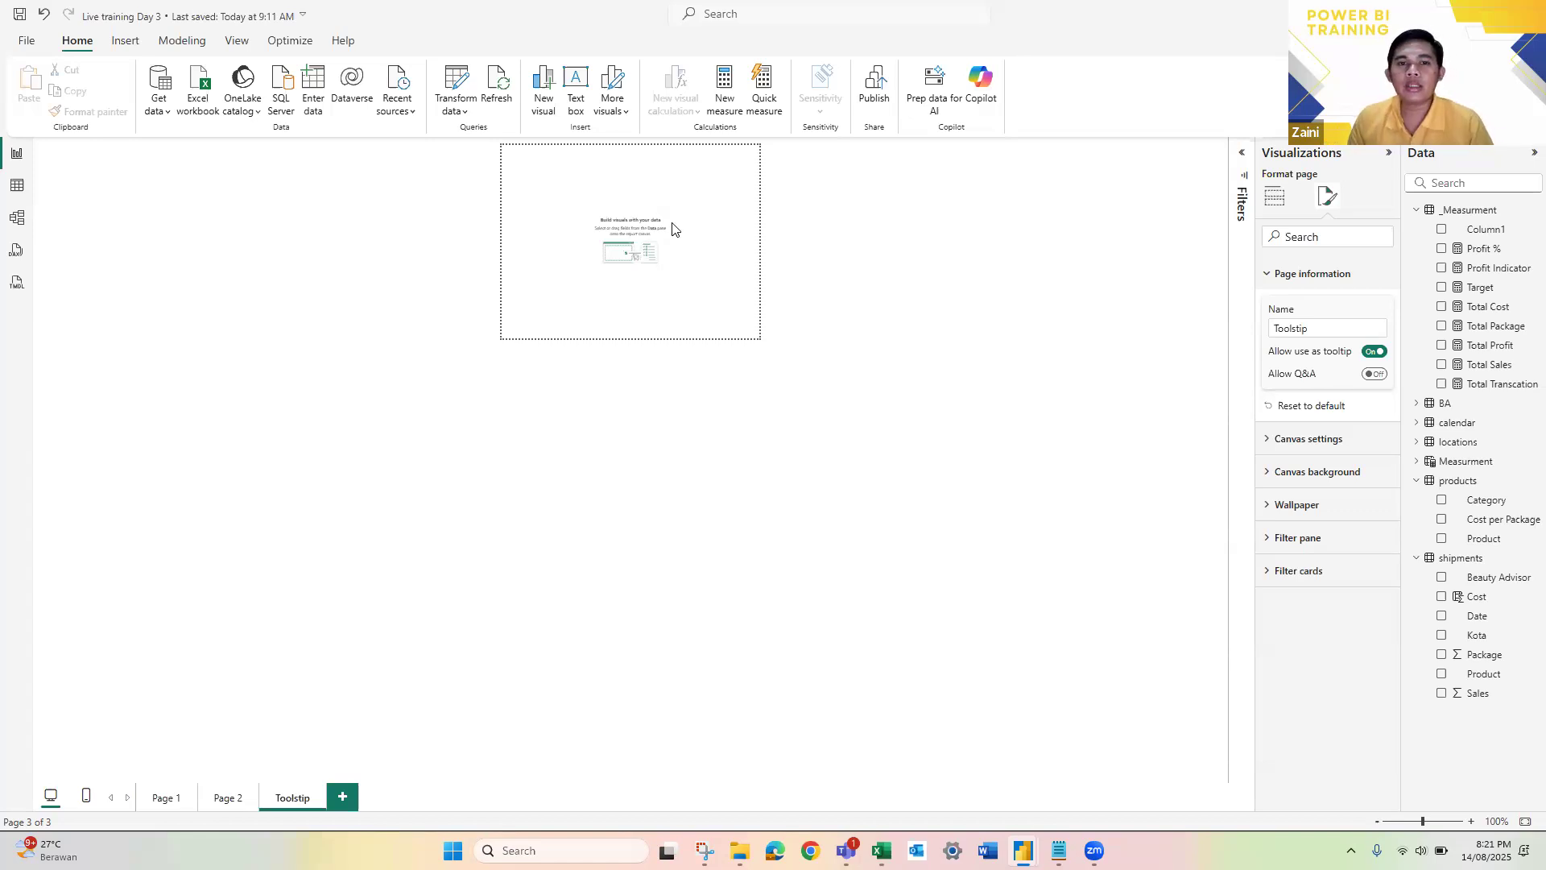
Step: Insert a donut chart on the Toolstip page and position it near the centre of the small canvas
scroll(698, 239, "up", 3)
left_click(698, 241)
scroll(697, 240, "up", 6)
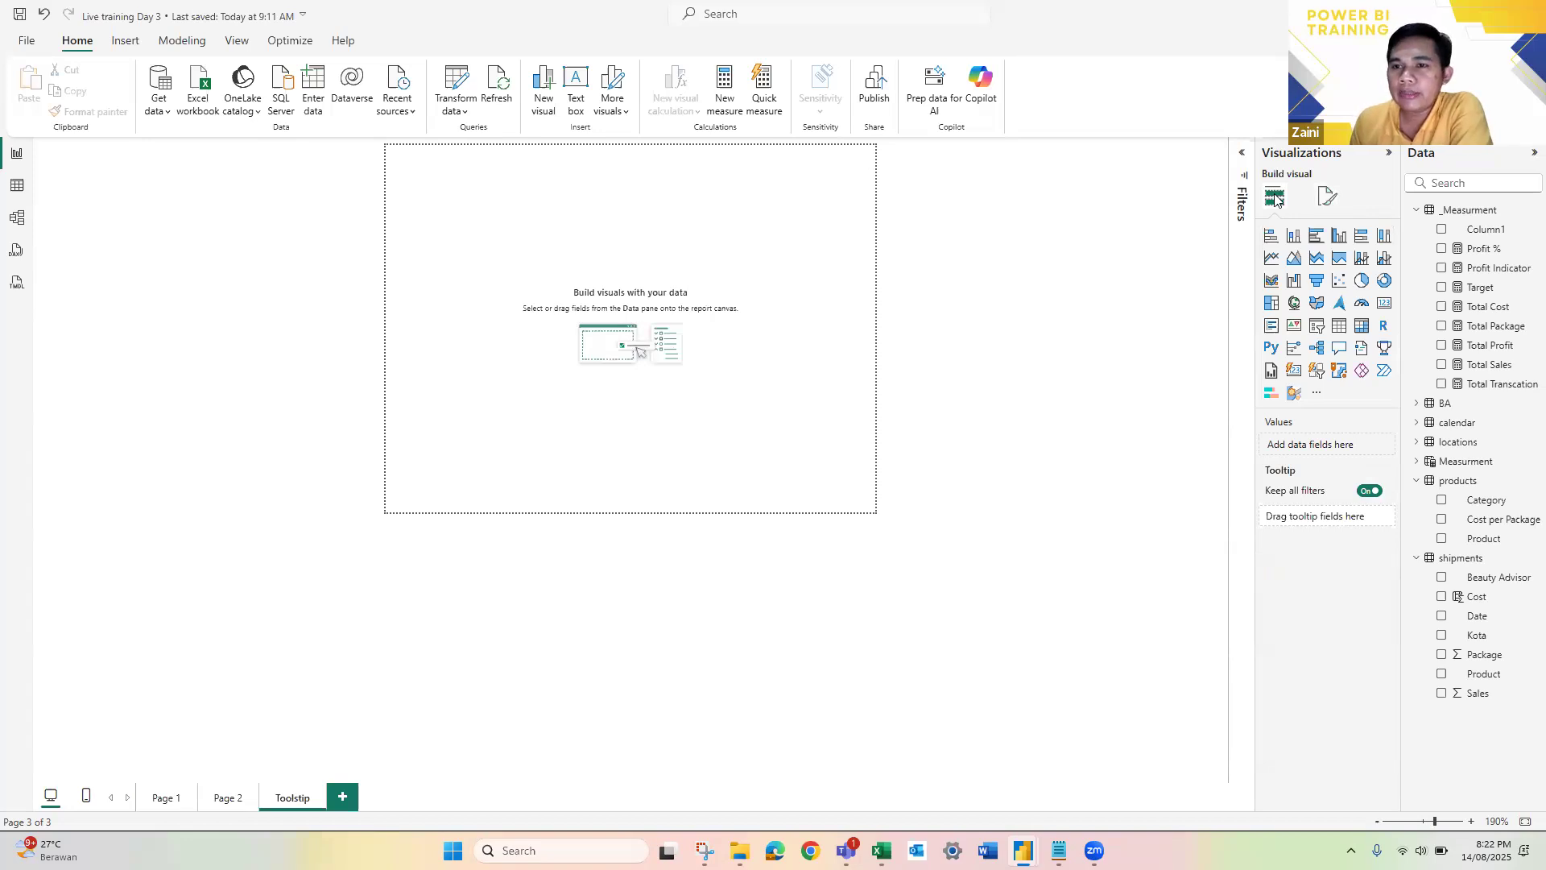
left_click(1385, 283)
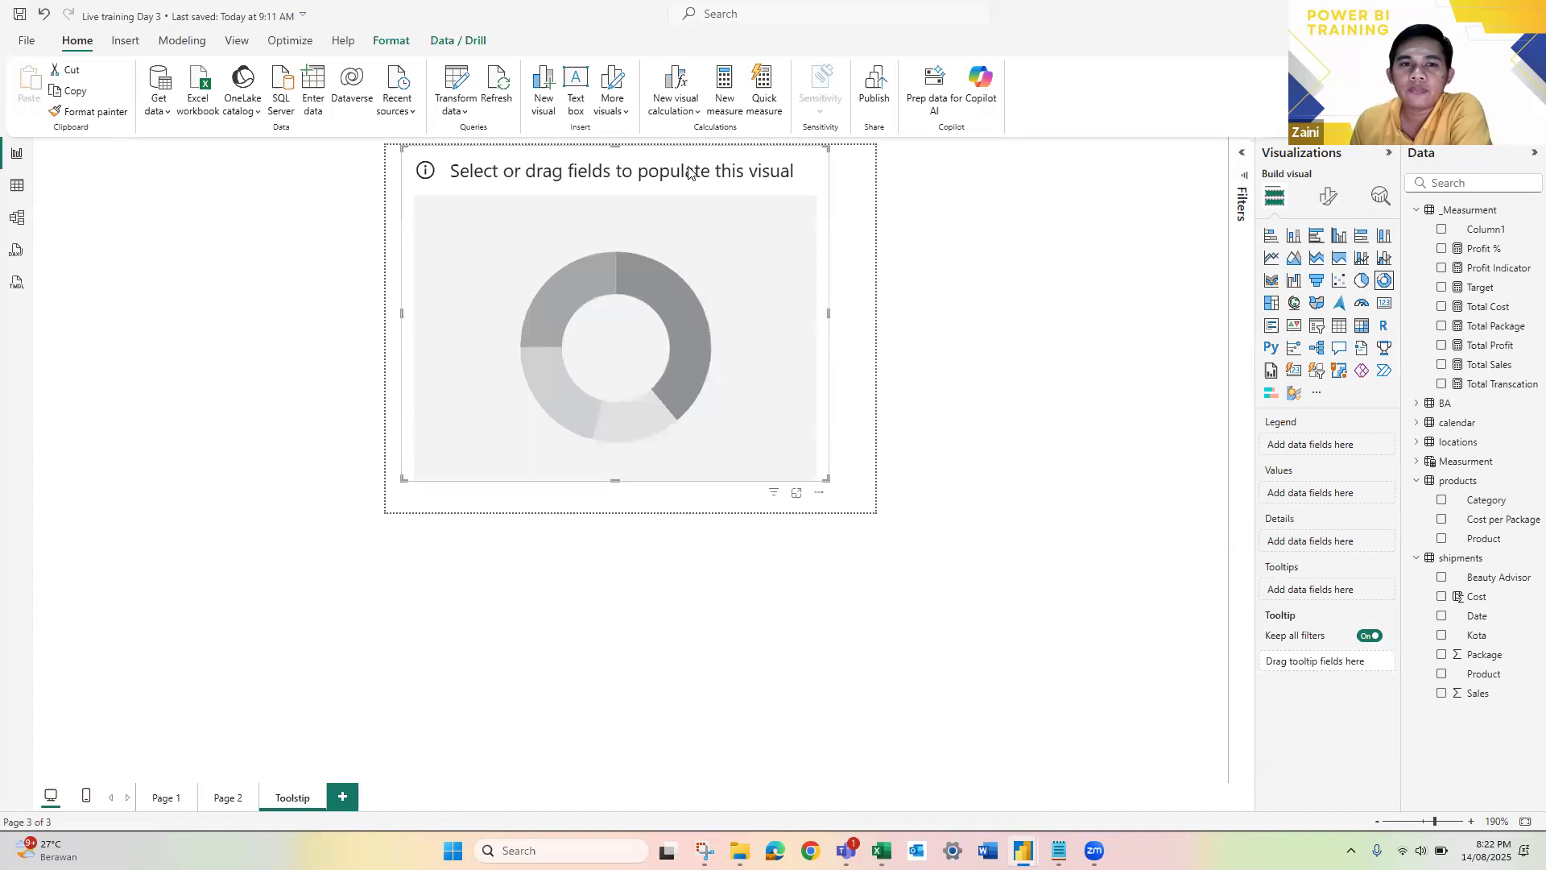
left_click_drag(704, 178, 700, 180)
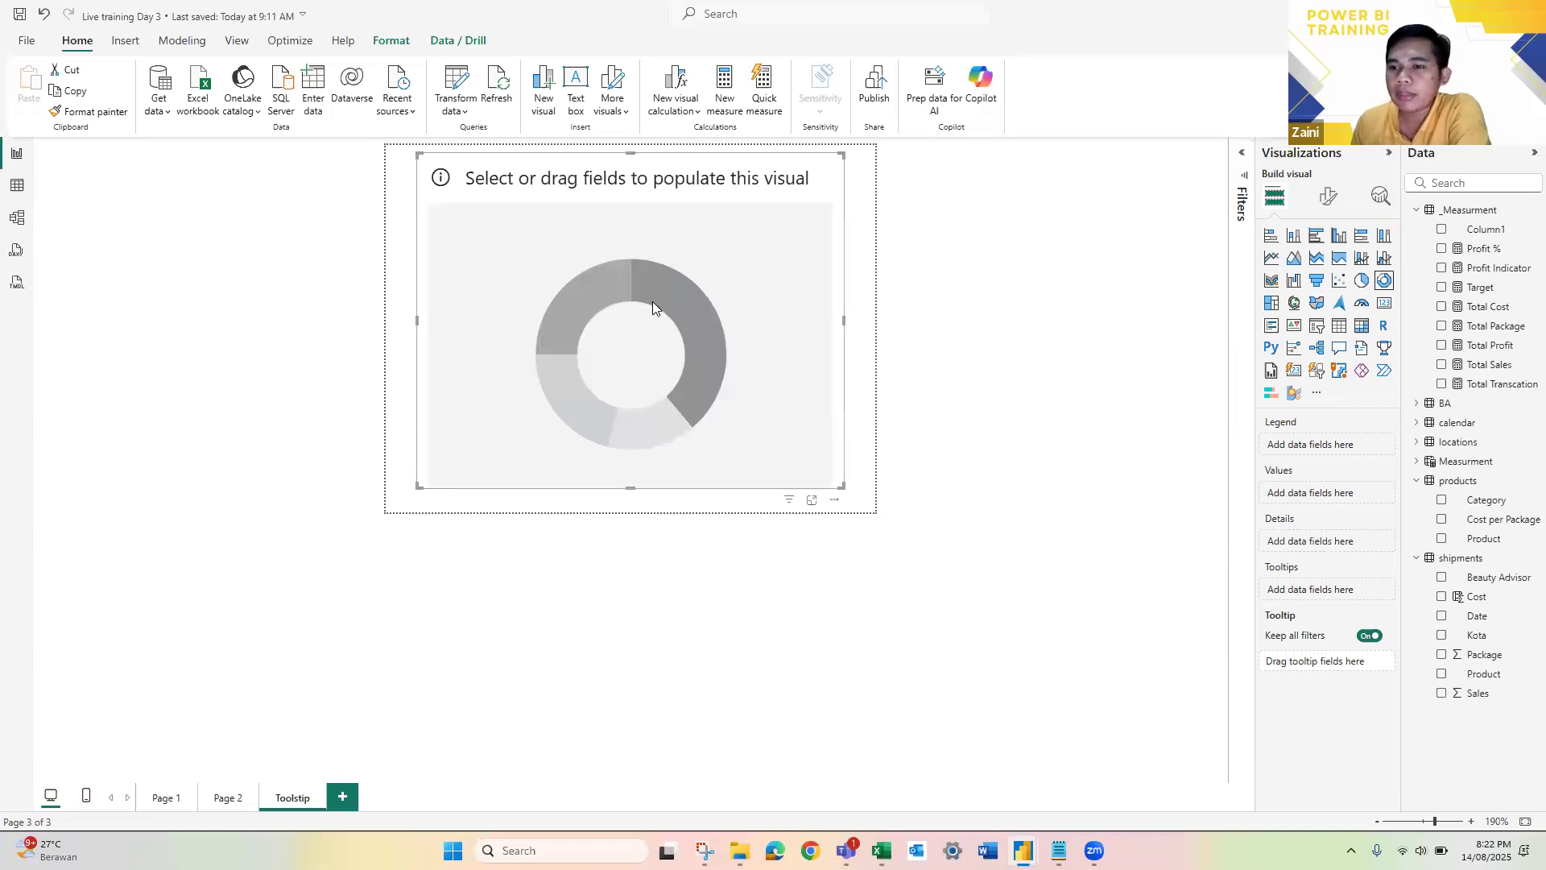
Step: Assign the Kota field of the locations table as the donut chart's legend
left_click(1414, 442)
left_click_drag(1475, 469, 1353, 452)
left_click_drag(1345, 447, 1343, 448)
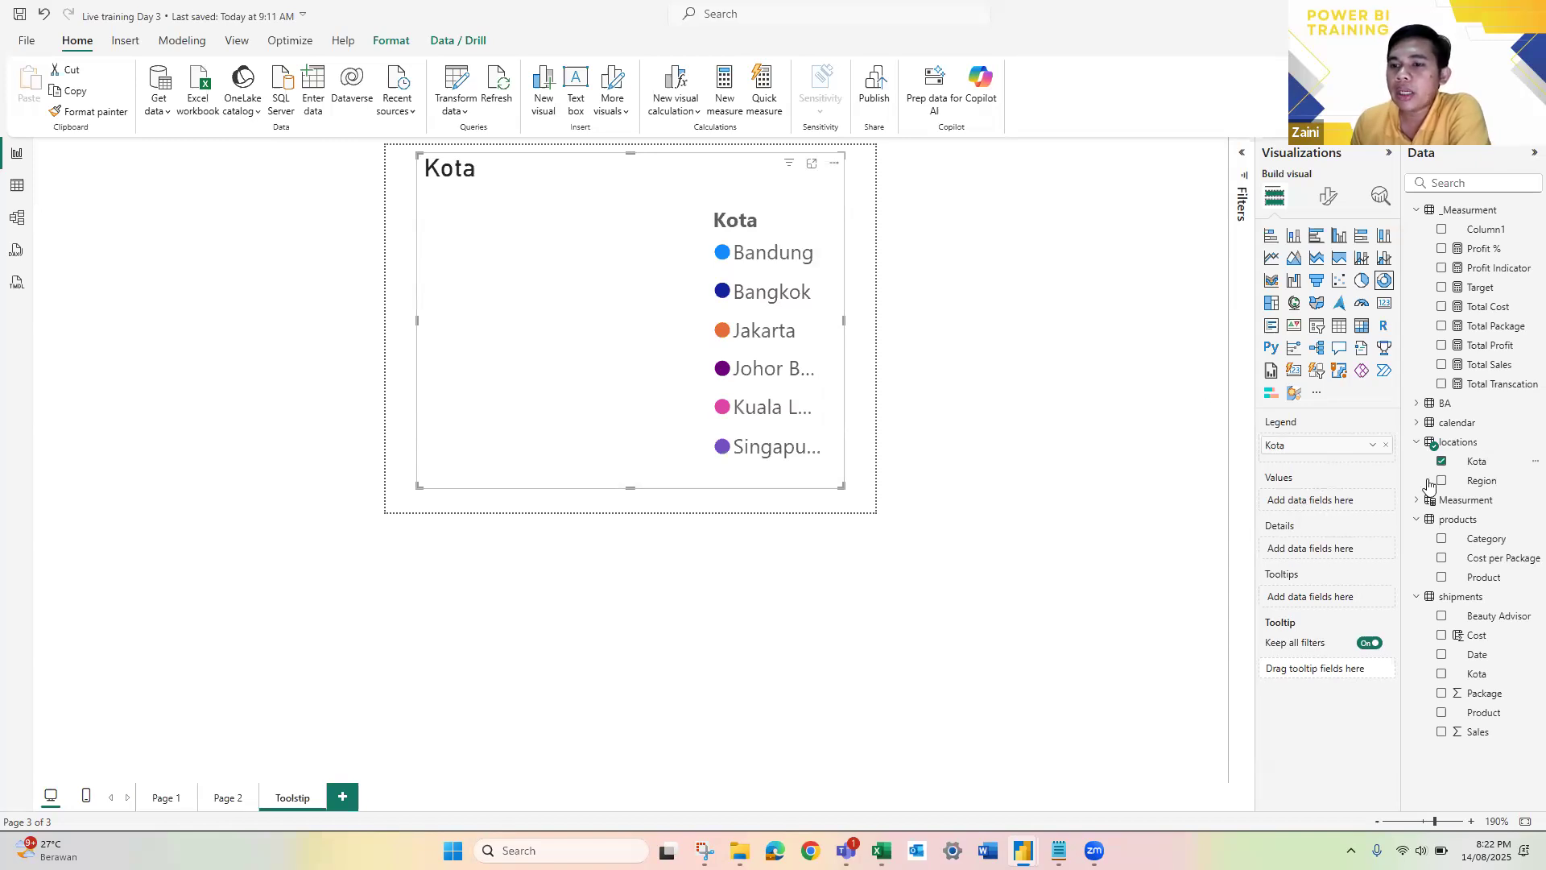
Step: Review the line chart and its Cost, Package, Profit, Sales and Transcation selector on Page 2
left_click(1462, 500)
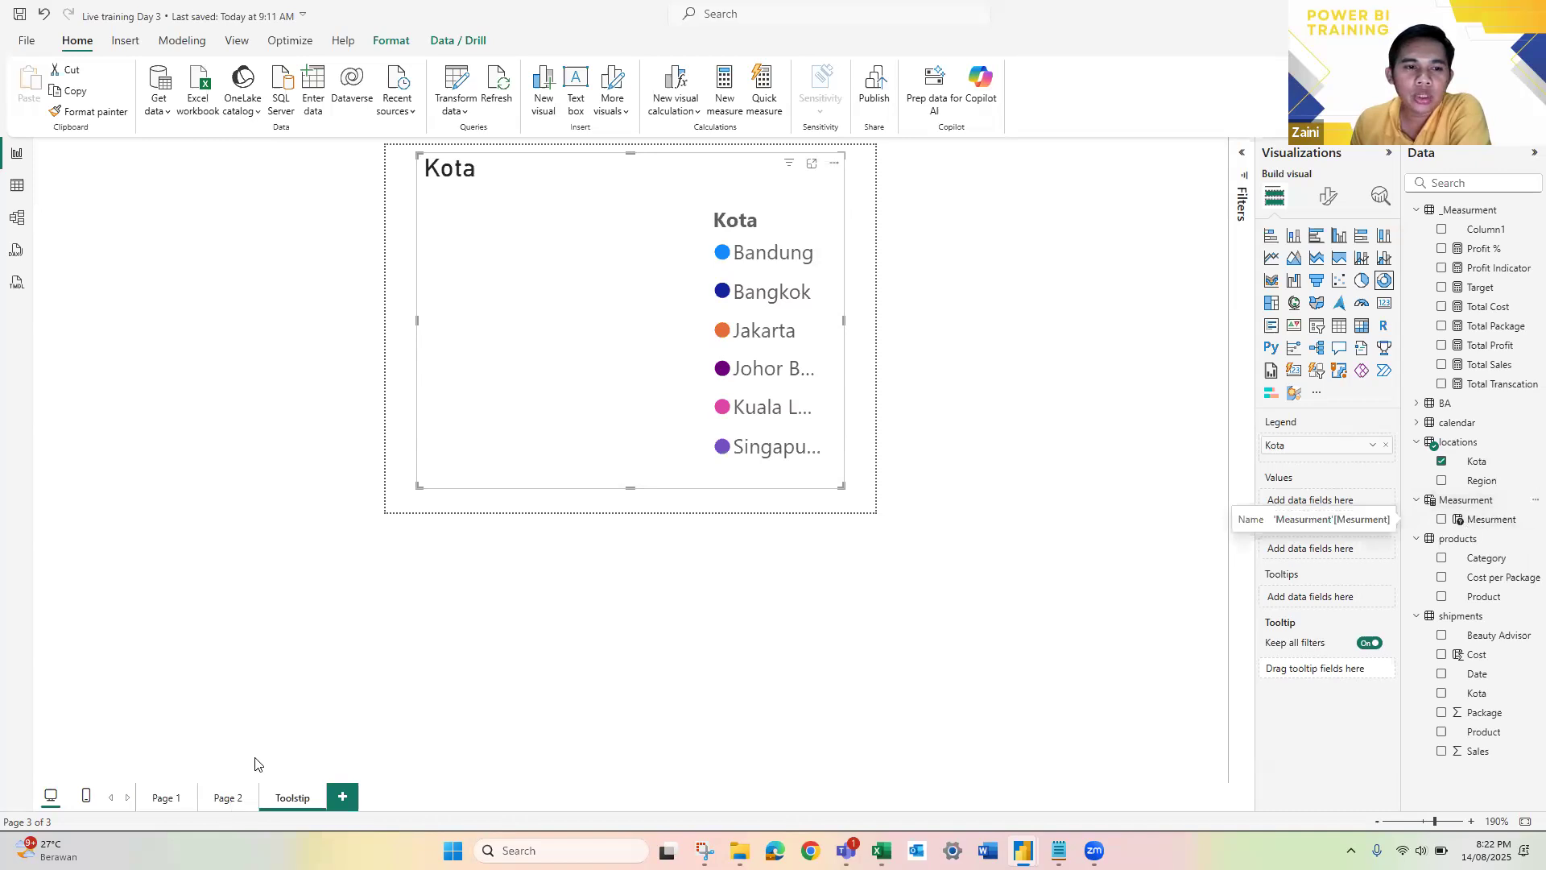
left_click(223, 797)
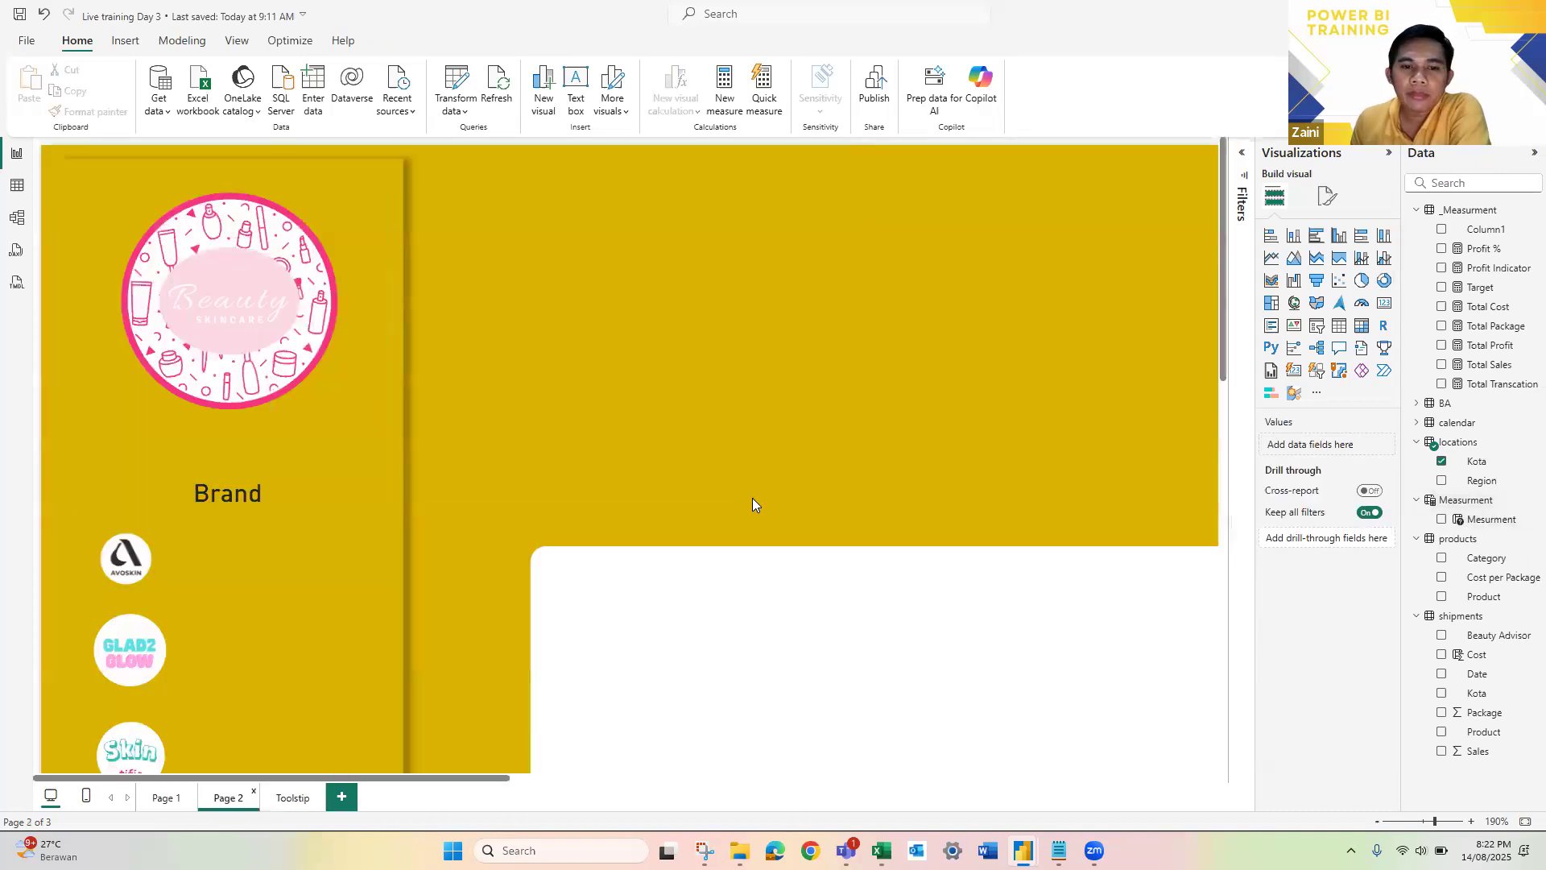
scroll(1011, 531, "down", 2)
scroll(1011, 531, "up", 1)
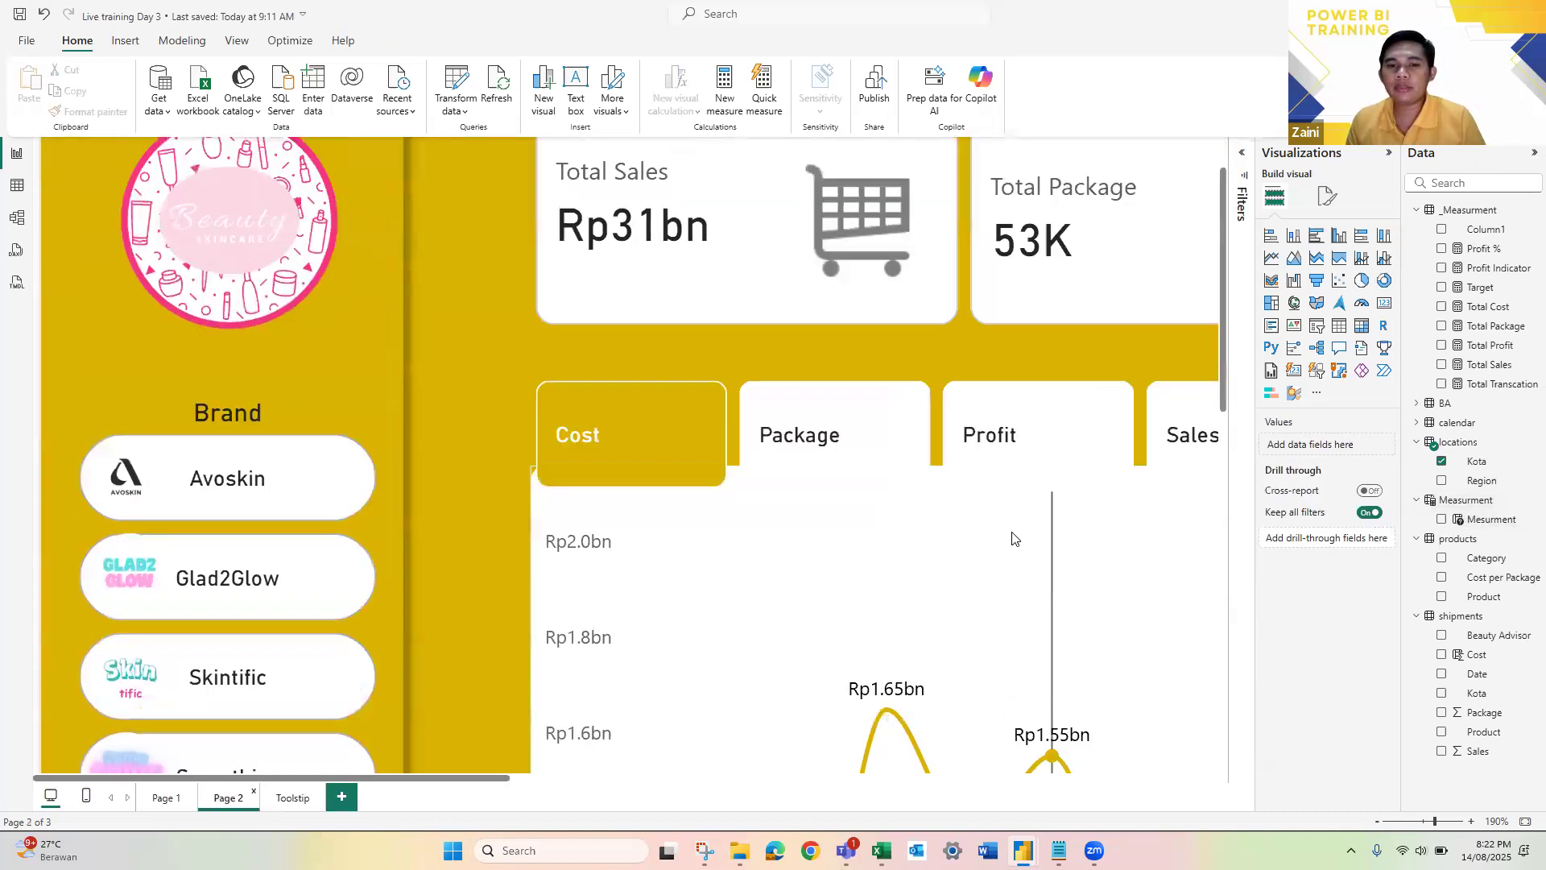
scroll(1012, 531, "down", 2)
scroll(1013, 538, "down", 2)
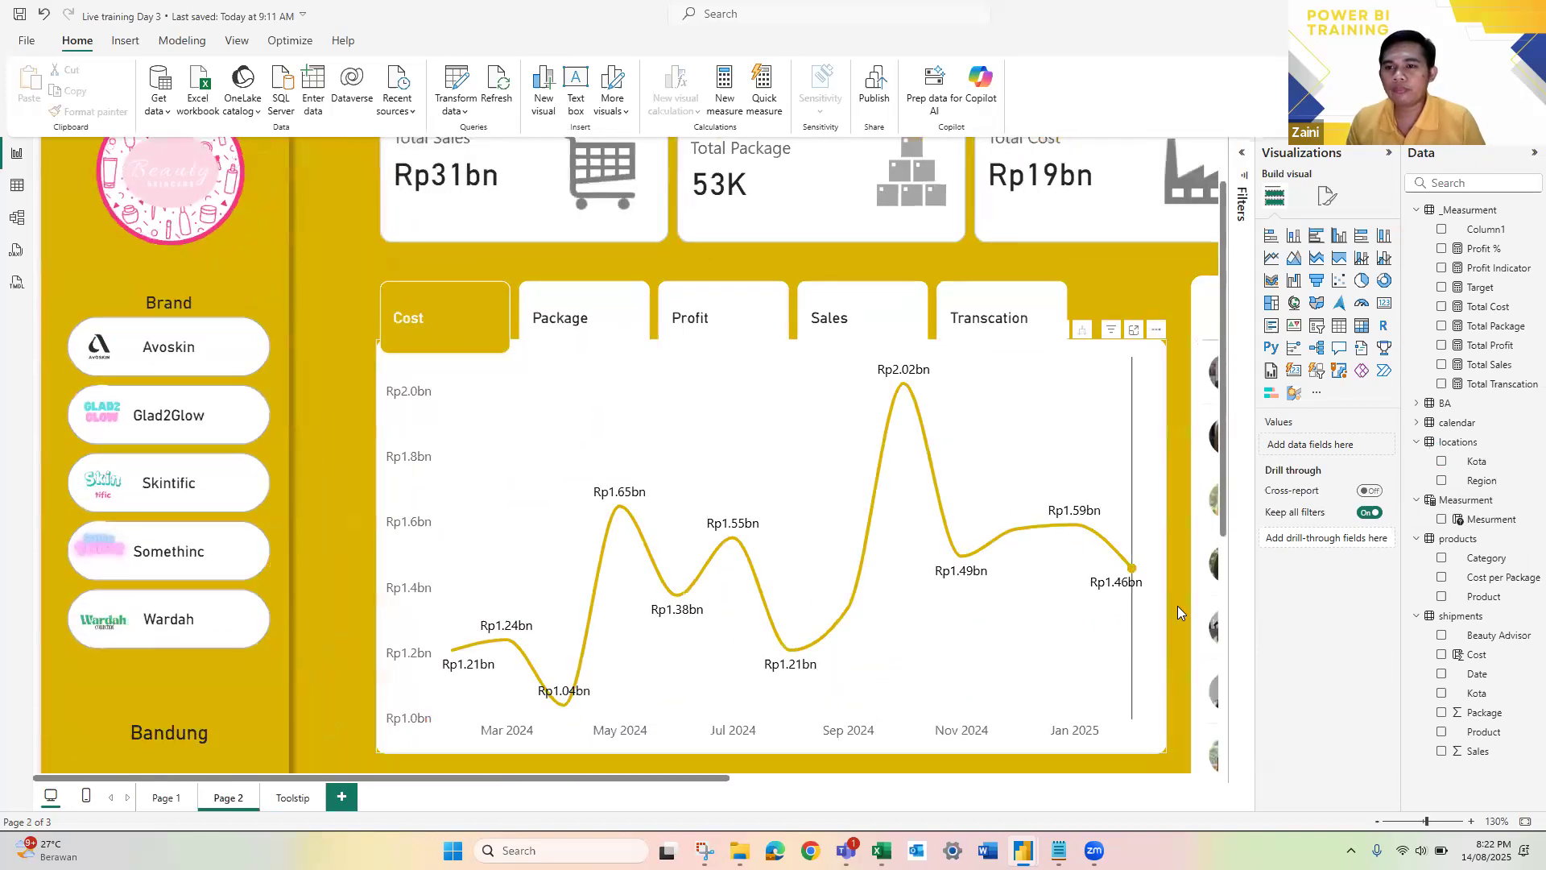
left_click(1177, 606)
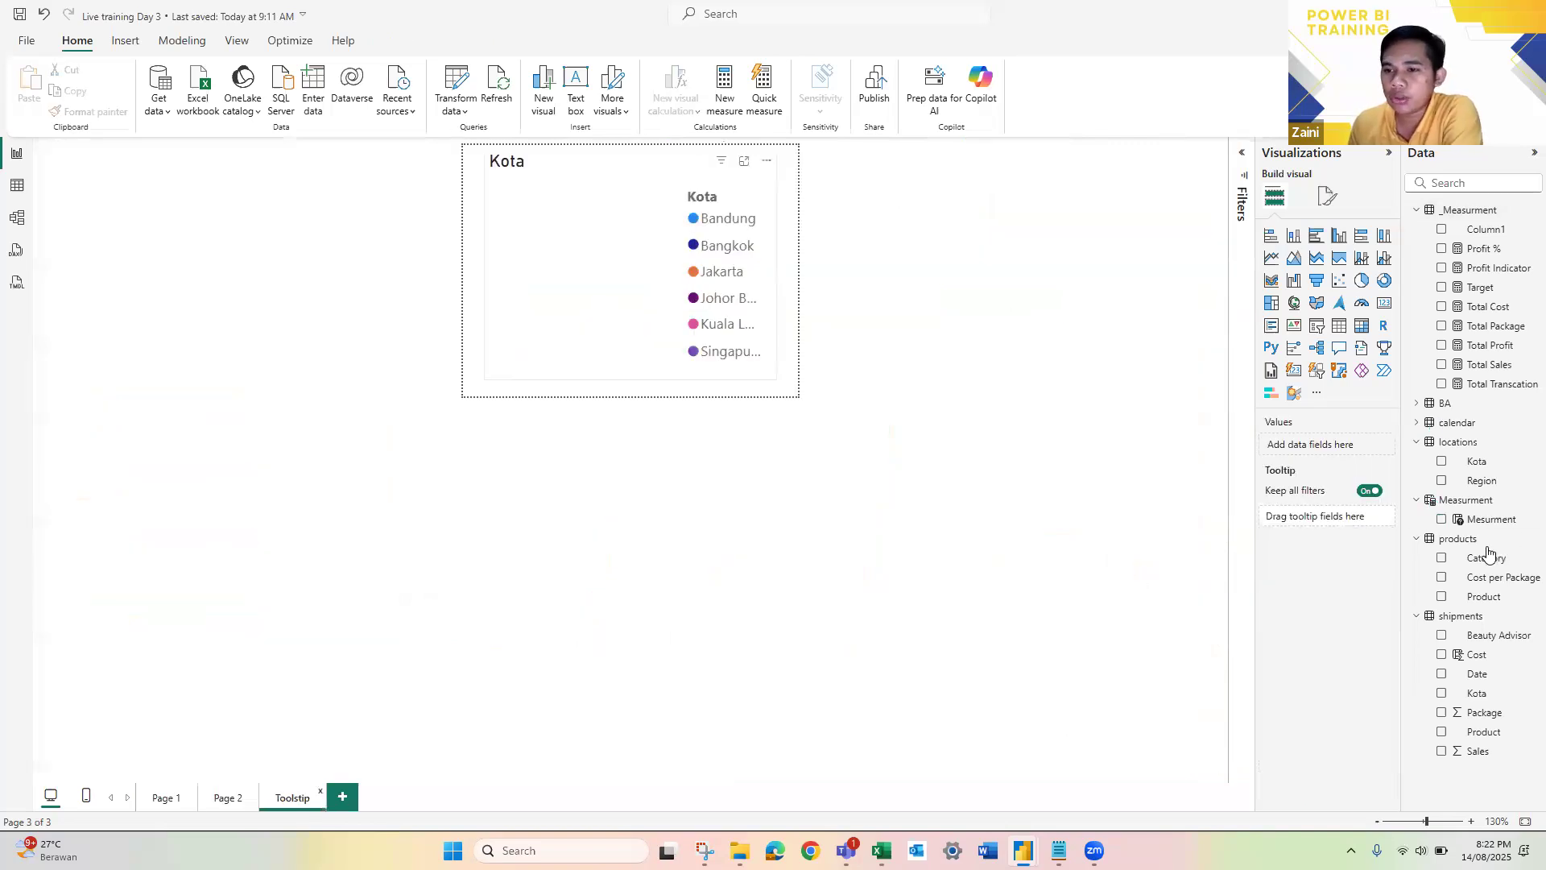
Step: Assign the Mesurment field of the Measurment table as the values of the Toolstip page's donut chart
left_click_drag(1484, 525, 1327, 451)
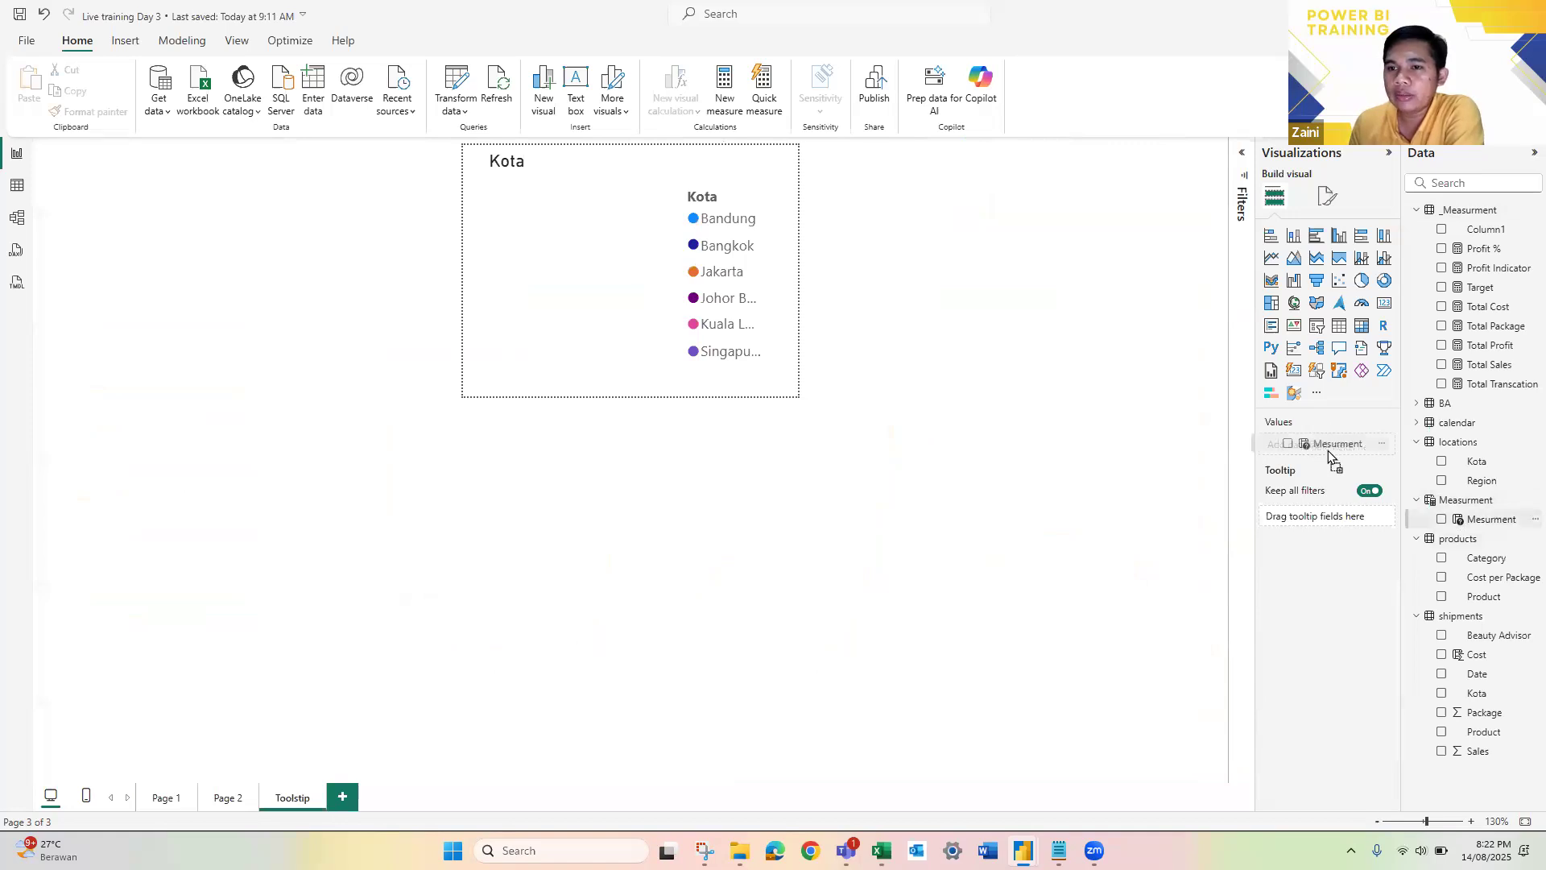
left_click(594, 240)
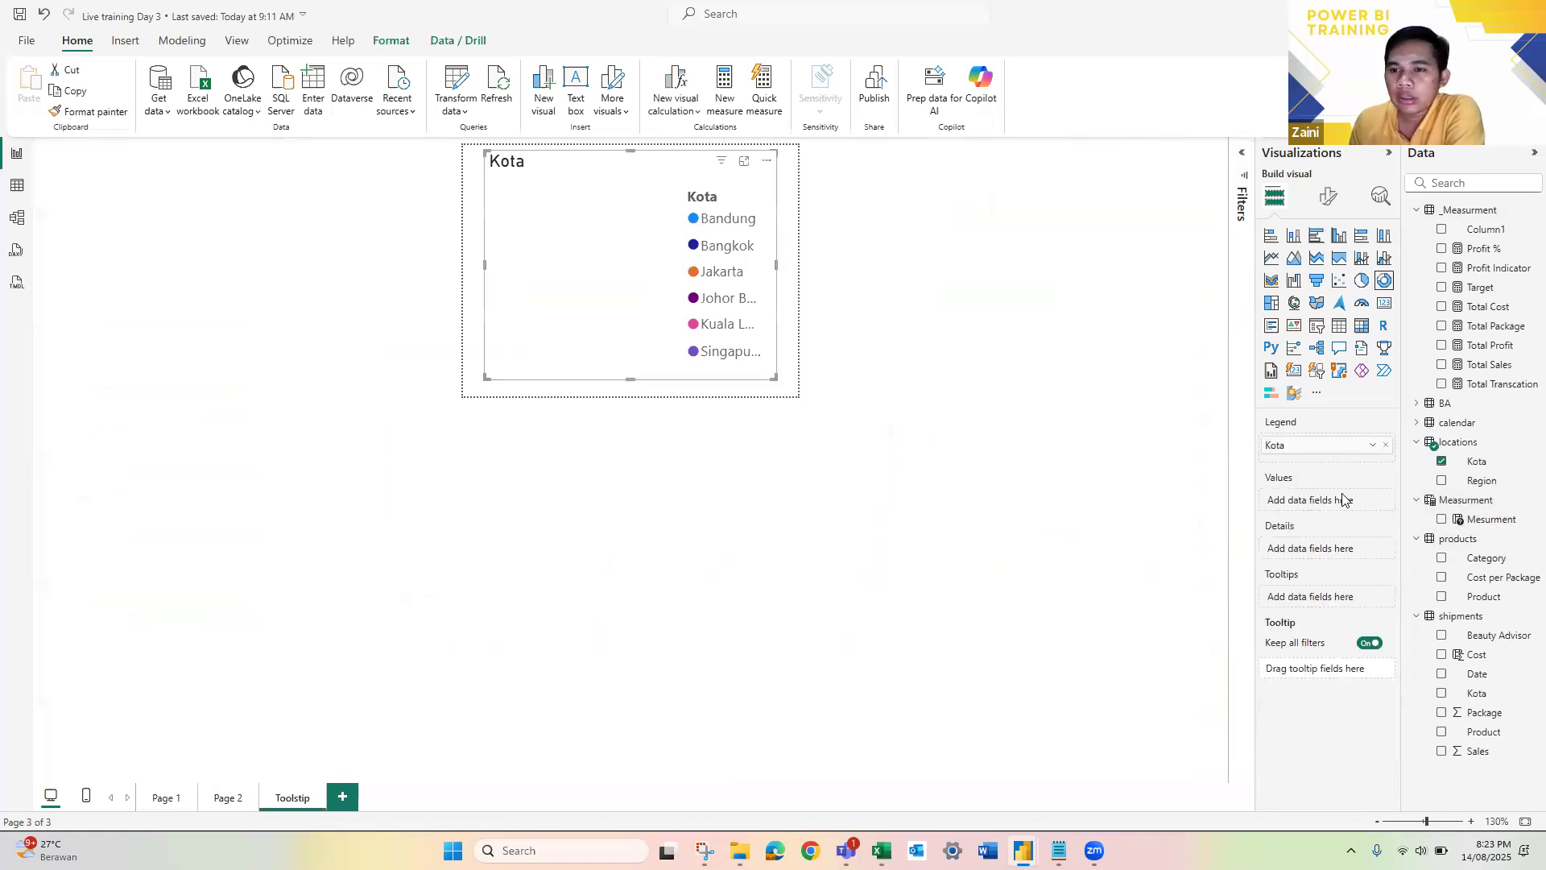
left_click_drag(1481, 523, 1320, 502)
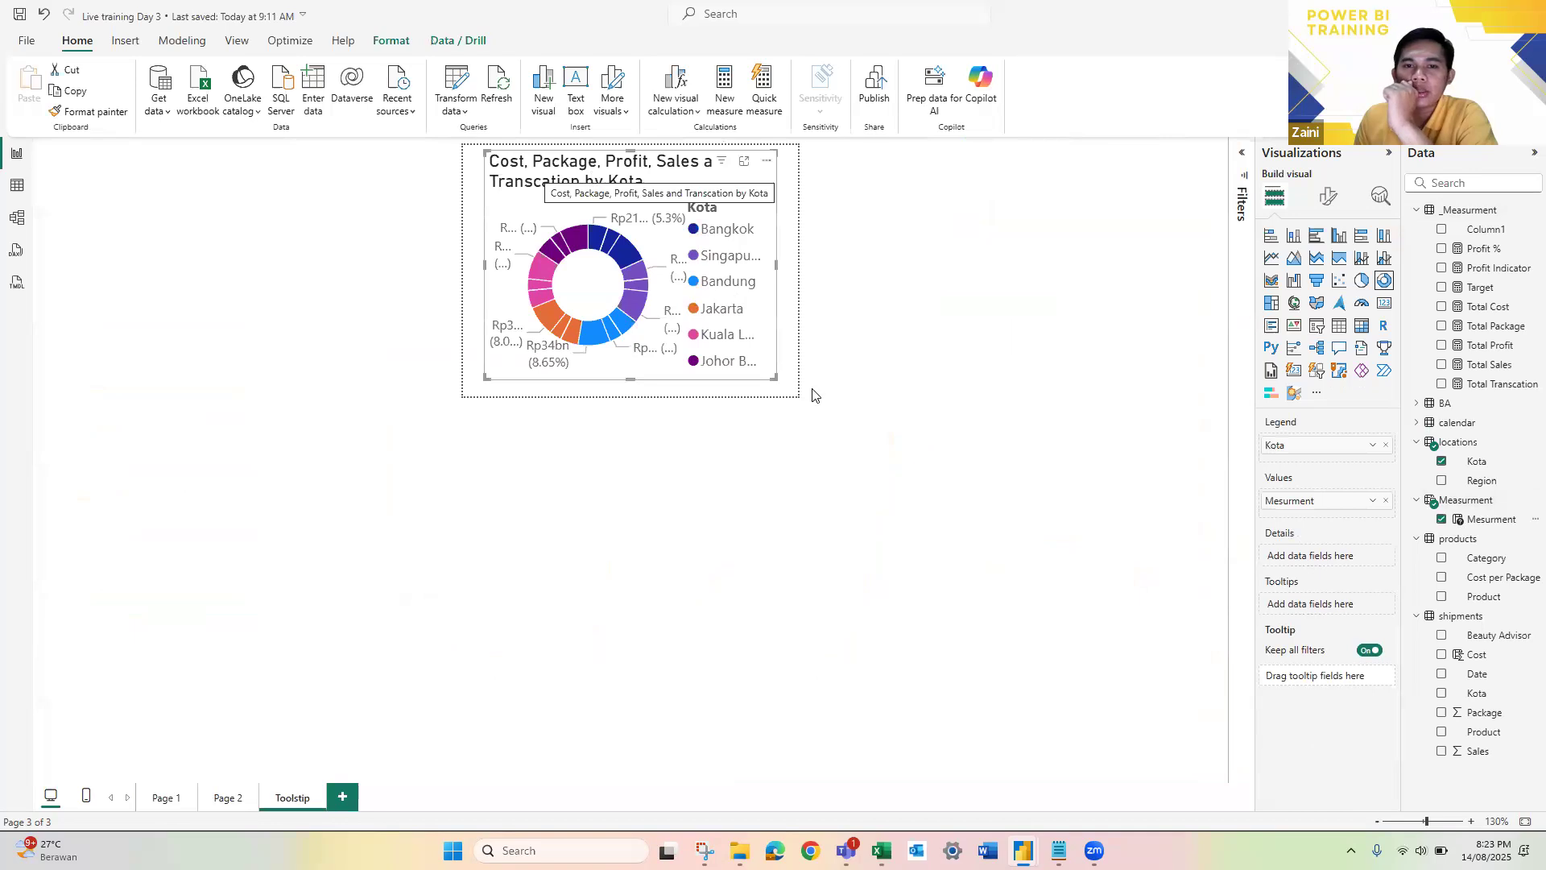
Step: Turn off the donut chart's legend, and enlarge and recentre the chart within the tooltip canvas
left_click_drag(777, 377, 788, 385)
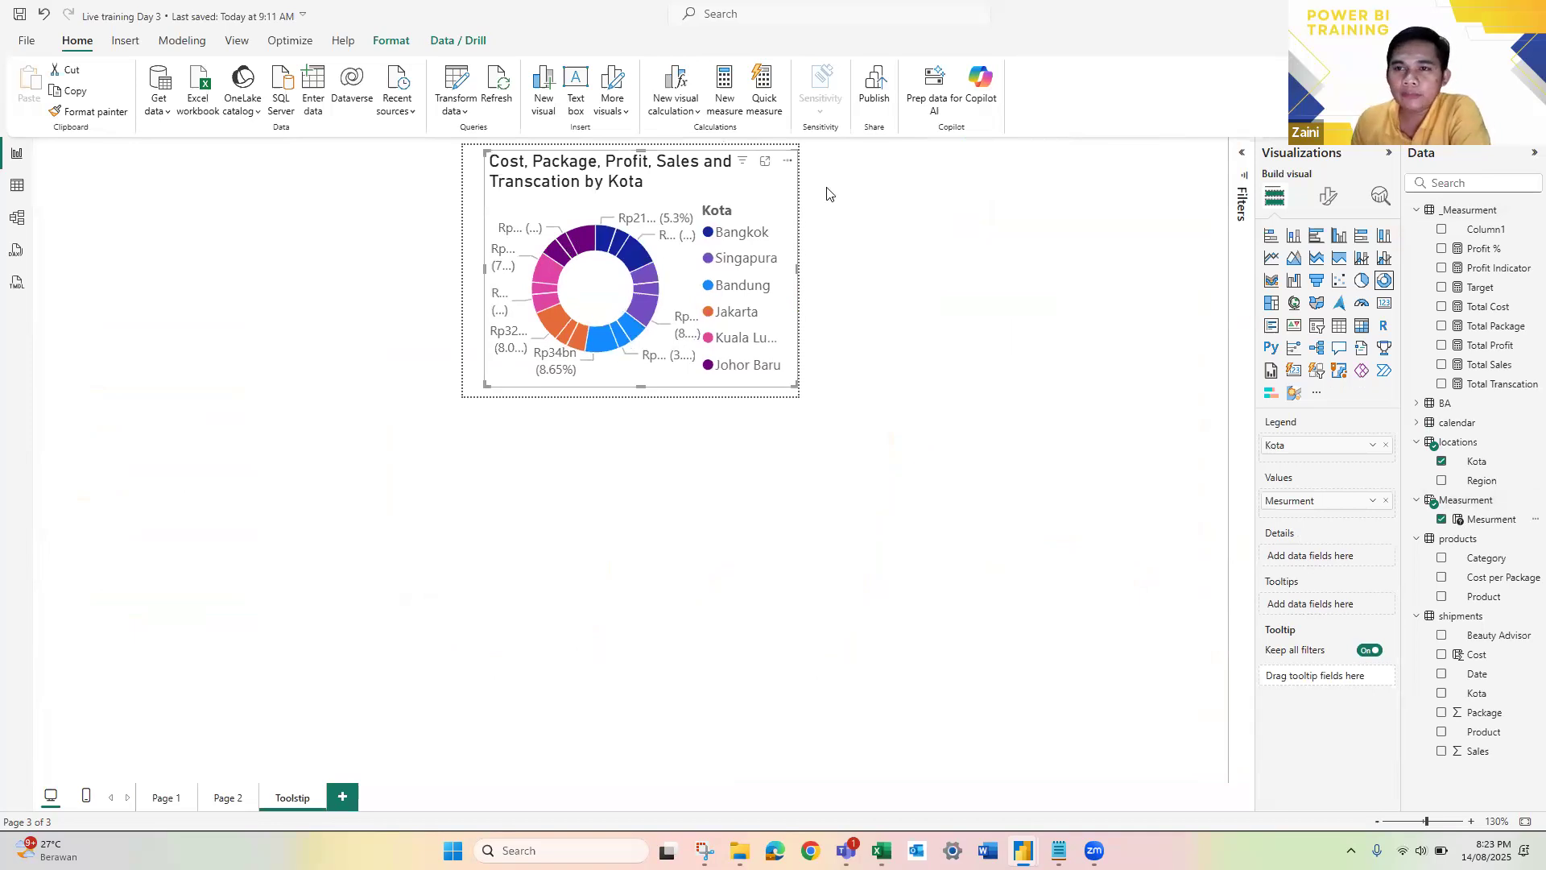
left_click(1330, 200)
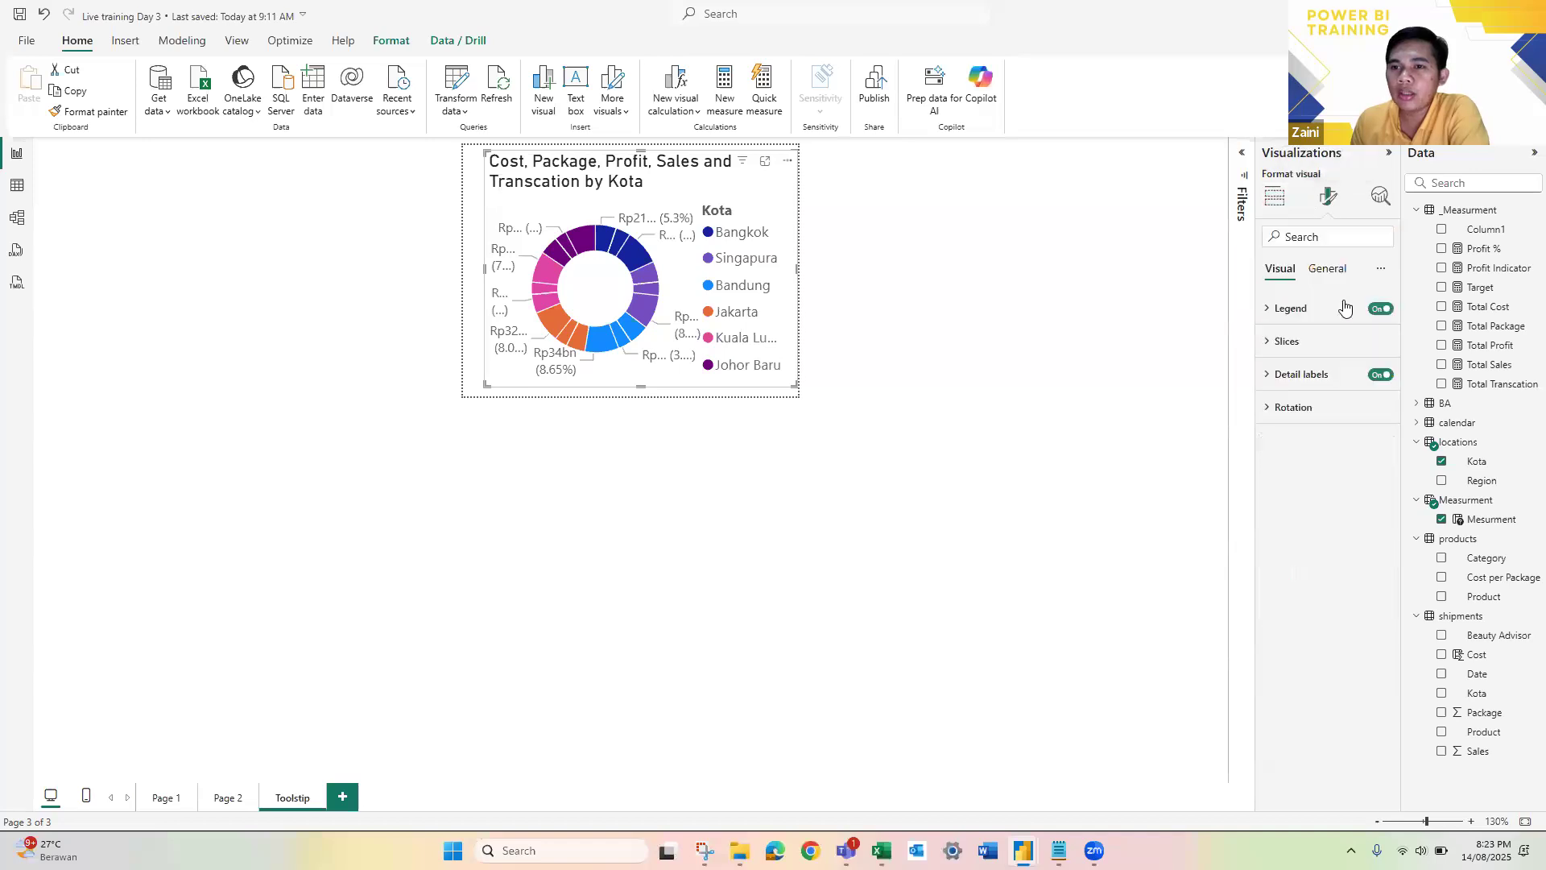
left_click(1384, 312)
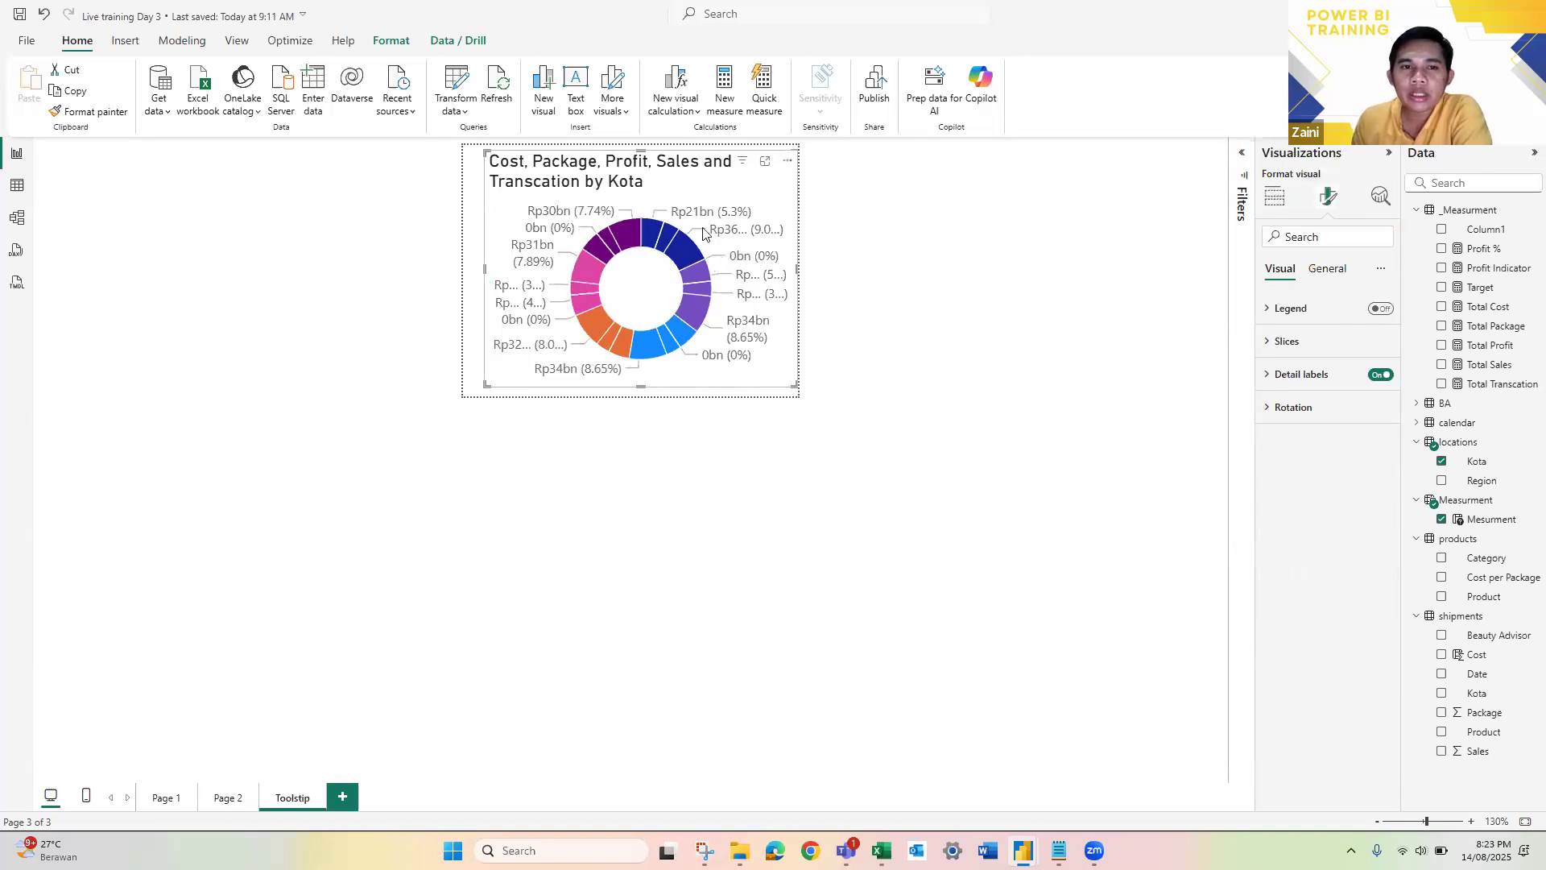
left_click_drag(715, 268, 704, 269)
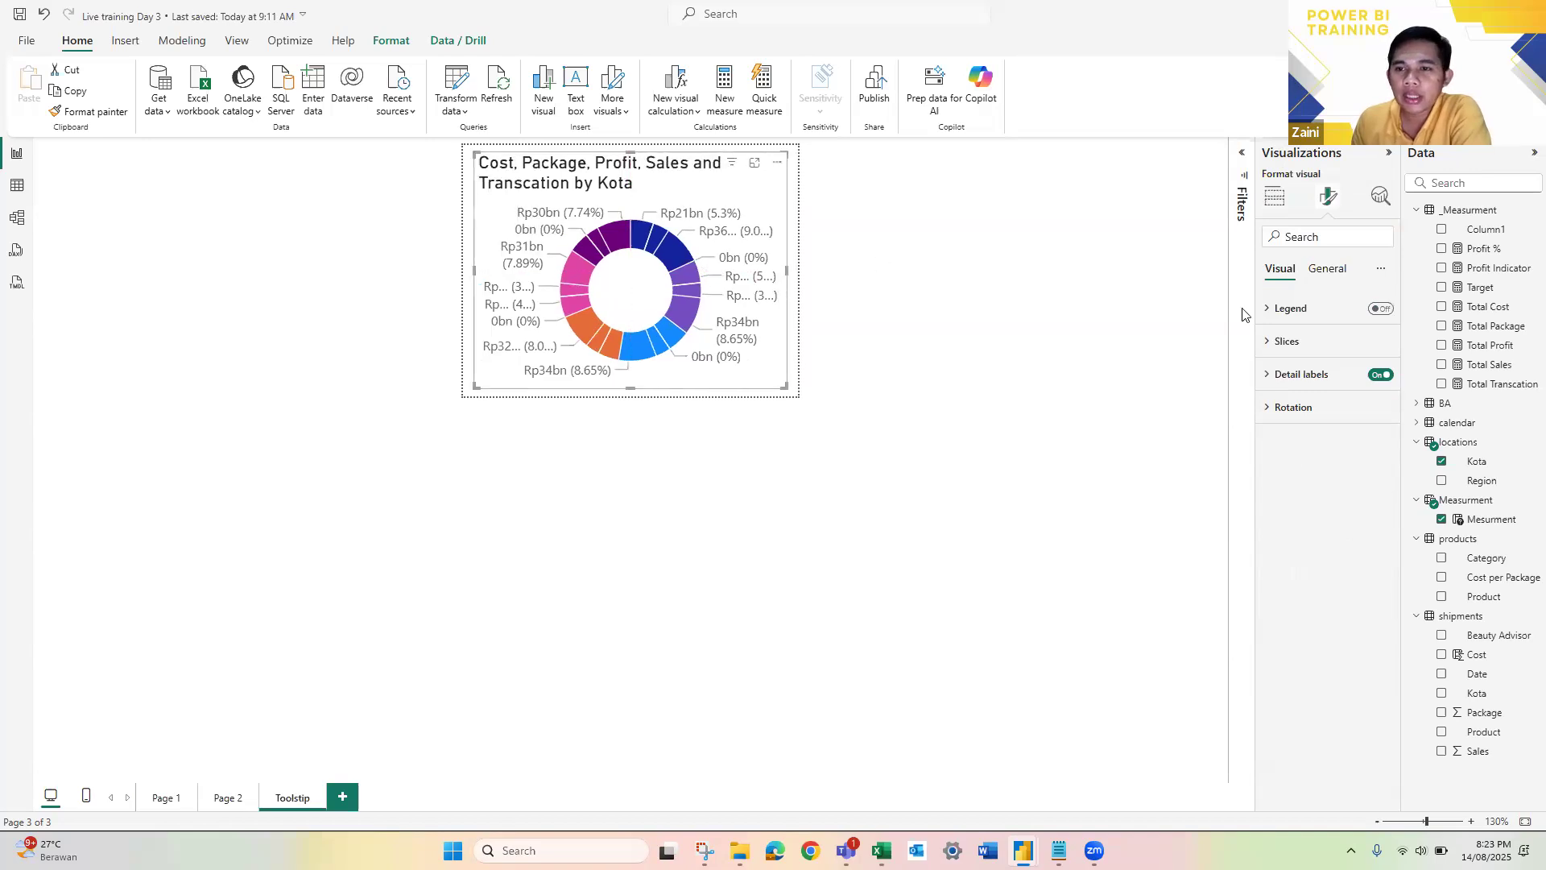
Step: Set the contents of the donut chart's detail labels to Category, percent of total
left_click(1270, 383)
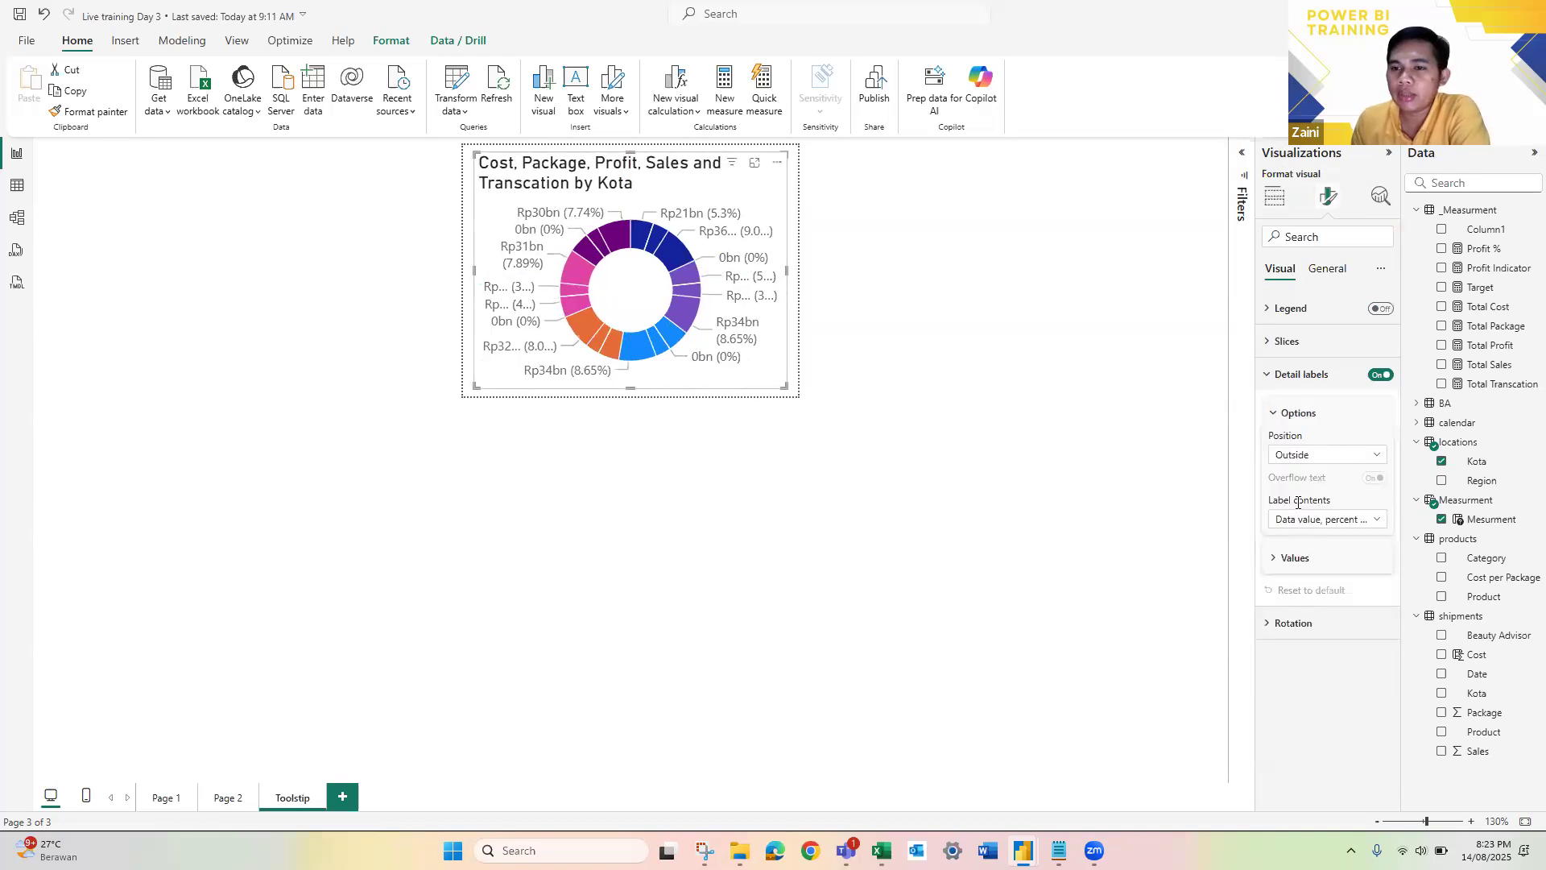
left_click(1377, 522)
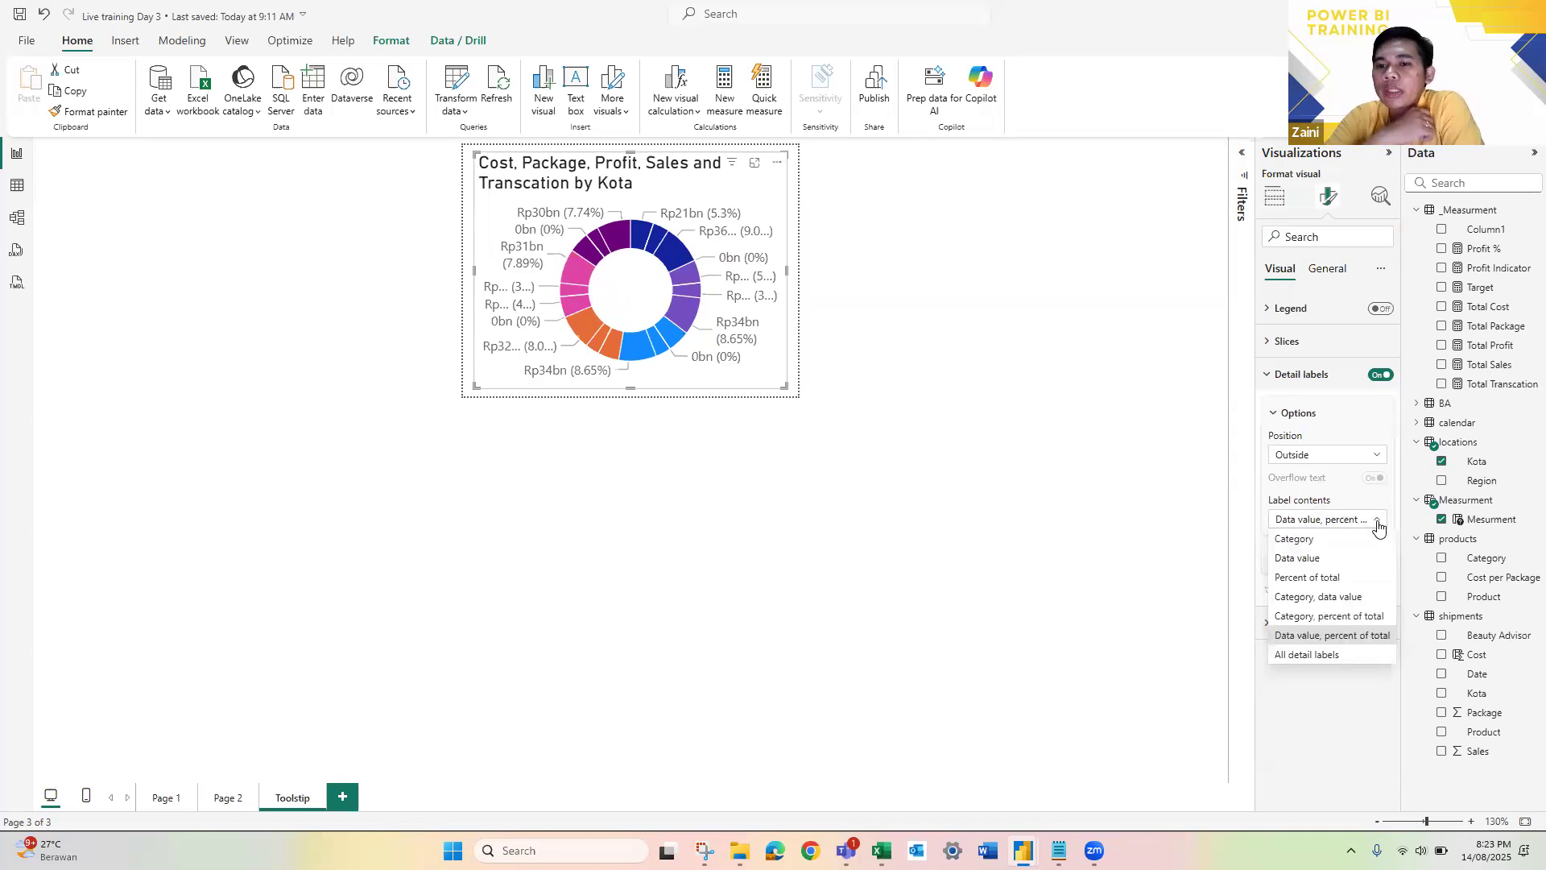
left_click(1327, 616)
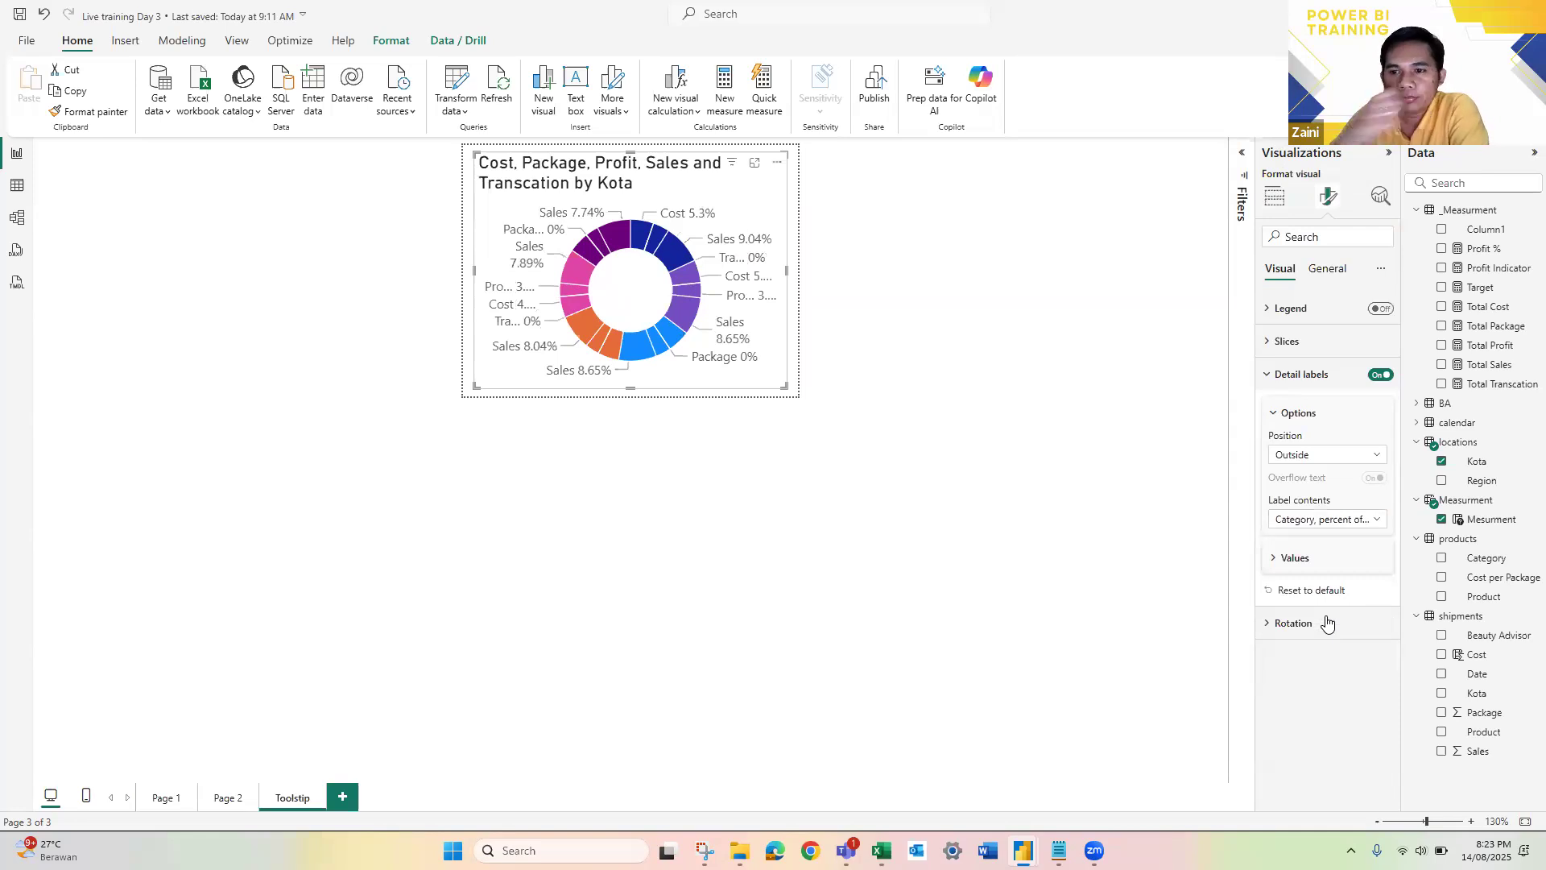
Step: Try several other label contents for the donut chart's detail labels, ending on Category, percent of total
left_click(1352, 522)
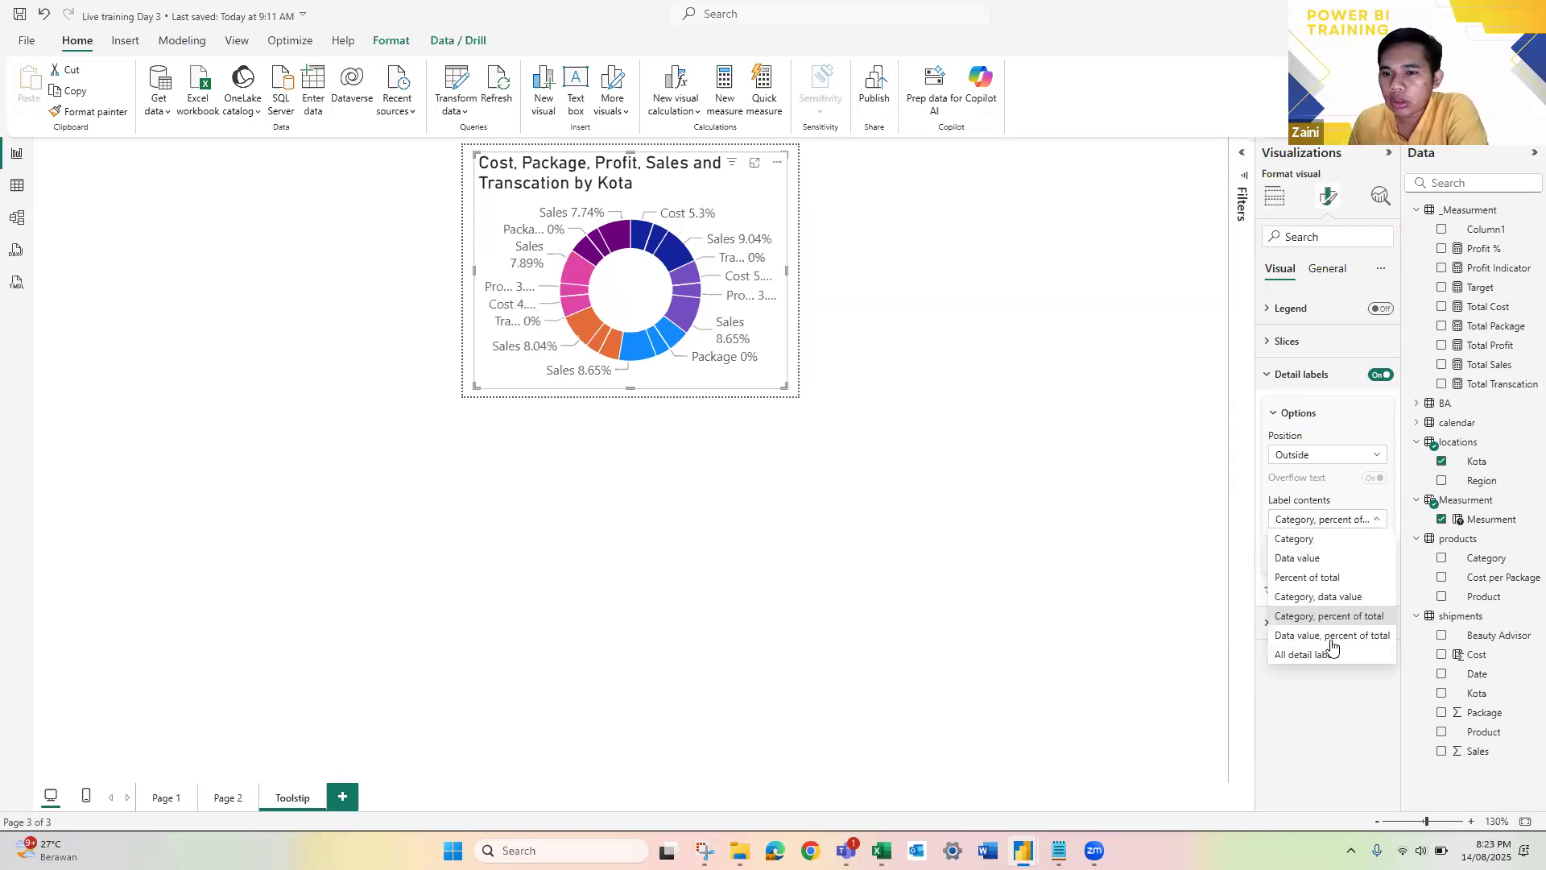
left_click(1343, 599)
left_click(1346, 522)
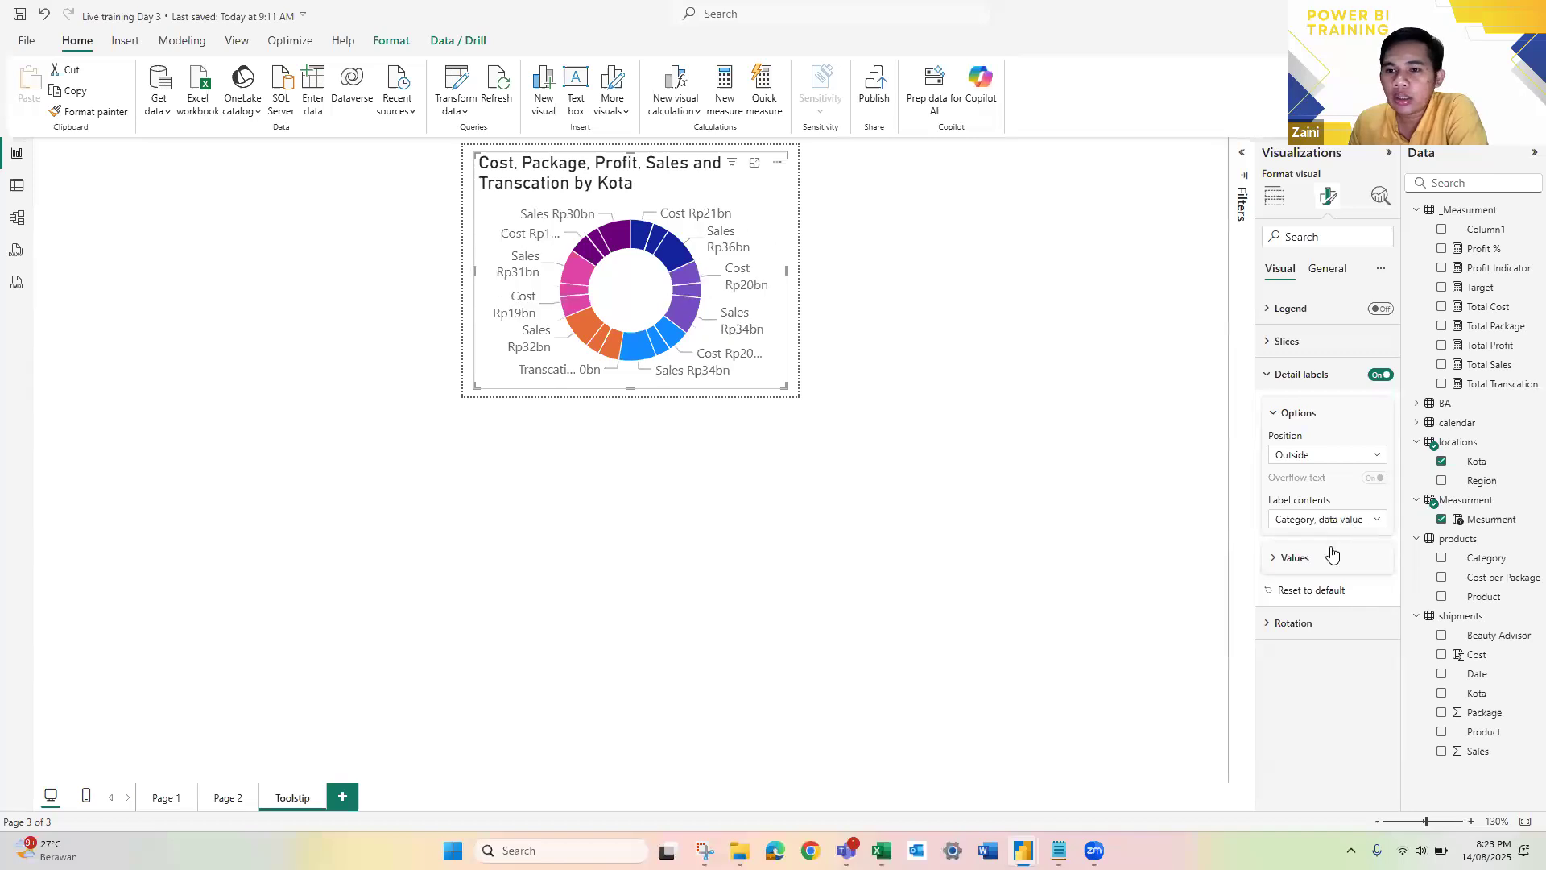
left_click(1312, 539)
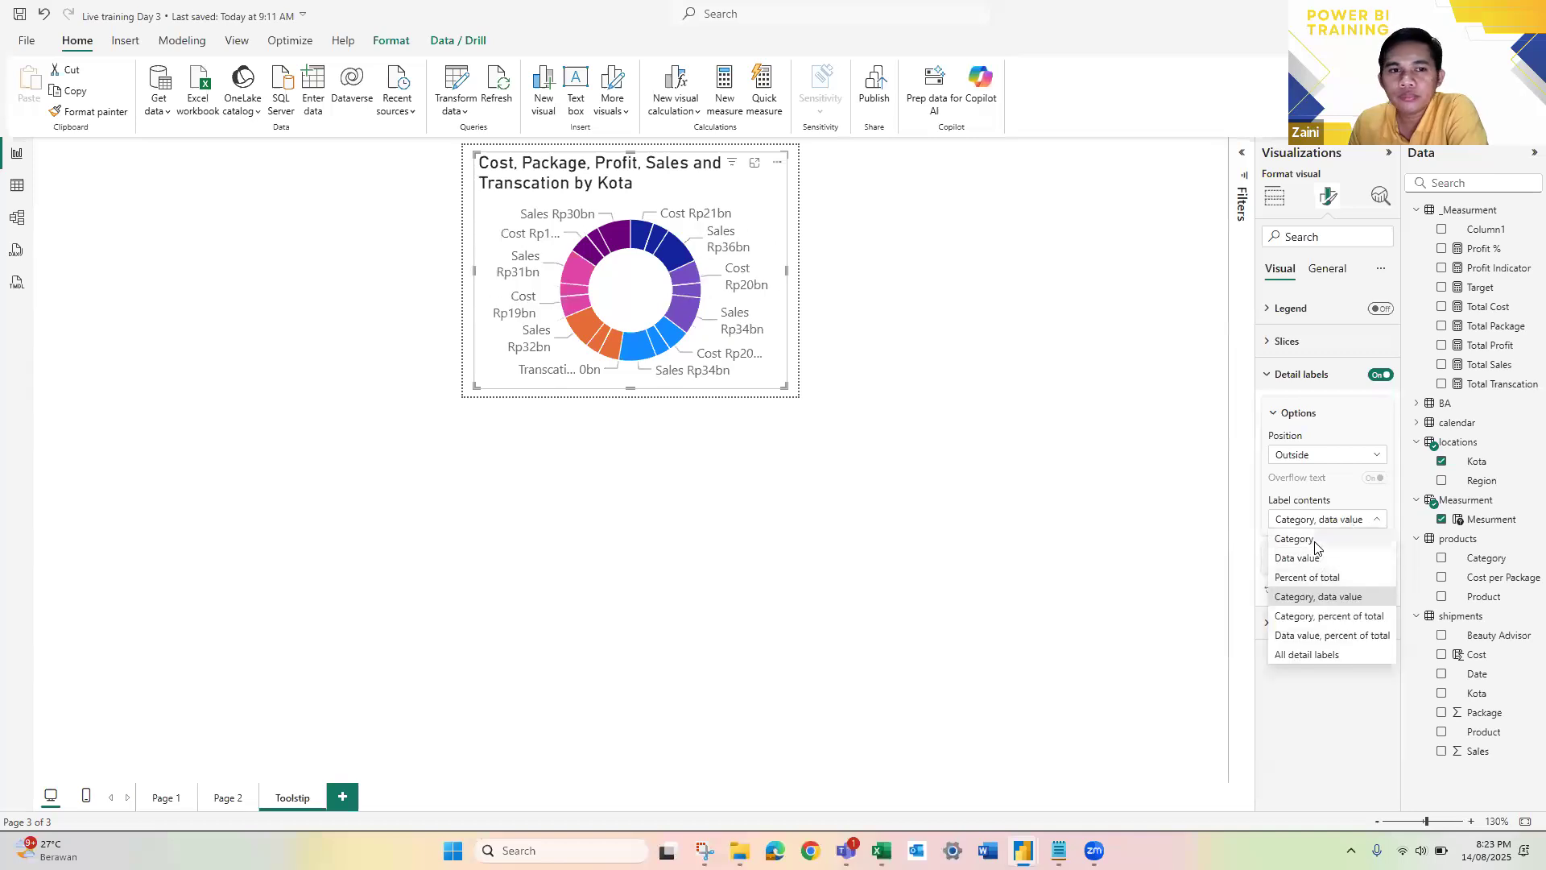
left_click(1367, 524)
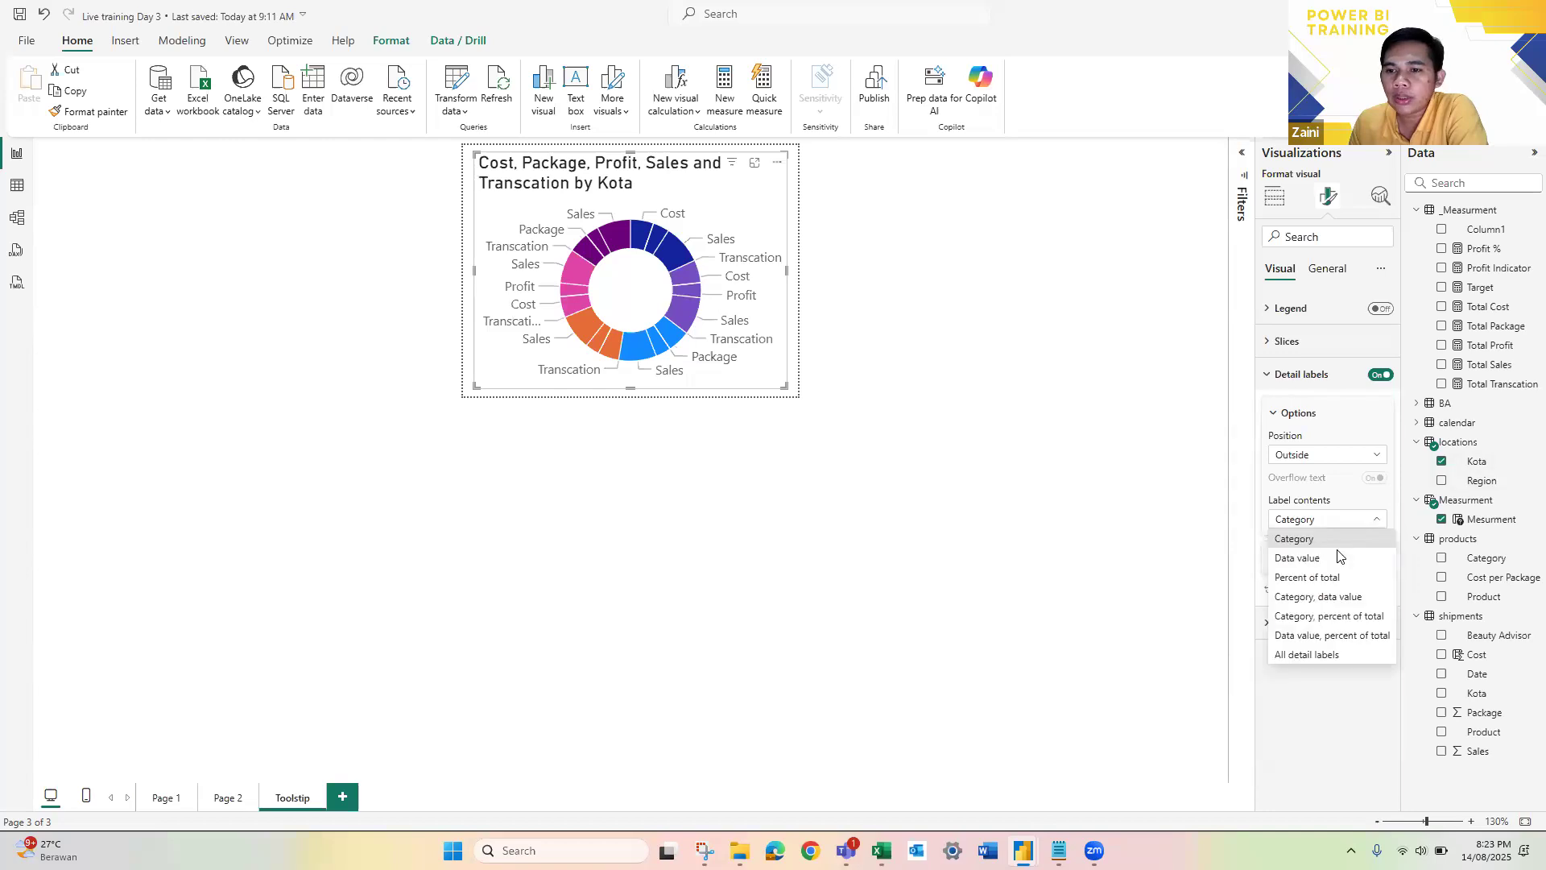
left_click(1333, 559)
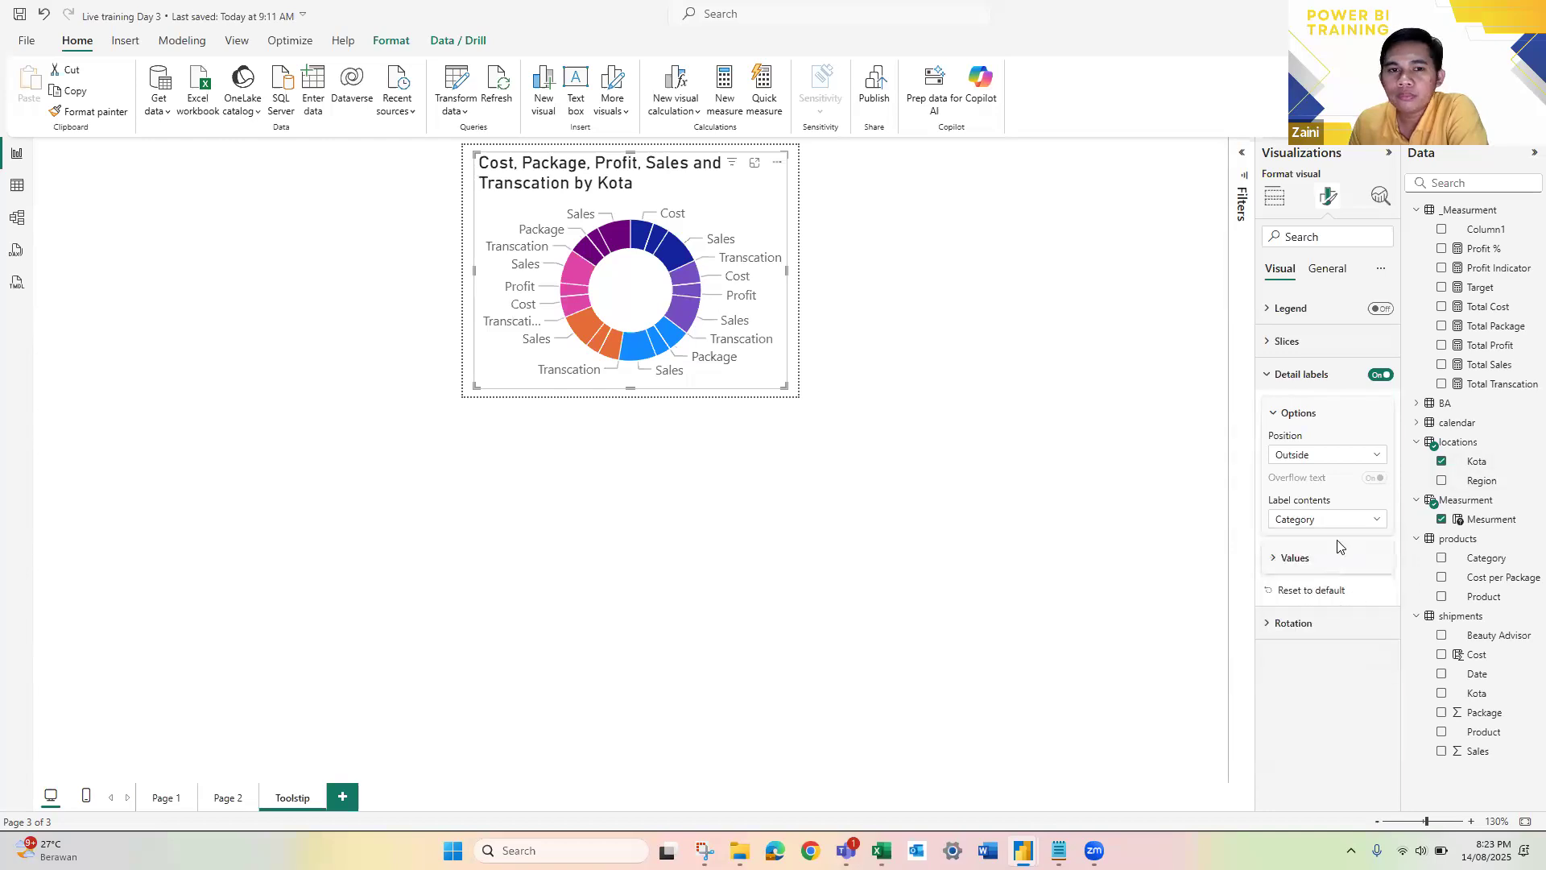
left_click(1337, 528)
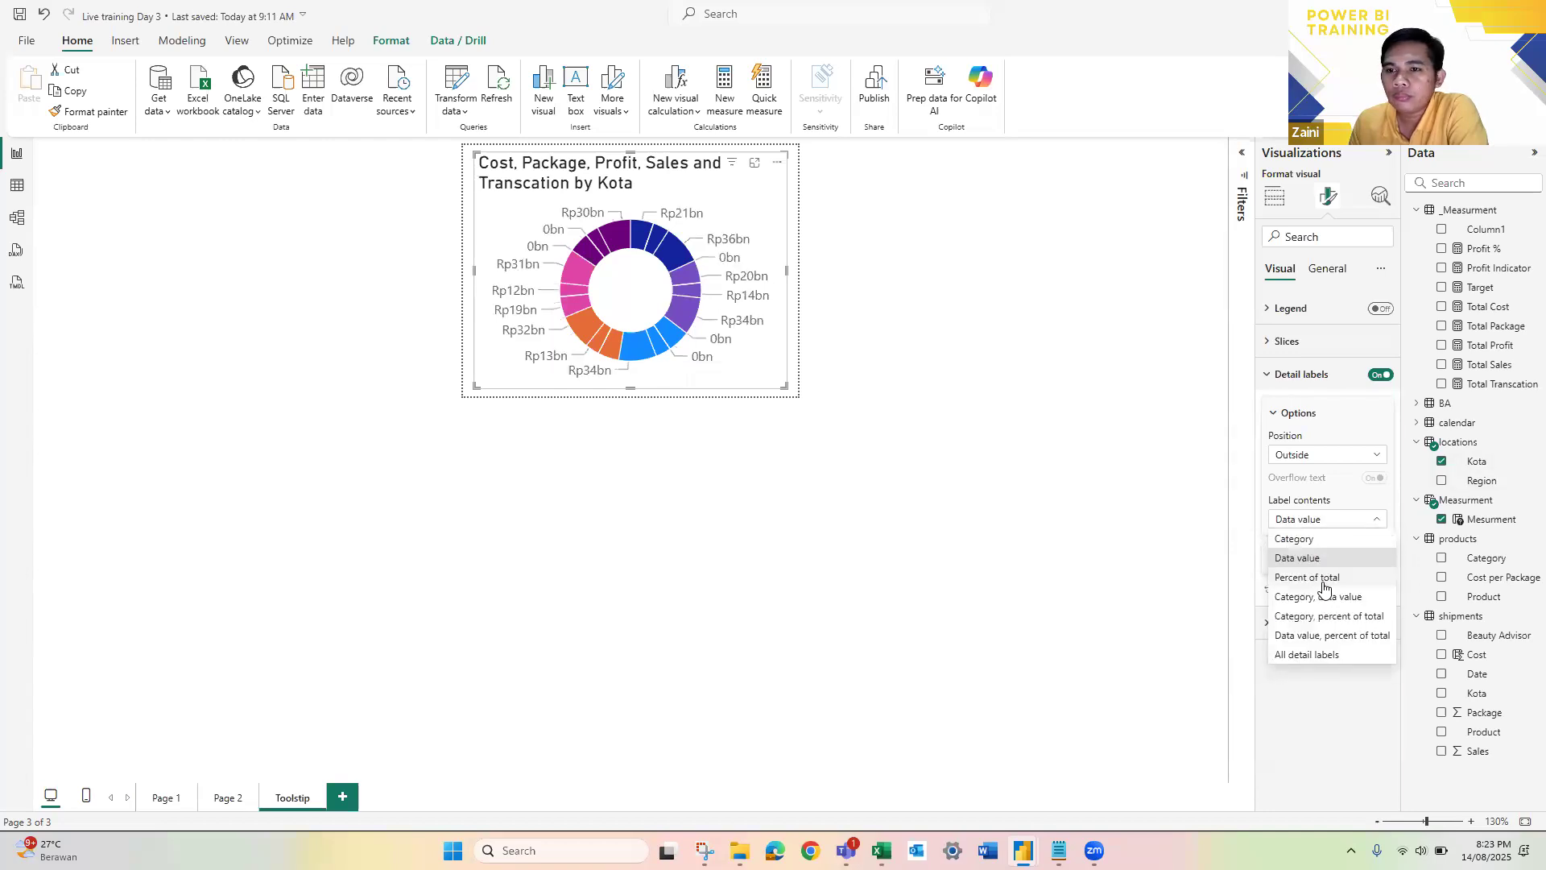
left_click(1324, 580)
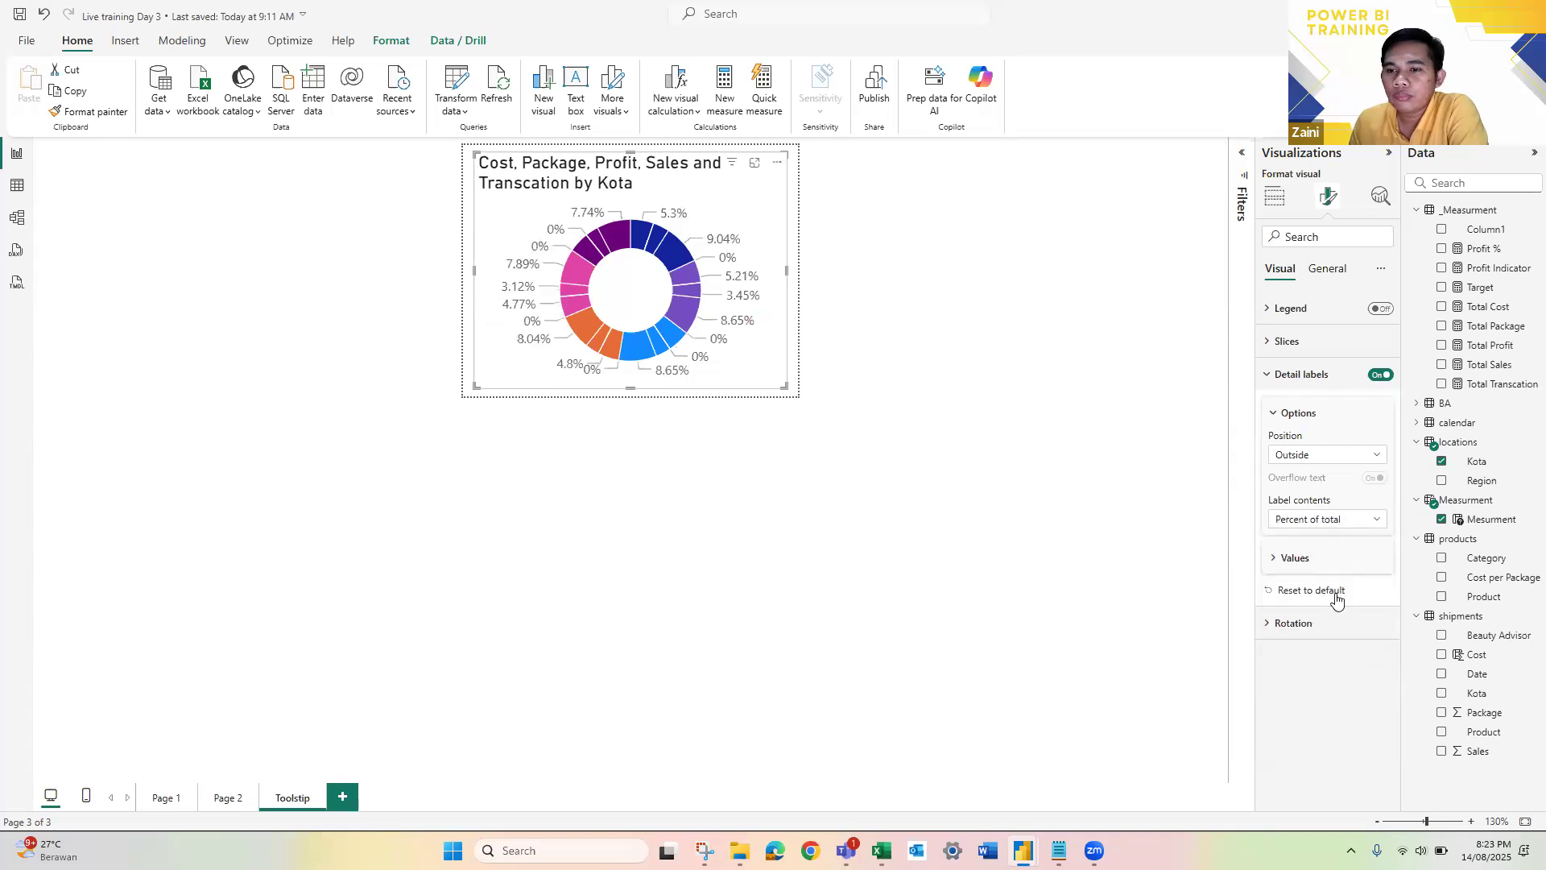
left_click(1337, 521)
left_click(1341, 639)
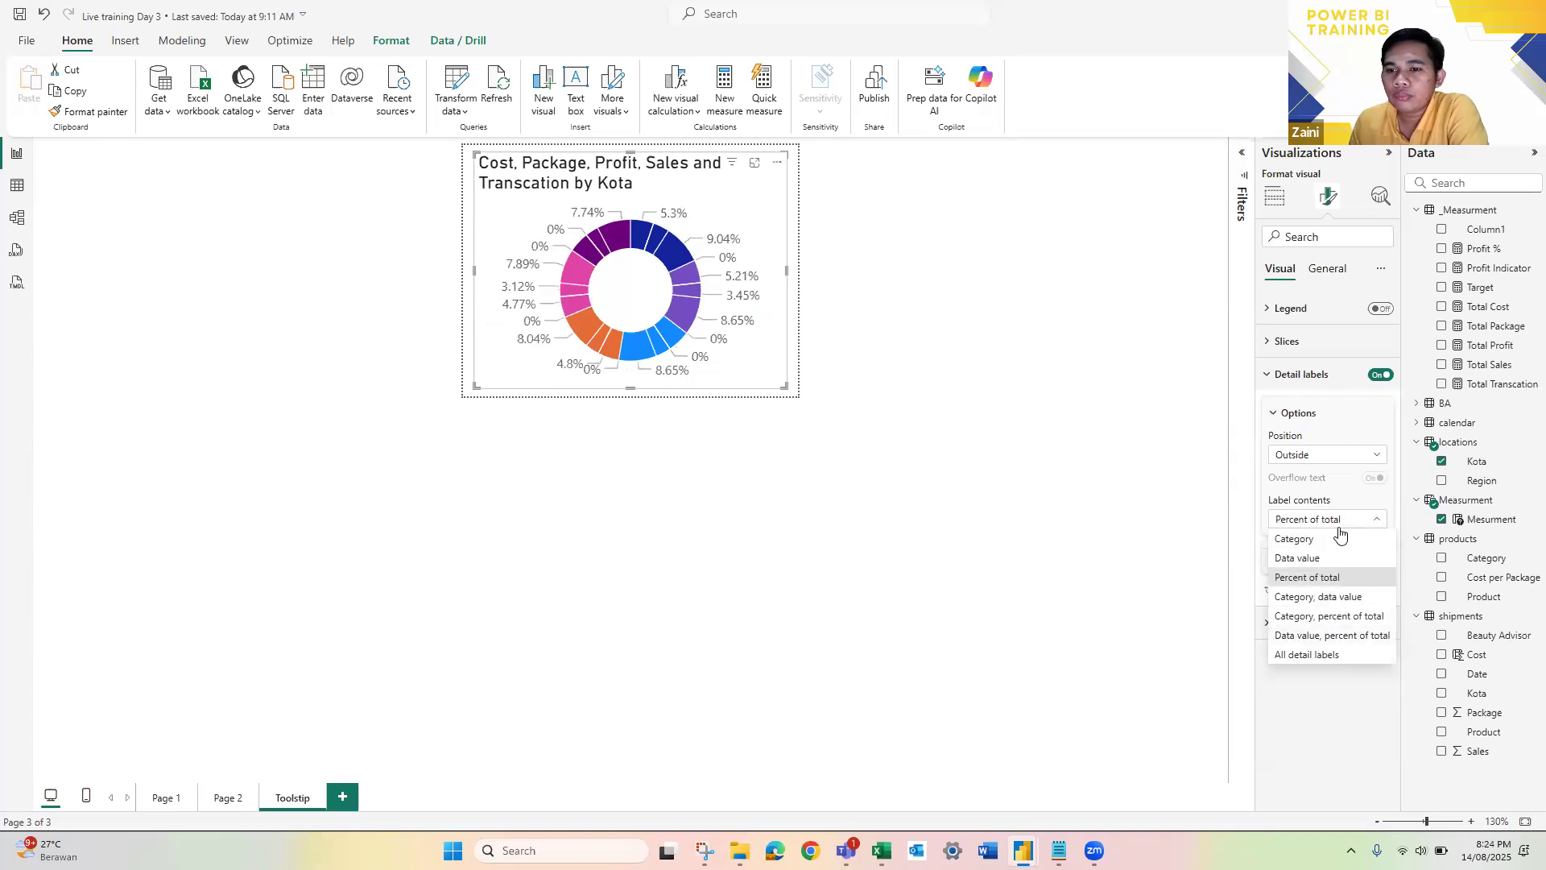
left_click(1339, 524)
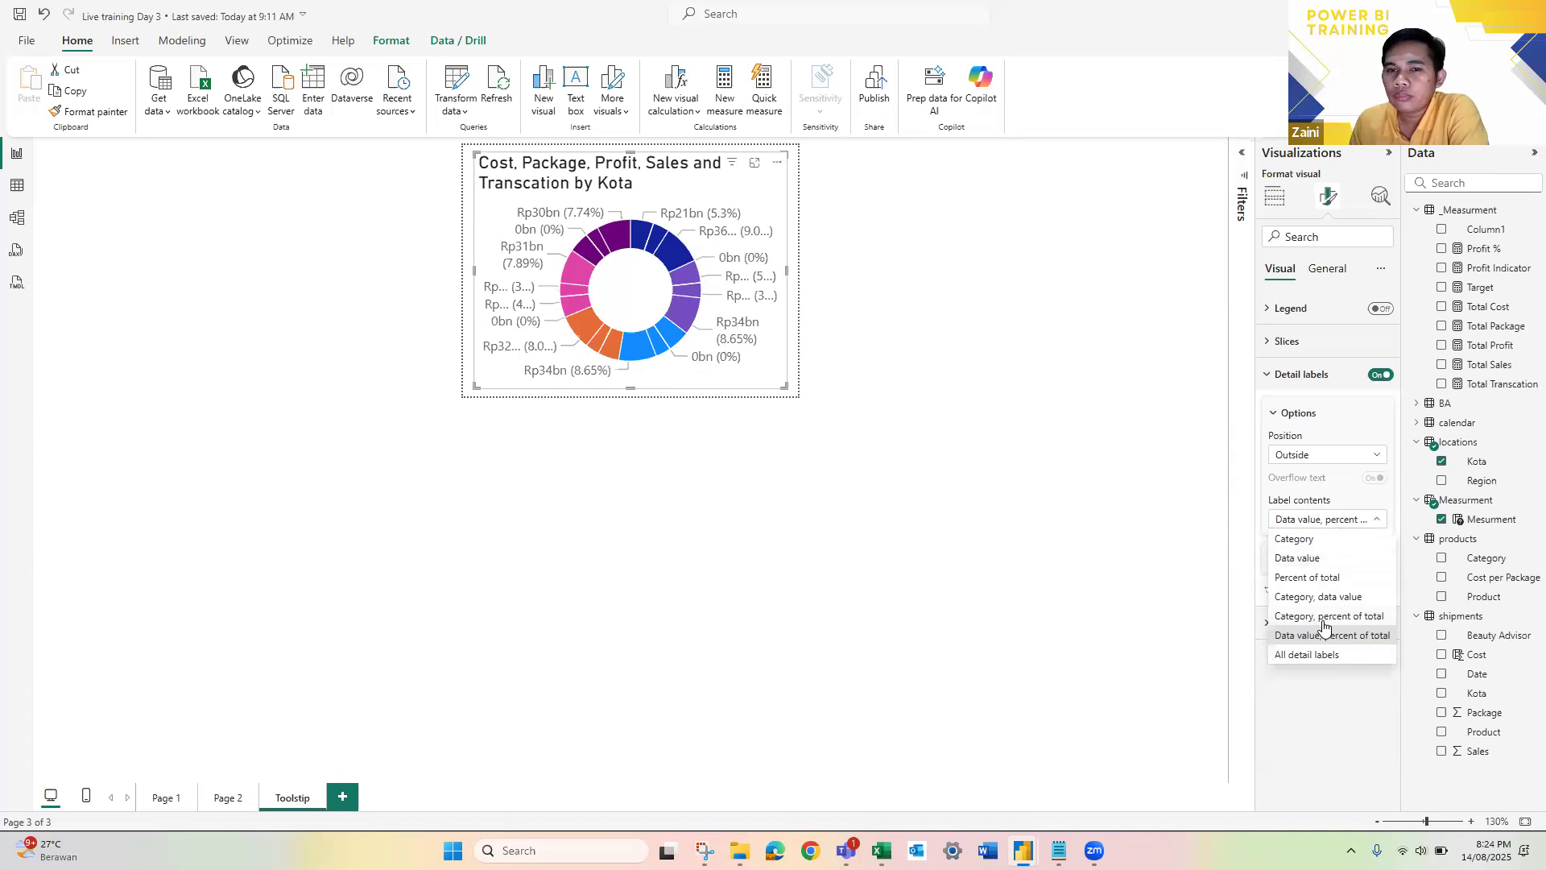
left_click(1324, 616)
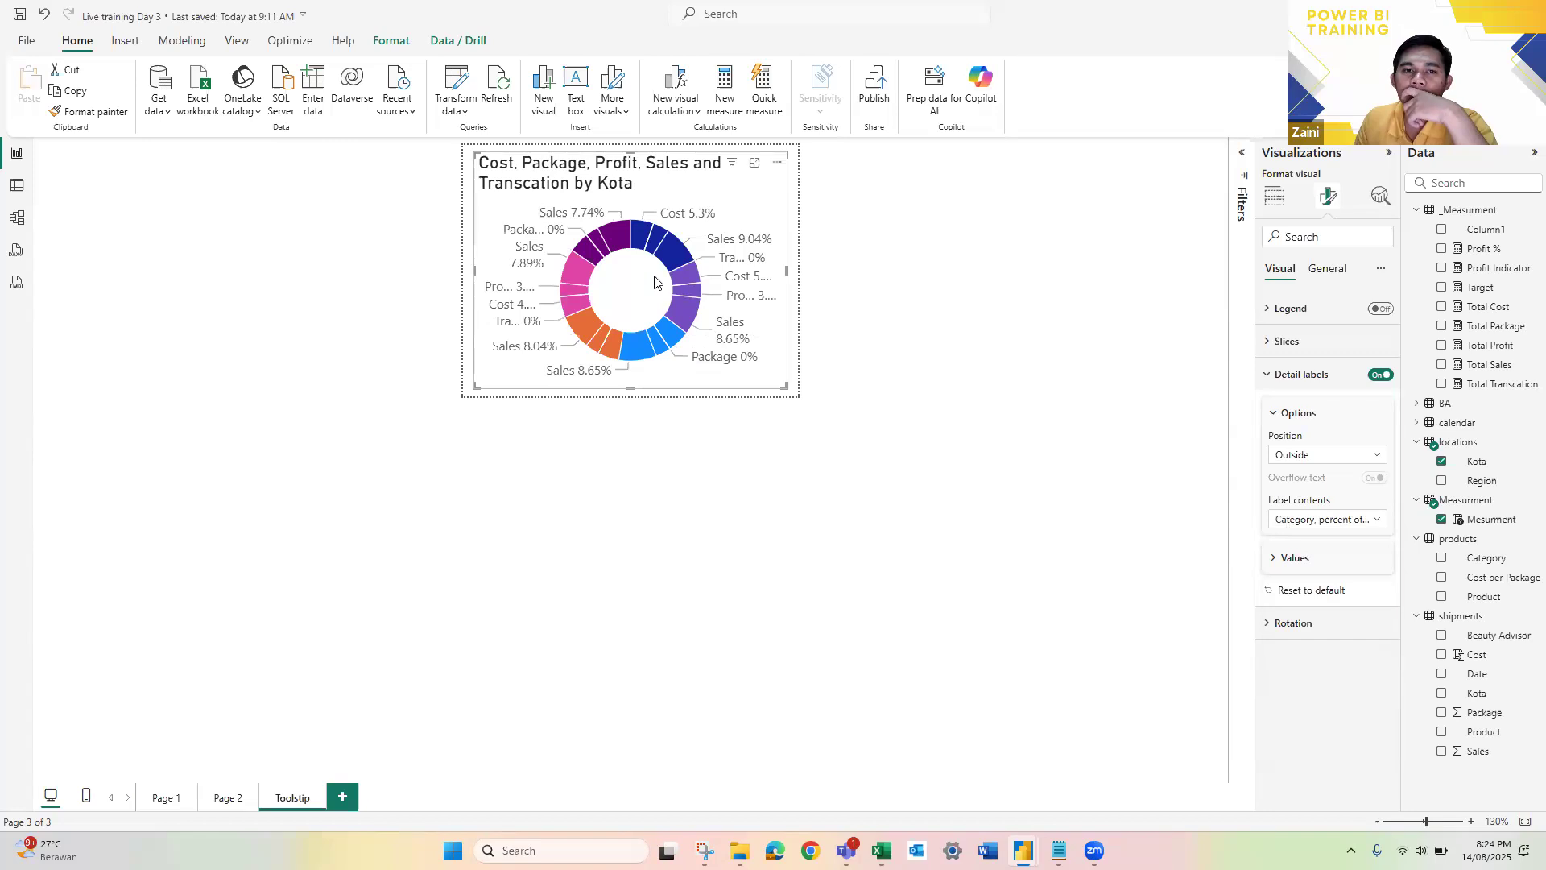
Step: Set the Page 2 line chart's tooltip type to Report page, using the Toolstip page
left_click(220, 800)
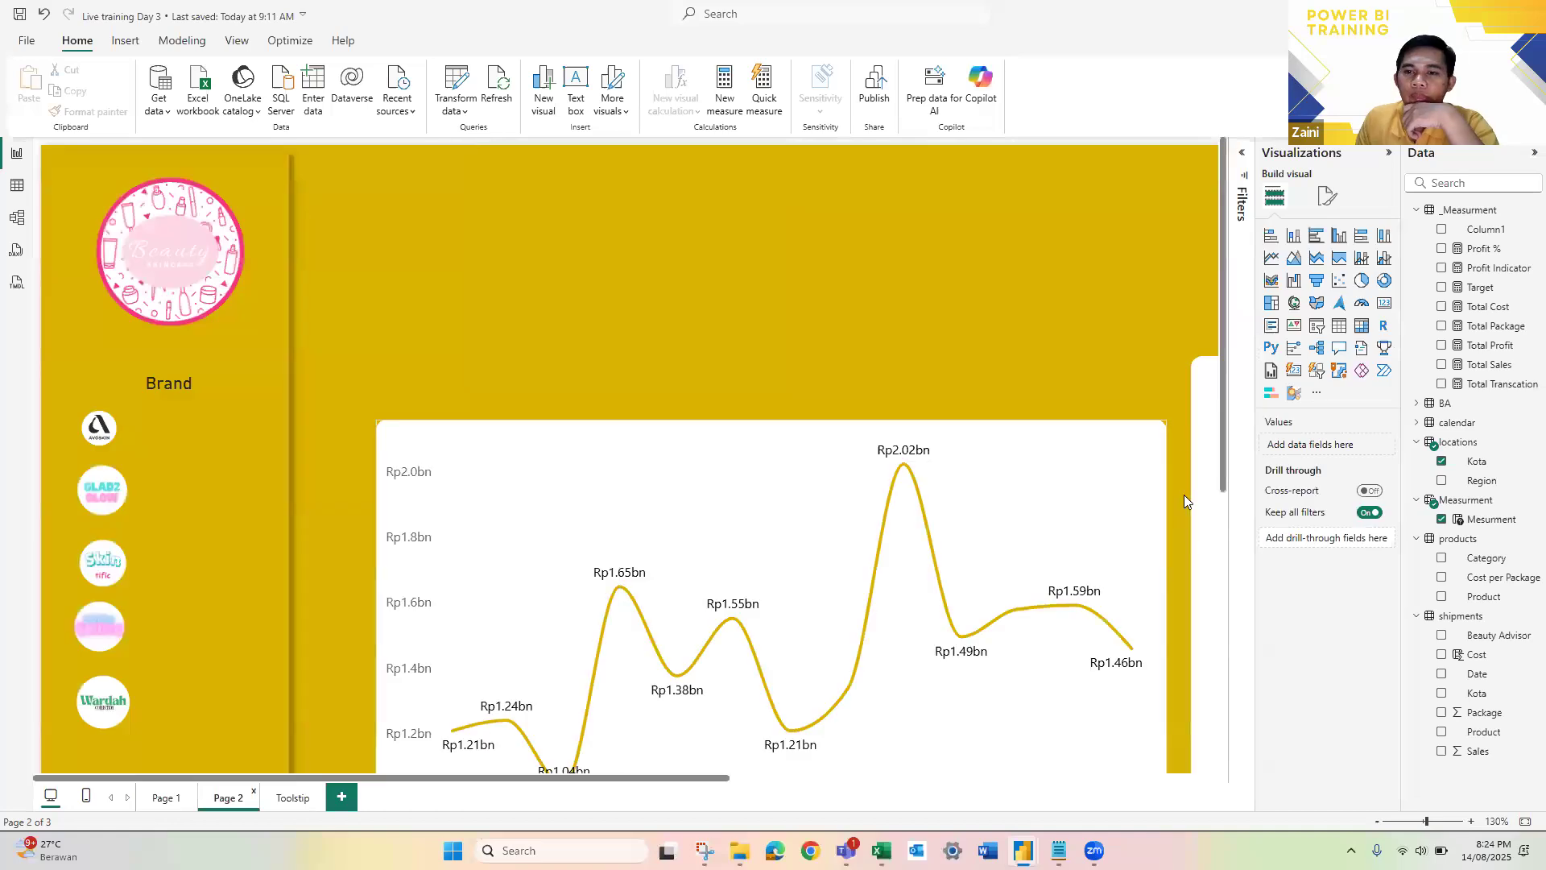
scroll(1143, 308, "down", 2)
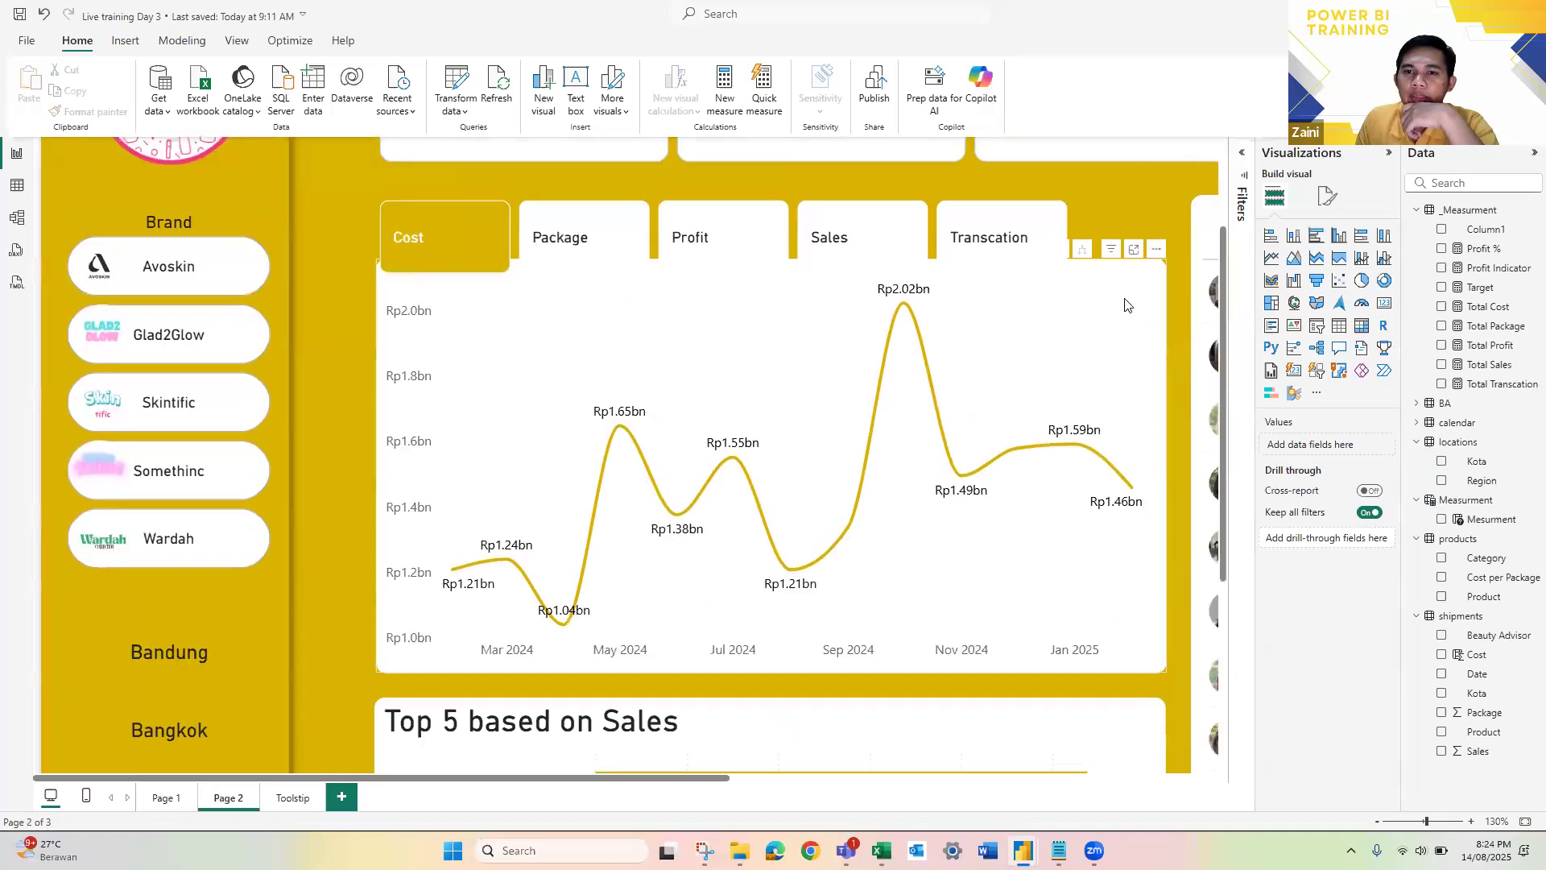
left_click(1131, 306)
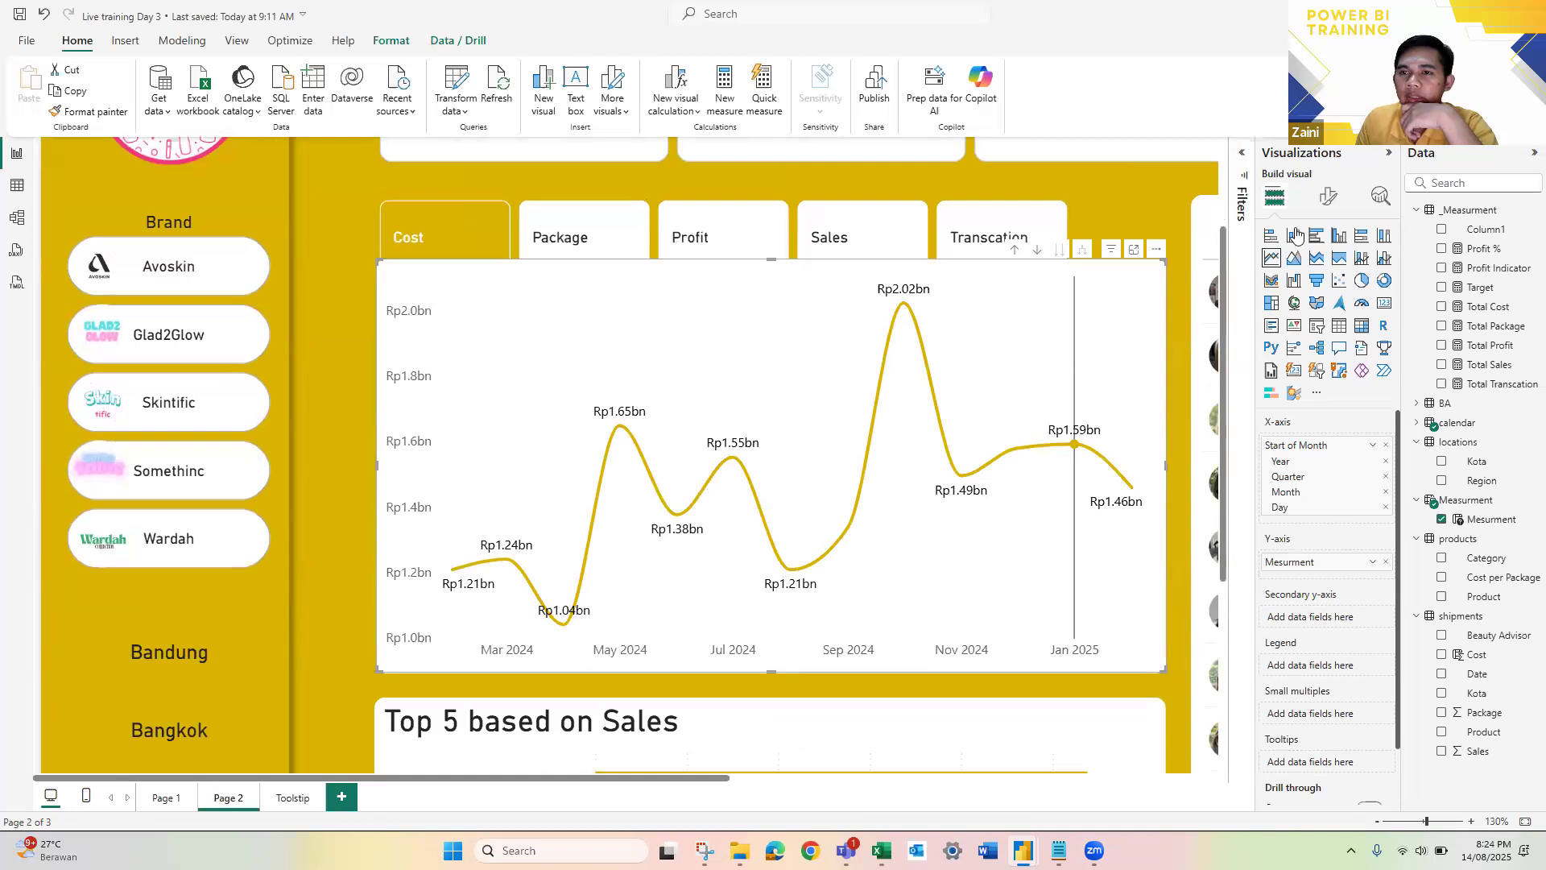
left_click(1329, 199)
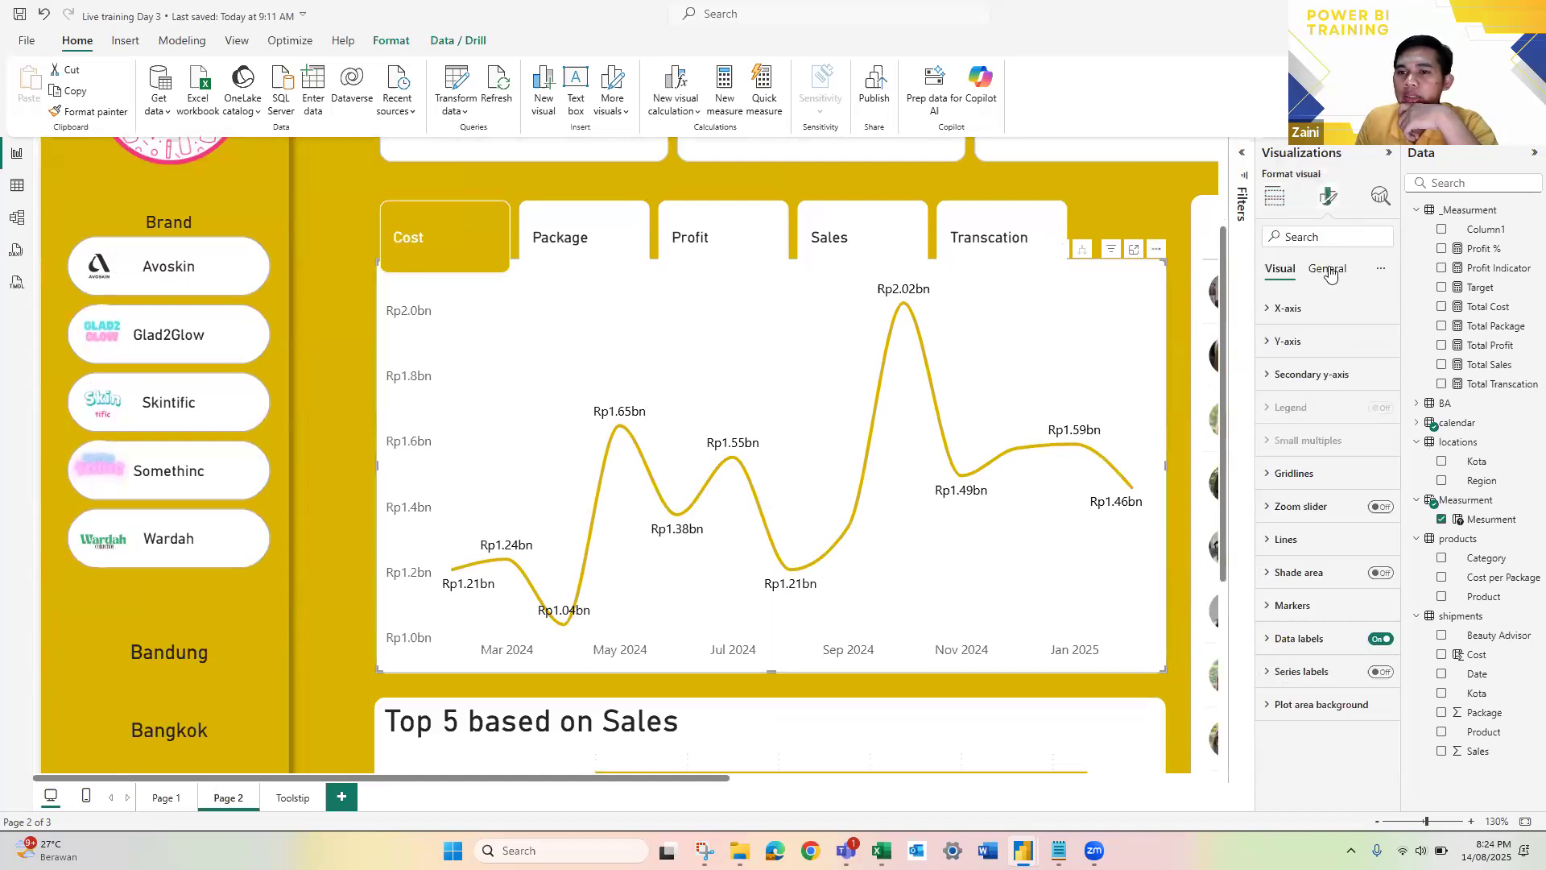
left_click(1329, 271)
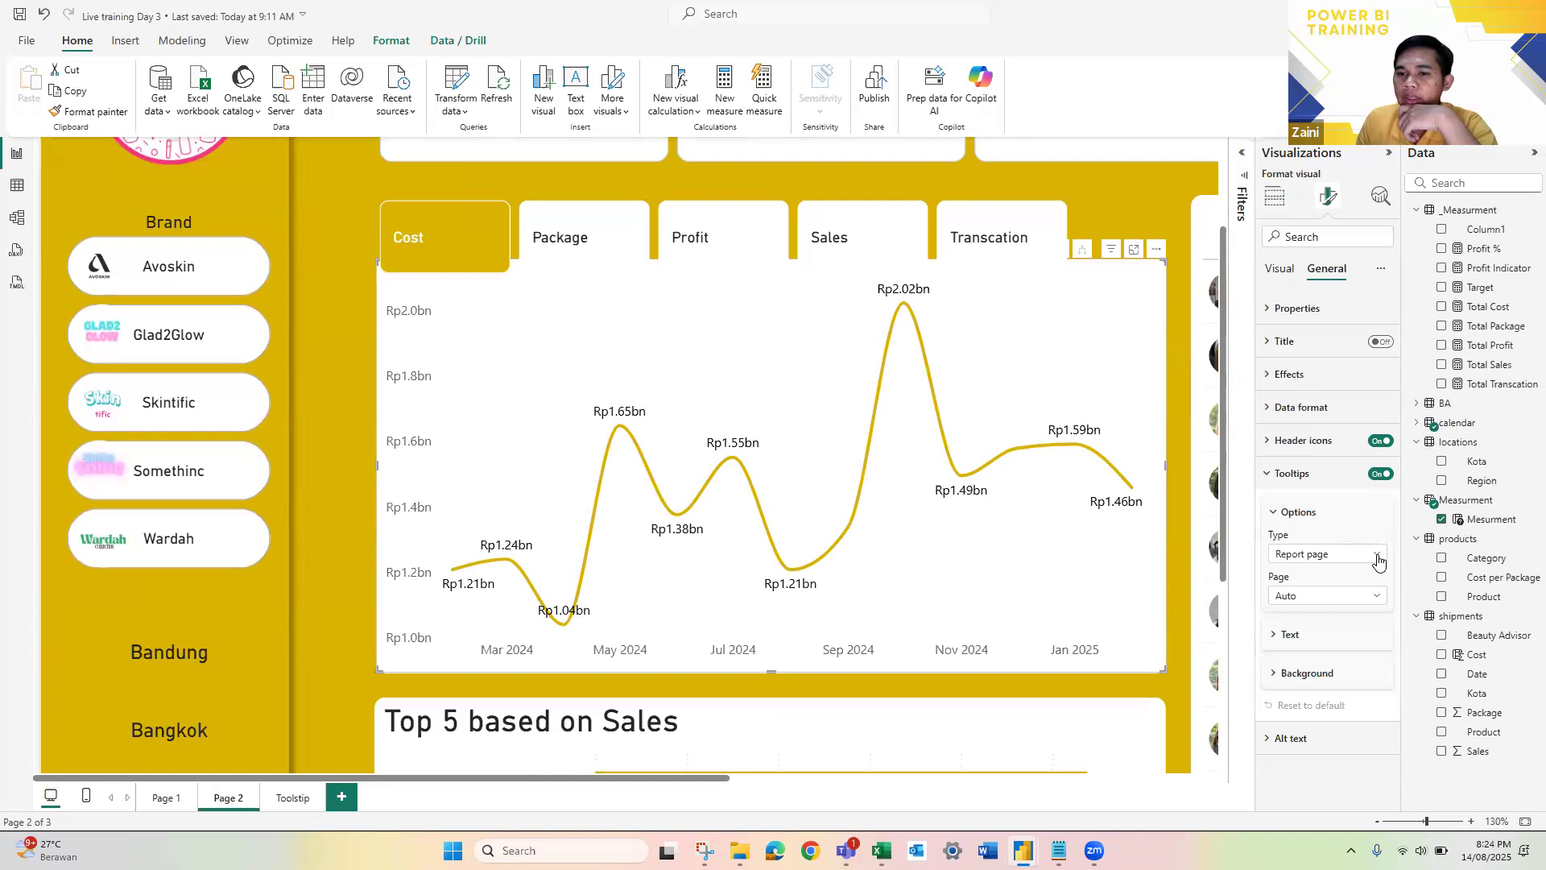
left_click(1378, 557)
left_click(1378, 594)
left_click(1378, 595)
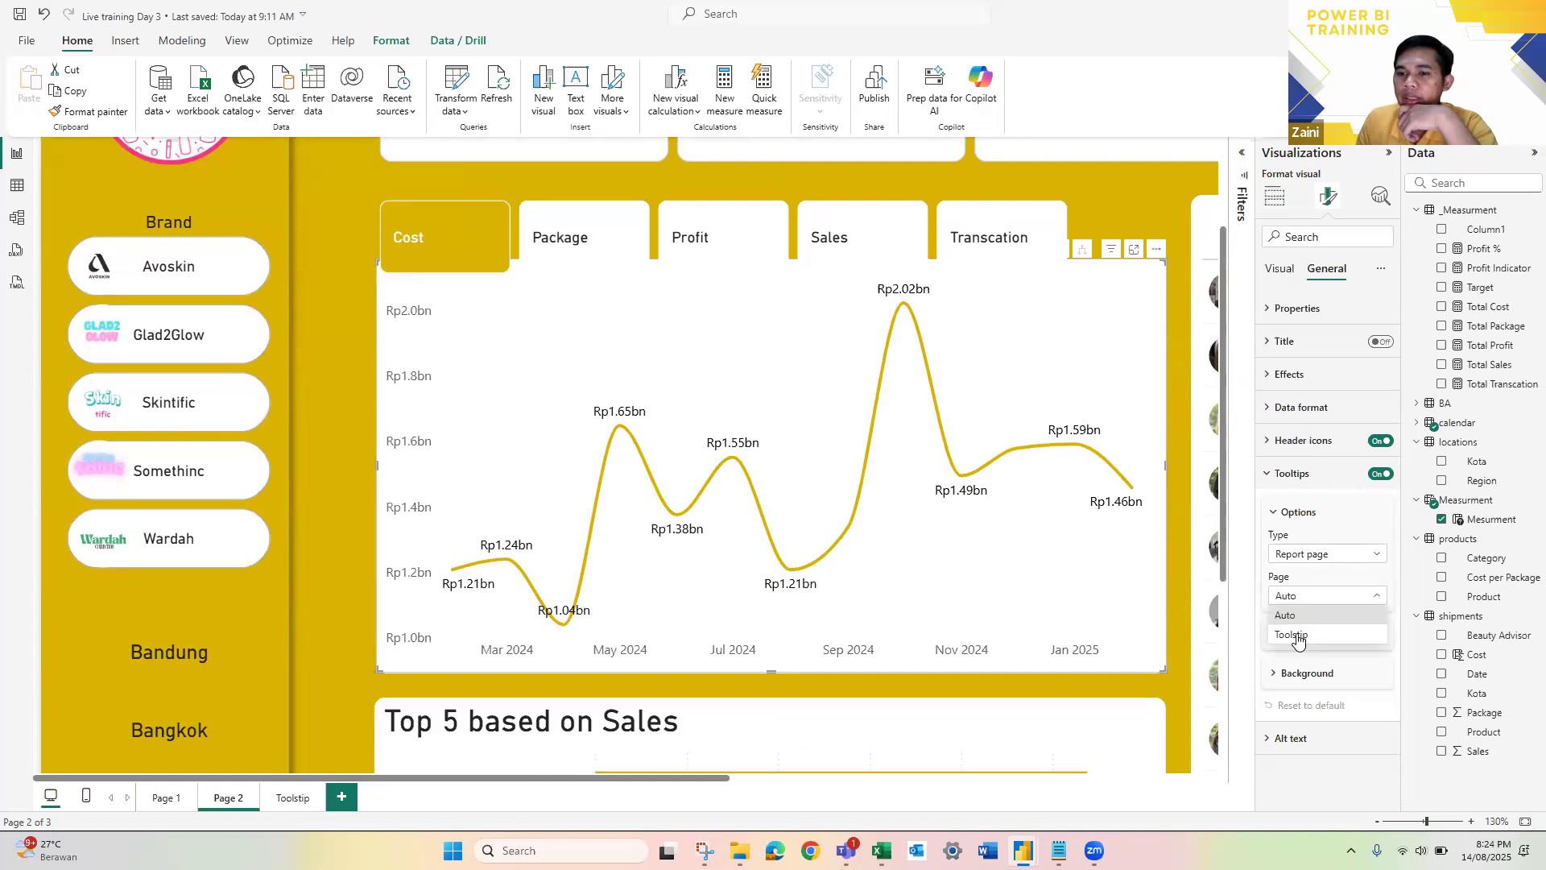
left_click(1298, 638)
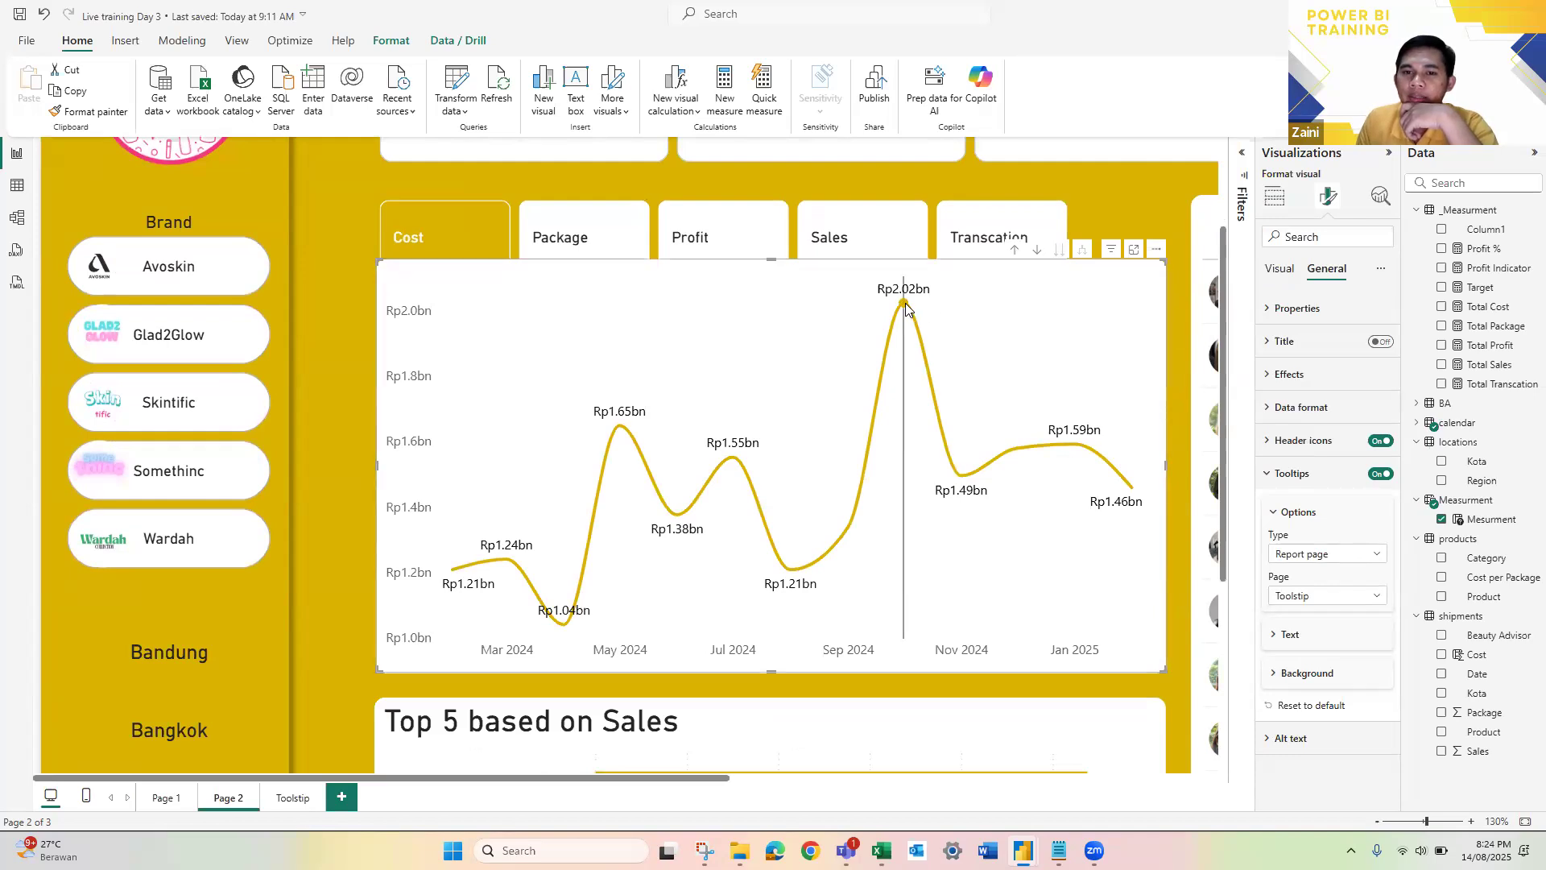
Step: Preview the custom tooltip on the line chart's data points and clear the Kuala Lumpur selection in the city slicer
mouse_move(906, 307)
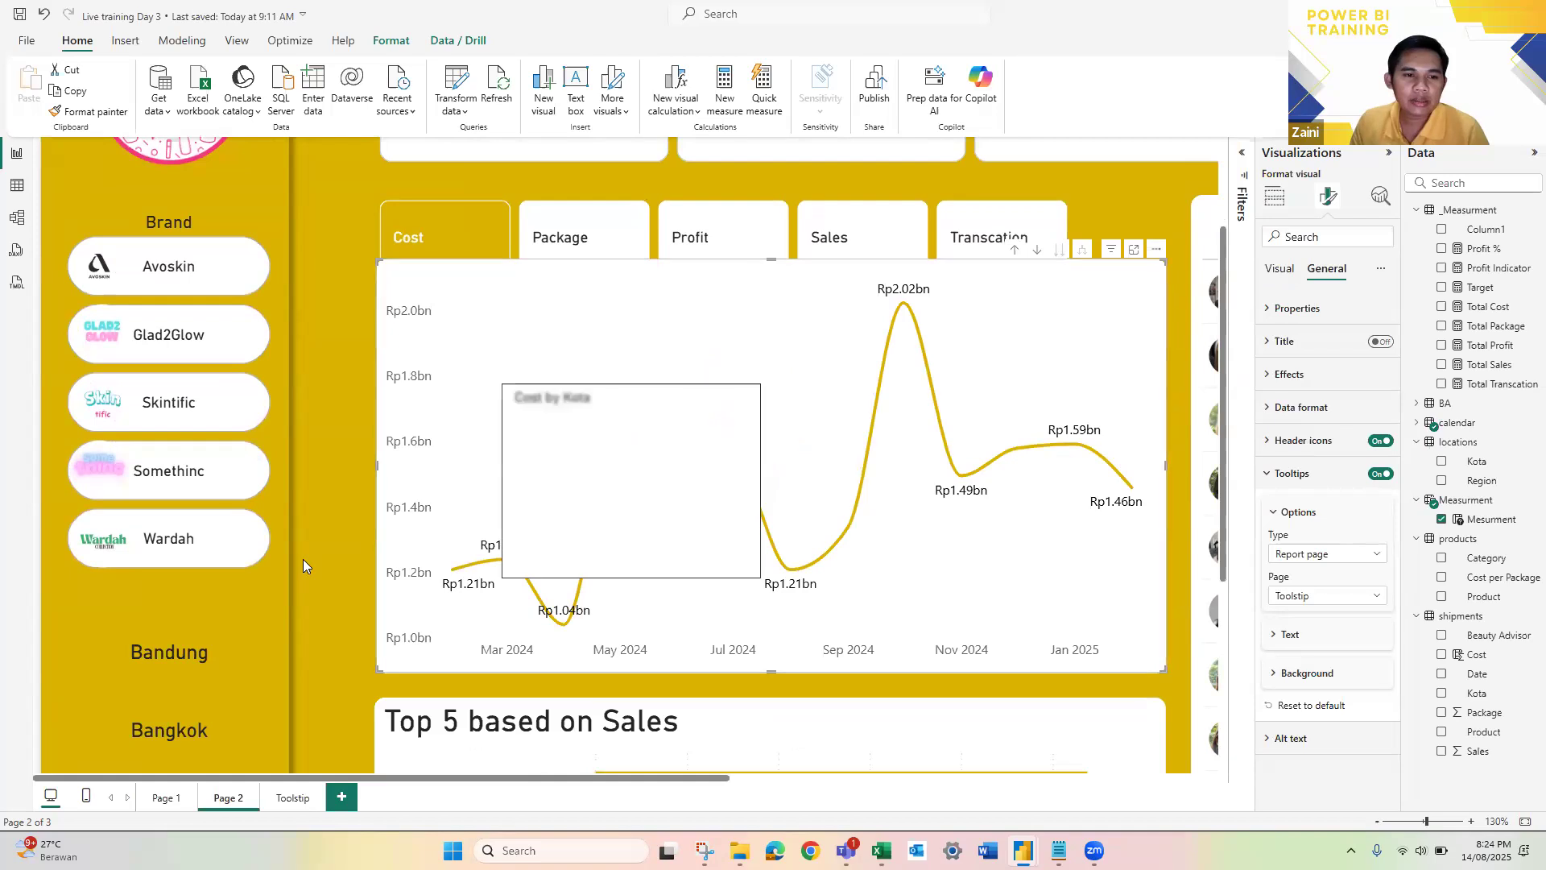
scroll(303, 559, "down", 4)
mouse_move(145, 675)
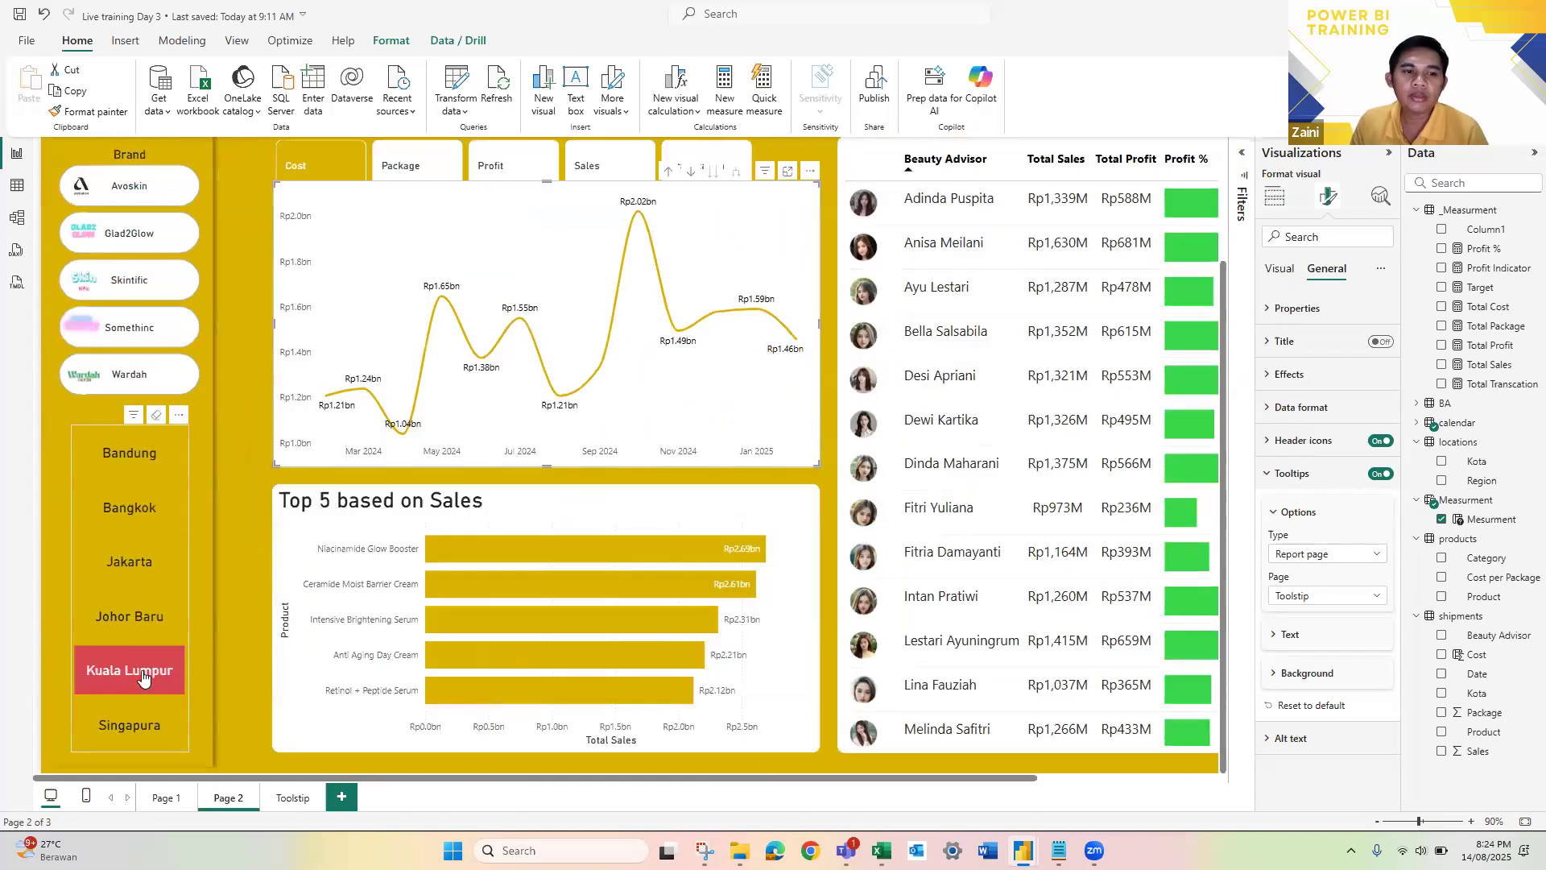
left_click(144, 675)
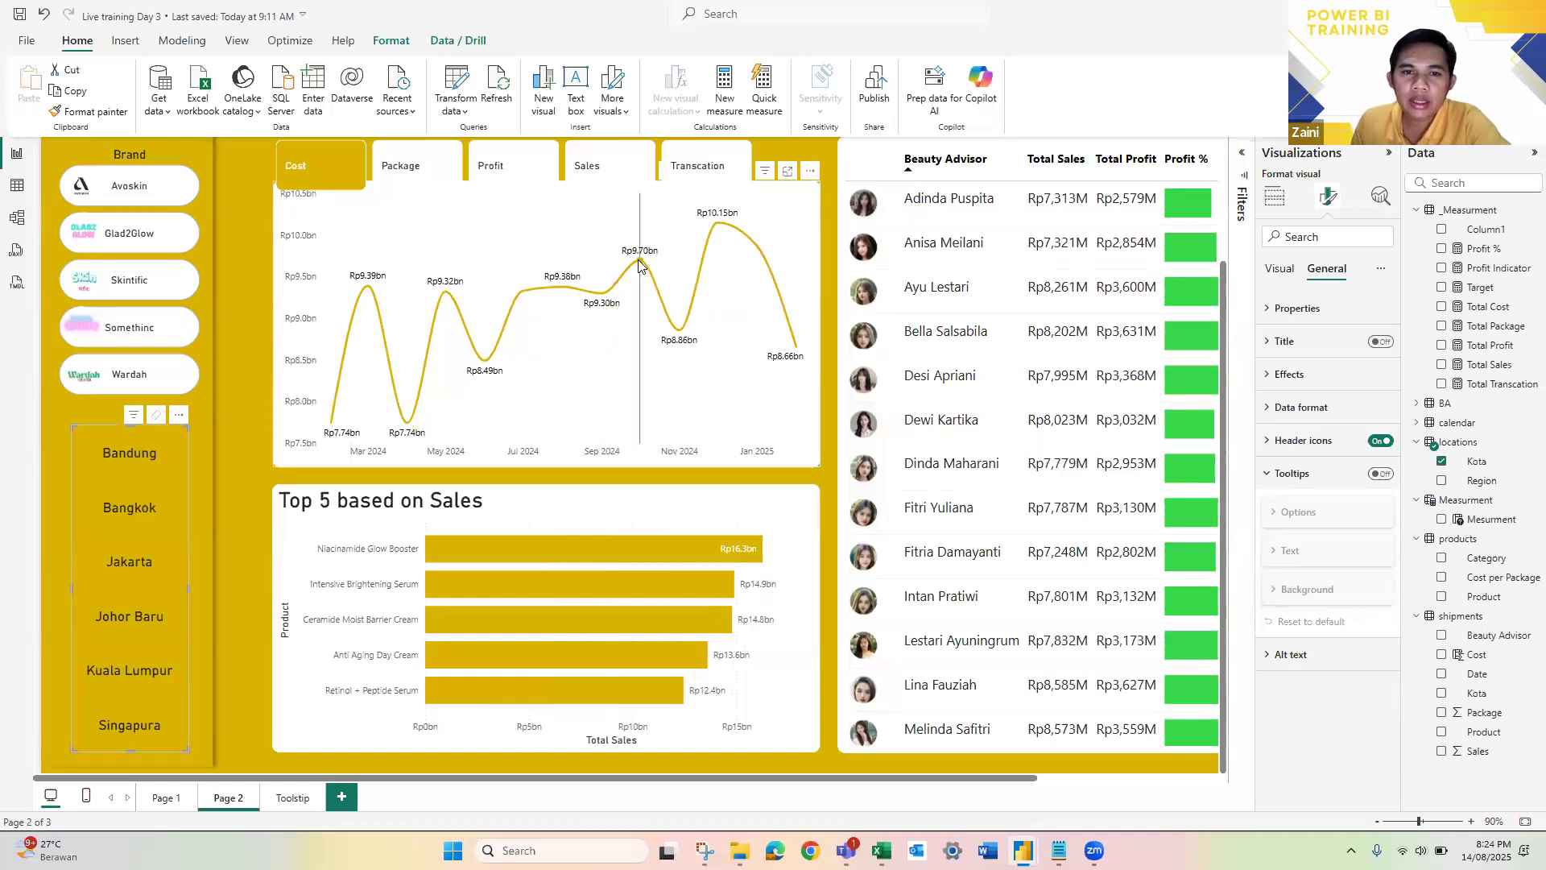
Step: Review the Toolstip page's page information, including its Allow use as tooltip setting
mouse_move(640, 265)
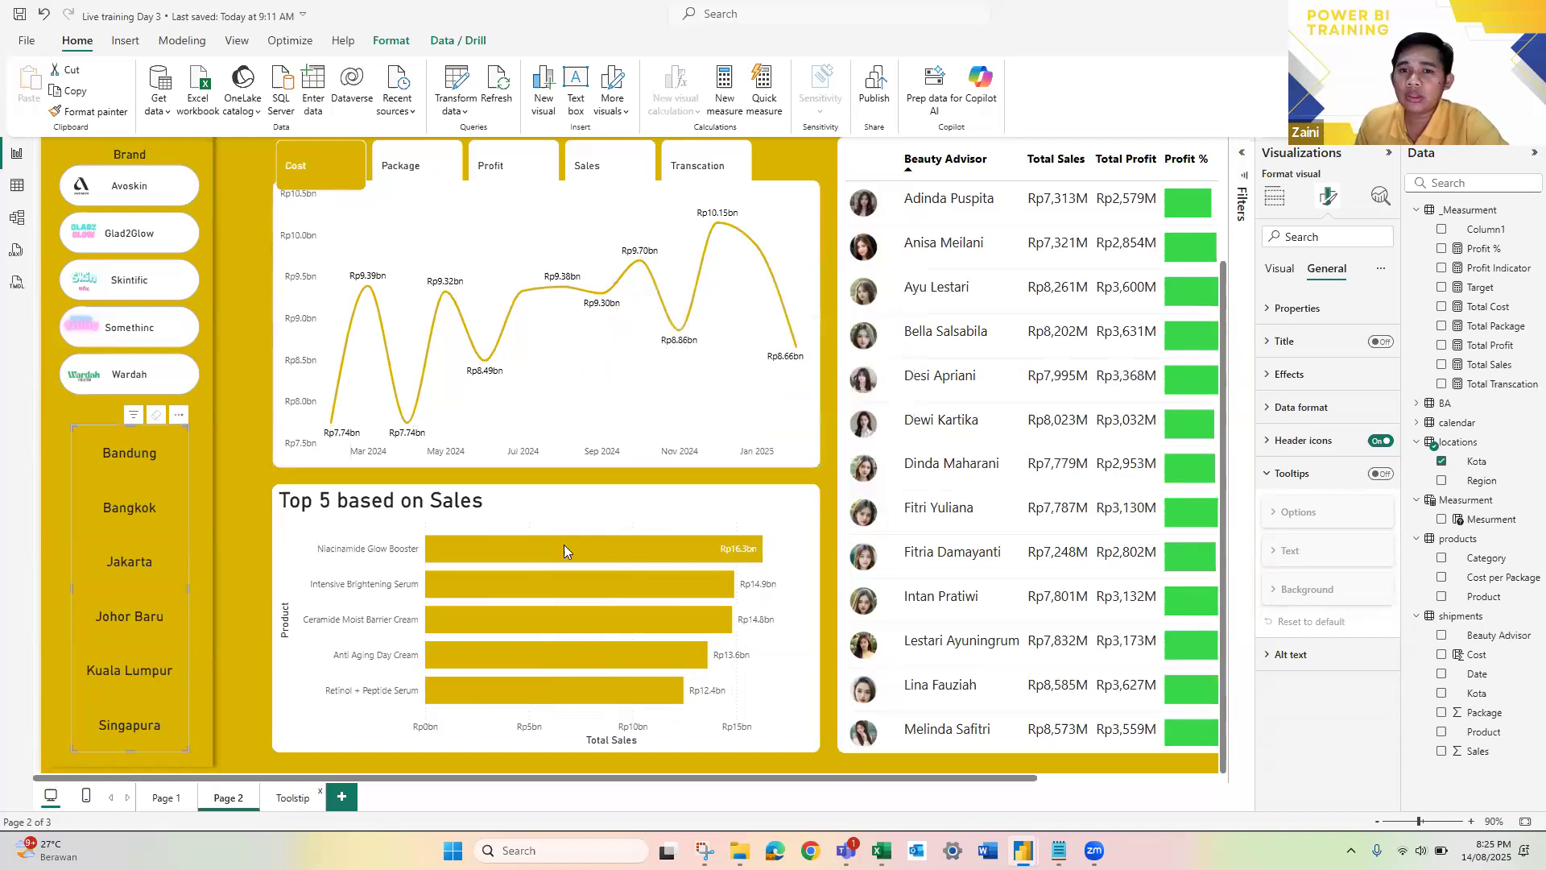
left_click(292, 797)
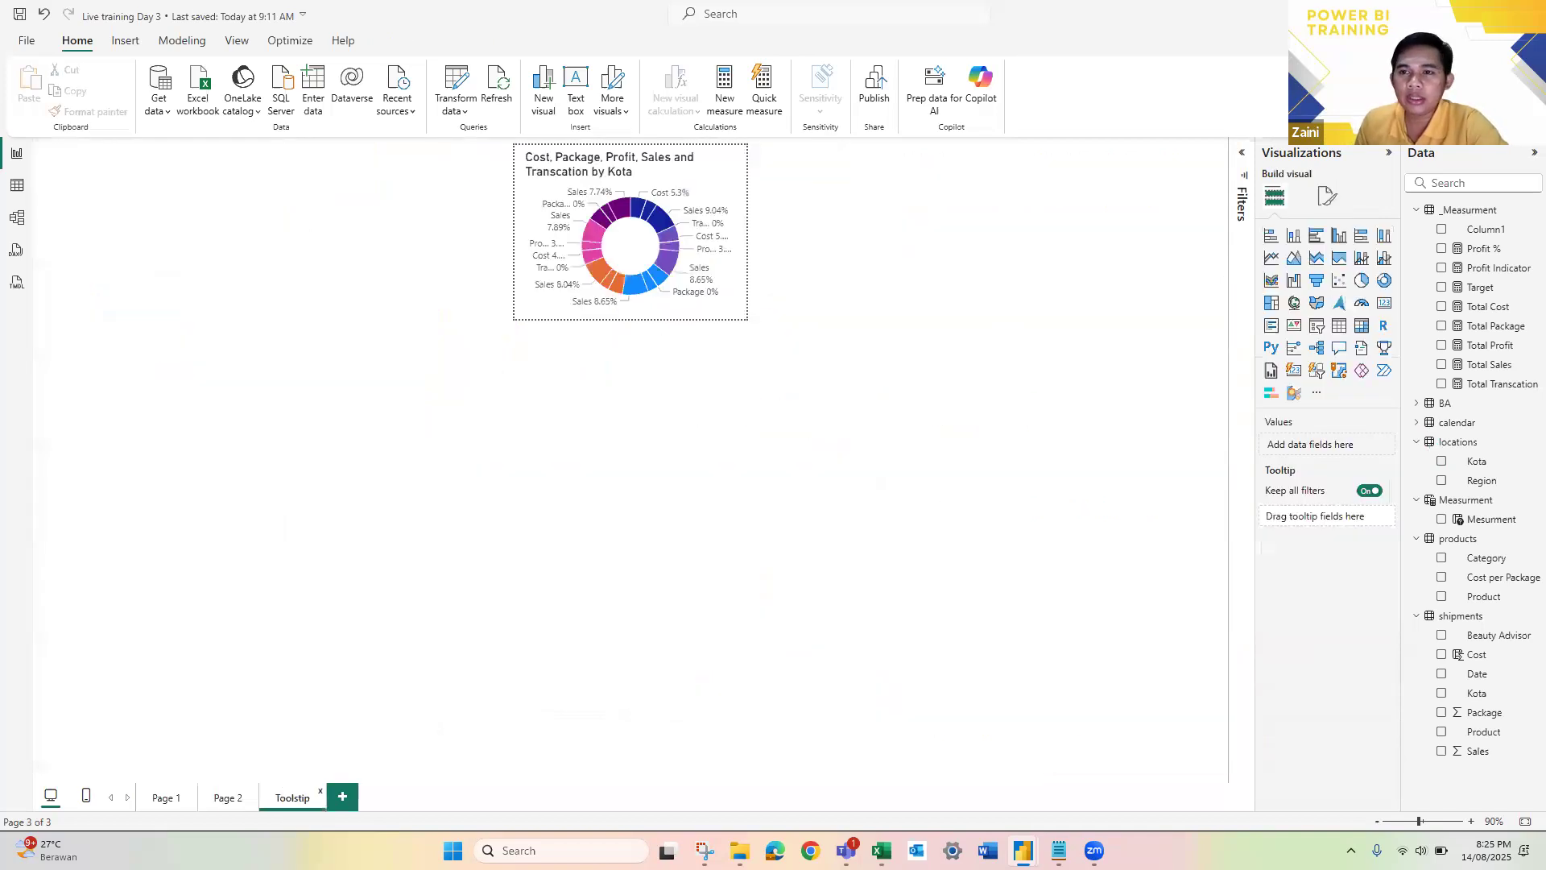
left_click(1327, 197)
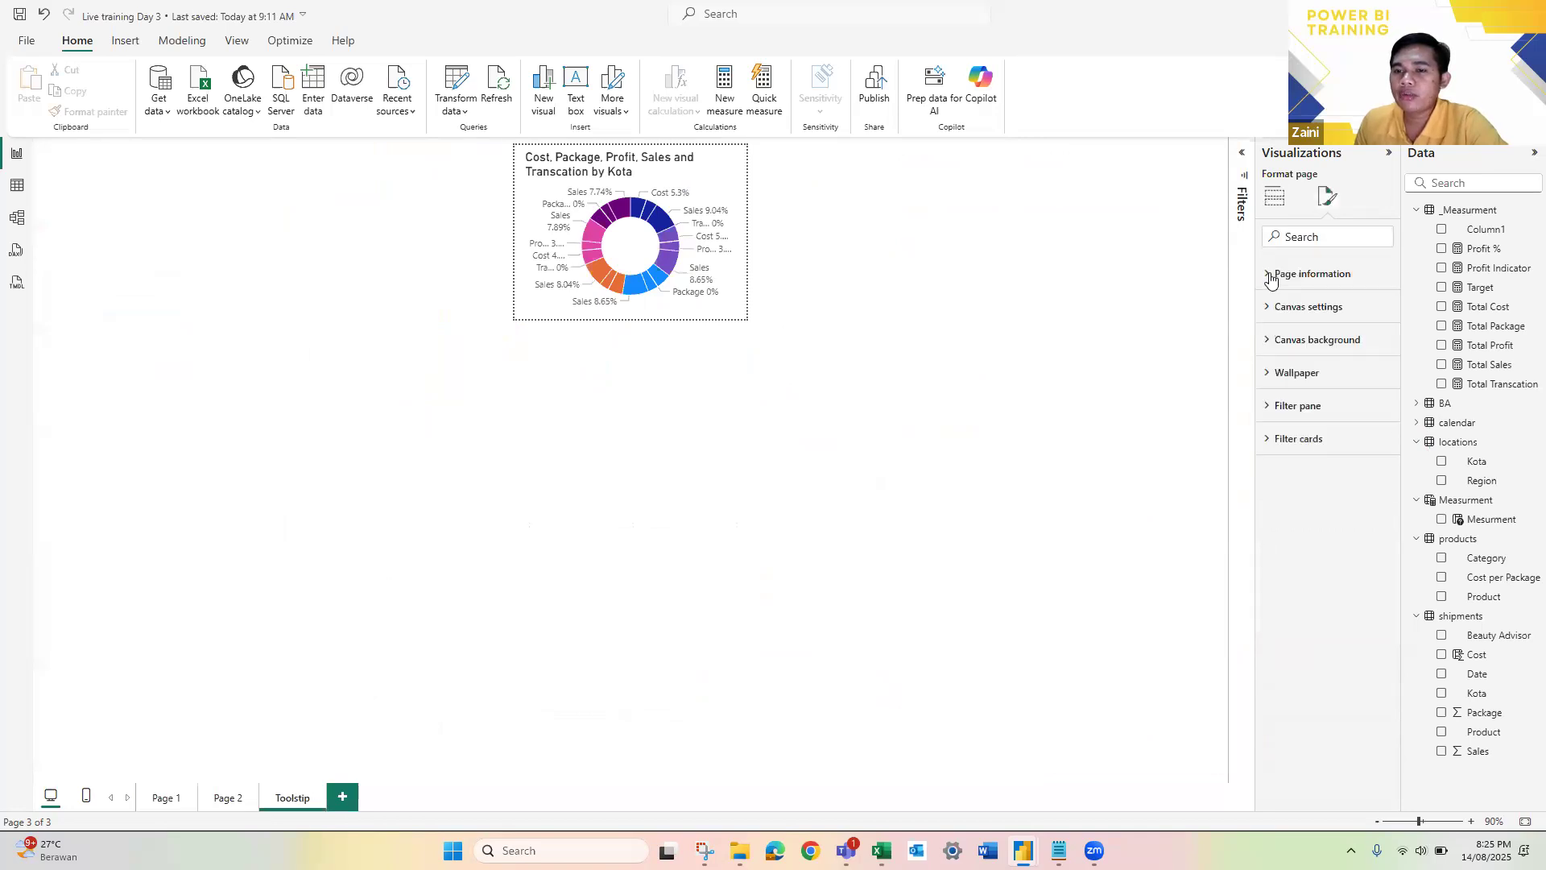
left_click(1271, 277)
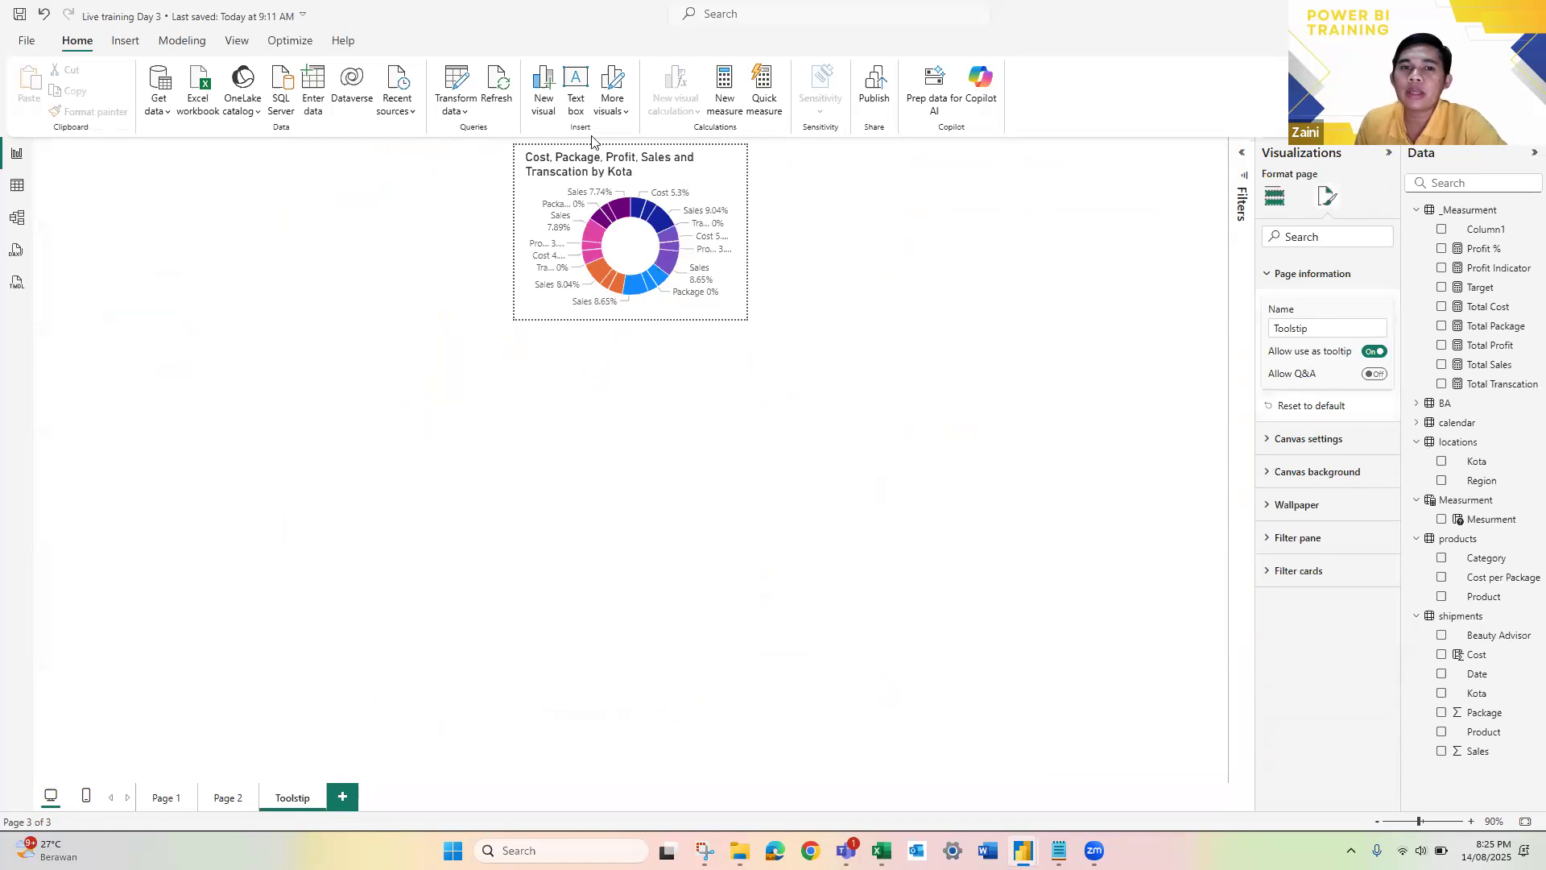
left_click(1274, 197)
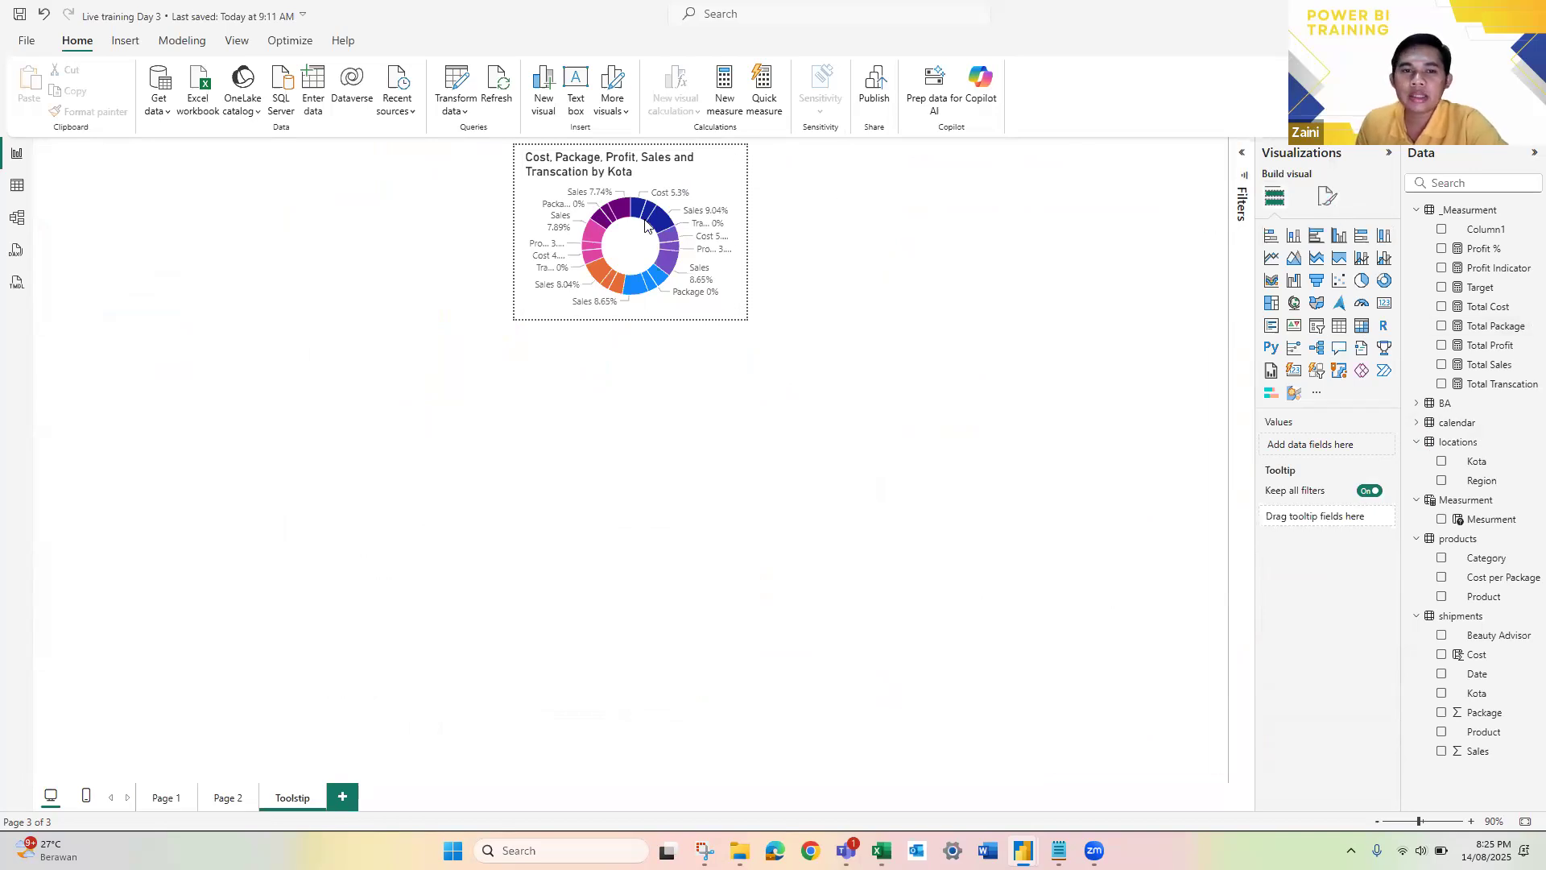
Step: Check the Page 2 line chart's tooltip type and page options, and preview the tooltip on its data points
left_click(228, 799)
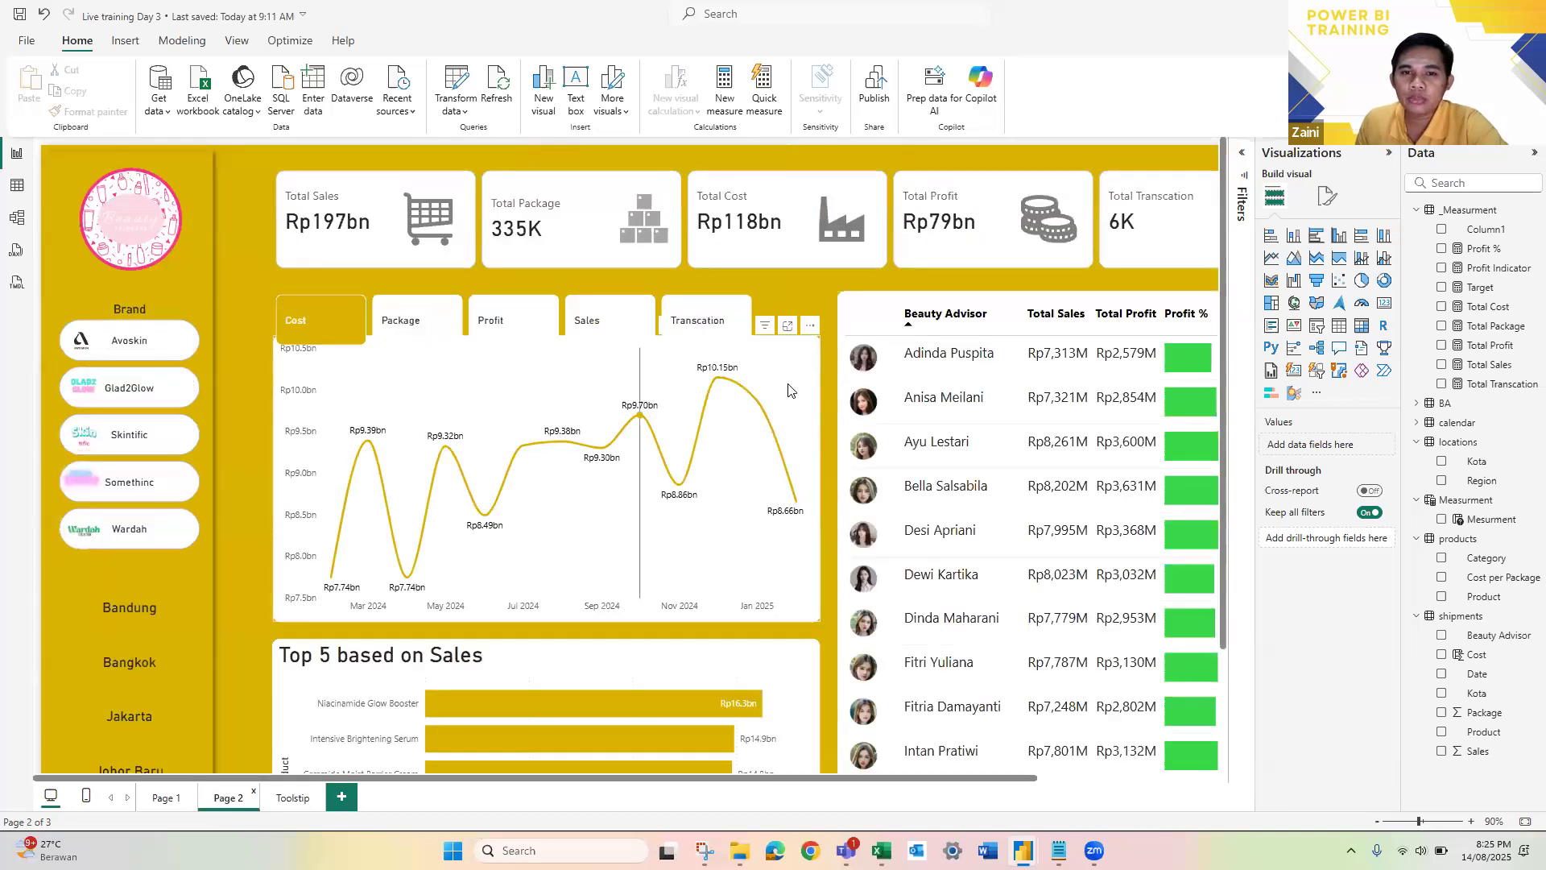
left_click(802, 400)
left_click(1328, 197)
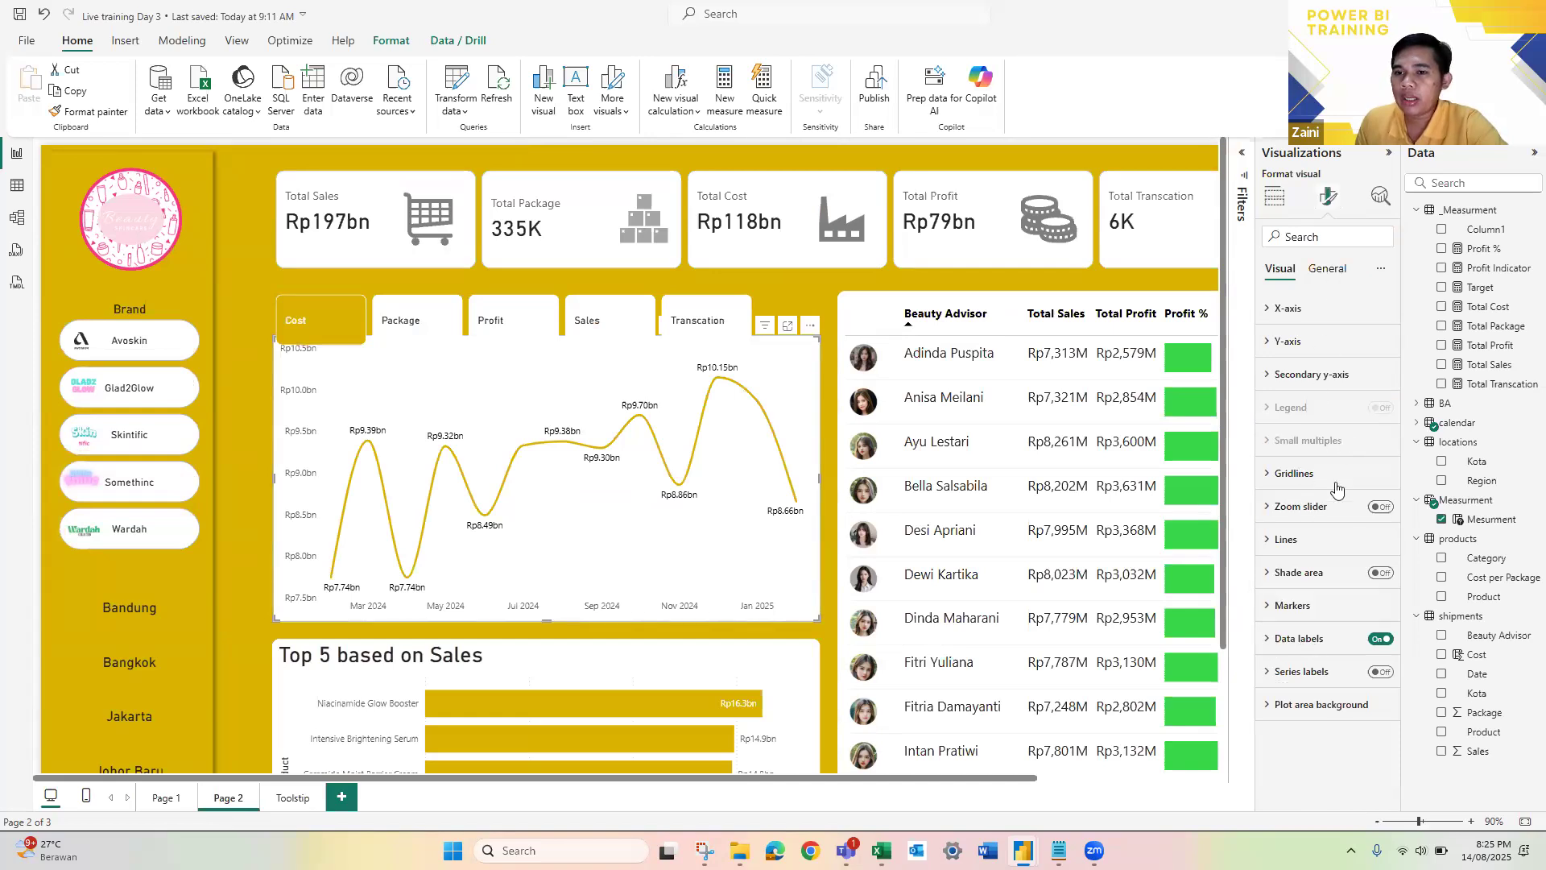
left_click(1327, 269)
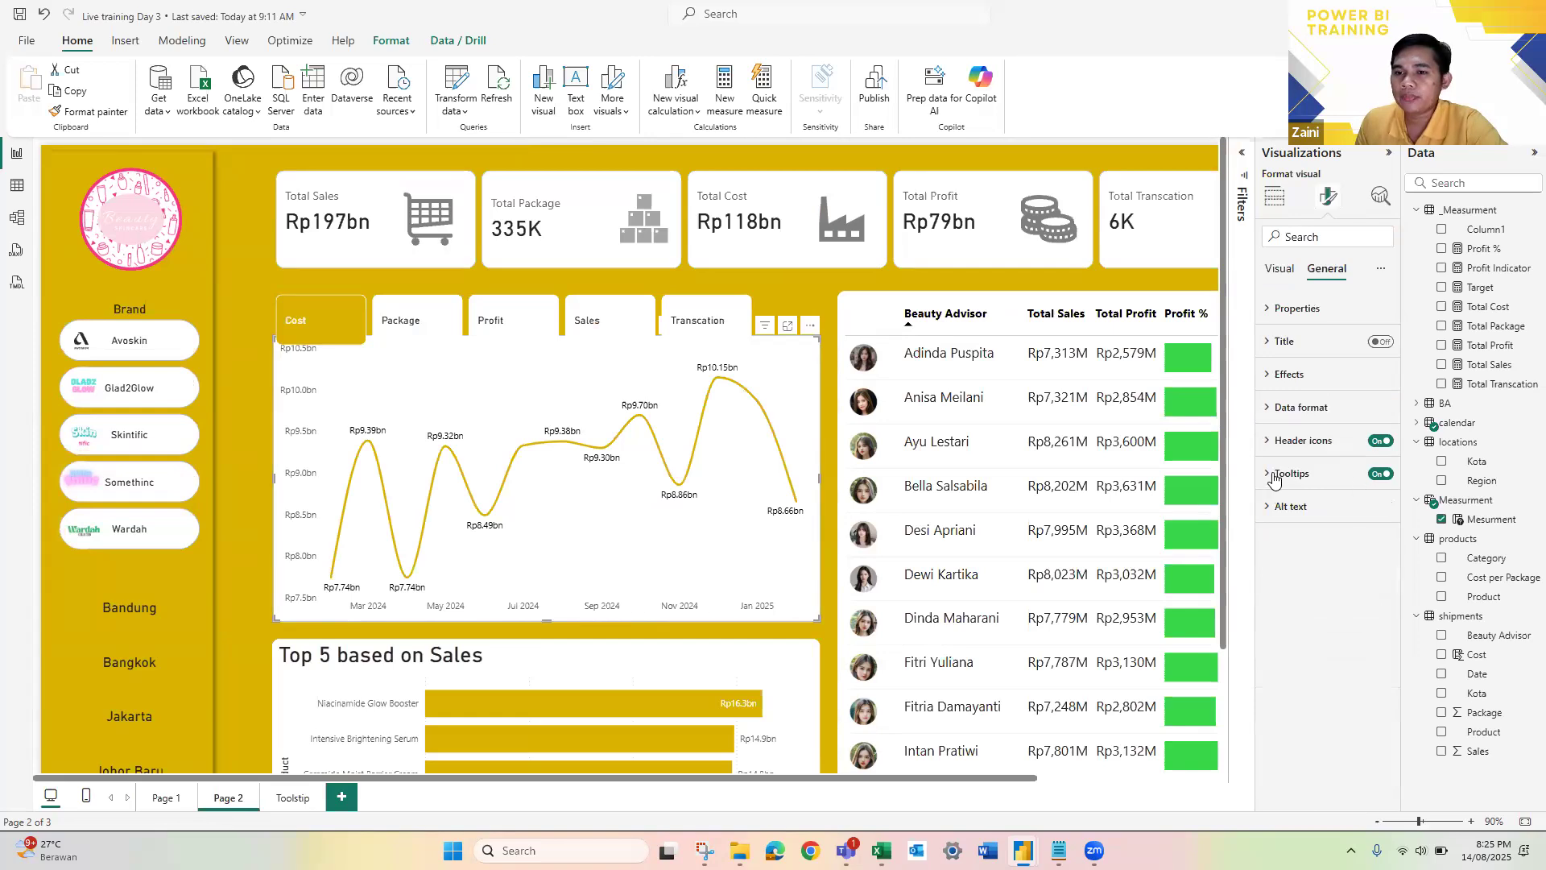
left_click(1292, 474)
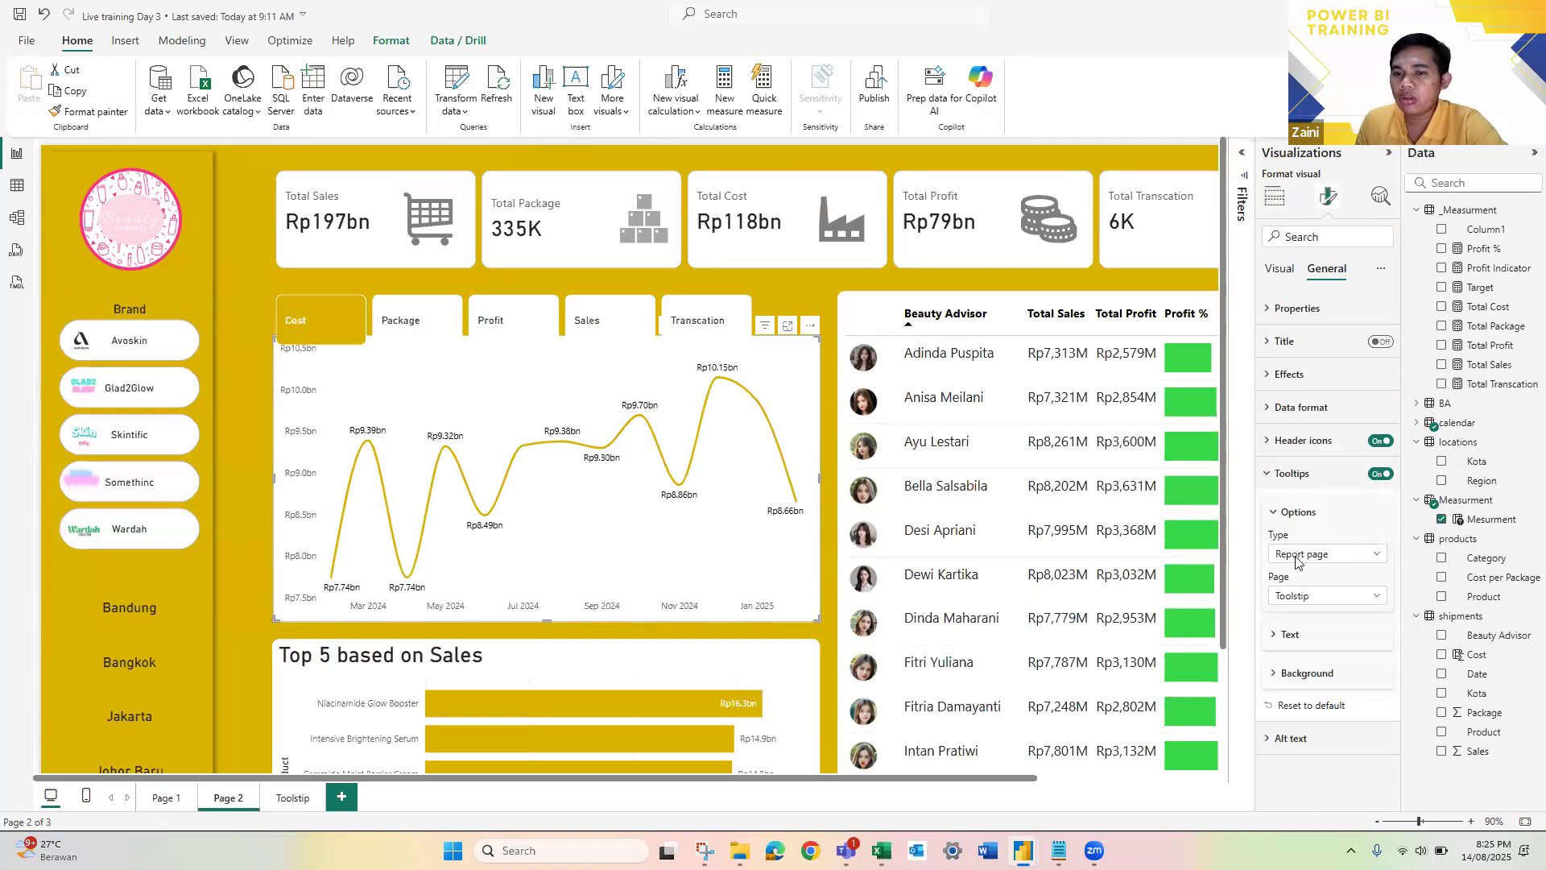
left_click(1340, 602)
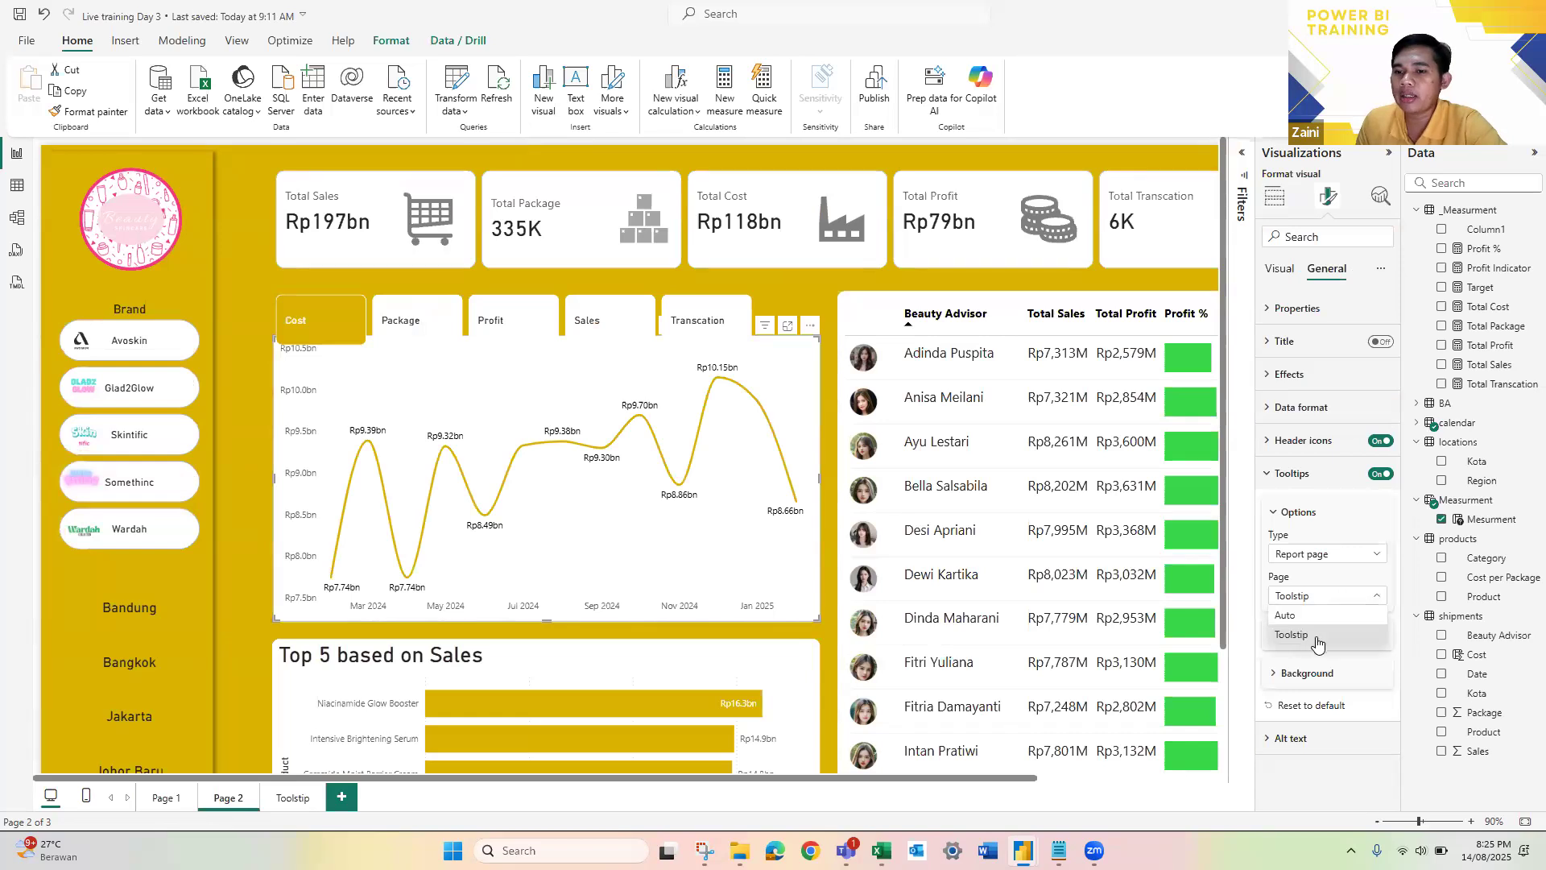
left_click(1317, 594)
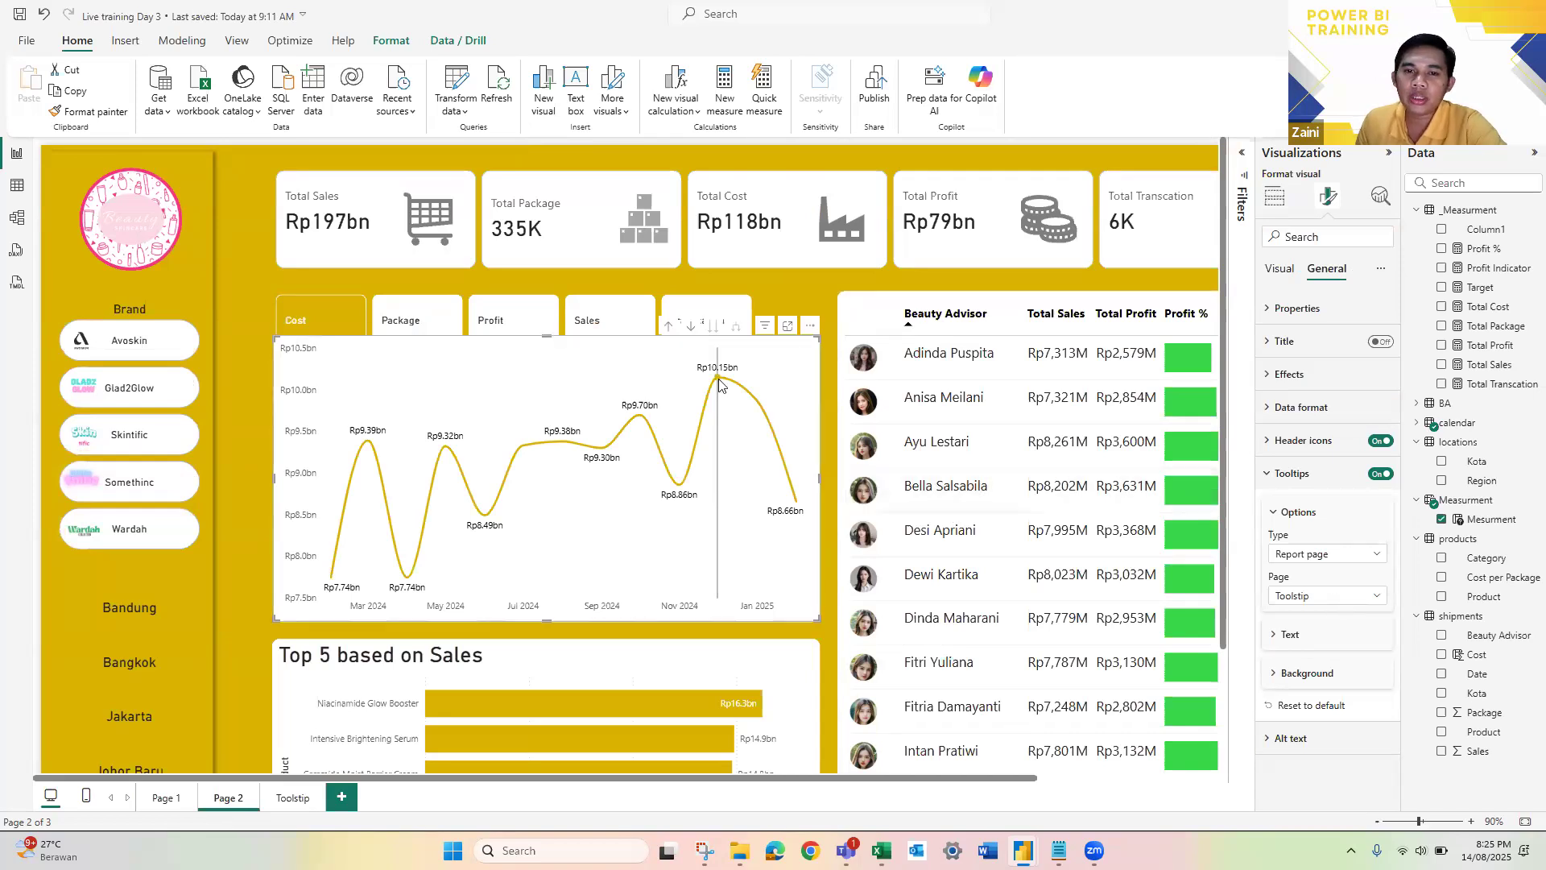
mouse_move(702, 424)
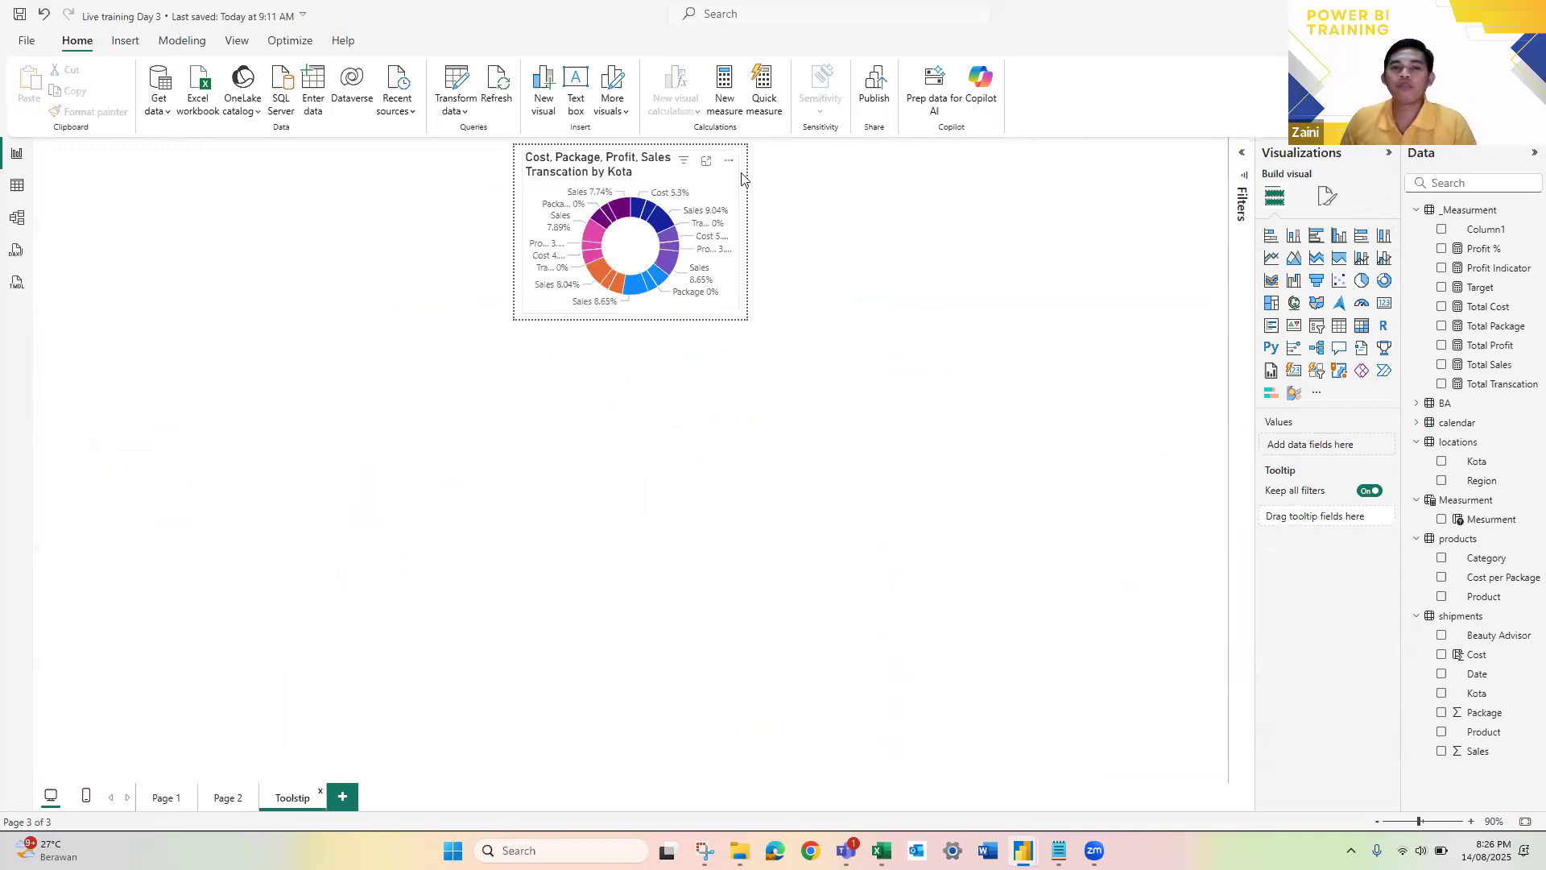
Step: Set the Toolstip donut chart's background to a light gold colour and preview the tooltip on Page 2's line chart
left_click(1325, 203)
left_click(1326, 268)
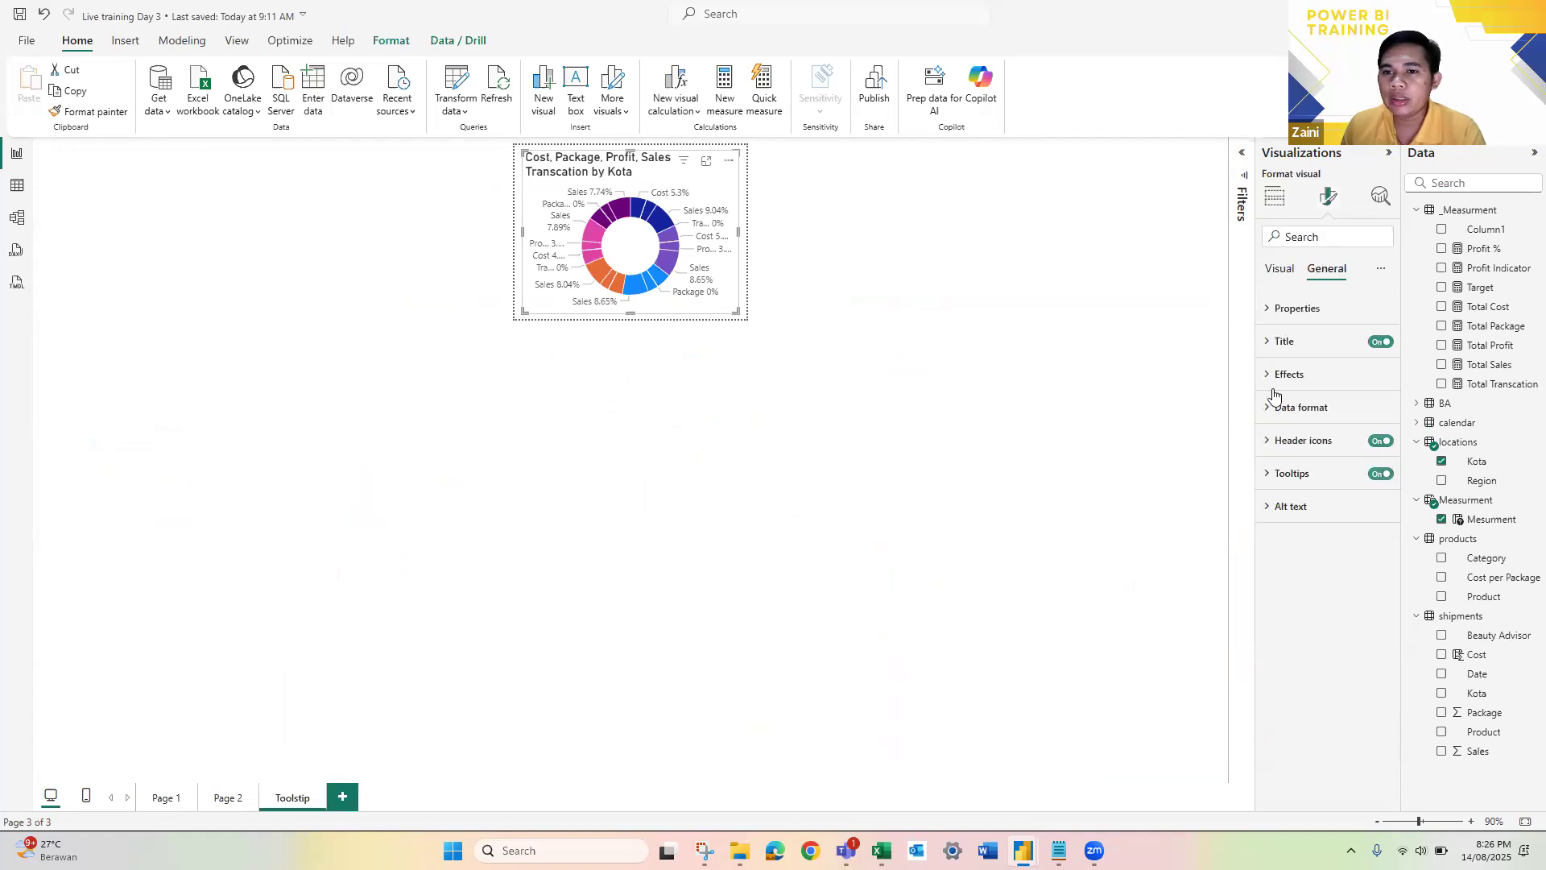
left_click(1269, 383)
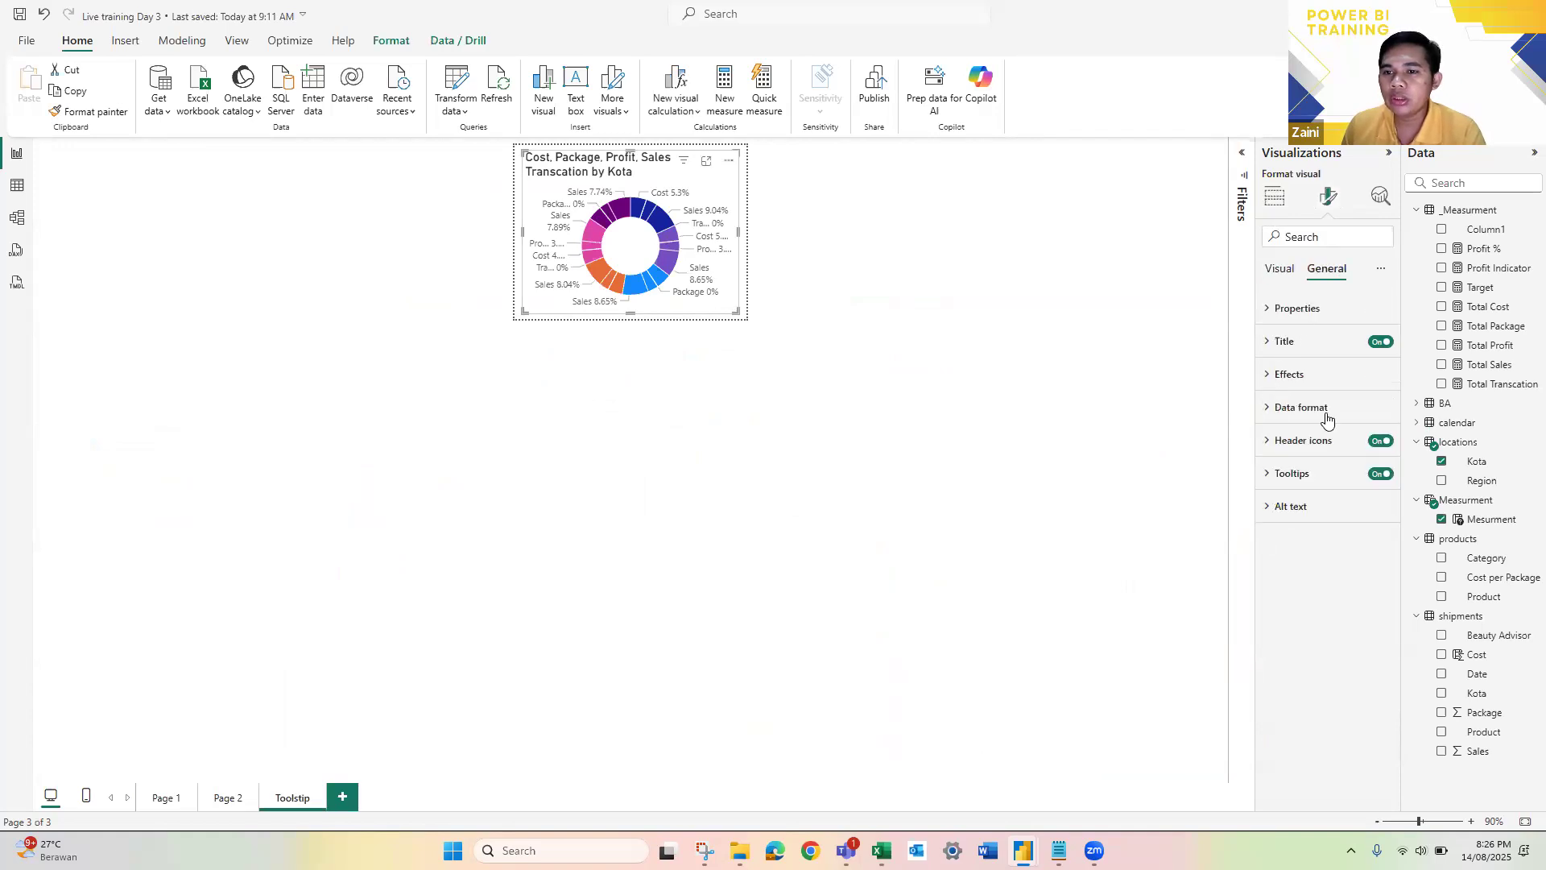
left_click(1293, 454)
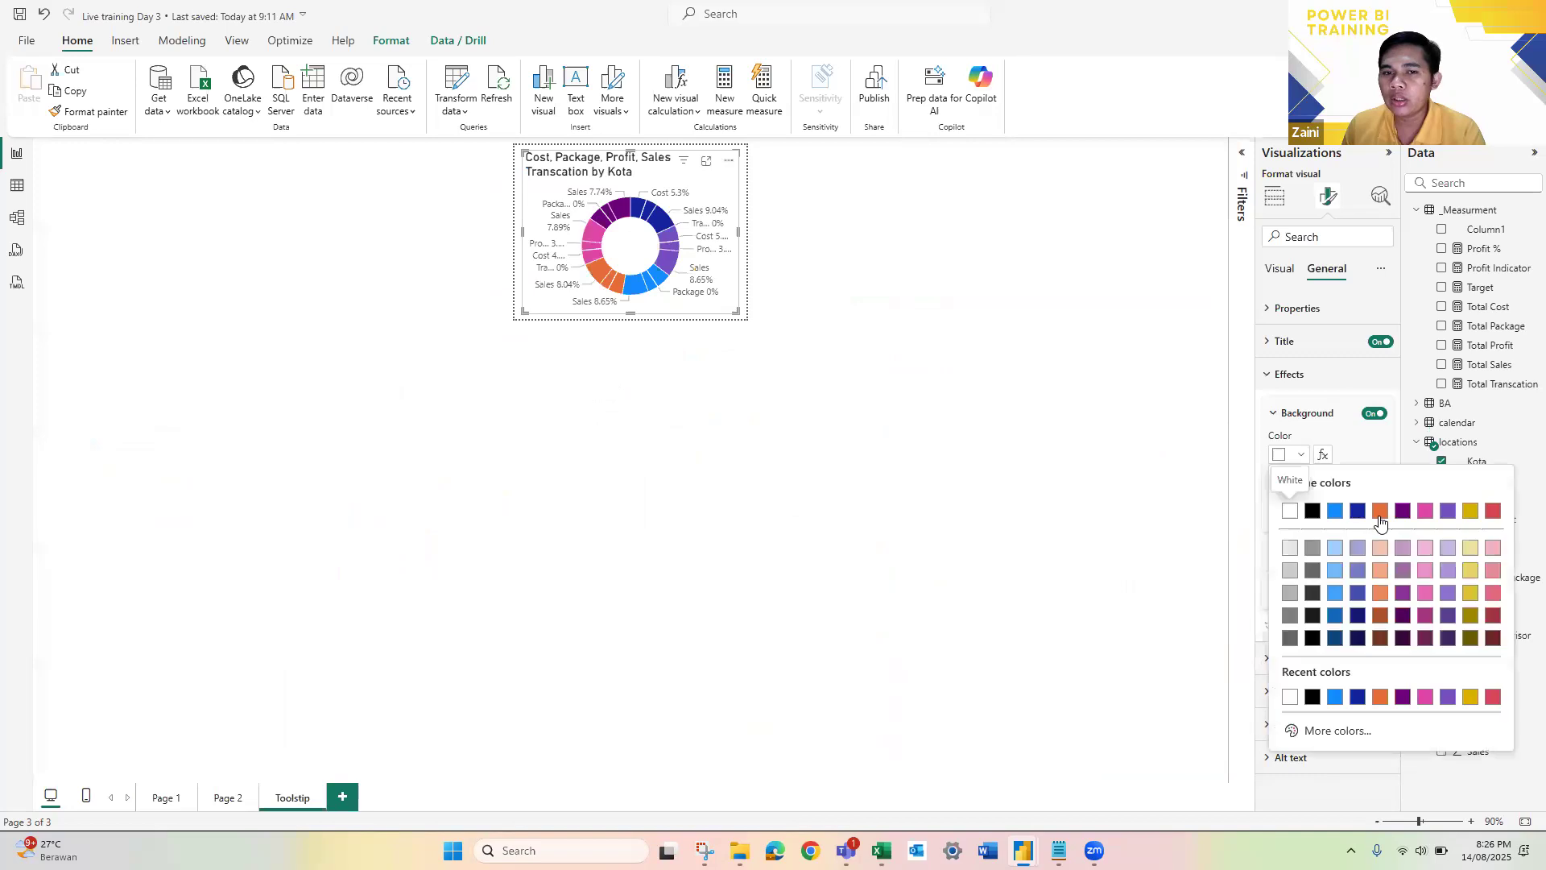
left_click(1380, 511)
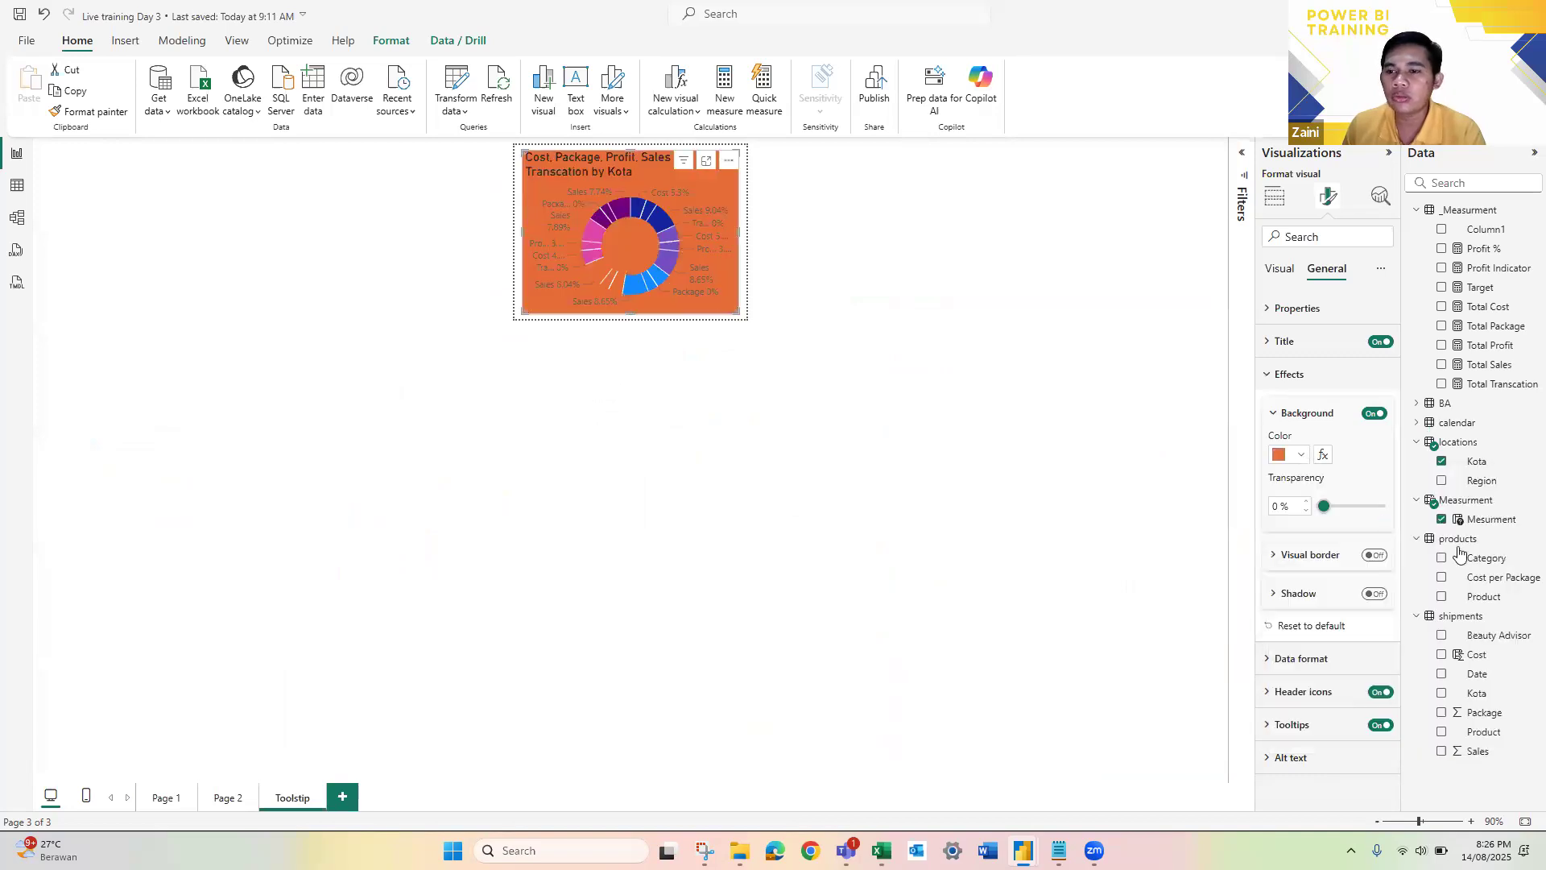
left_click(1301, 454)
left_click(1473, 581)
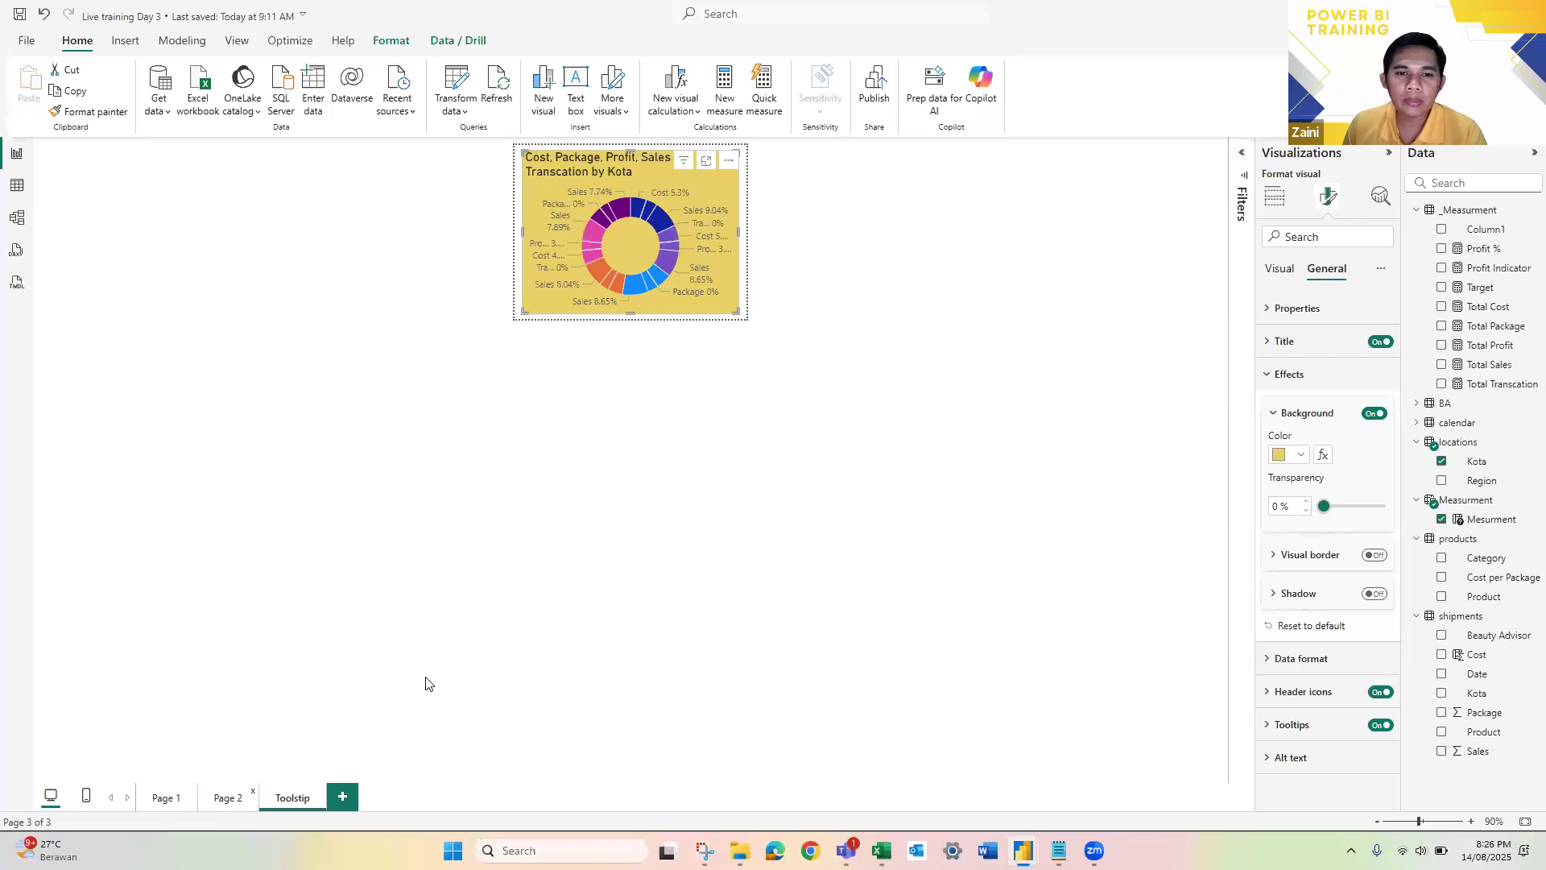
left_click(250, 795)
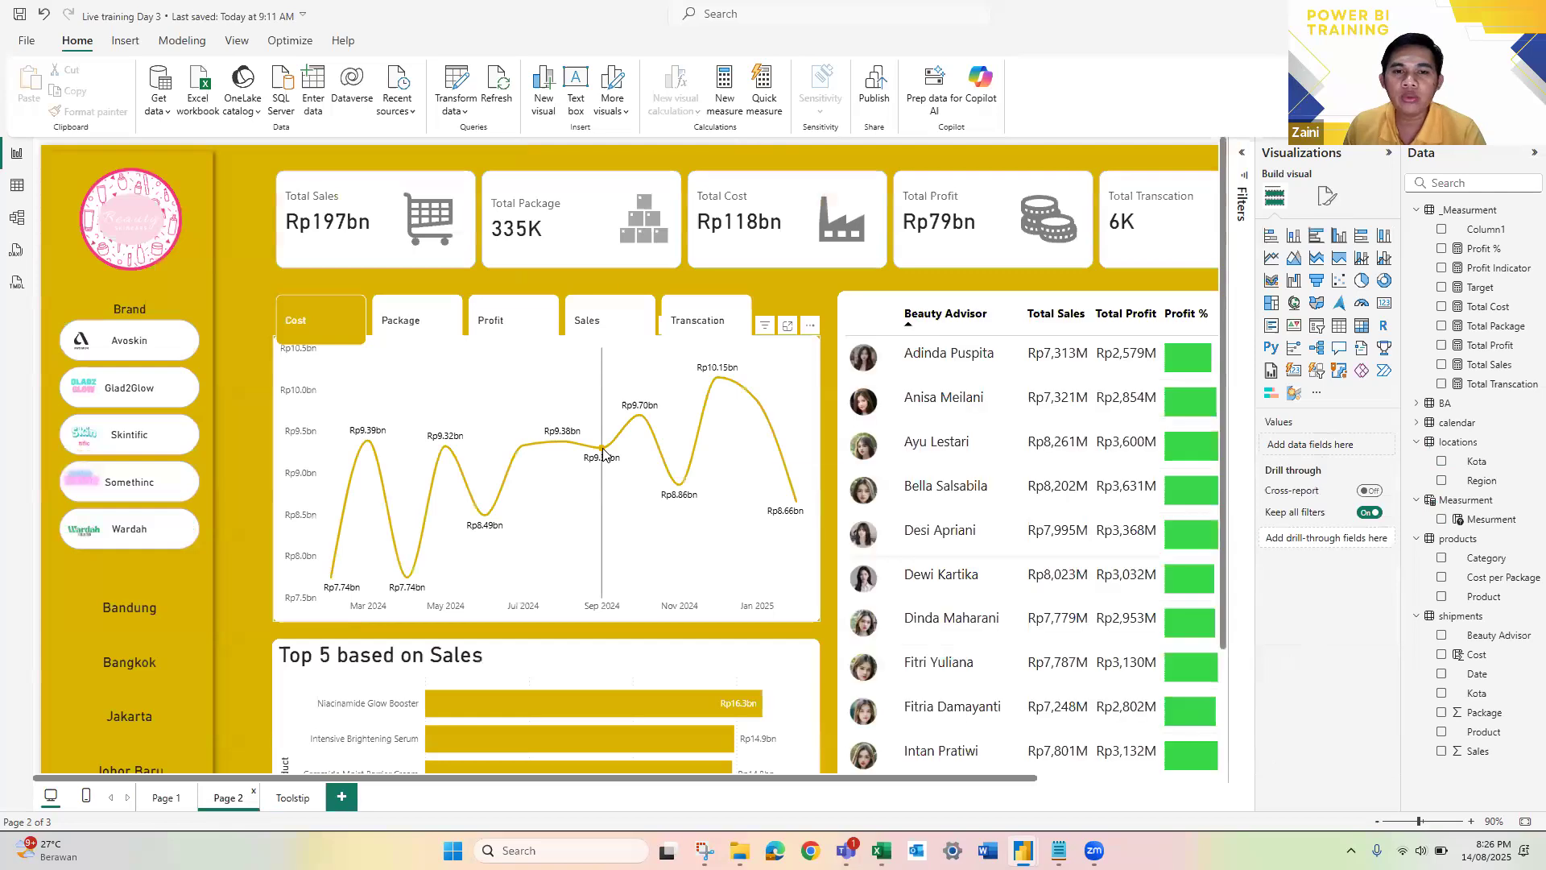
mouse_move(604, 455)
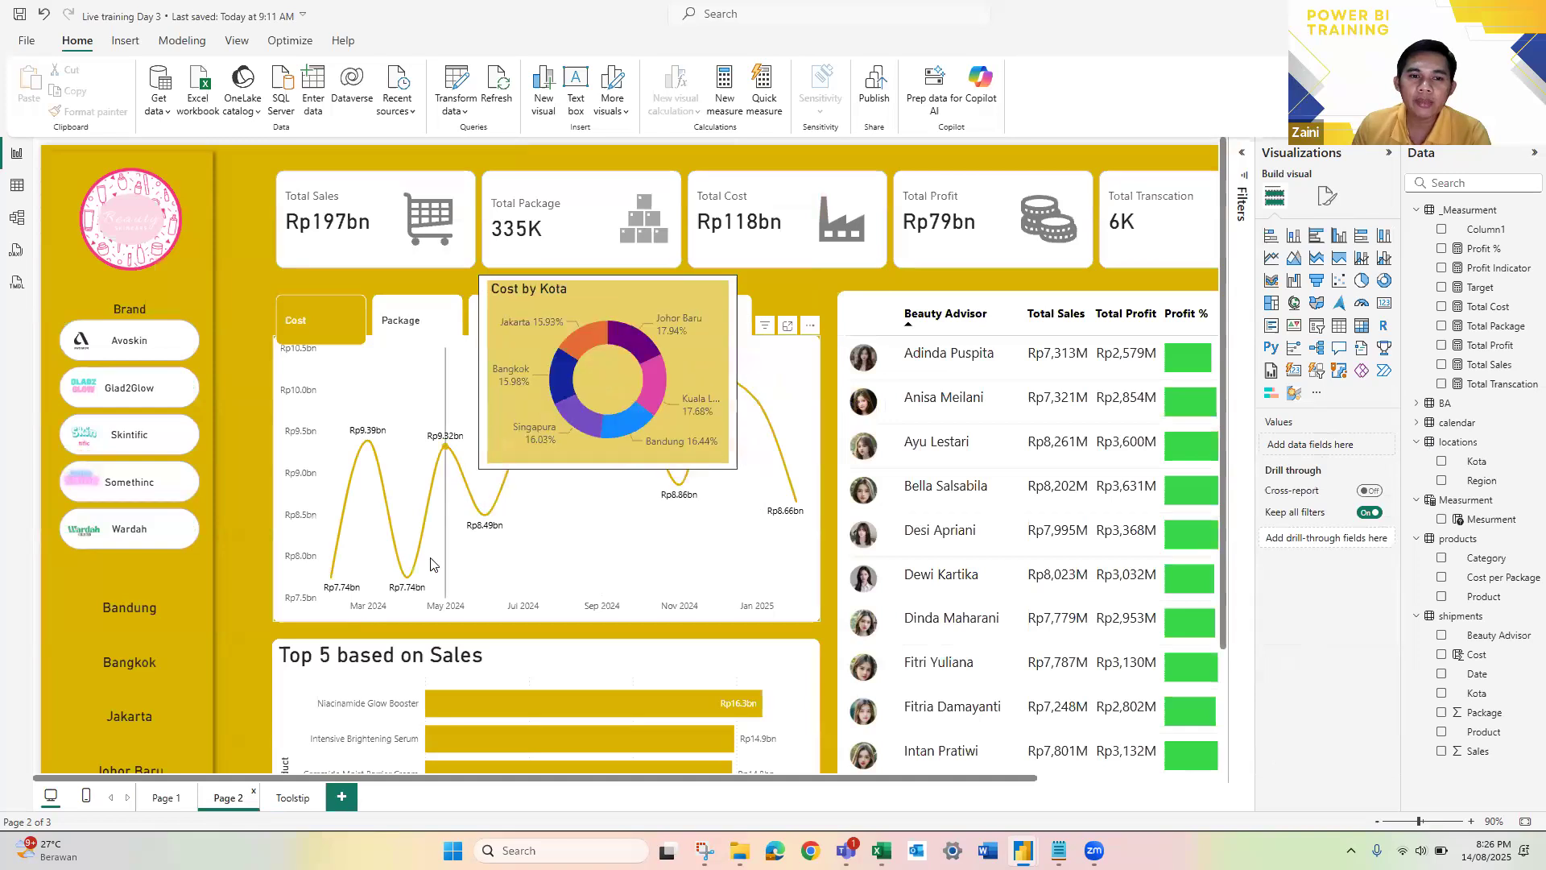
Step: Convert the donut chart on the Toolstip page to a clustered column chart
left_click(290, 797)
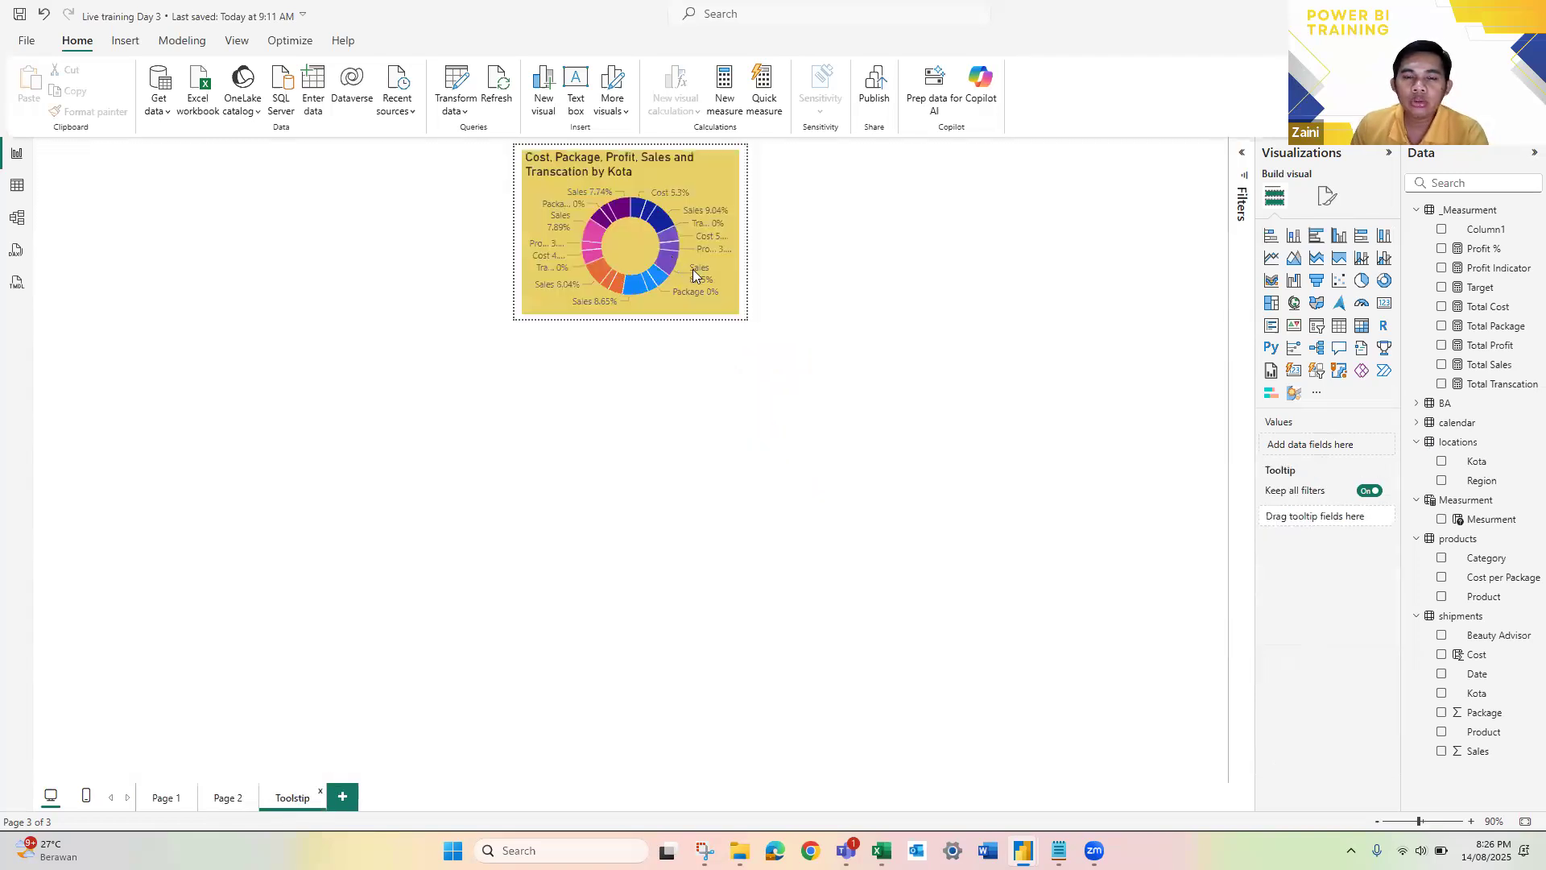
left_click(680, 253)
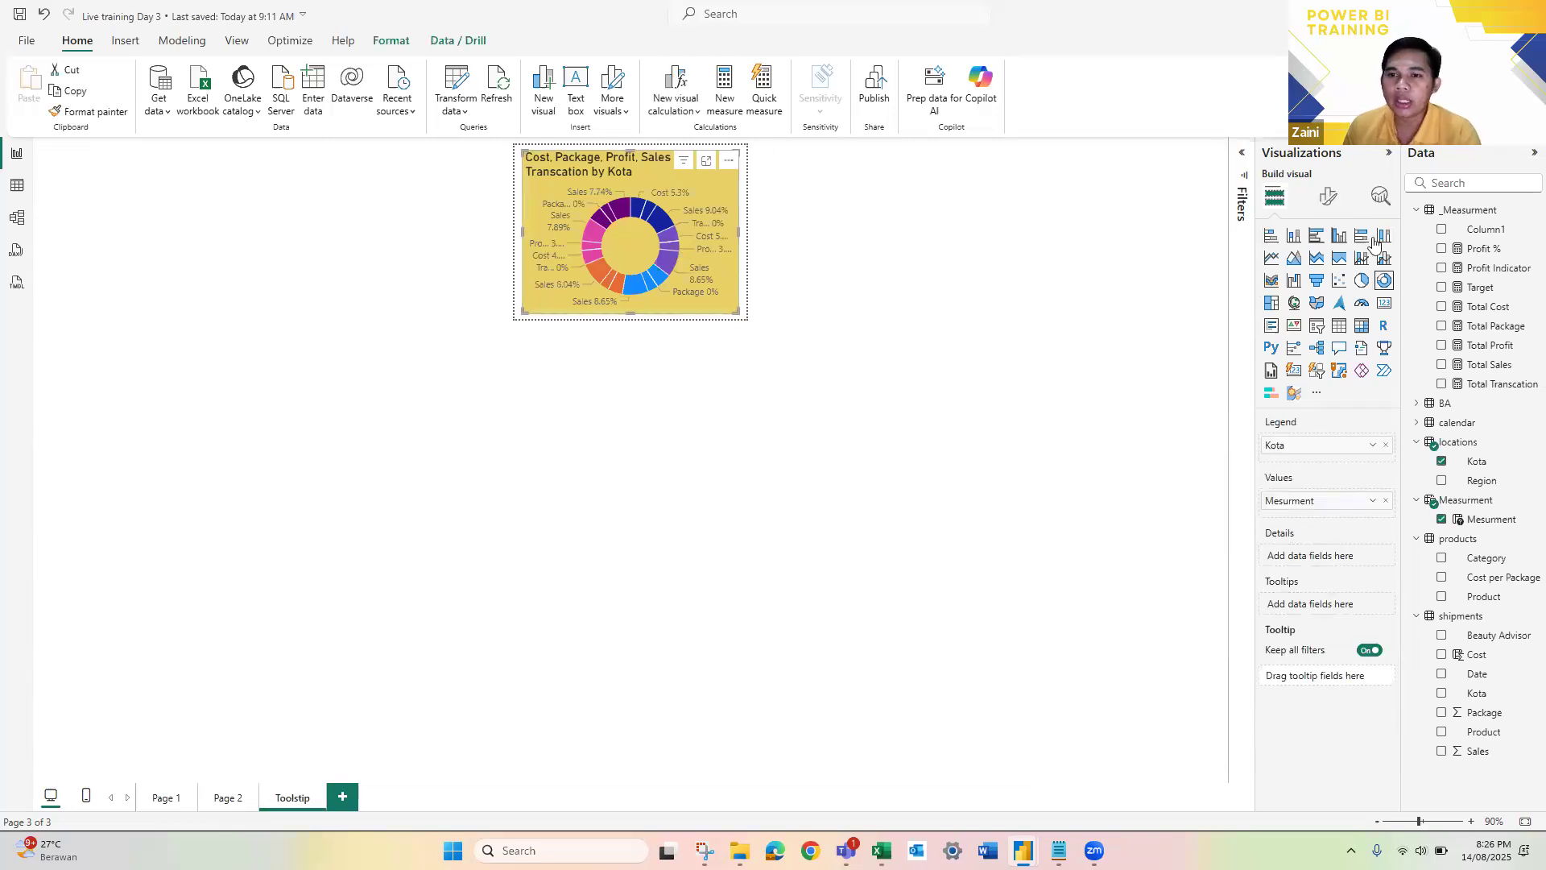
left_click(1295, 236)
left_click(1316, 235)
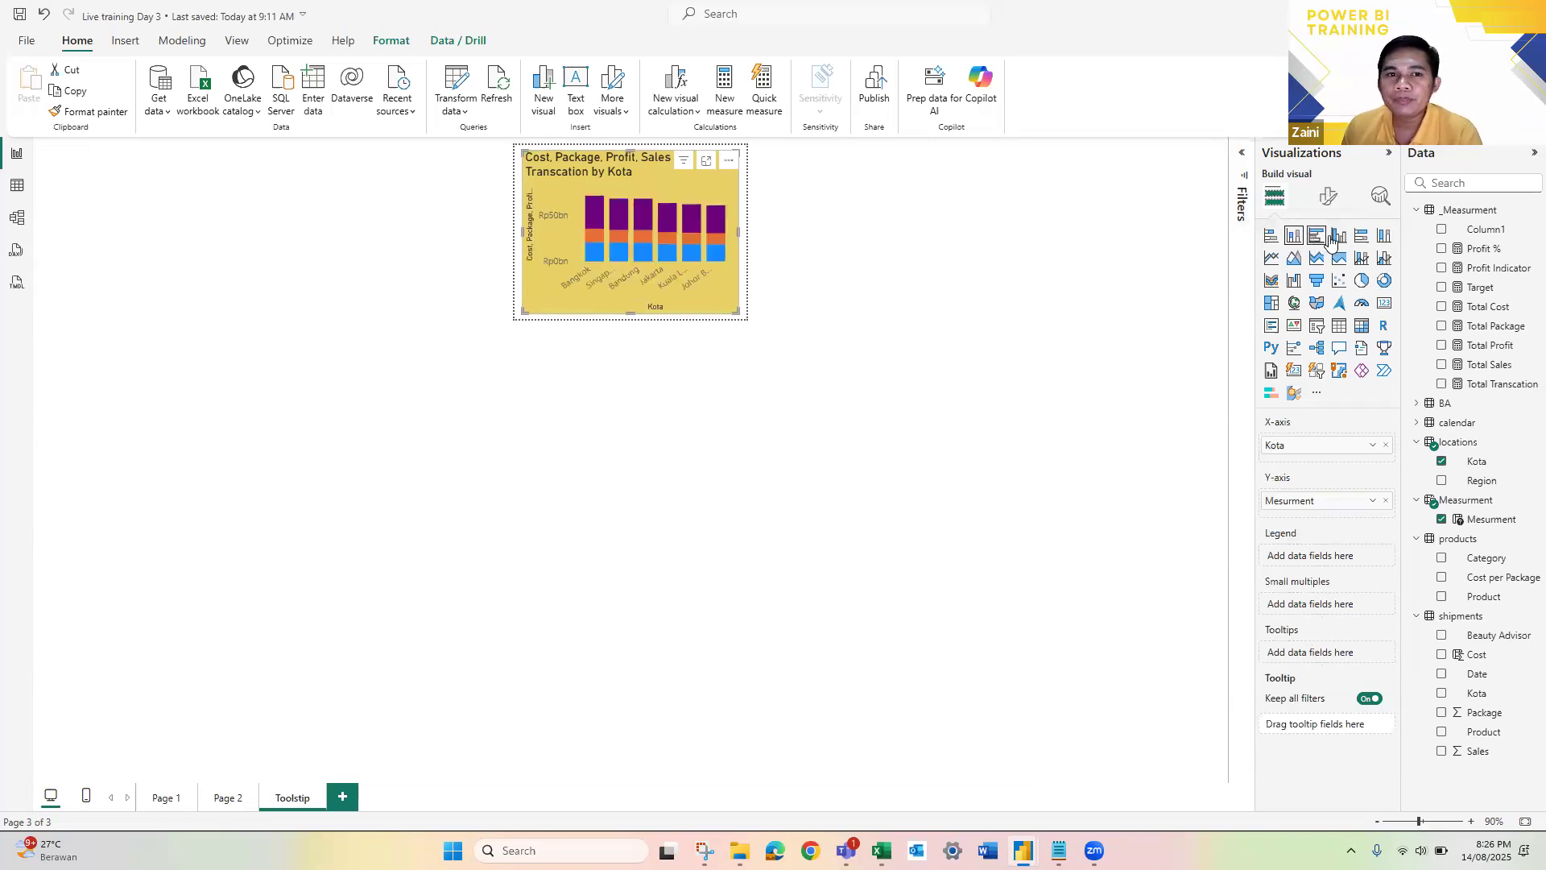
left_click(1337, 236)
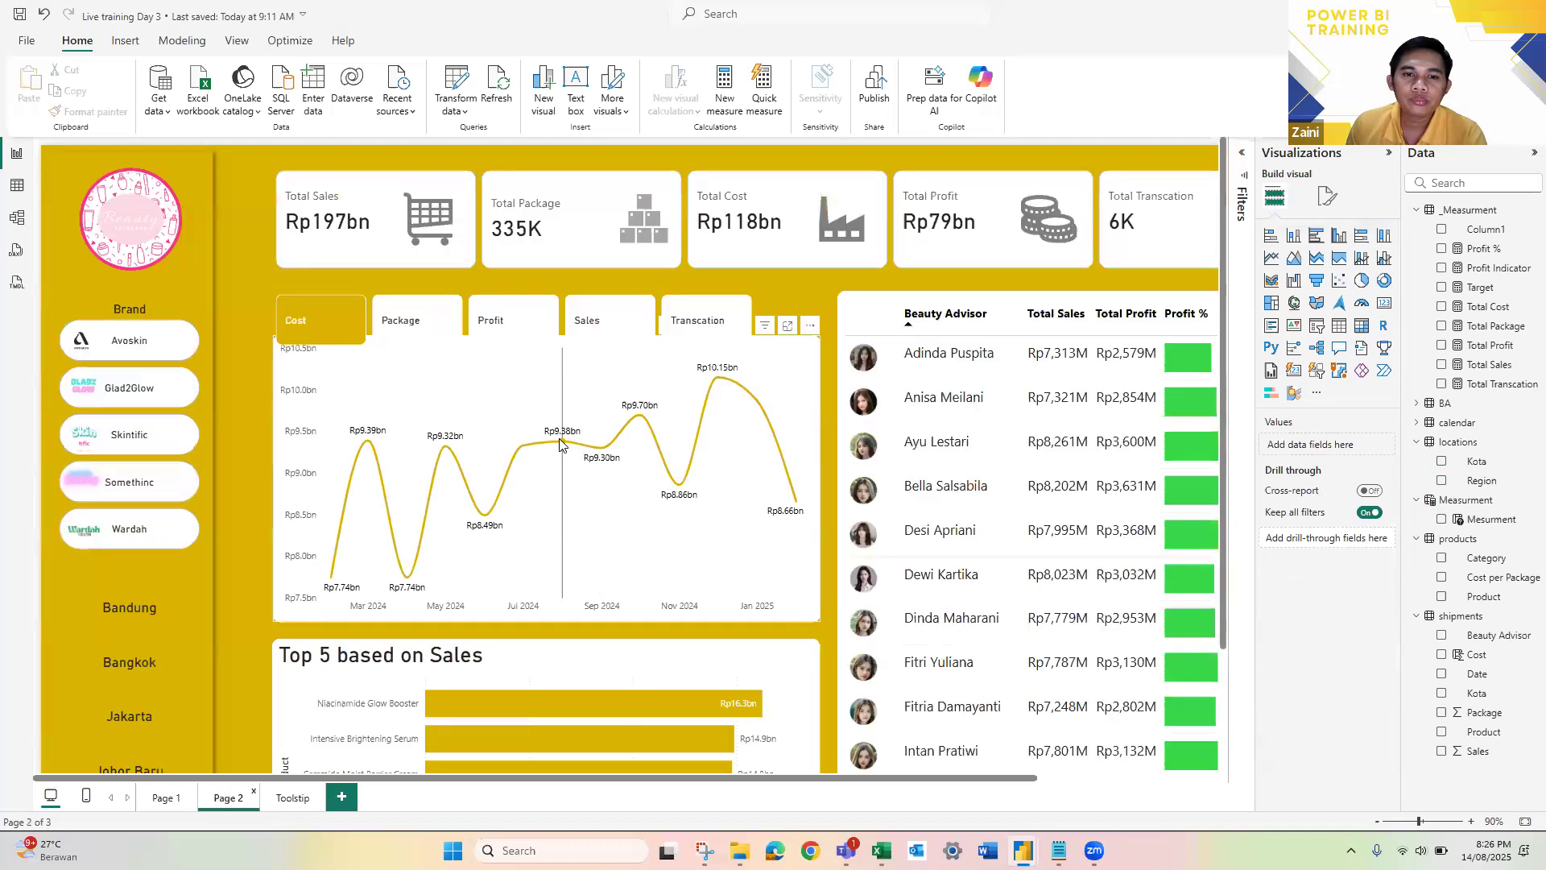
Step: Preview the column chart tooltip on Page 2's line chart and compare it with the Toolstip page
mouse_move(561, 445)
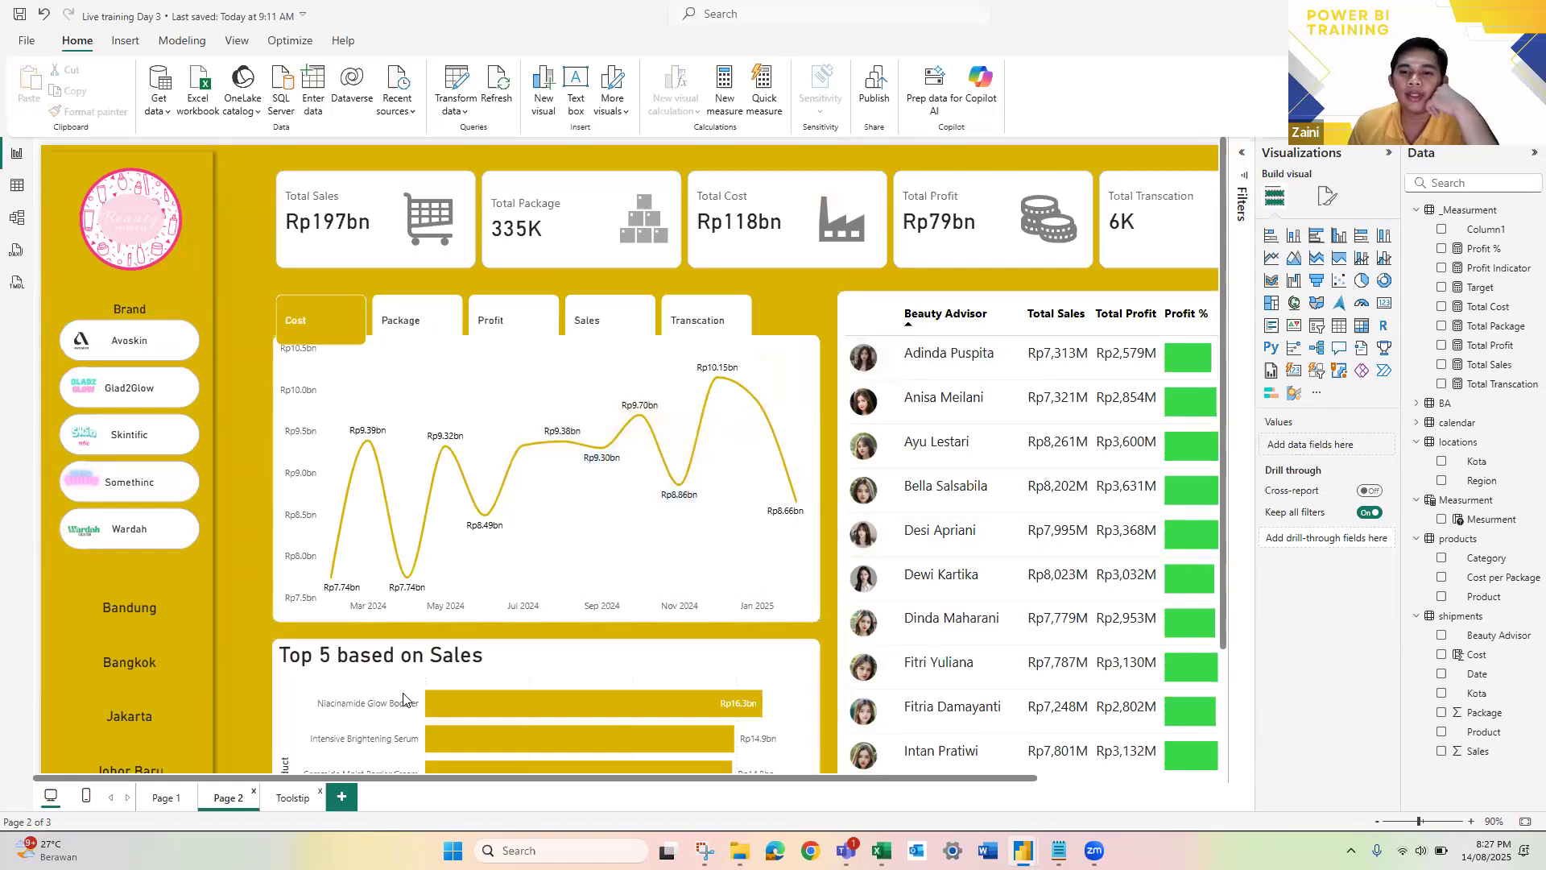
left_click(292, 797)
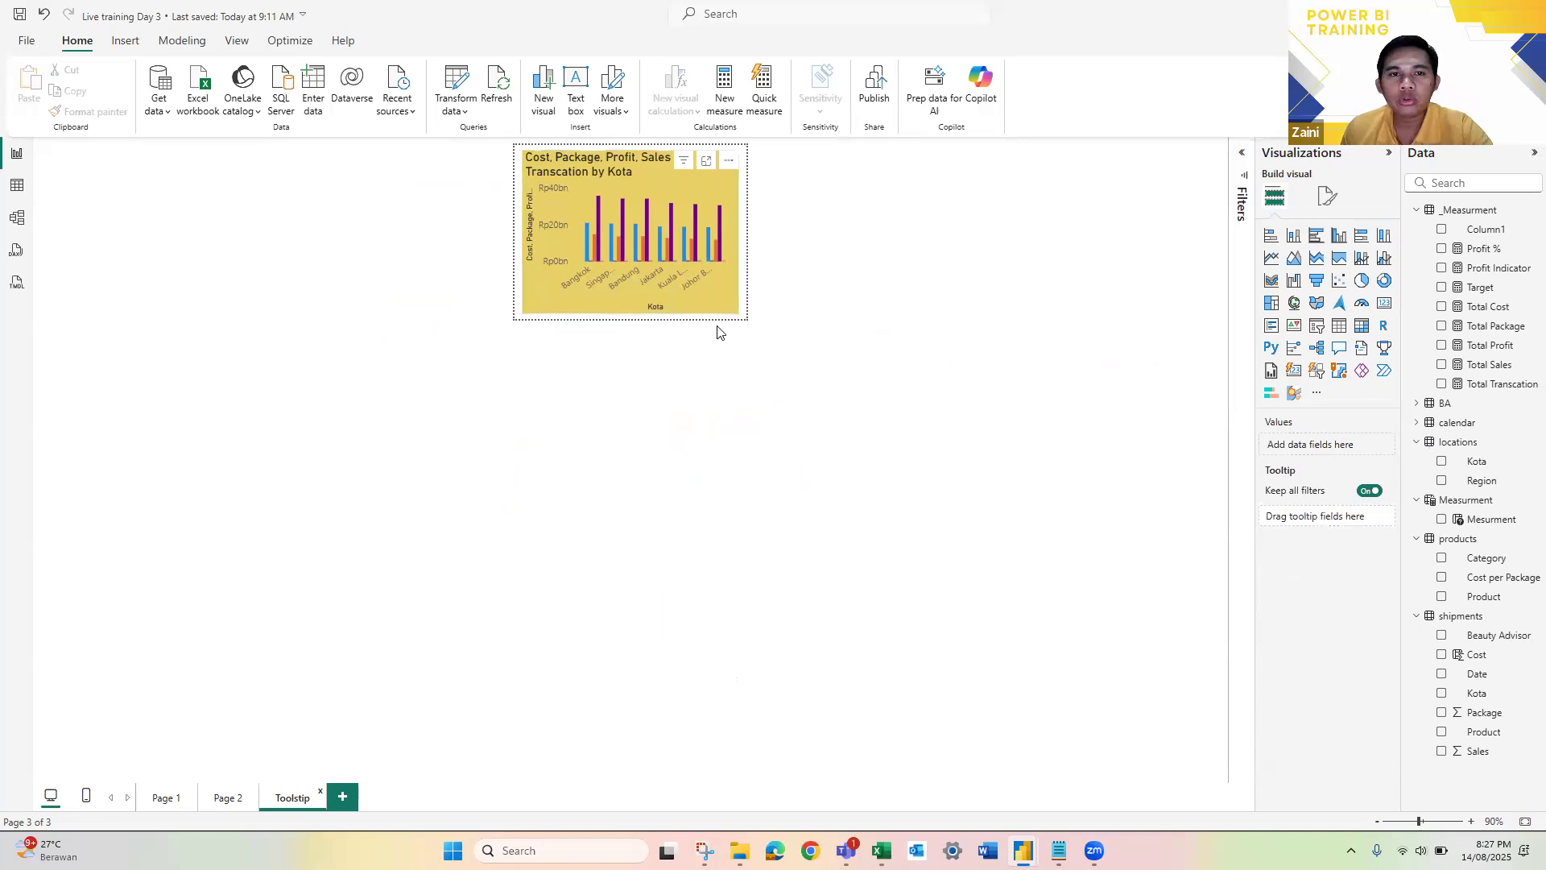
left_click(226, 802)
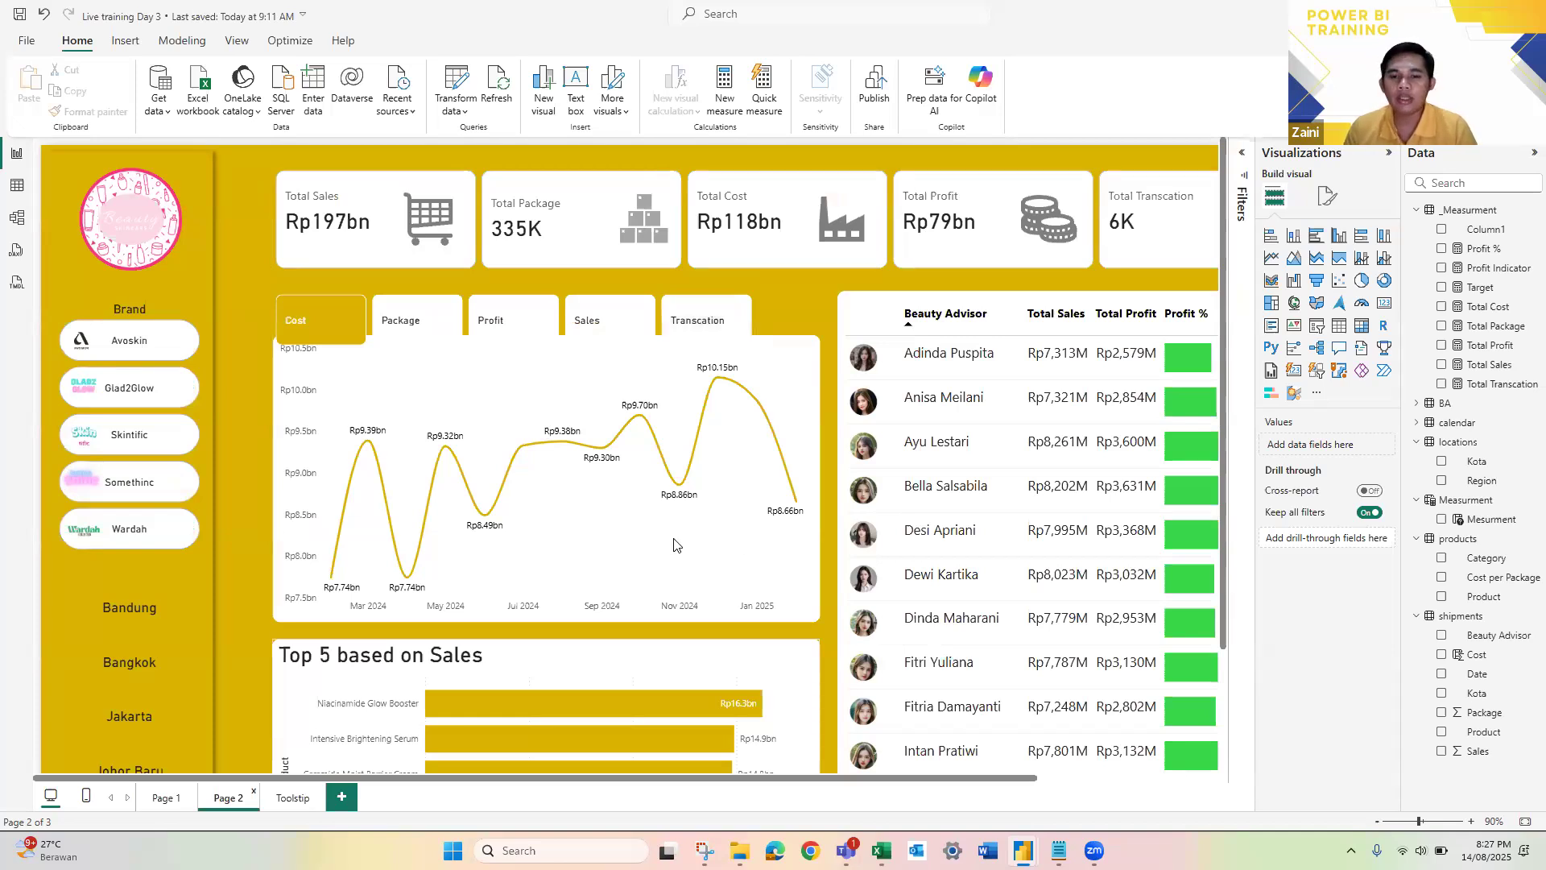
mouse_move(674, 546)
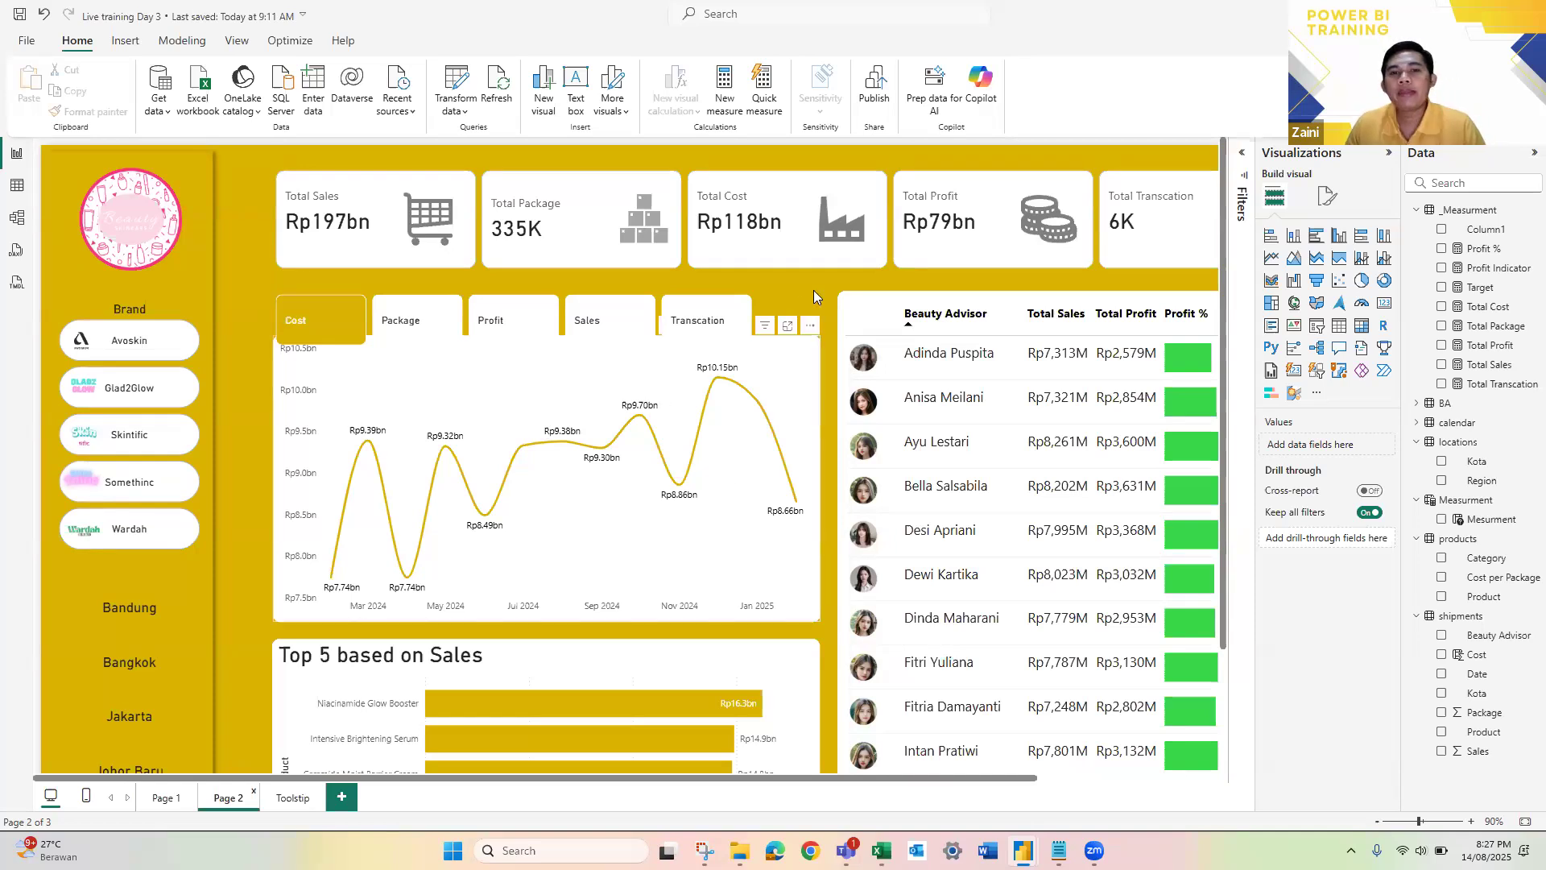
scroll(813, 290, "down", 1)
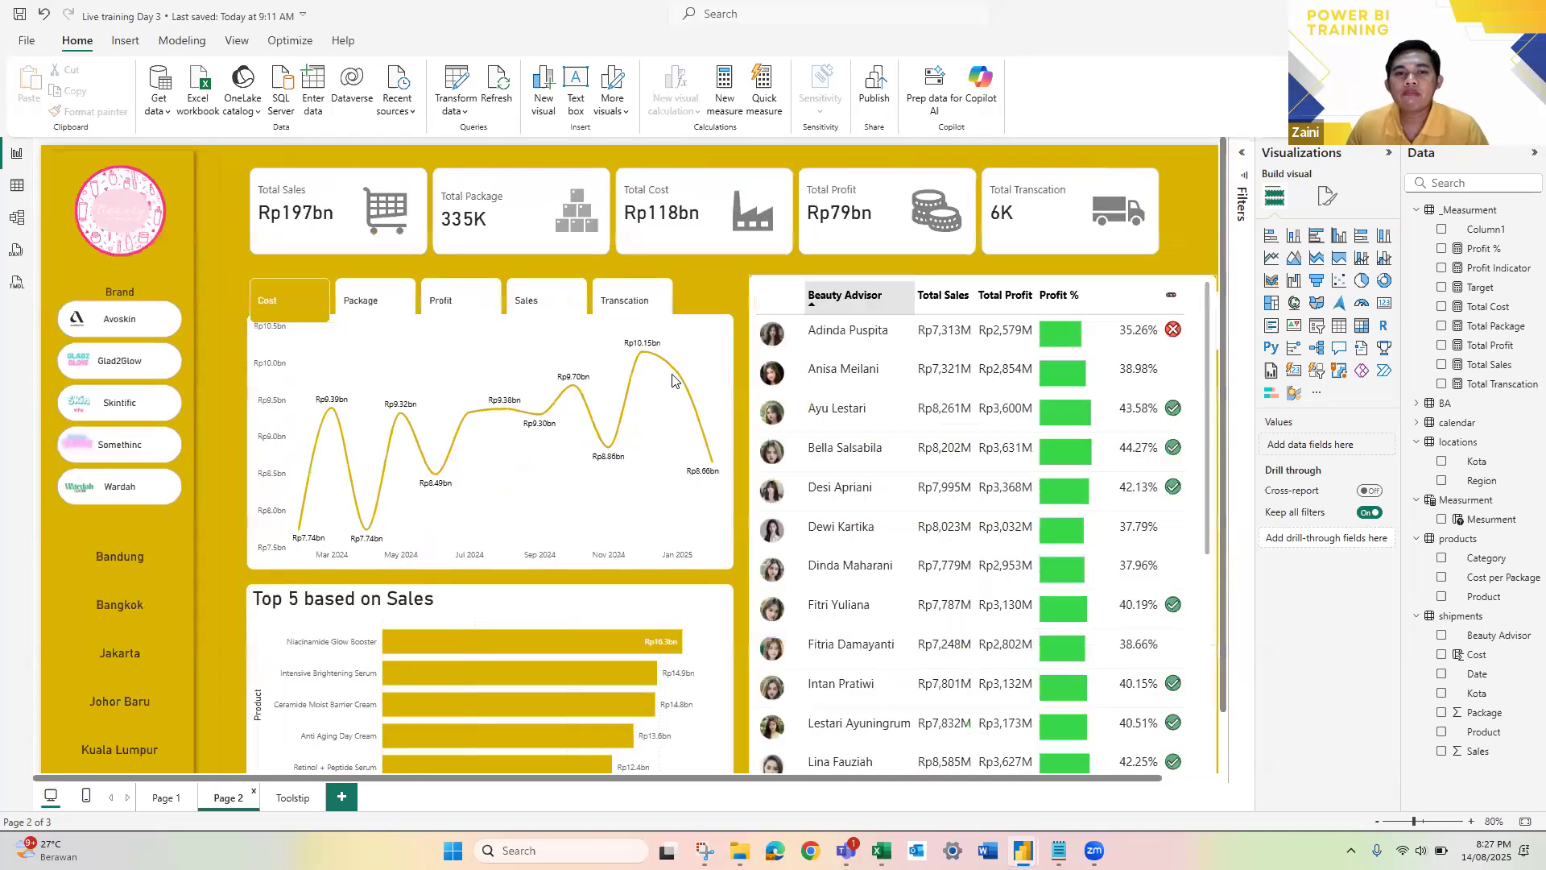
scroll(659, 377, "down", 1)
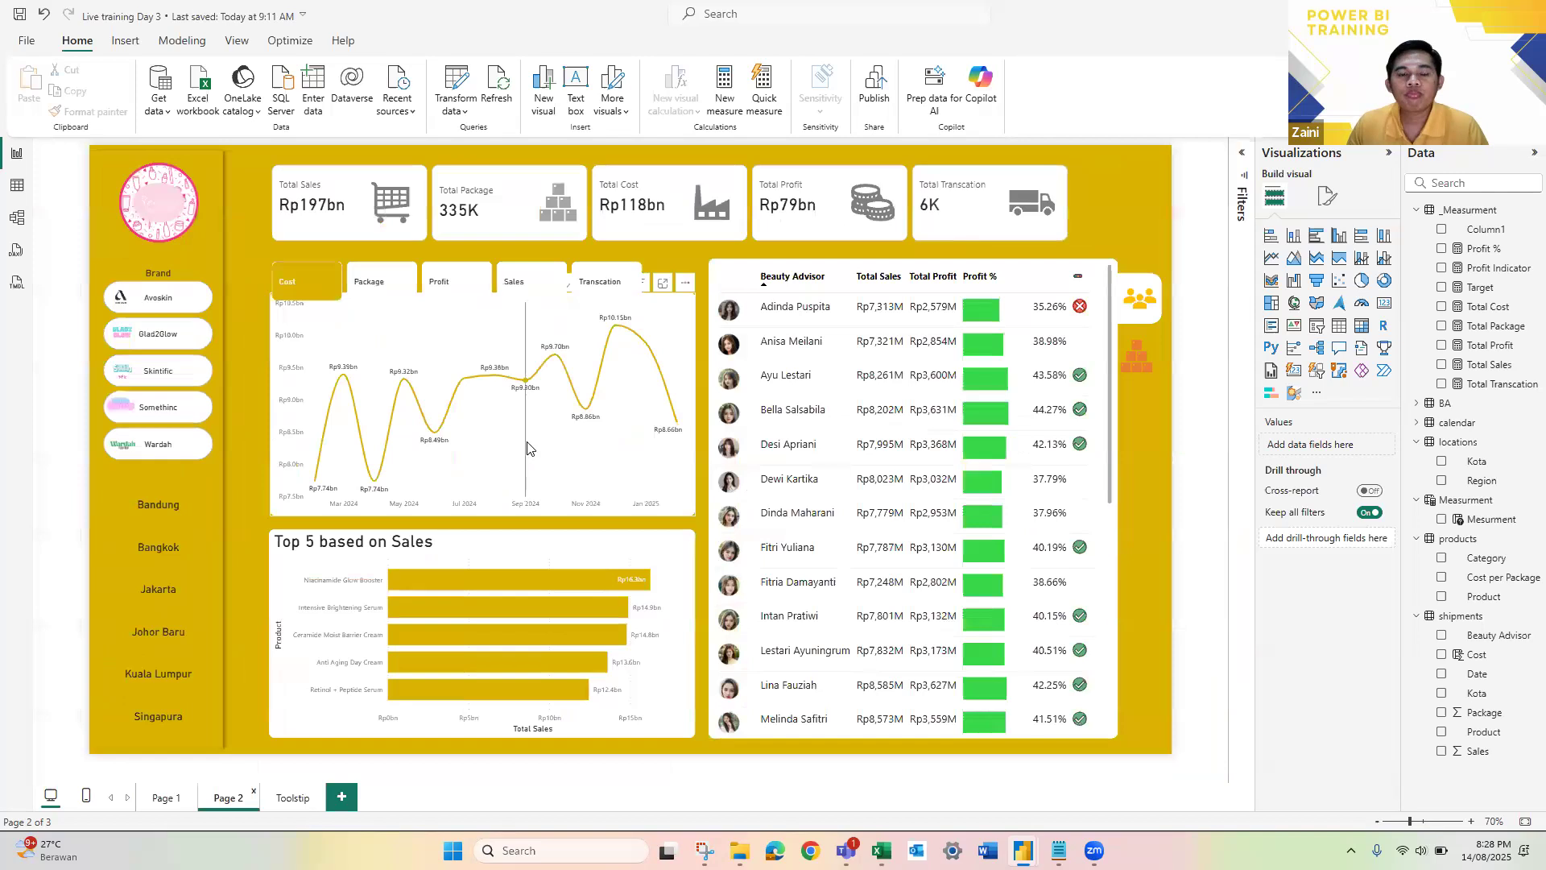
Step: Add a new report page with a Card (new) visual showing Total Sales and Total Profit
left_click(341, 796)
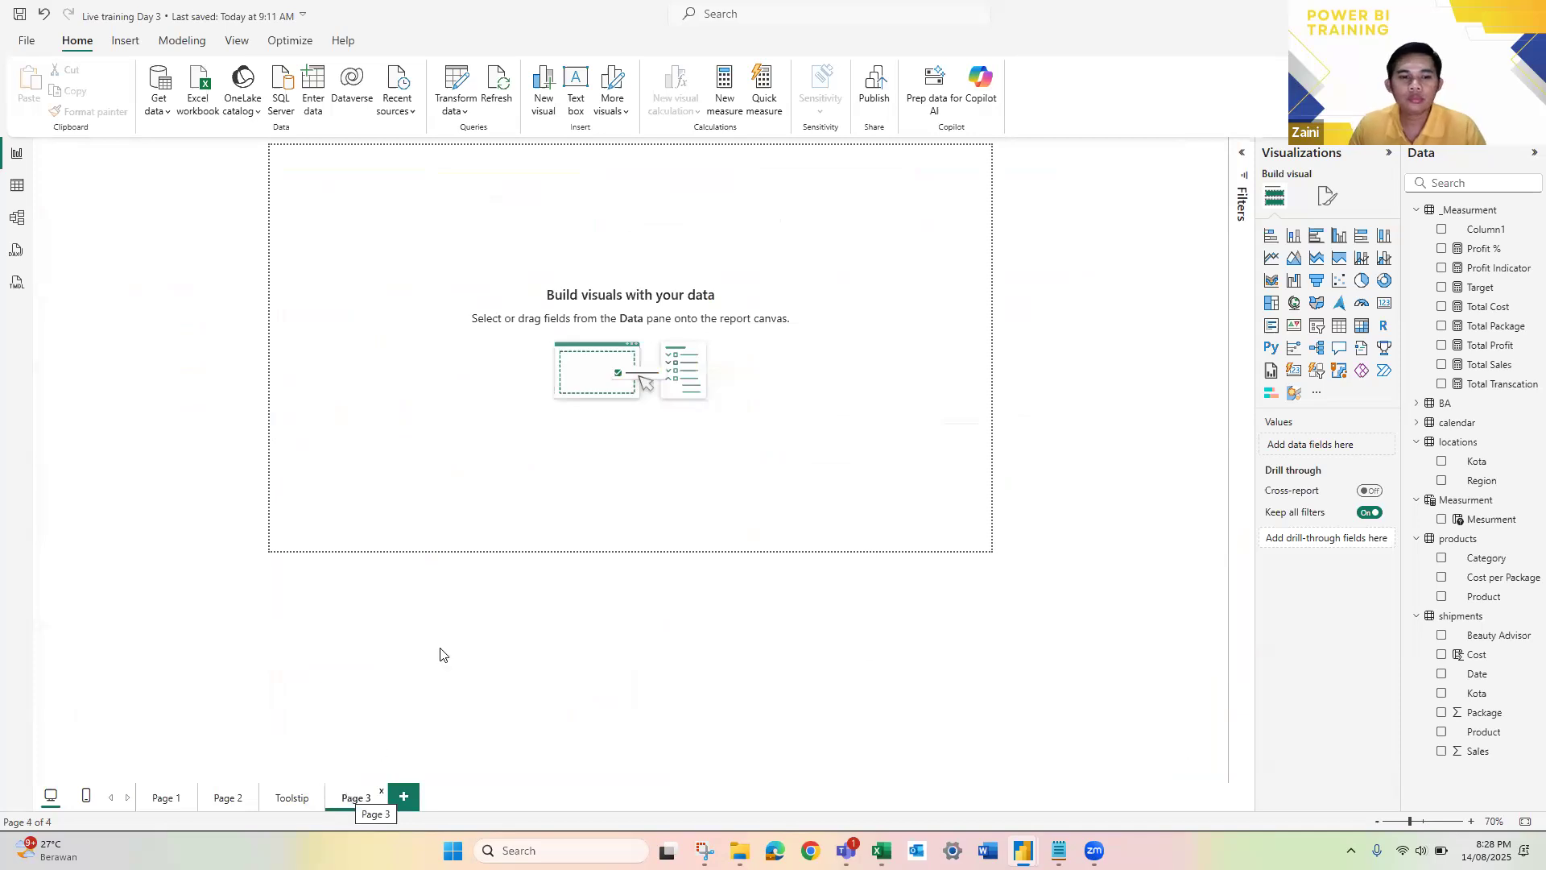
scroll(759, 327, "up", 3)
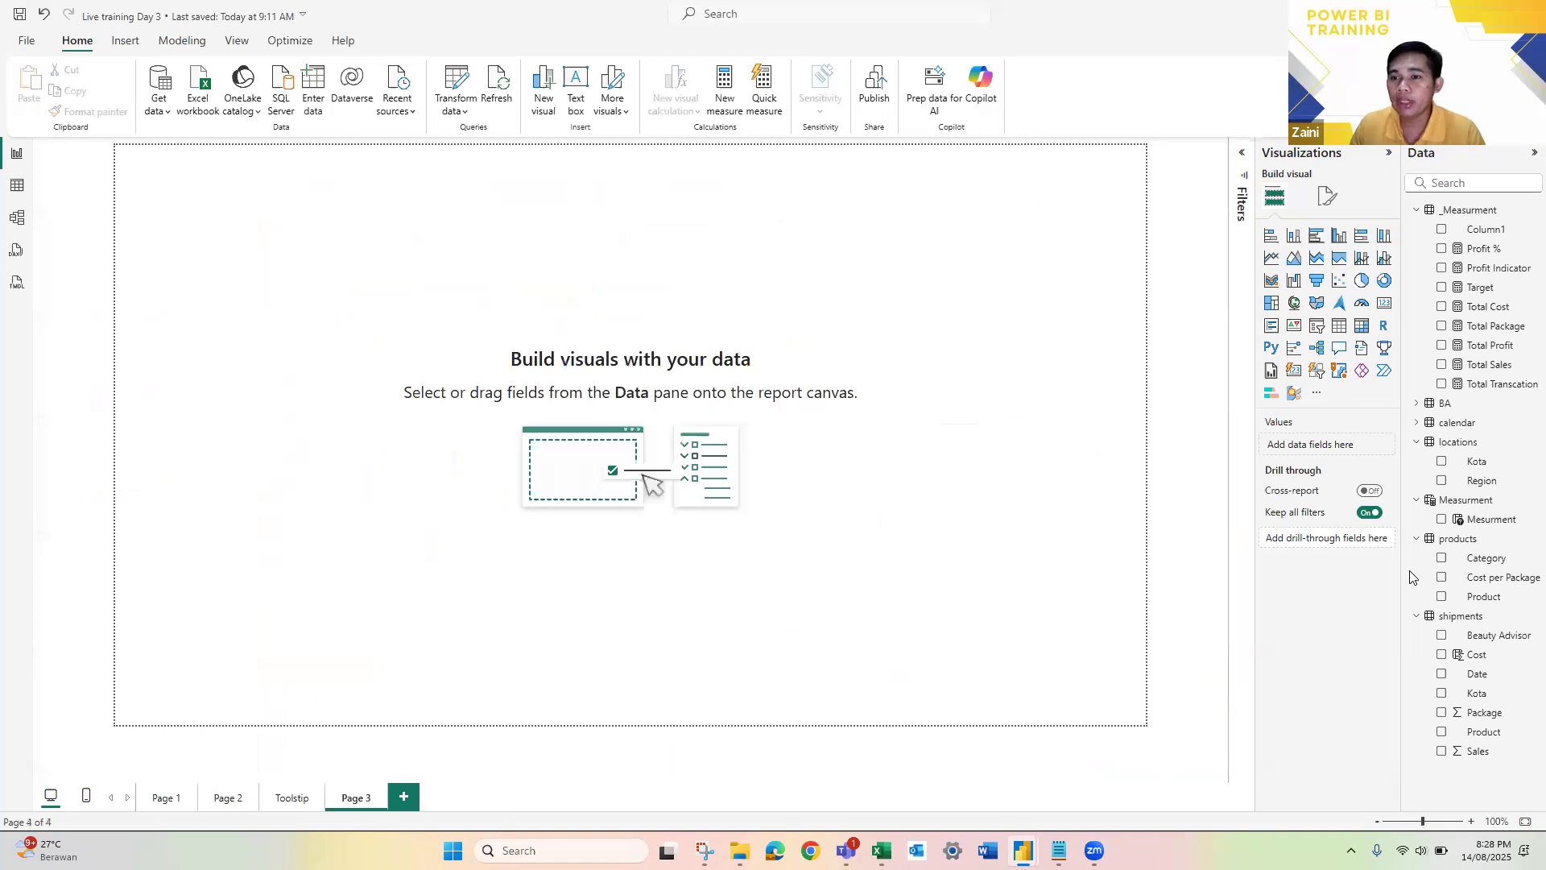
left_click(1293, 372)
left_click_drag(1488, 368, 1336, 451)
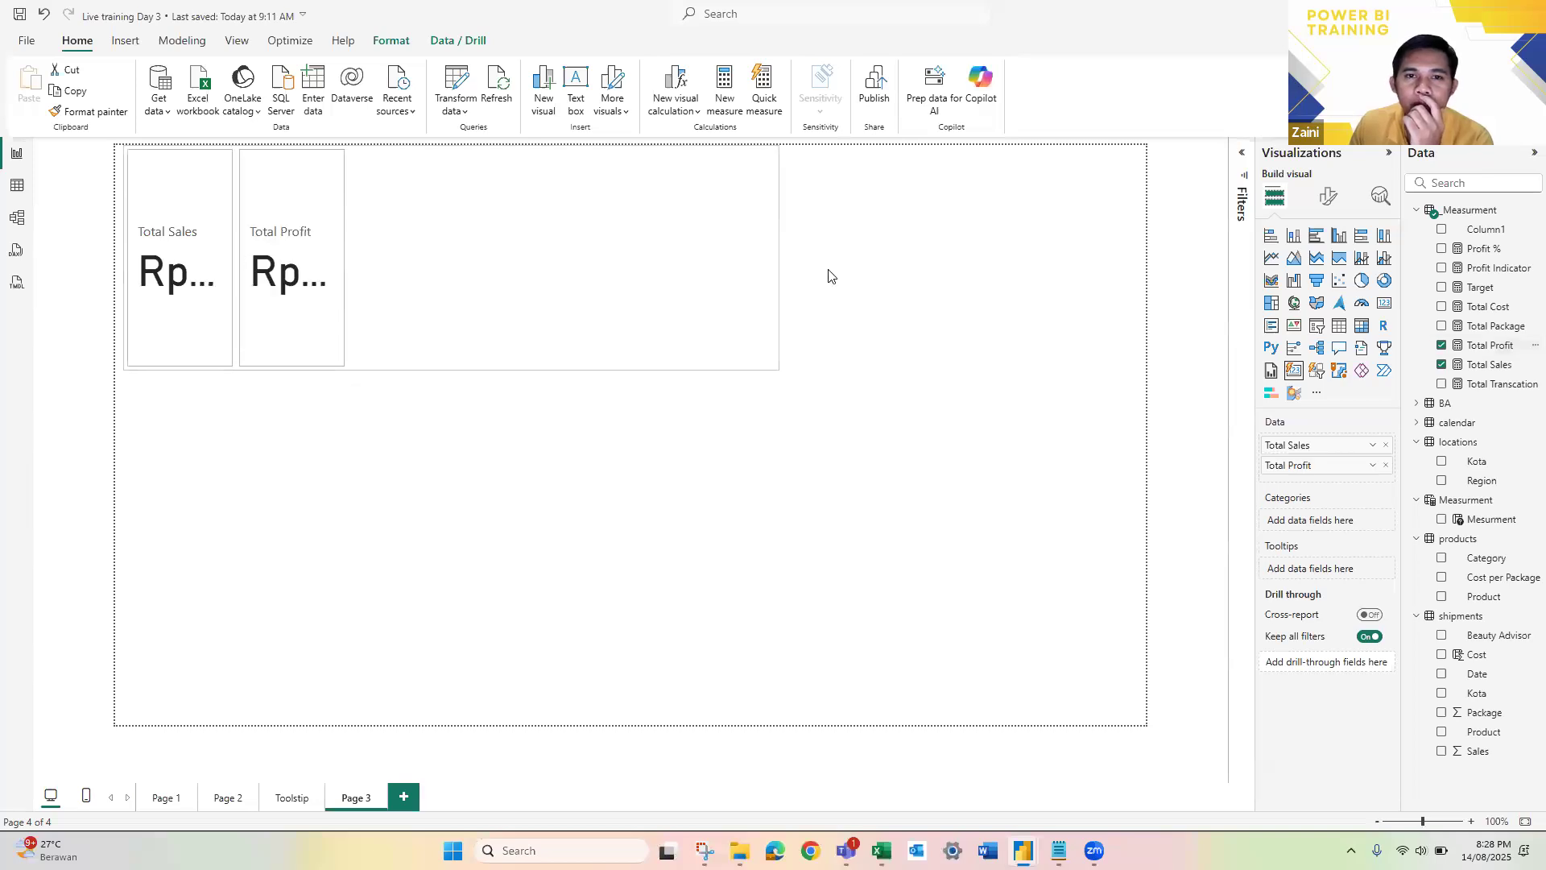
left_click(949, 370)
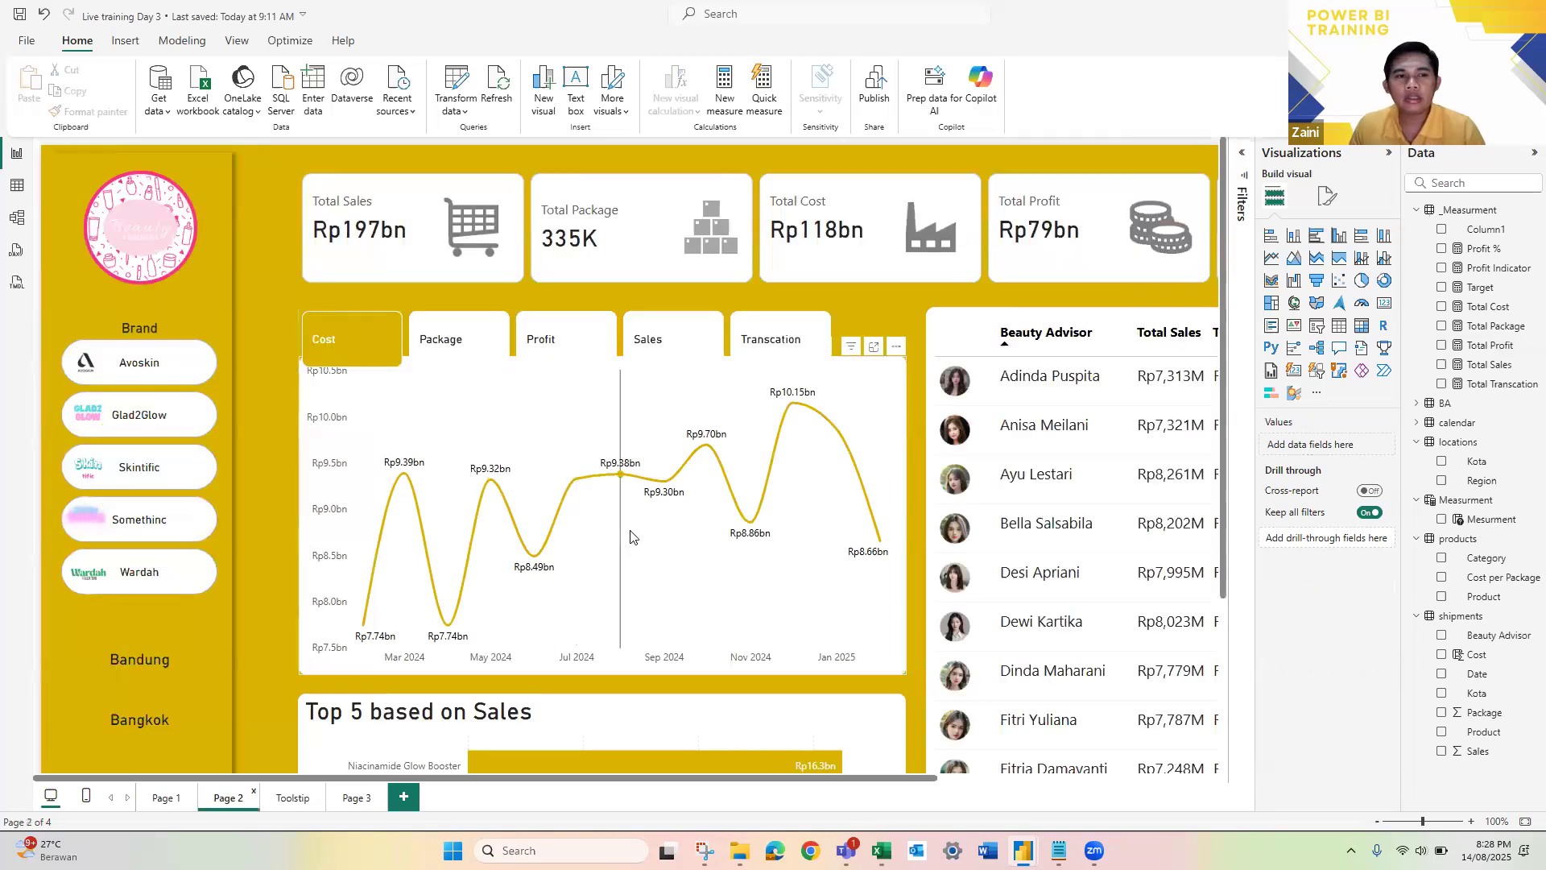
Step: Preview the column chart tooltip at one of the later peaks of Page 2's Cost line chart
scroll(201, 327, "down", 2)
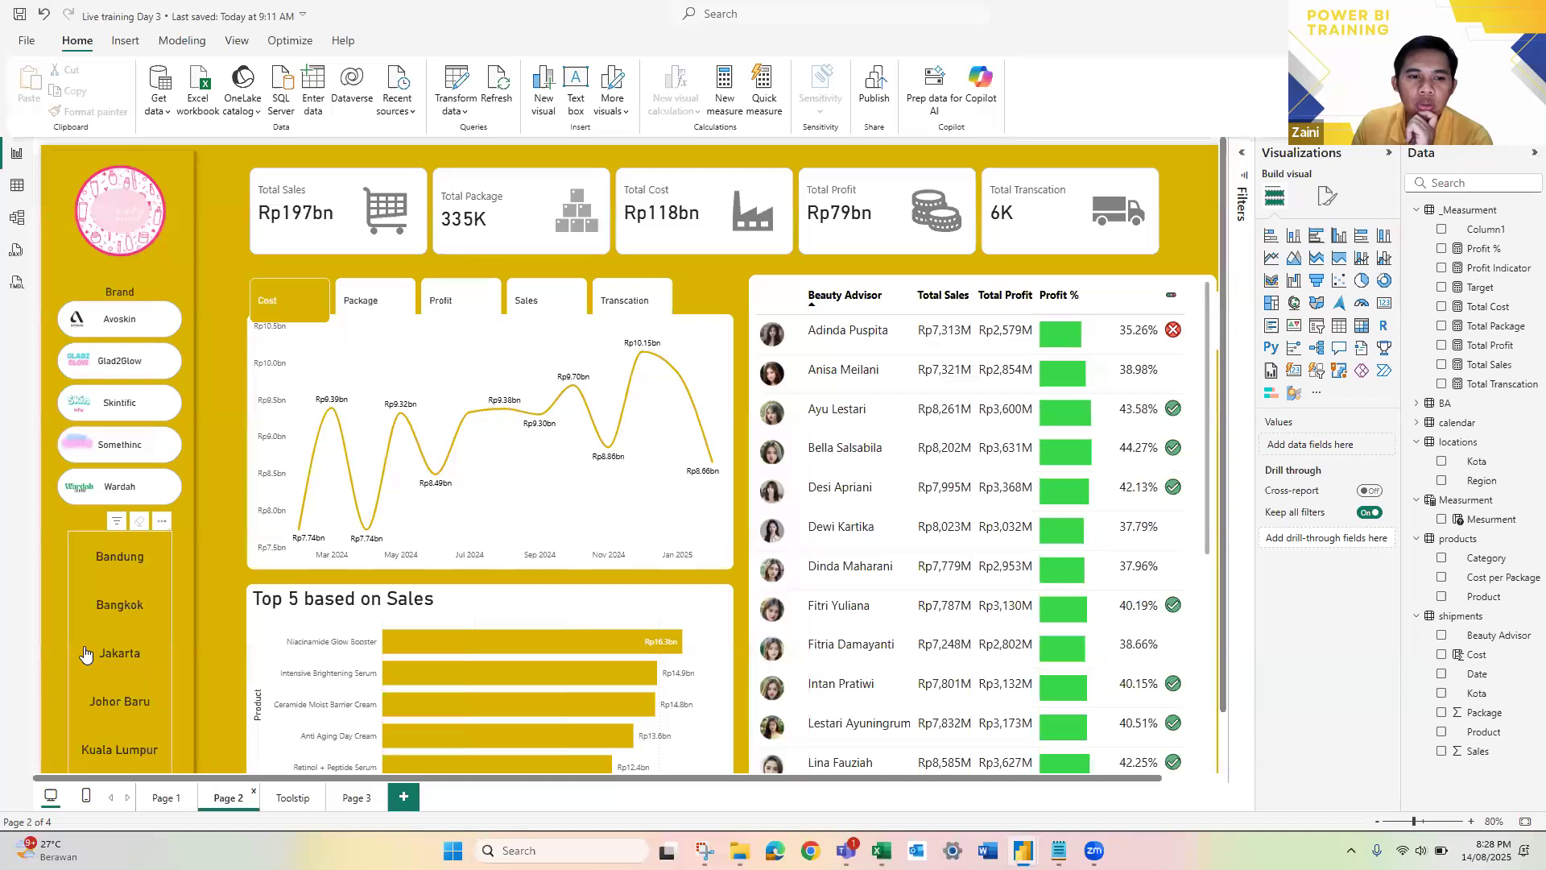
scroll(457, 369, "down", 2)
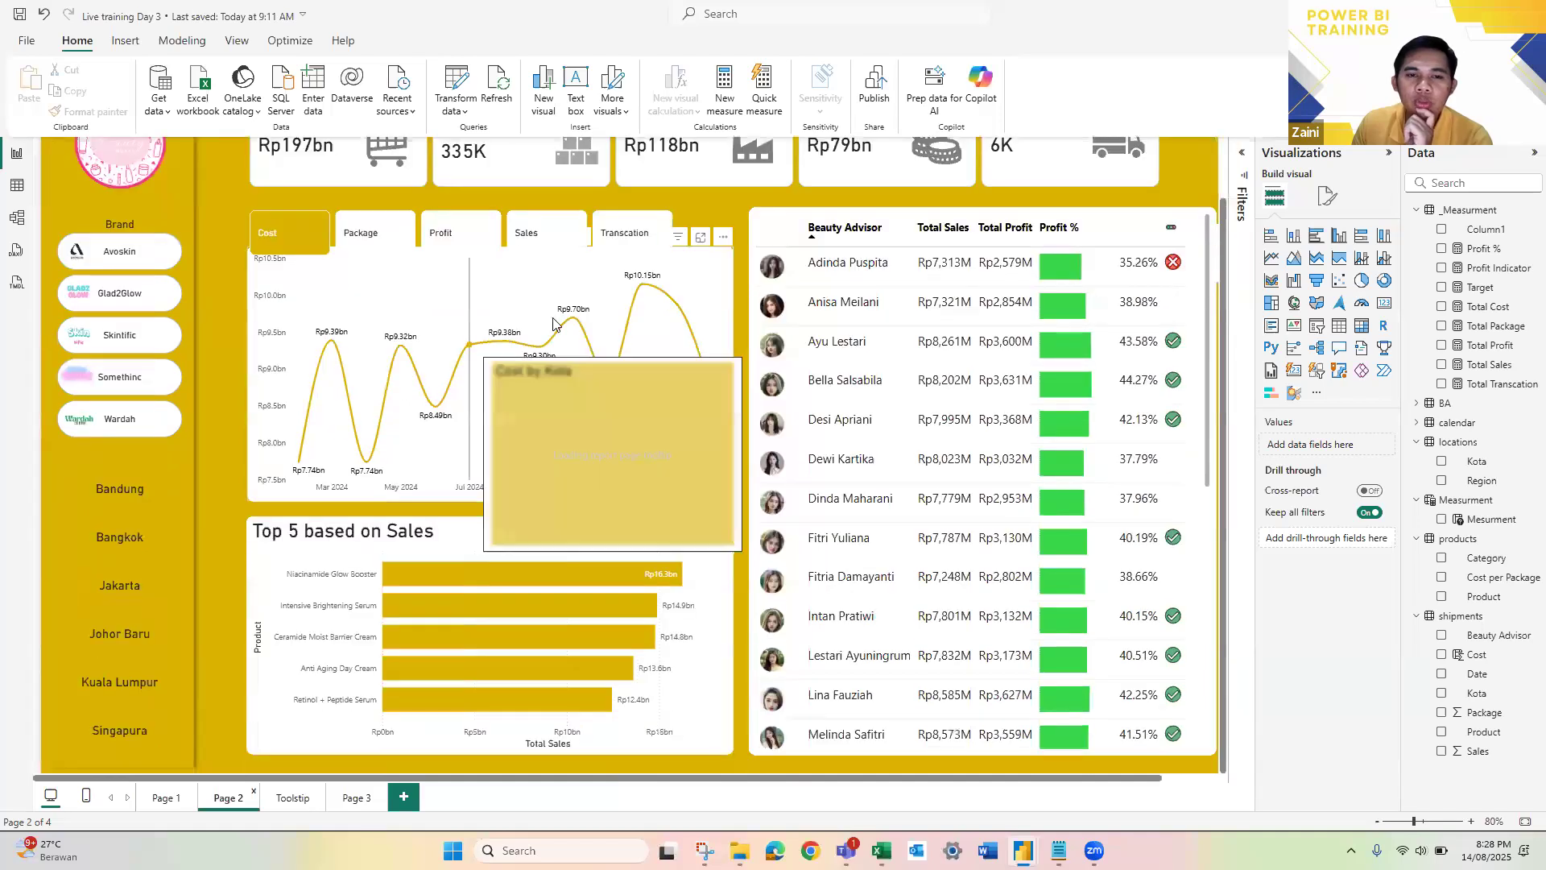
mouse_move(574, 326)
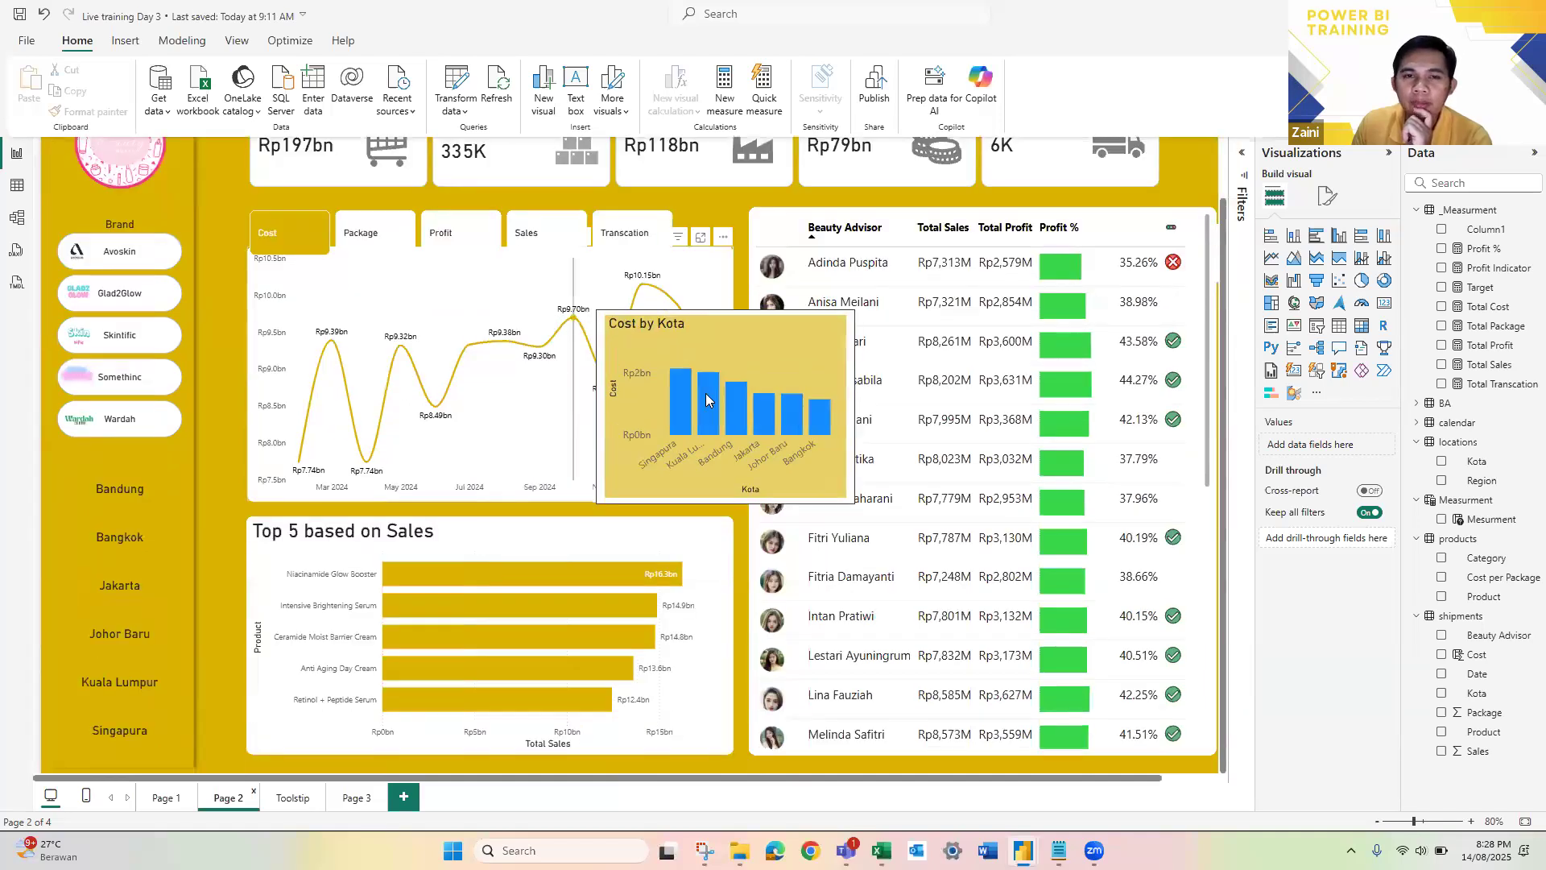
scroll(817, 329, "up", 2)
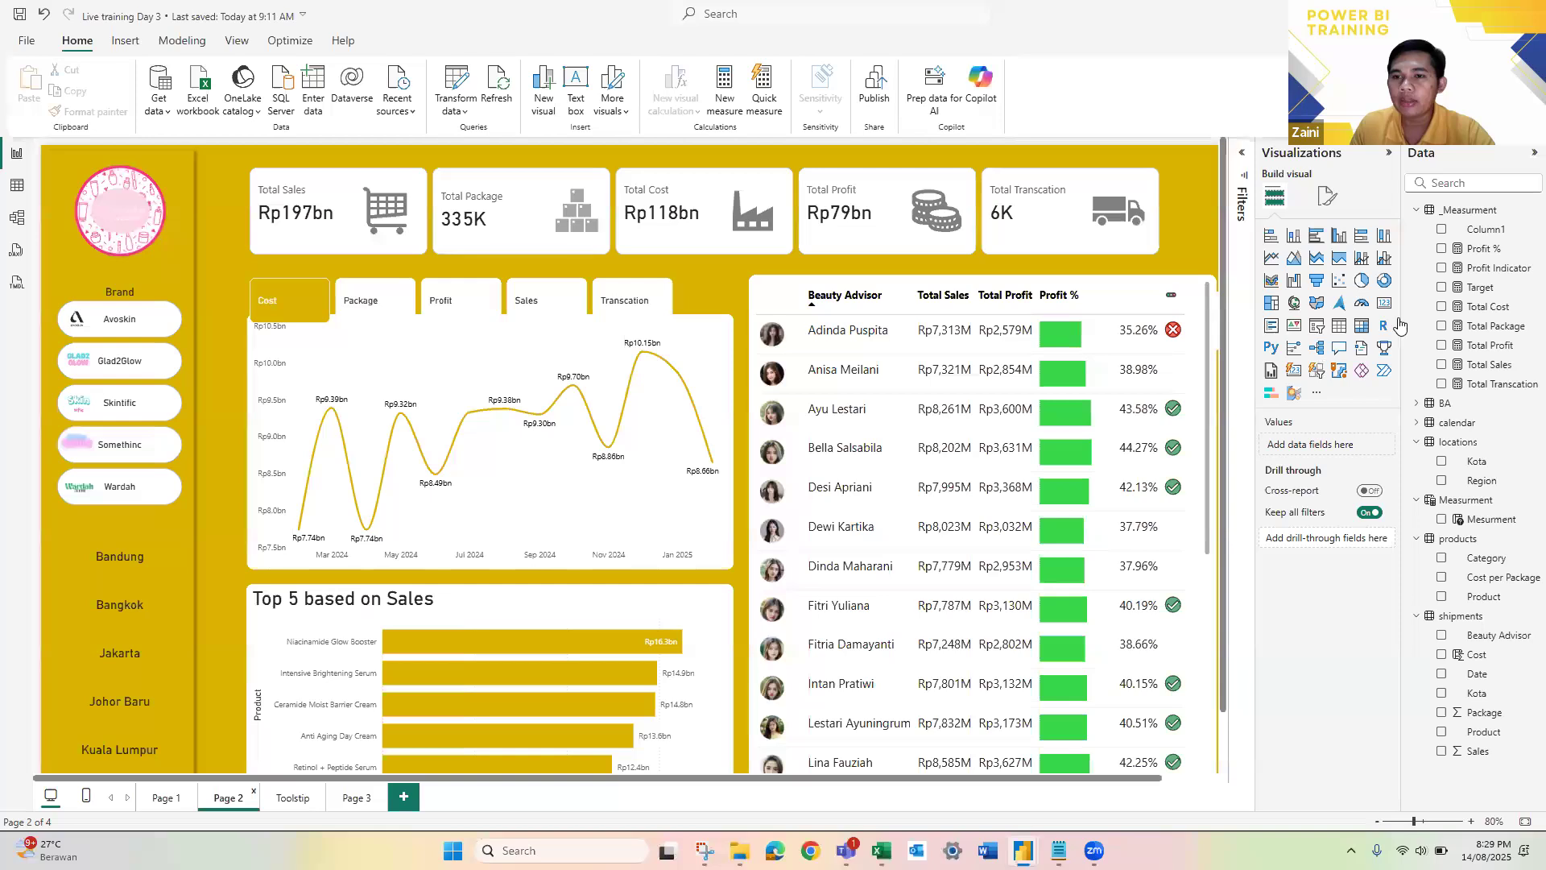
Step: Add a slicer to Page 2, place it over the line chart and enlarge it
left_click(1316, 327)
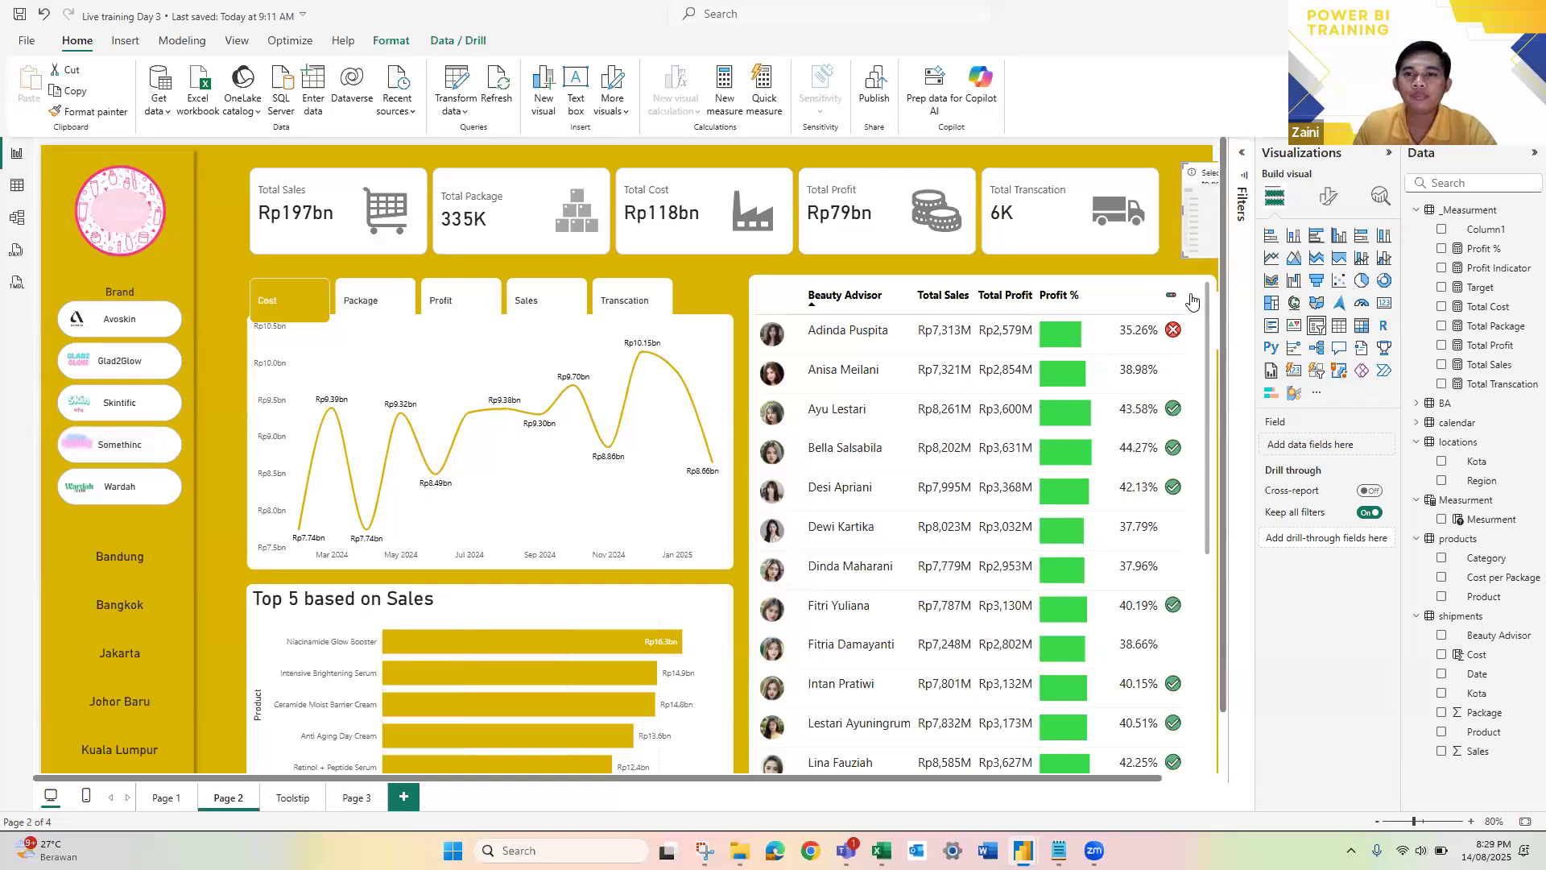
left_click_drag(543, 240, 498, 239)
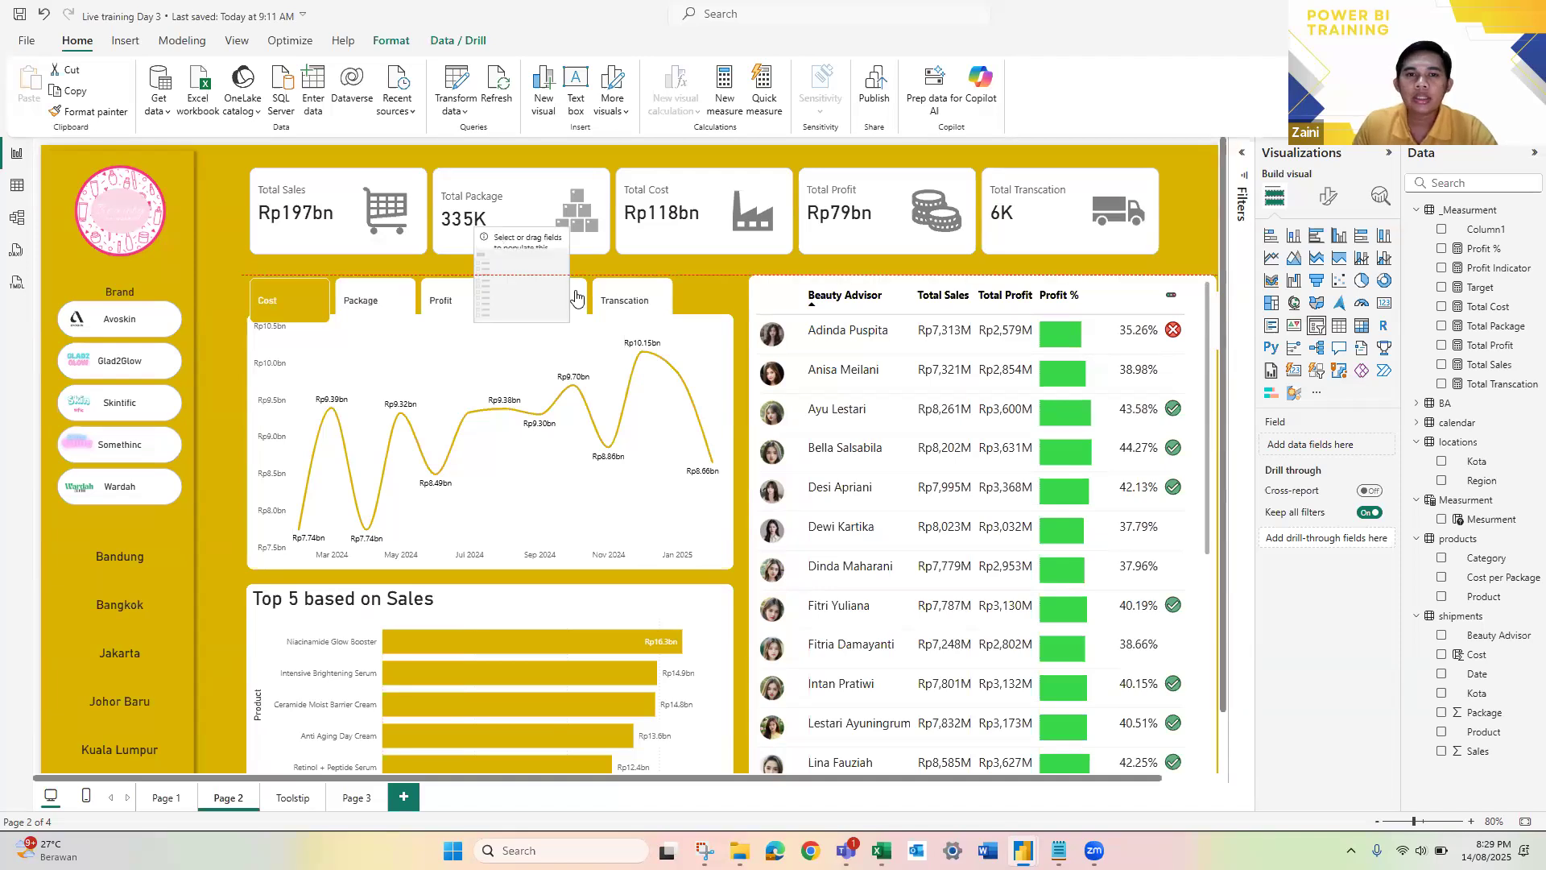
left_click_drag(569, 322, 804, 418)
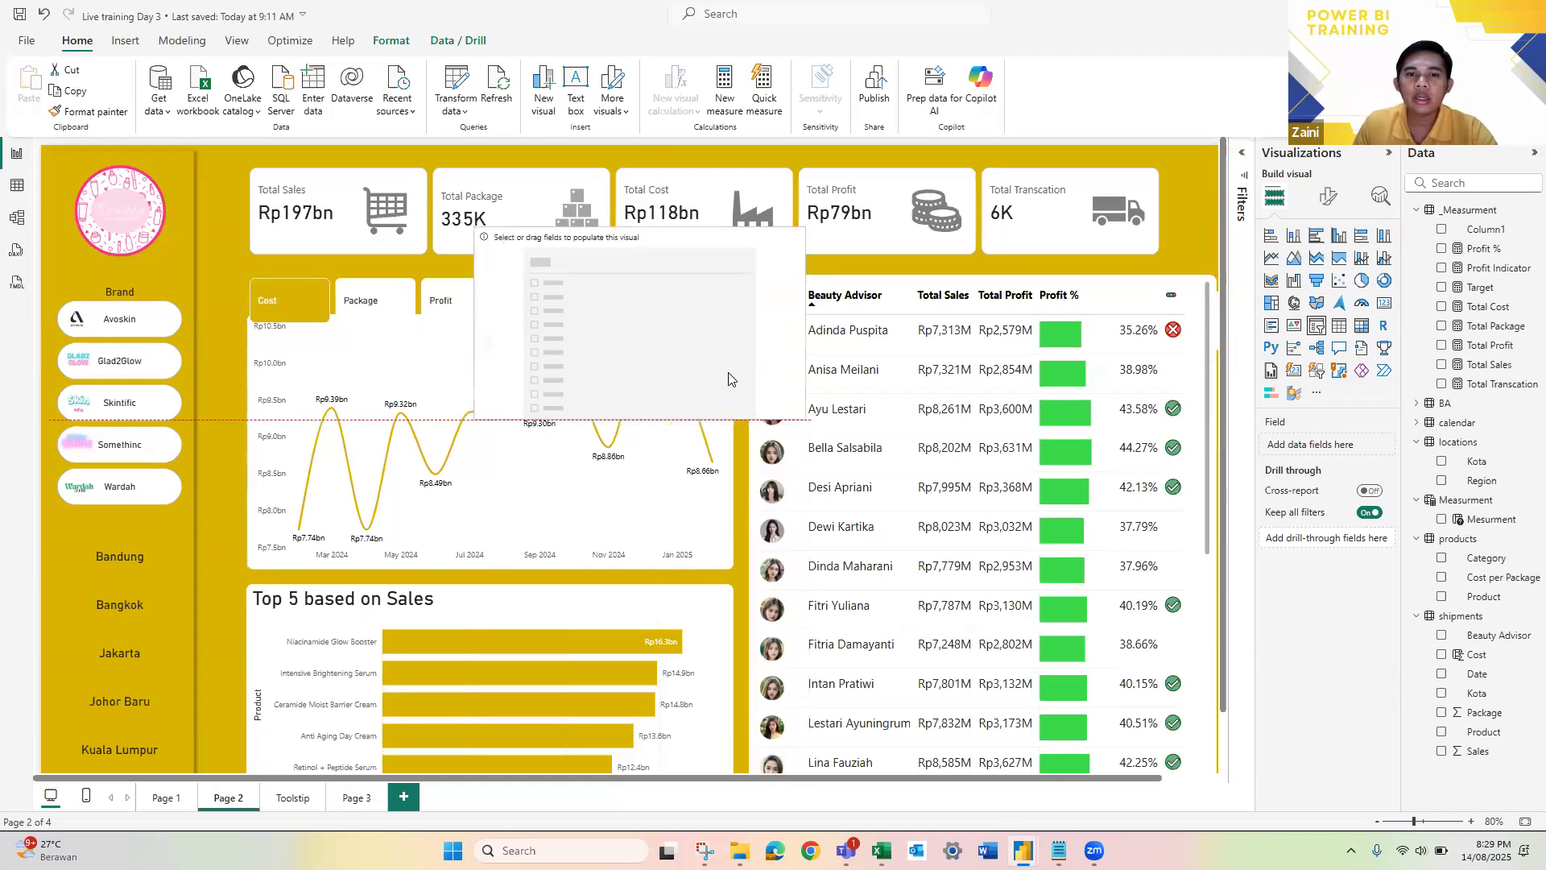
left_click_drag(640, 419, 675, 411)
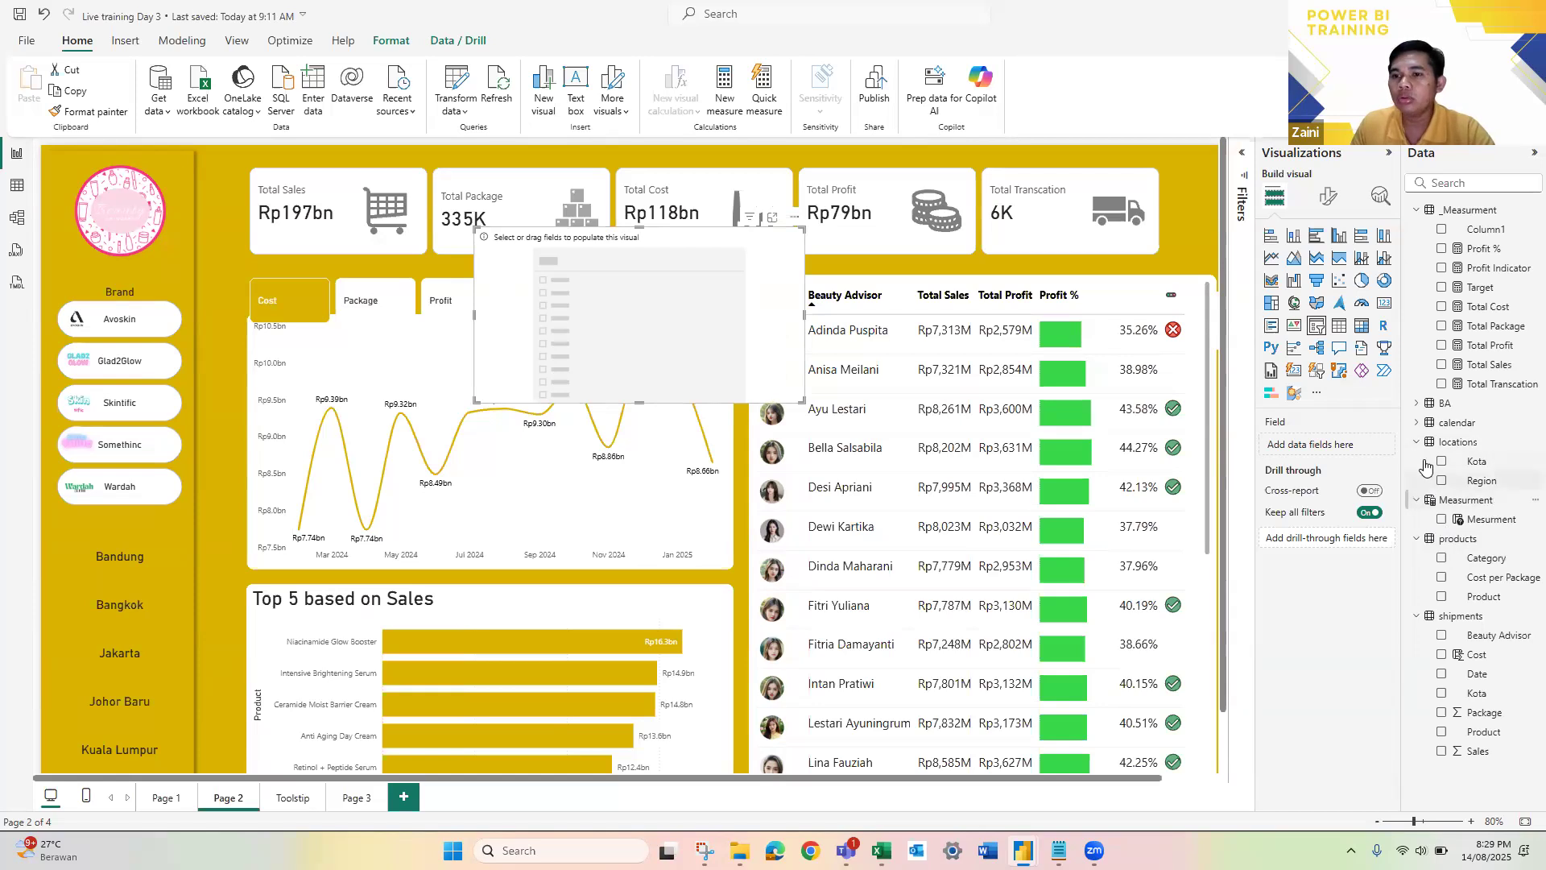
Step: Assign the calendar table's Month Name field to the new slicer and enlarge the slicer to fit all the months
left_click(1417, 423)
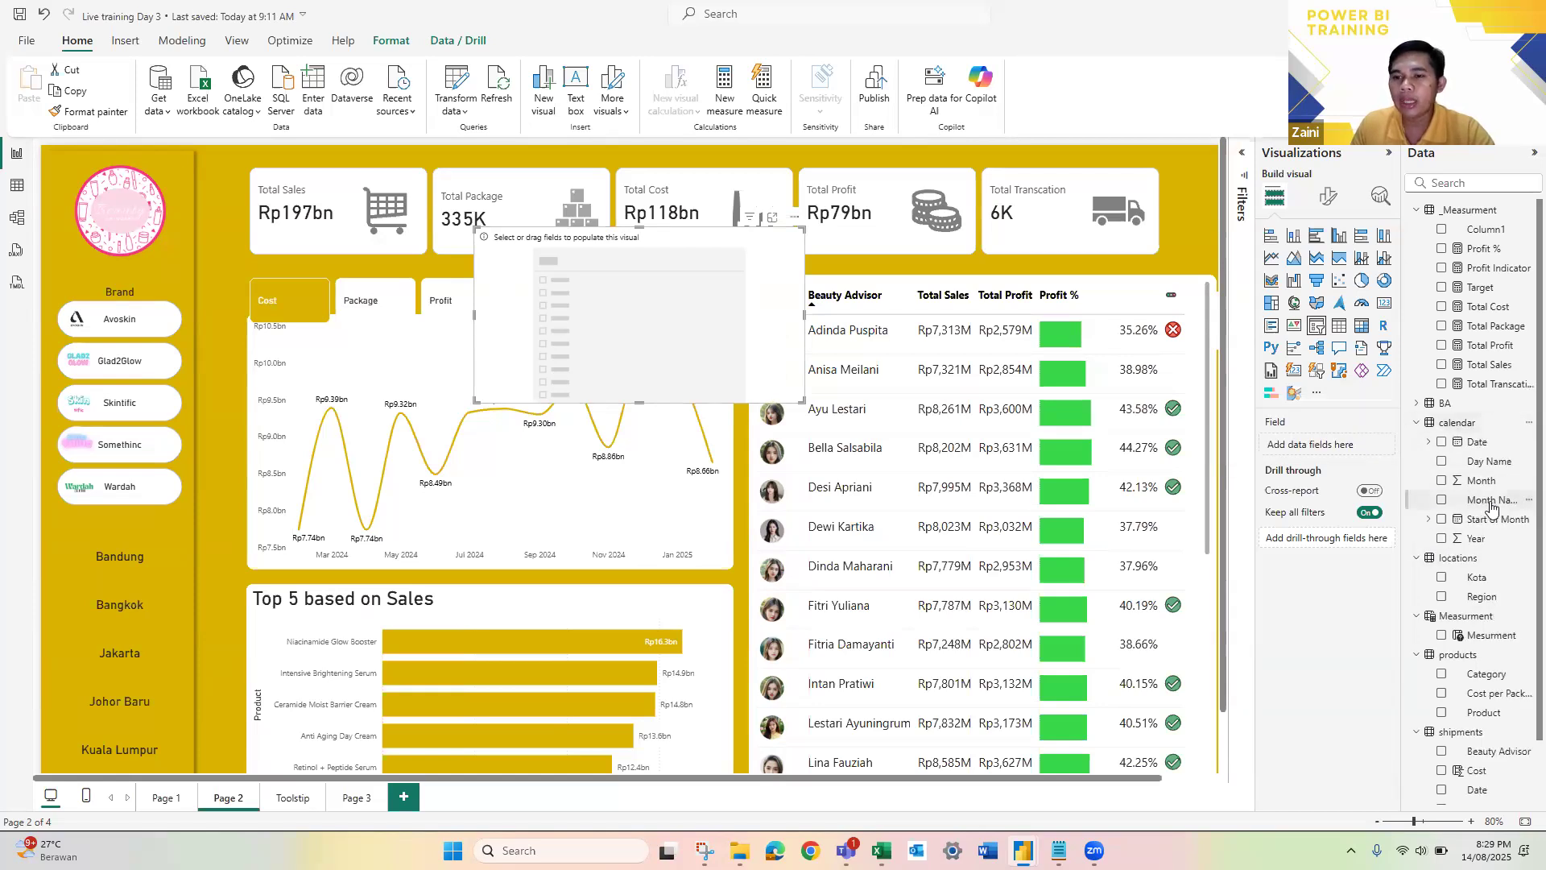
left_click_drag(1491, 505, 1341, 448)
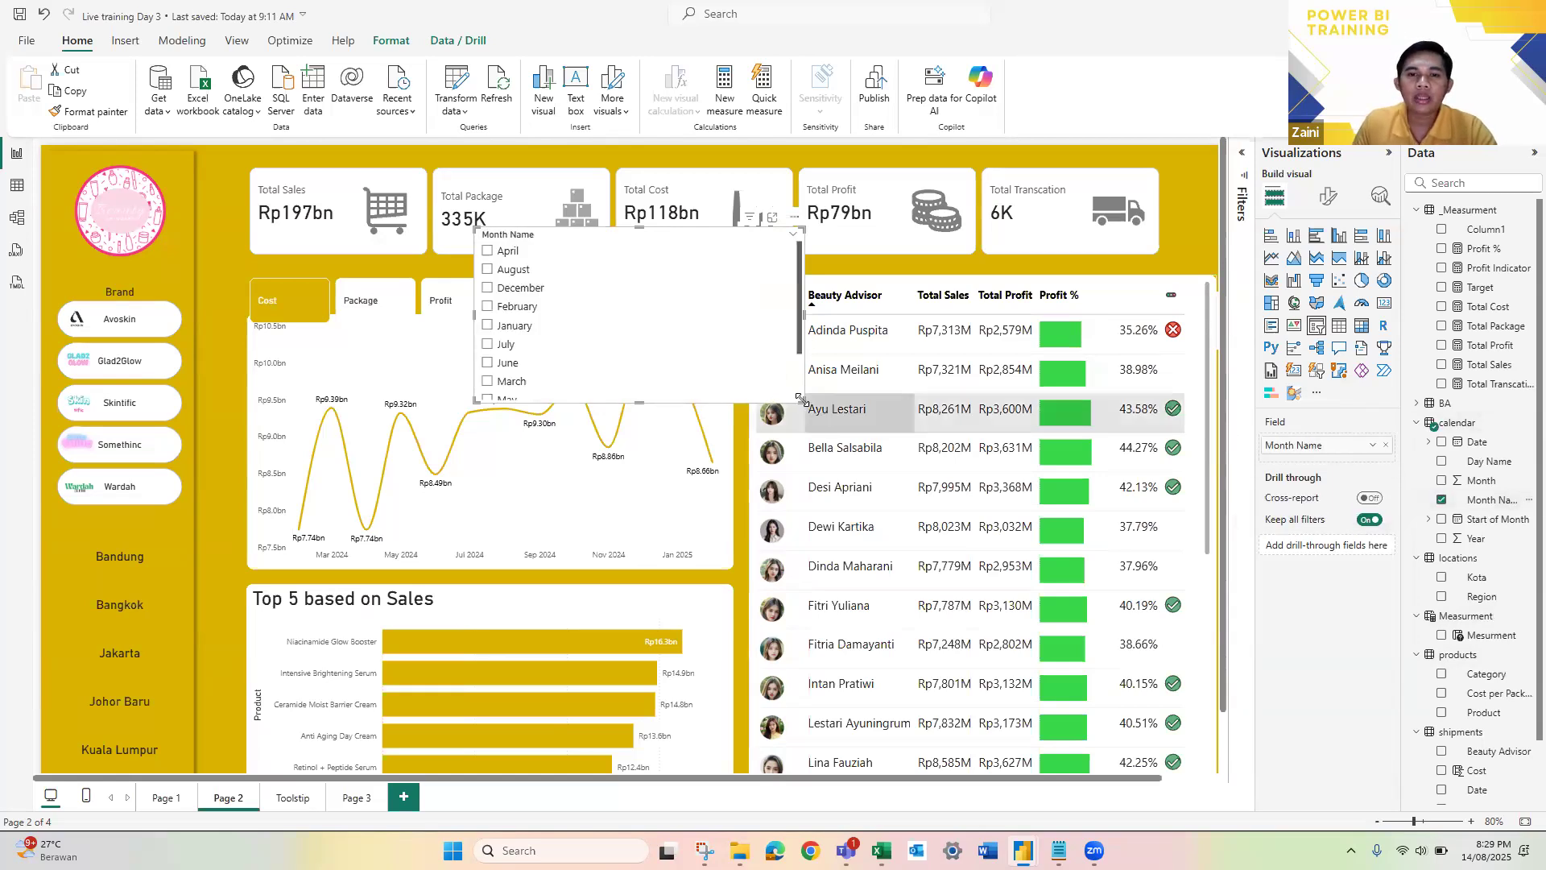
left_click_drag(766, 506, 826, 548)
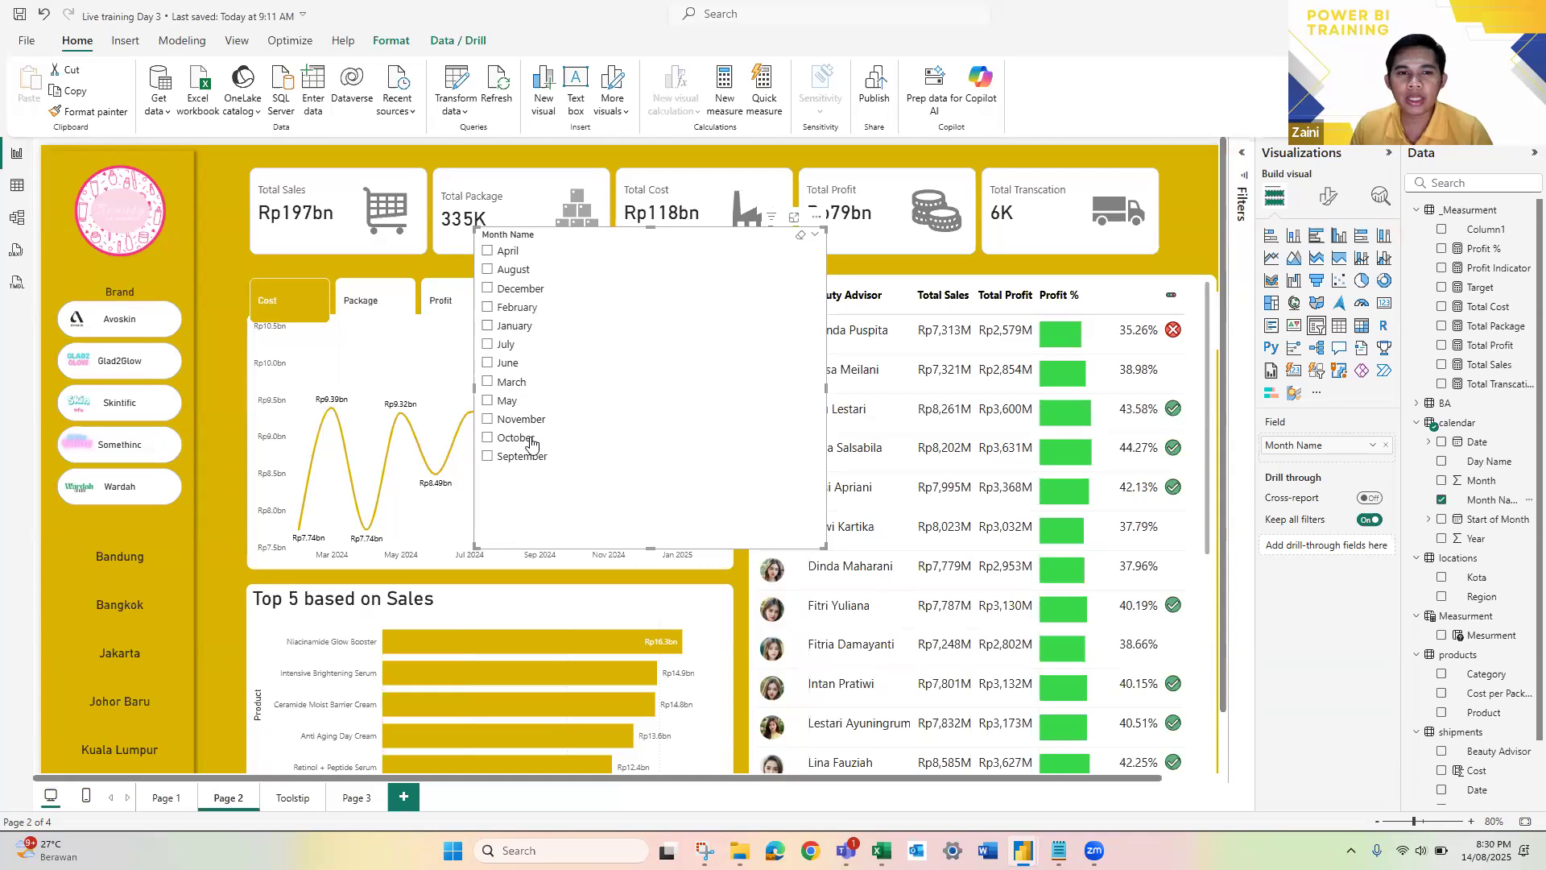
Step: Sort the calendar table's Month Name column by the Month column and return to the report page
left_click(17, 193)
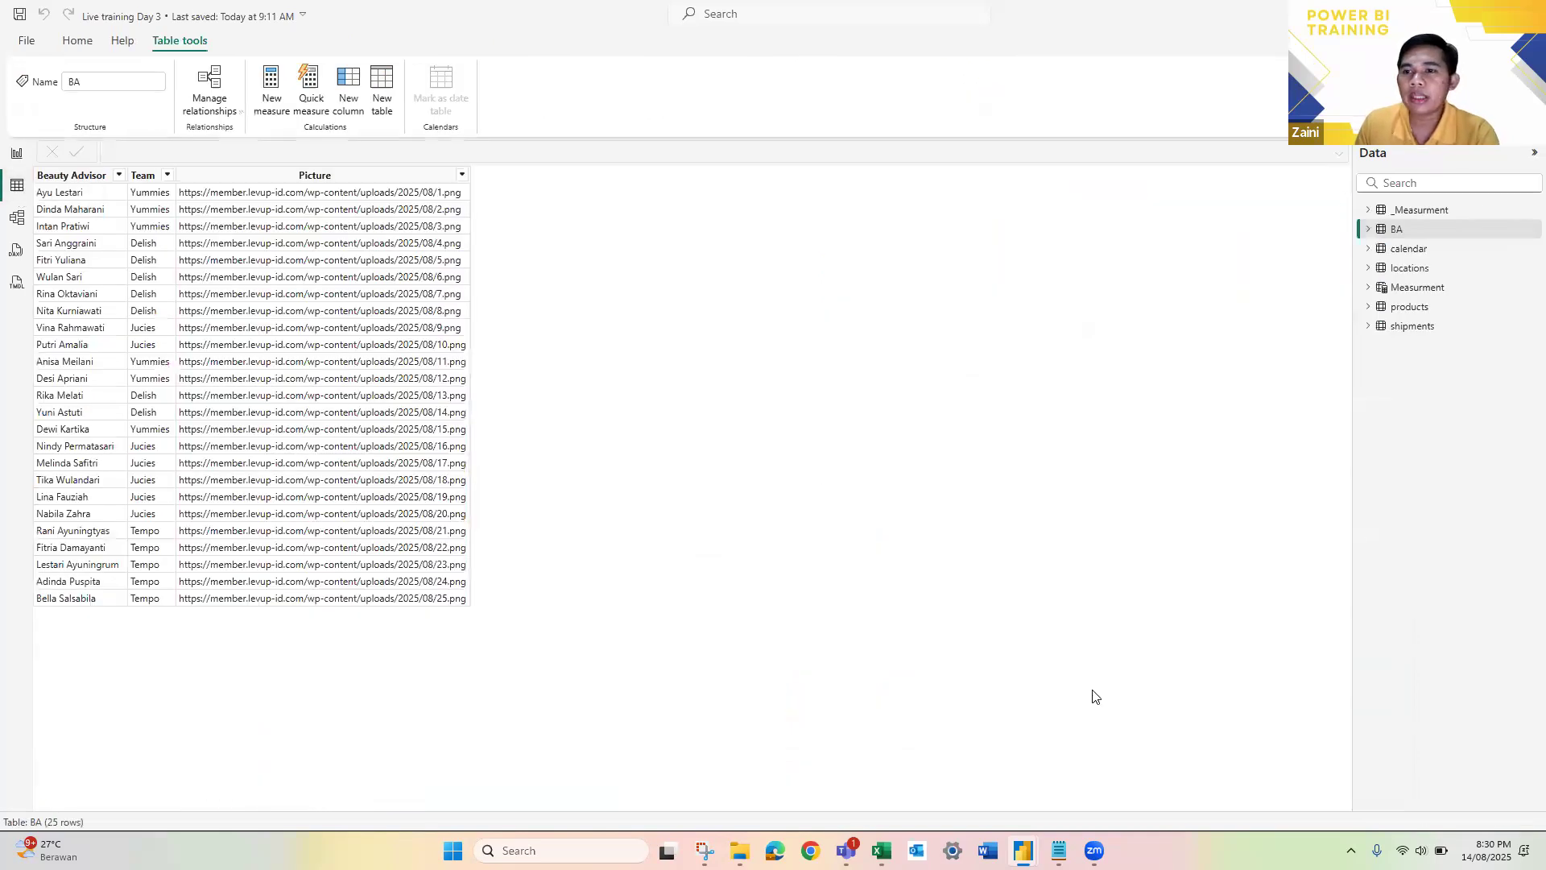
left_click(1414, 253)
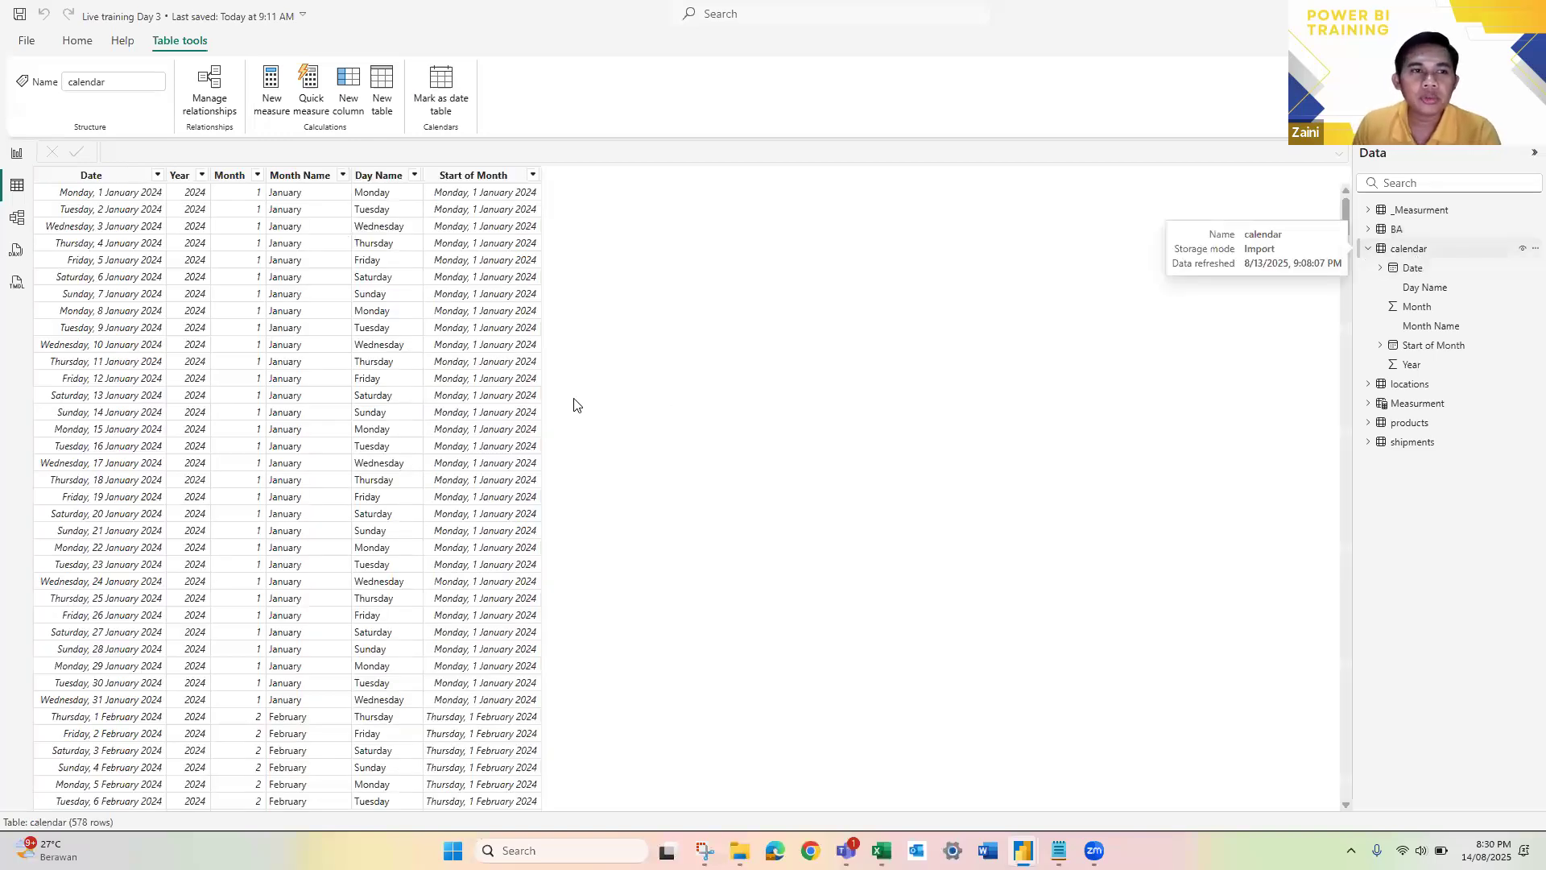
left_click(299, 179)
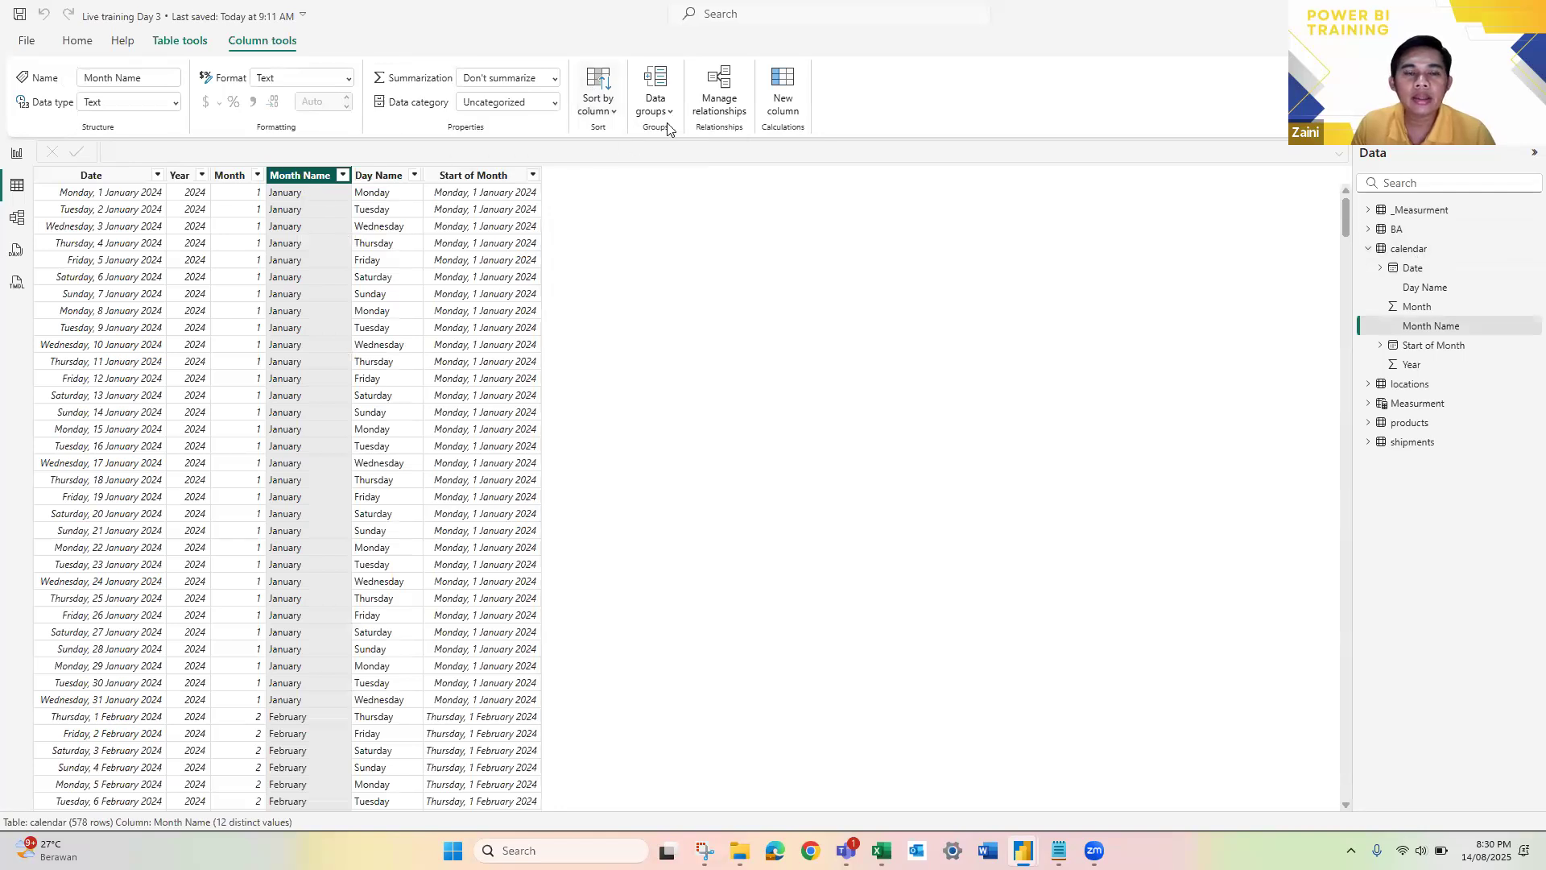
left_click(616, 112)
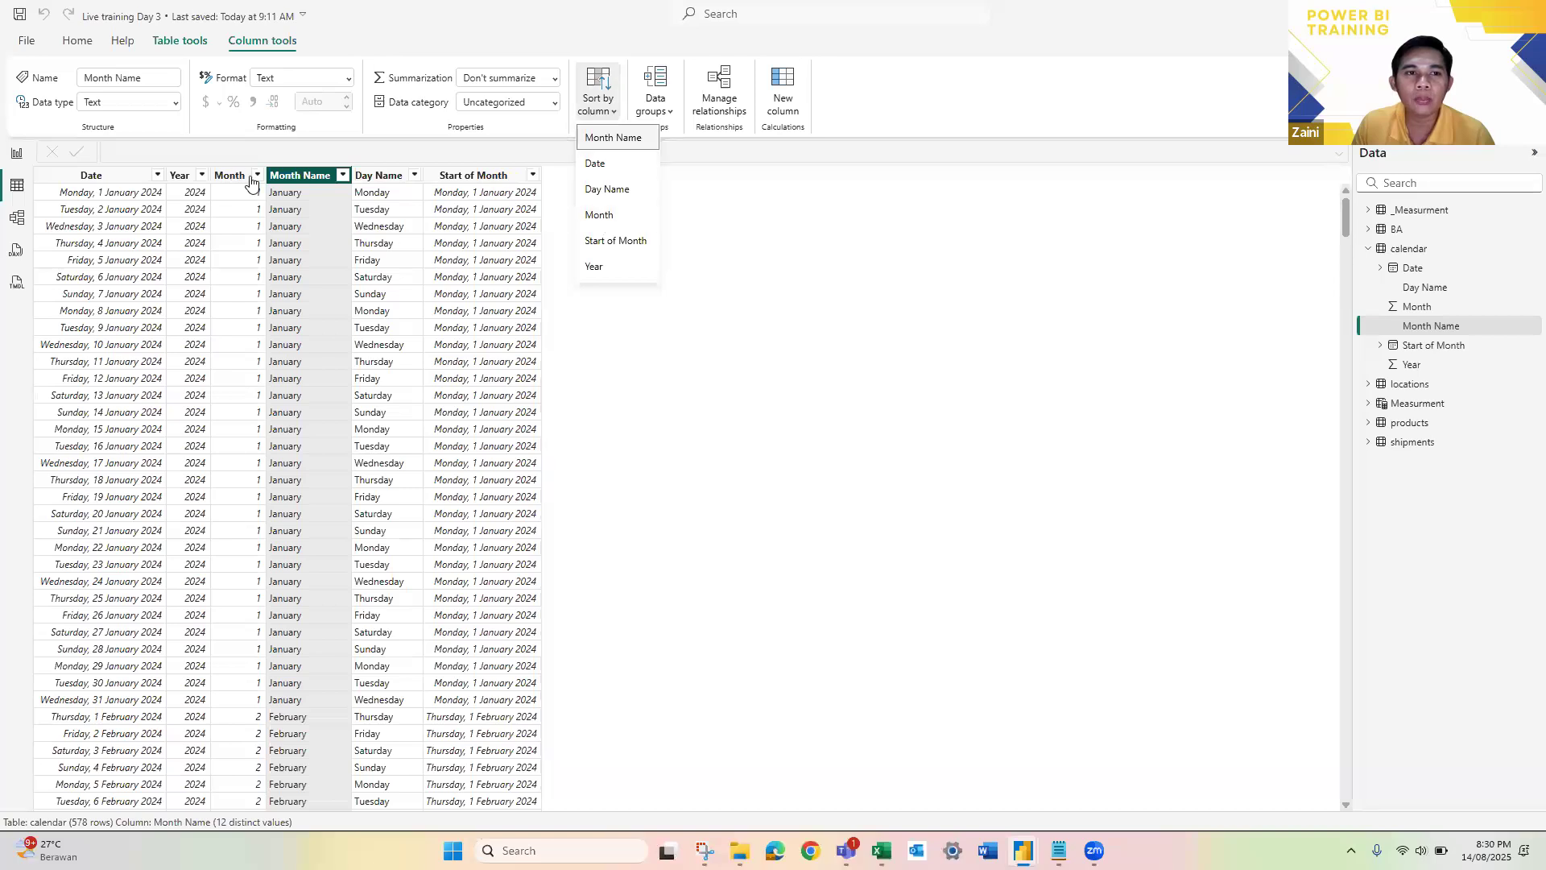
left_click(606, 224)
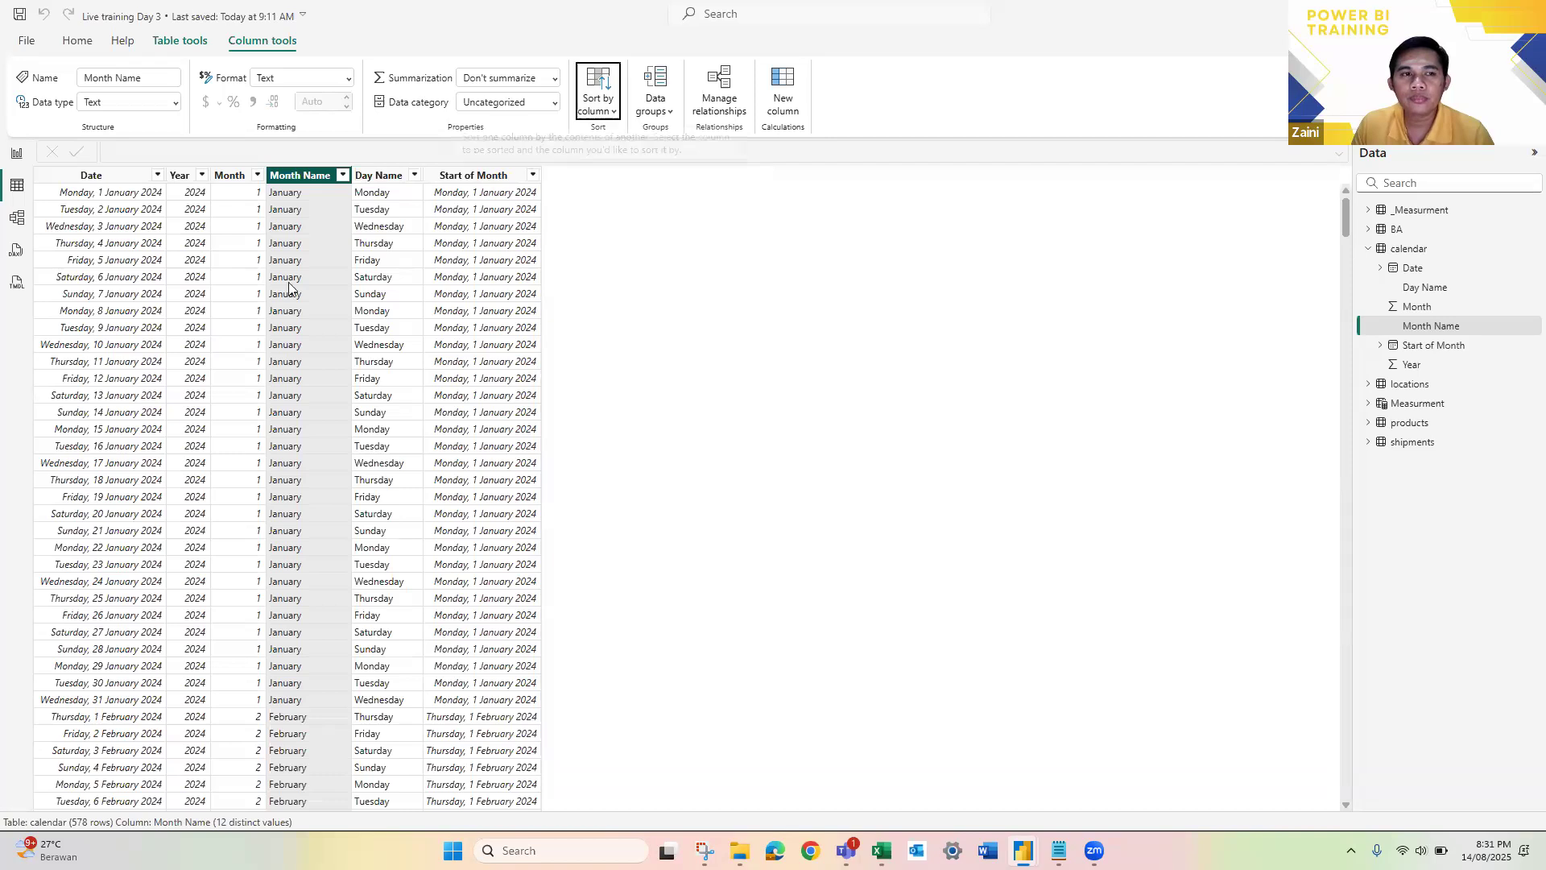
left_click(19, 159)
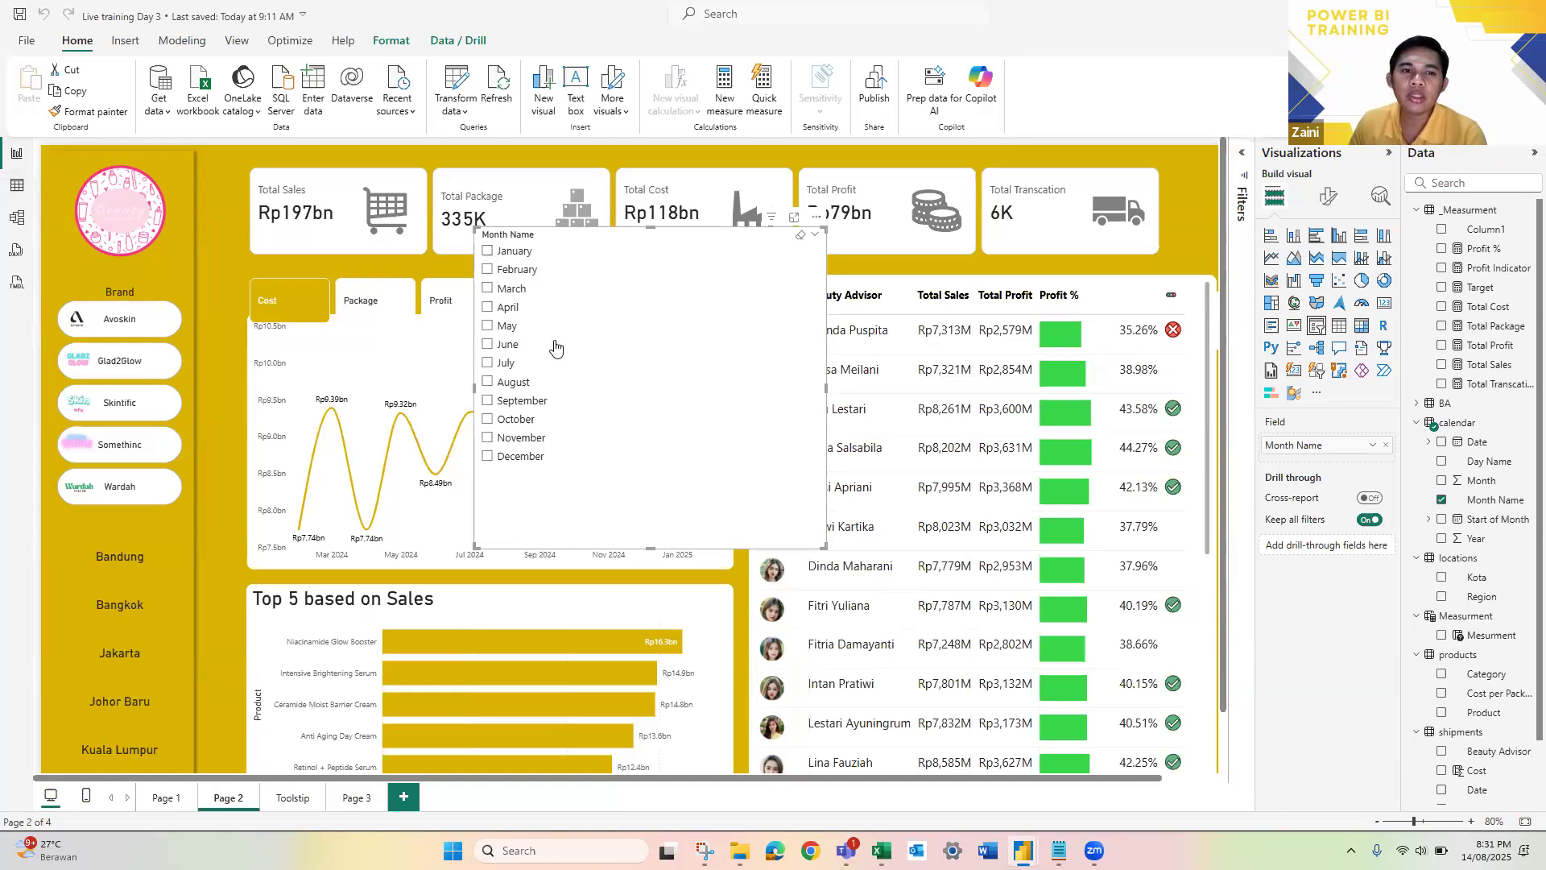
Step: Test the Month Name slicer with January, February and May, moving it over the Beauty Advisor table
left_click(487, 250)
left_click_drag(611, 236, 973, 268)
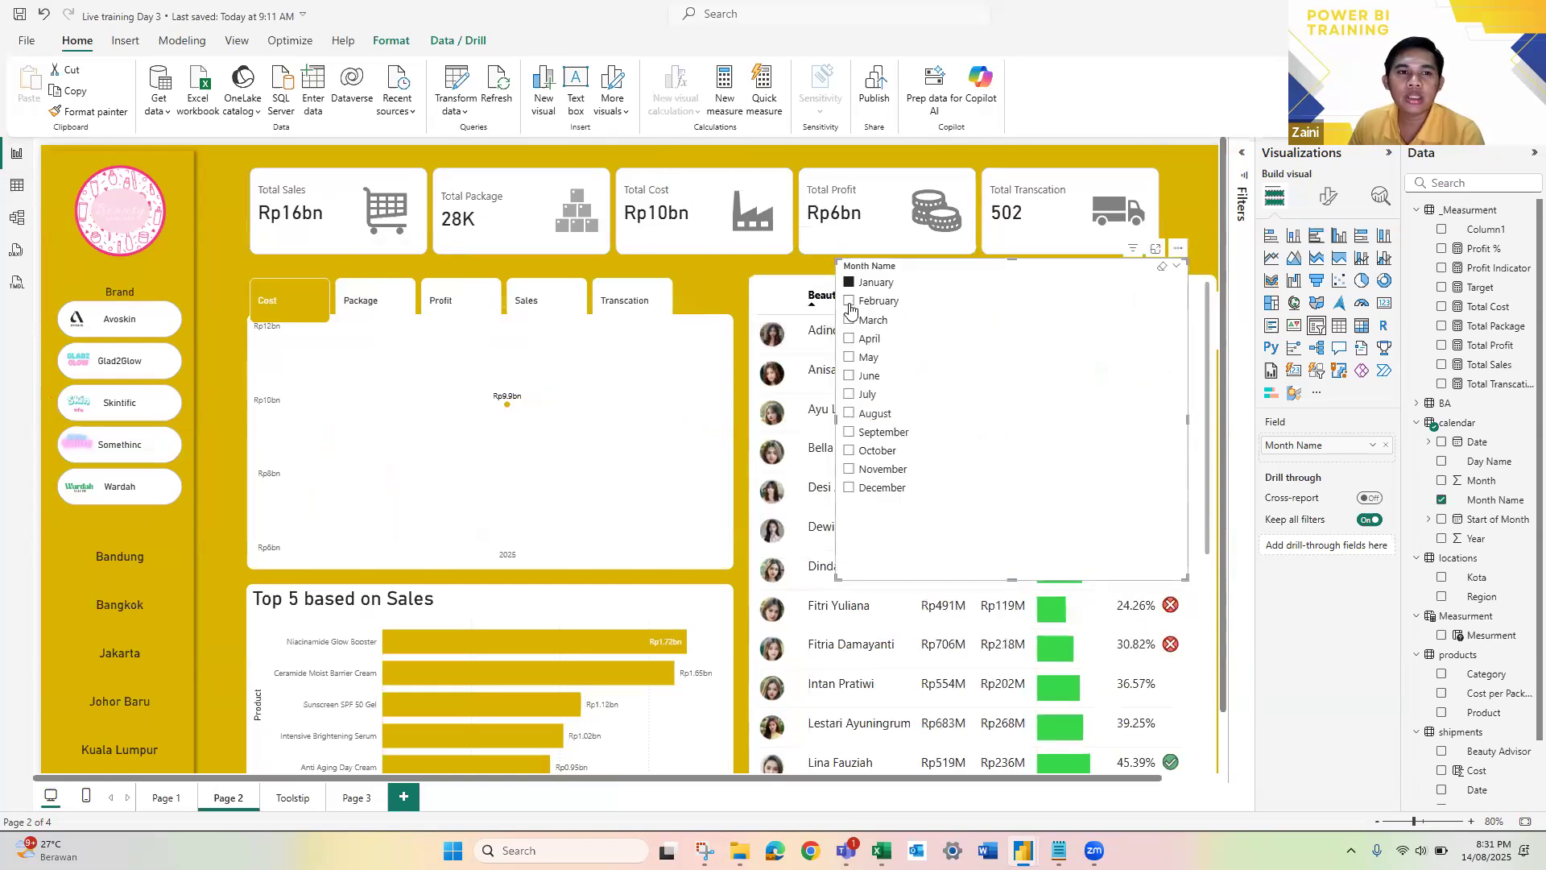
left_click(851, 321)
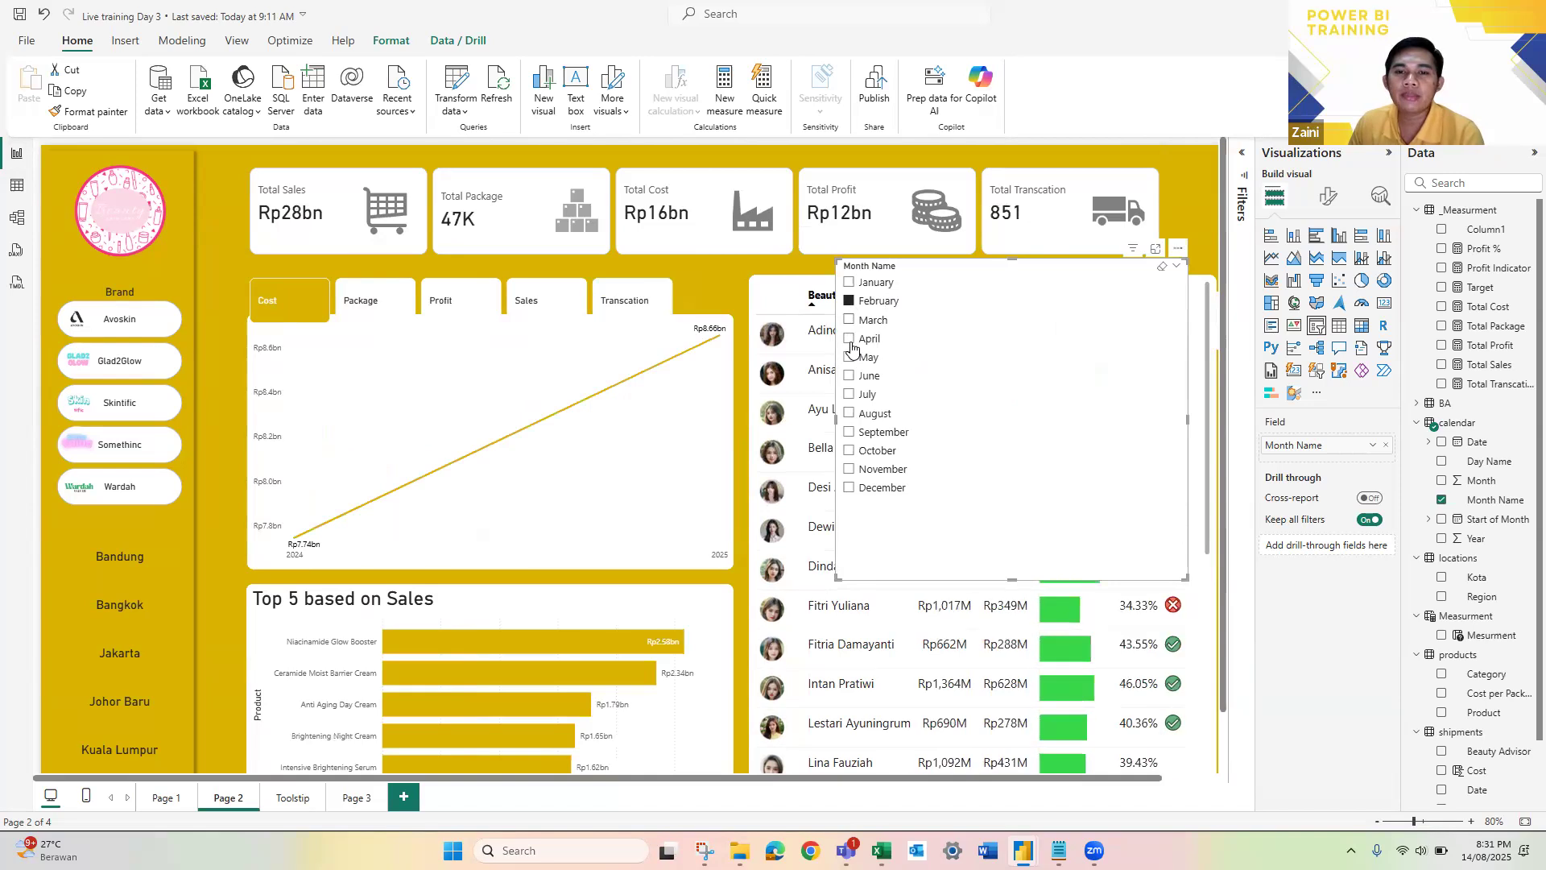
left_click(849, 358)
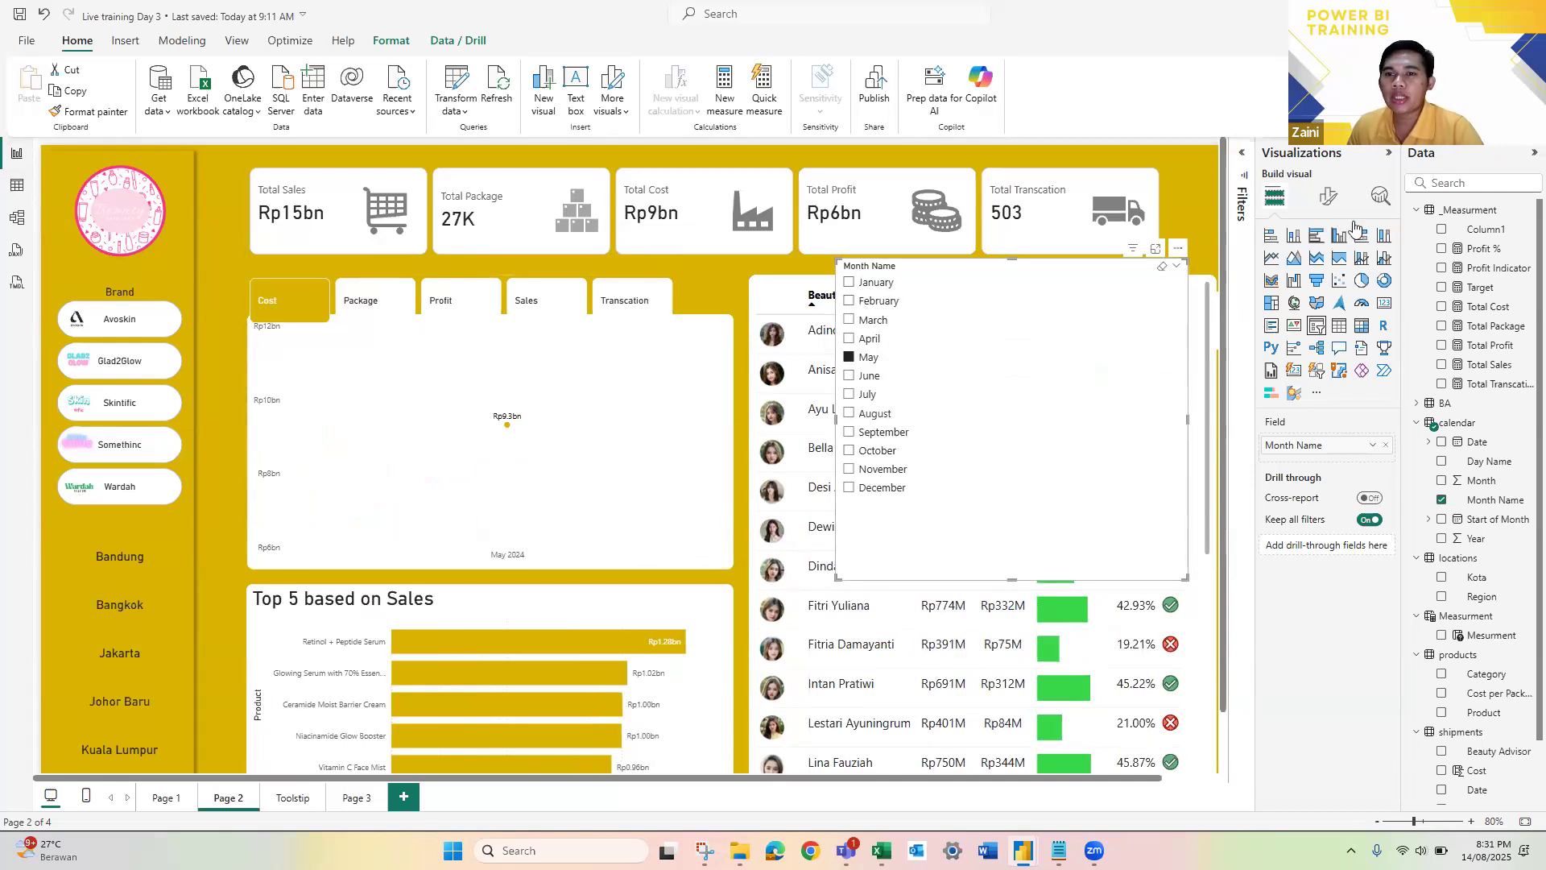
Step: Set the Month Name slicer's style to Dropdown and browse its list of months
left_click(1330, 198)
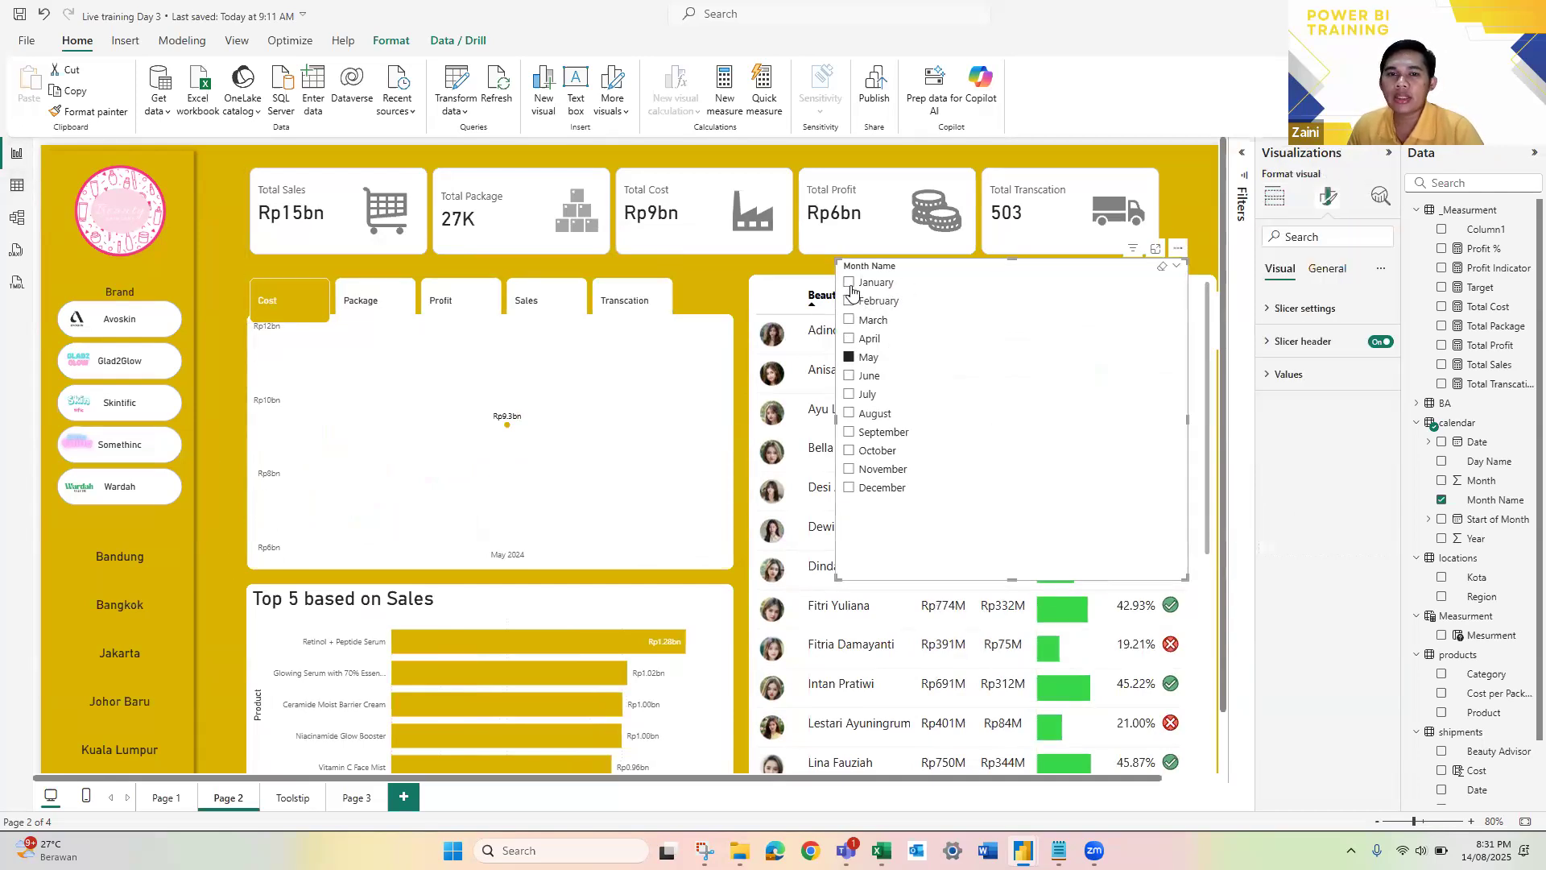
left_click(1272, 311)
left_click(1323, 392)
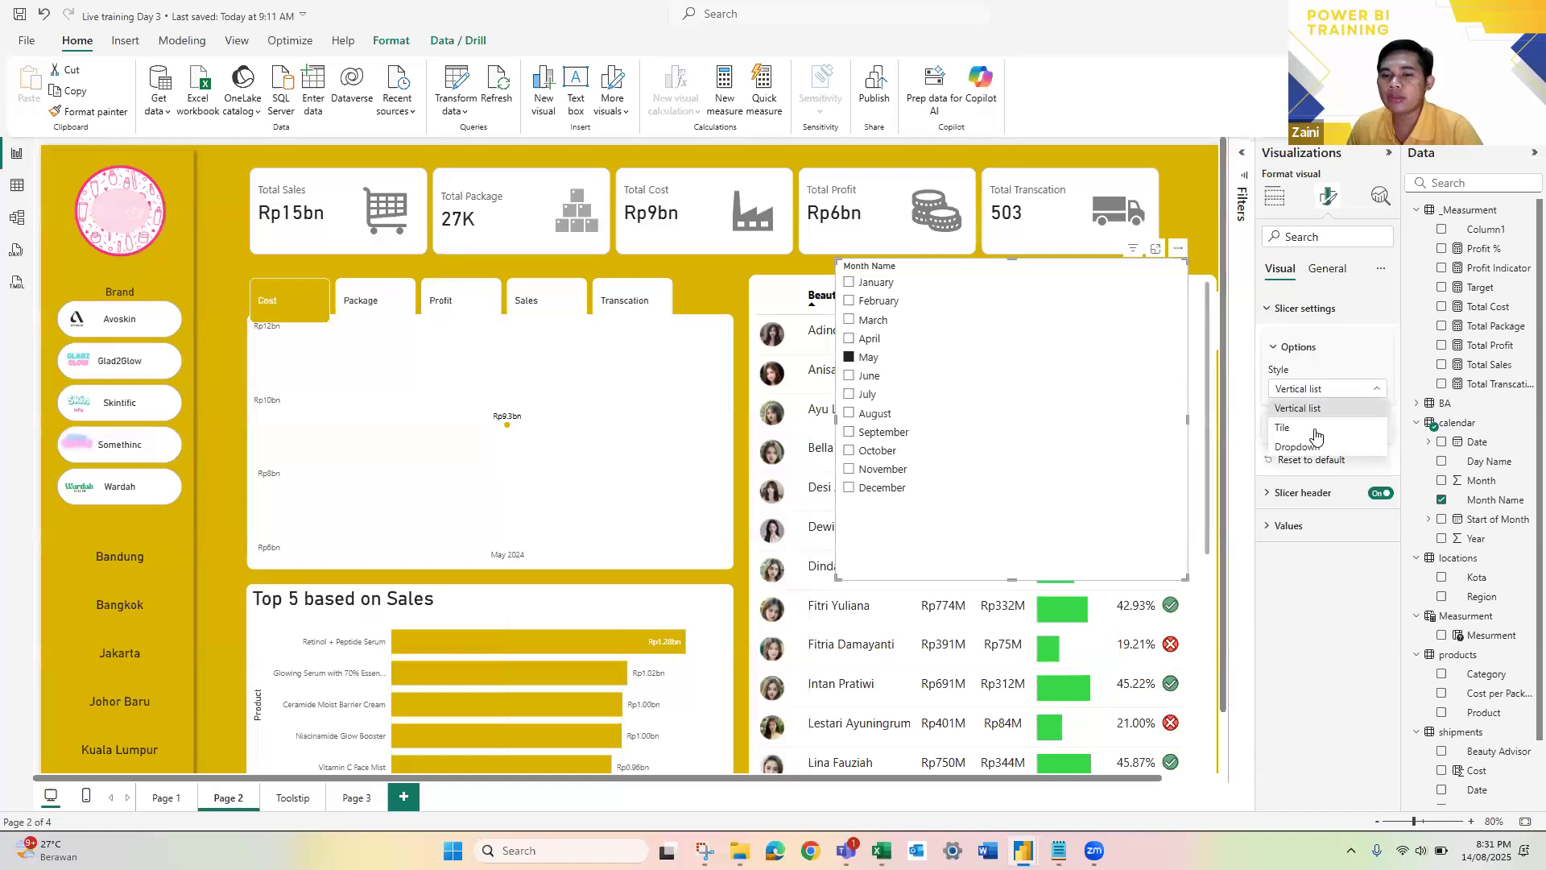
left_click(1316, 451)
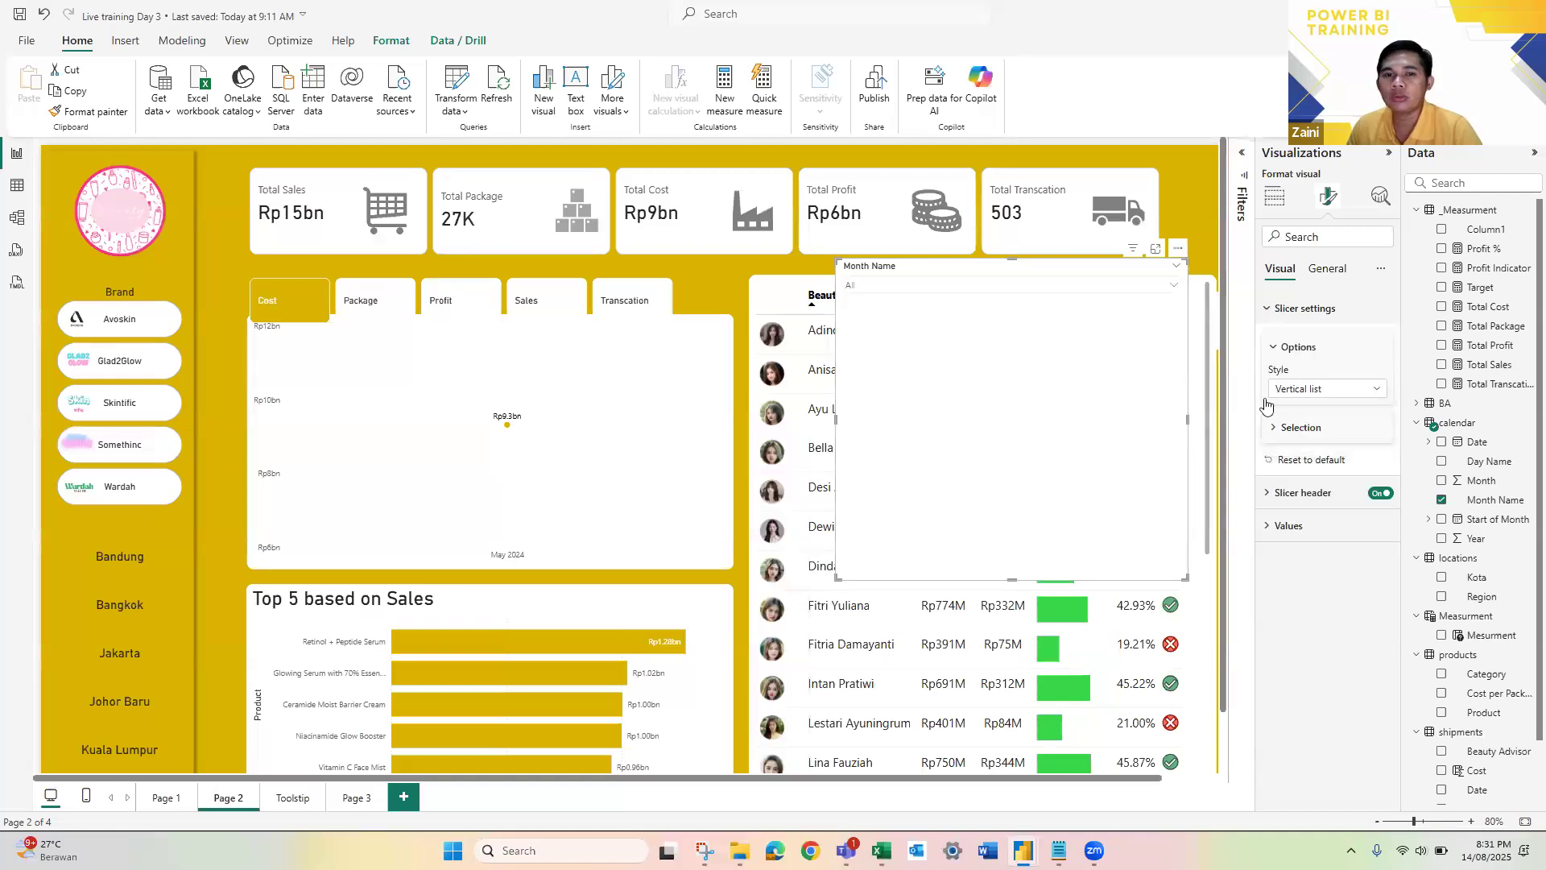
left_click(1172, 287)
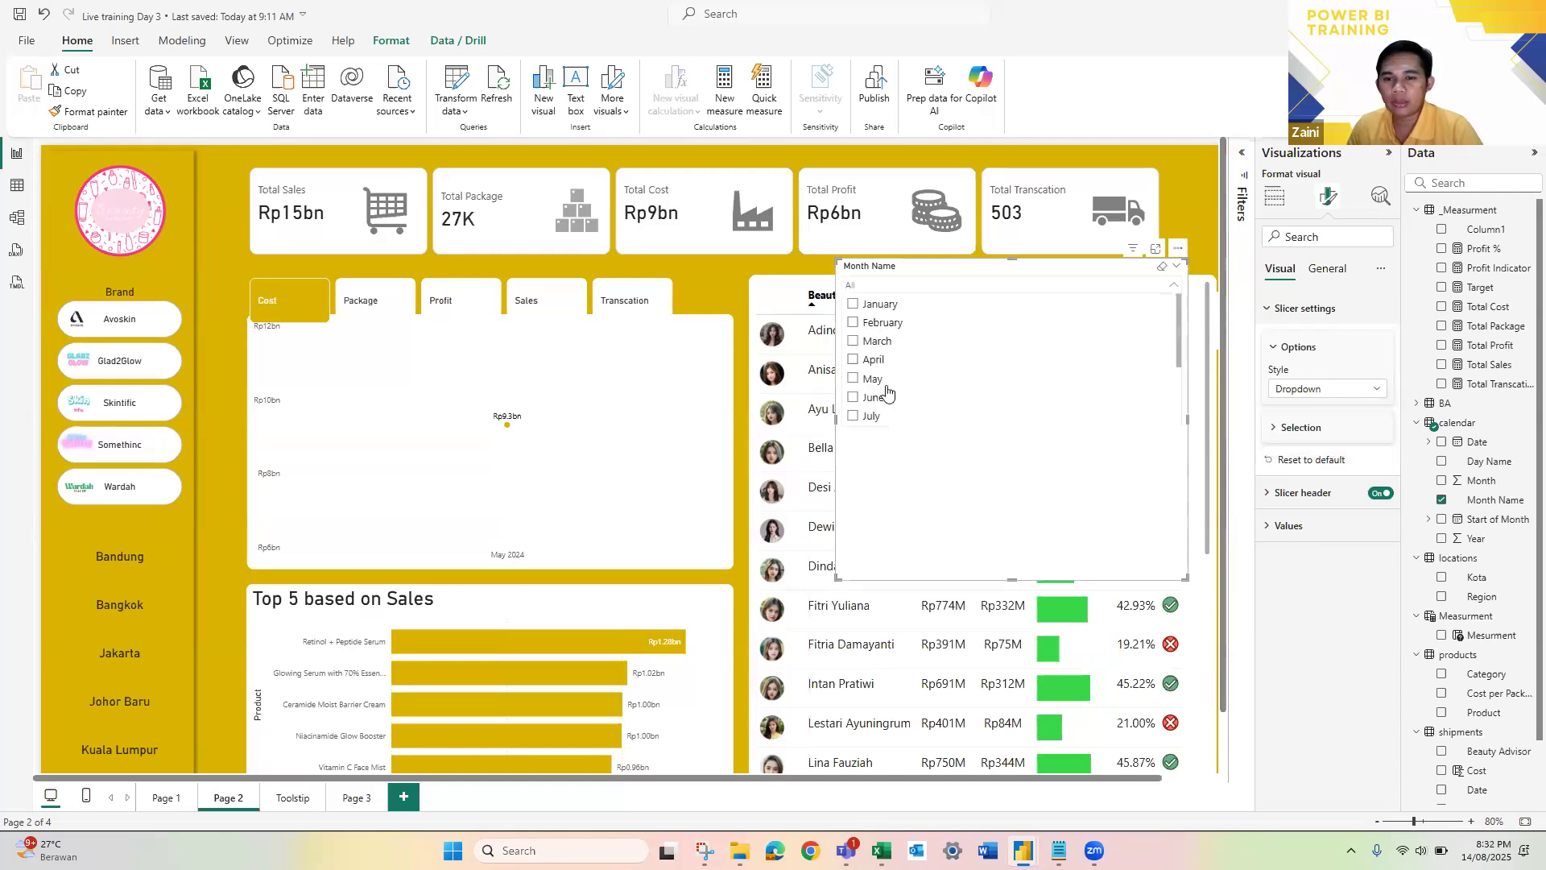
left_click(1359, 391)
left_click(1137, 291)
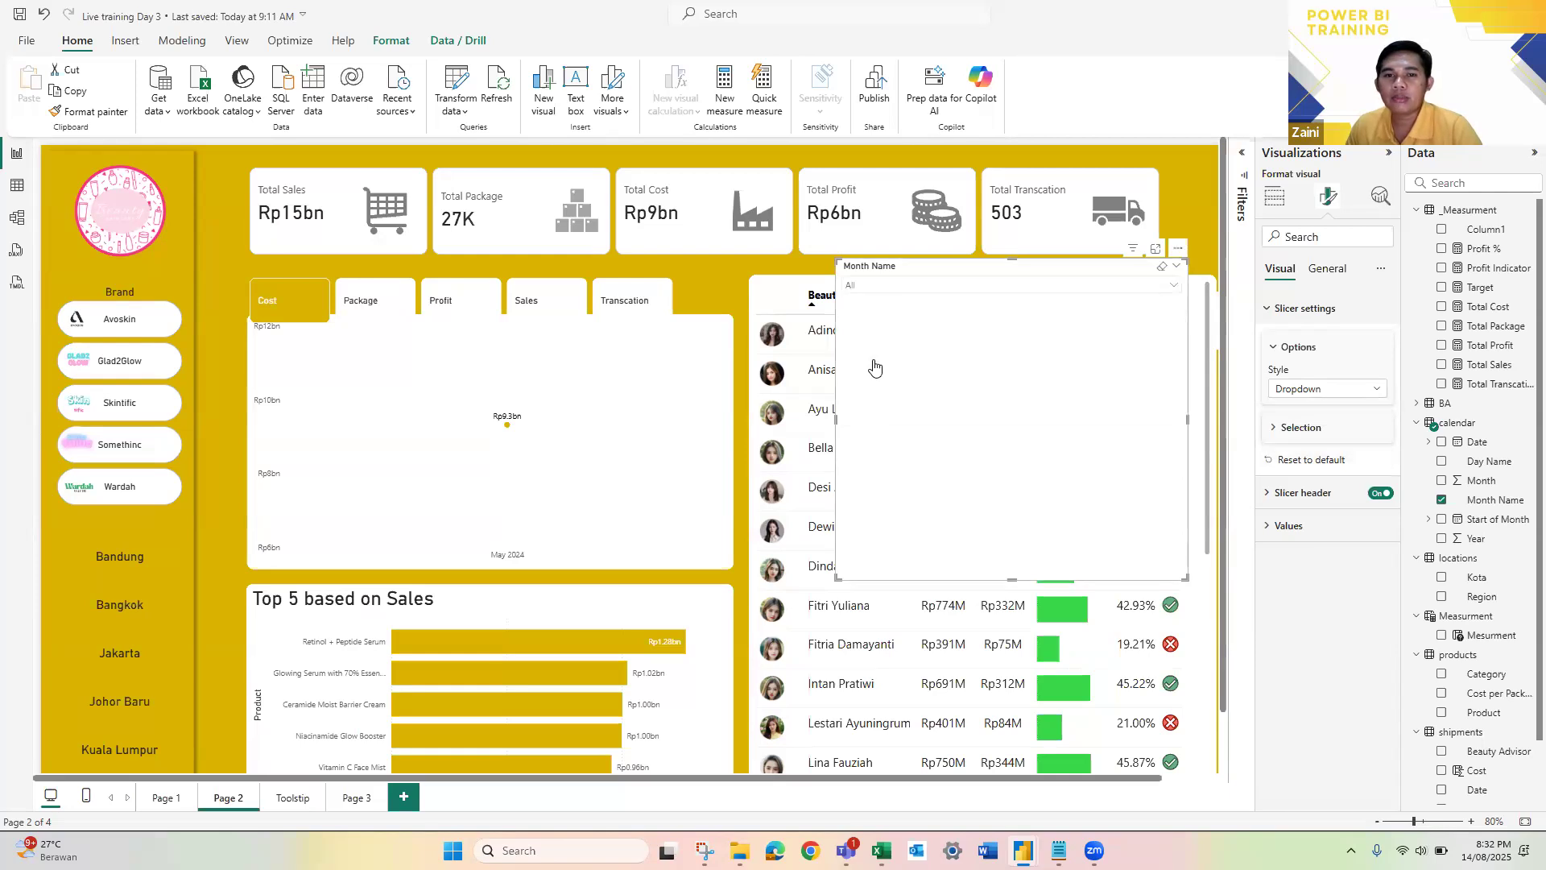
scroll(887, 366, "down", 3)
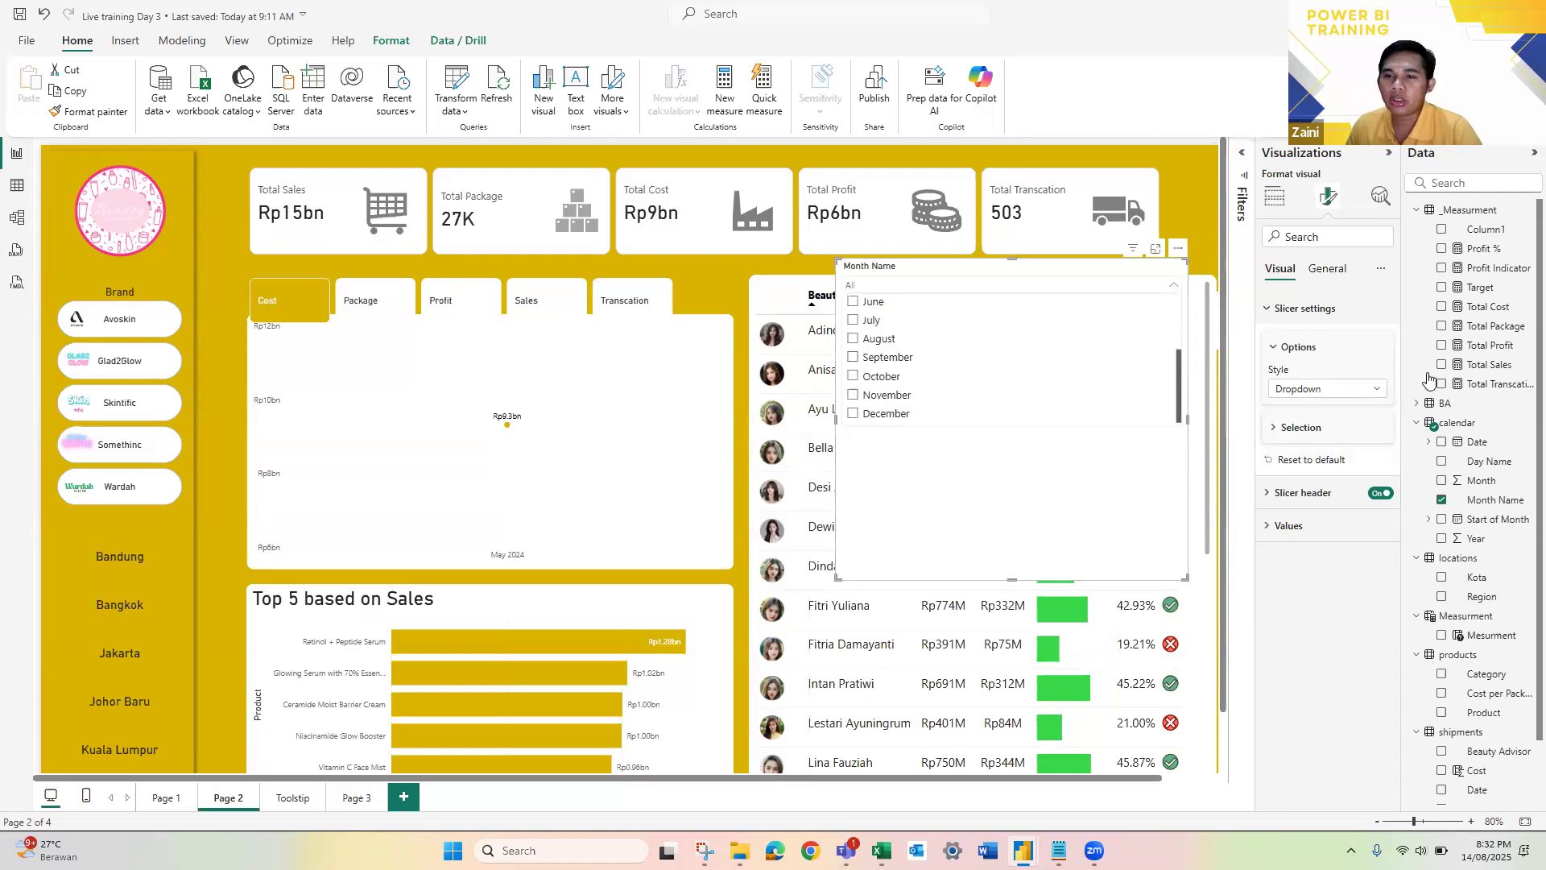
Step: Show the slicer's selection options and test multiple selection with July and August
left_click(1312, 428)
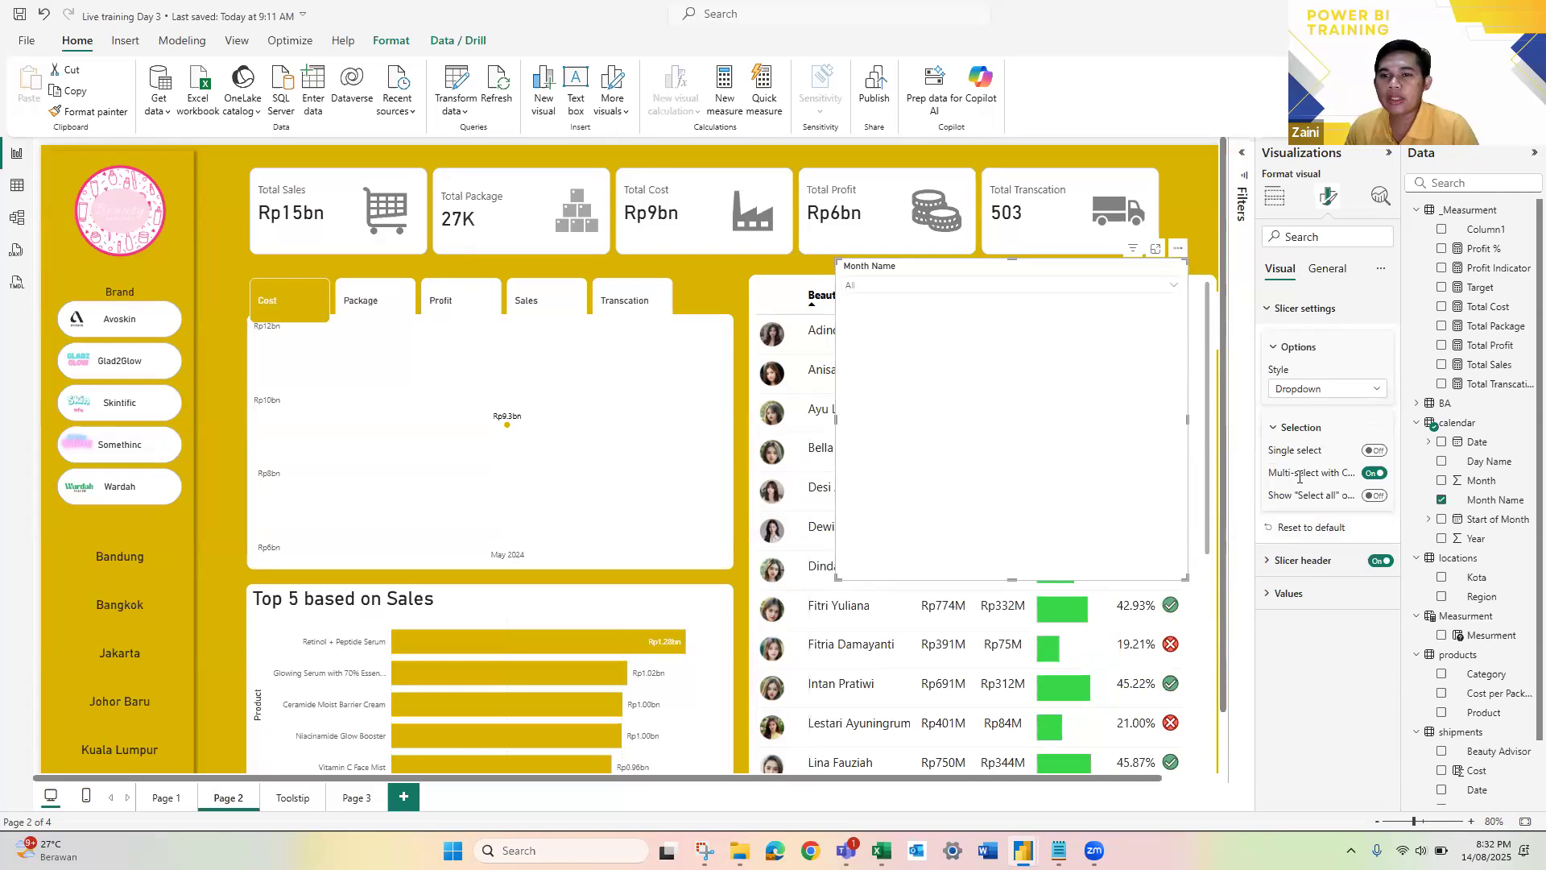
left_click(926, 285)
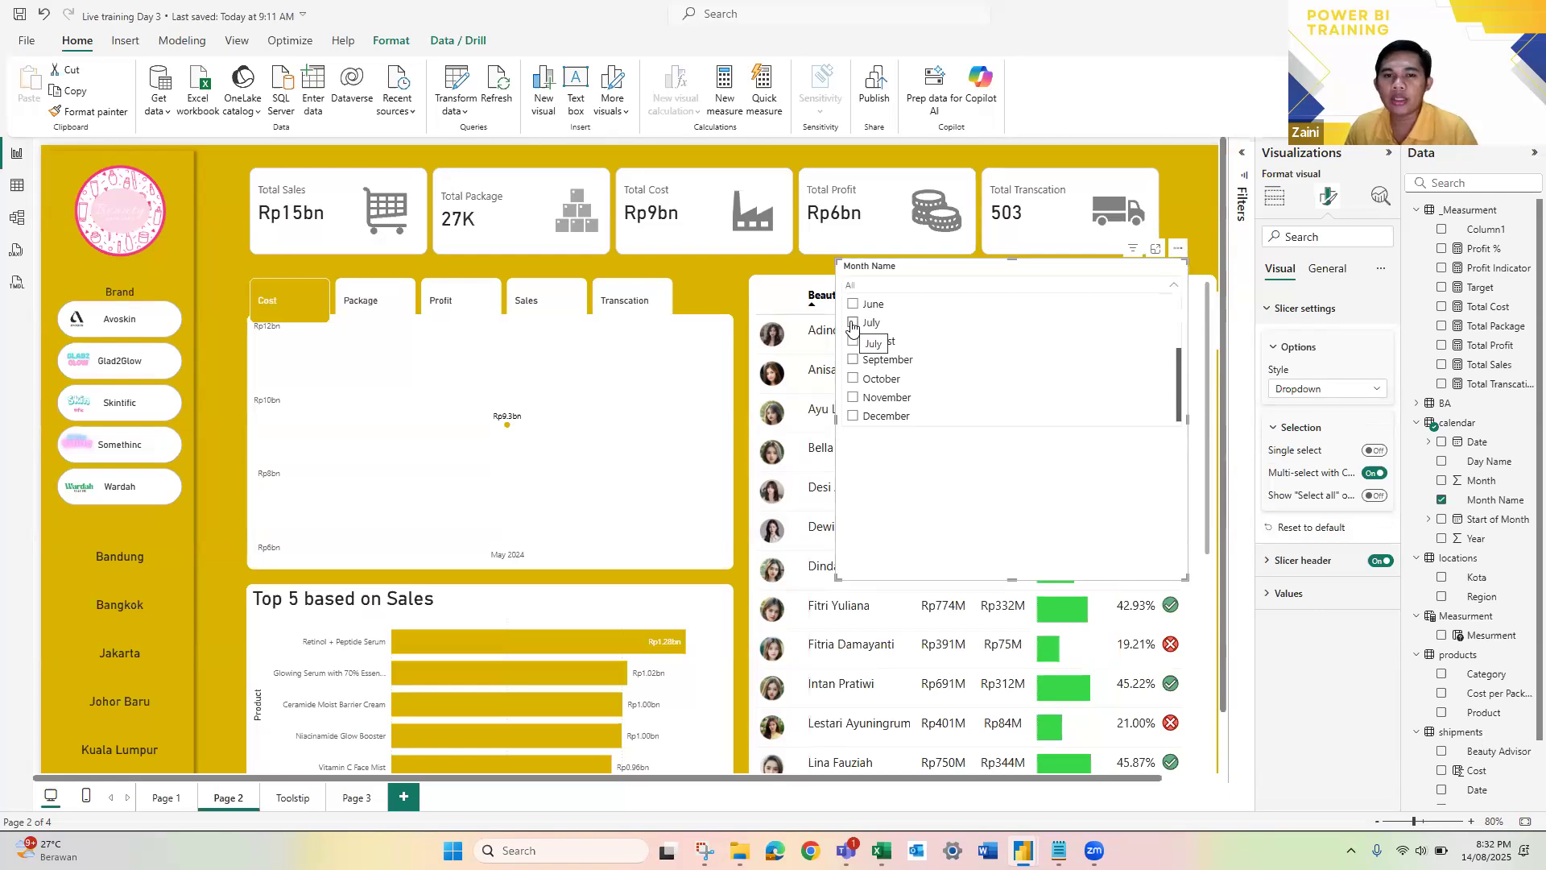
left_click(900, 325)
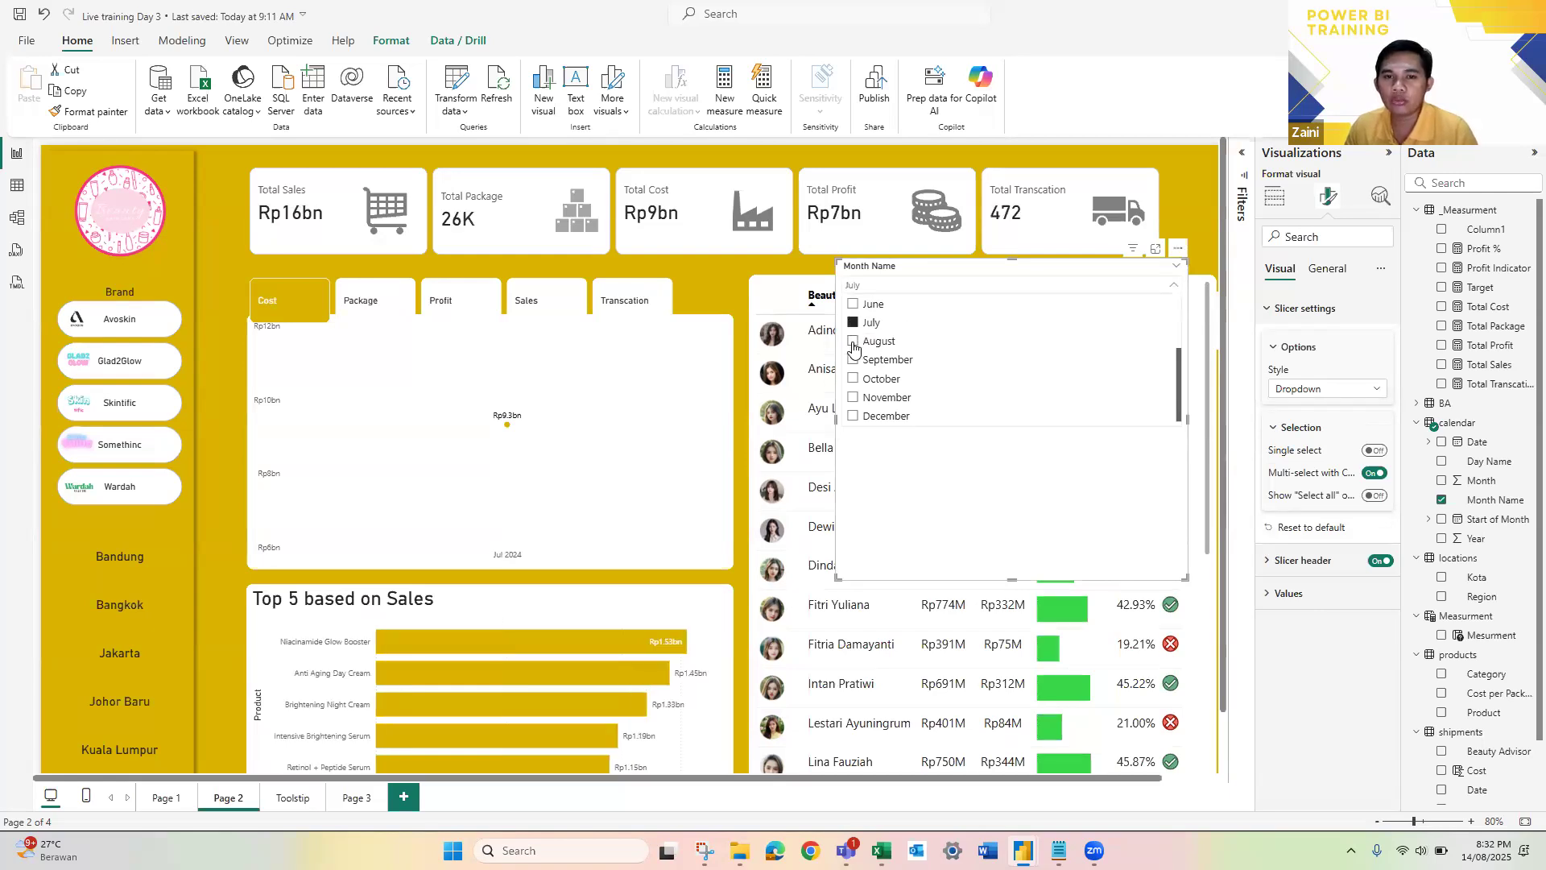
left_click(938, 342)
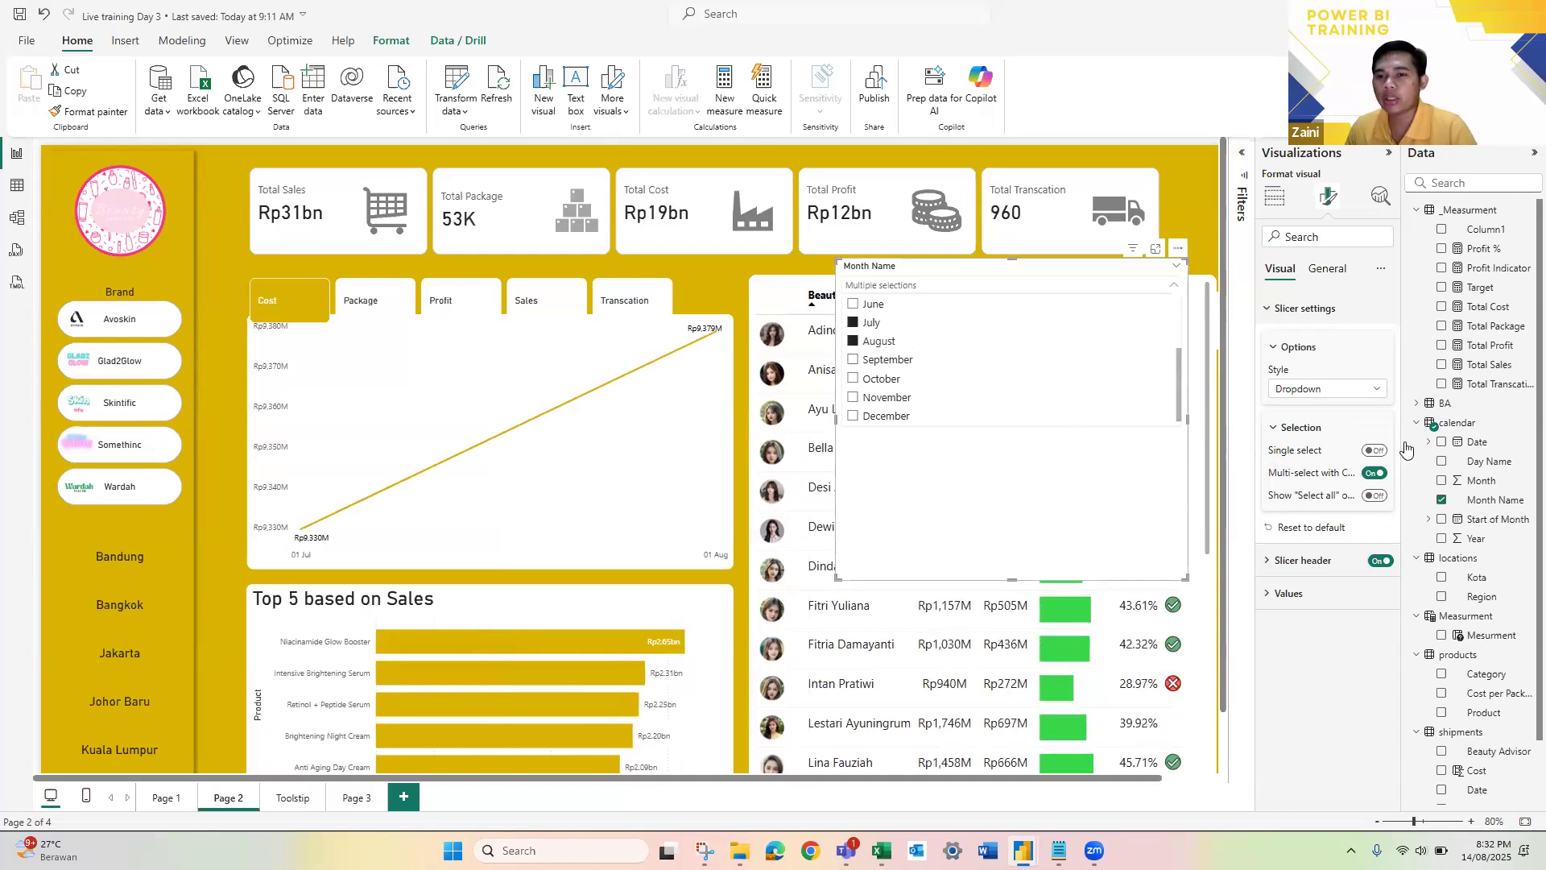
Step: Turn on Single select for the Month Name slicer and choose March, then May
left_click(1376, 451)
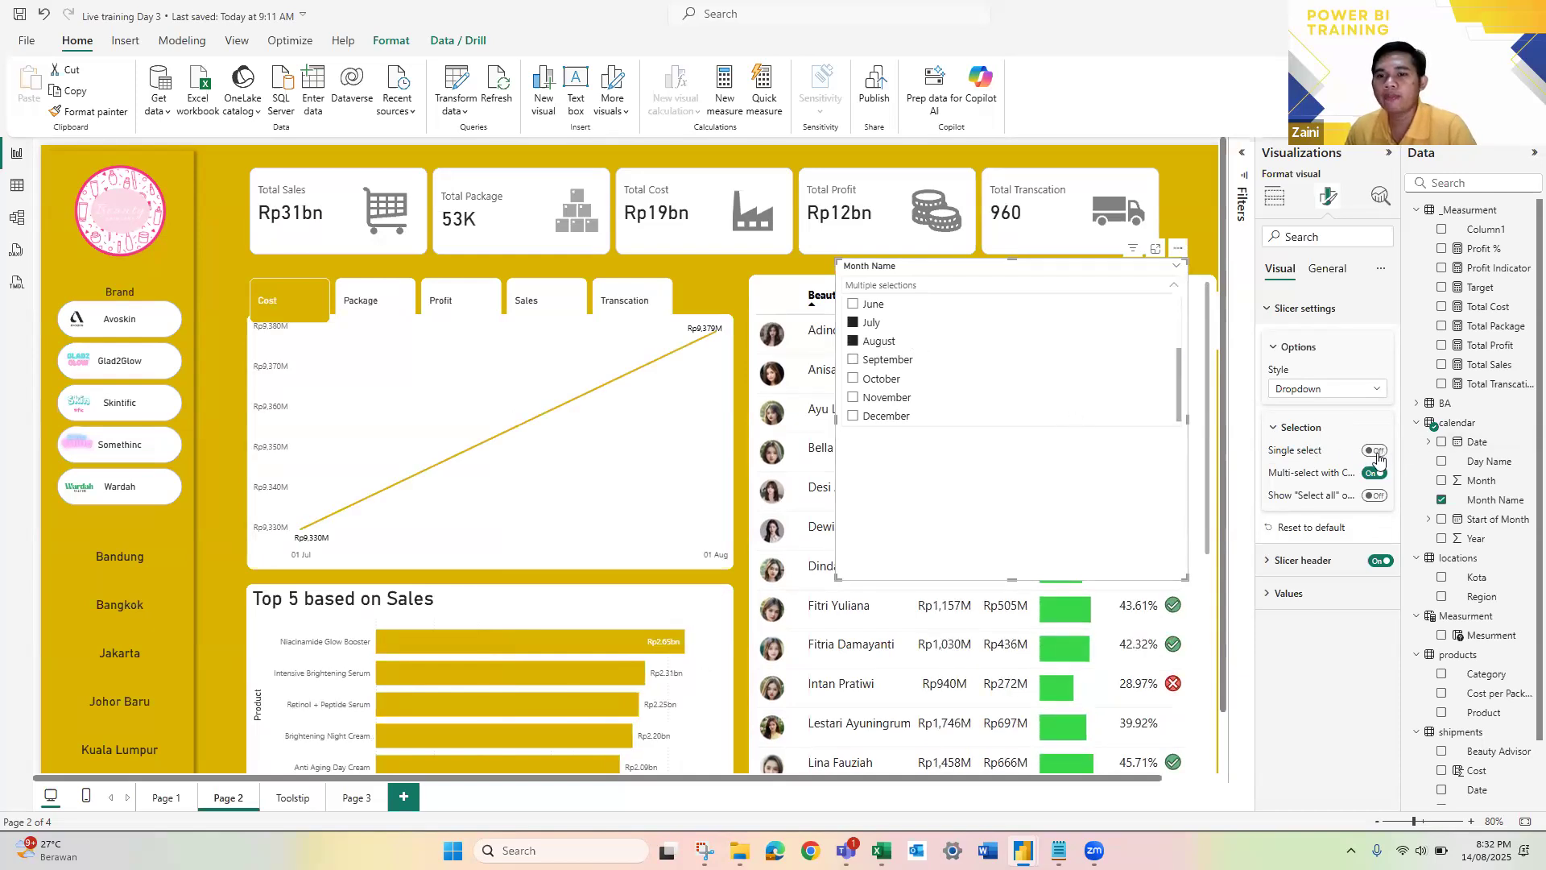
left_click(1026, 286)
left_click(878, 340)
left_click(1136, 289)
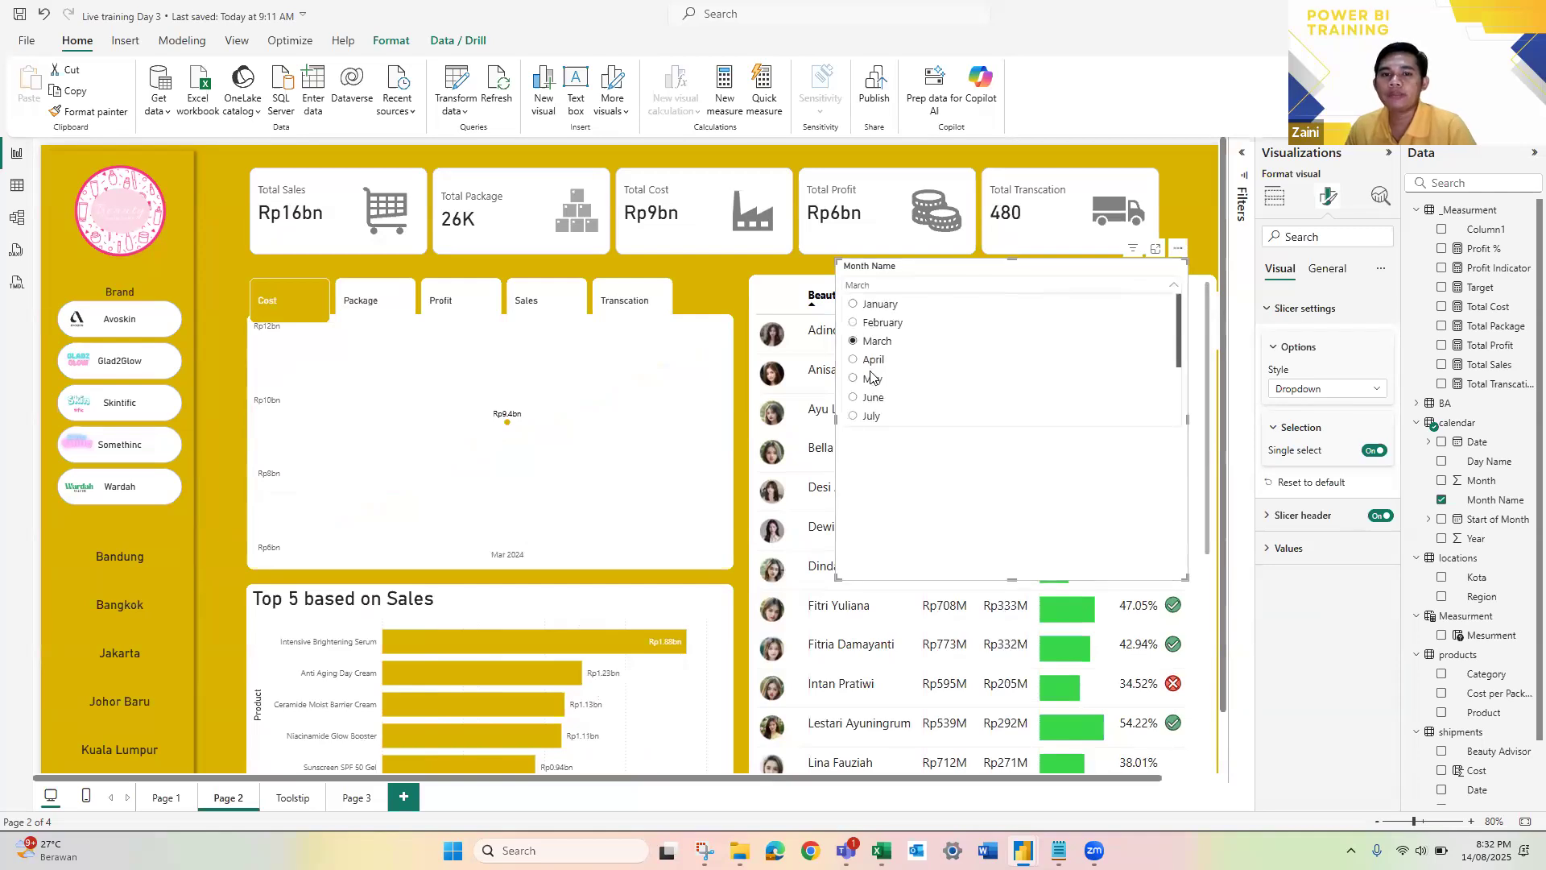
left_click(872, 377)
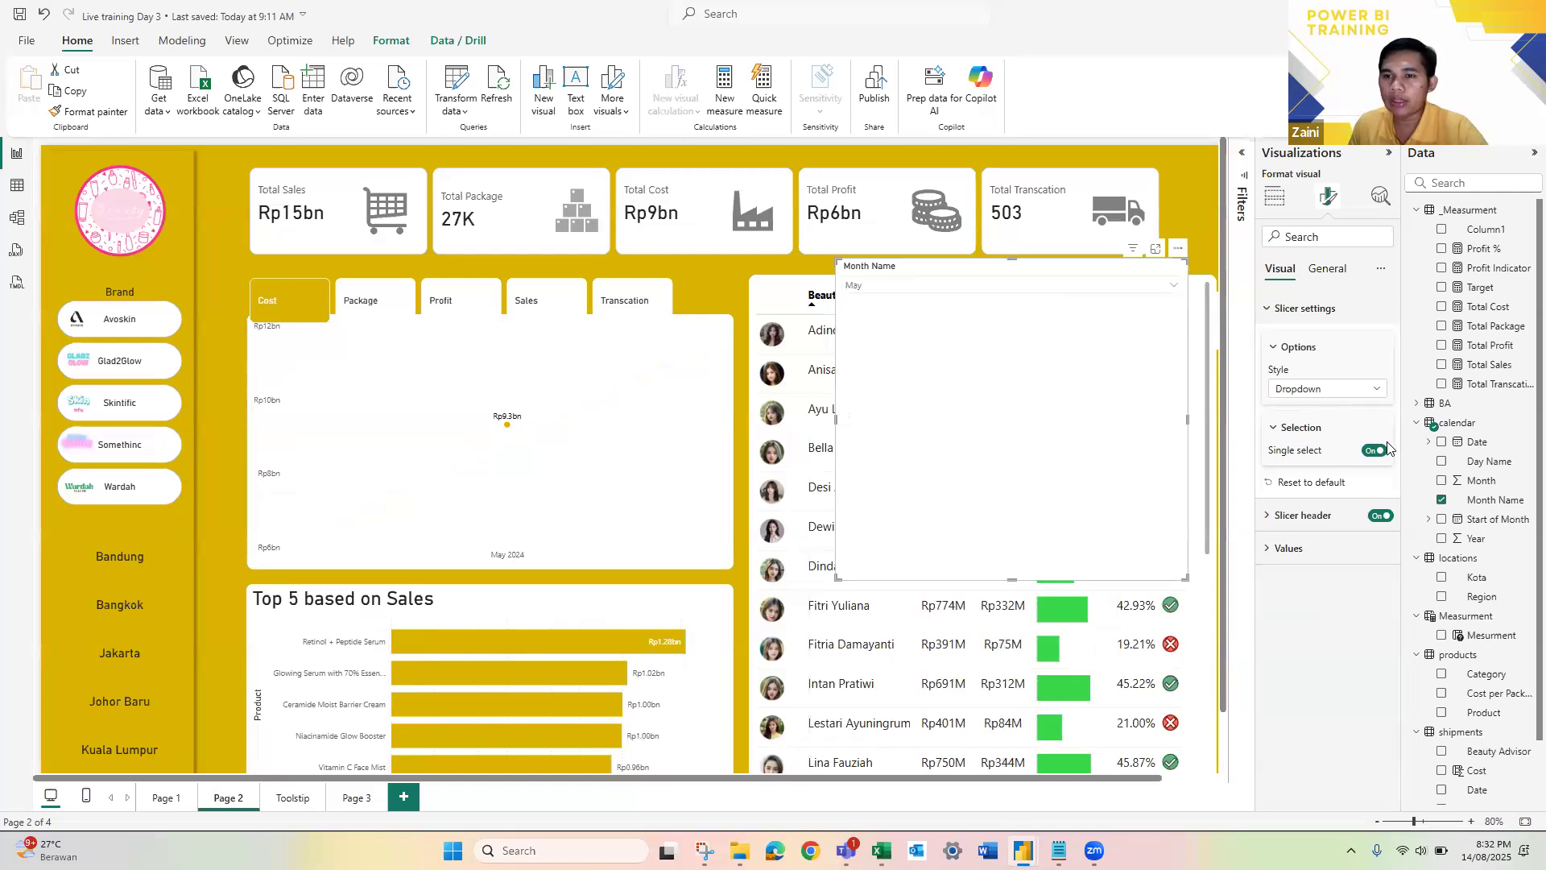
Step: Turn off the slicer's Single select option and move the slicer over the line chart
left_click(1360, 487)
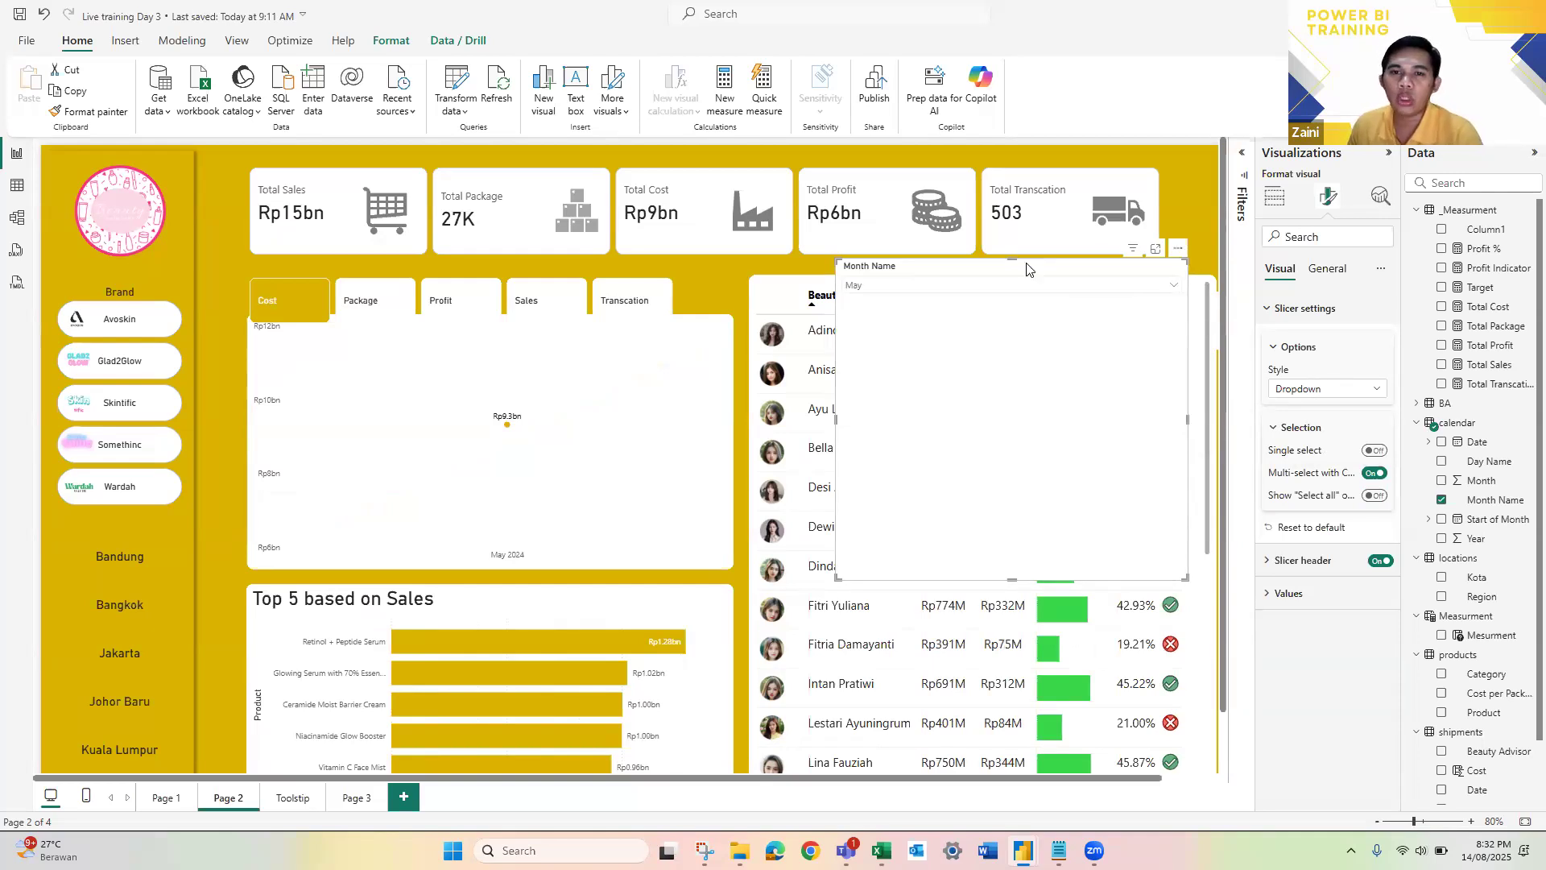
left_click_drag(1027, 268, 388, 272)
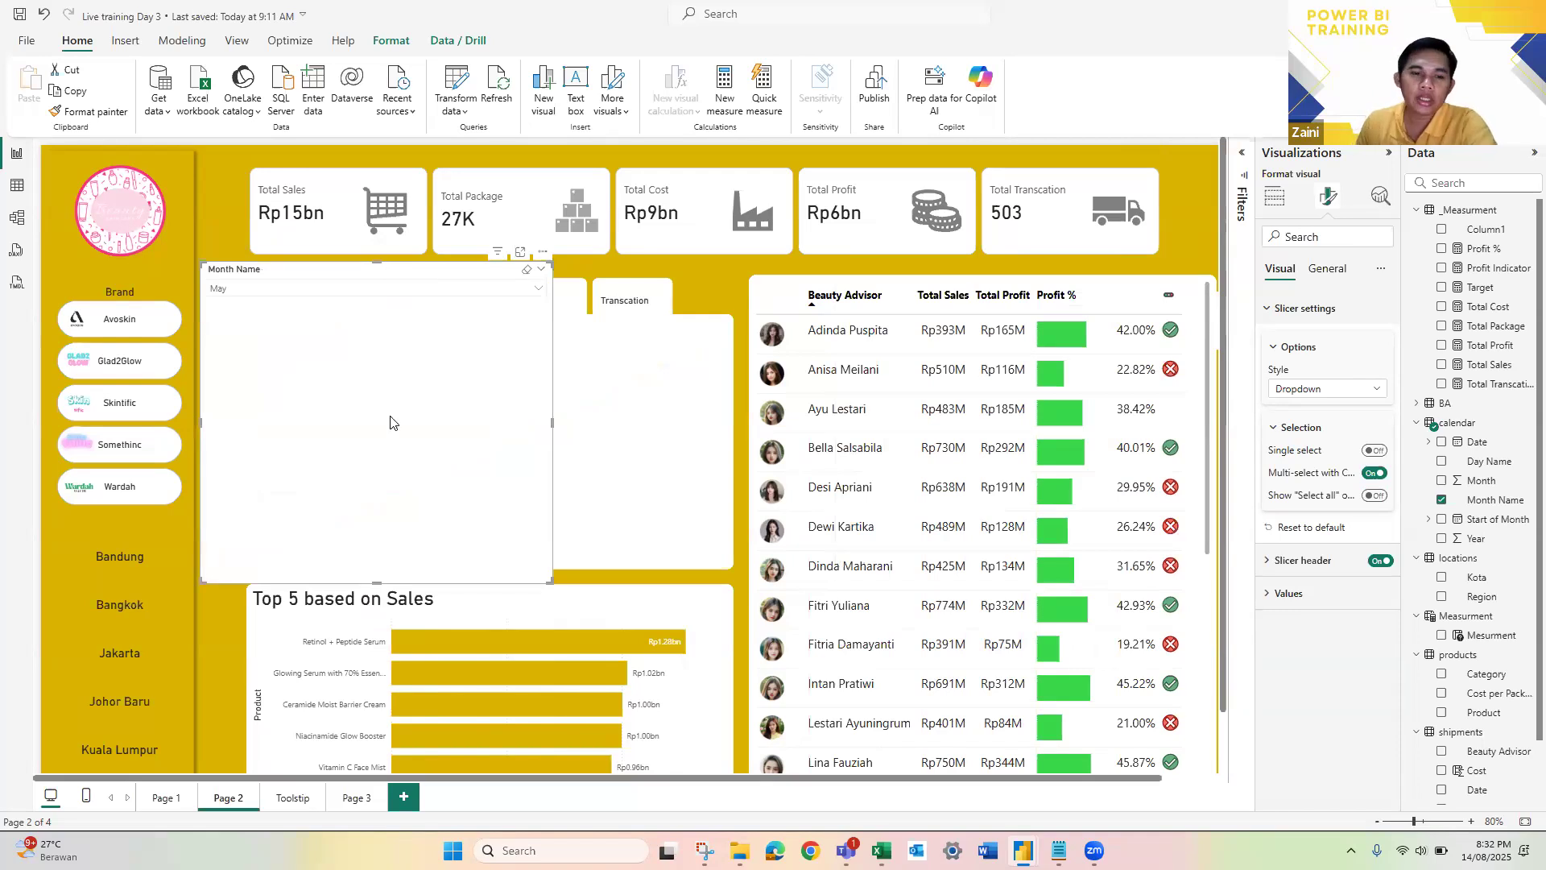
Step: Delete the Month Name slicer from Page 2 and add a slicer for the calendar table's Date field on Page 3
key("Delete")
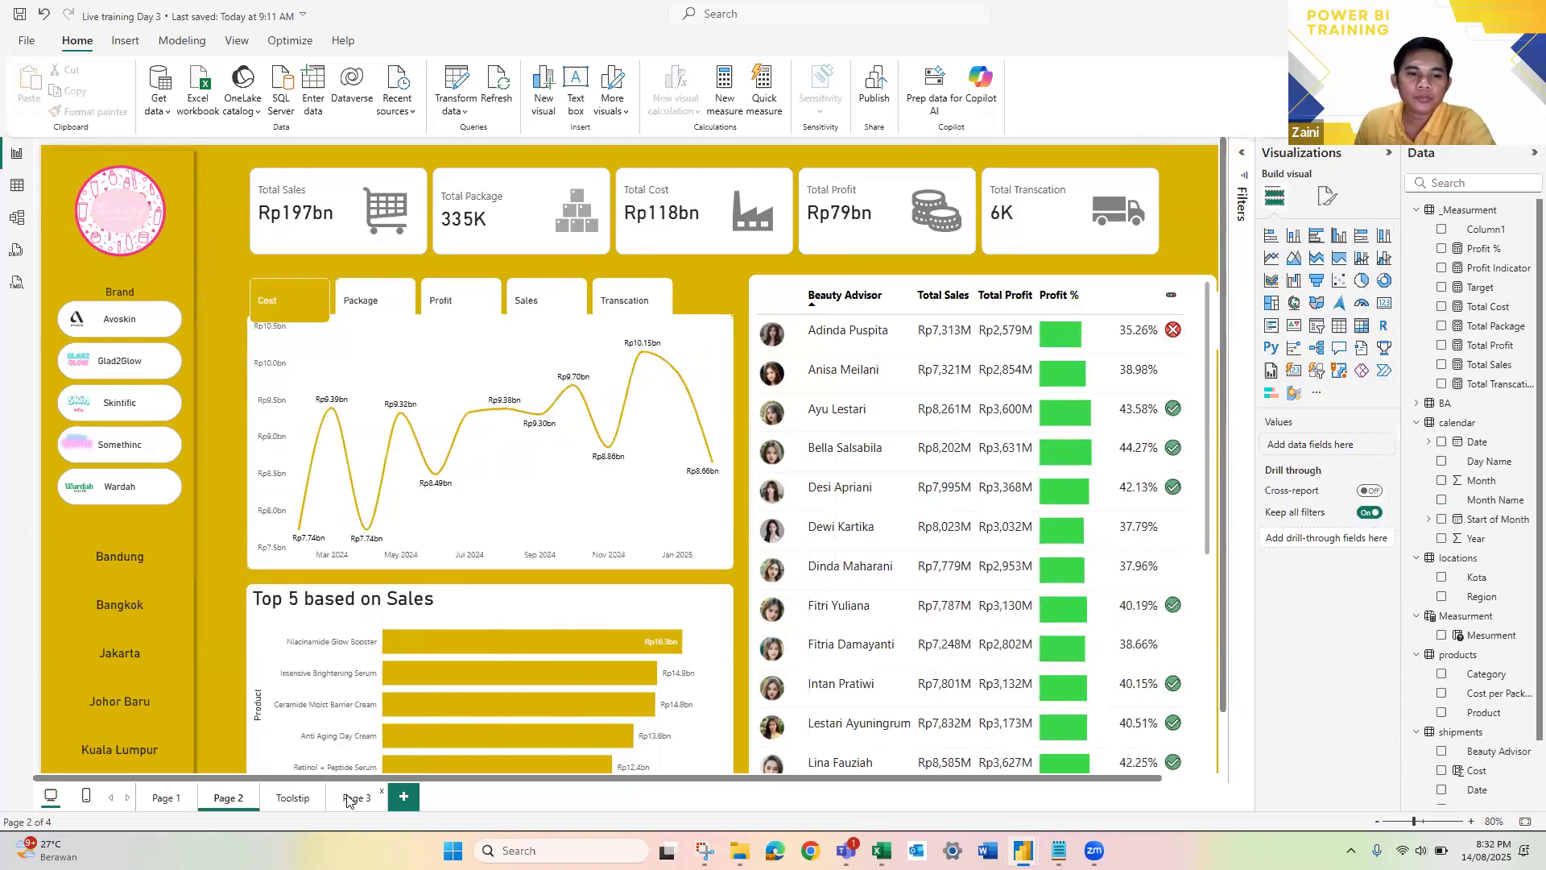
left_click(349, 798)
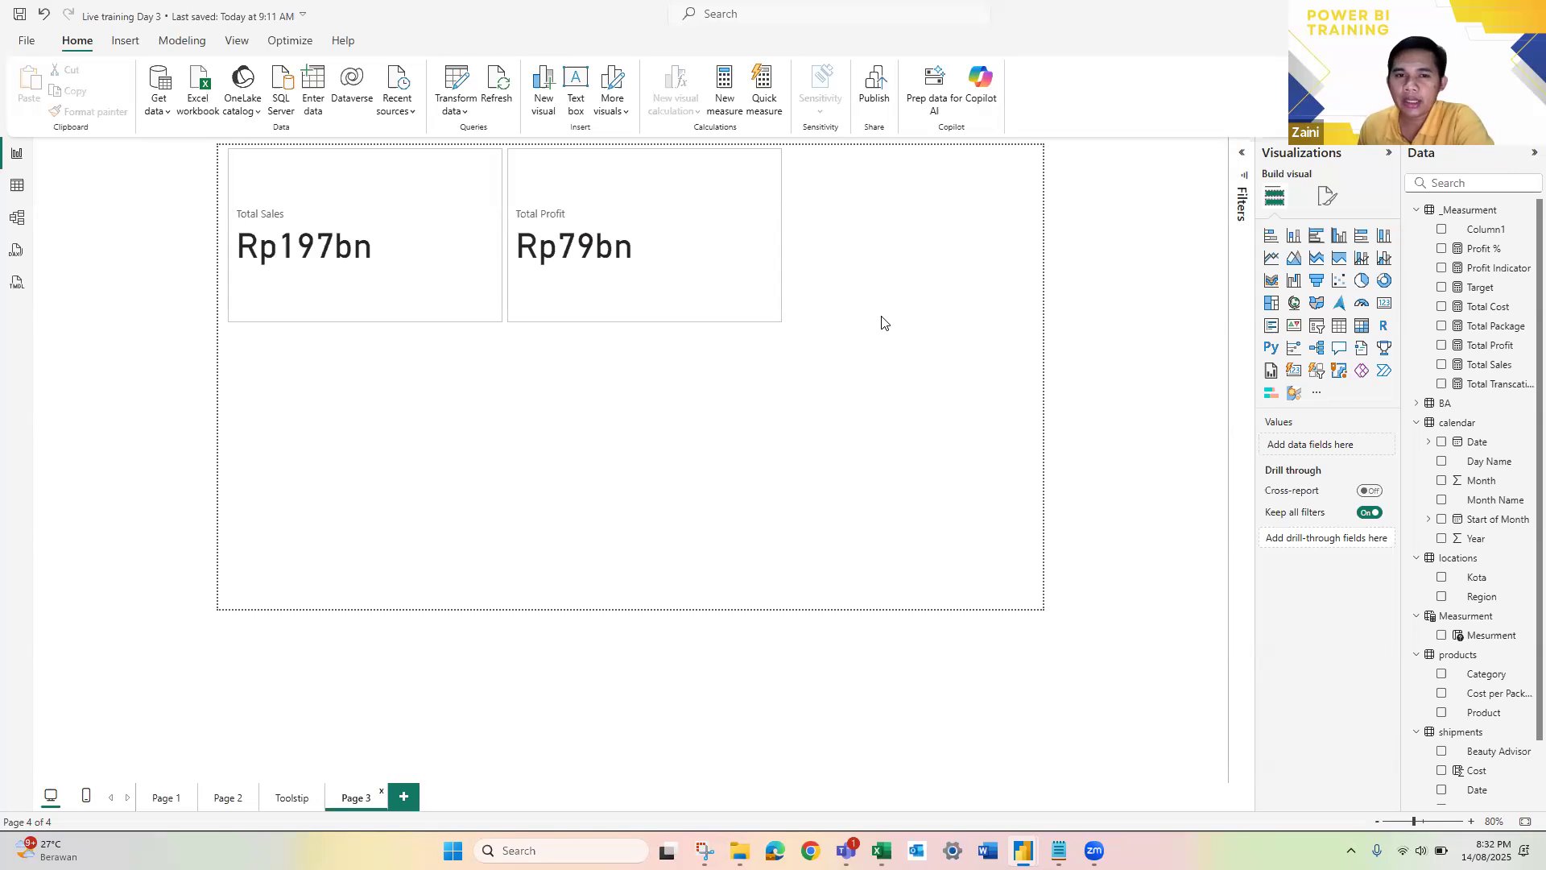
left_click(1311, 337)
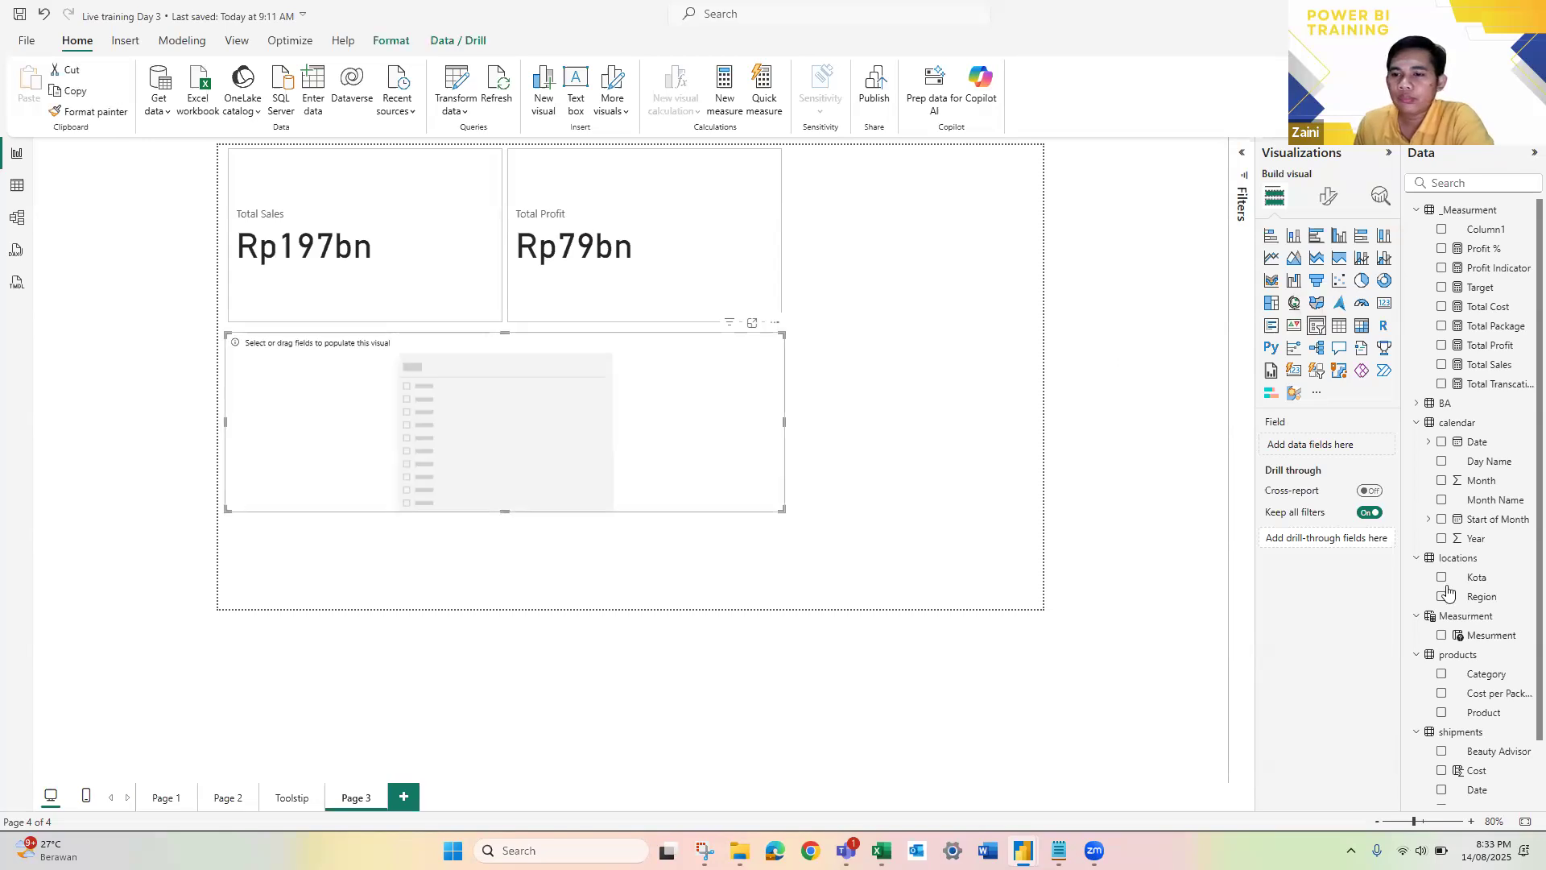
left_click(1443, 447)
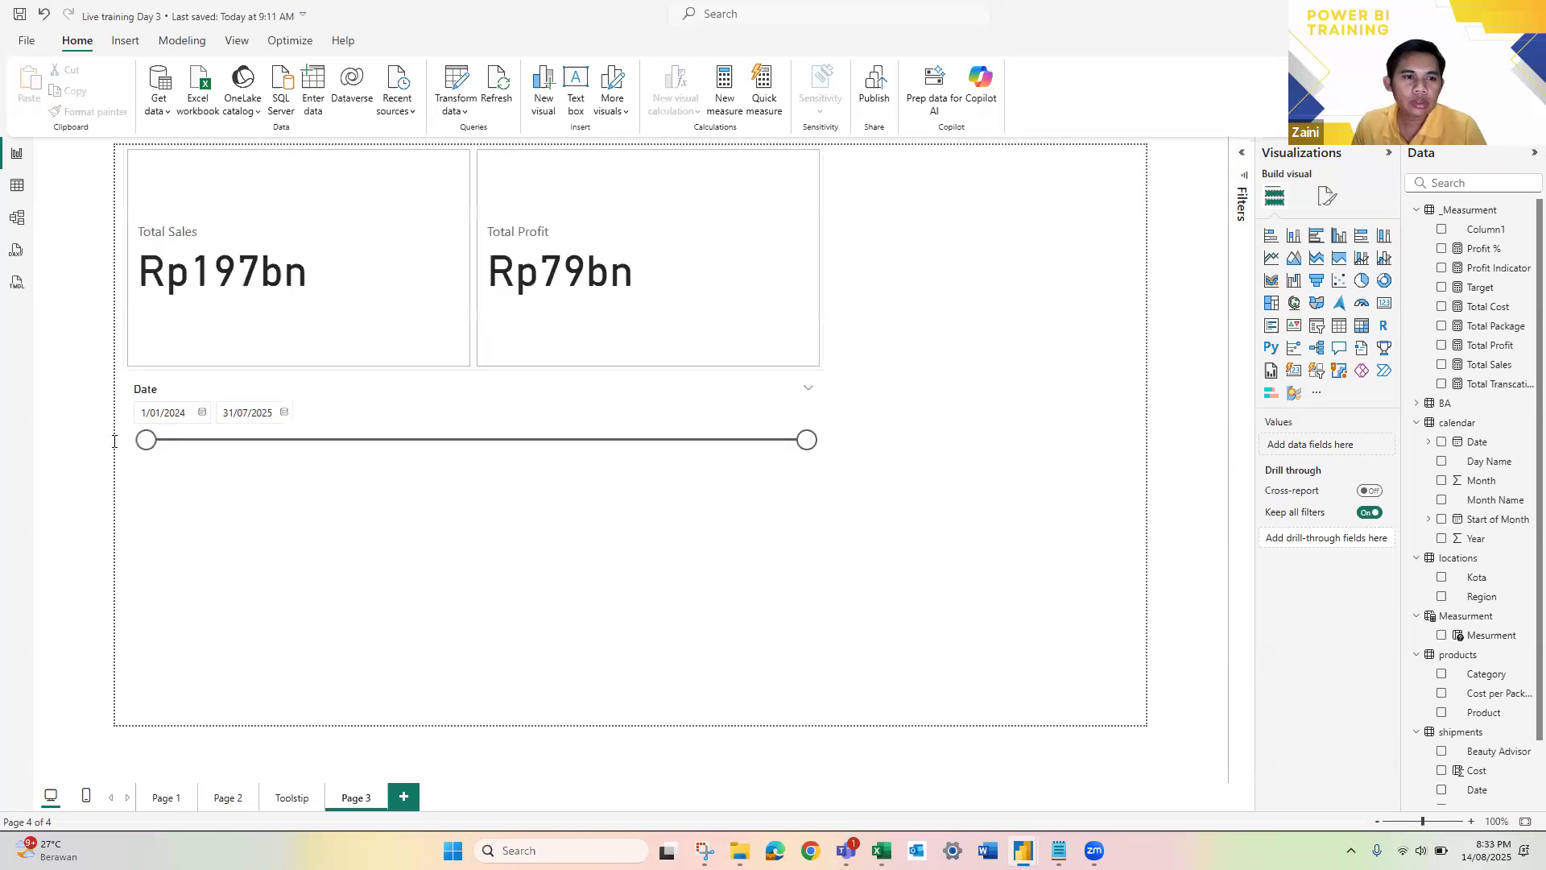
Step: Narrow the date range with the slider, keeping the start at 1/01/2024 and ending at 9/12/2024
scroll(114, 442, "up", 1, "ctrl")
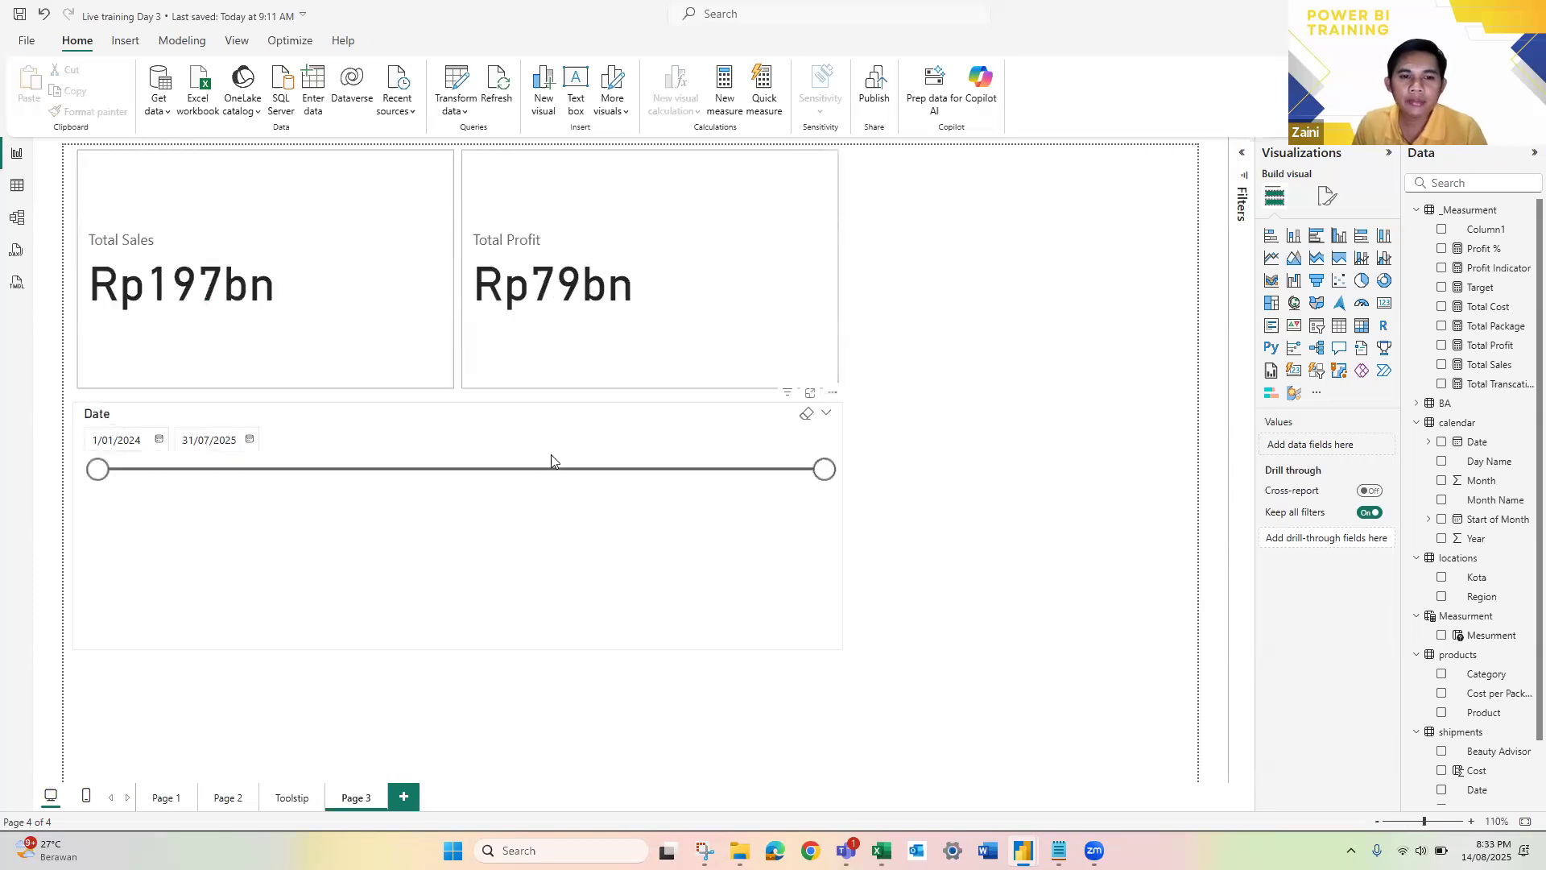
left_click_drag(825, 470, 678, 469)
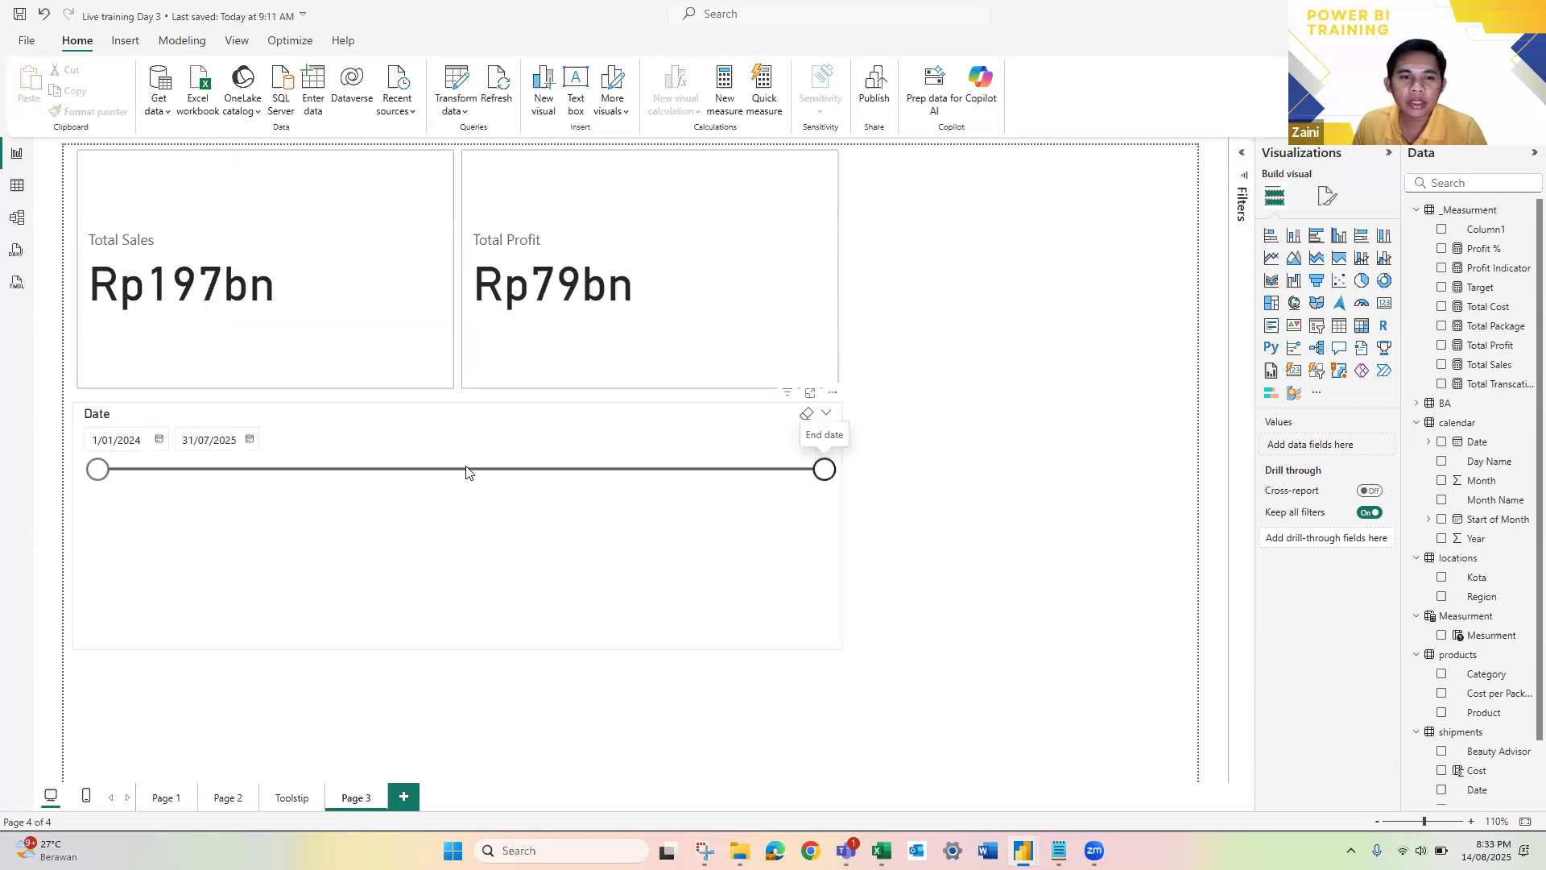
left_click_drag(351, 470, 529, 471)
mouse_move(98, 465)
left_mouse_down()
mouse_move(242, 471)
mouse_move(92, 470)
left_mouse_up()
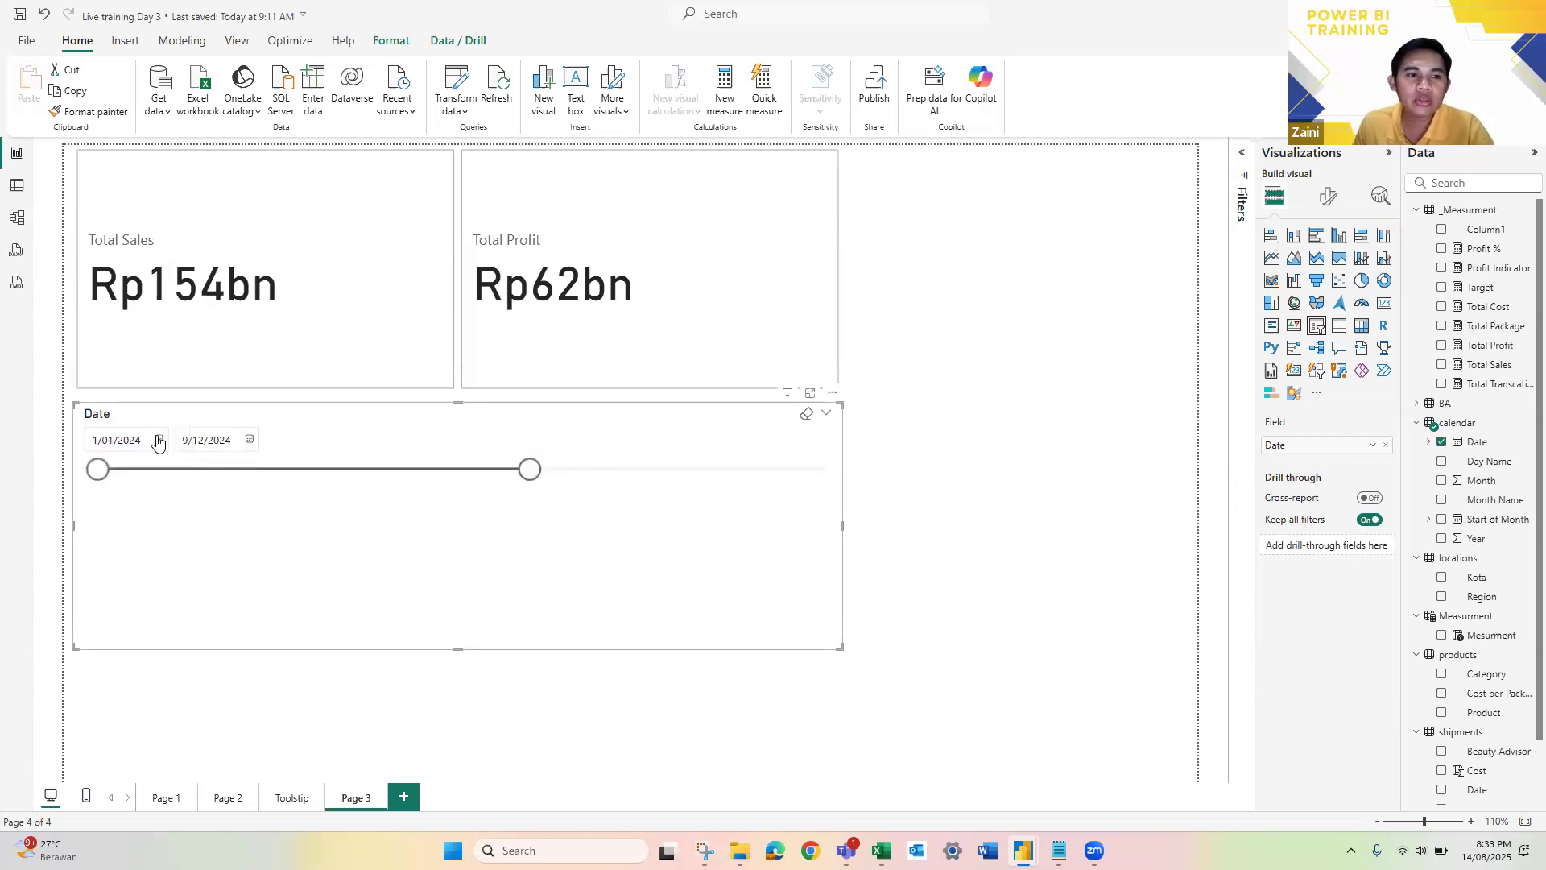
Step: Pick 1/03/2024 as the Date slicer's start date and 16/08/2024 as its end date from the calendars
left_click(159, 440)
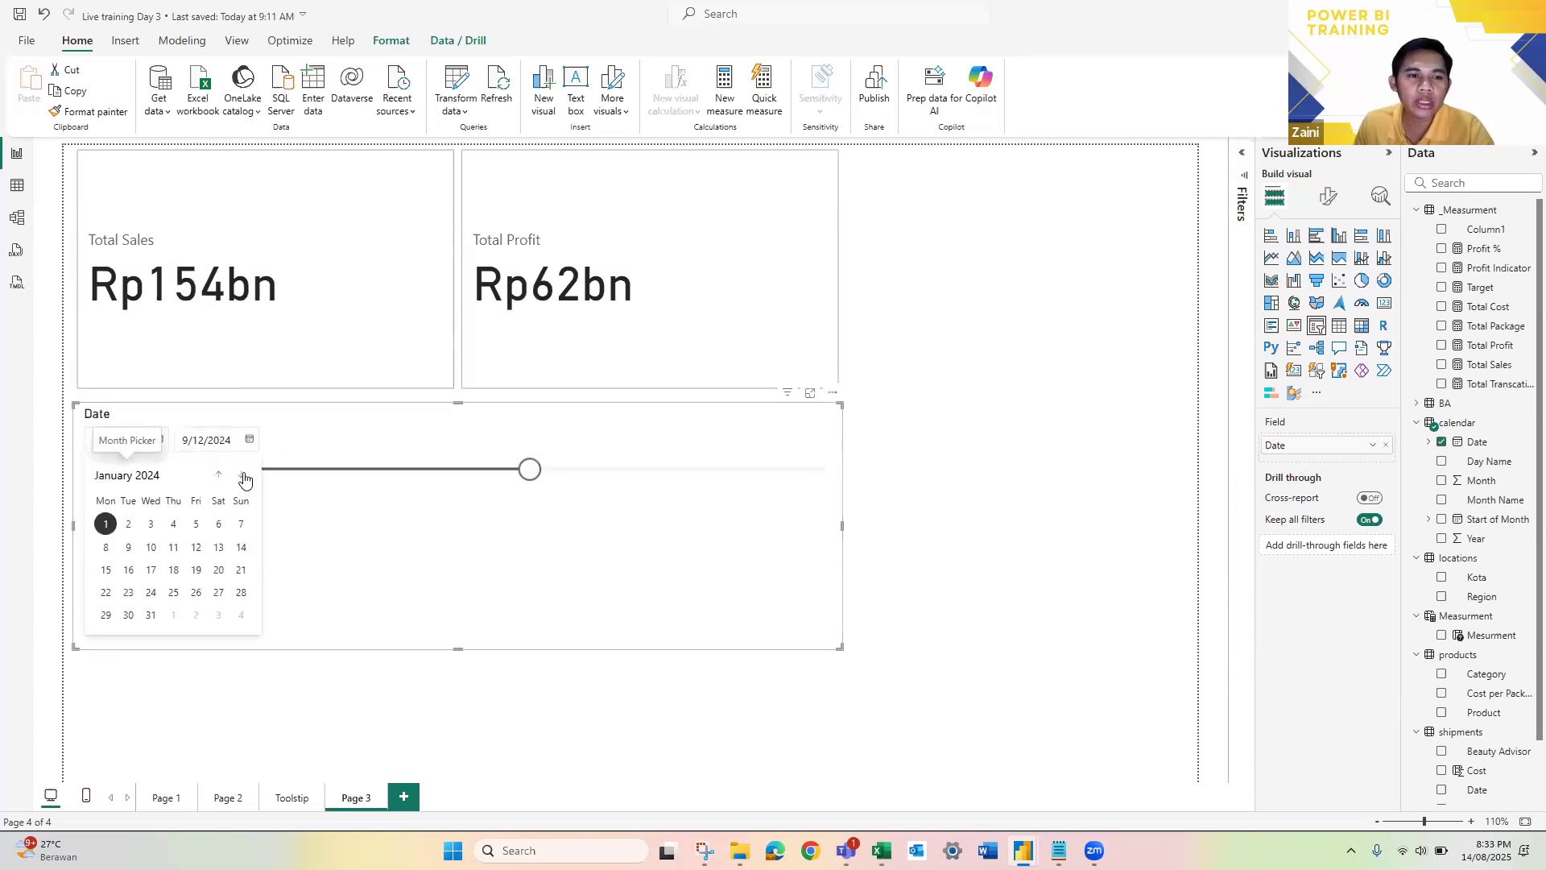
left_click(244, 476)
left_click(243, 477)
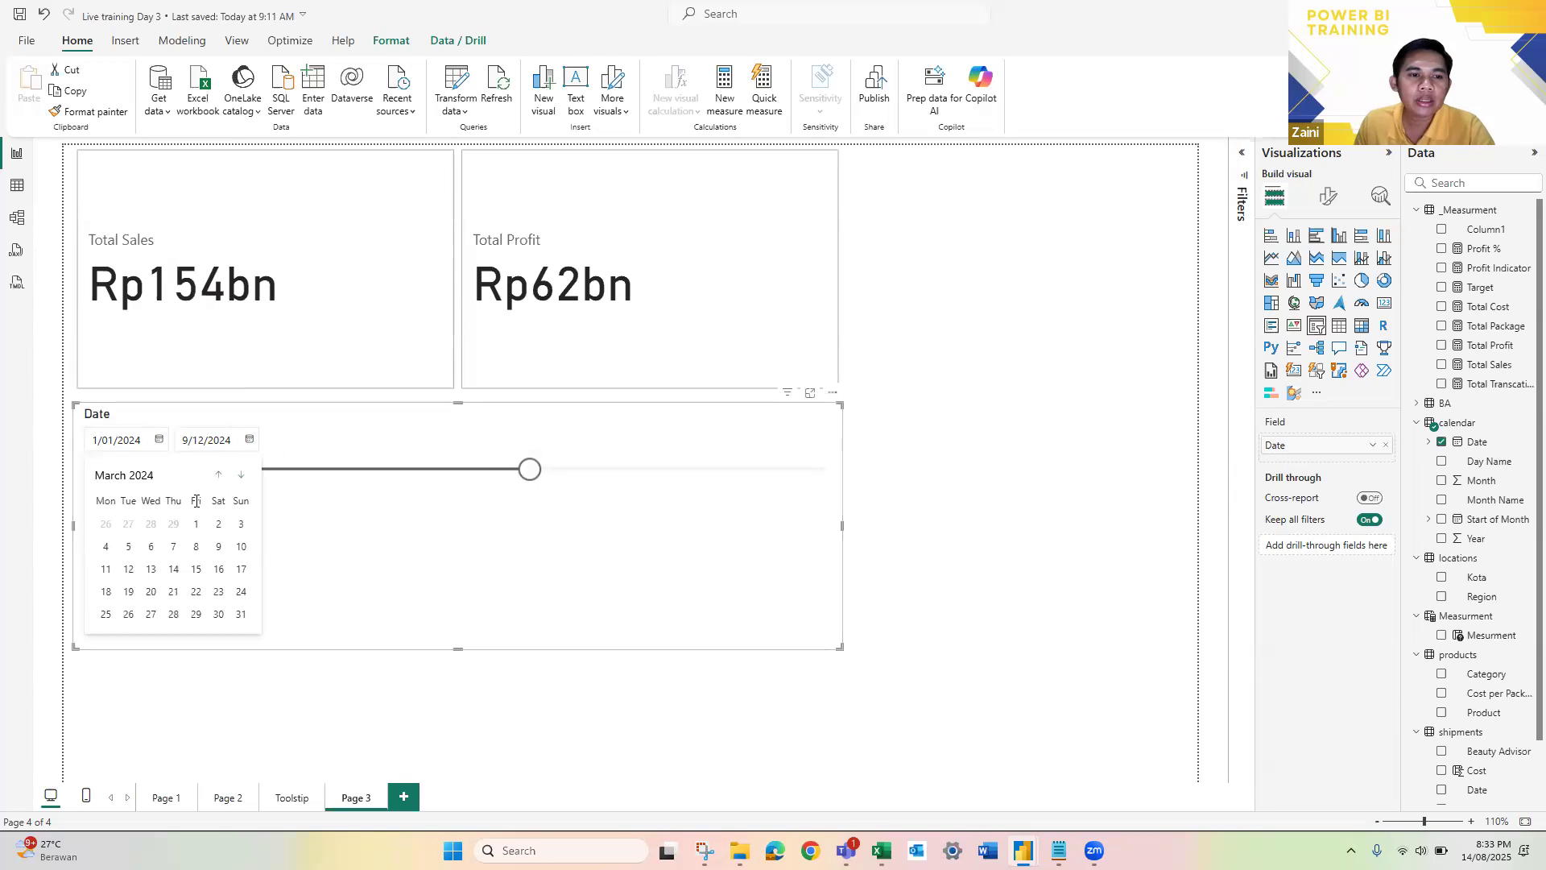
left_click(249, 440)
left_click(249, 440)
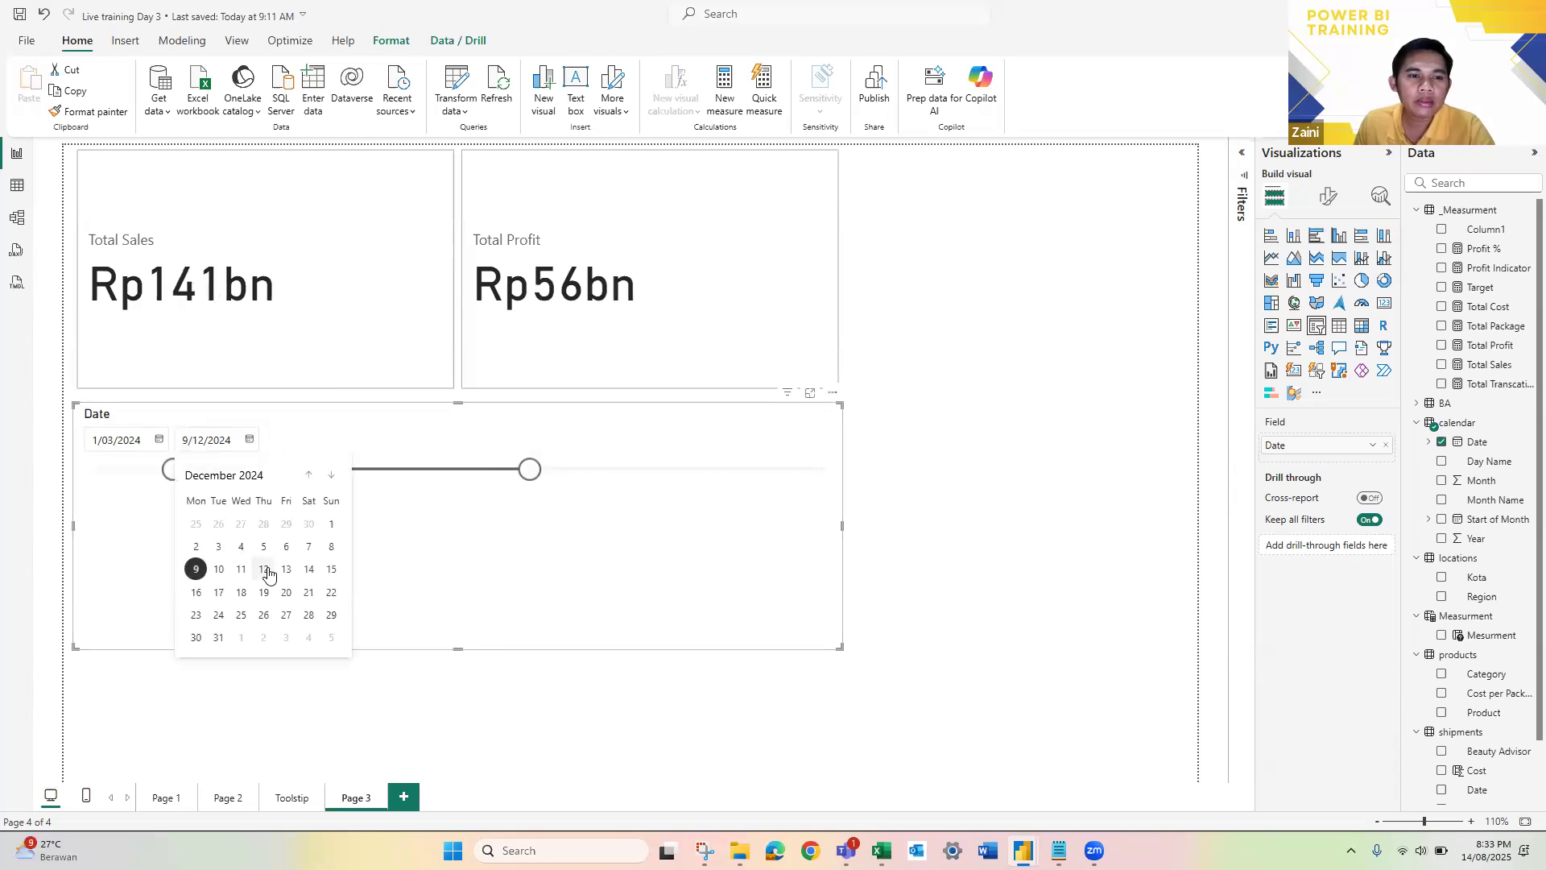
left_click(310, 476)
left_click(310, 476)
left_click(310, 476)
left_click(310, 475)
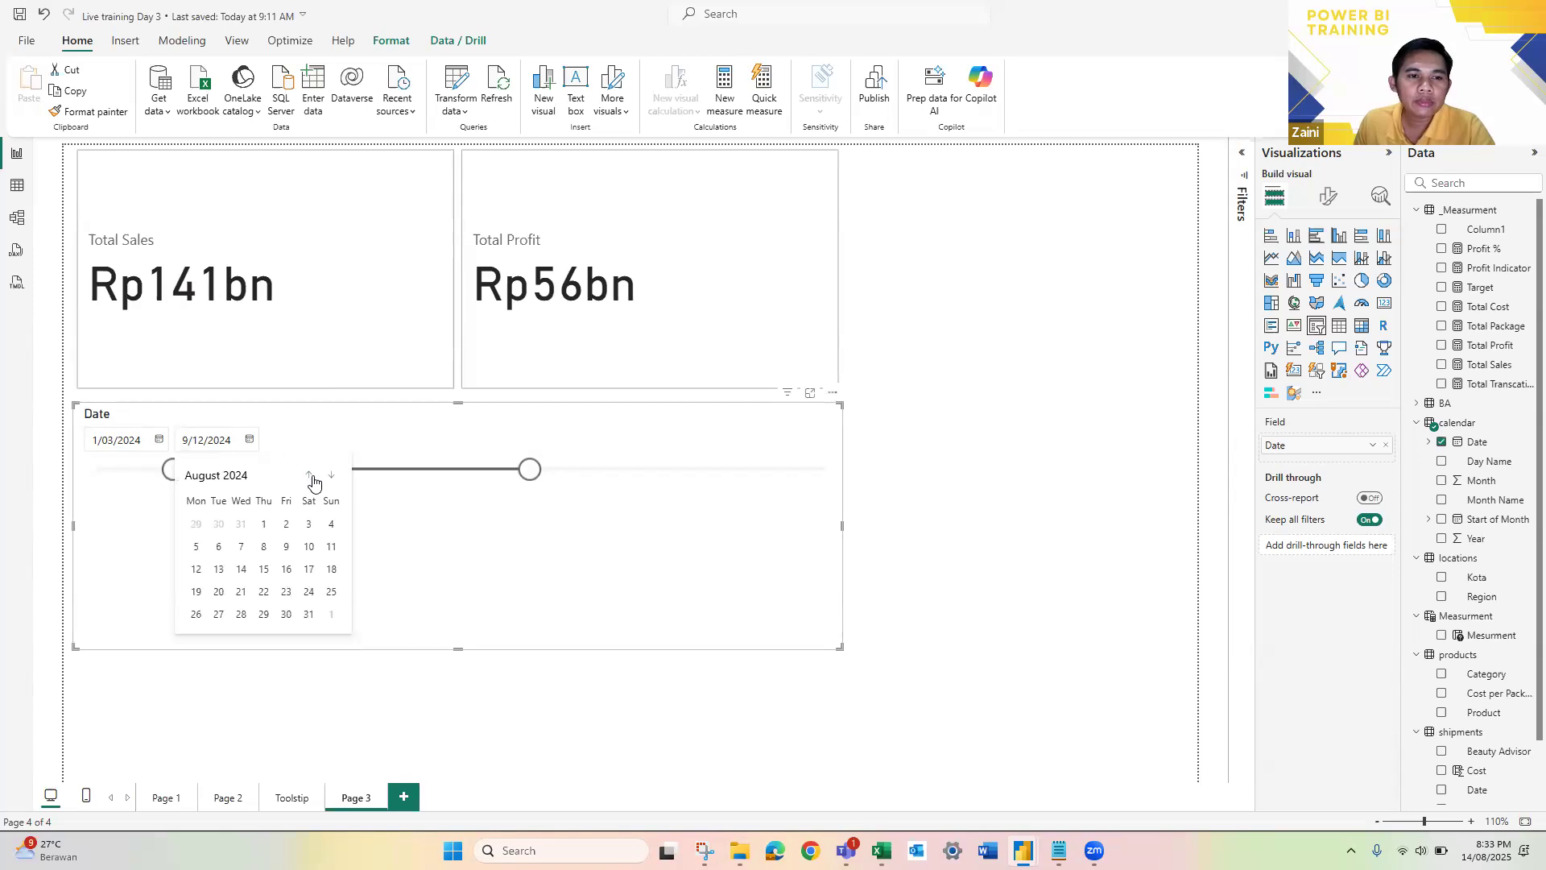
left_click(285, 571)
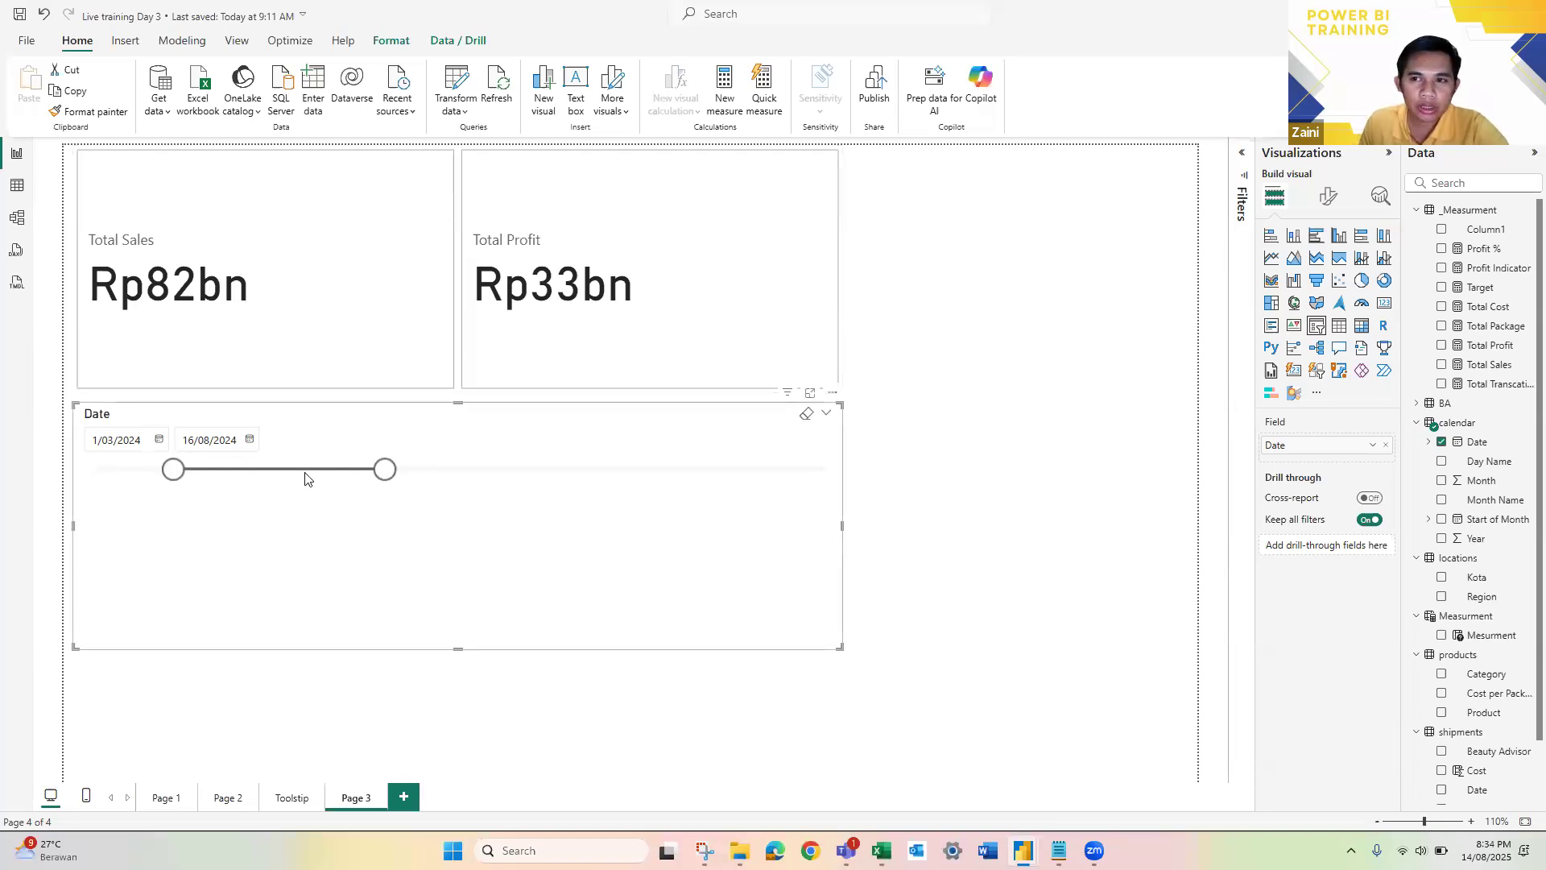
Step: Turn off the Date slicer's slider, shrink the slicer to fit its two date boxes and place it beside the Total Profit card
left_click(1327, 201)
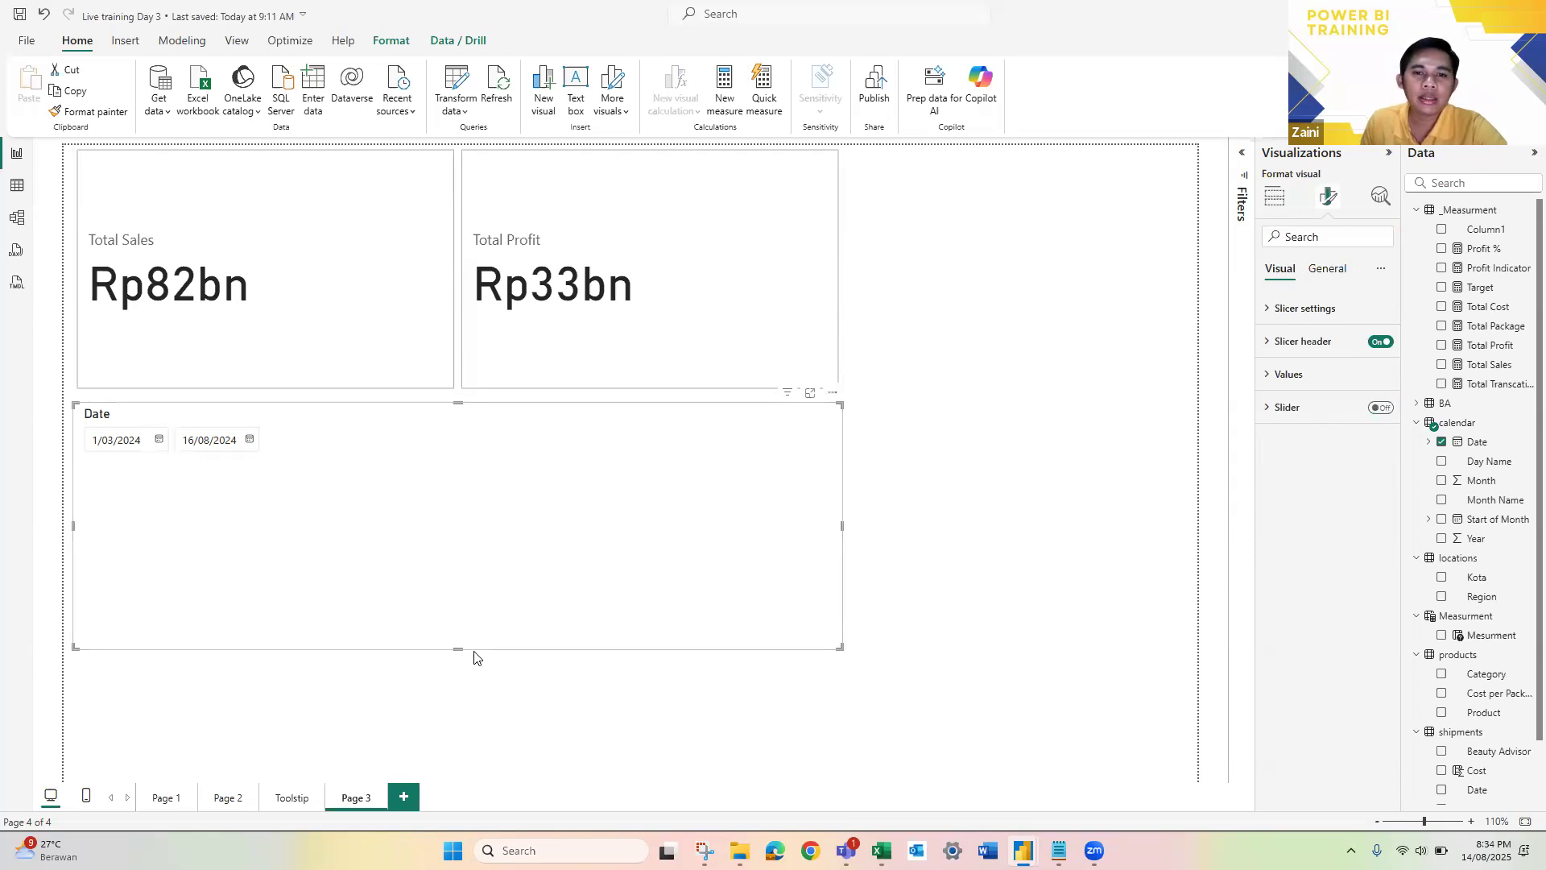
left_click_drag(457, 648, 472, 462)
left_click_drag(297, 427, 546, 570)
left_click(368, 497)
left_click_drag(418, 521, 469, 484)
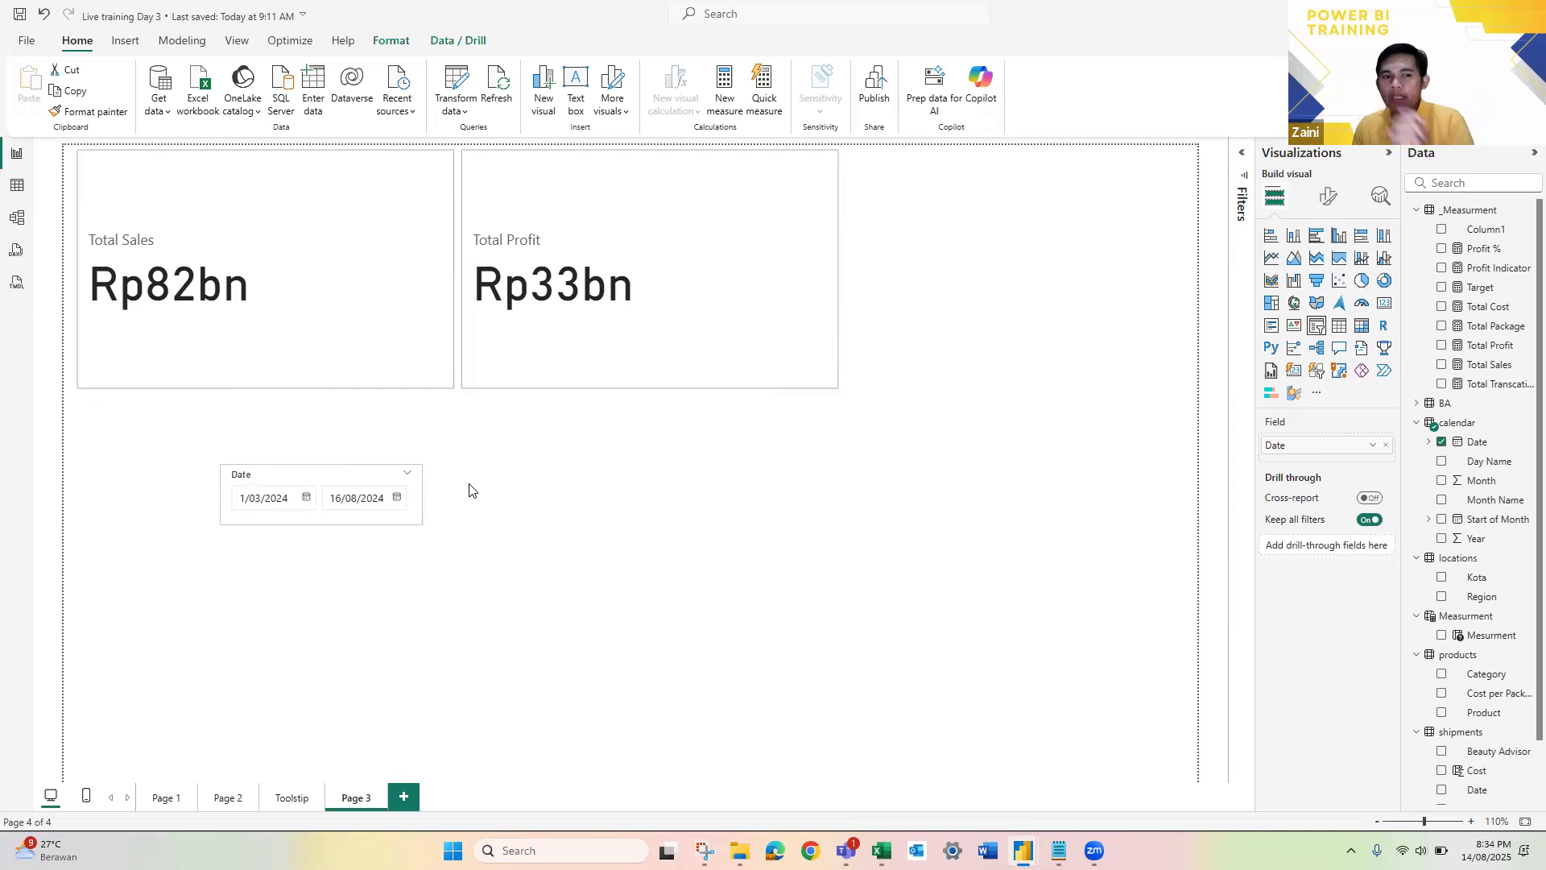
left_click_drag(969, 327, 991, 178)
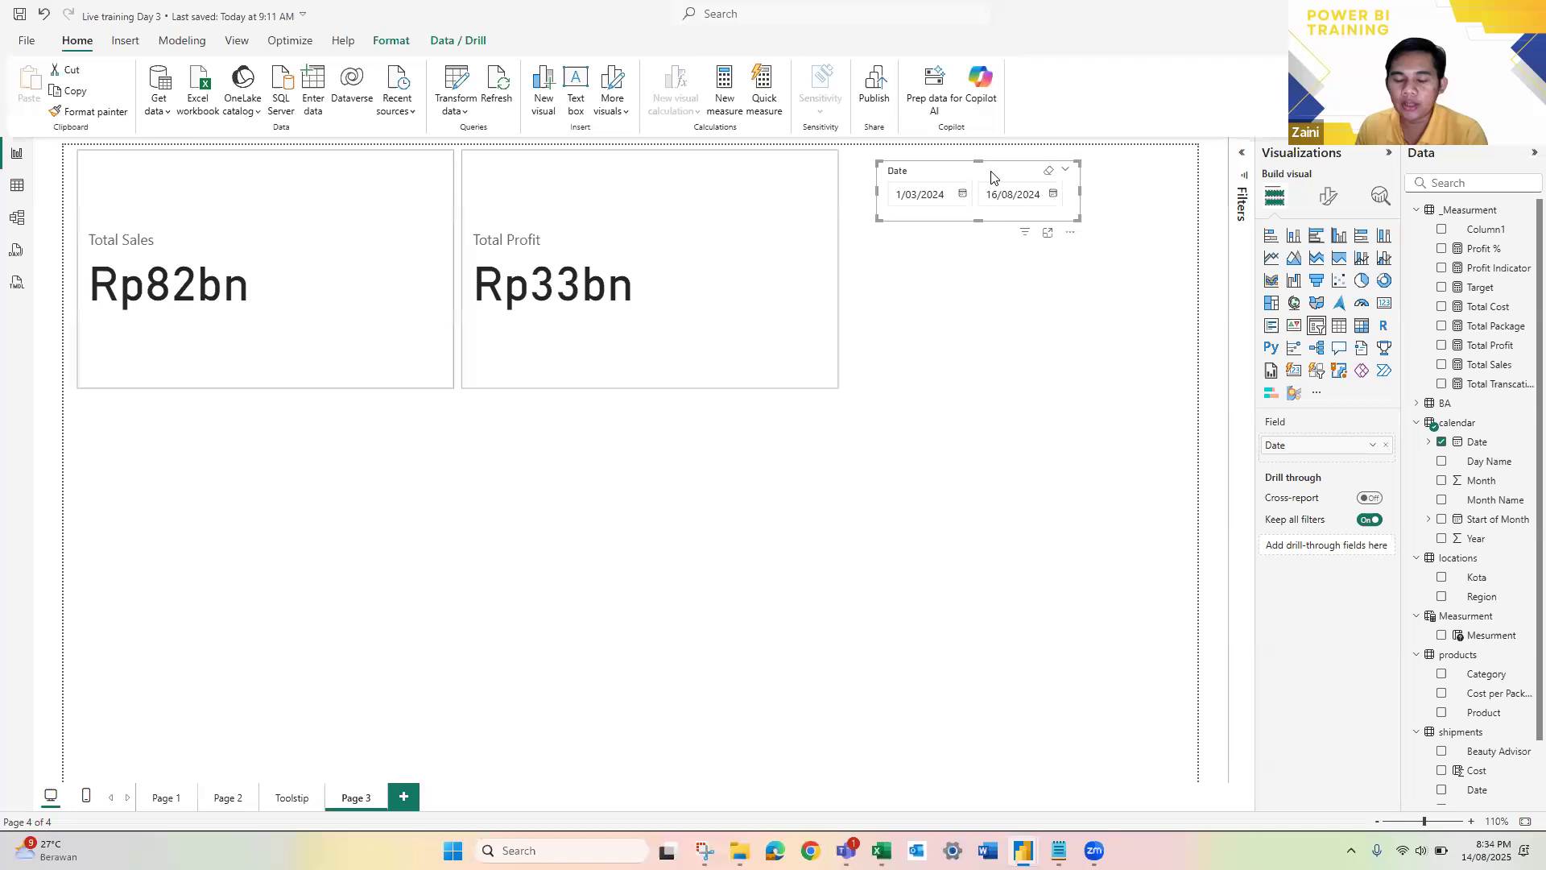
left_click(906, 225)
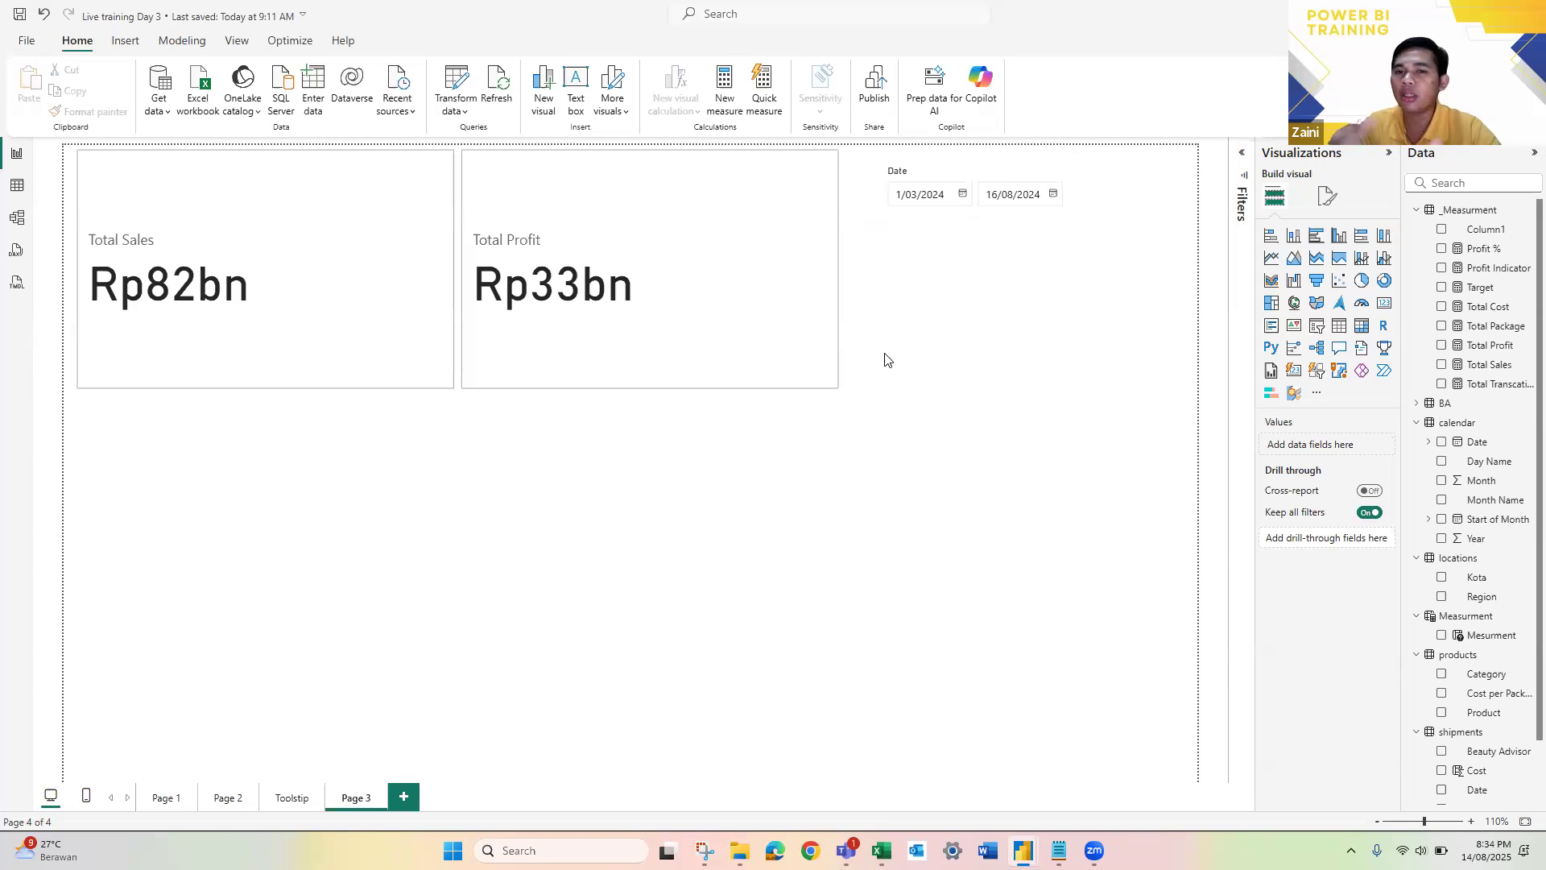
Step: Set the Date slicer's range to 6/03/2024 through 23/08/2024
left_click(963, 196)
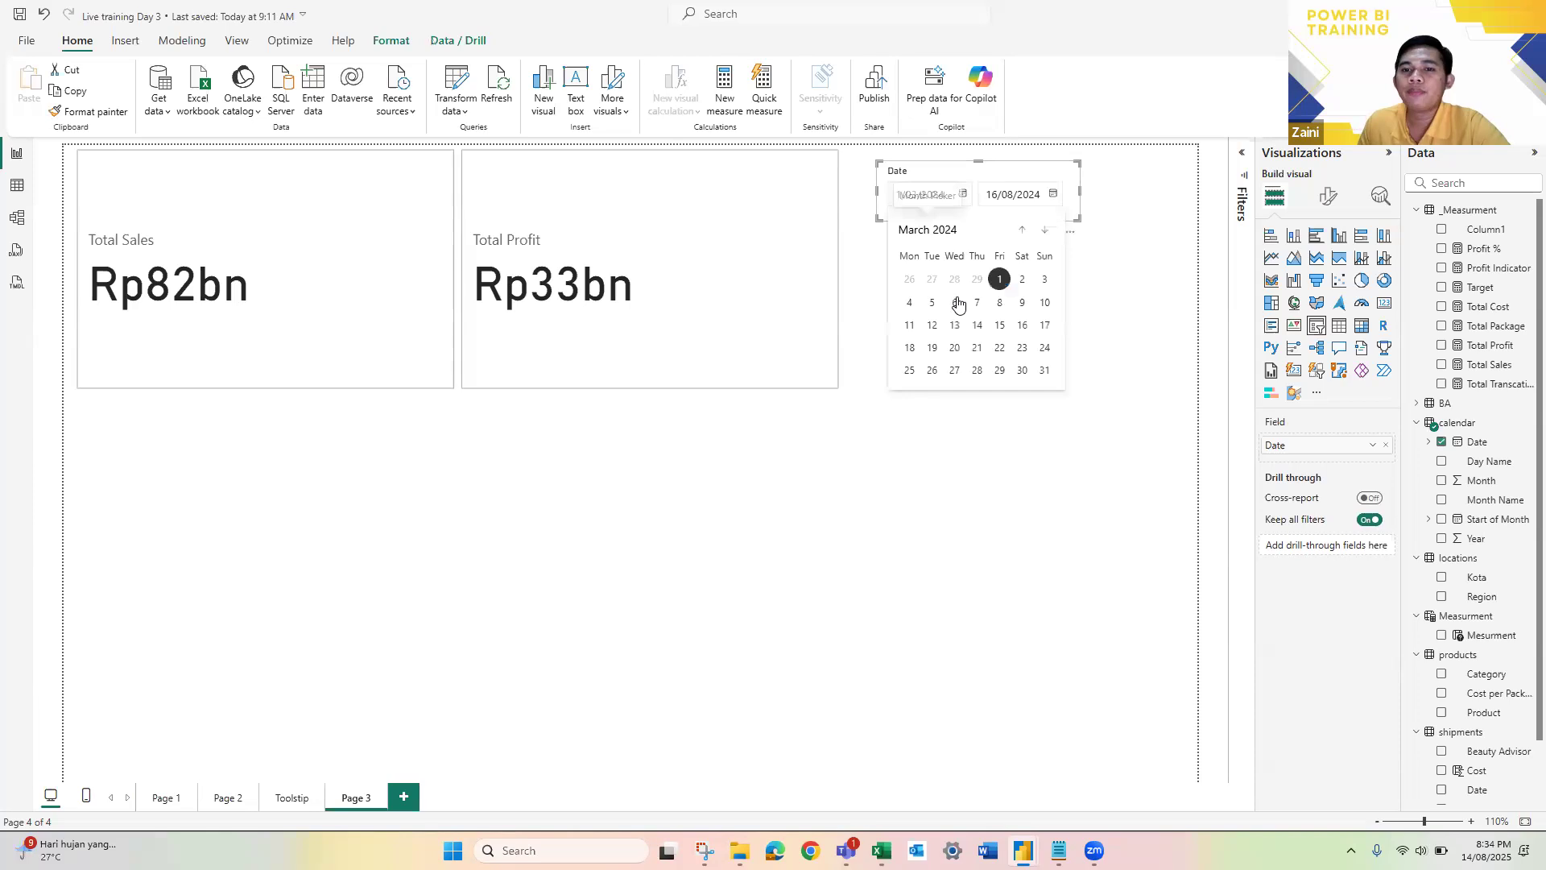
left_click(1051, 200)
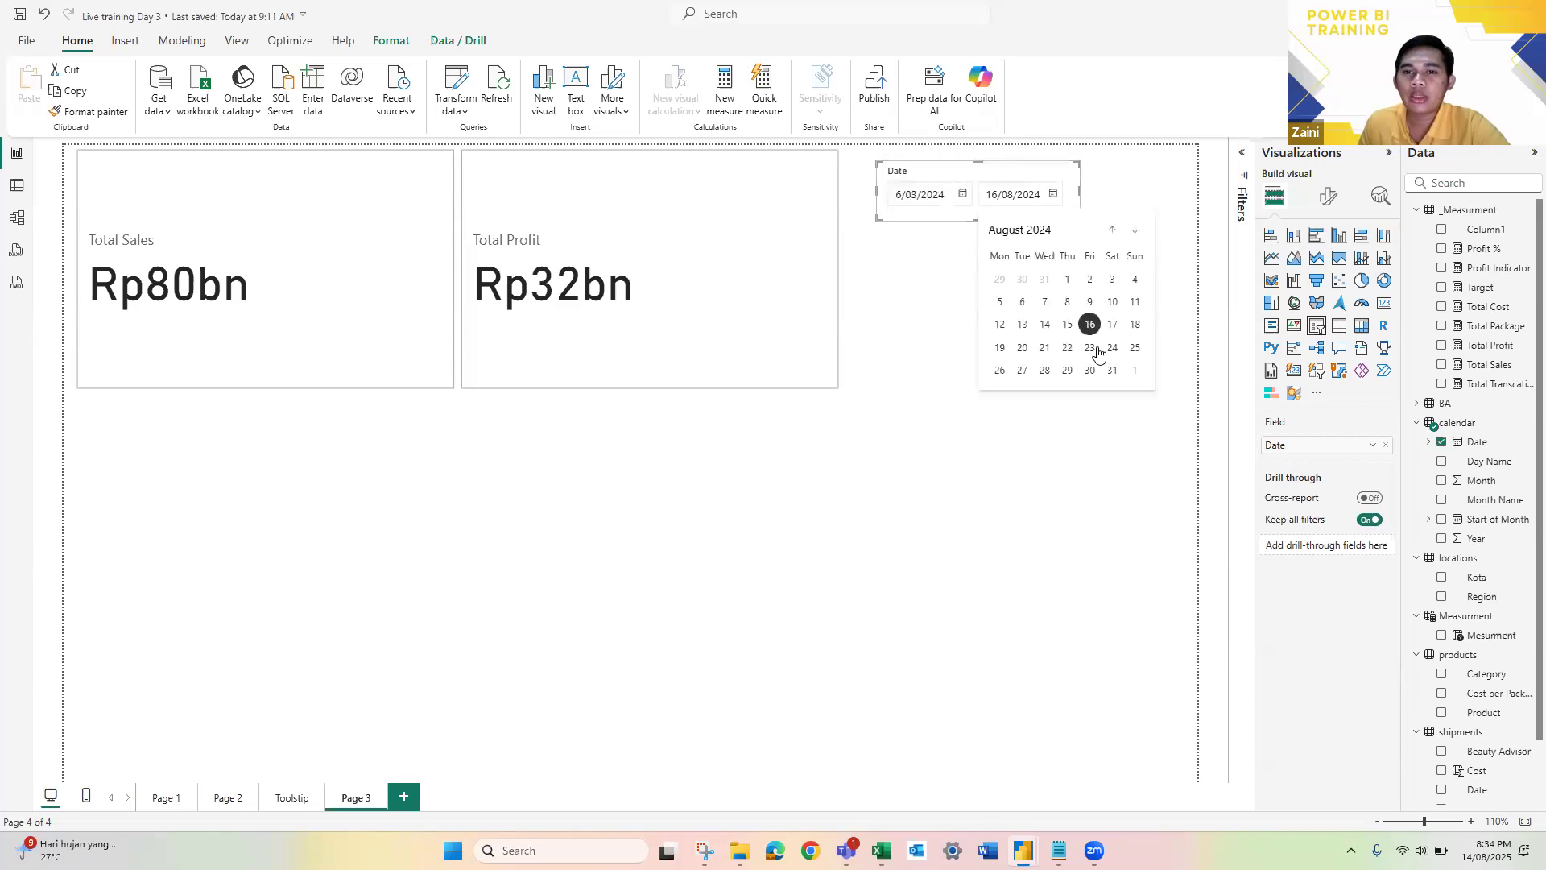
left_click(1091, 349)
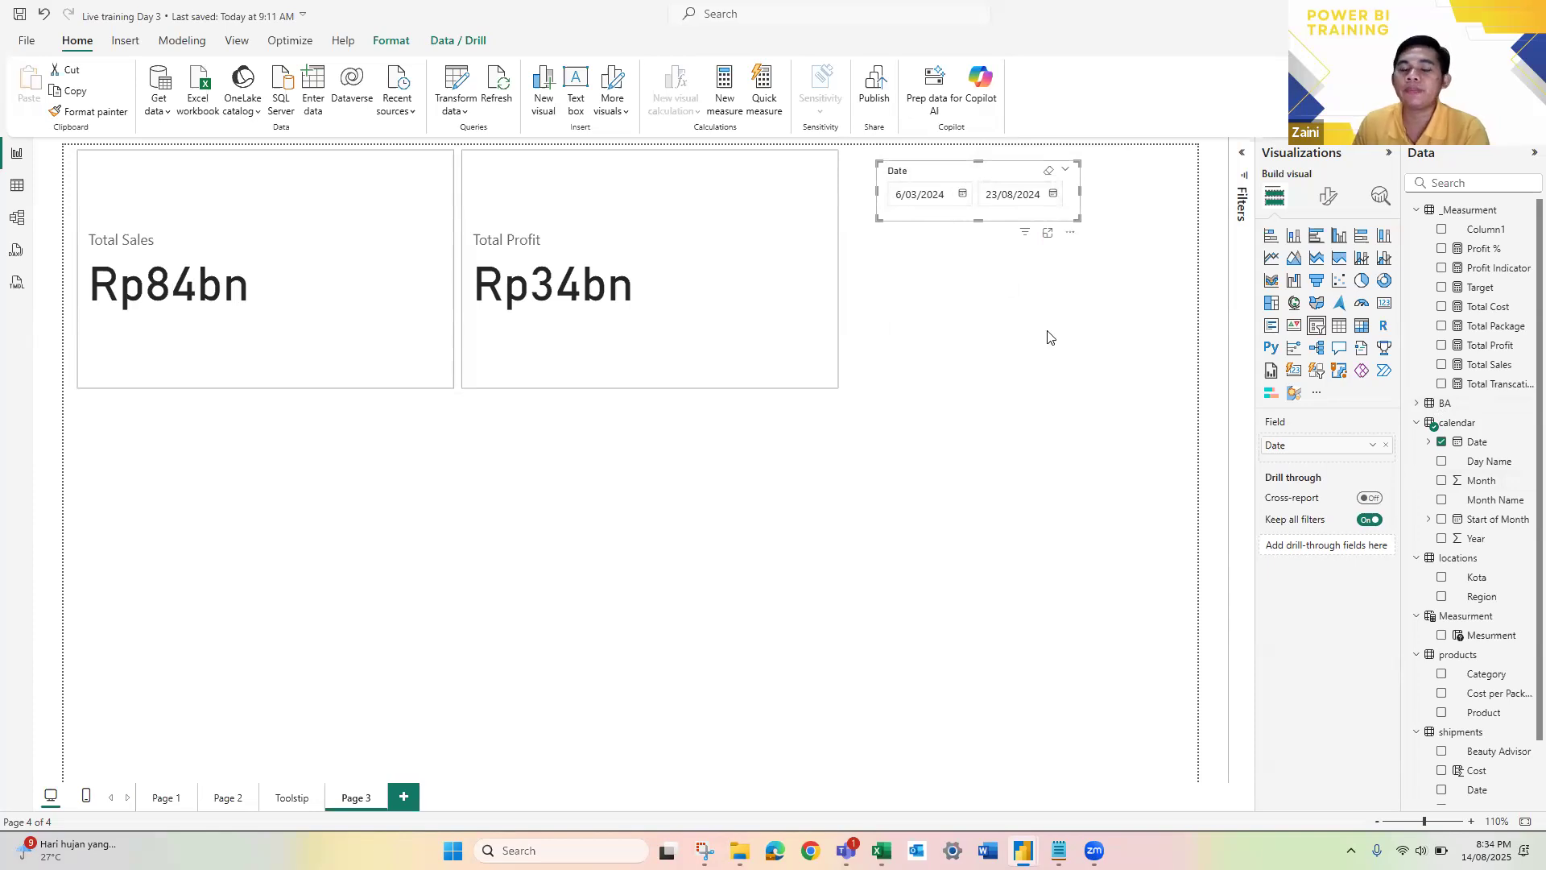
left_click(978, 289)
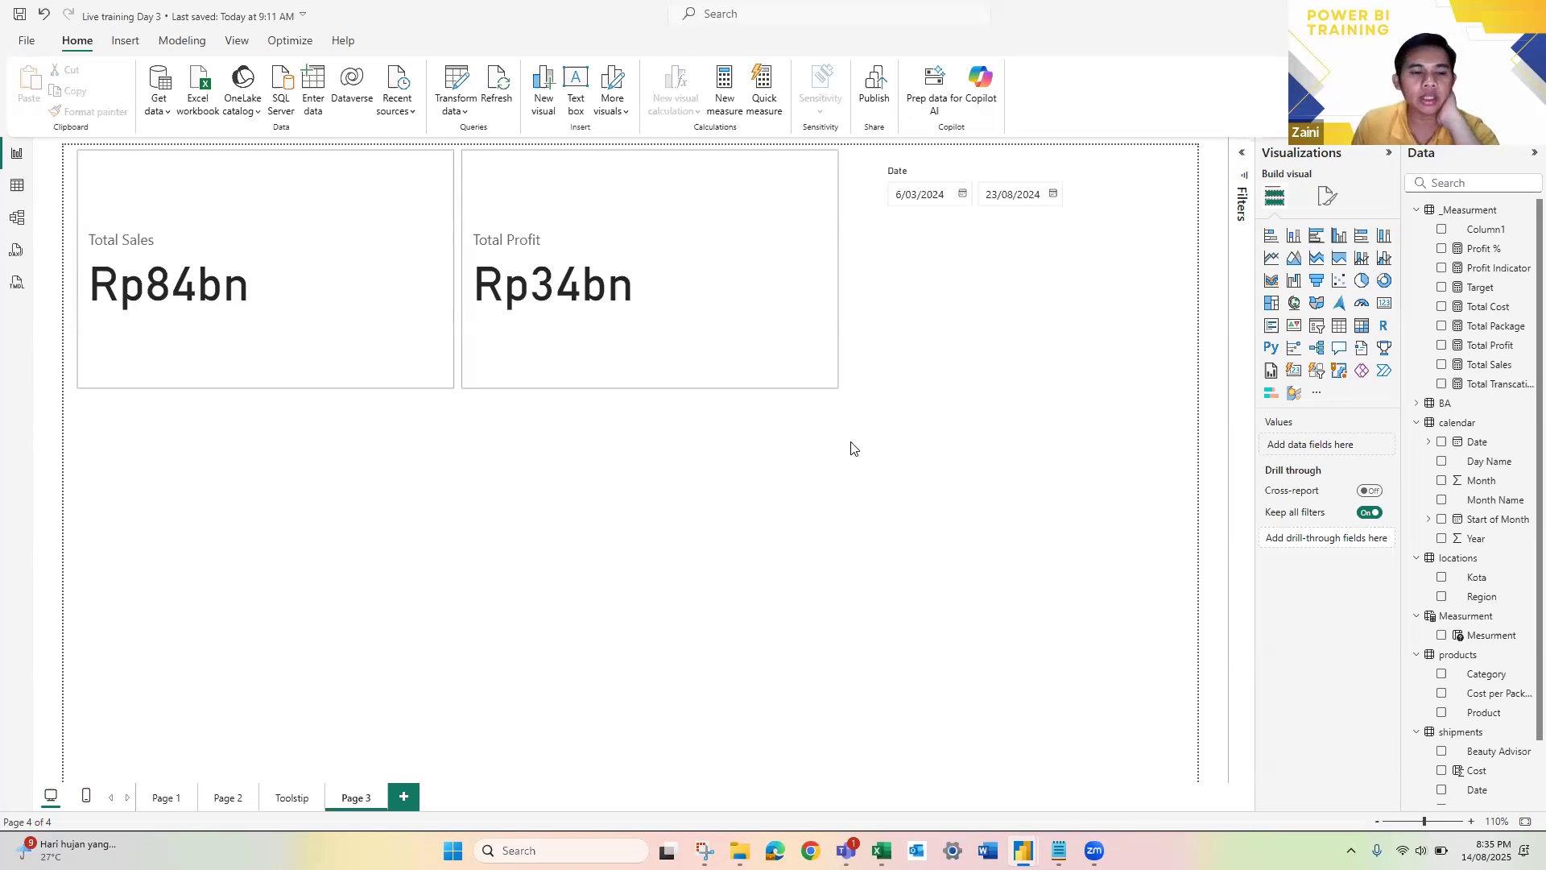
Step: Look over Page 2 and the Toolstip page, and create a duplicate of Page 3
left_click(217, 797)
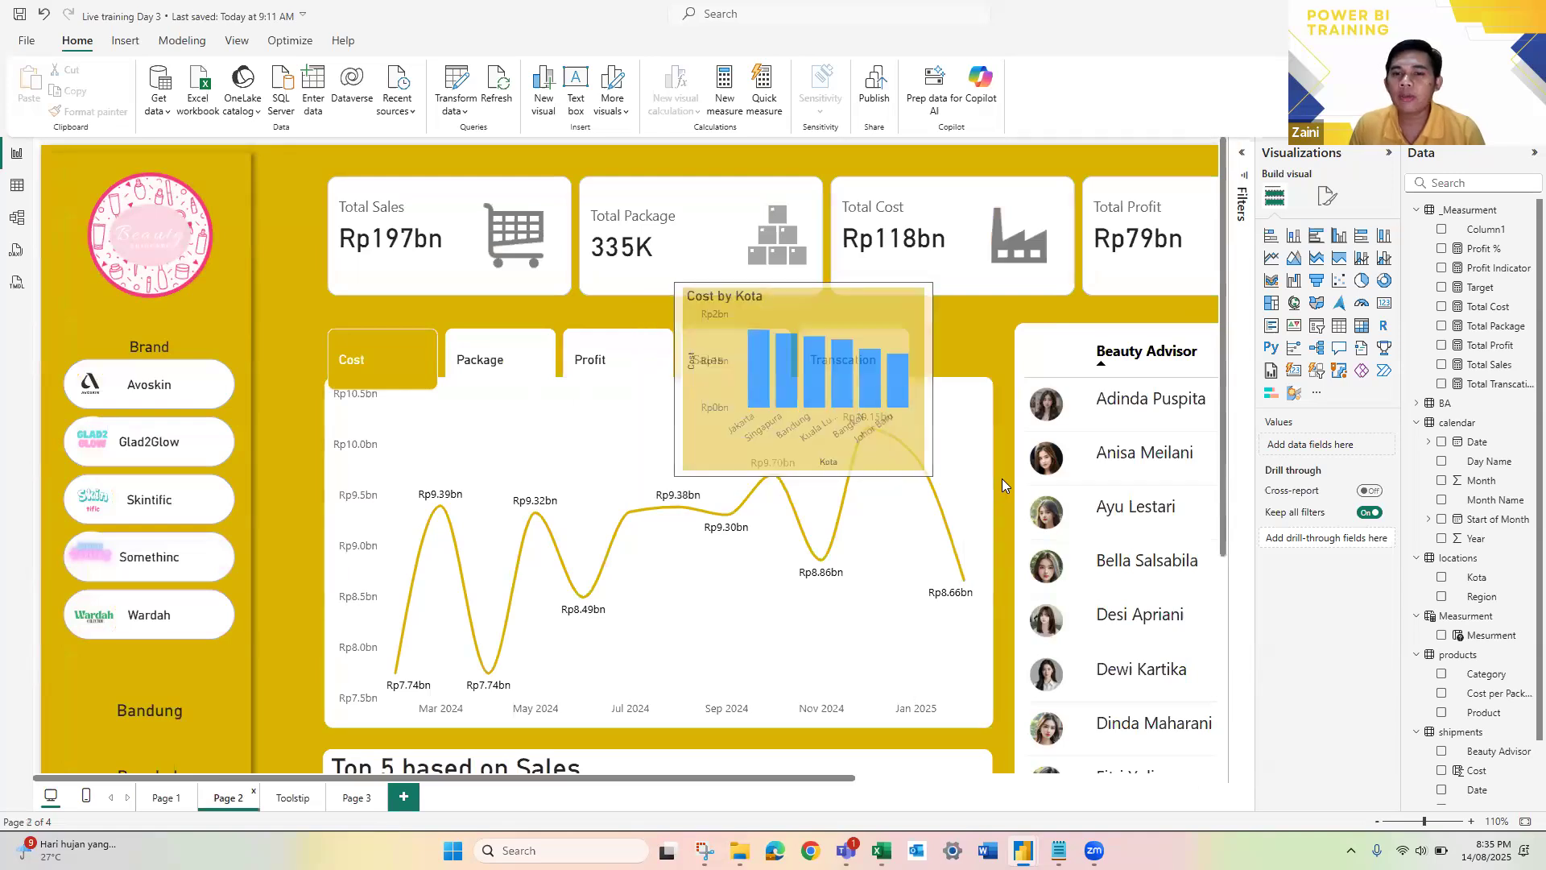
scroll(709, 374, "down", 2)
mouse_move(710, 379)
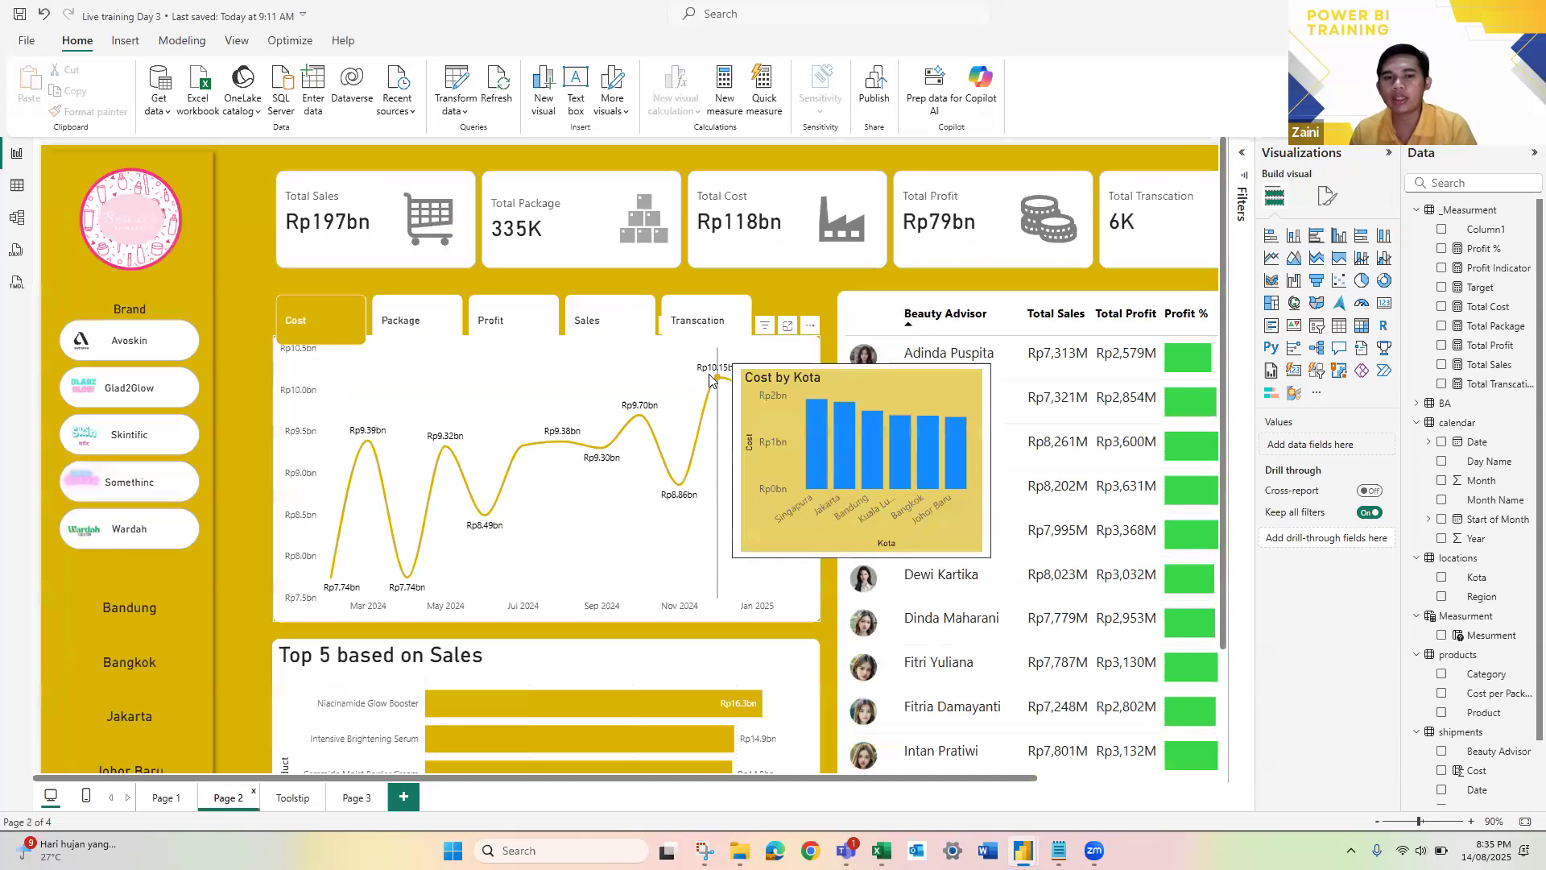
left_click(302, 798)
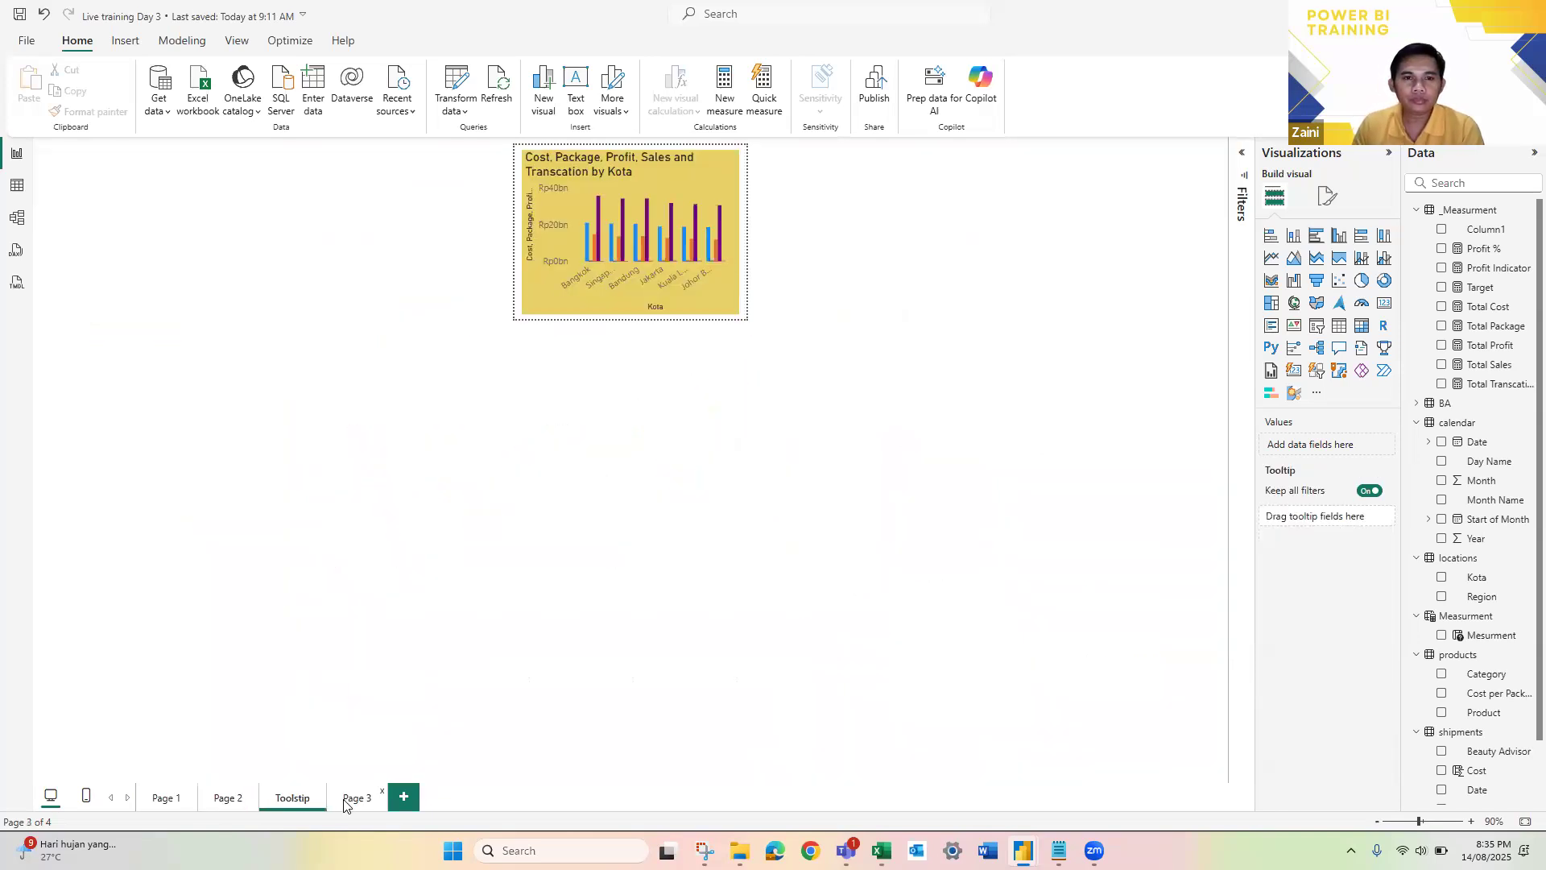
left_click(348, 801)
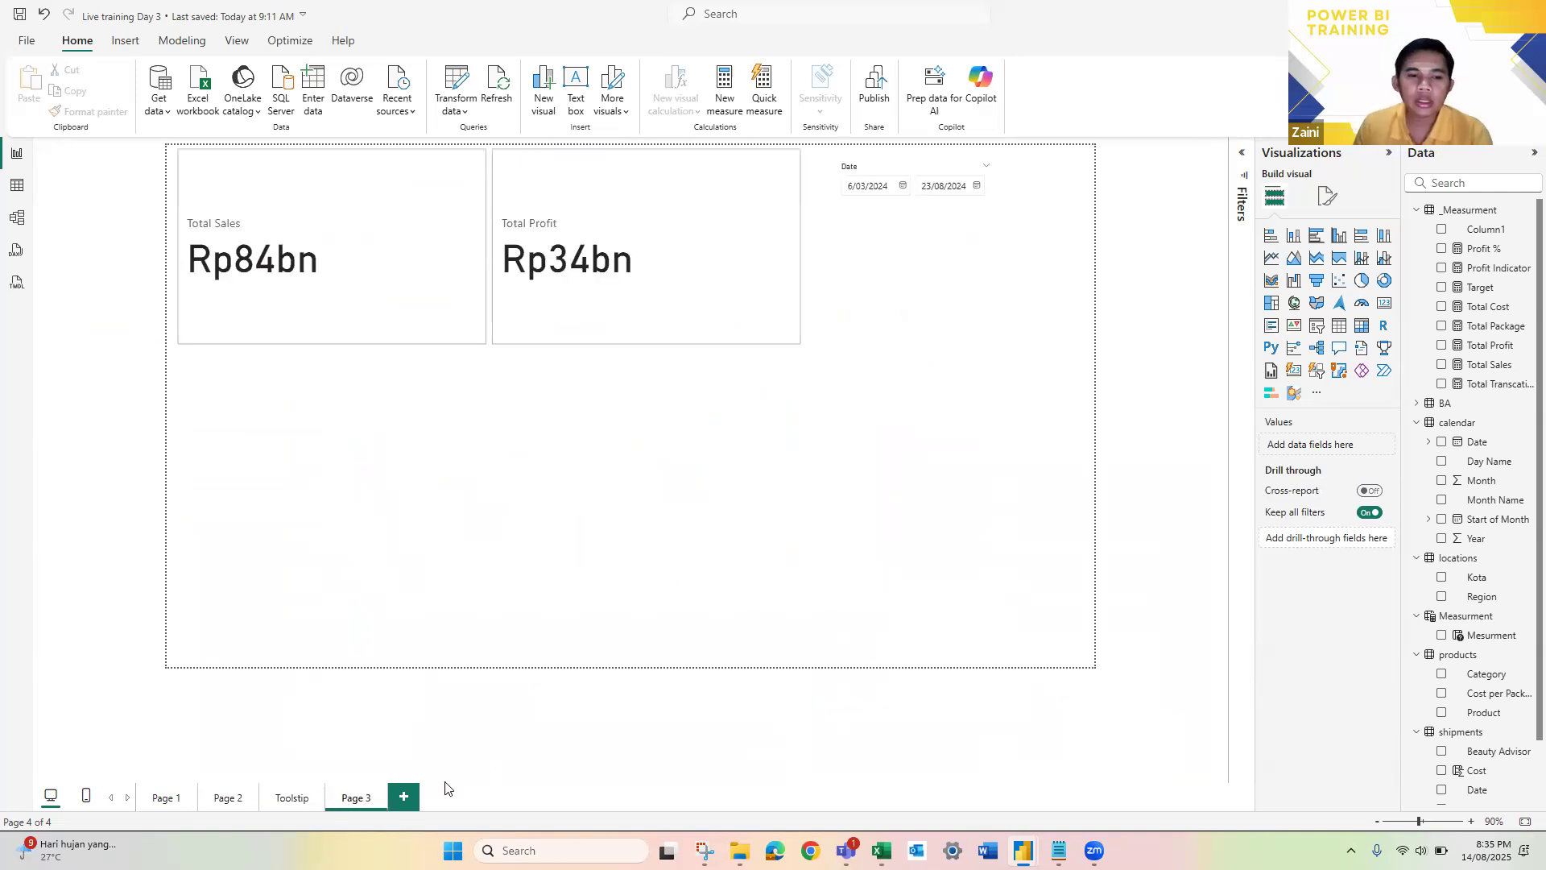
right_click(363, 803)
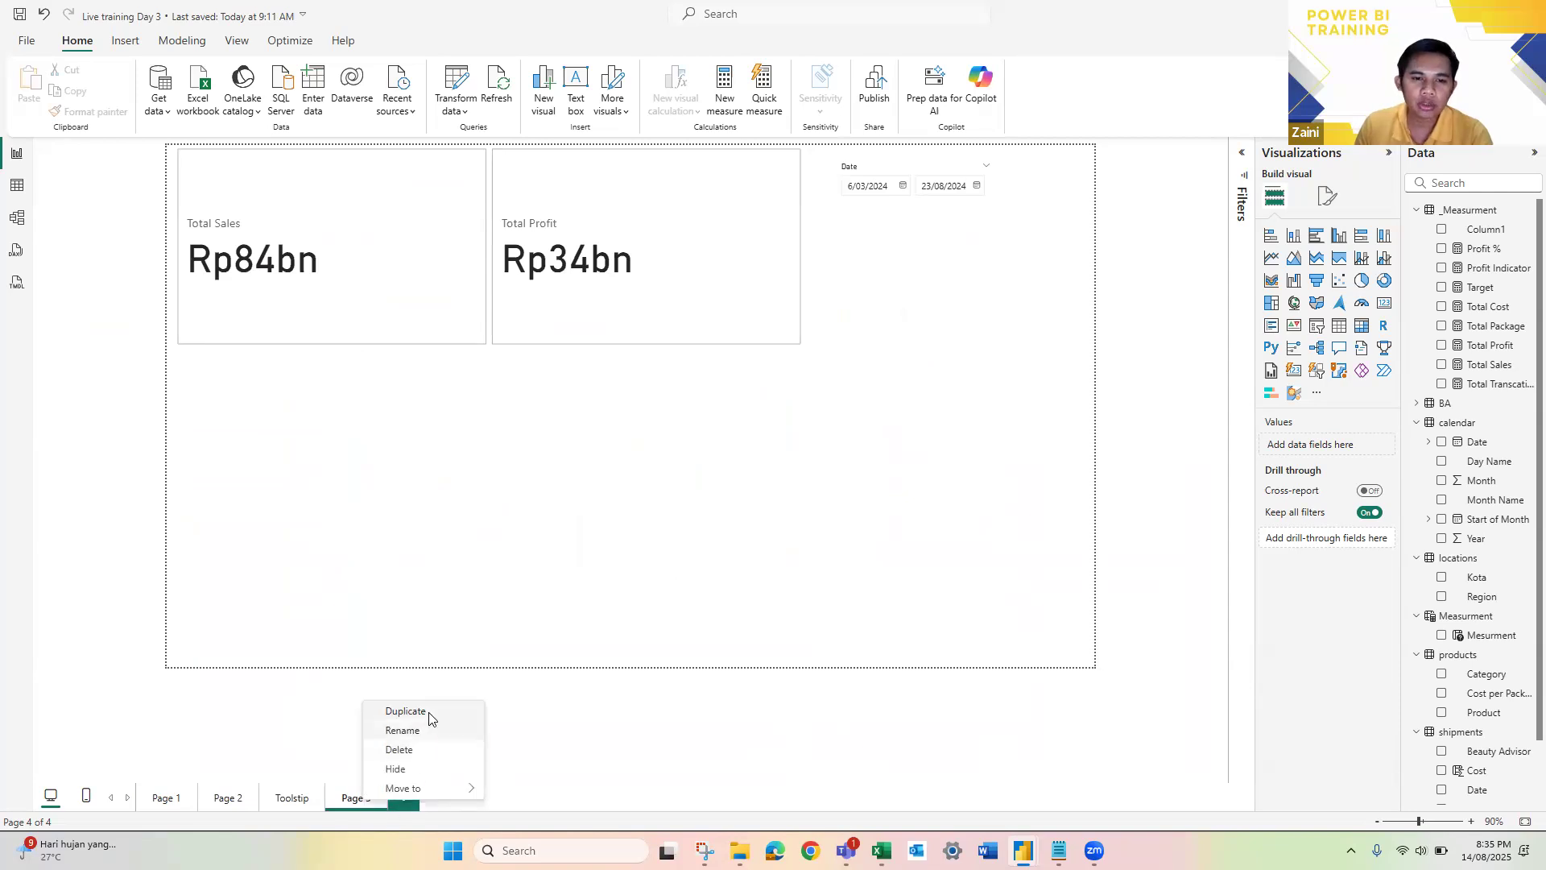
left_click(427, 709)
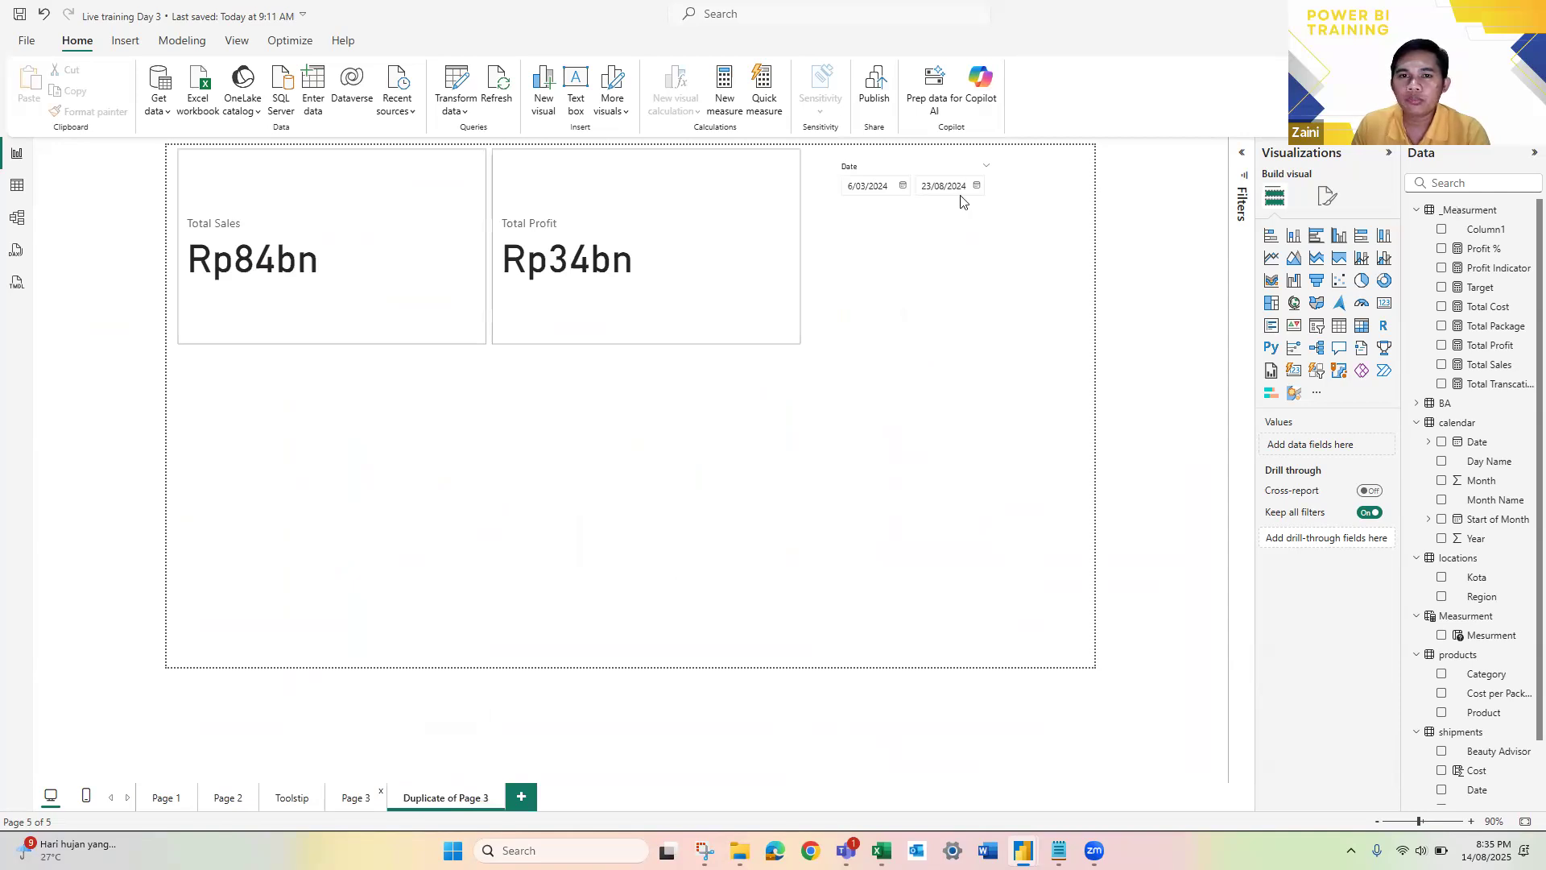
Step: On the duplicated page, set the slicer's style to Tile and replace its Date field with Month Name
left_click(917, 168)
left_click(1328, 199)
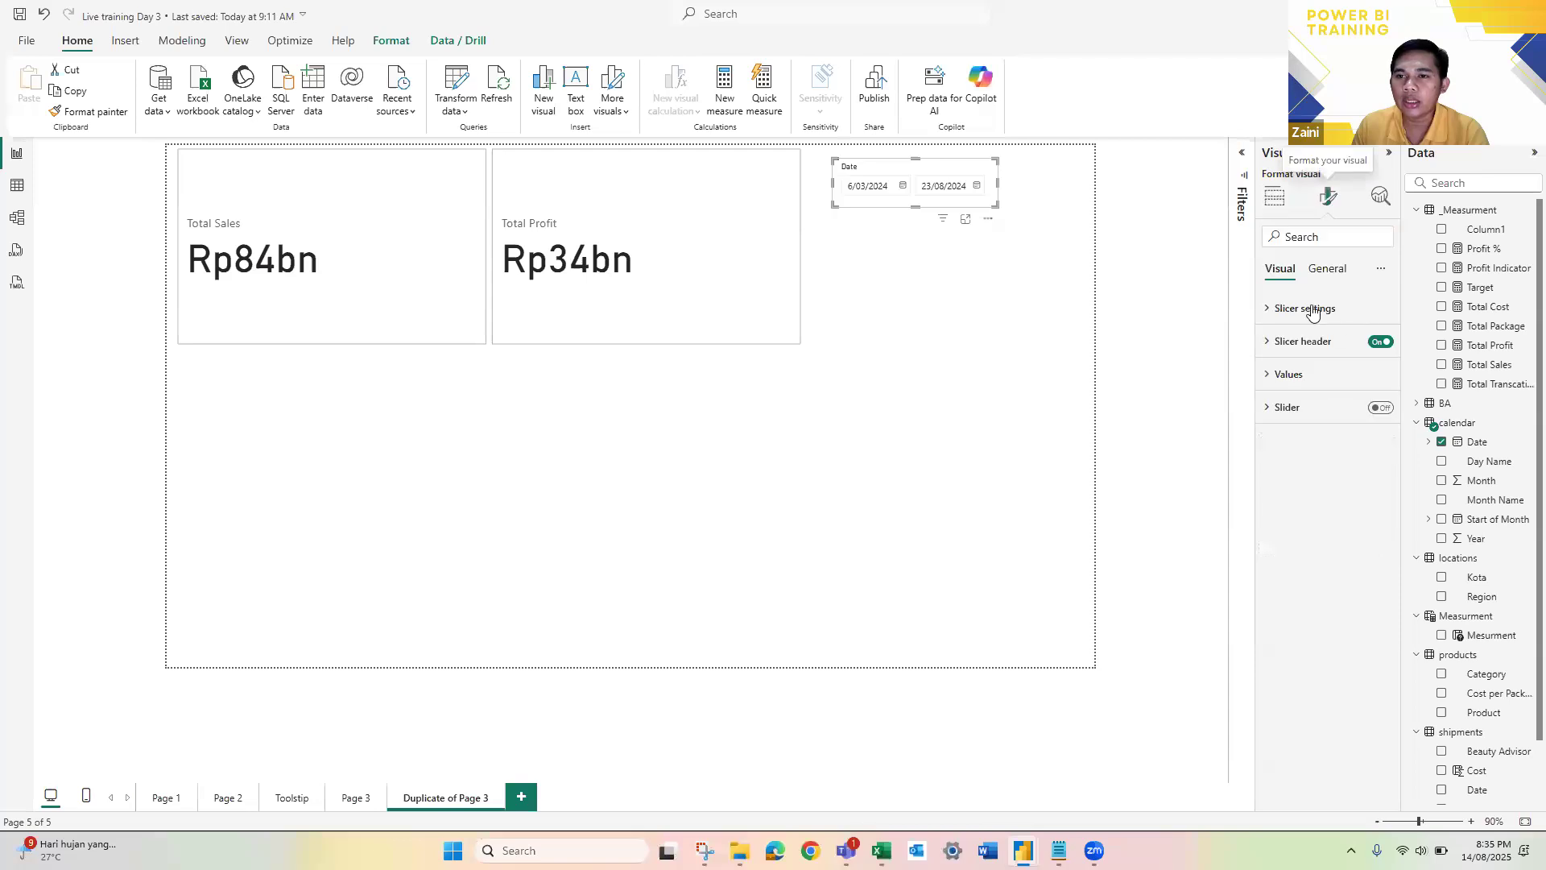
left_click(1313, 309)
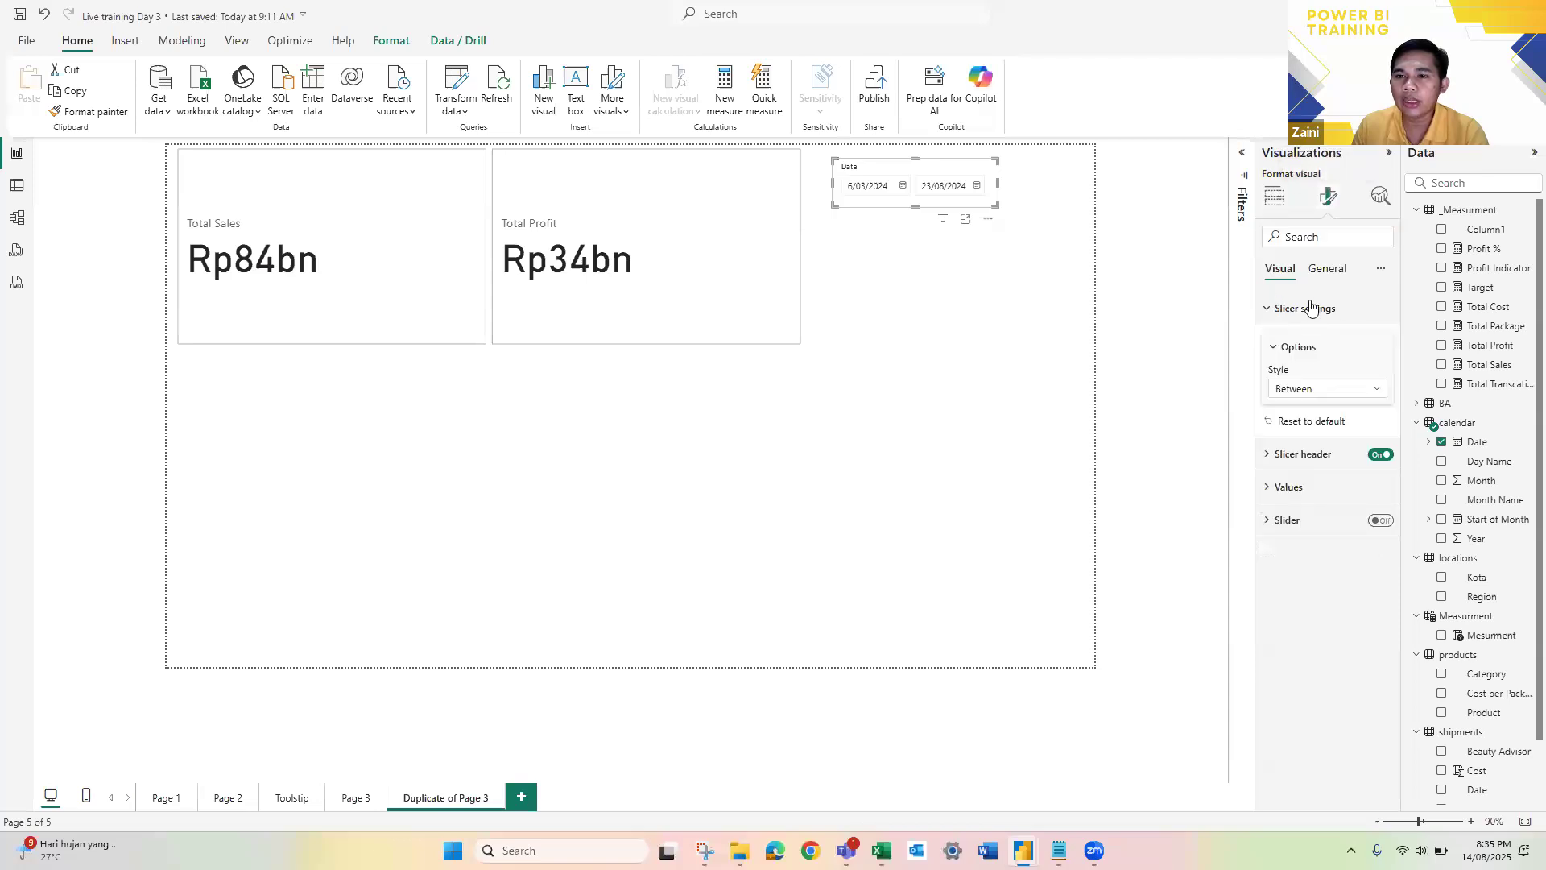
left_click(1327, 390)
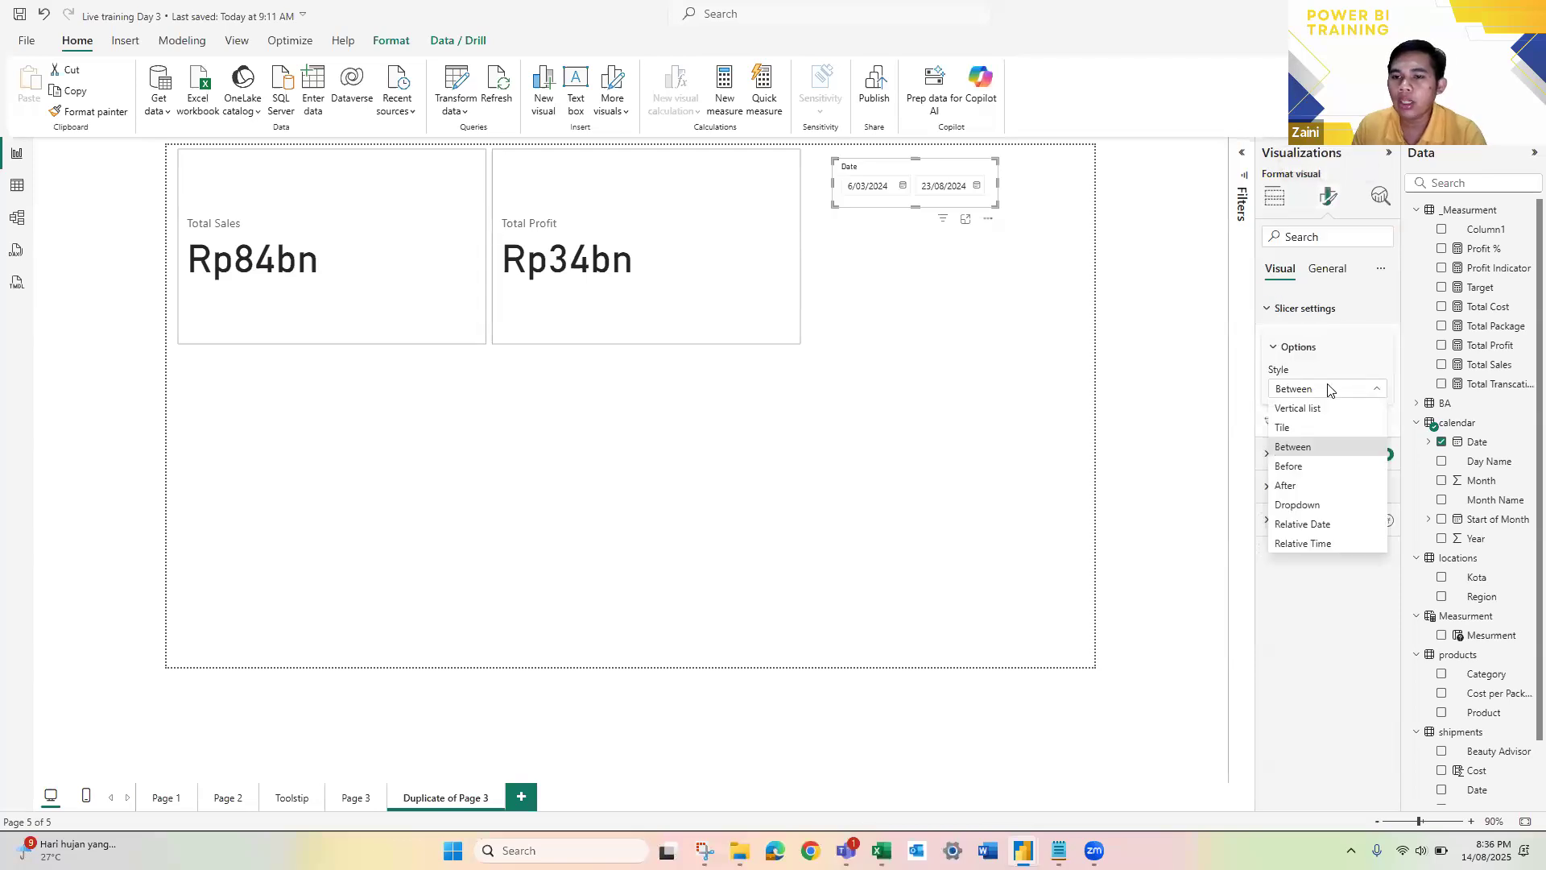
left_click(1305, 428)
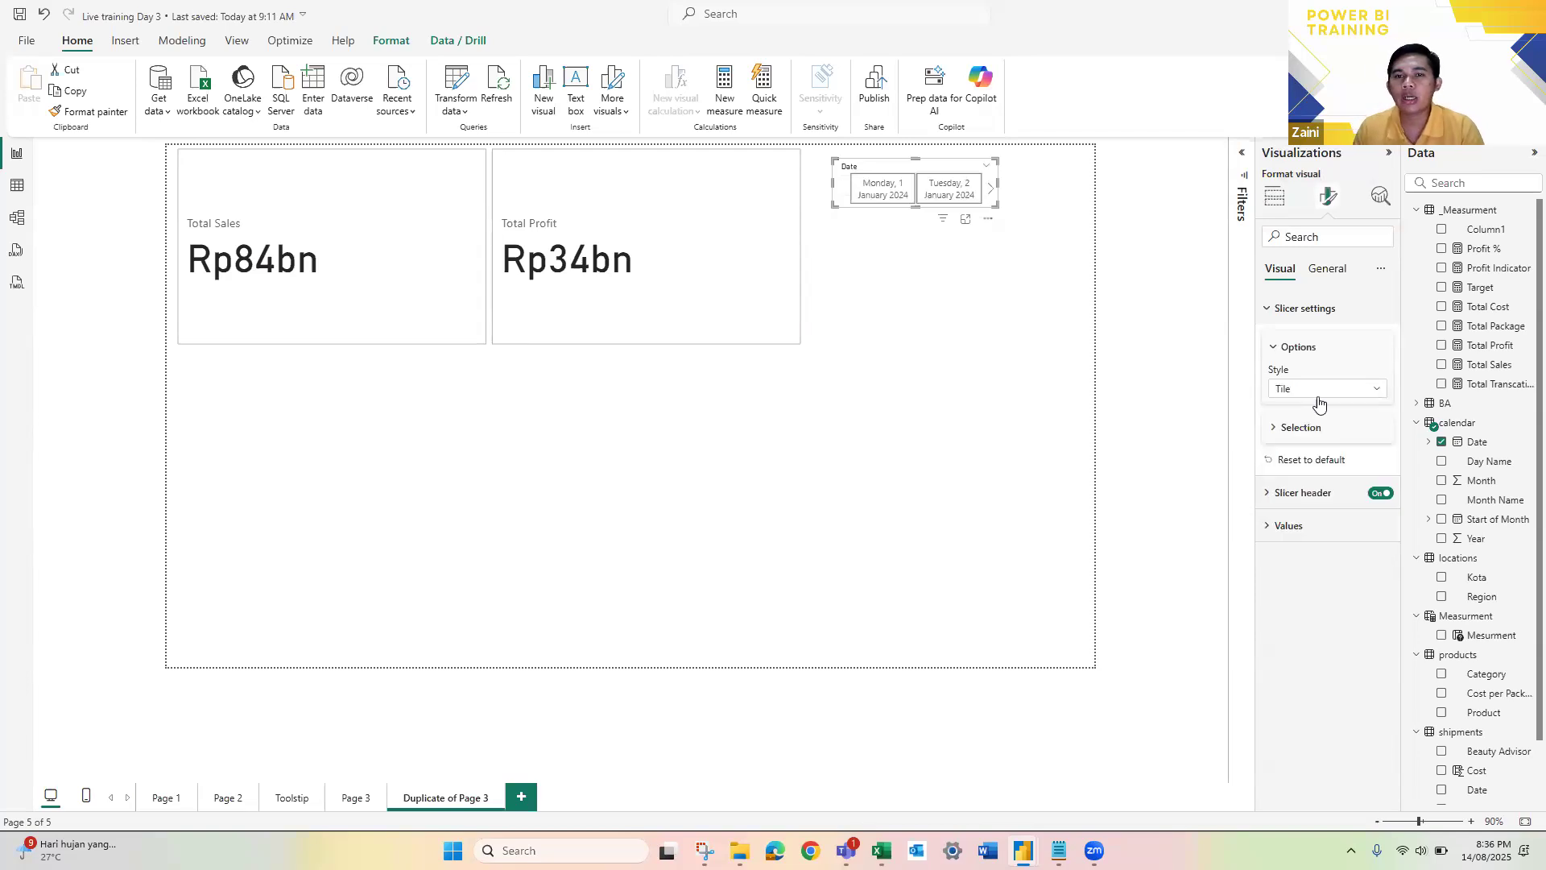
left_click(1441, 442)
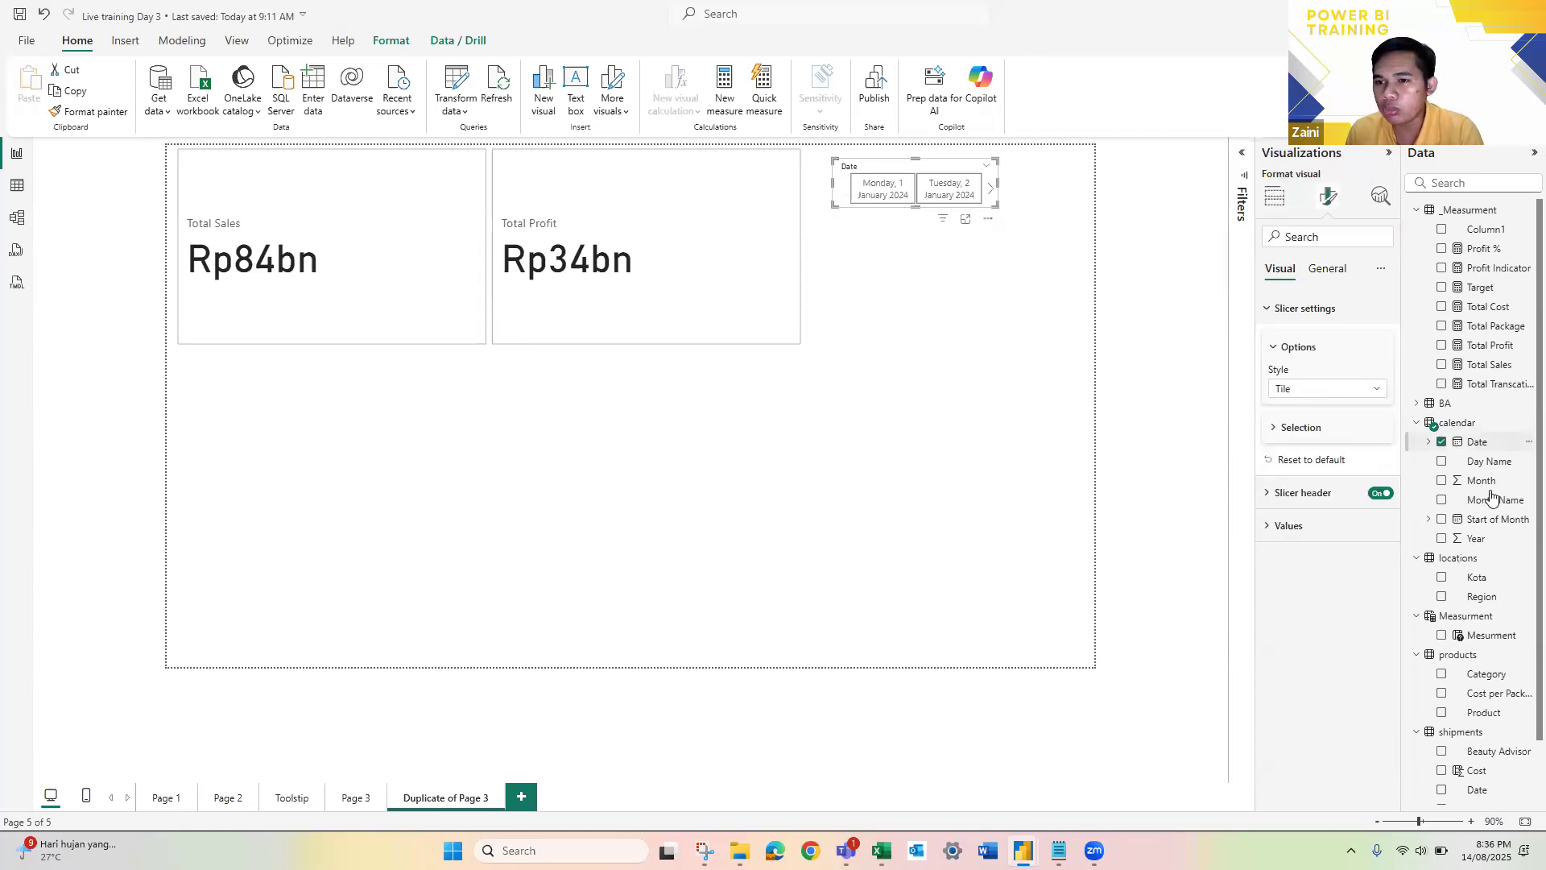
left_click(1442, 500)
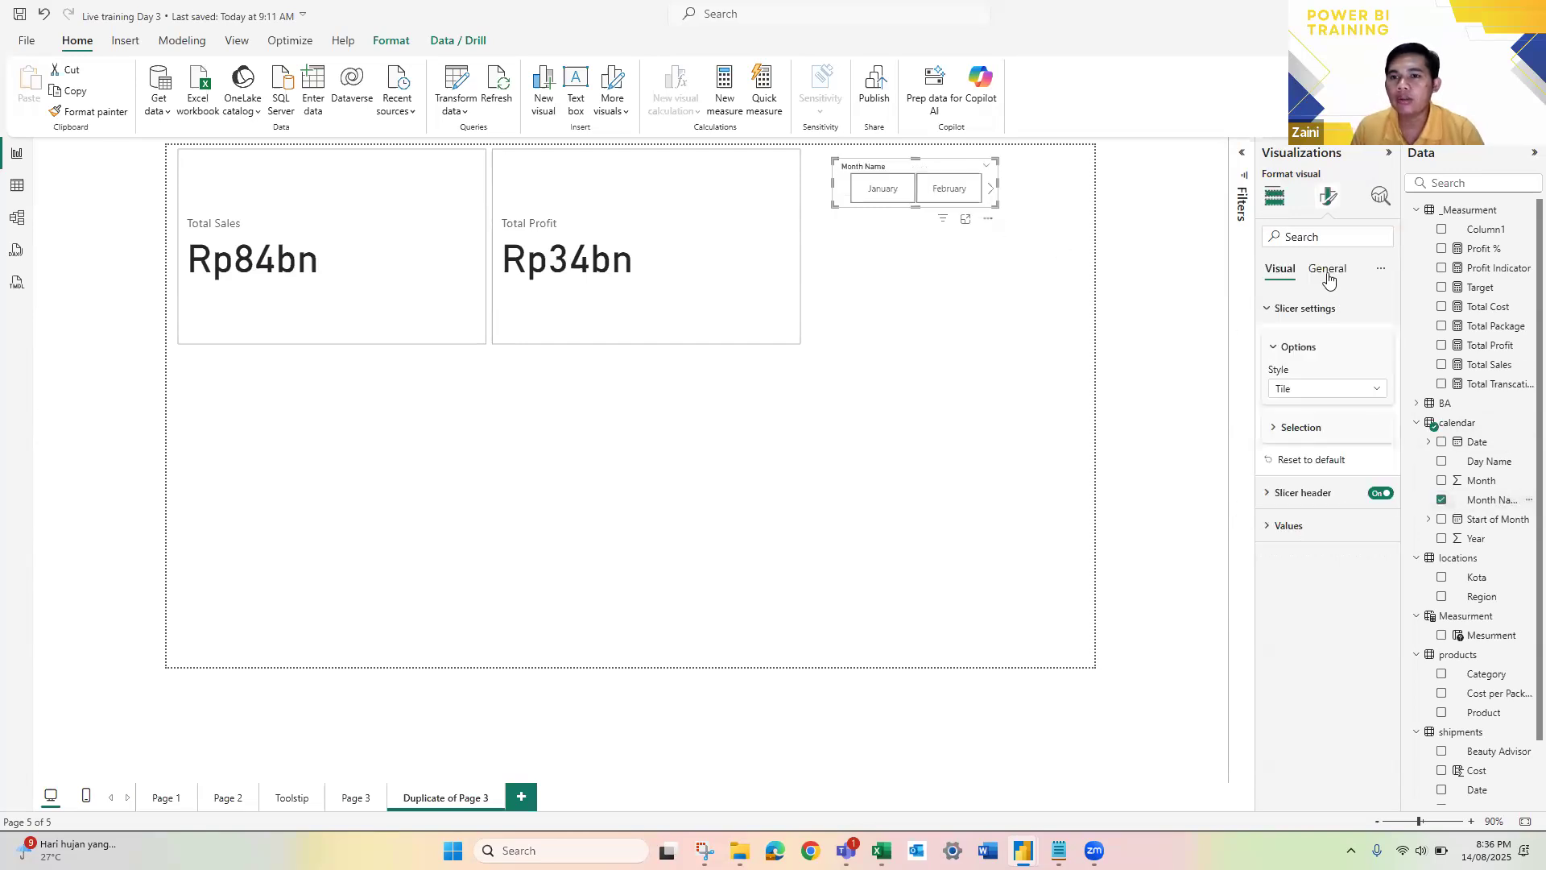
Step: Set the Month Name slicer's style to Dropdown with Single select turned on, and open its list of months
left_click(1340, 391)
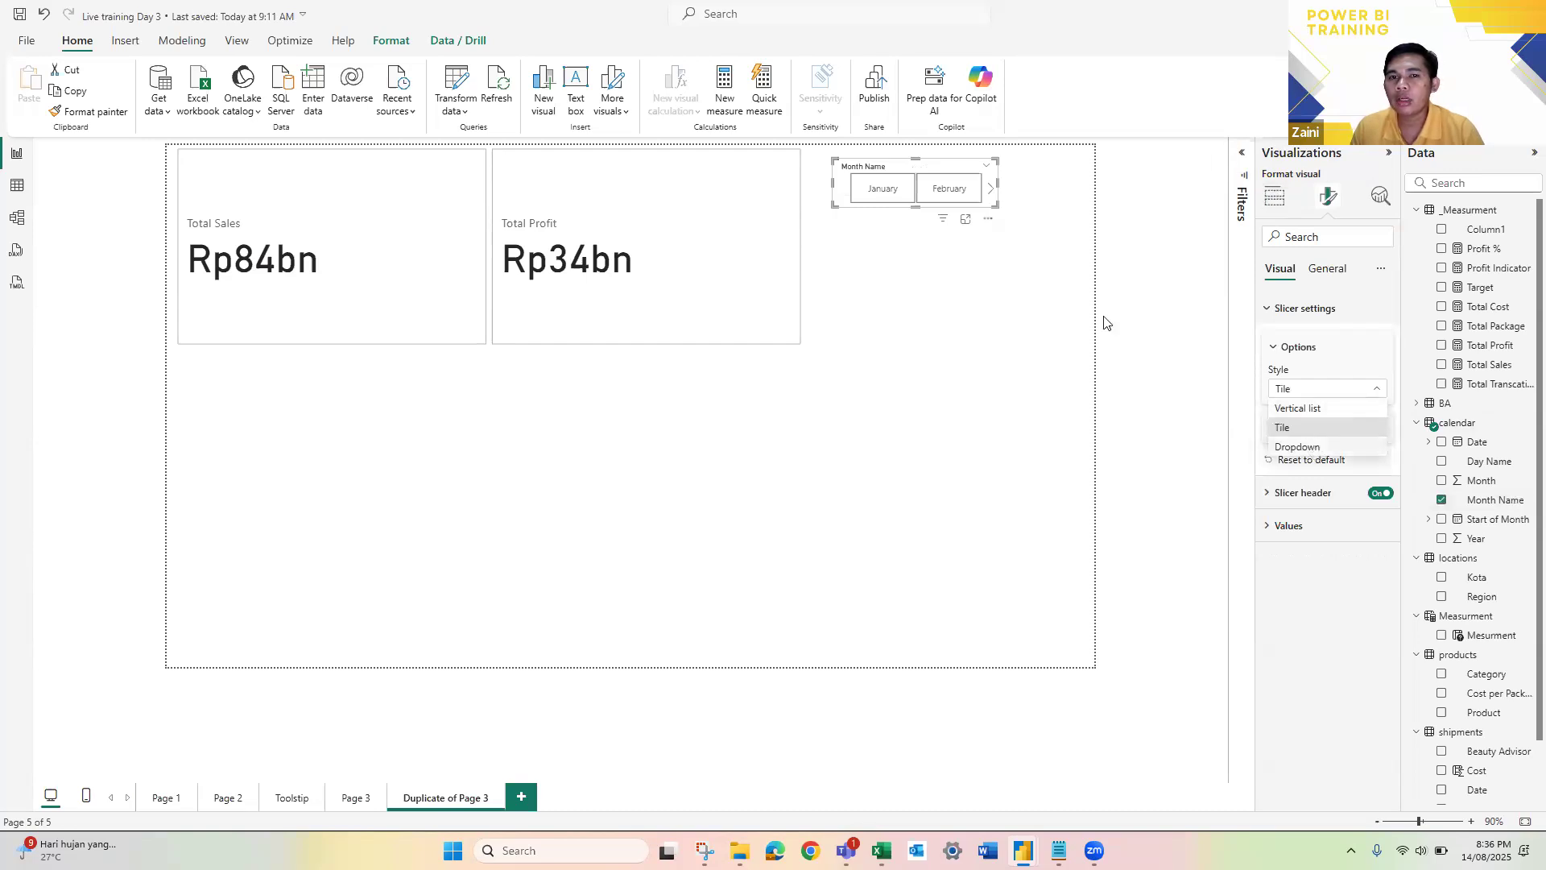
left_click(1315, 448)
left_click(1314, 425)
left_click(1367, 454)
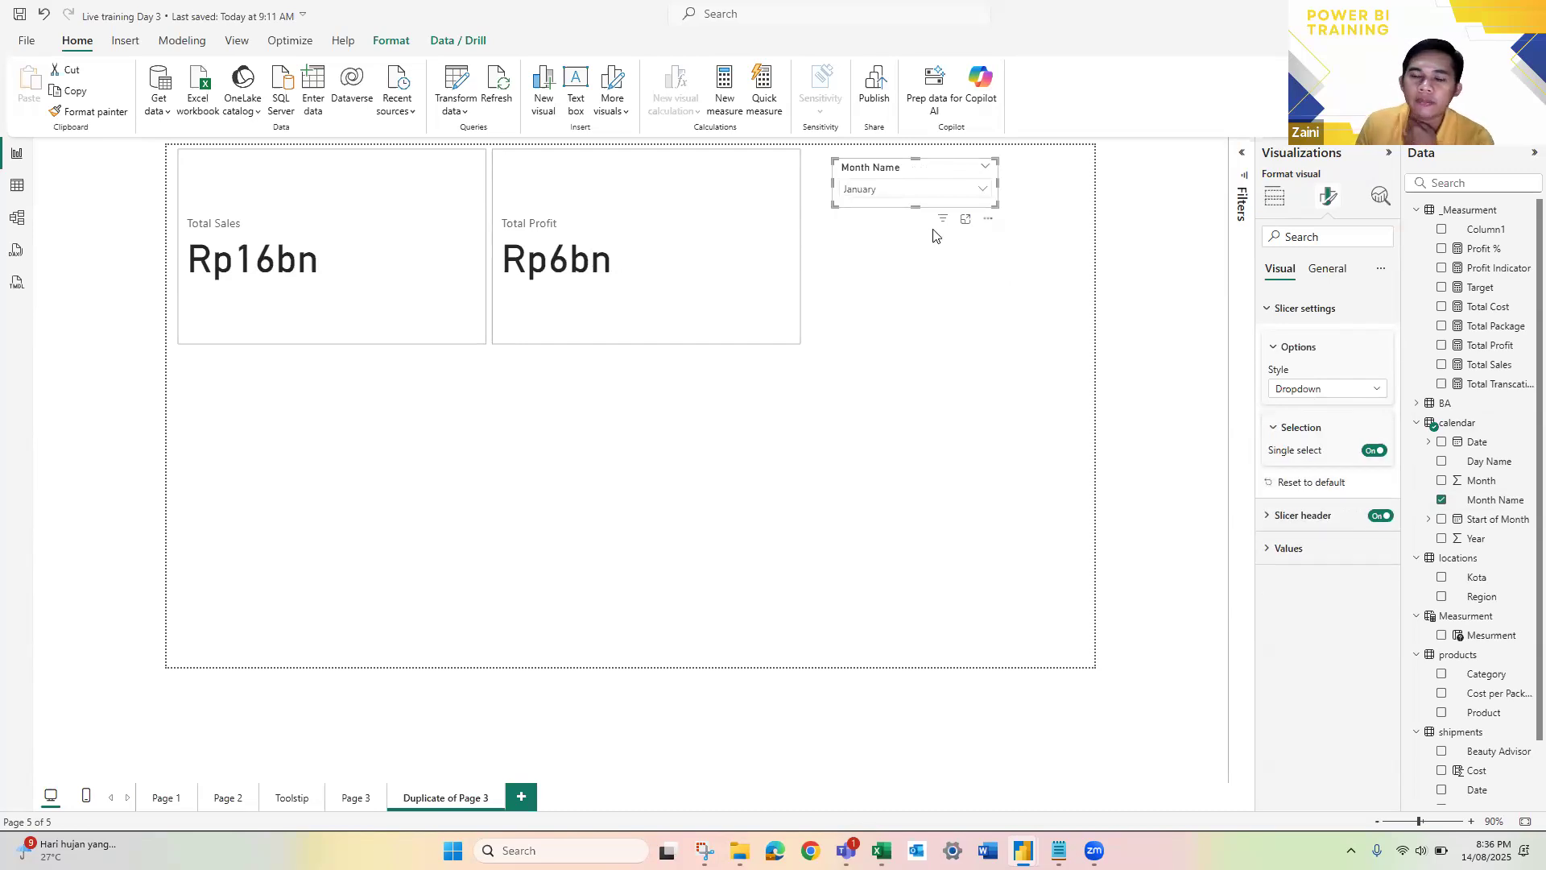
left_click(934, 190)
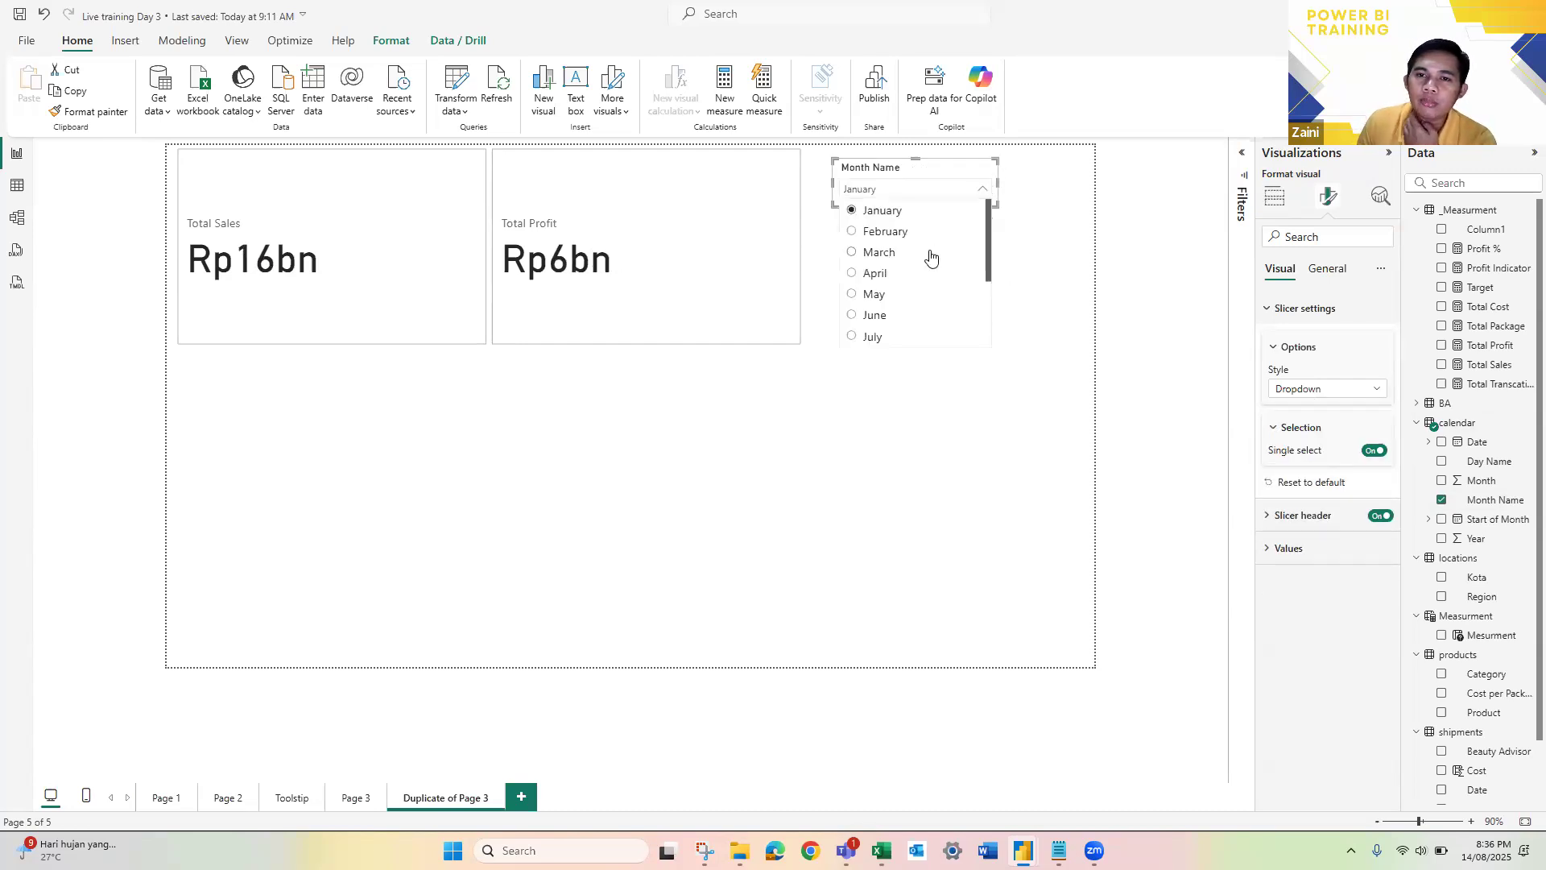
Step: Select March in the Month Name slicer and enlarge the slicer on the canvas
left_click(902, 253)
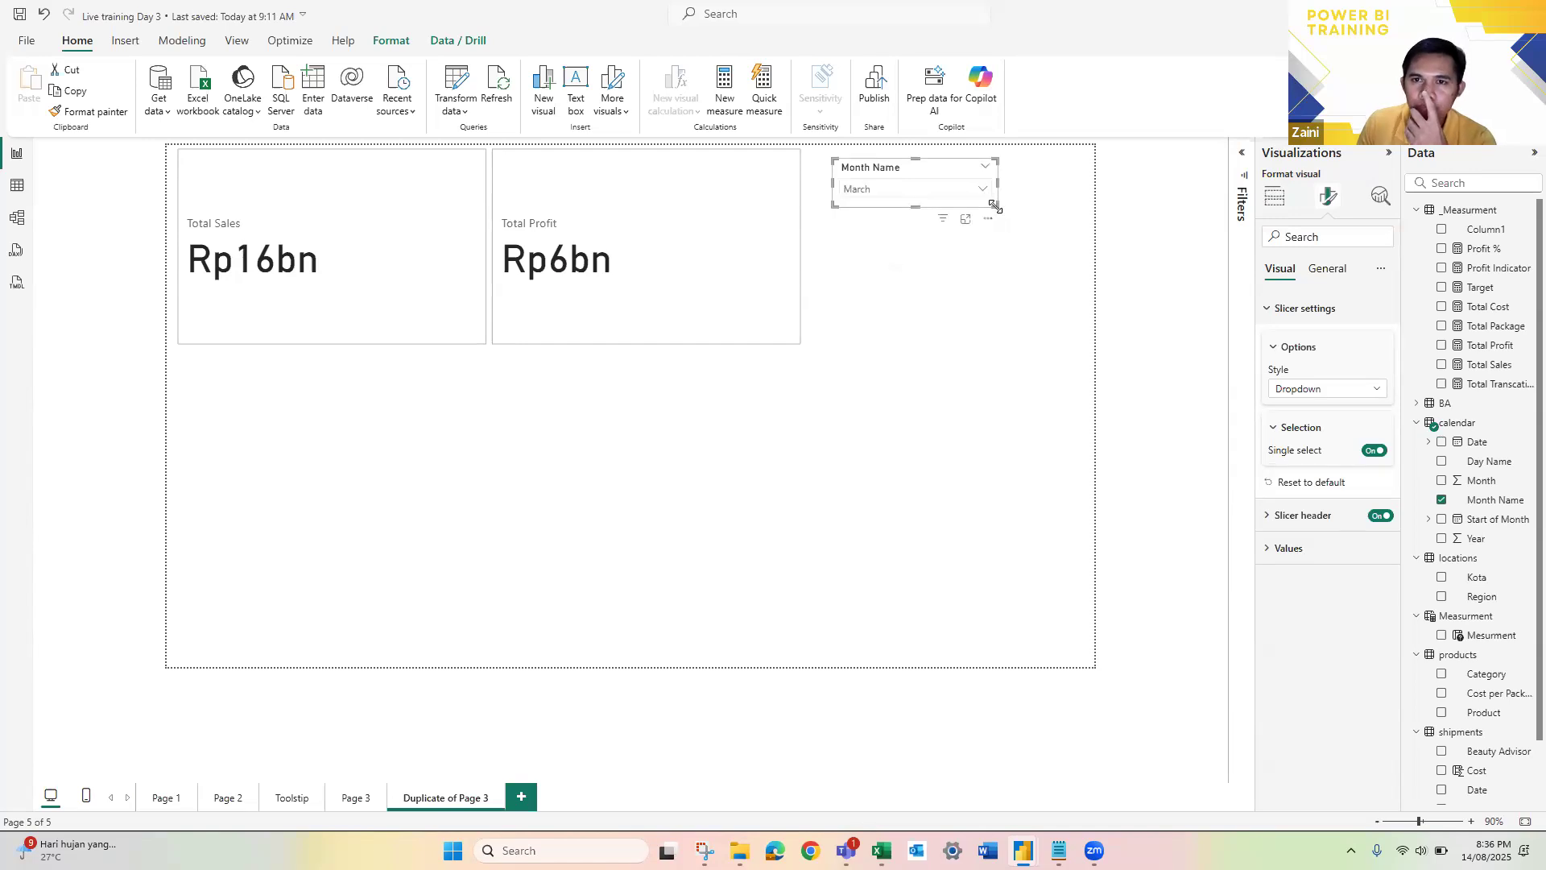
left_click_drag(997, 206, 1041, 232)
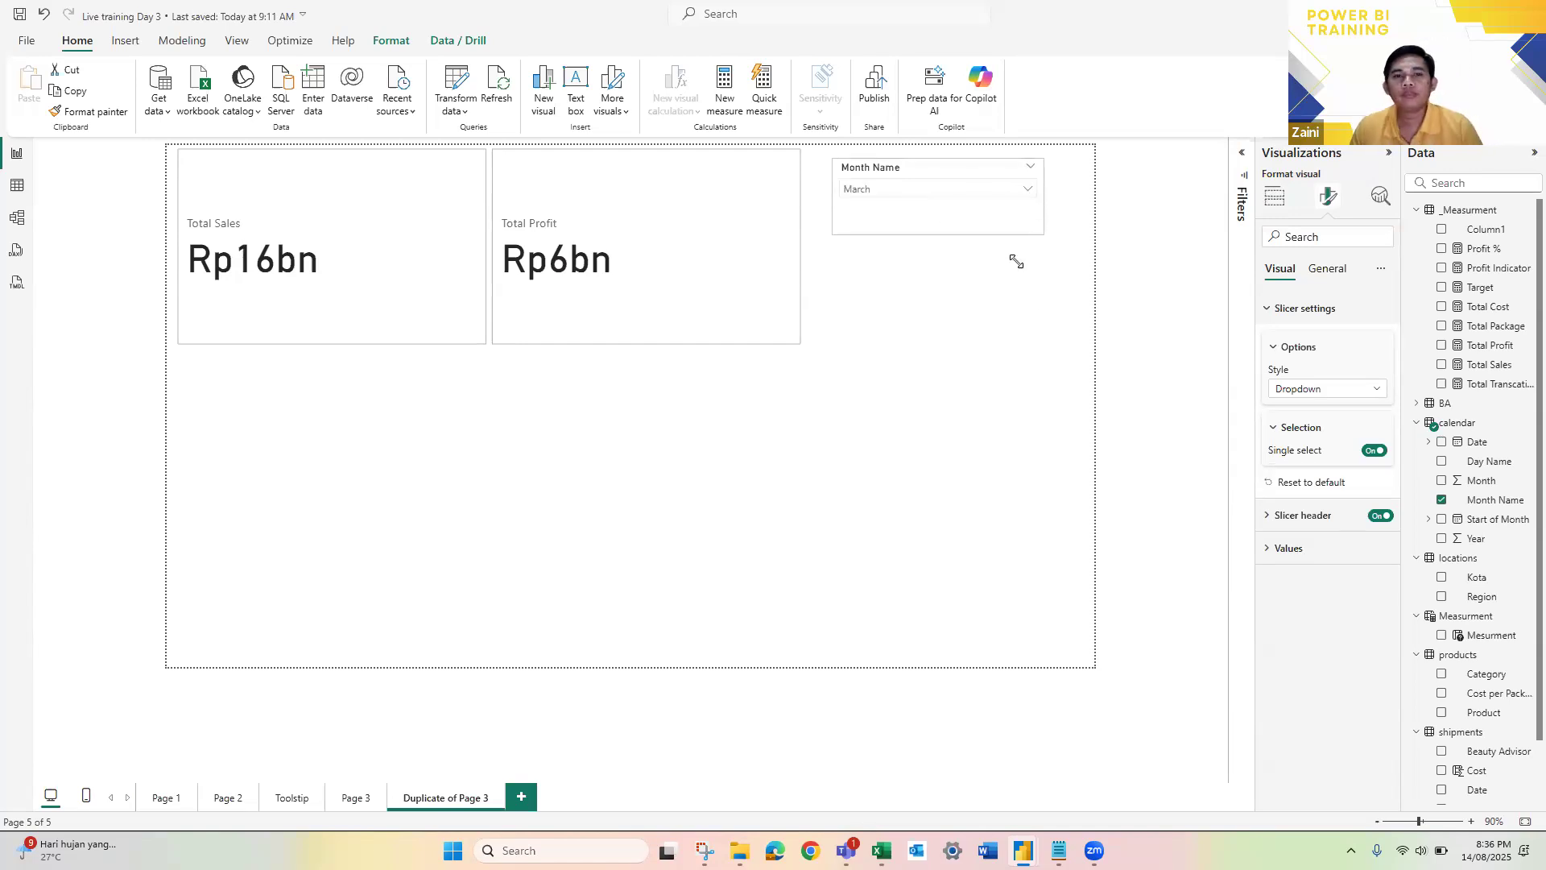
left_click(953, 344)
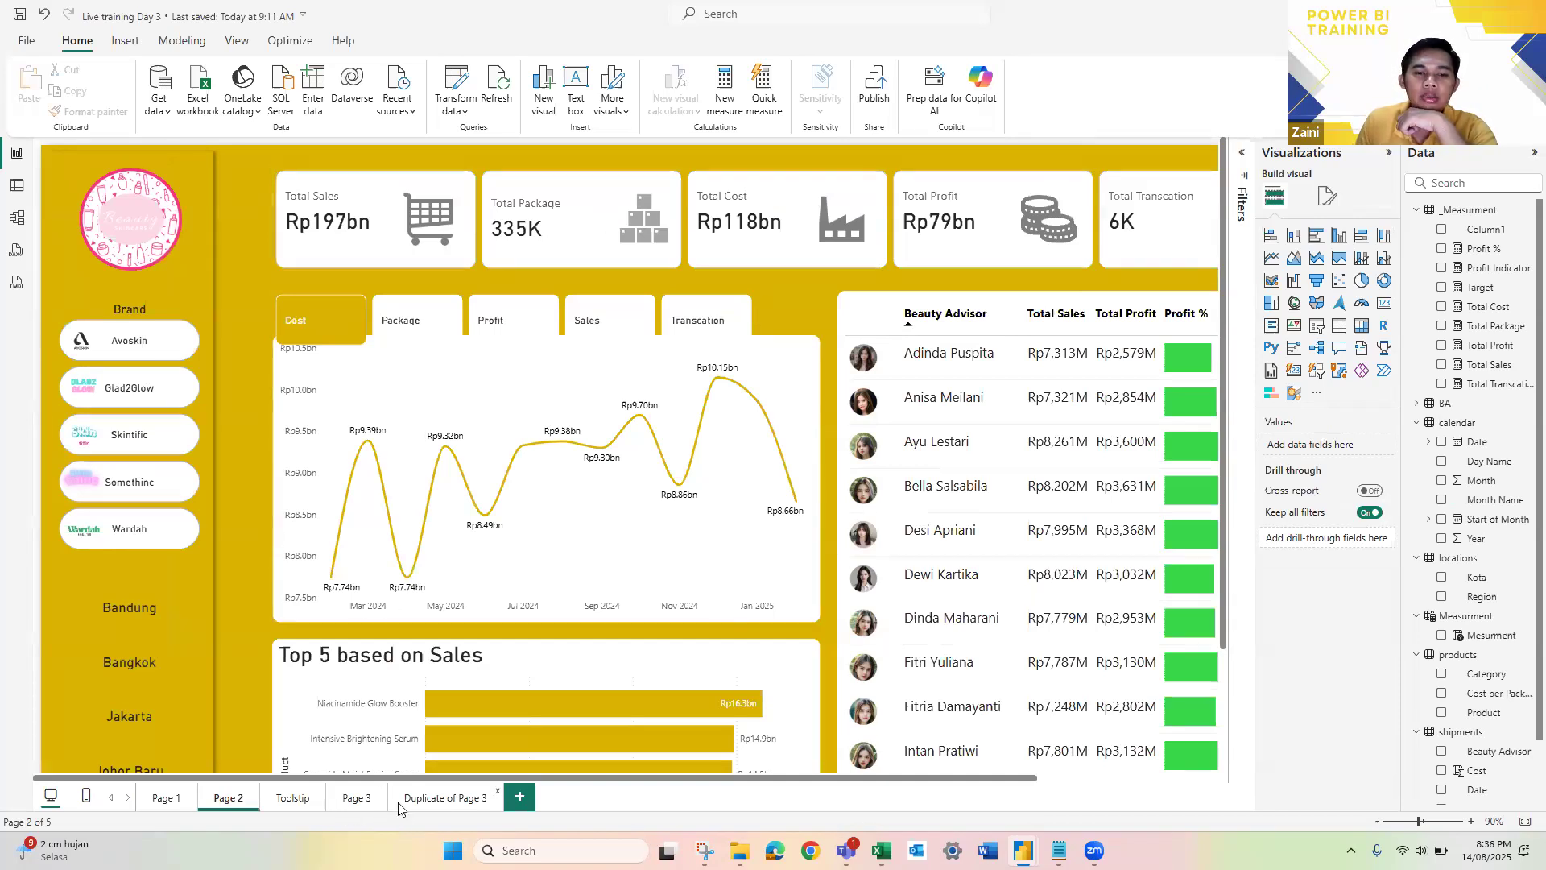
Step: Return to the Duplicate of Page 3 page and open the formatting options of the Total Sales and Total Profit card visual
left_click(427, 797)
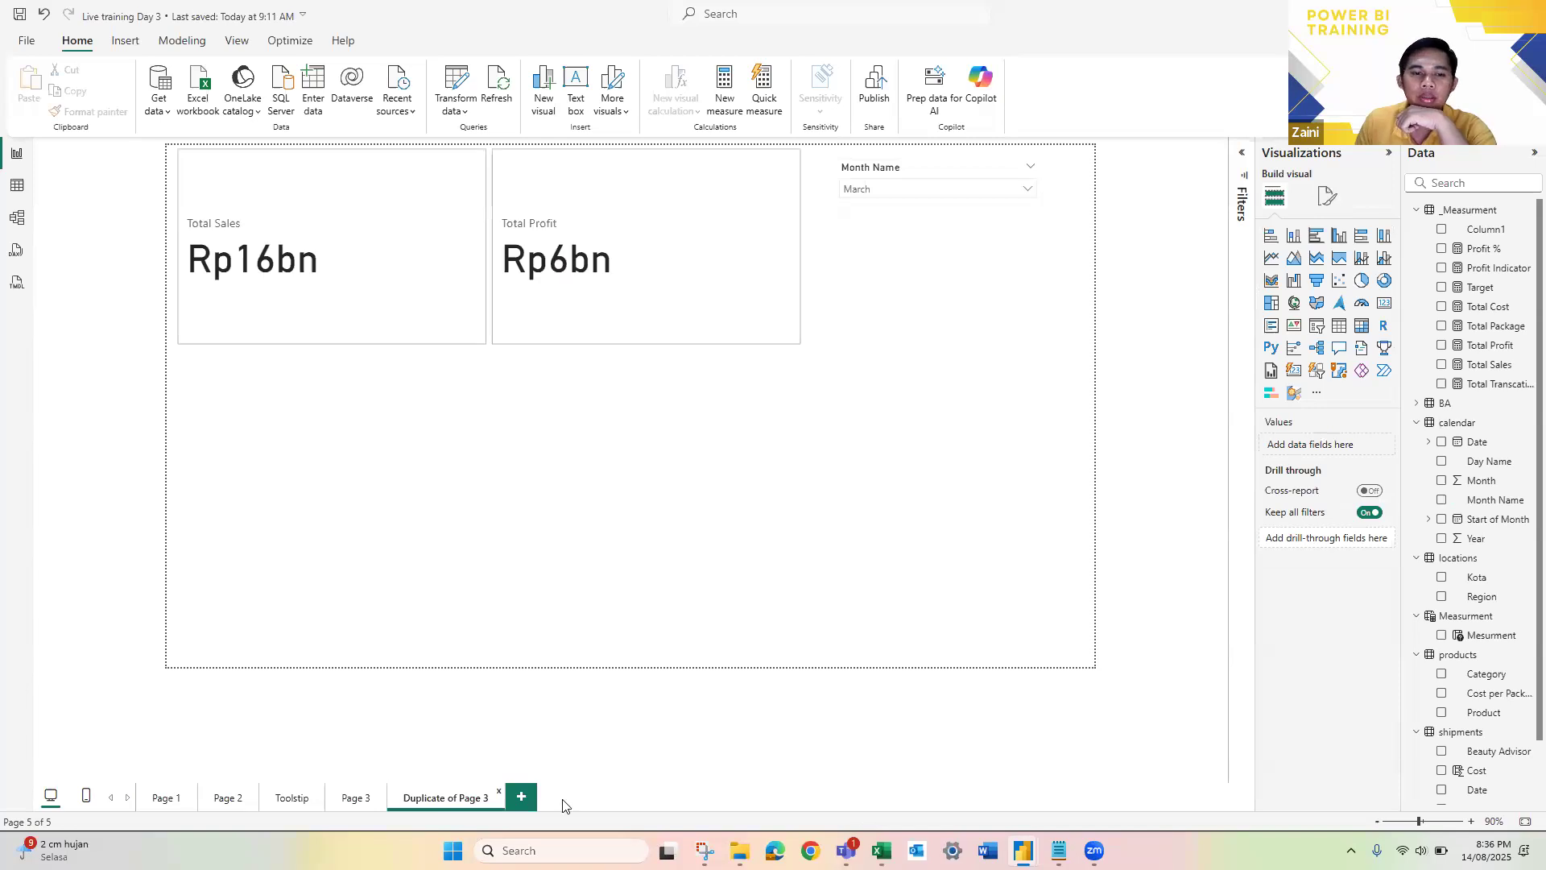
left_click(354, 799)
left_click(431, 800)
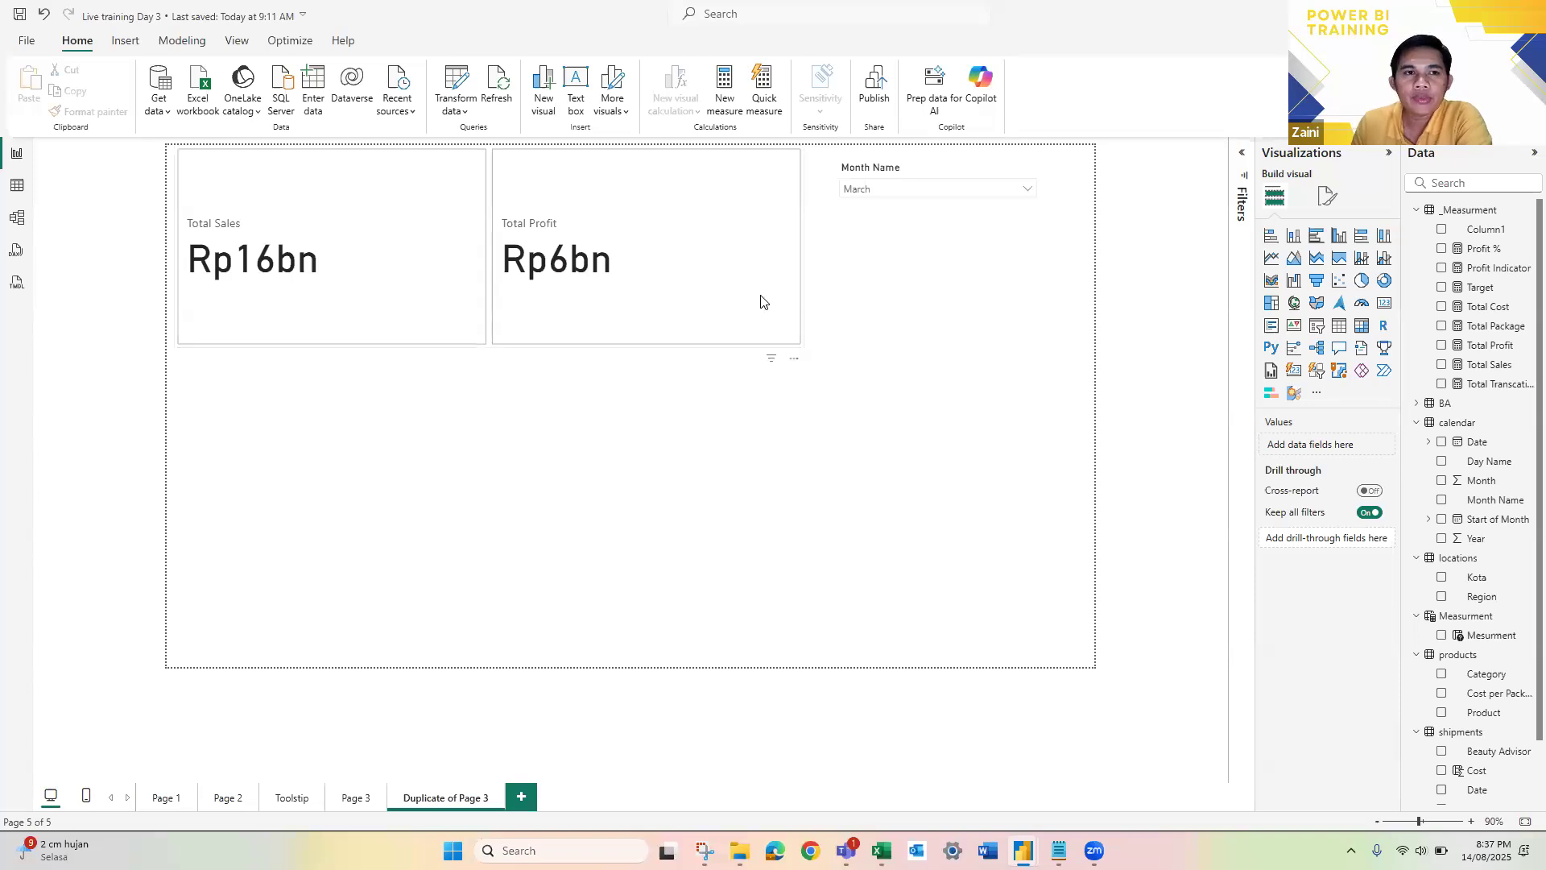
left_click(685, 314)
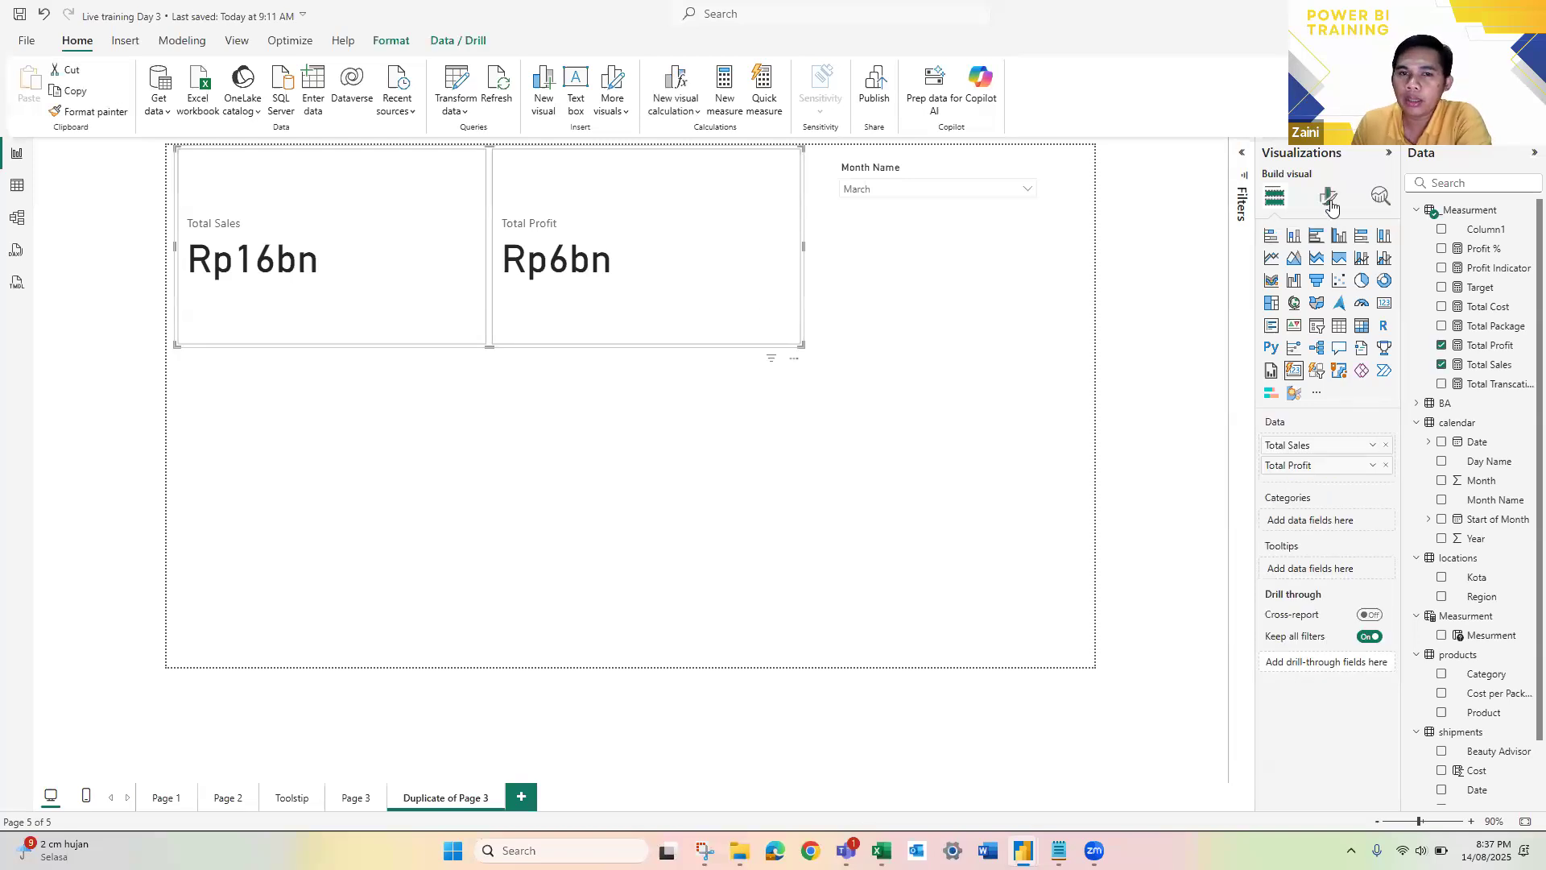
left_click(1328, 196)
left_click(1330, 274)
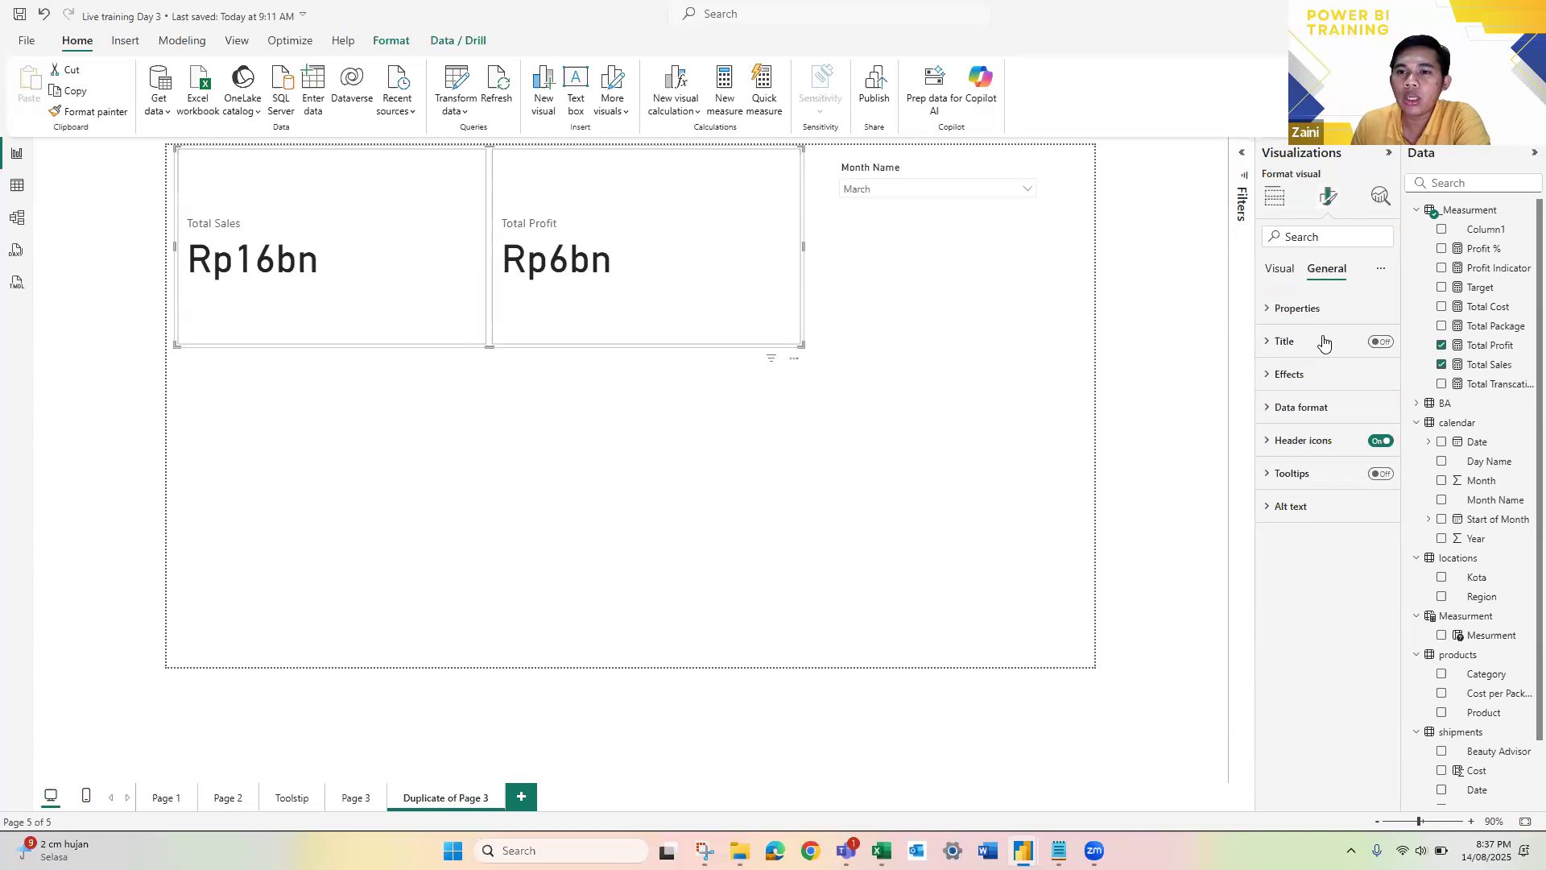
left_click(1289, 374)
left_click(1287, 454)
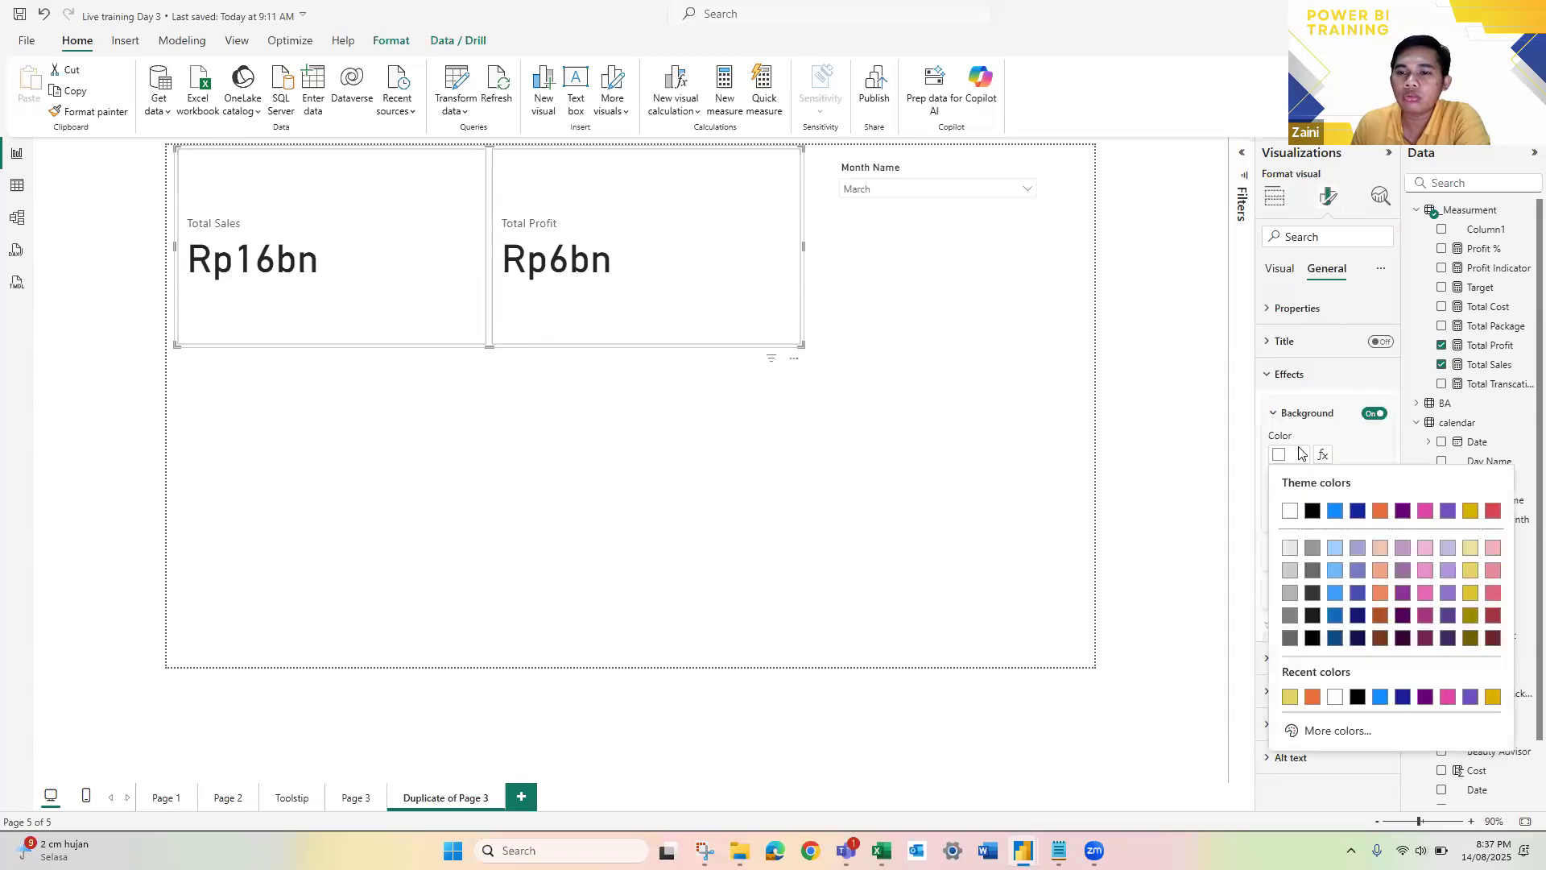
Step: Set the callout value color of all cards to a custom green, #25C14F
left_click(1280, 271)
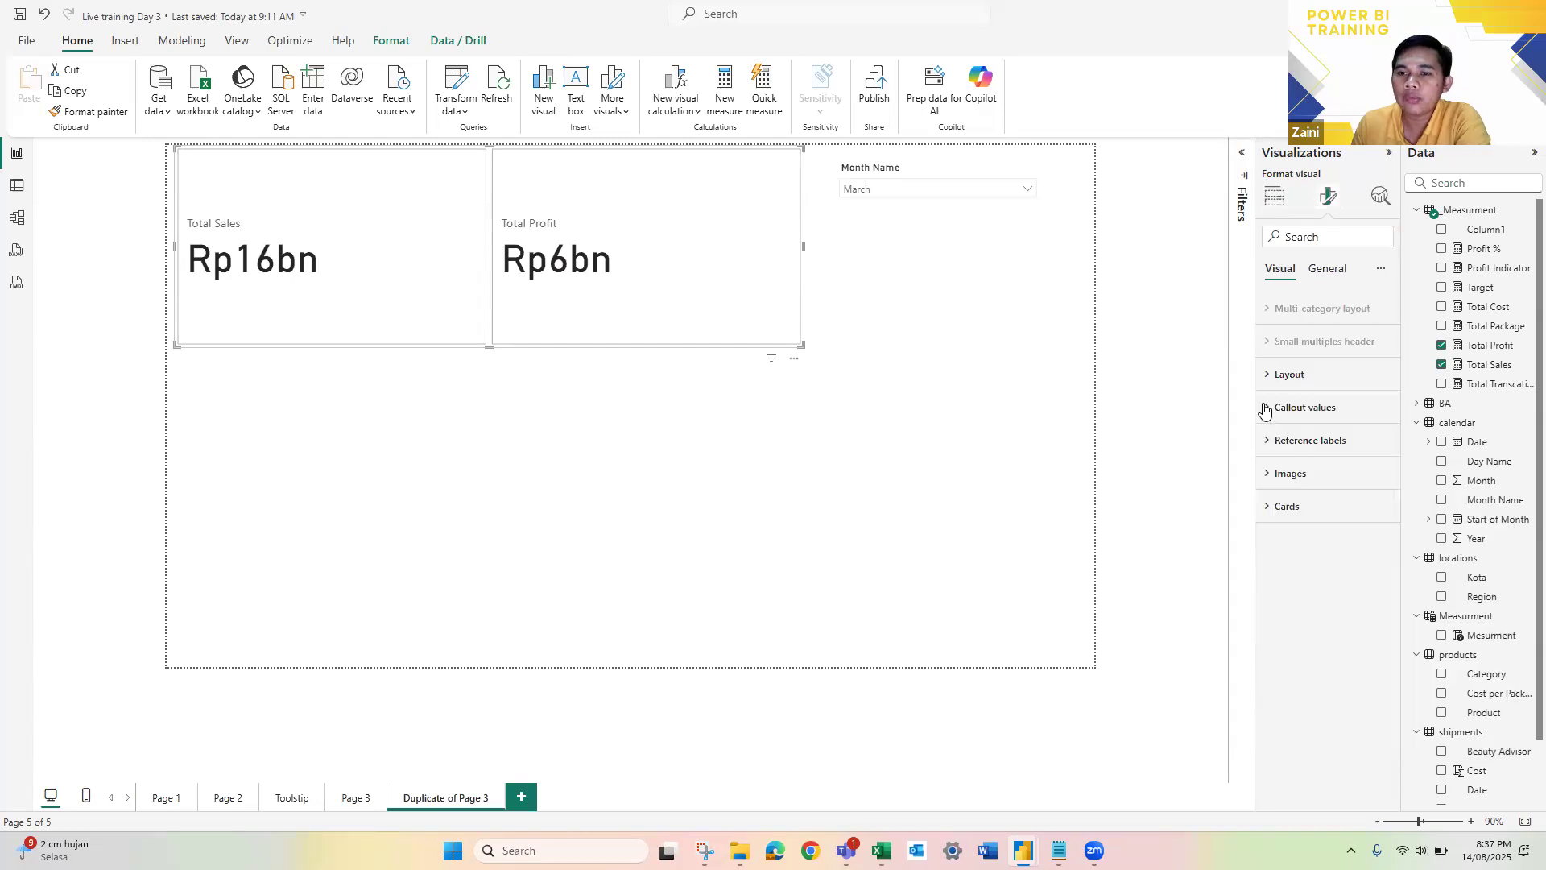
left_click(1291, 636)
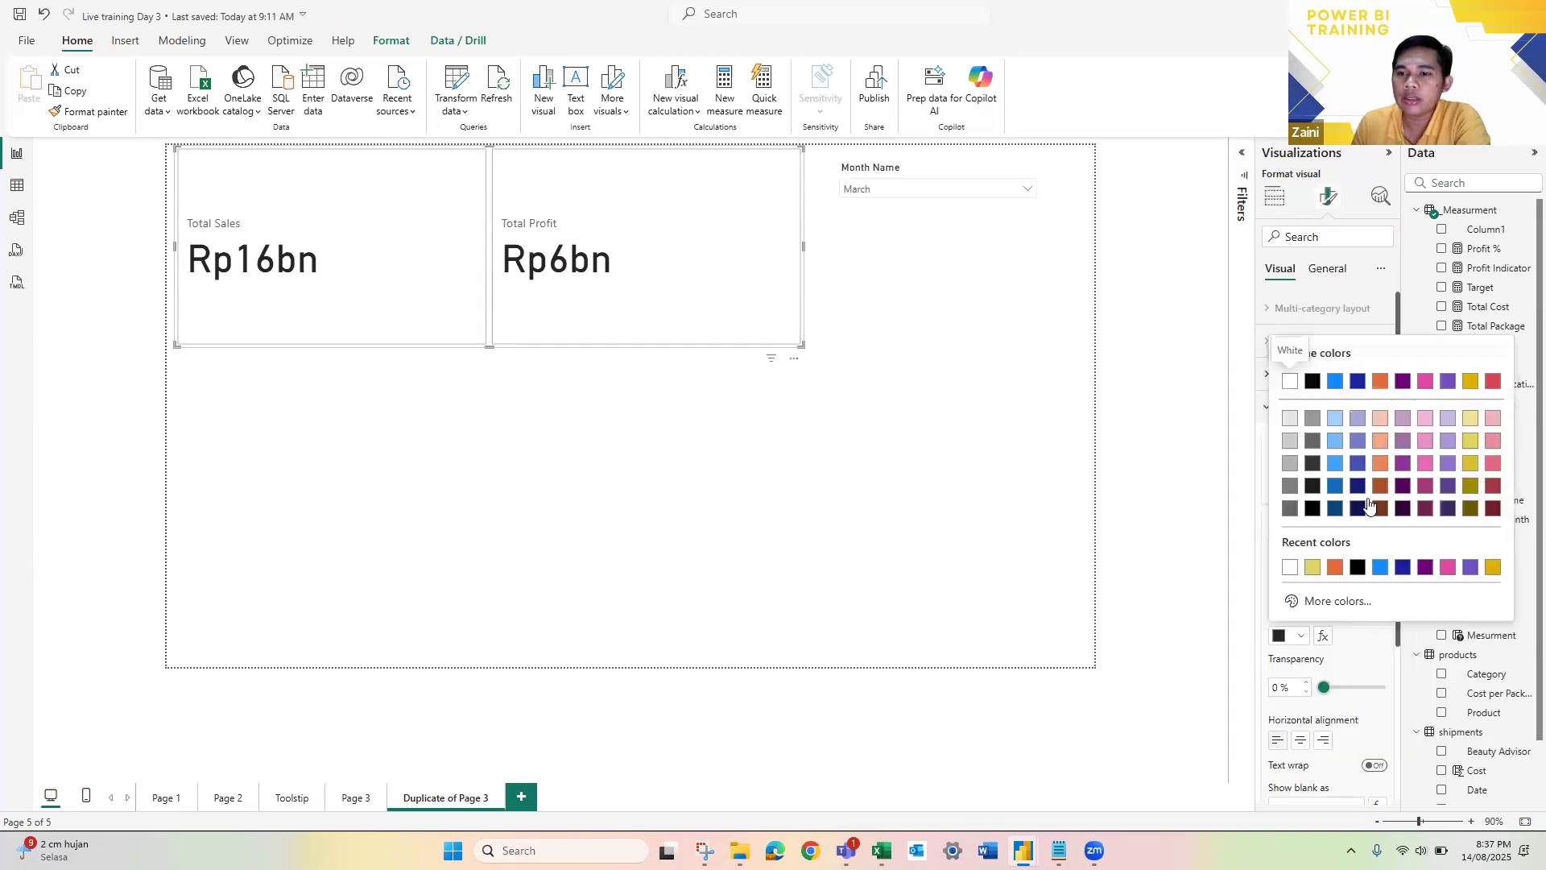
left_click(1340, 602)
left_click(1387, 545)
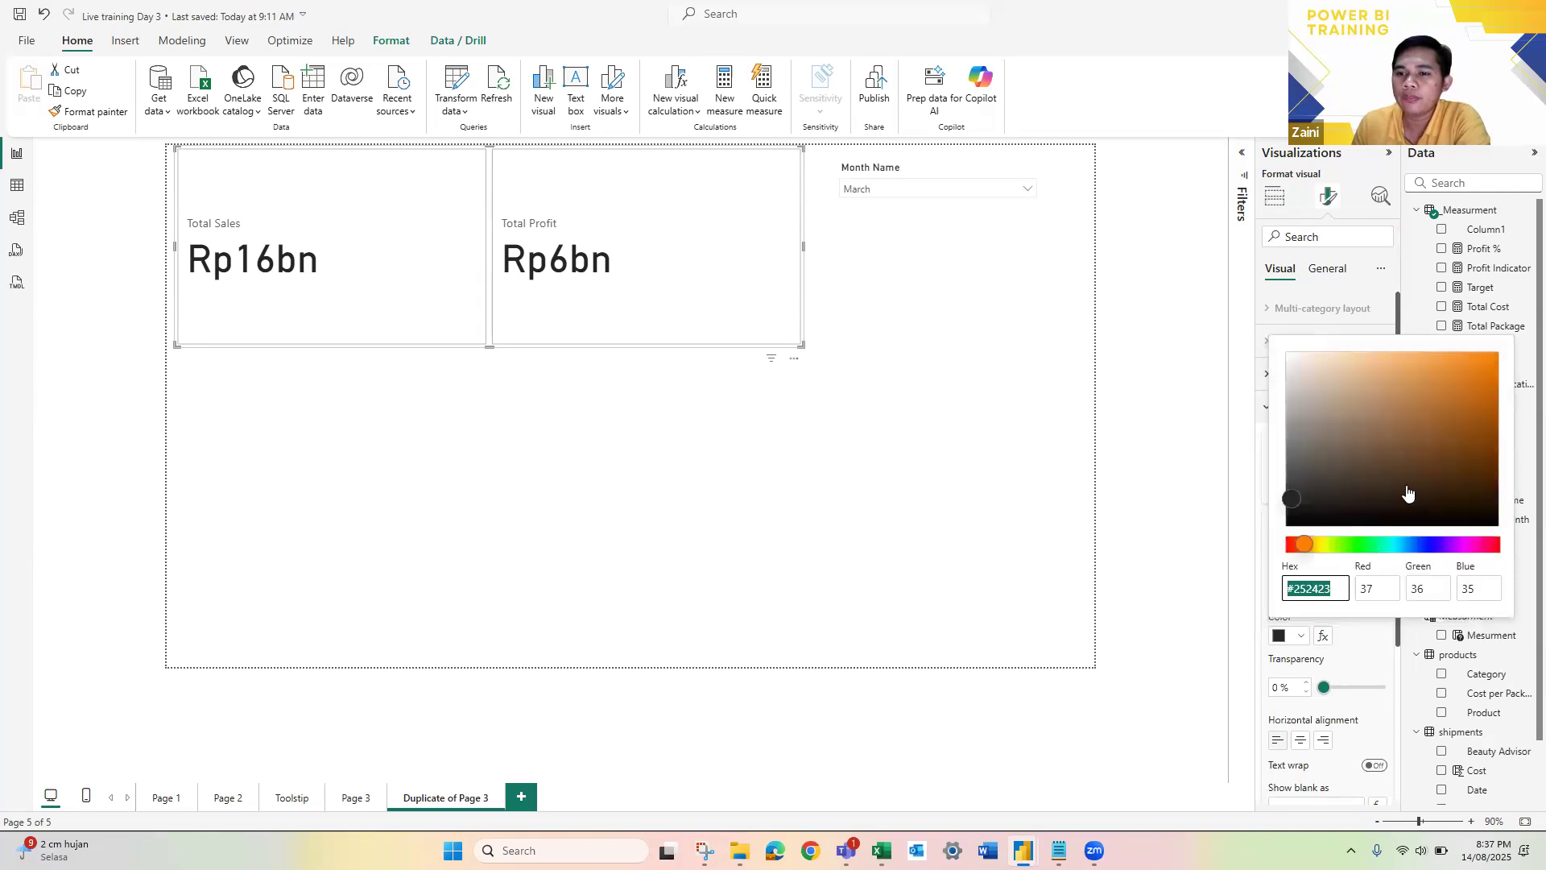
left_click(1442, 392)
left_click(1366, 545)
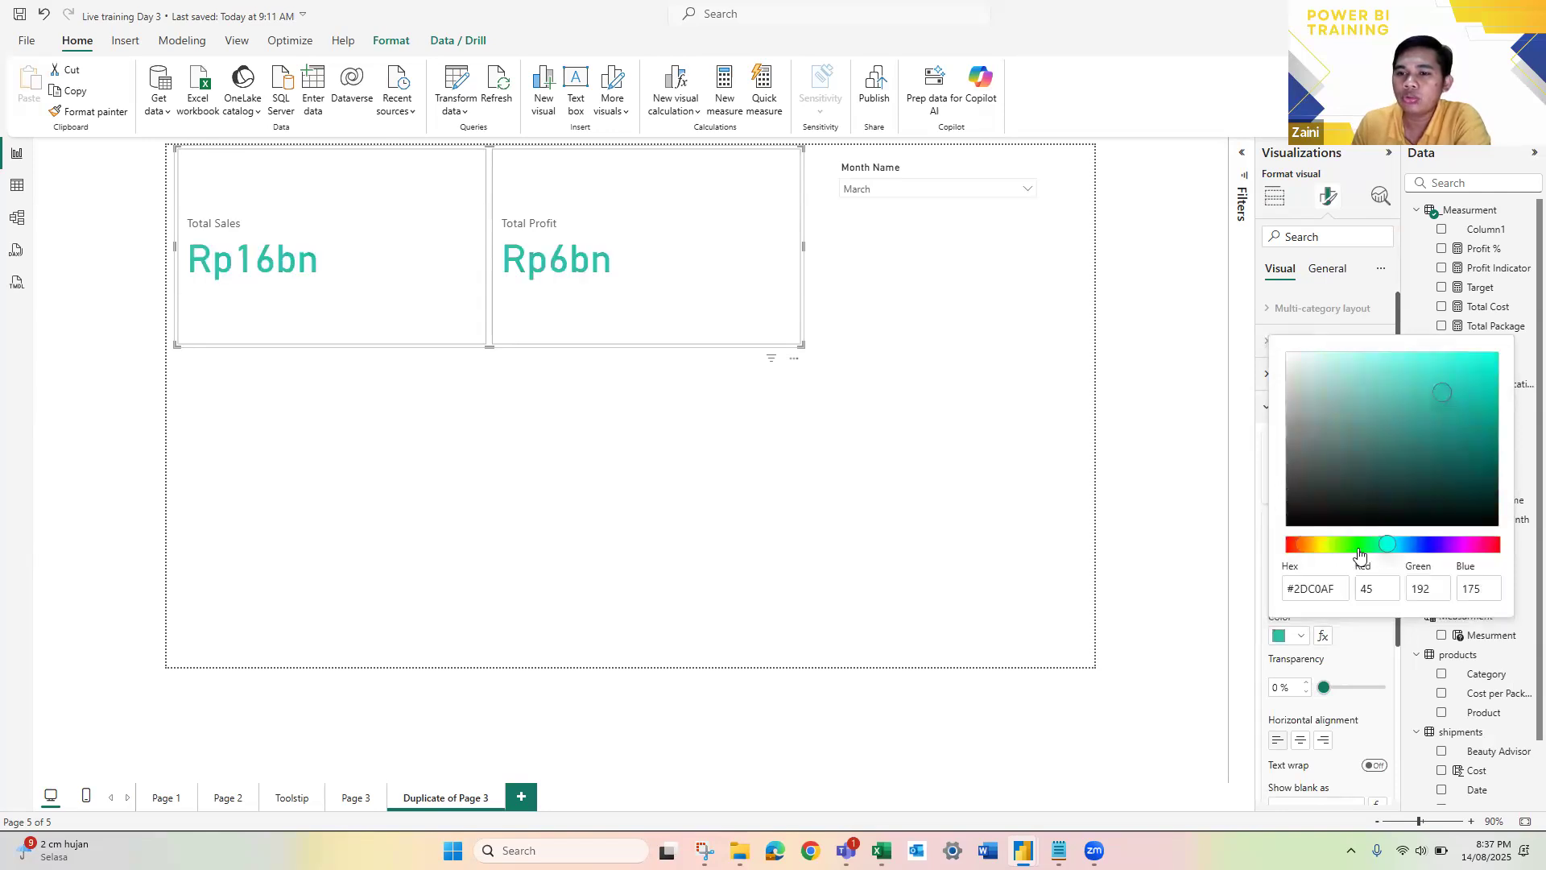
left_click_drag(1431, 403, 1453, 393)
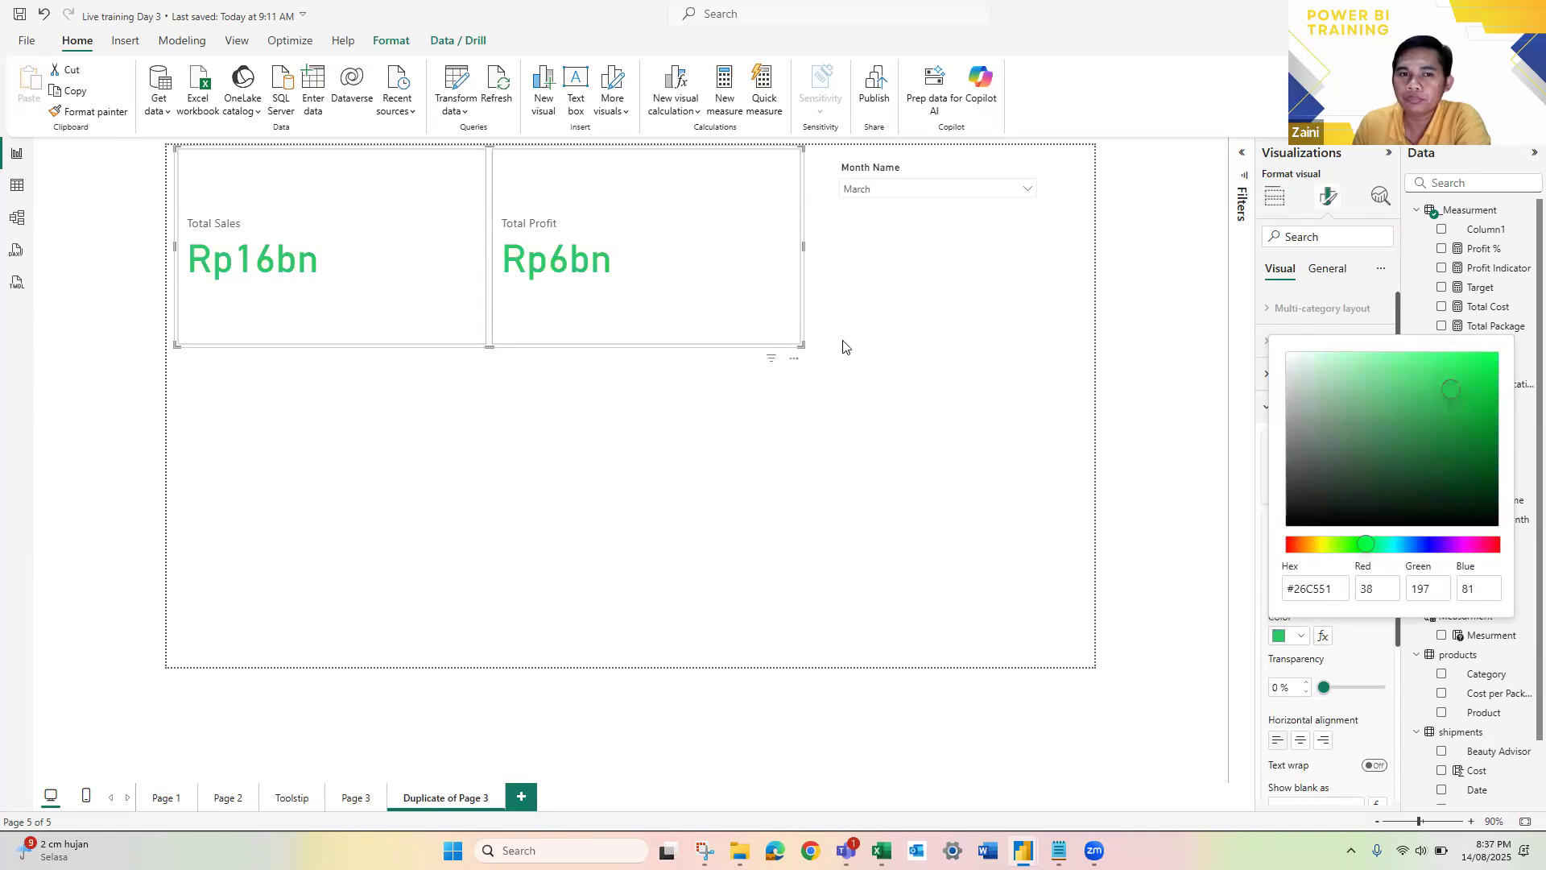
Step: Try a black background in the effects of the whole card visual
left_click(1327, 269)
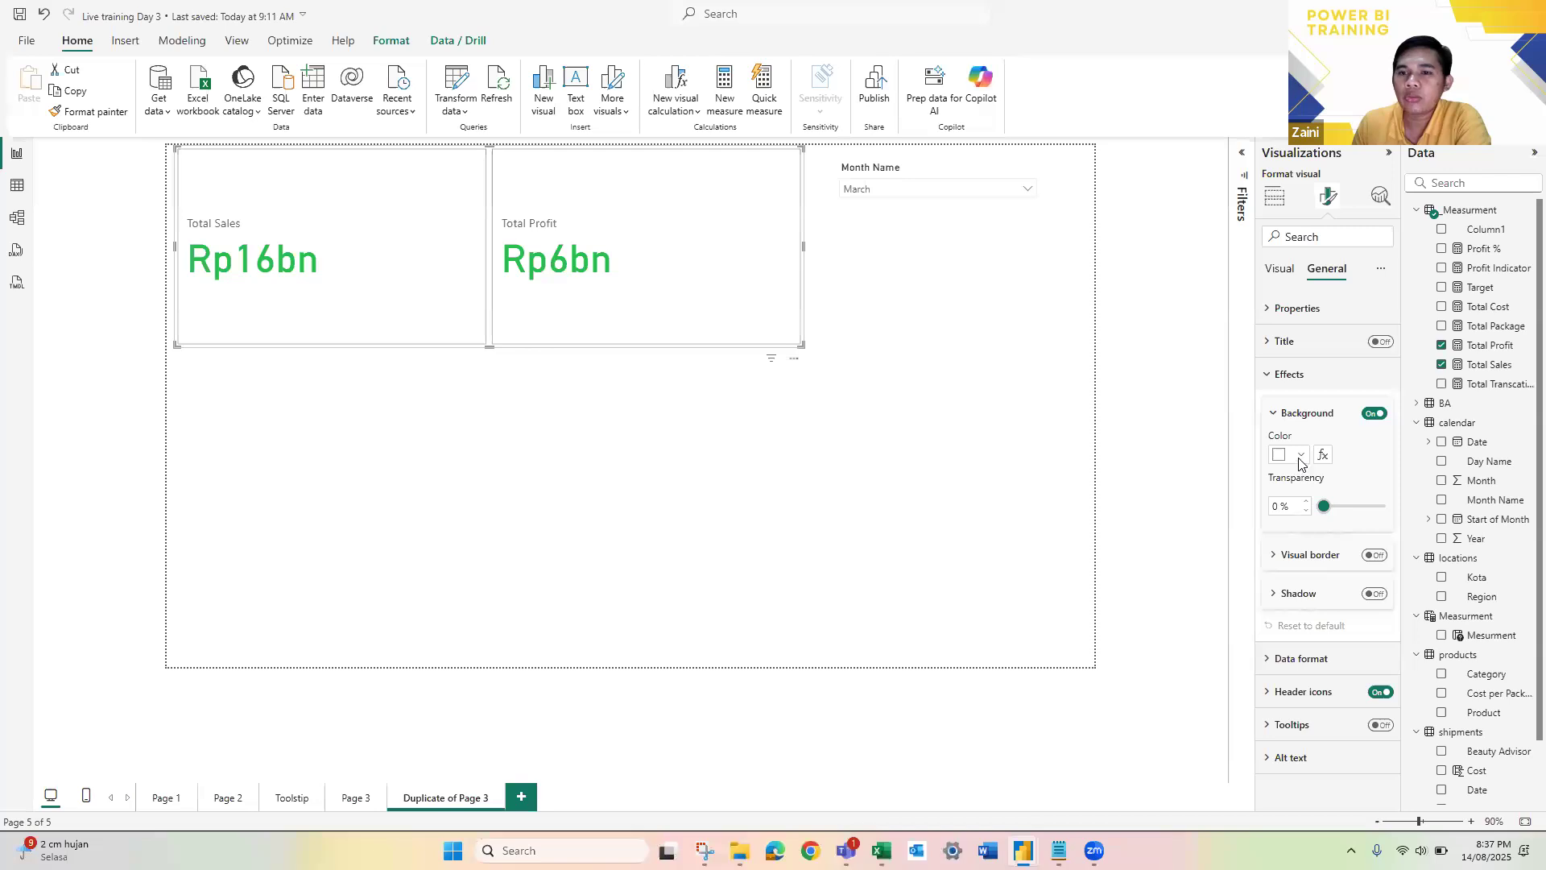
left_click(1299, 456)
left_click(1311, 513)
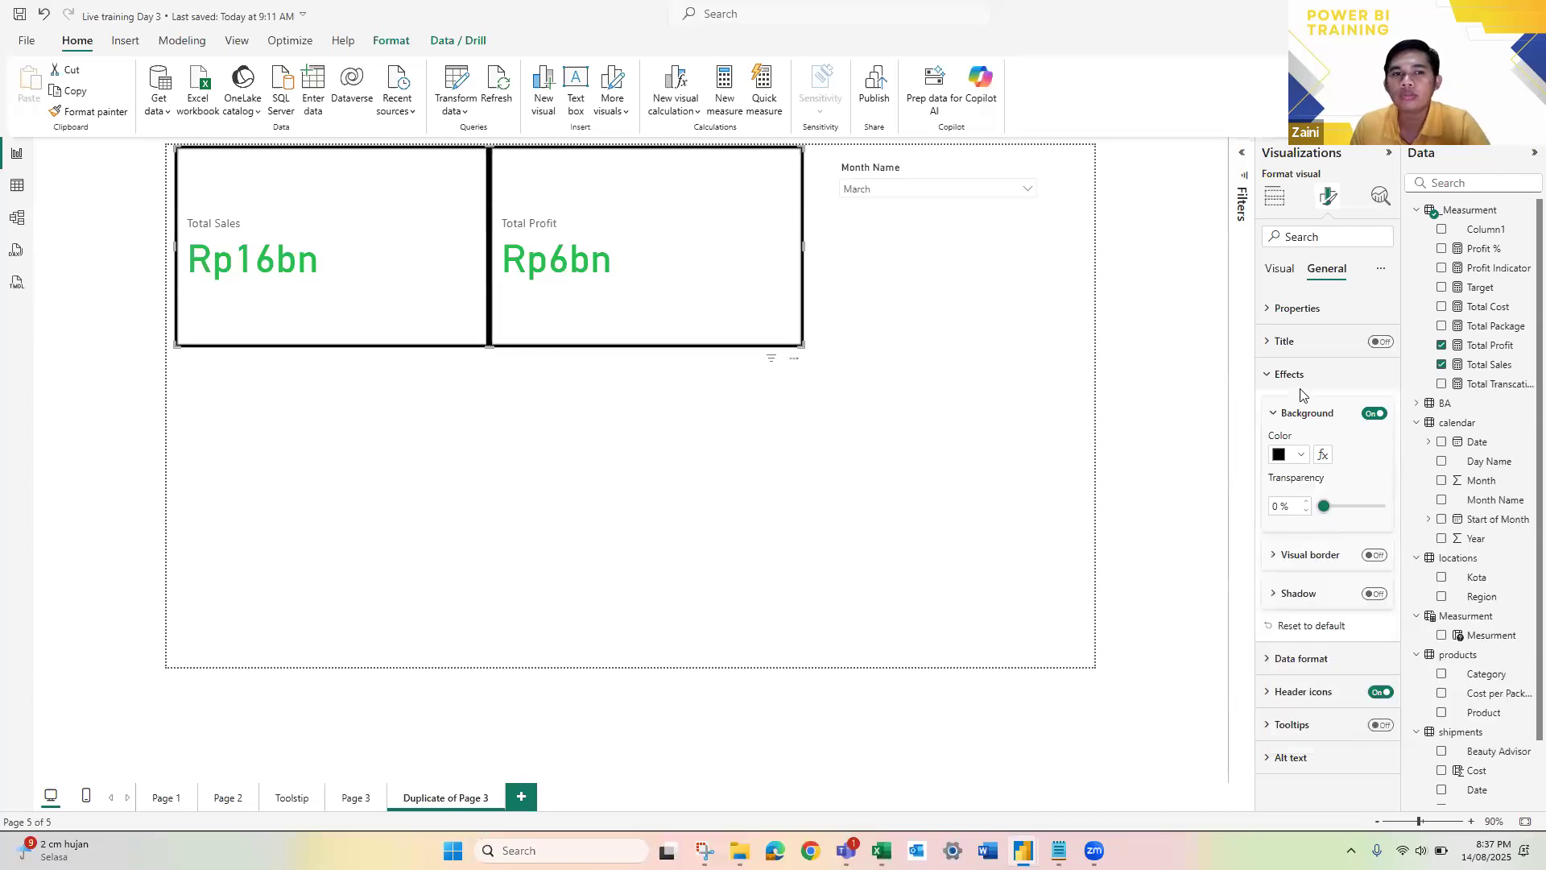
Step: Set the background color of the individual cards to black for all series
left_click(1286, 268)
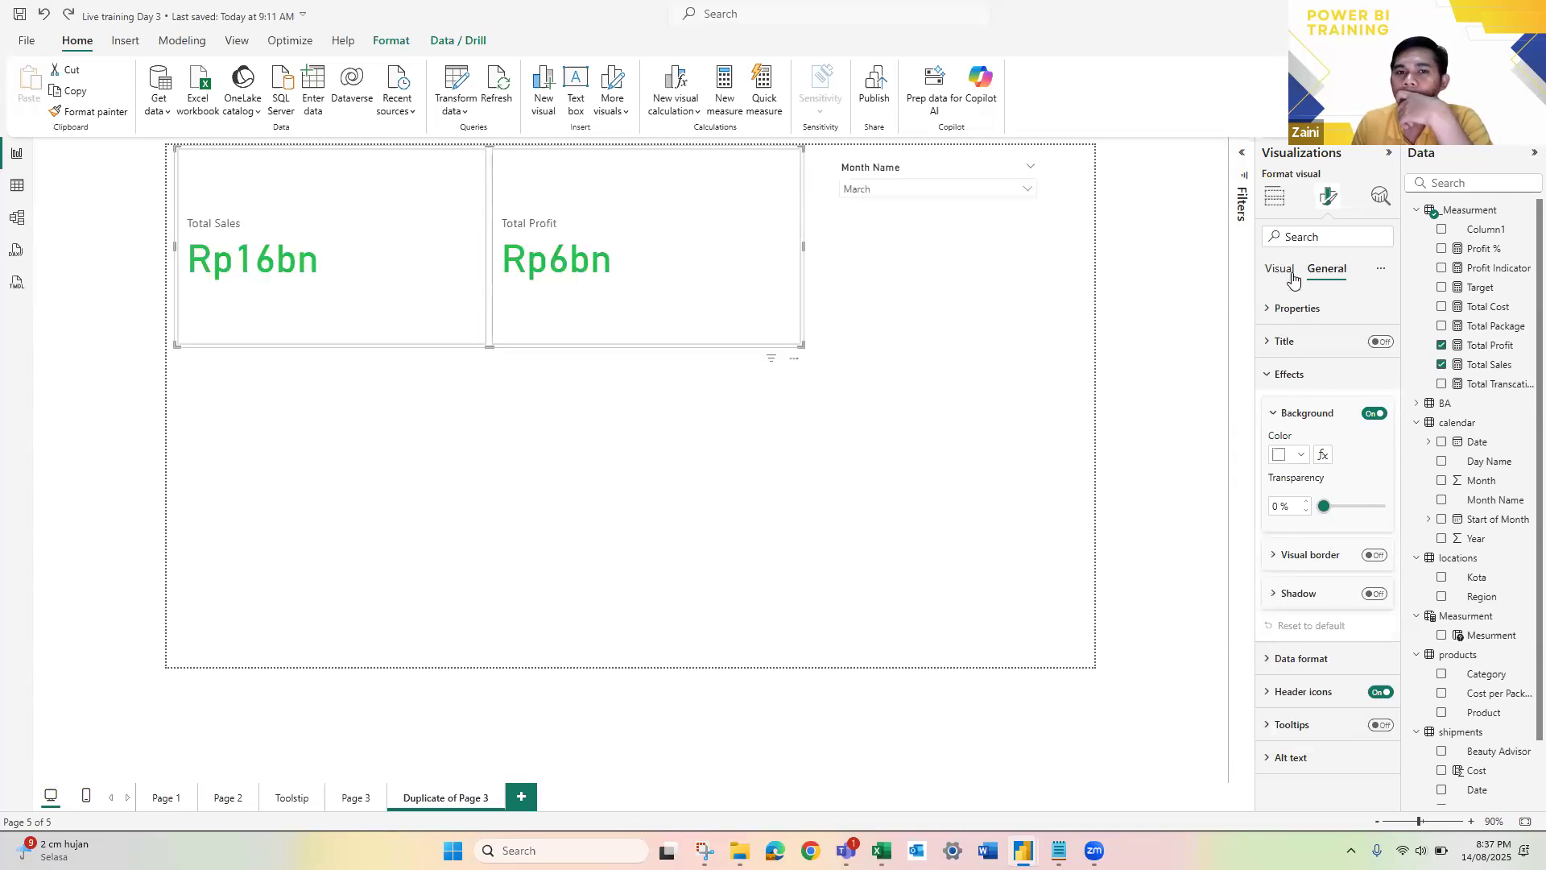
scroll(1323, 616, "down", 3)
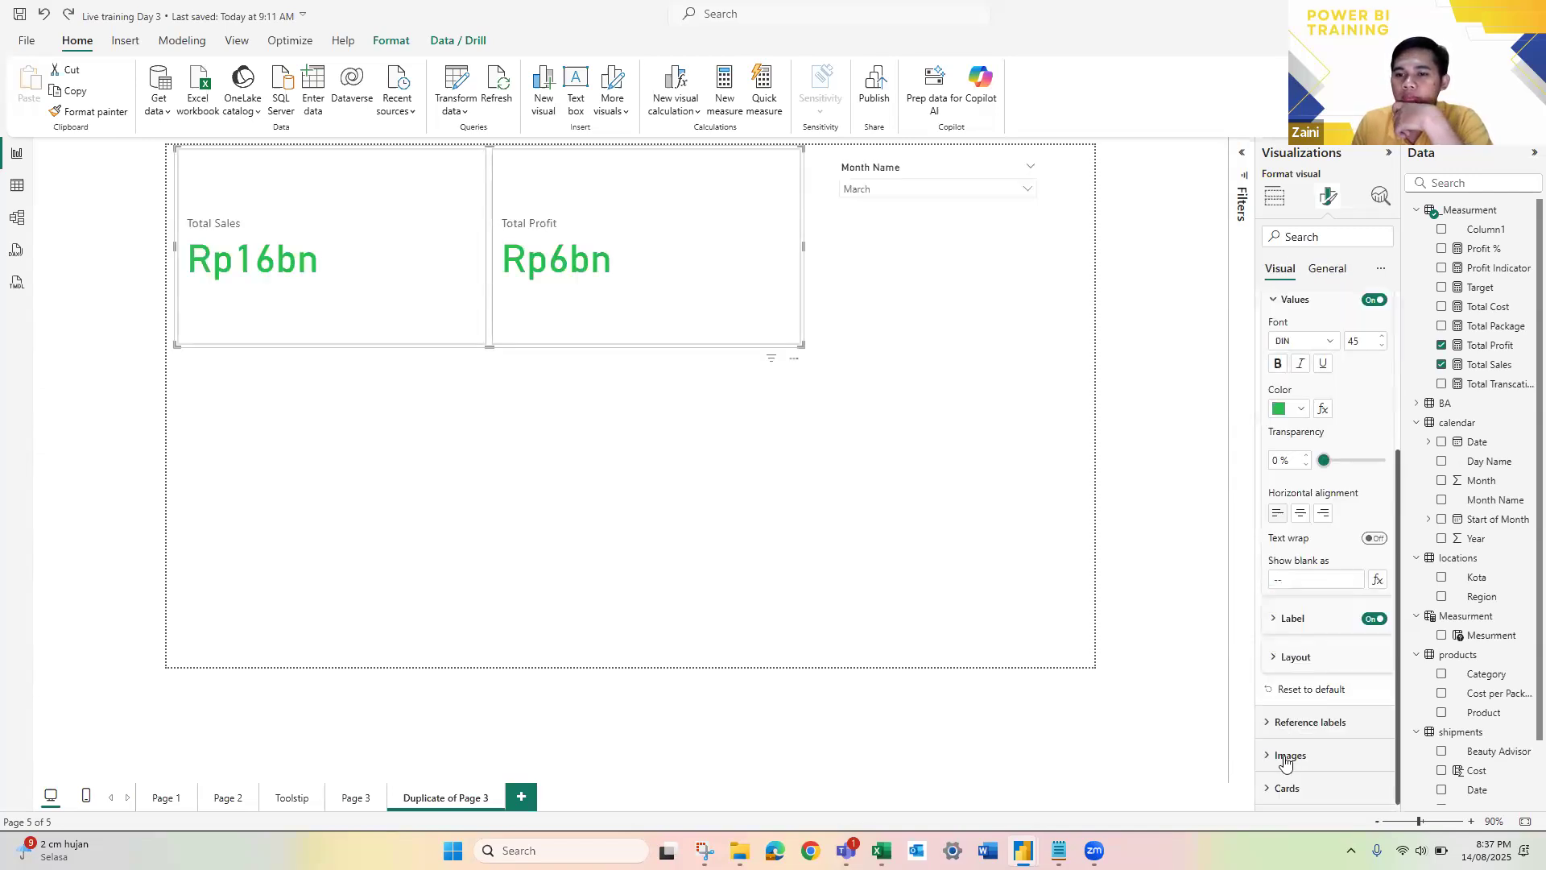
scroll(1345, 628, "down", 6)
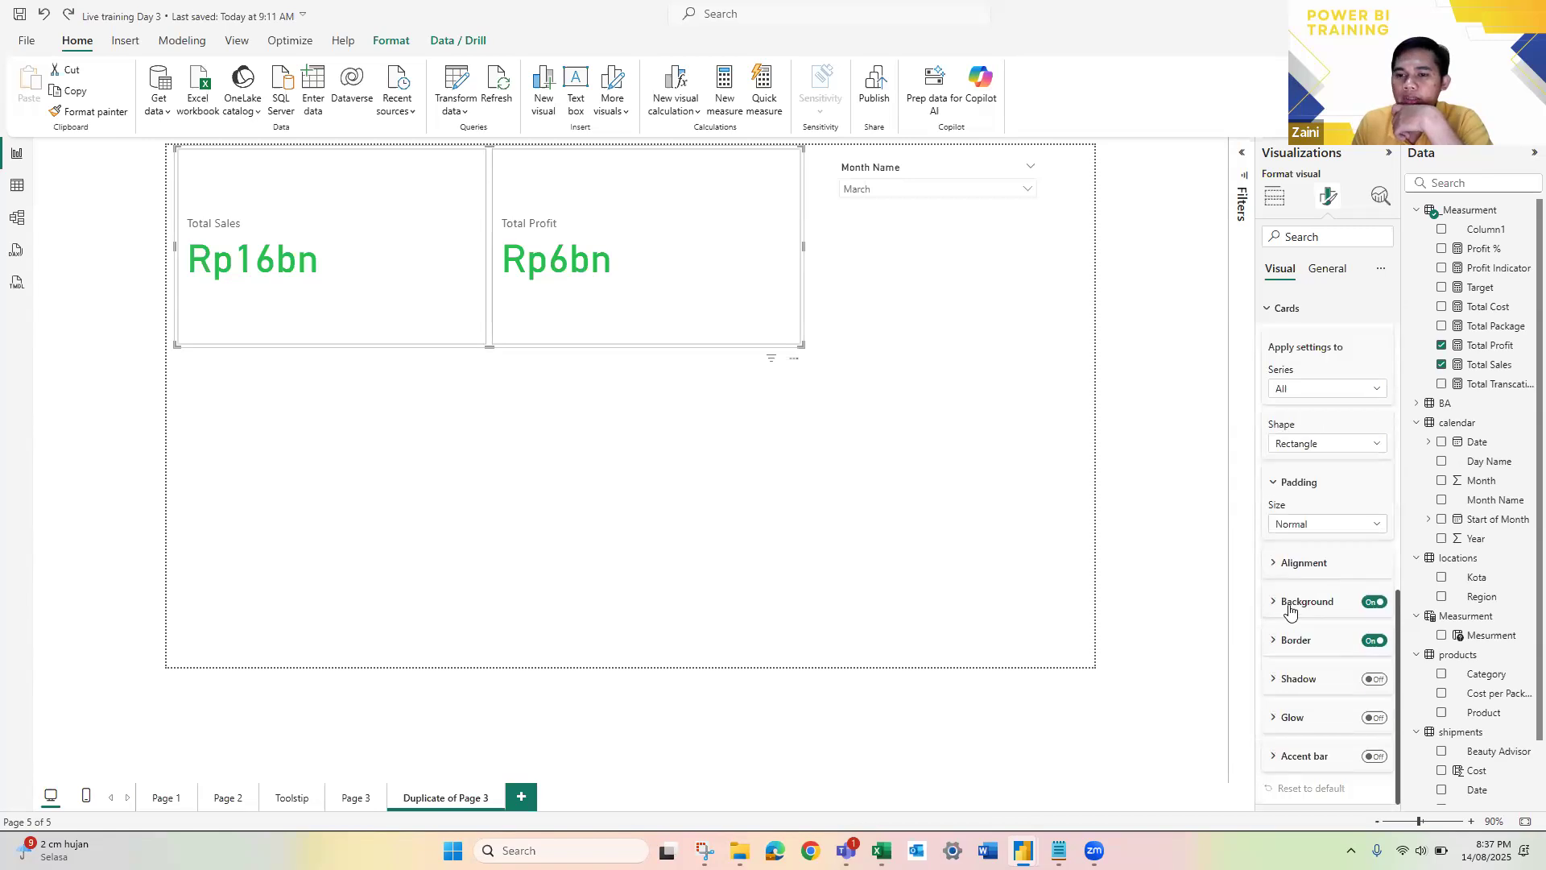
left_click(1295, 608)
scroll(1306, 589, "down", 2)
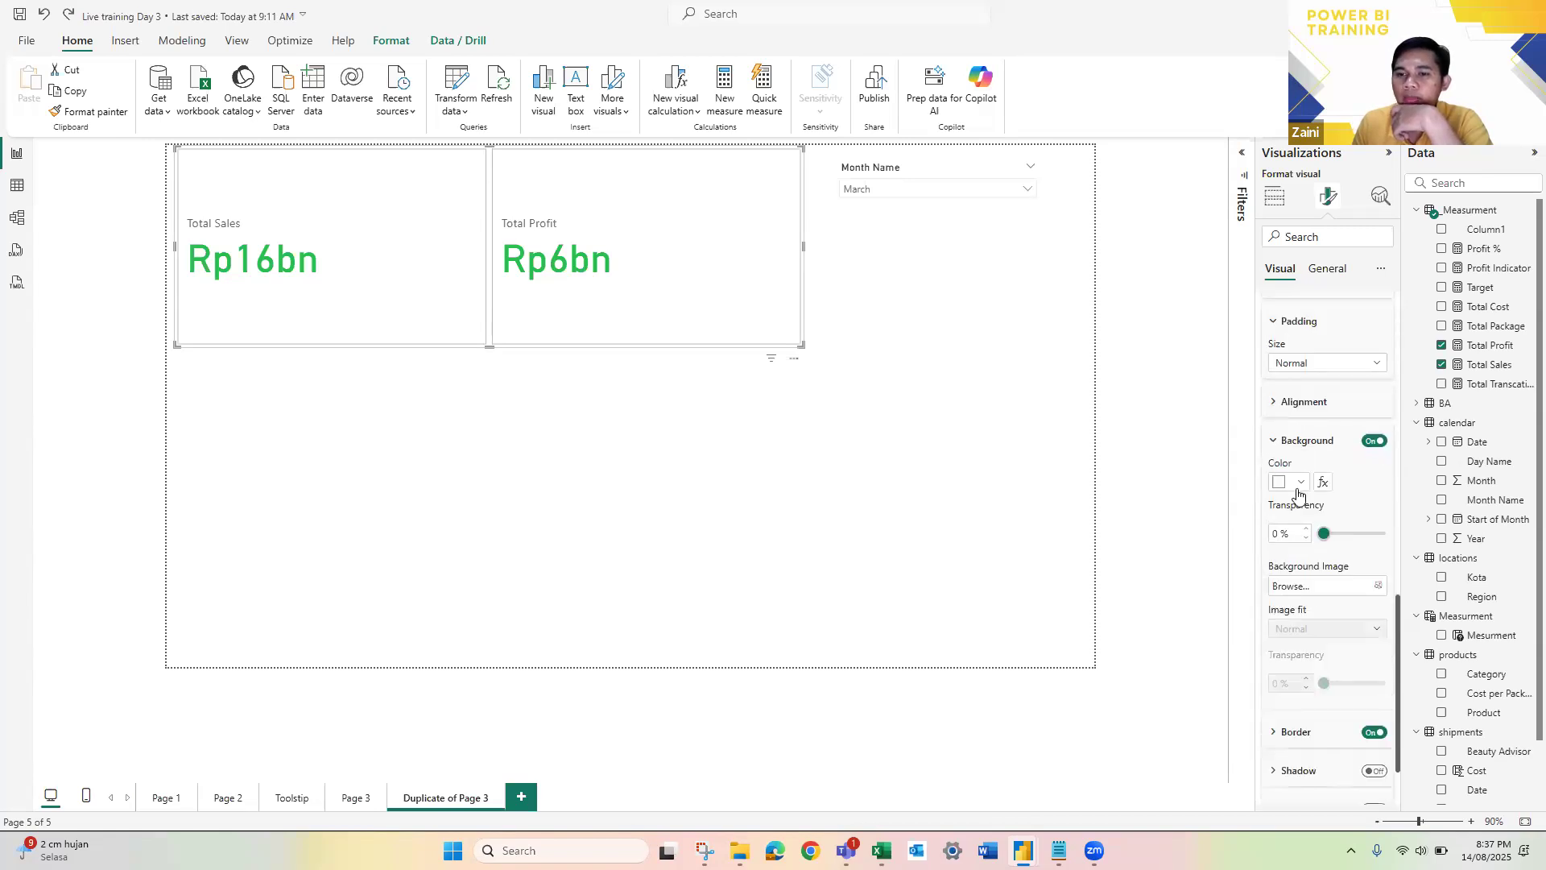
left_click(1298, 486)
left_click(1314, 536)
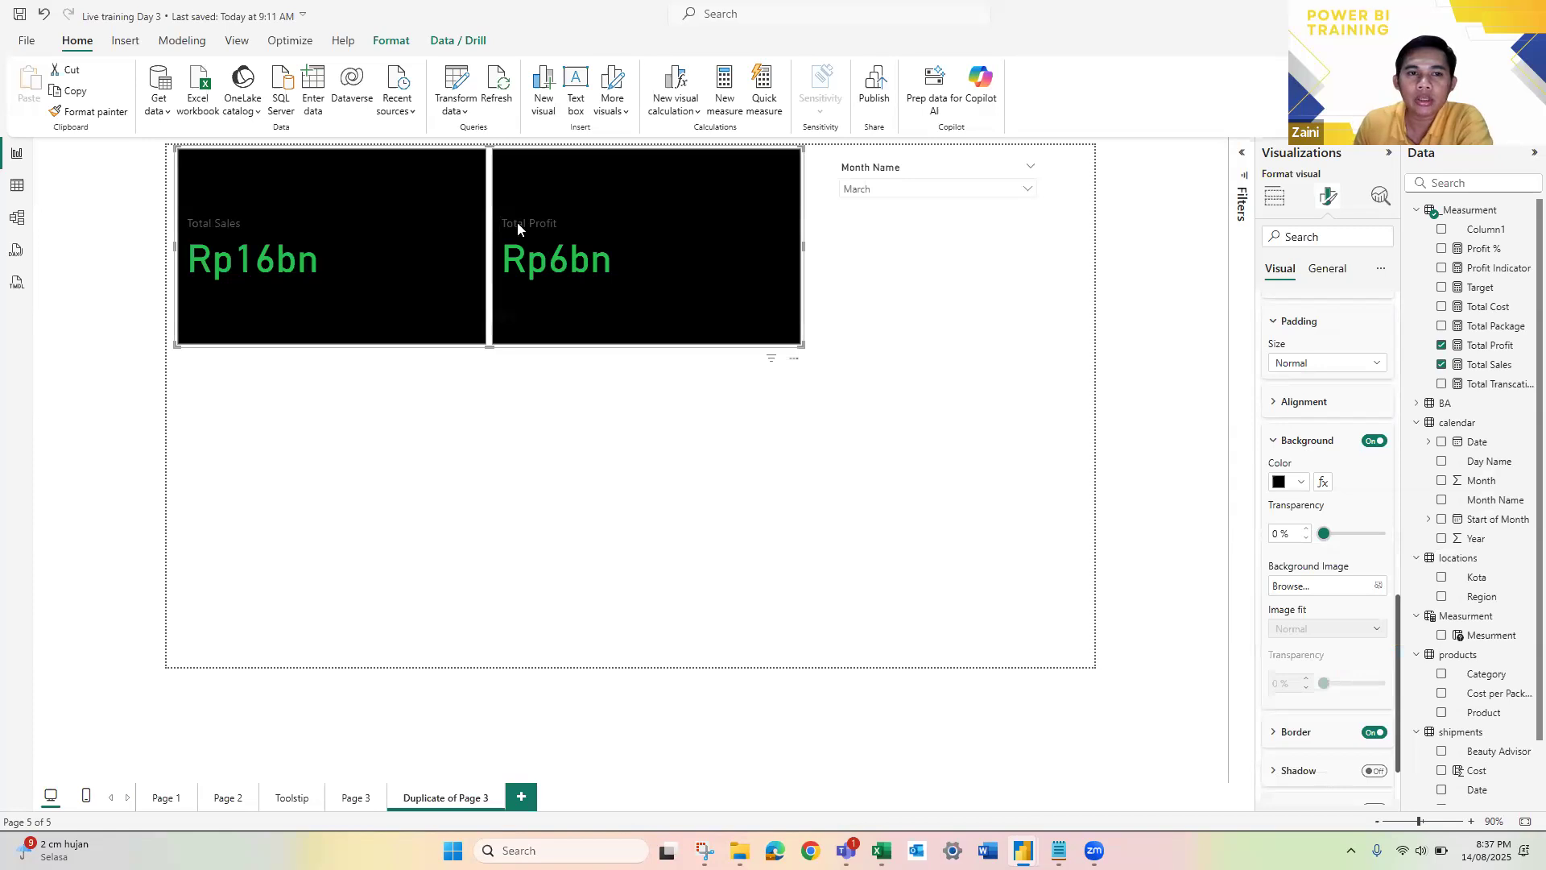
Step: Set the callout label color to white for all series in the card visual
scroll(1319, 536, "up", 3)
scroll(1319, 536, "up", 3)
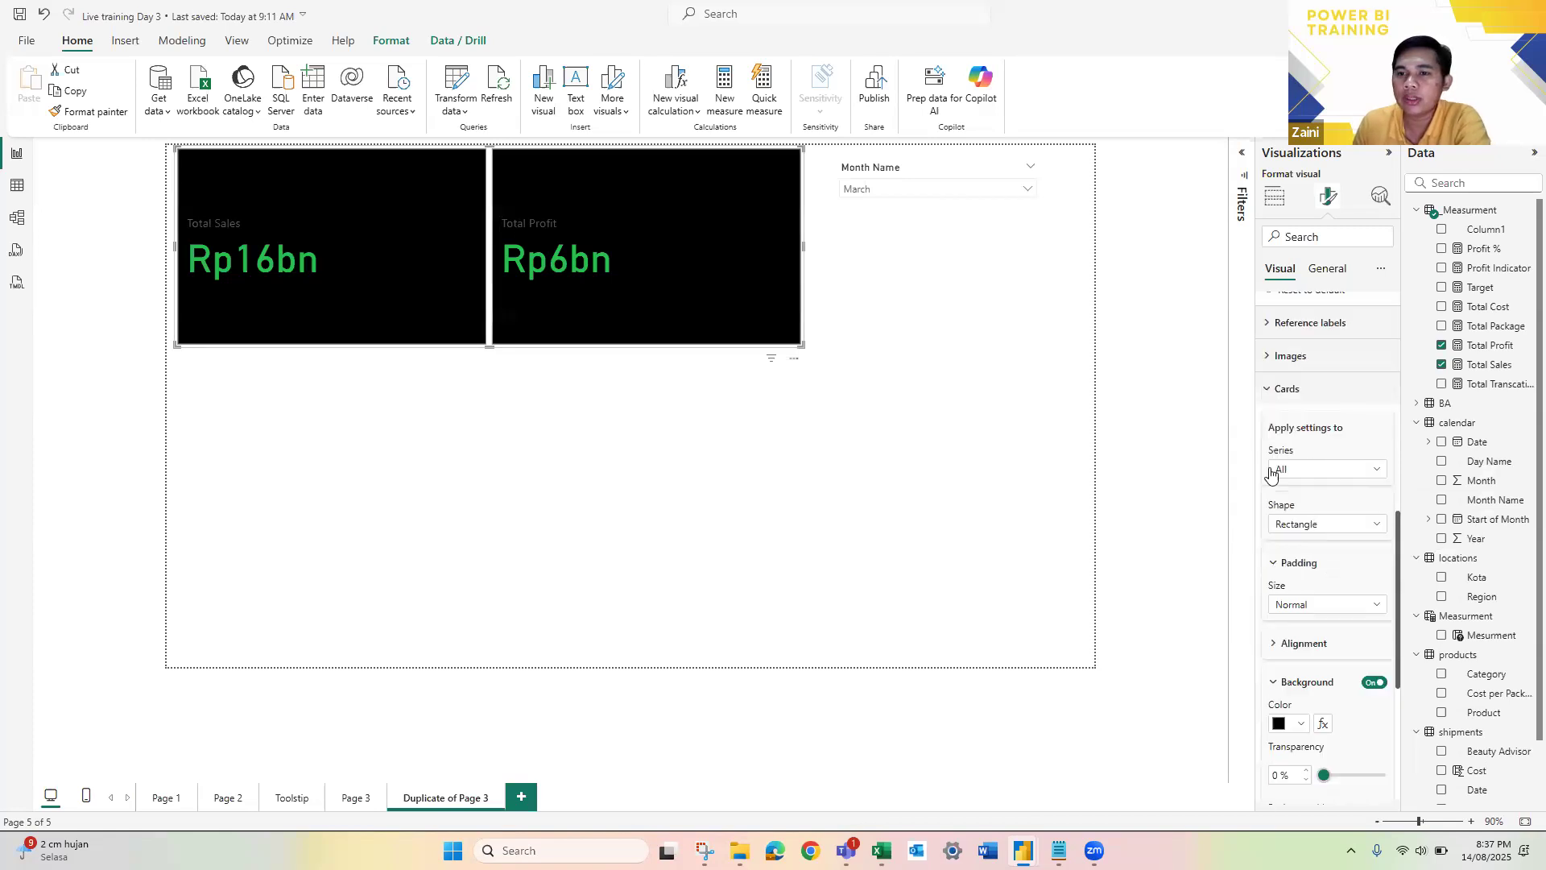
left_click(1285, 300)
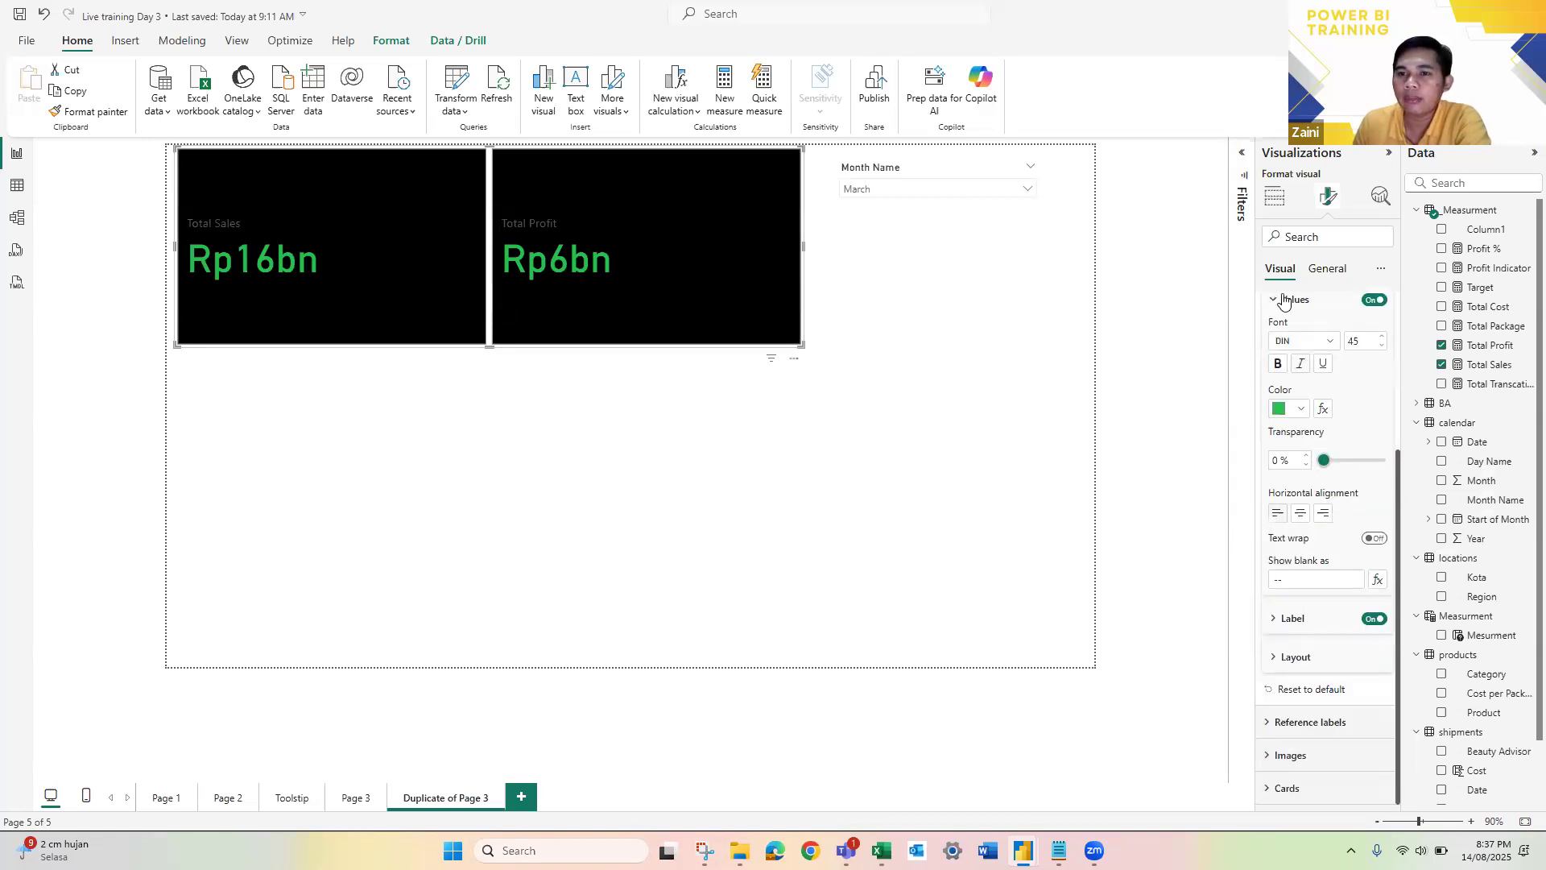
scroll(1304, 397, "up", 4)
left_click(1294, 388)
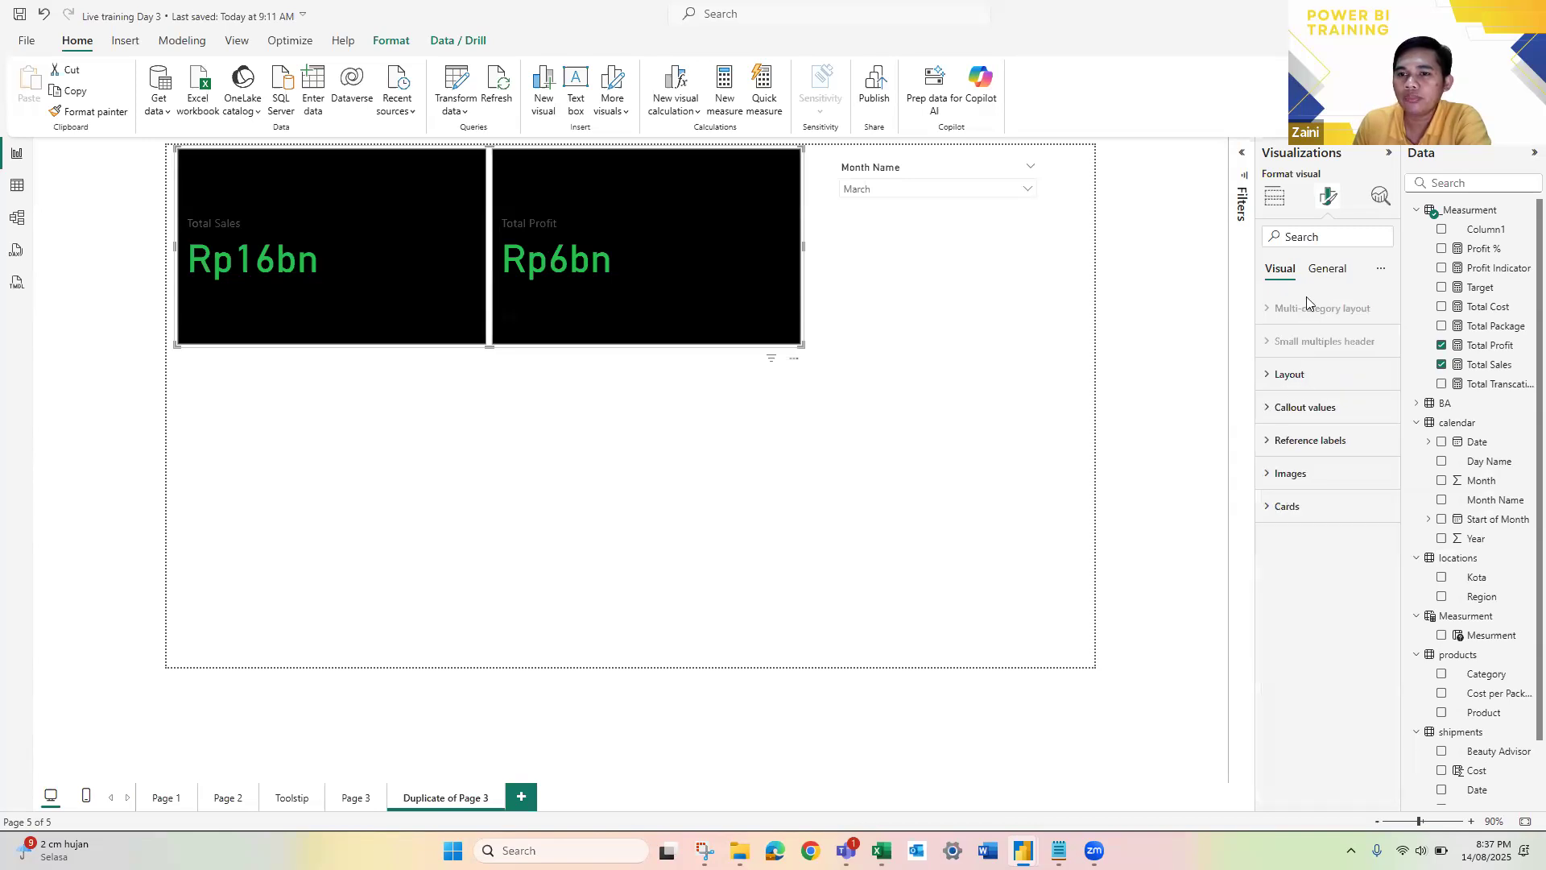
left_click(1277, 441)
left_click(1282, 417)
left_click(1283, 412)
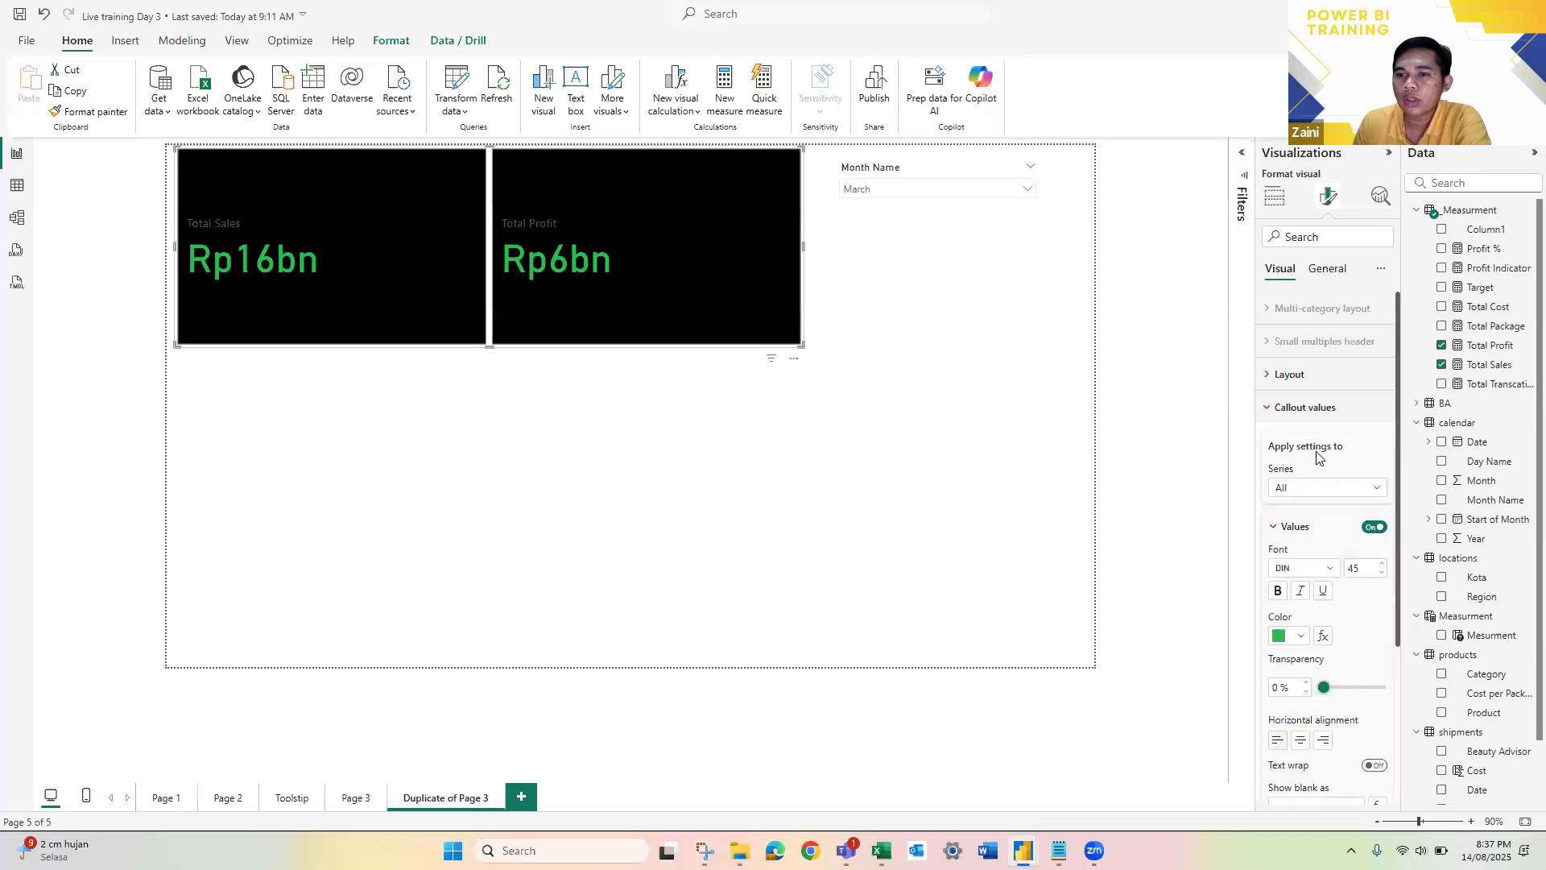
scroll(1297, 624, "down", 5)
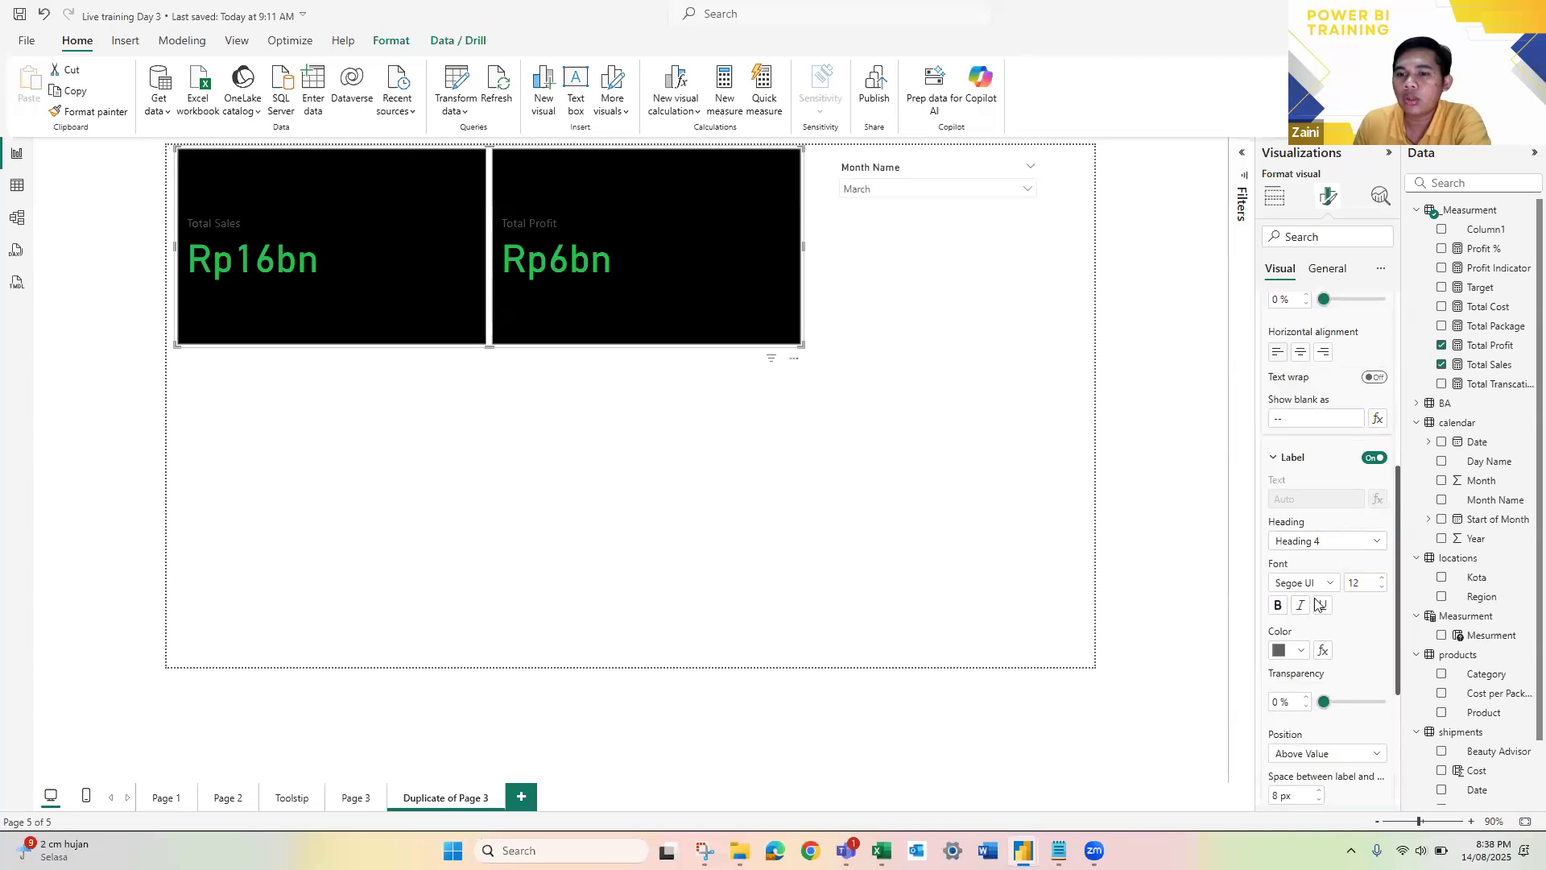
left_click(1294, 650)
left_click(1335, 590)
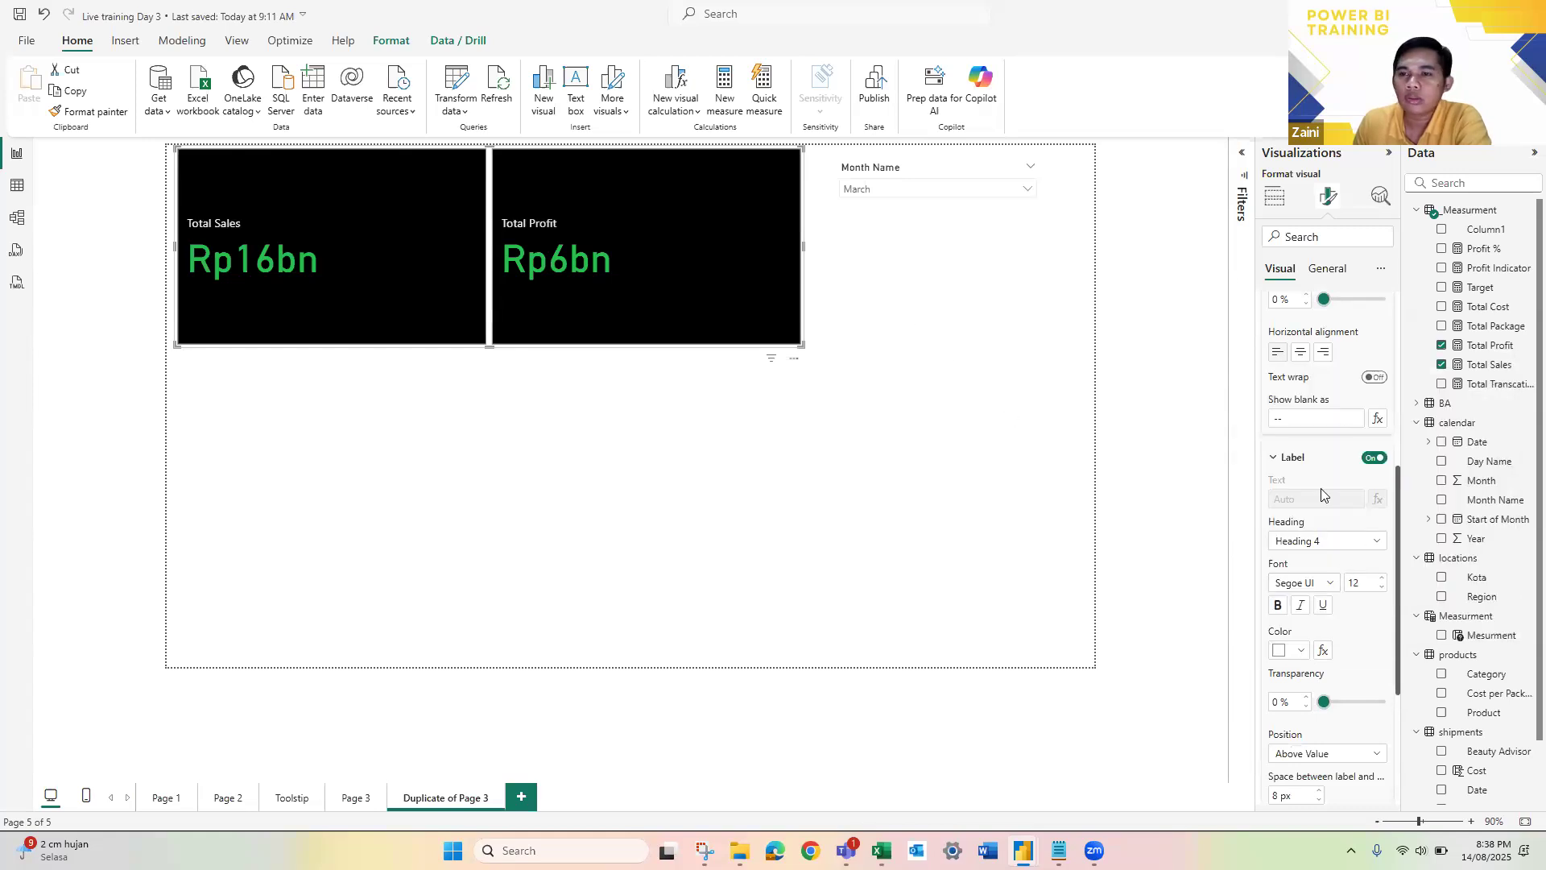
Step: Apply the callout value settings to the Total Sales series only and set its display units to Millions
scroll(1341, 573, "down", 3)
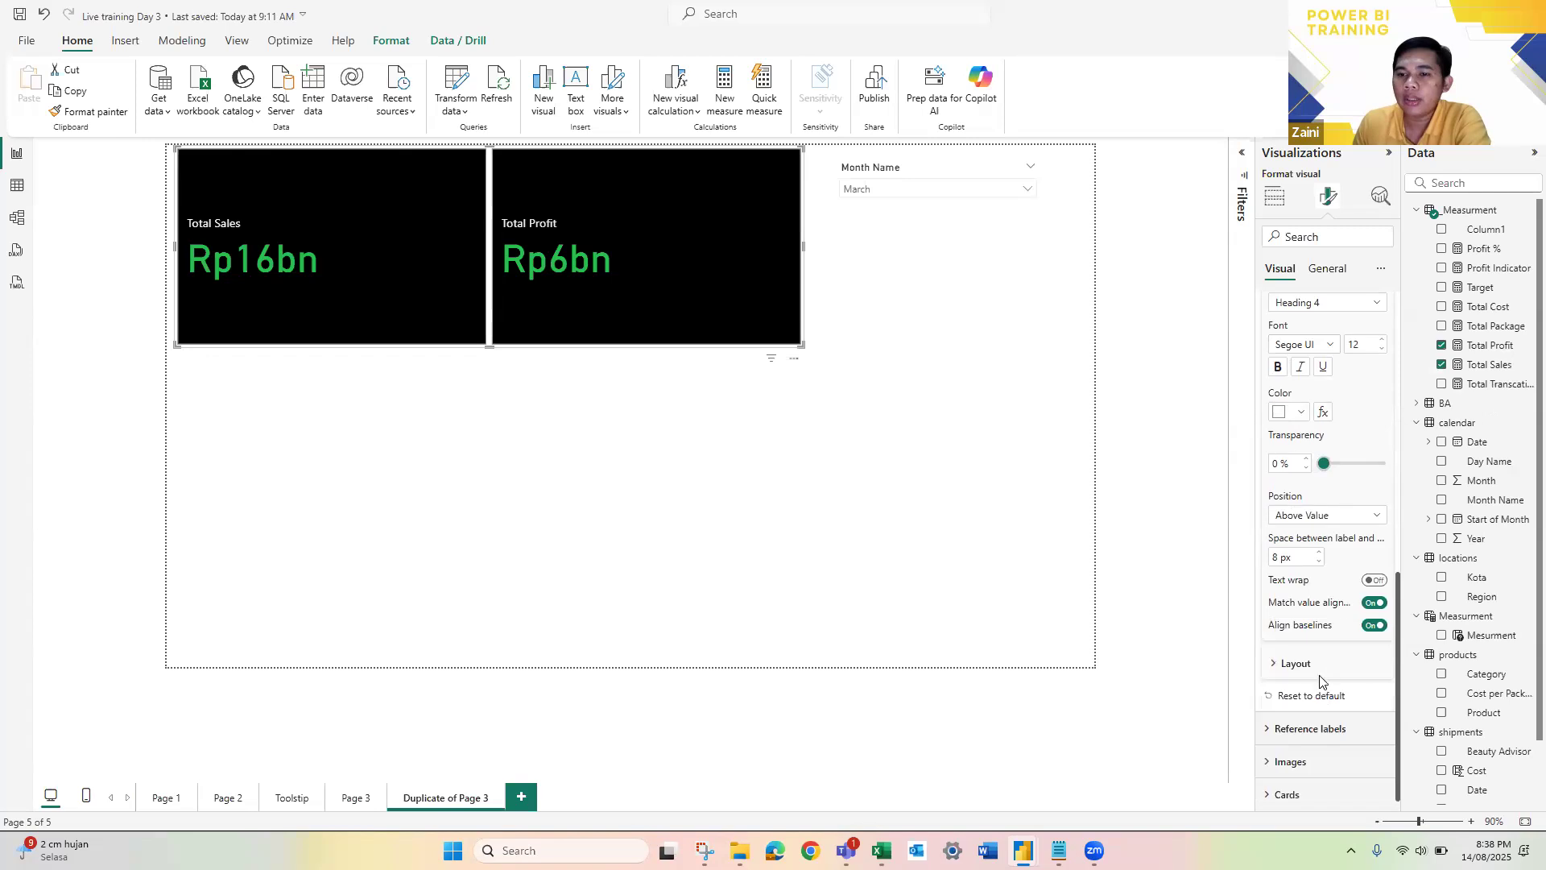
scroll(1321, 681, "up", 5)
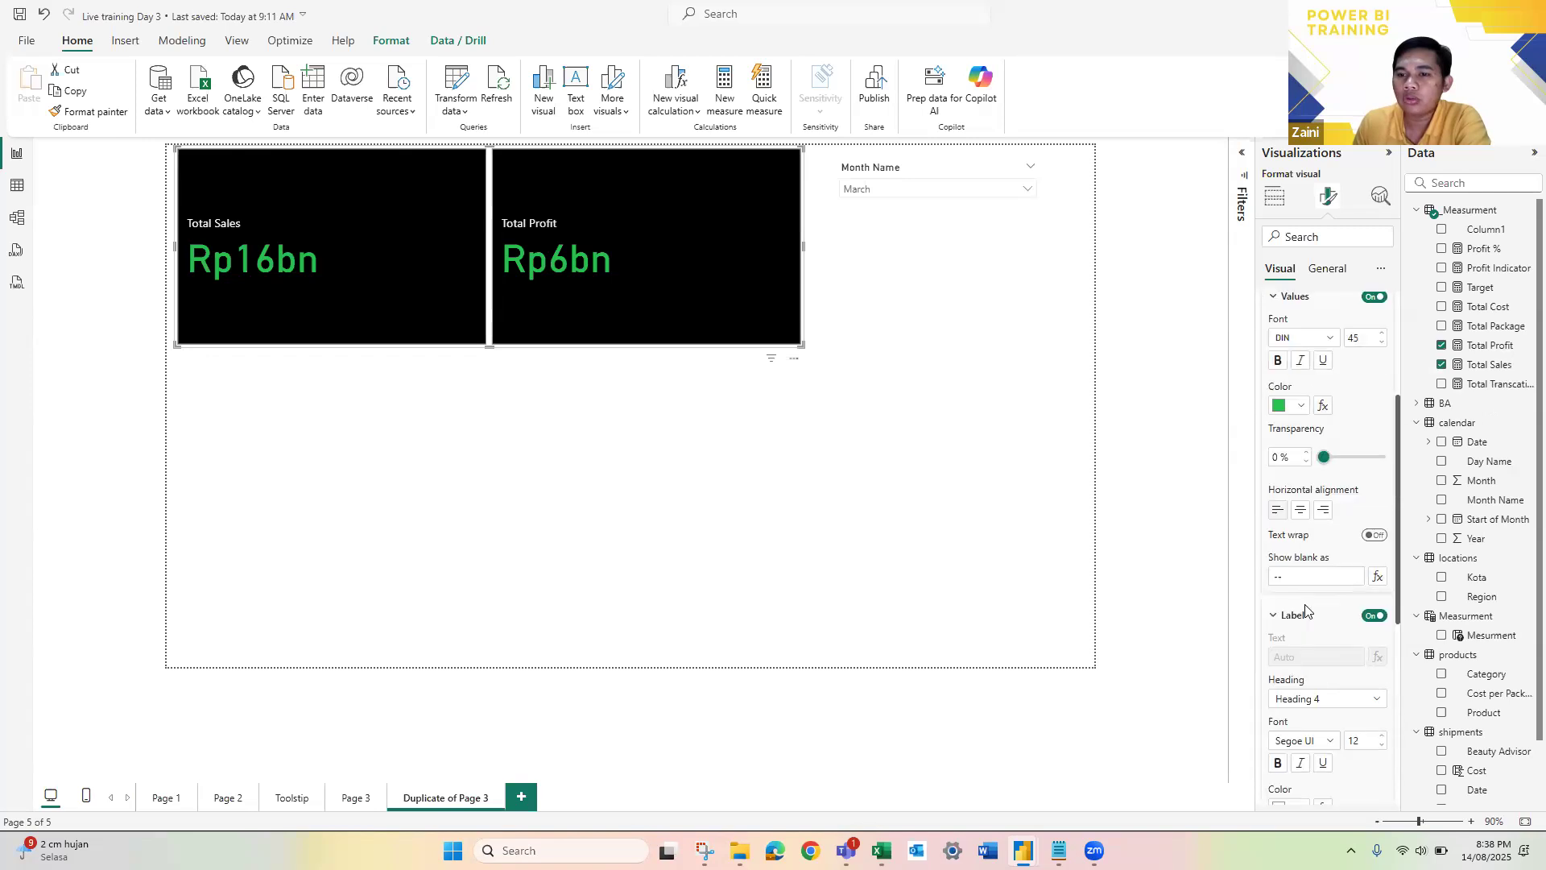
scroll(1340, 568, "up", 2)
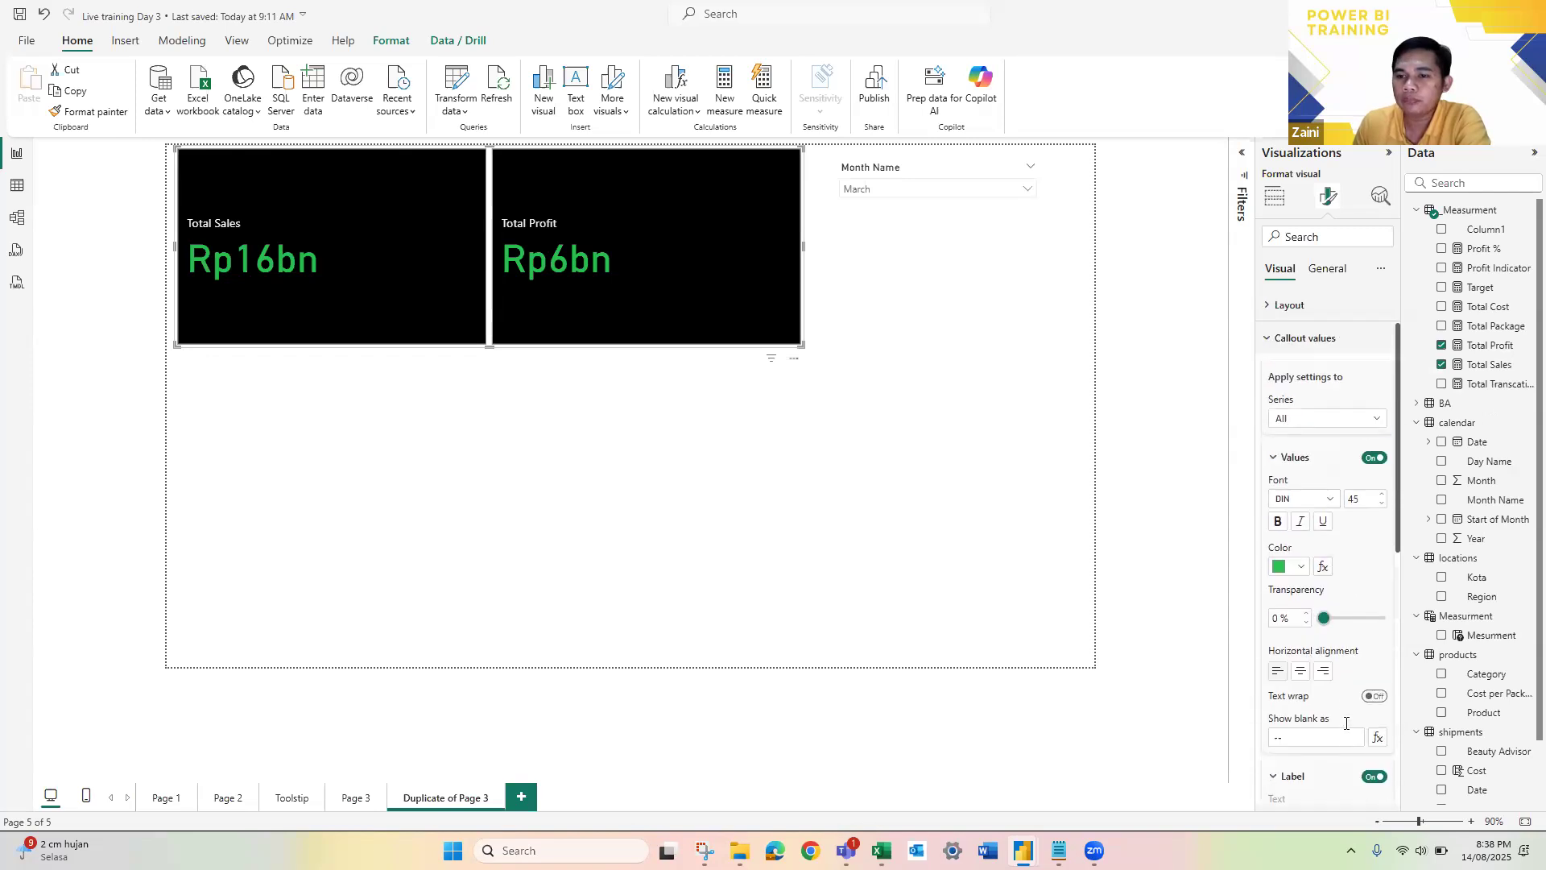
scroll(1349, 645, "down", 1)
left_click(1346, 407)
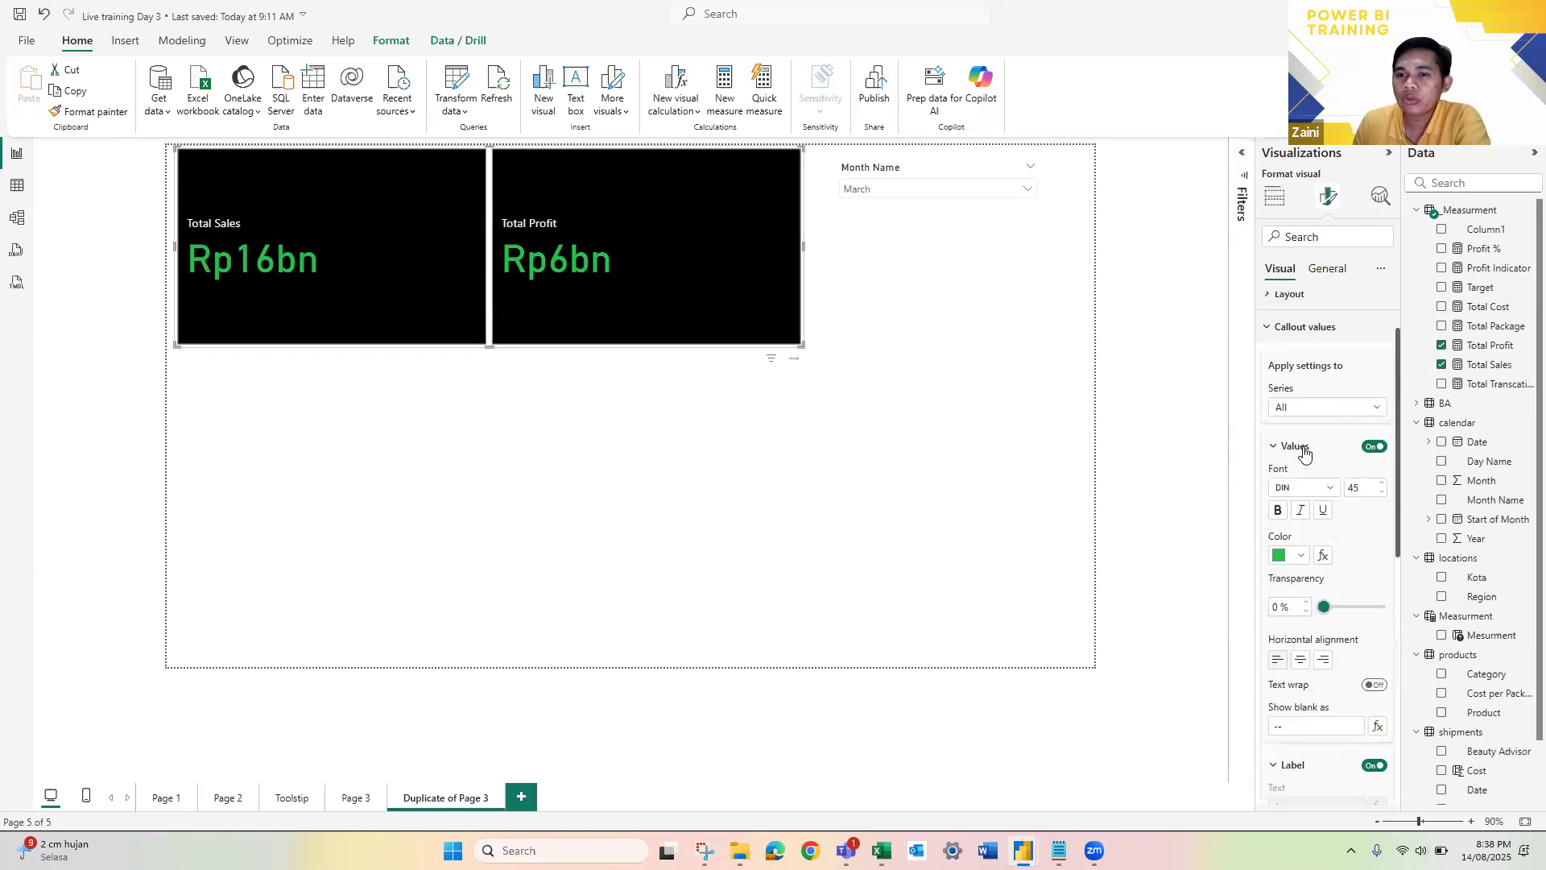
left_click(1305, 448)
scroll(1356, 560, "down", 2)
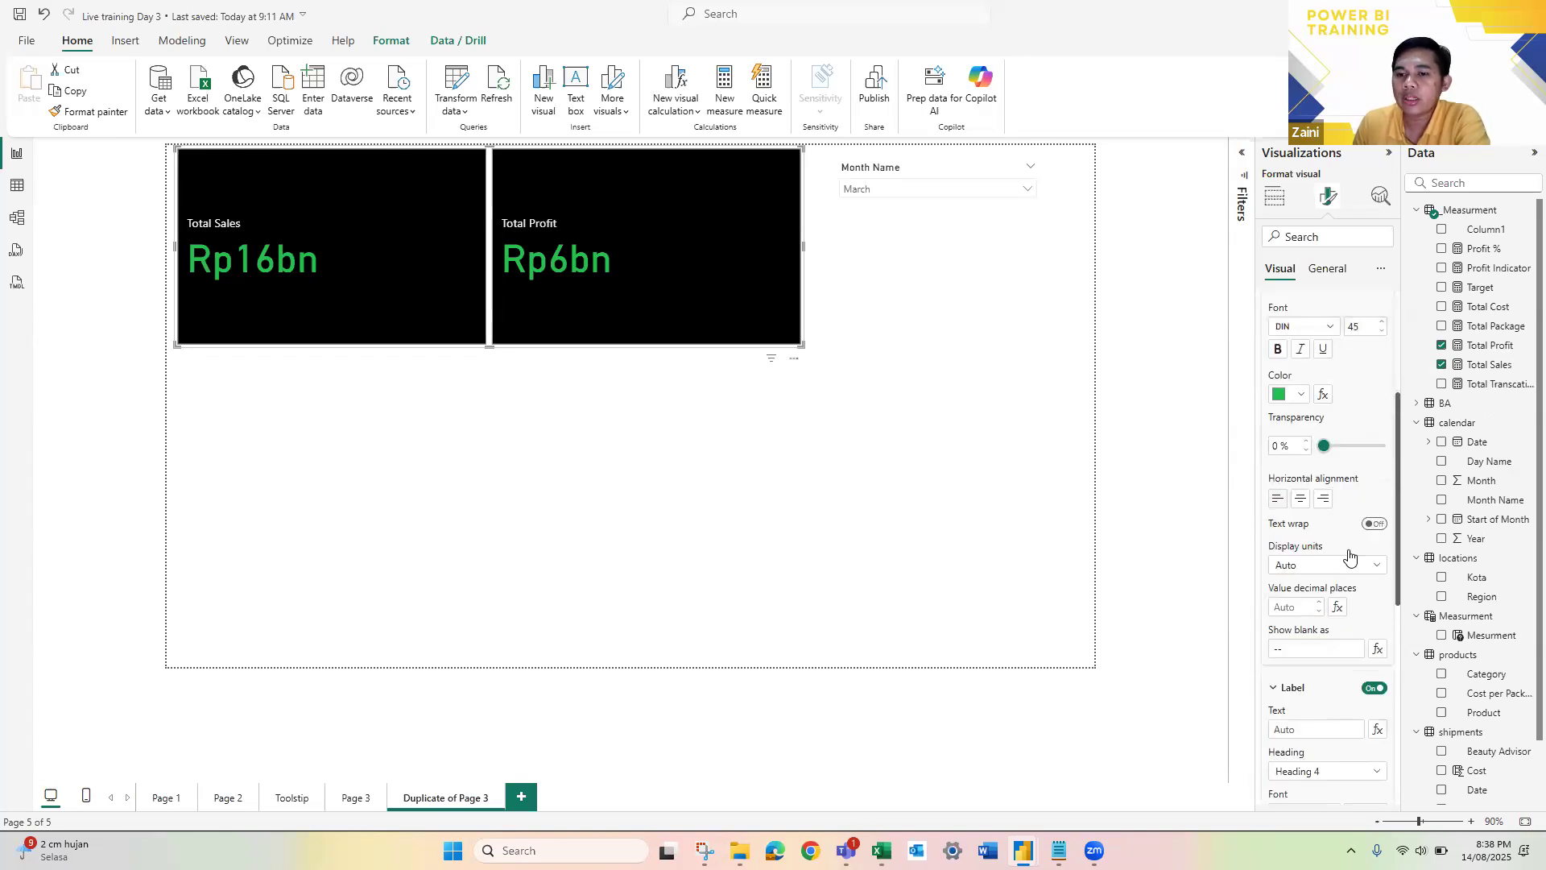
left_click(1356, 566)
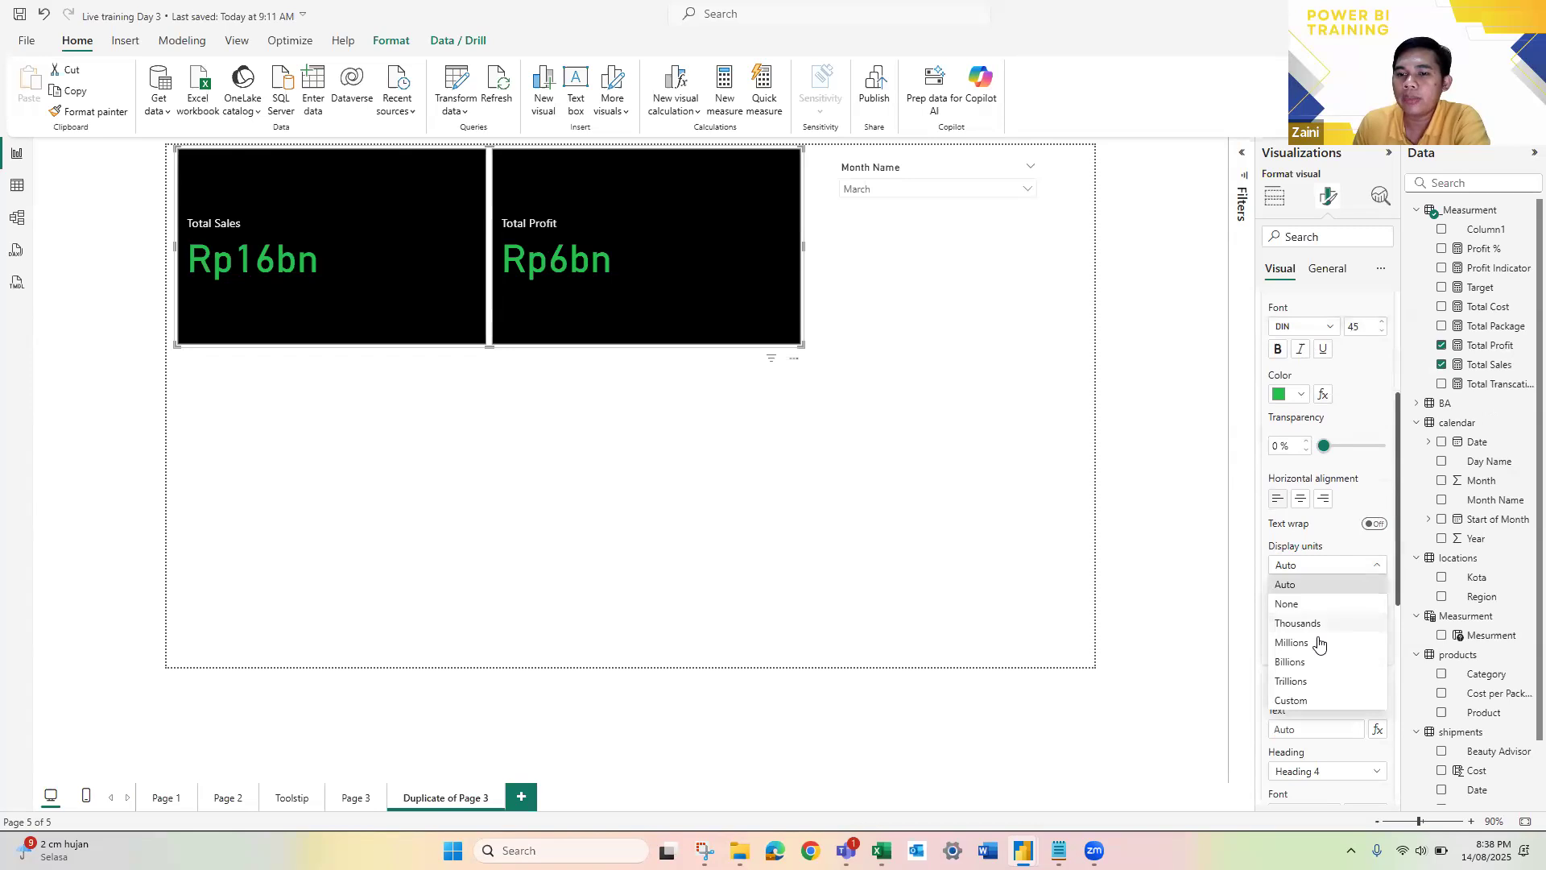
left_click(1296, 643)
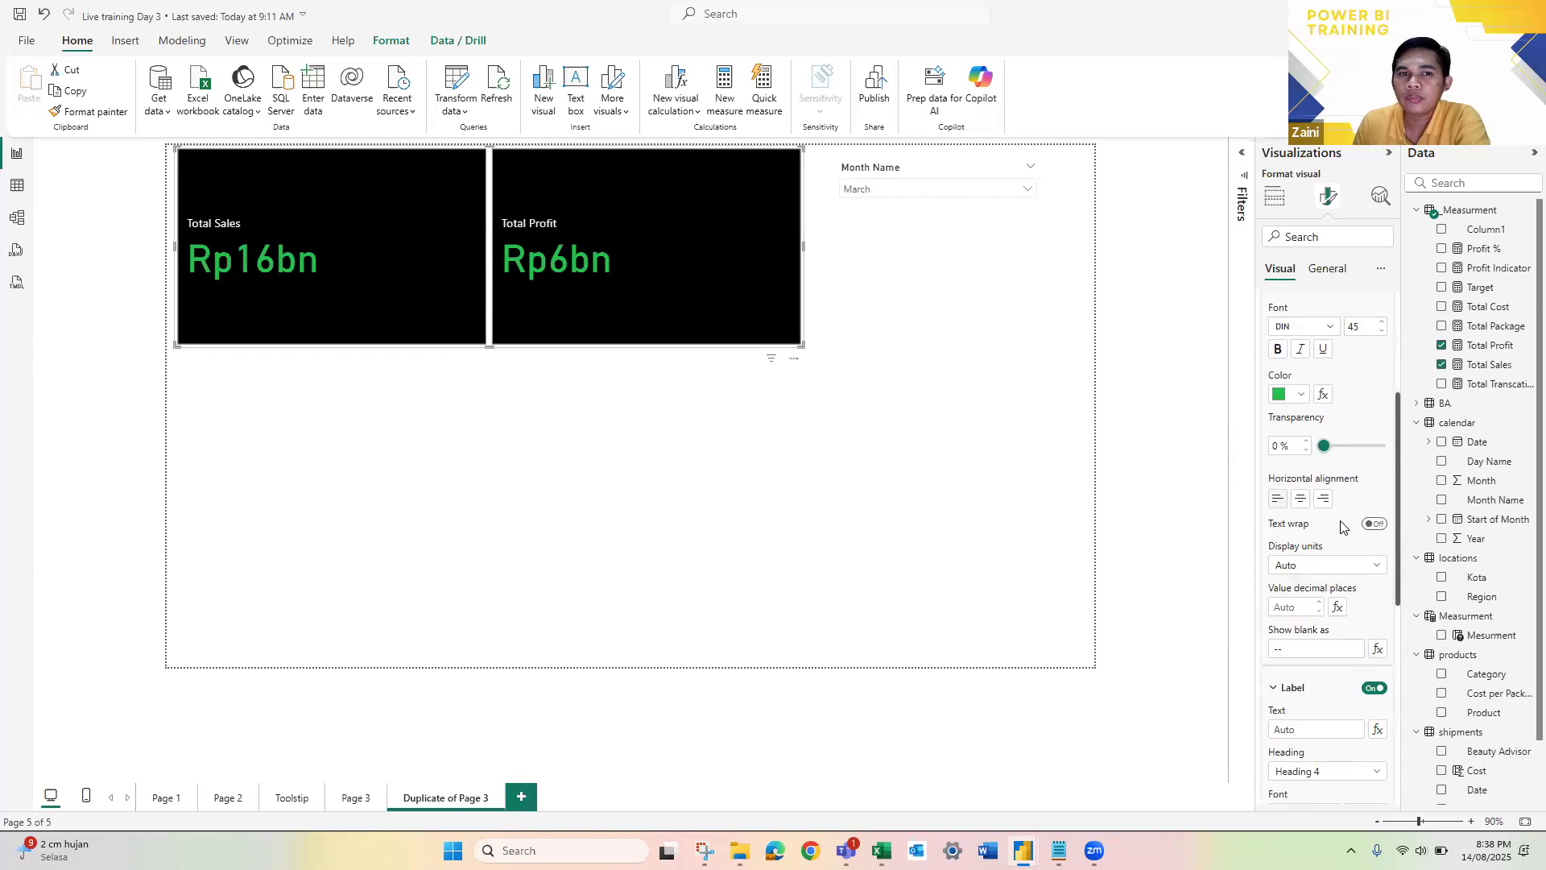
Step: Switch the callout value settings to the Total Profit series and set its display units to Millions
scroll(1329, 448, "up", 2)
left_click(1323, 409)
left_click(1328, 462)
scroll(1365, 588, "down", 1)
scroll(1347, 577, "down", 1)
left_click(1347, 568)
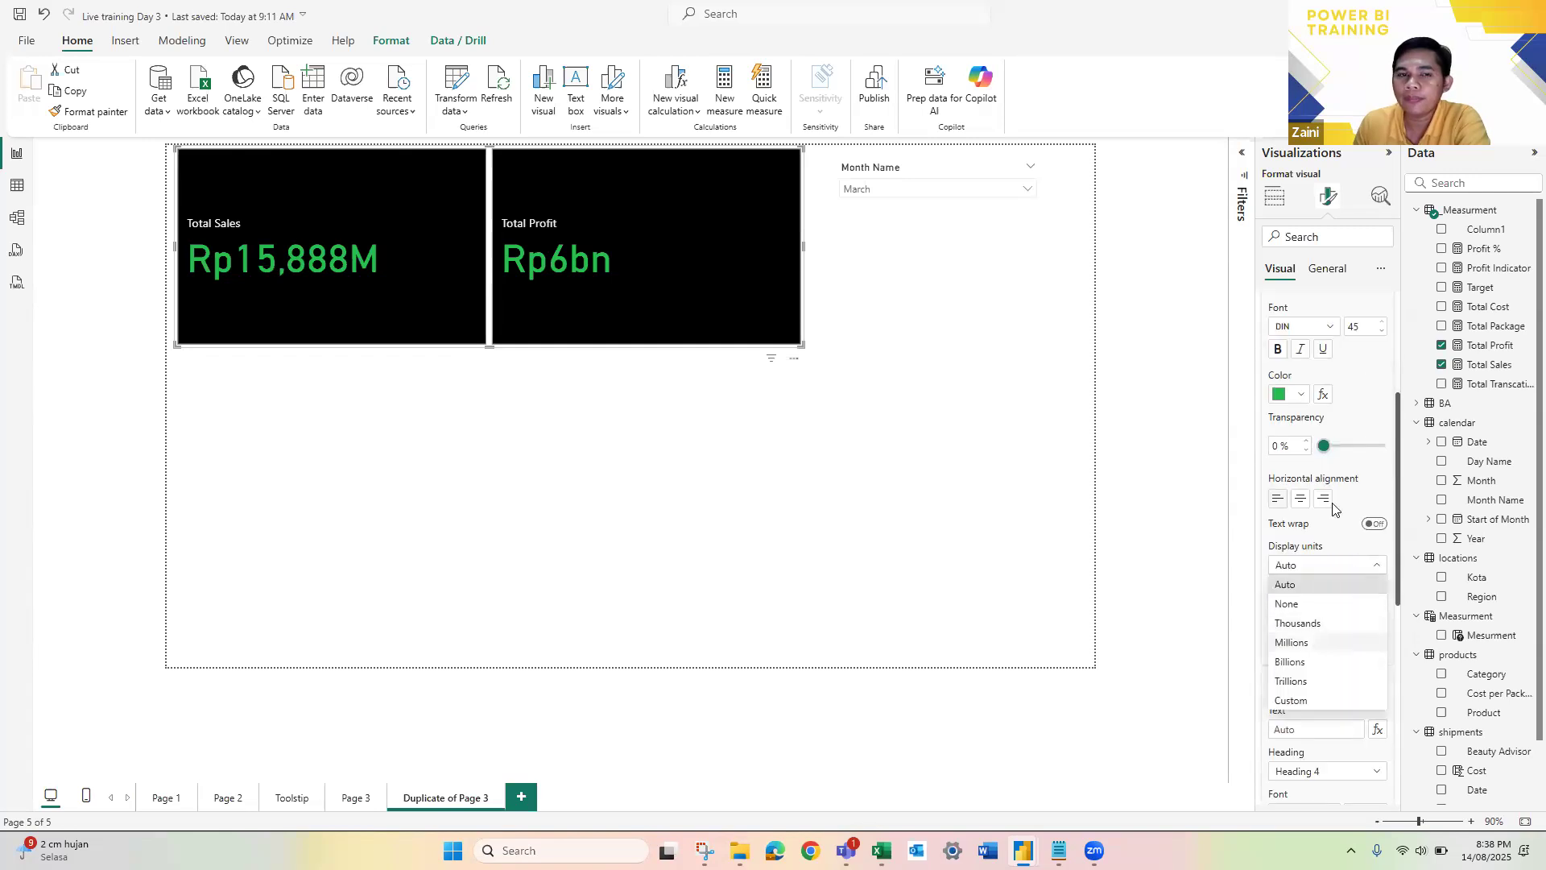
left_click(1290, 641)
scroll(1296, 564, "up", 2)
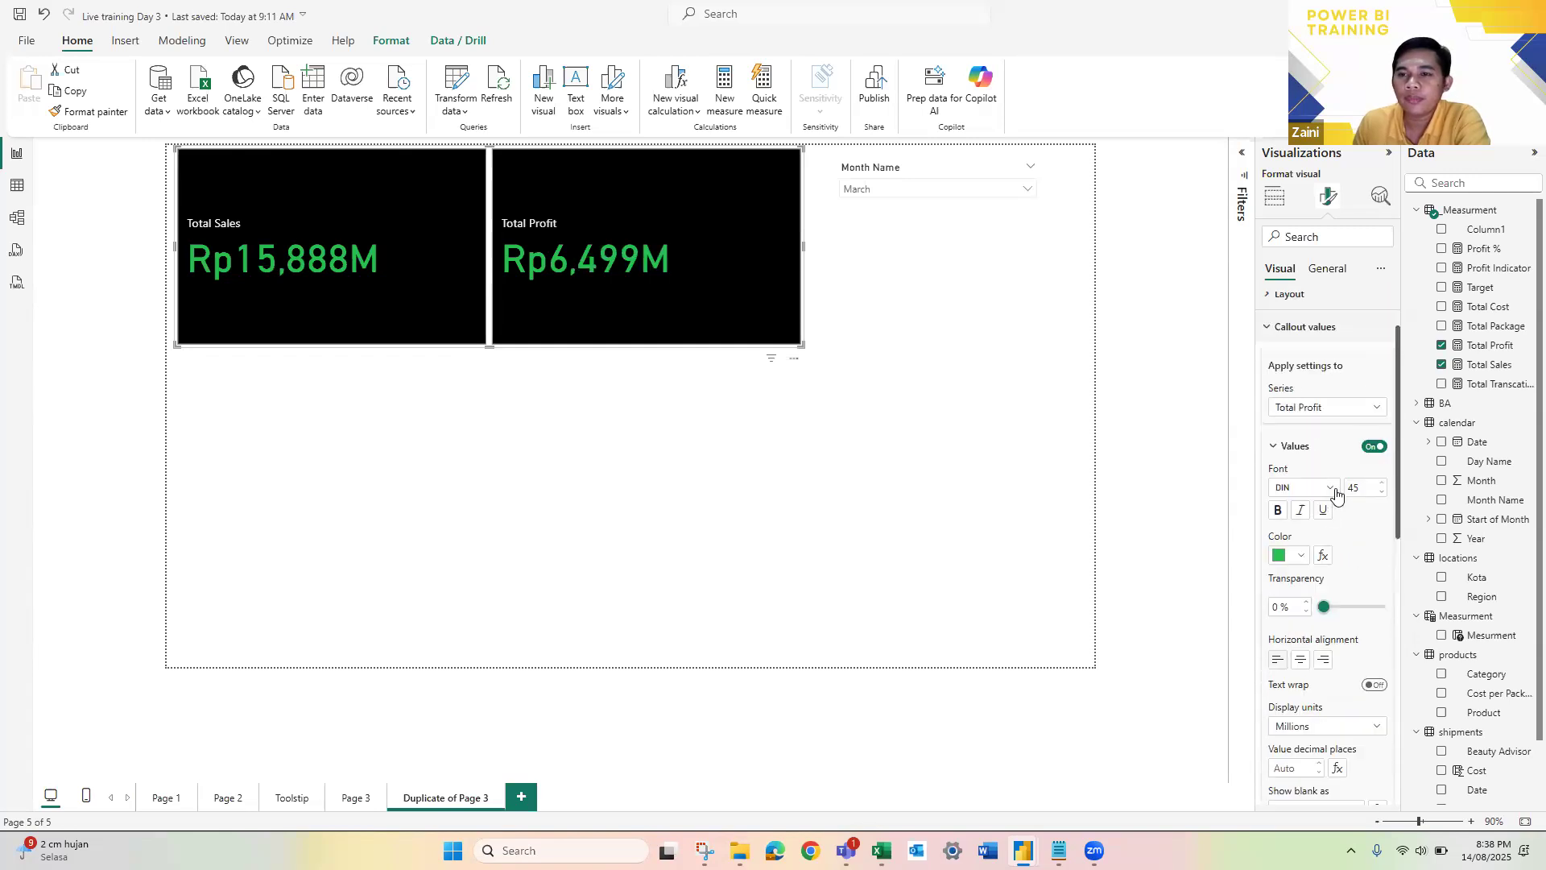
Step: Change the shape of the Total Sales and Total Profit cards to Rounded Rectangle for all series
left_click(1290, 328)
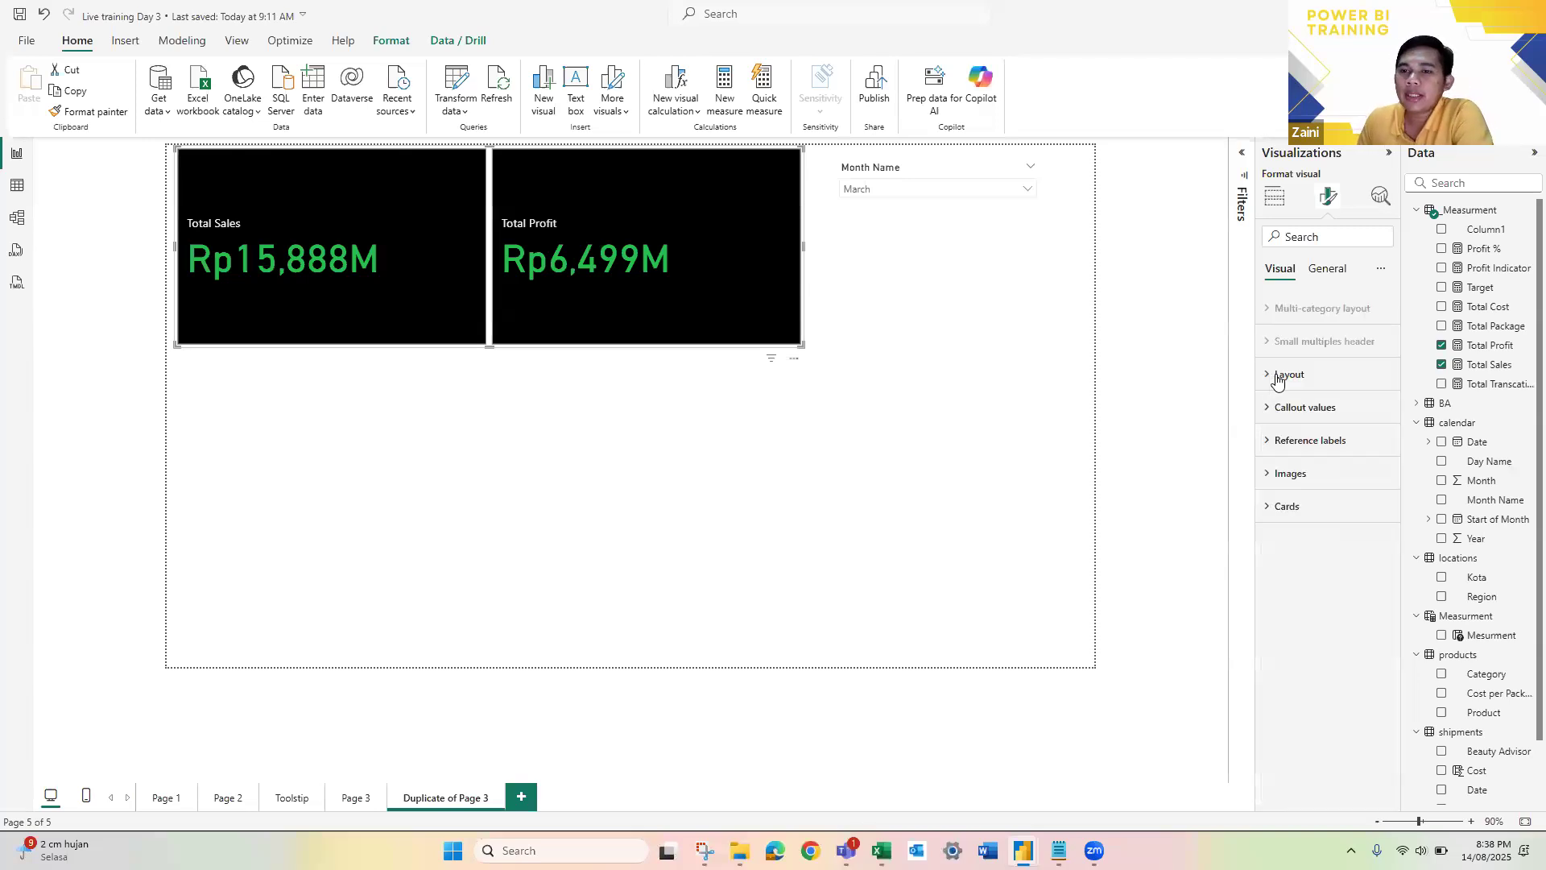
left_click(1277, 375)
left_click(1277, 375)
left_click(1289, 504)
scroll(1344, 561, "down", 3)
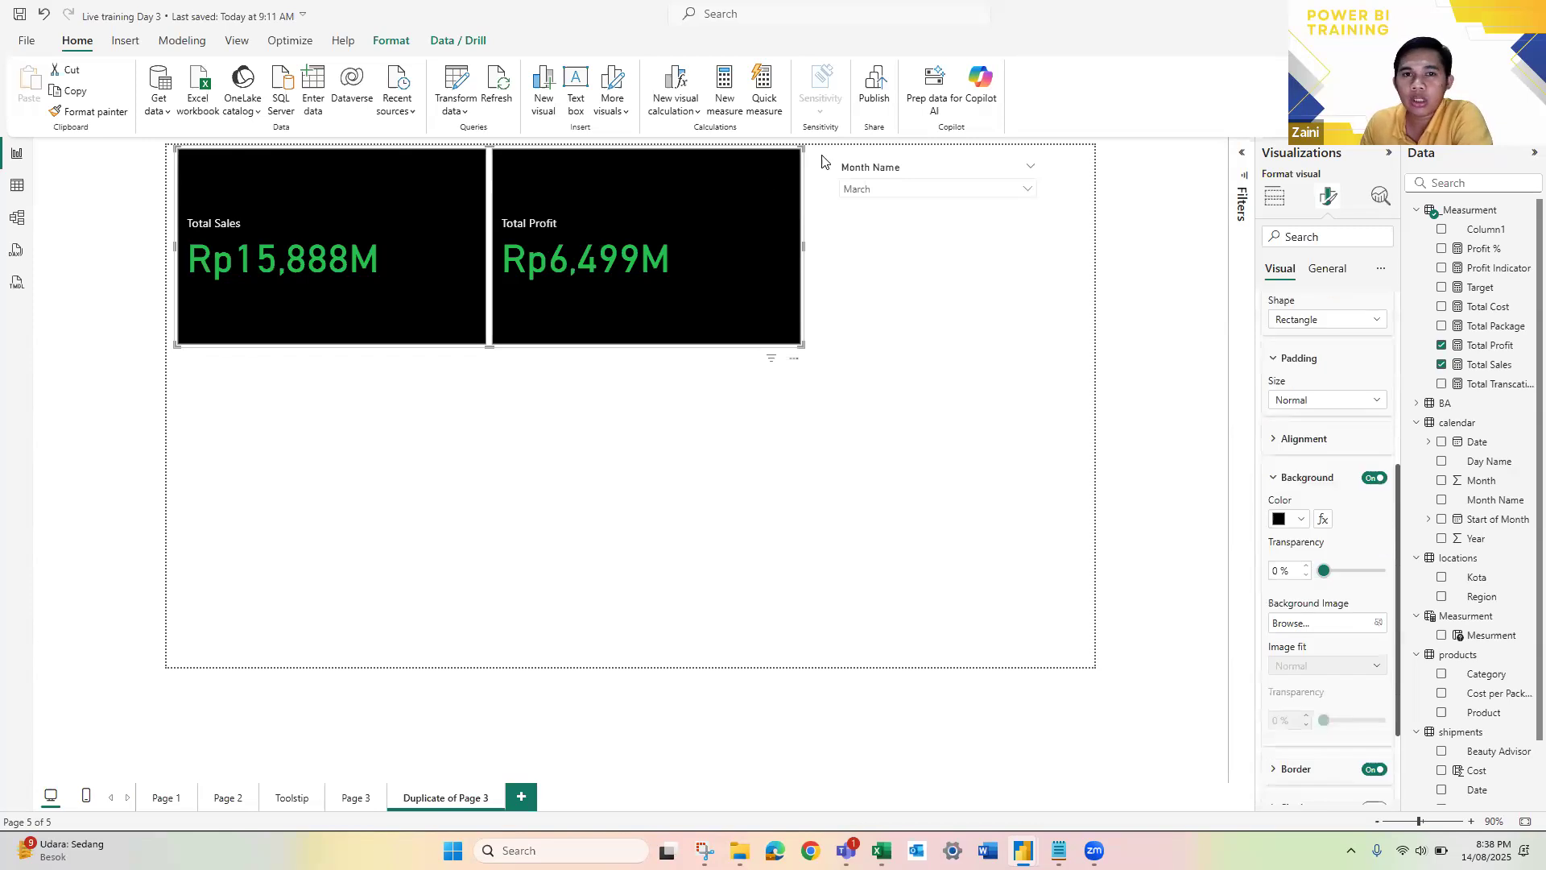
scroll(1305, 563, "down", 3)
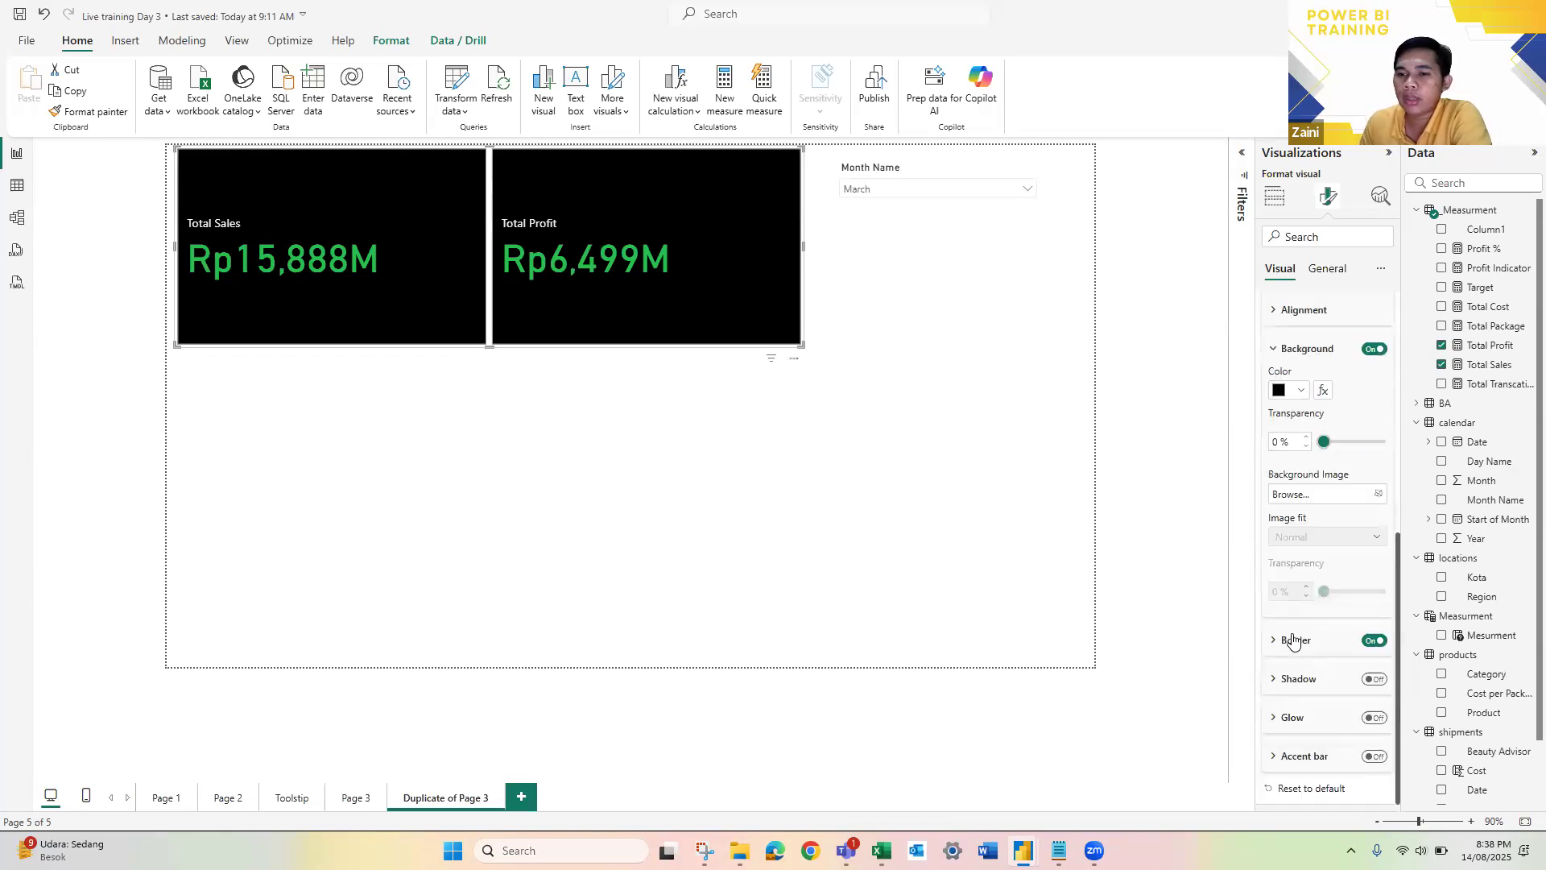
left_click(1292, 639)
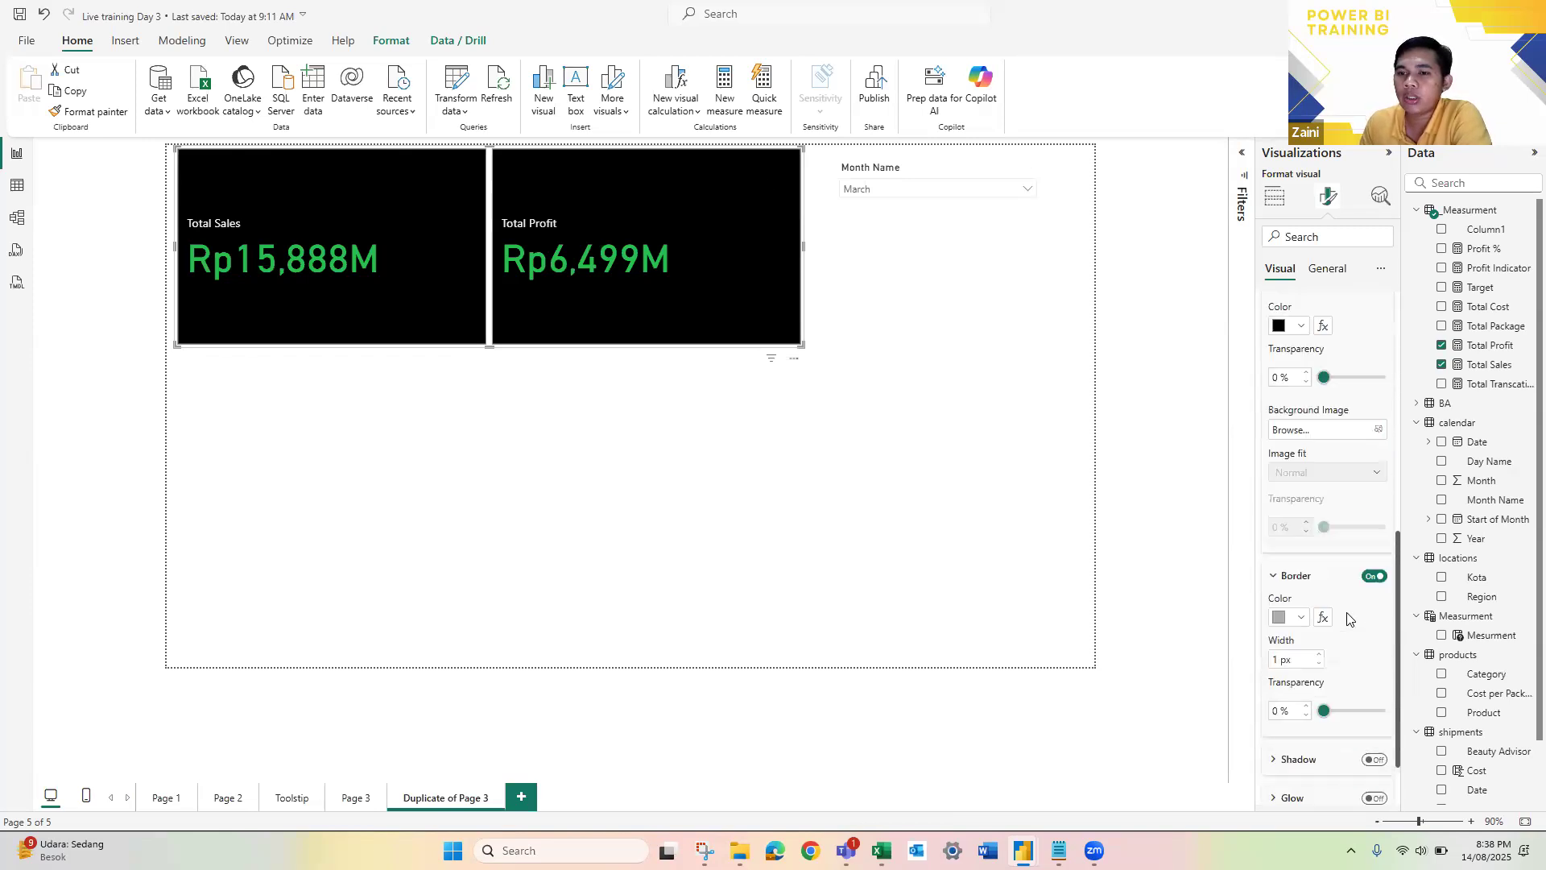
scroll(1321, 513, "up", 3)
scroll(1312, 528, "down", 6)
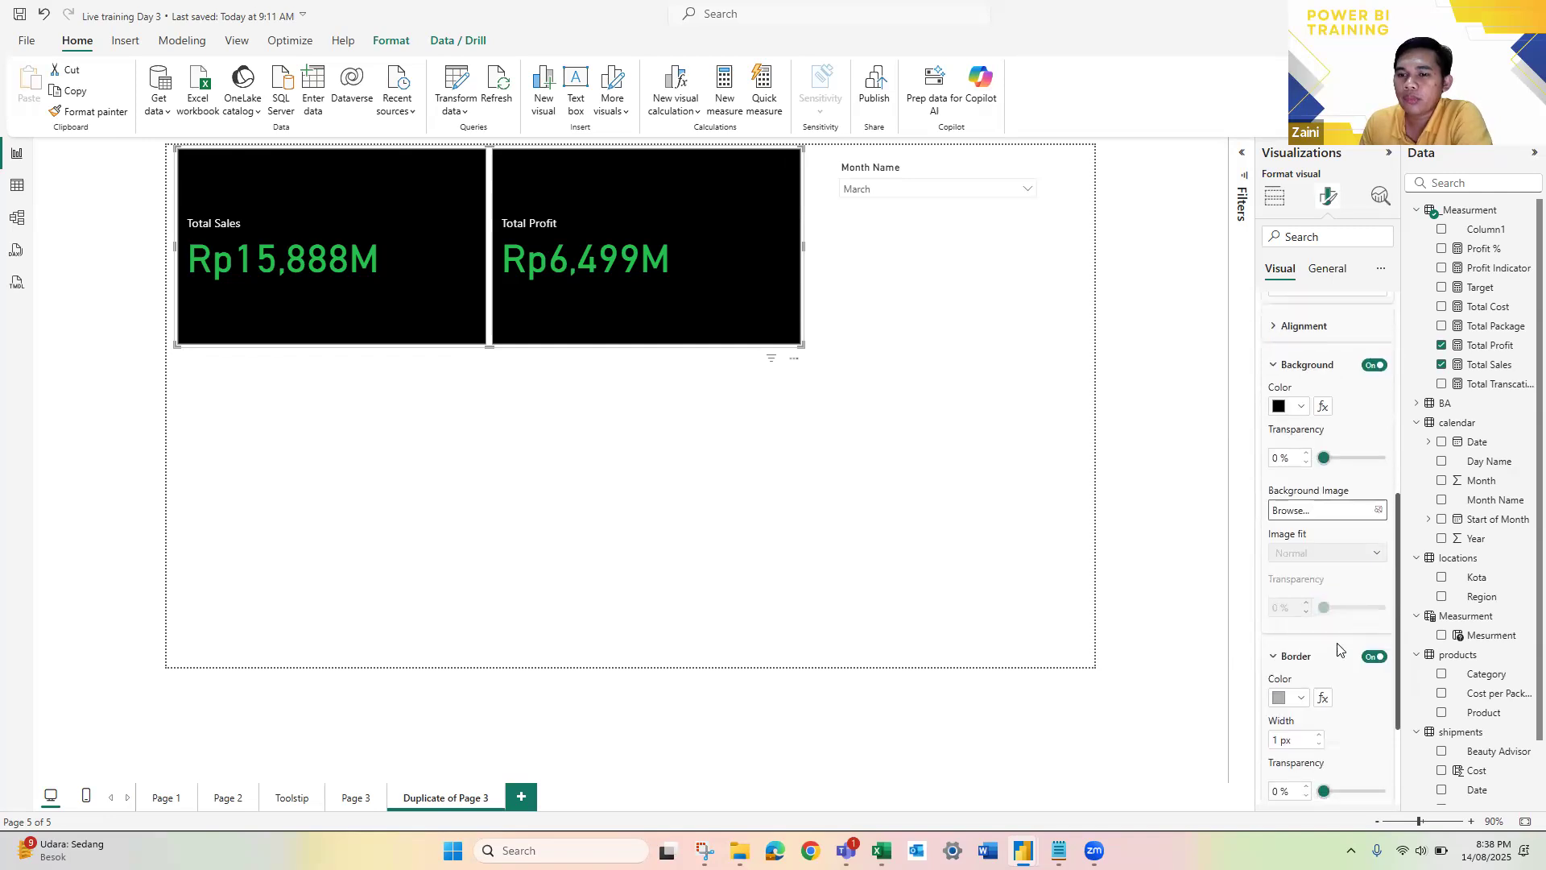
scroll(1300, 483, "up", 10)
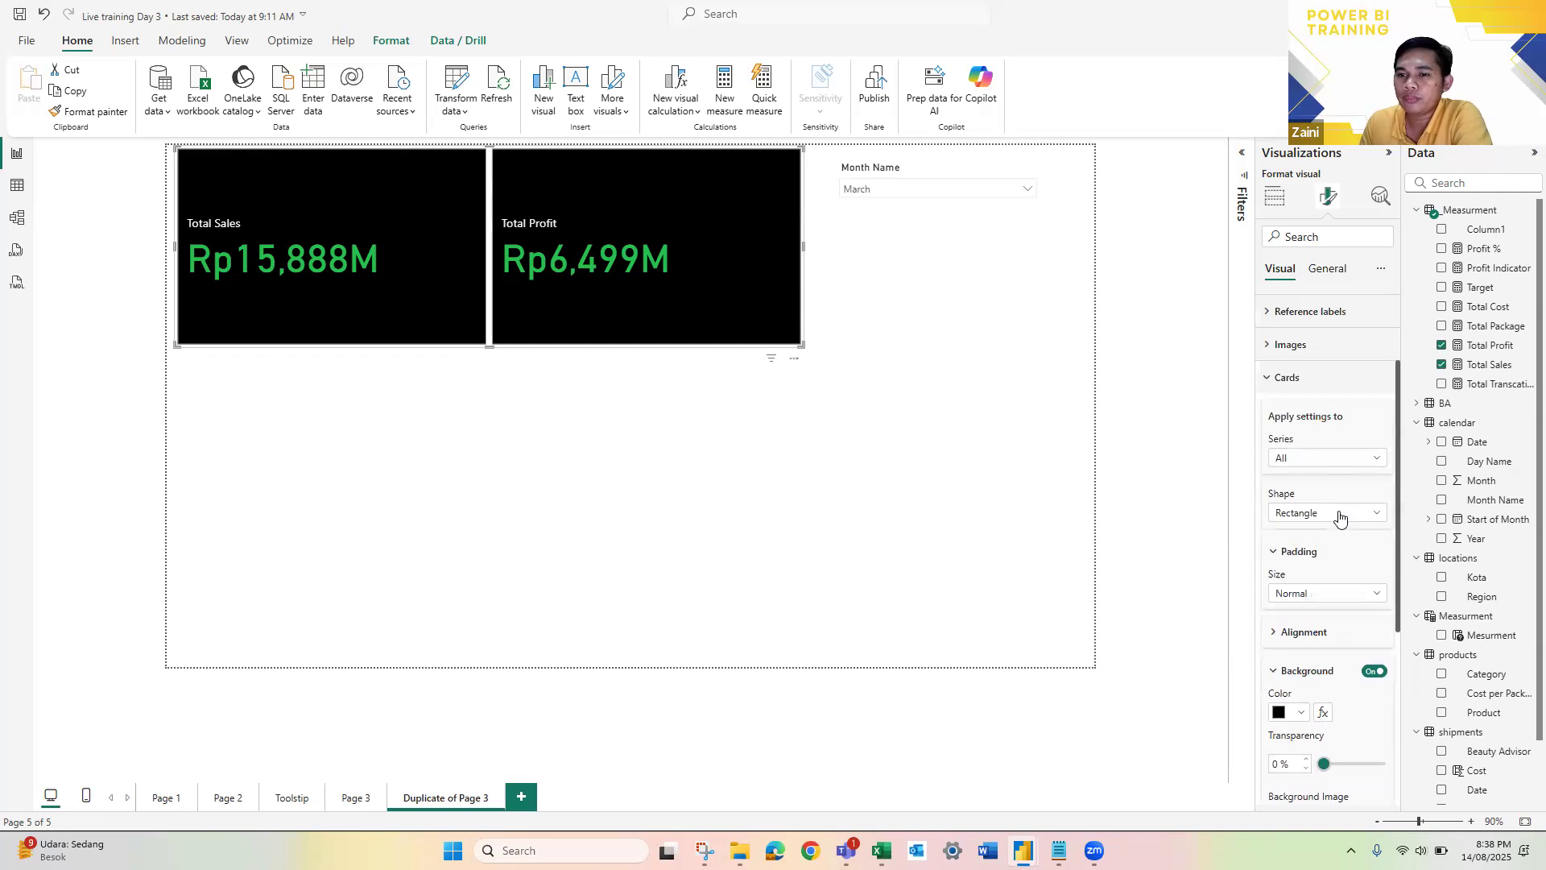
left_click(1313, 516)
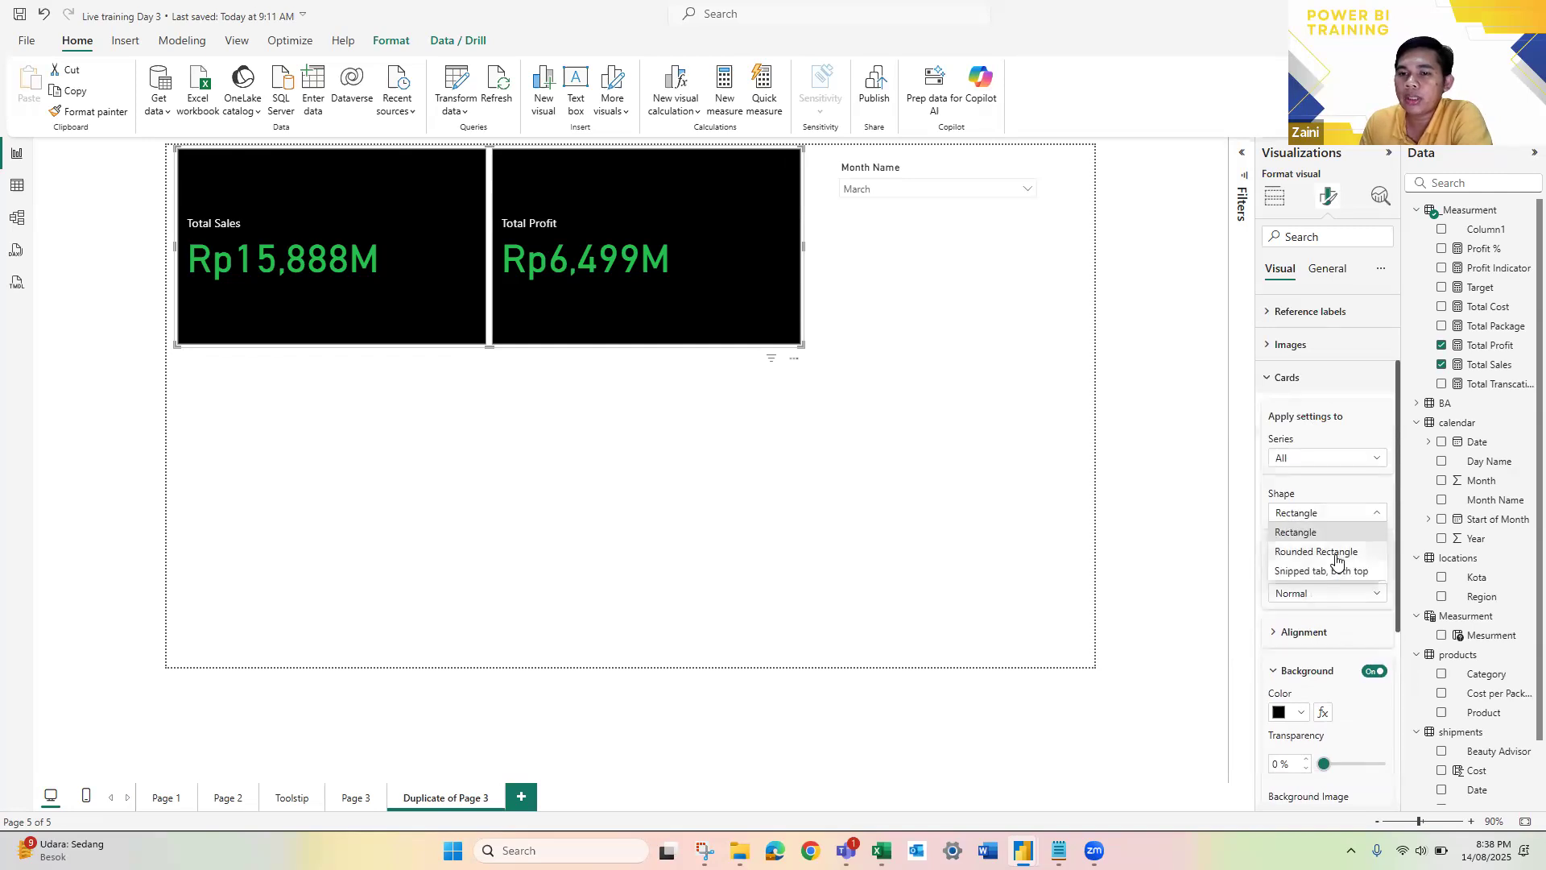
left_click(1336, 560)
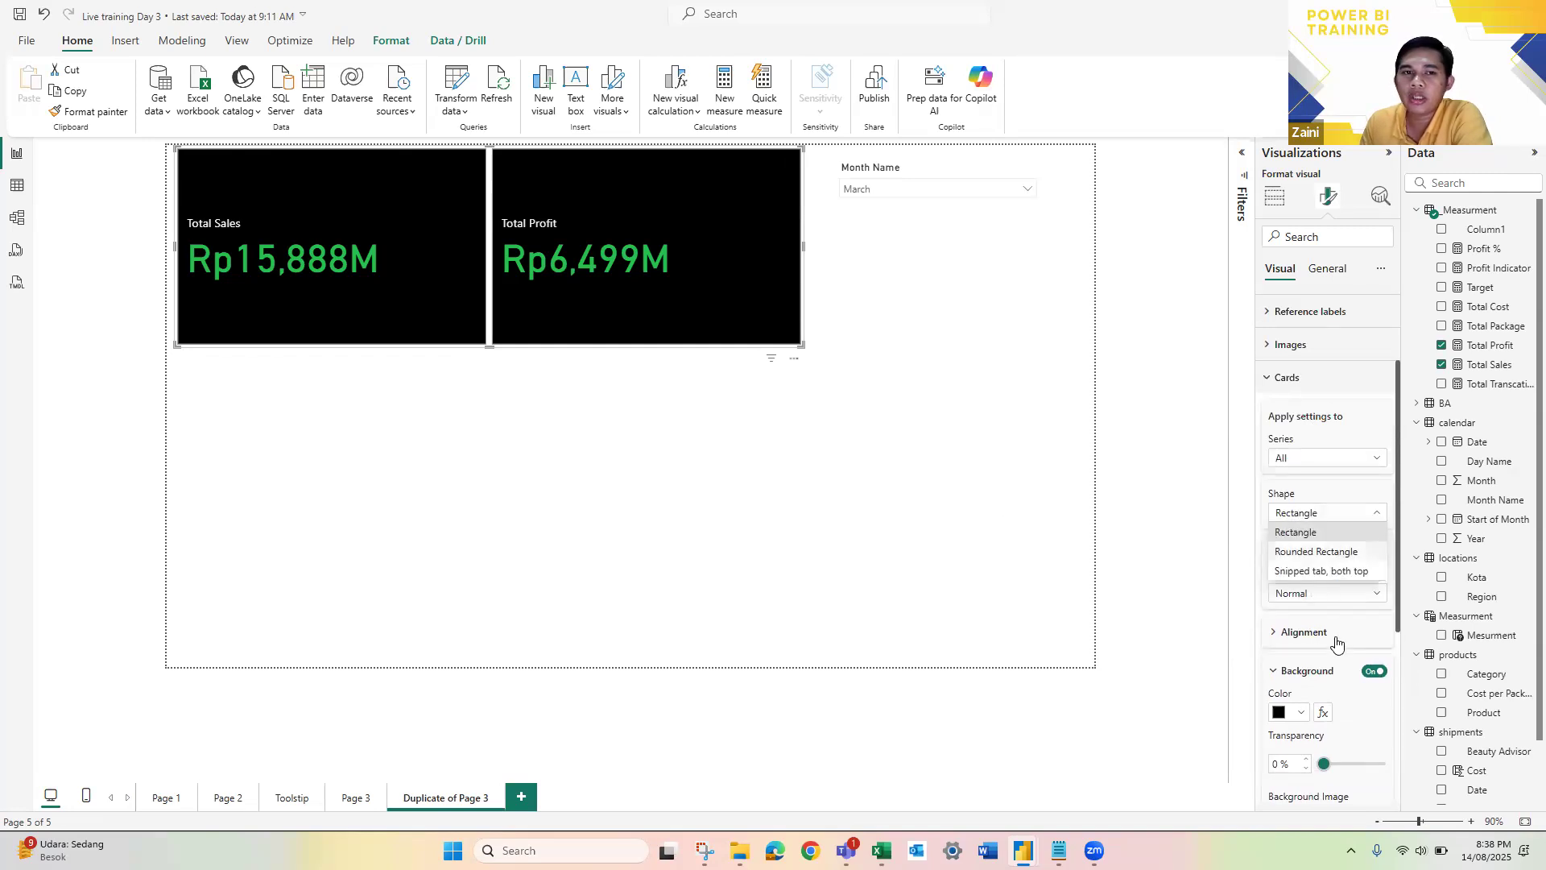
left_click(456, 437)
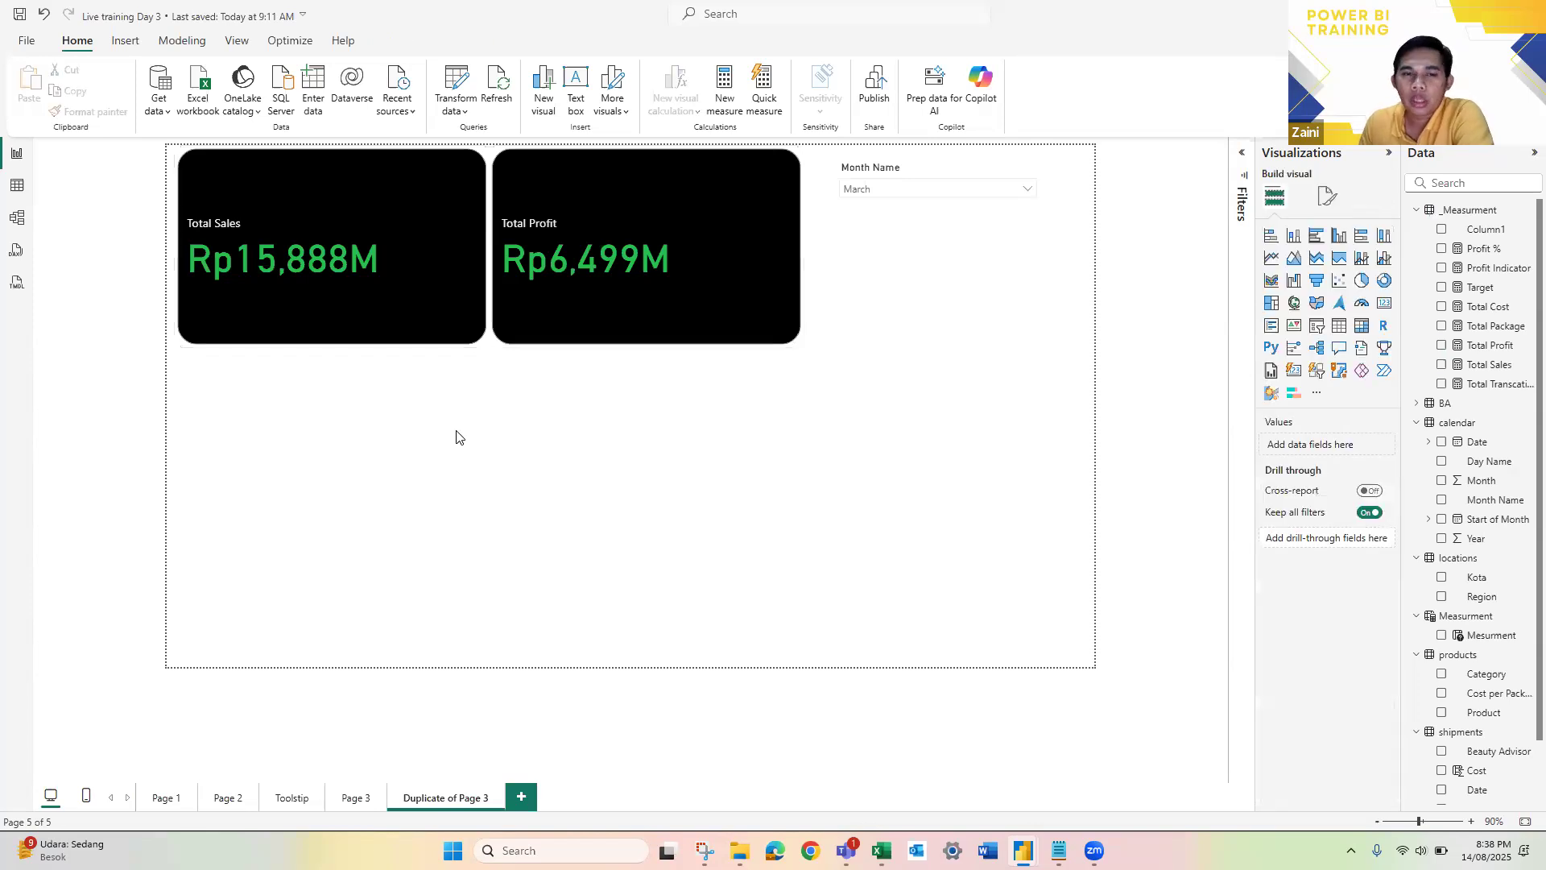
Step: Turn on the accent bar for the Total Sales and Total Profit cards and color it green
left_click(570, 327)
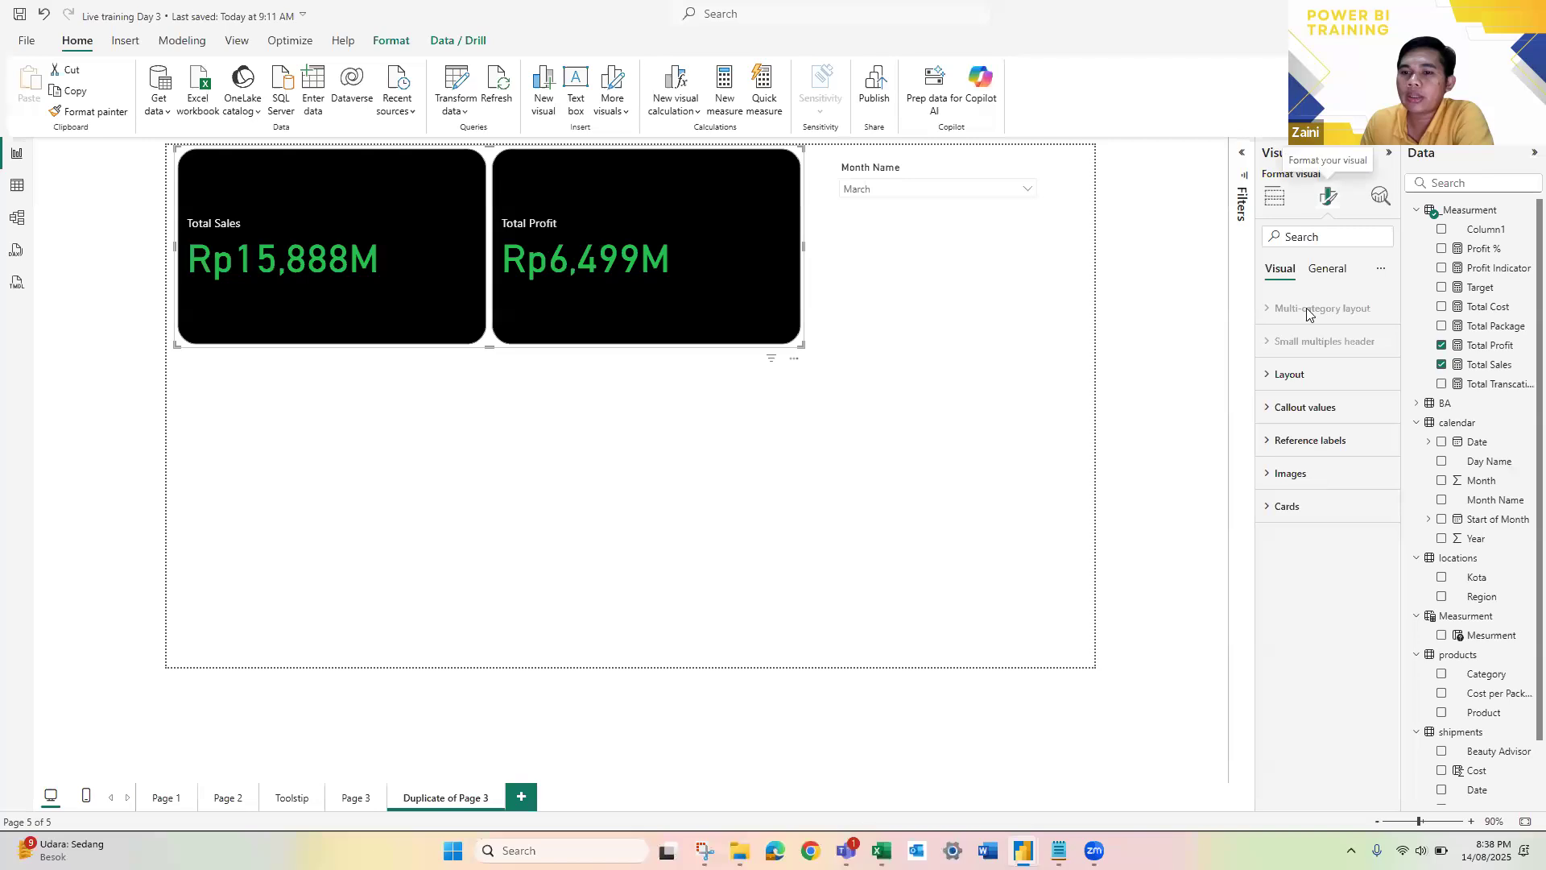
left_click(1327, 268)
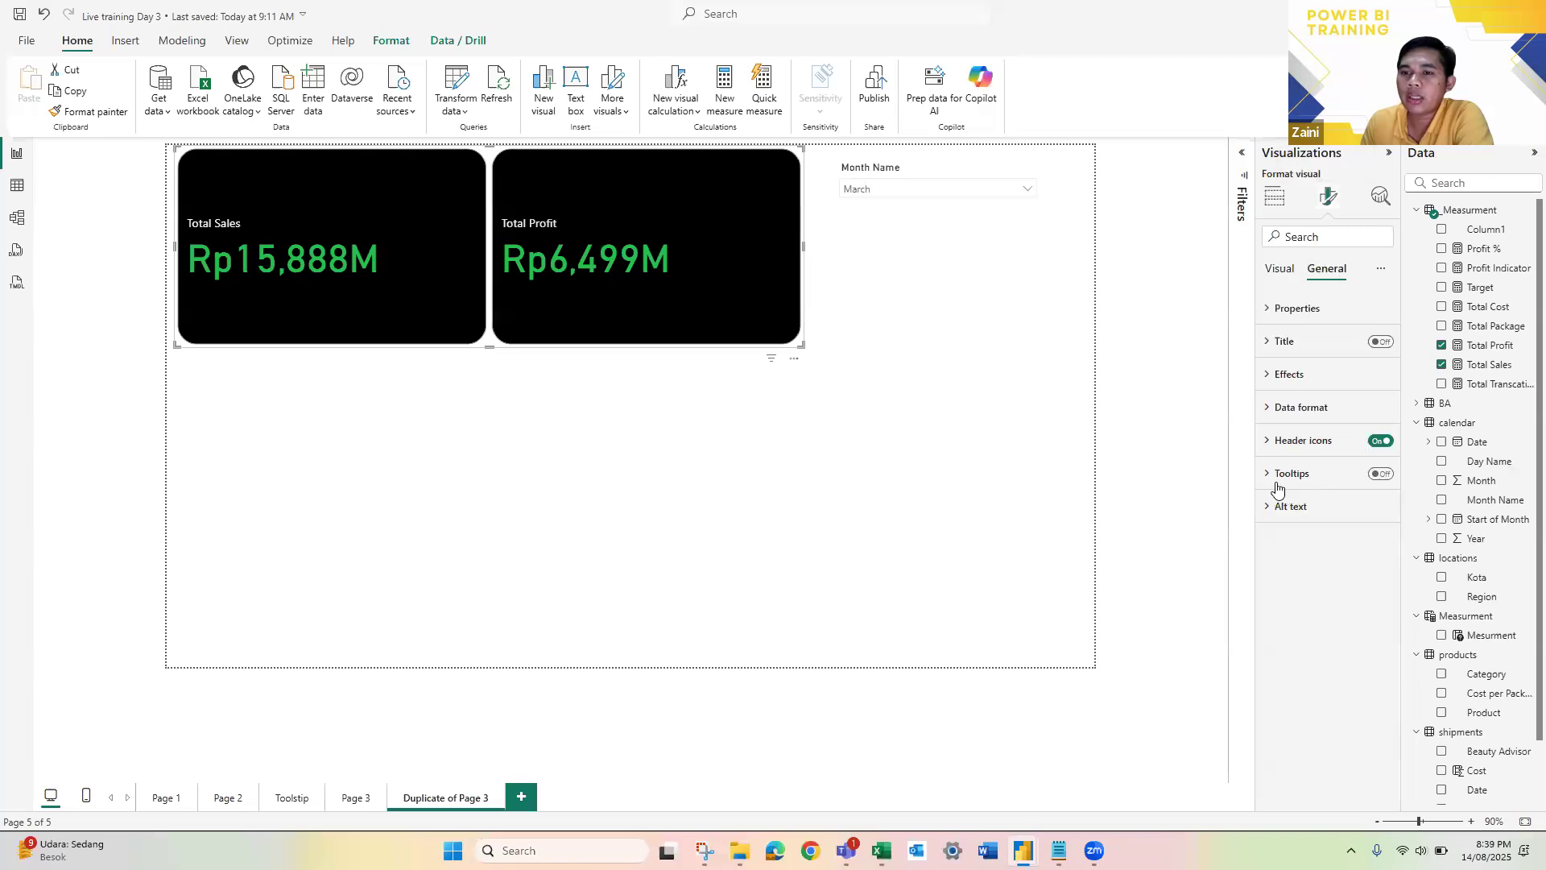
left_click(1280, 270)
left_click(1337, 507)
scroll(1293, 685, "down", 3)
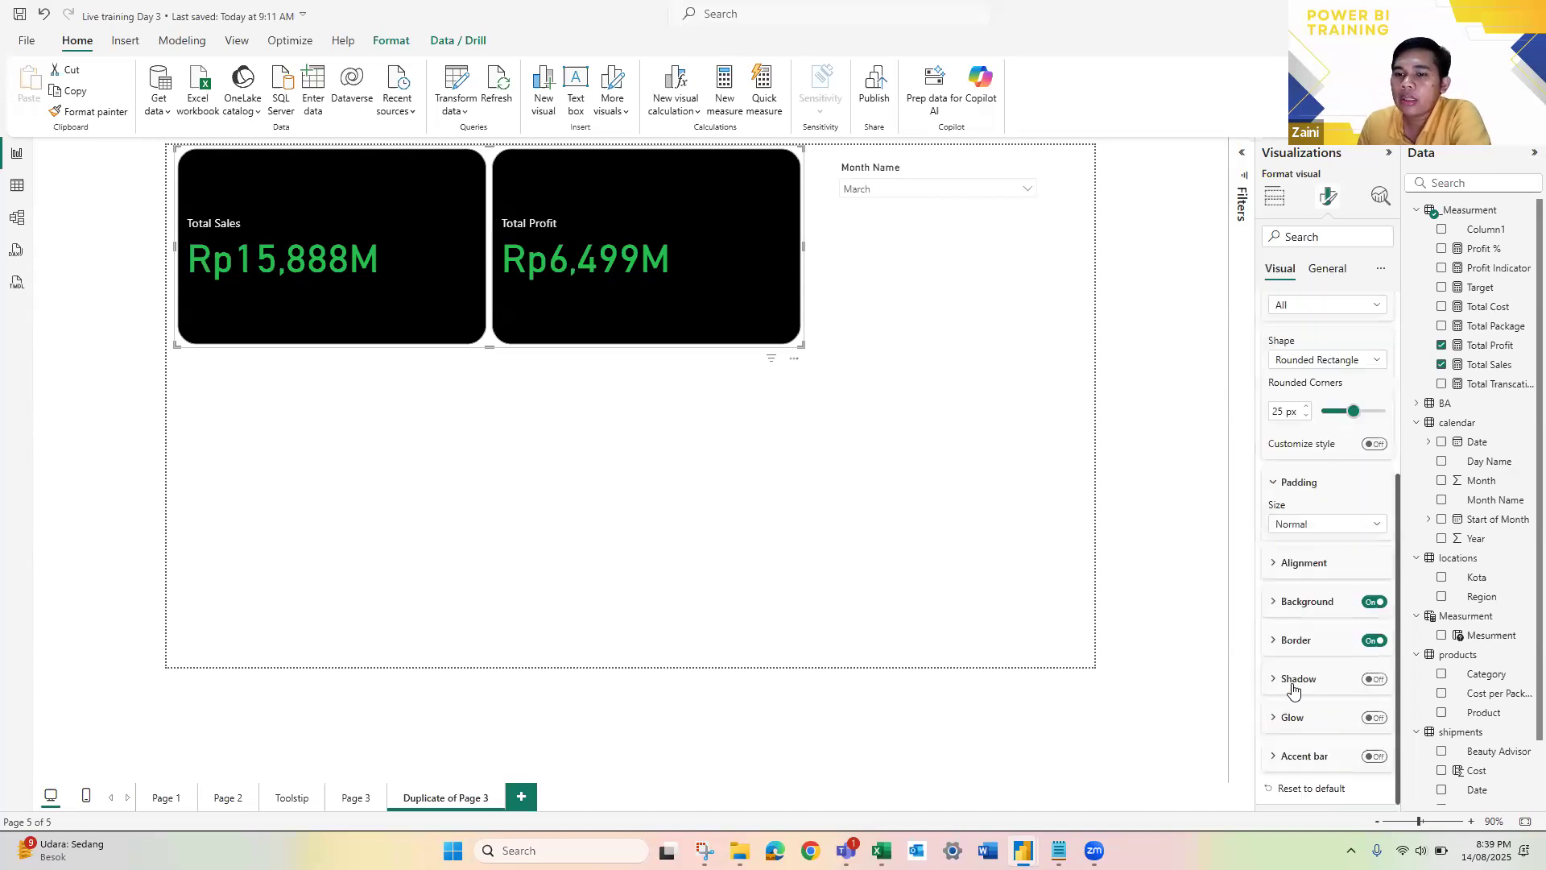
left_click(1275, 757)
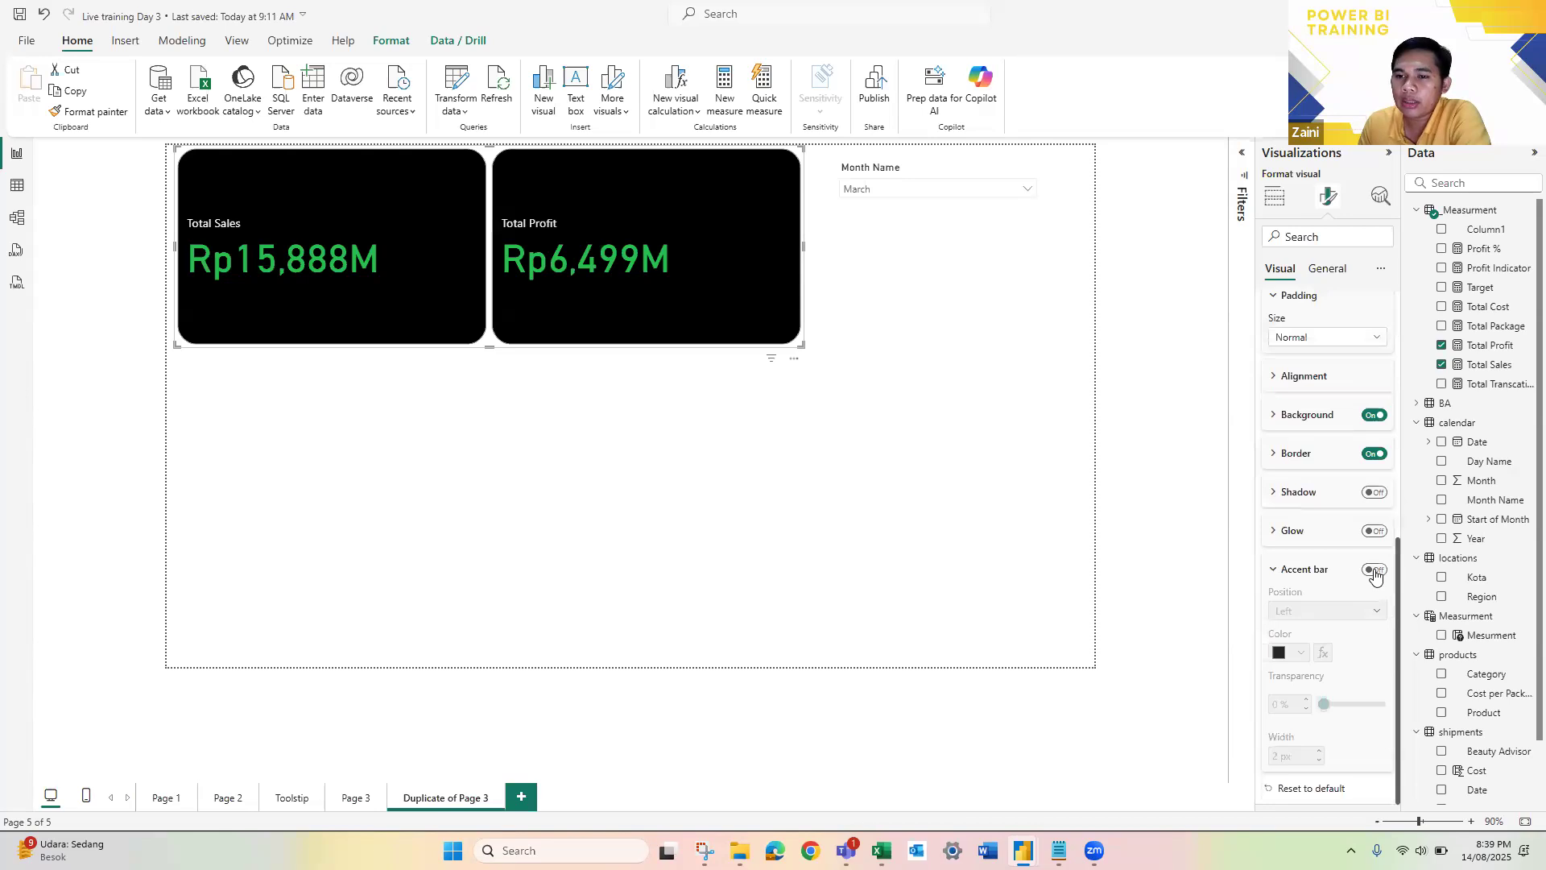
left_click(1374, 571)
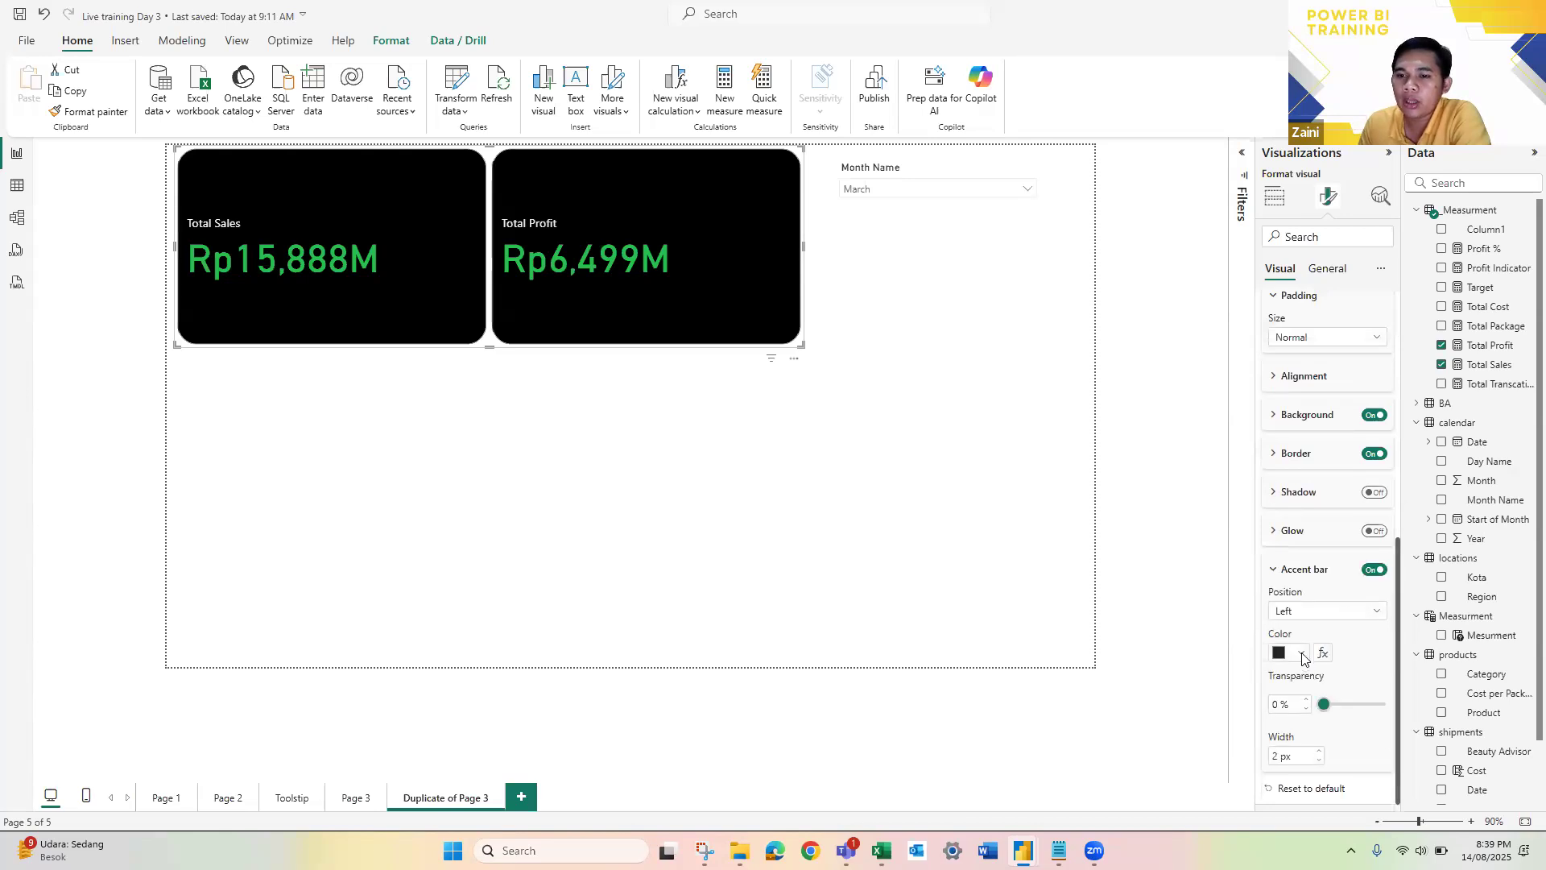
left_click(1302, 654)
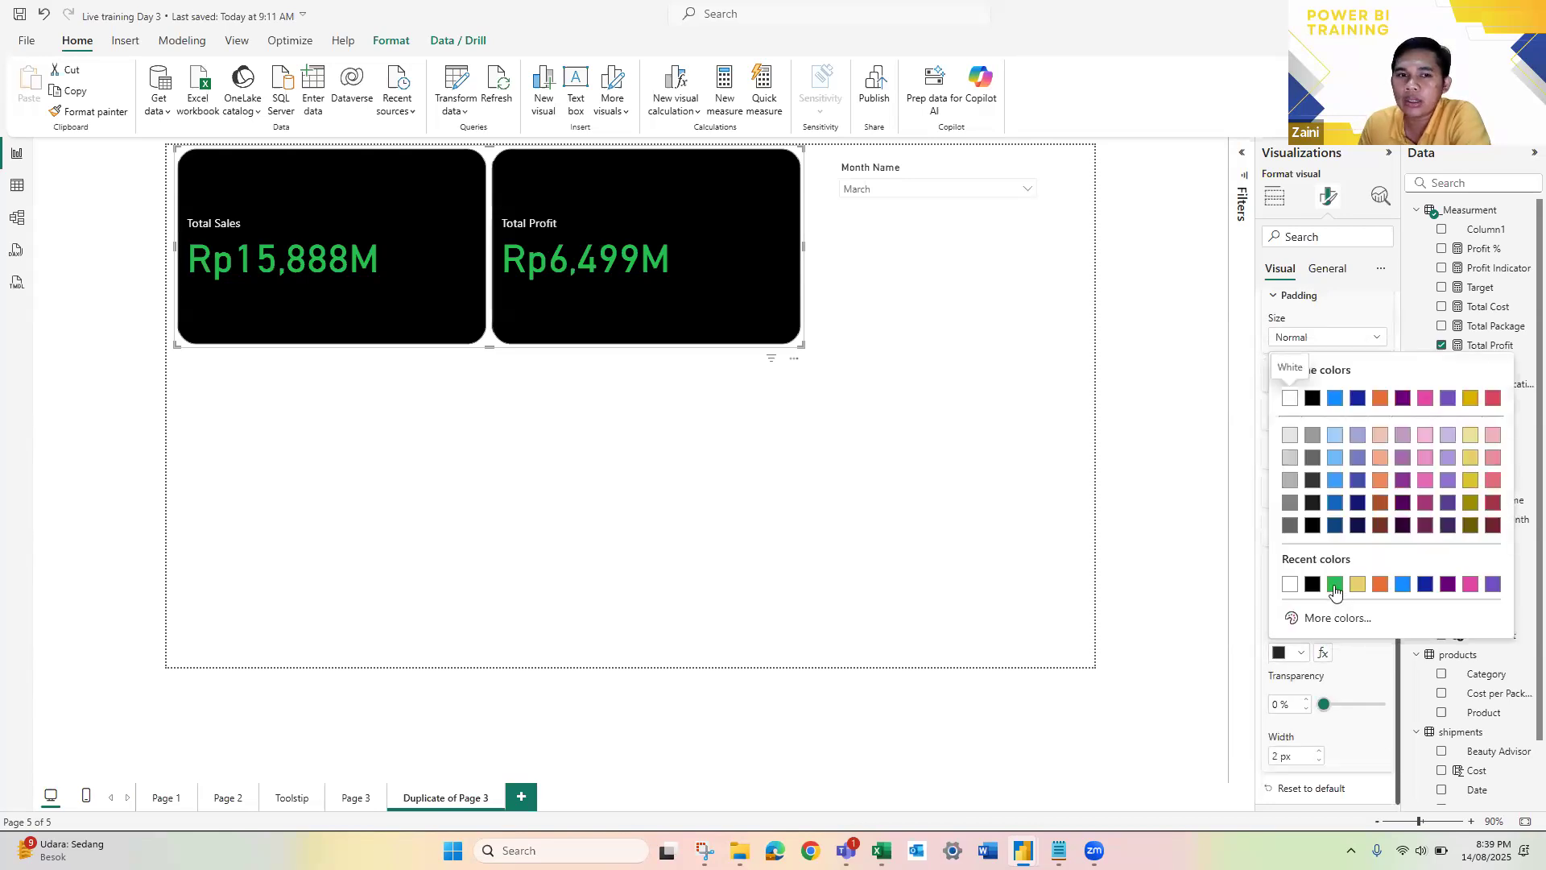
left_click(1335, 586)
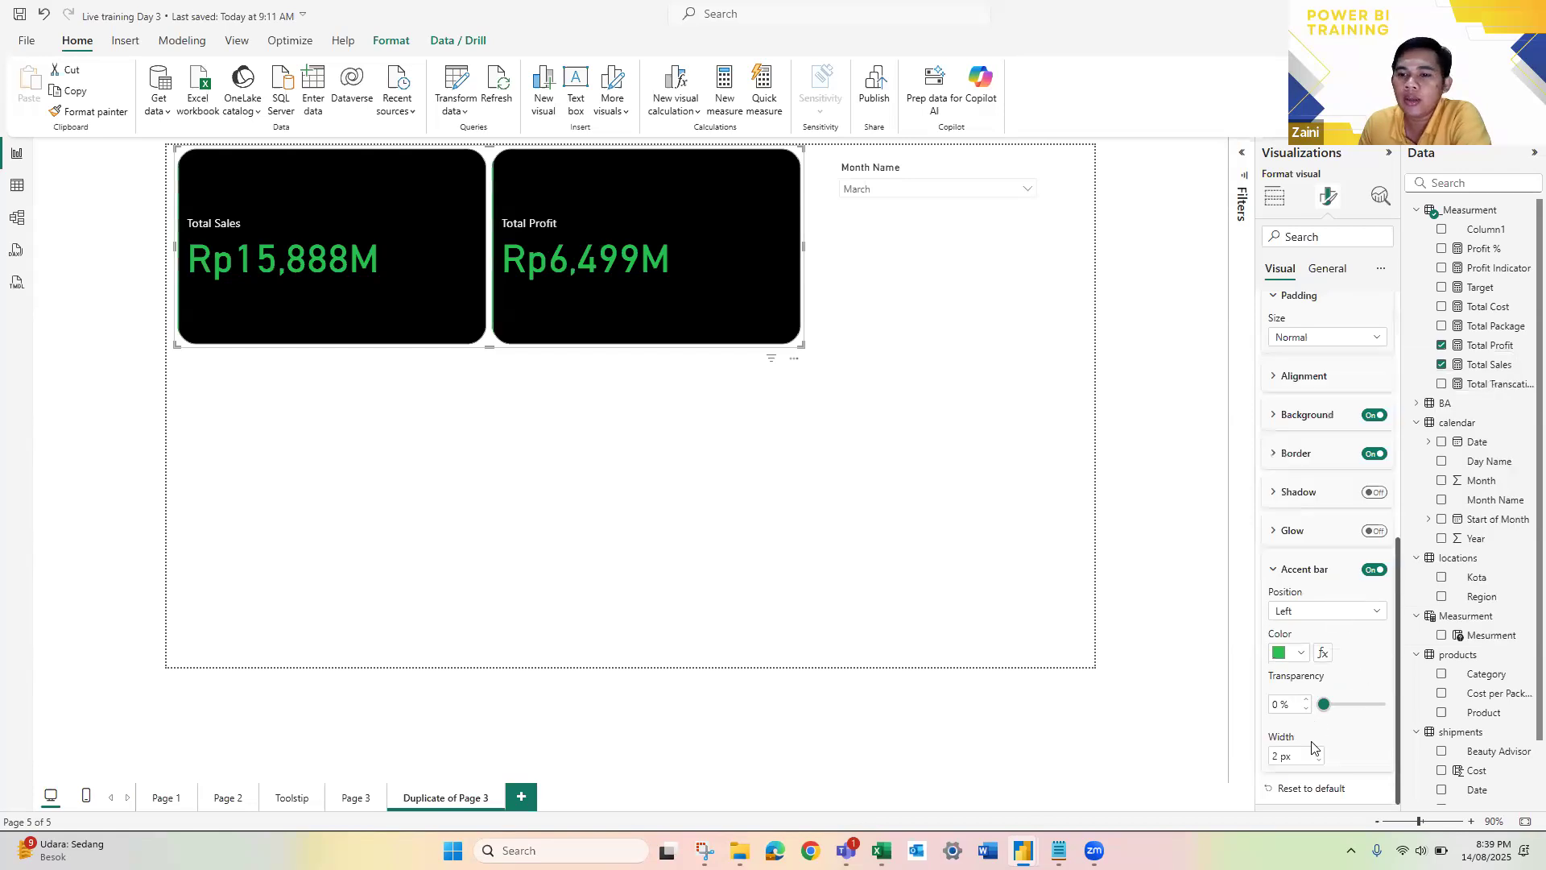
Step: Set the accent bar width of the Total Sales and Total Profit cards to 10 px
left_click(1278, 756)
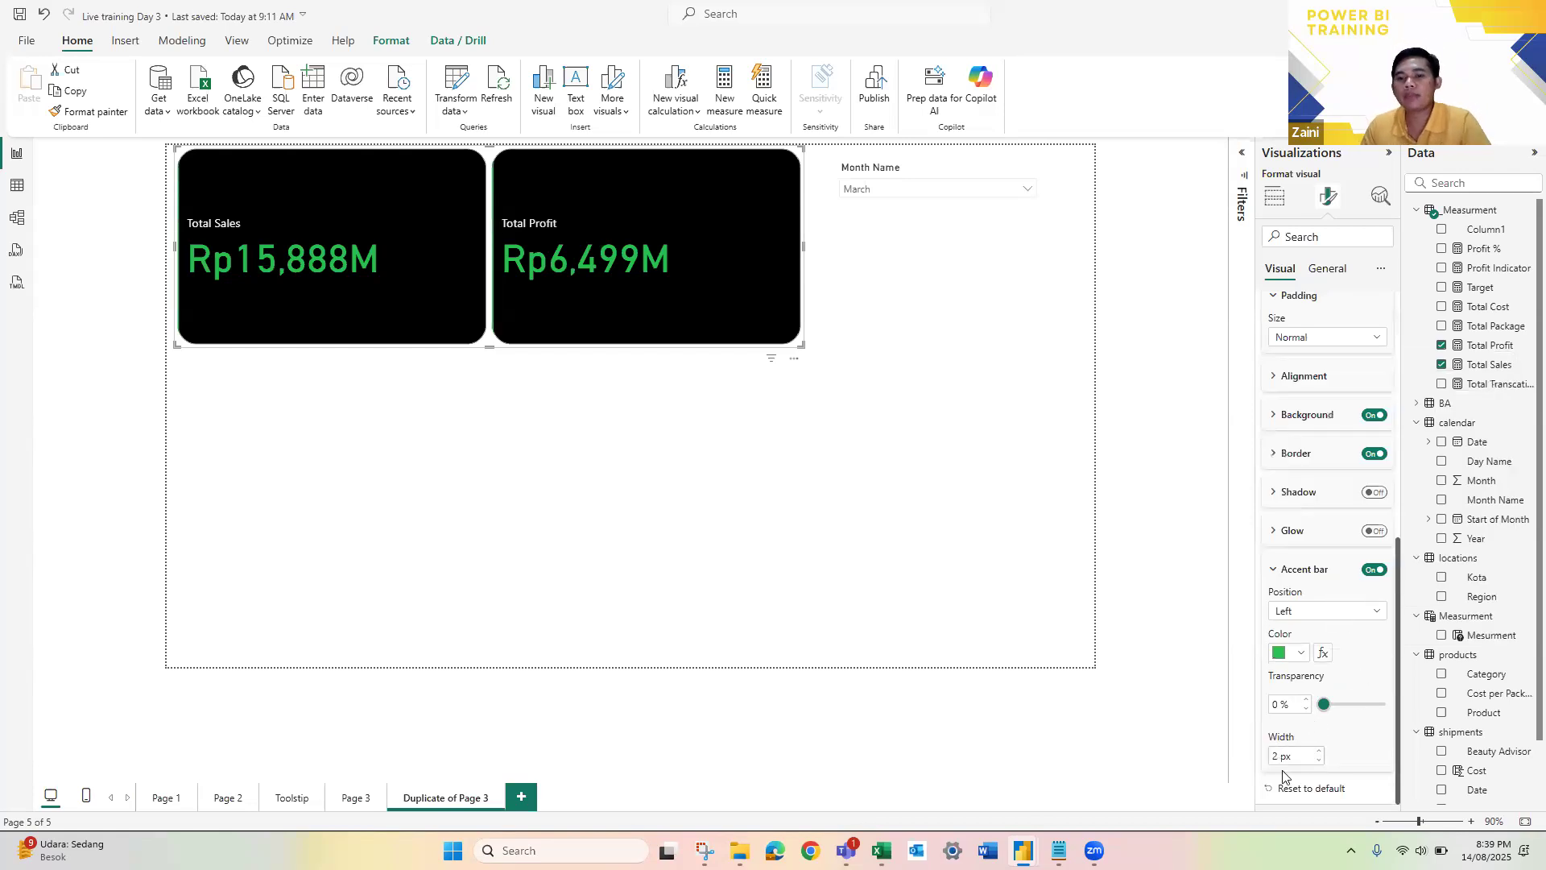
type("10")
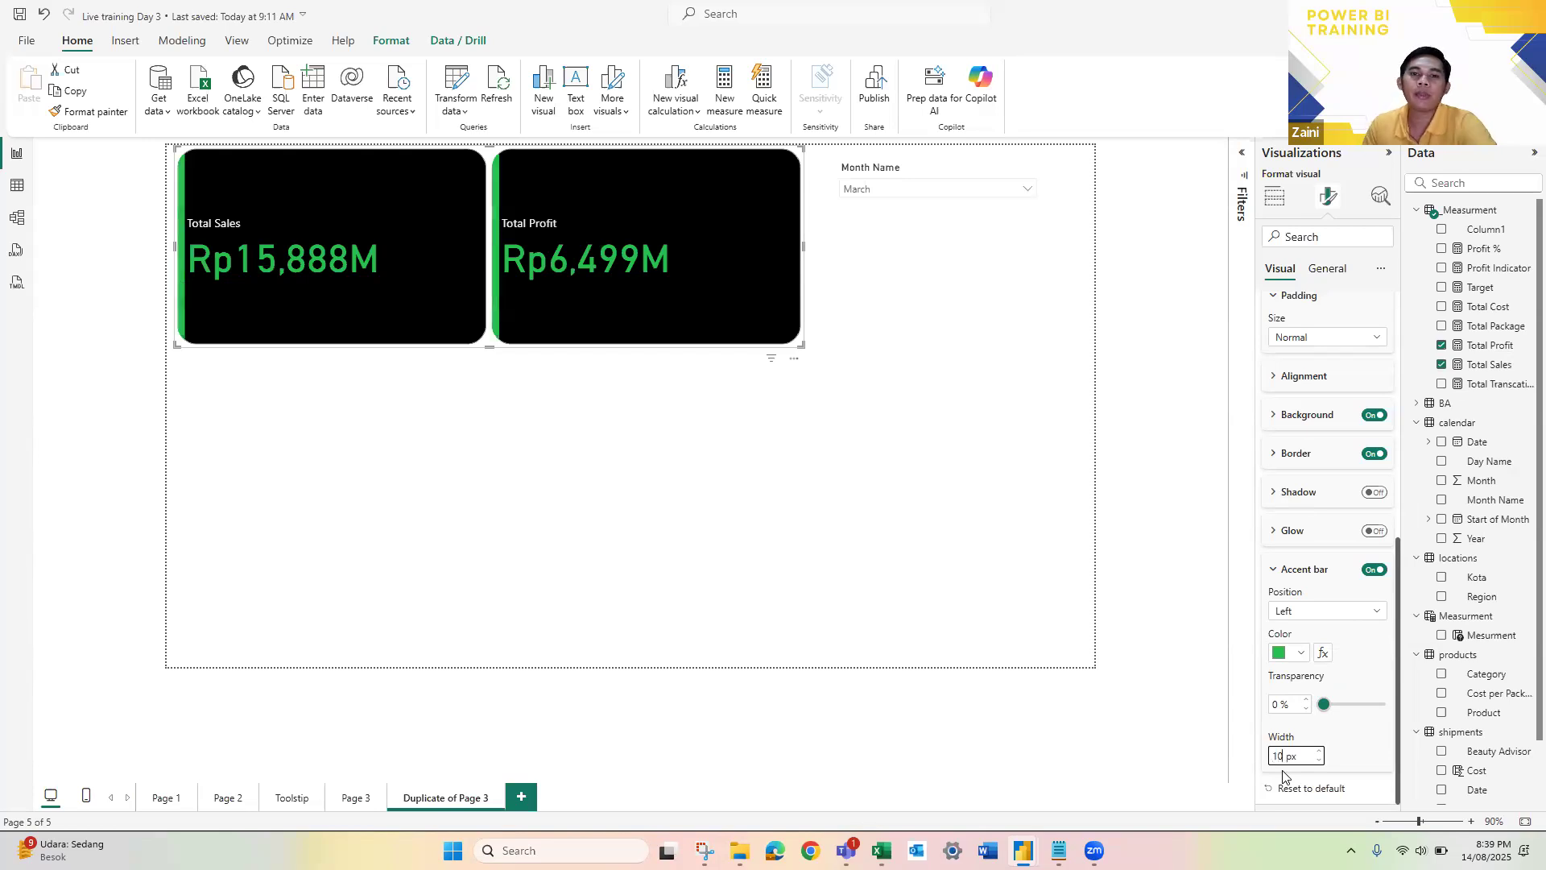
left_click(823, 553)
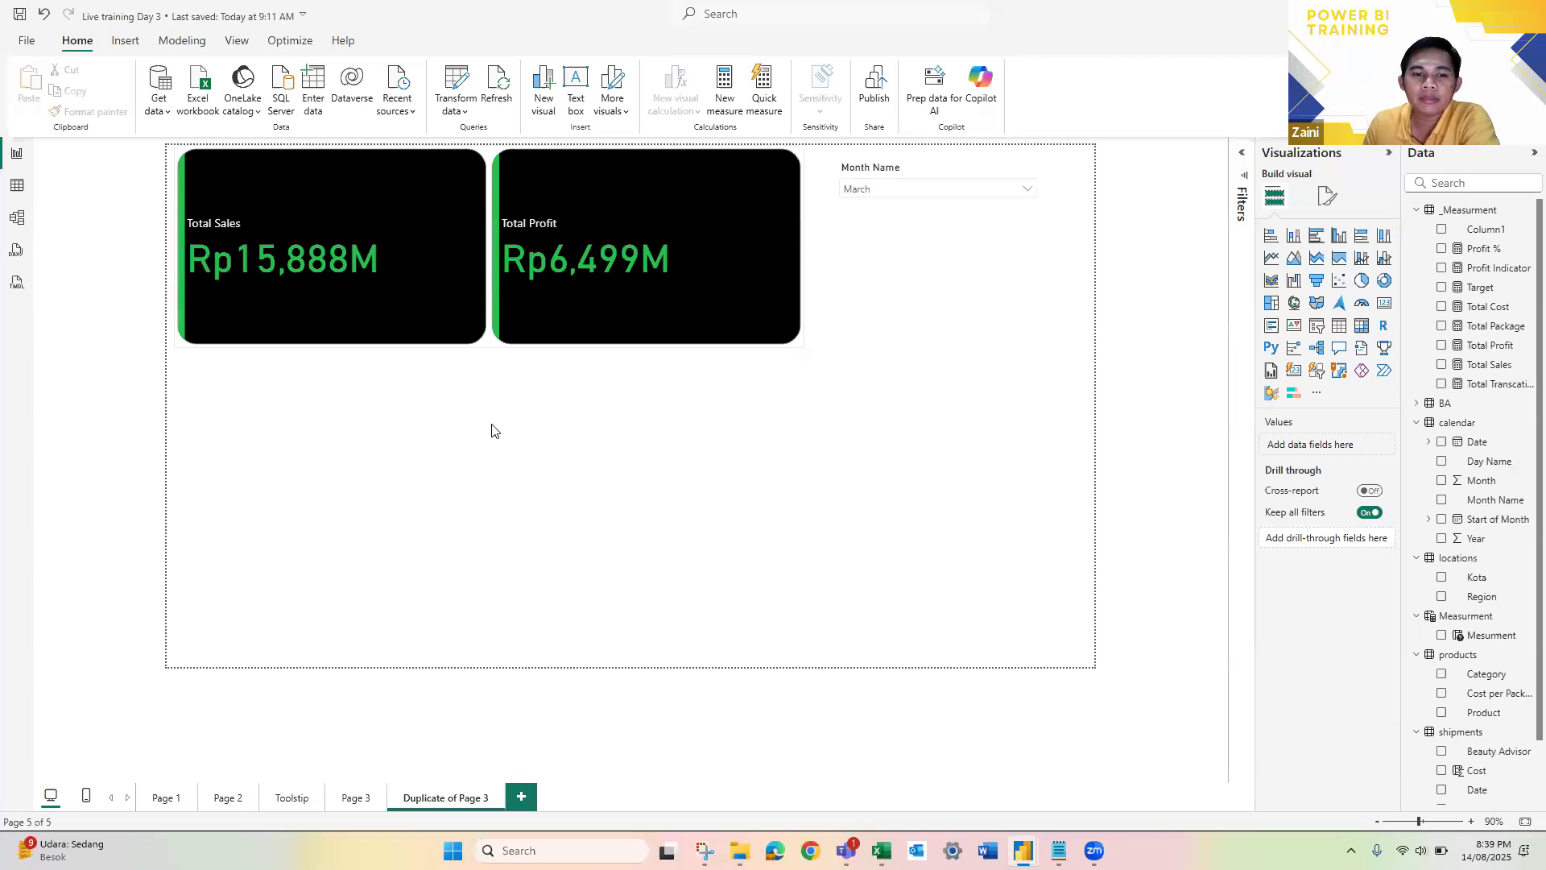
Step: On Page 2, add a dark pink accent bar 9 px wide to the KPI cards and collapse the formatting pane
left_click(228, 797)
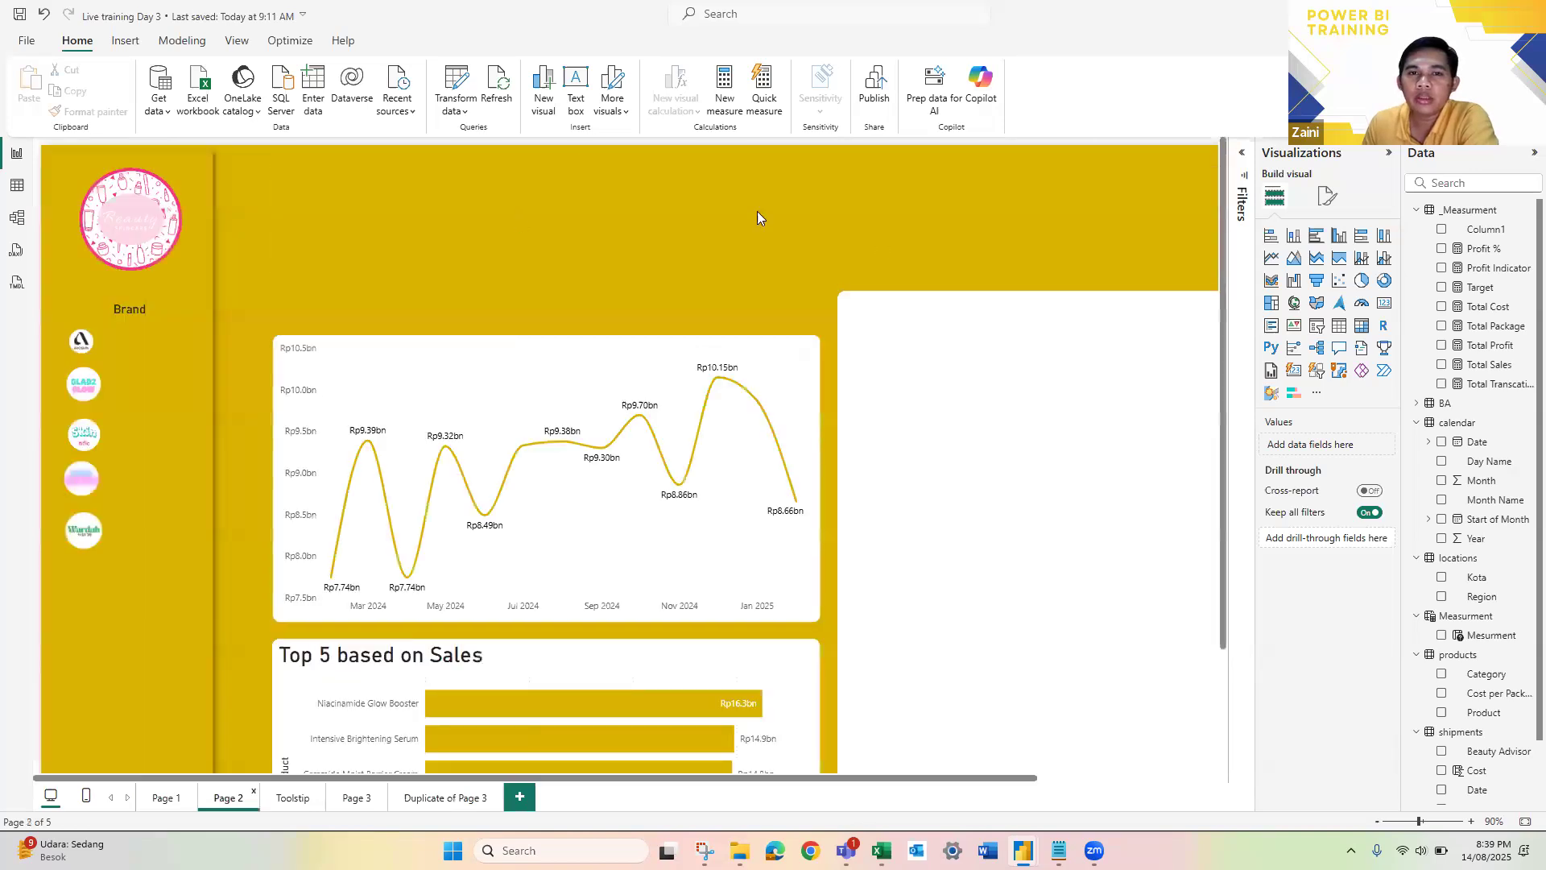
left_click(1034, 268)
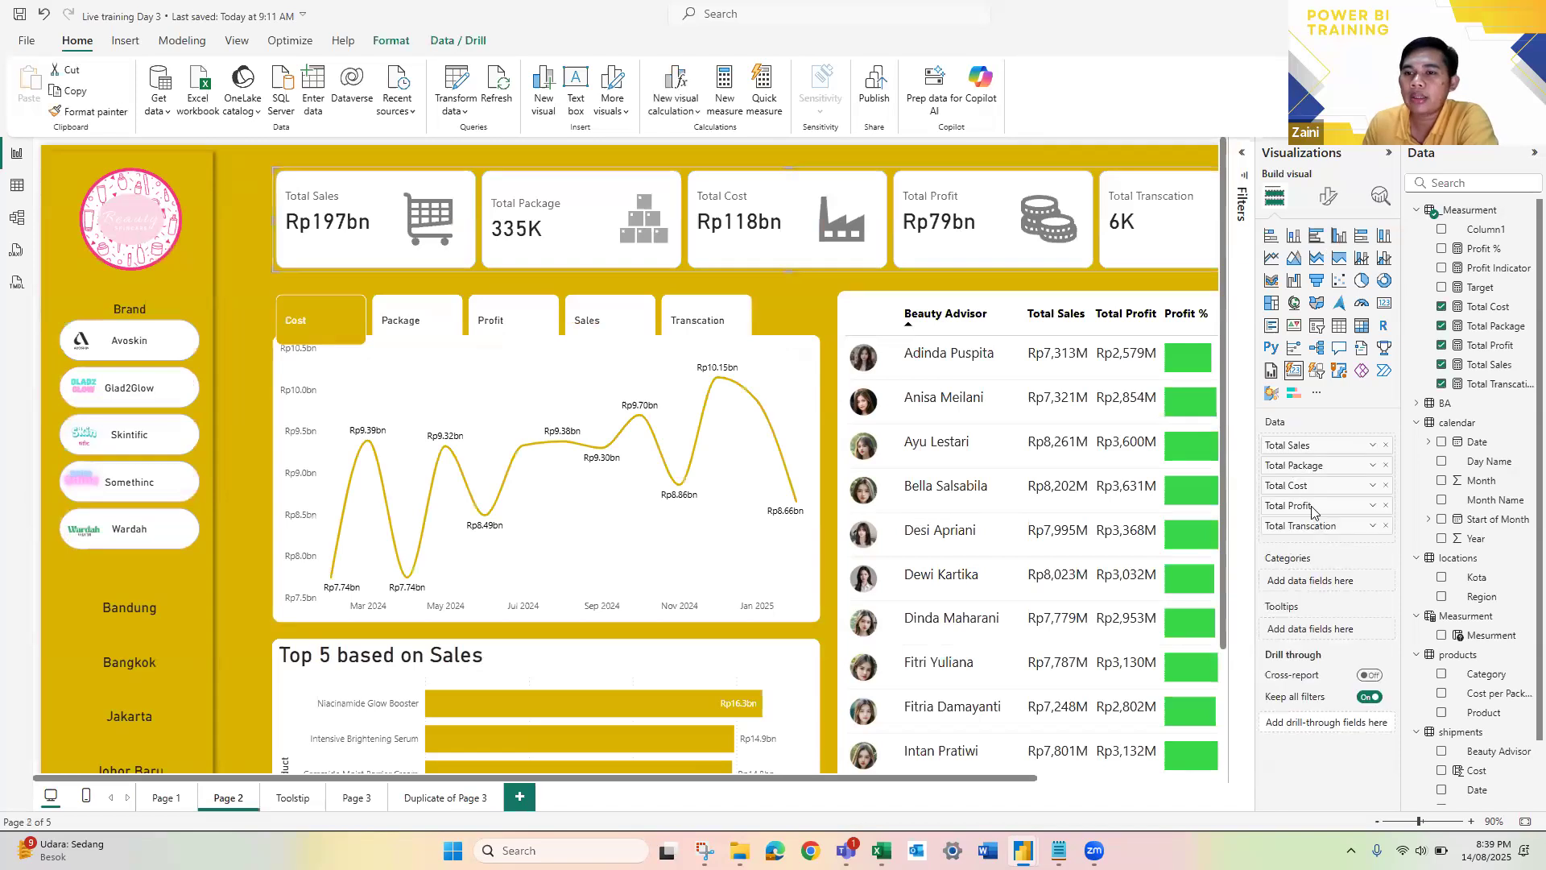
left_click(1328, 197)
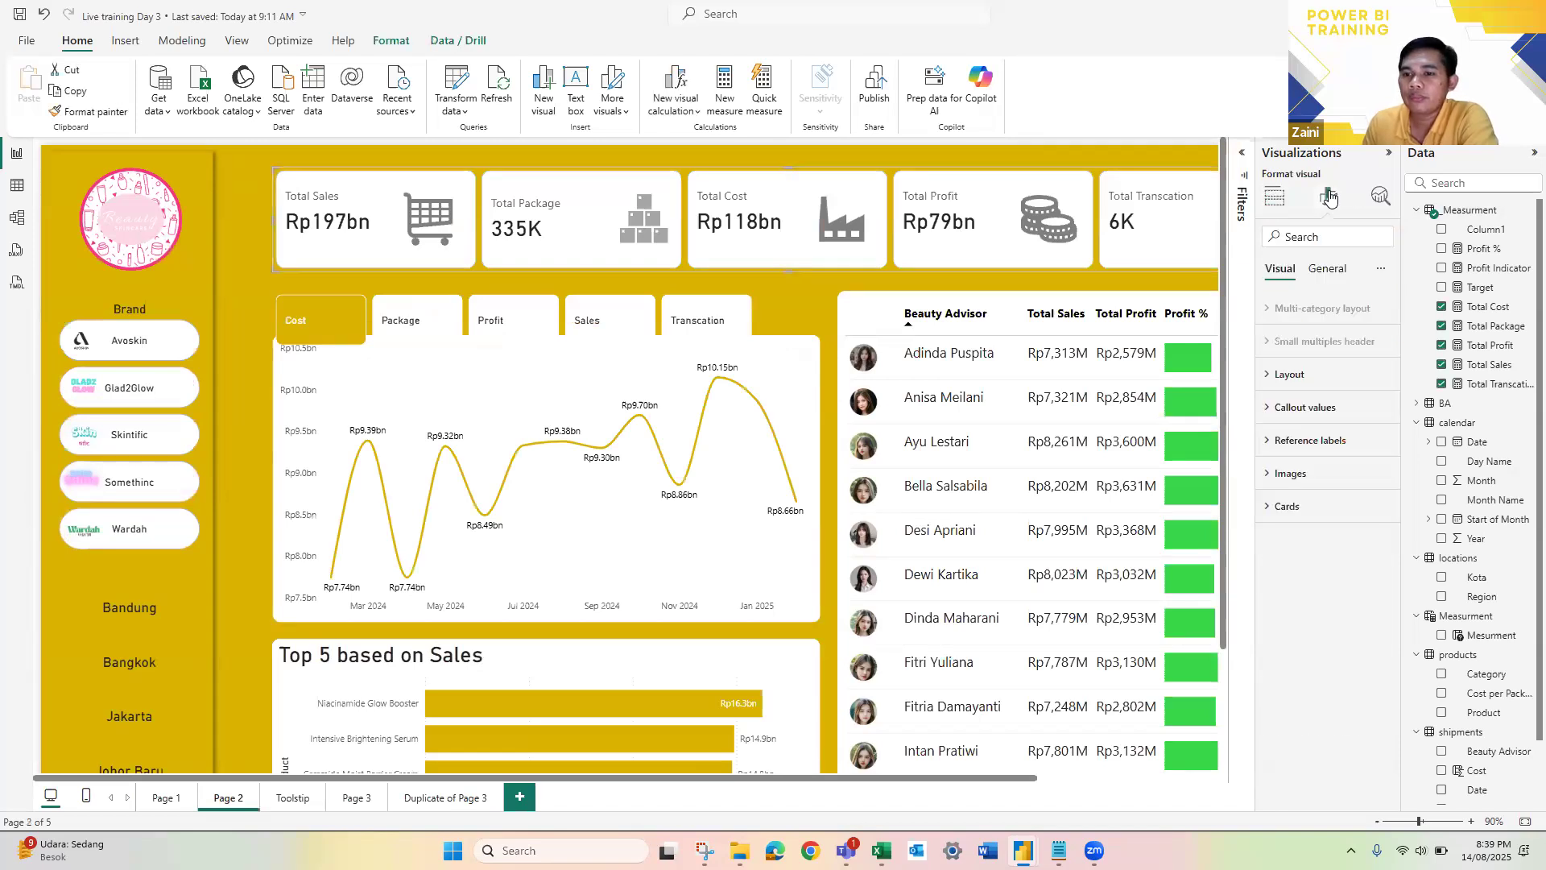
left_click(1270, 511)
scroll(1335, 572, "down", 4)
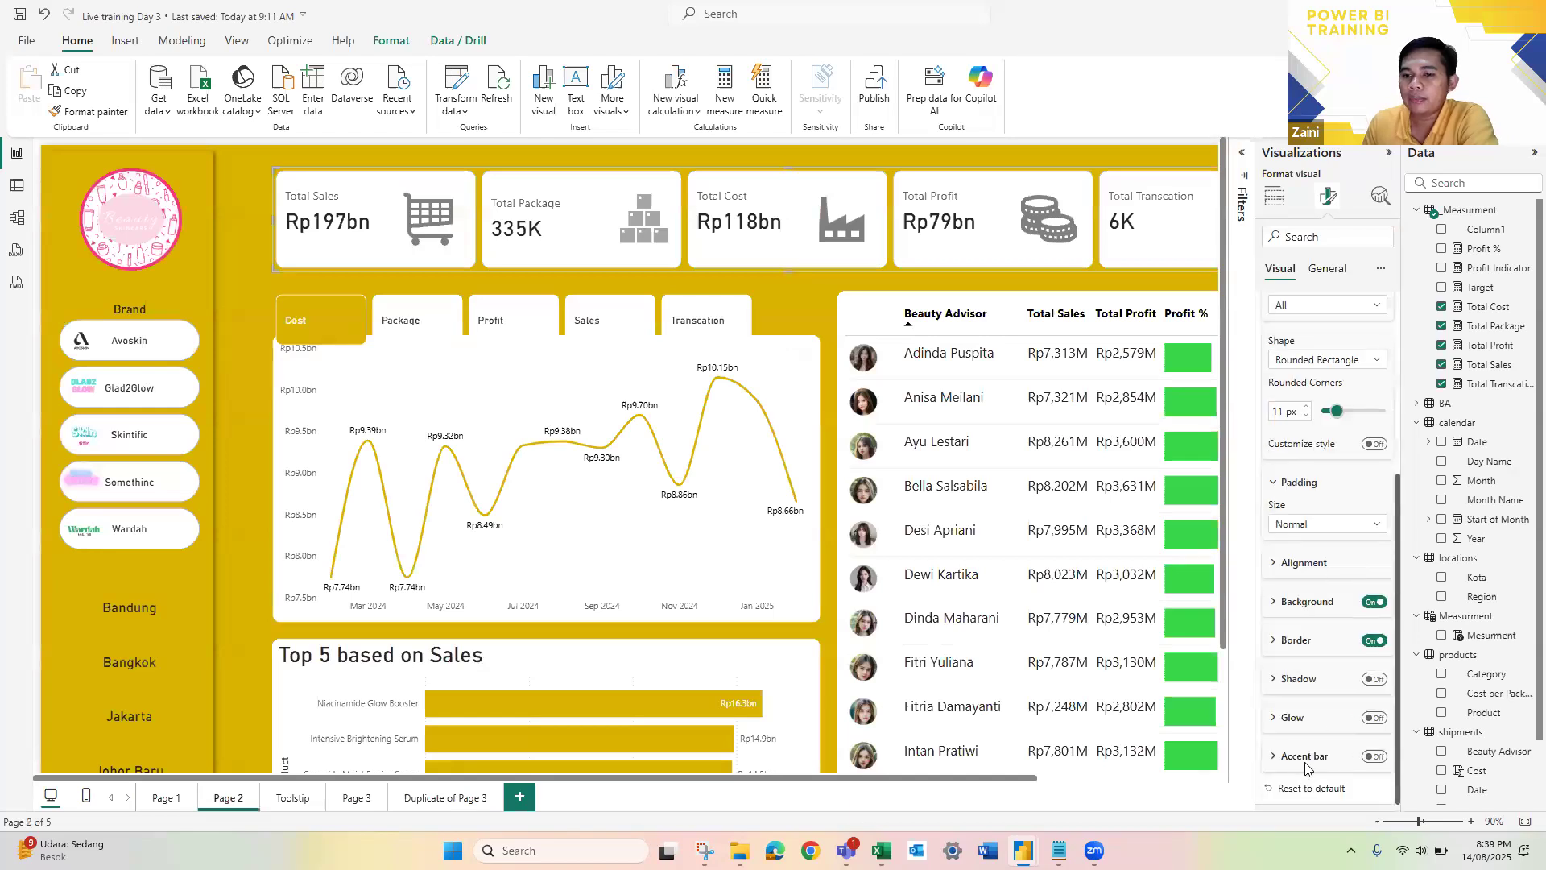
left_click(1377, 757)
left_click(1294, 654)
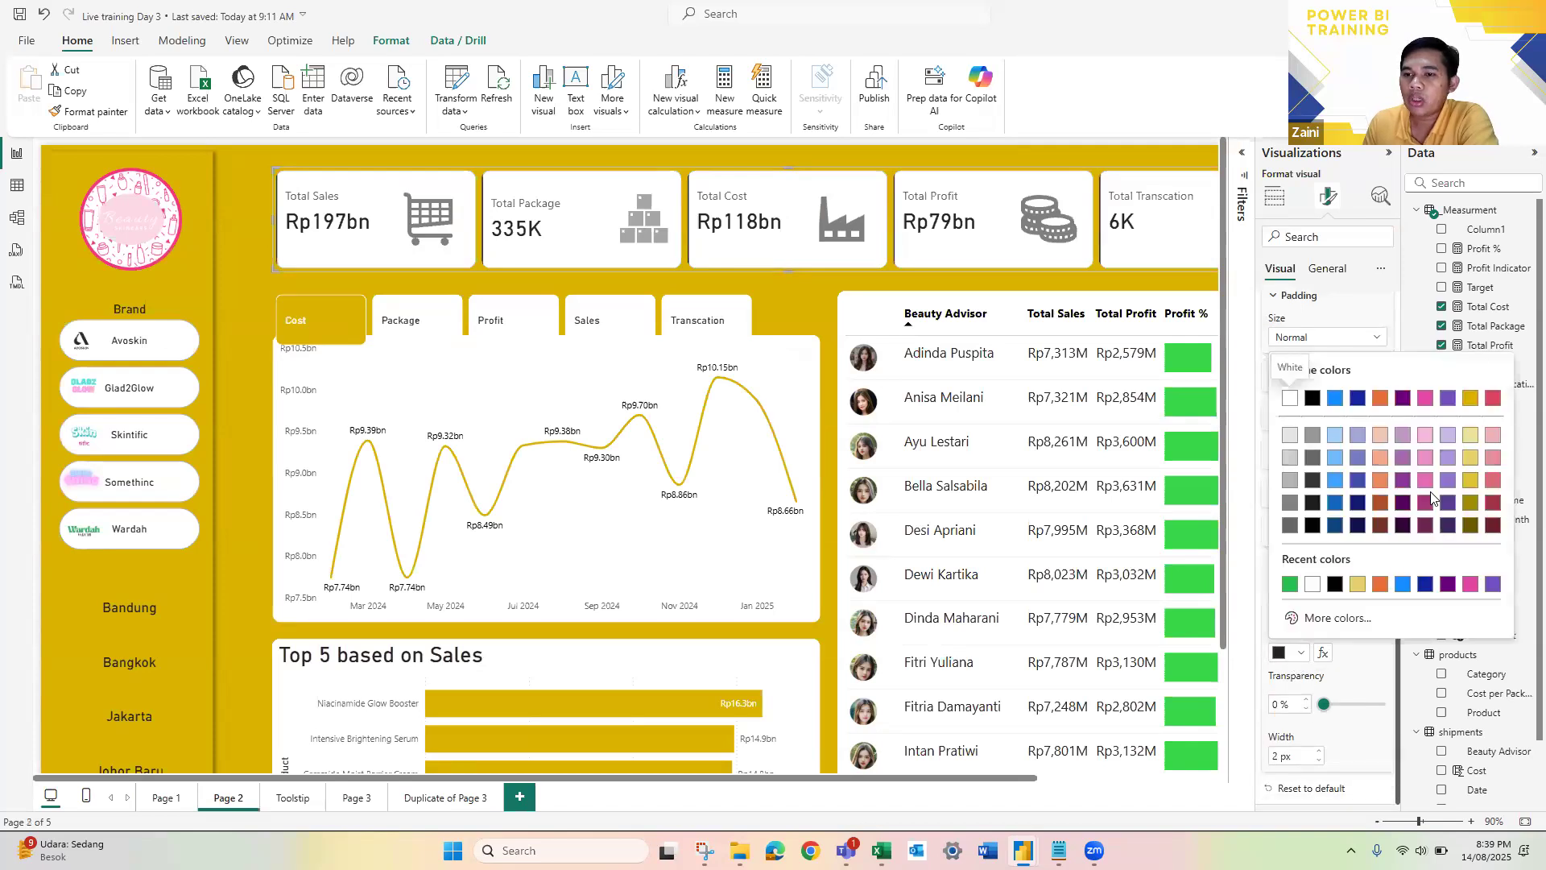
left_click(1425, 502)
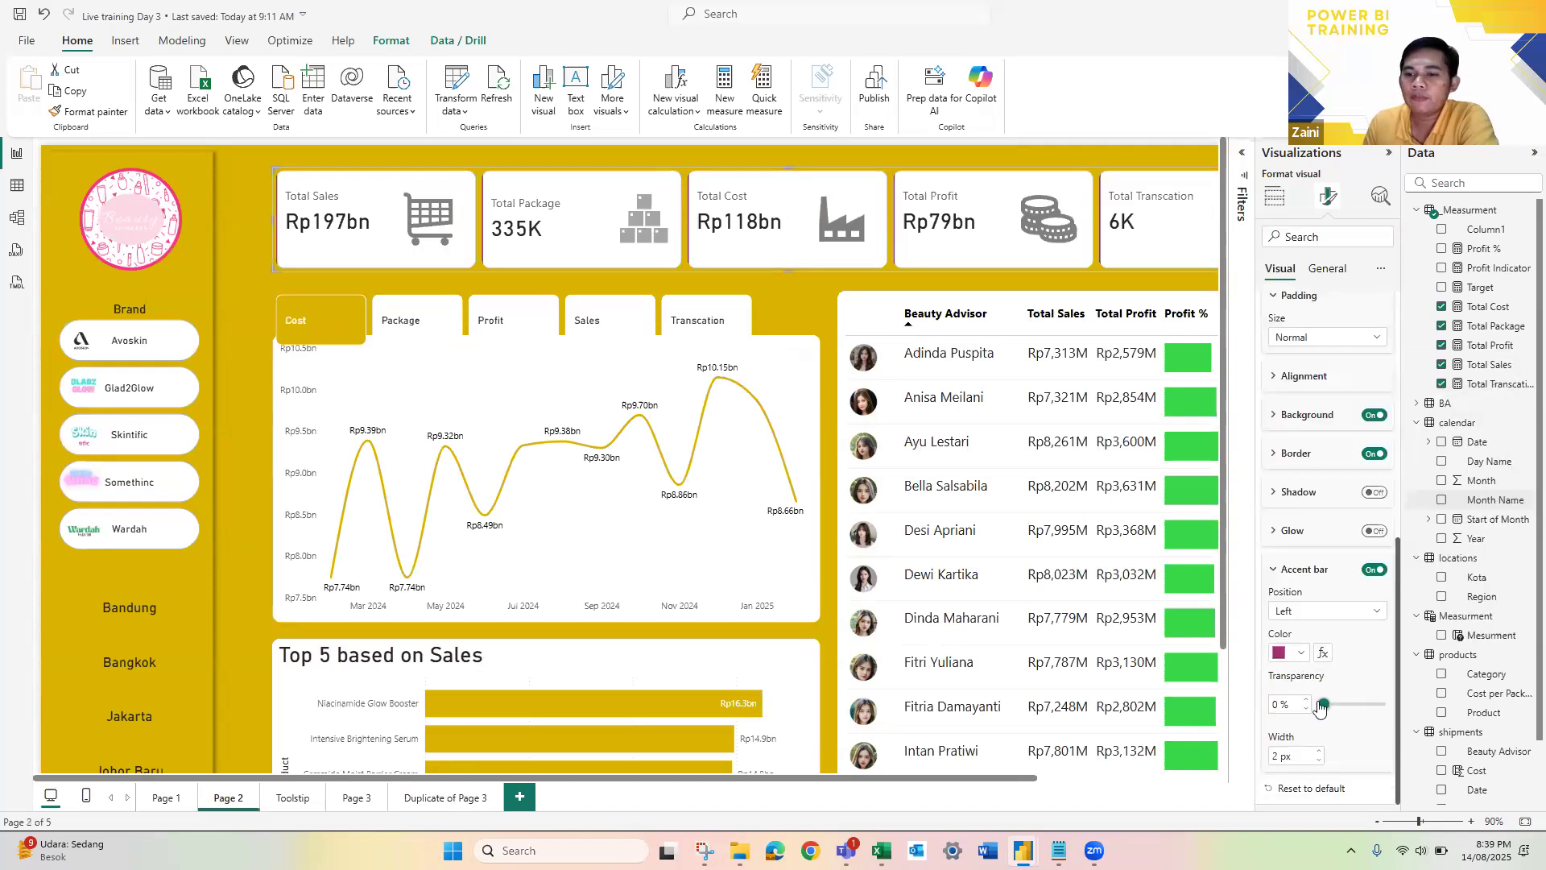
left_click(1318, 761)
left_click(1319, 761)
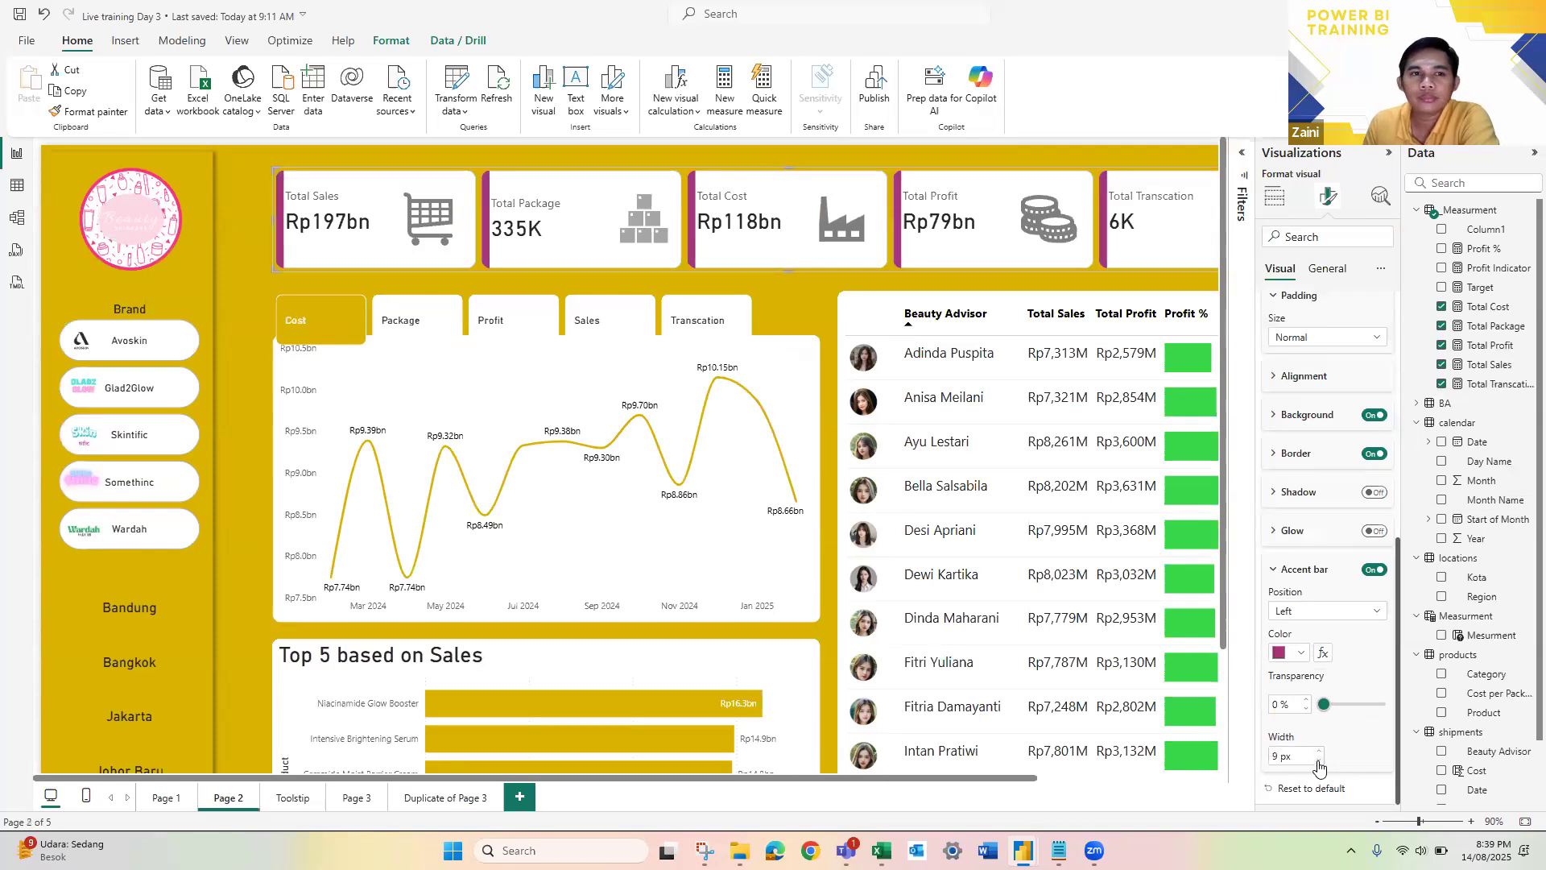
left_click(1390, 152)
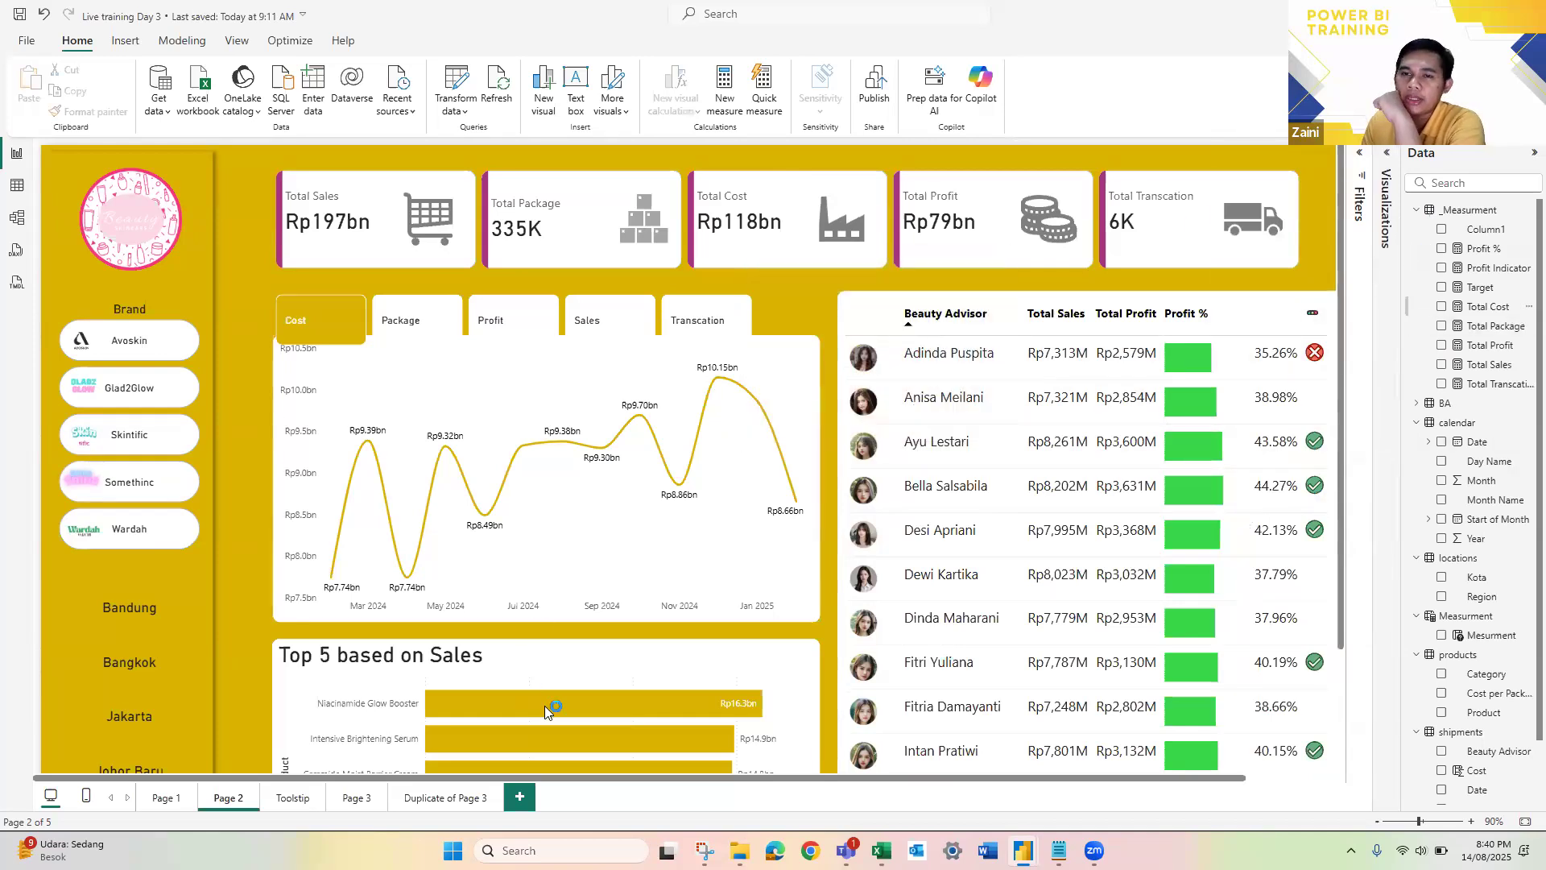
Step: Compare the original cards on Page 3 with the formatted cards on Duplicate of Page 3
left_click(425, 798)
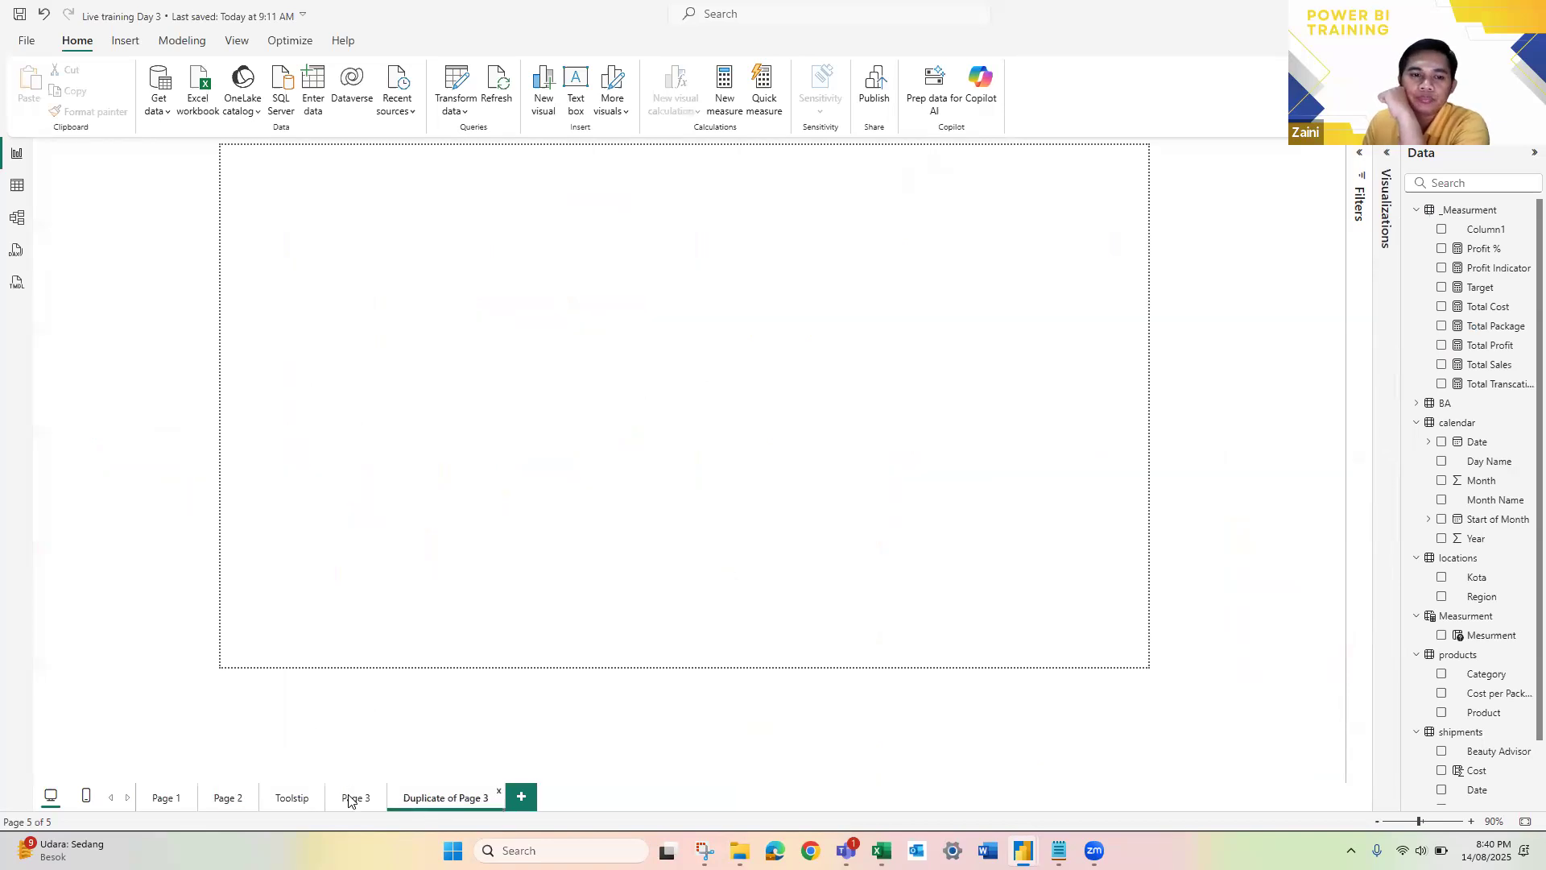
left_click(357, 798)
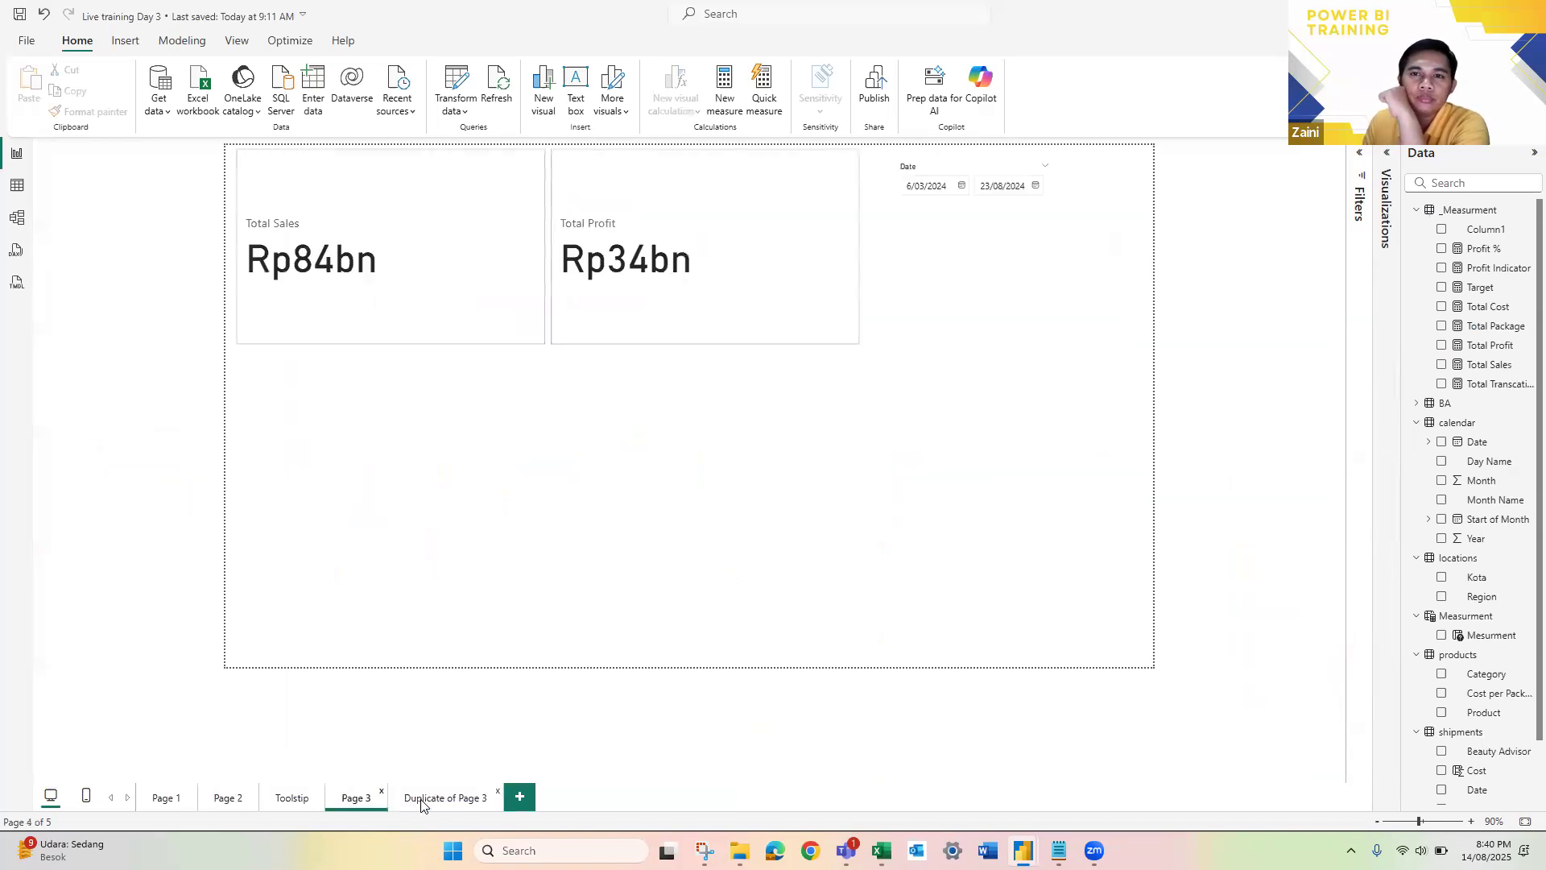
left_click(422, 800)
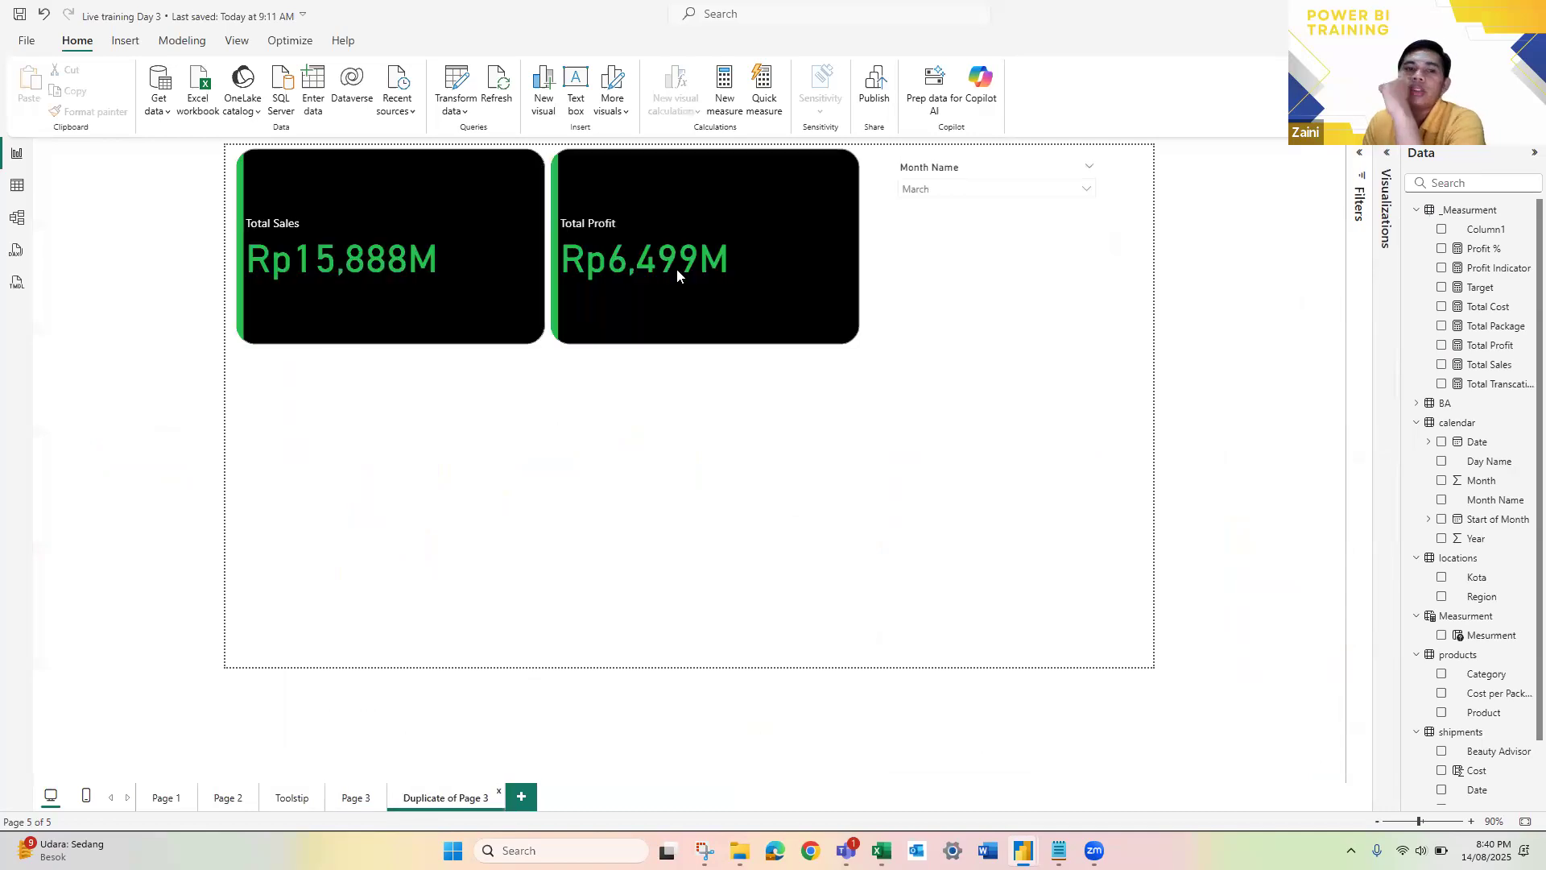
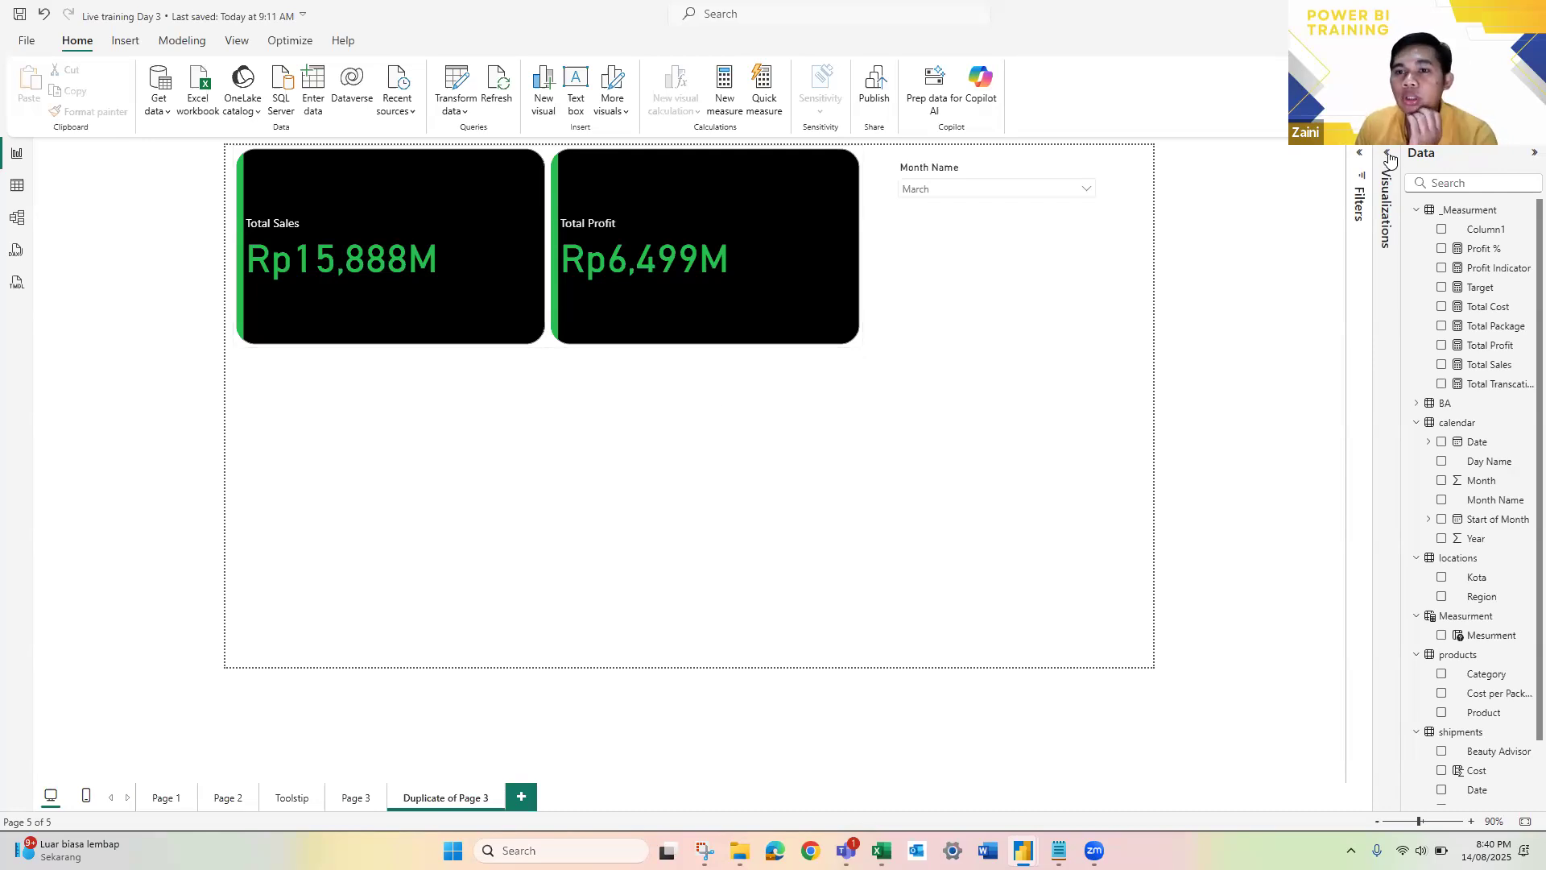
Step: Insert a table below the KPI cards with Month Name as the first column and Total Sales as the second
left_click(1361, 263)
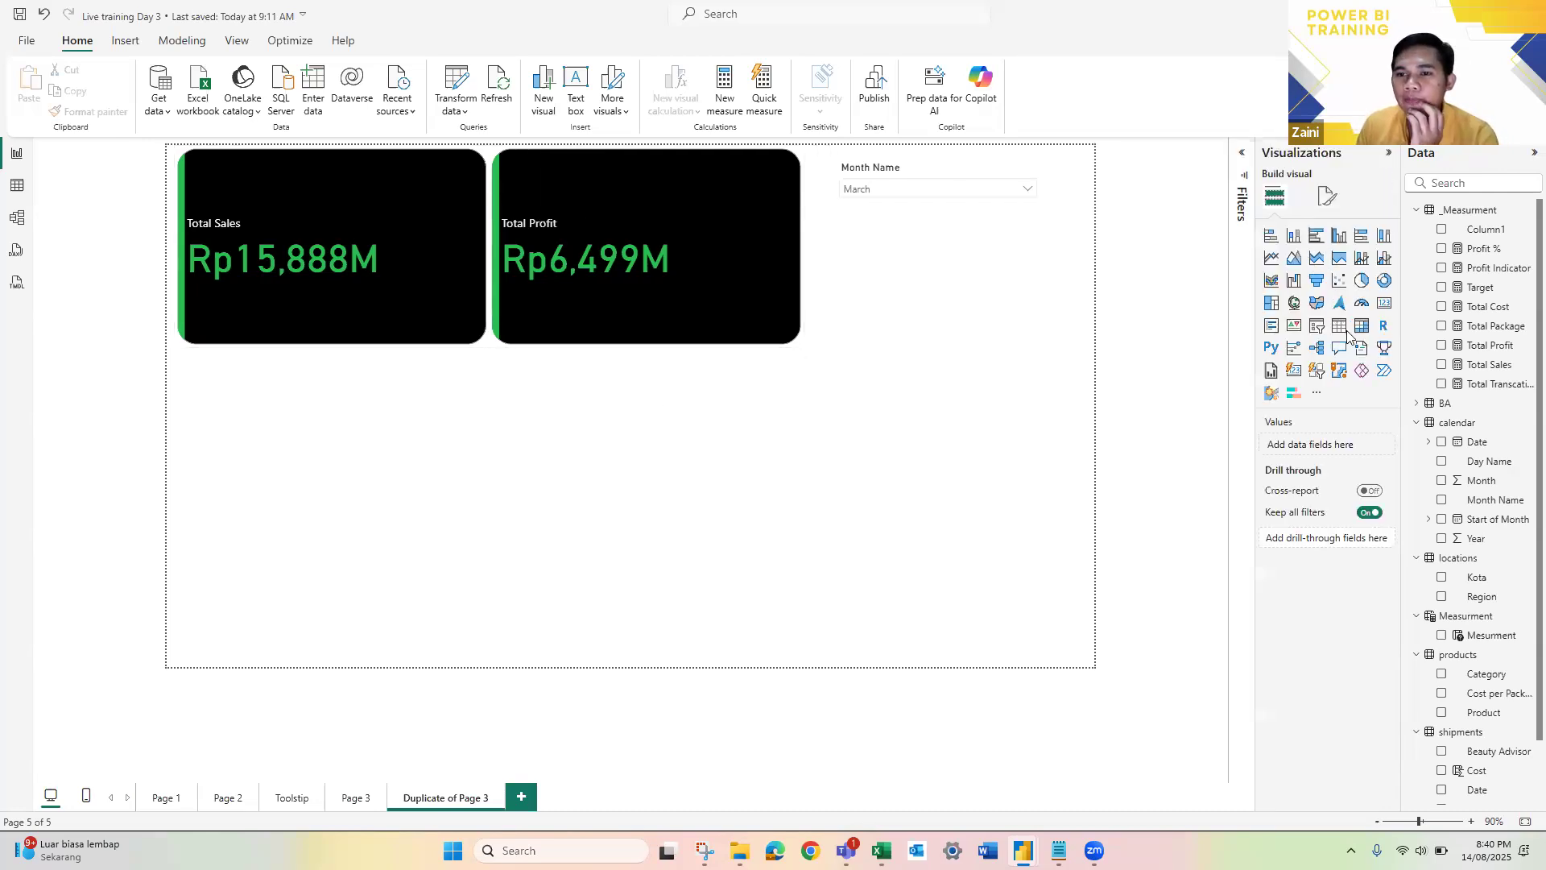
left_click(1338, 327)
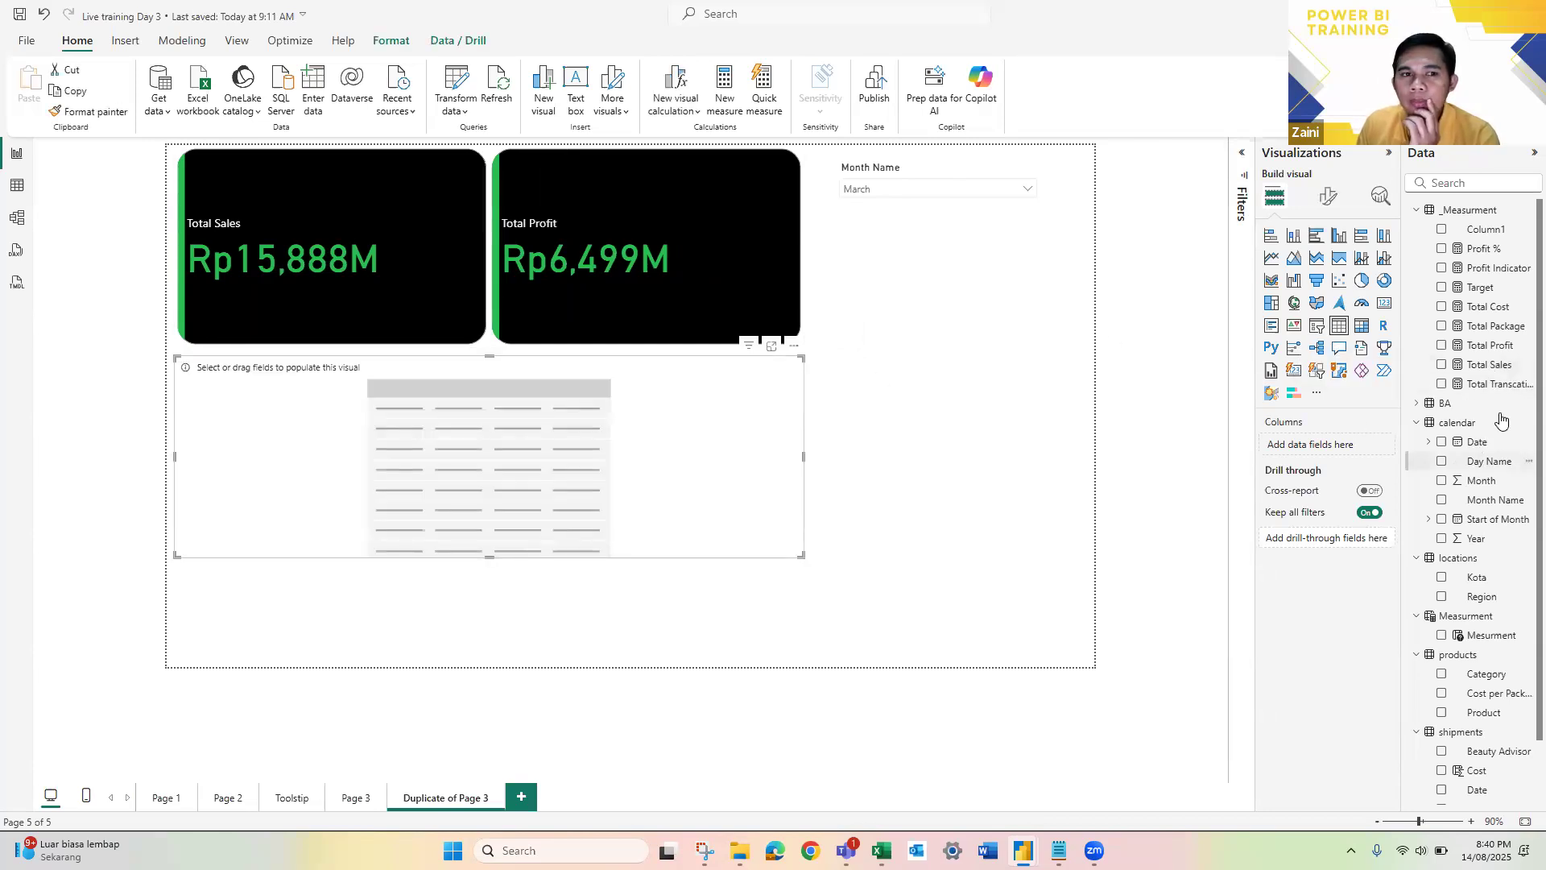
left_click_drag(1480, 366, 1354, 442)
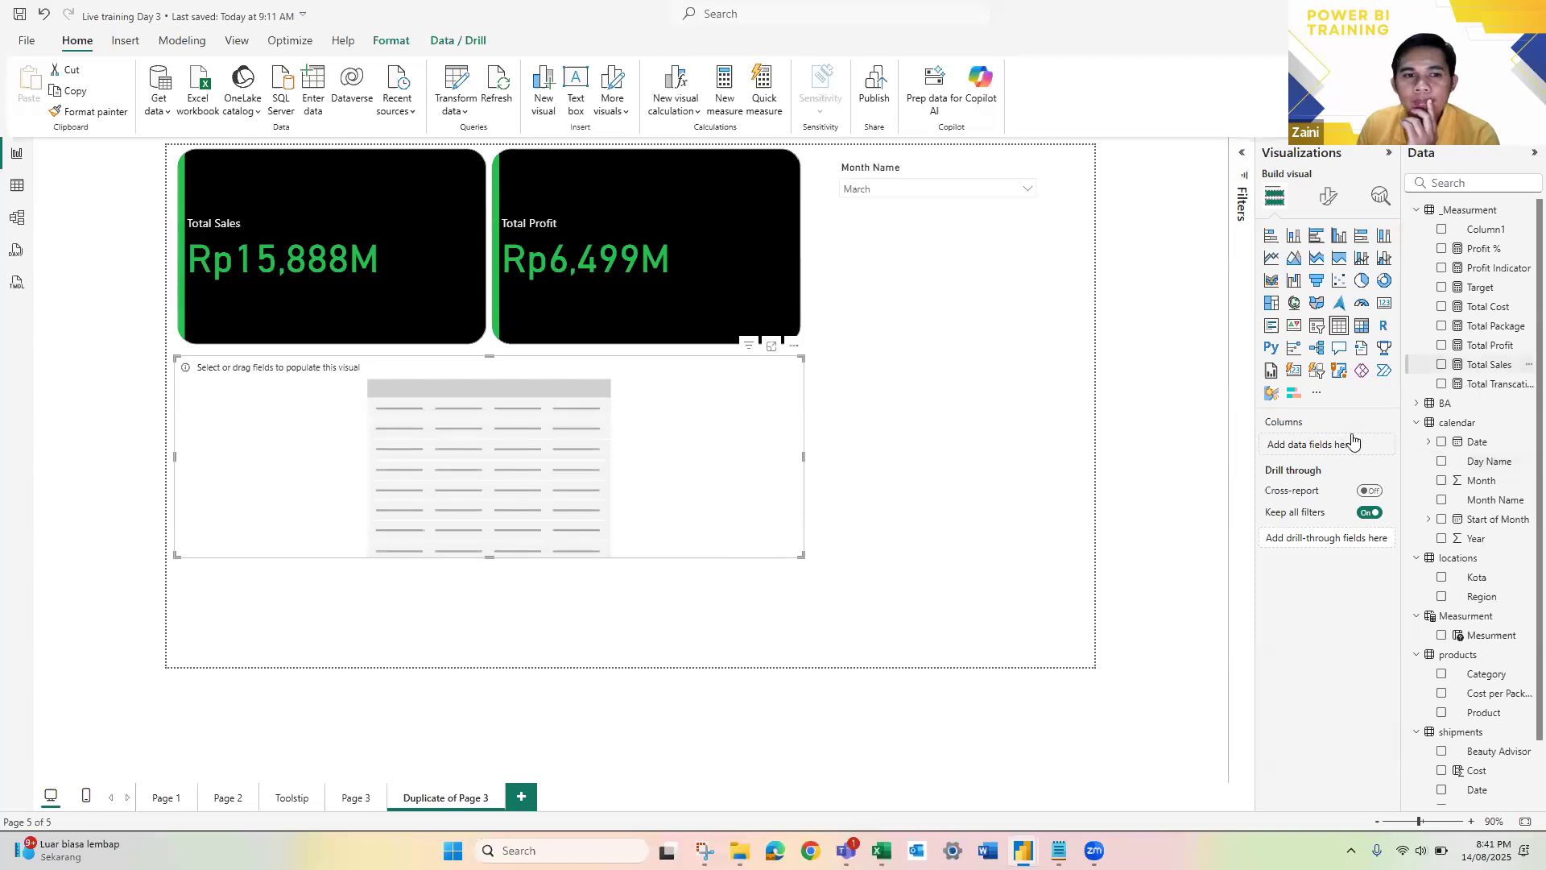
left_click_drag(614, 491, 772, 504)
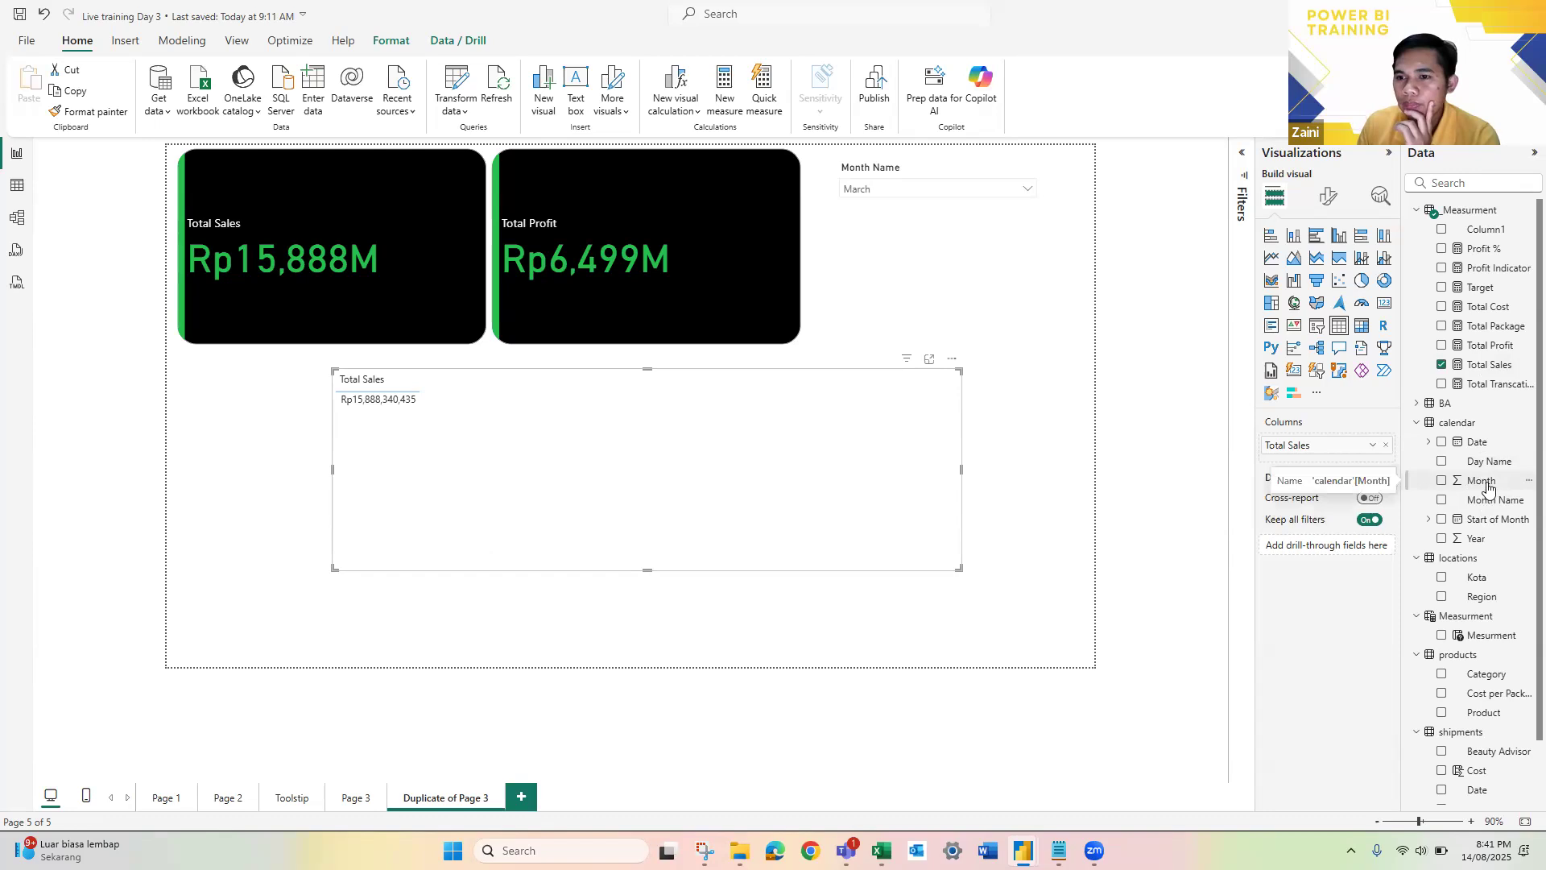
left_click(1441, 500)
left_click_drag(1326, 472, 1355, 442)
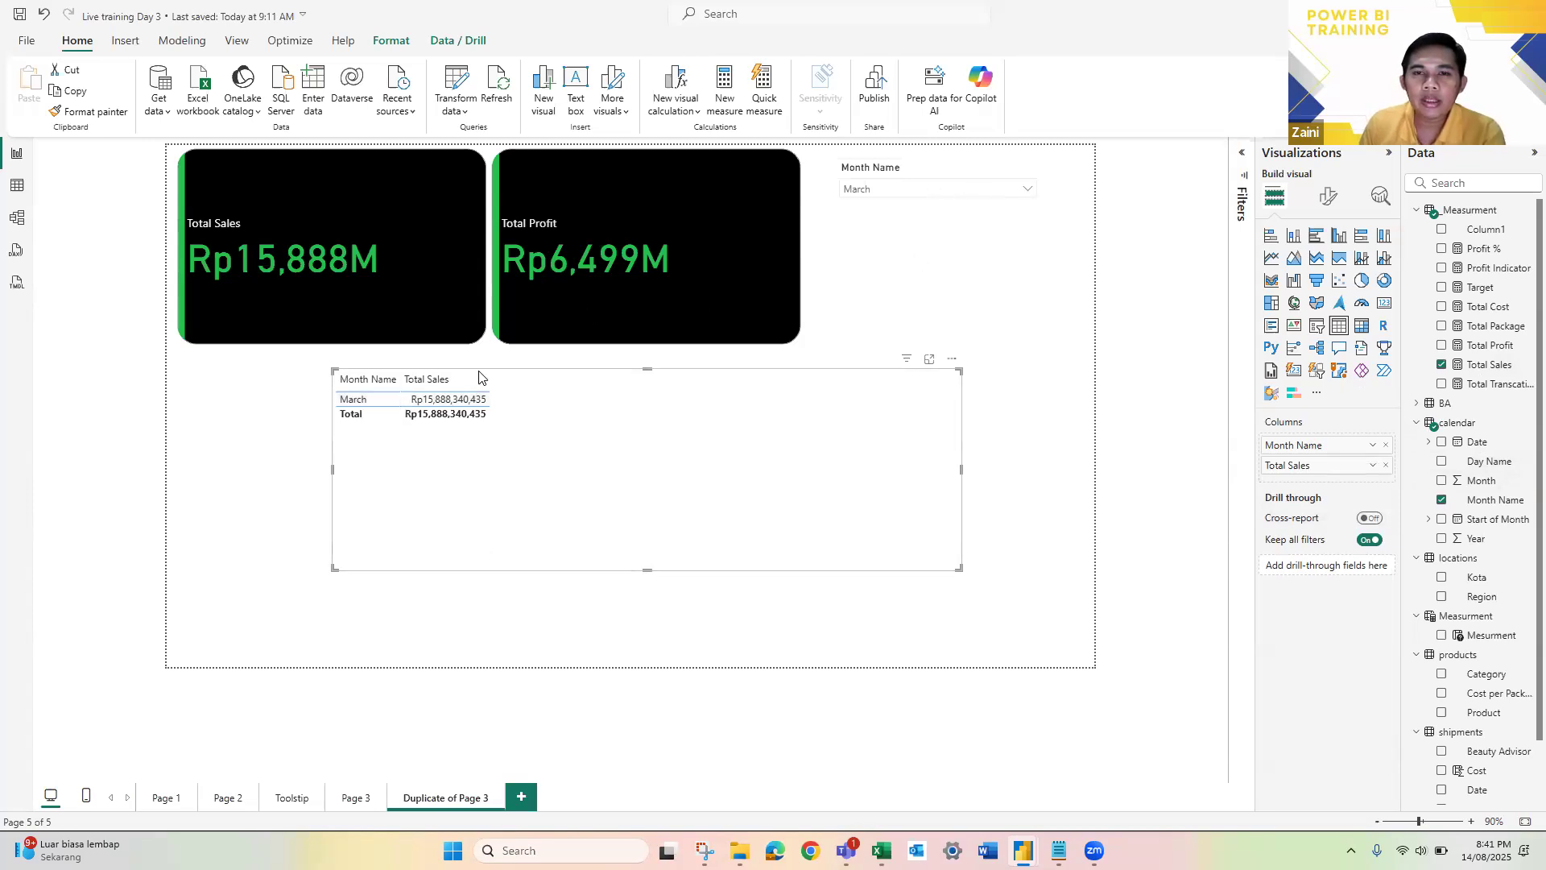
Step: Look through the table's general and visual format settings, including header icons, alt text and accessibility
left_click(1330, 199)
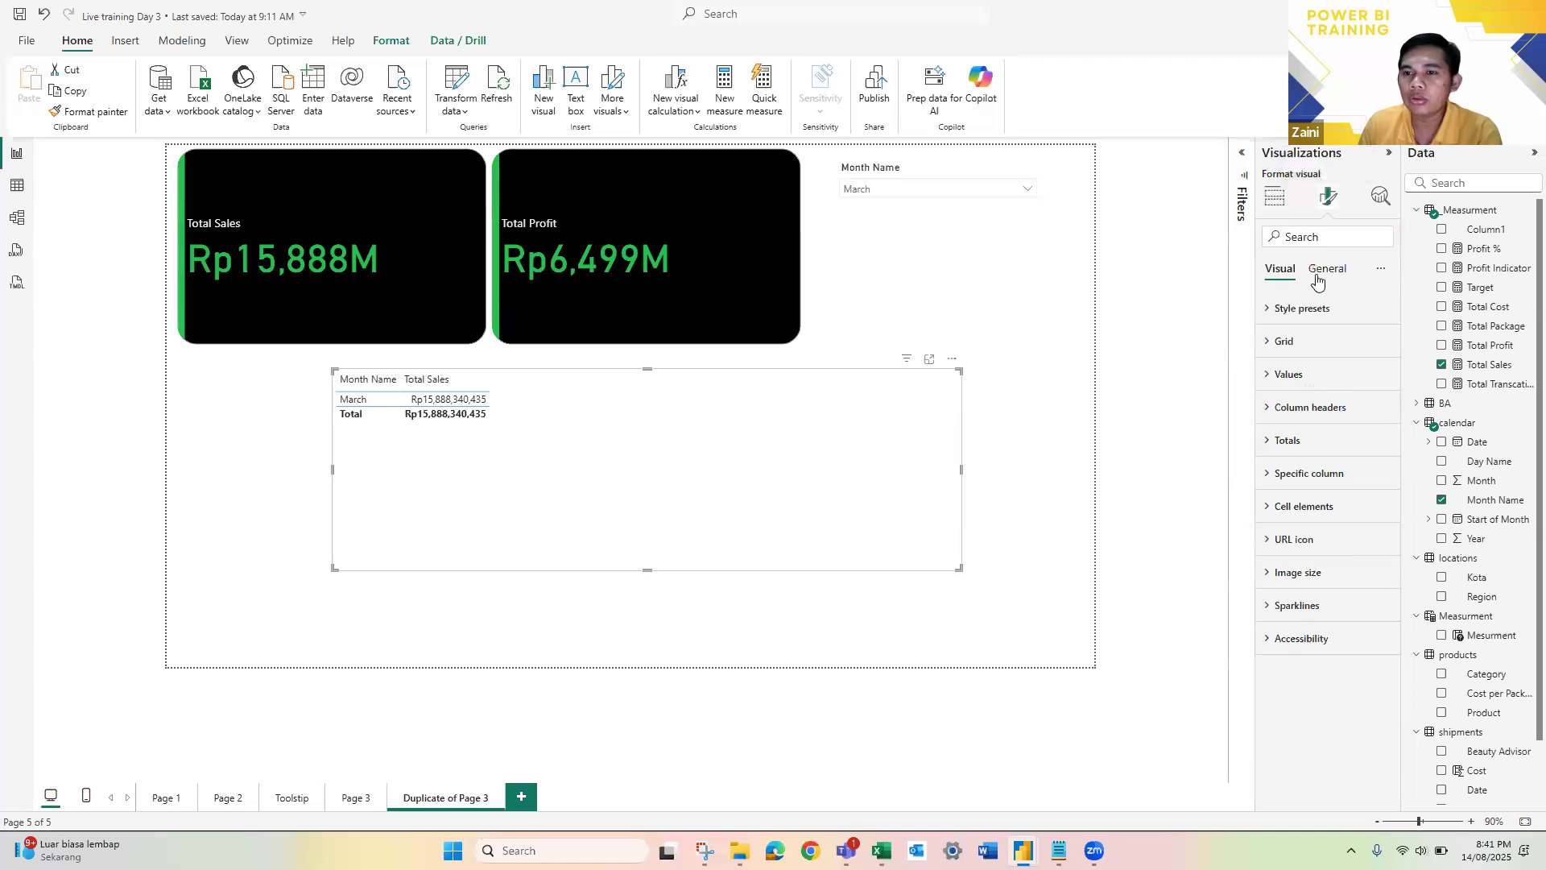
left_click(1322, 271)
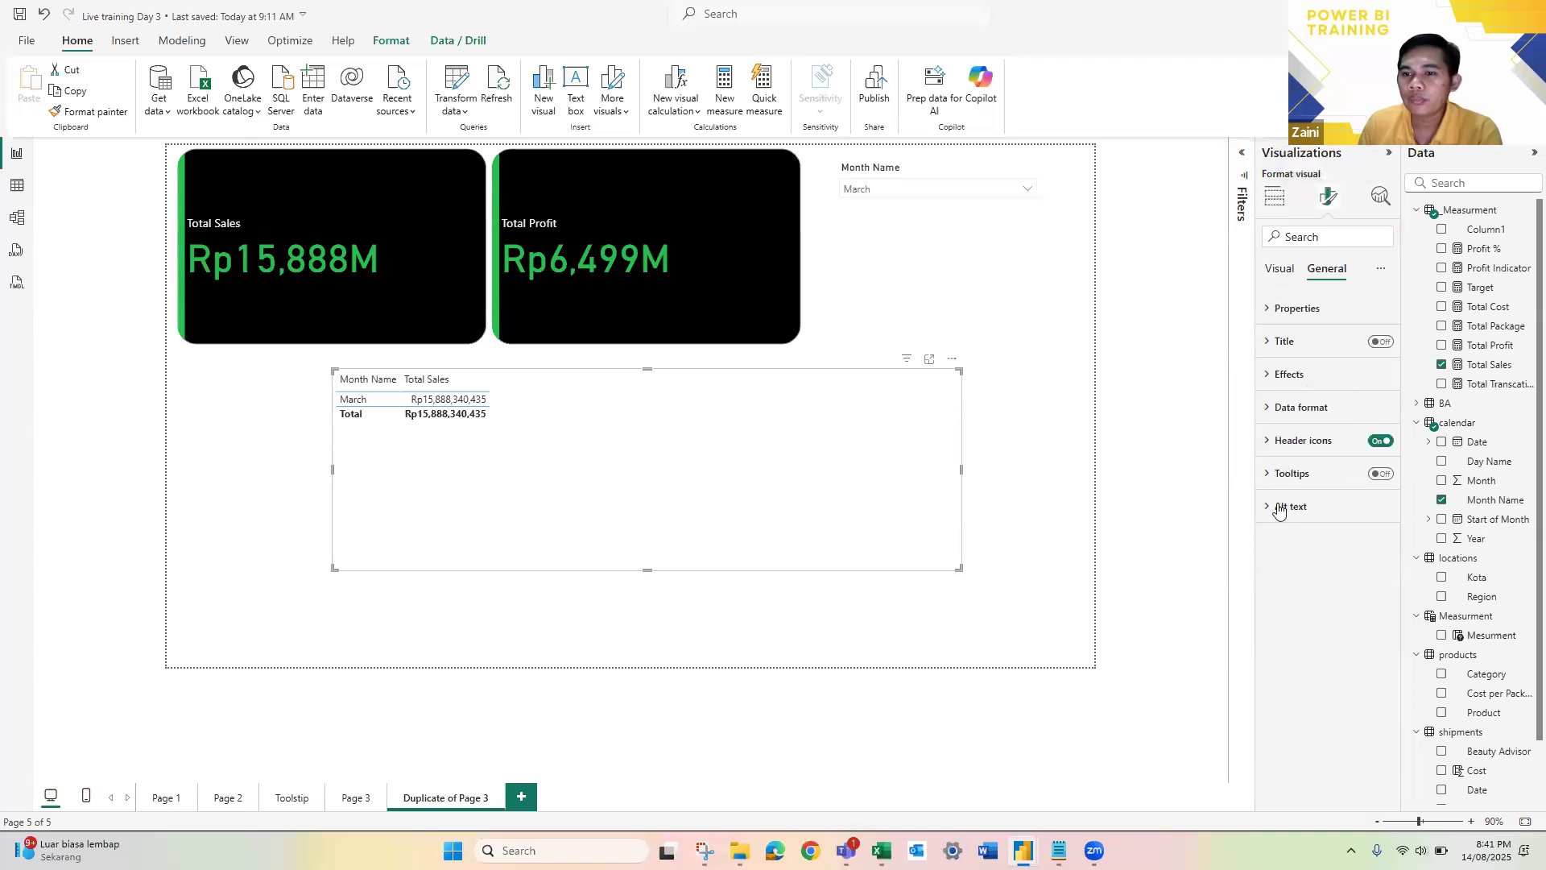
left_click(1274, 507)
left_click(1271, 477)
left_click(1269, 442)
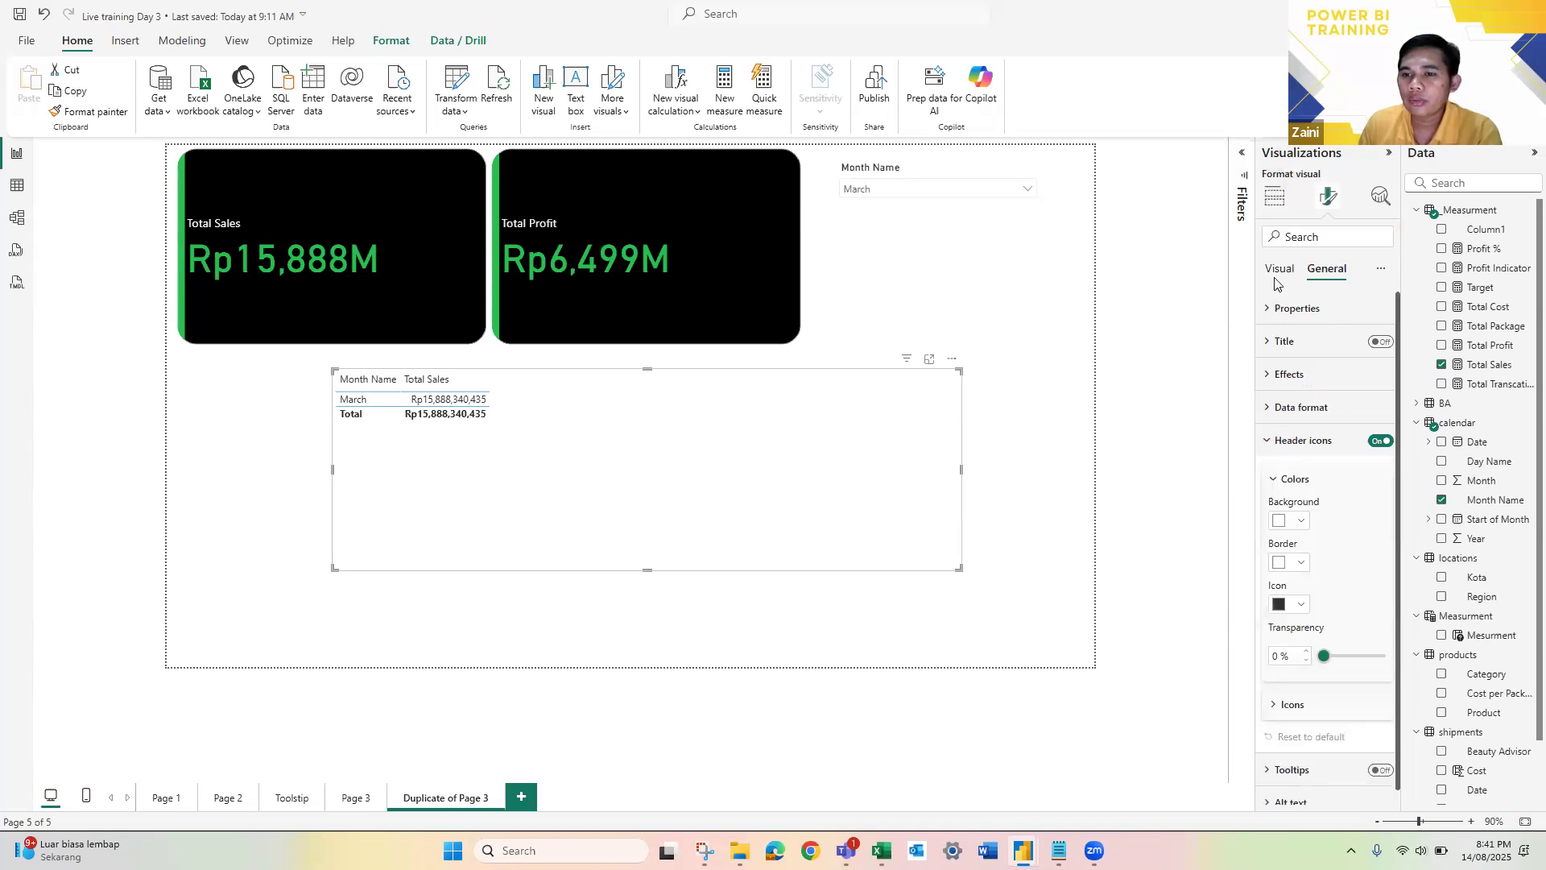
left_click(1270, 441)
left_click(1301, 640)
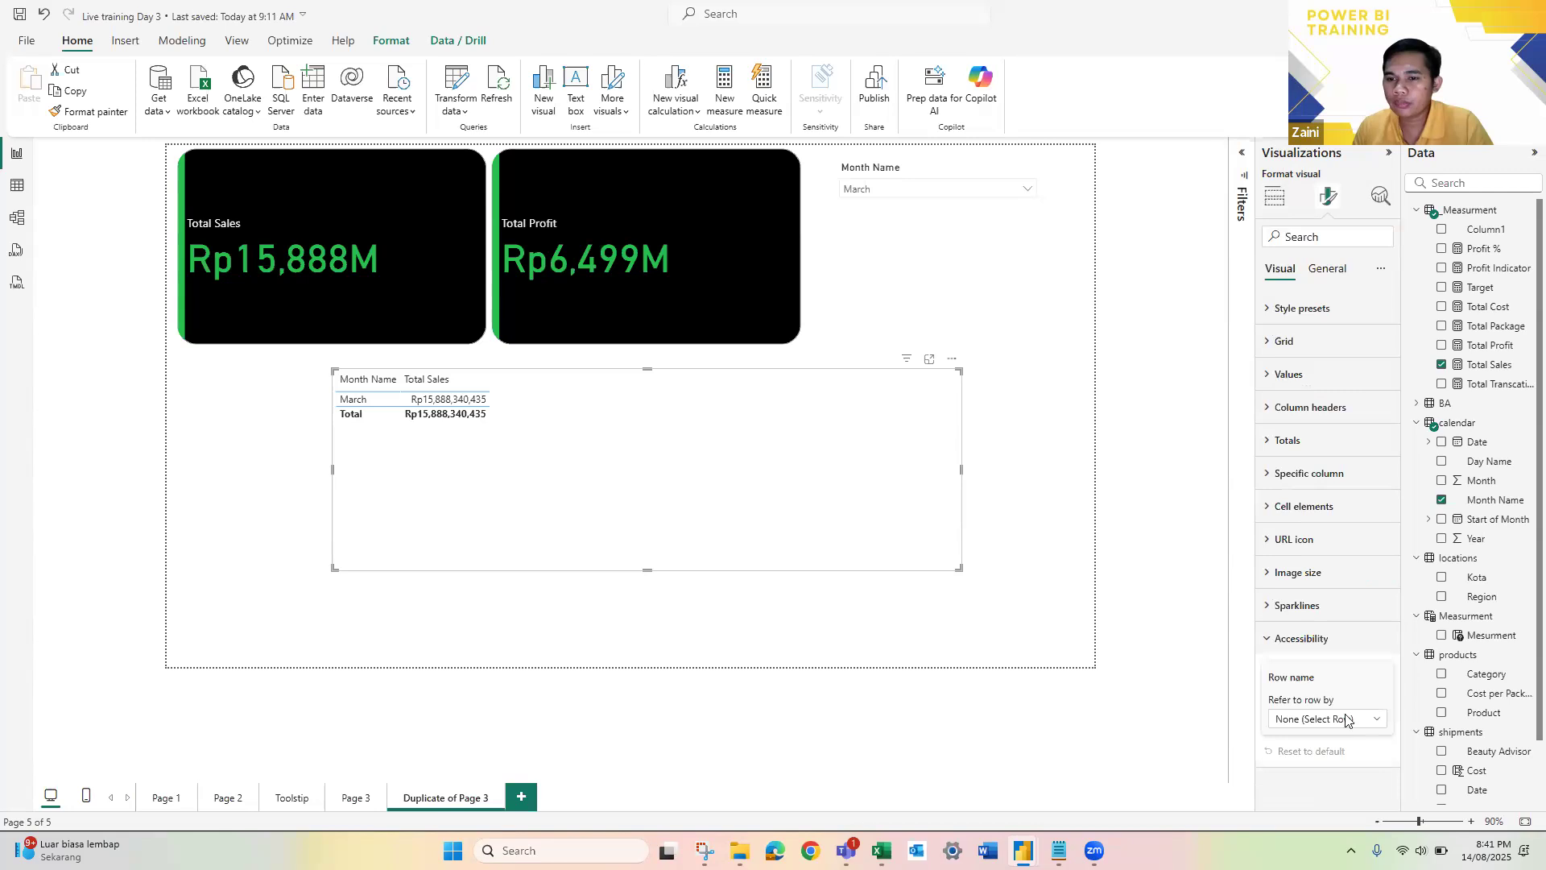
left_click(1268, 640)
Step: Search the table's format settings for "sen", clear the search and recheck the alt text and header icon options
left_click(1325, 231)
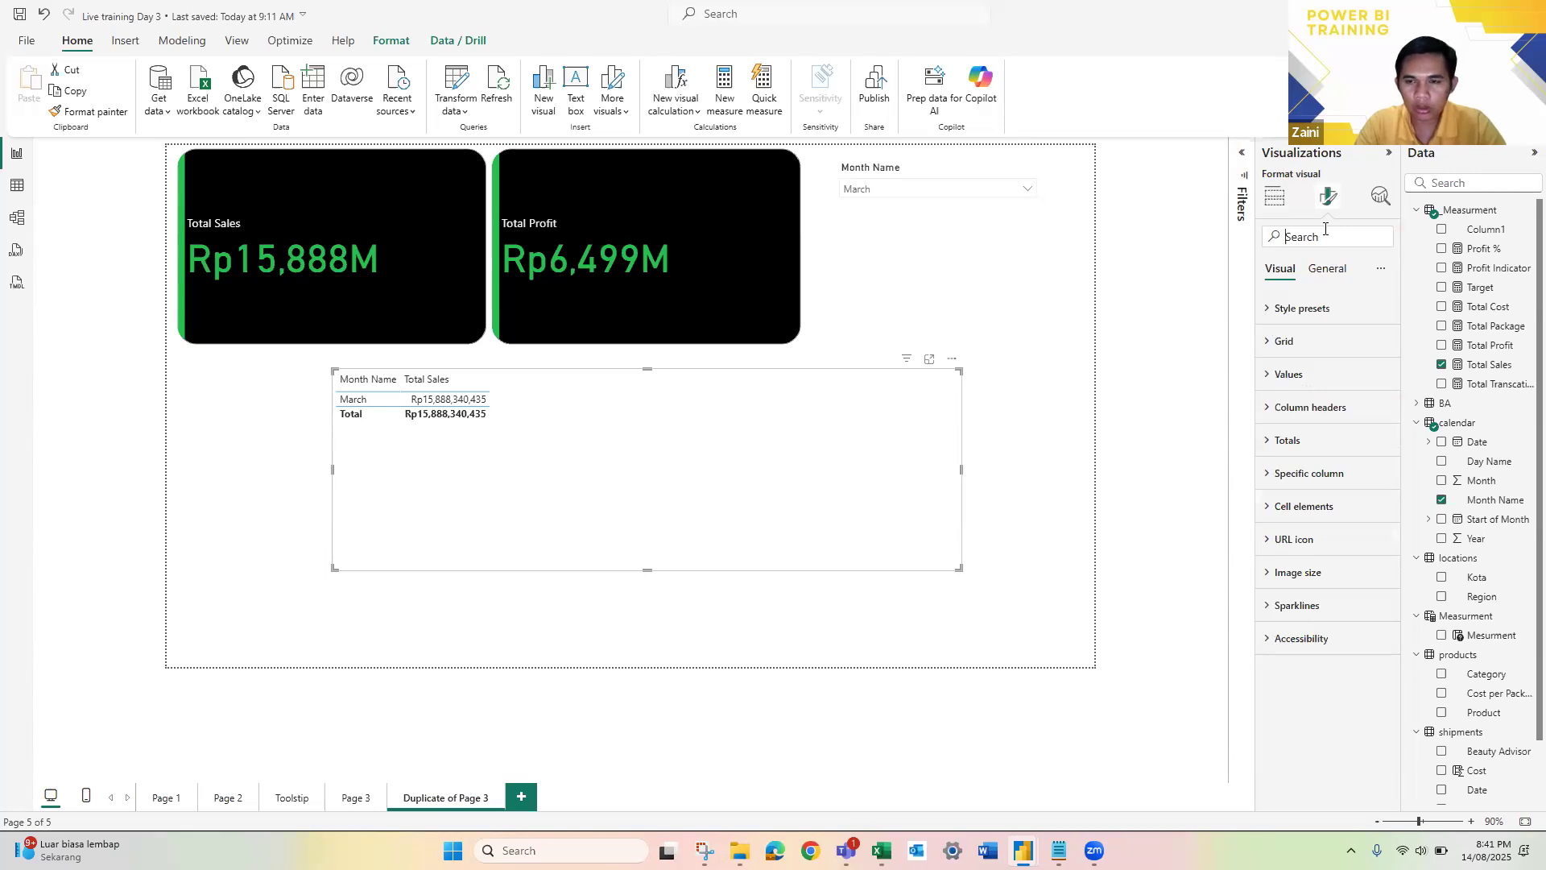
type("sen")
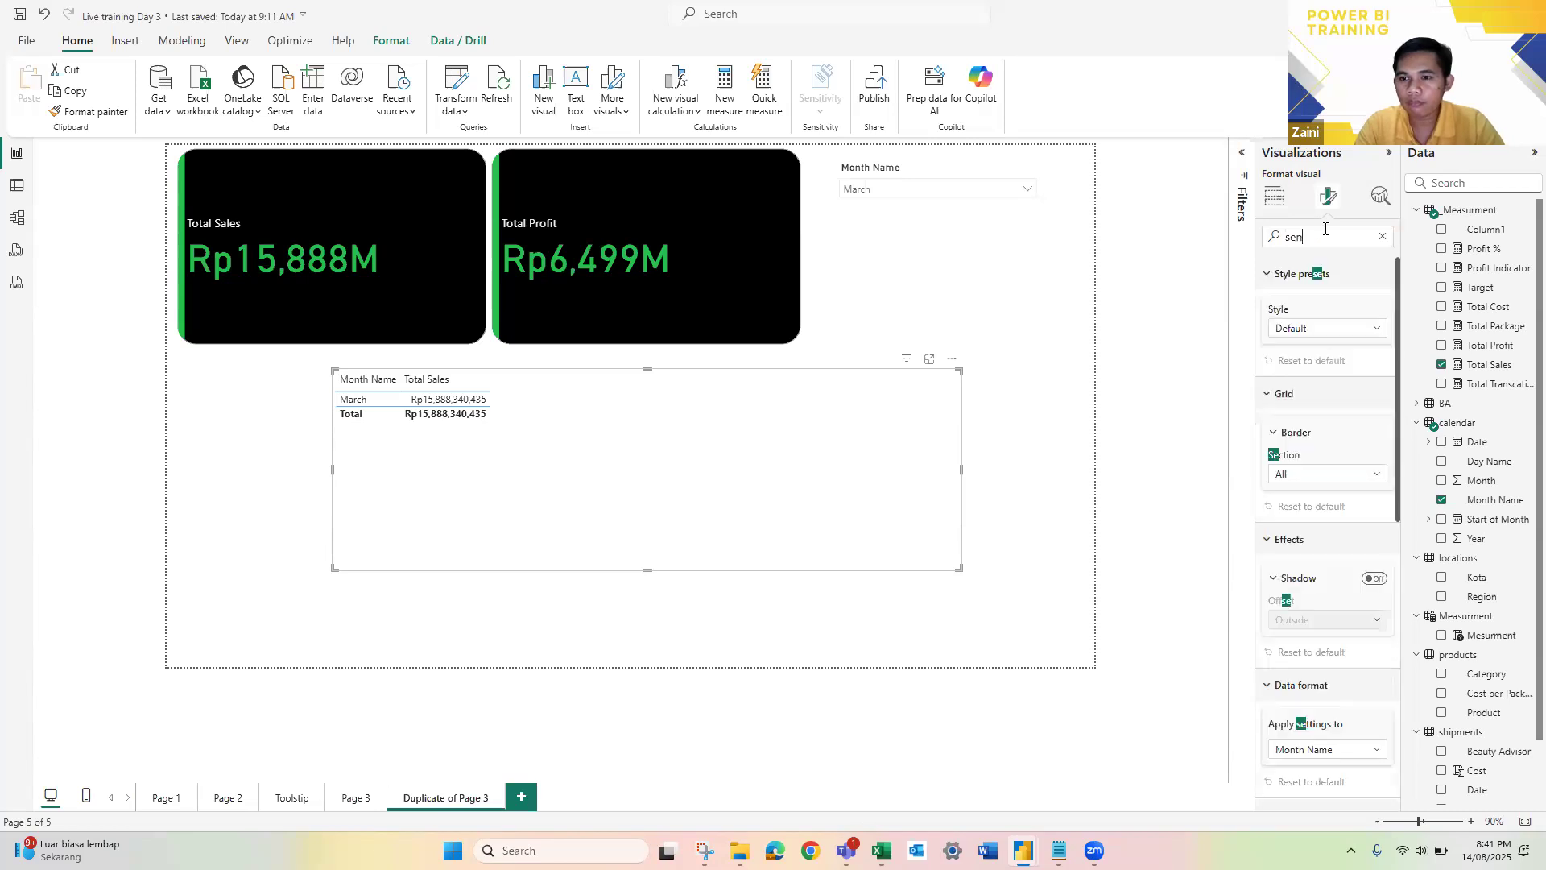
key("BackSpace")
key("BackSpace")
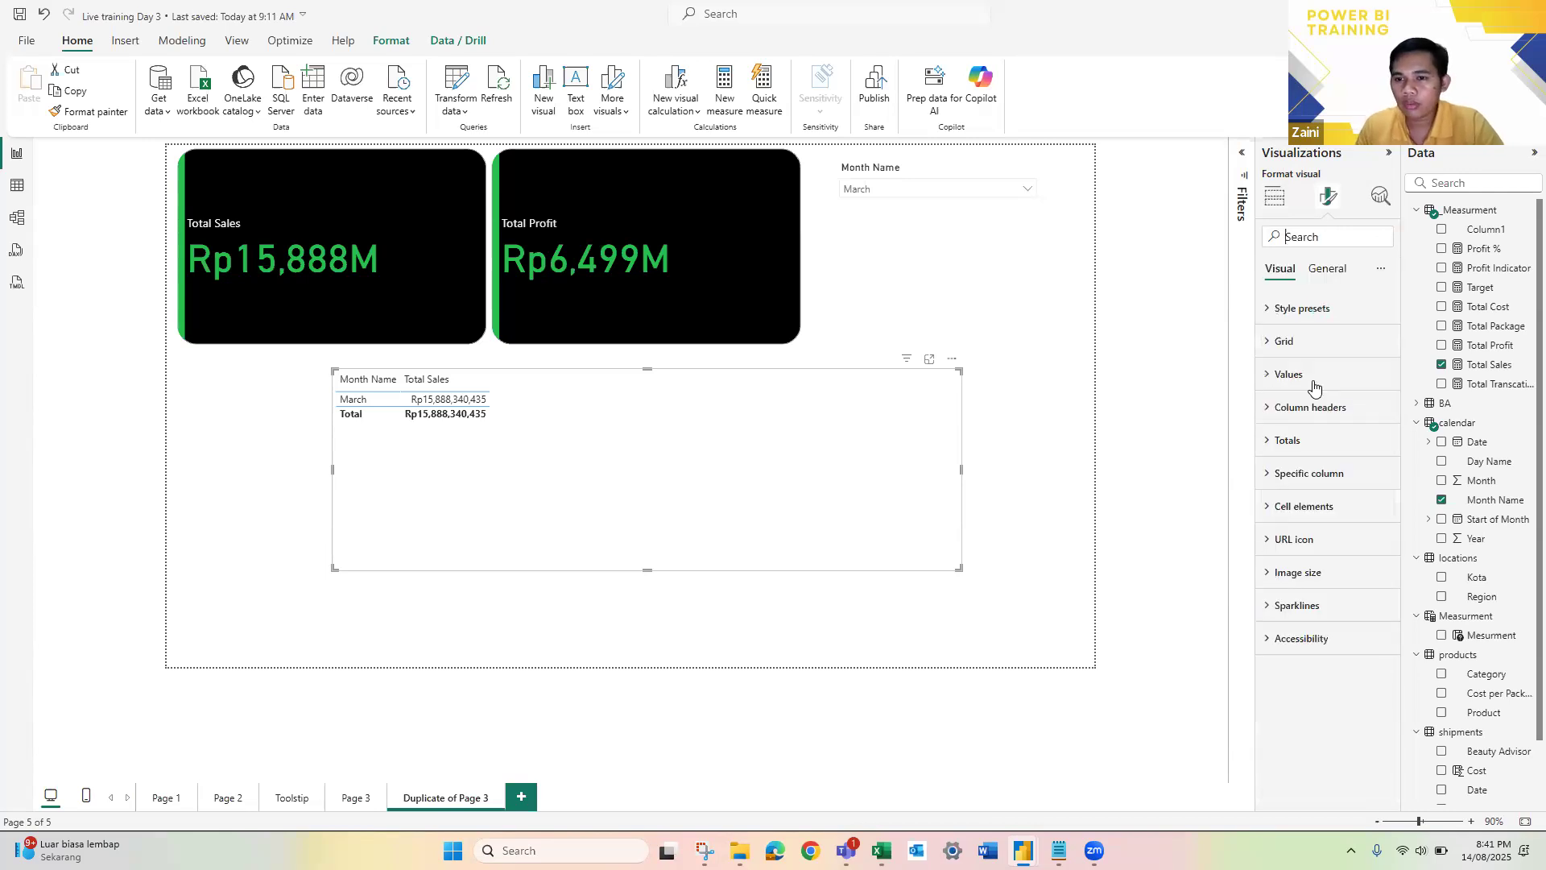
left_click(1325, 270)
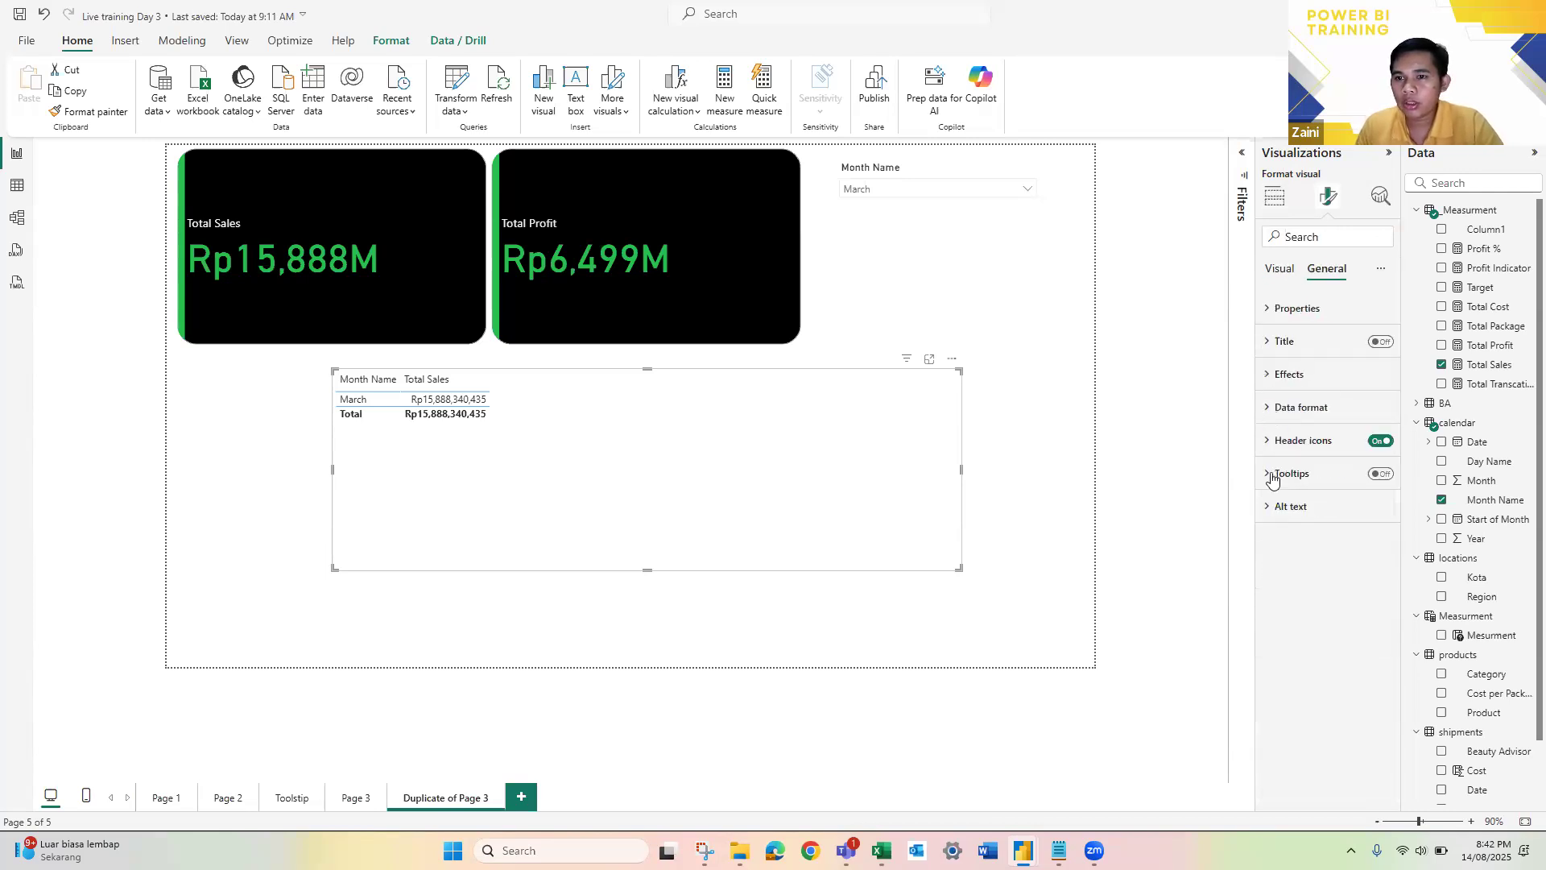
left_click(1269, 507)
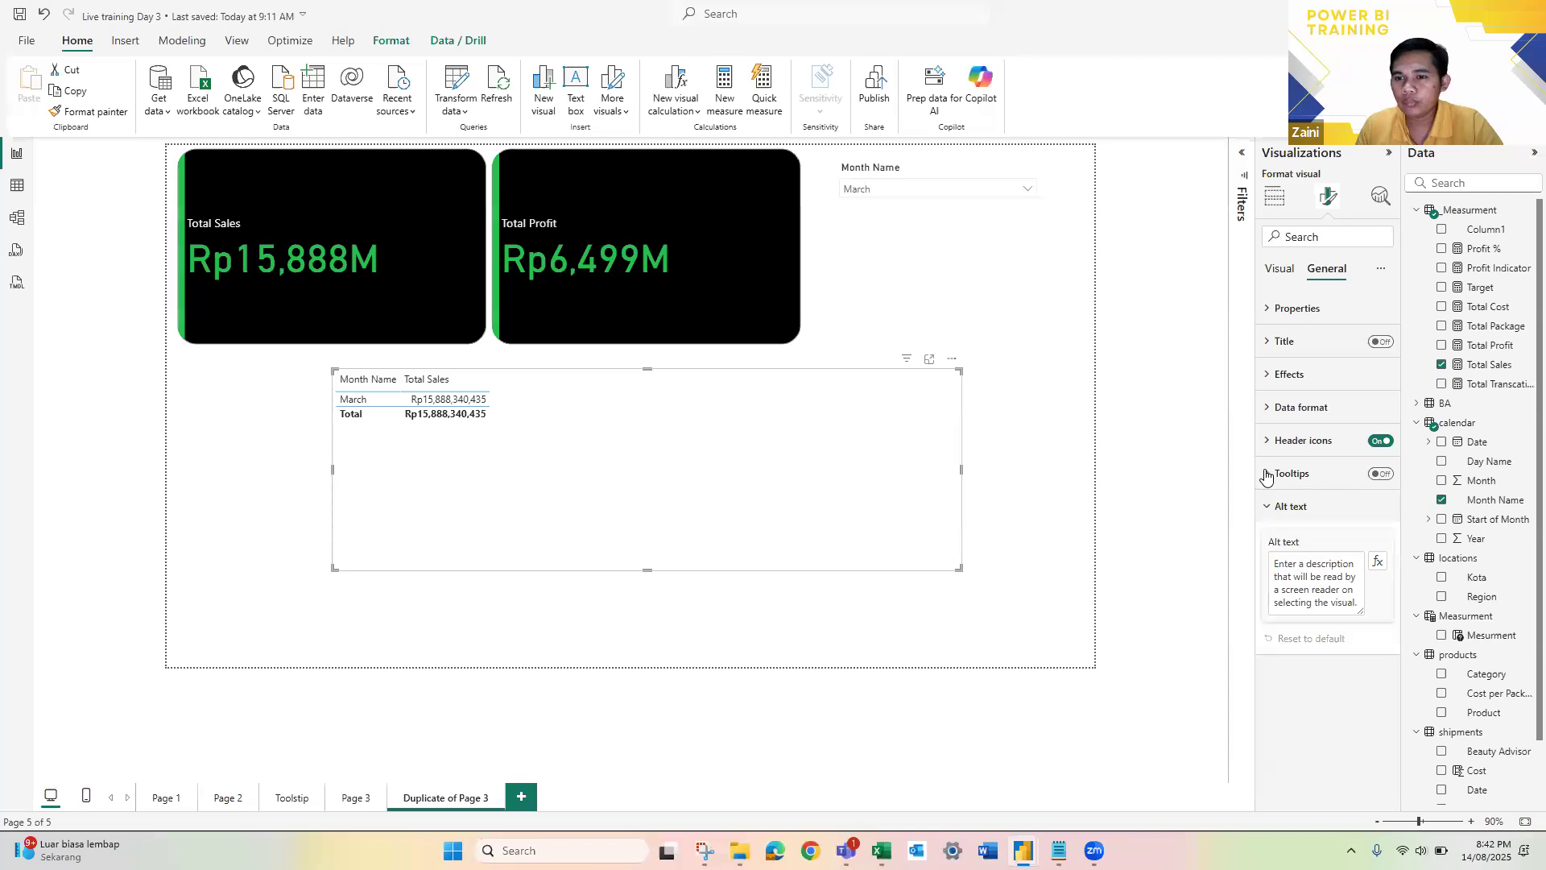
left_click(1269, 442)
left_click(1270, 440)
left_click(1293, 269)
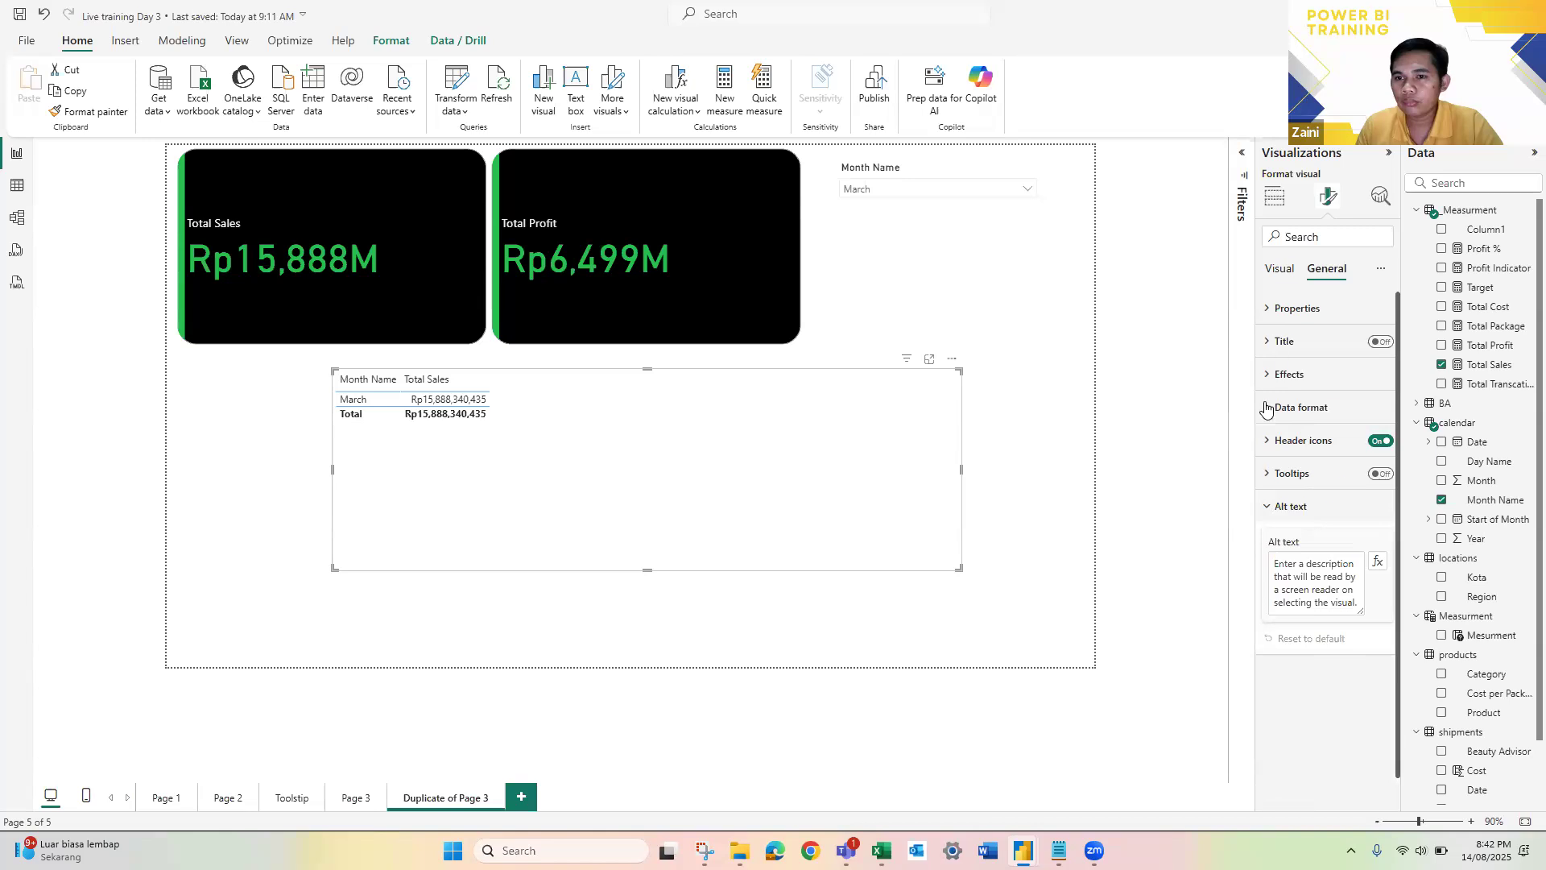
Step: Try referring to the table's rows by Month Name in the accessibility settings
left_click(1264, 642)
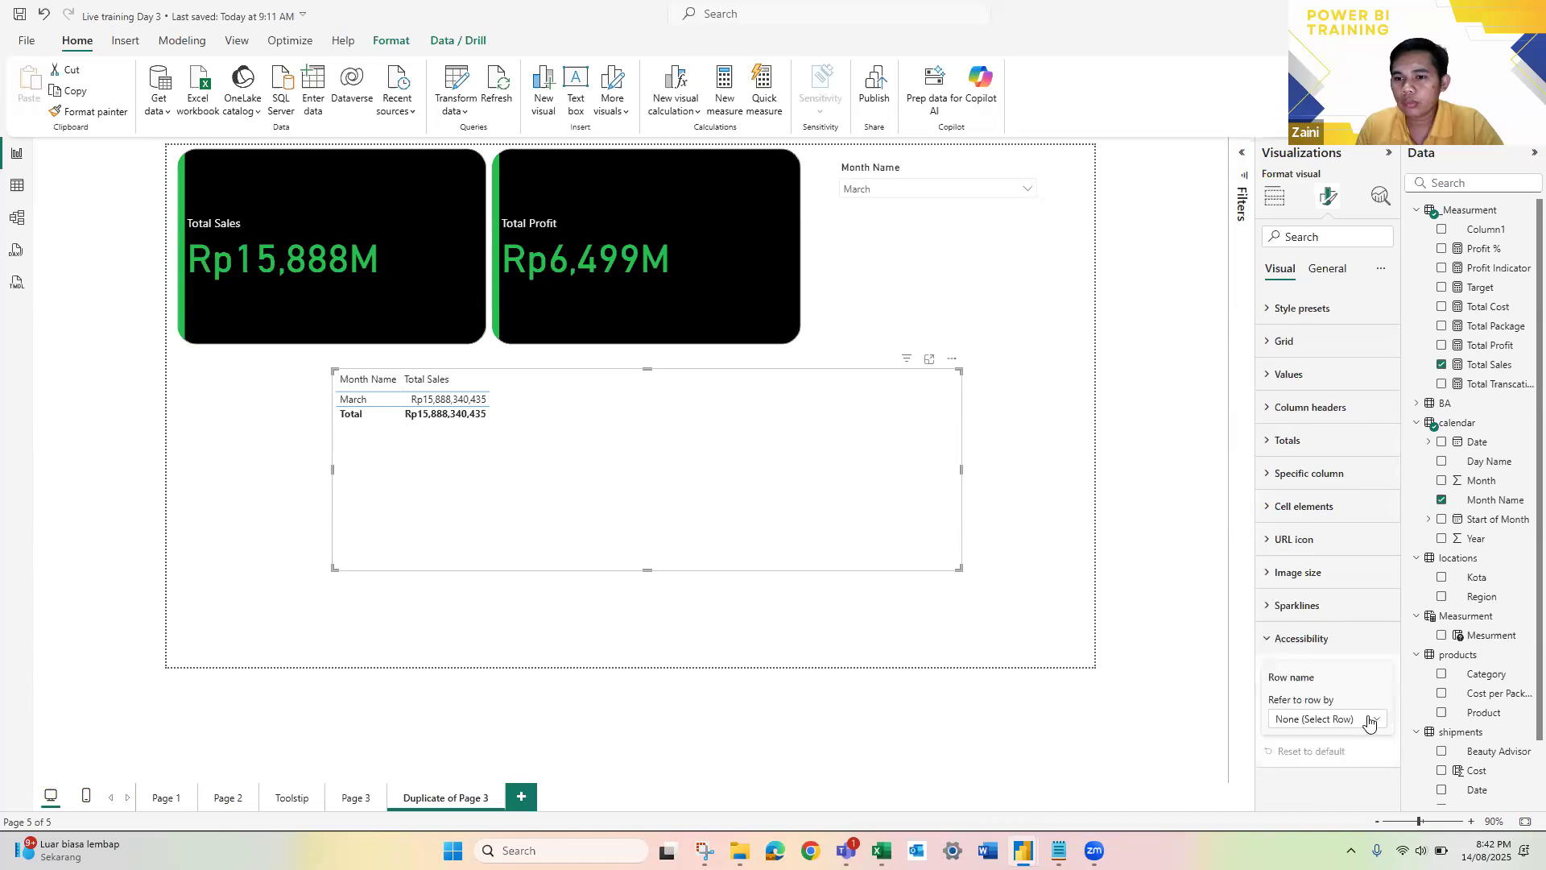
left_click(1373, 722)
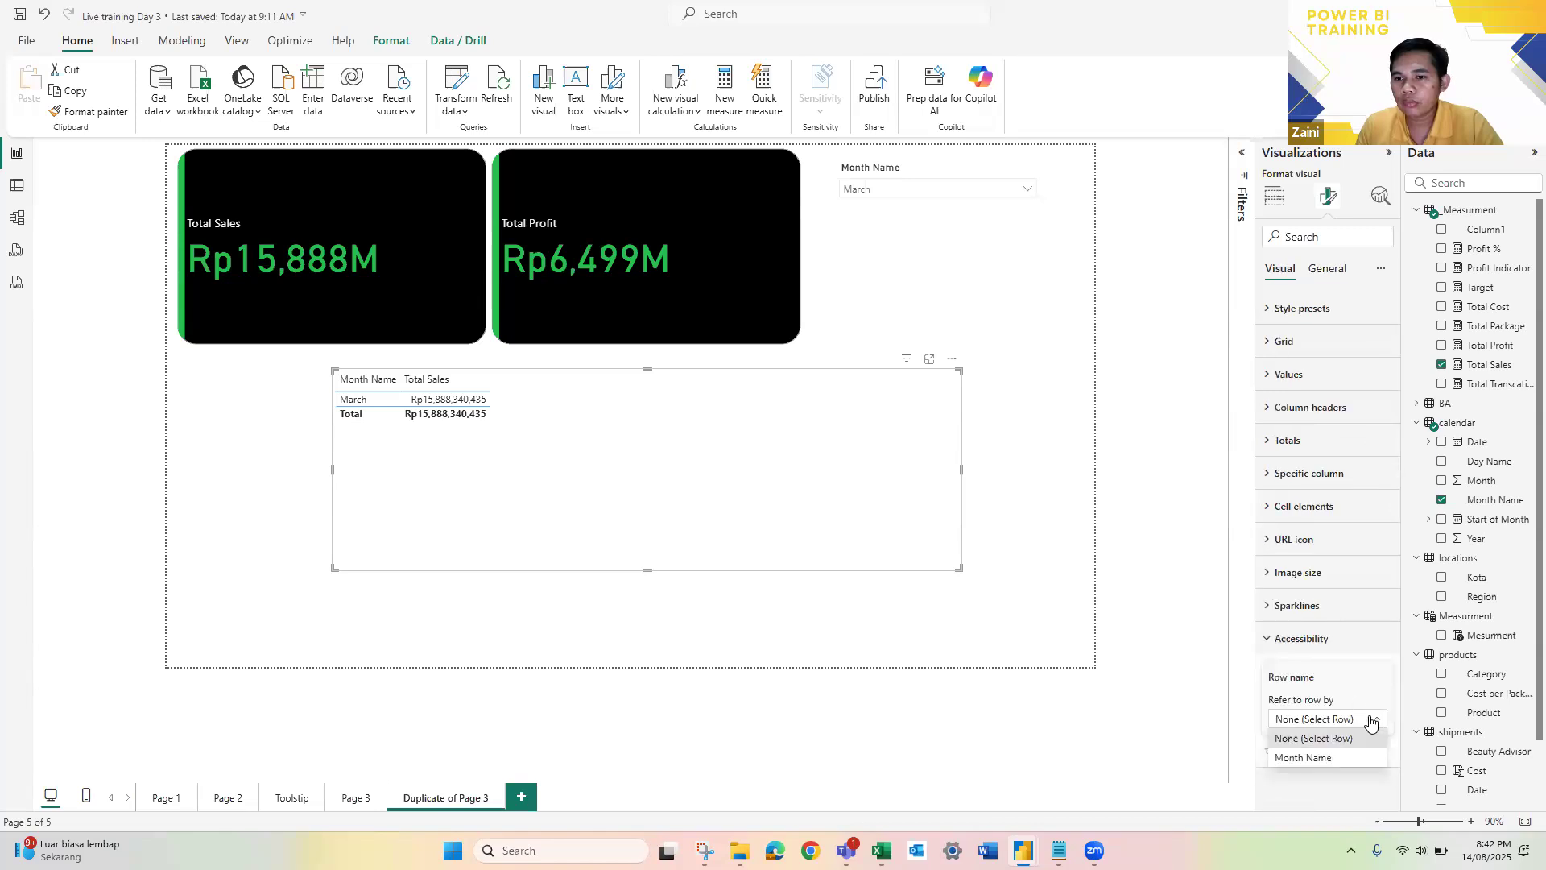
left_click(1343, 763)
left_click(1370, 723)
left_click(1370, 722)
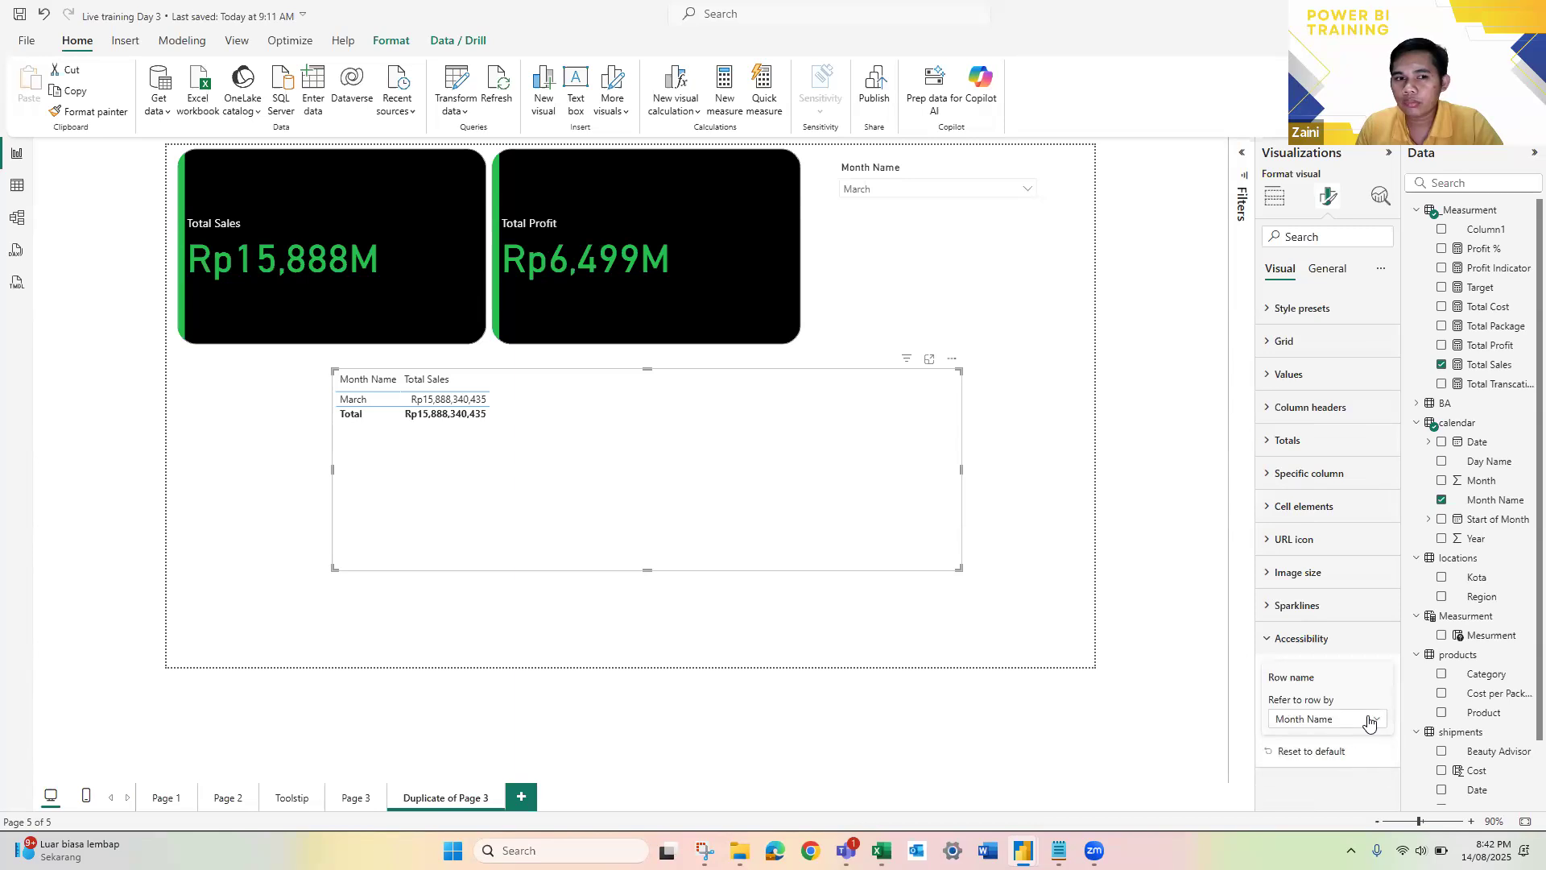
left_click(1357, 723)
left_click(1337, 740)
left_click(1280, 644)
Step: Examine the table's image size and totals settings
left_click(1270, 578)
left_click(1271, 578)
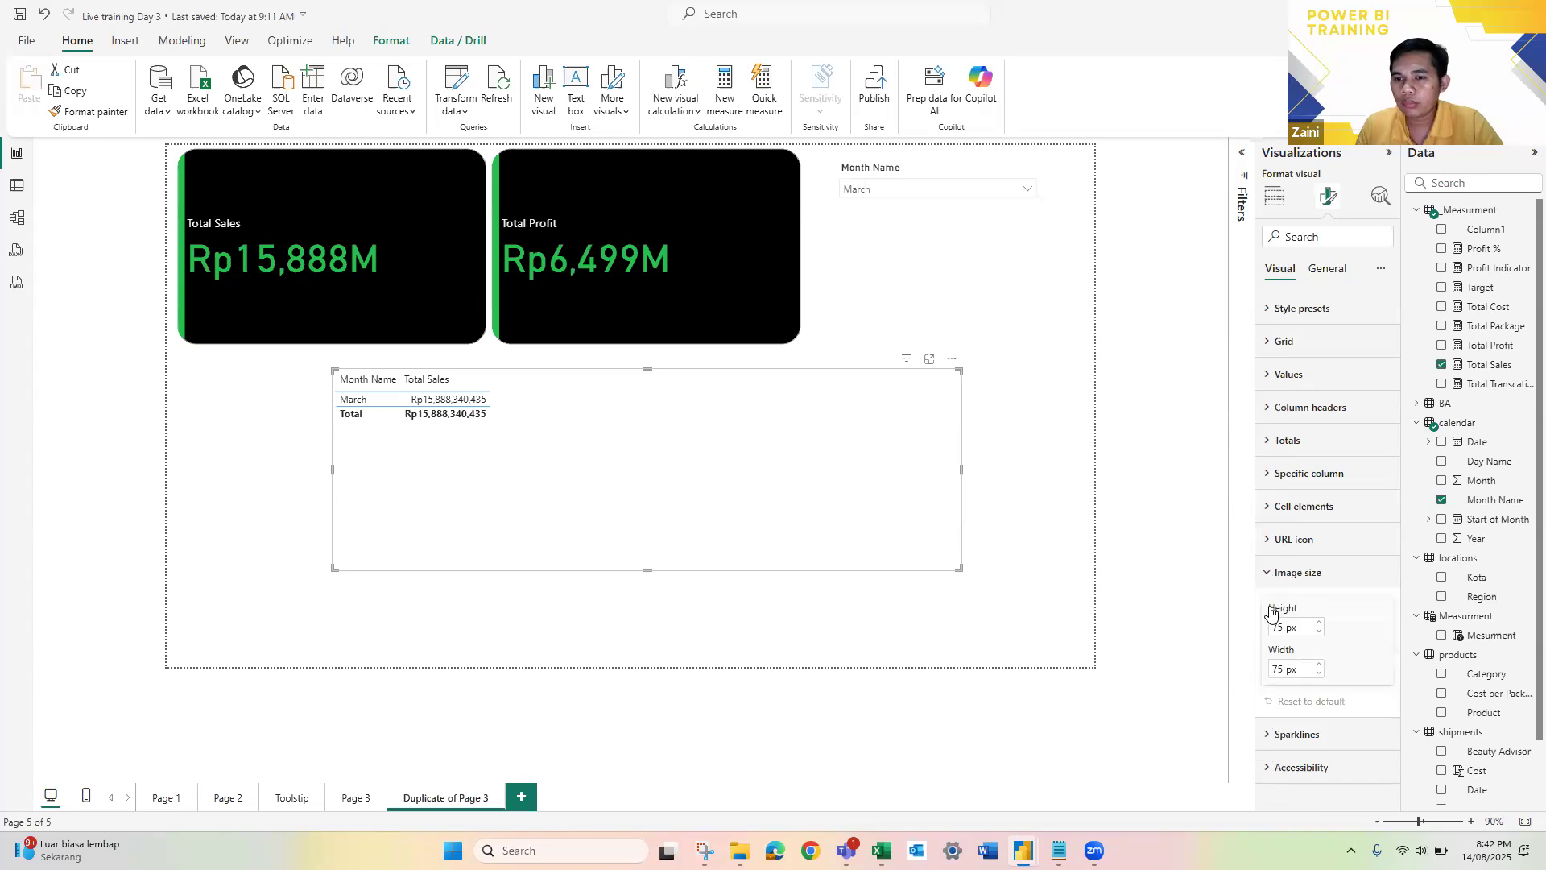
left_click(1276, 612)
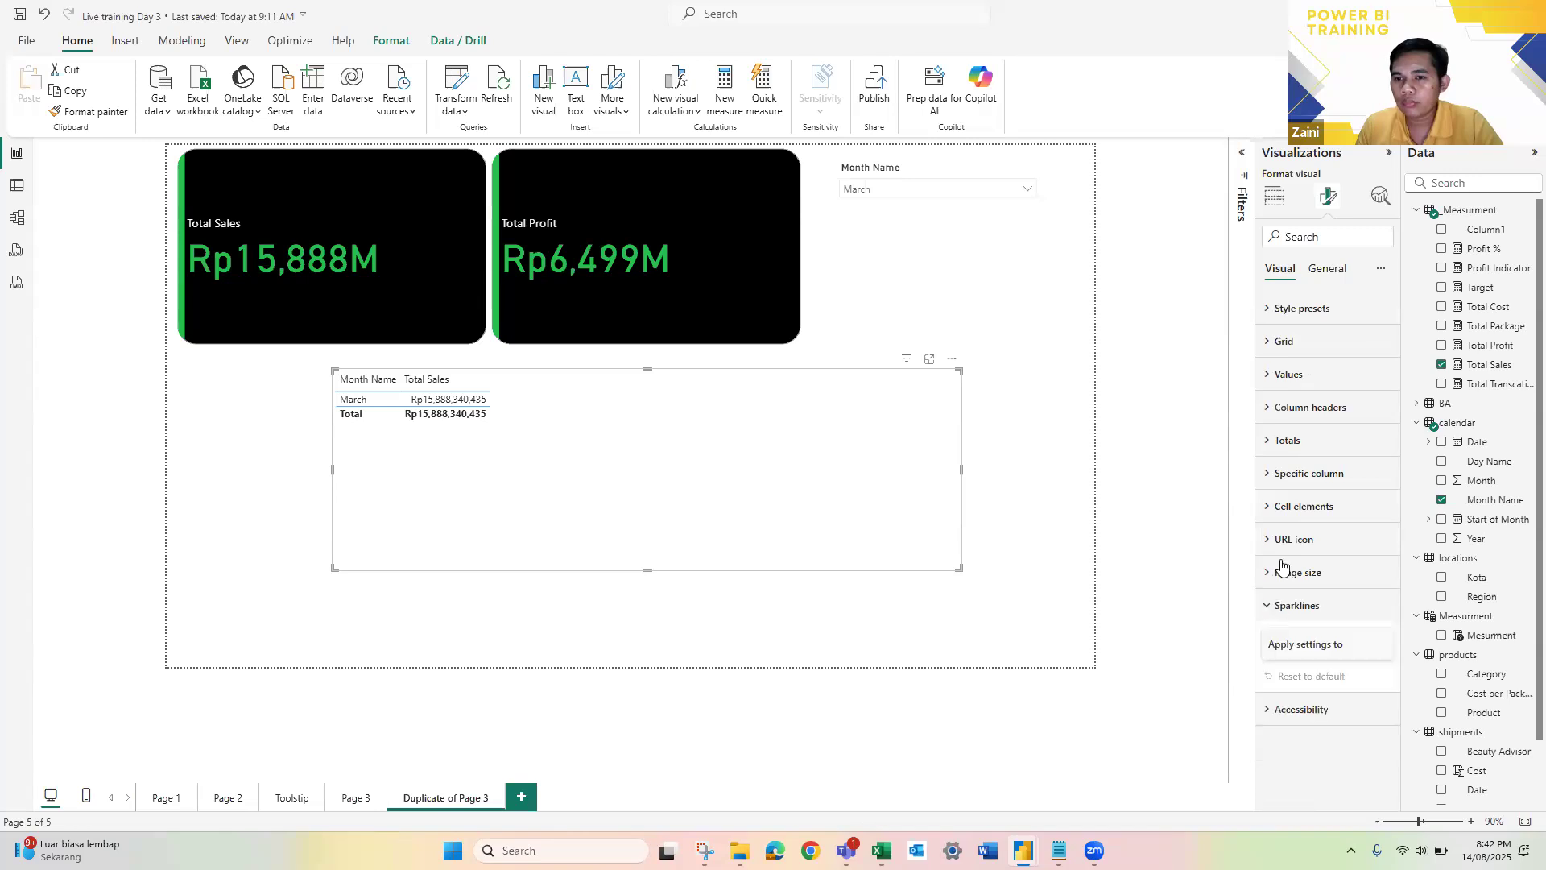
left_click(1272, 439)
left_click(1271, 439)
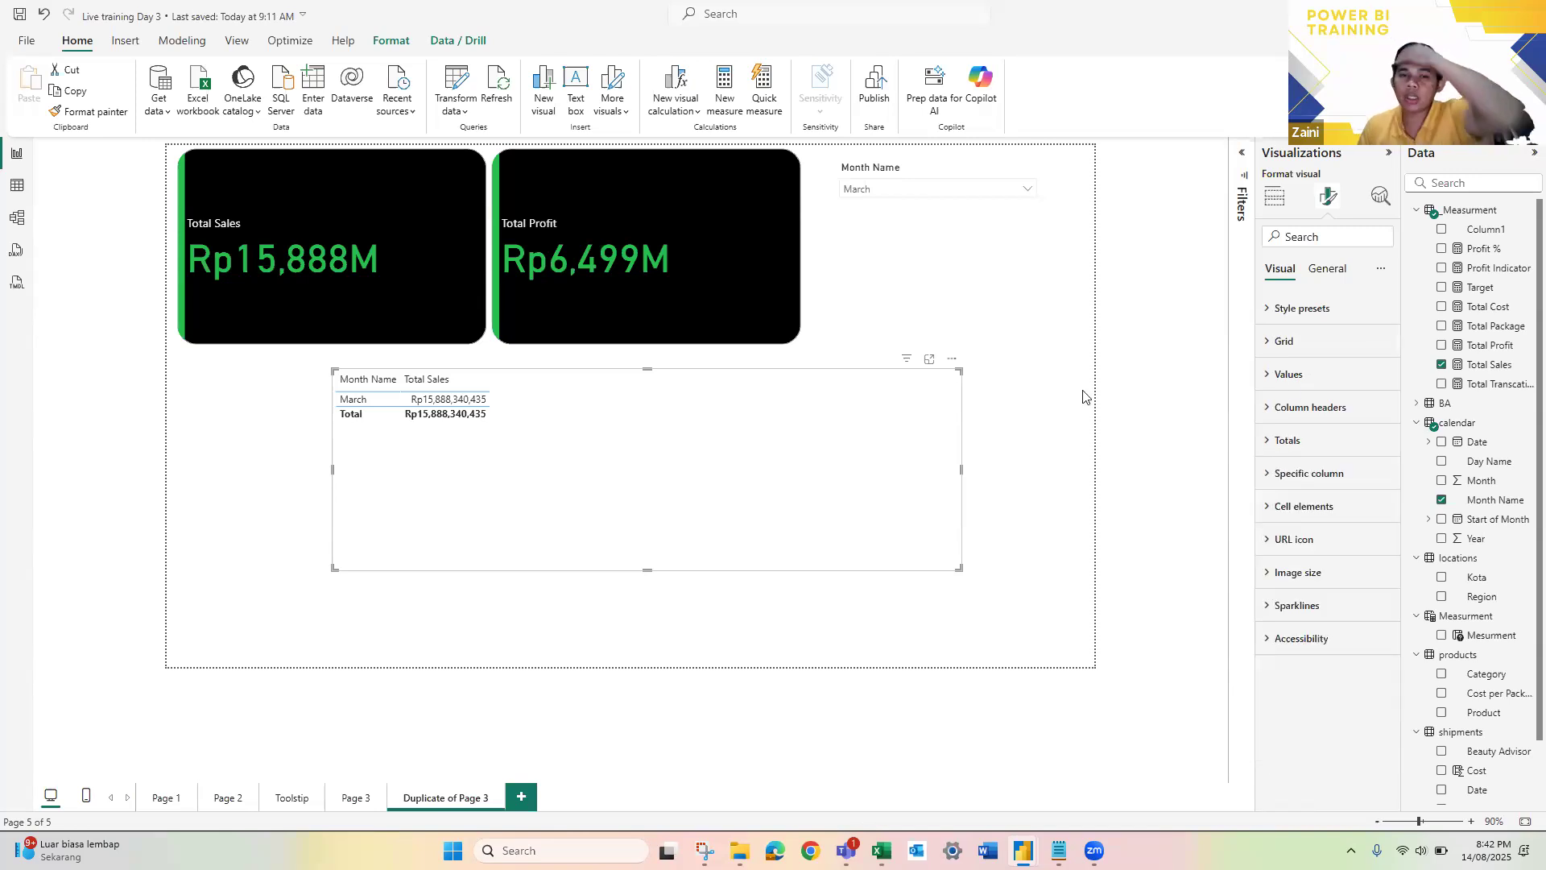
Step: Delete the Month Name slicer and make the table taller so all months fit
left_click(932, 219)
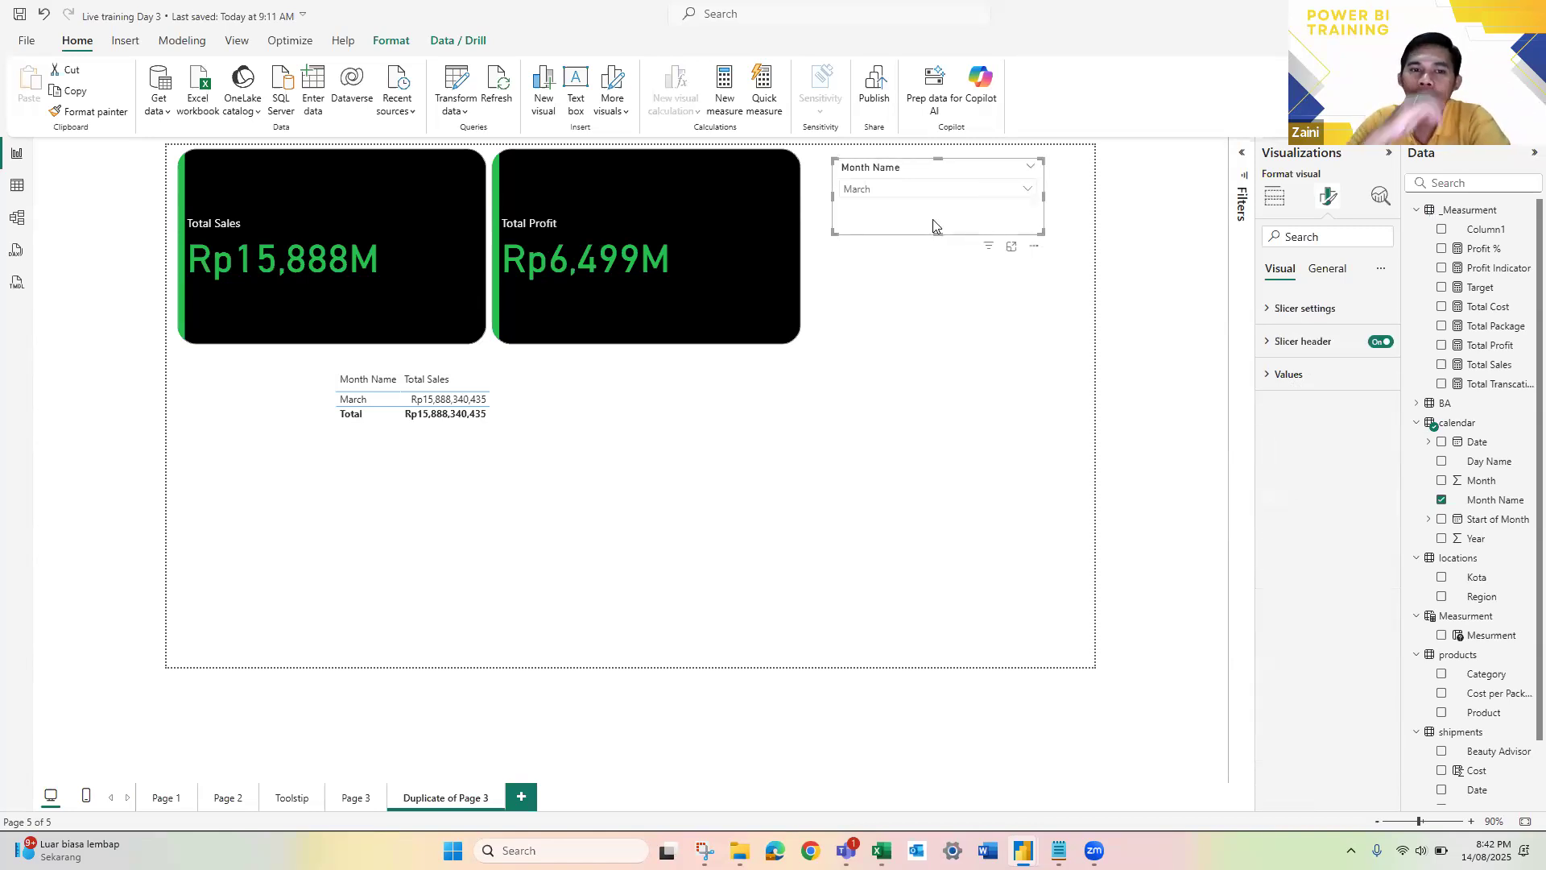
key("Delete")
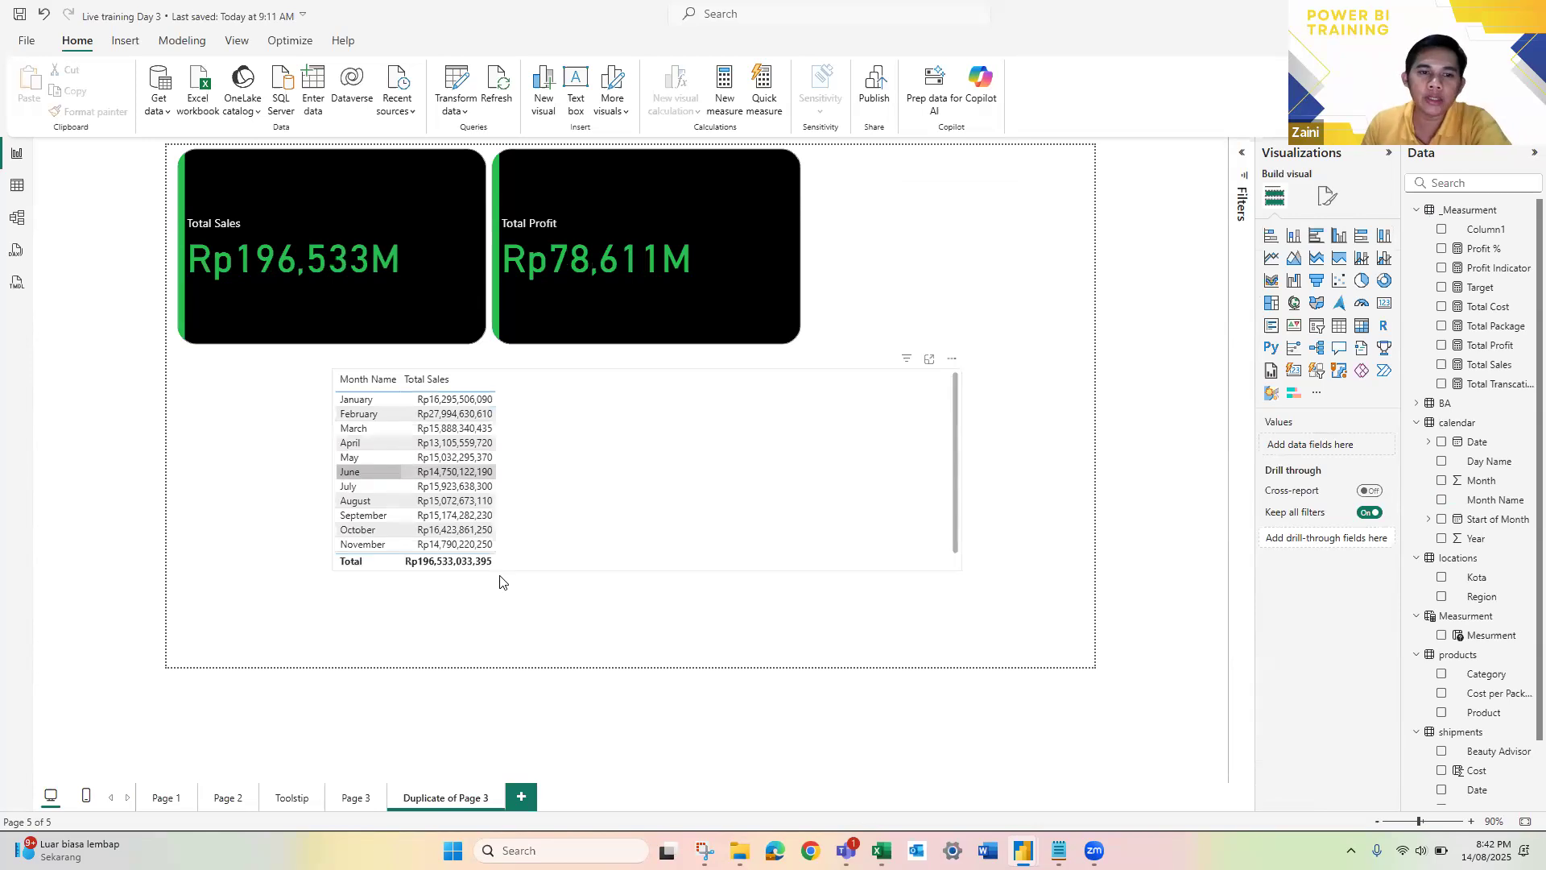
left_click(642, 567)
left_click_drag(647, 570, 653, 641)
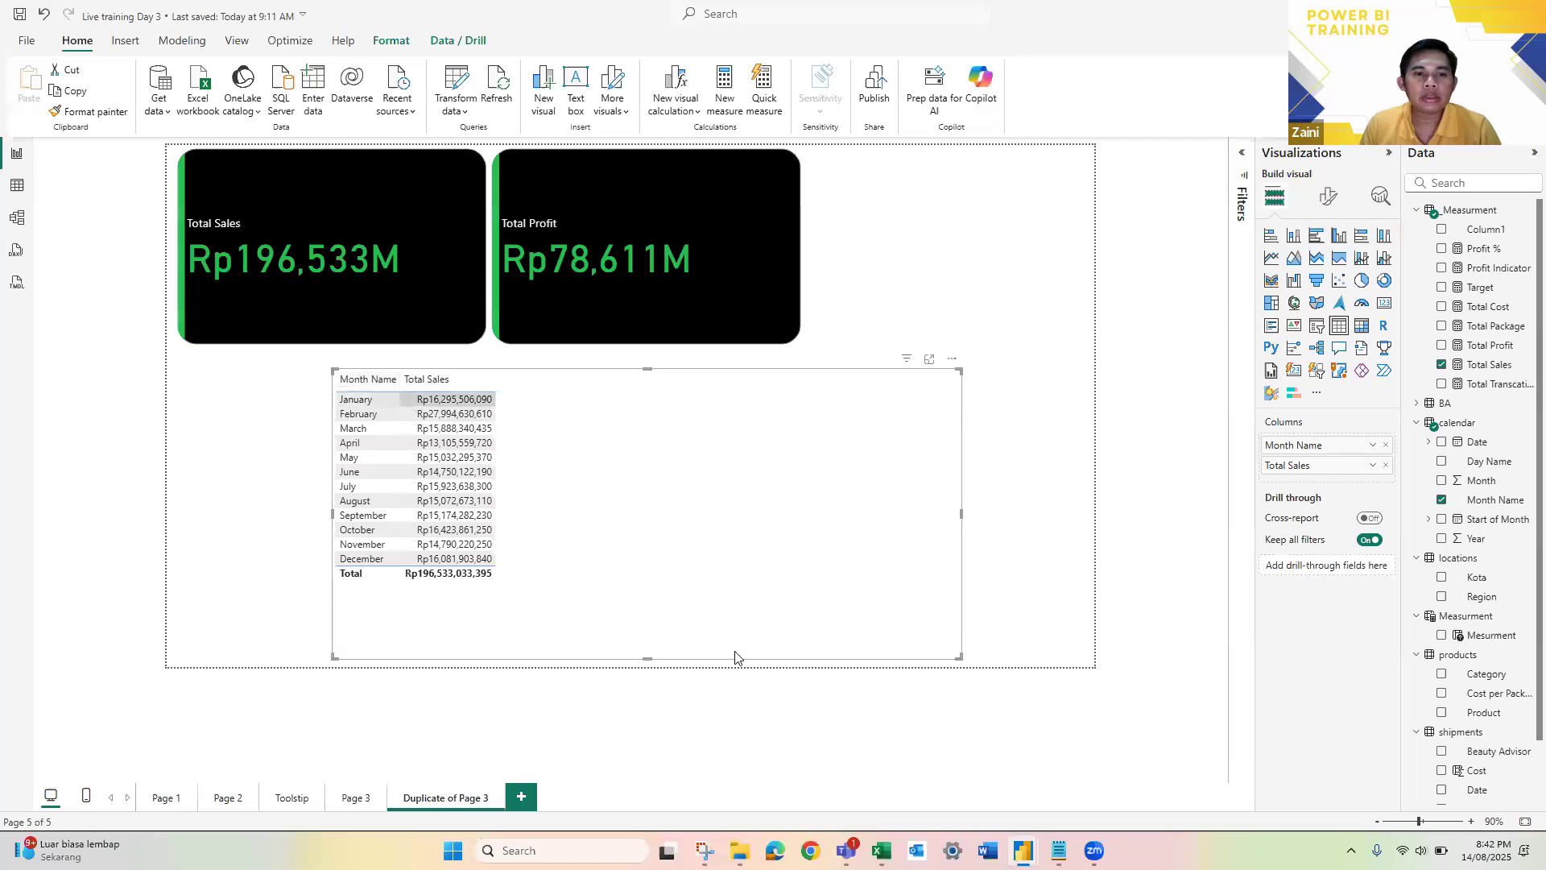
scroll(736, 657, "up", 1)
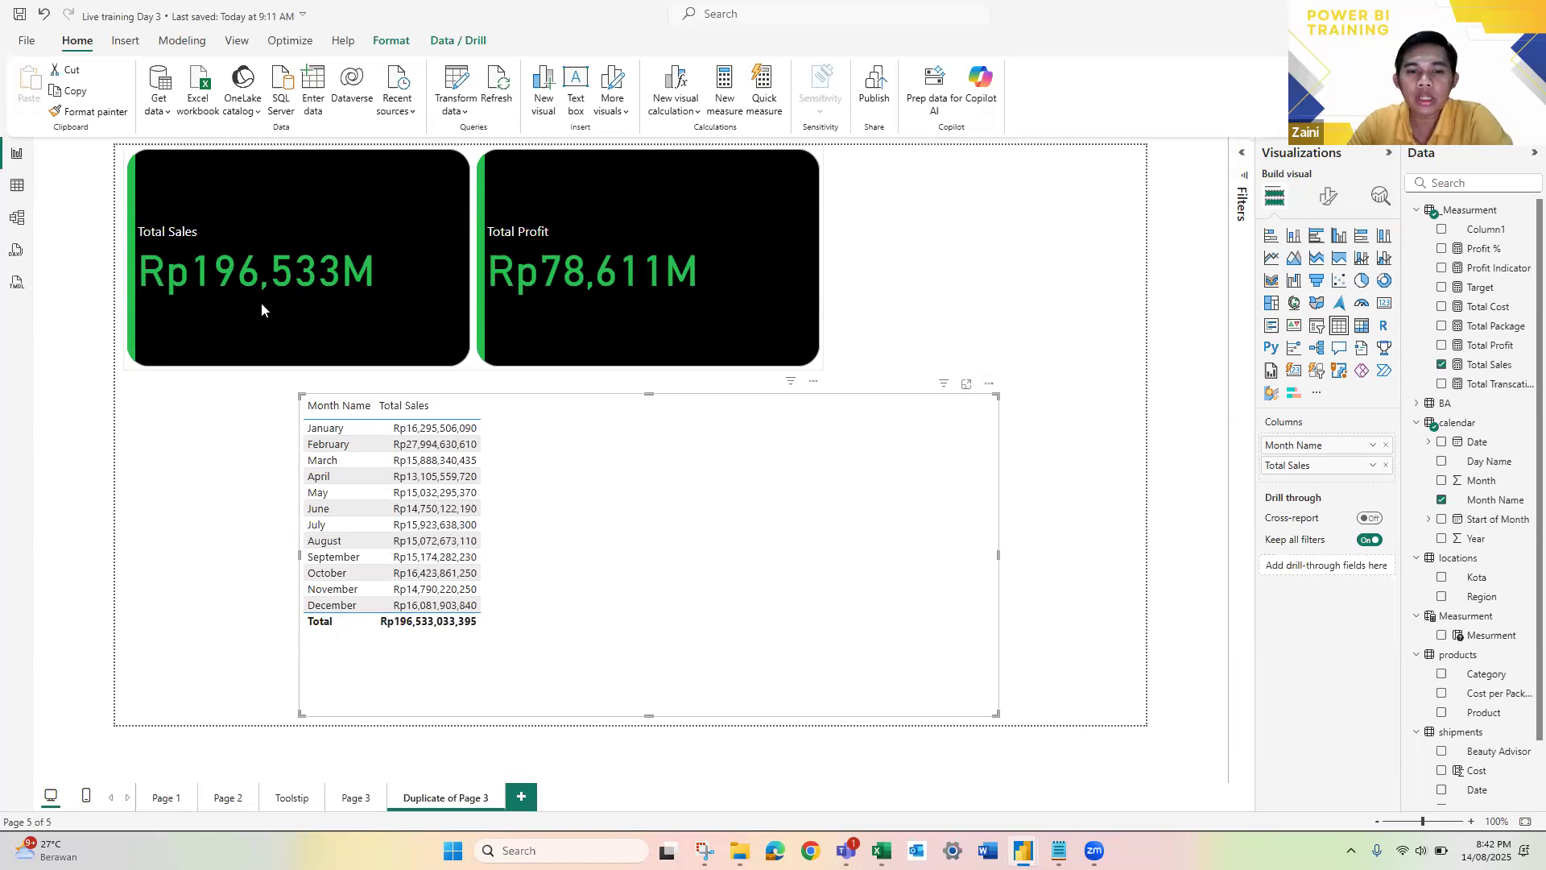
Step: Check the Total Sales PM formula in the Notepad training notes and return to the Power BI report
left_click(1059, 850)
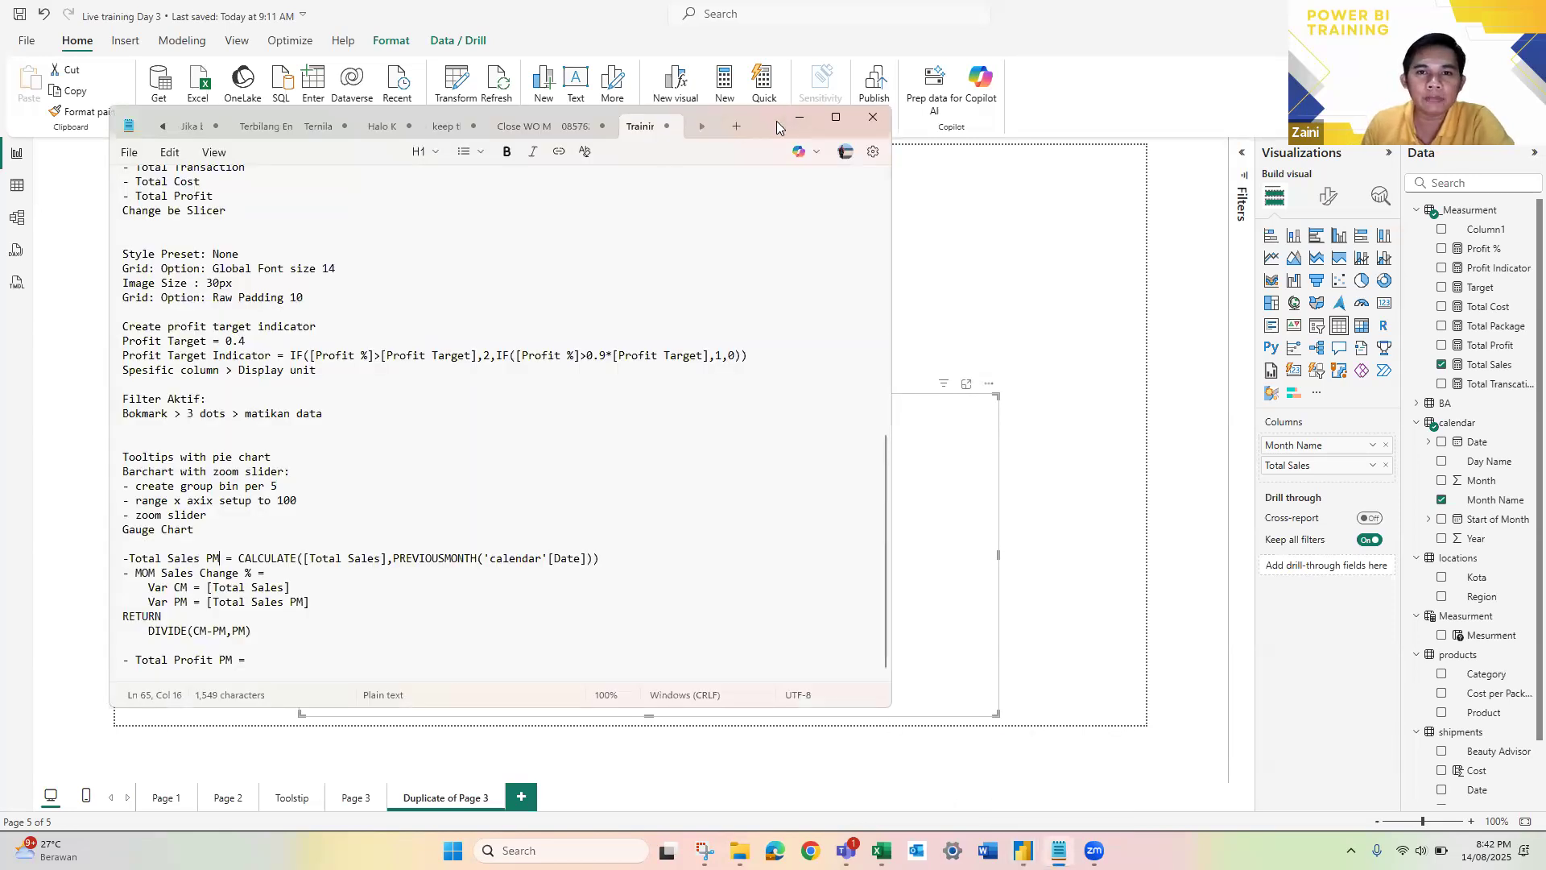
left_click_drag(777, 122, 1228, 284)
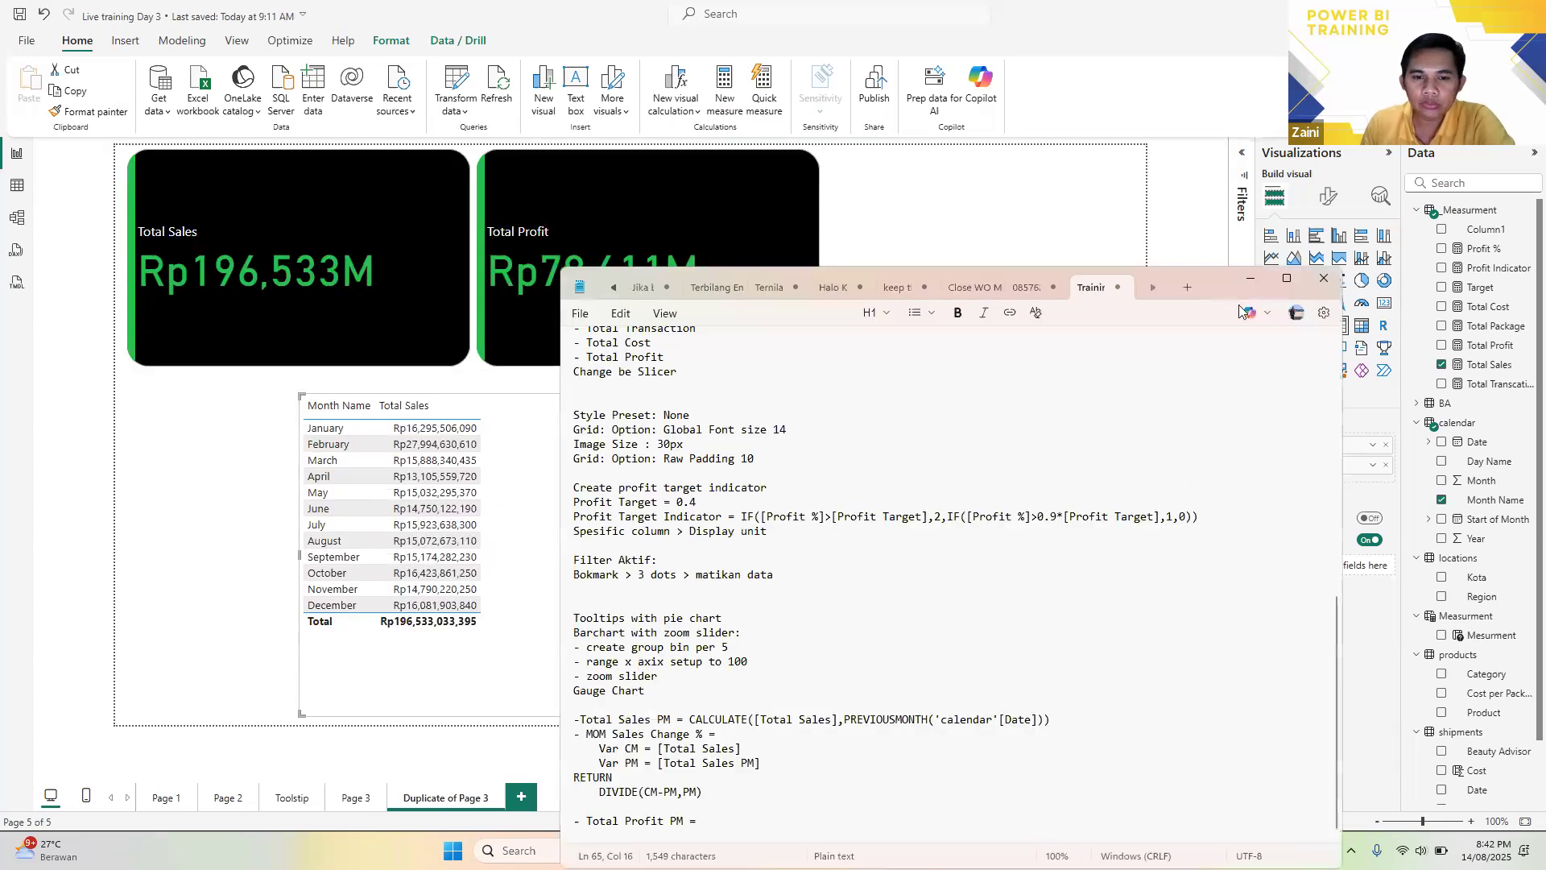
key("alt+Tab")
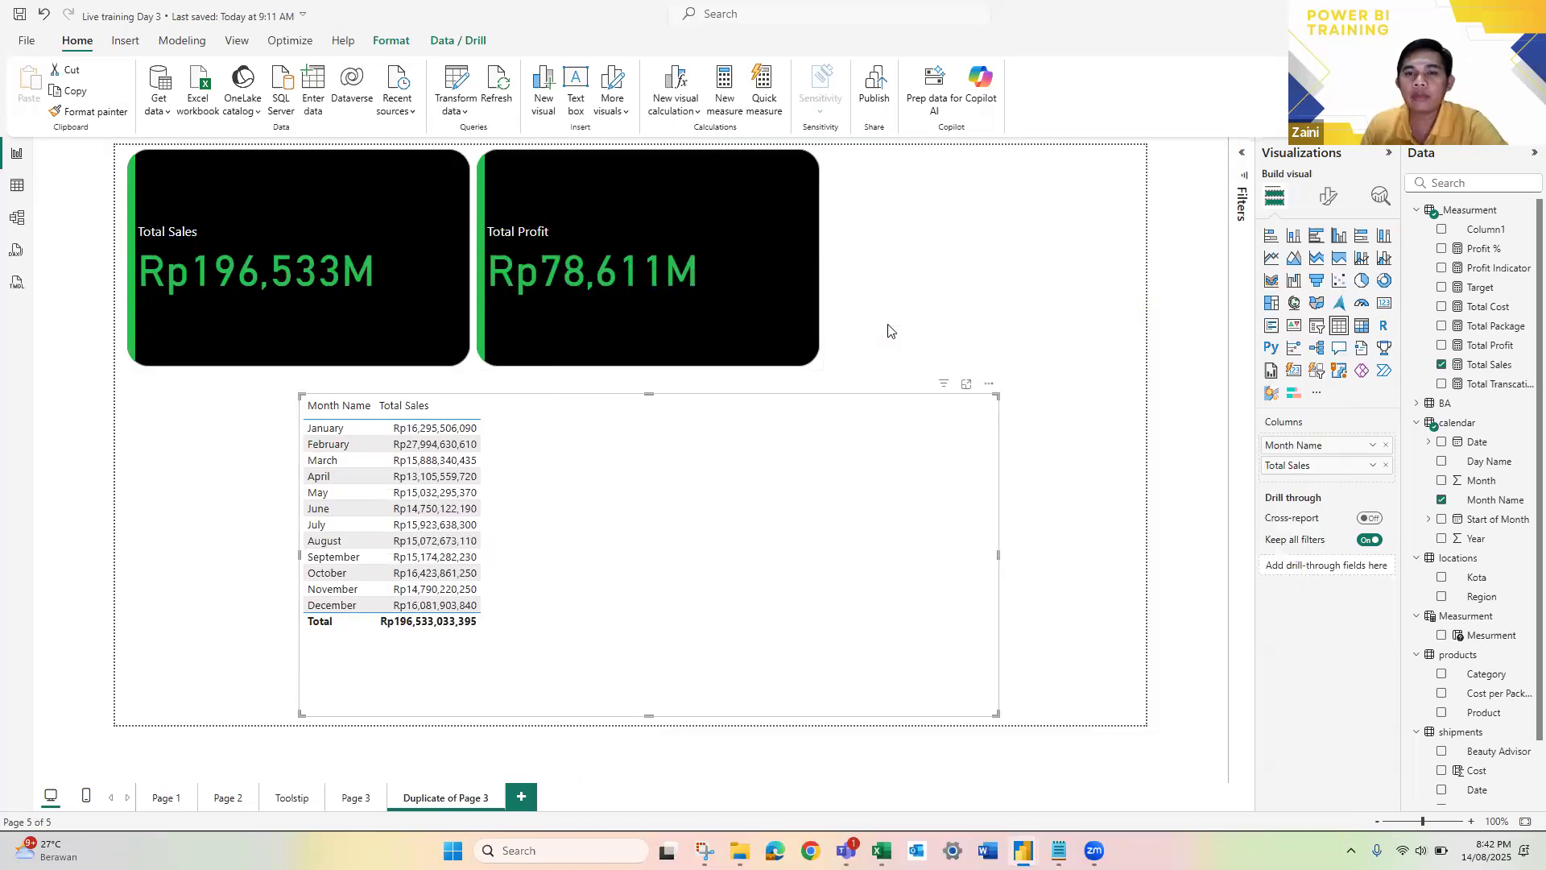
Step: Create a new measure named Total Sales Prev Month in the _Measurment table
left_click(889, 326)
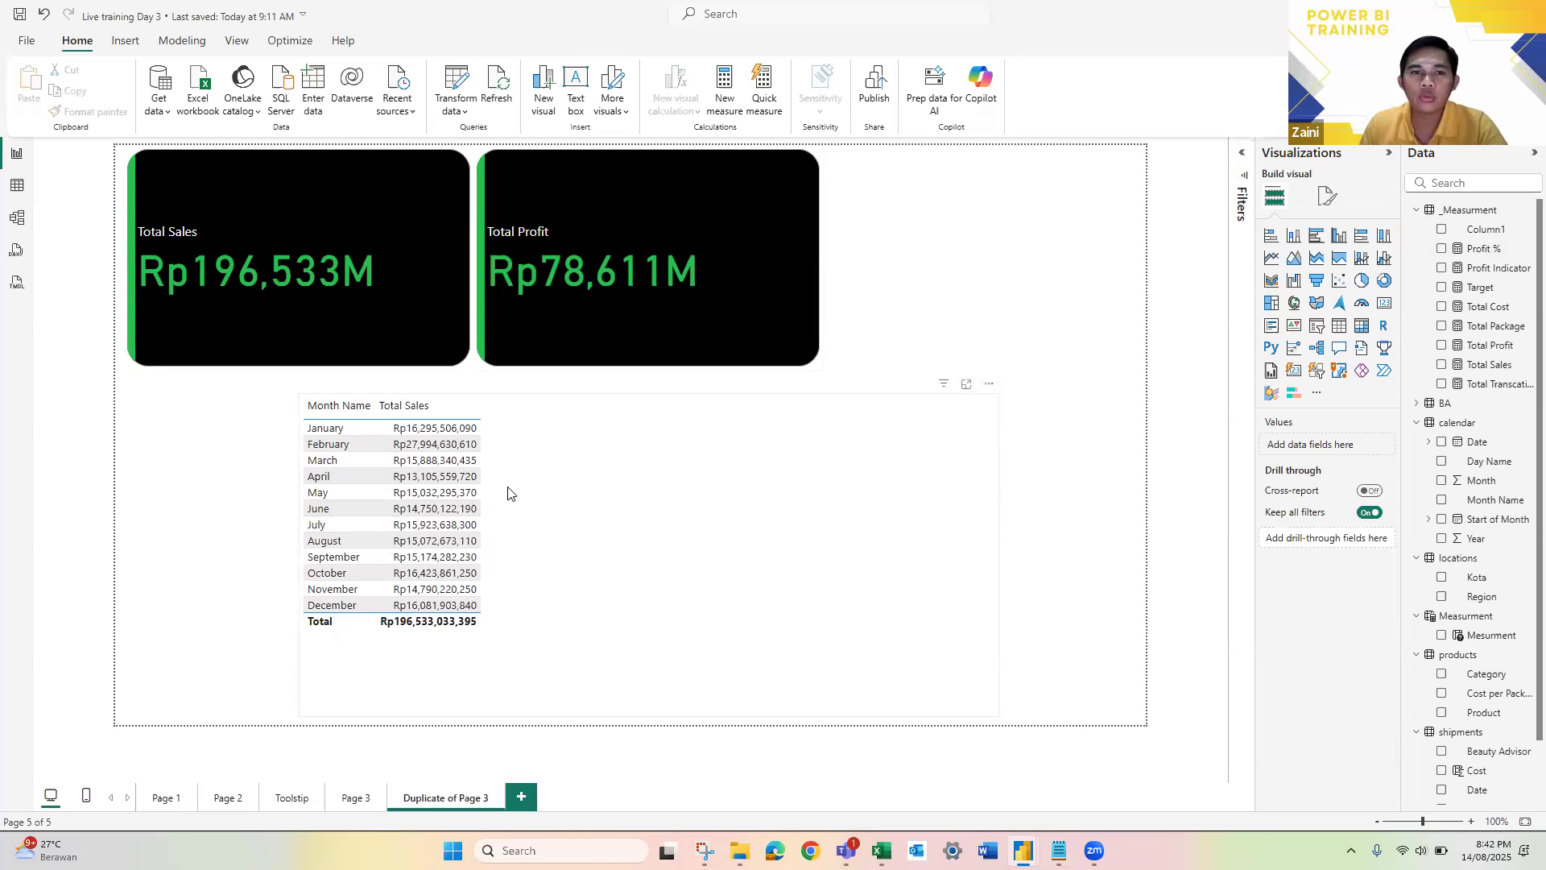
right_click(1459, 217)
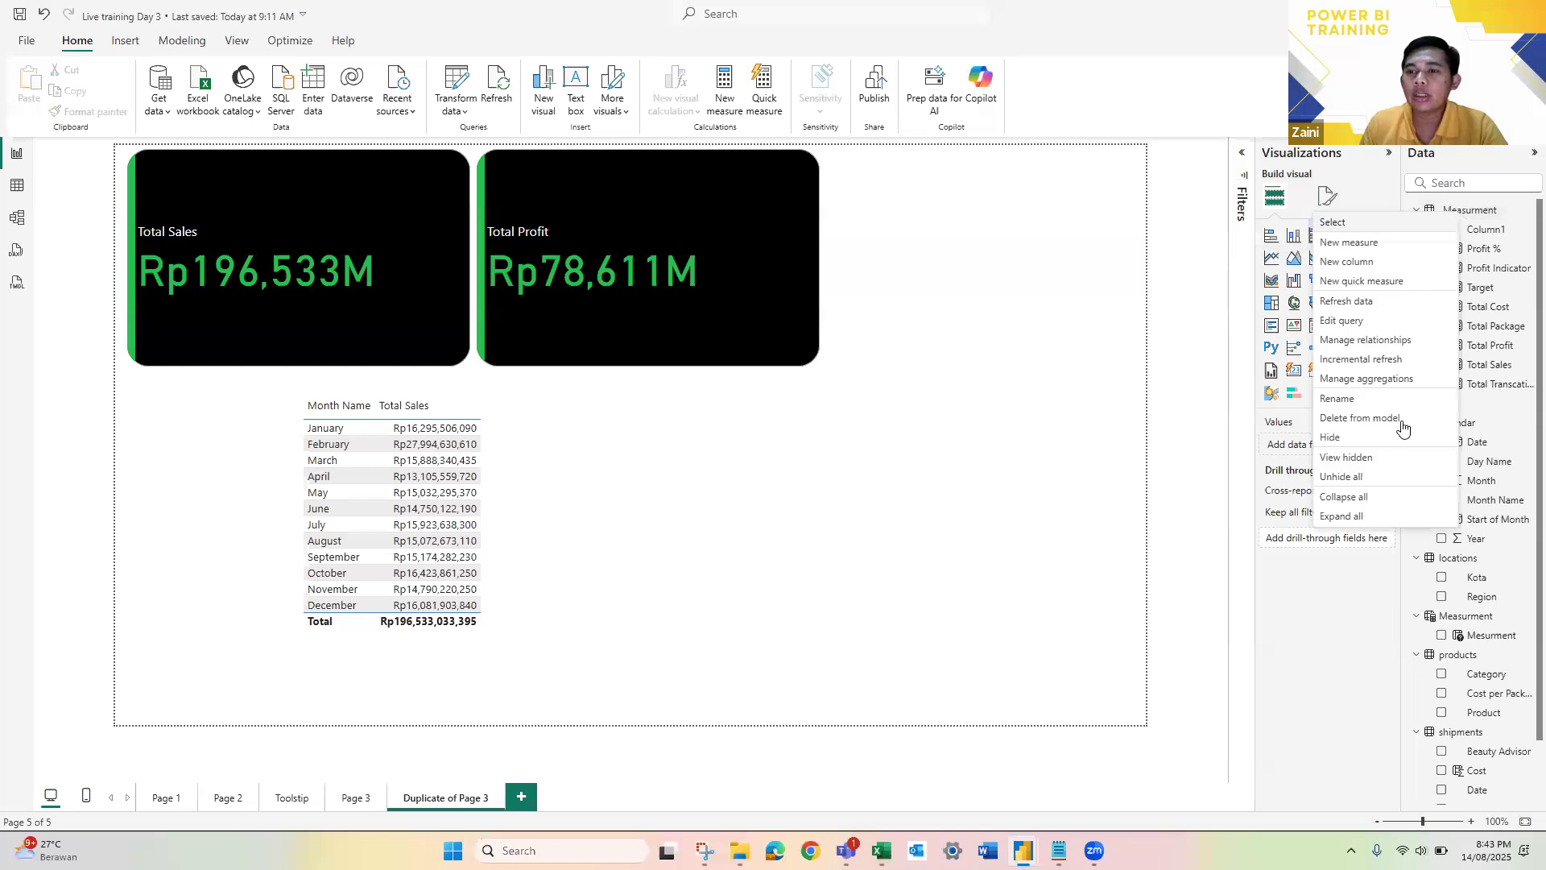
left_click(1367, 250)
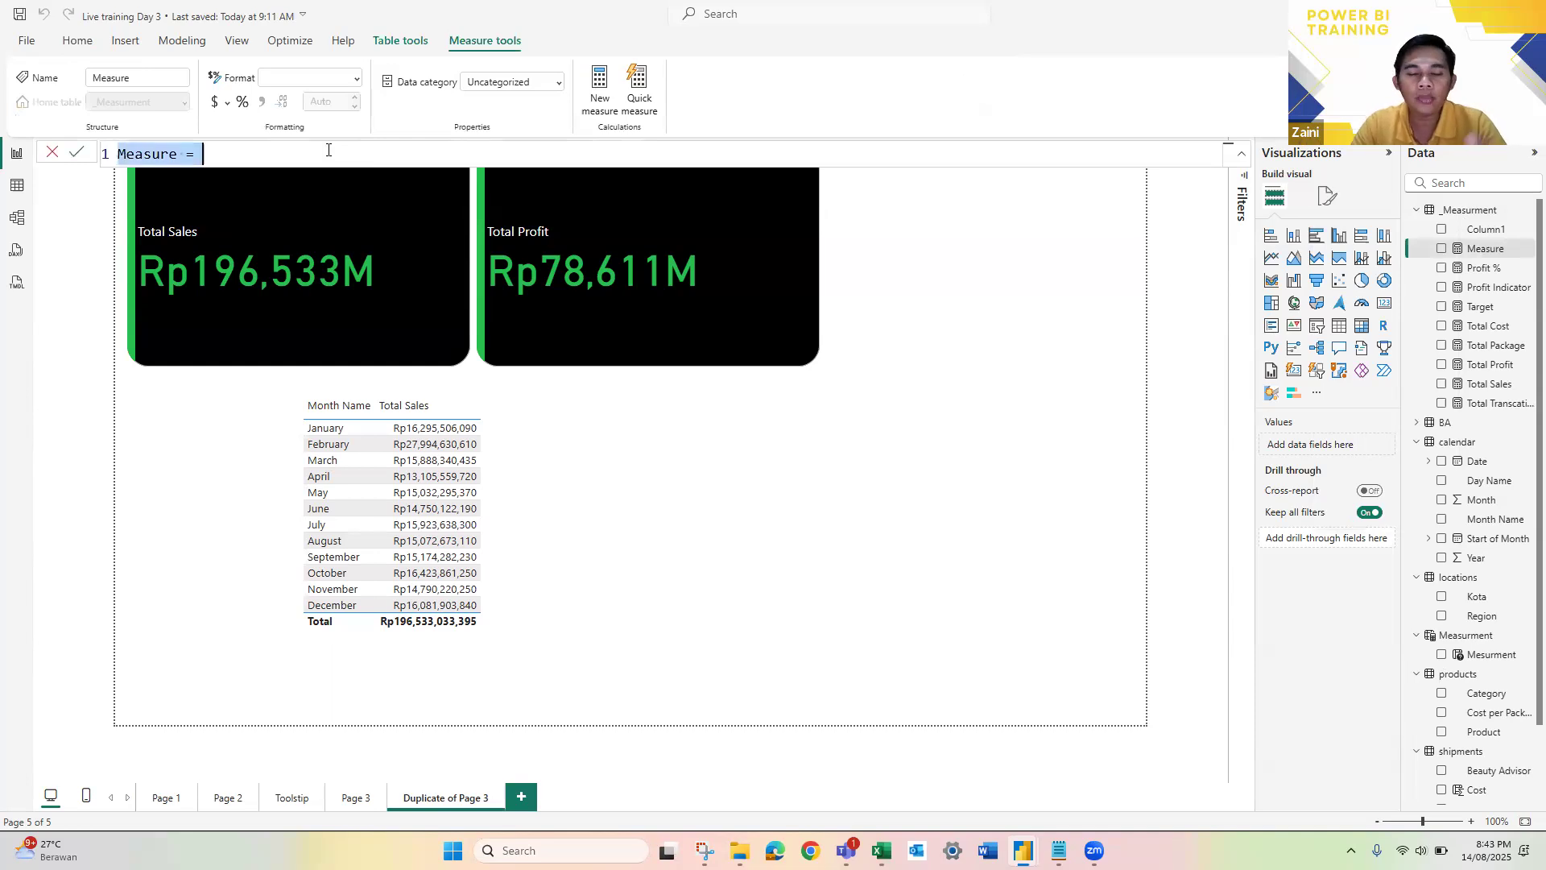
type("Total Salem")
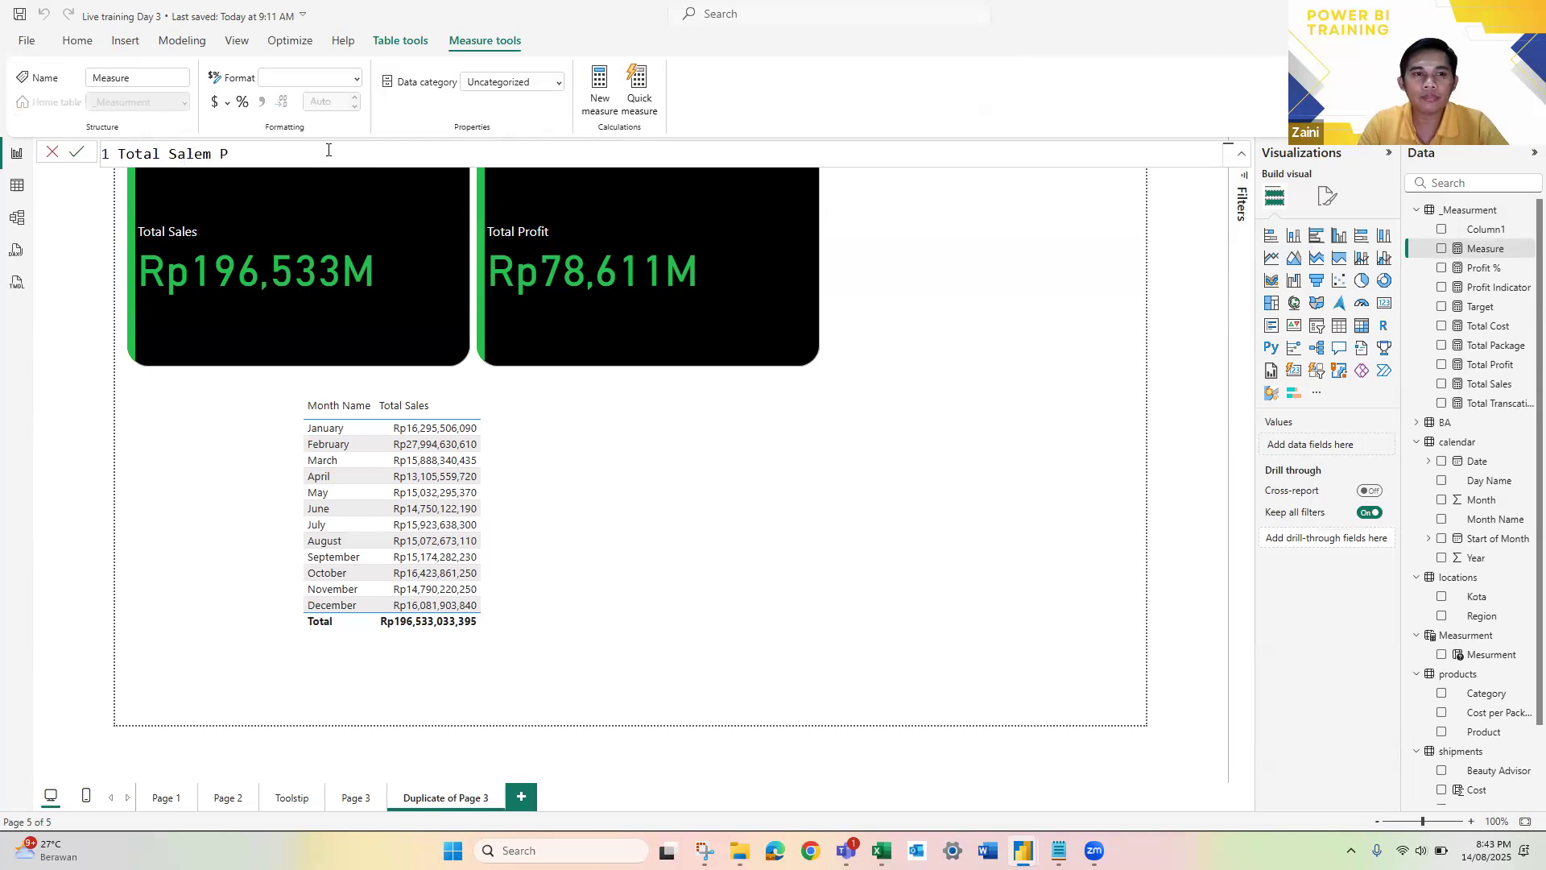
key("BackSpace")
type("s PM")
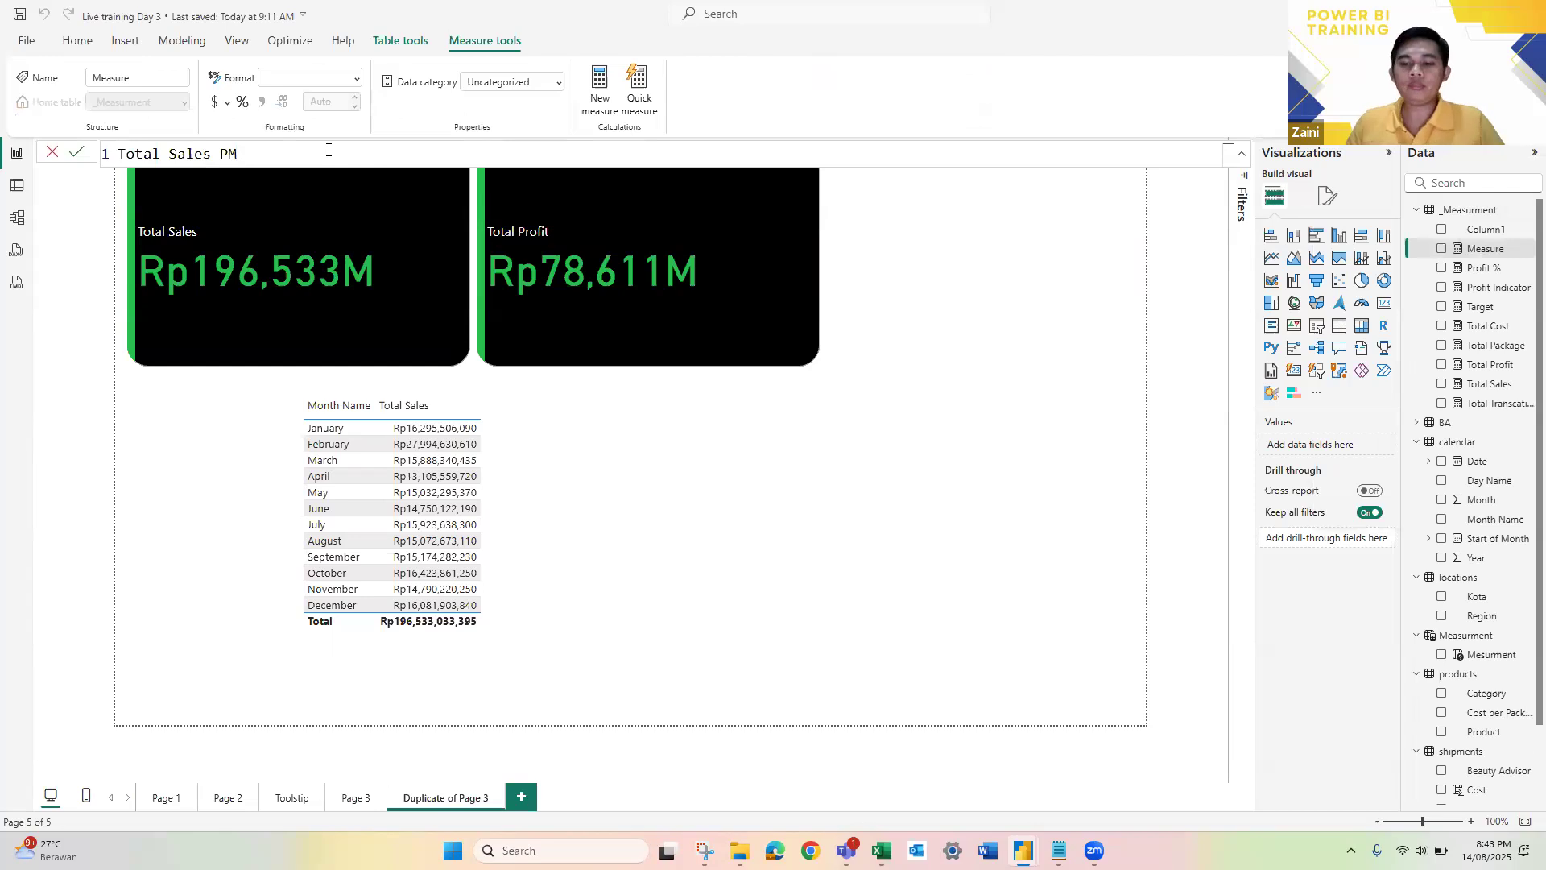
key("BackSpace")
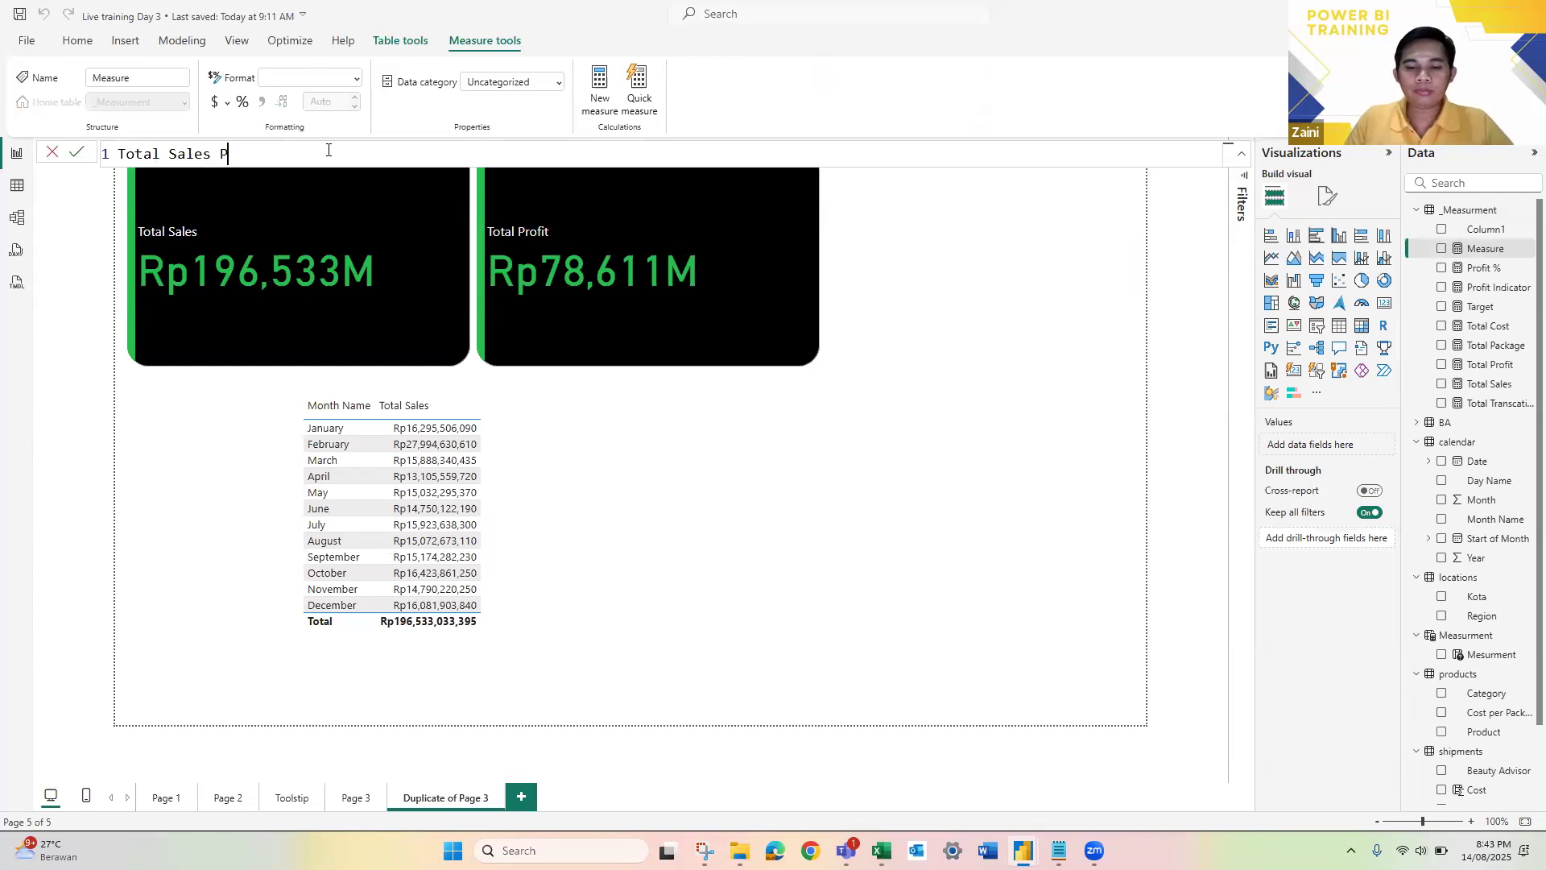
type("rev Month")
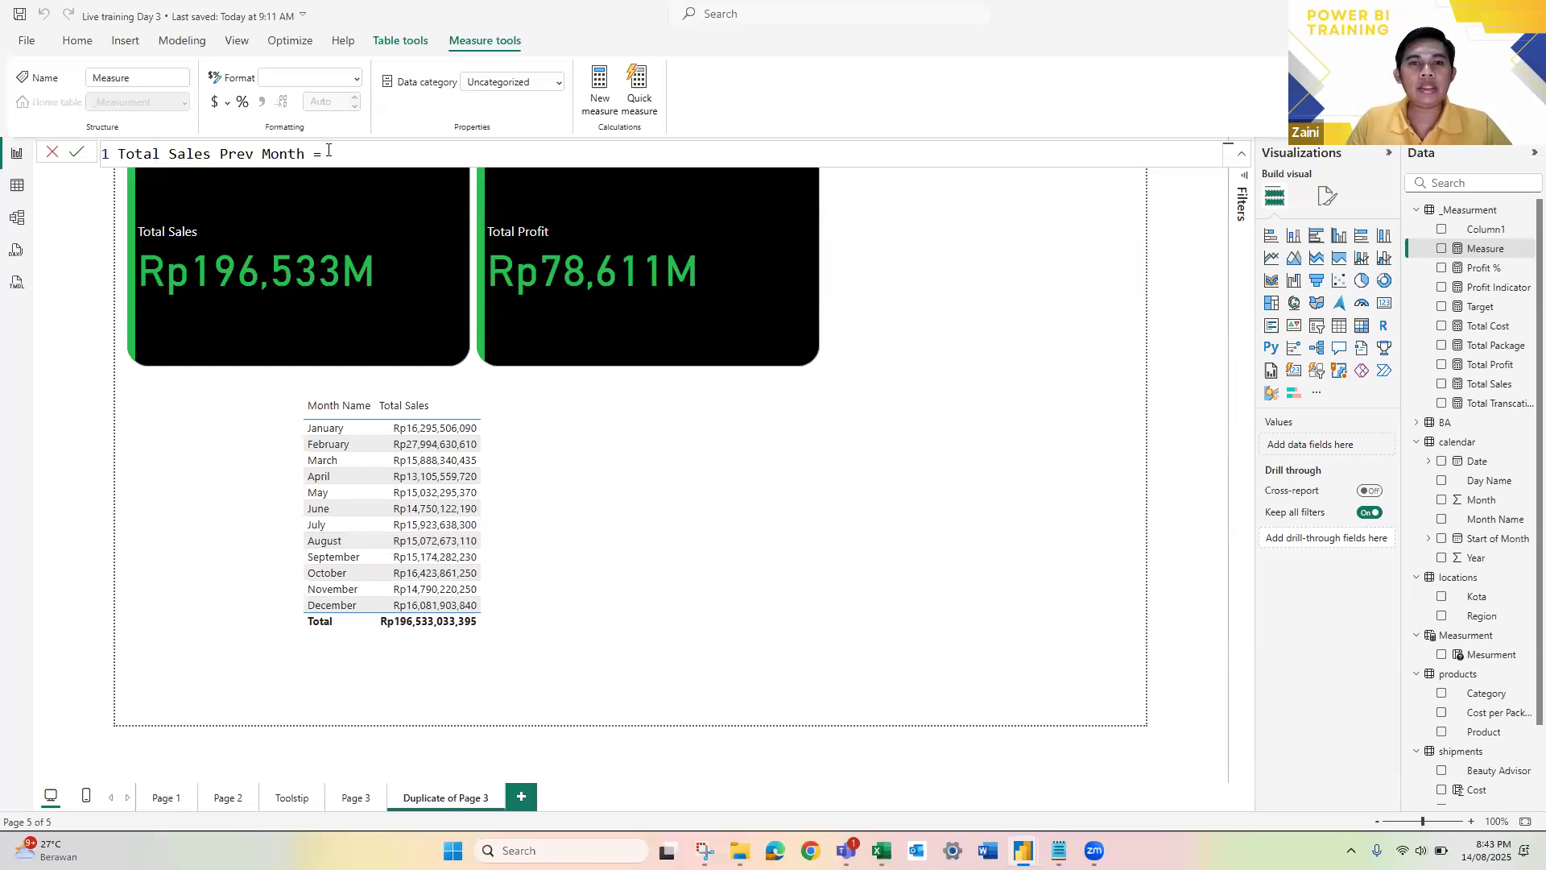
Step: Begin the measure's formula with CALCULATE, using [Total Sales] as the expression
type("= CAL")
key("Tab")
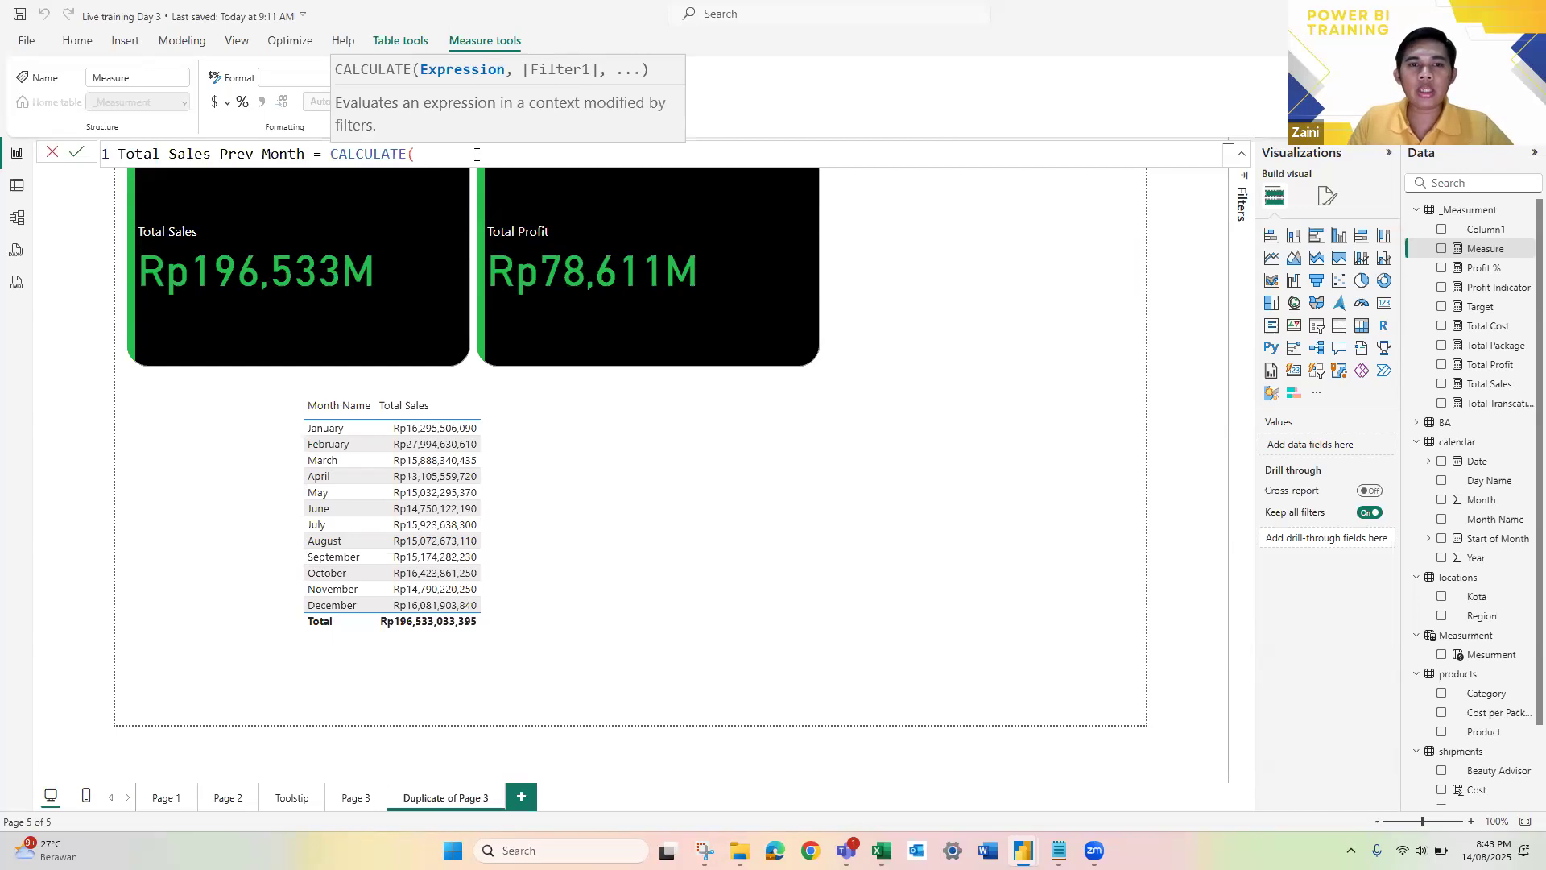
type("tot")
key("Down")
key("Down")
key("Down")
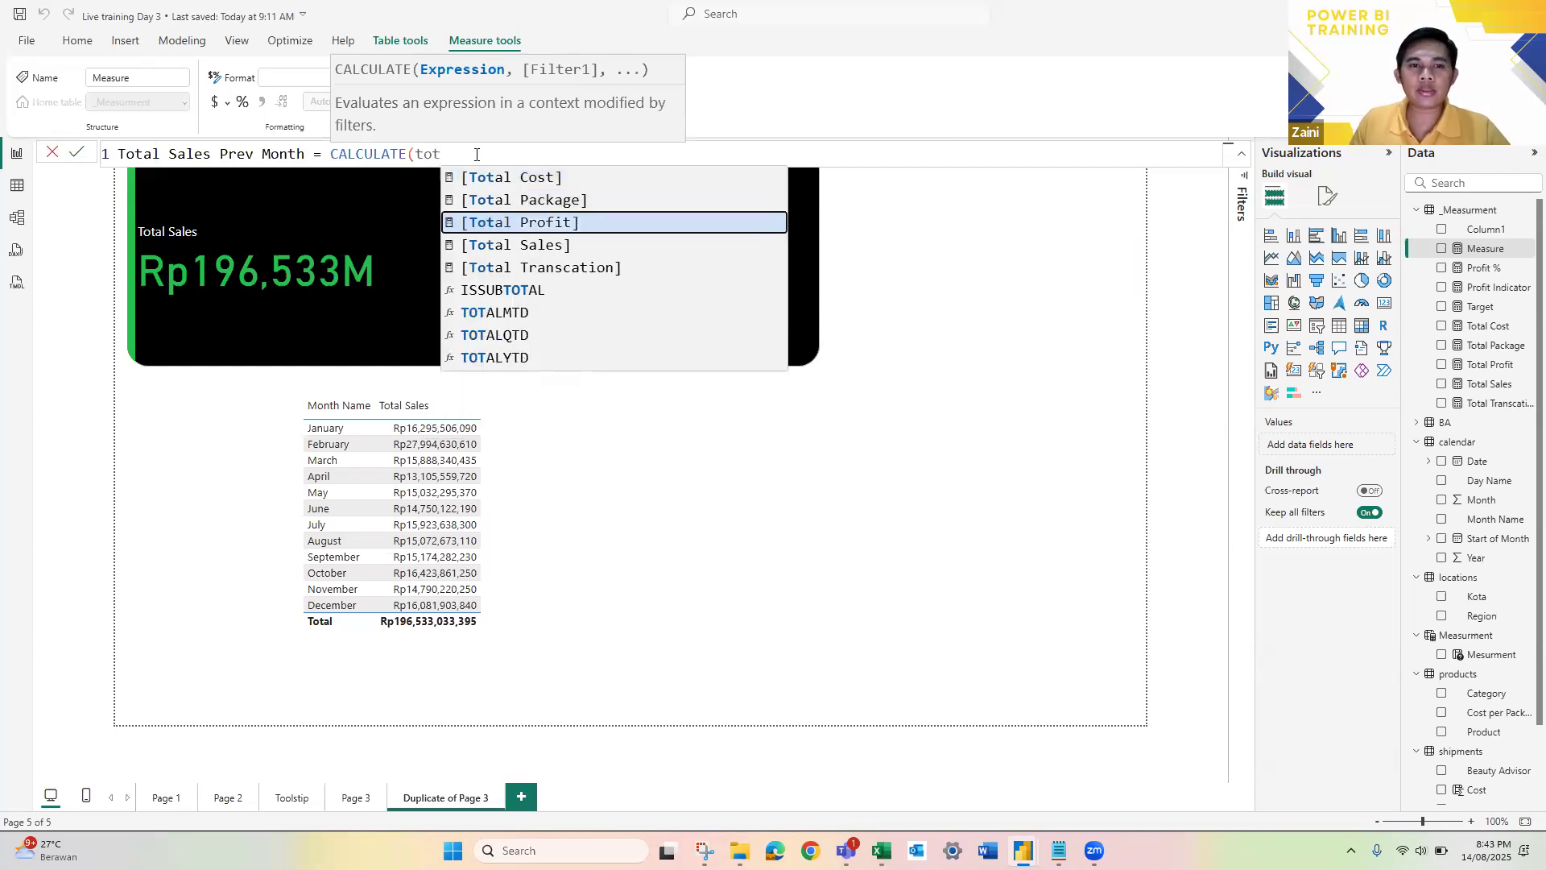
key("Tab")
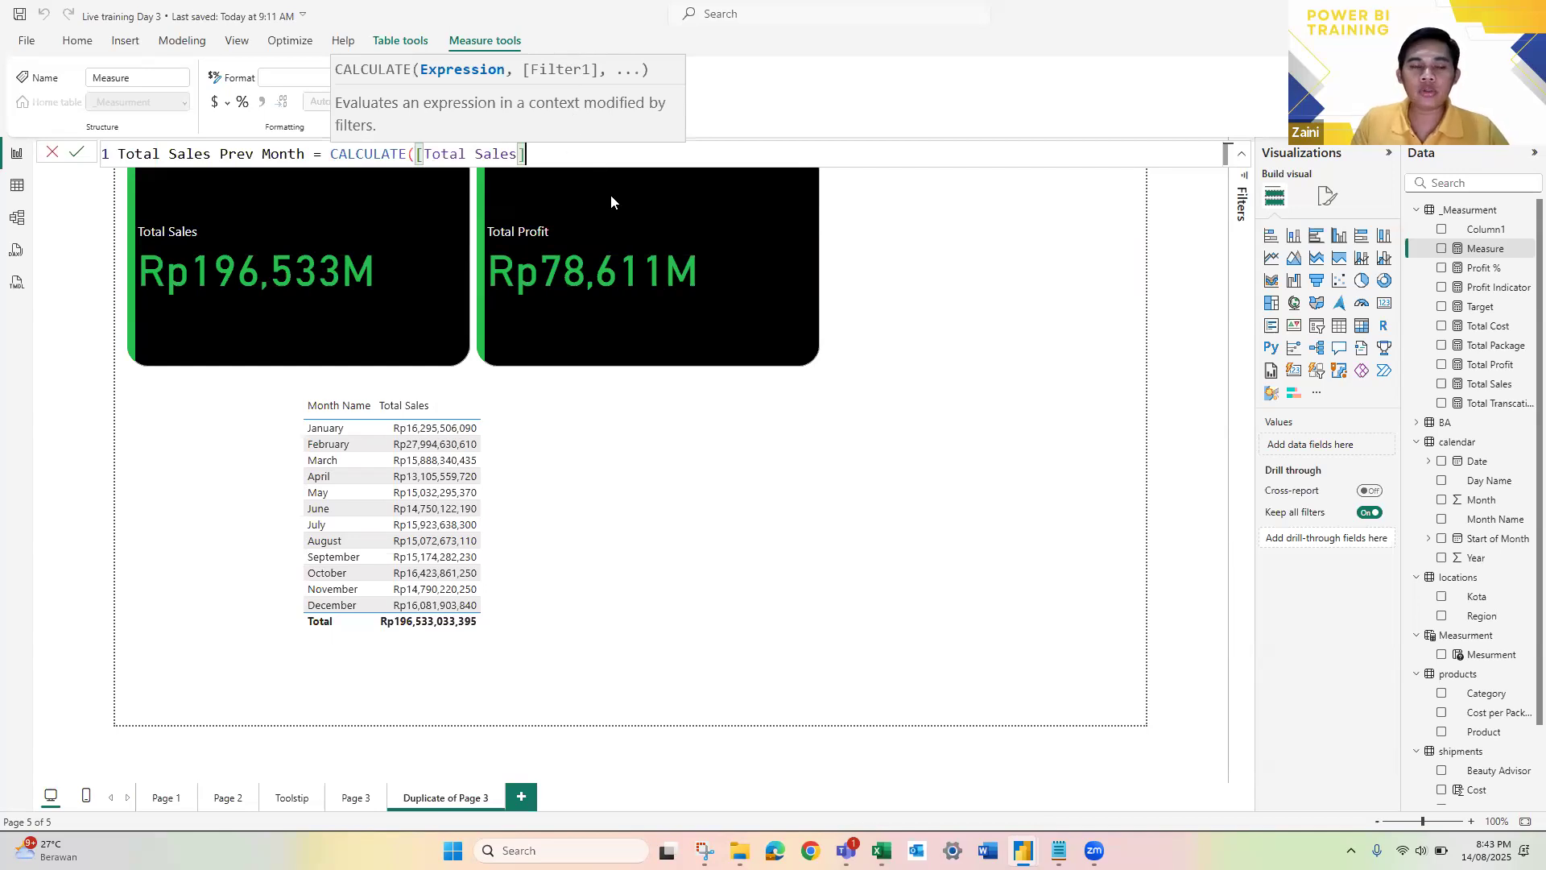
Step: Add PREVIOUSMONTH('calendar'[Date]) as the filter argument of the CALCULATE formula
type(",")
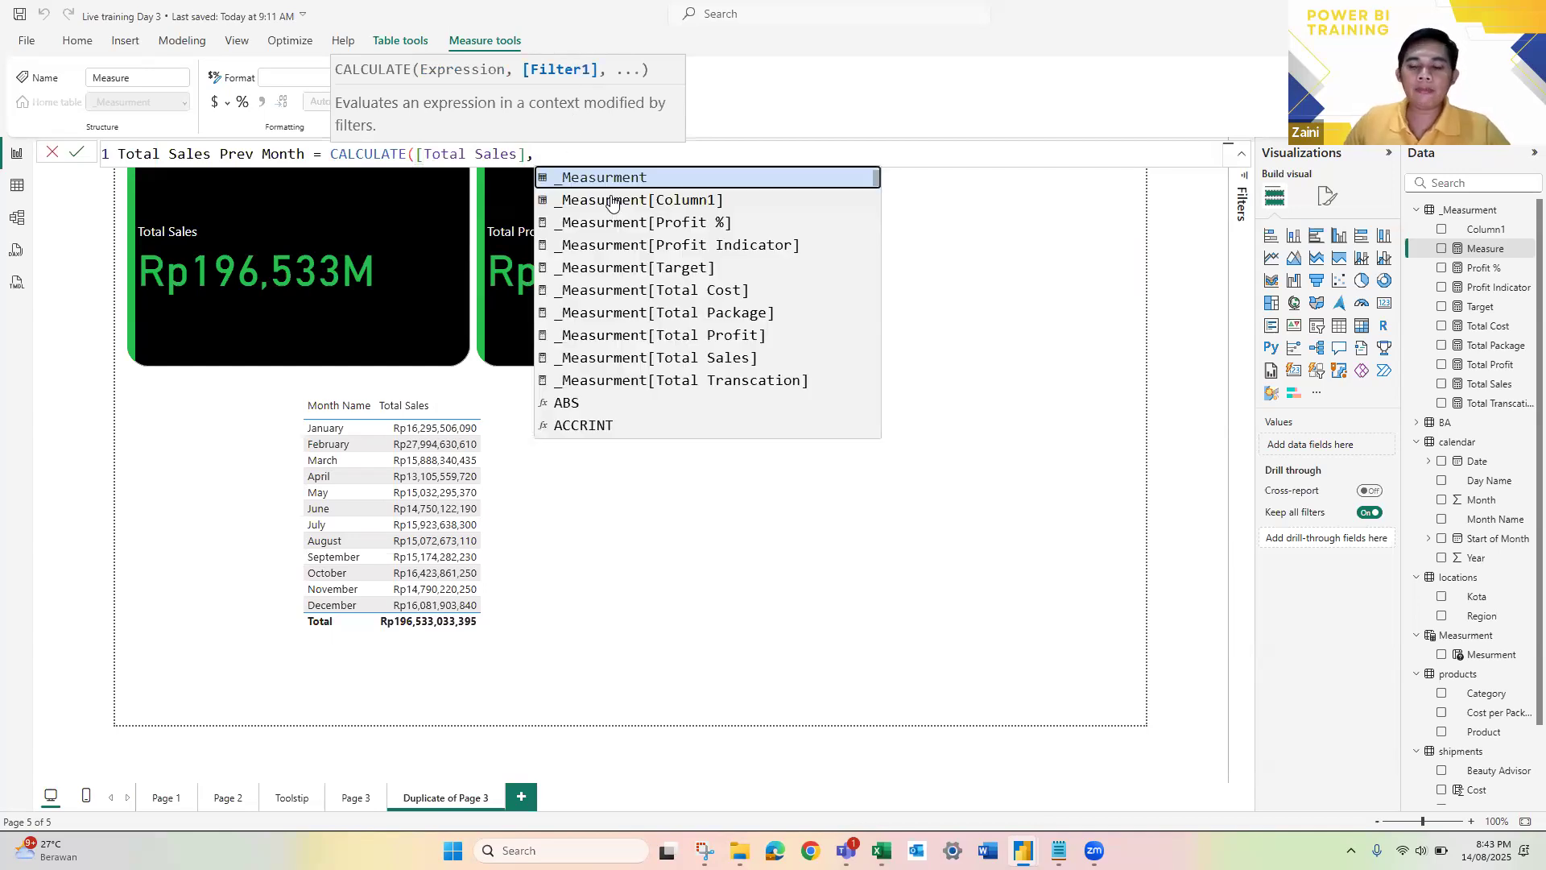
type("P")
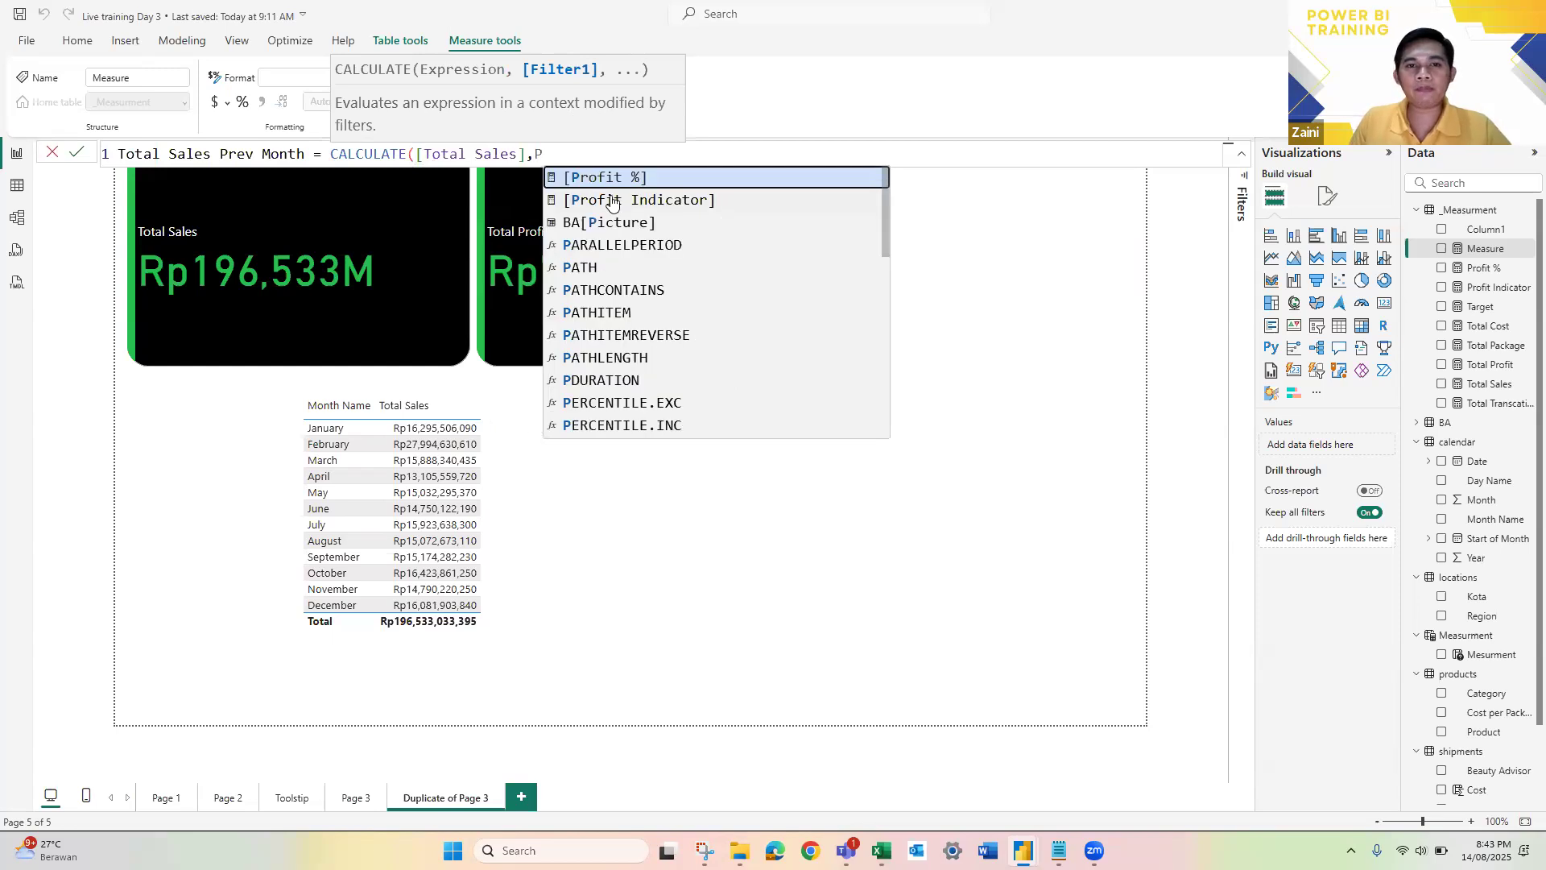
type("RE")
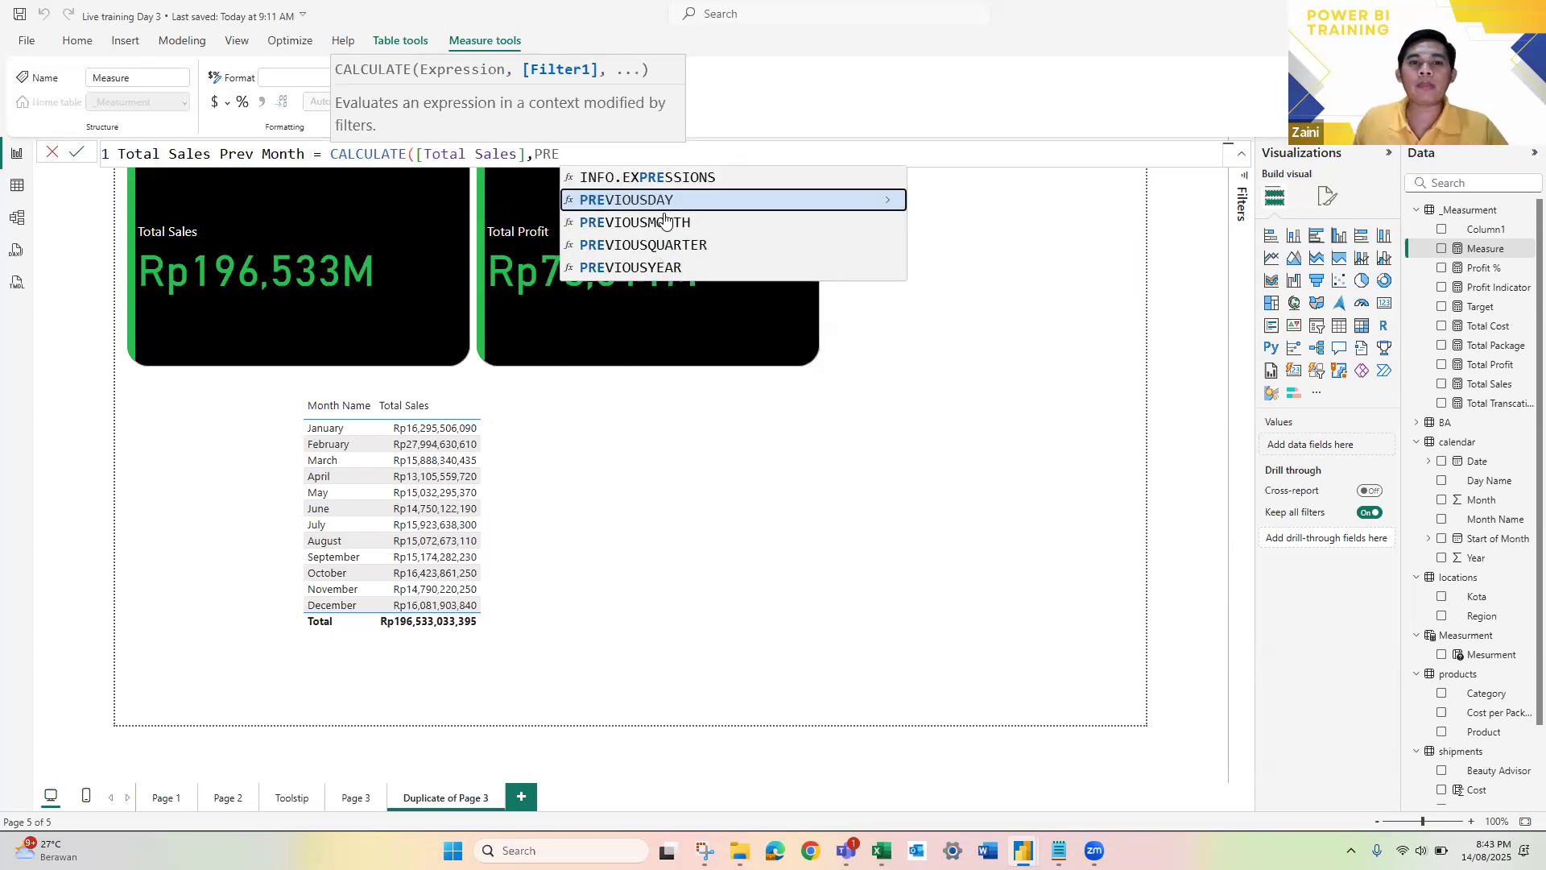
key("Down")
key("Tab")
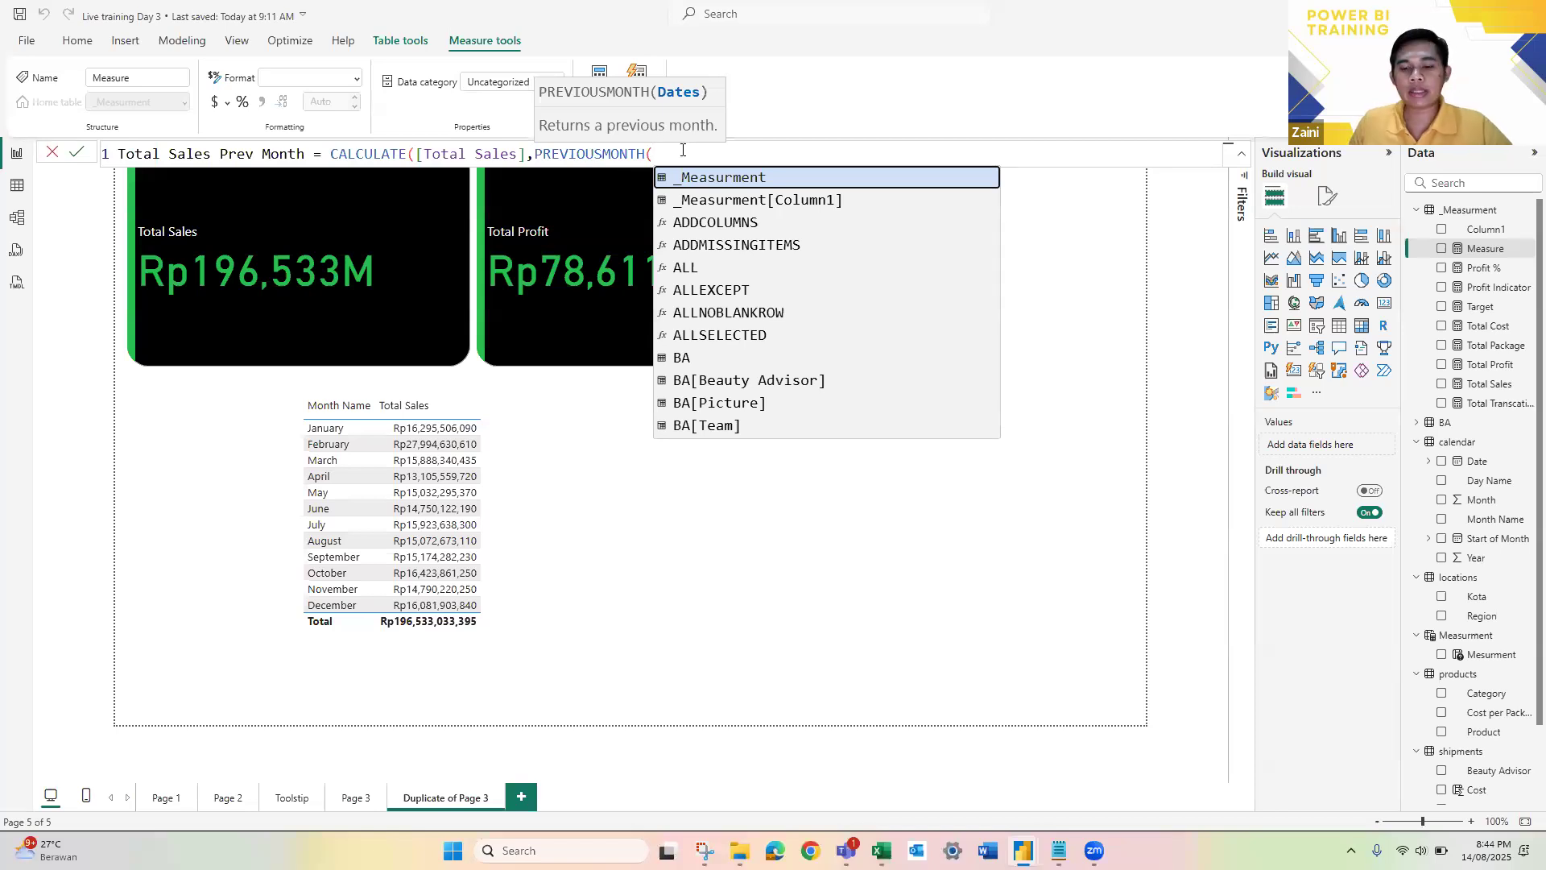
type("cal")
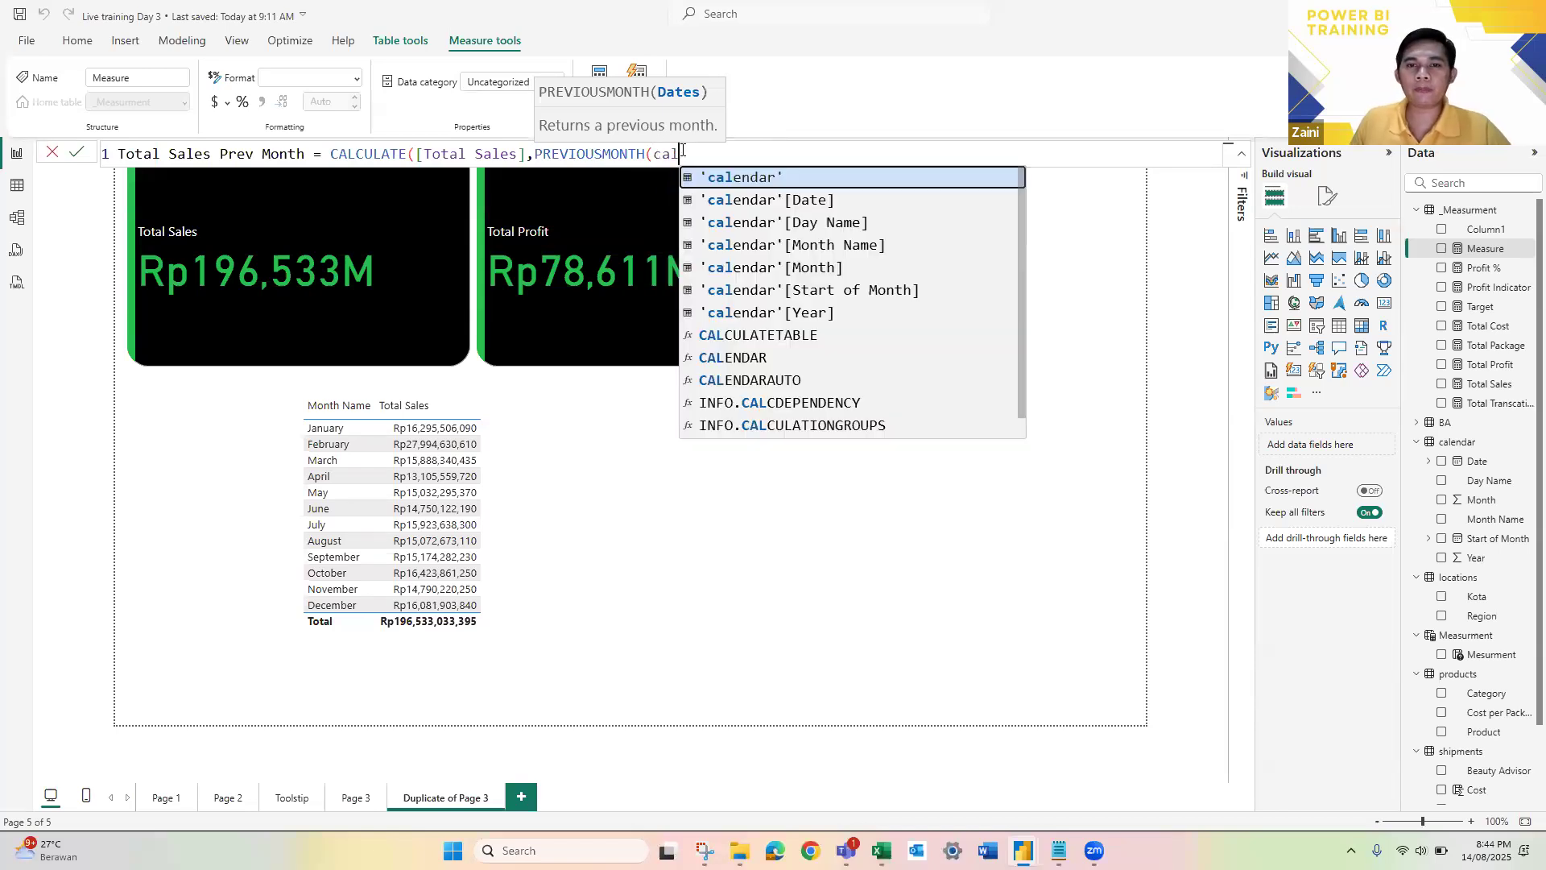
key("Down")
key("Tab")
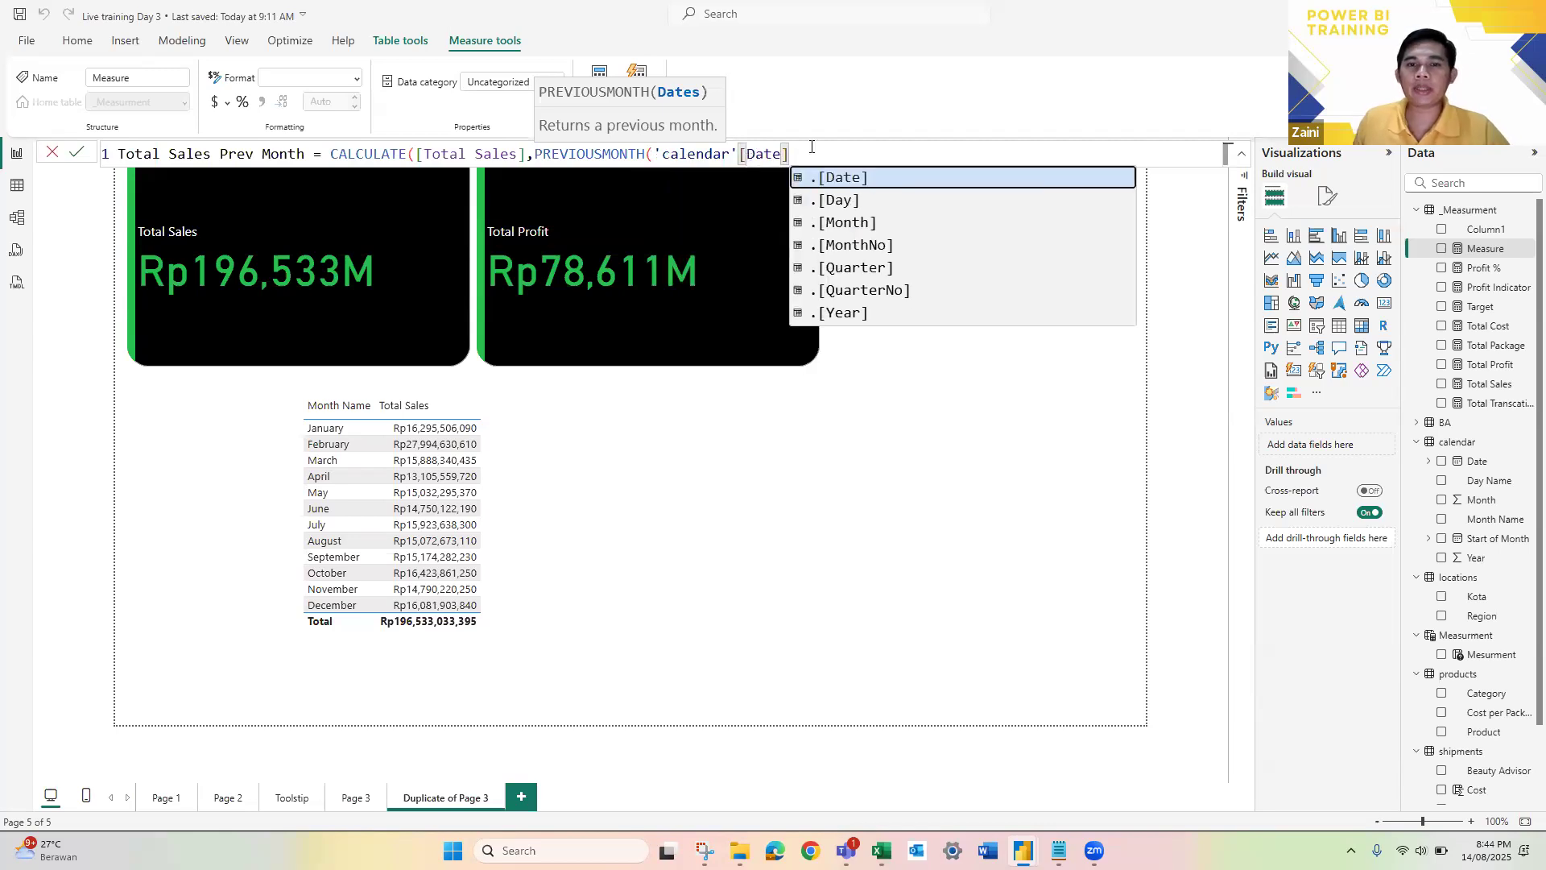
type(")")
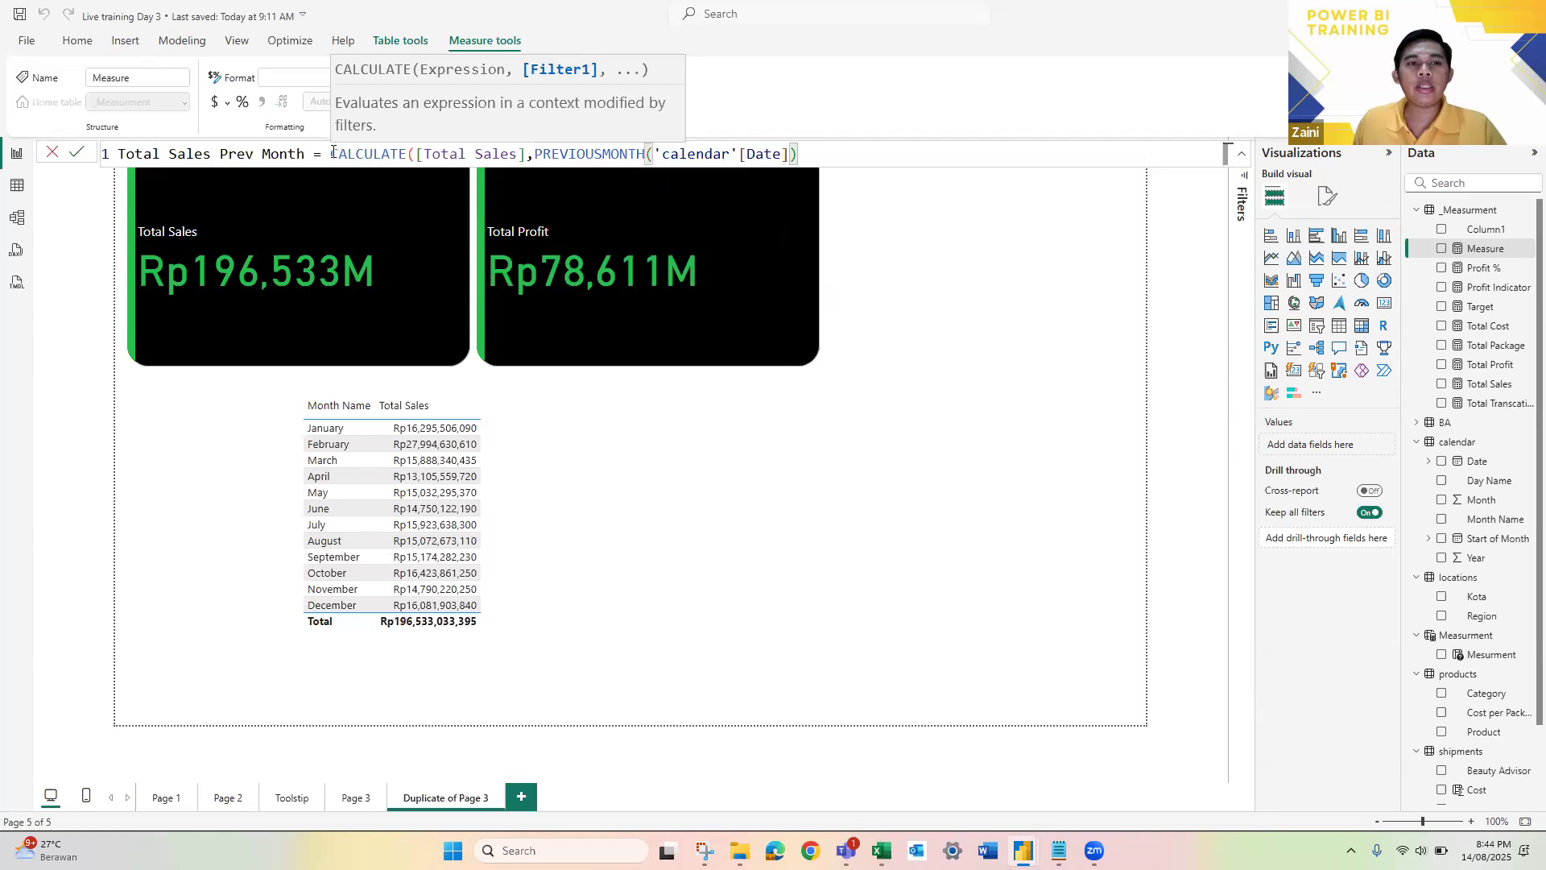
Step: Complete and commit the Total Sales Prev Month formula, and add the measure as a column of the monthly sales table
left_click(360, 153)
left_click(459, 155)
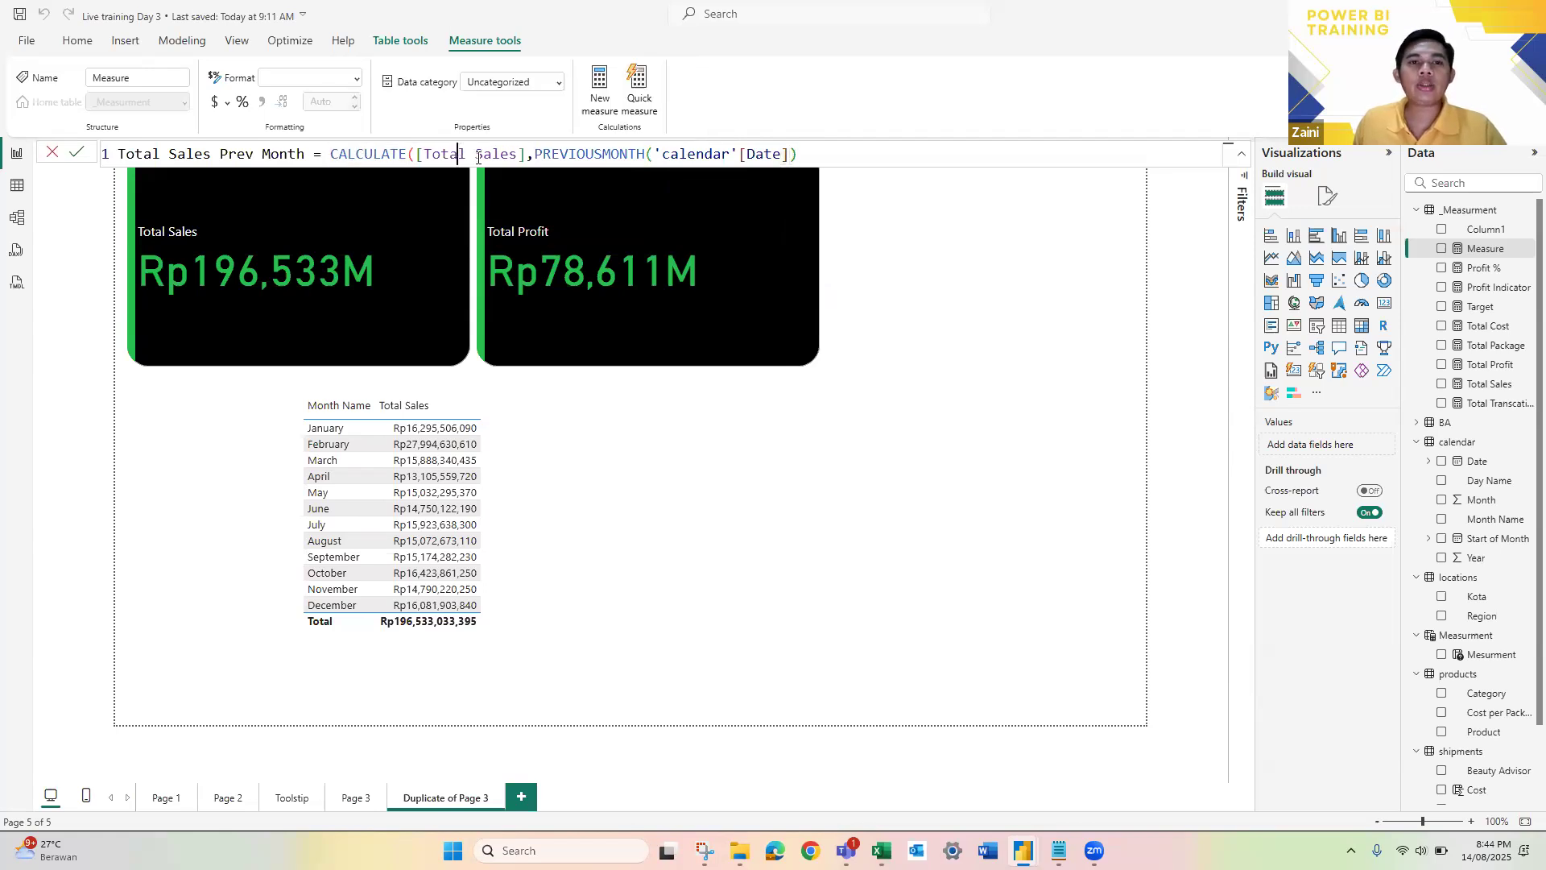
left_click(586, 153)
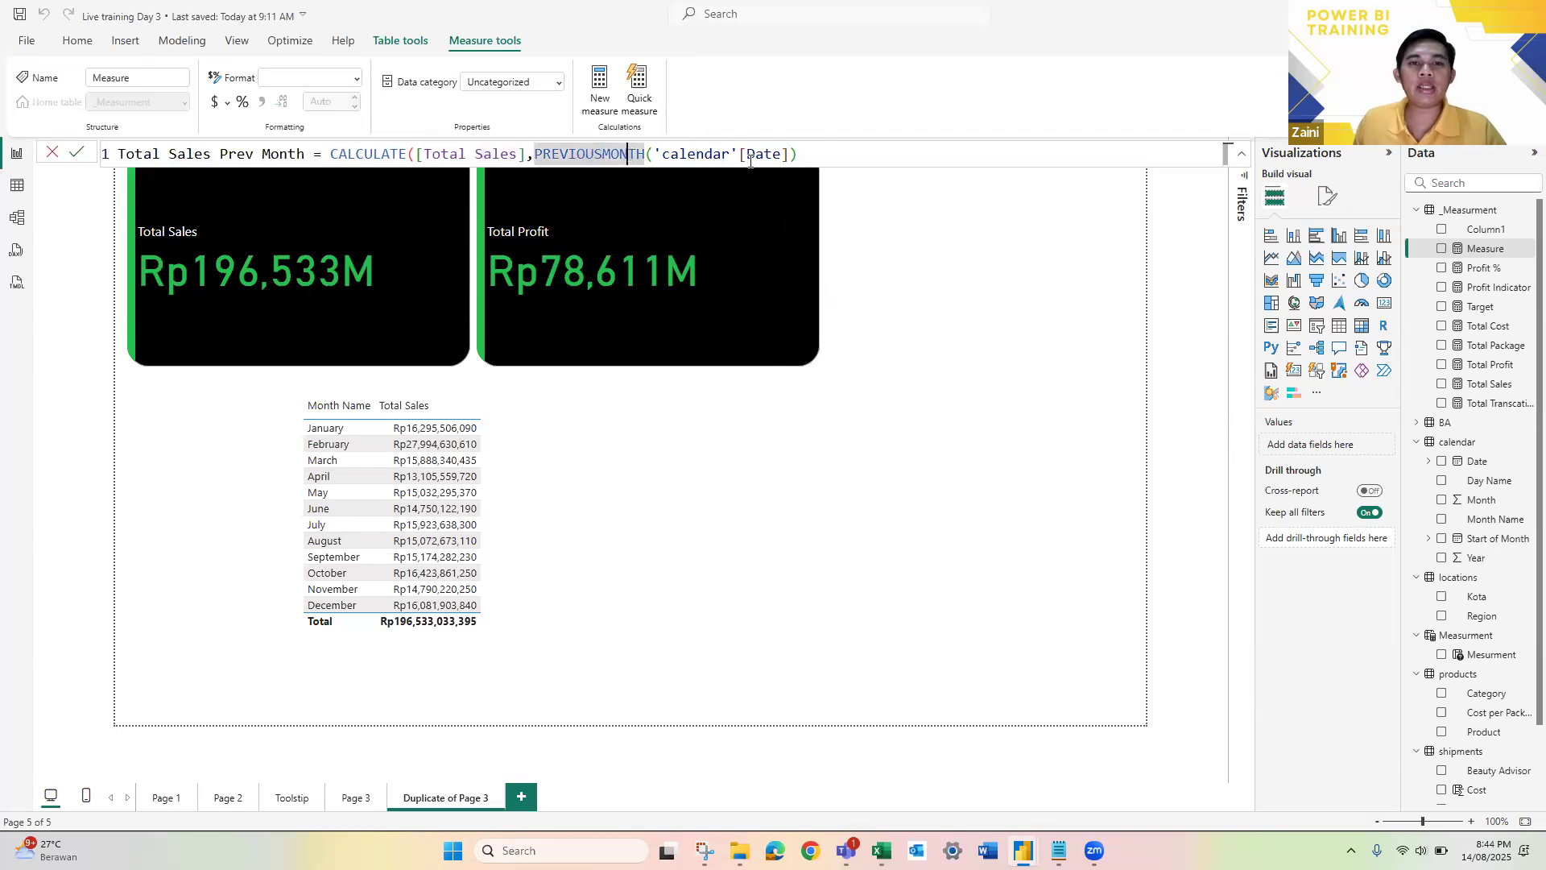
left_click(816, 153)
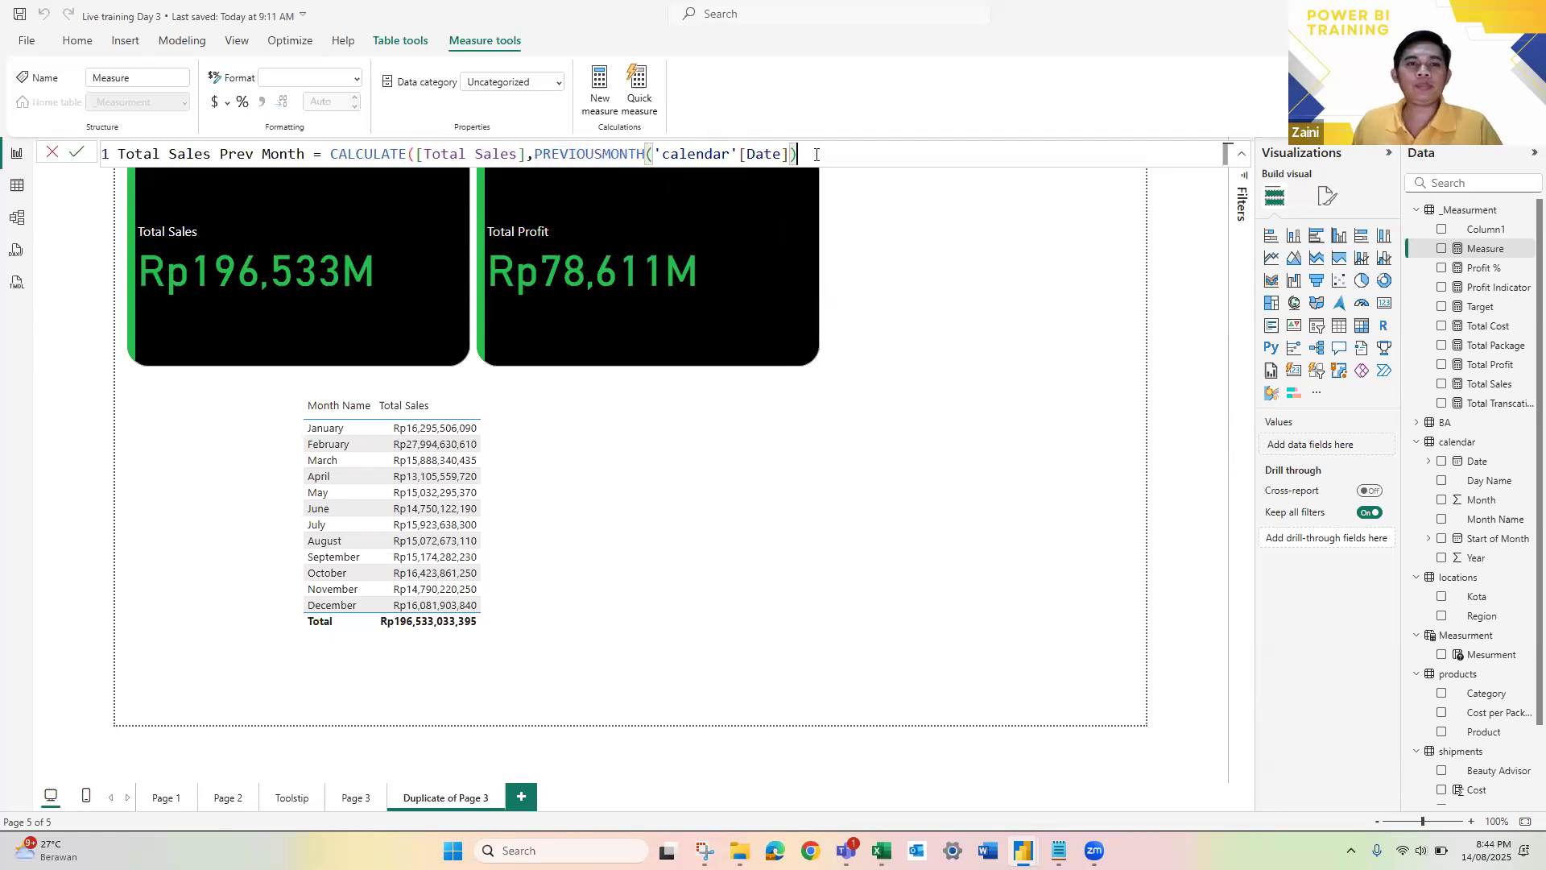
key("ctrl+a")
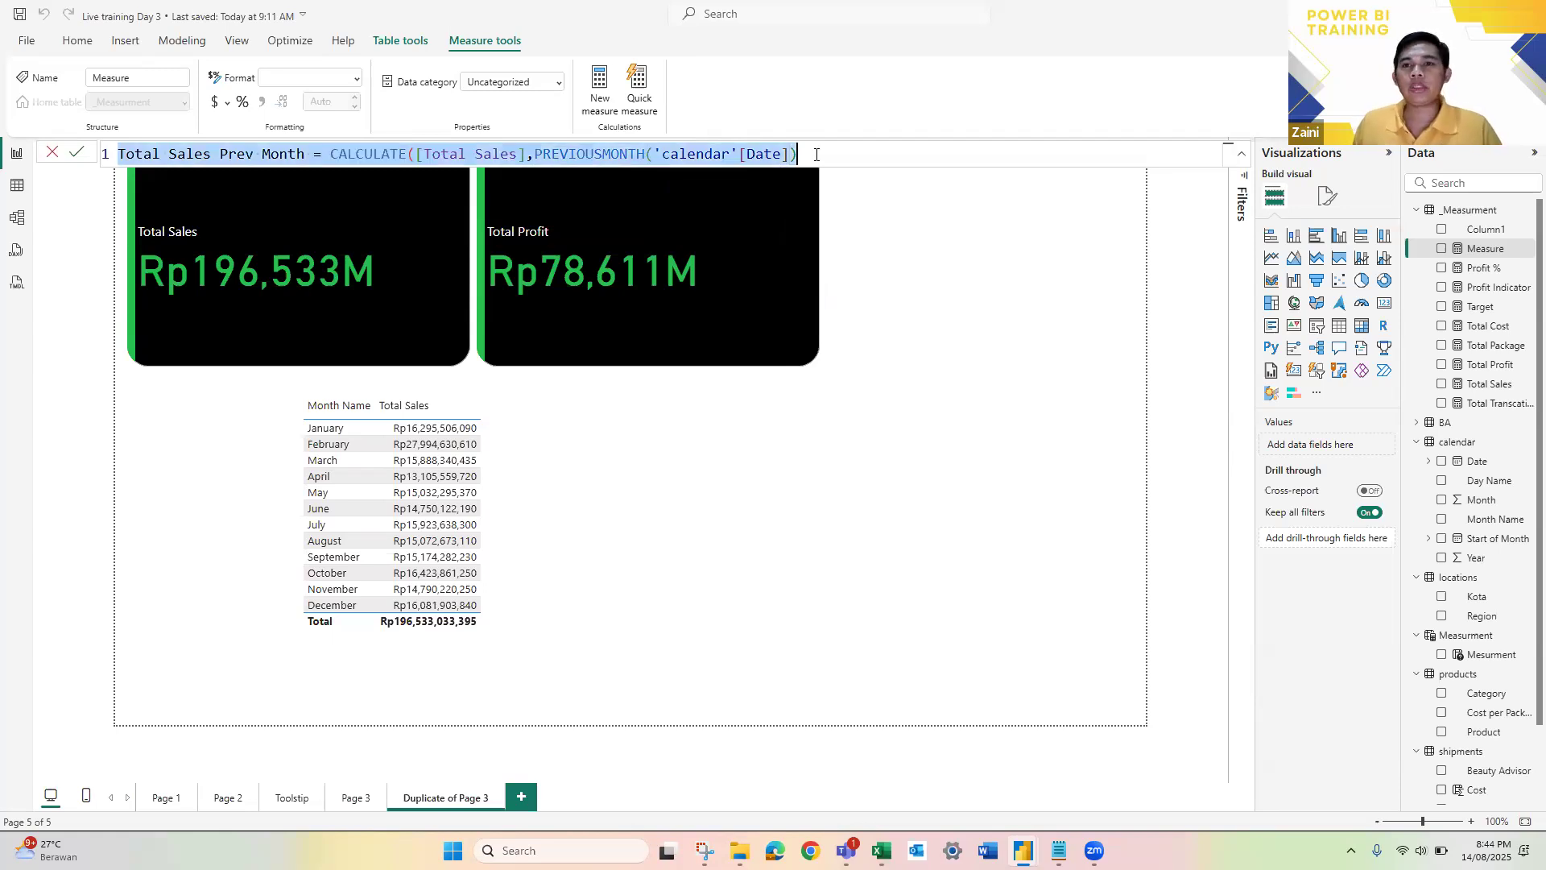
left_click(1083, 476)
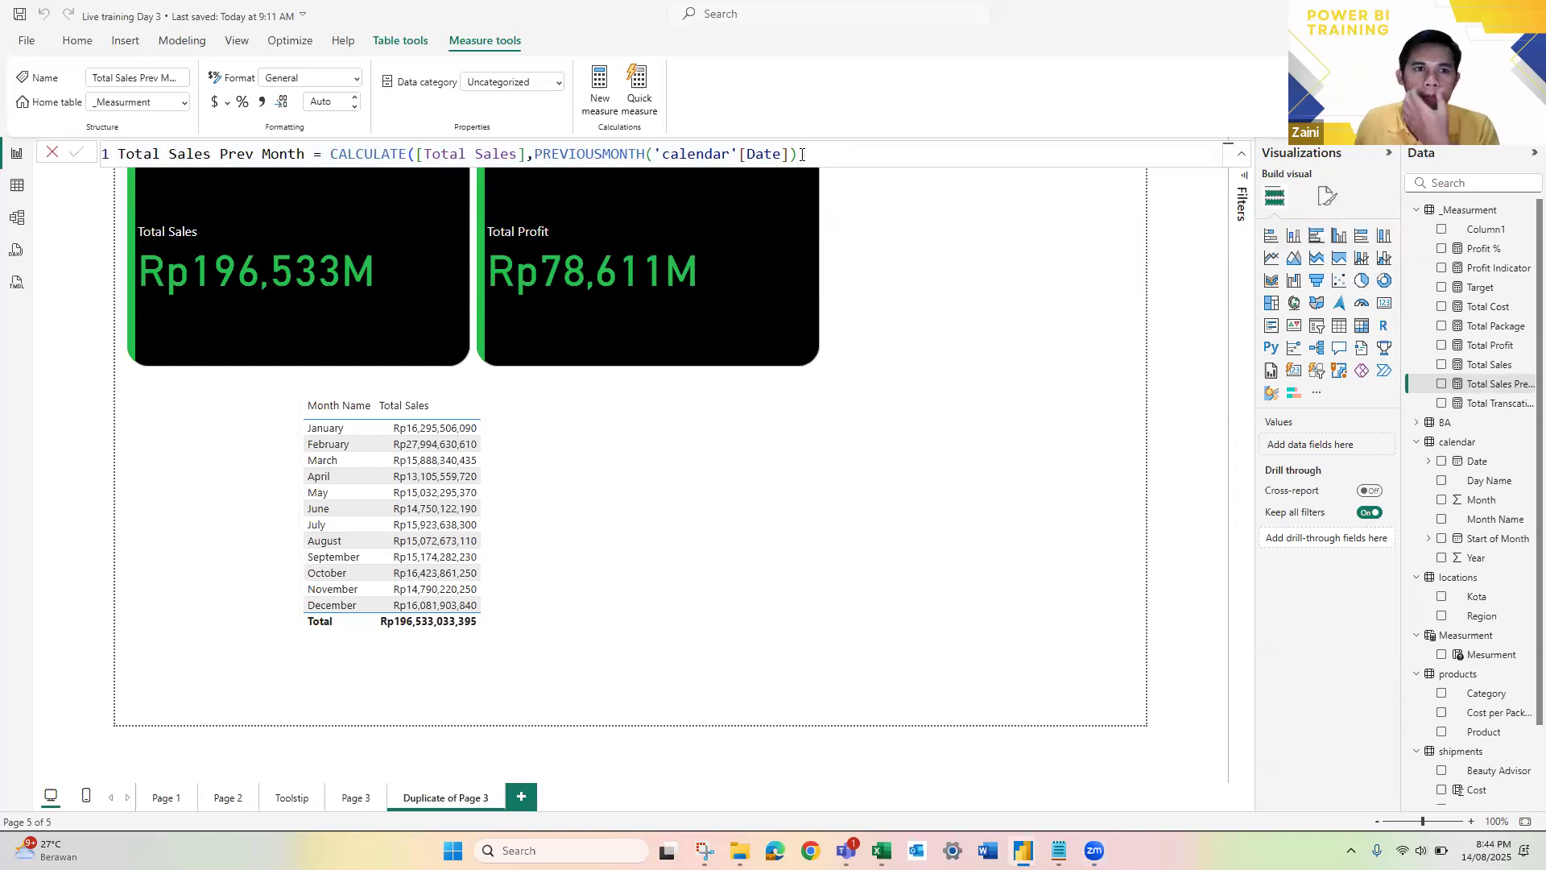
left_click(1491, 386)
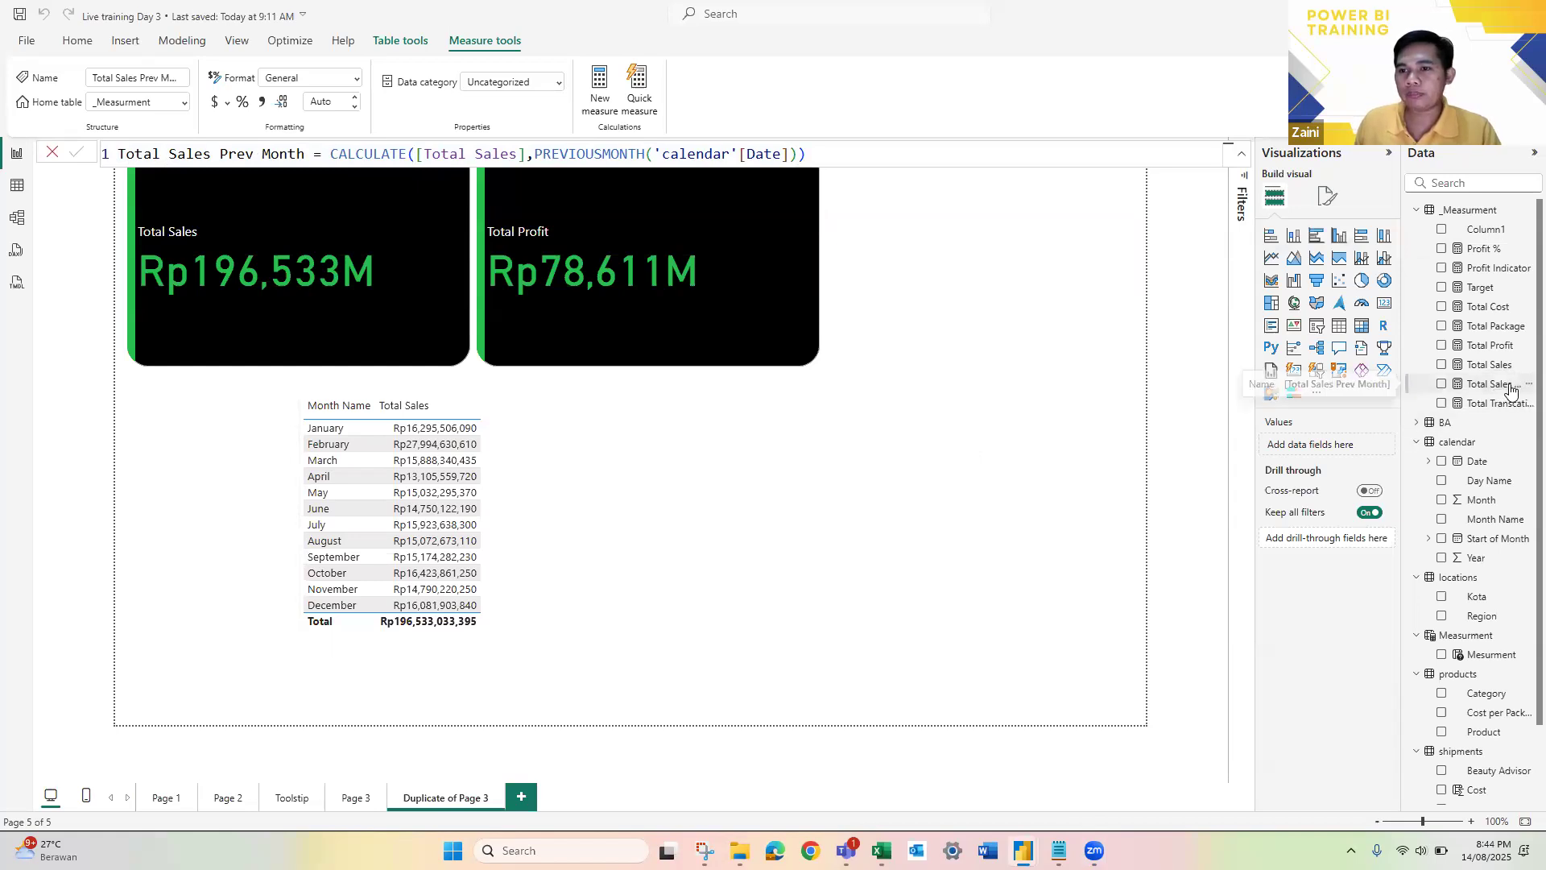
left_click_drag(1501, 389, 1374, 475)
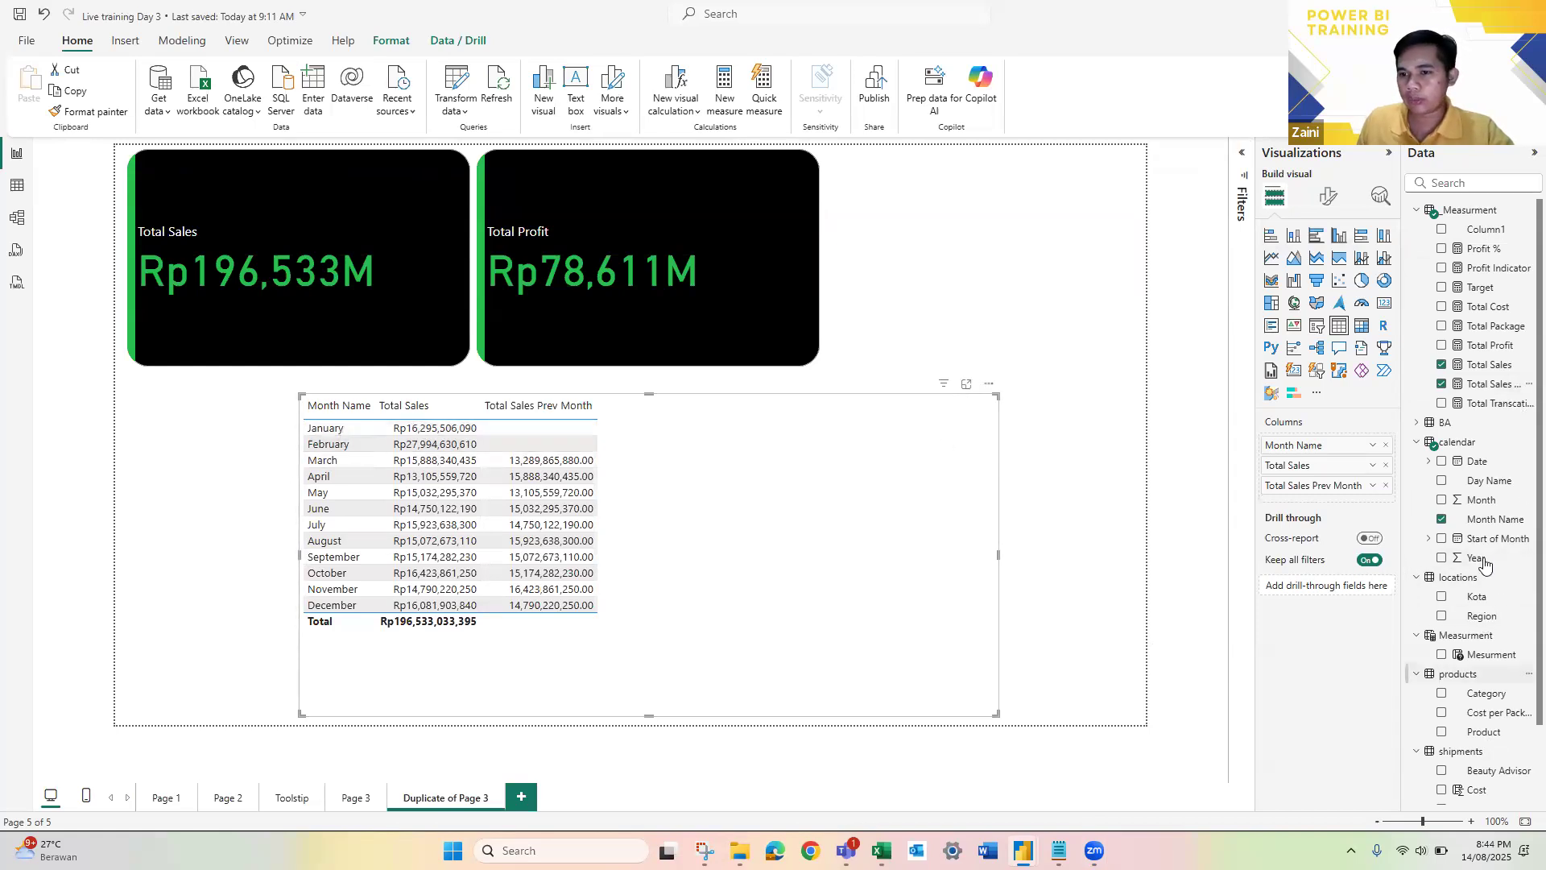
Step: Try adding Year to the monthly sales table and converting the table to a slicer, and revert both changes
left_click_drag(1476, 557, 1260, 490)
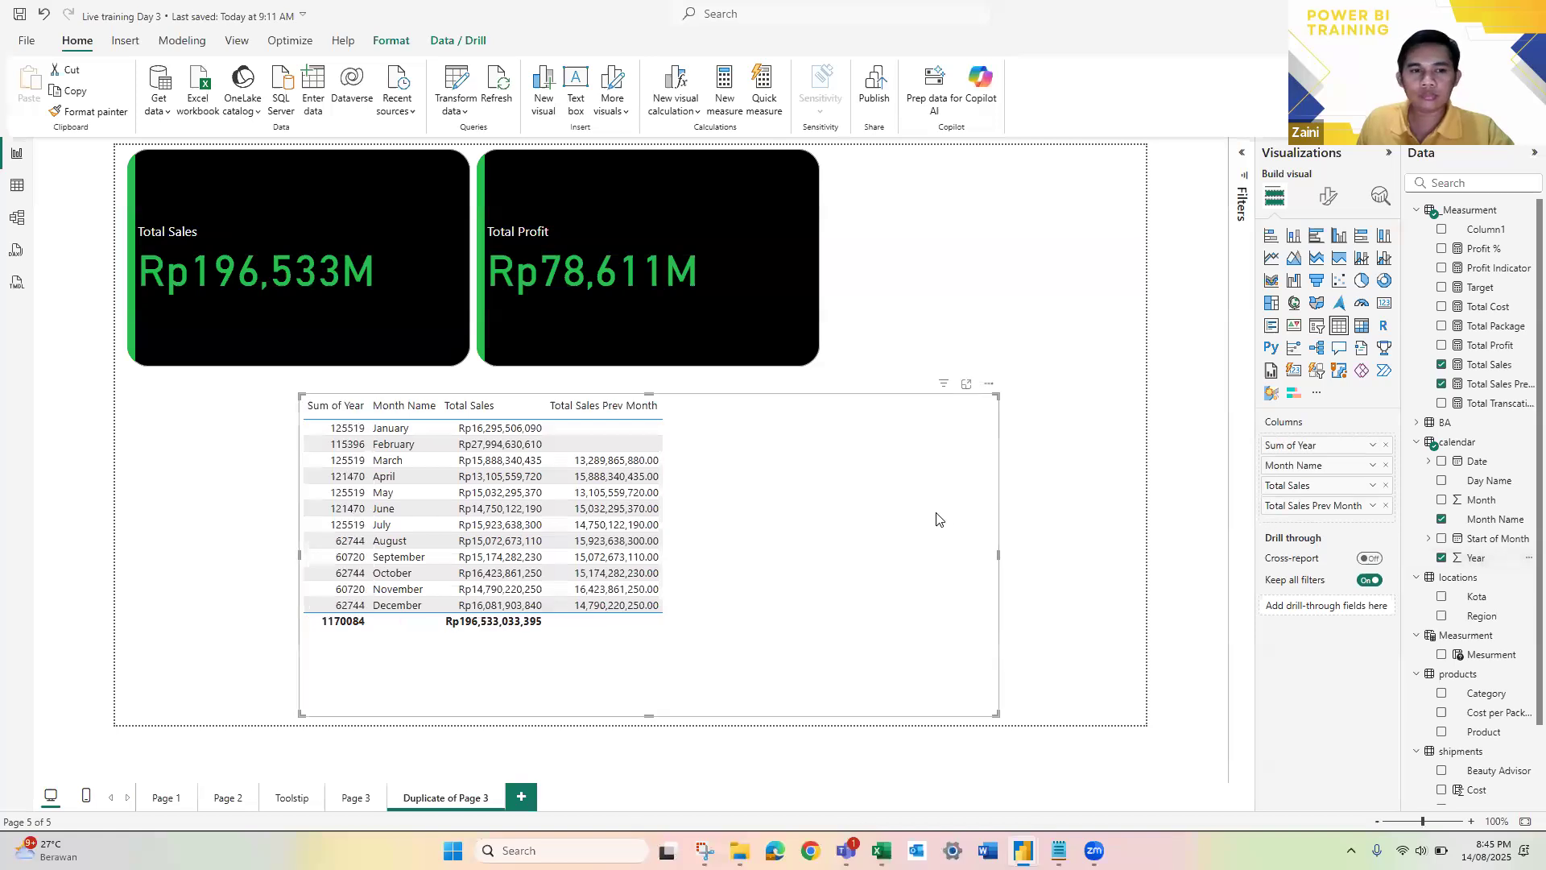
left_click(1386, 446)
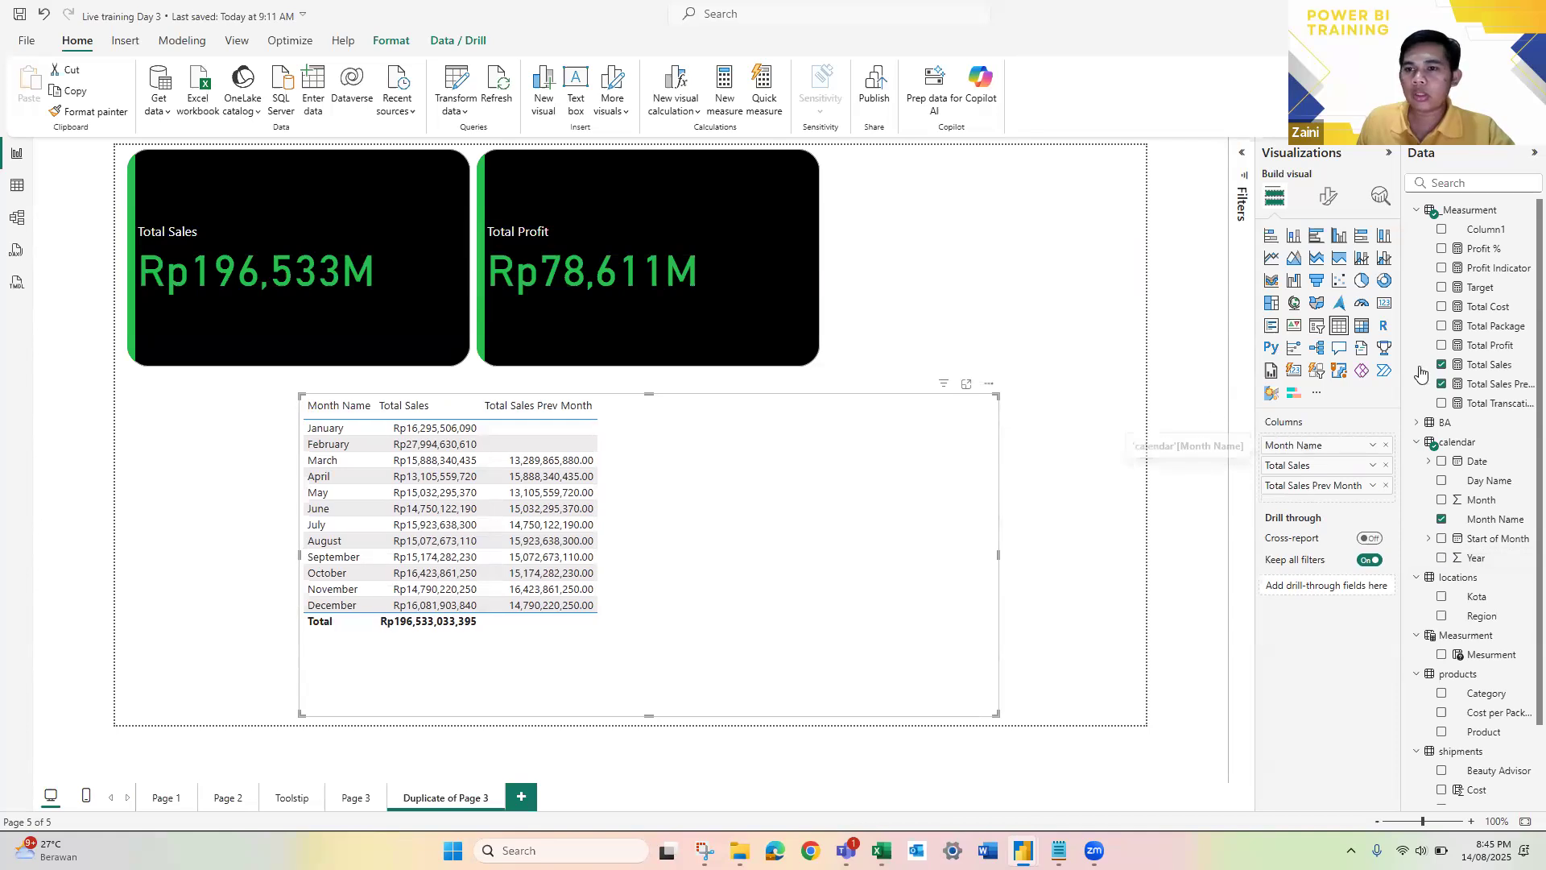
left_click(1316, 326)
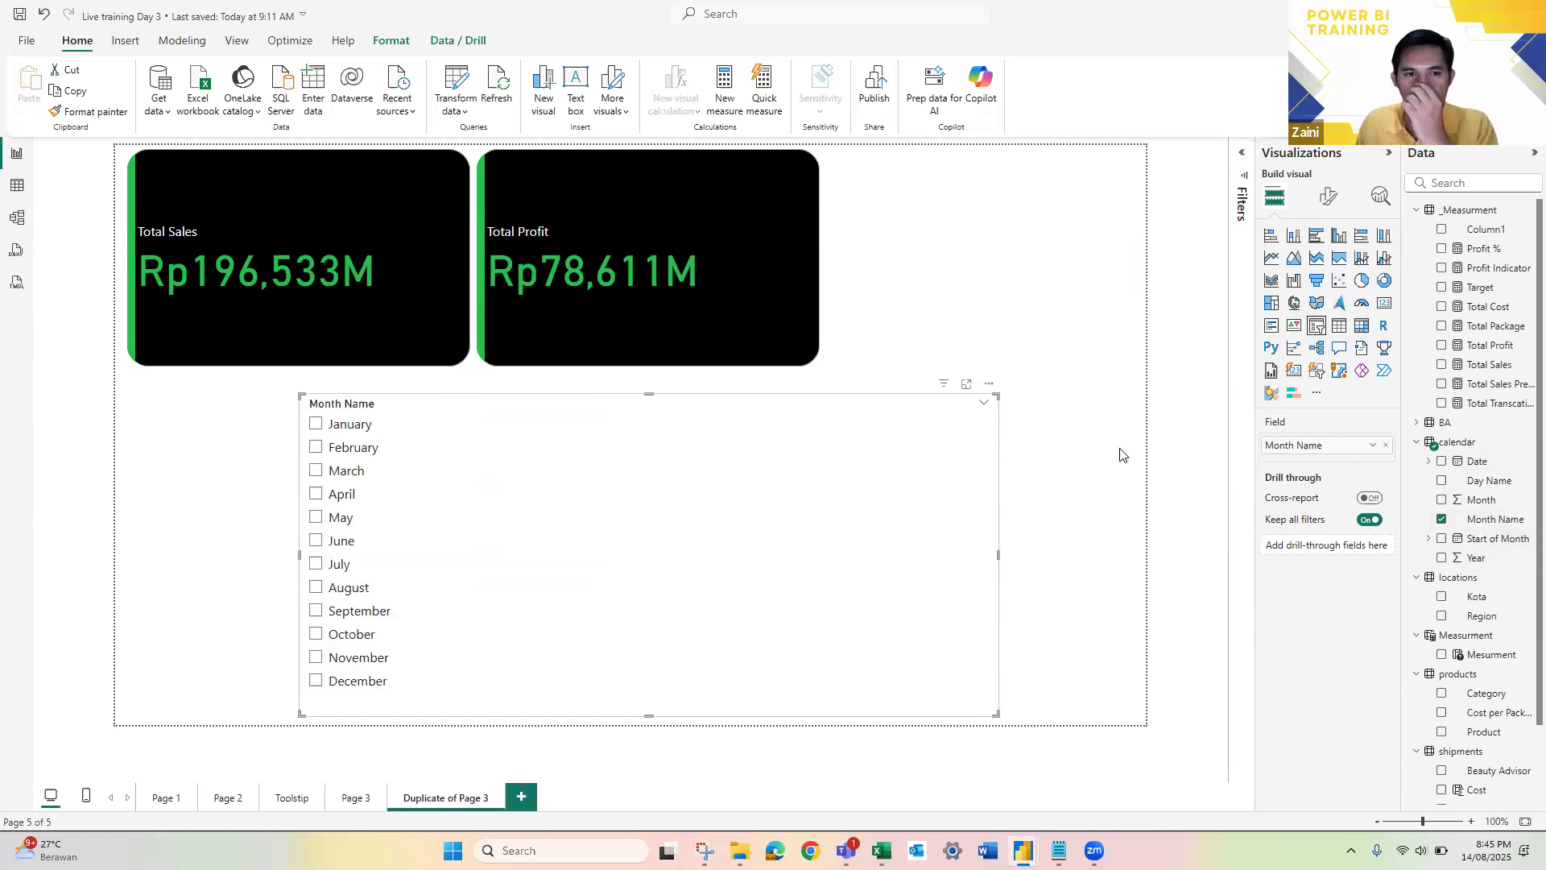
key("ctrl+z")
Step: Add a separate slicer for the calendar Year field on the empty canvas area beside the Total Profit card
left_click(1079, 311)
left_click(1299, 328)
left_click_drag(1476, 558, 1029, 185)
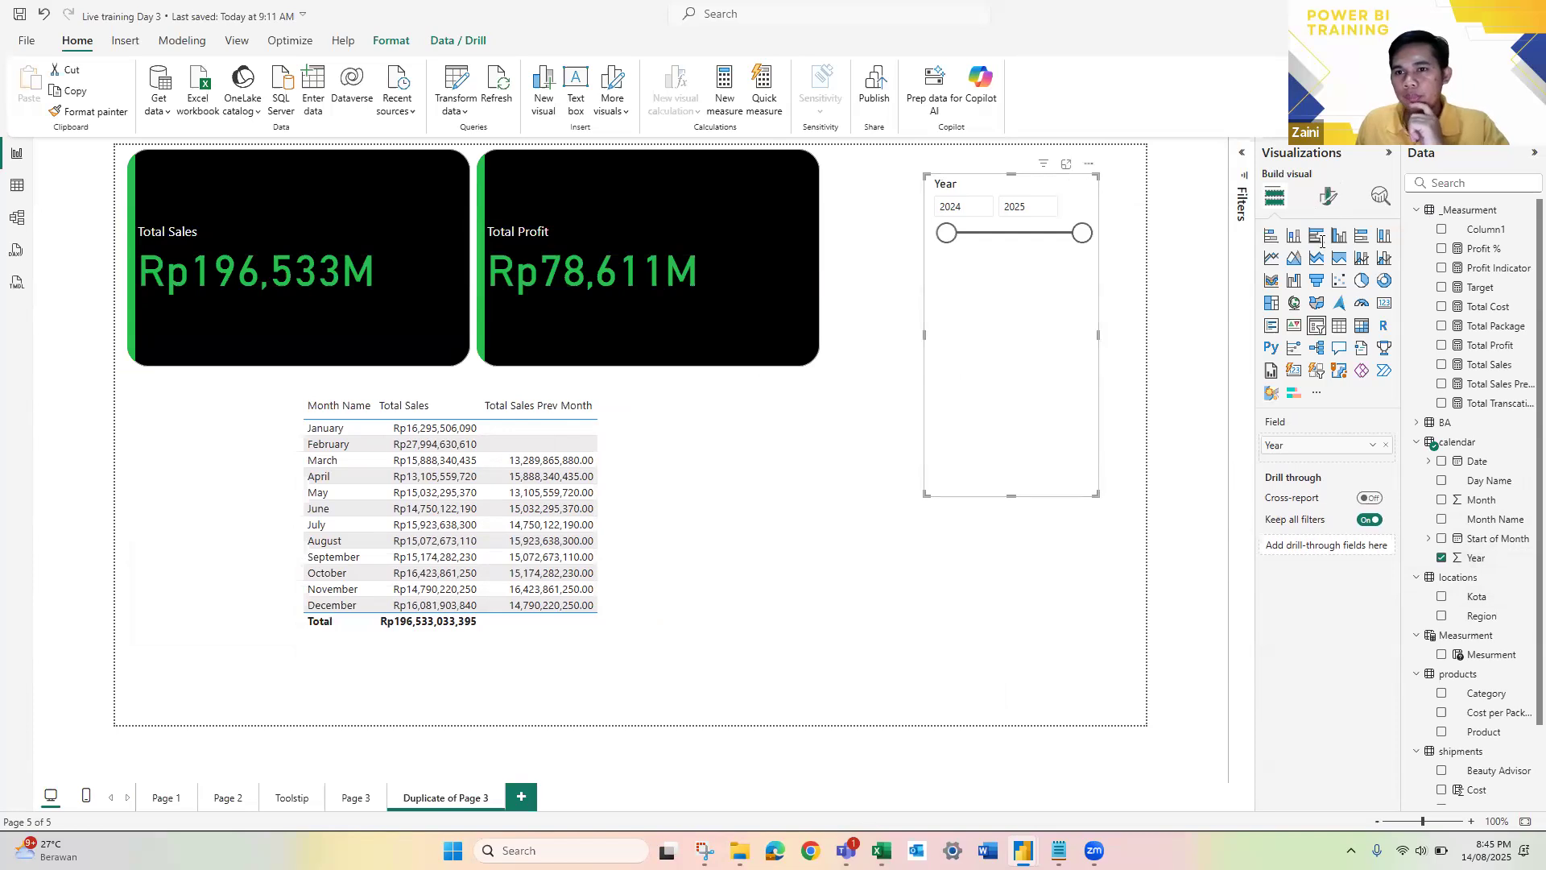
Step: Set the Year slicer's style to Dropdown and enable single selection
left_click(1329, 197)
left_click(1288, 309)
left_click(1320, 390)
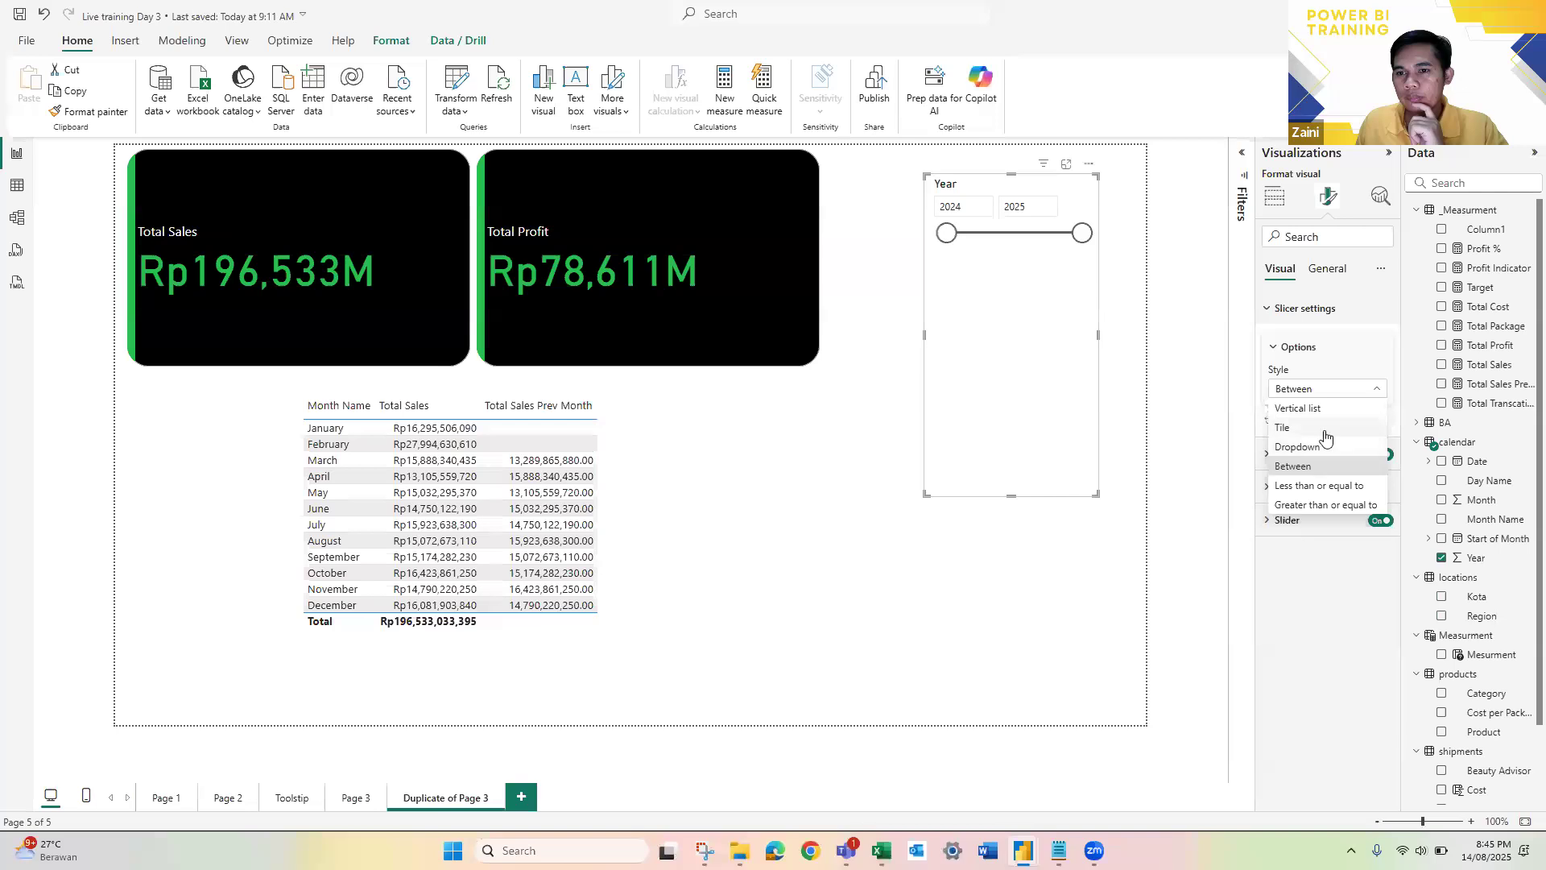
left_click(1337, 446)
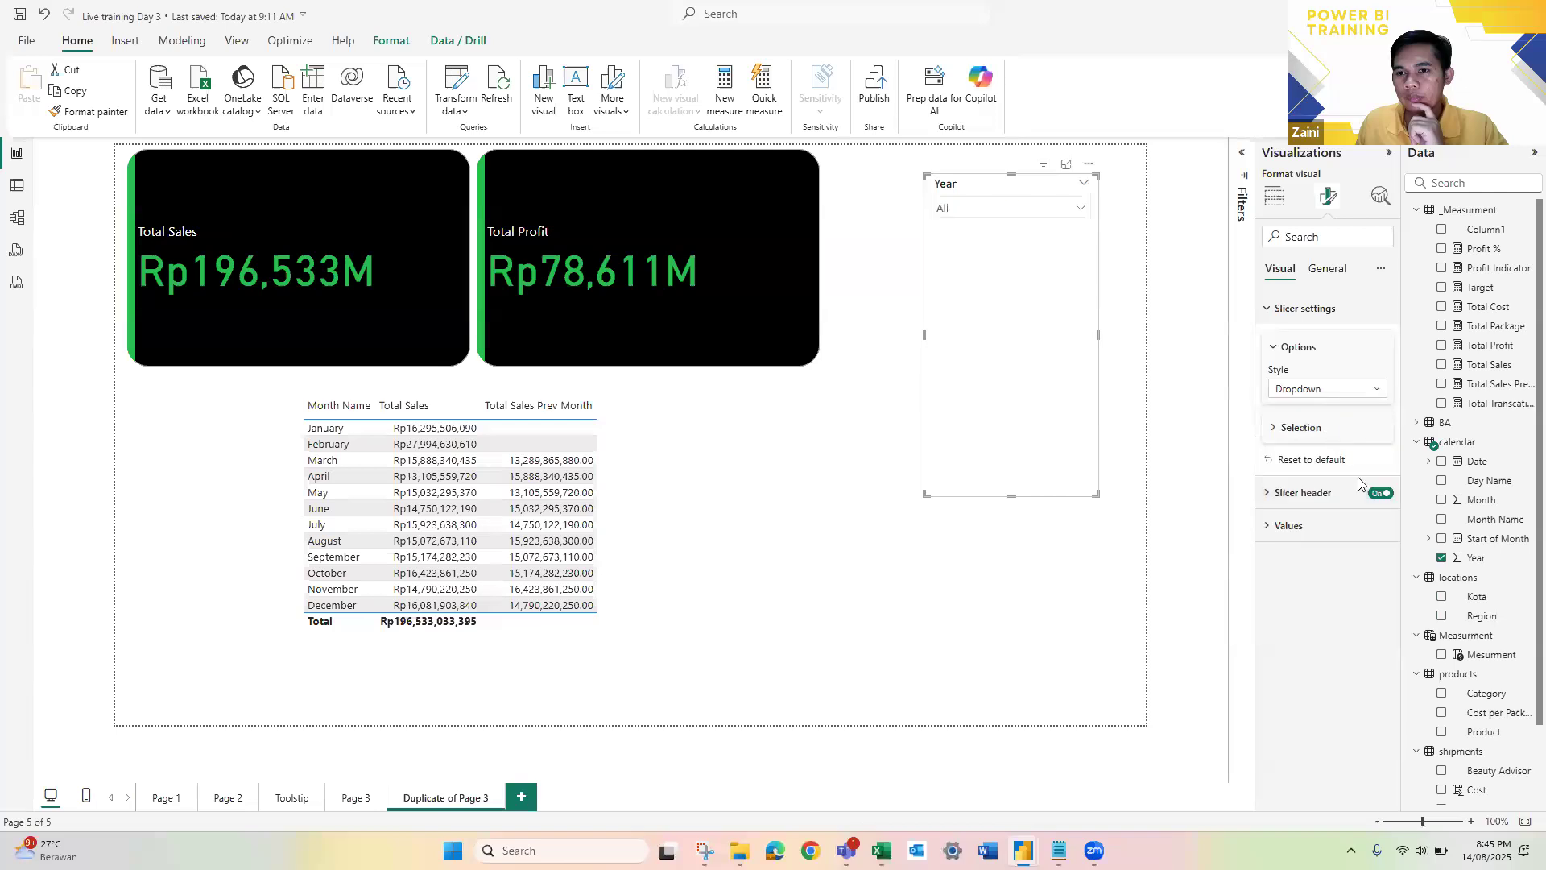
left_click(1373, 451)
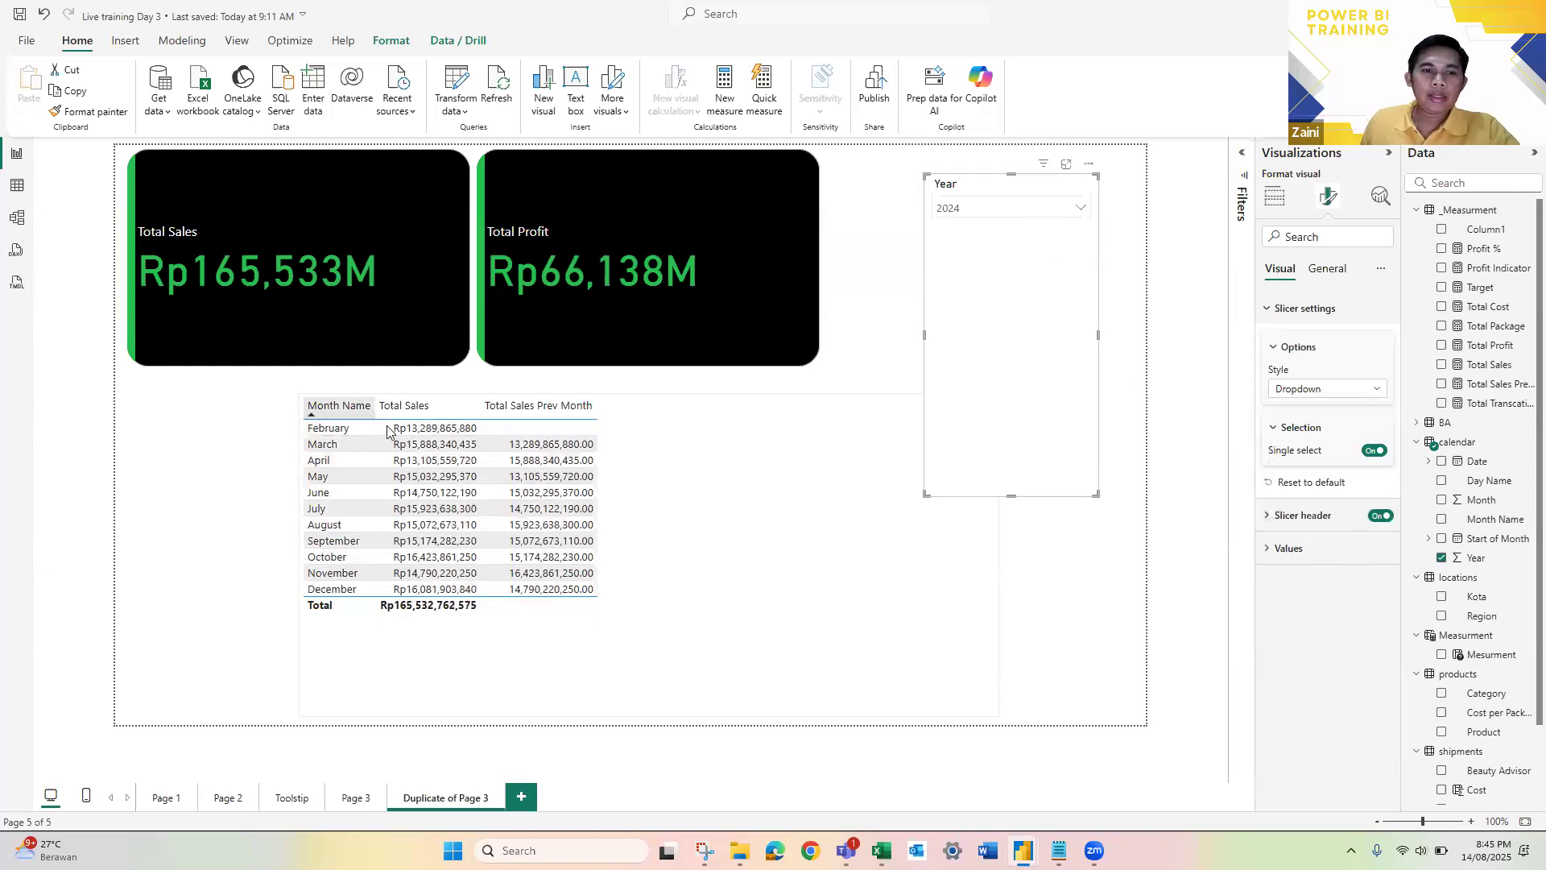
Step: Compare February's Total Sales in the table with the Total Sales Prev Month value in the March row
left_click(435, 429)
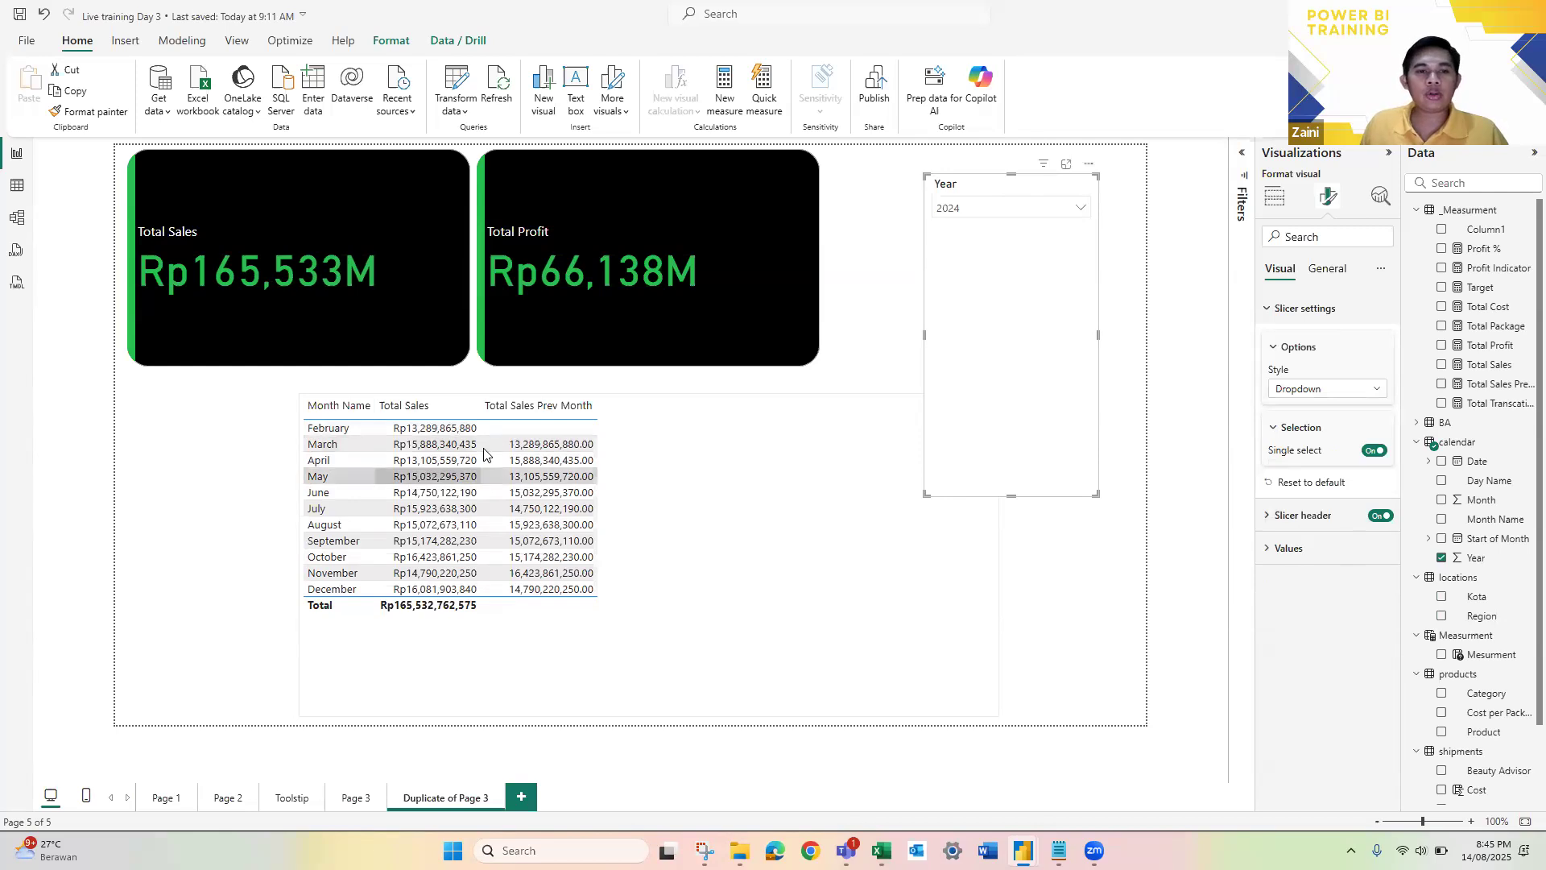
scroll(484, 454, "up", 3)
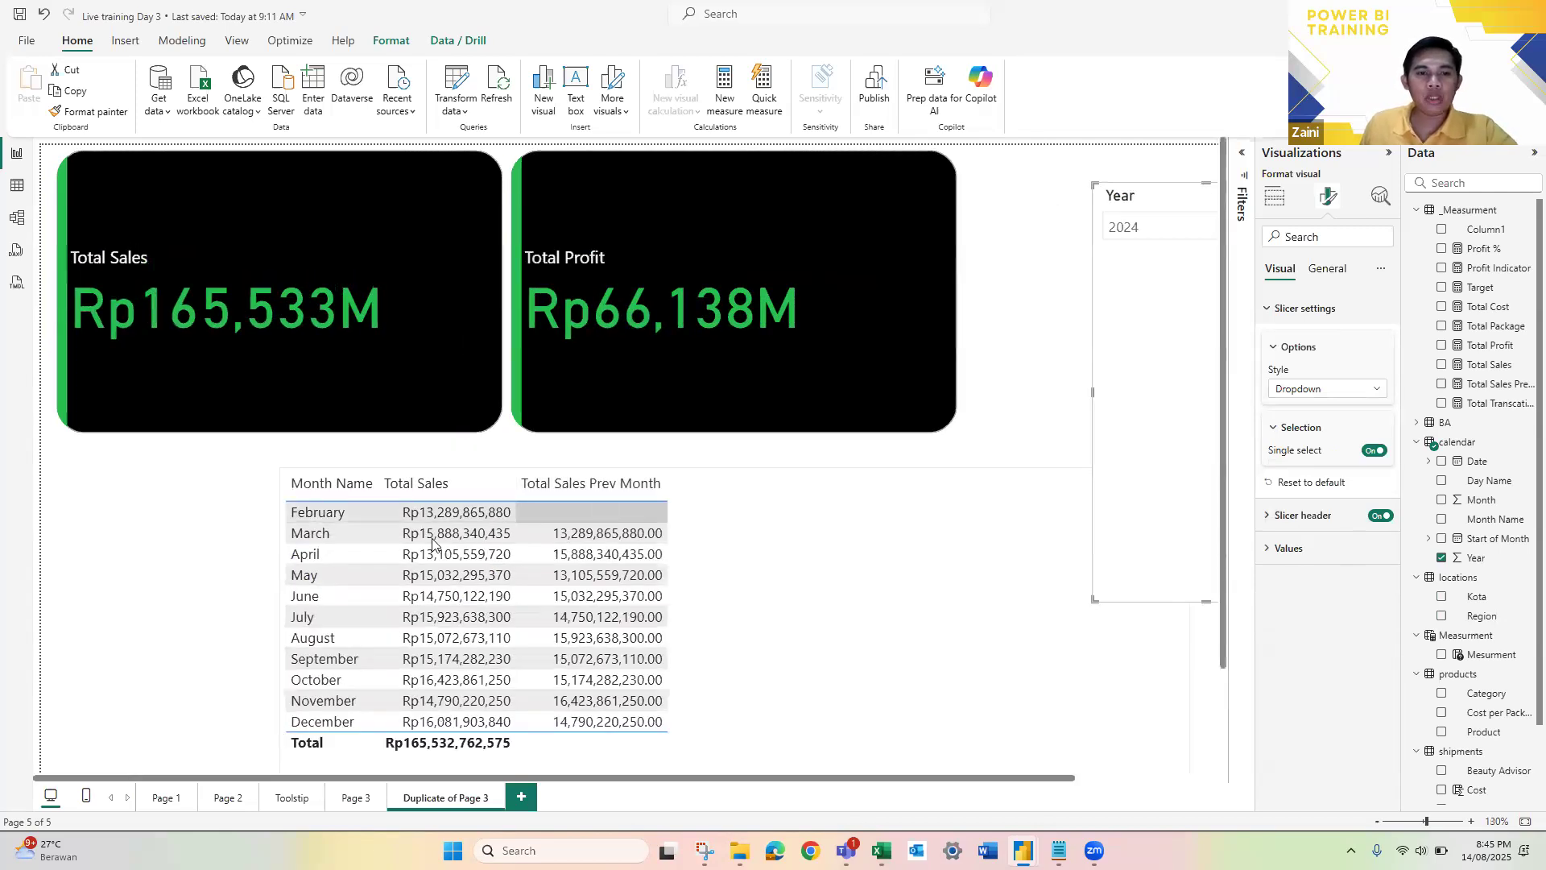
left_click(449, 515)
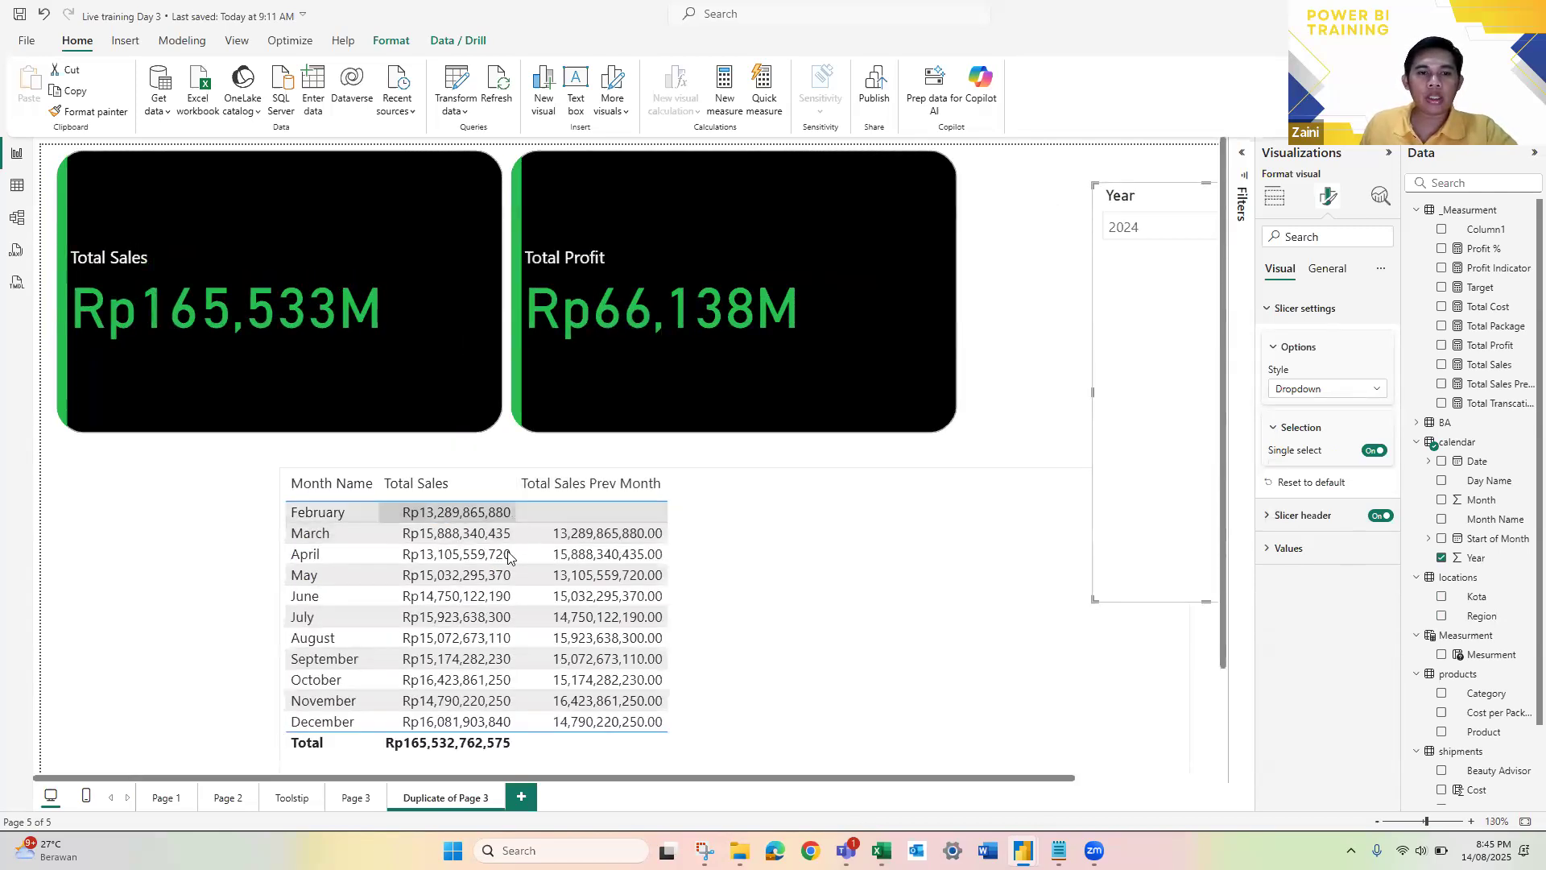
left_click(616, 597)
left_click(607, 533)
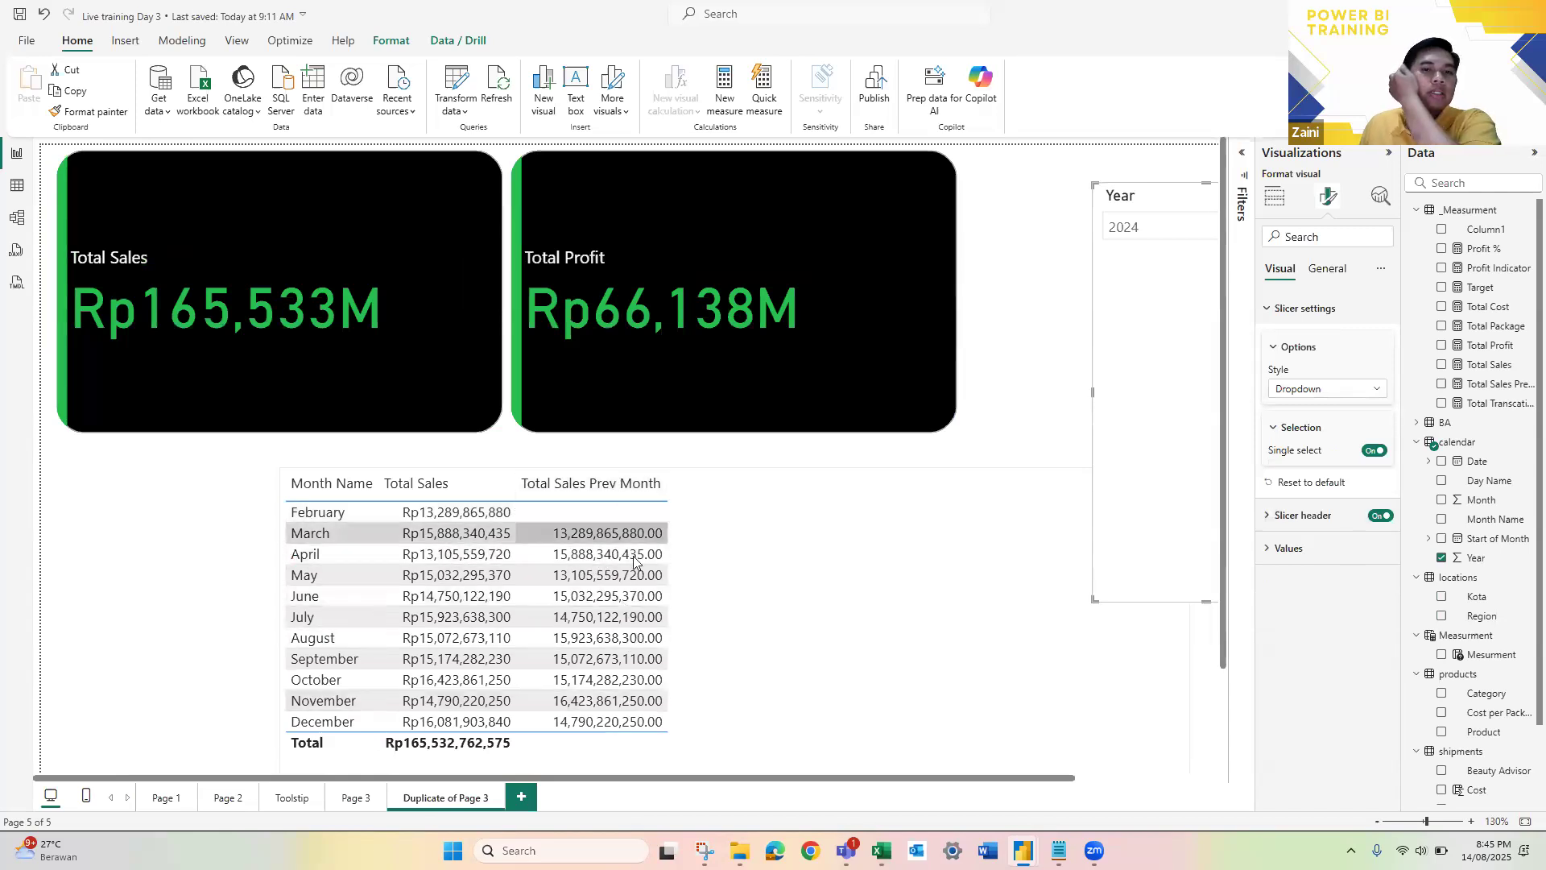
left_click(616, 617)
left_click(626, 602)
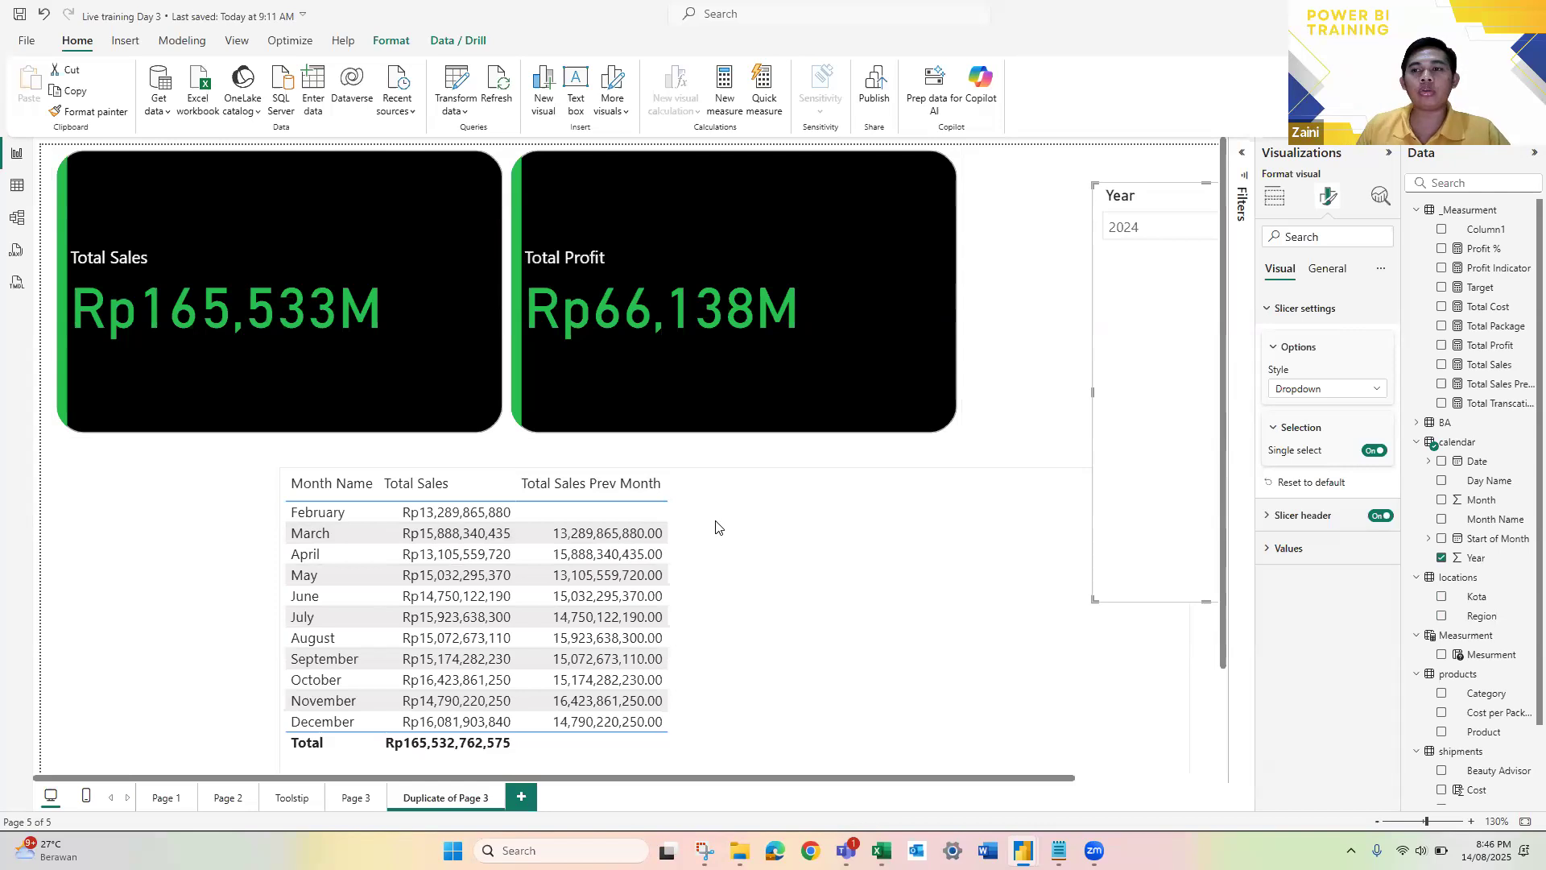
Step: Create a new measure named MOM Sales % in the _Measurment table and start a second formula line
right_click(1460, 212)
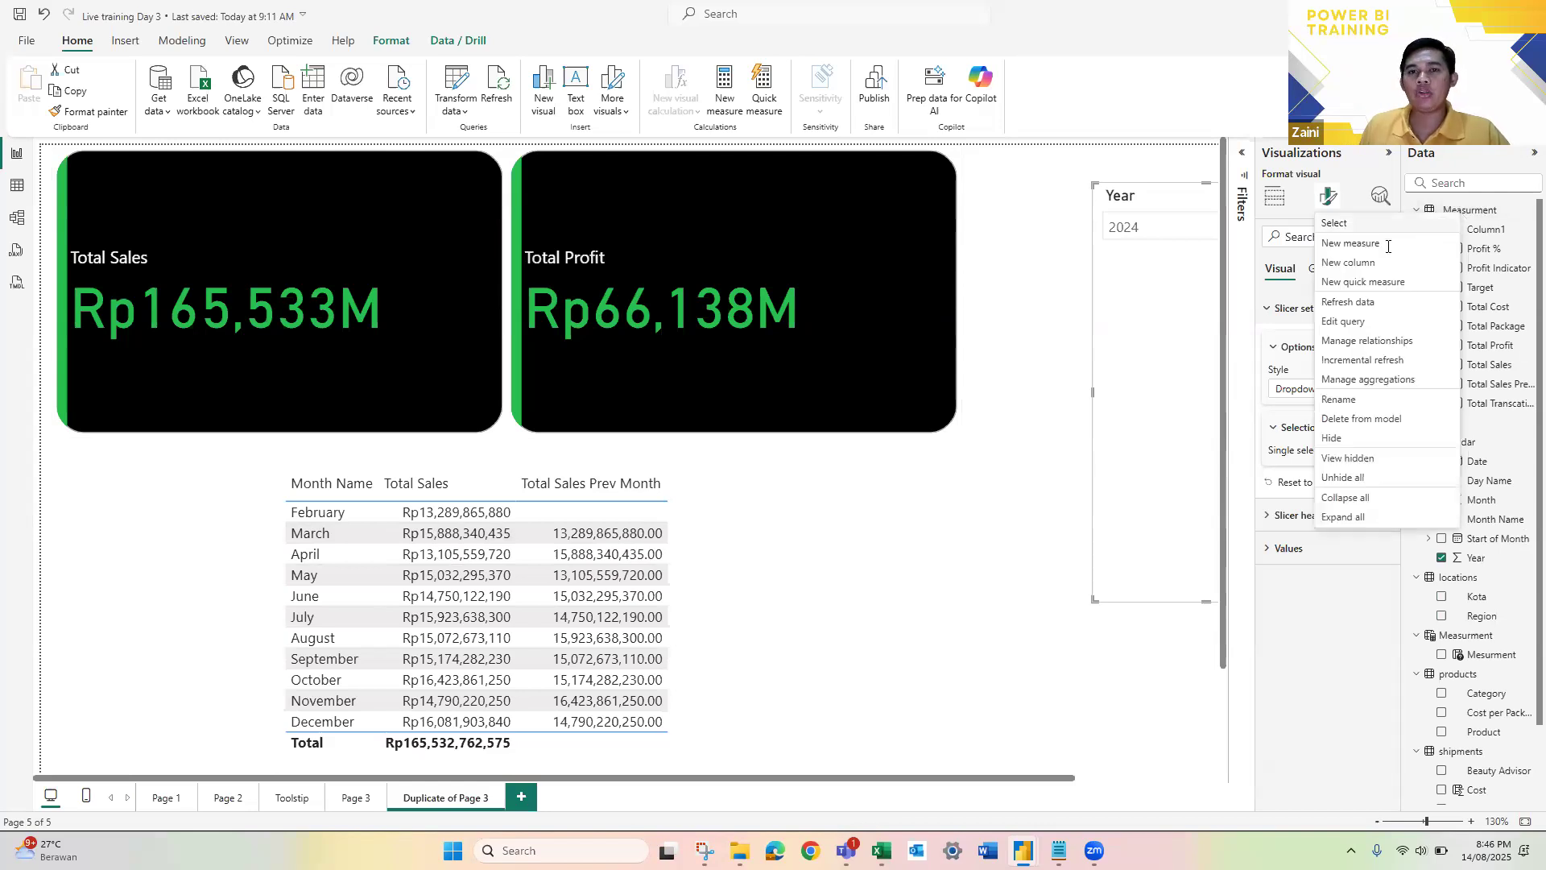
left_click(1363, 250)
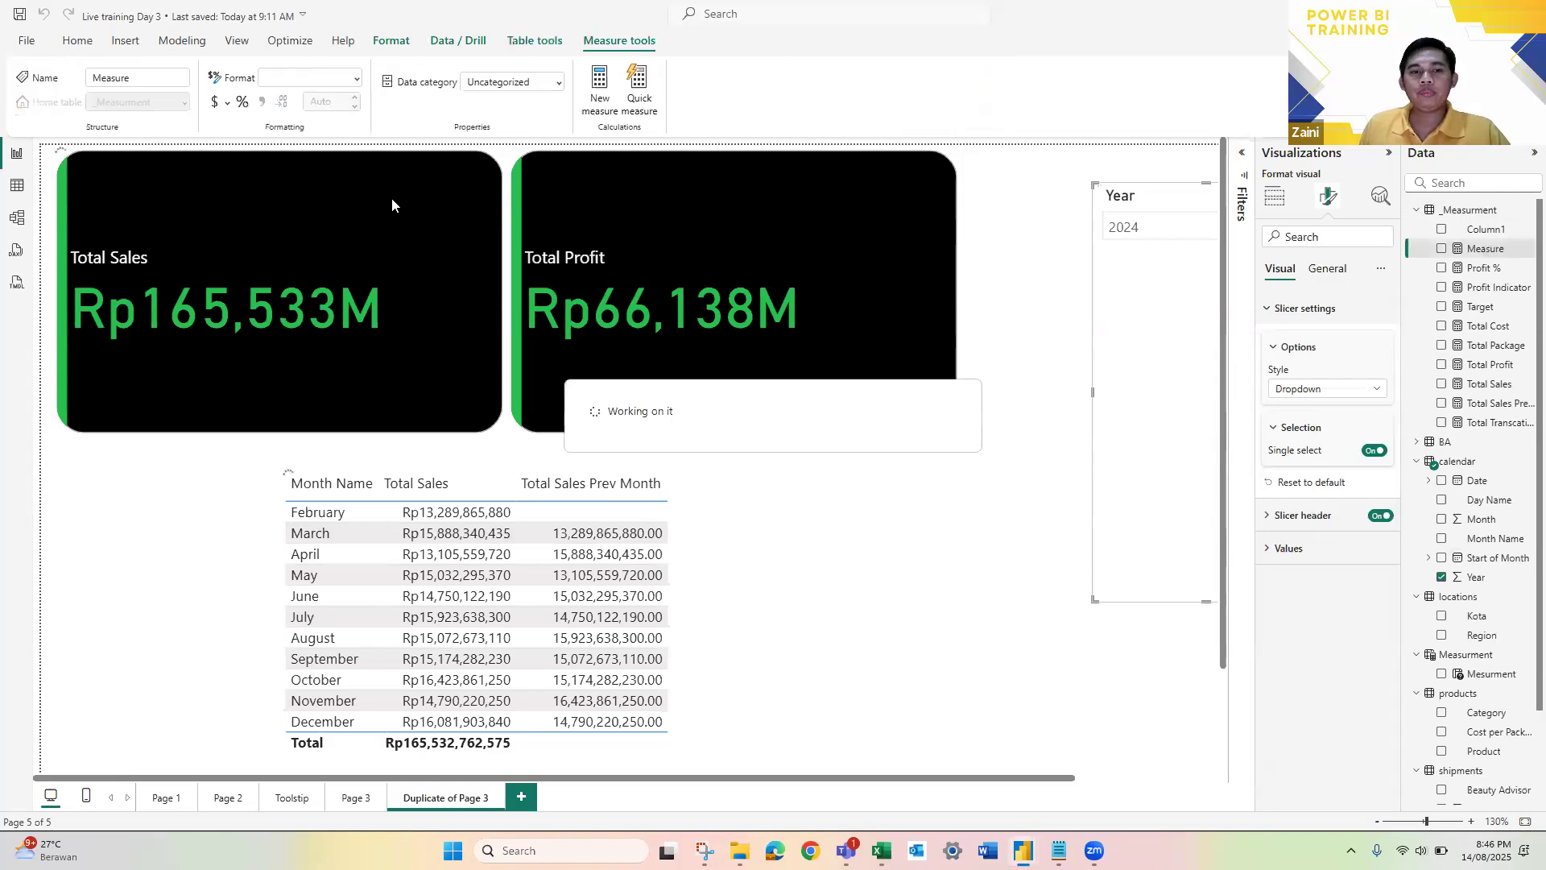
type("MOM S")
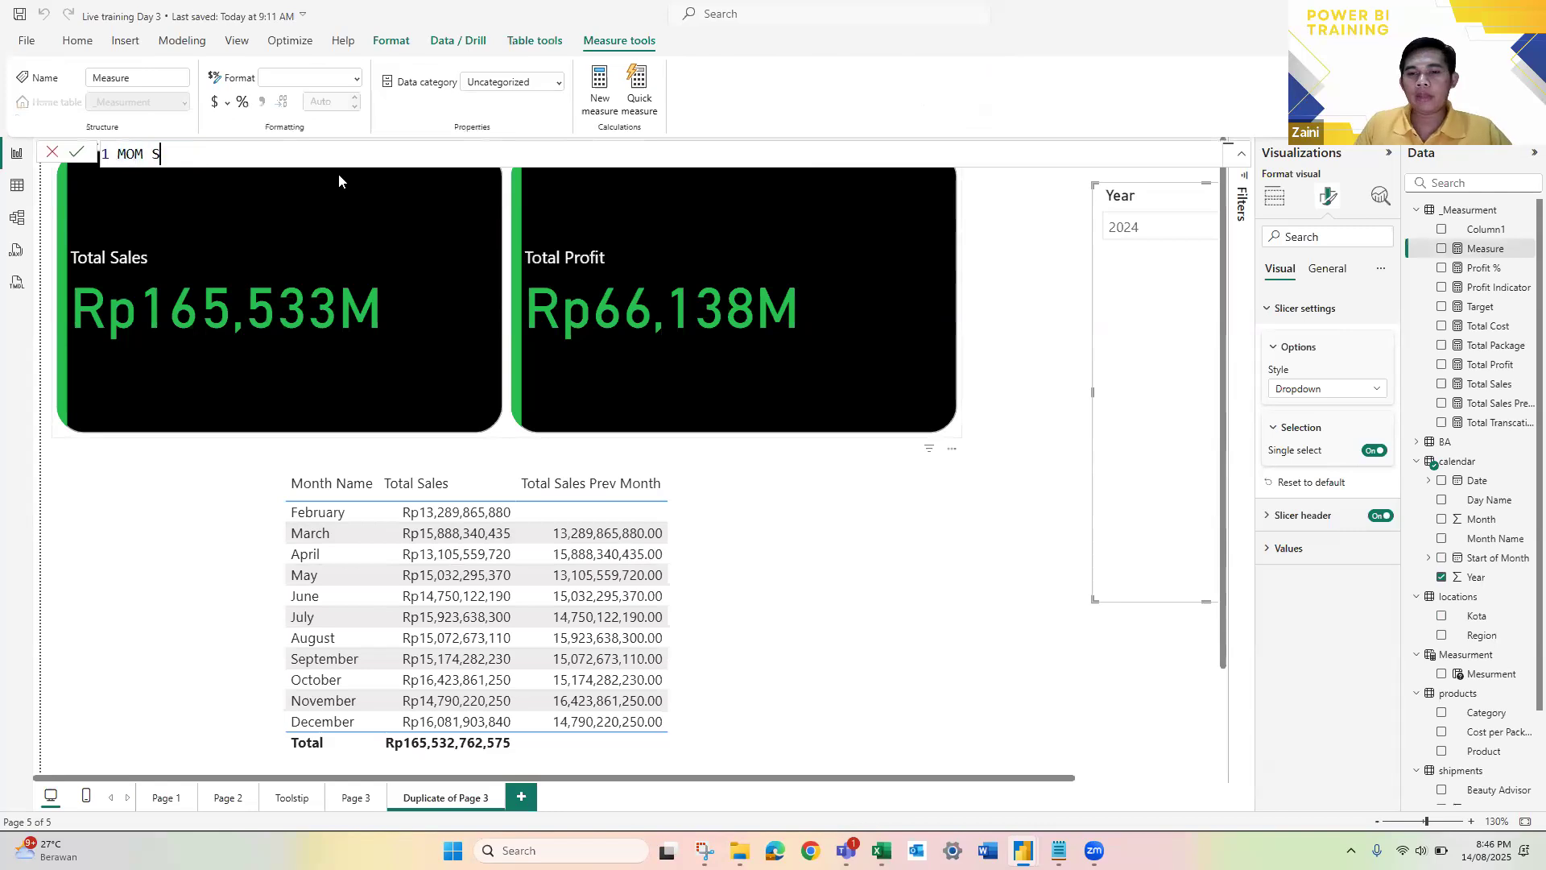
type("ales")
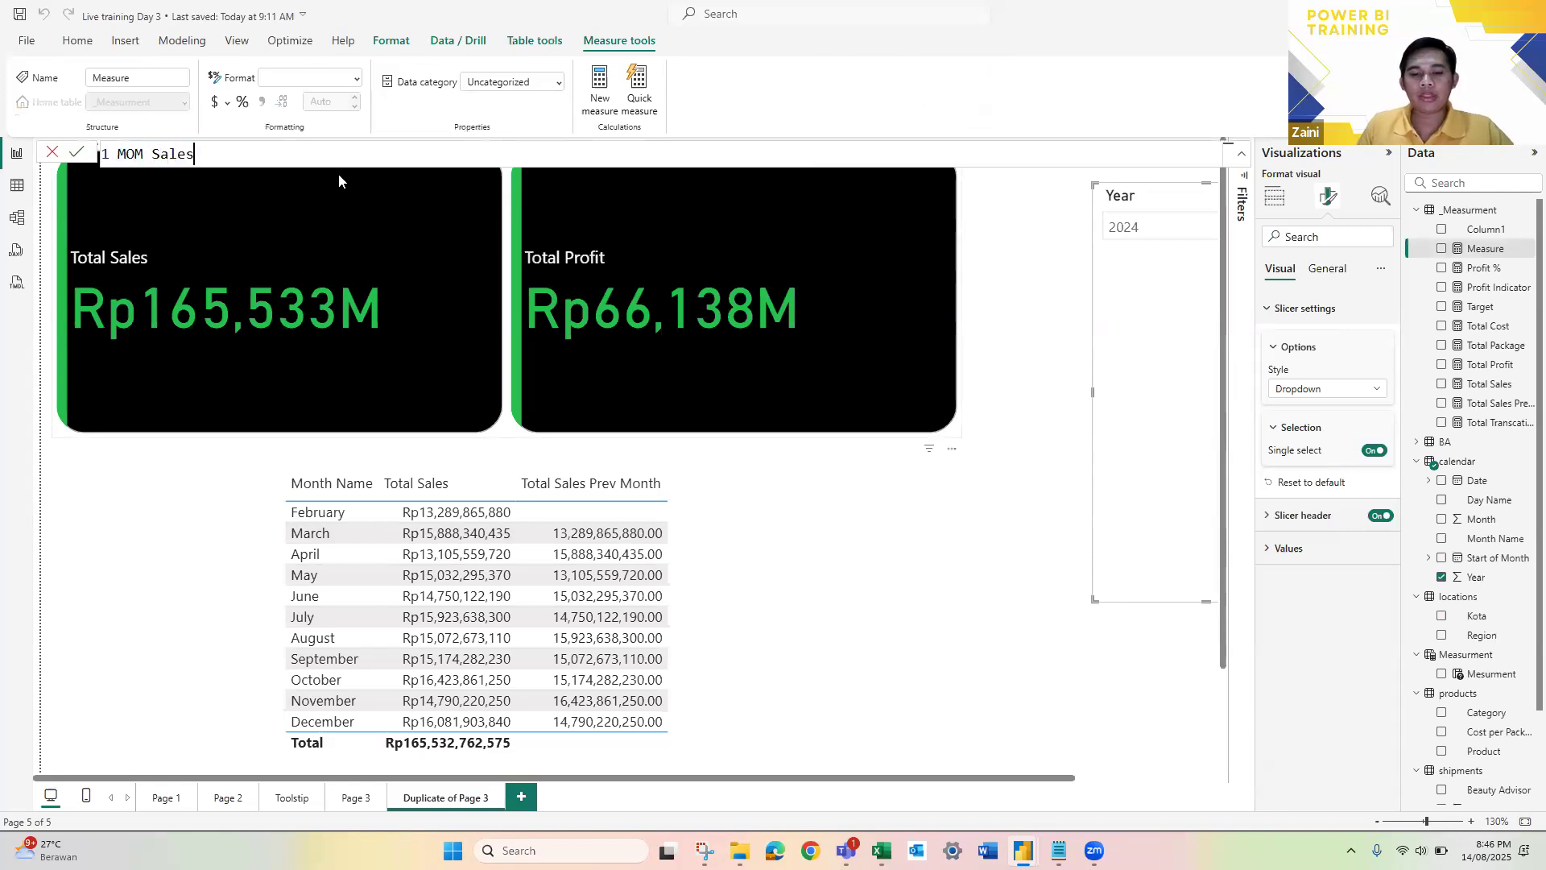
type(" % =")
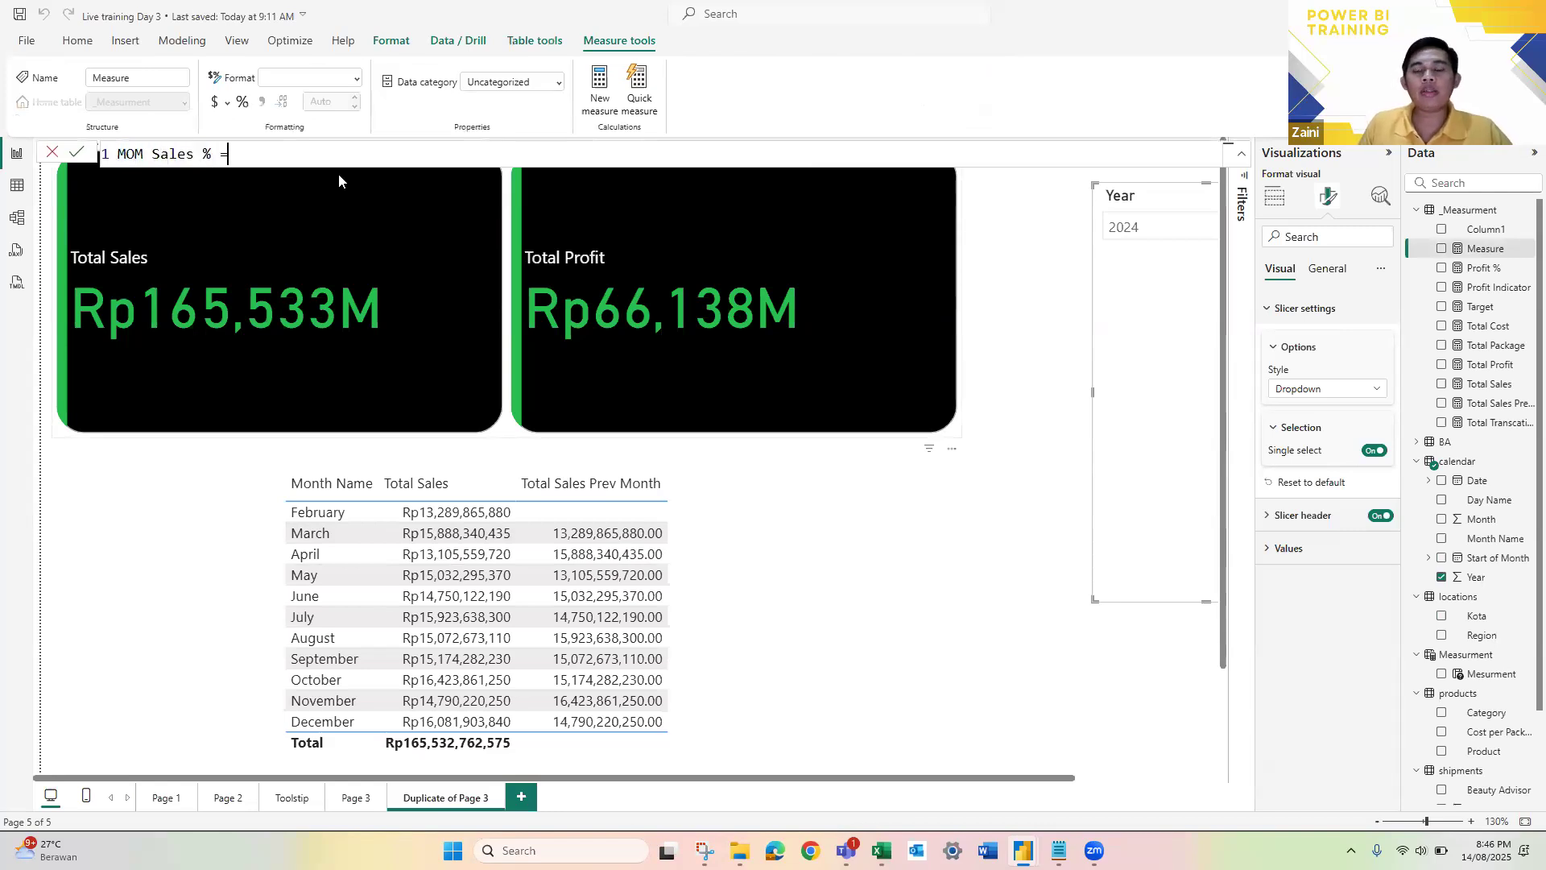
key("shift+Return")
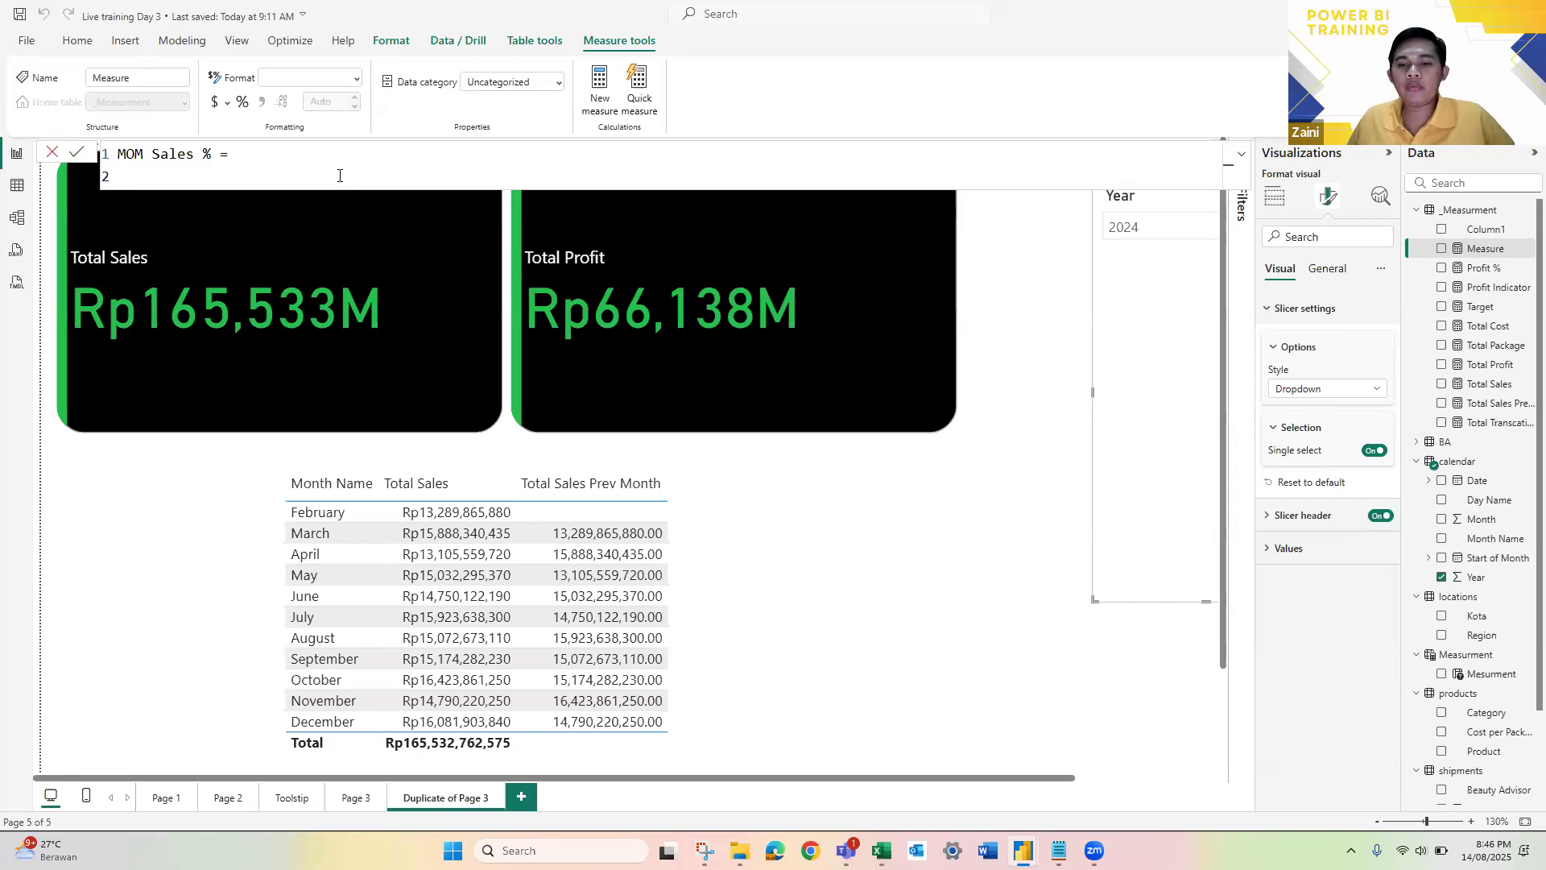
Step: Declare a variable CM equal to the [Total Sales] measure on the second line of the MOM Sales % formula
type("VAR")
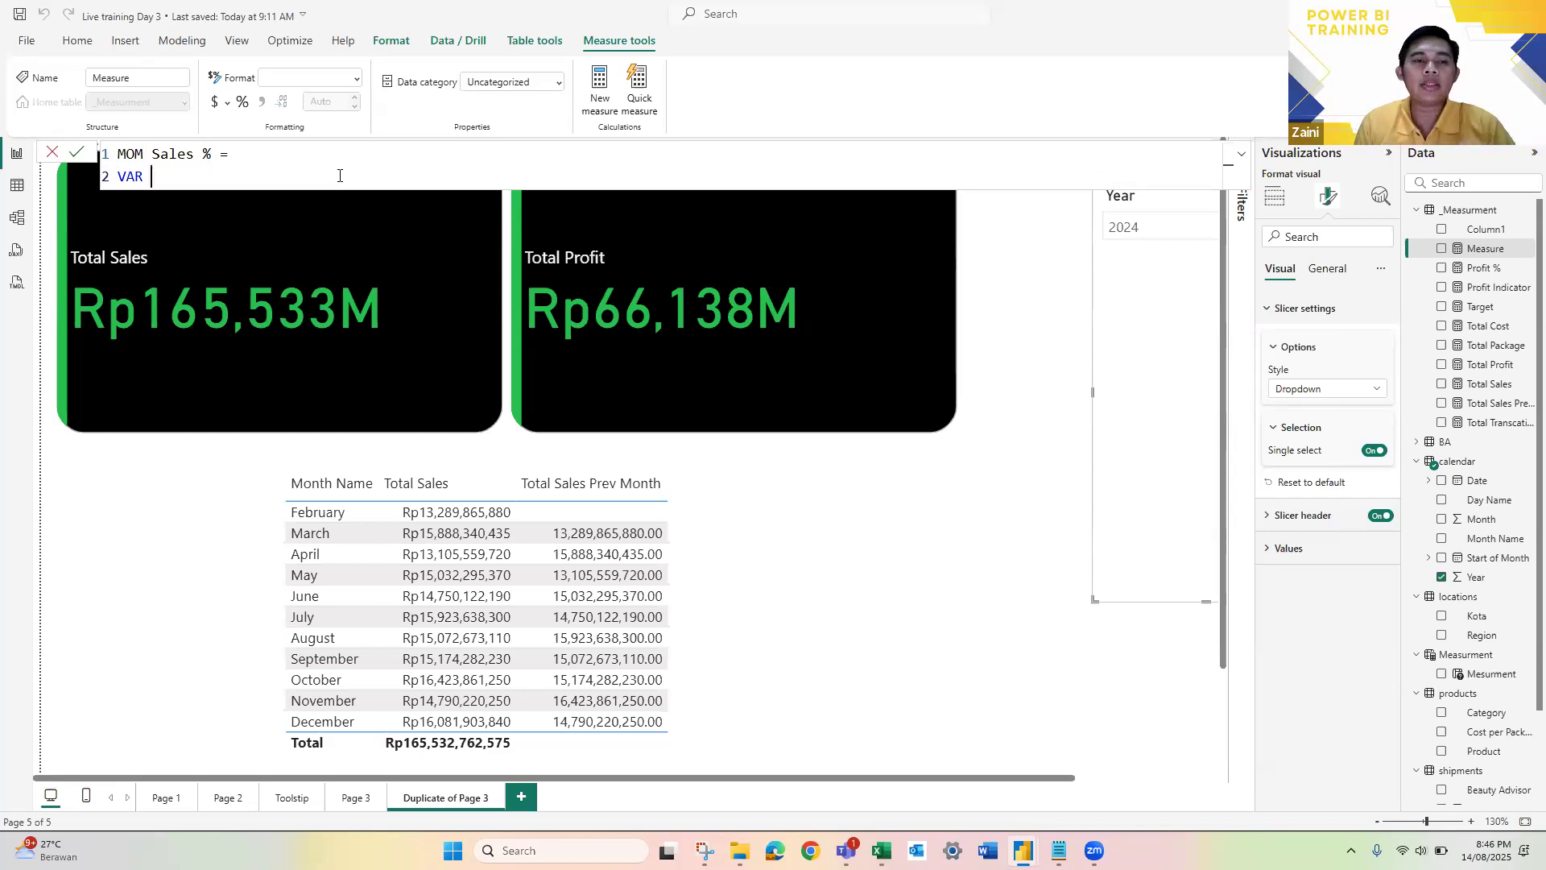
type("CM")
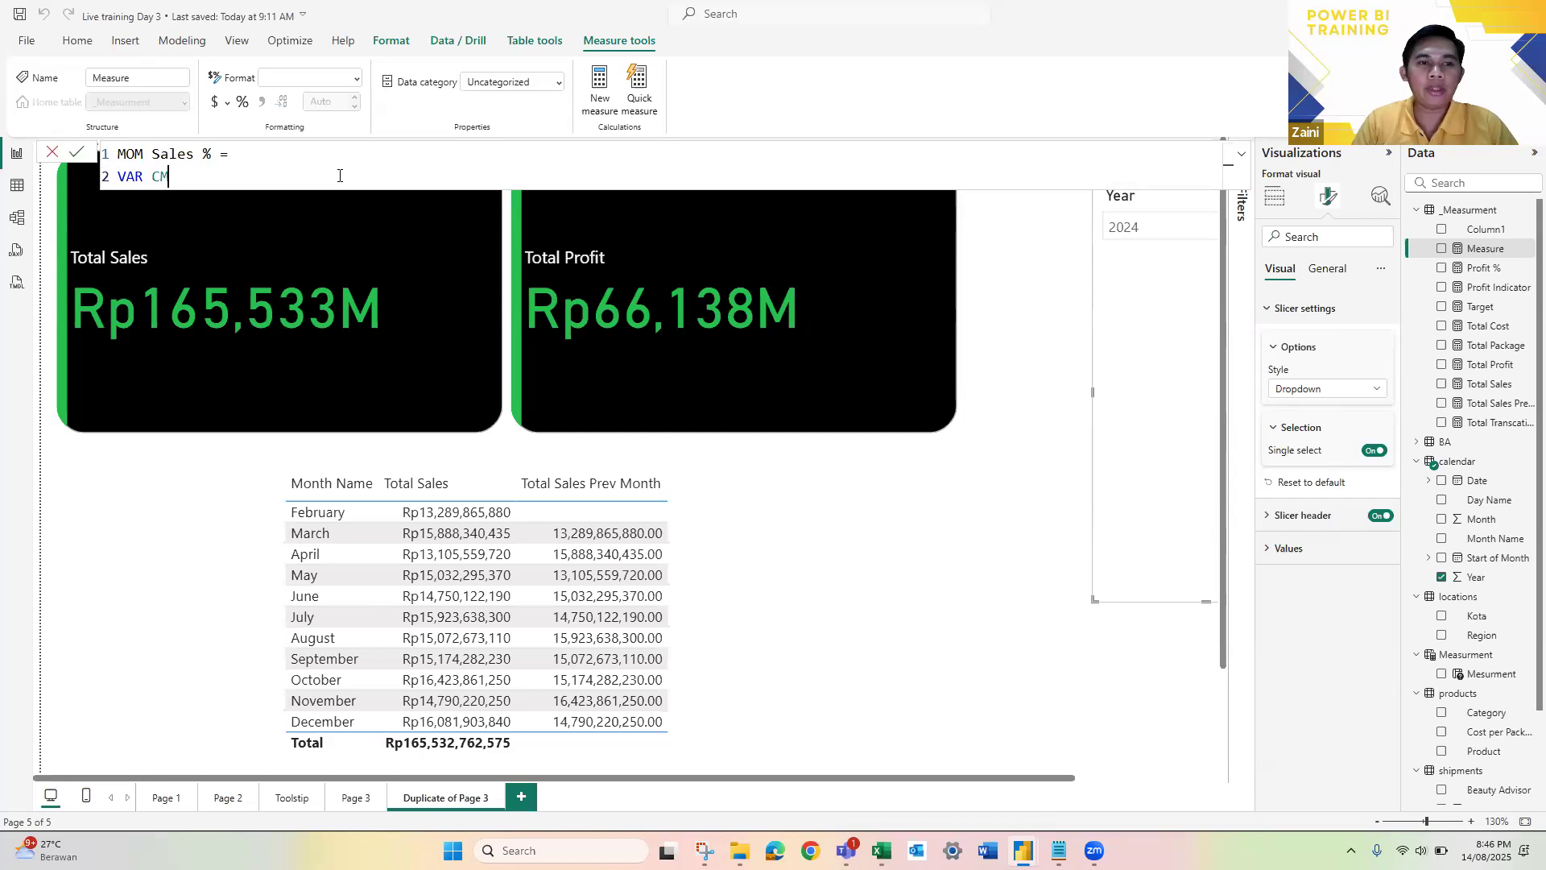
type("= Tol")
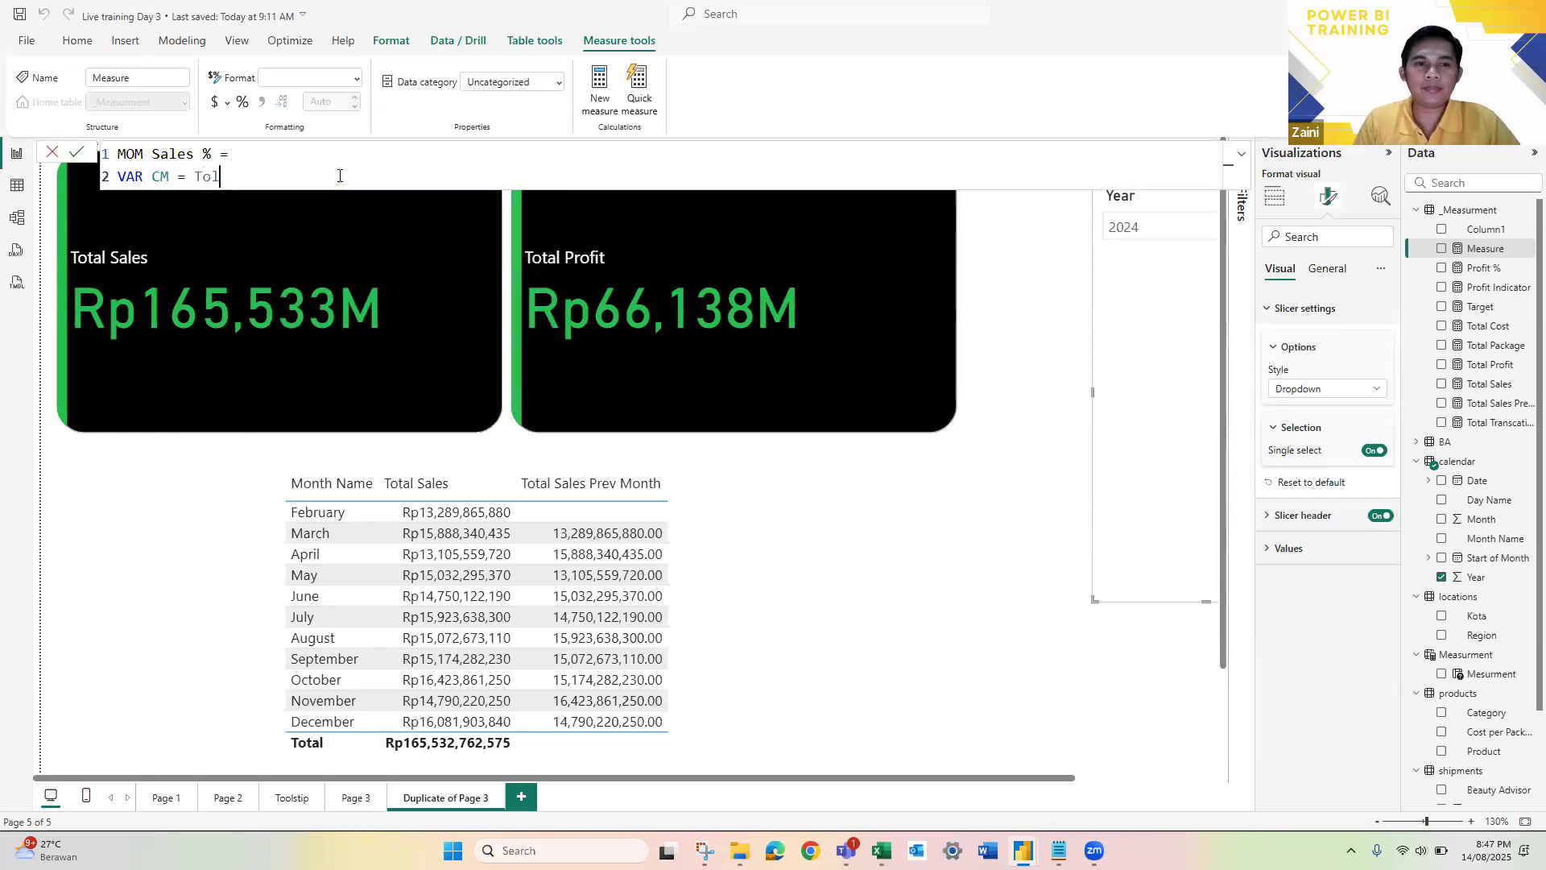
key("BackSpace")
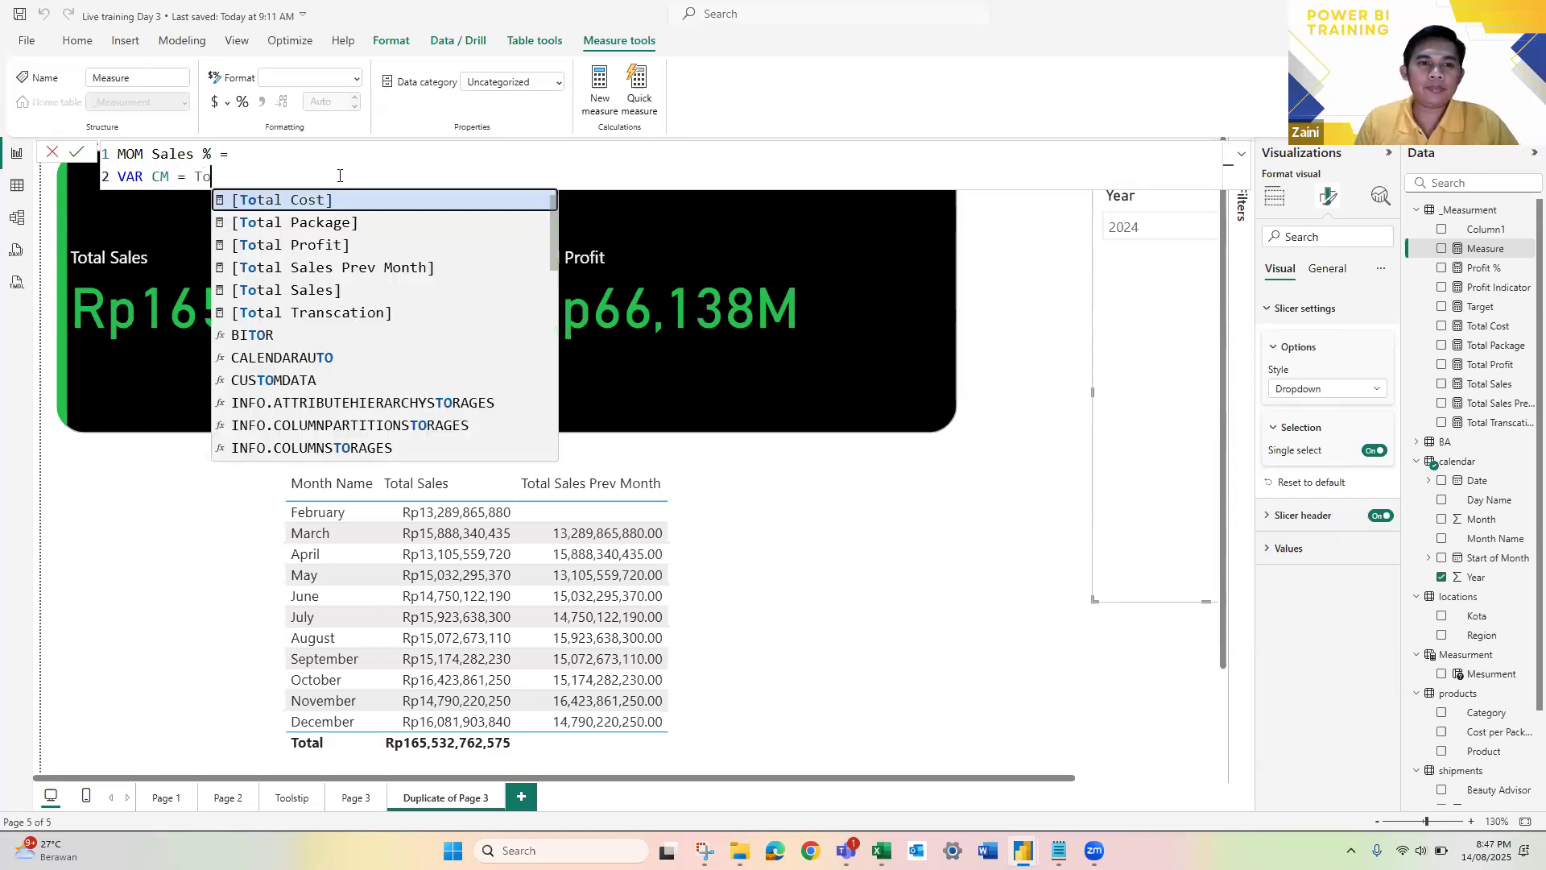
key("Down")
key("Down")
key("Down")
key("Down")
key("Tab")
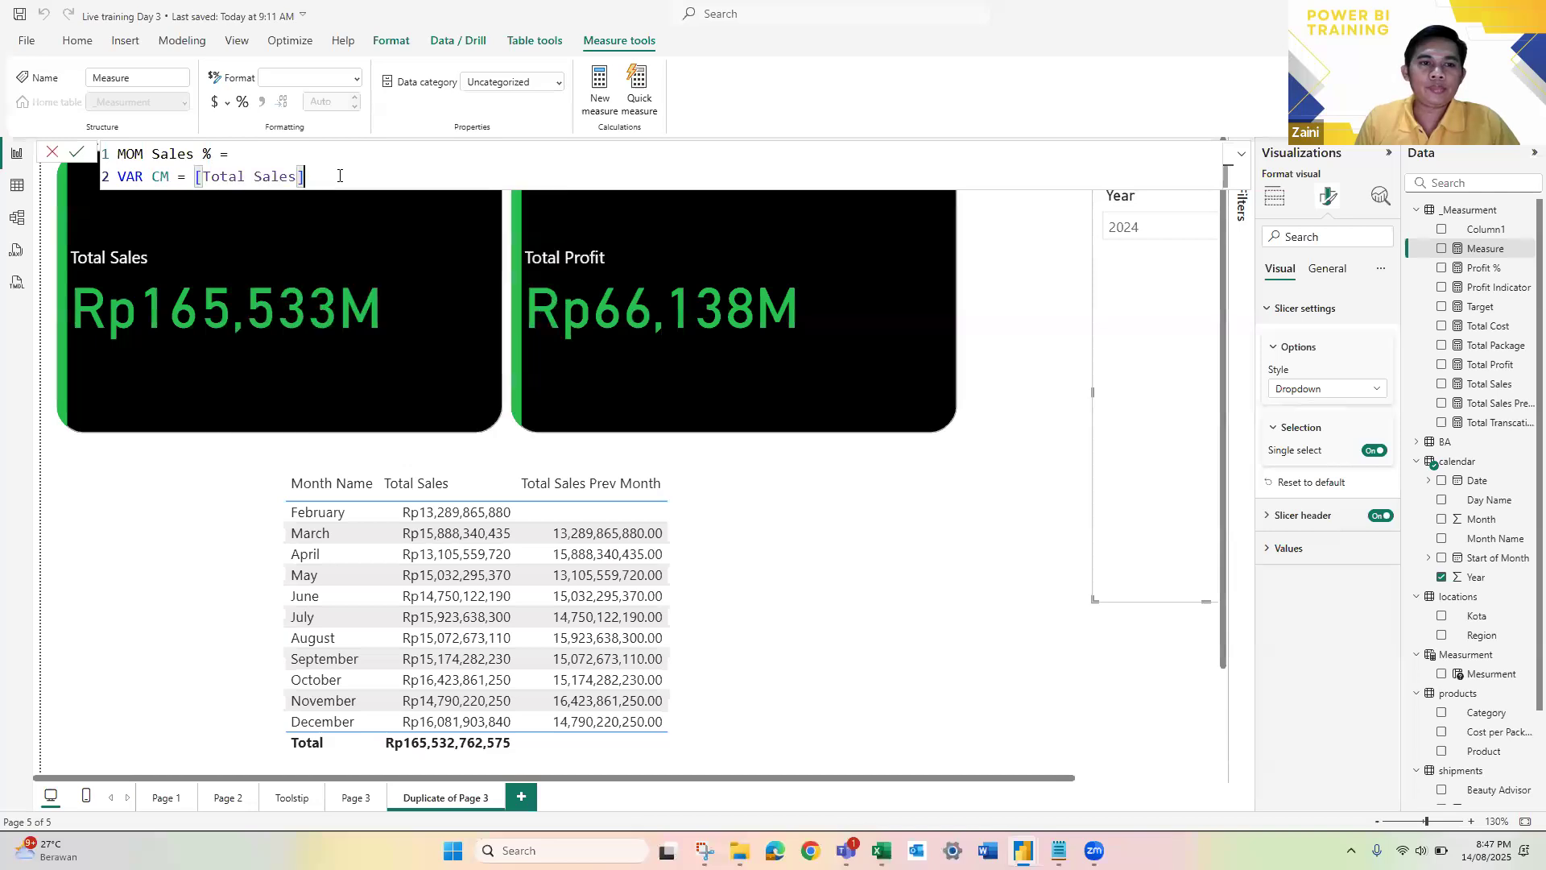
key("shift+Return")
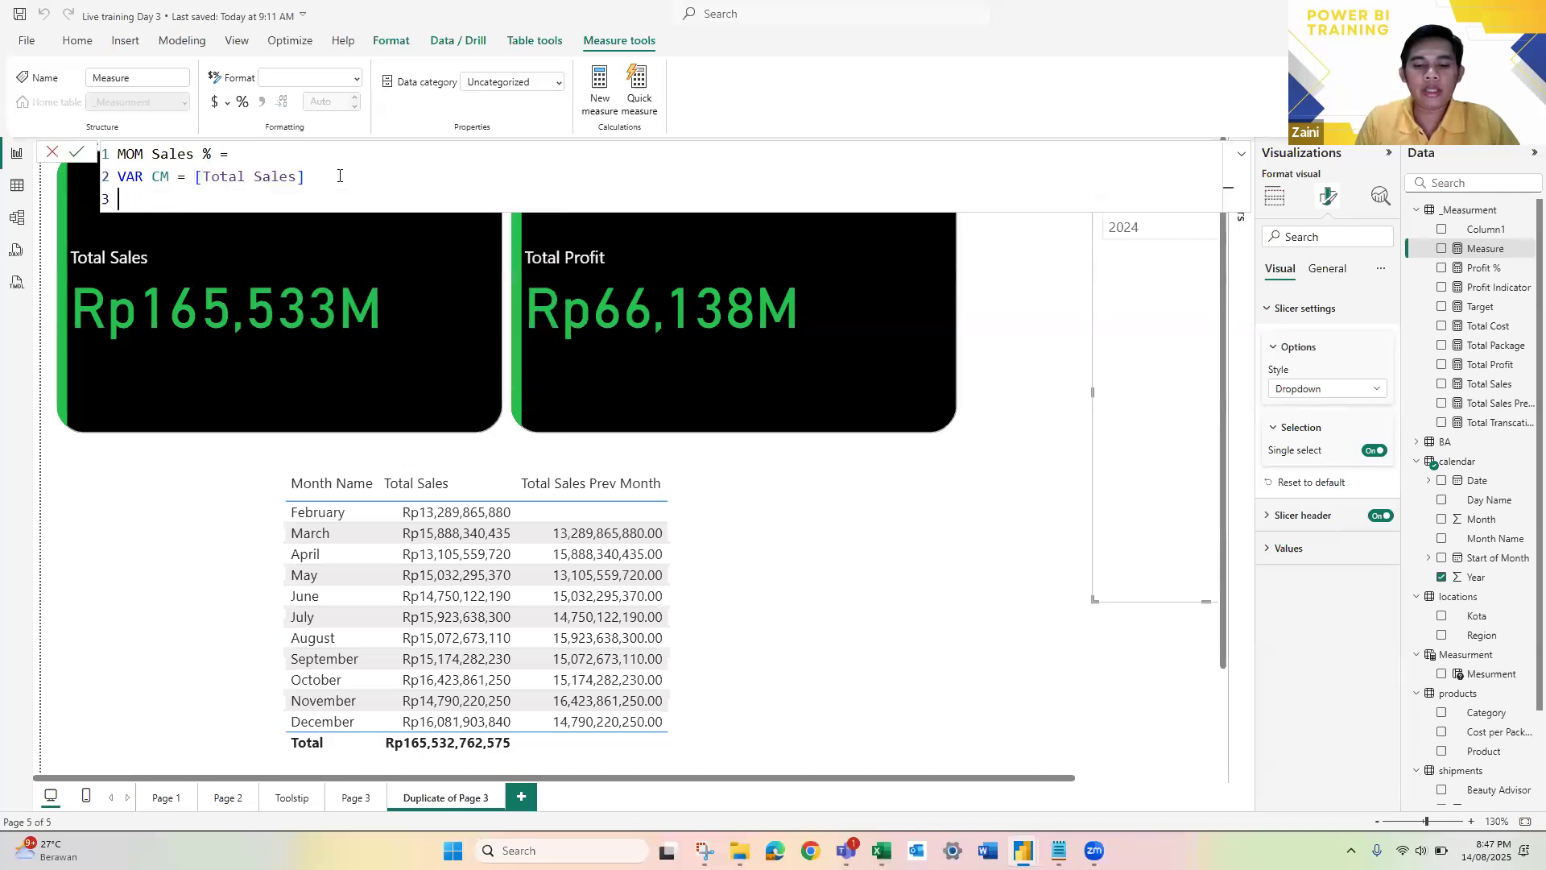
Step: Declare a variable PM equal to the [Total Sales Prev Month] measure on the formula's third line
type("VAR")
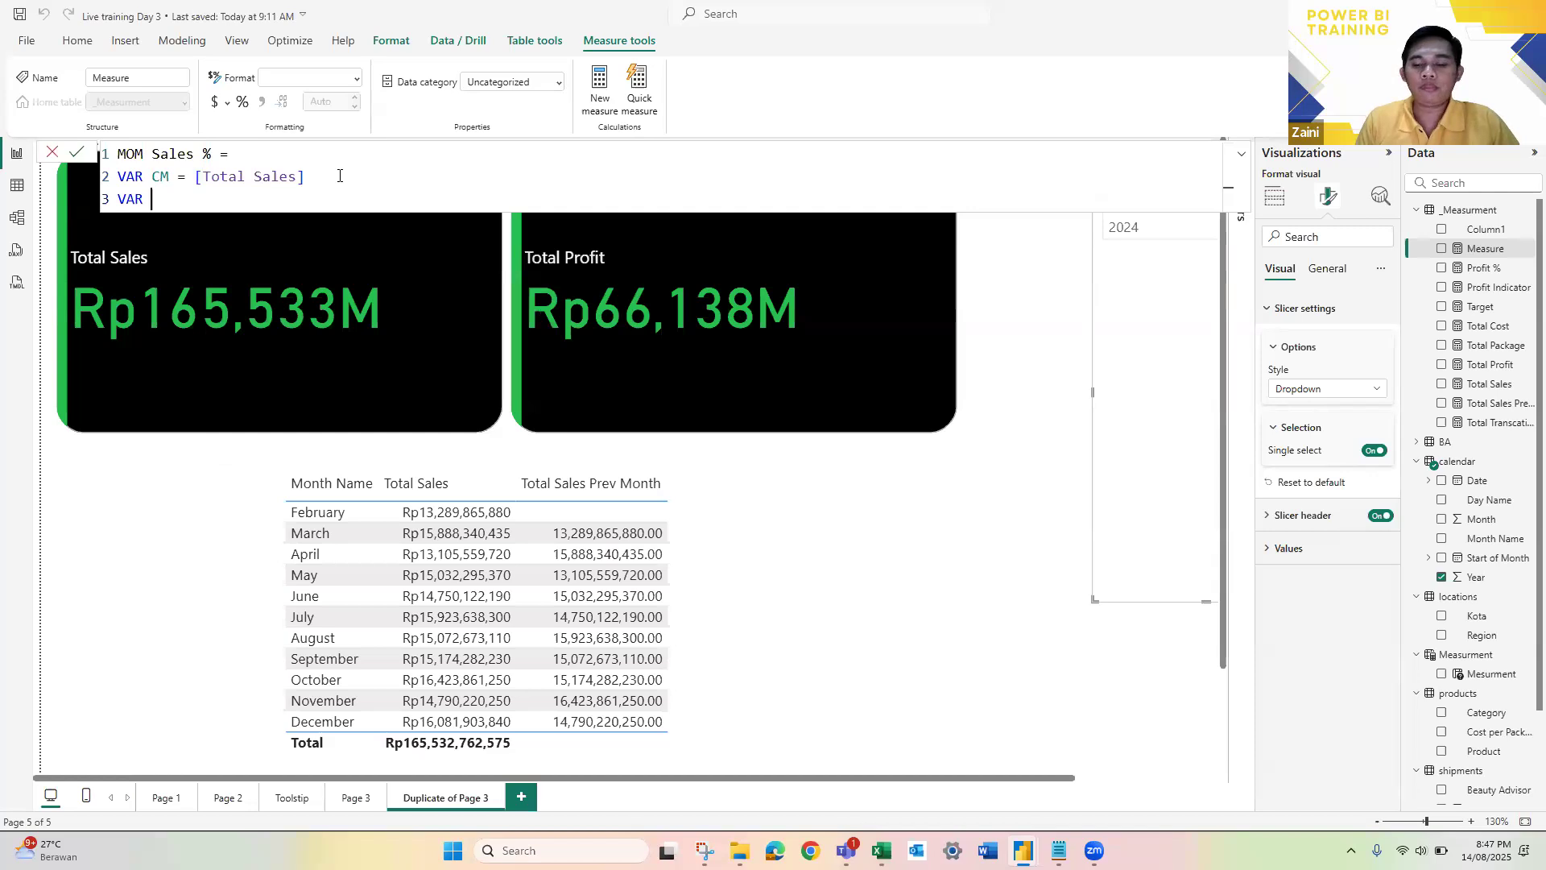
type(" PM")
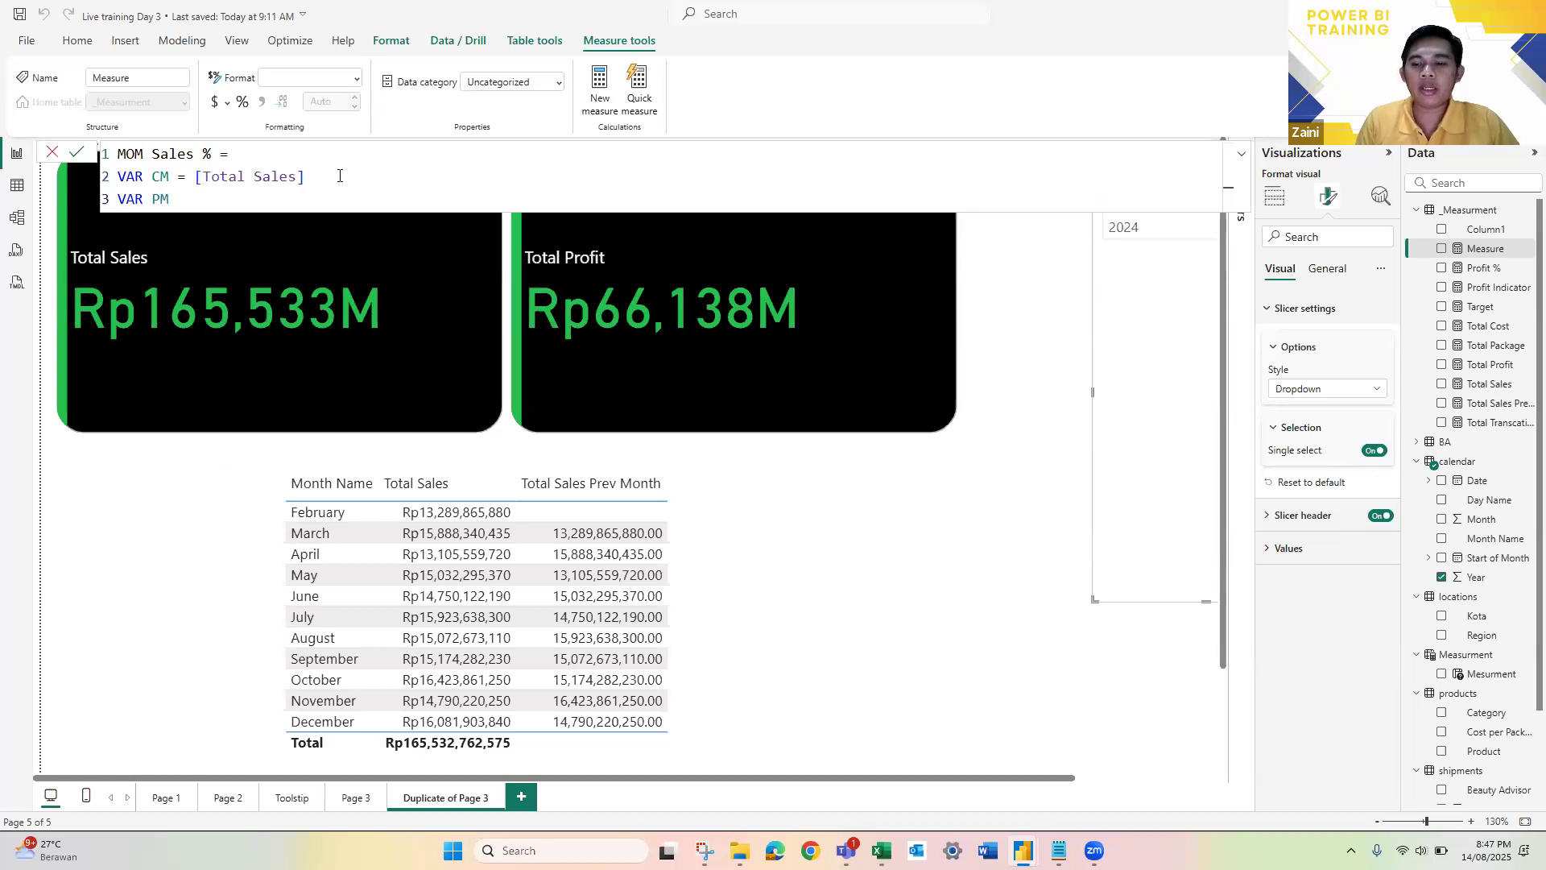
type(" = TO")
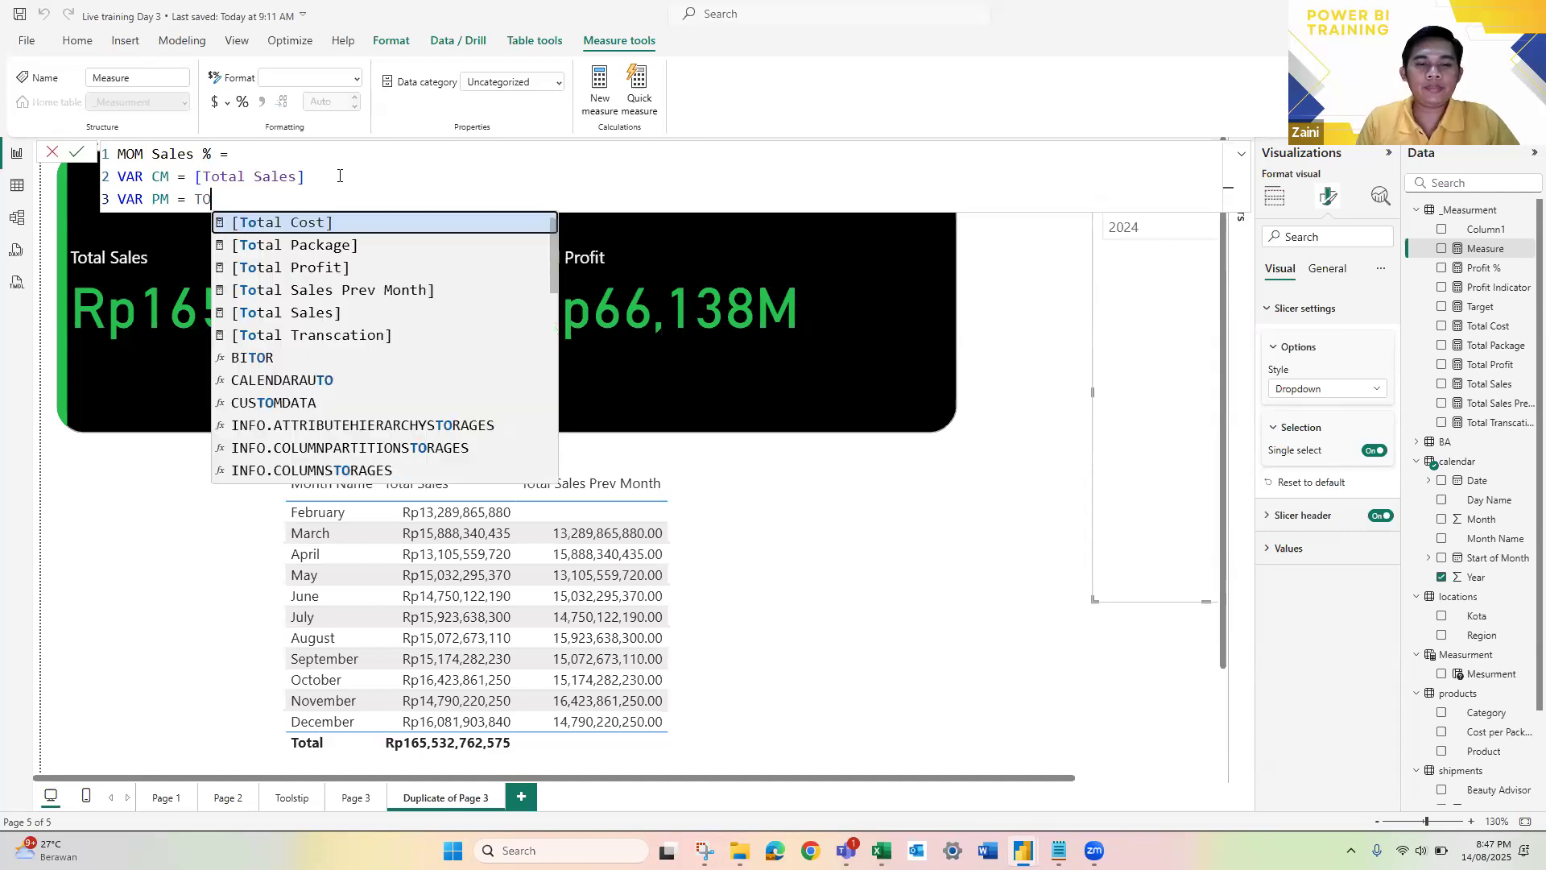
type("T")
key("Down")
key("Down")
key("Down")
key("Tab")
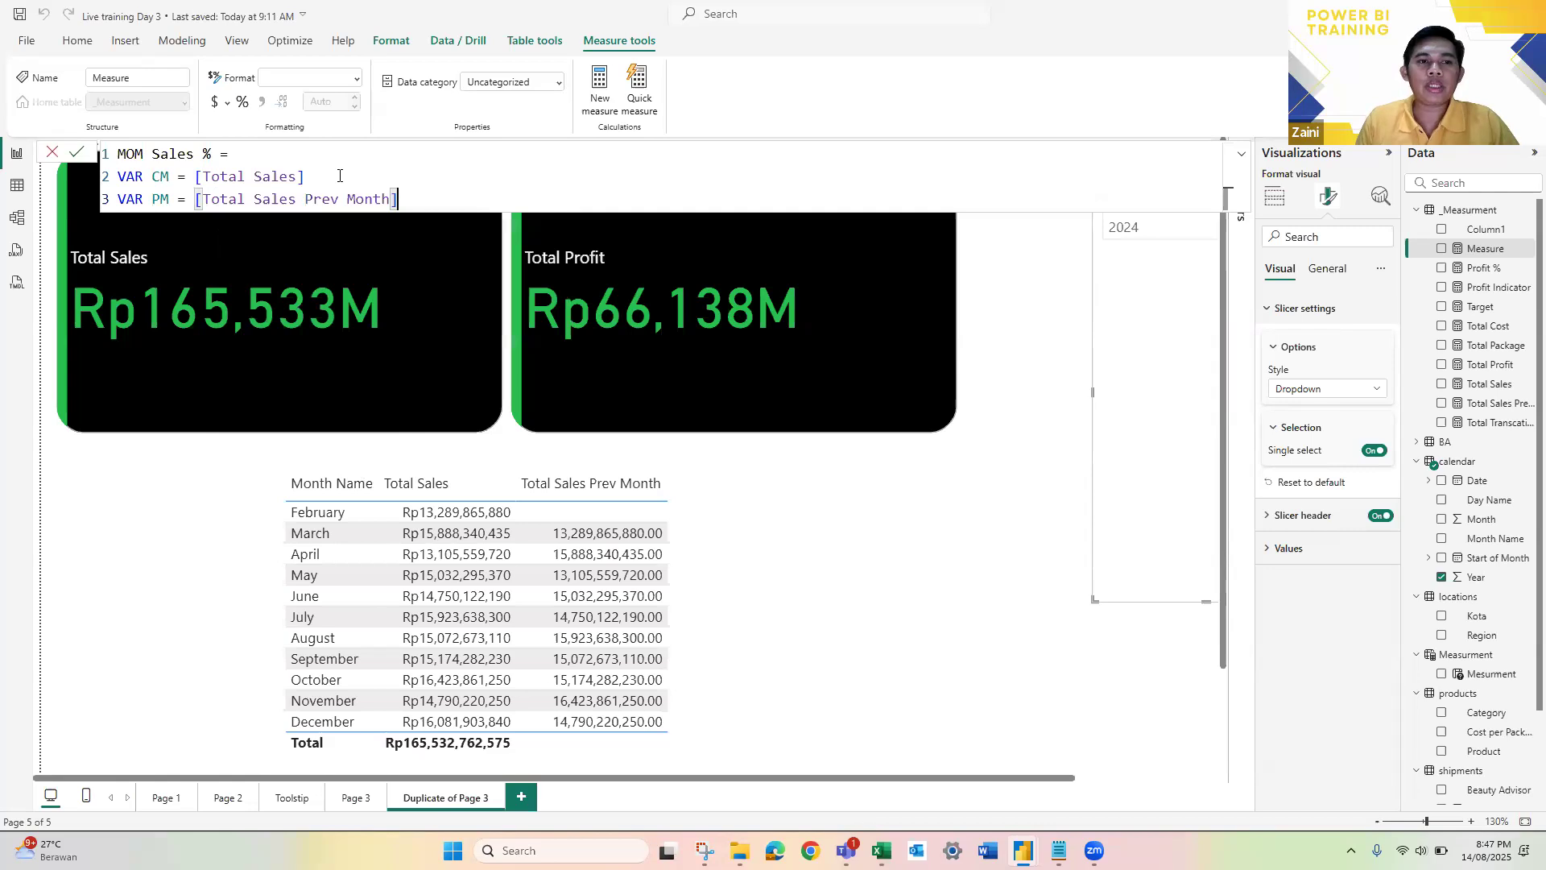
key("shift+Return")
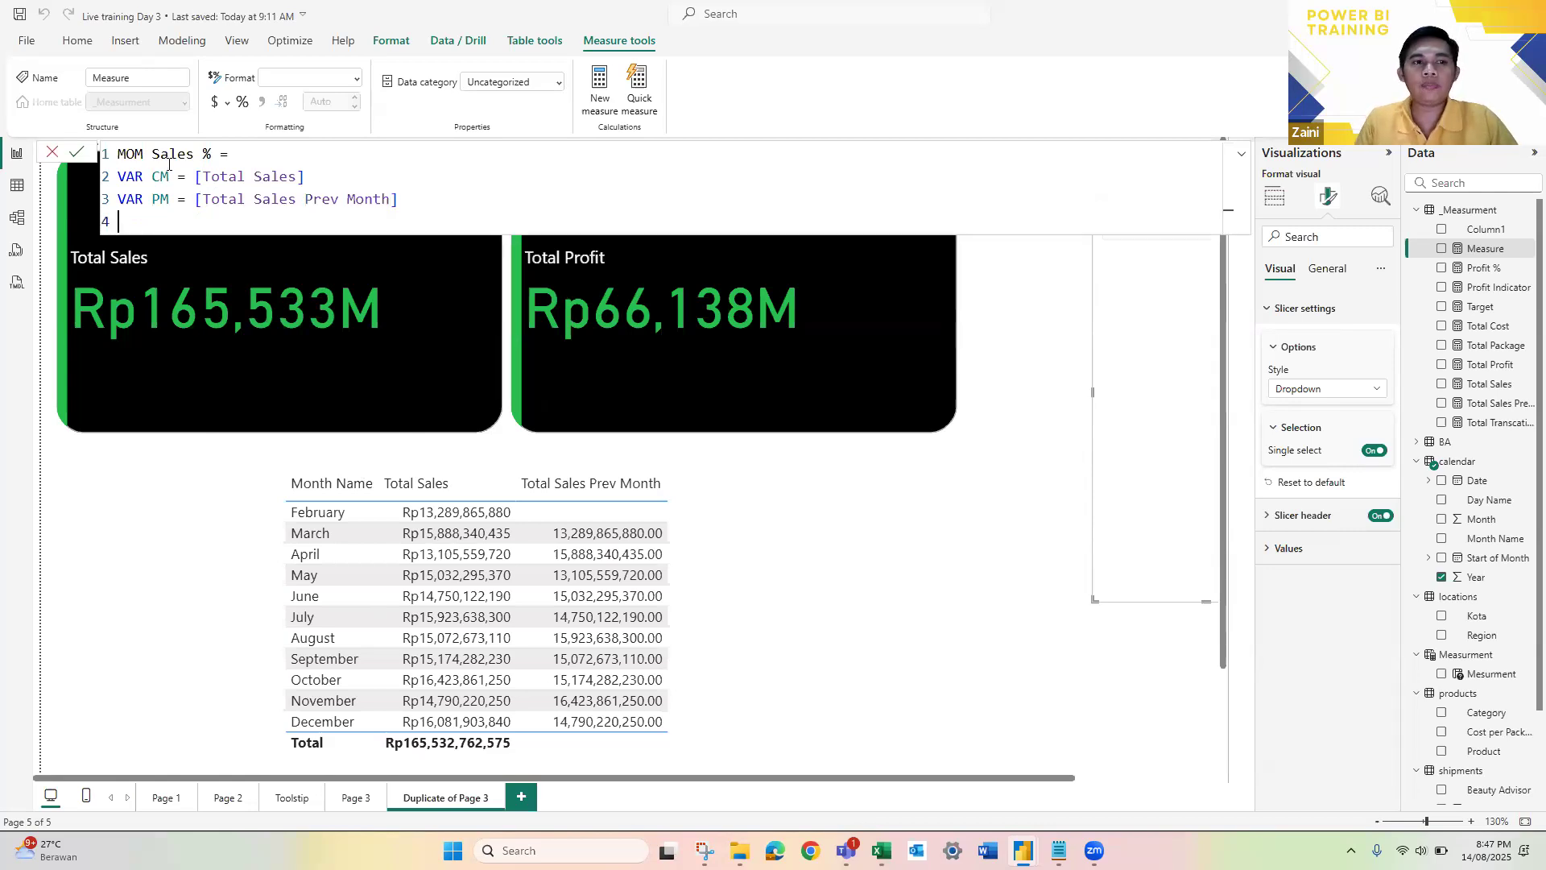
Step: Add a RETURN statement below the two variables, followed by a new line for the result expression
type("Re")
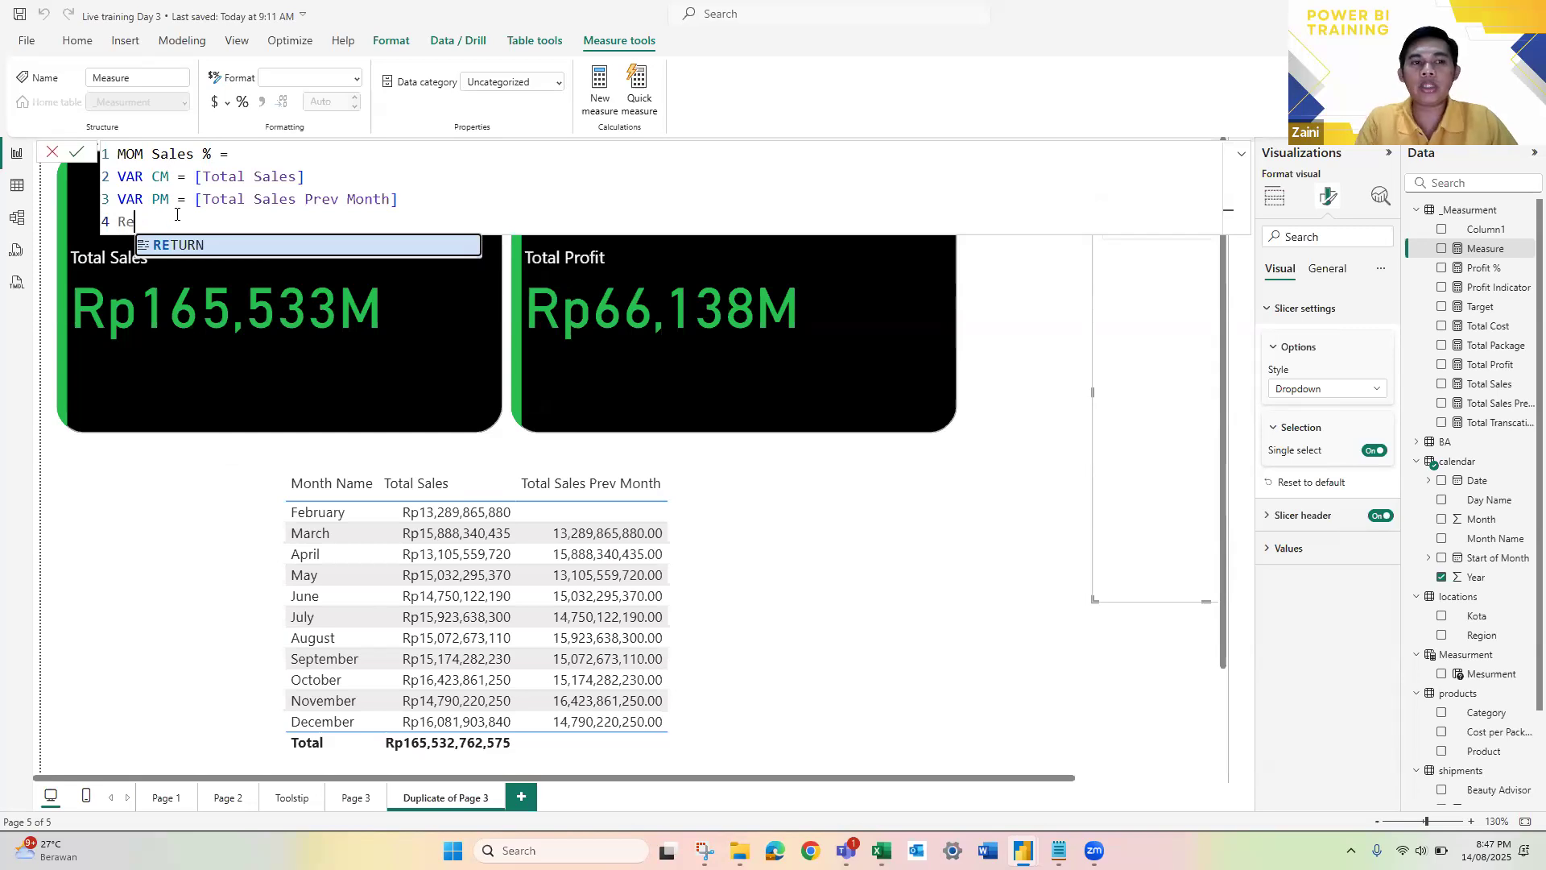
type("t")
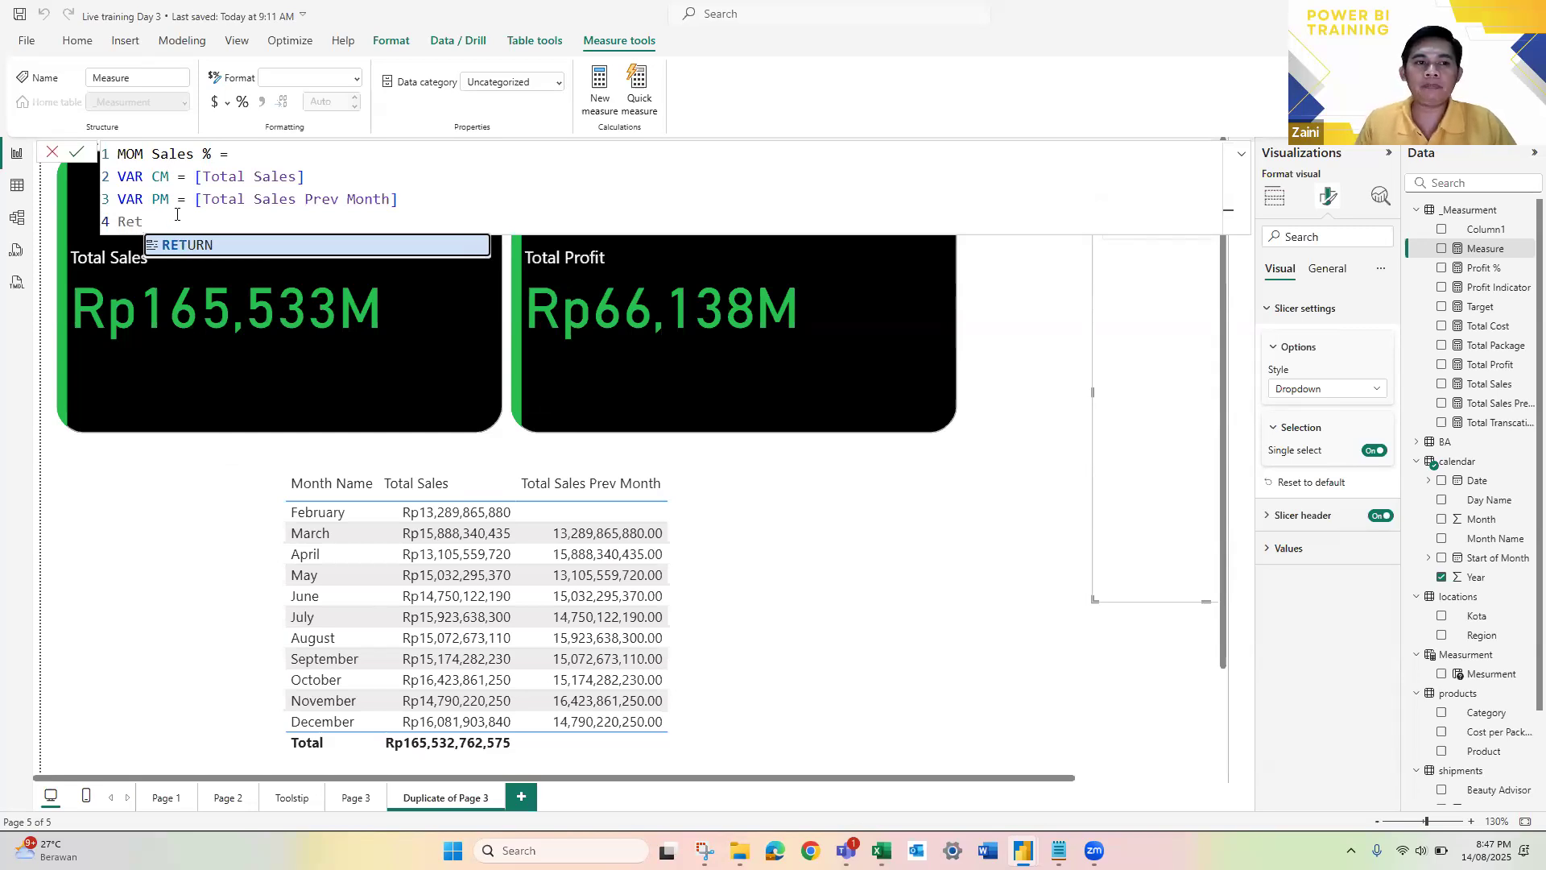
key("Tab")
key("shift+Return")
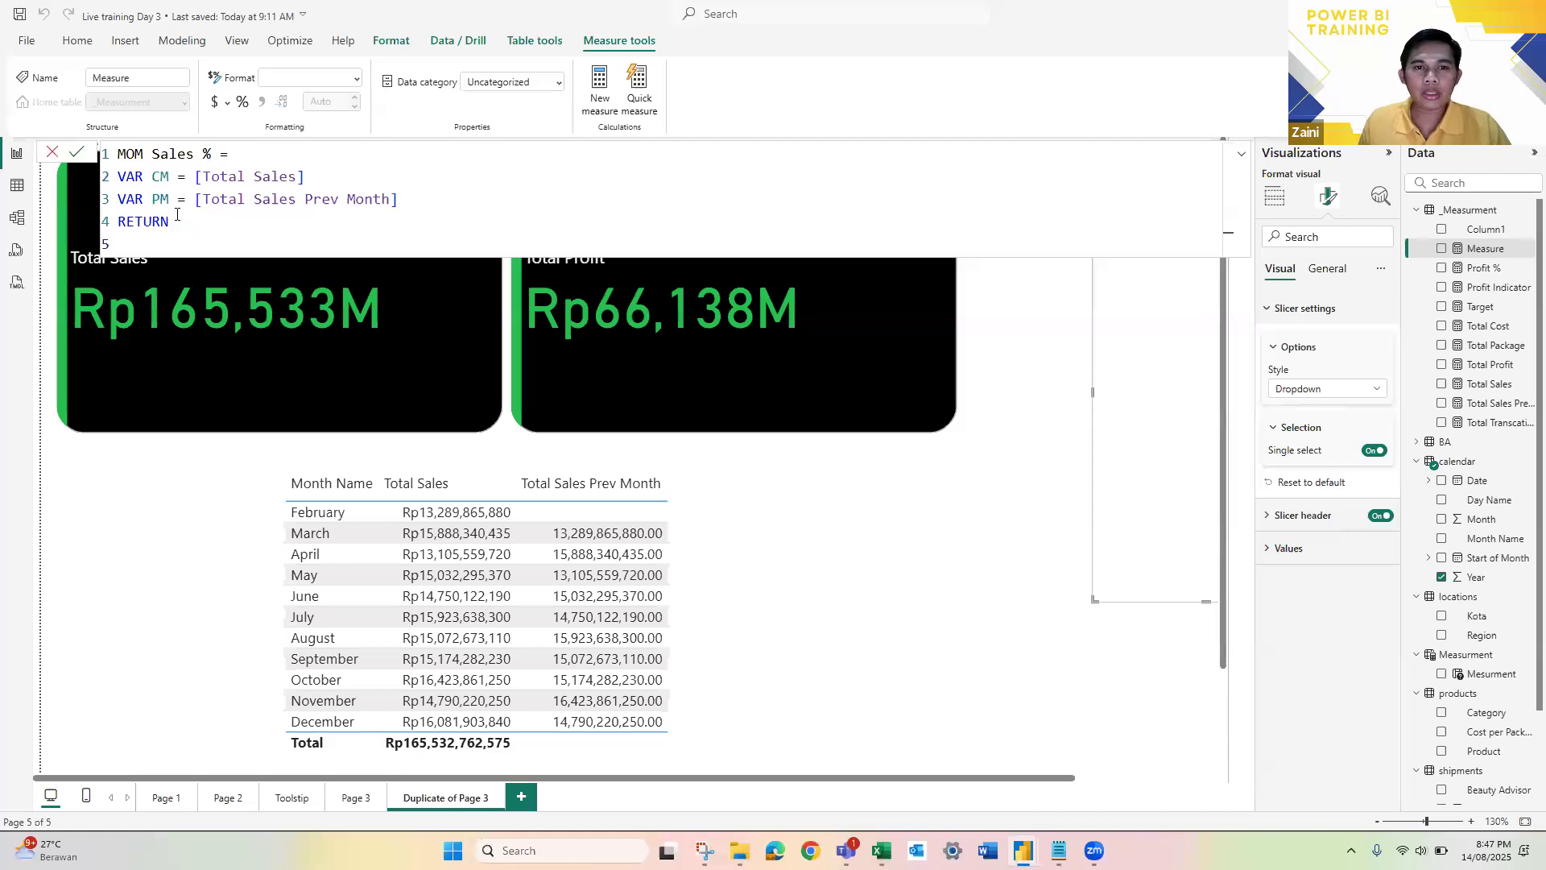
Step: Switch to the Notepad training notes to check the MOM Sales Change % formula, and return to the measure formula in Power BI
key("alt+Tab")
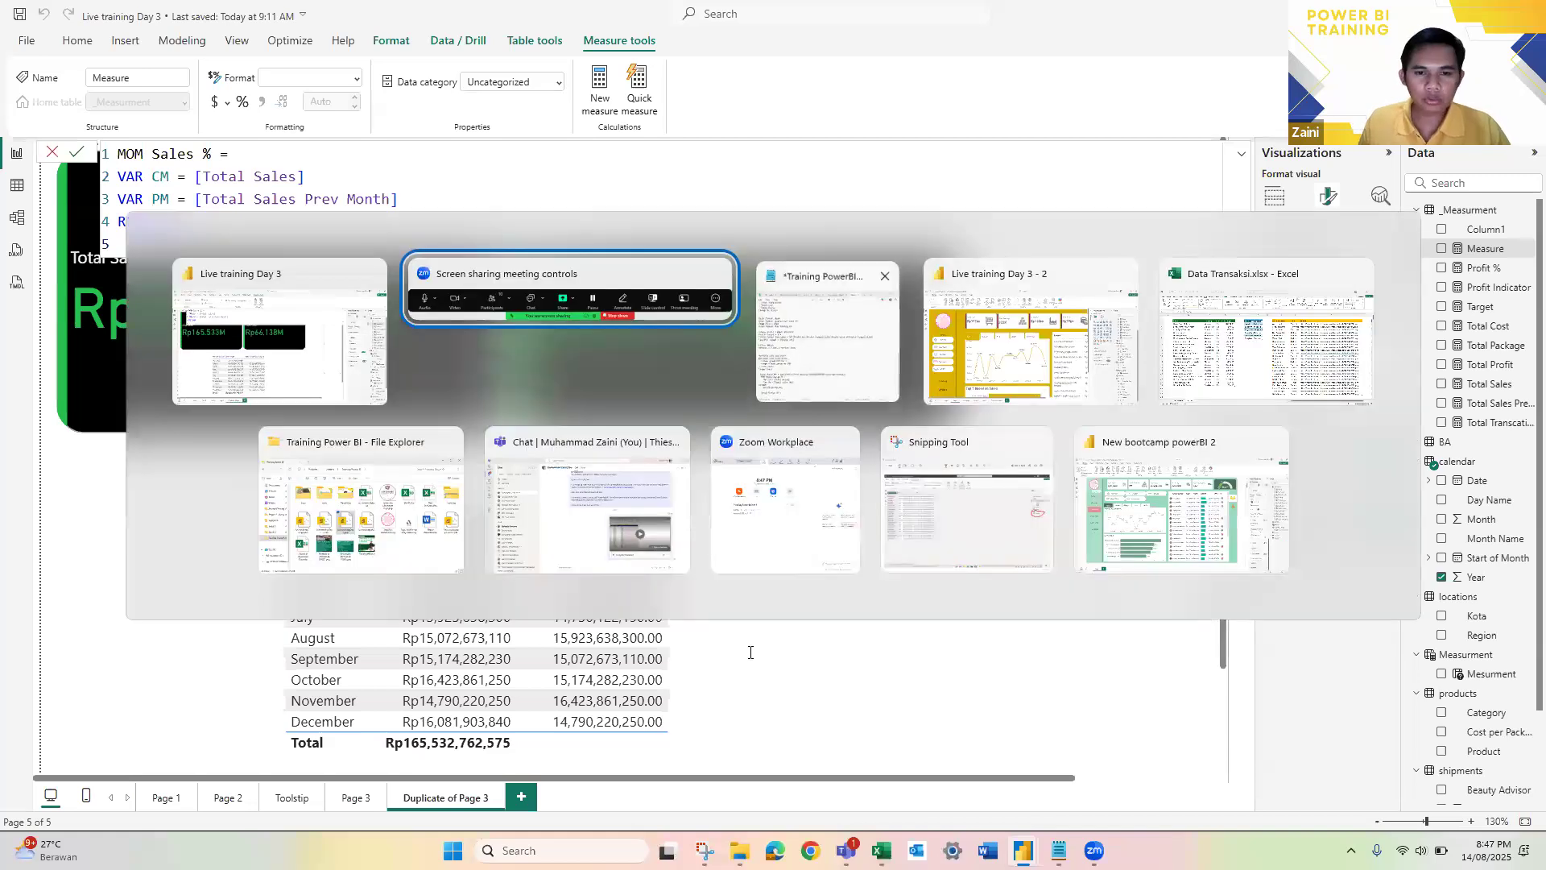
key("alt+Tab")
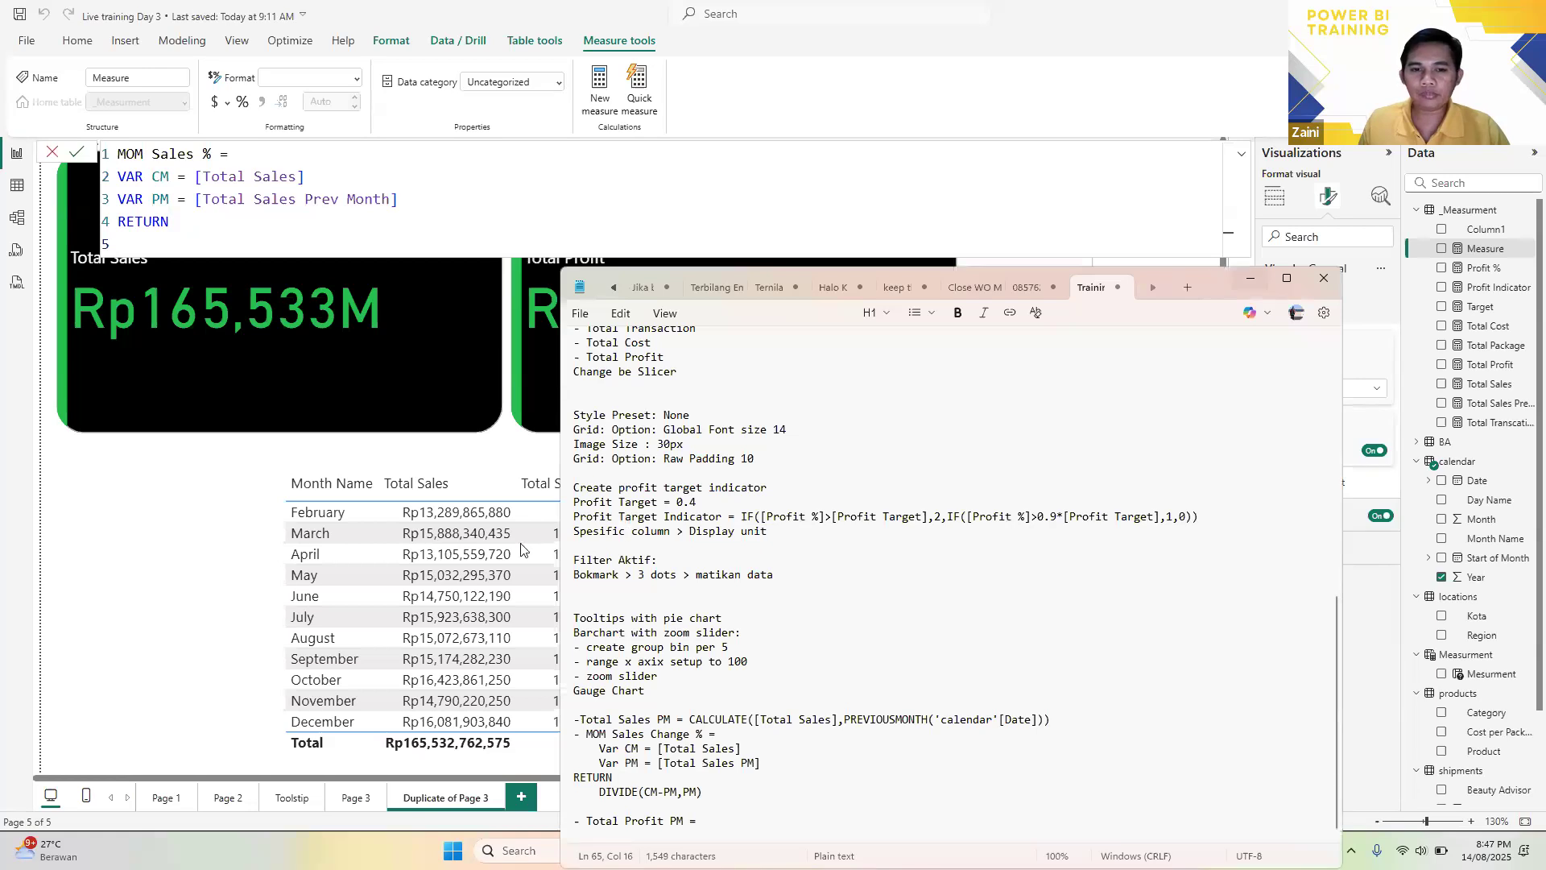
left_click_drag(1210, 280, 1255, 142)
left_click(220, 240)
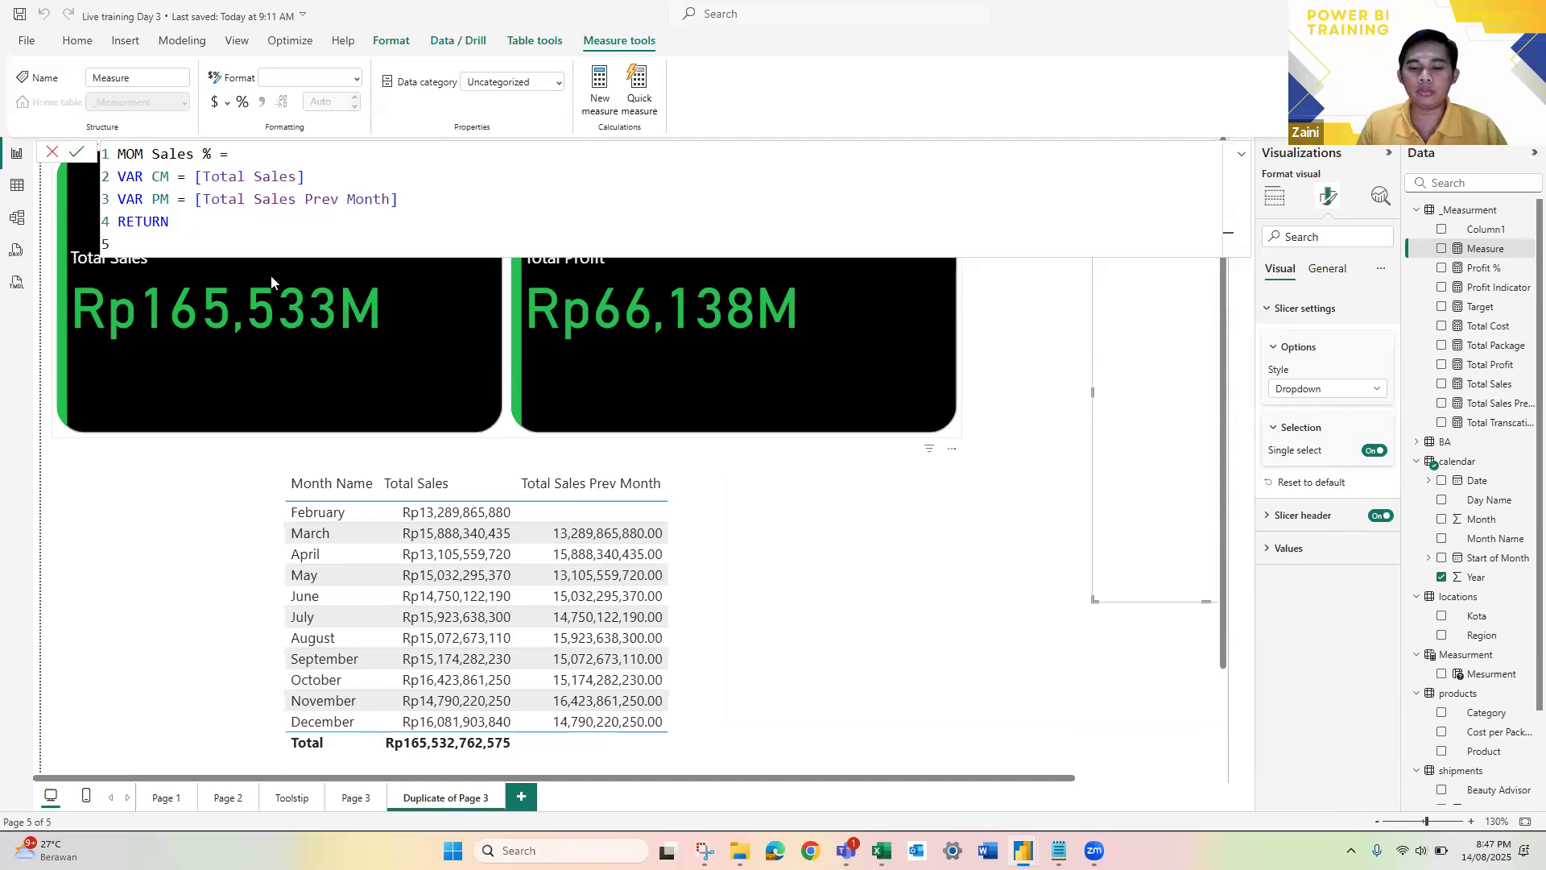
Step: Enter DIVIDE(CM-PM,PM) as the indented result expression under RETURN
key("Tab")
type("DIVI")
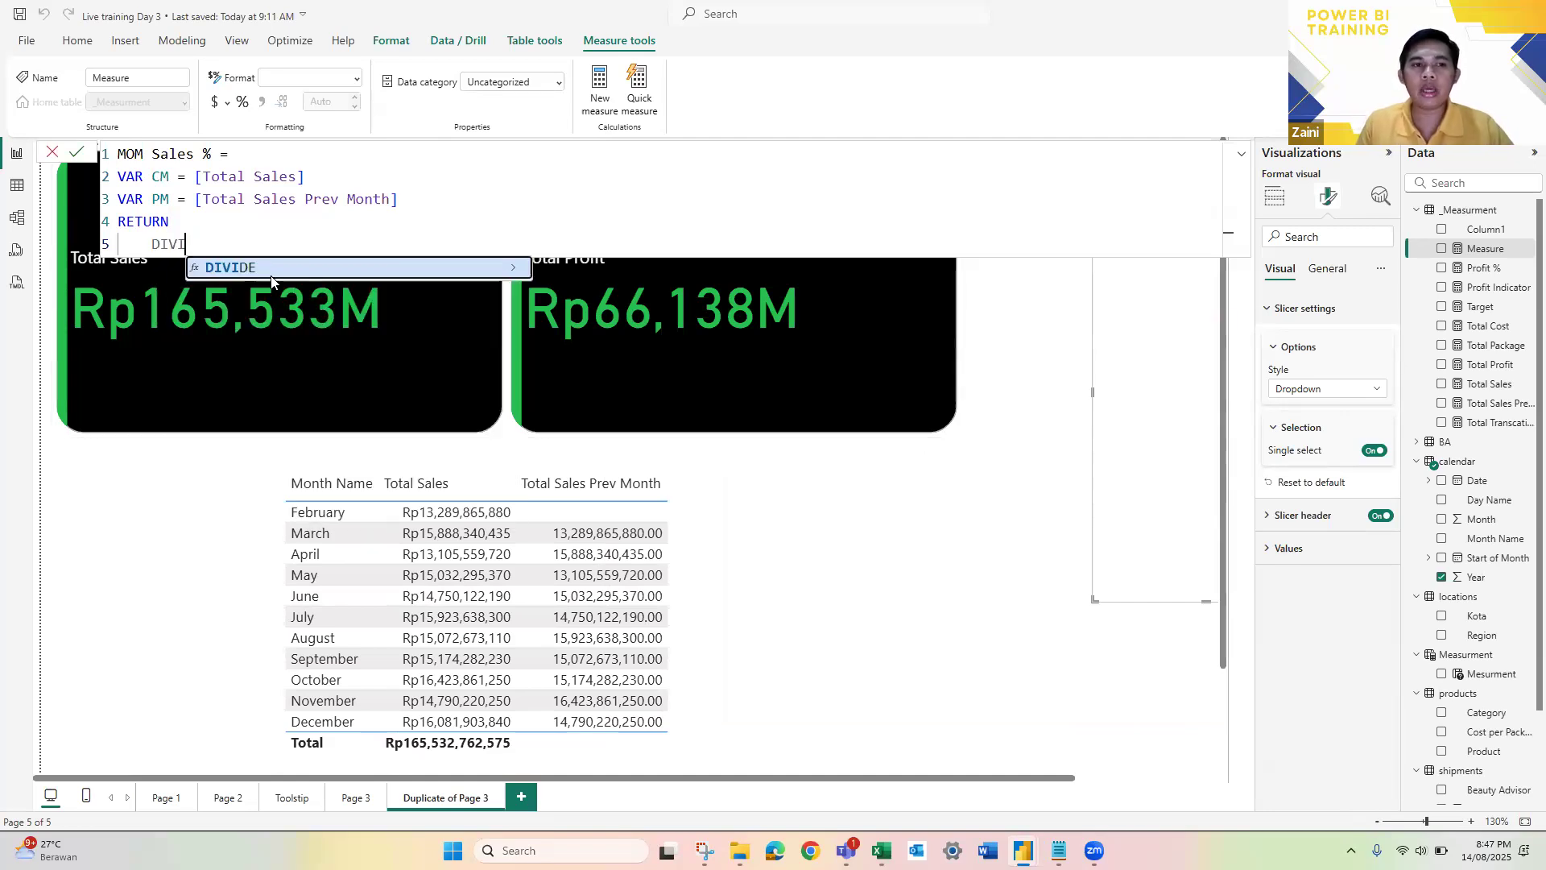
key("Tab")
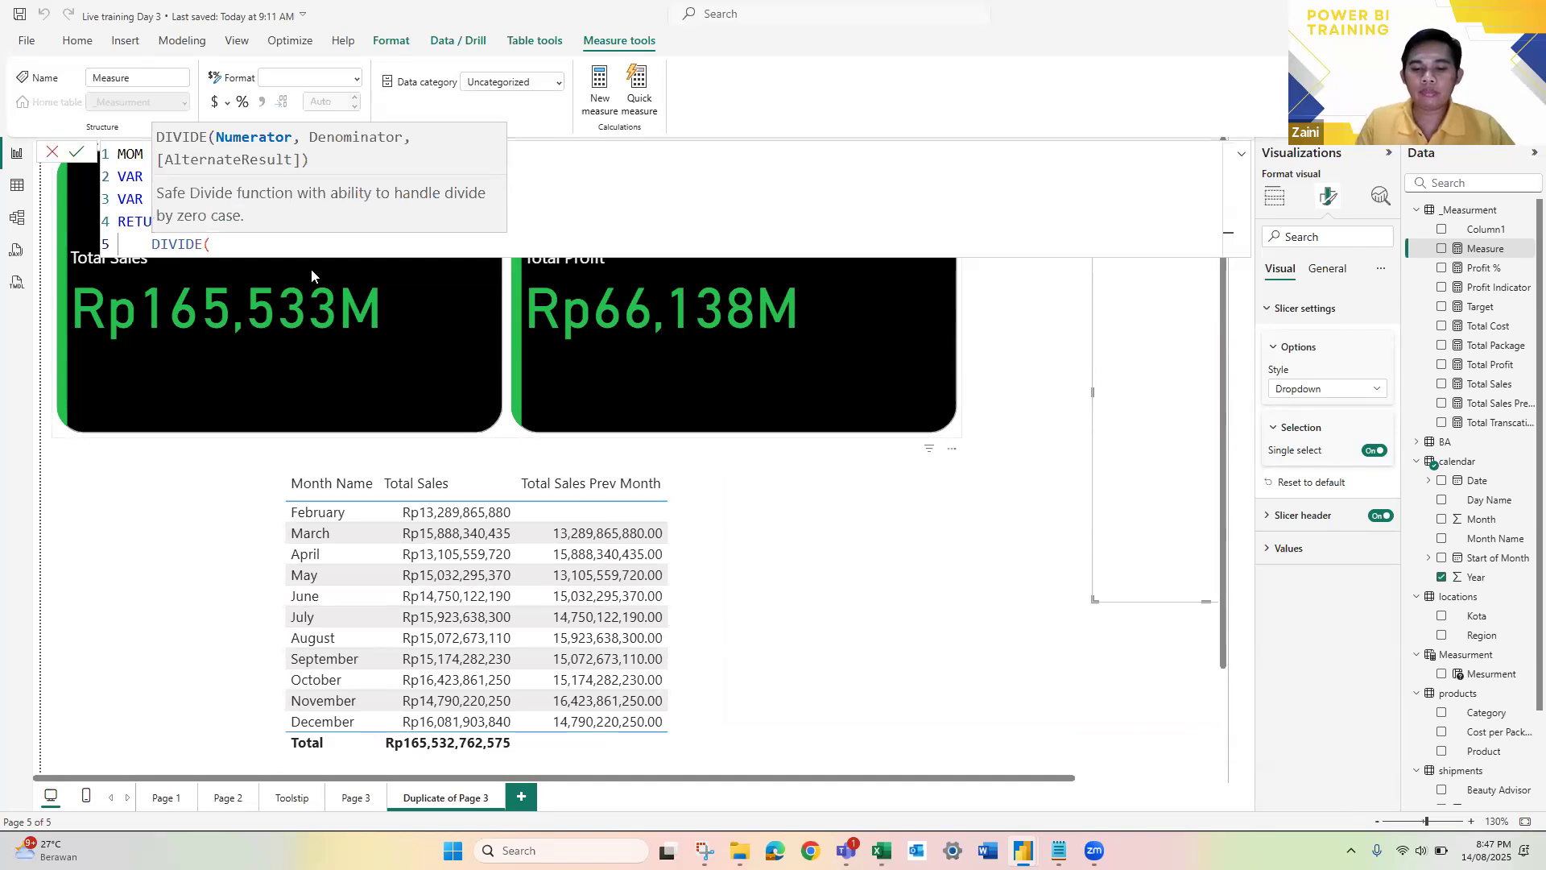
type("CM")
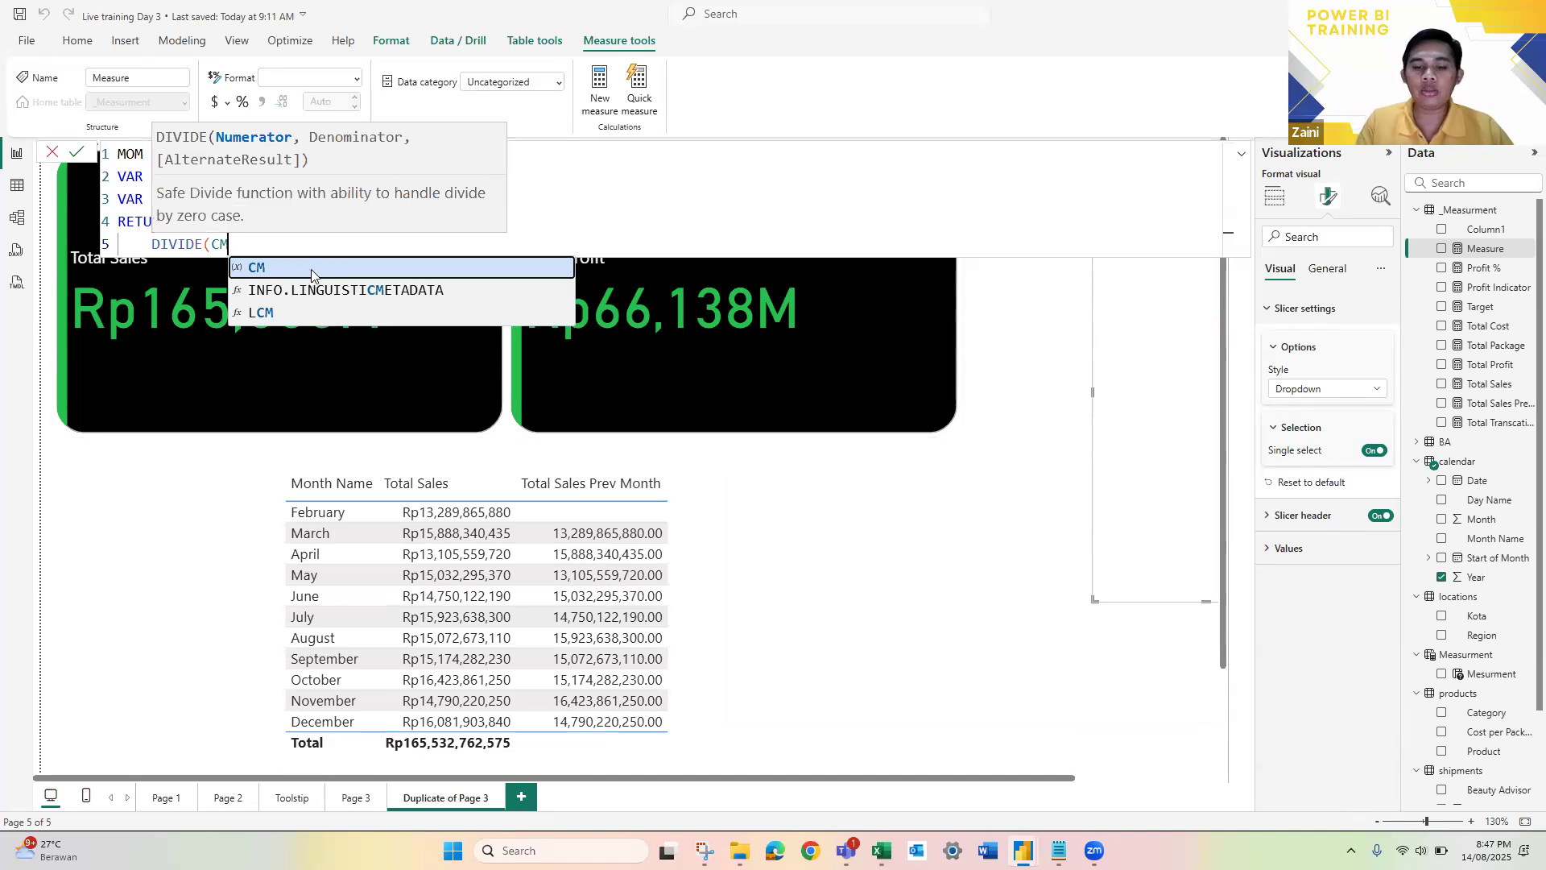
type("-PV,")
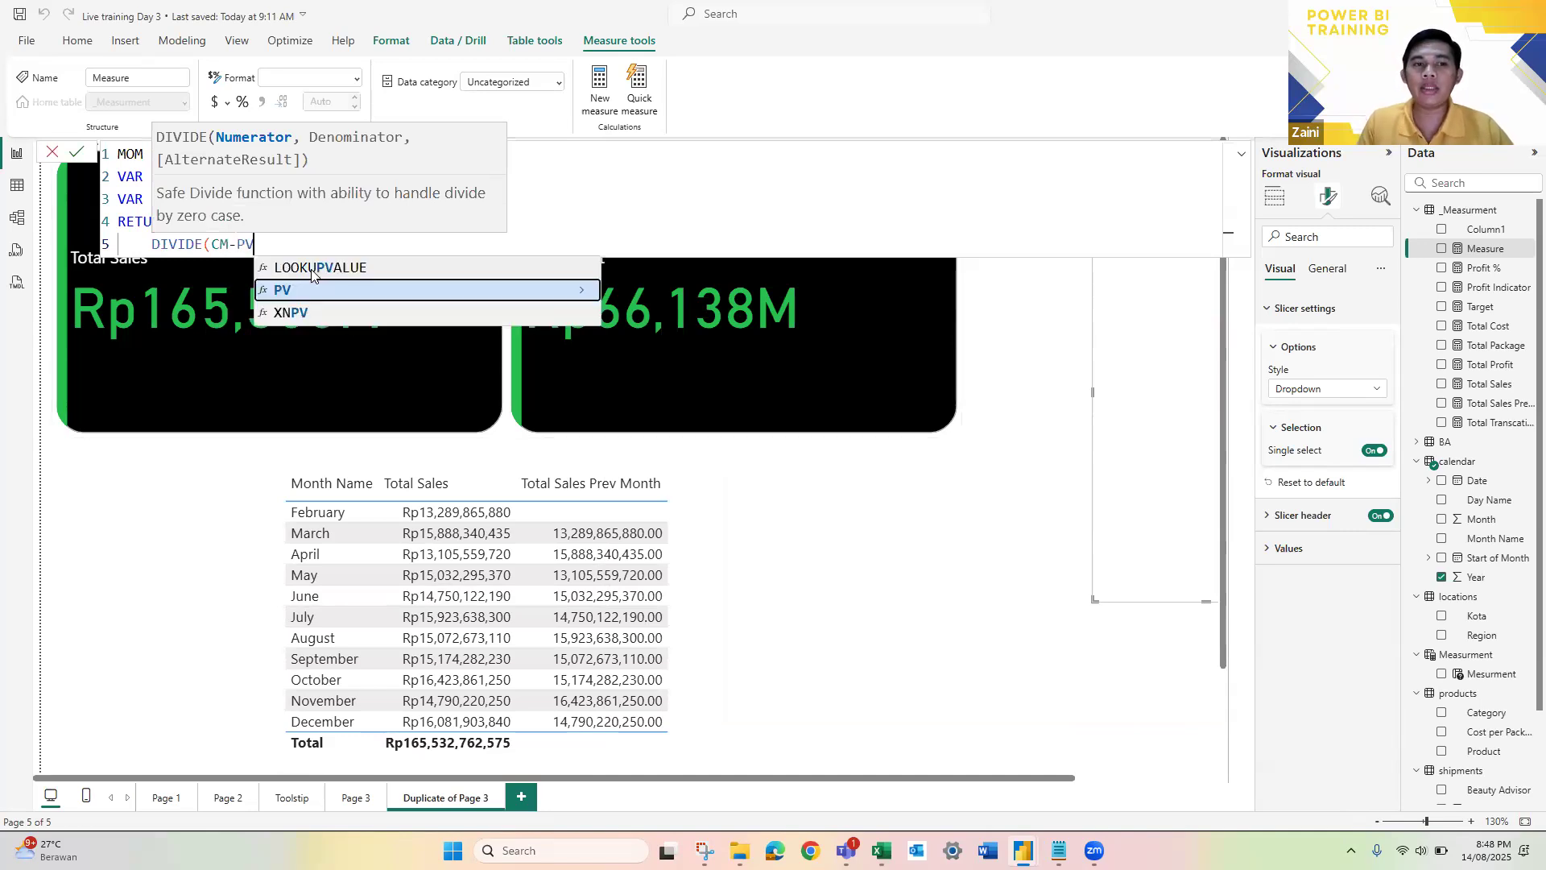
key("BackSpace")
key("BackSpace")
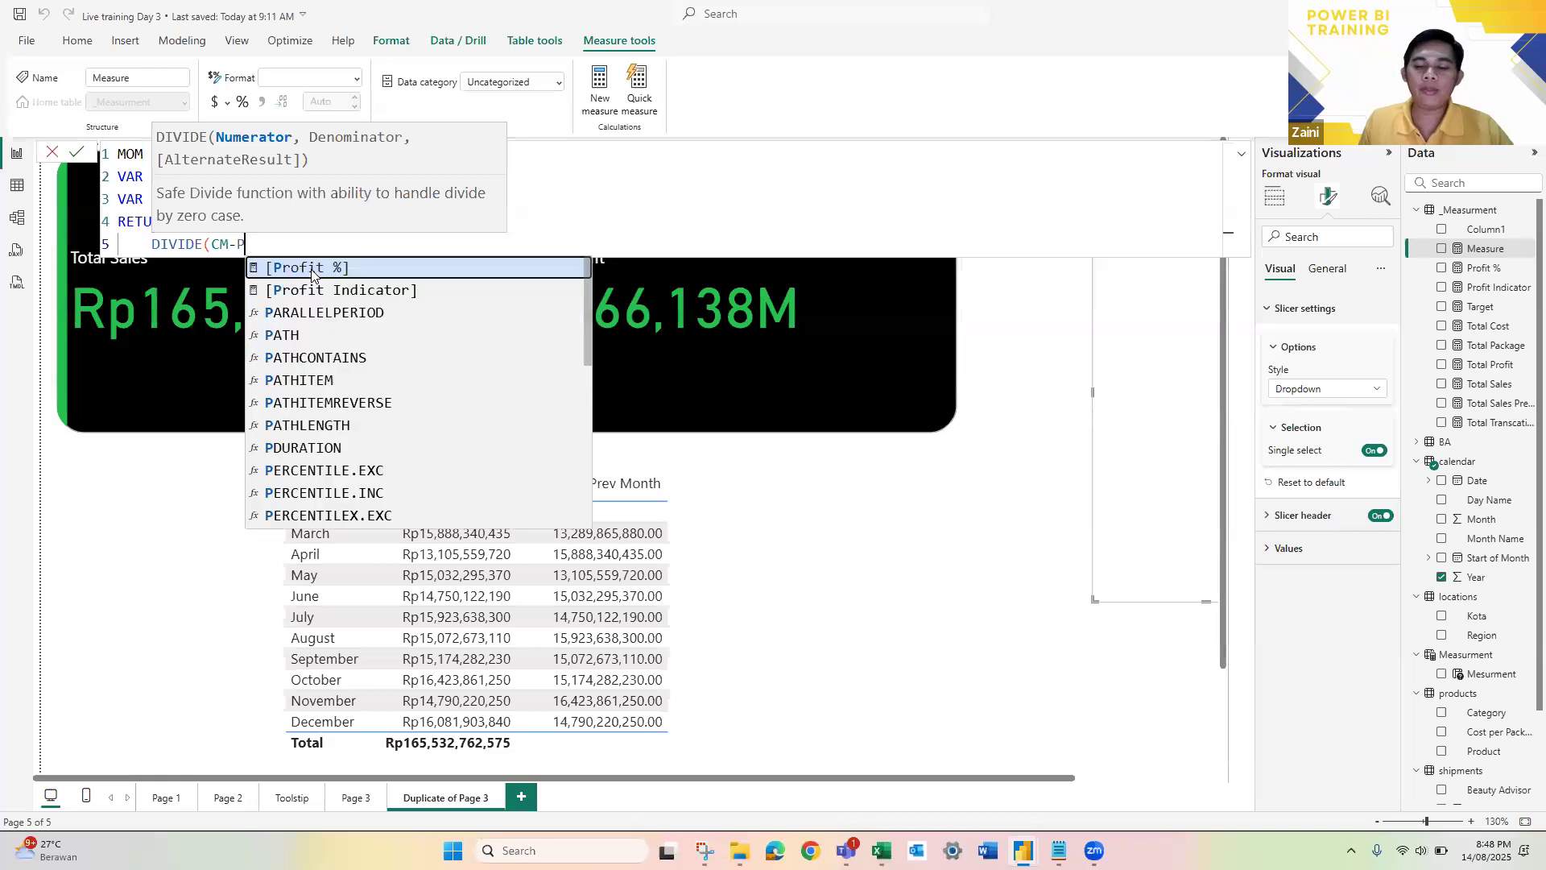
type("M,PM")
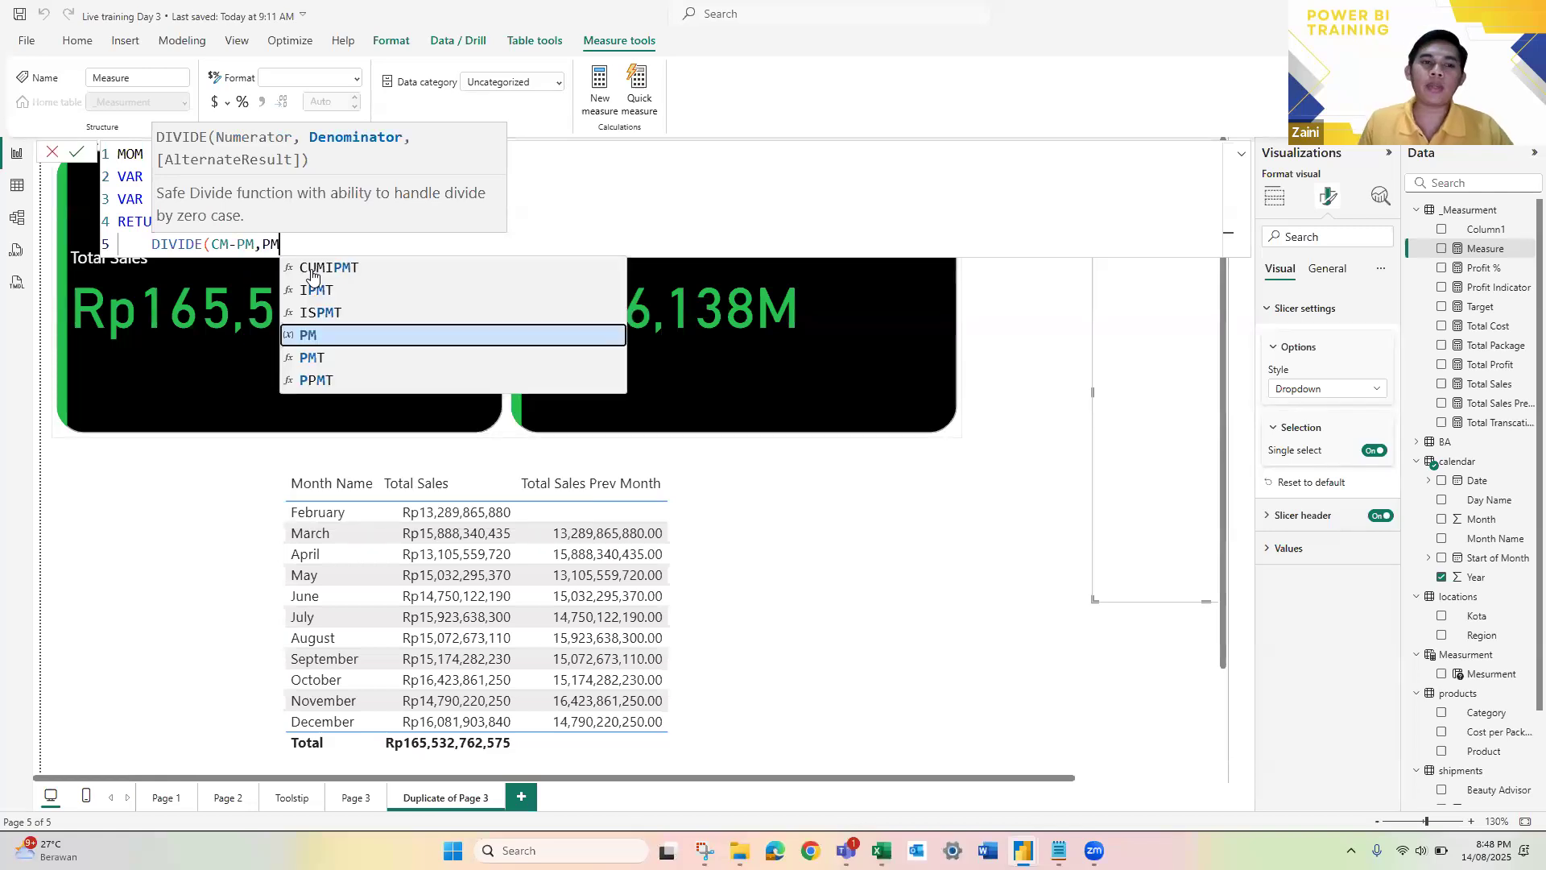
type(")")
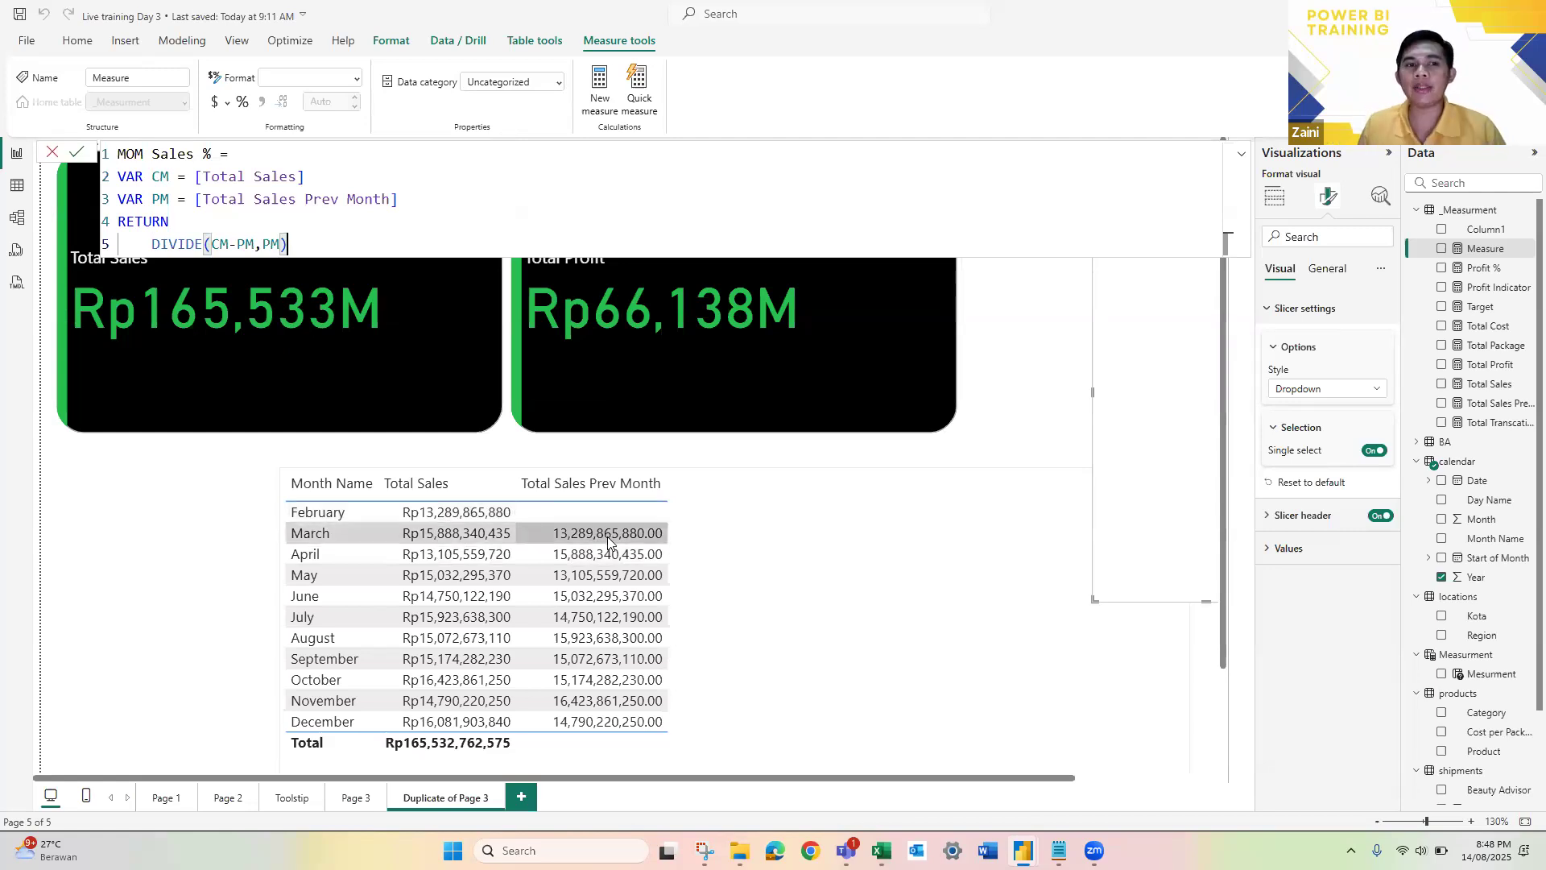
Step: Examine how the DIVIDE expression uses the CM and PM variables declared above it
left_click(186, 244)
left_click(220, 245)
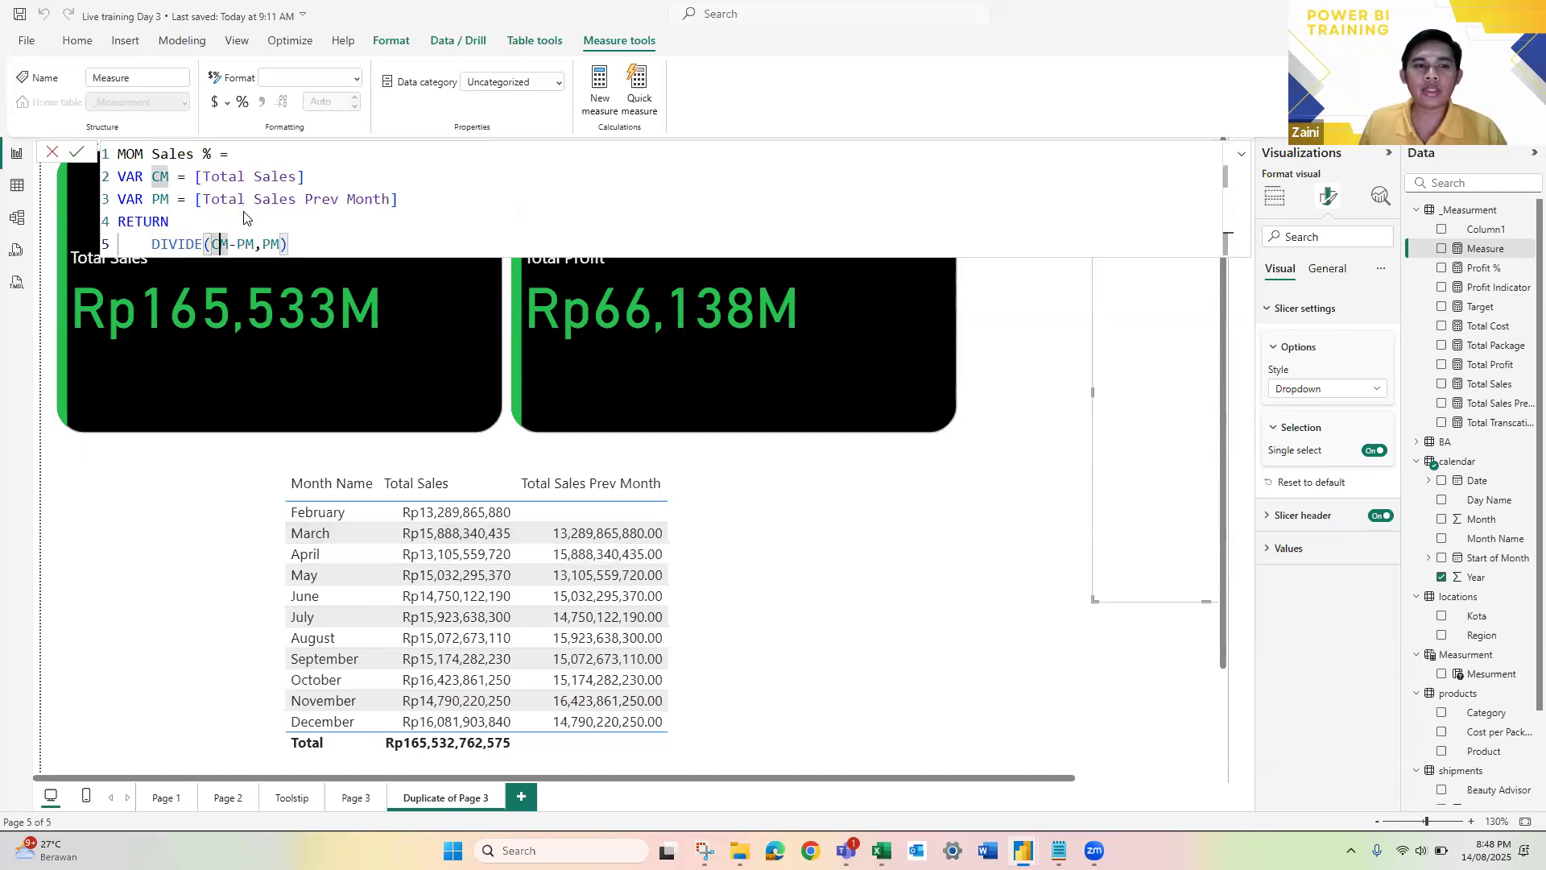
left_click(249, 244)
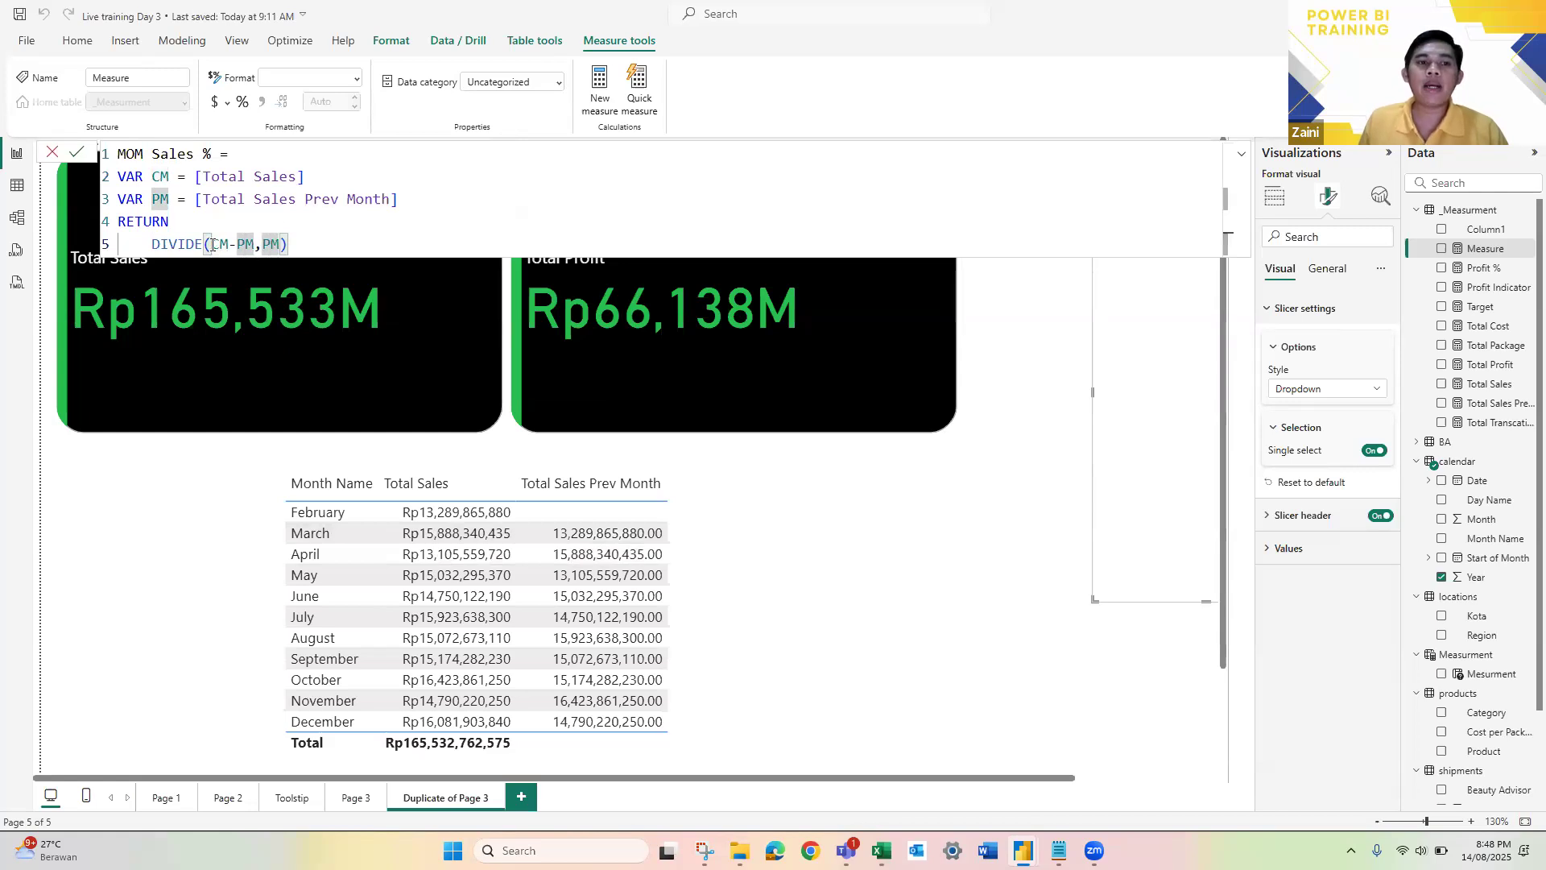
left_click(326, 238)
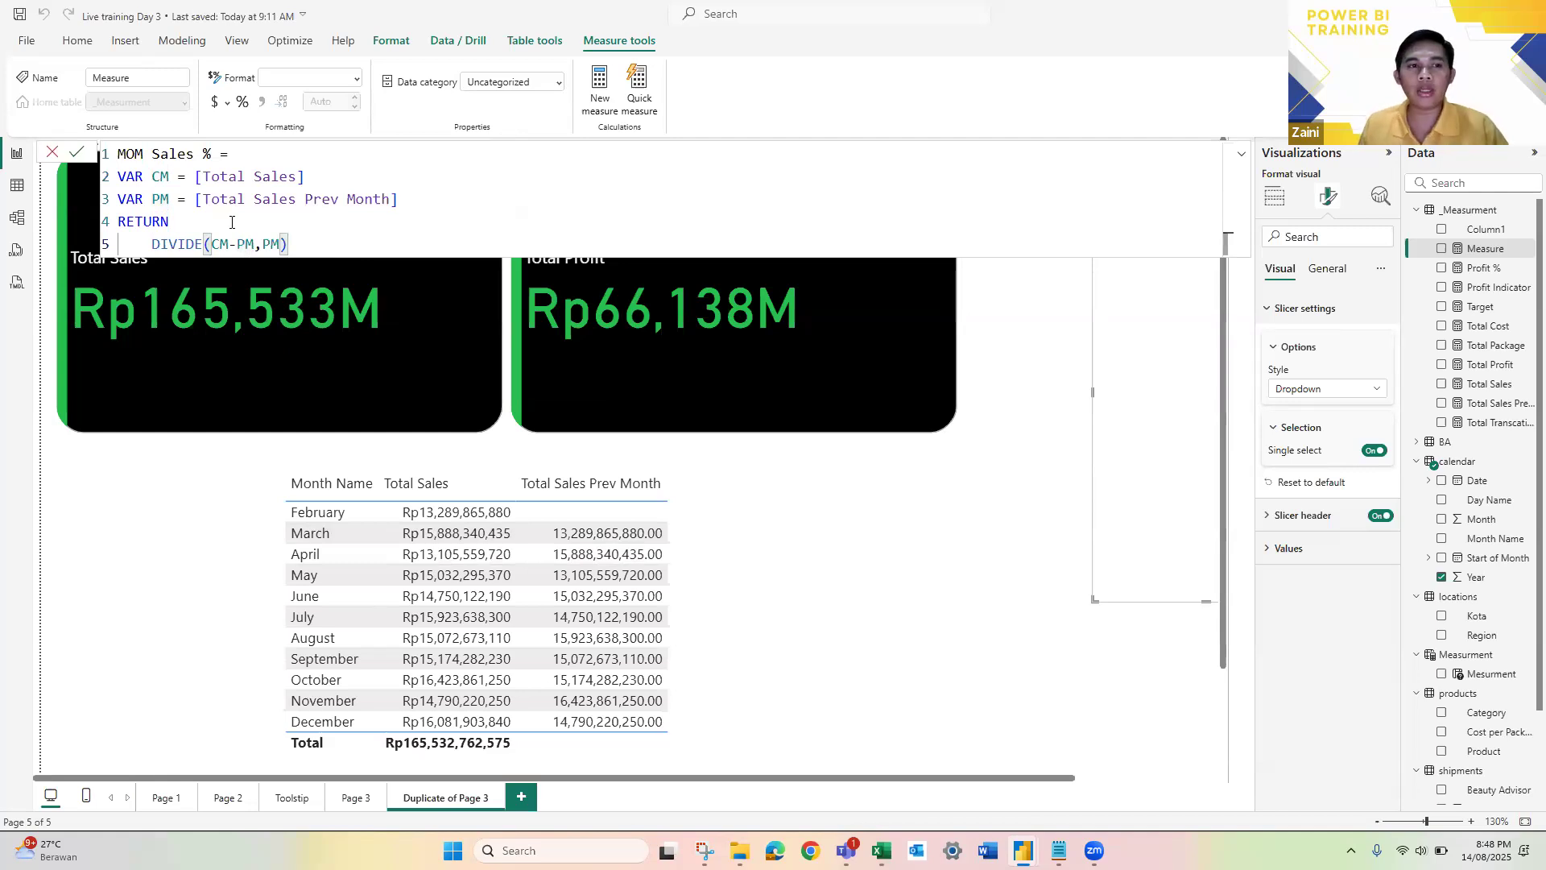
left_click(130, 179)
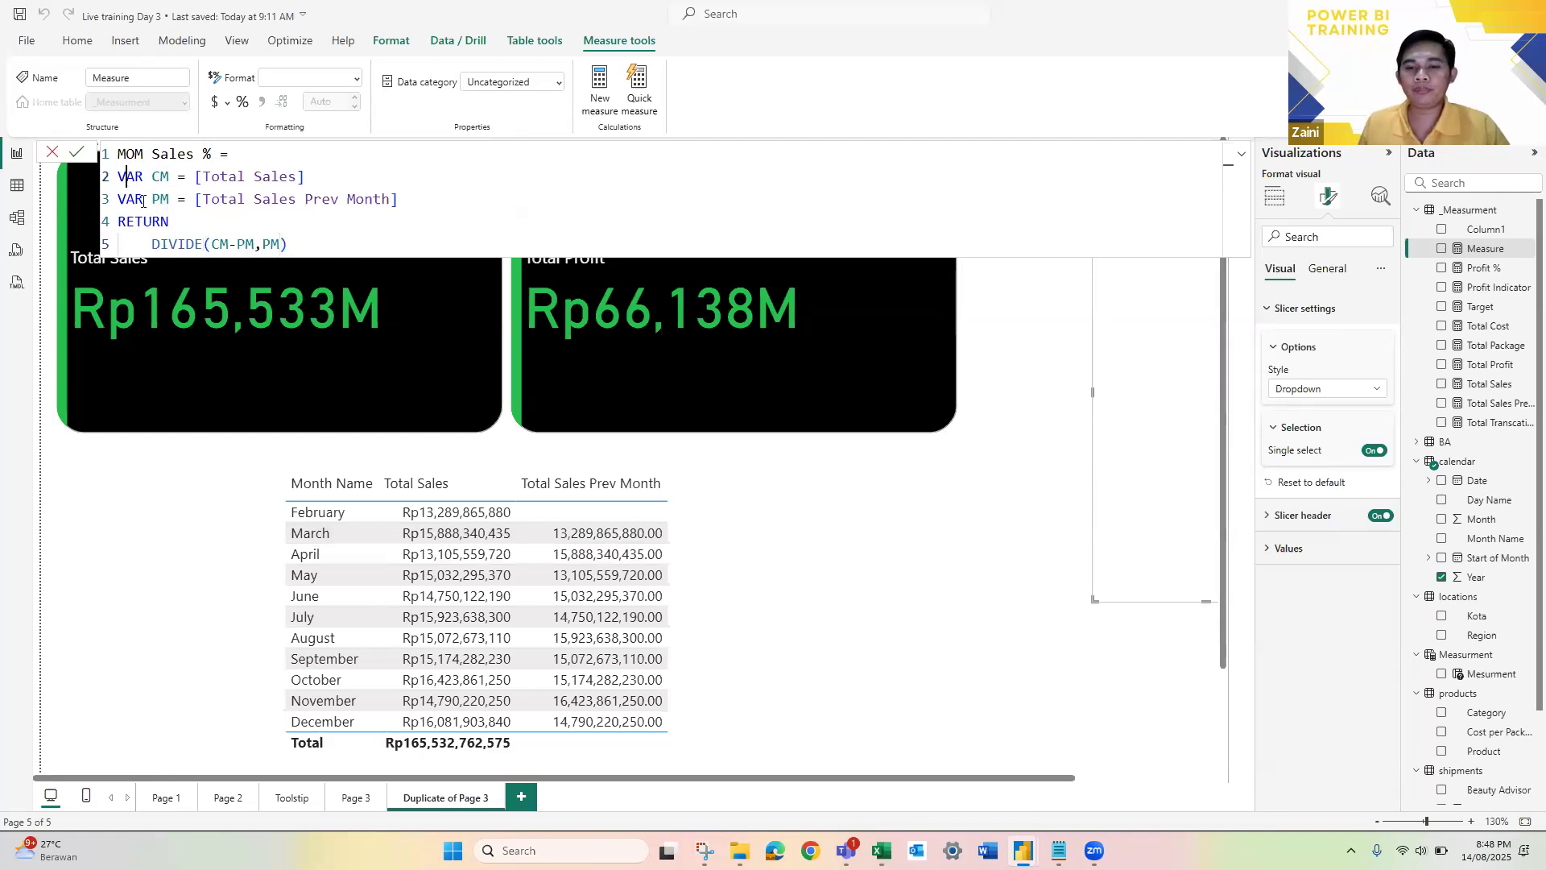
Step: Commit the MOM Sales % measure and format it as a percentage
key("Down")
key("Down")
left_click(306, 245)
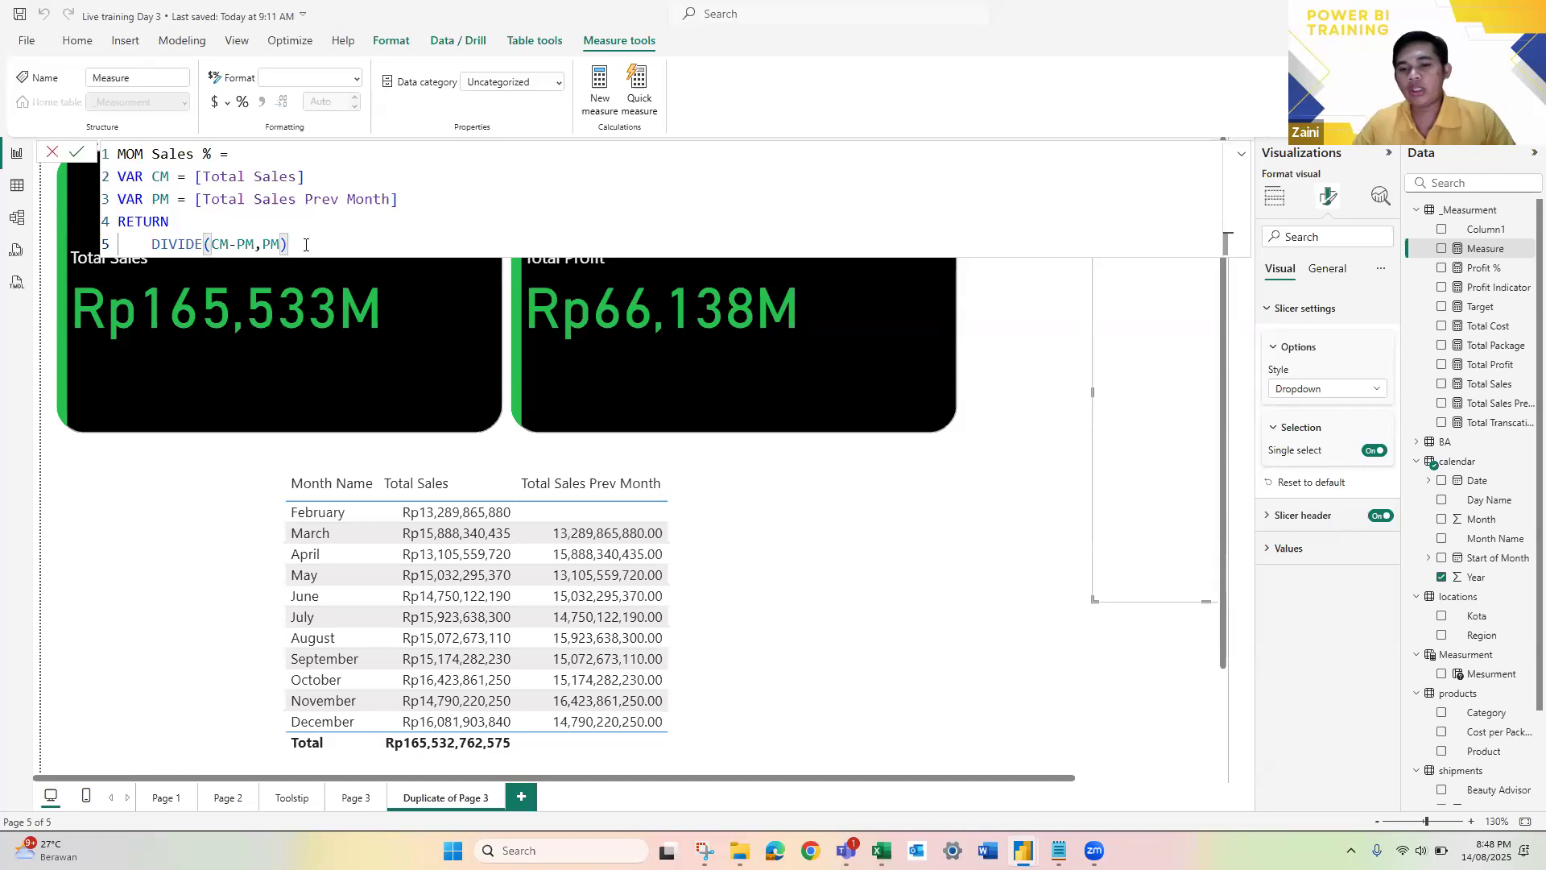
key("Return")
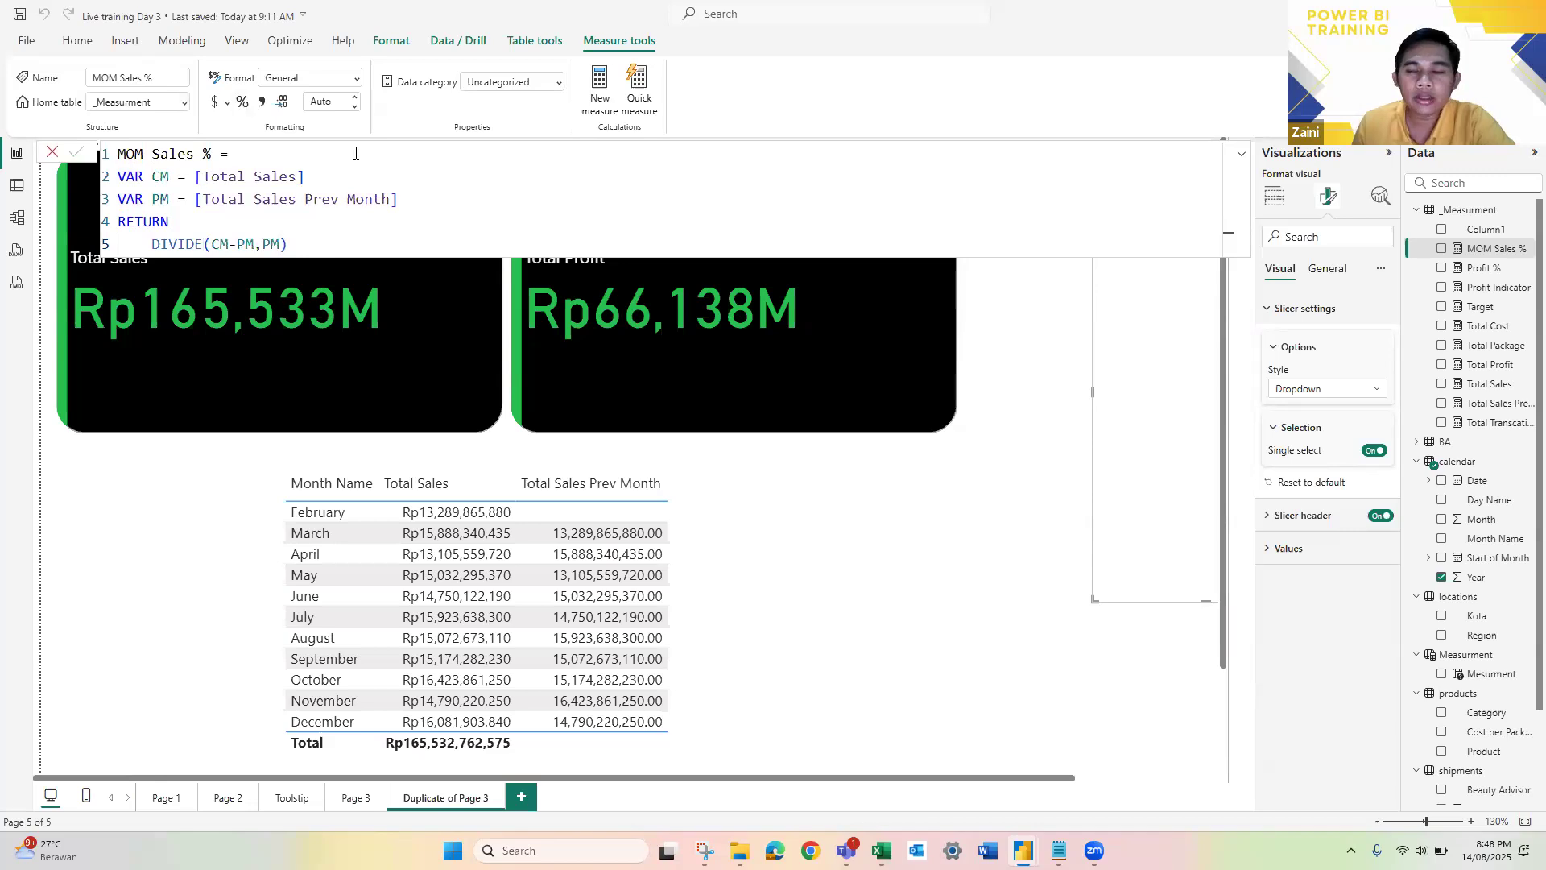
left_click(243, 104)
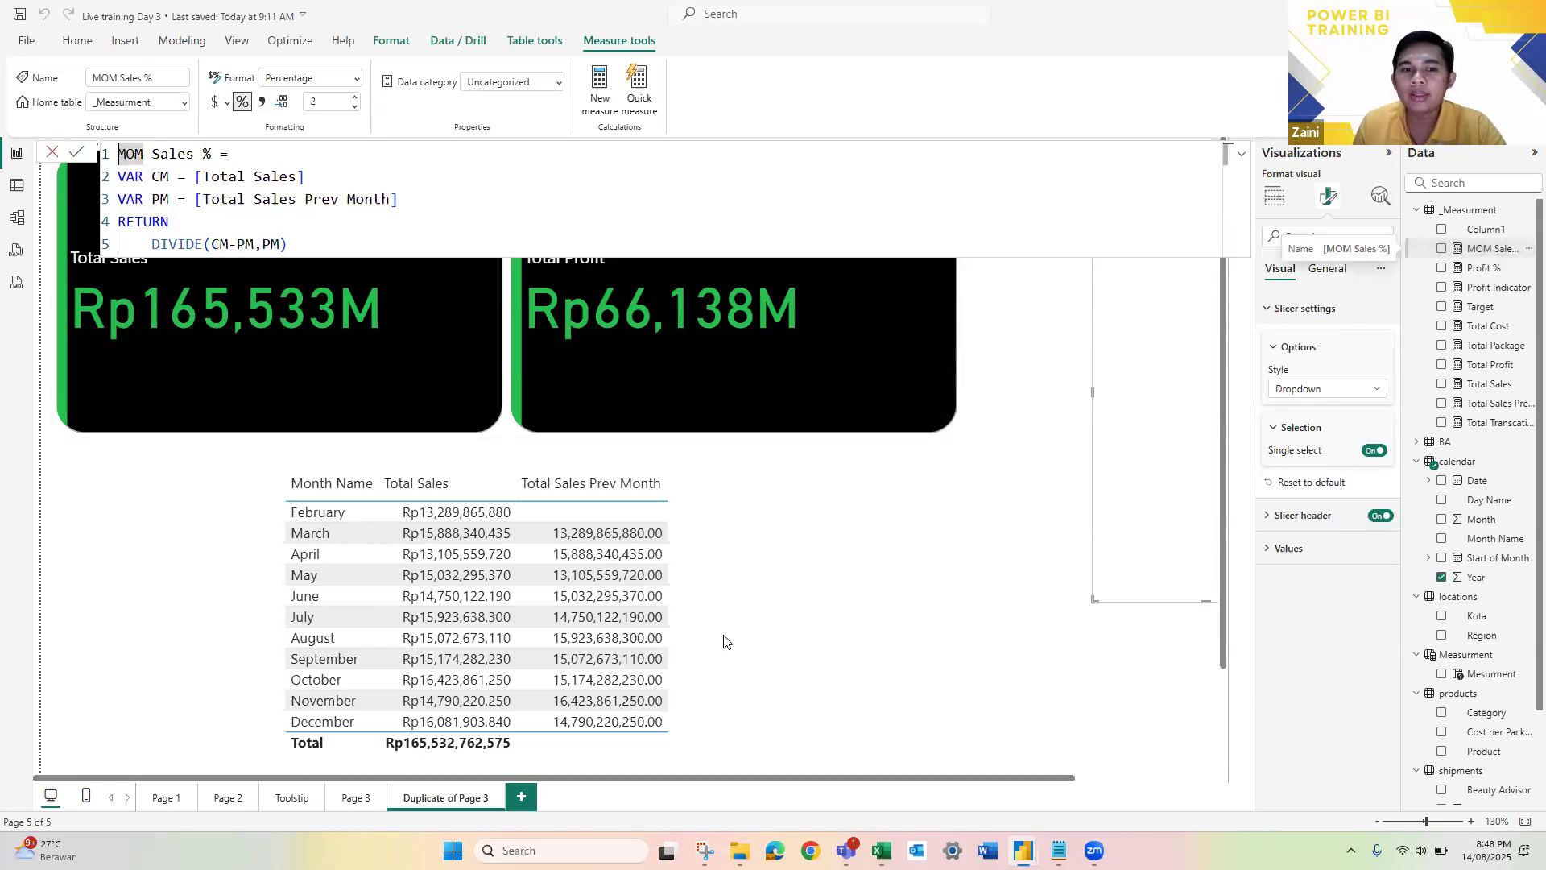
Step: Add the MOM Sales % measure as the last column of the monthly sales table
left_click(764, 580)
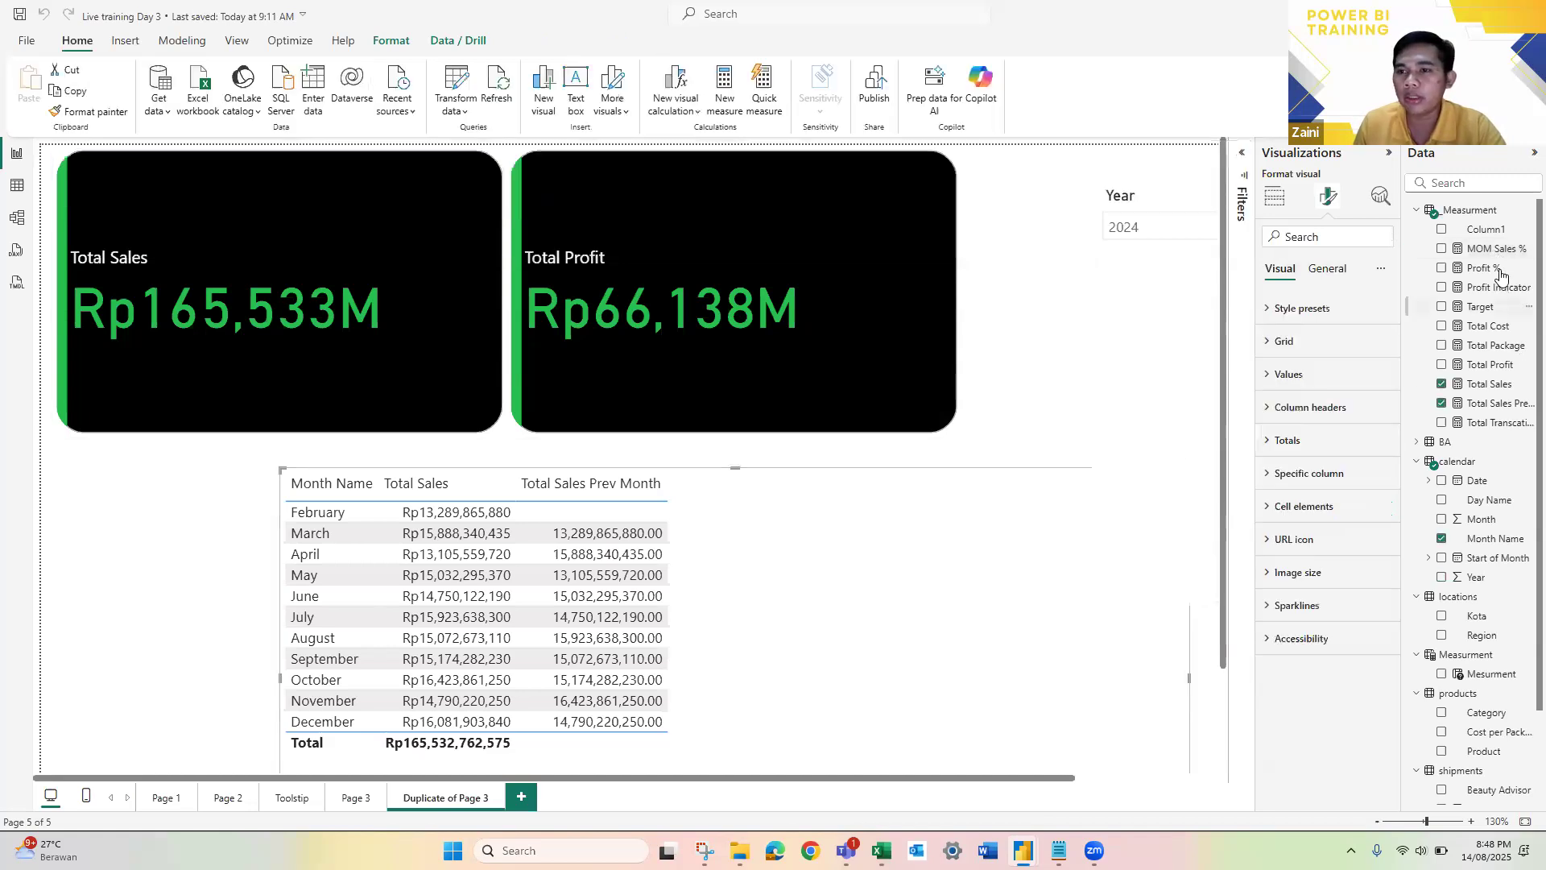
left_click_drag(1489, 253, 1312, 233)
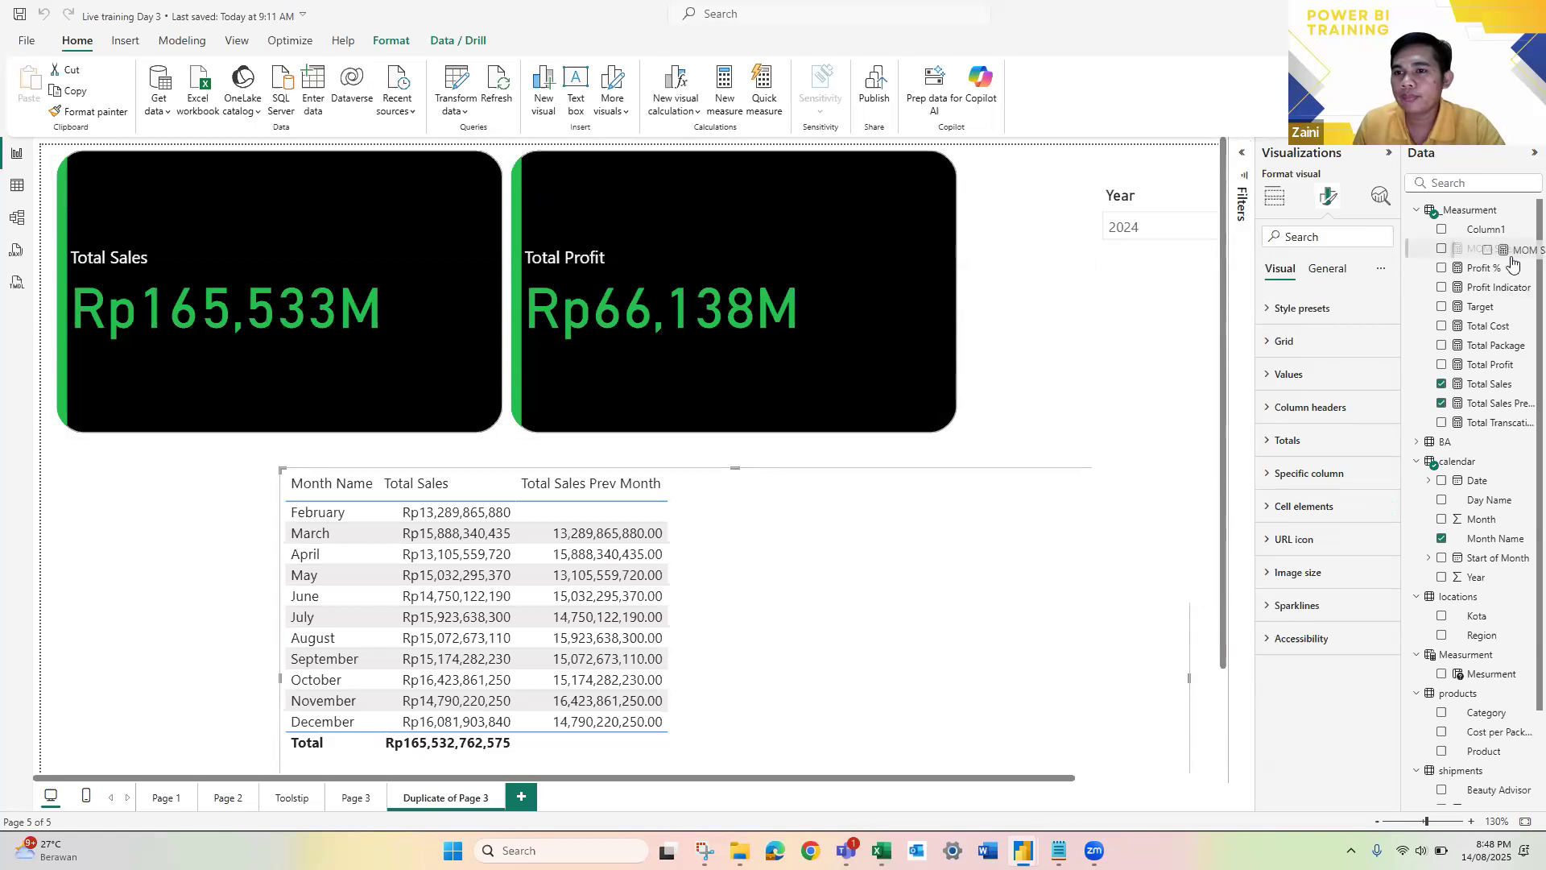
left_click(1275, 196)
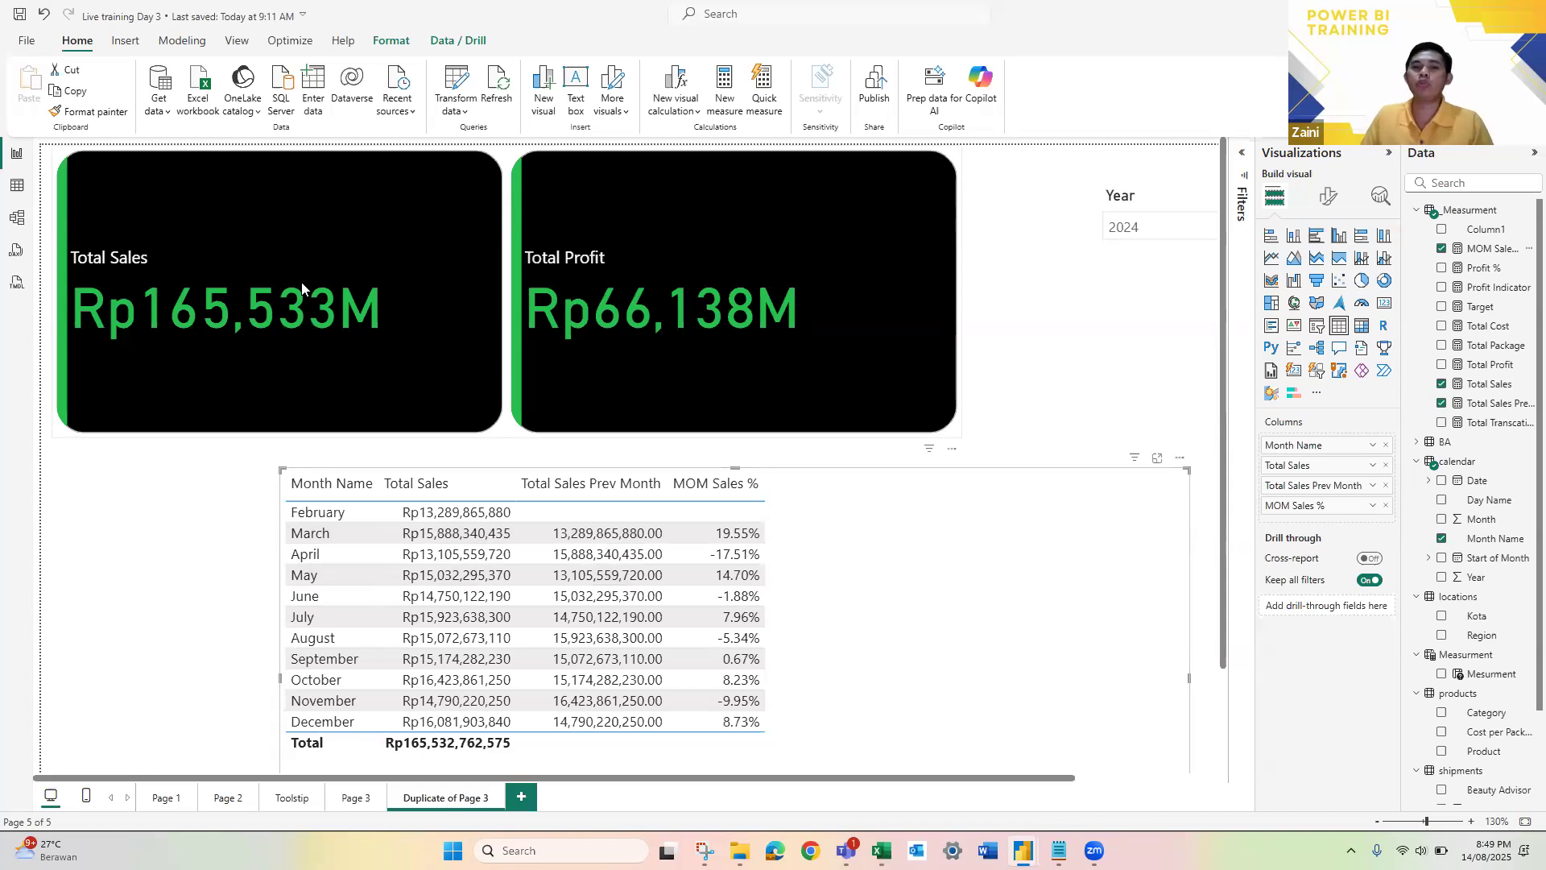
Step: Shift the monthly table toward the page's left edge, and place the Year slicer beside the Total Profit card with a reduced height
left_click_drag(968, 561, 784, 572)
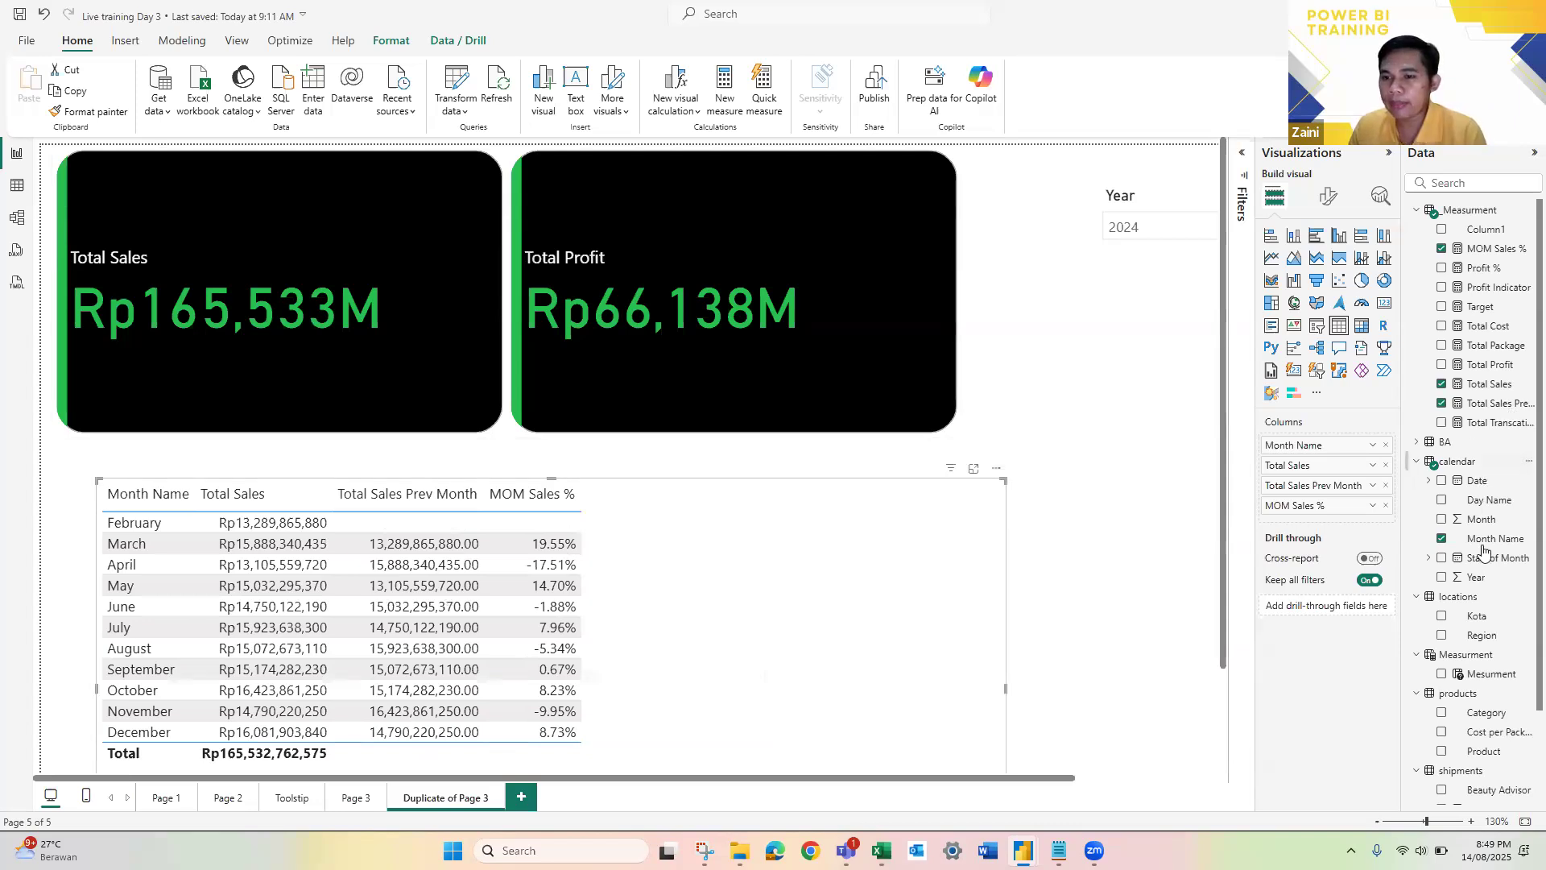
left_click_drag(1156, 306, 1041, 282)
left_click_drag(1097, 574, 1079, 218)
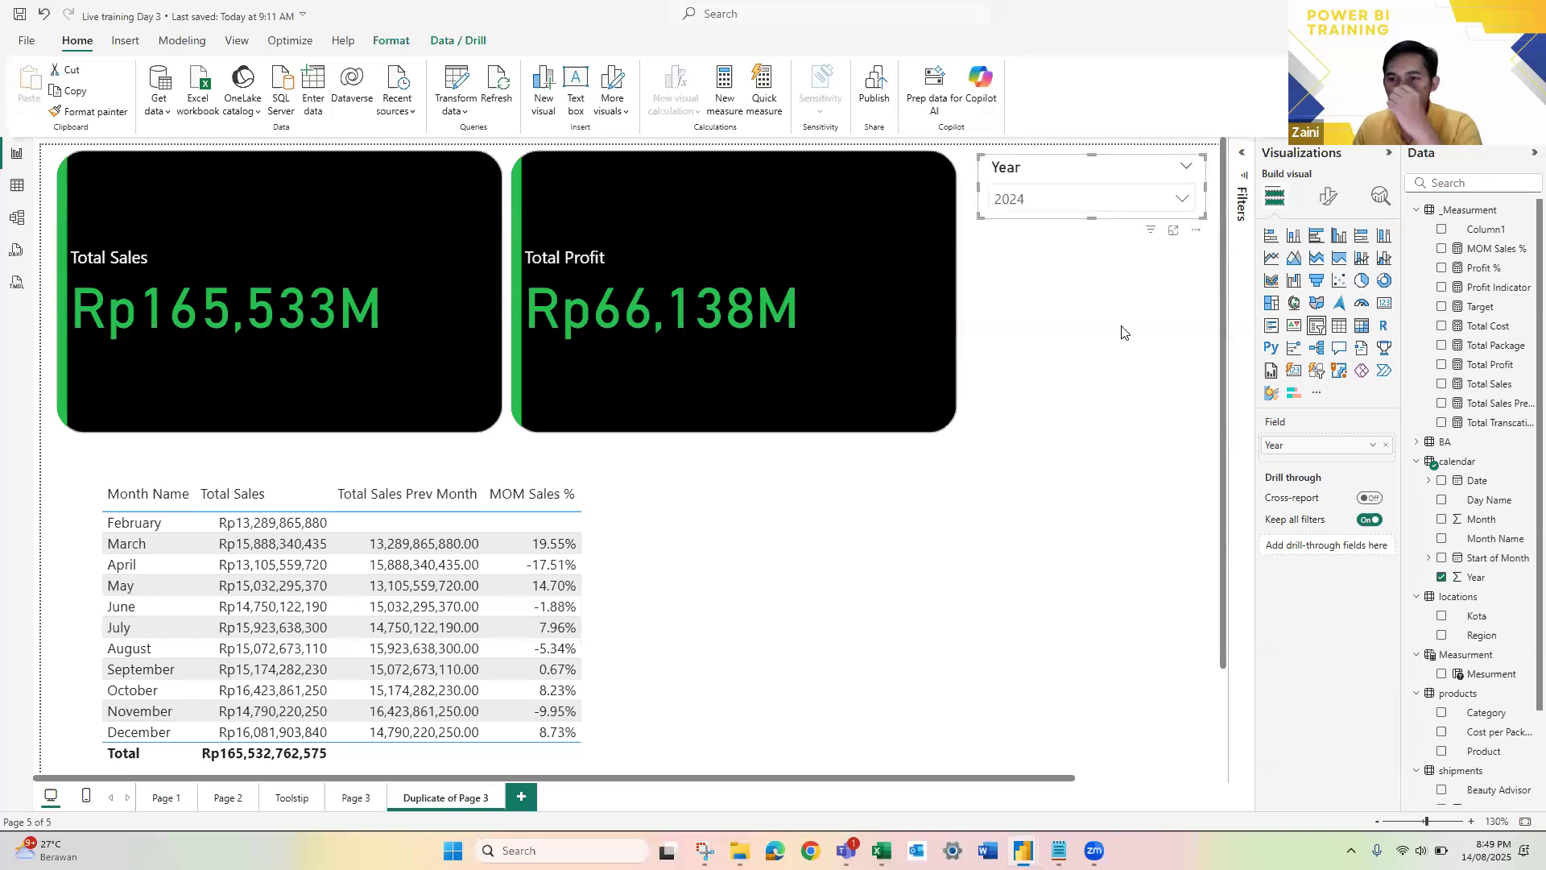
Step: Add a slicer with the Month Name field from the calendar table directly below the Year slicer
left_click(1316, 327)
left_click_drag(1486, 546, 1126, 326)
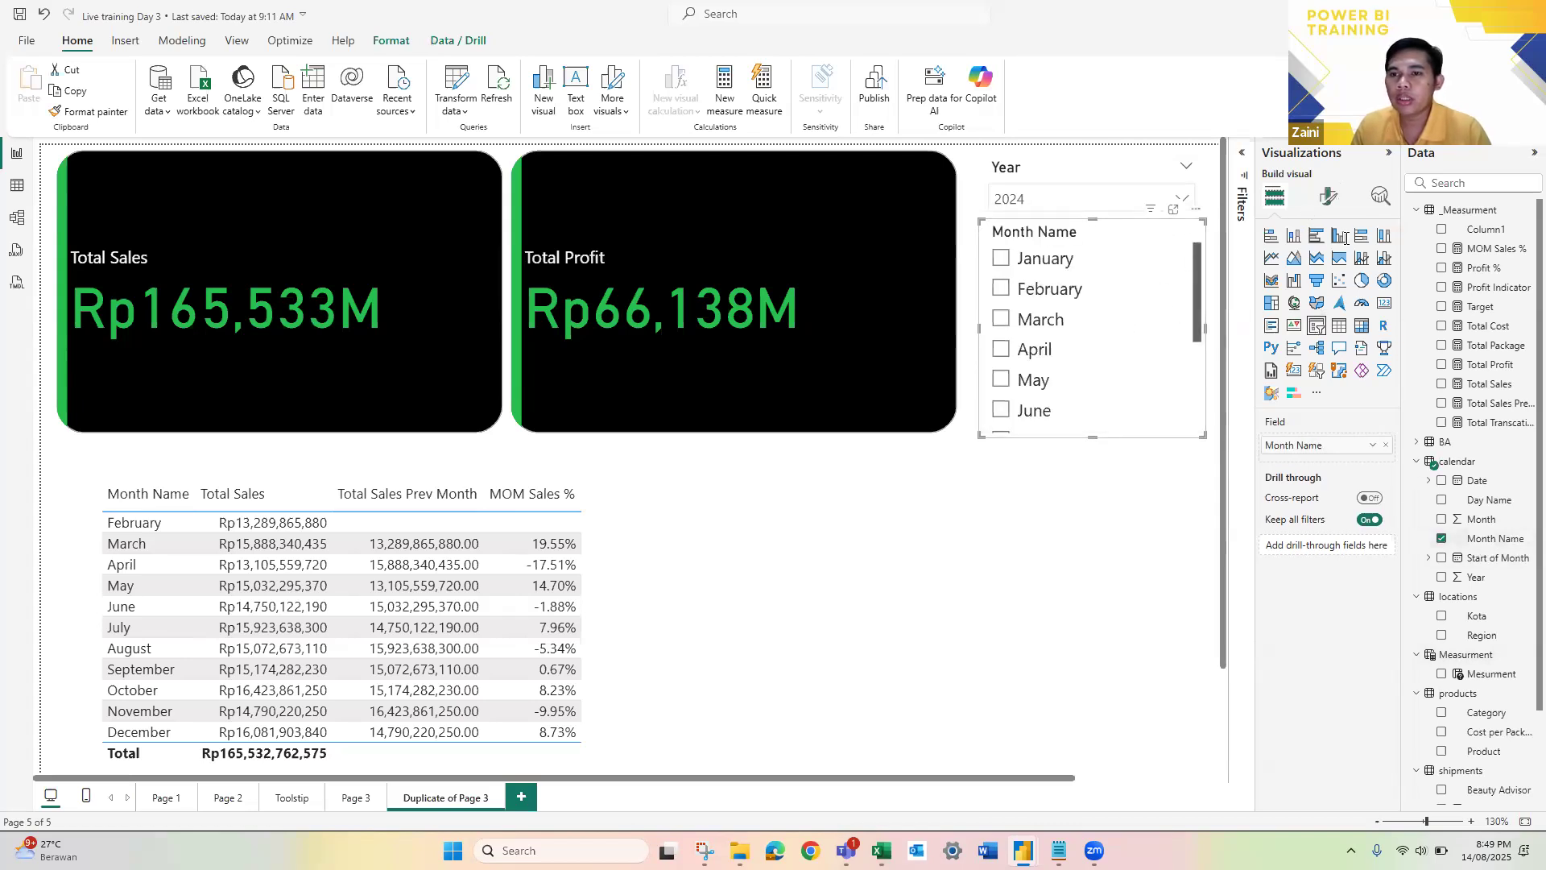
Step: Try the Tile style on the Month Name slicer, and return it to Vertical list
left_click(1329, 196)
left_click(1305, 322)
left_click(1341, 392)
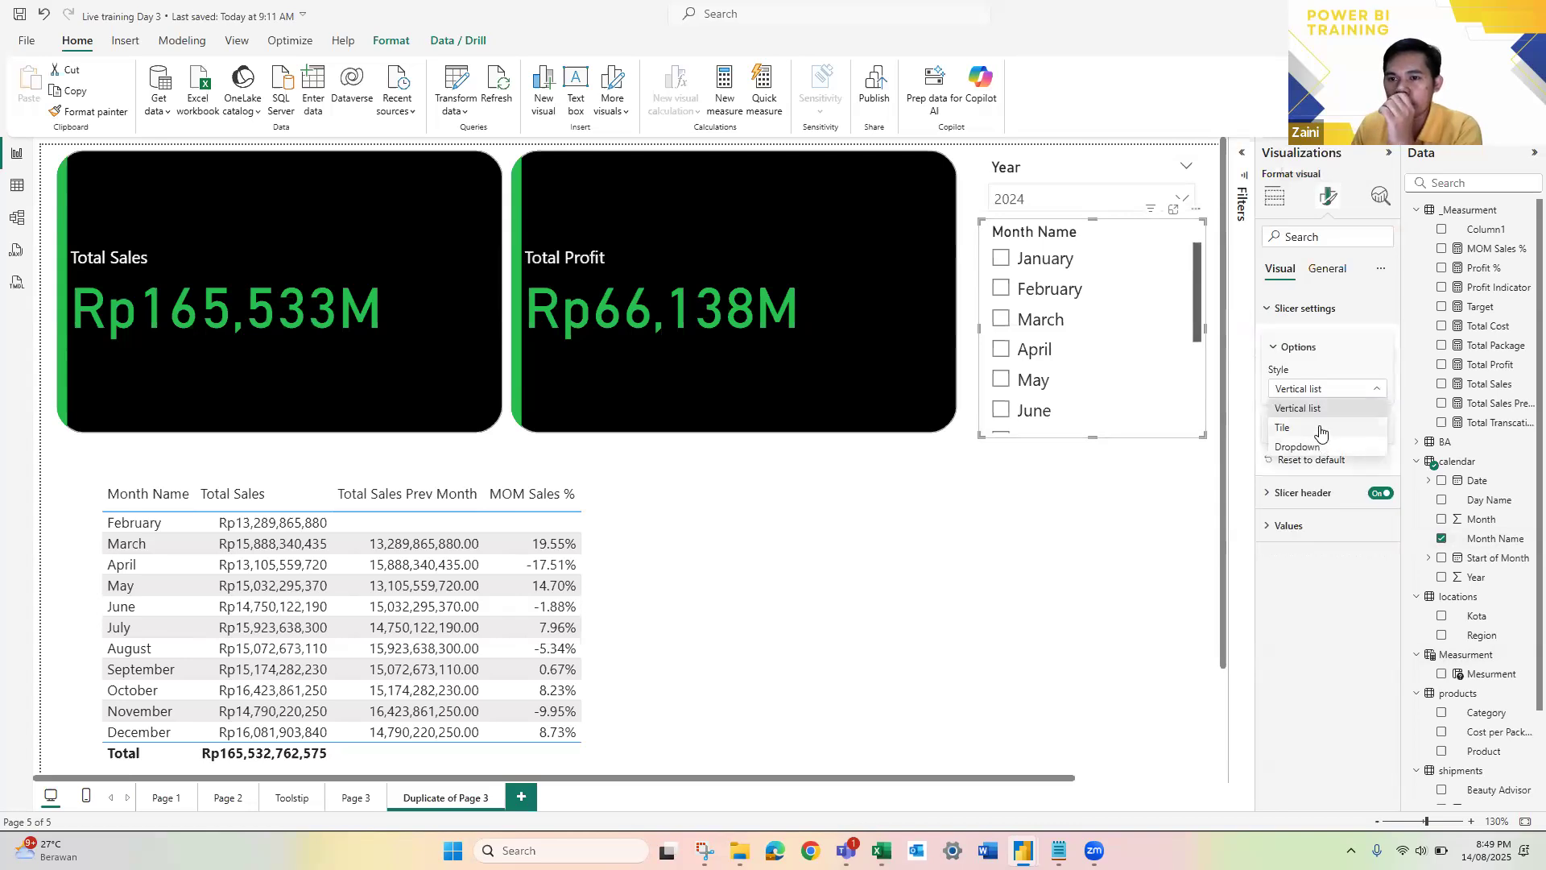
left_click(1321, 430)
left_click(1327, 389)
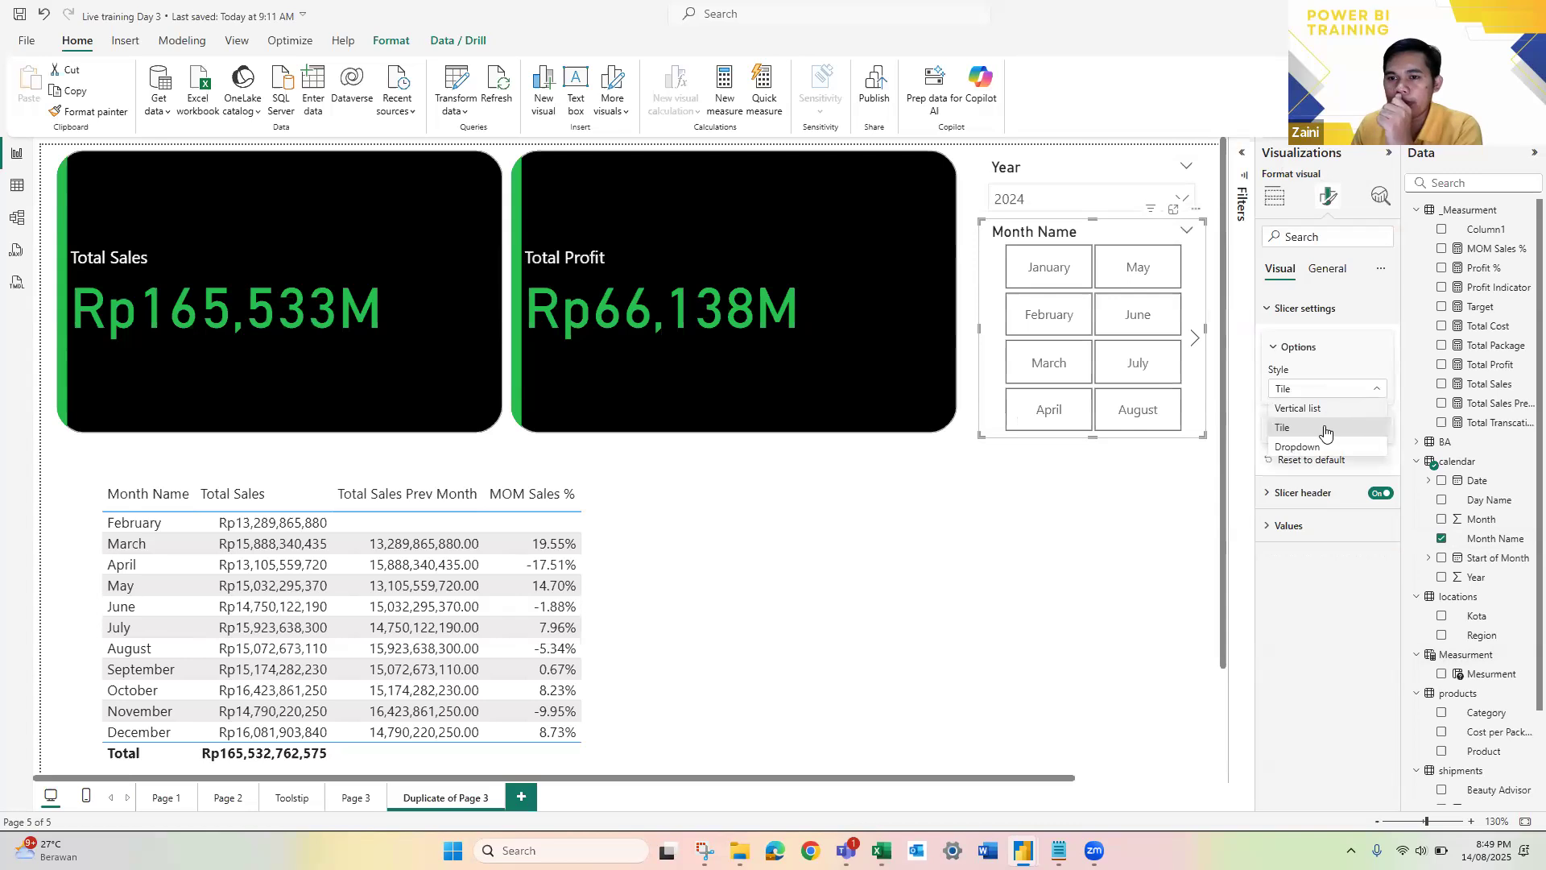
left_click(1301, 408)
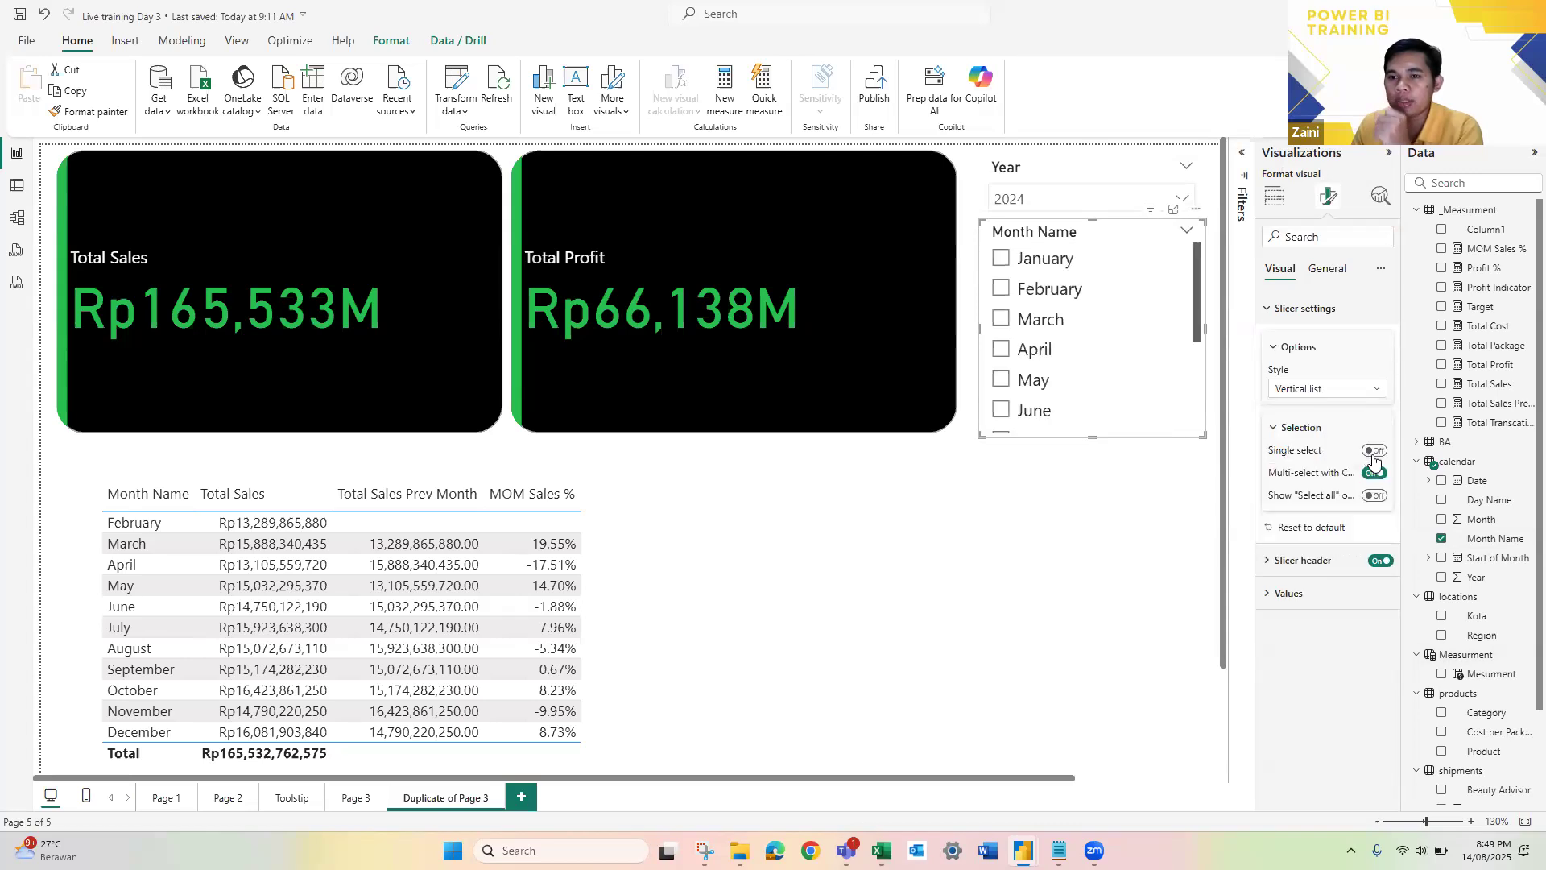
Step: Turn on single select for the Month Name slicer and filter the page to March
left_click(1373, 453)
left_click(1099, 479)
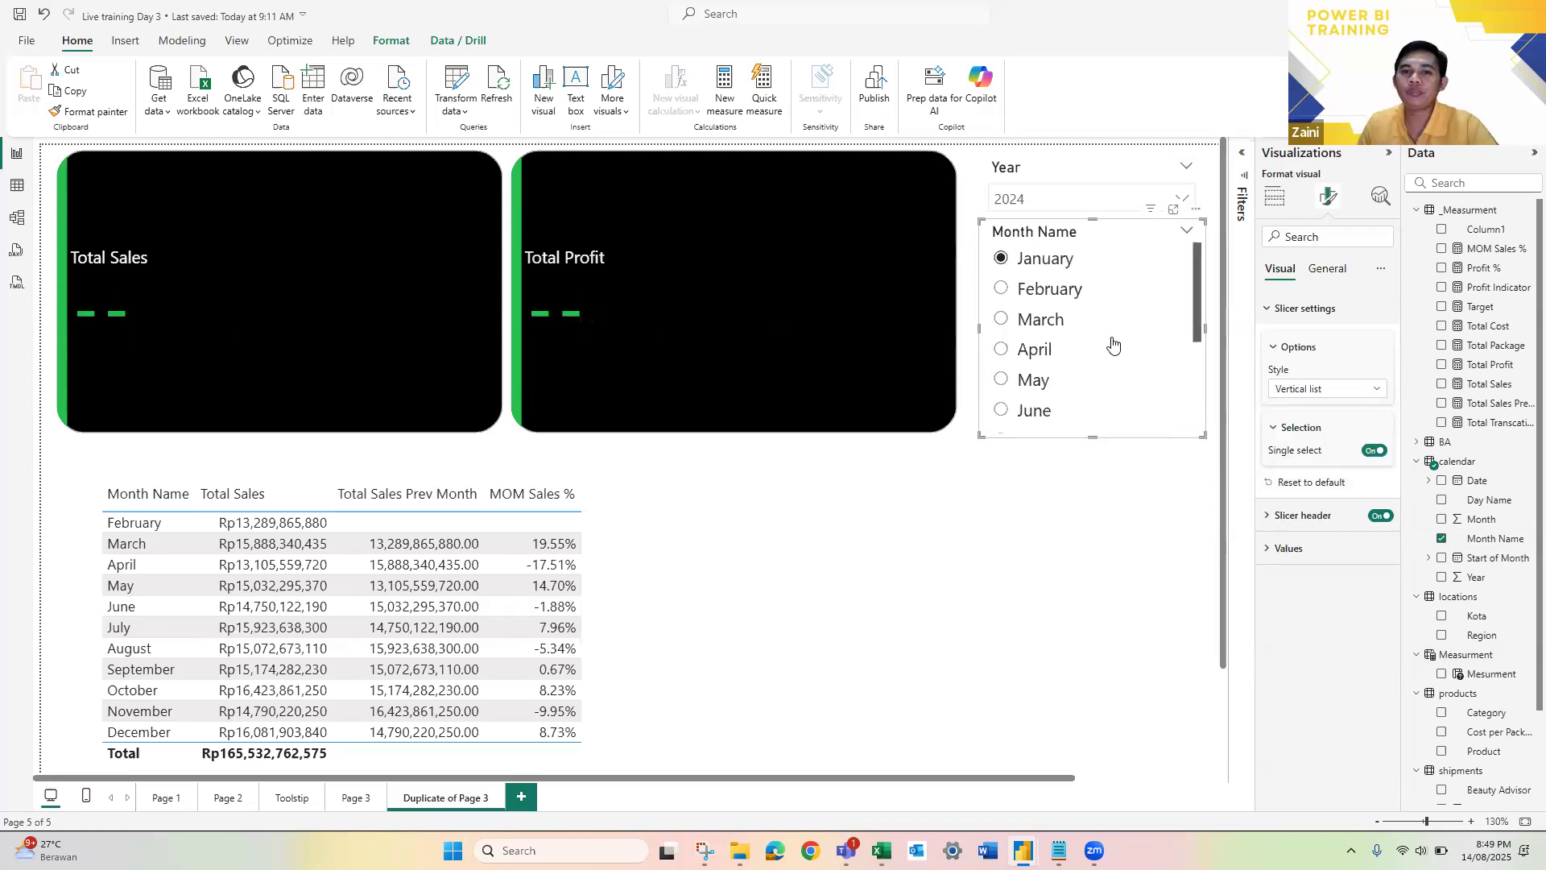
left_click(1002, 320)
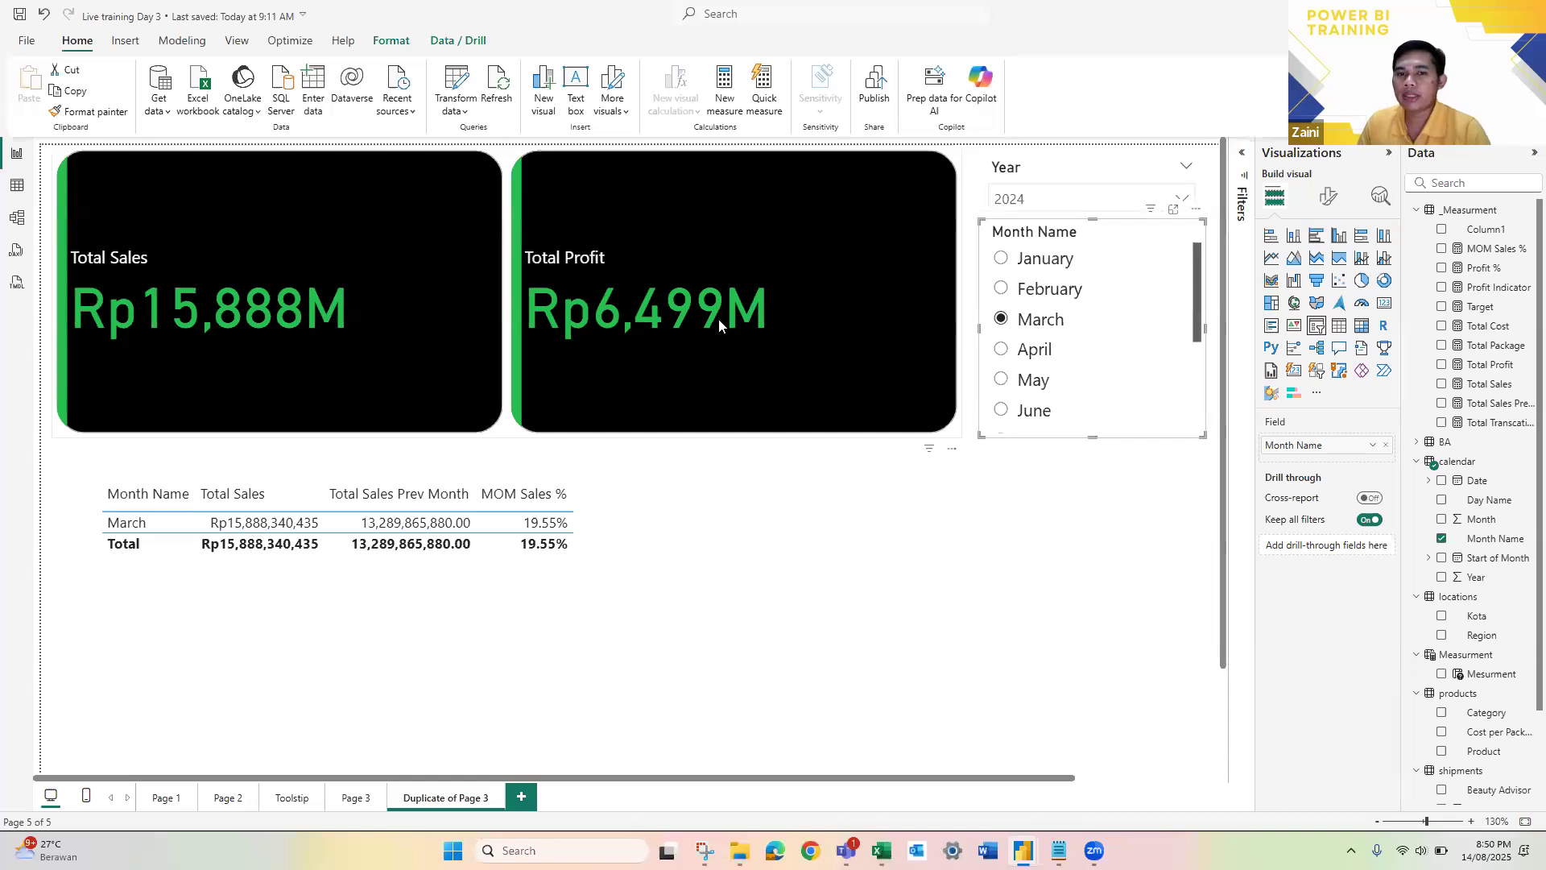
Step: Add the Total Sales Prev Month measure as a reference label on the Total Sales card
left_click(1323, 200)
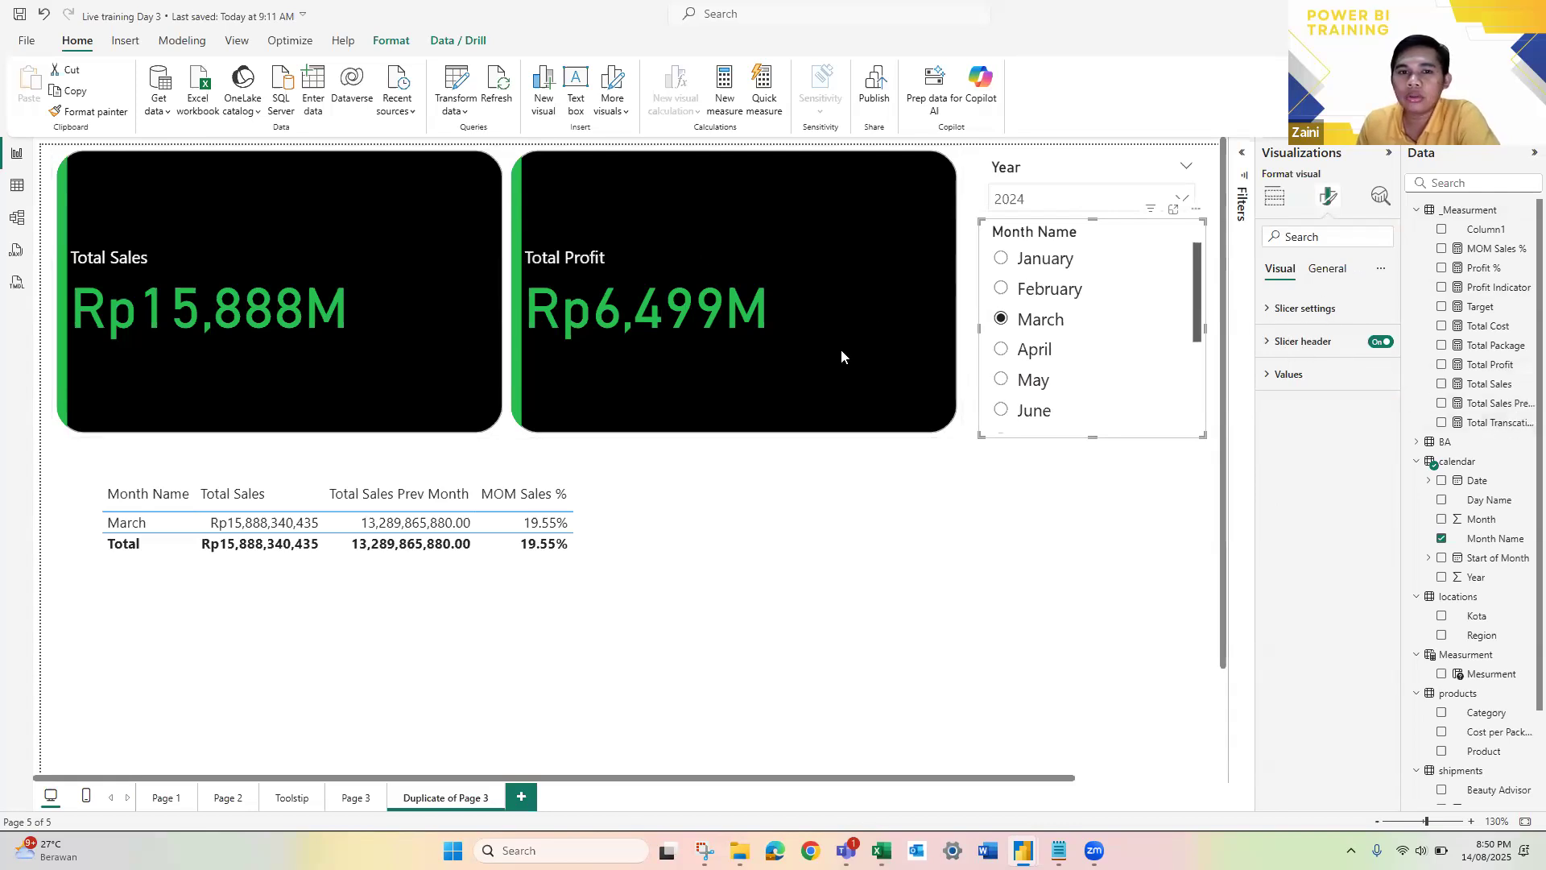
left_click(956, 159)
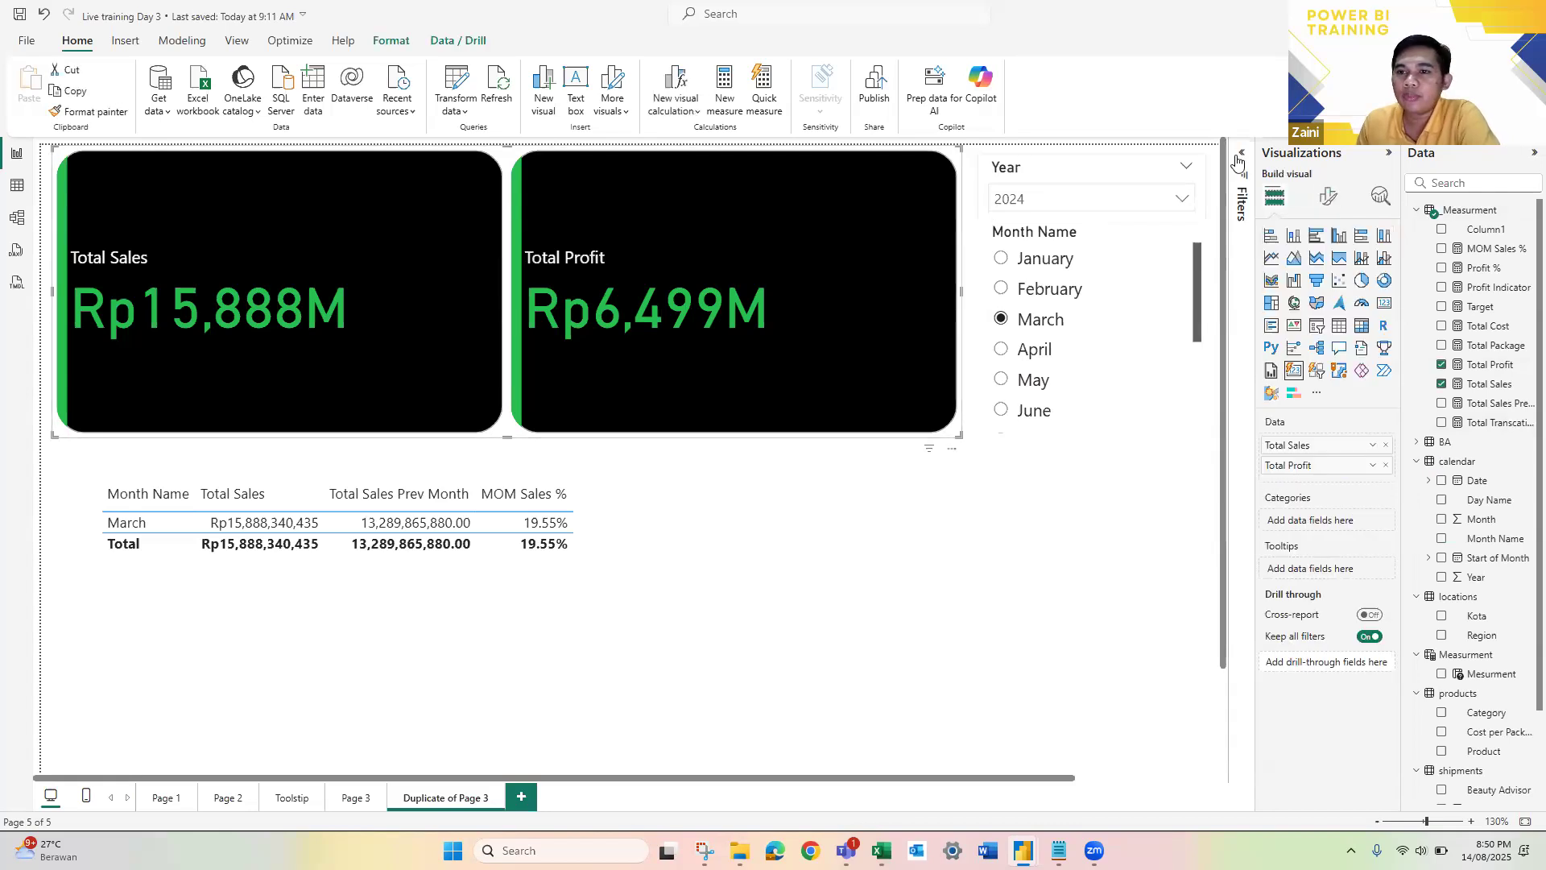
left_click(1325, 200)
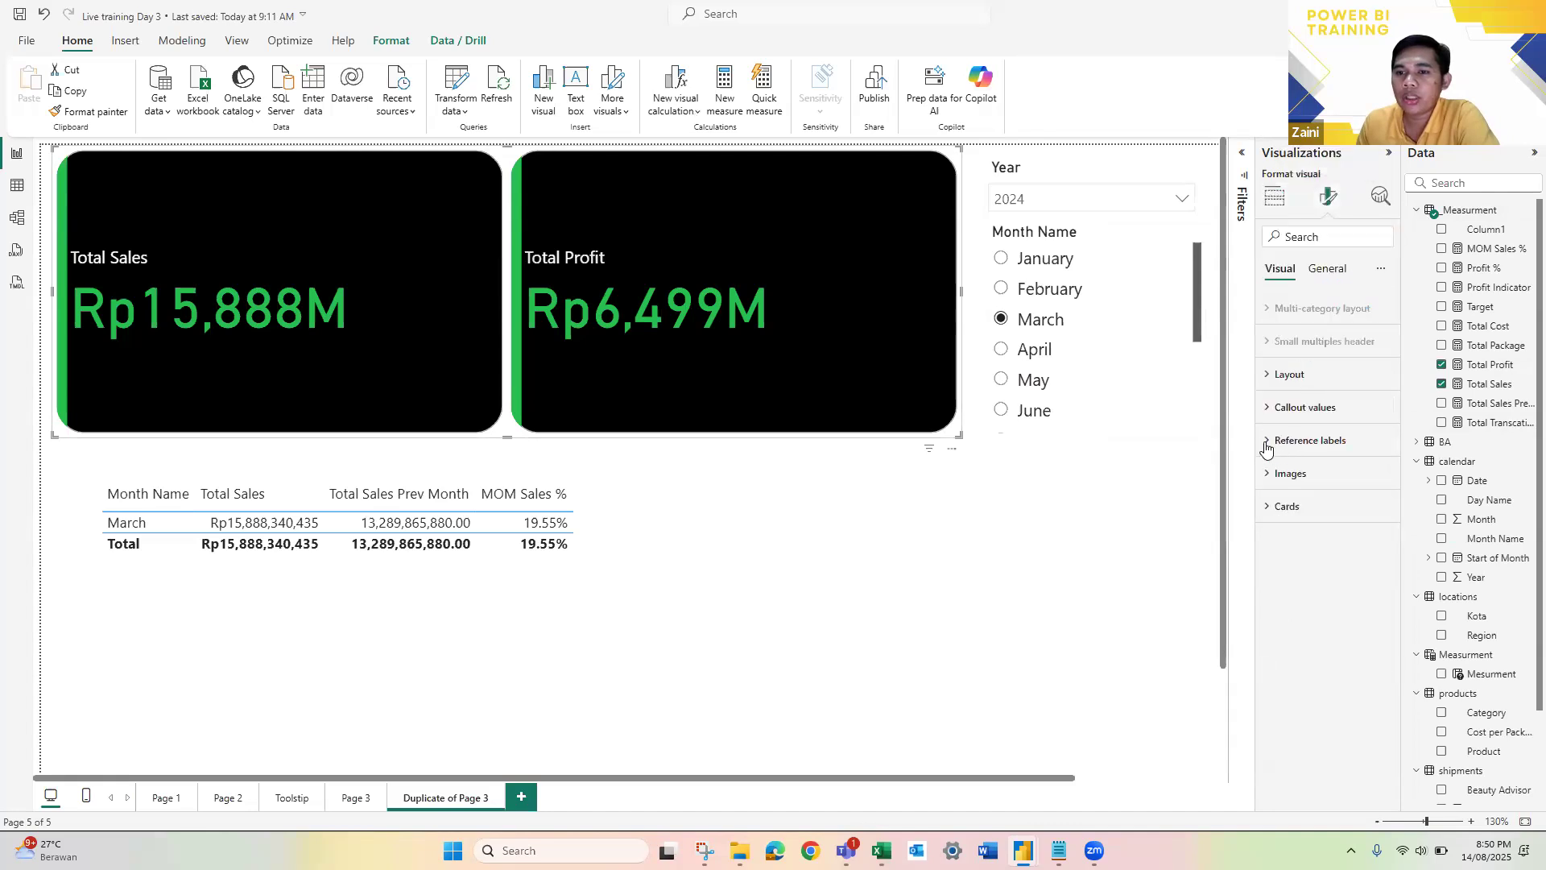
left_click(1266, 448)
scroll(1321, 439, "down", 3)
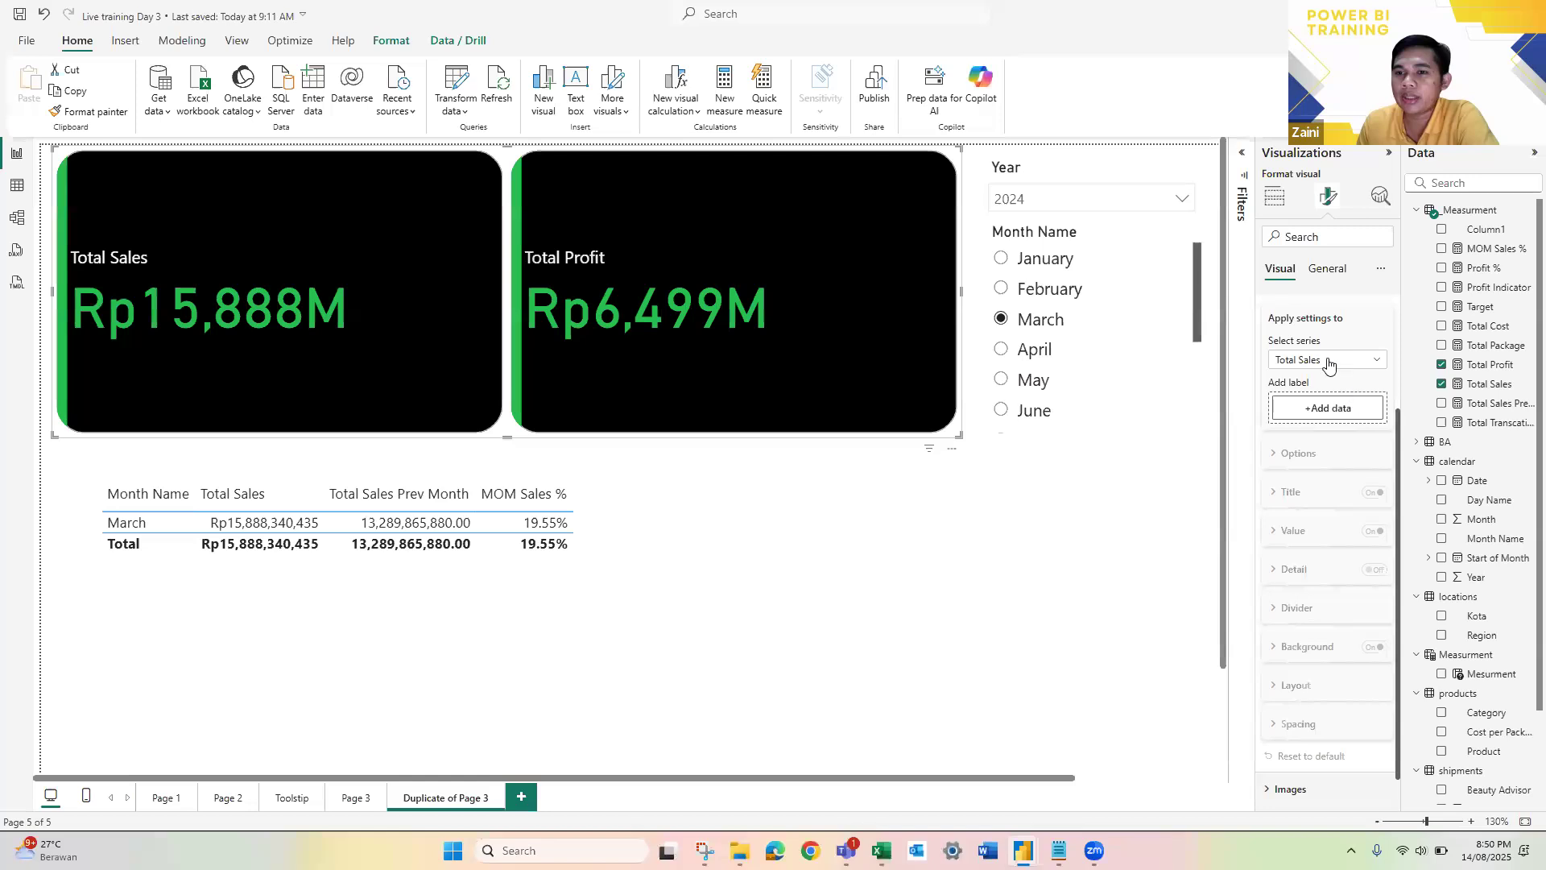
scroll(1333, 367, "up", 2)
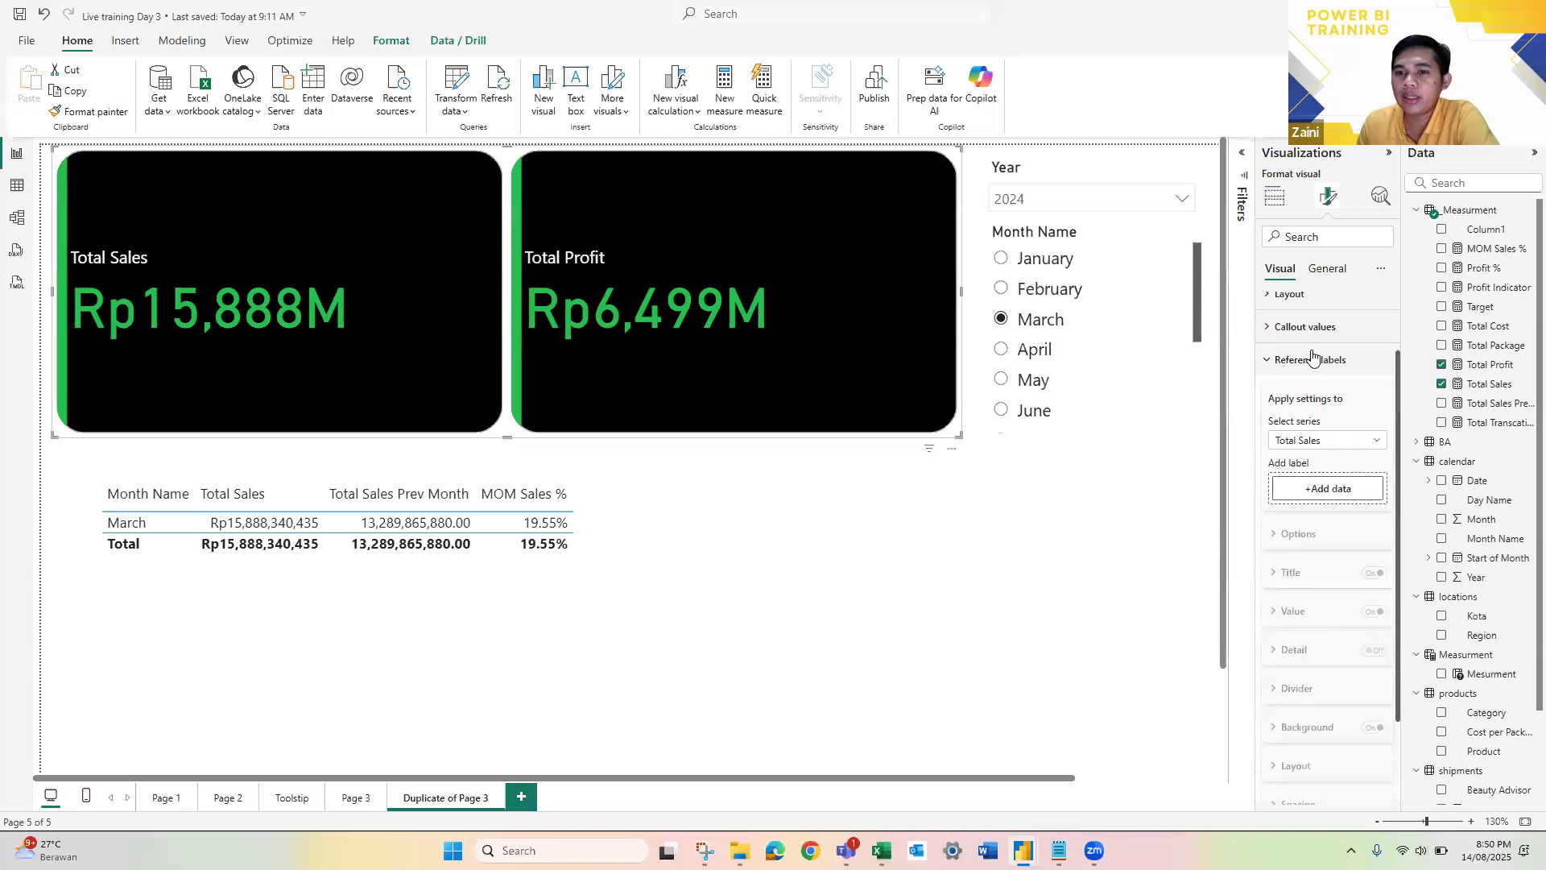
left_click(1321, 491)
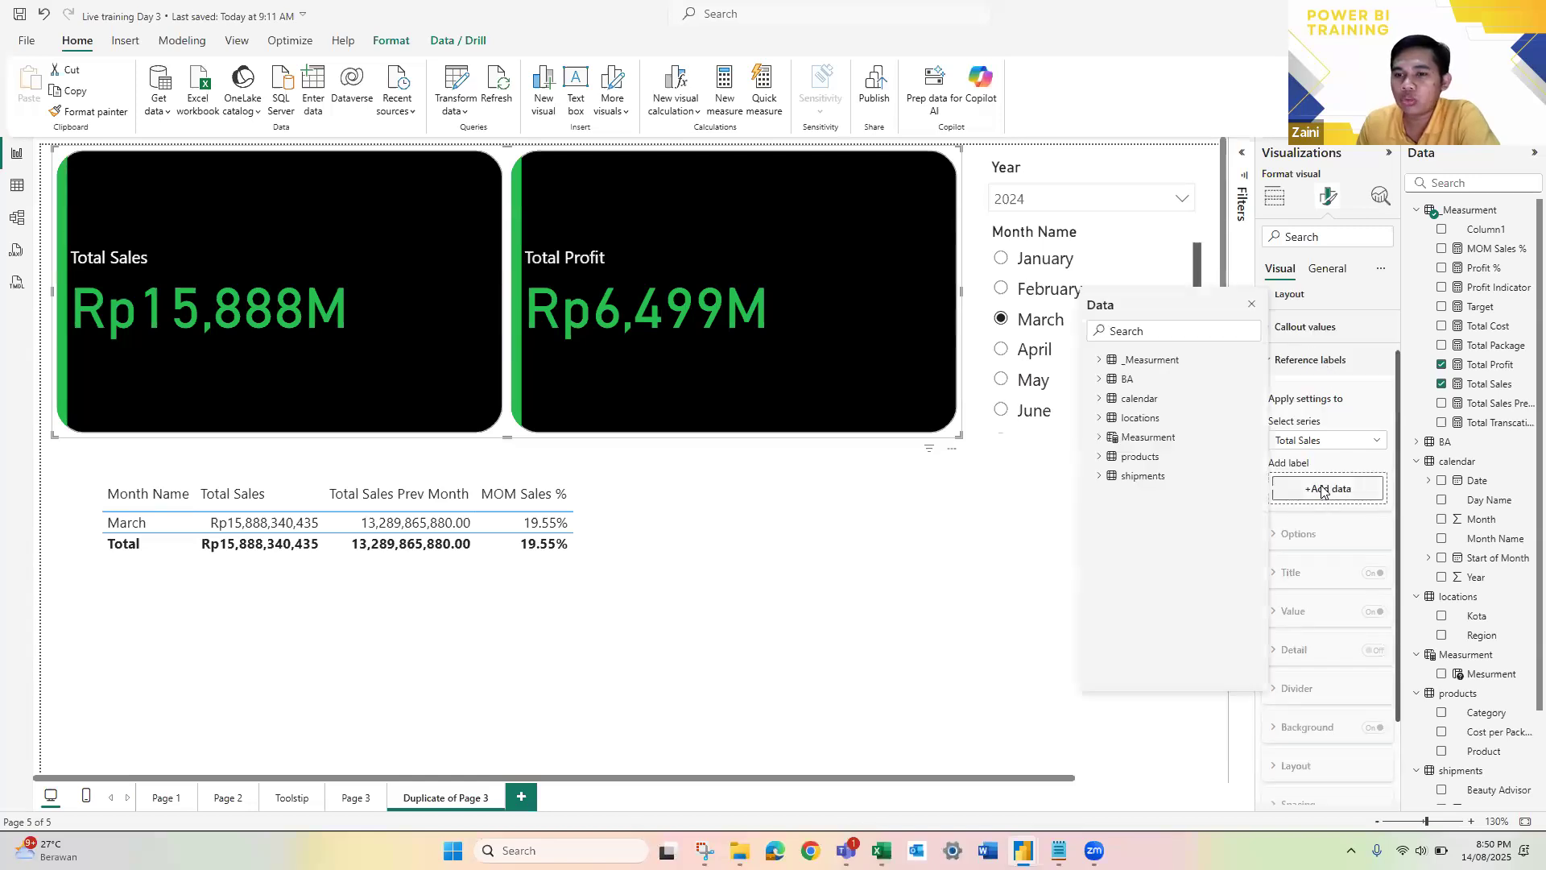
left_click(1100, 360)
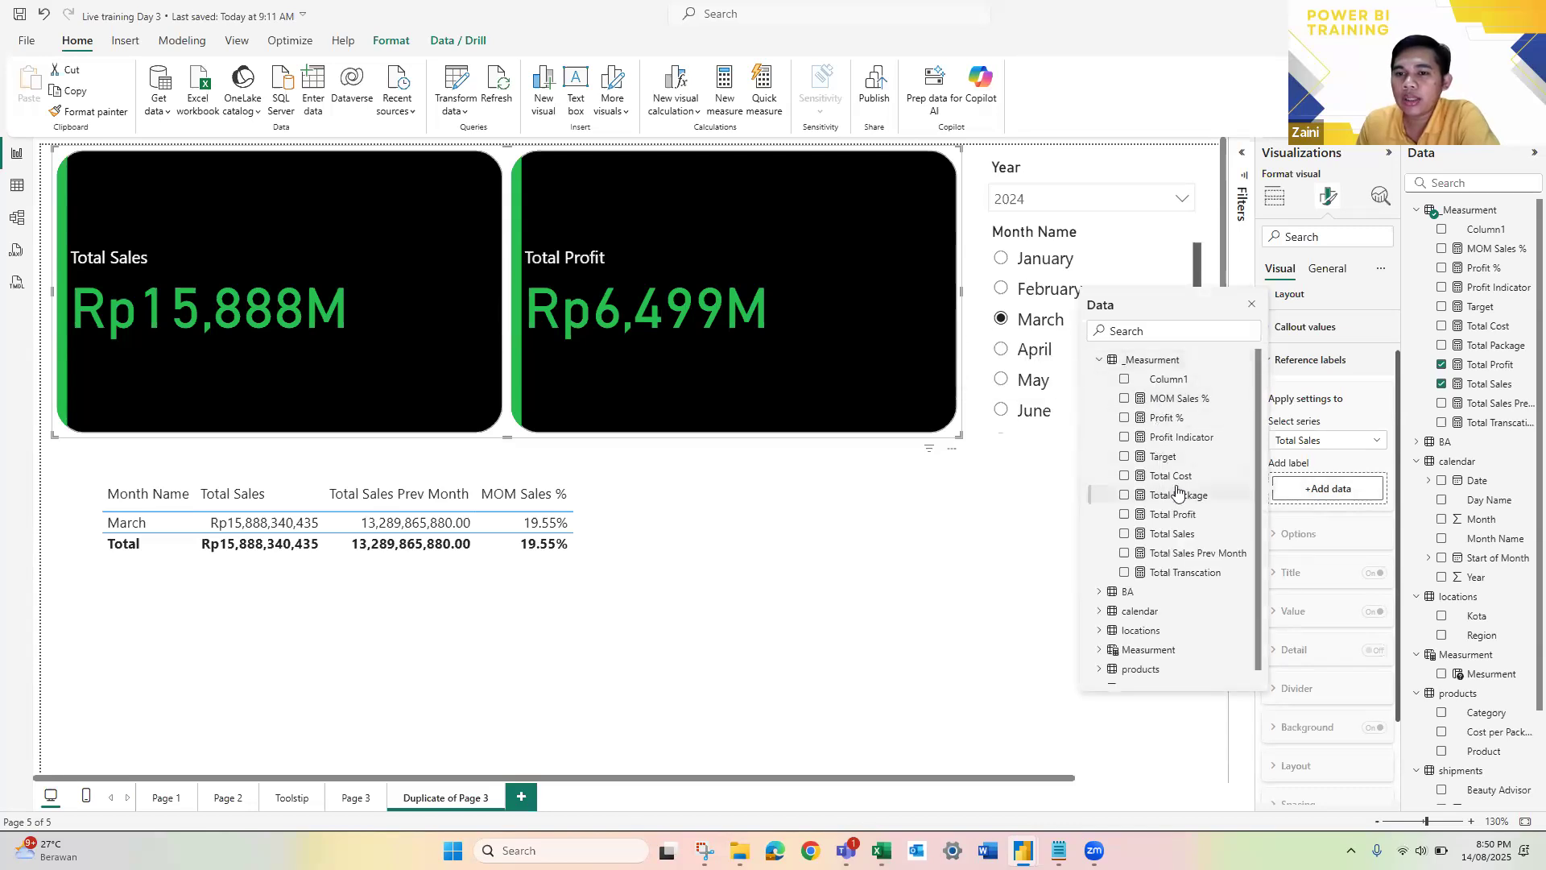
left_click(1198, 554)
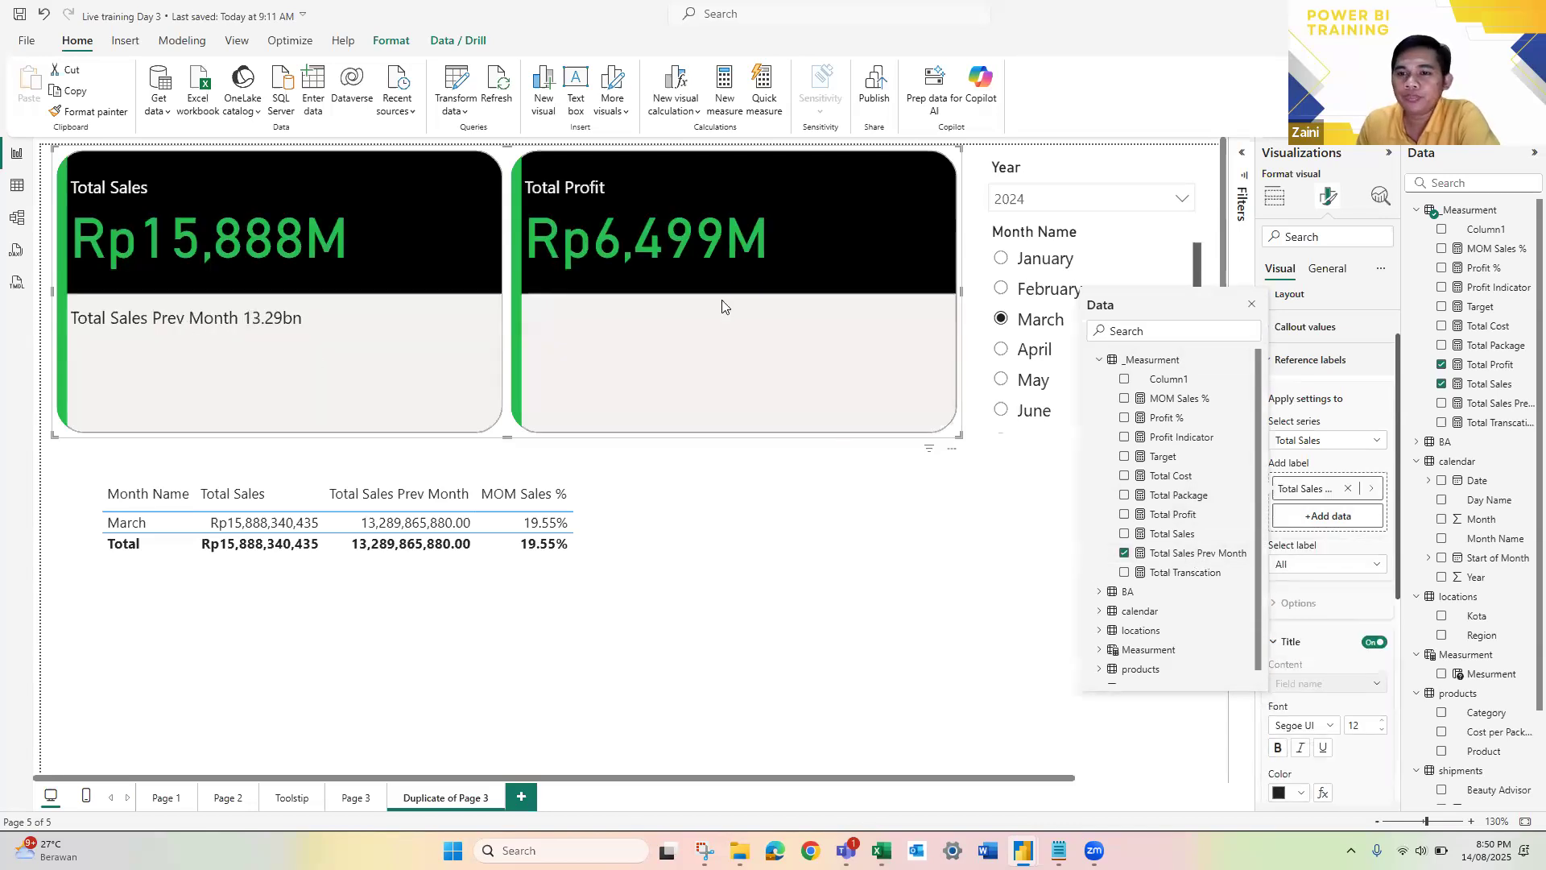
left_click(1387, 544)
Step: Make the value of the card's reference label bold
scroll(1334, 527, "down", 1)
scroll(1332, 525, "down", 3)
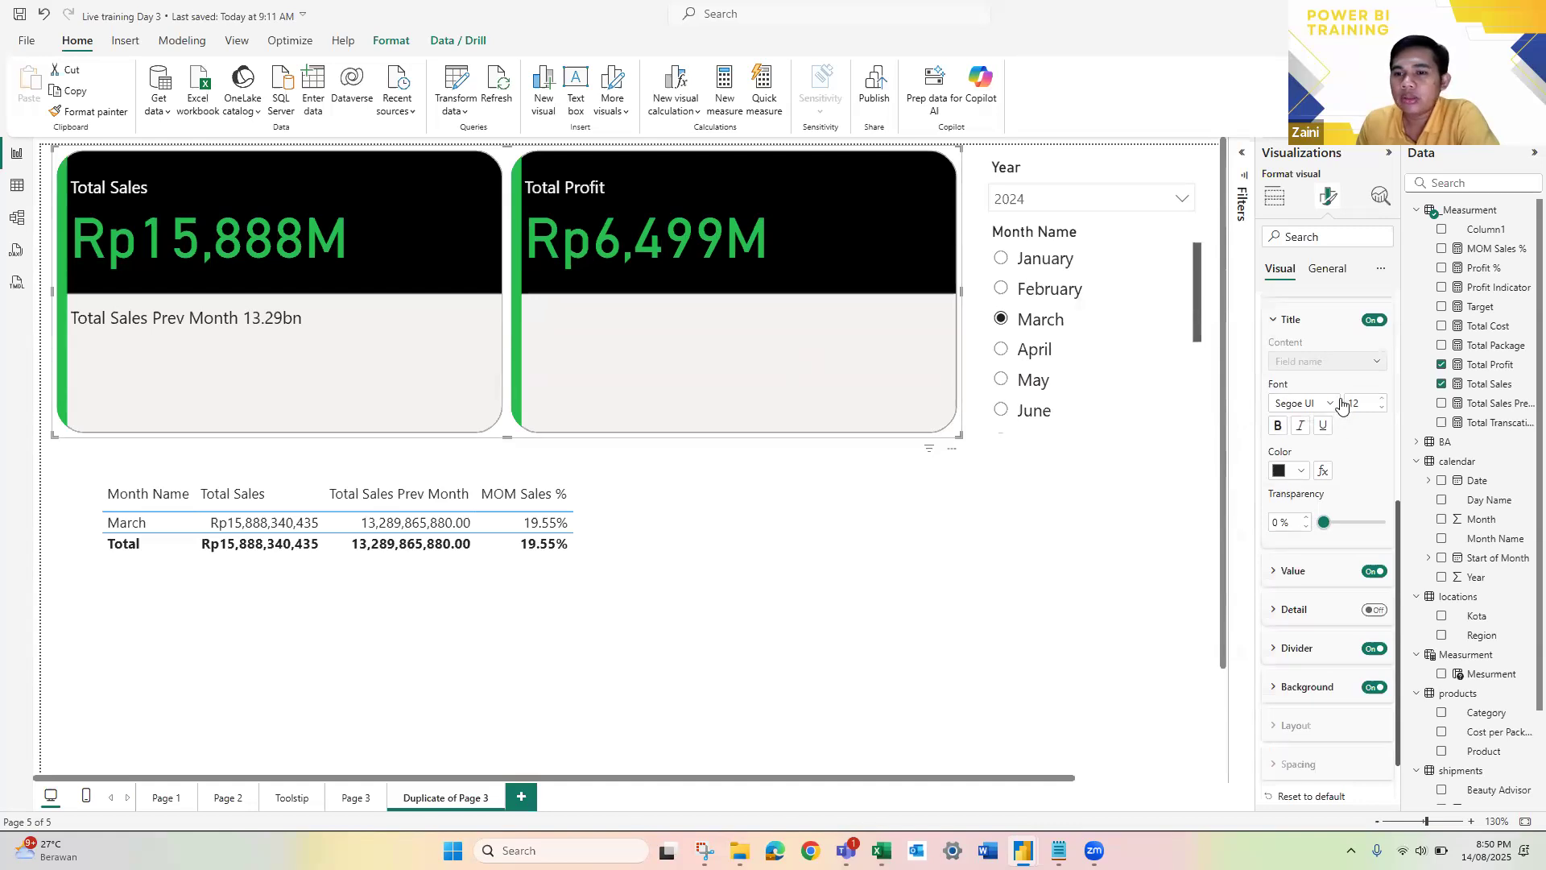
scroll(1291, 501, "down", 1)
left_click(1328, 505)
scroll(1331, 525, "down", 1)
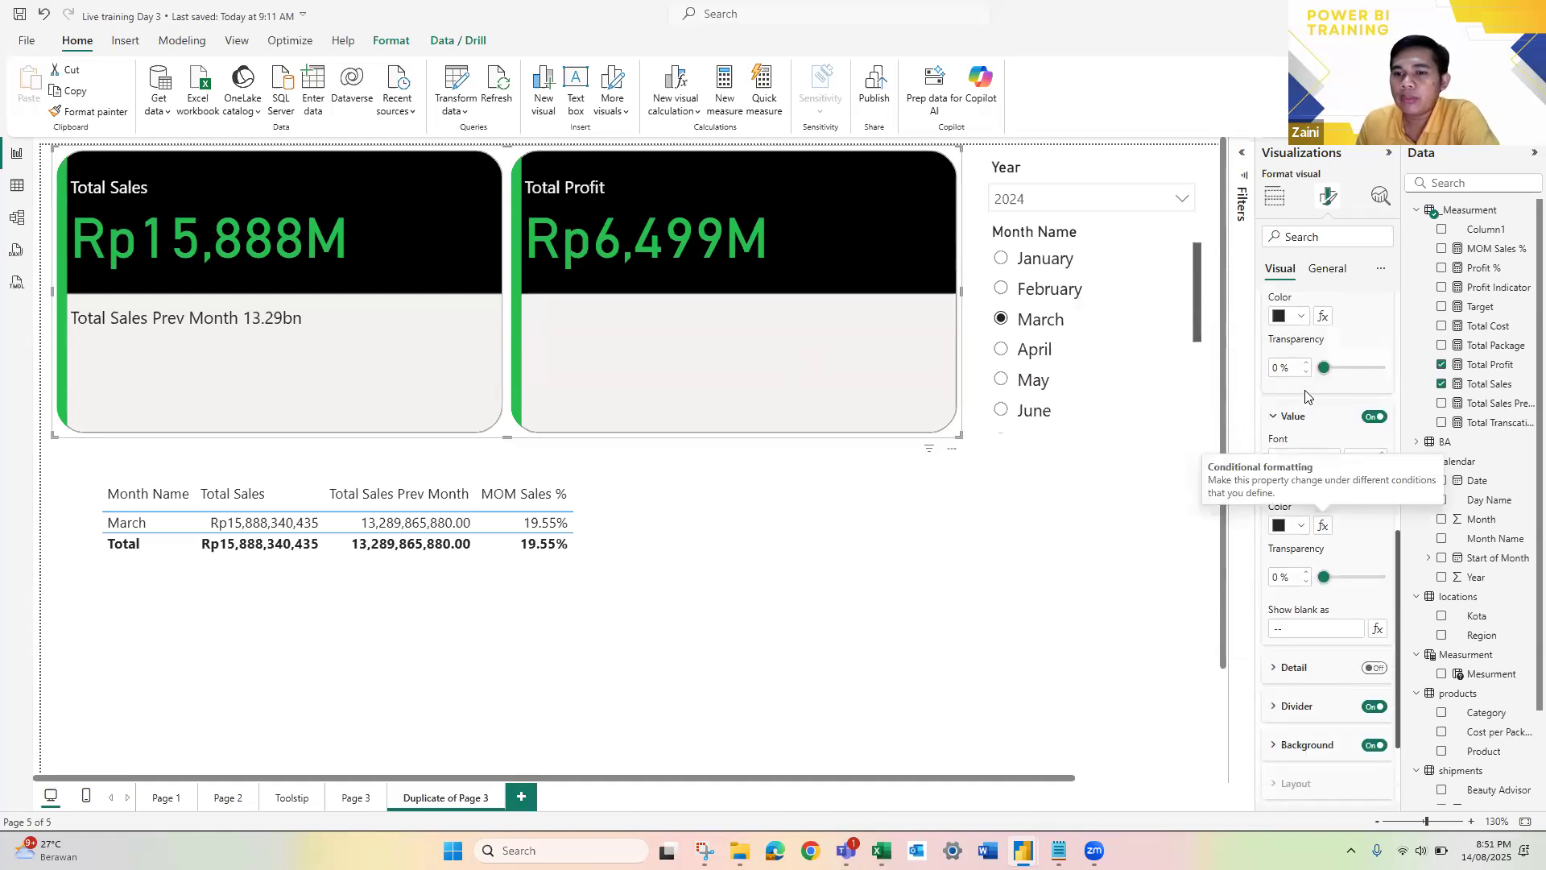
left_click(1279, 482)
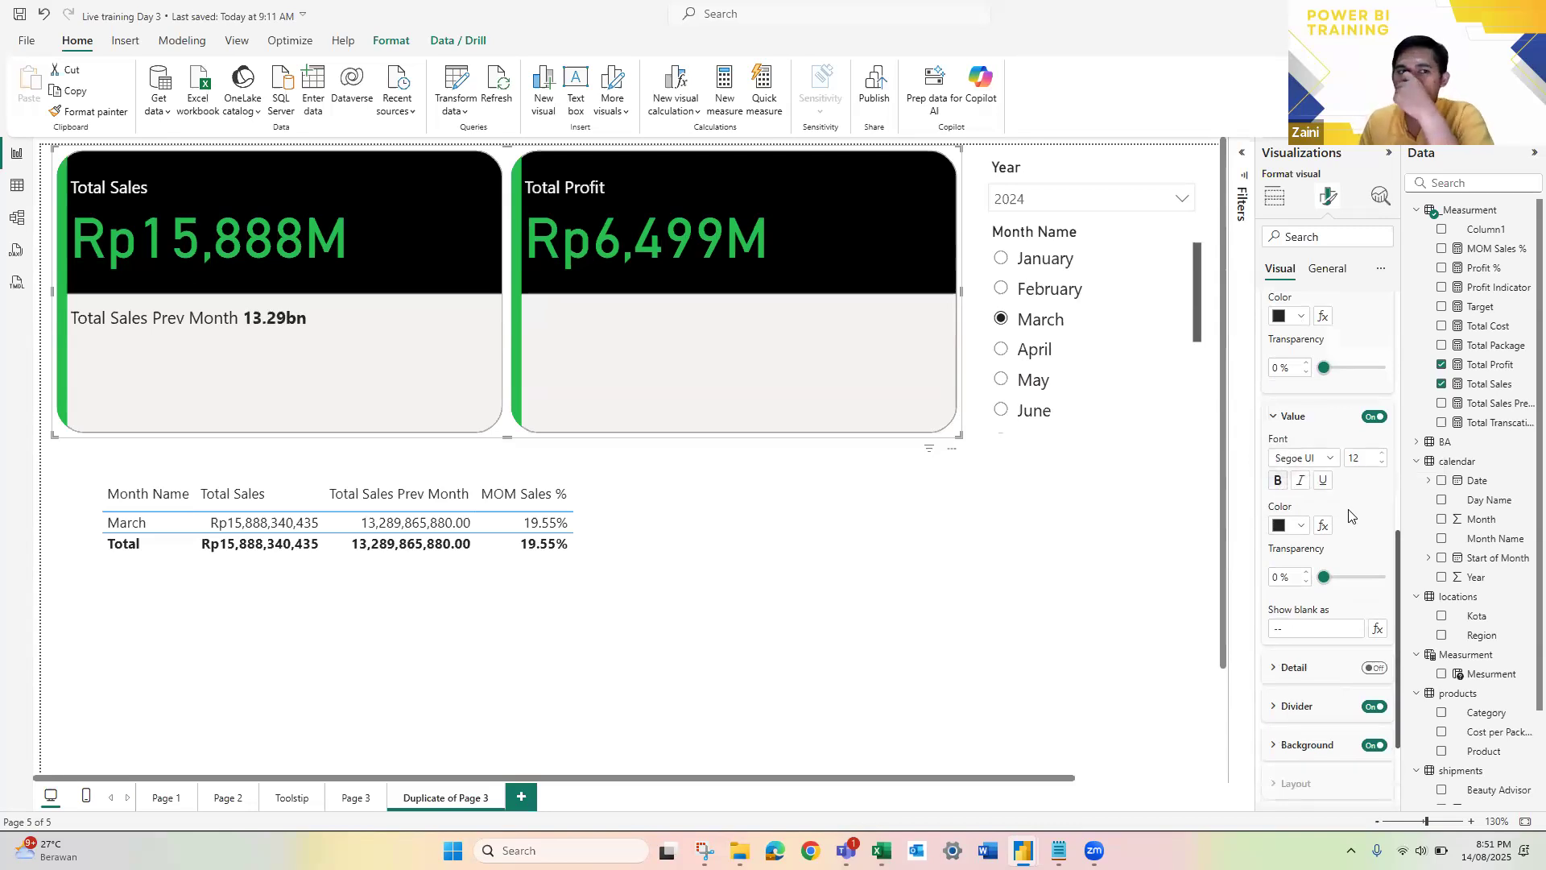
Step: Choose Total Sales Prev Month instead of All as the reference label whose settings are edited
scroll(1350, 515, "up", 3)
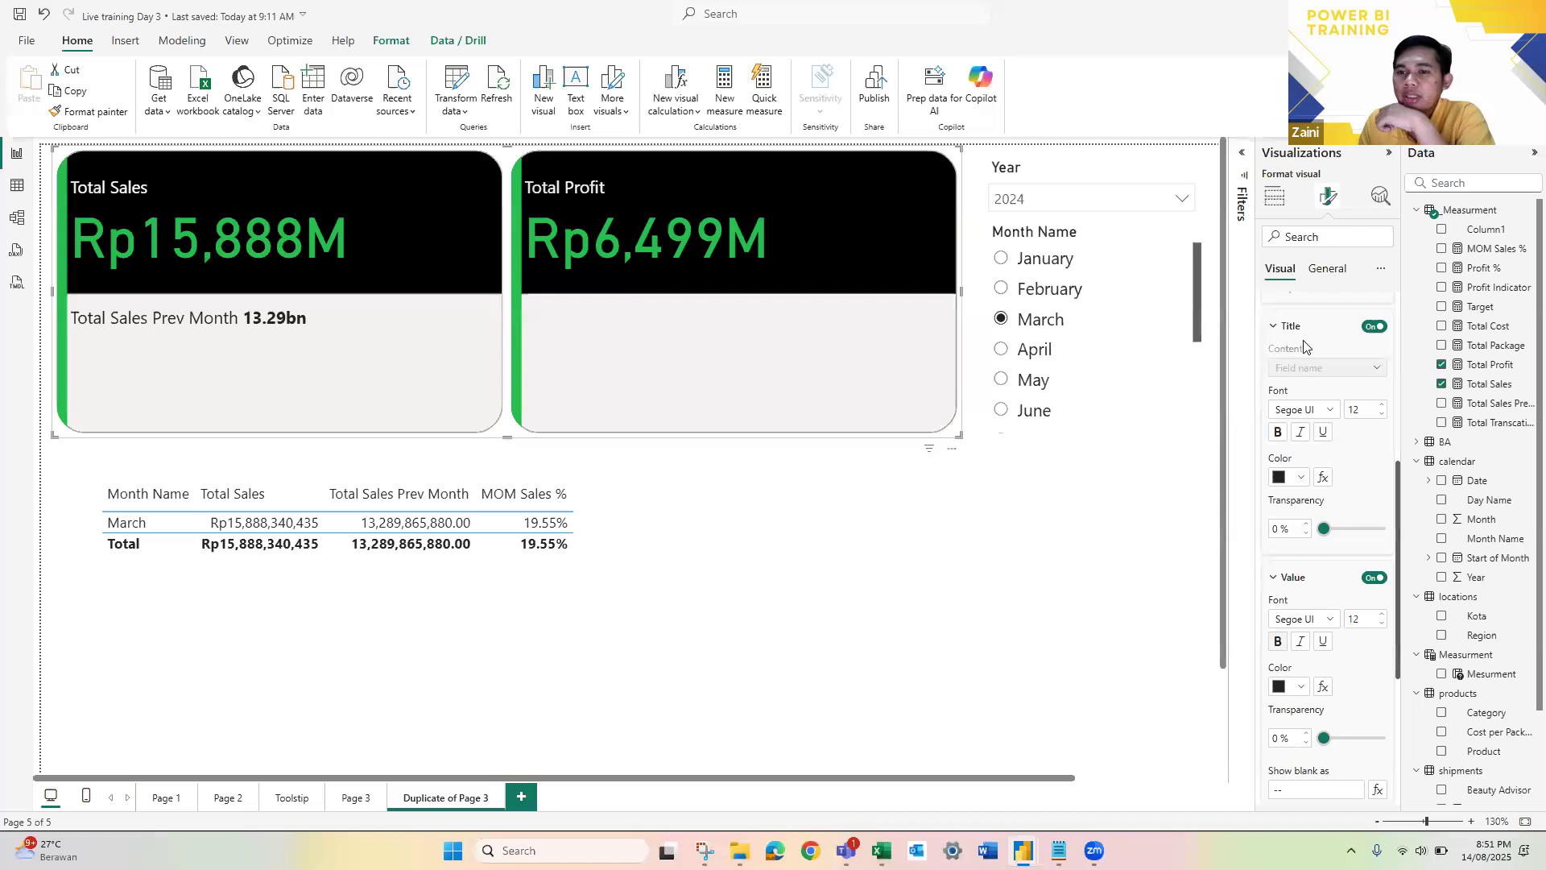
scroll(1298, 350, "up", 2)
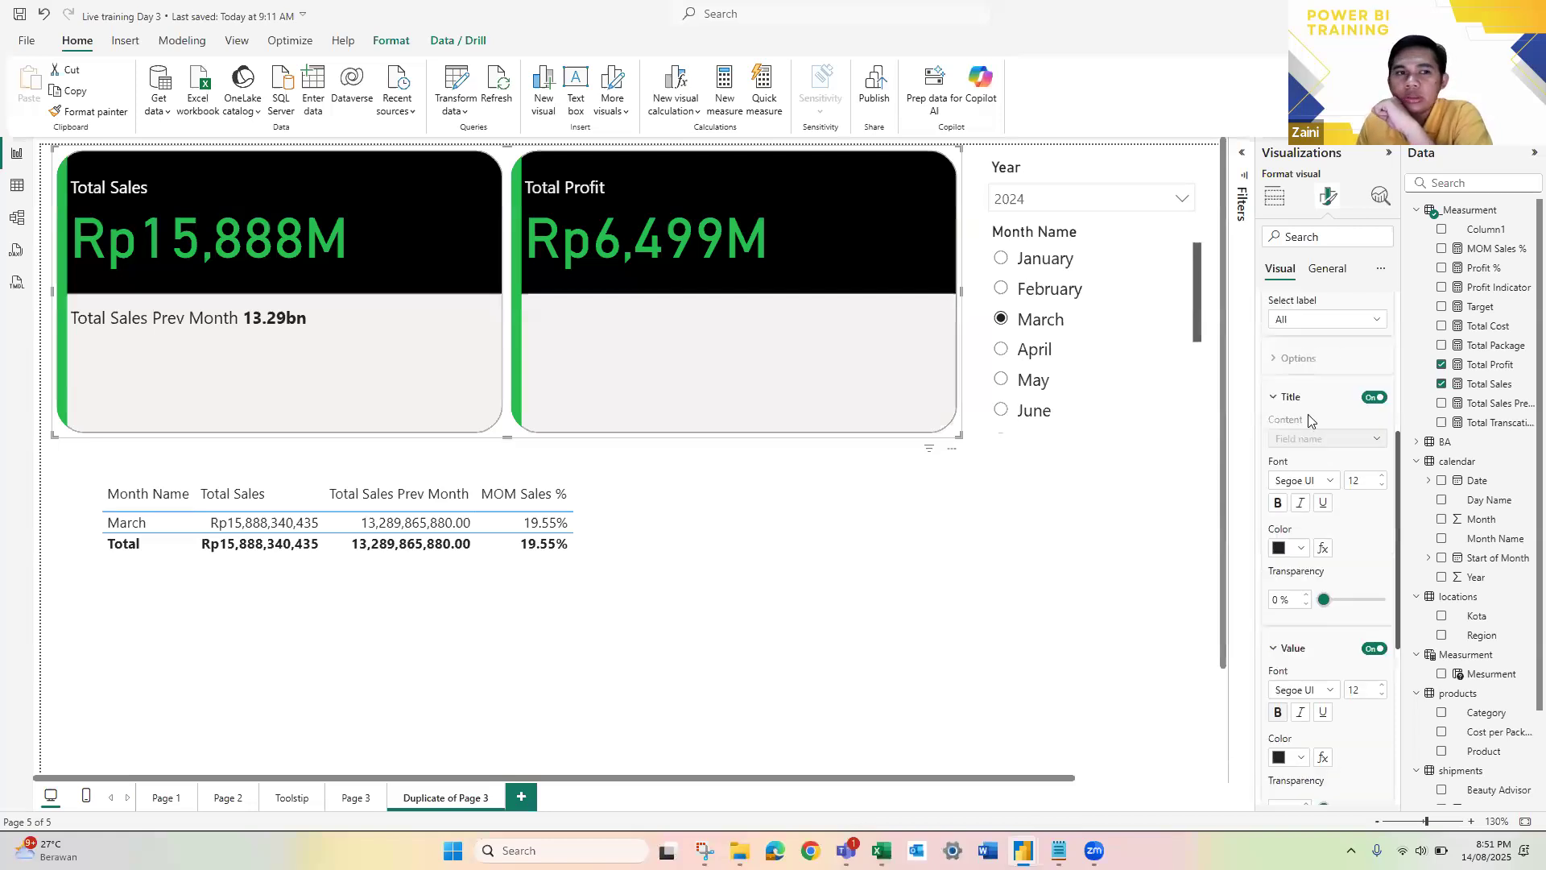
left_click(1307, 417)
left_click(1307, 413)
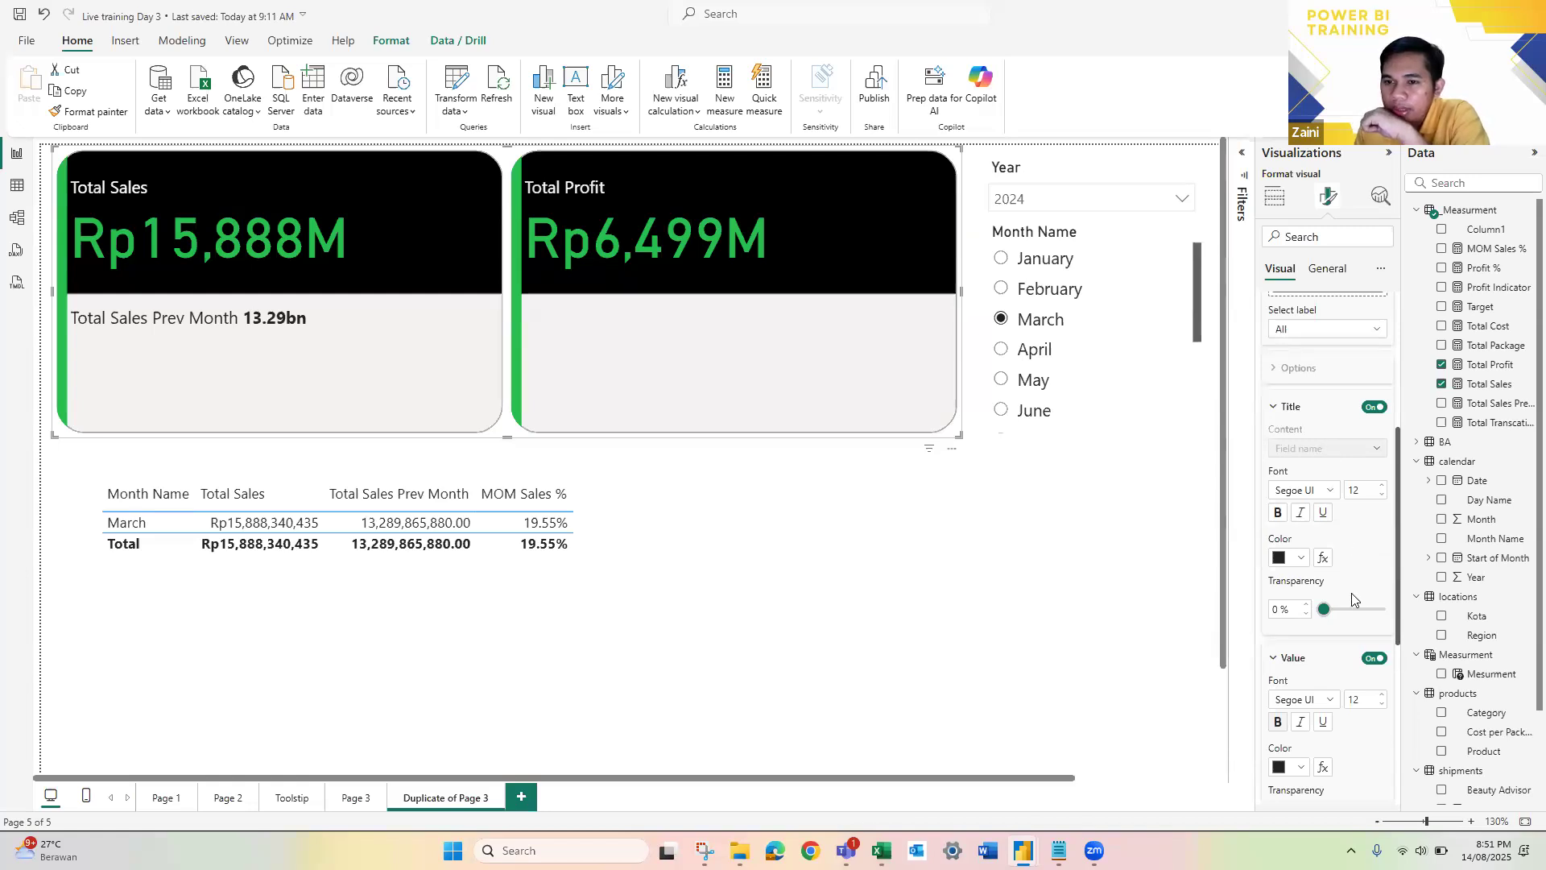
scroll(1351, 592, "down", 4)
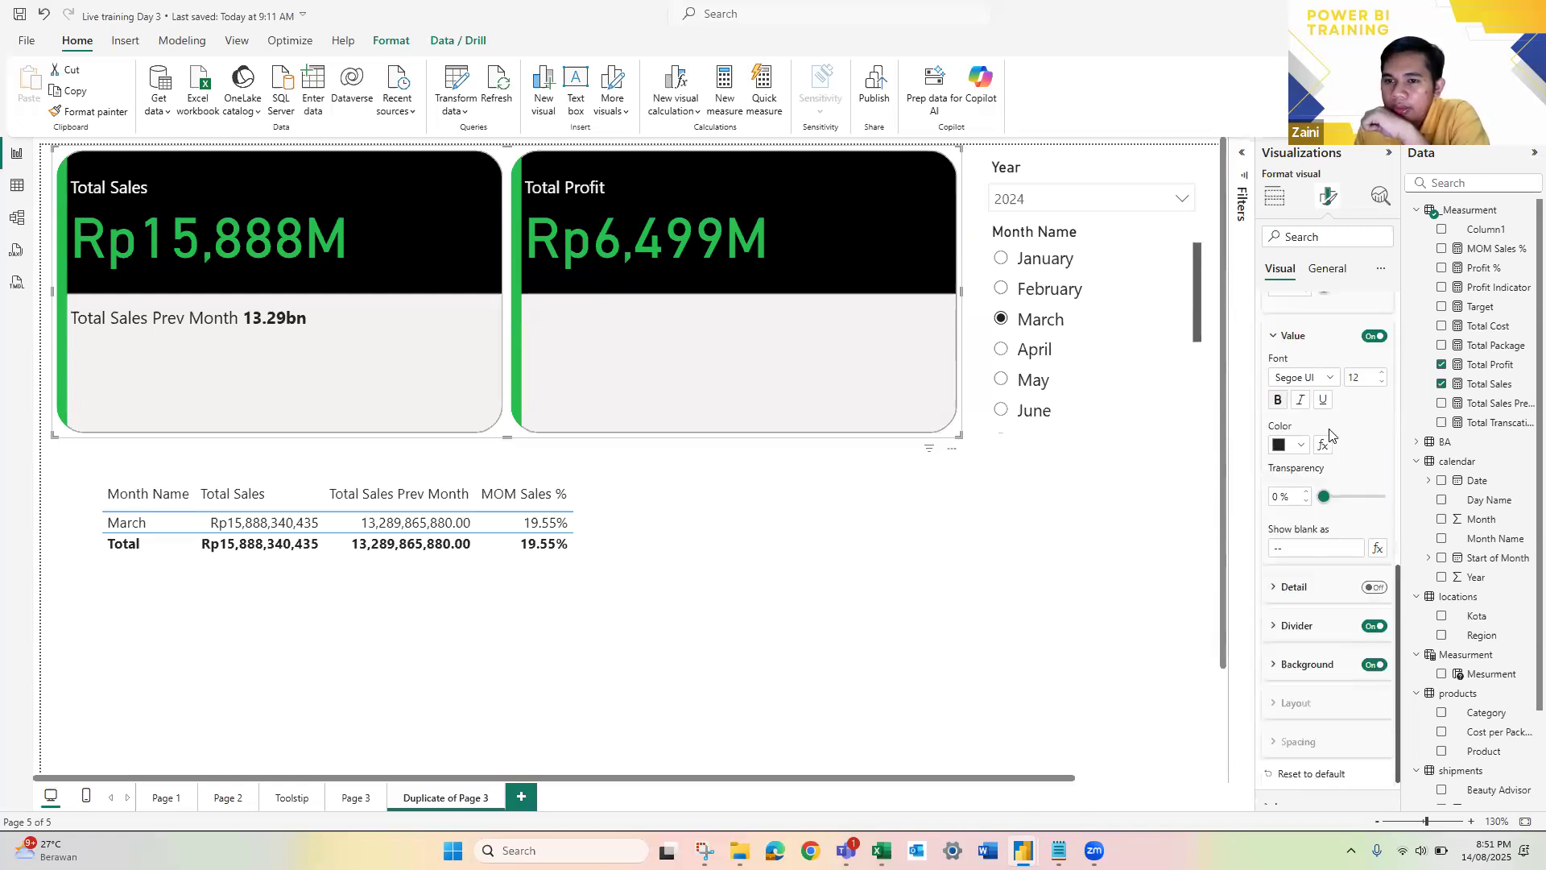
scroll(1329, 435, "up", 4)
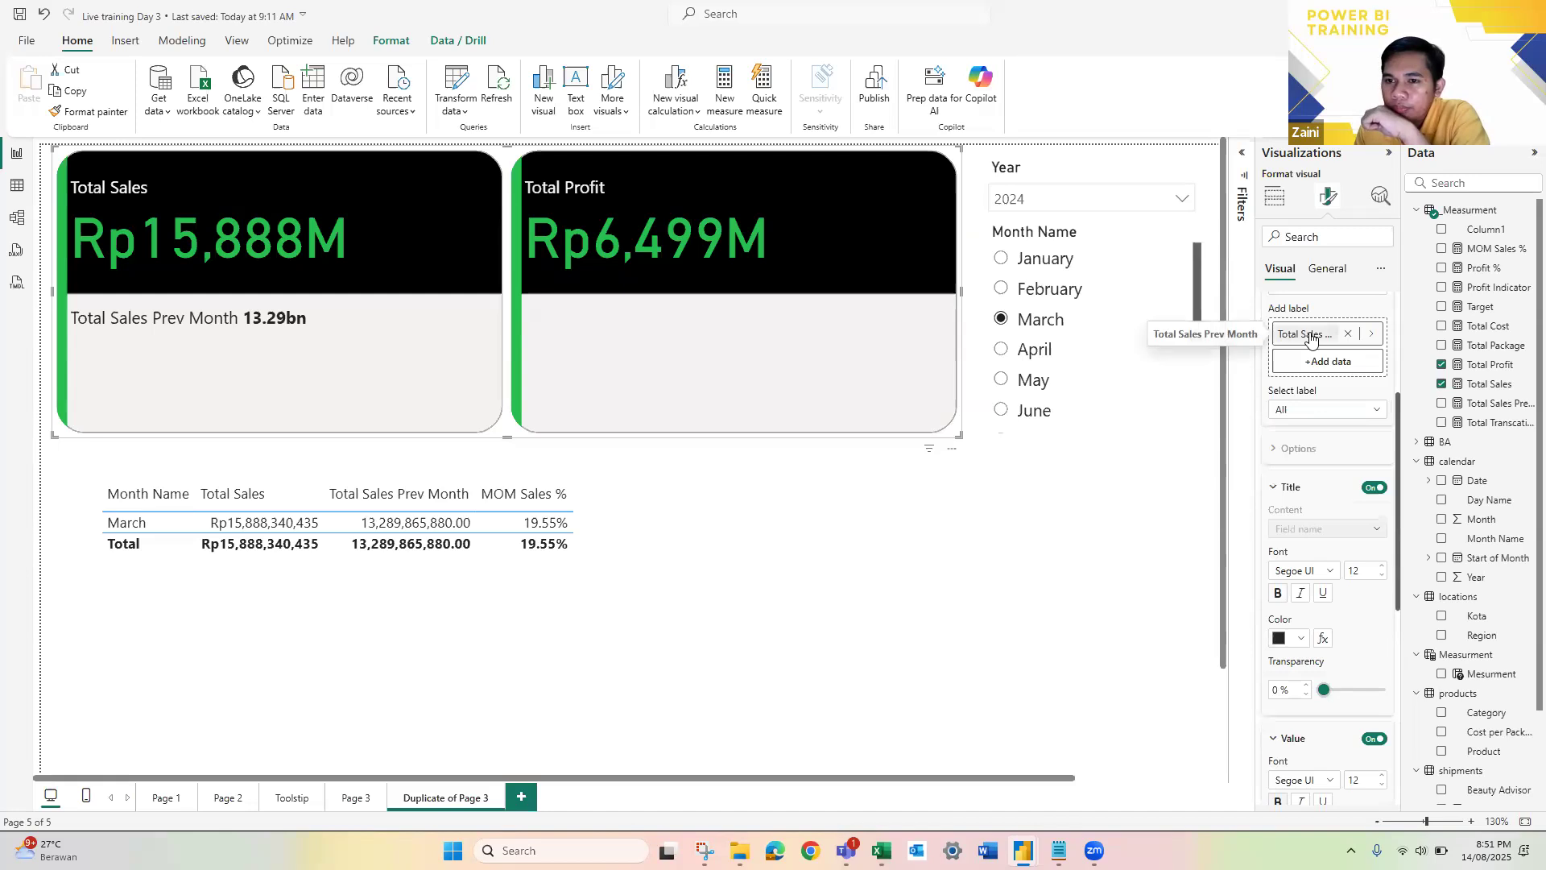
left_click(1310, 338)
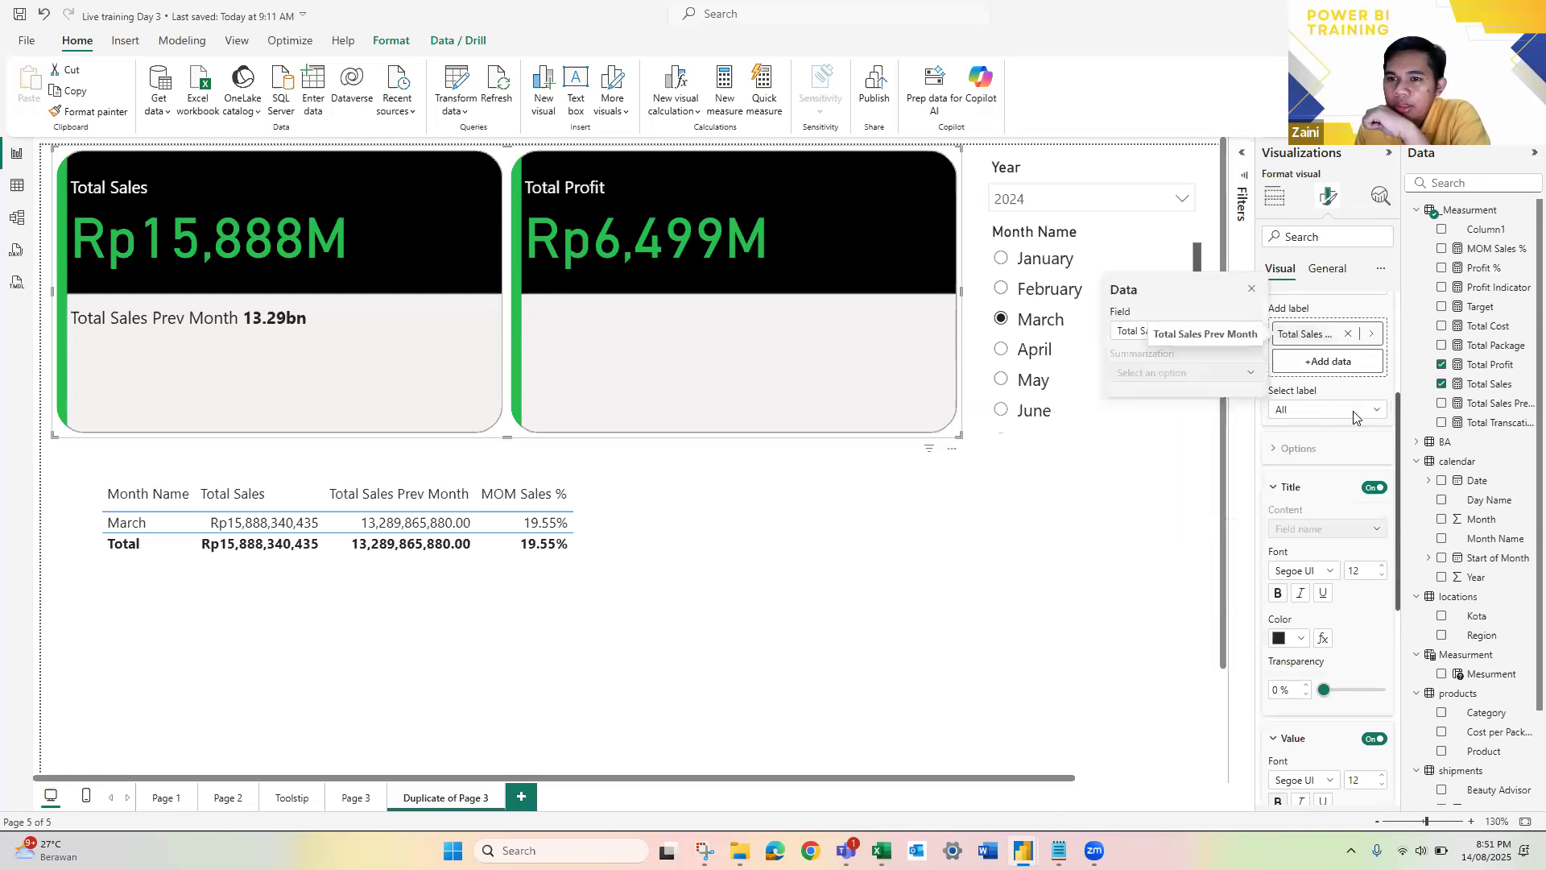
left_click(1353, 412)
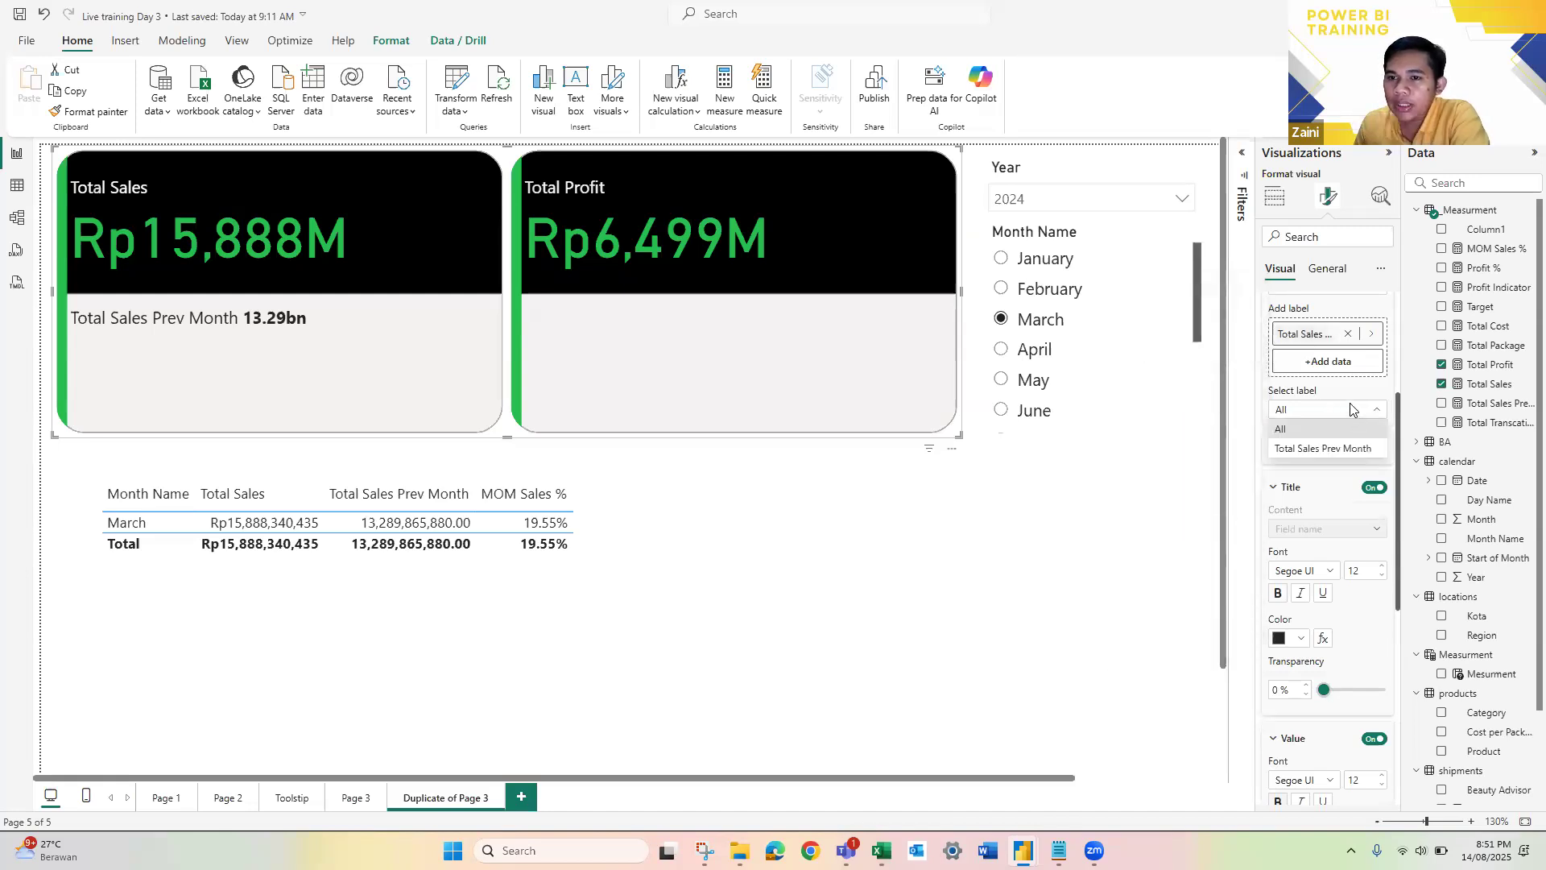
left_click(1308, 450)
Step: Give the reference label a custom title with the text "Prev Month"
left_click(1325, 530)
left_click(1314, 551)
left_click(1332, 570)
key("ctrl+a")
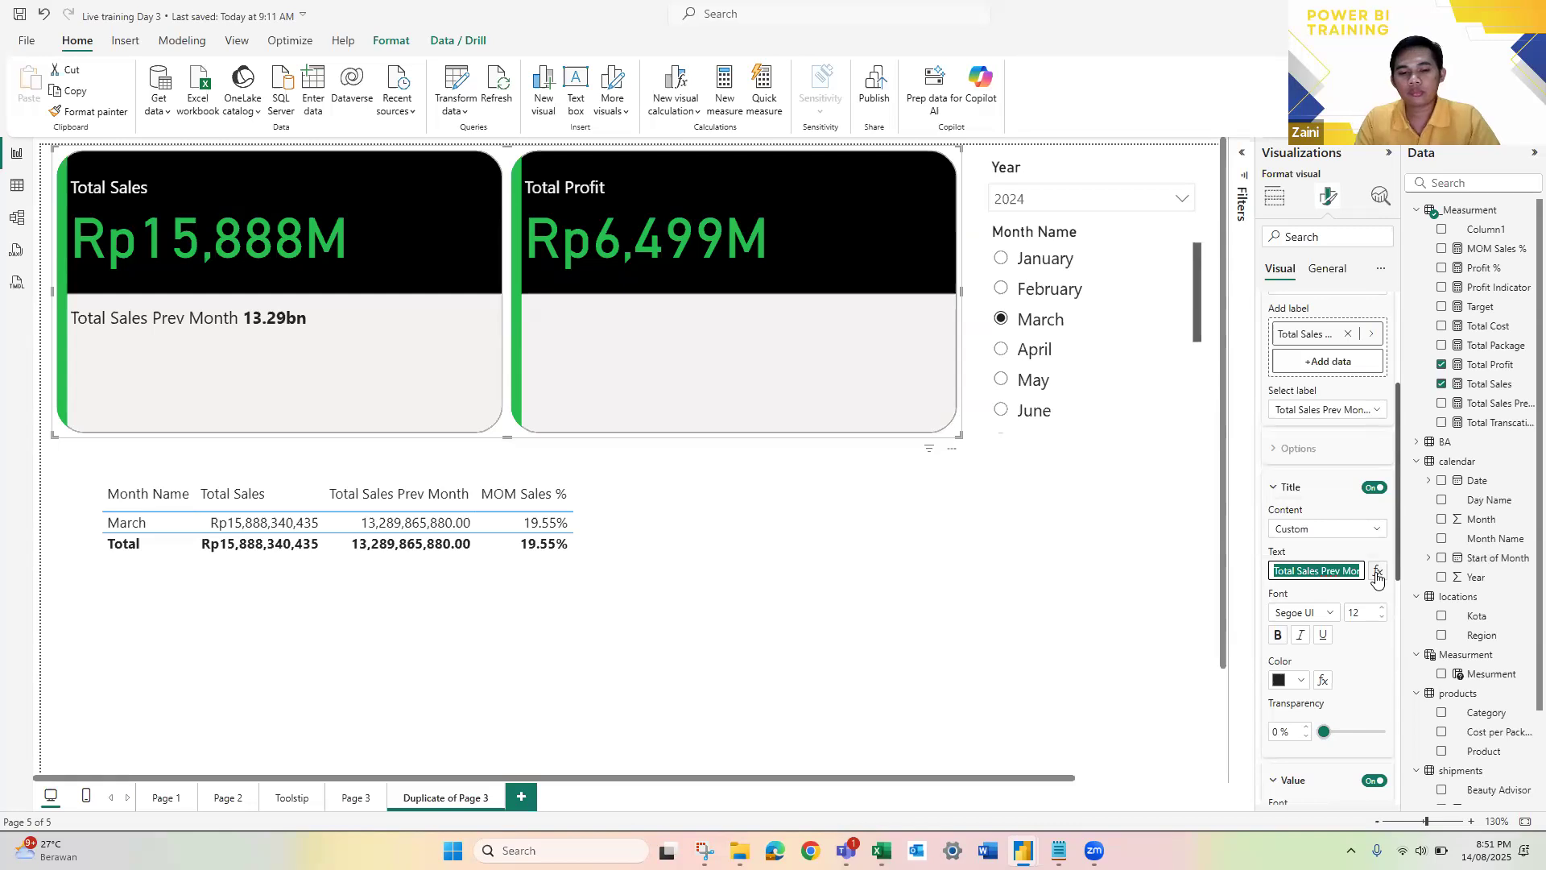
type("Prev Month")
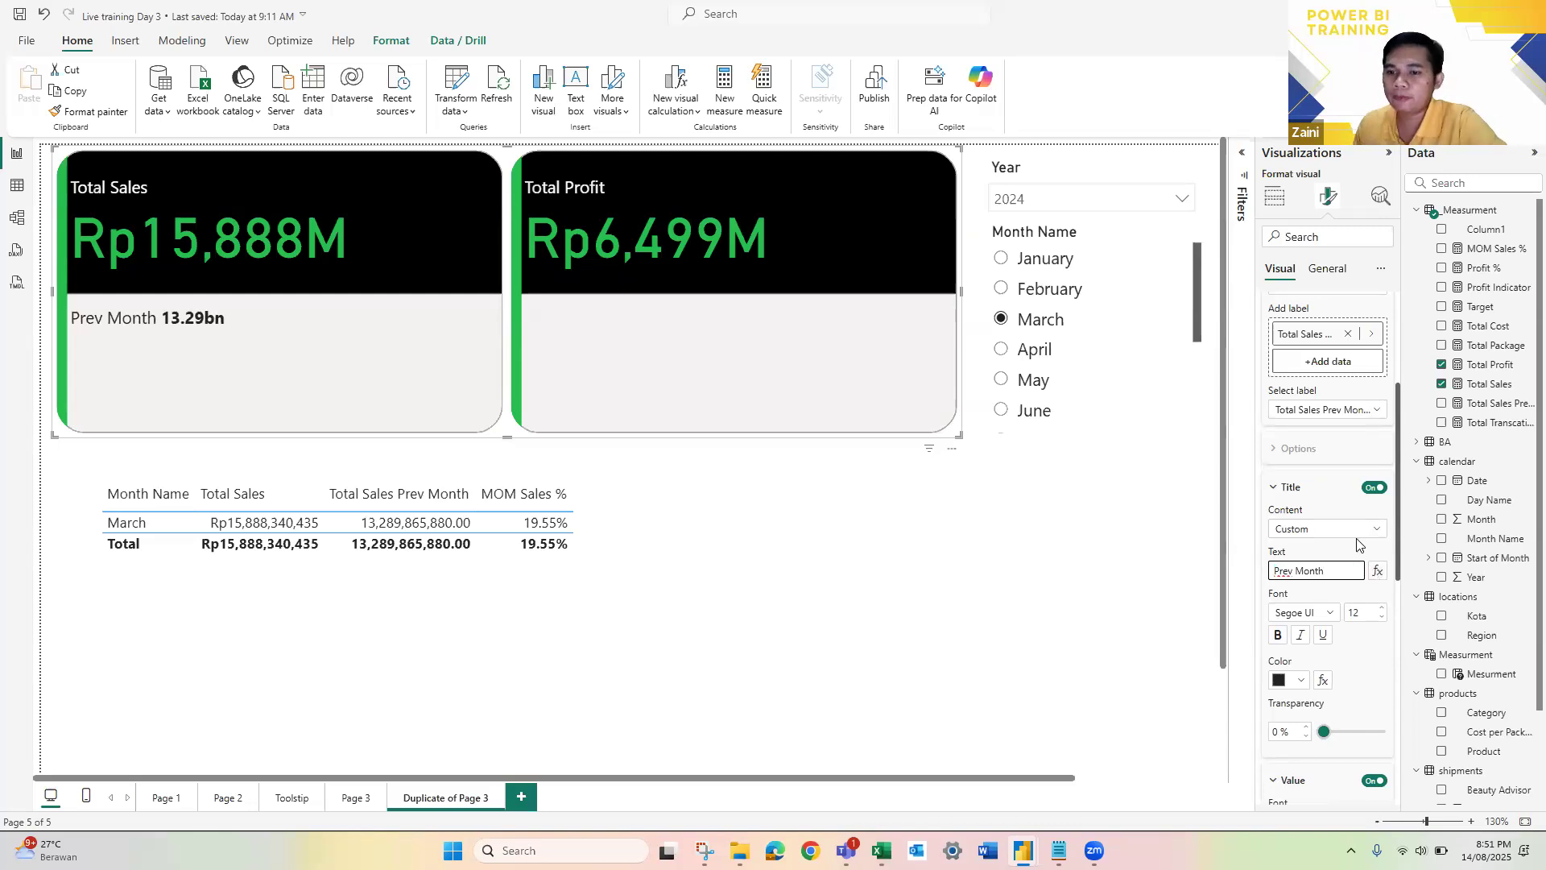
Step: Set the display units of the Prev Month reference label's value to Millions
scroll(1357, 544, "down", 5)
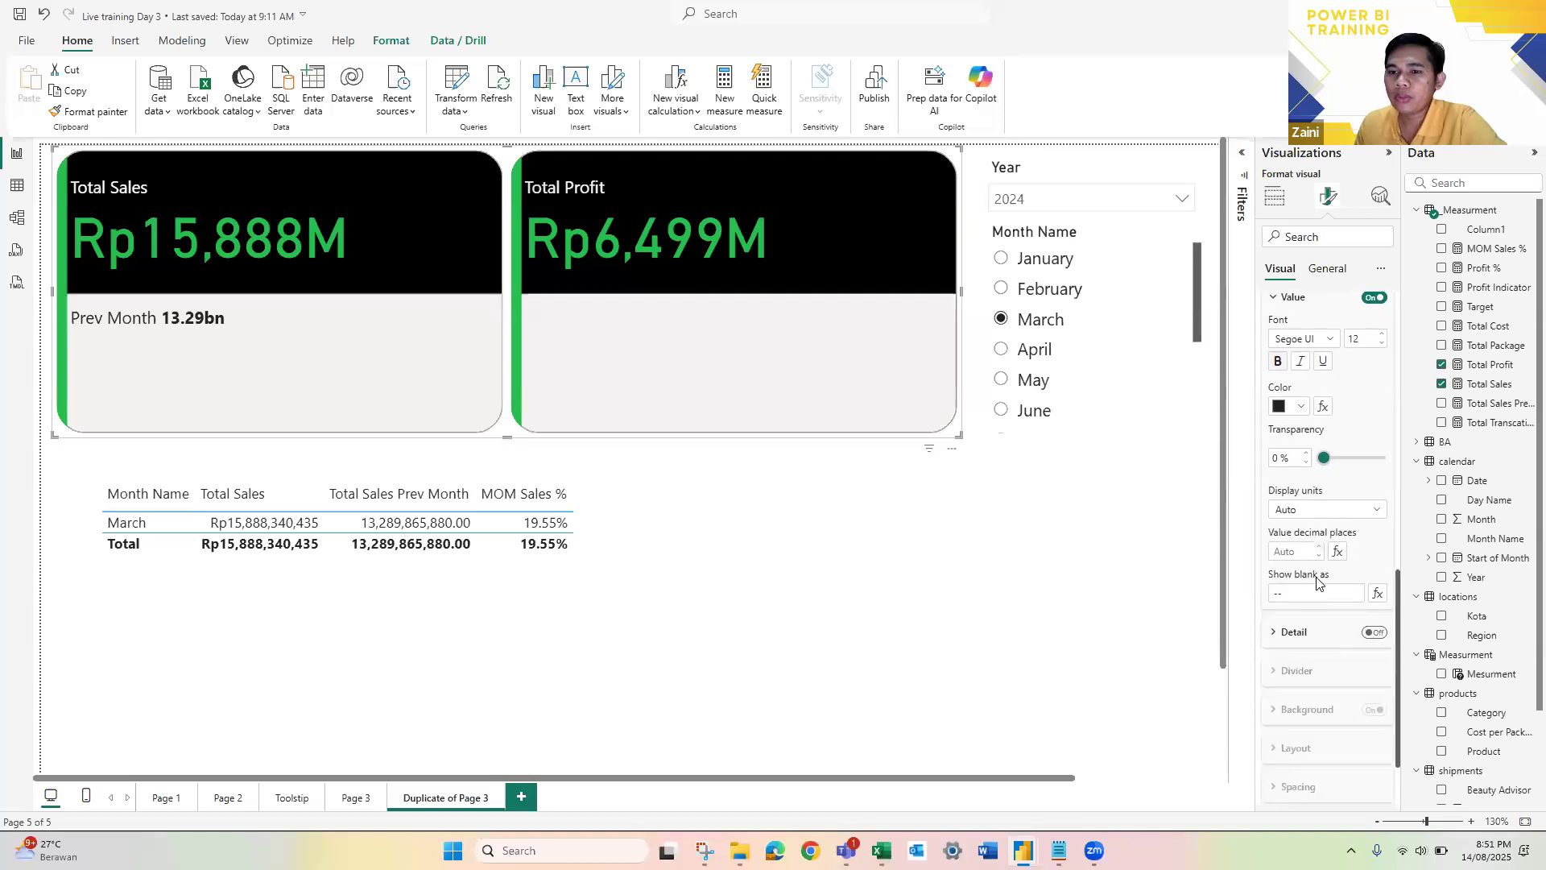
left_click(1337, 511)
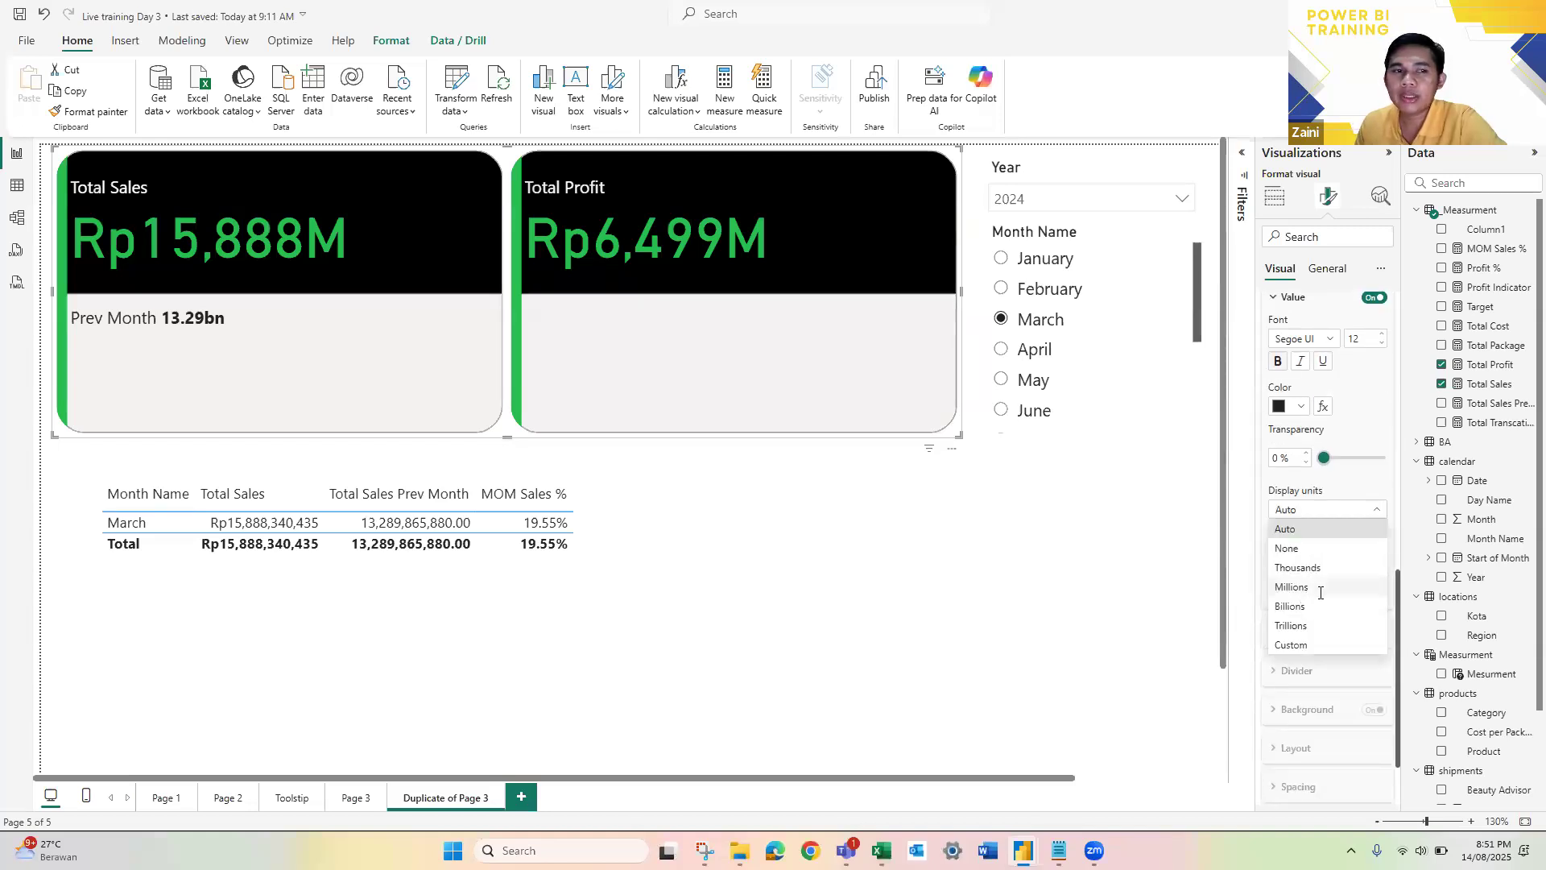
left_click(1304, 590)
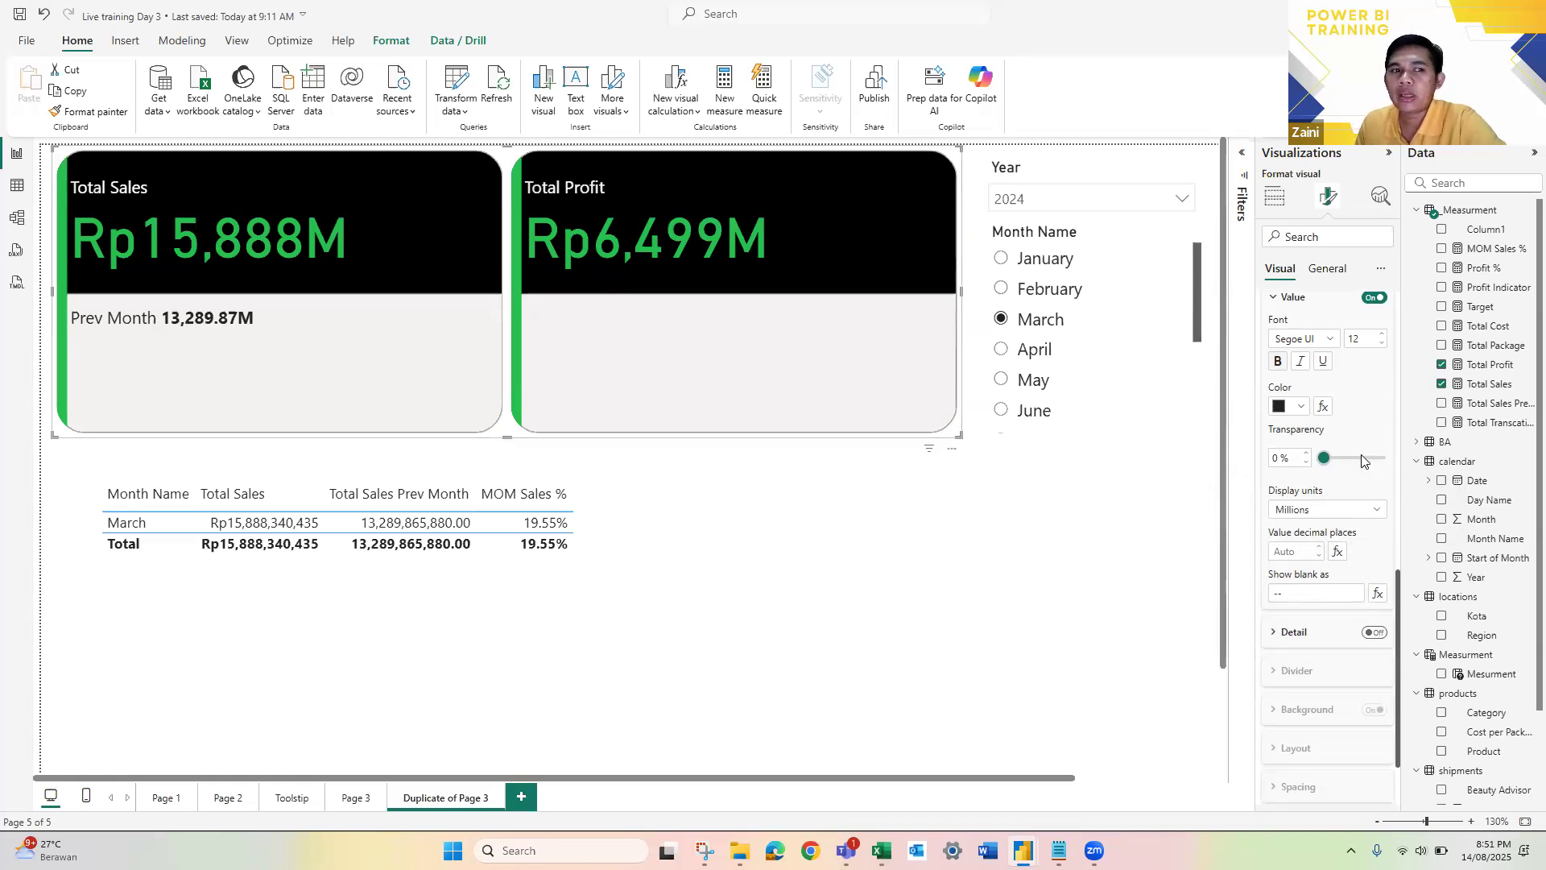
Step: Add the MOM Sales % measure from the _Measurment table as a second reference label on the Total Sales card
scroll(1328, 483, "up", 3)
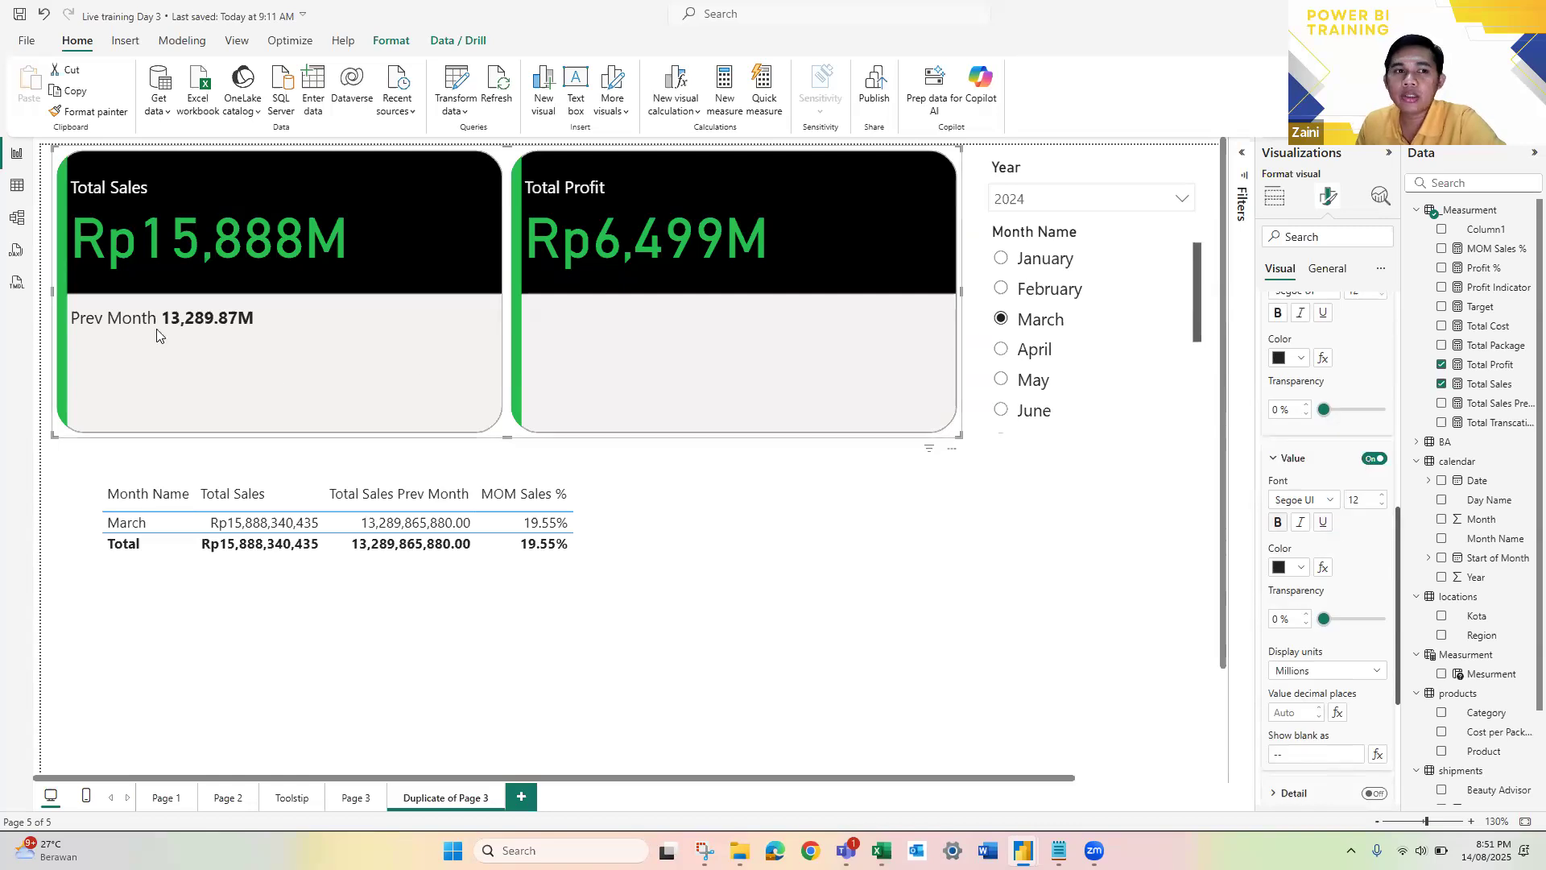
scroll(1360, 465, "up", 3)
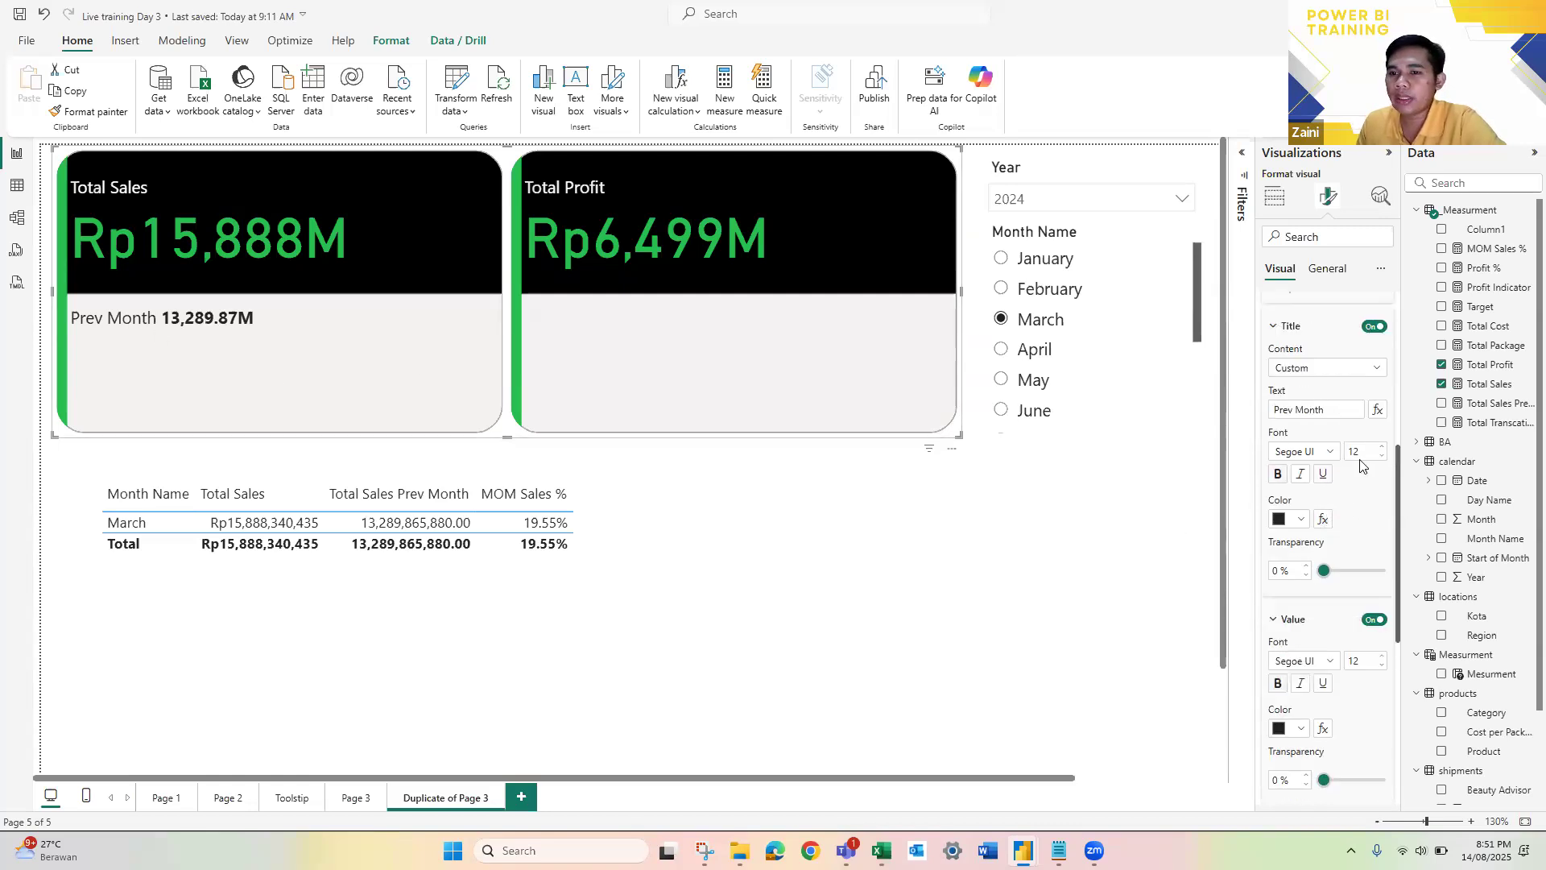
scroll(1324, 396, "up", 3)
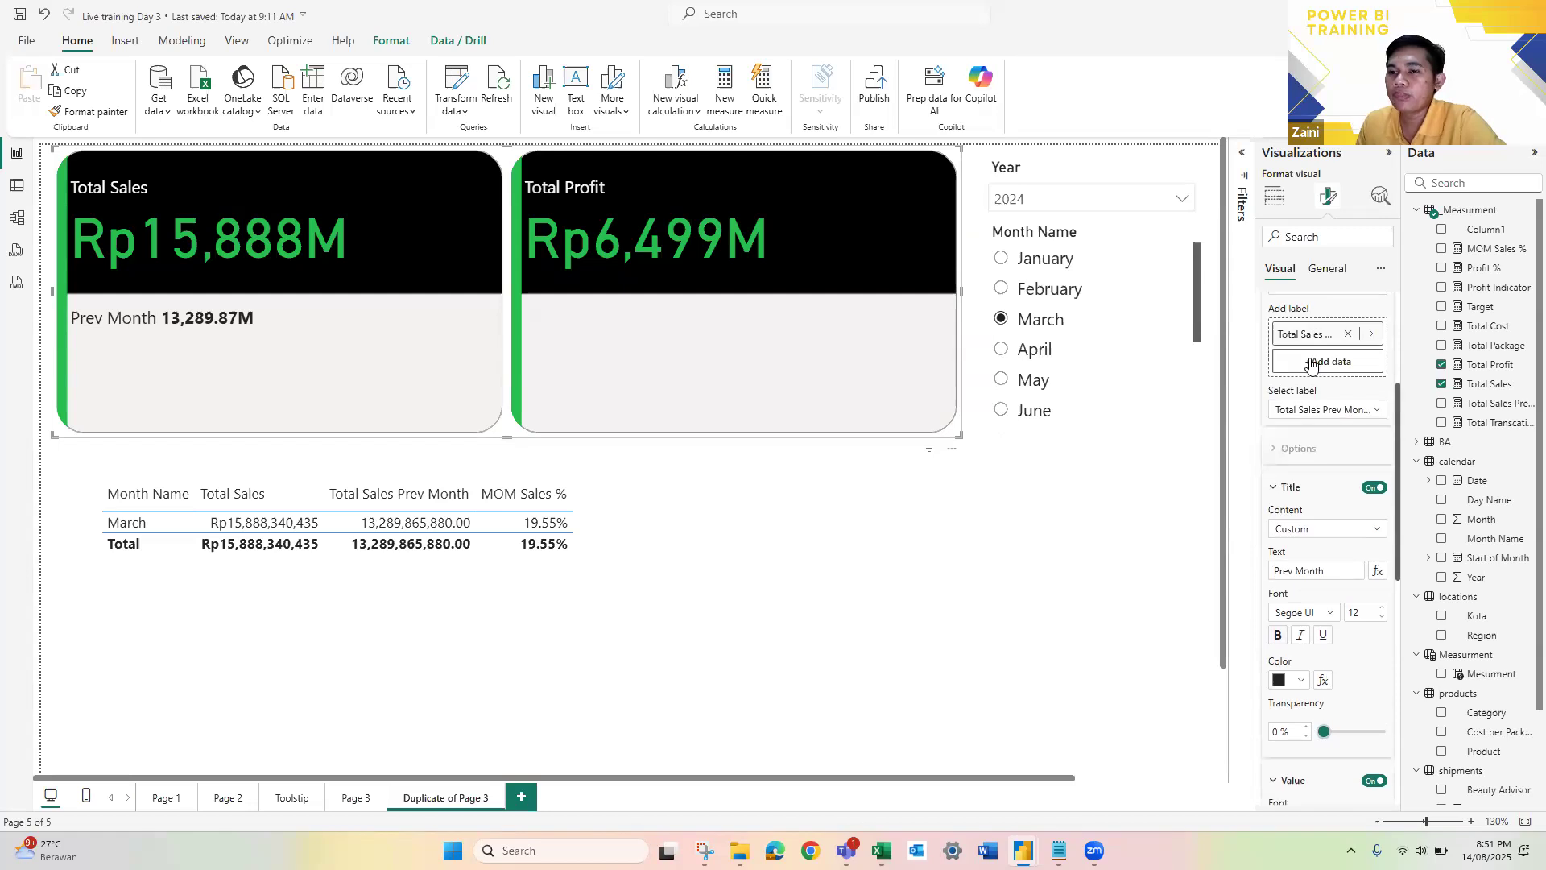
left_click(1311, 363)
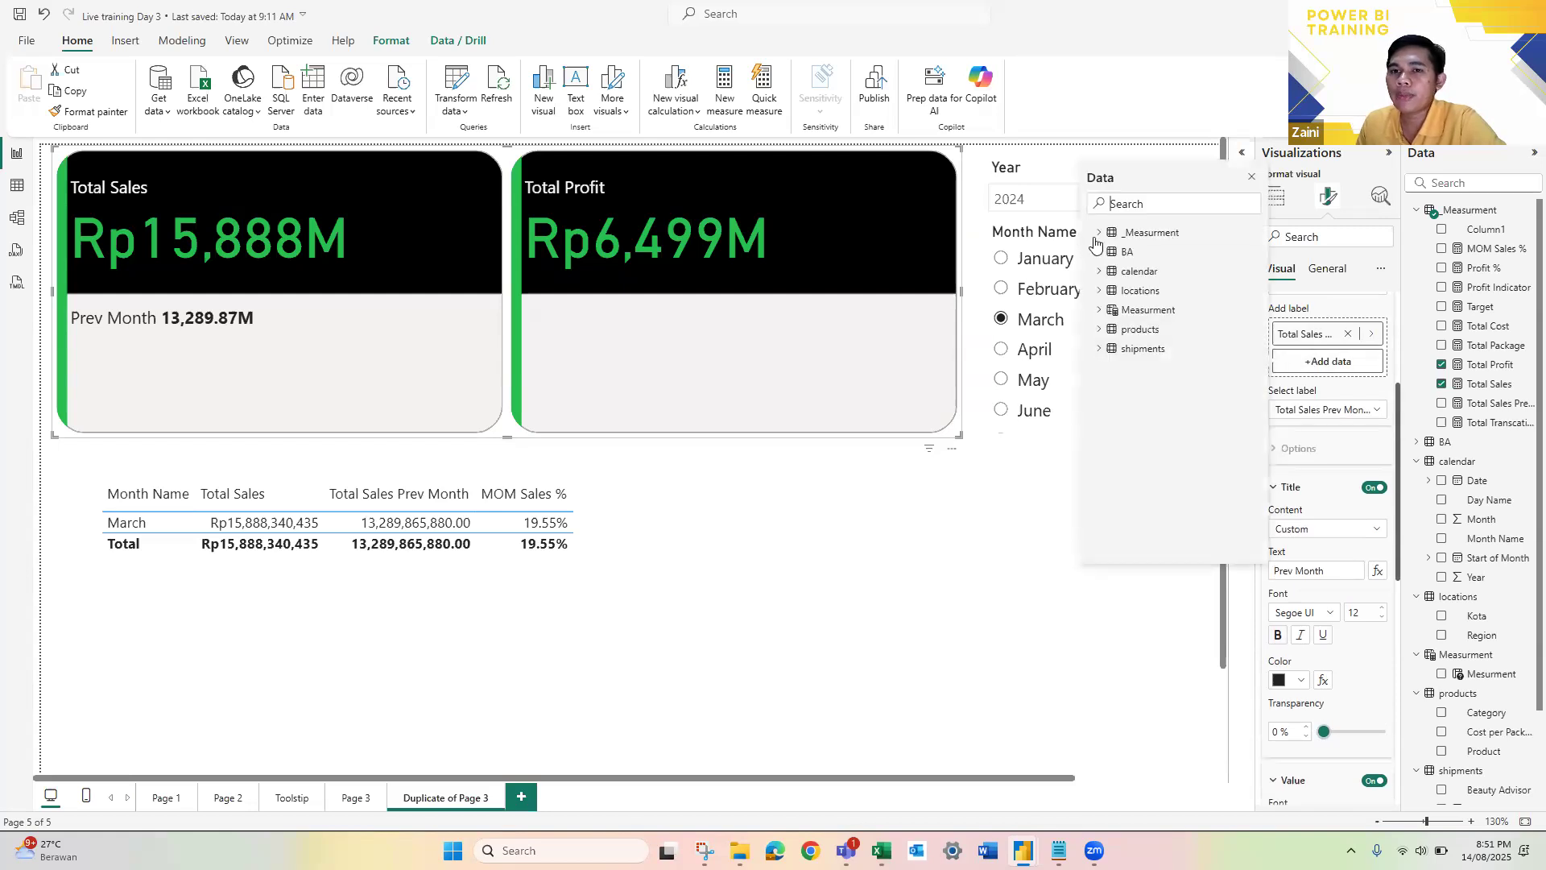
left_click(1098, 235)
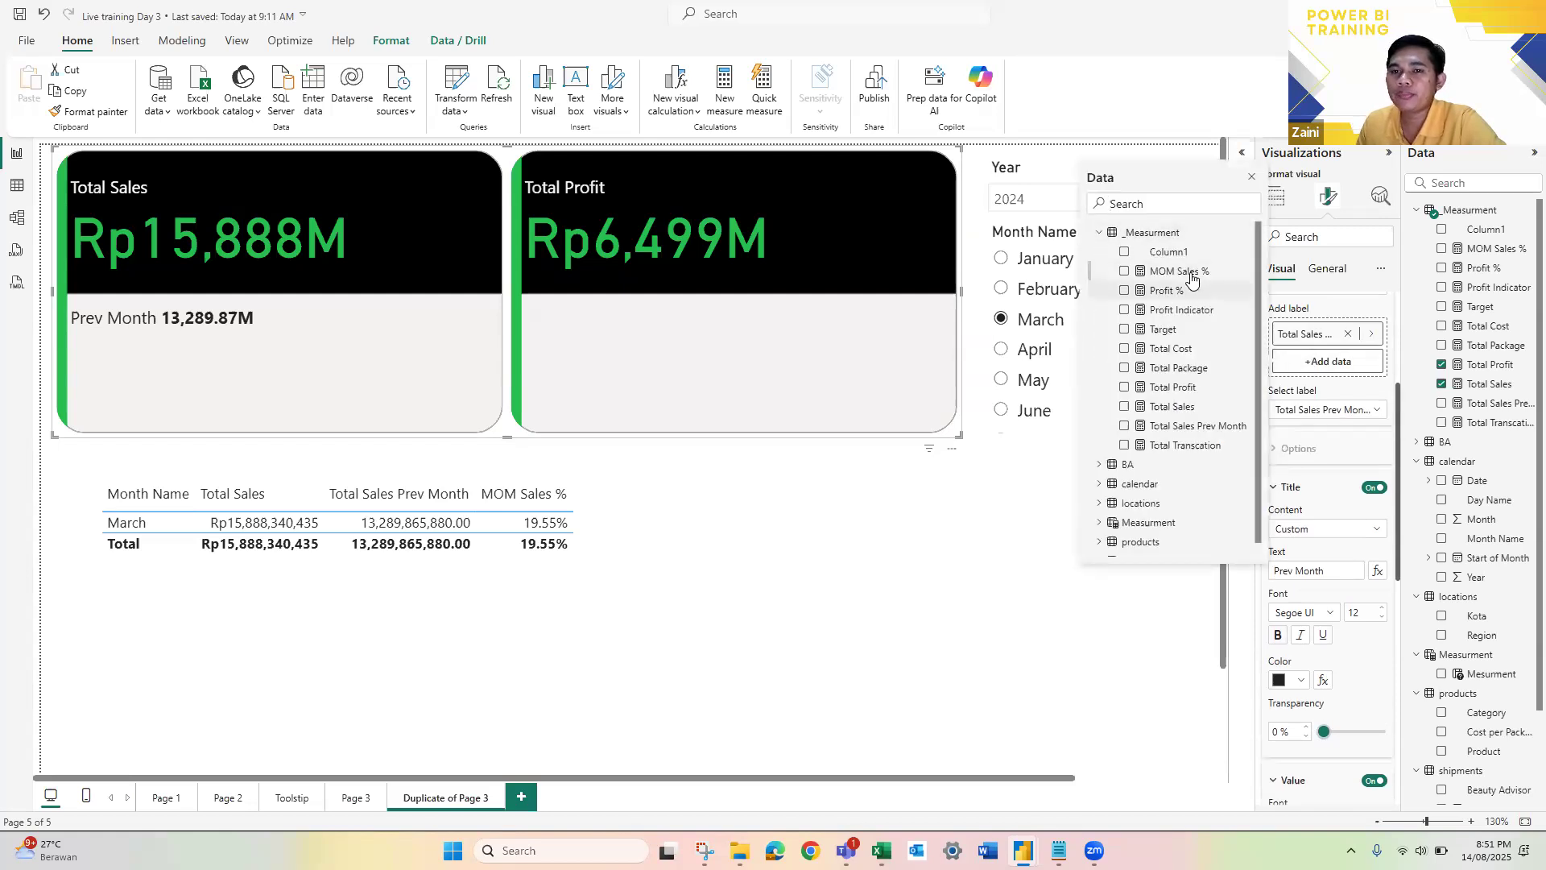
left_click(1192, 278)
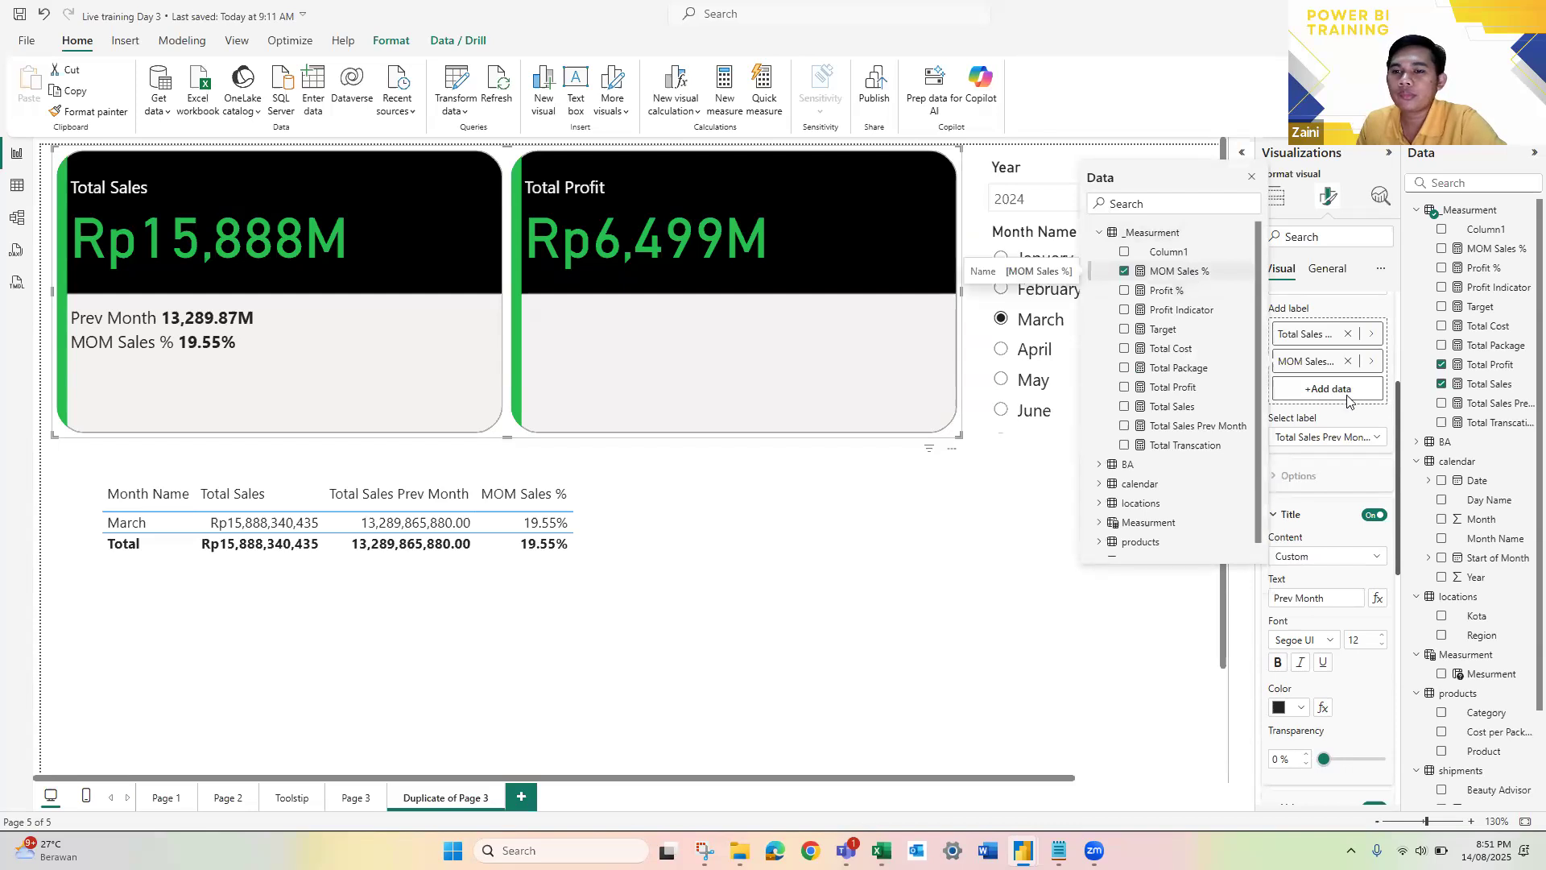
left_click(1347, 468)
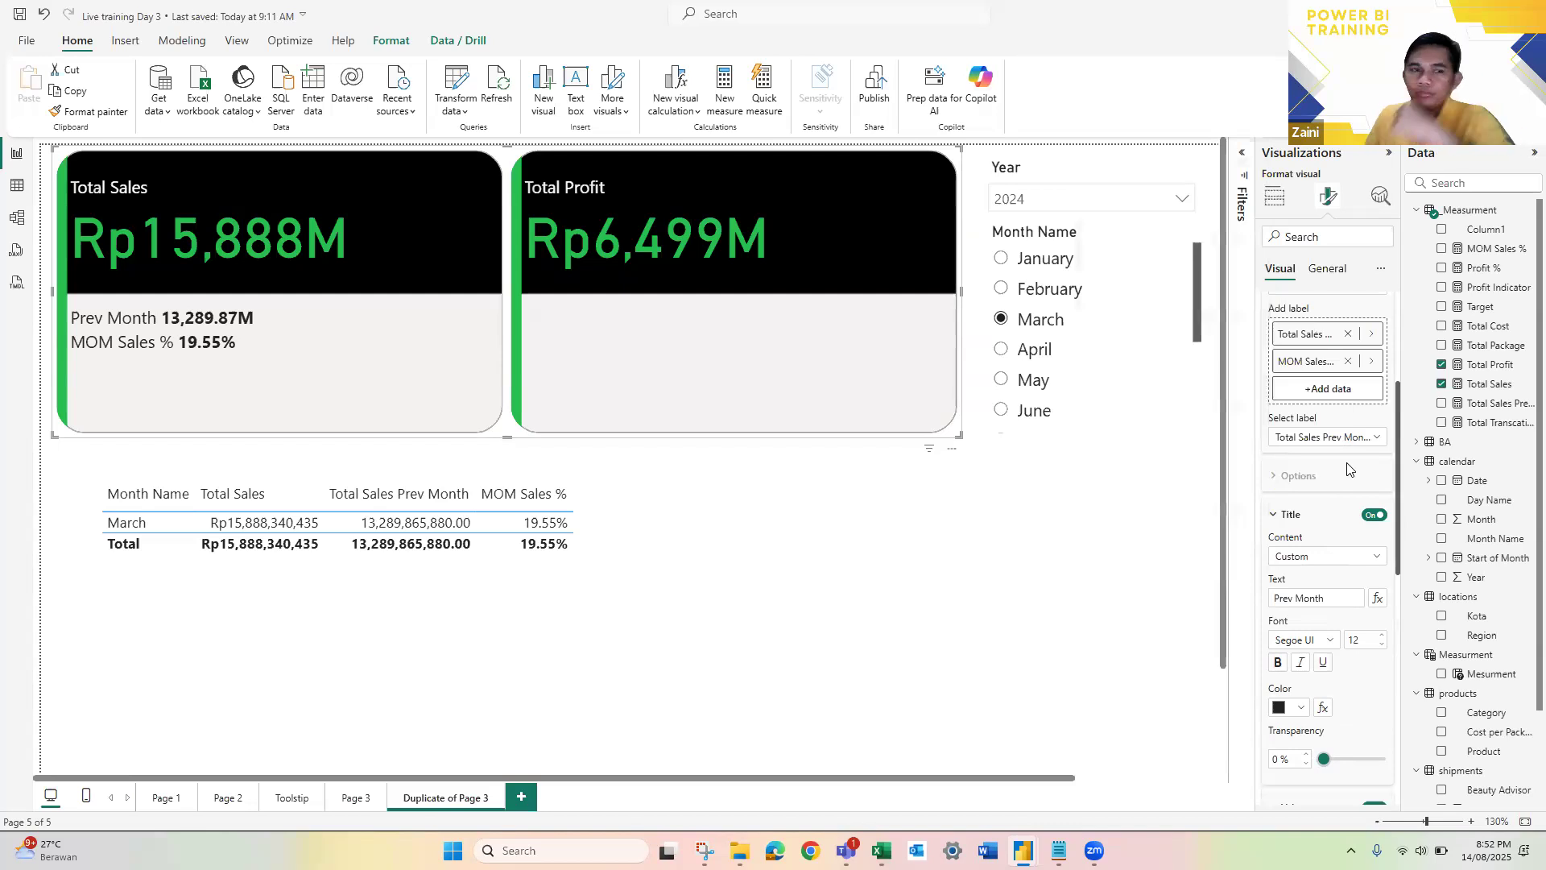
scroll(1341, 471, "down", 2)
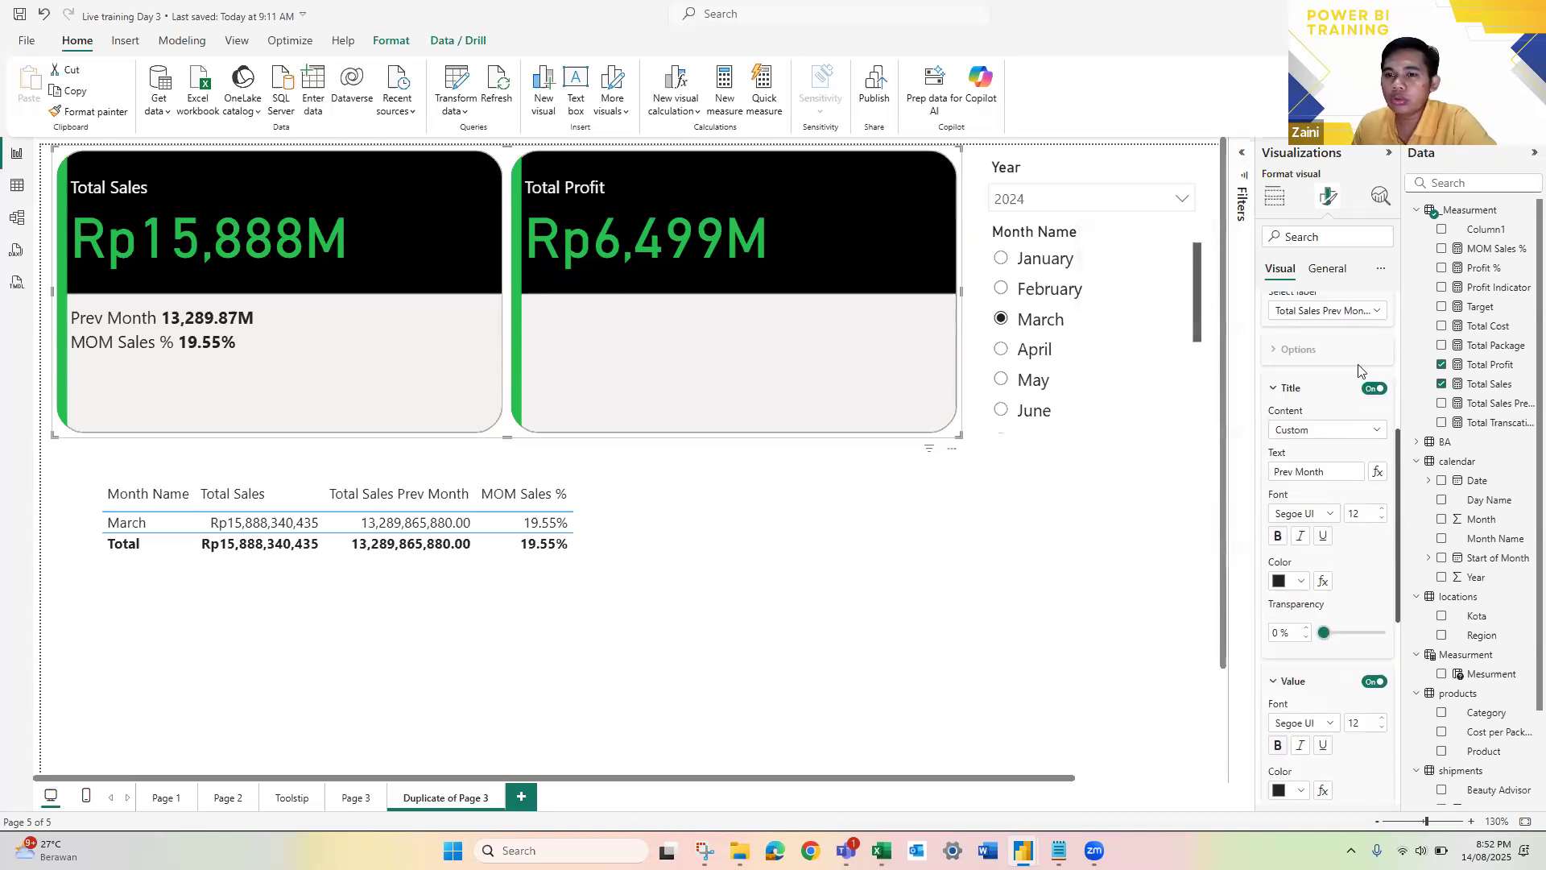
scroll(1369, 366, "down", 2)
left_click(1372, 358)
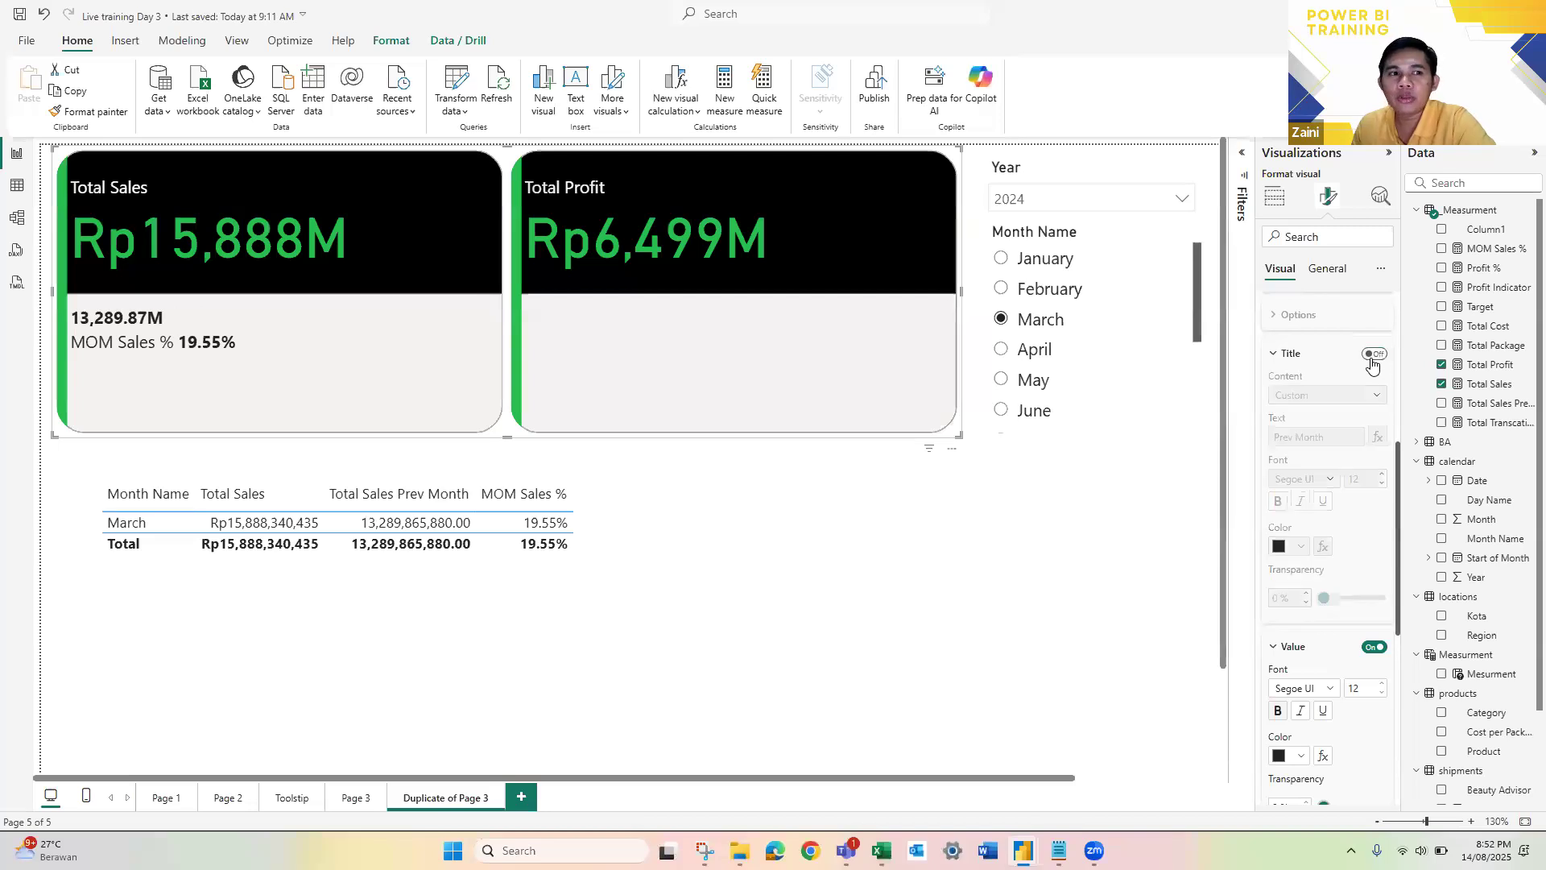
left_click(1372, 358)
Step: Choose MOM Sales % as the reference label to format and turn off its title
scroll(1345, 386, "up", 4)
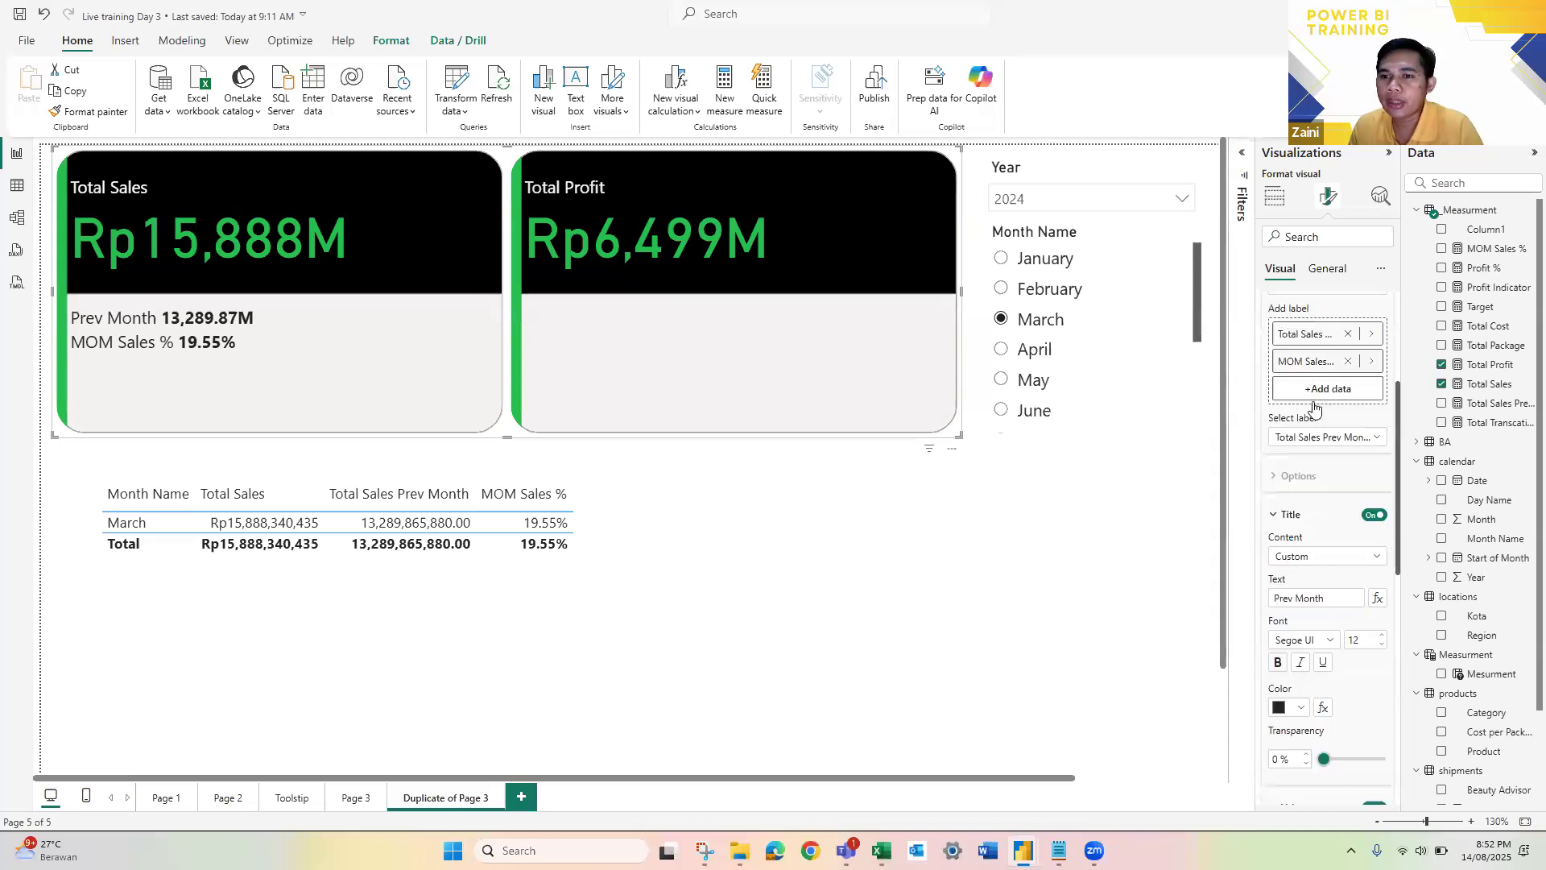
left_click(1325, 437)
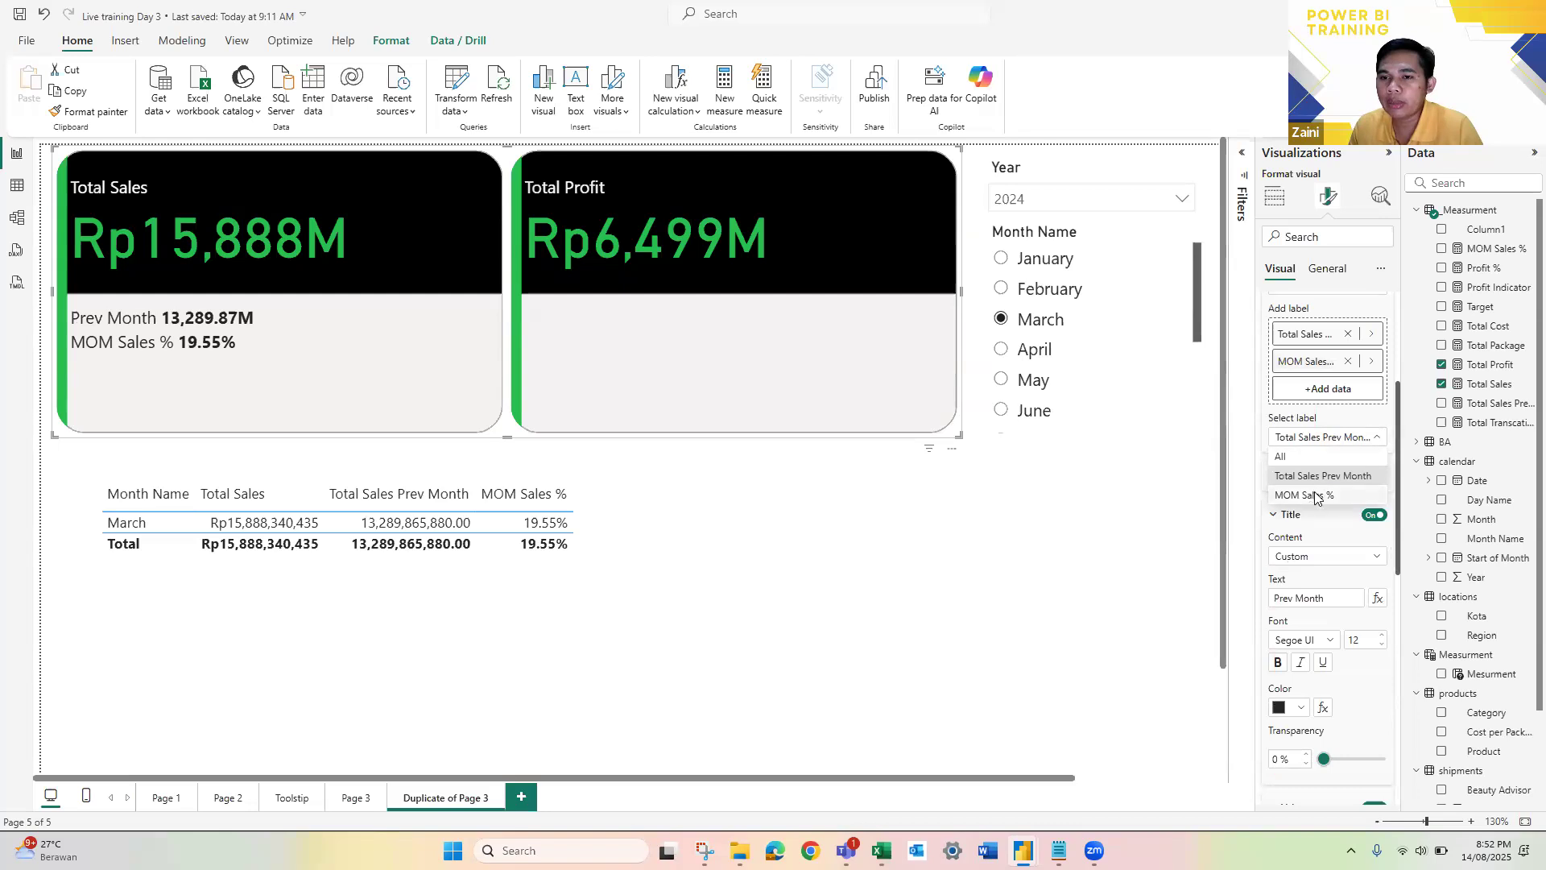
left_click(1315, 497)
left_click(1373, 514)
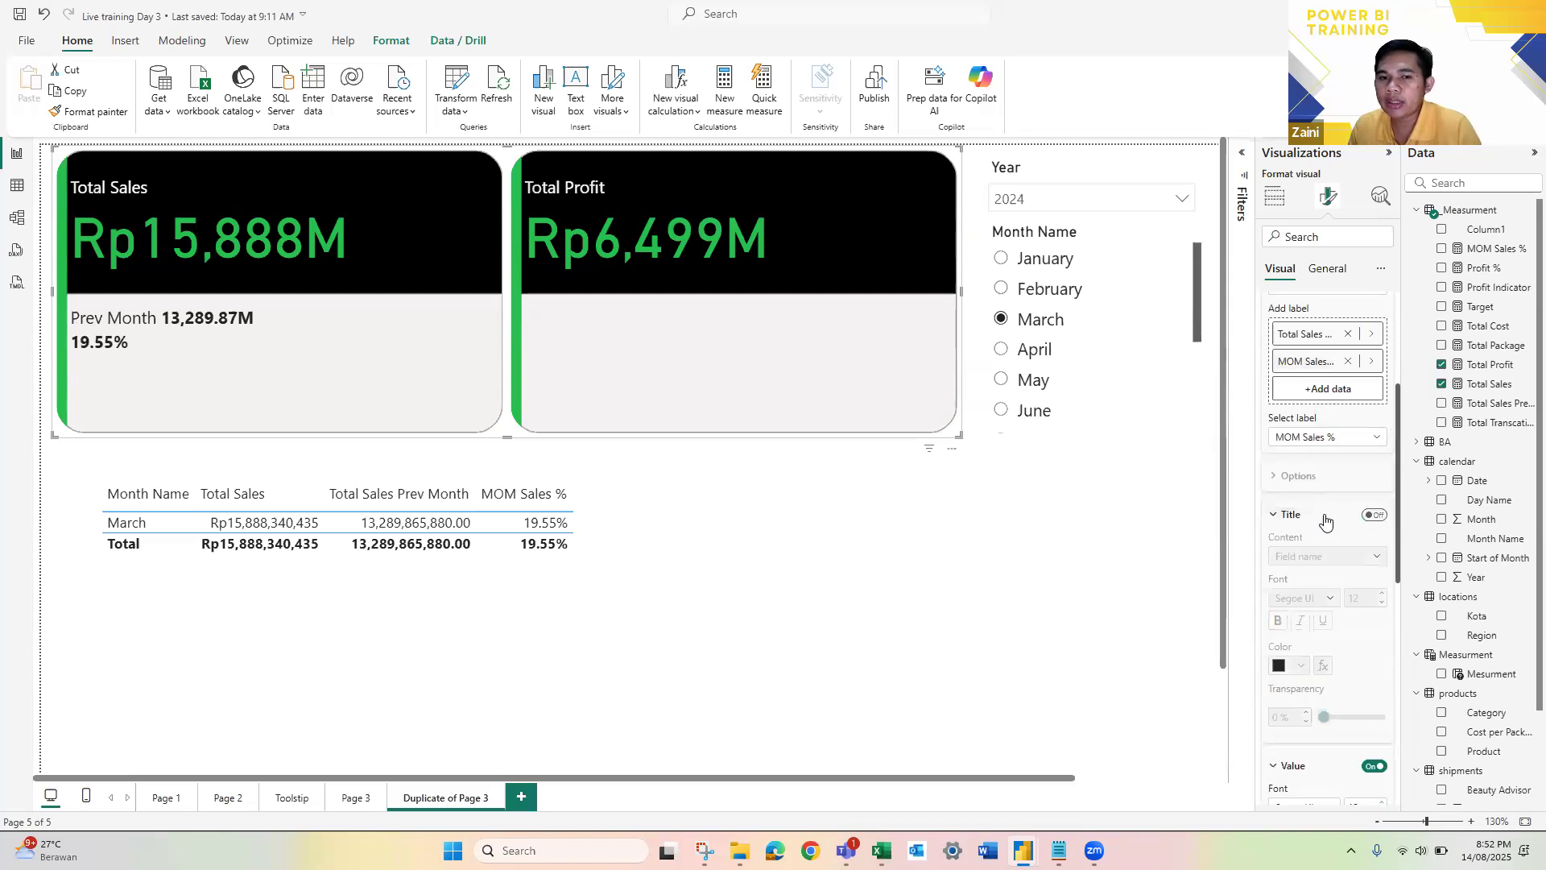
Step: Turn on the detail of the MOM Sales % label and show its blank value as "From Prev Month"
scroll(1324, 523, "down", 5)
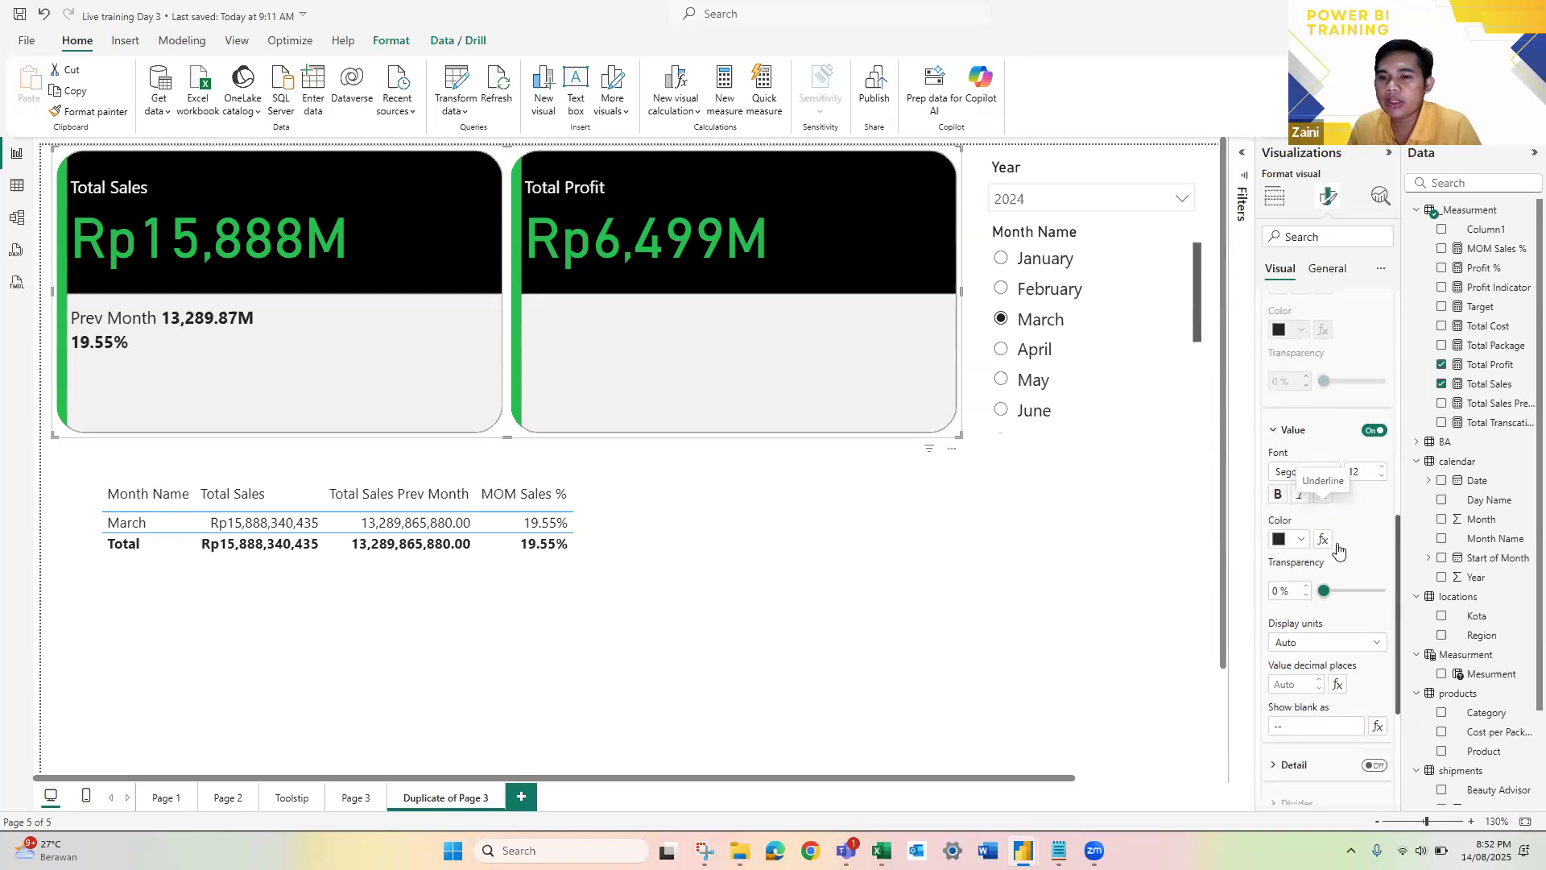
left_click(1358, 538)
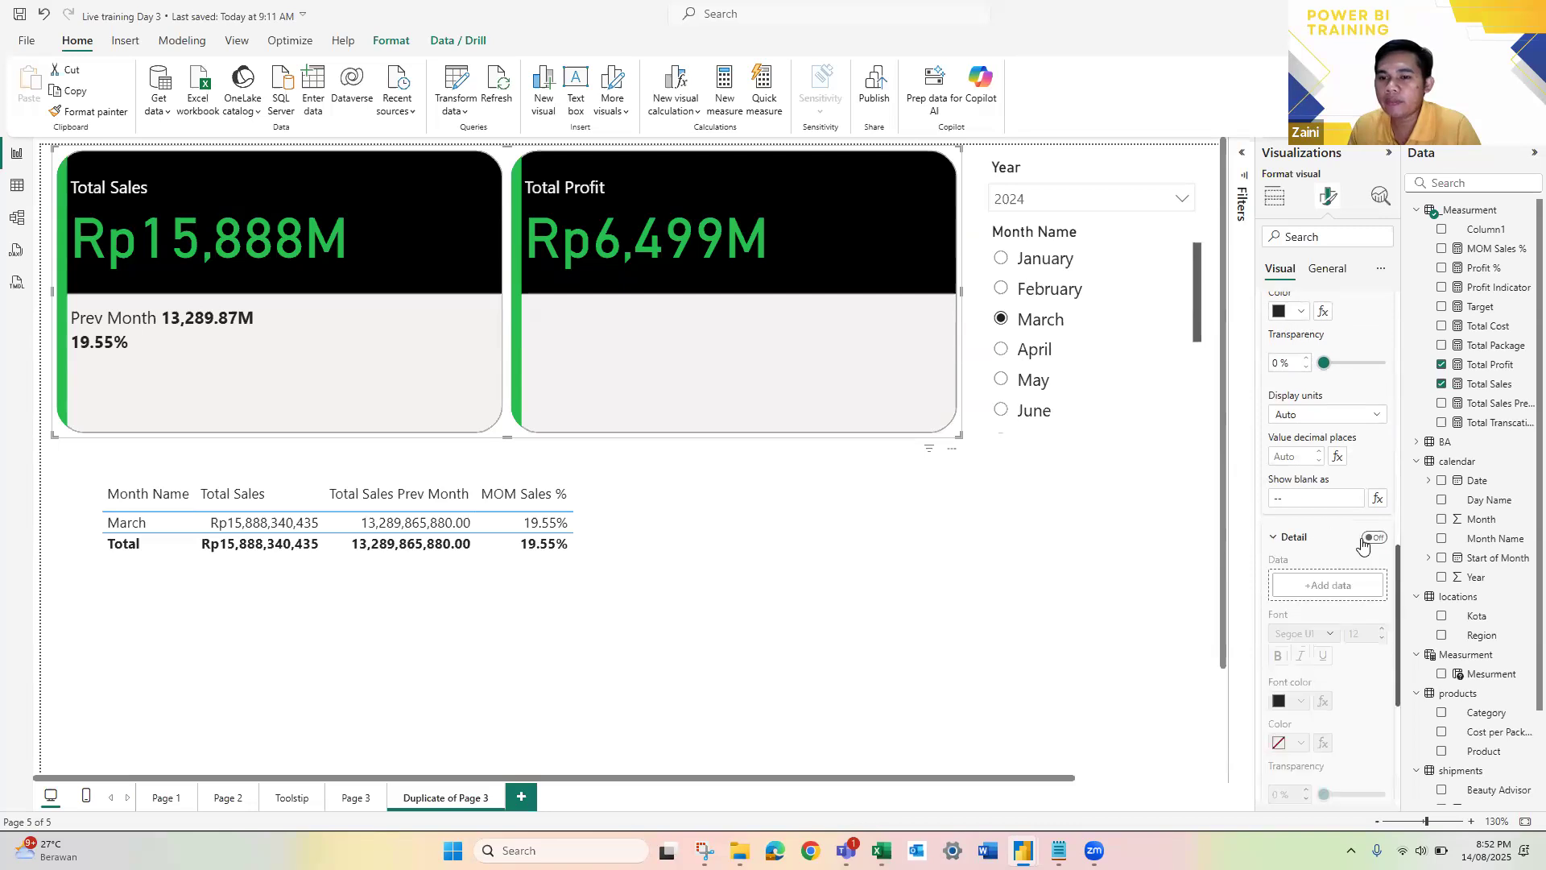
left_click(1375, 537)
scroll(1344, 543, "down", 4)
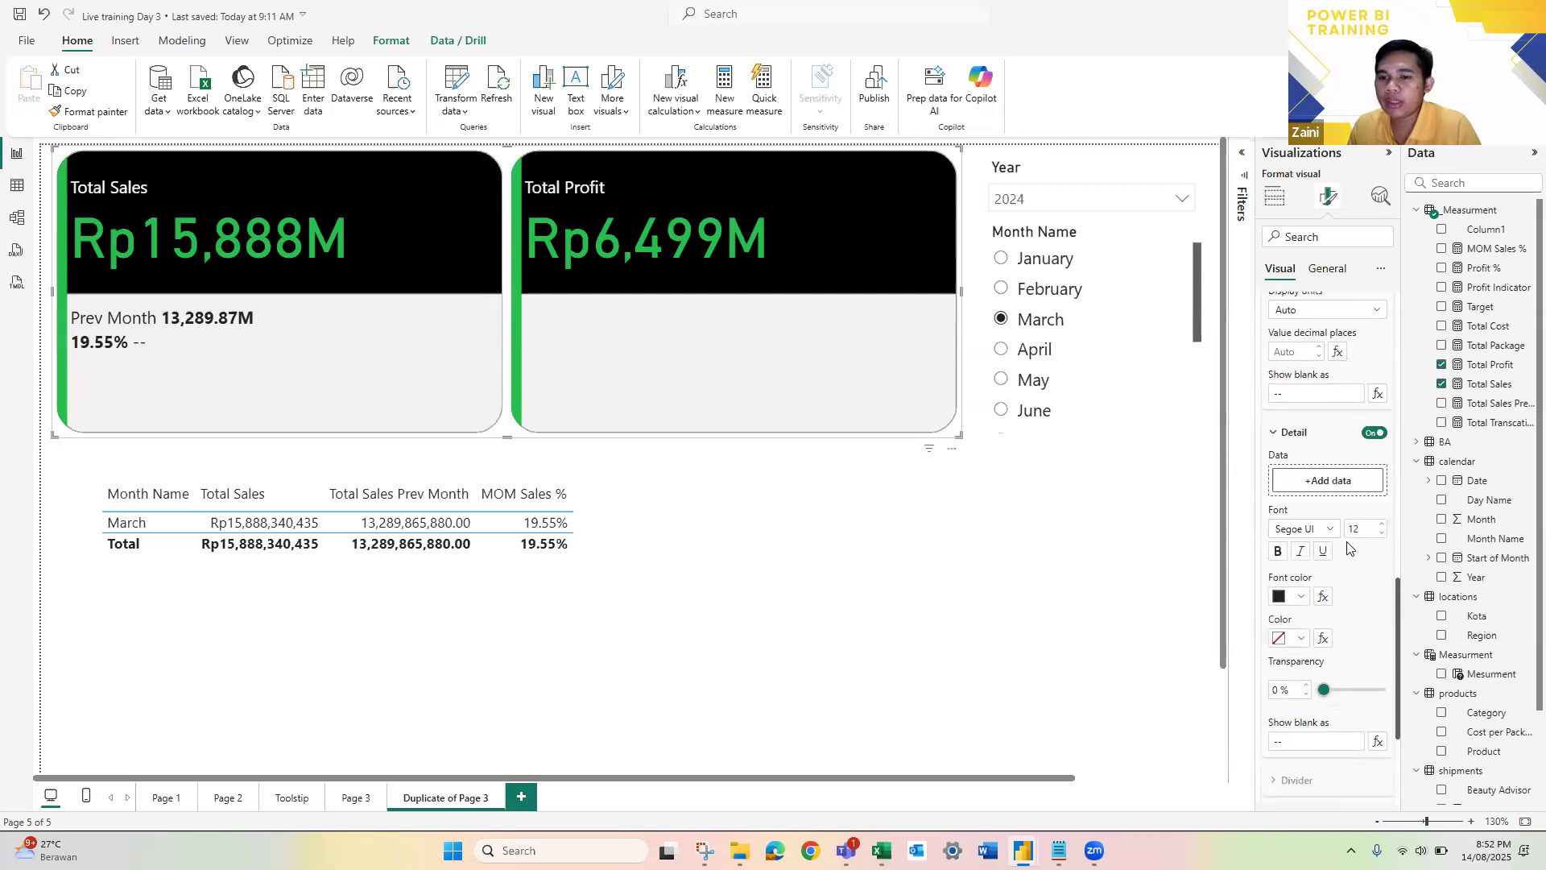
scroll(1324, 556, "up", 2)
scroll(1280, 632, "down", 2)
left_click(1279, 604)
key("ctrl+a")
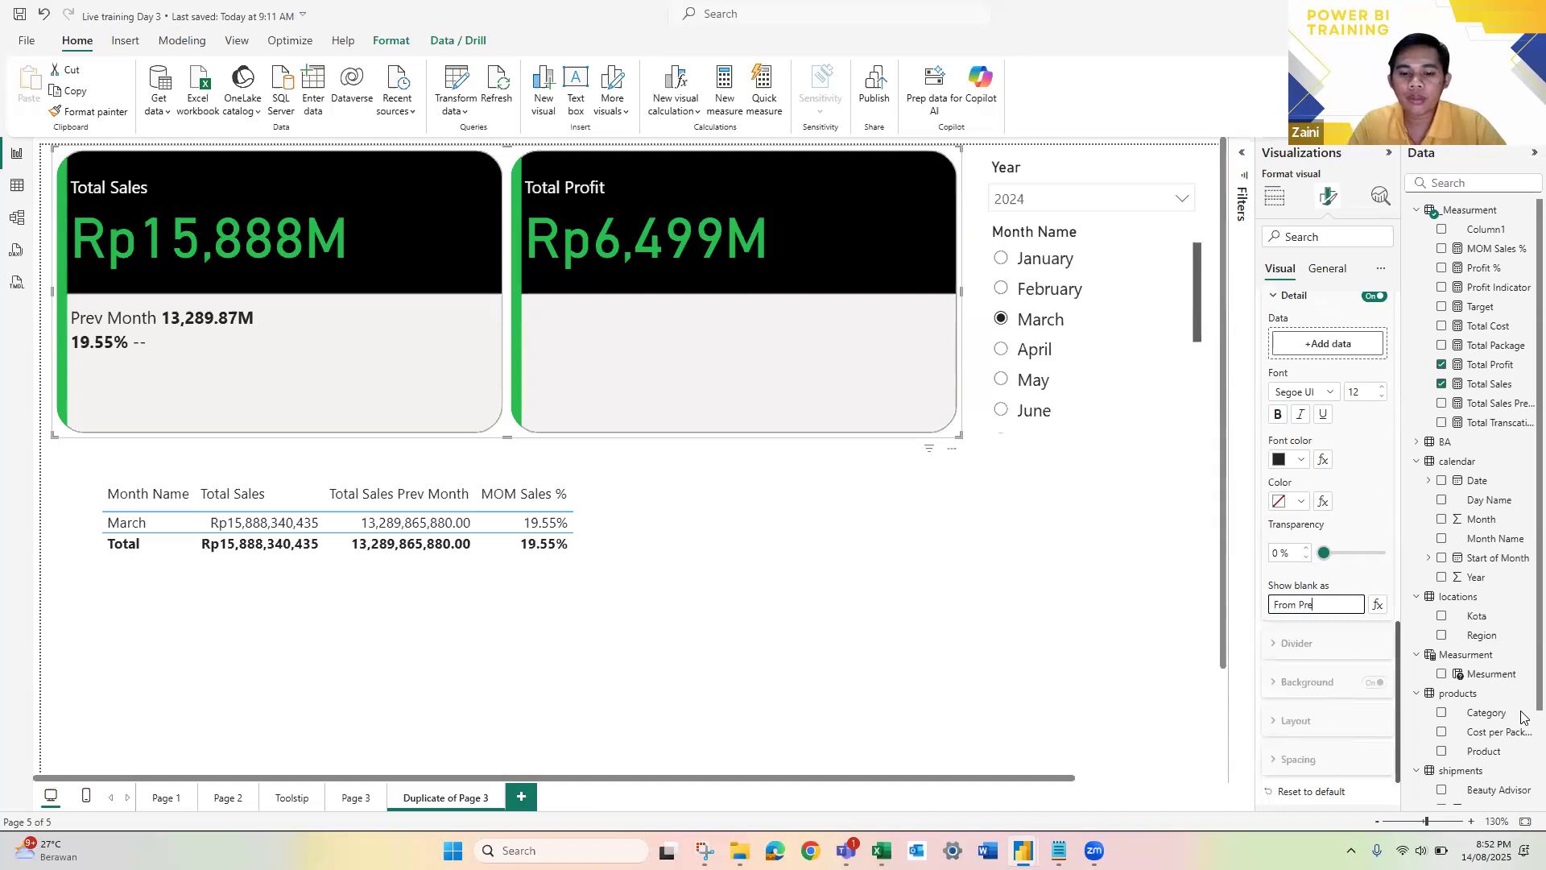
key("Return")
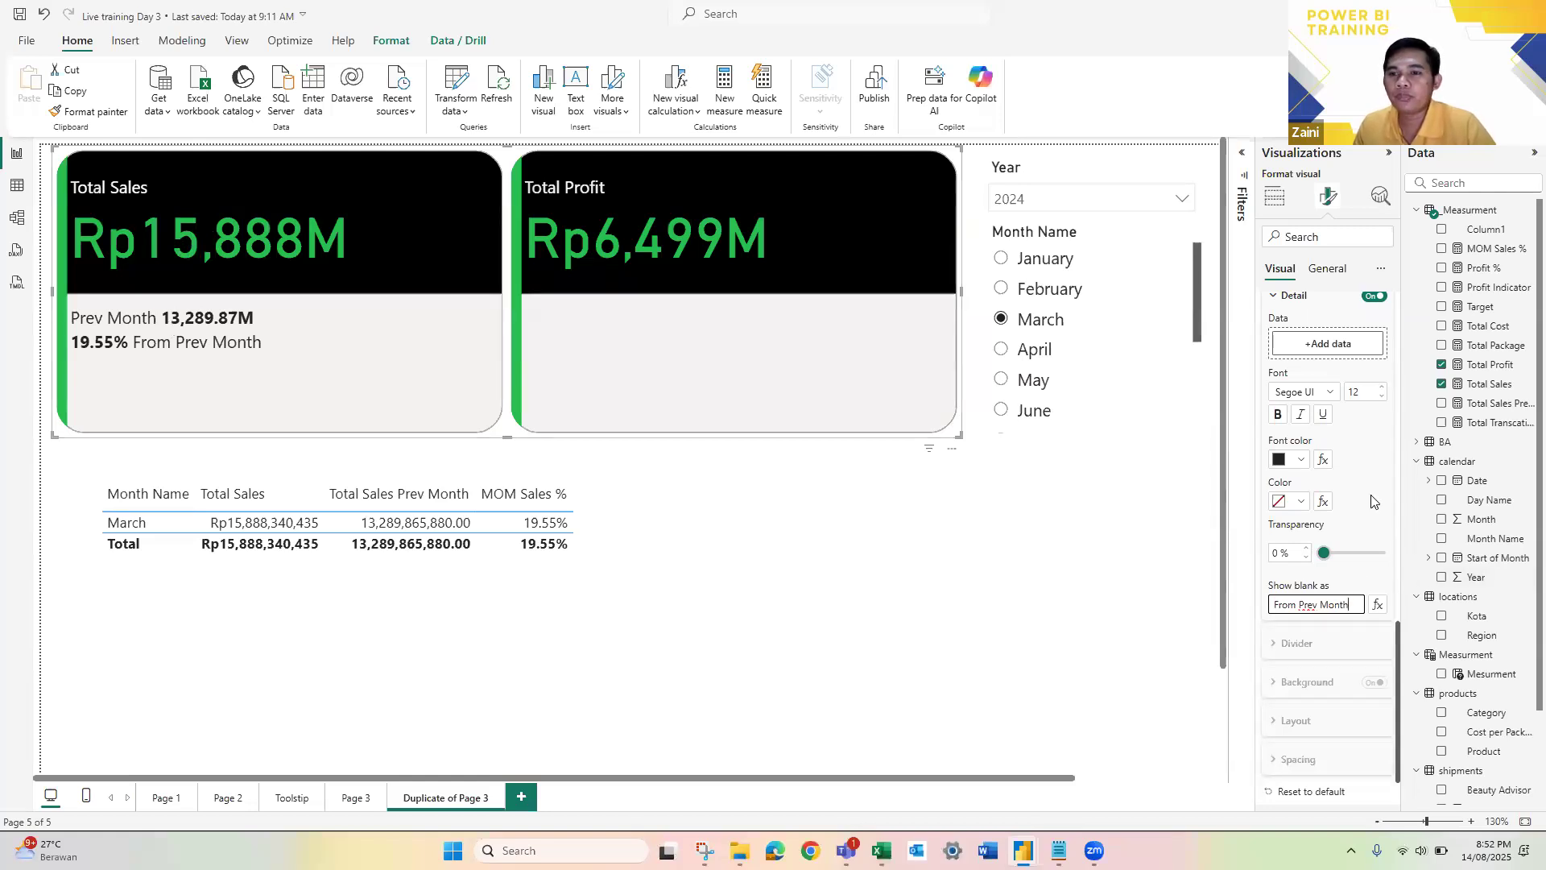
Step: Start conditional formatting of the MOM Sales % label's value color, using the Rules format style based on Total Sales
scroll(1372, 501, "up", 4)
scroll(1313, 439, "up", 3)
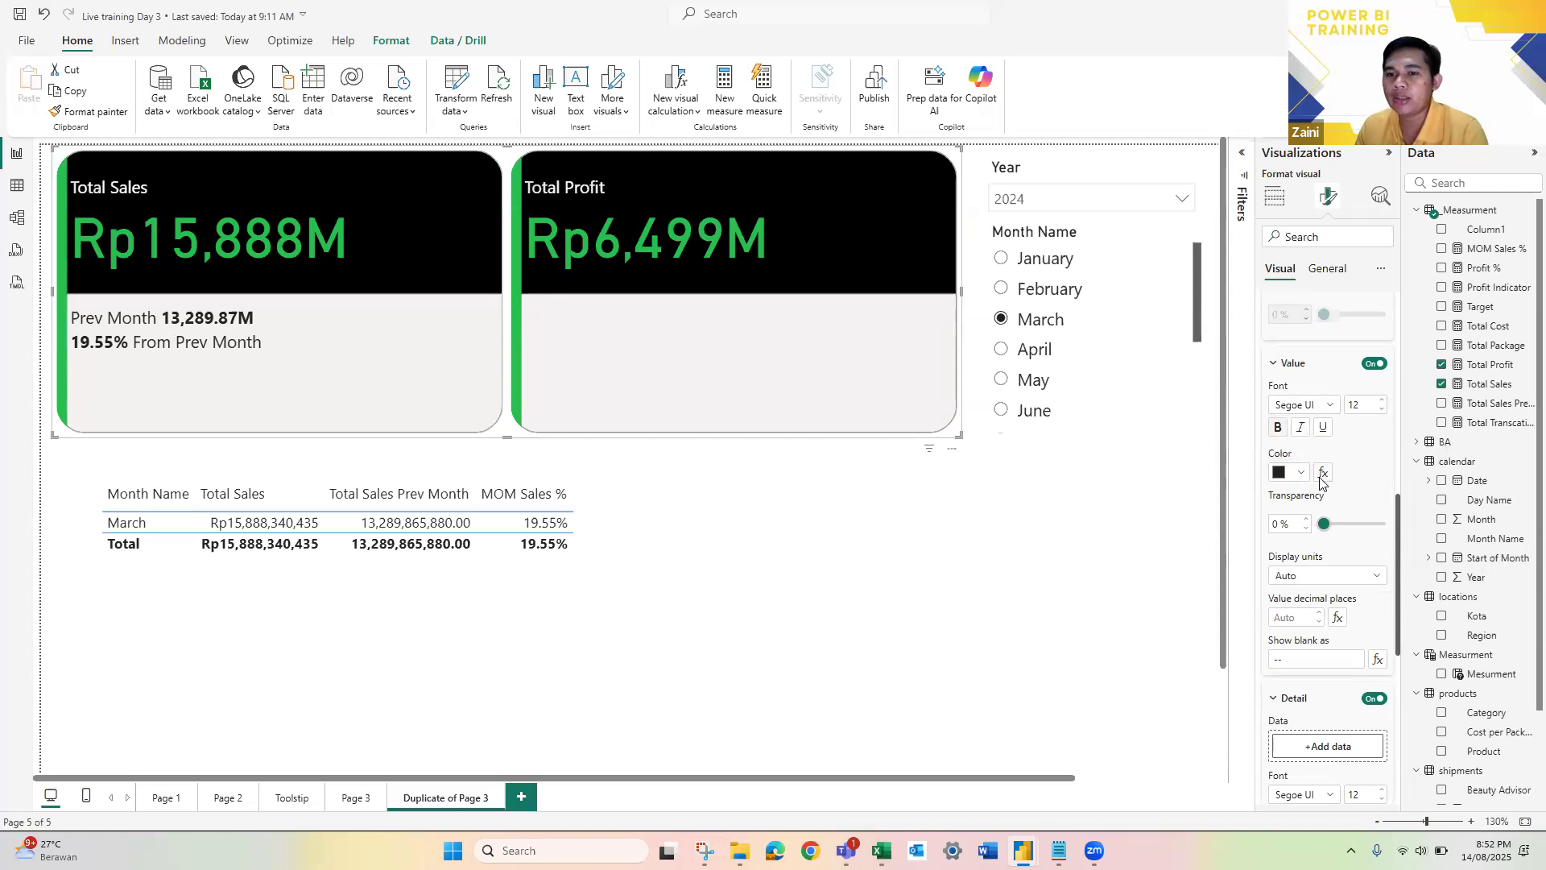
left_click(1323, 474)
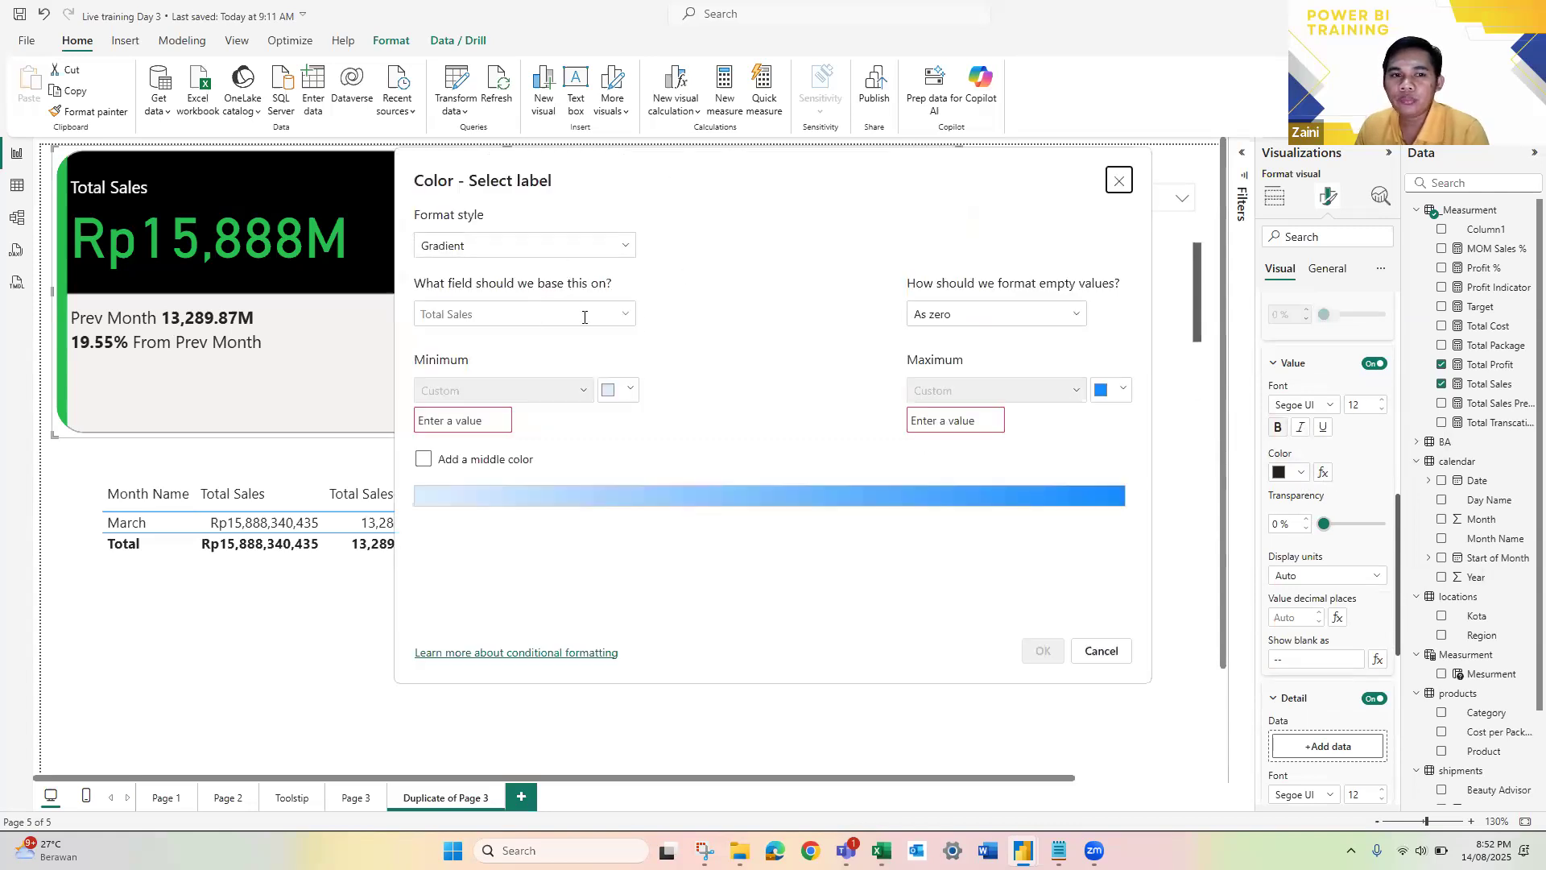
left_click(626, 314)
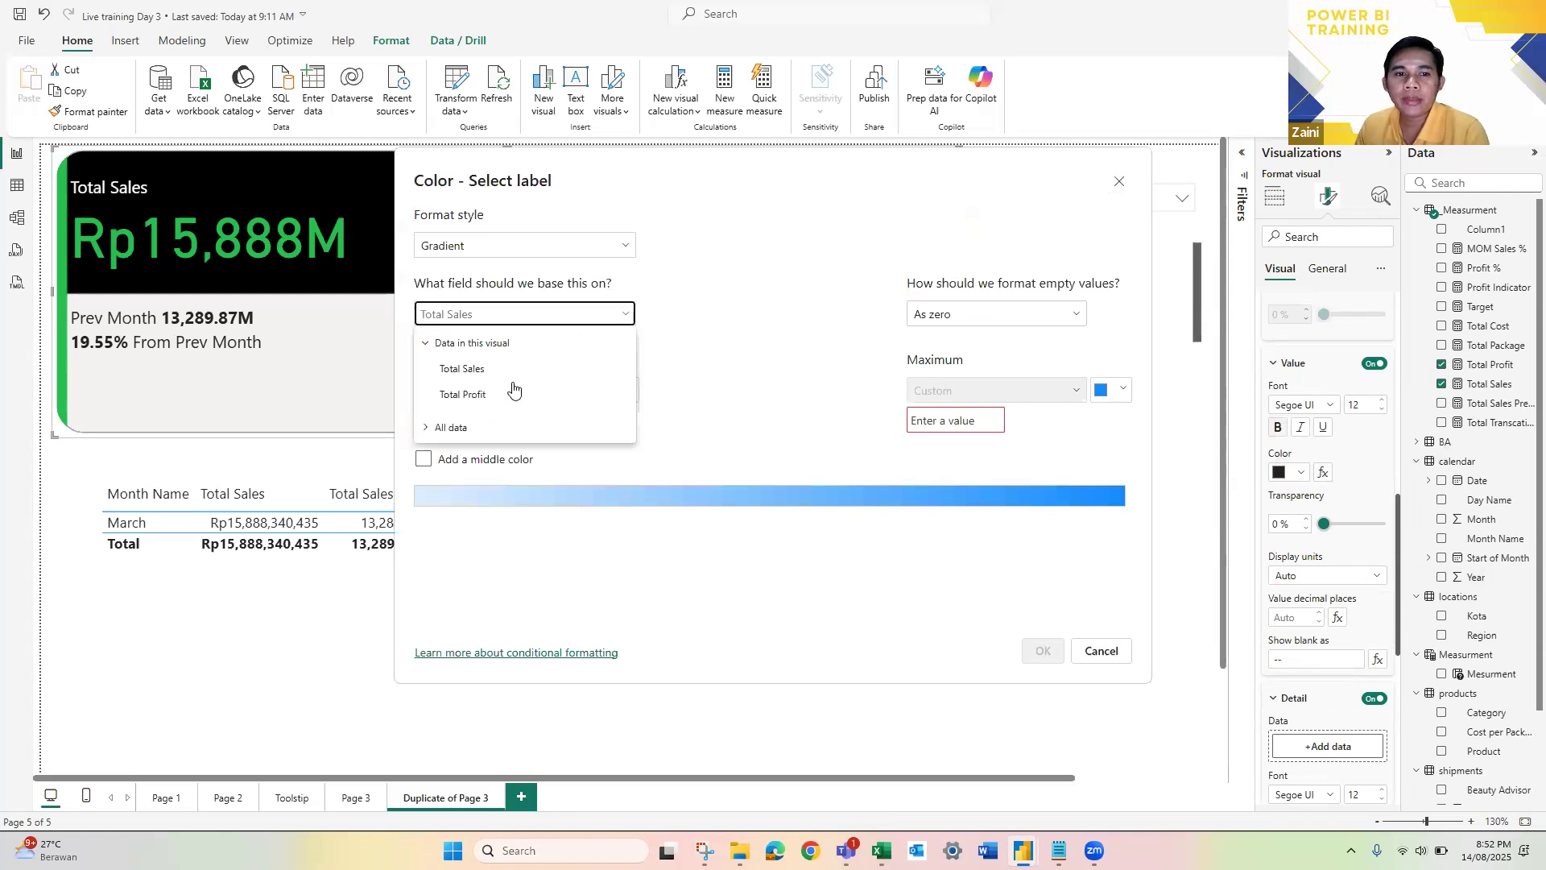
left_click(544, 286)
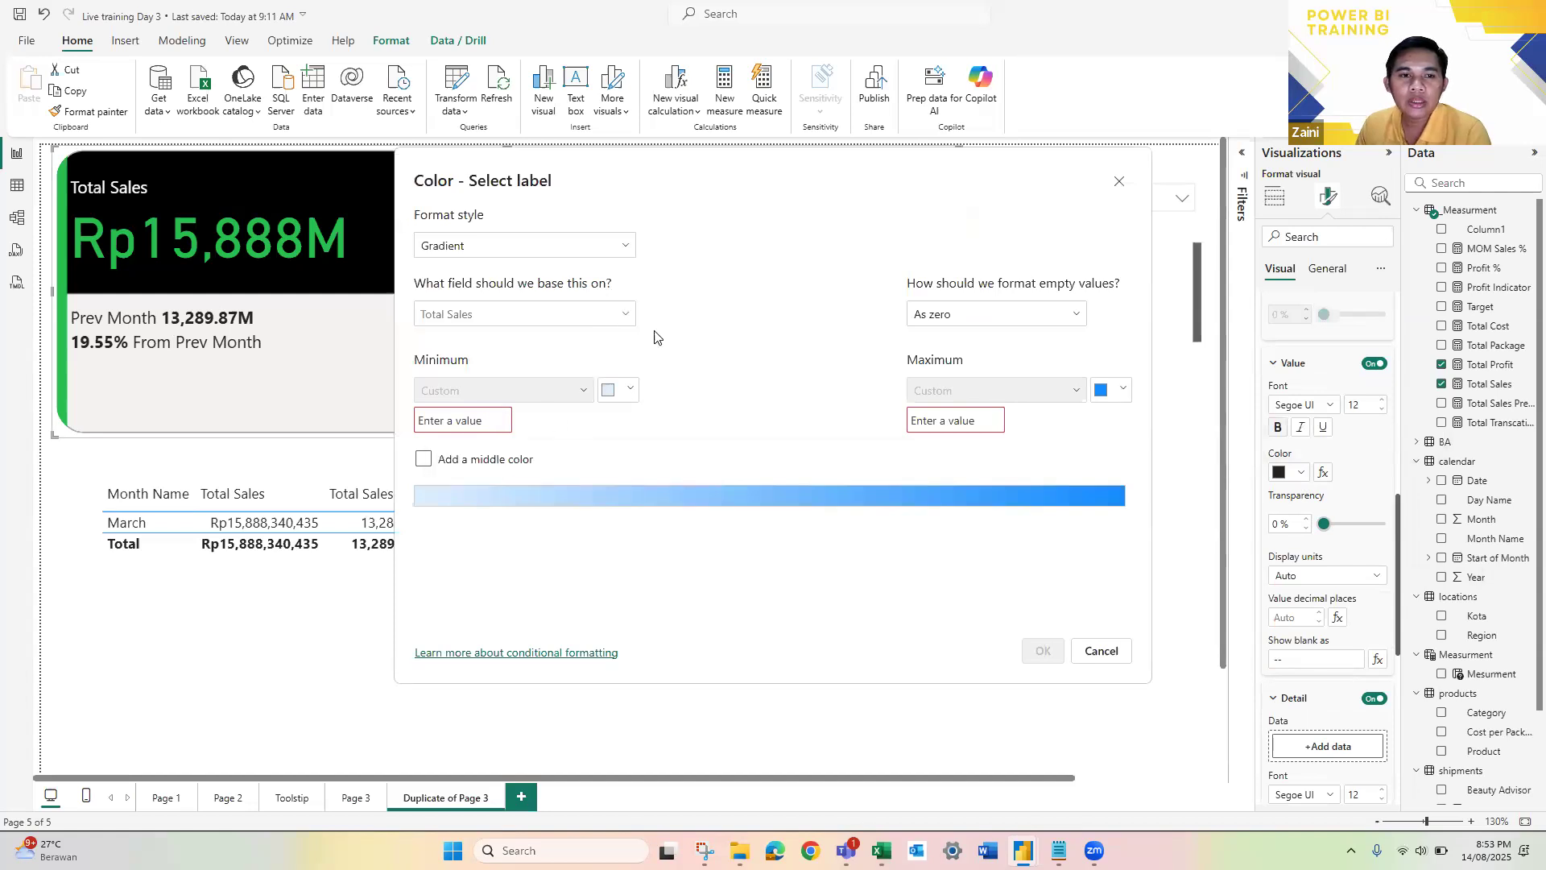
left_click(628, 314)
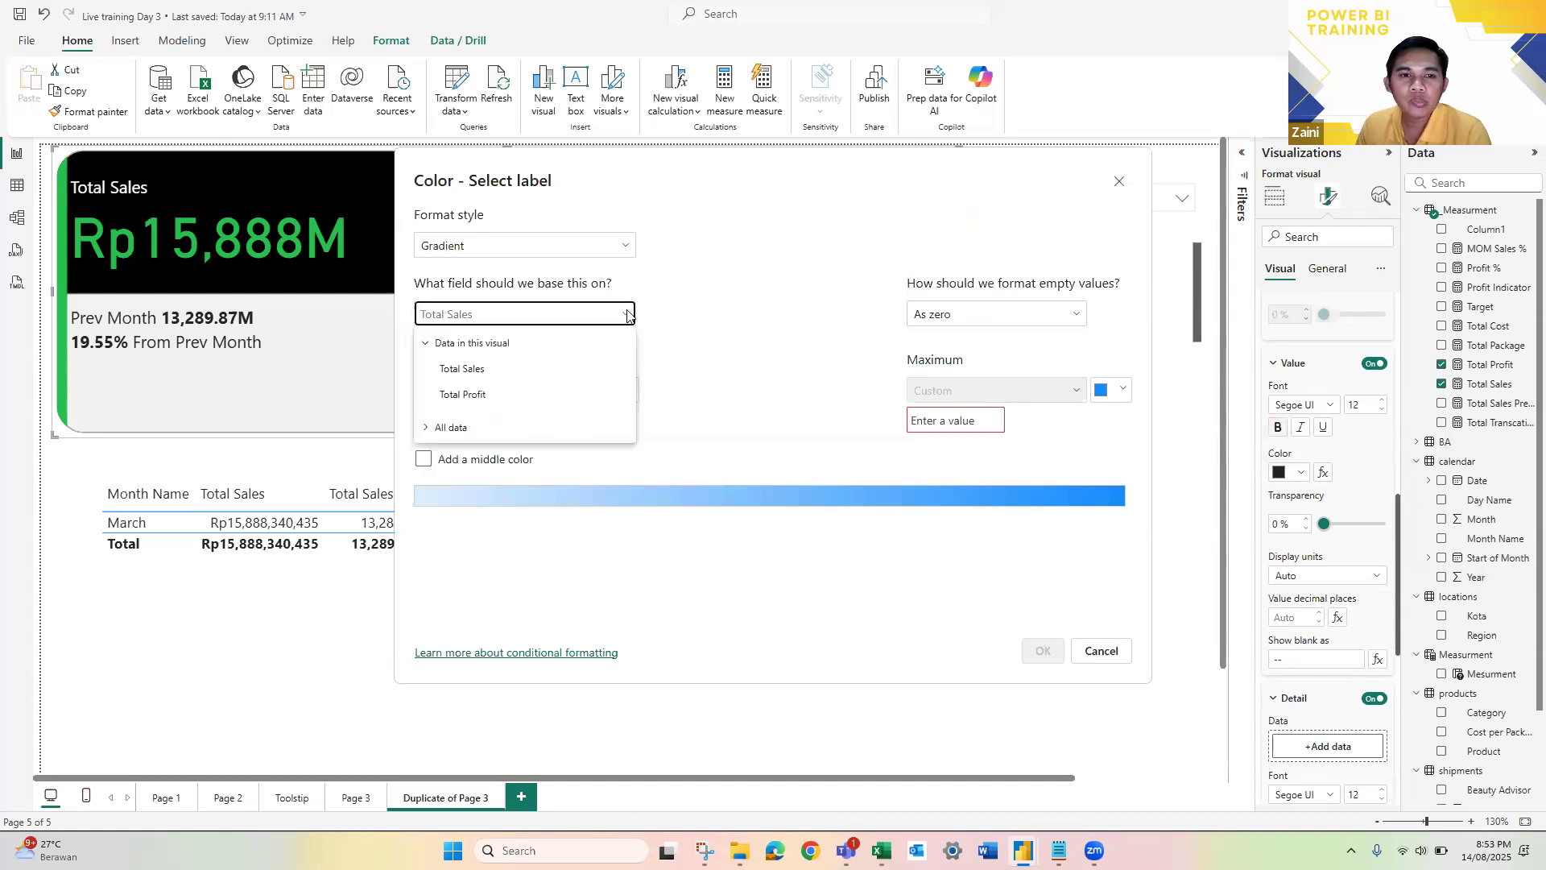
left_click(475, 370)
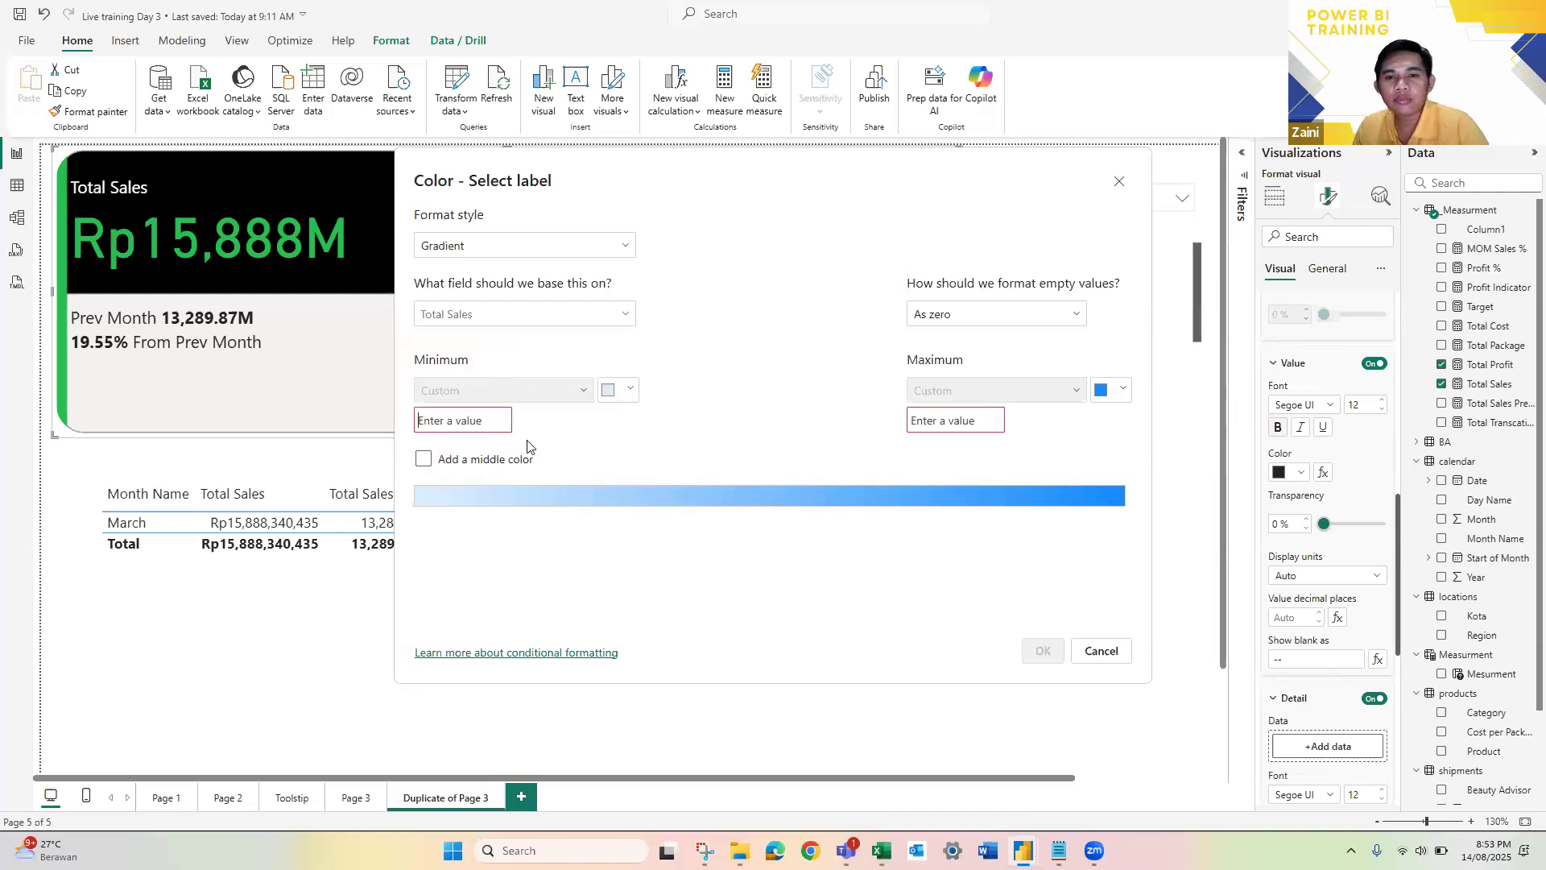
left_click(618, 247)
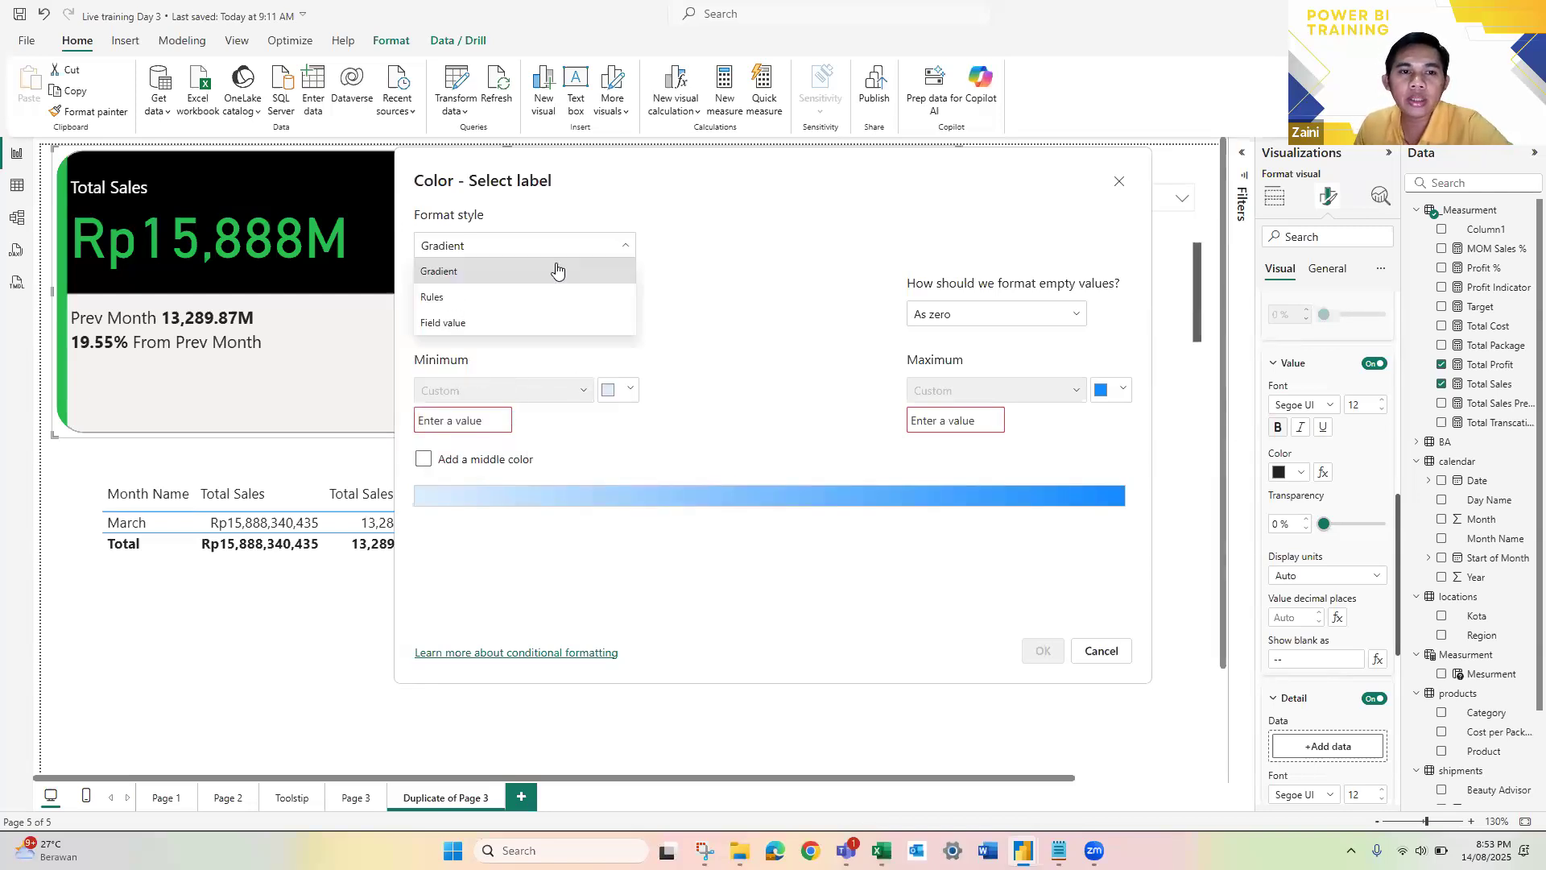
left_click(453, 298)
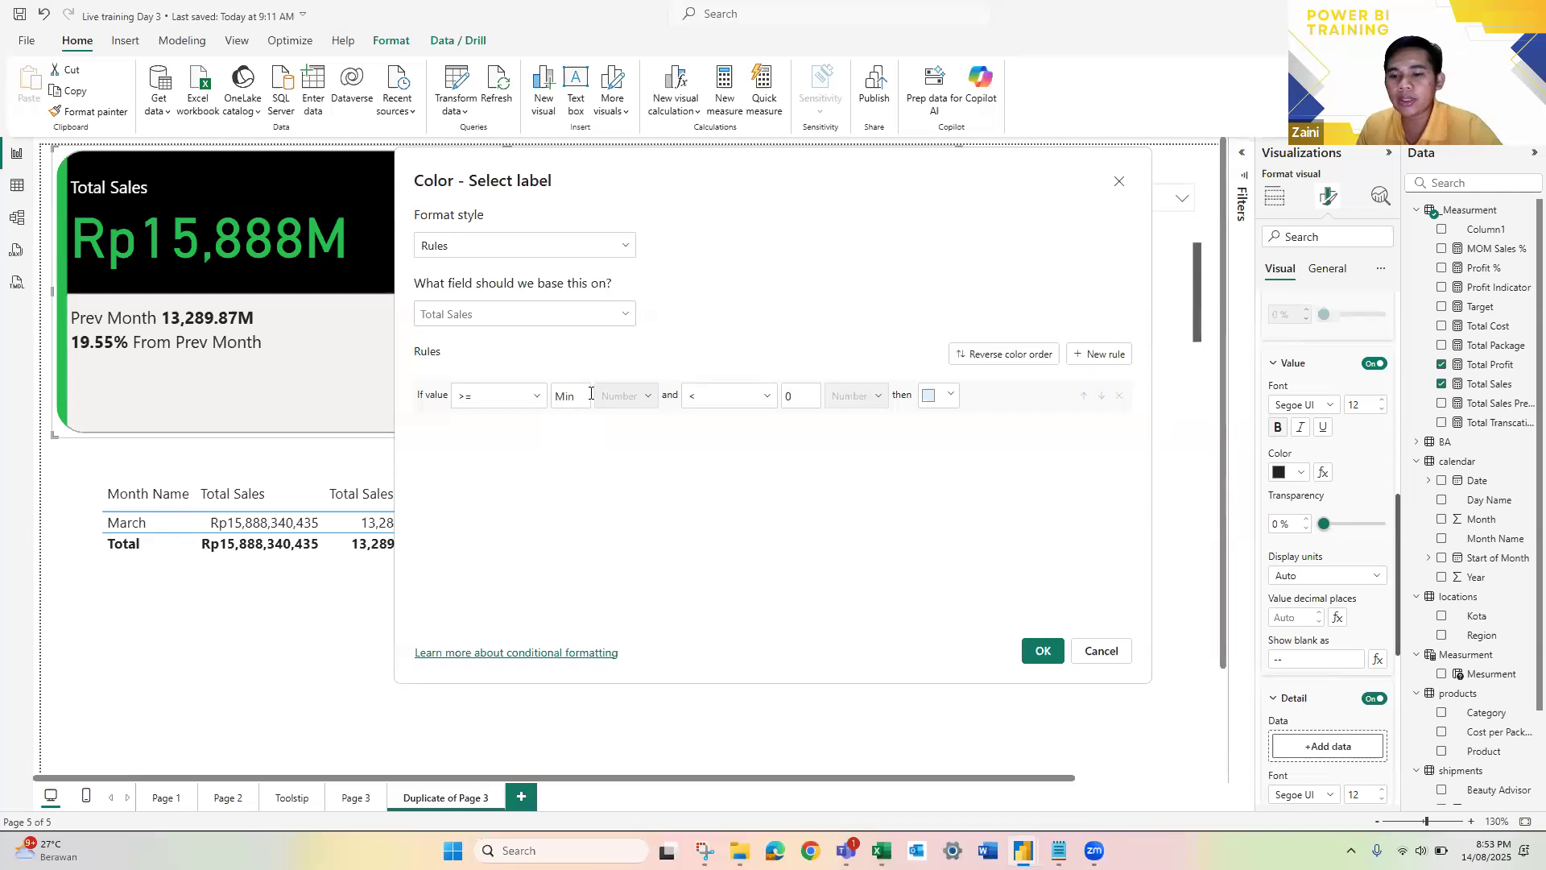
Step: Set the first color rule's lower bound to 0 and its color to green #10DA78
type("0")
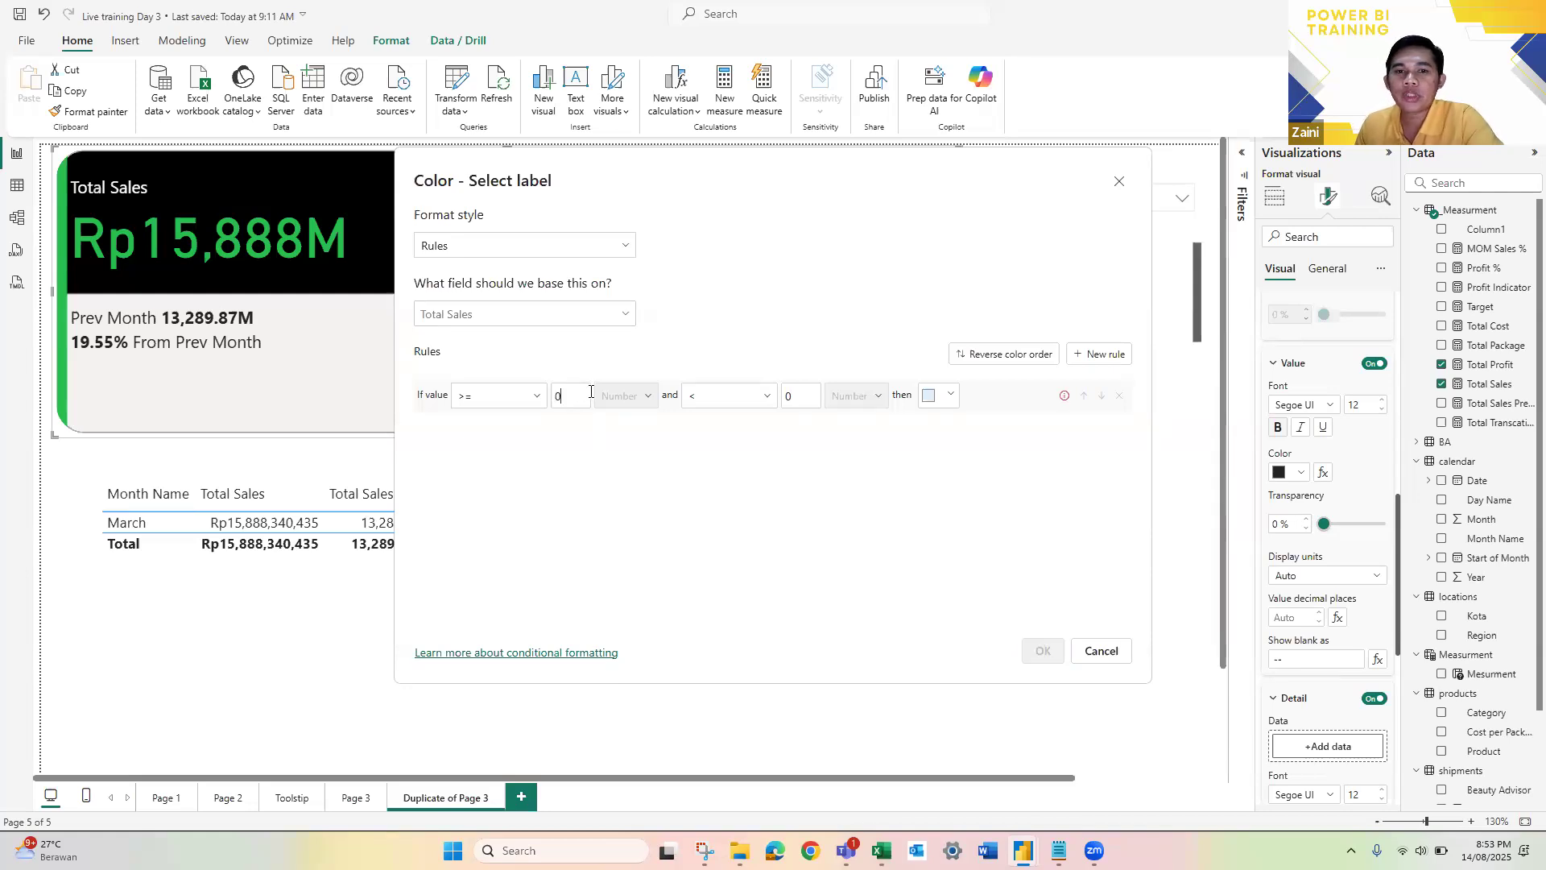
left_click(934, 397)
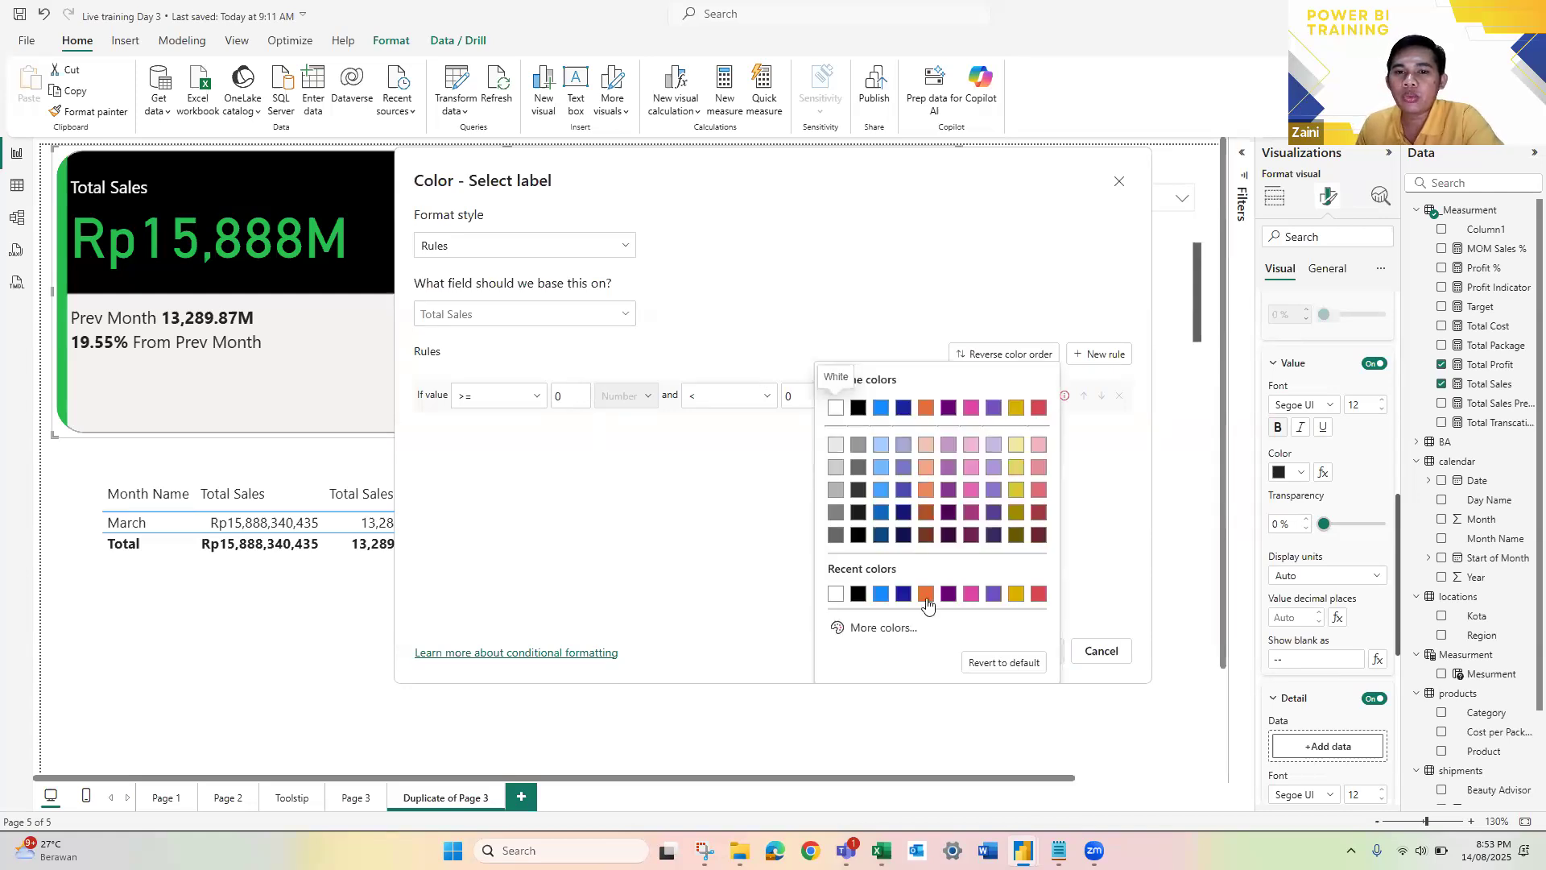
left_click(882, 627)
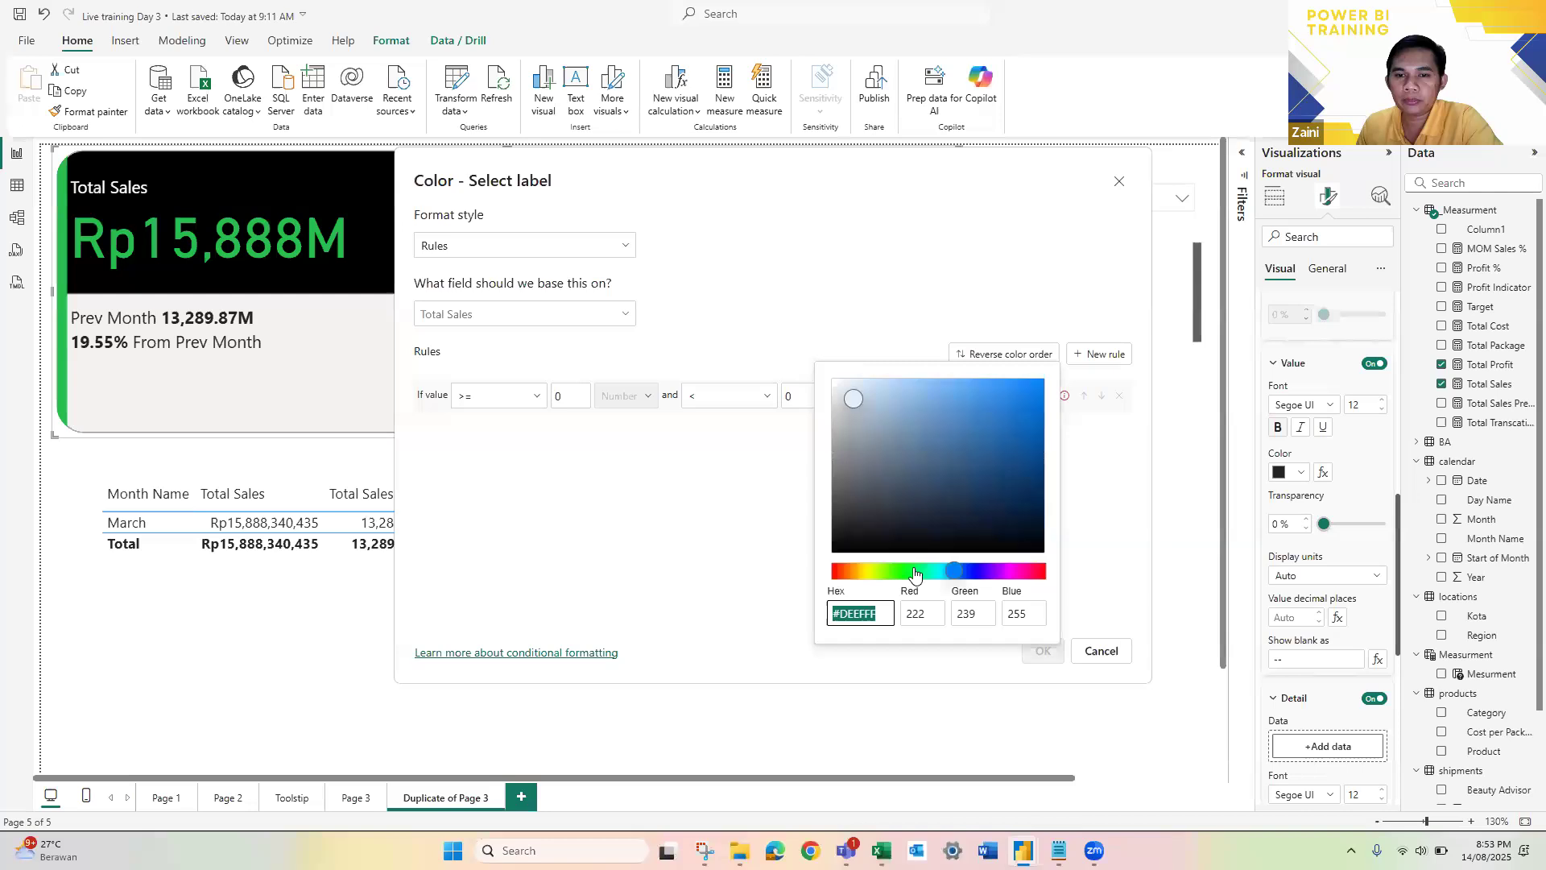
left_click(1021, 401)
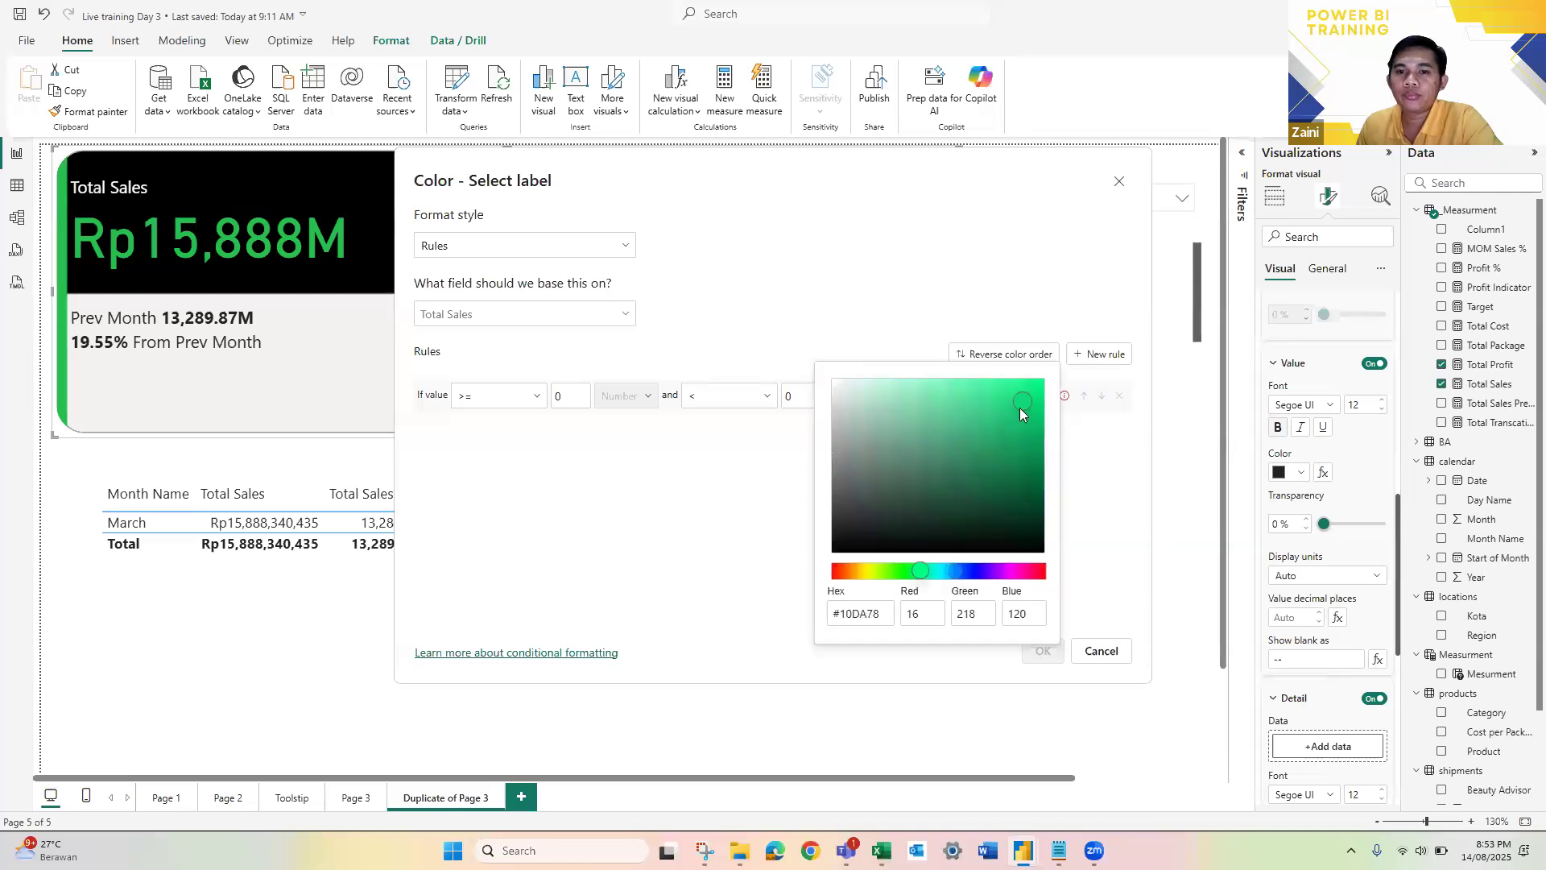
Step: Add a second color rule for values from Min to below 0 and set its color to red
left_click(1100, 355)
left_click(1099, 354)
left_click(532, 429)
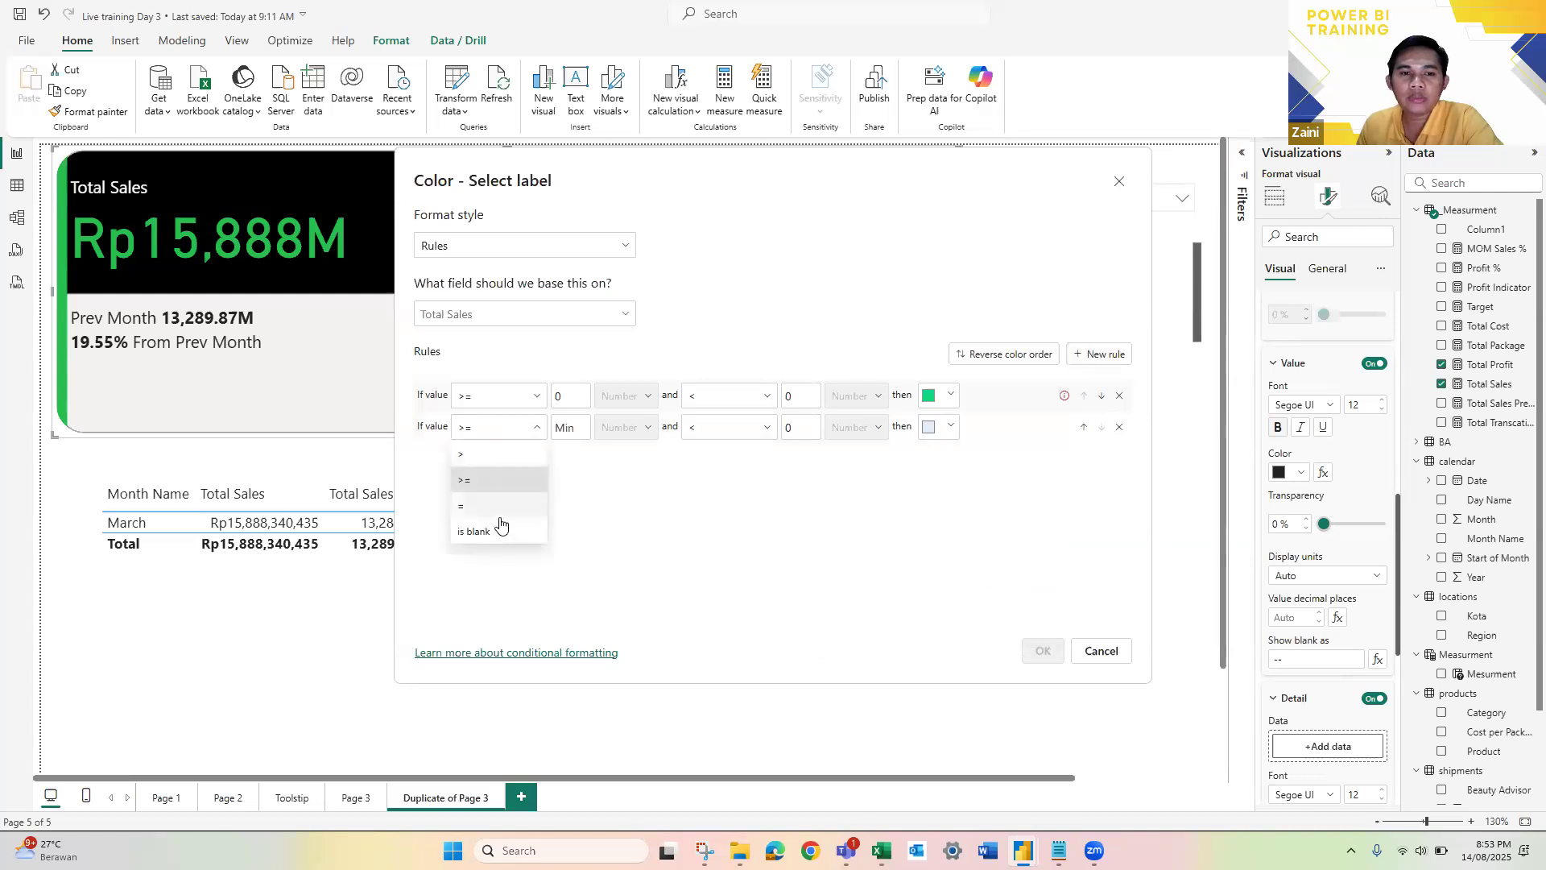
left_click(540, 431)
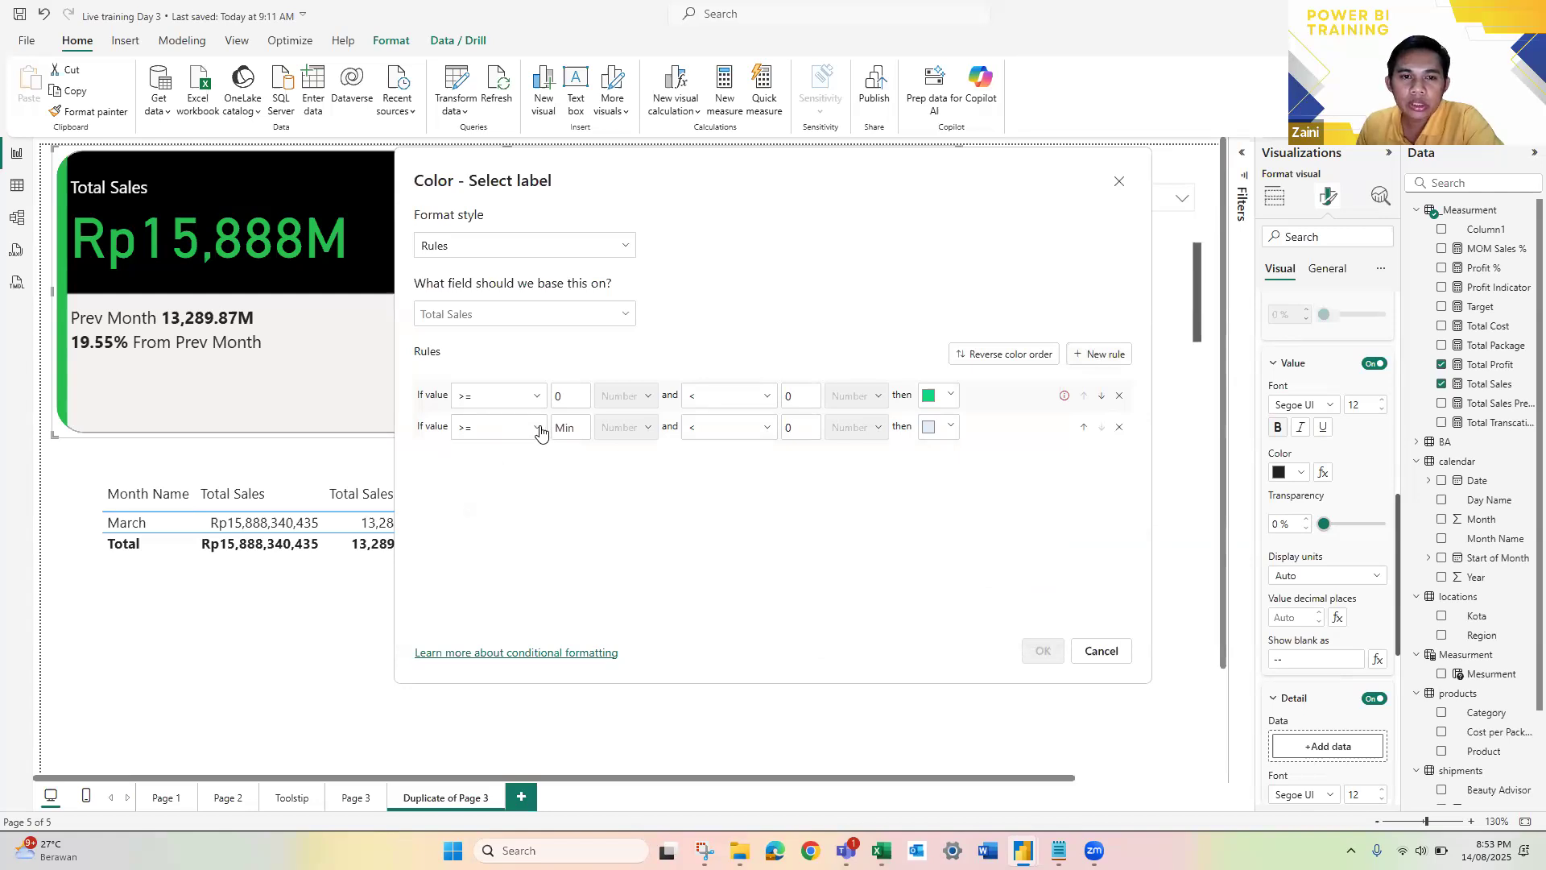
left_click(534, 428)
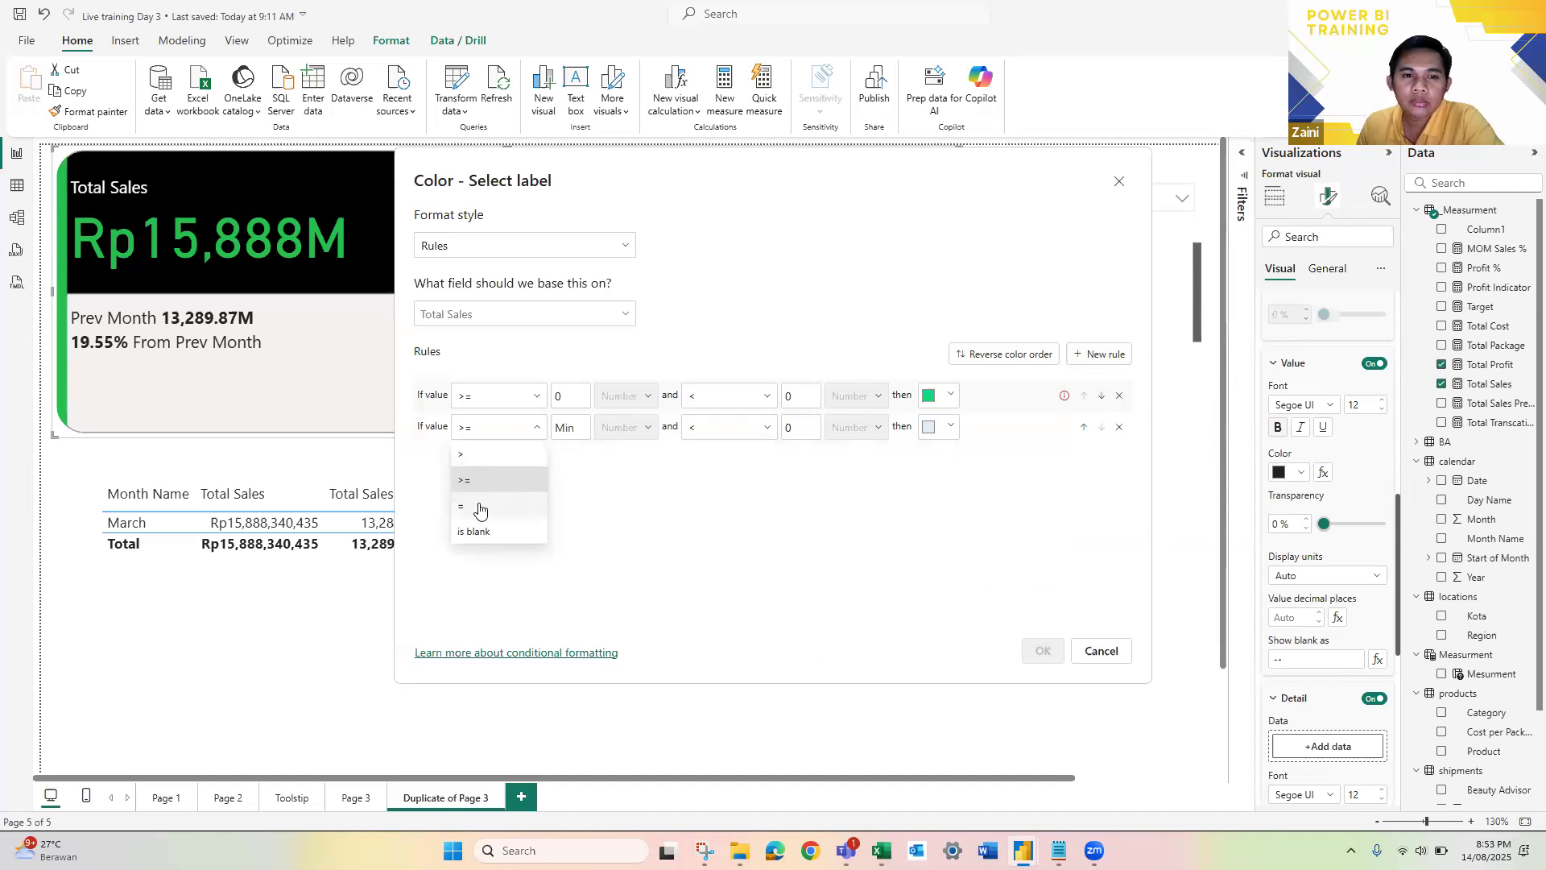
left_click(564, 429)
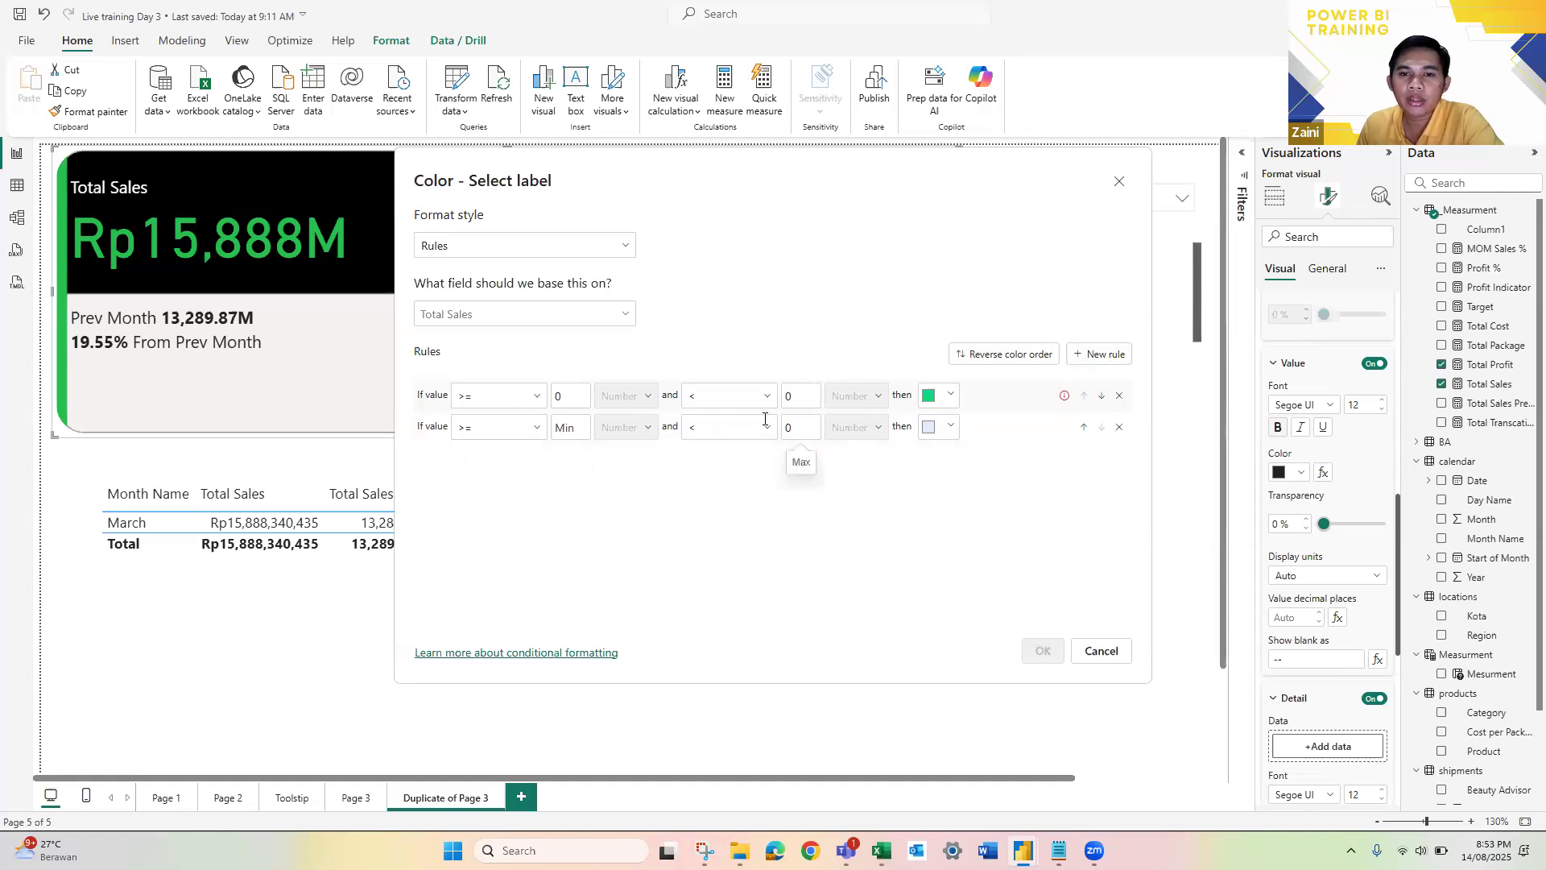
left_click(938, 427)
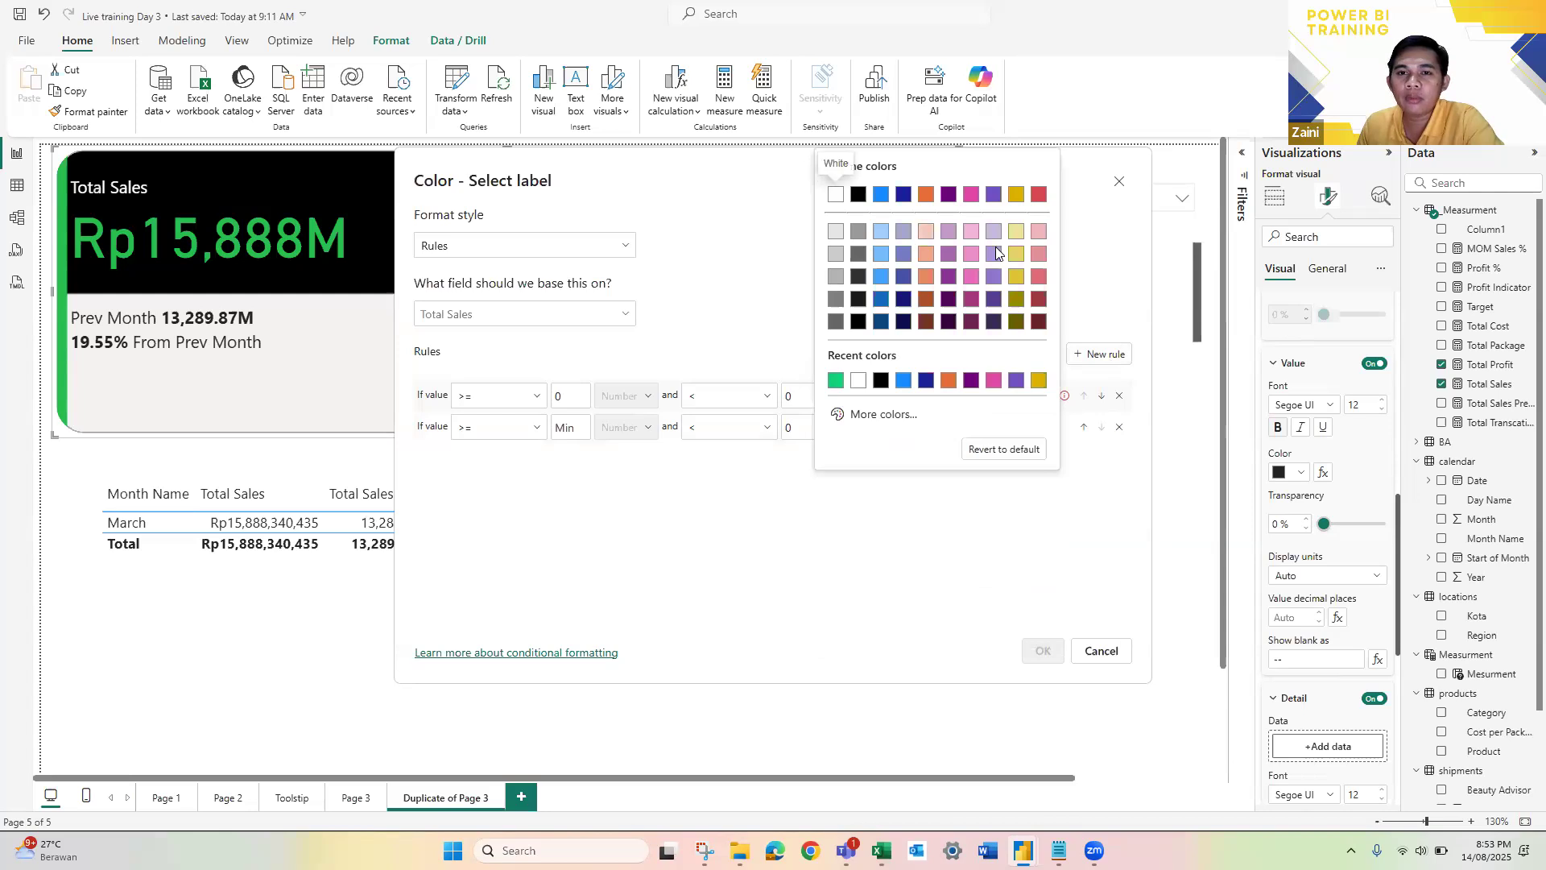
left_click(723, 497)
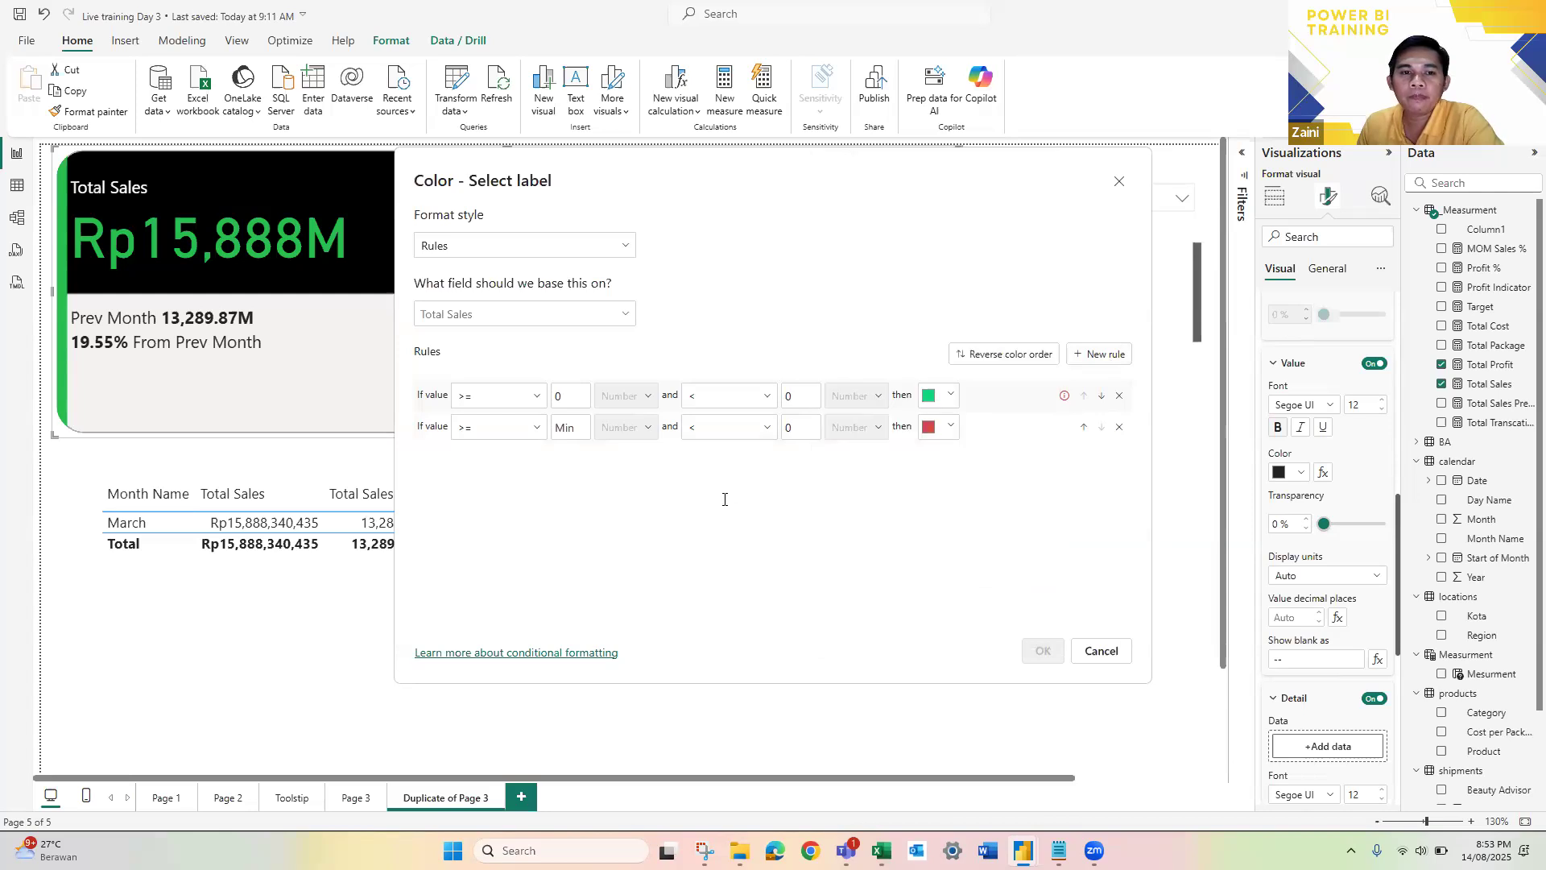
Step: Set the green rule's upper bound to 1 and apply the color rules
double_click(806, 398)
type("1")
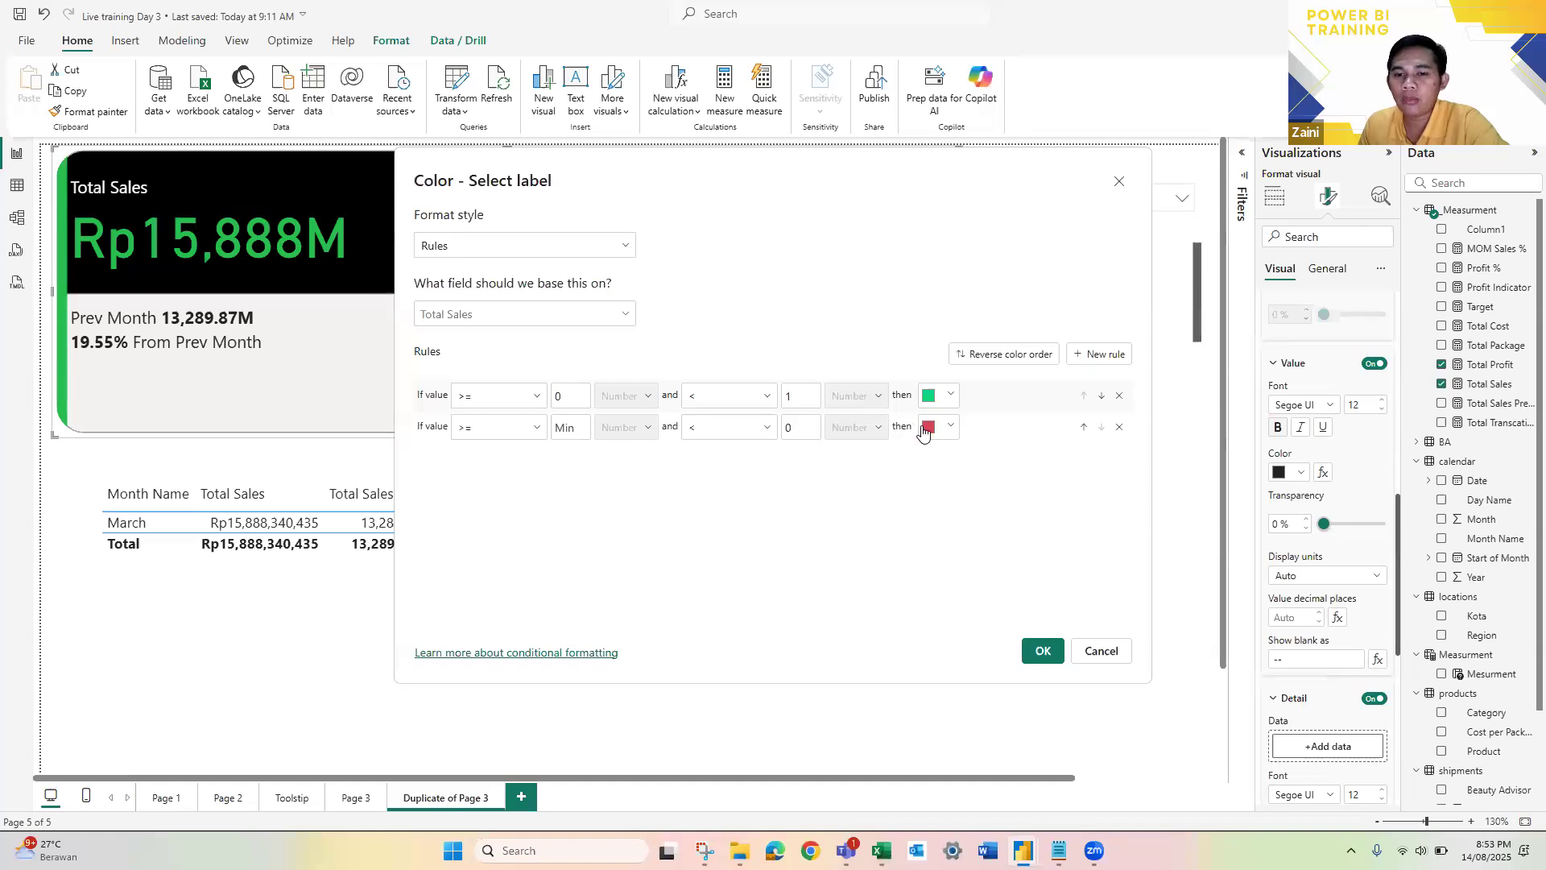
left_click(1042, 652)
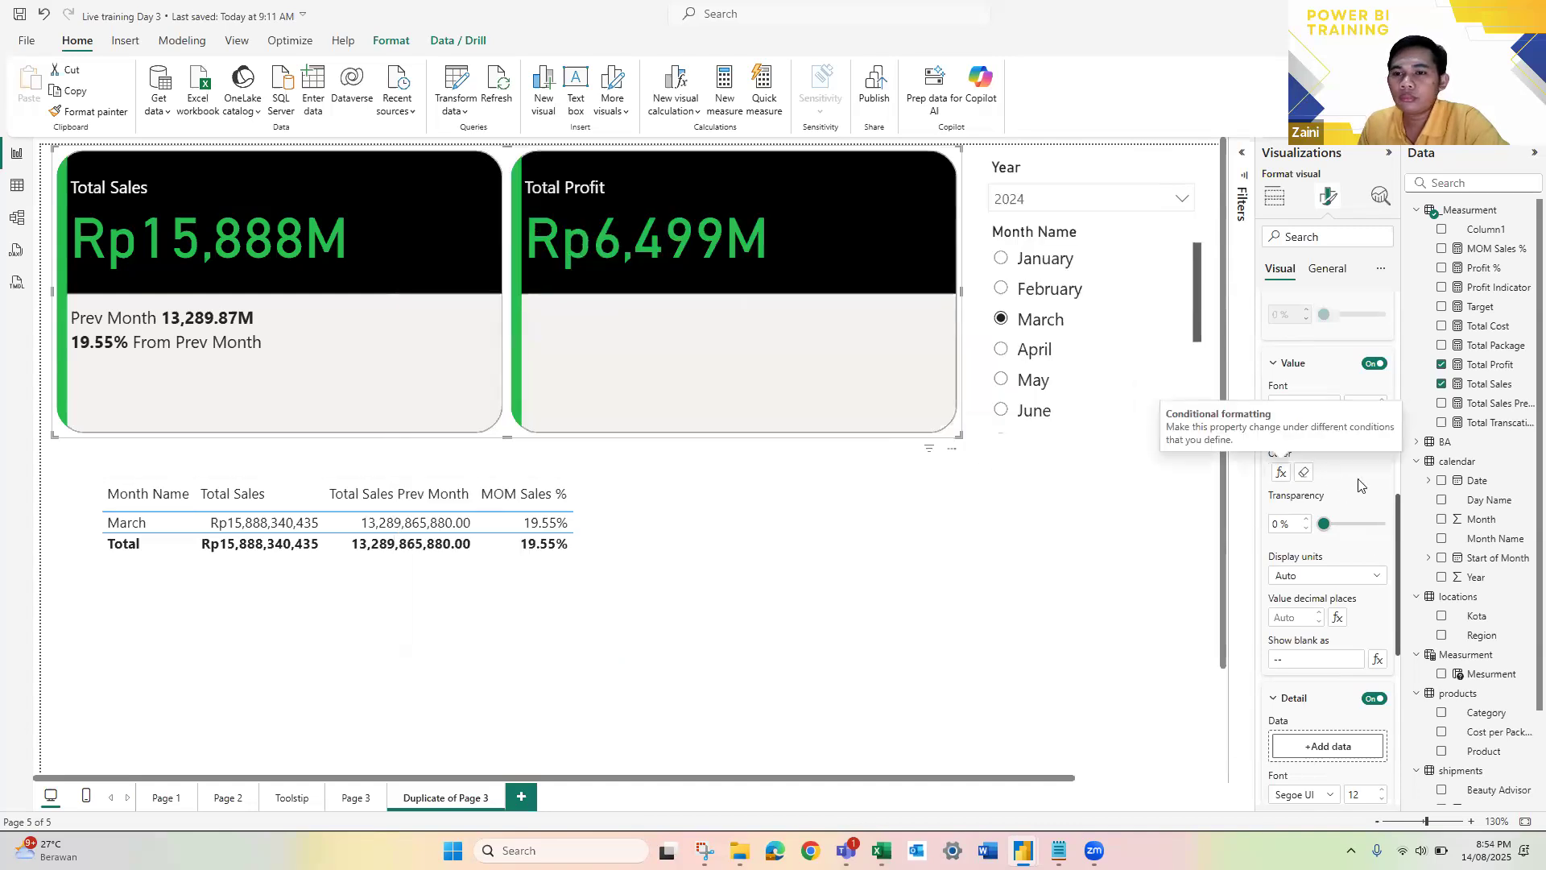
Step: Switch the Month Name slicer to April and back to March to check the MOM Sales % label's color
scroll(1358, 484, "up", 2)
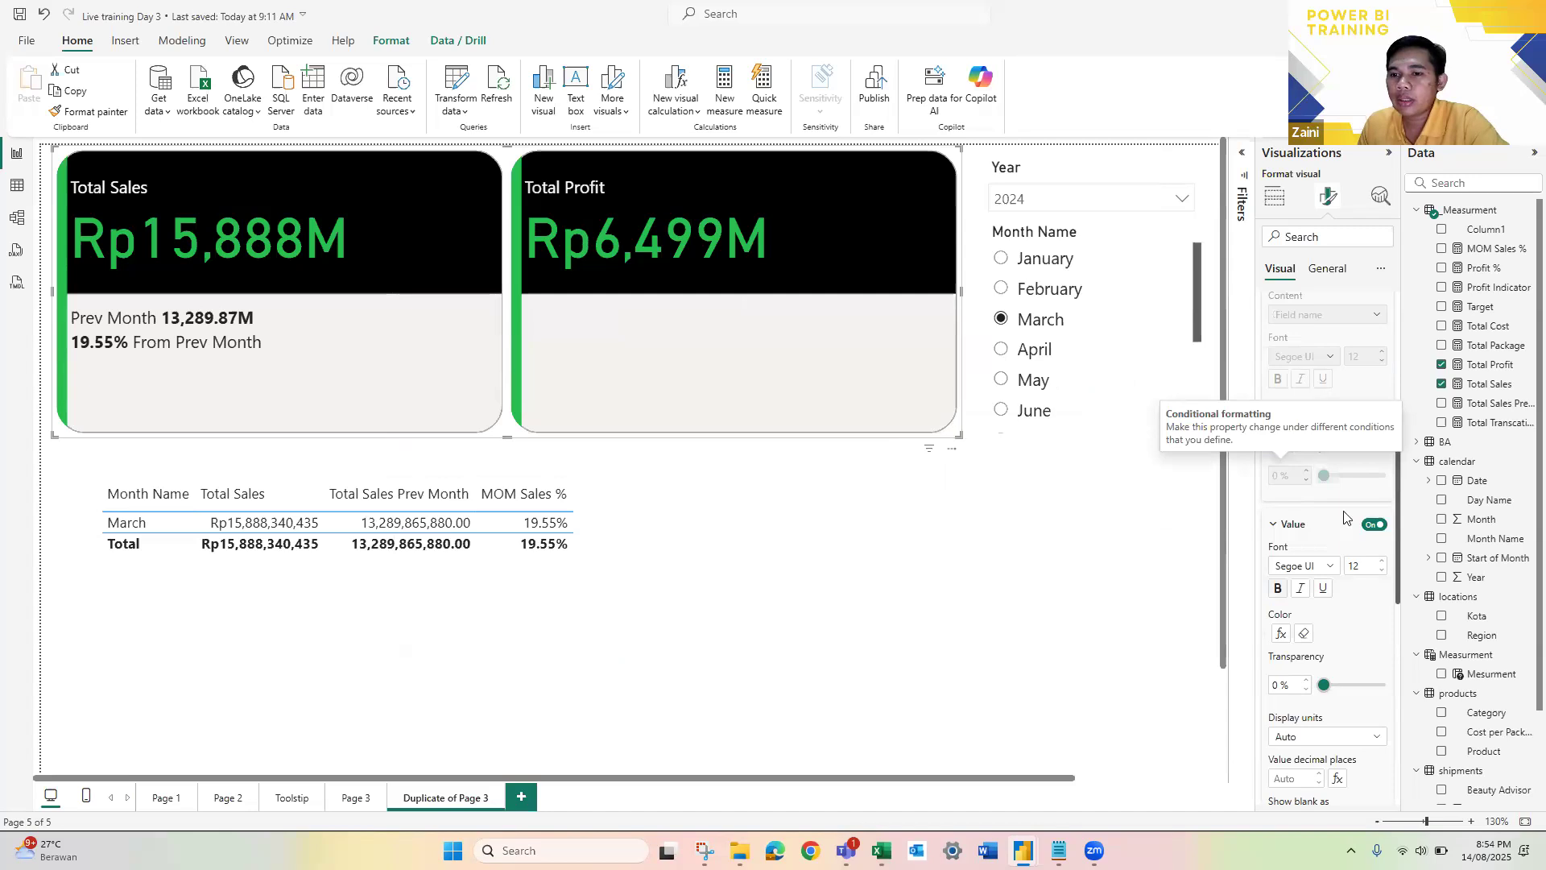
scroll(1344, 516, "down", 5)
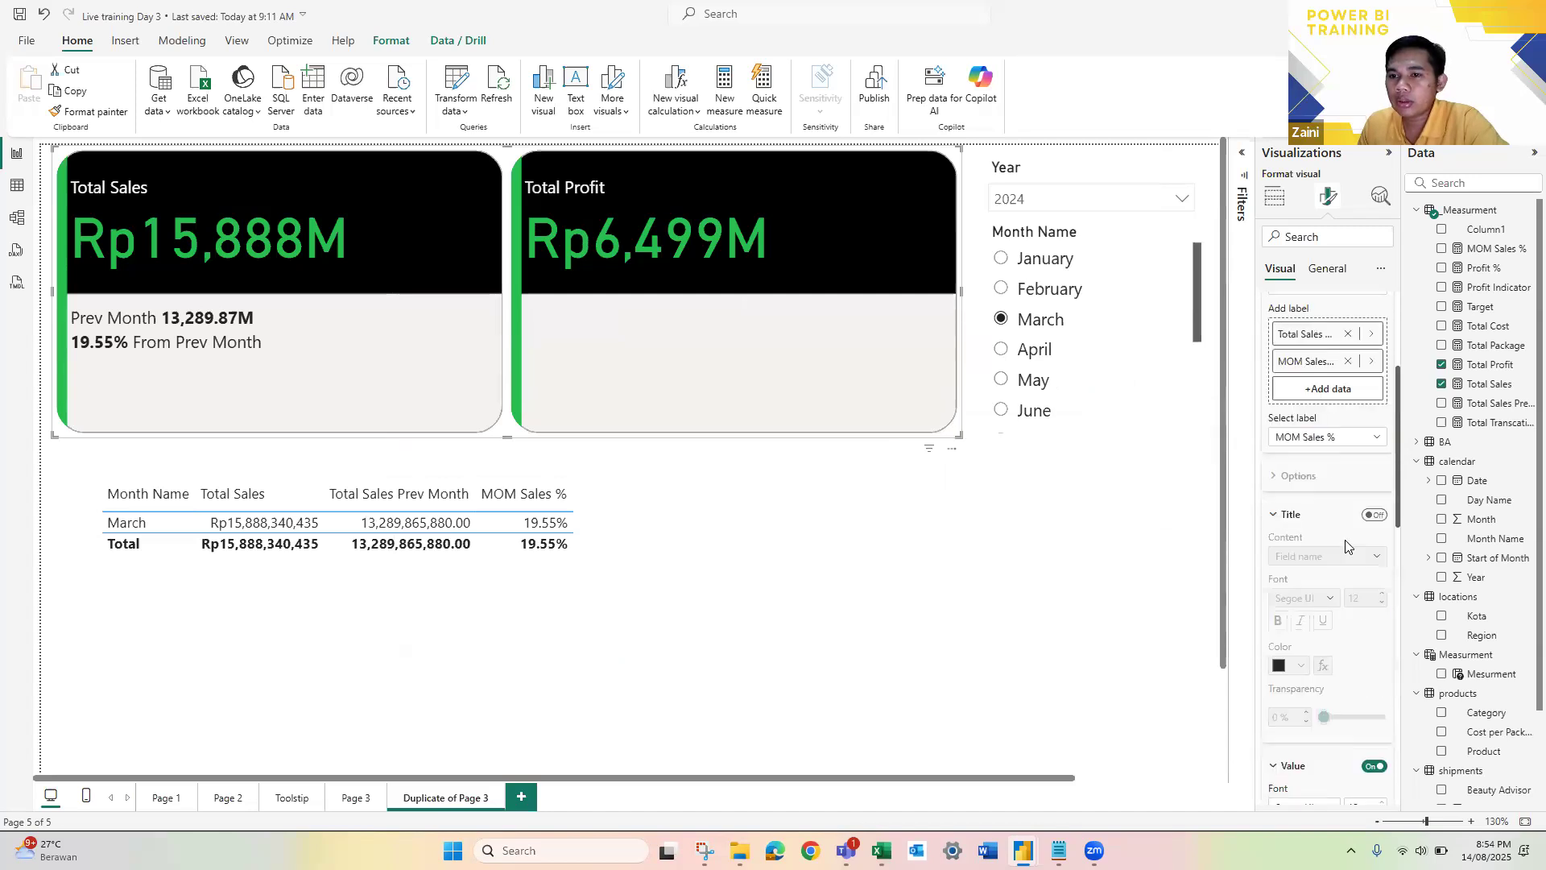
scroll(1336, 451, "down", 3)
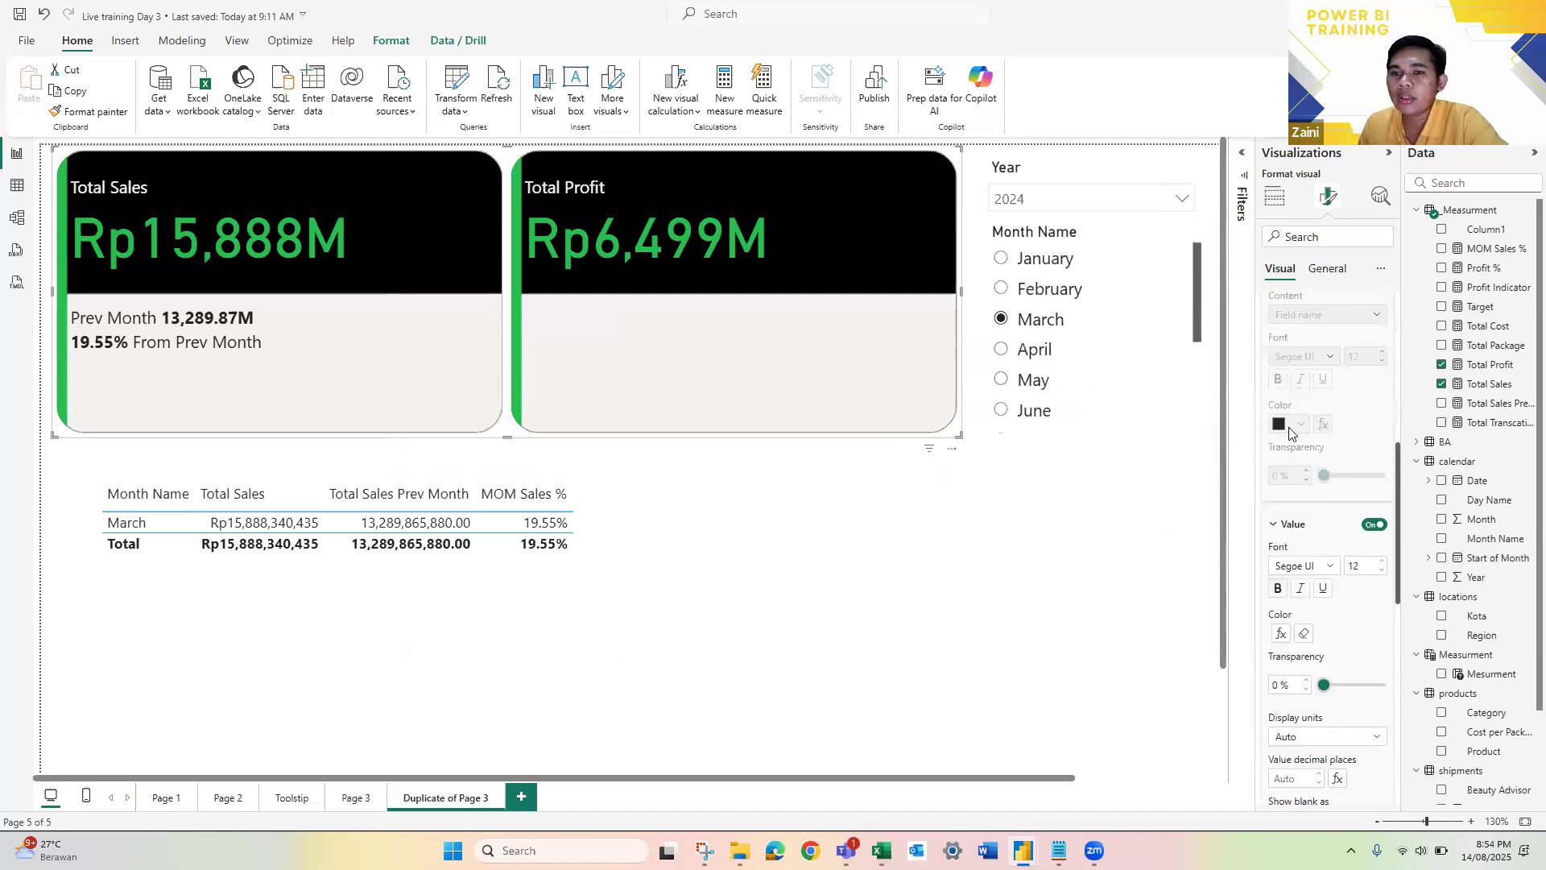
left_click(1004, 354)
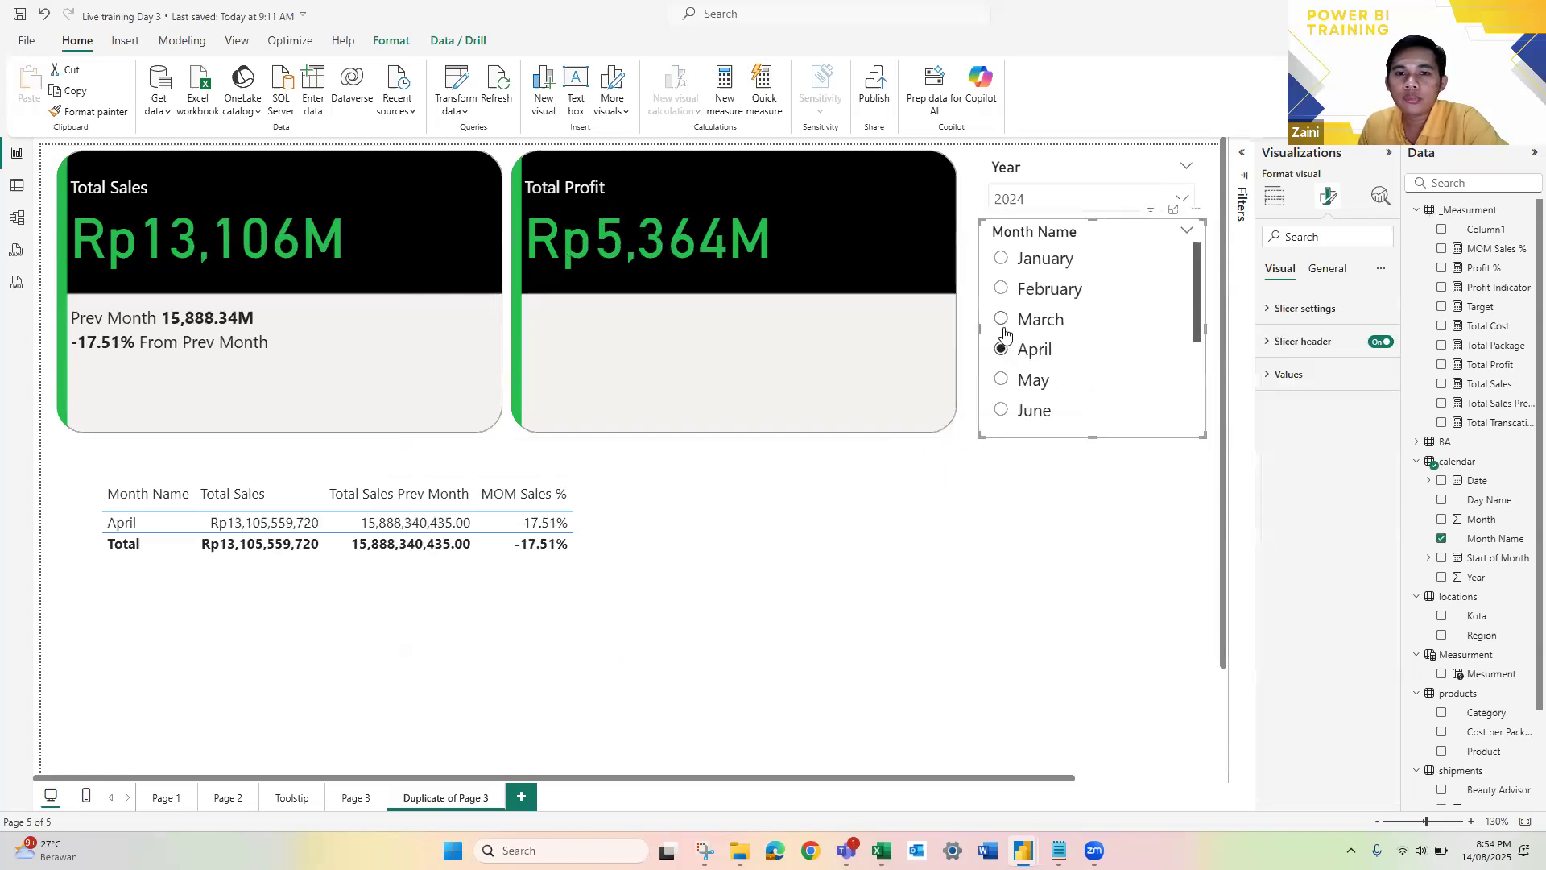
left_click(1004, 332)
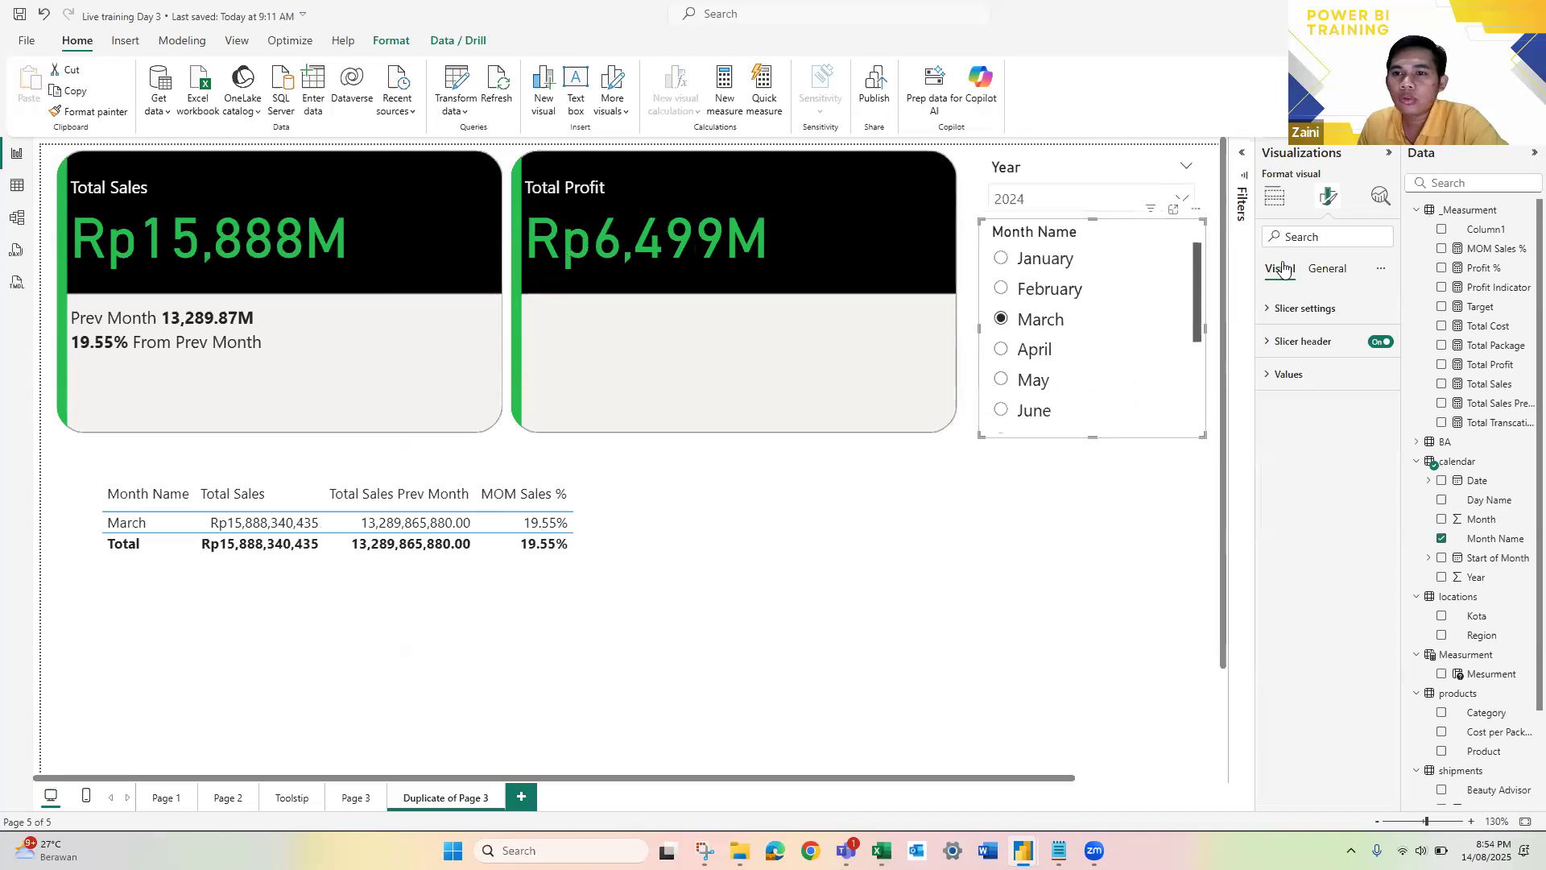
left_click(1327, 268)
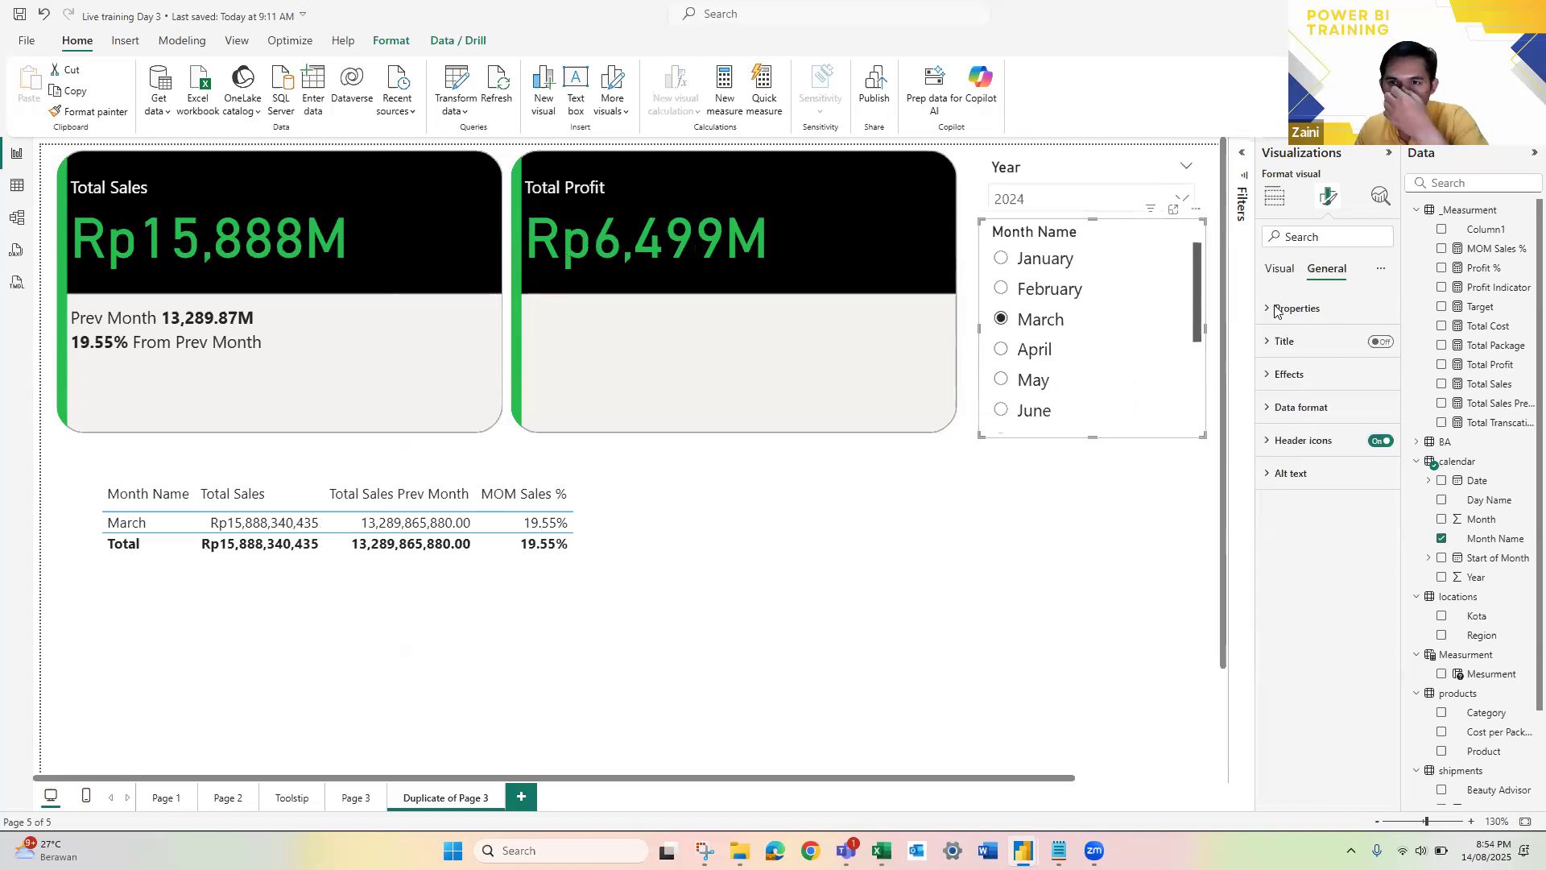
left_click(1280, 271)
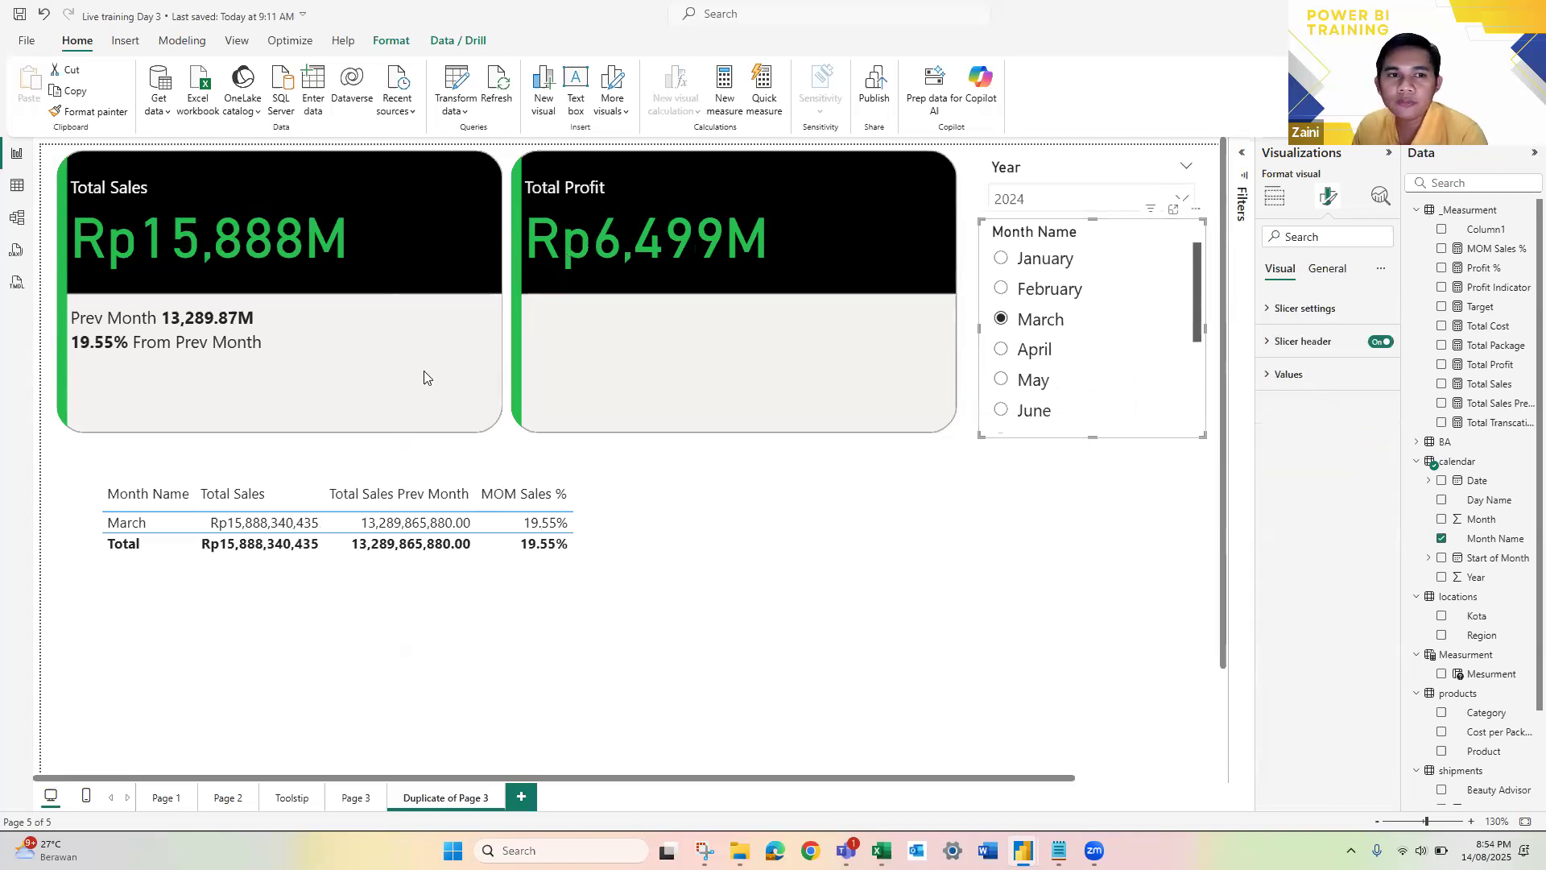
Step: Reopen the conditional color rules for the value of the Total Sales card's MOM Sales % reference label
left_click(497, 435)
scroll(1333, 483, "down", 3)
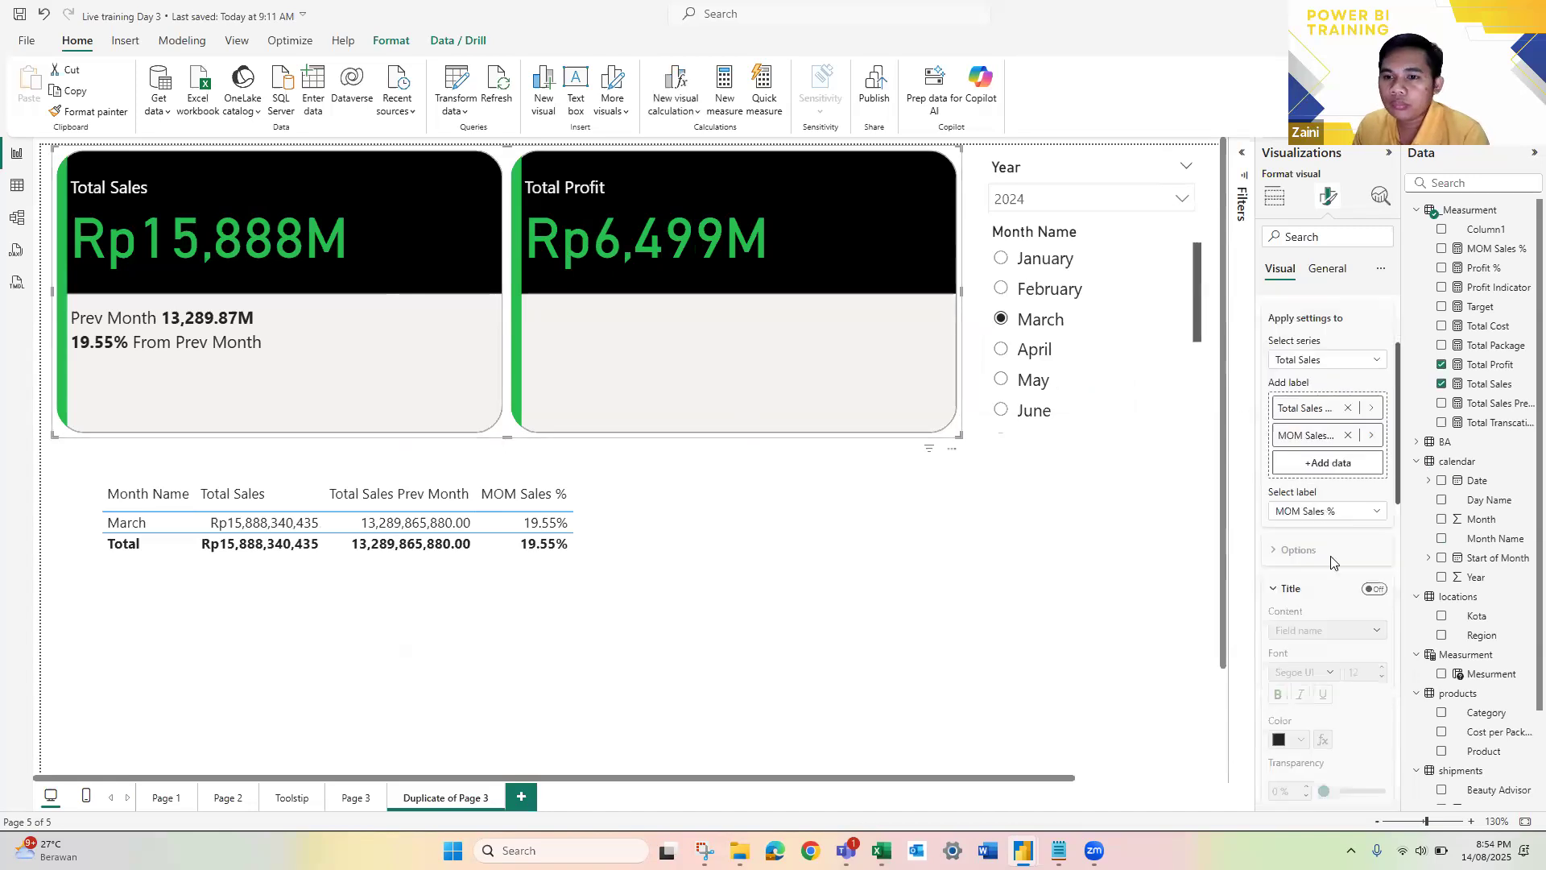
left_click(1327, 360)
left_click(1318, 400)
scroll(1333, 439, "down", 2)
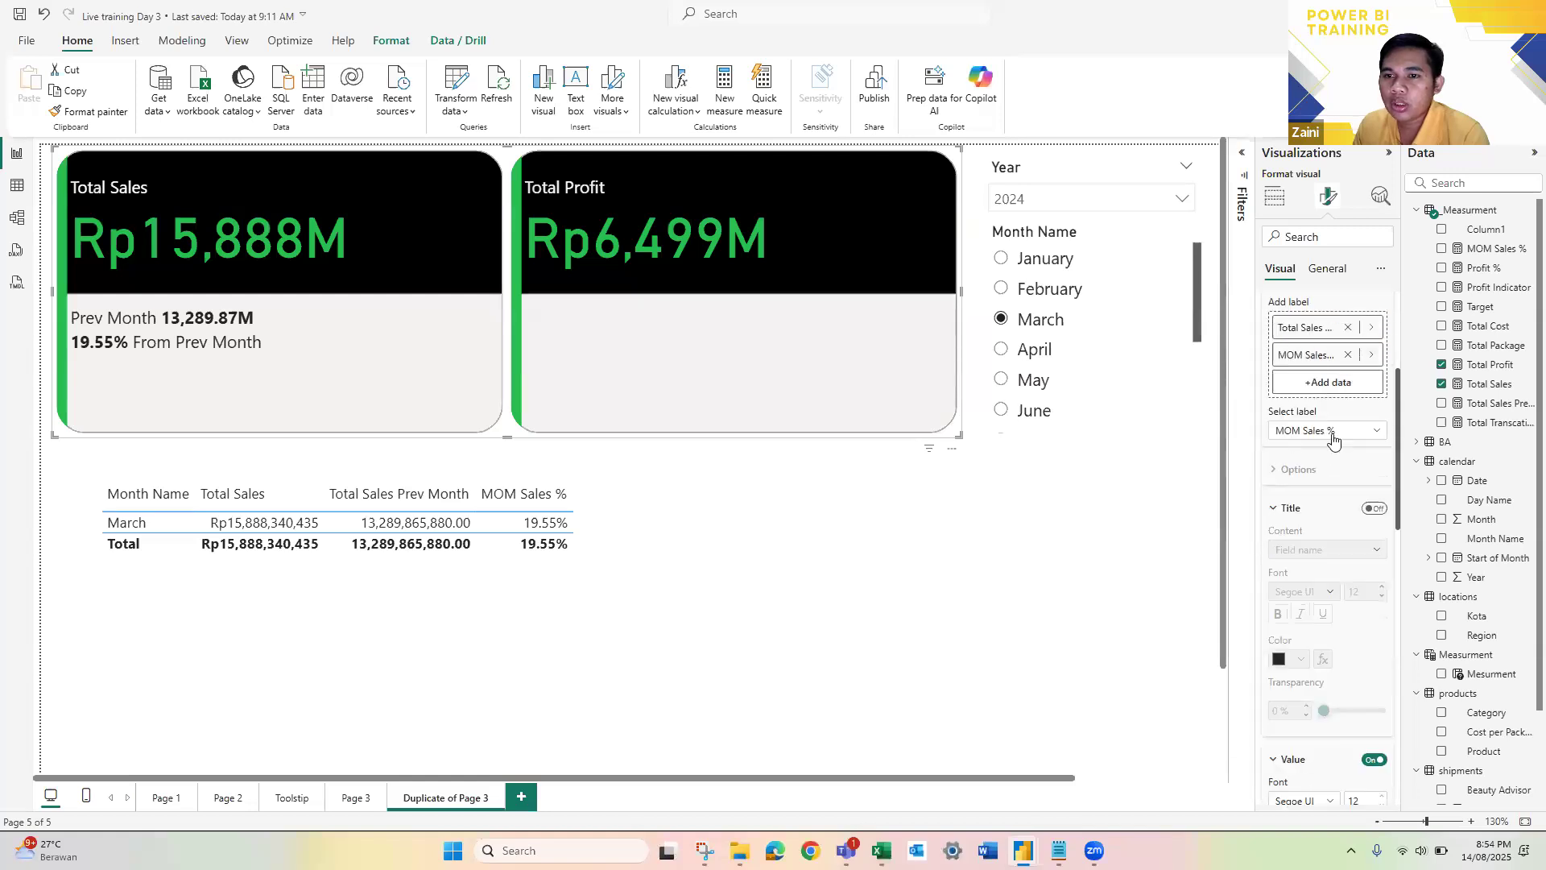
left_click(1346, 433)
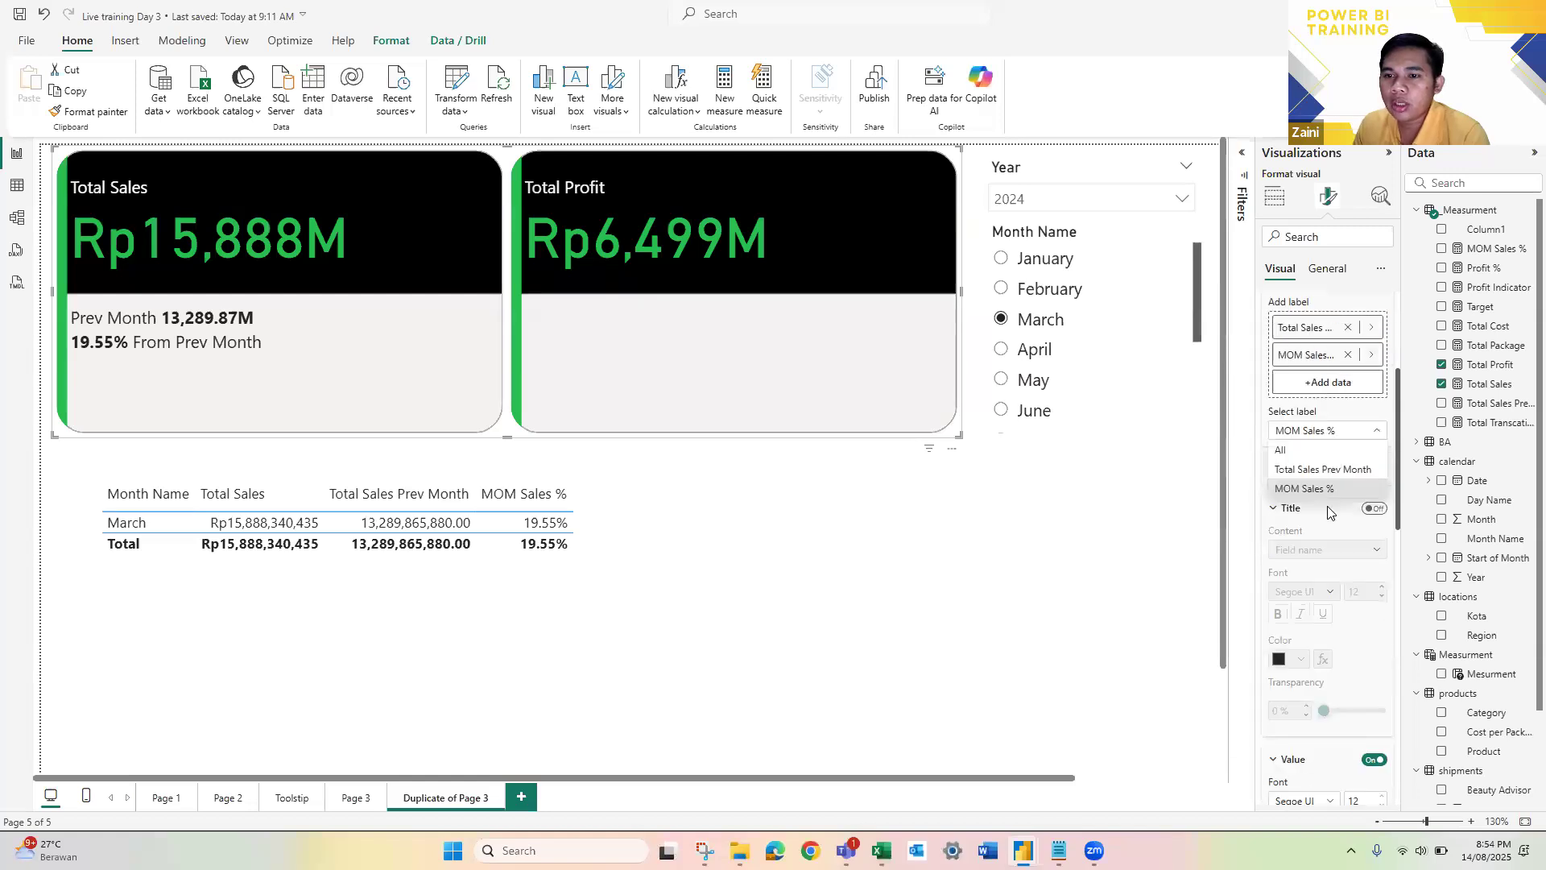
scroll(1328, 513, "down", 5)
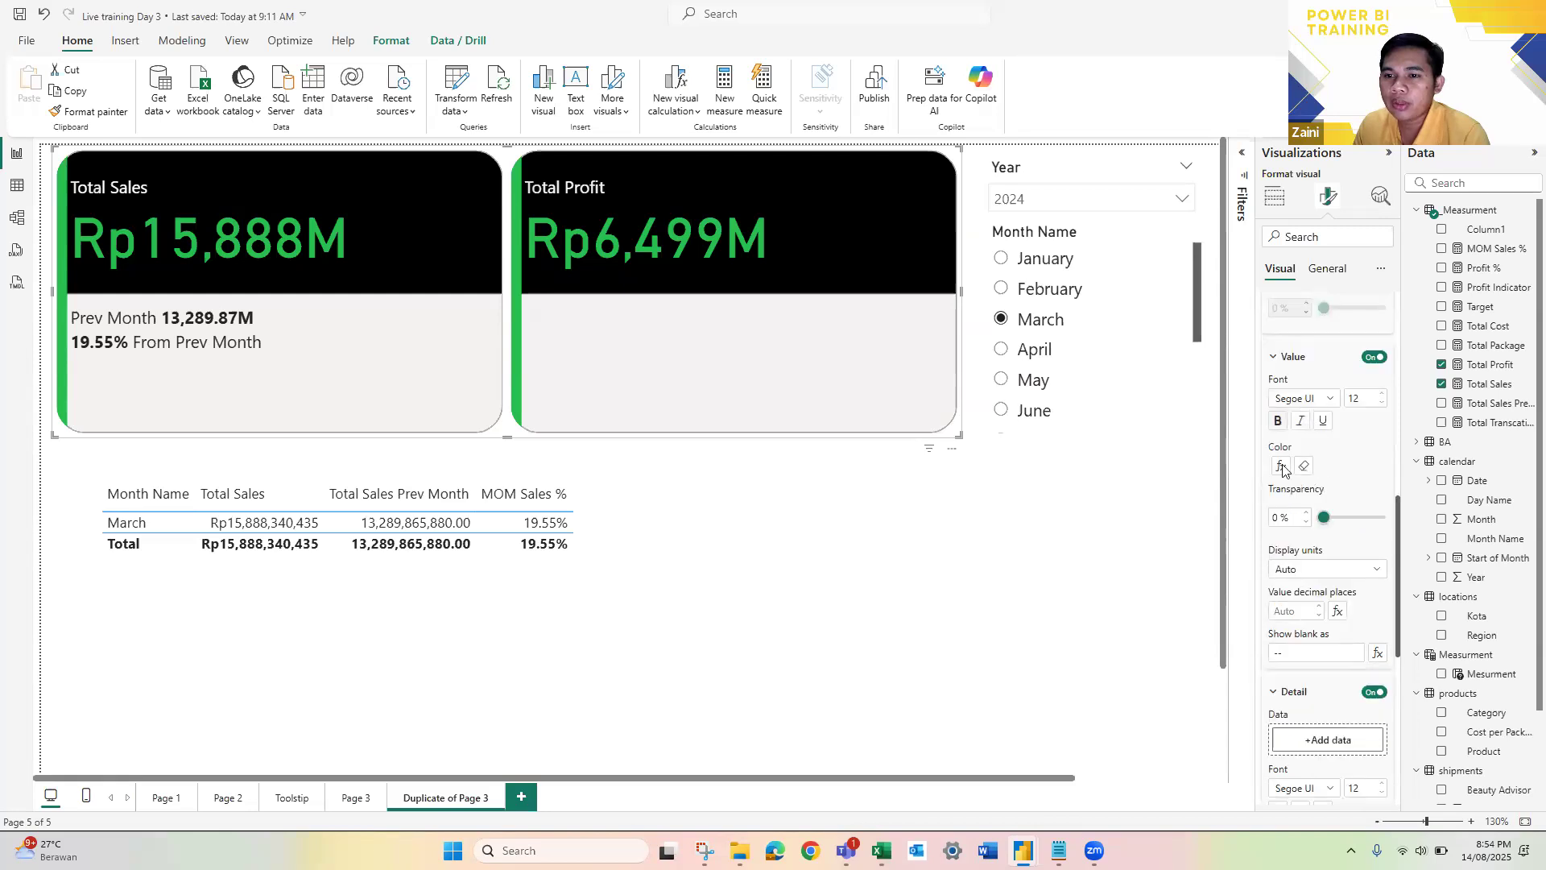
left_click(1280, 467)
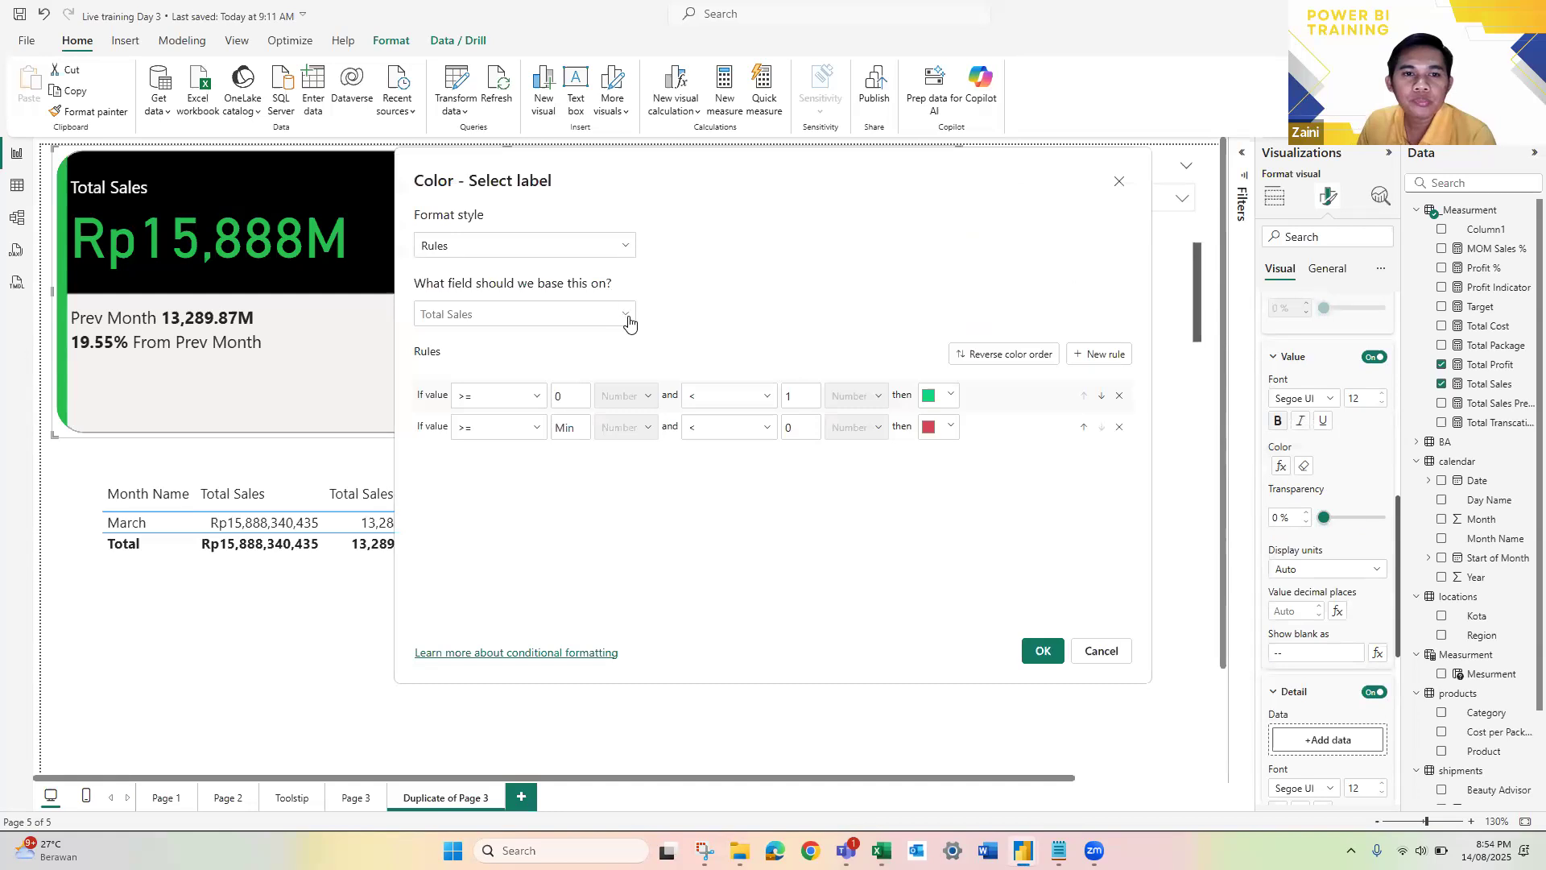
Step: Base the color rules on the MOM Sales % measure, apply them, and check the label with April and March selected
left_click(628, 317)
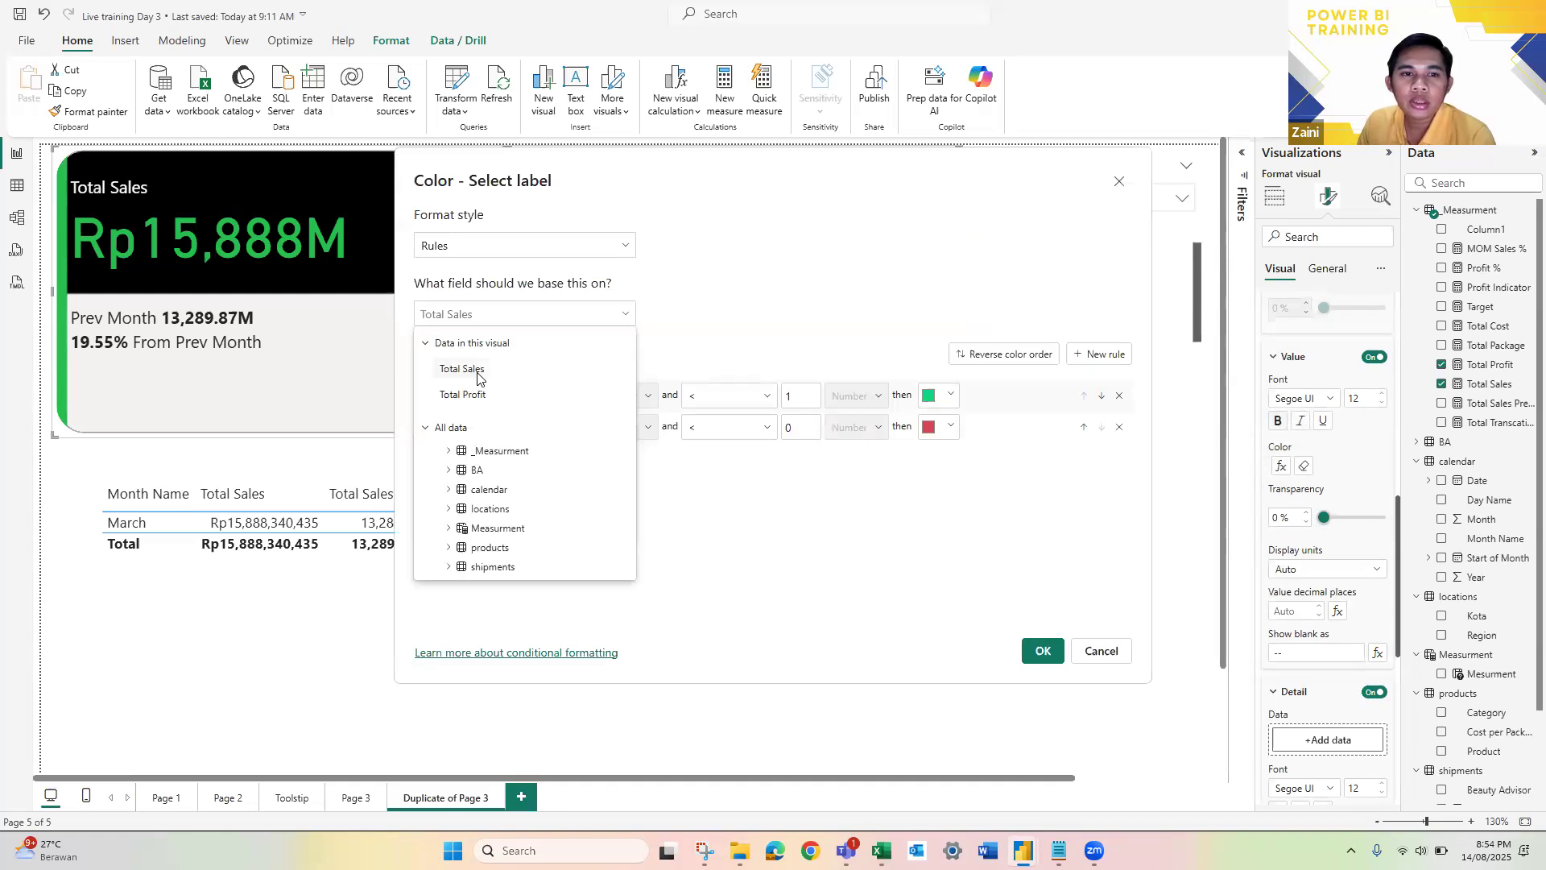
left_click(478, 376)
left_click(628, 315)
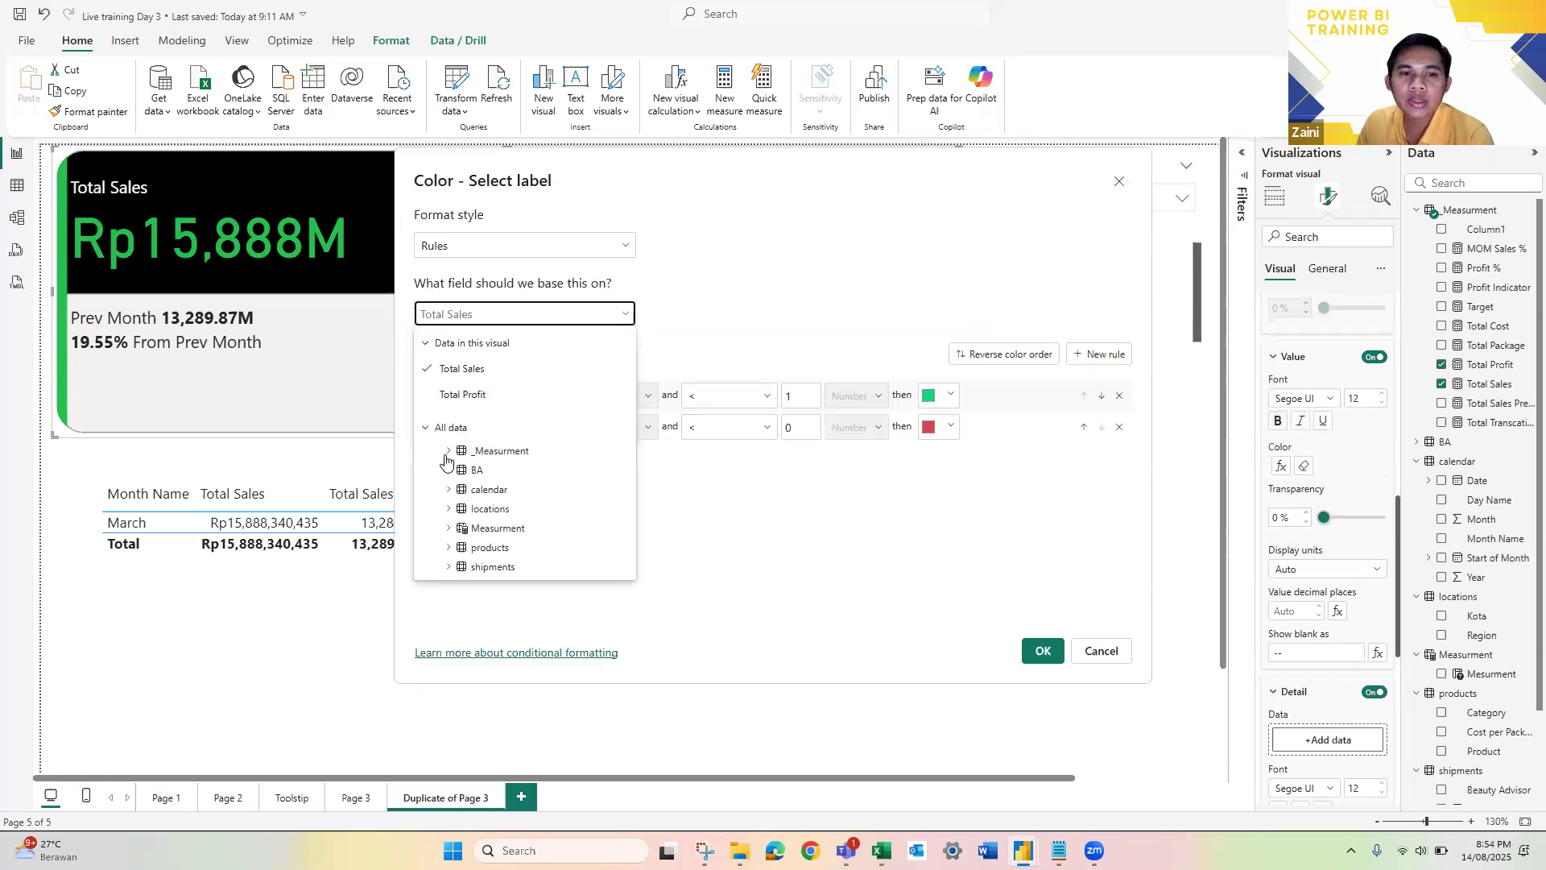
left_click(523, 453)
scroll(541, 475, "down", 2)
scroll(534, 492, "up", 2)
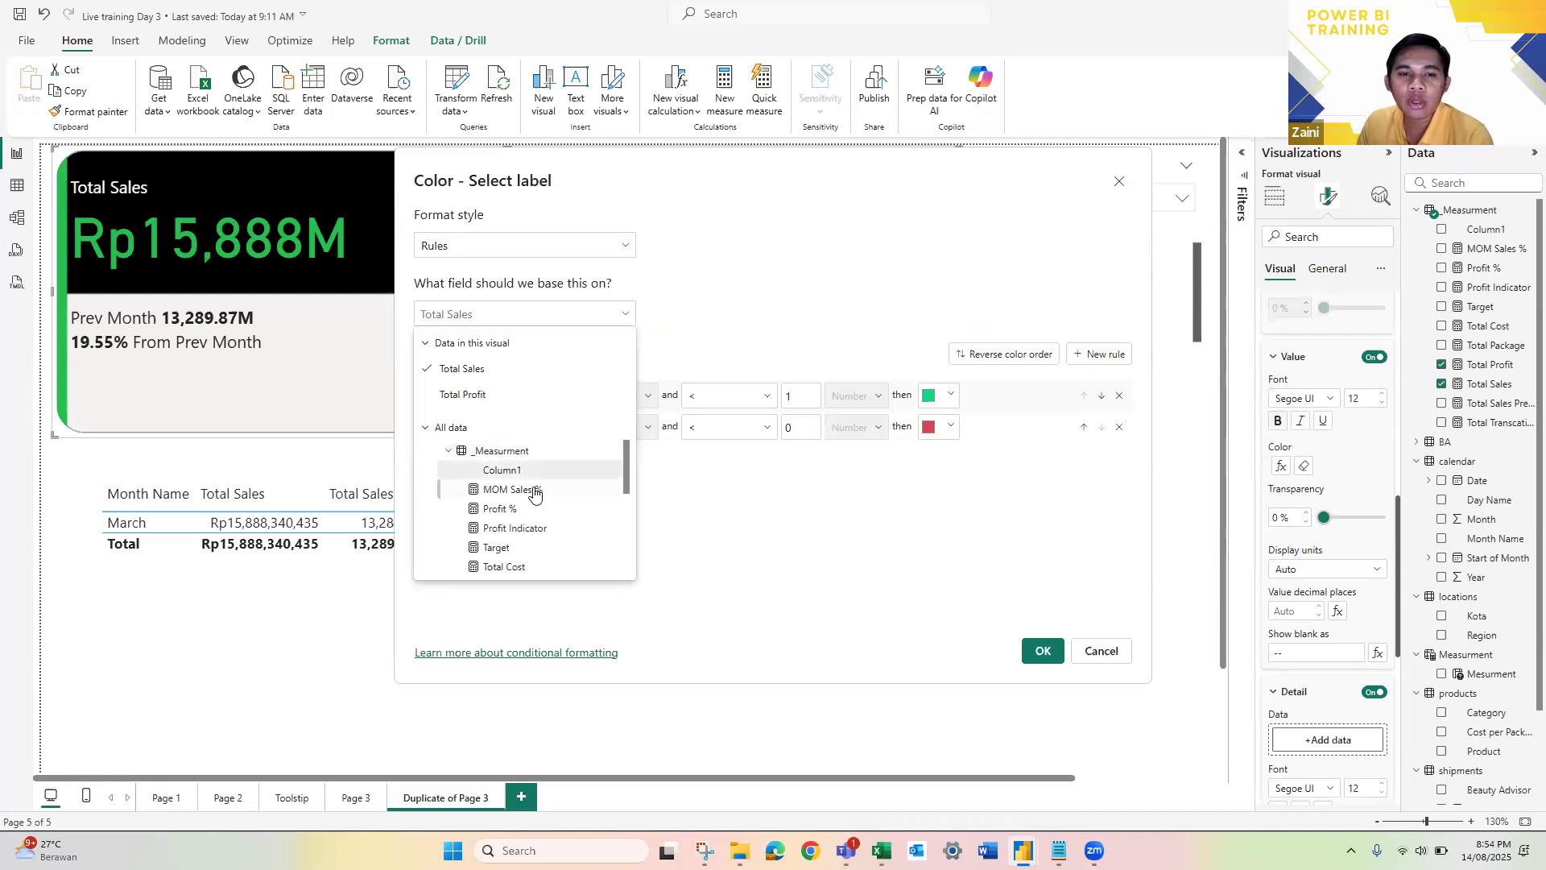
left_click(537, 491)
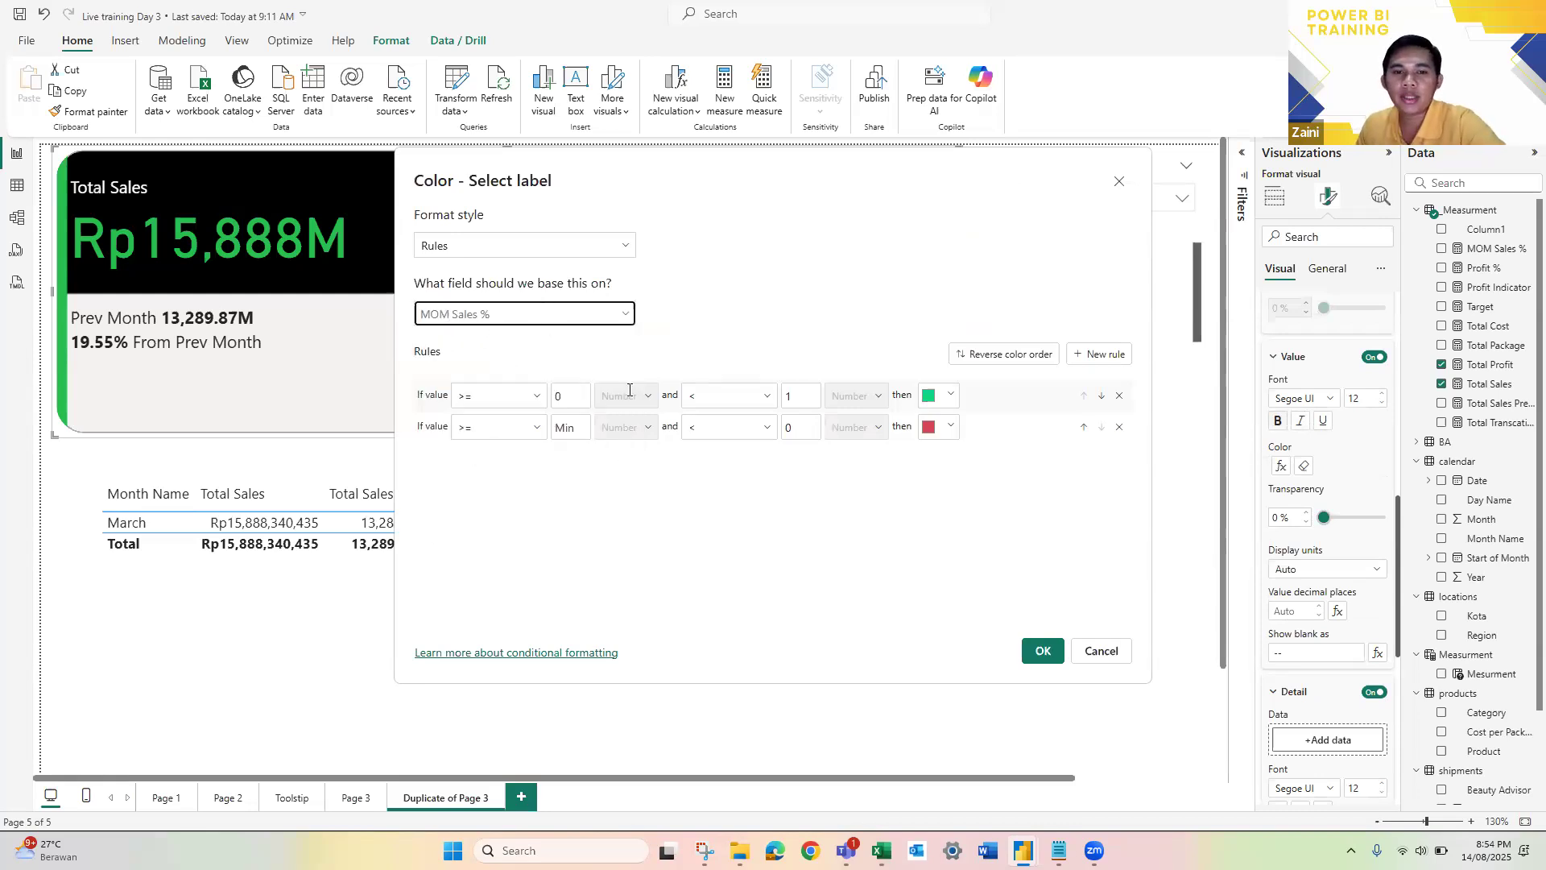
left_click(1043, 652)
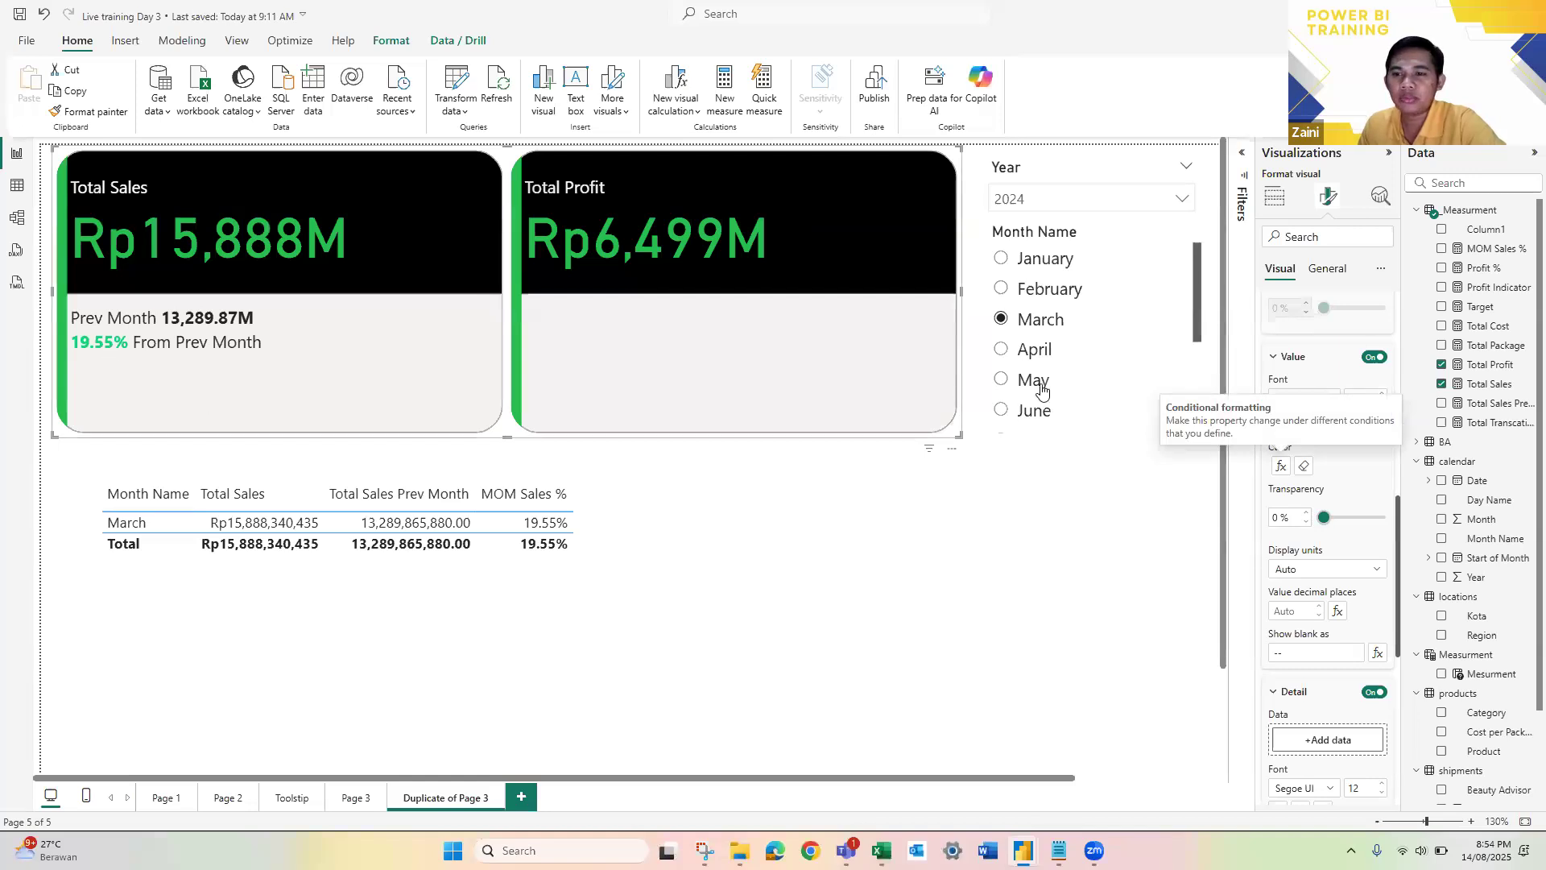
left_click(1002, 350)
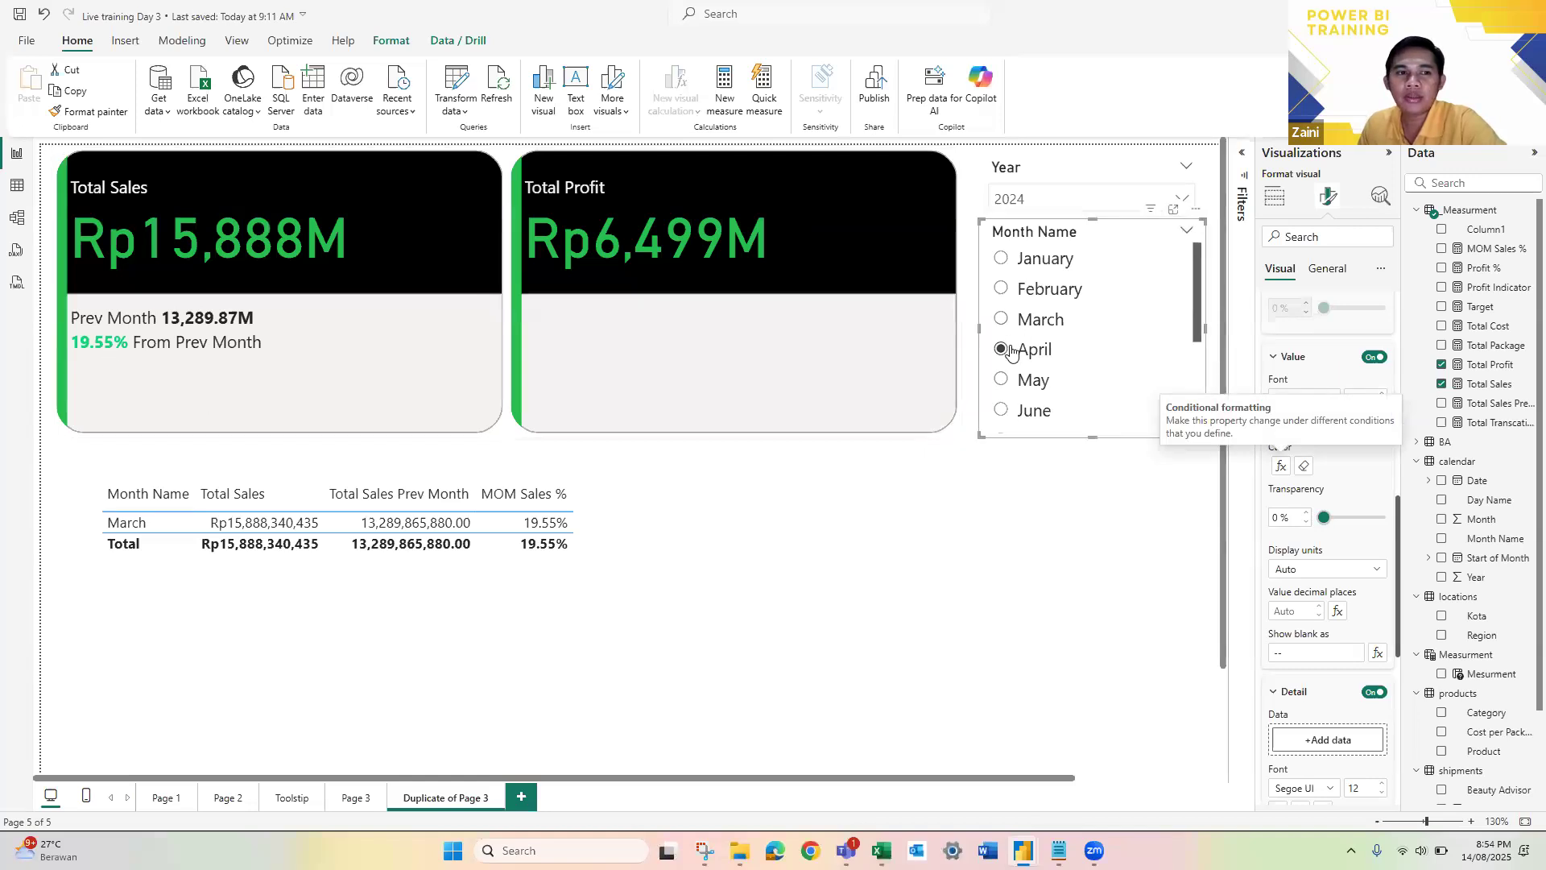
left_click(1000, 318)
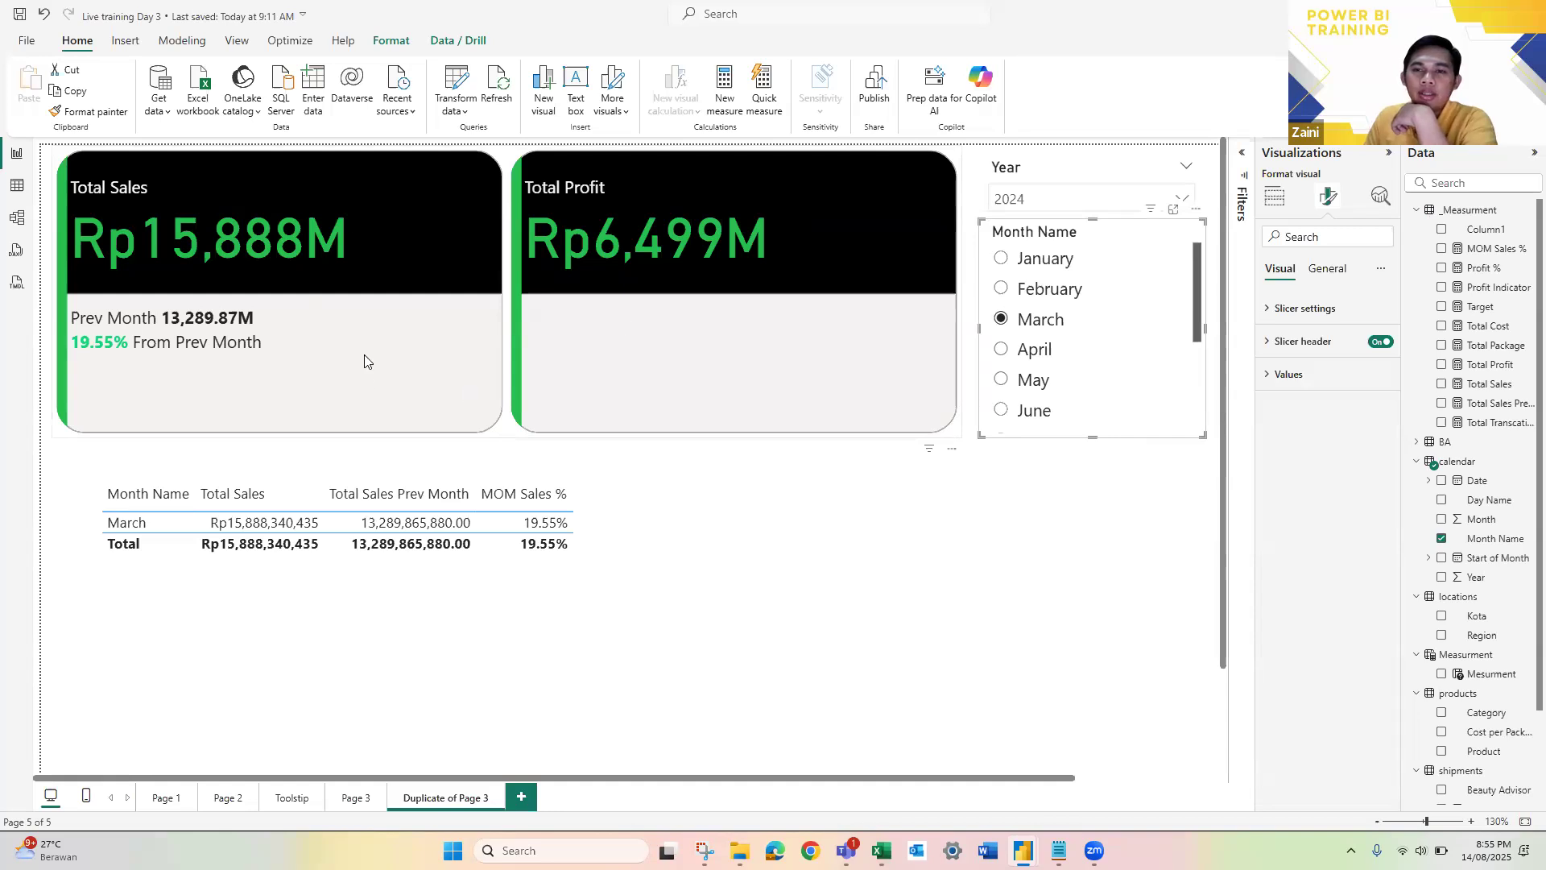
Step: Examine the card visual's reference label formatting and its Cards settings for the option controlling the lower background area
left_click(500, 436)
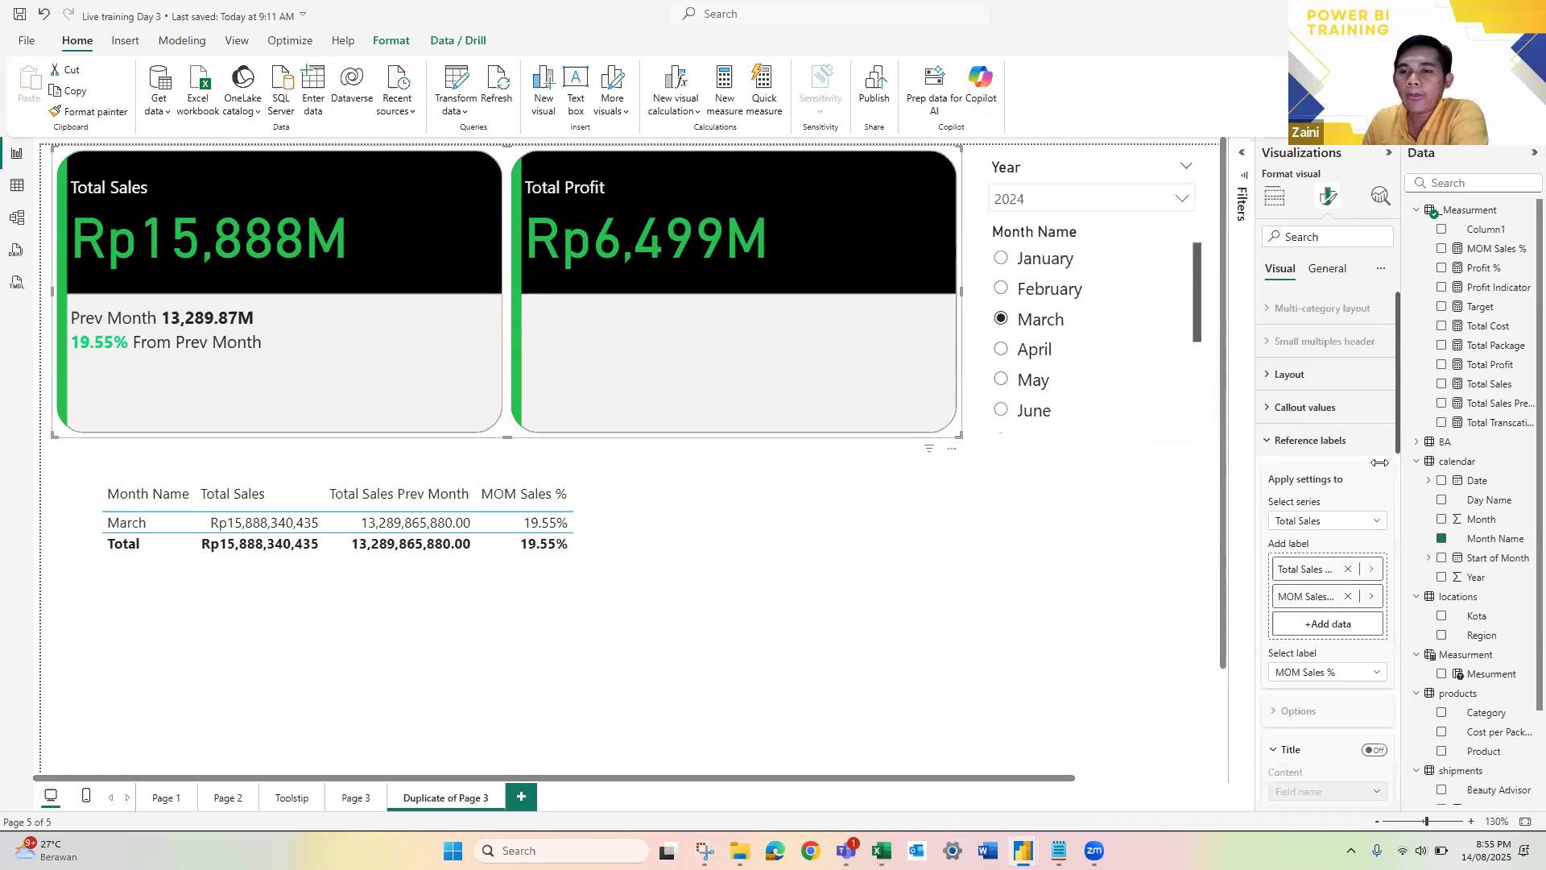
scroll(1322, 505, "down", 2)
scroll(1321, 507, "up", 2)
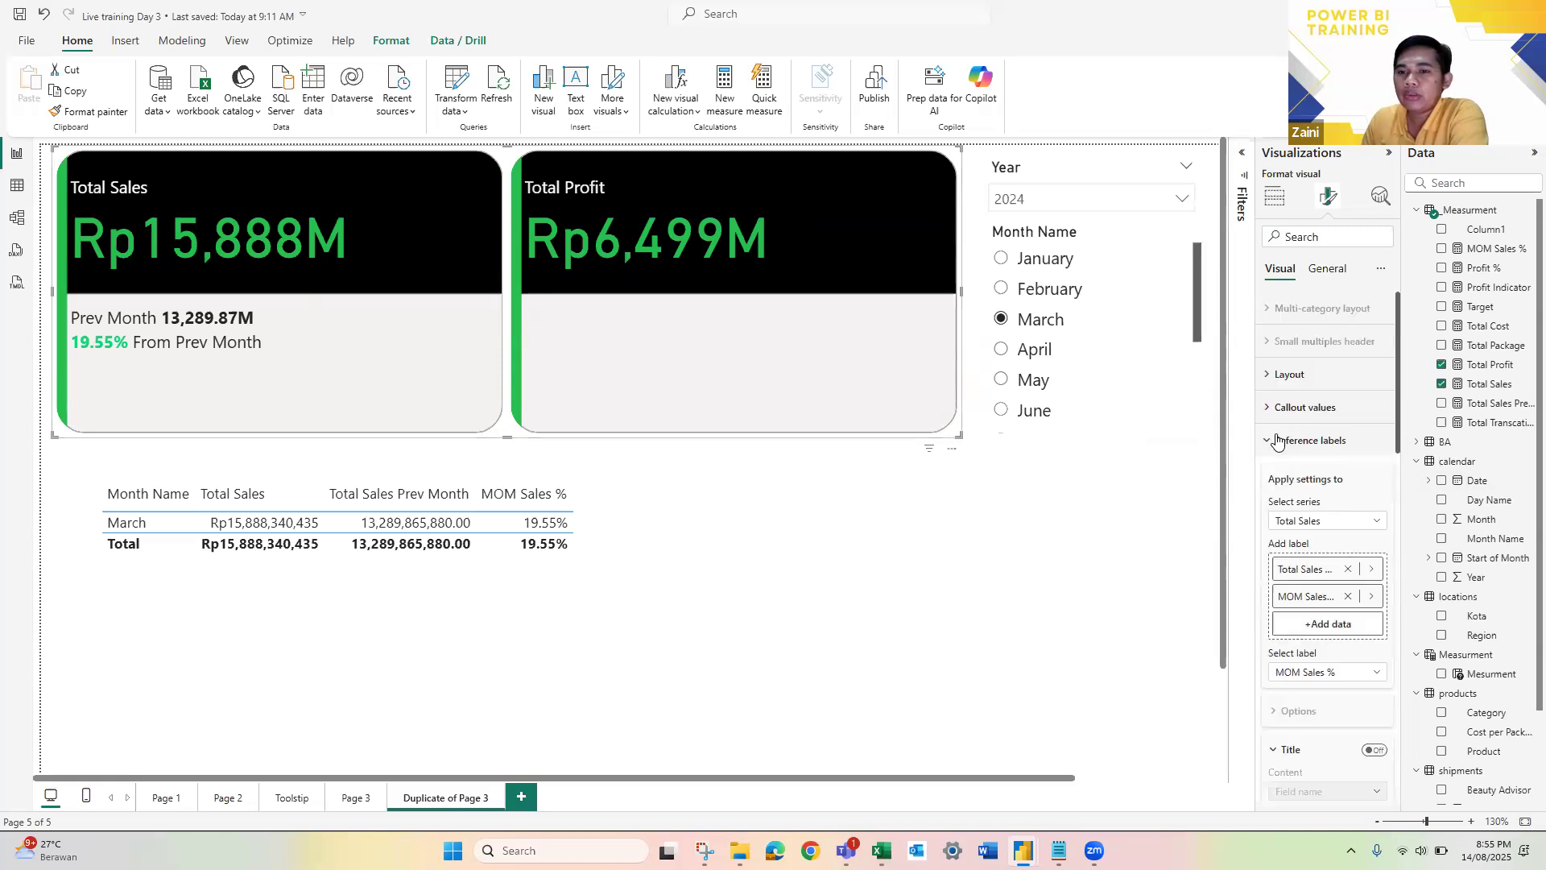
scroll(1339, 517, "down", 3)
scroll(1337, 516, "down", 5)
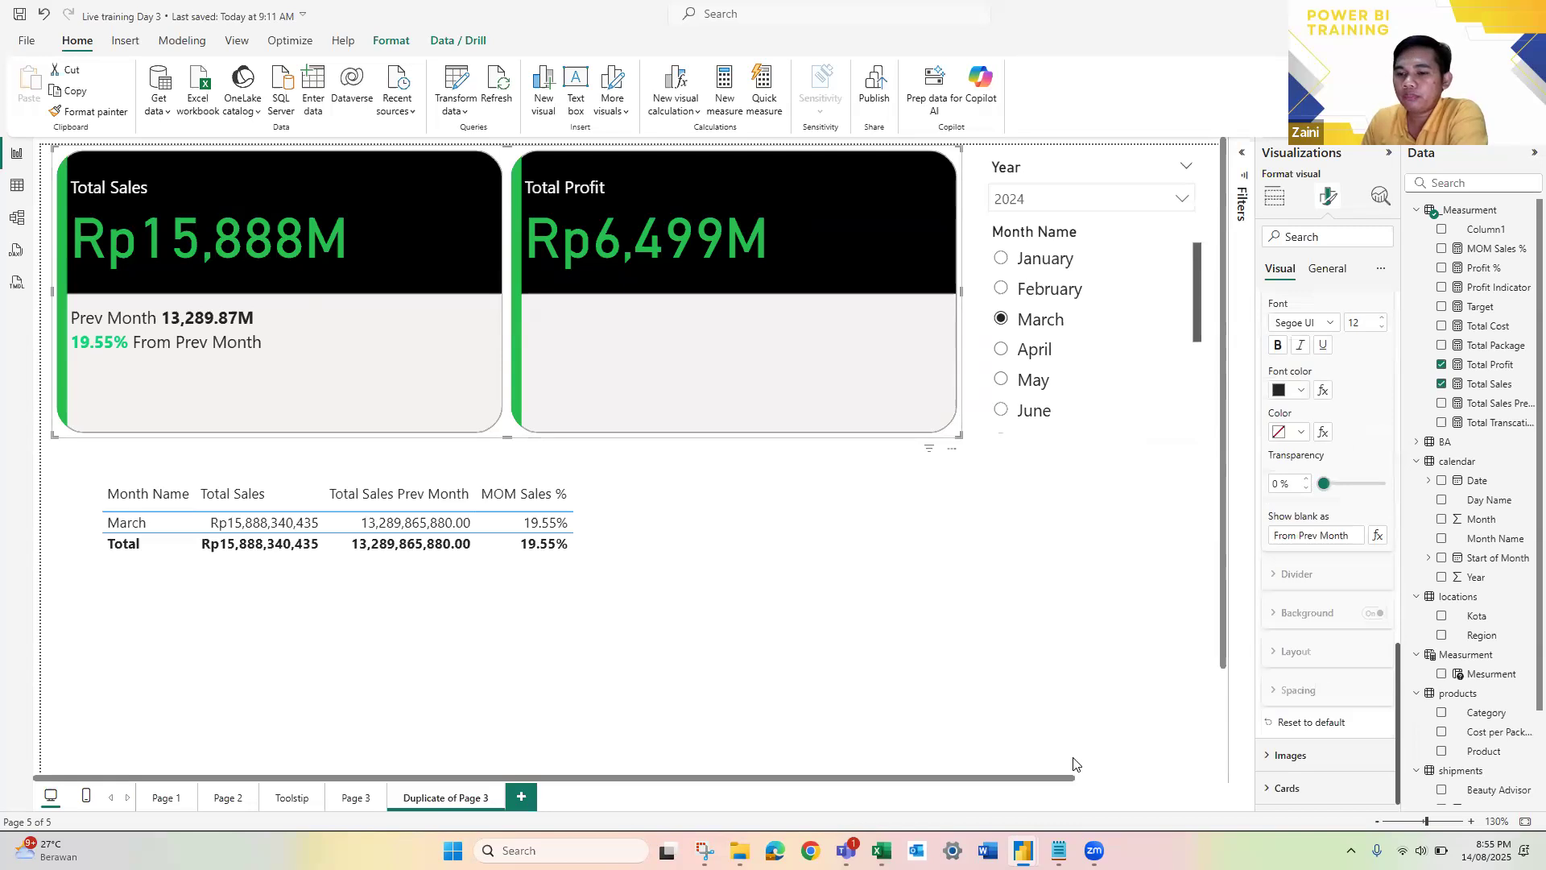
scroll(1330, 477, "up", 5)
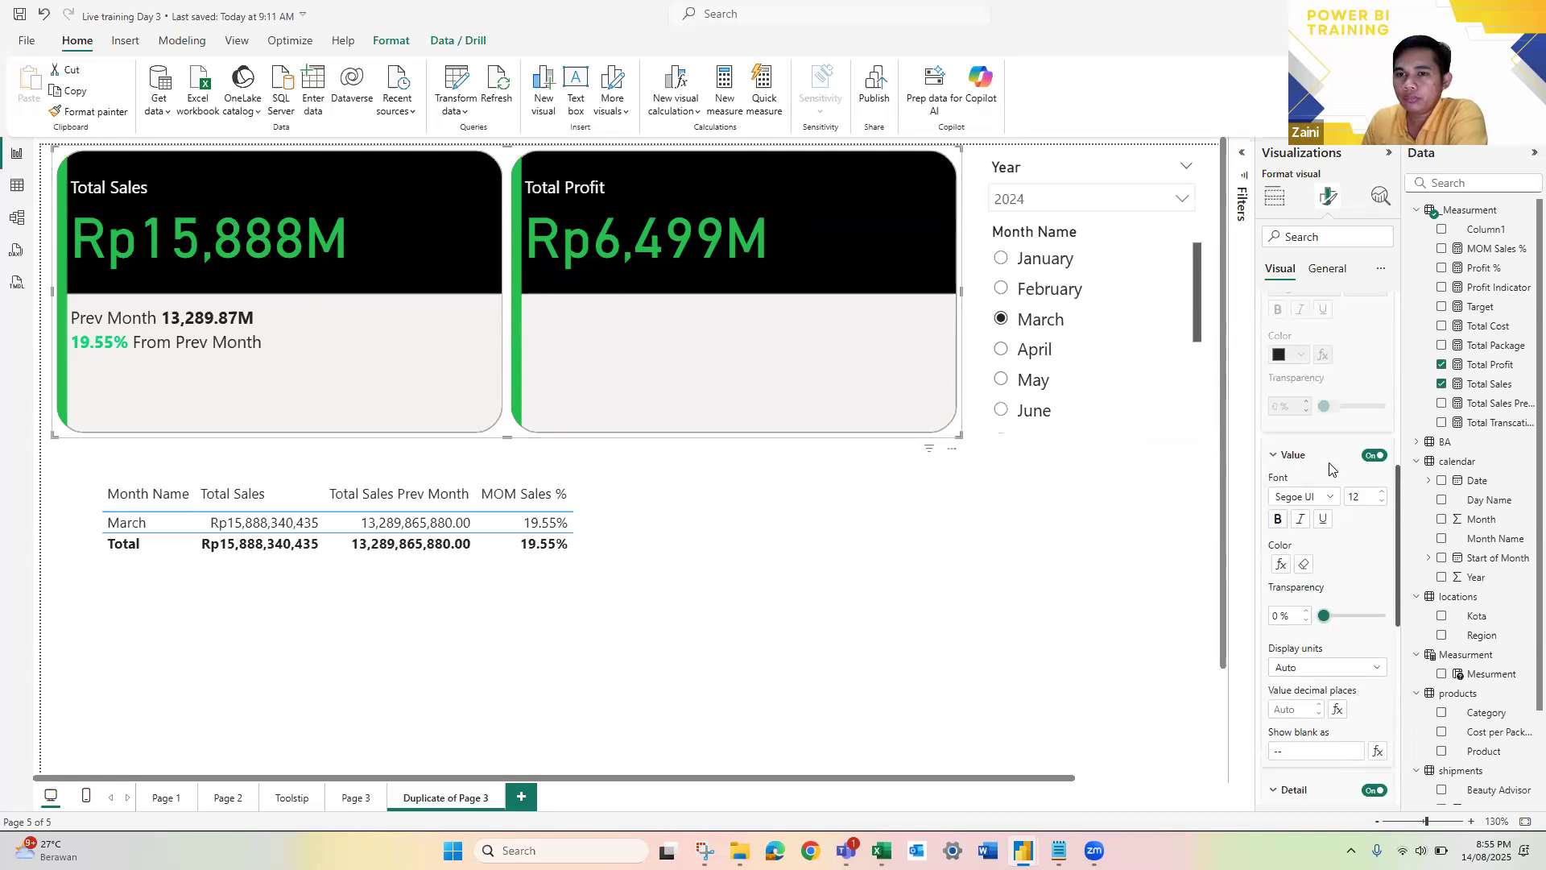
scroll(1330, 469, "down", 6)
left_click(1295, 790)
scroll(1311, 677, "down", 5)
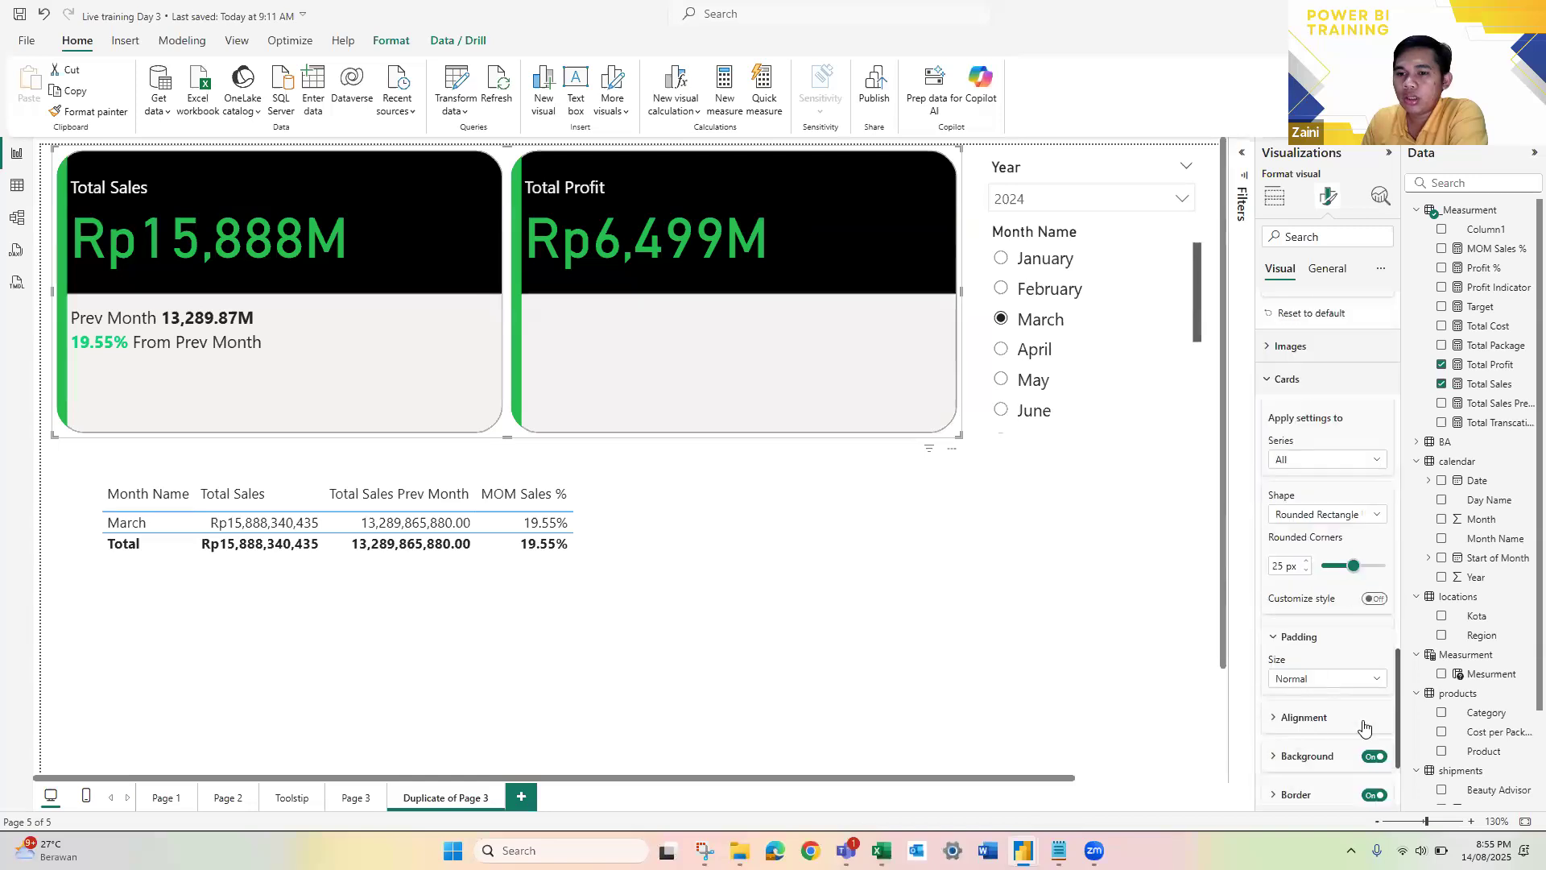
scroll(1363, 728, "down", 2)
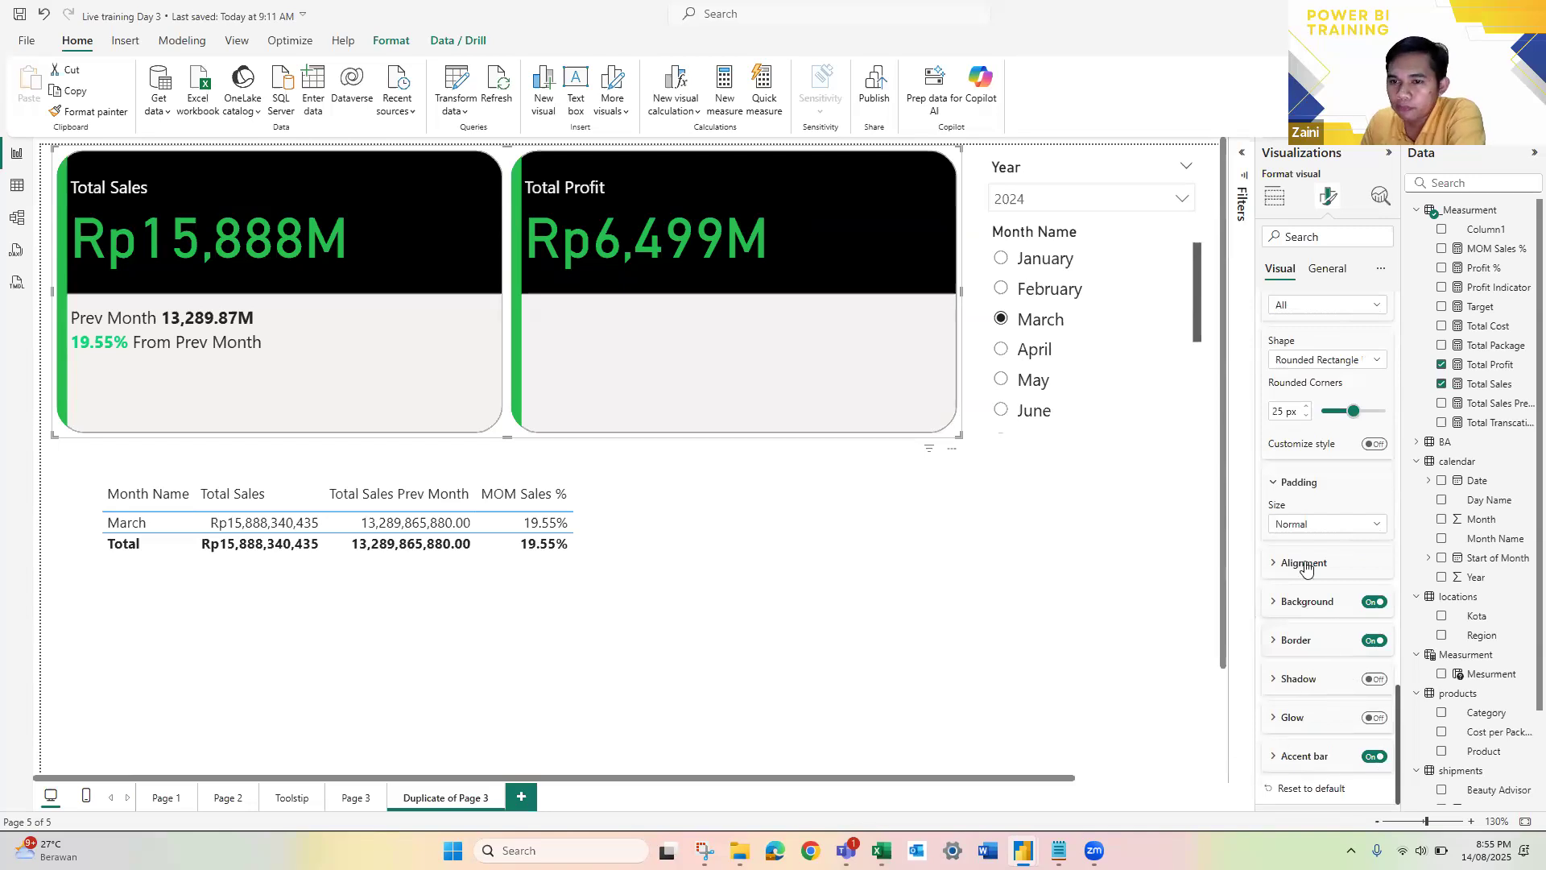
scroll(1316, 531, "up", 3)
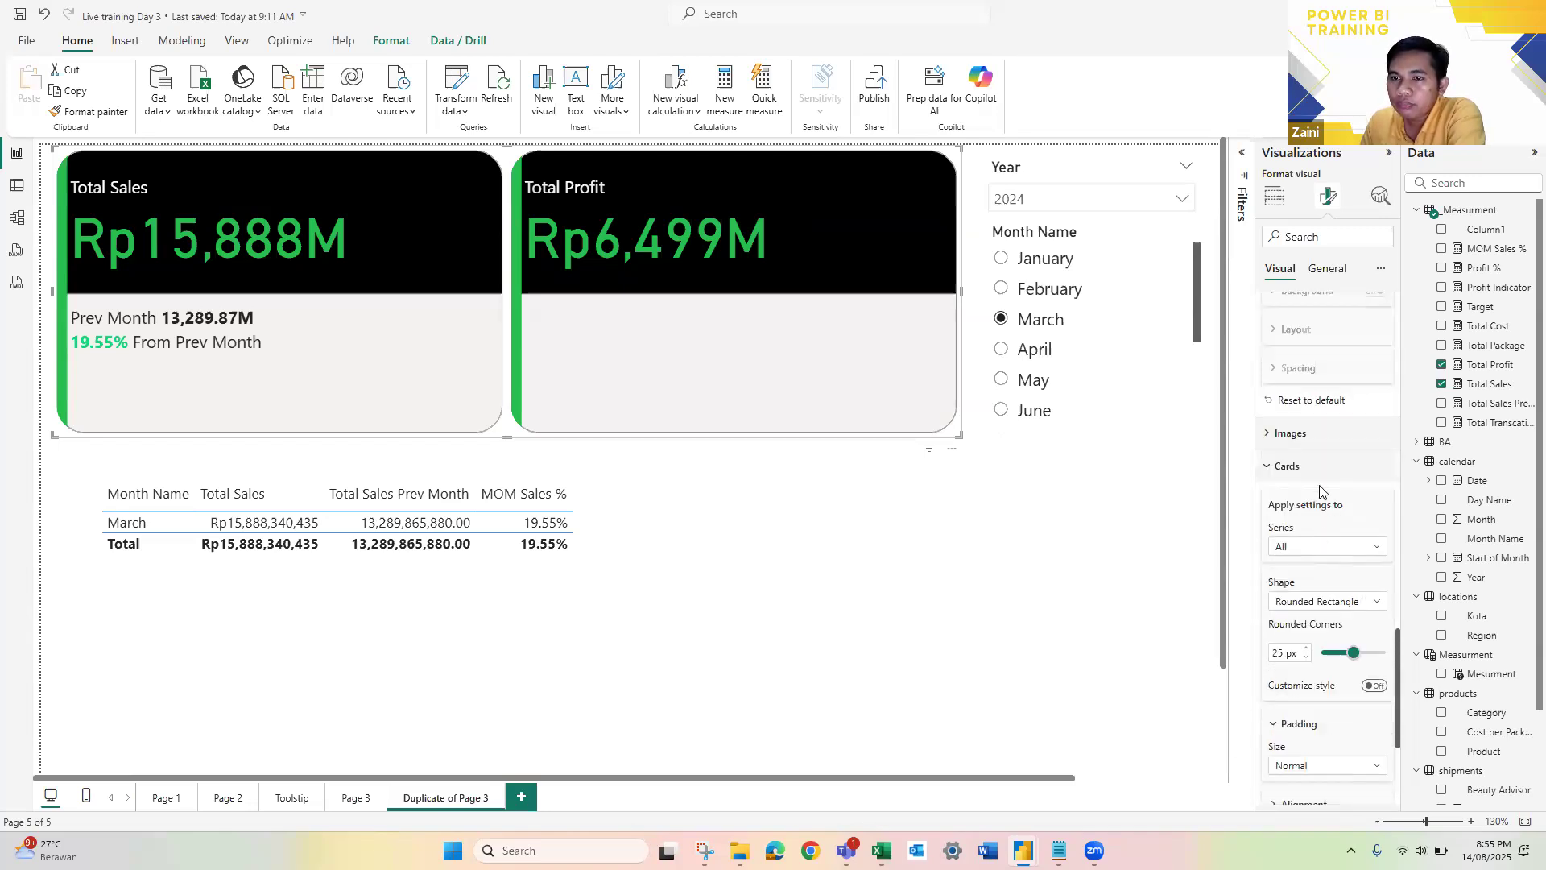
Step: Search the card visual's format options for "divide", clear the search, and collapse the Cards settings
left_click(1337, 236)
type("divid")
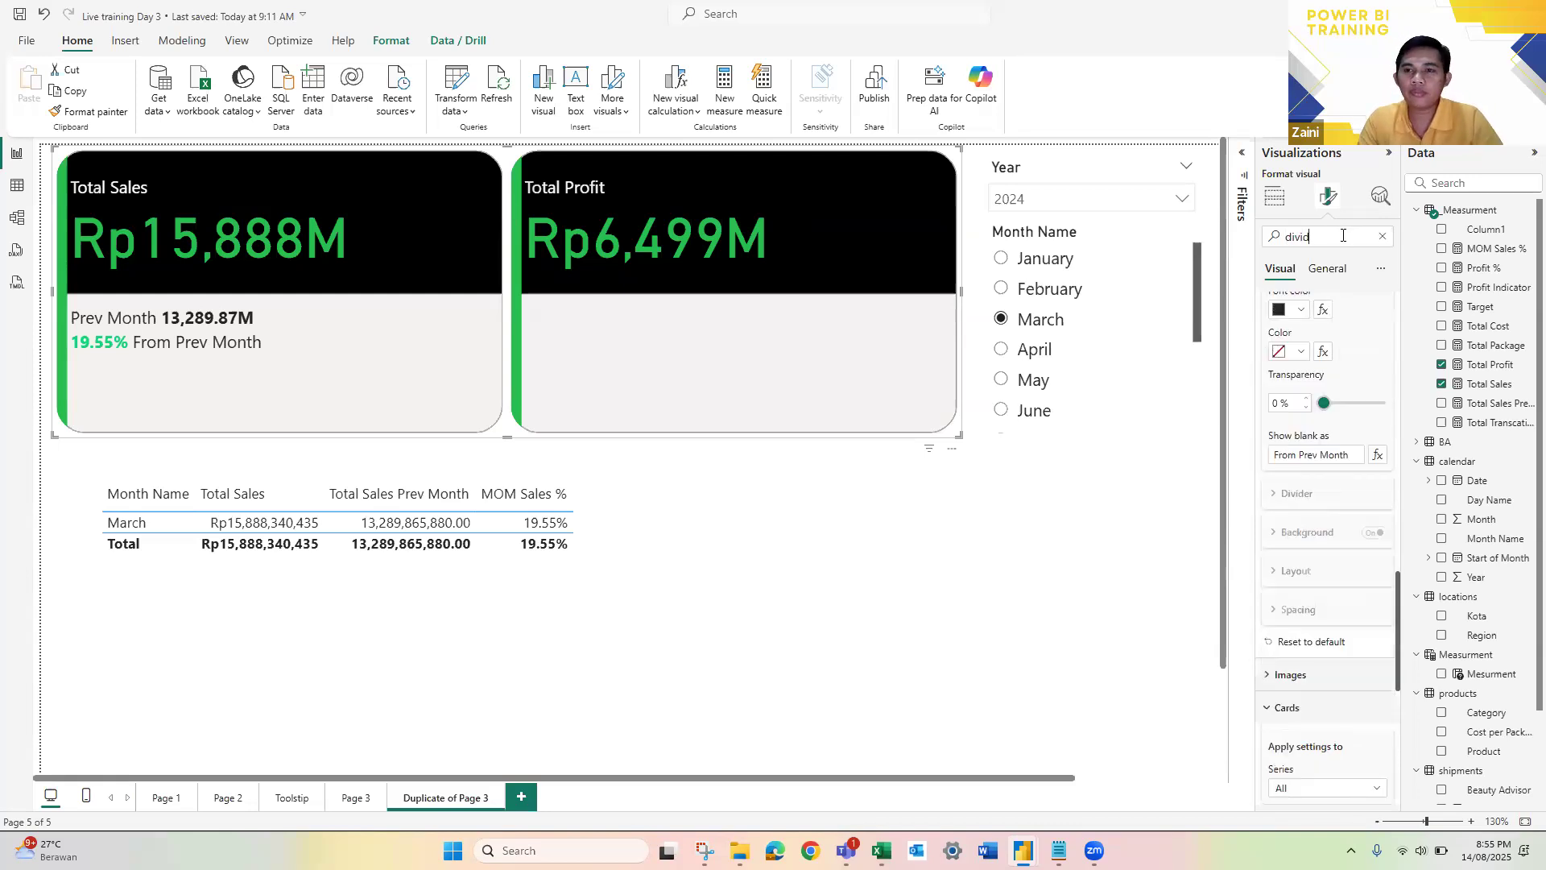
type("e")
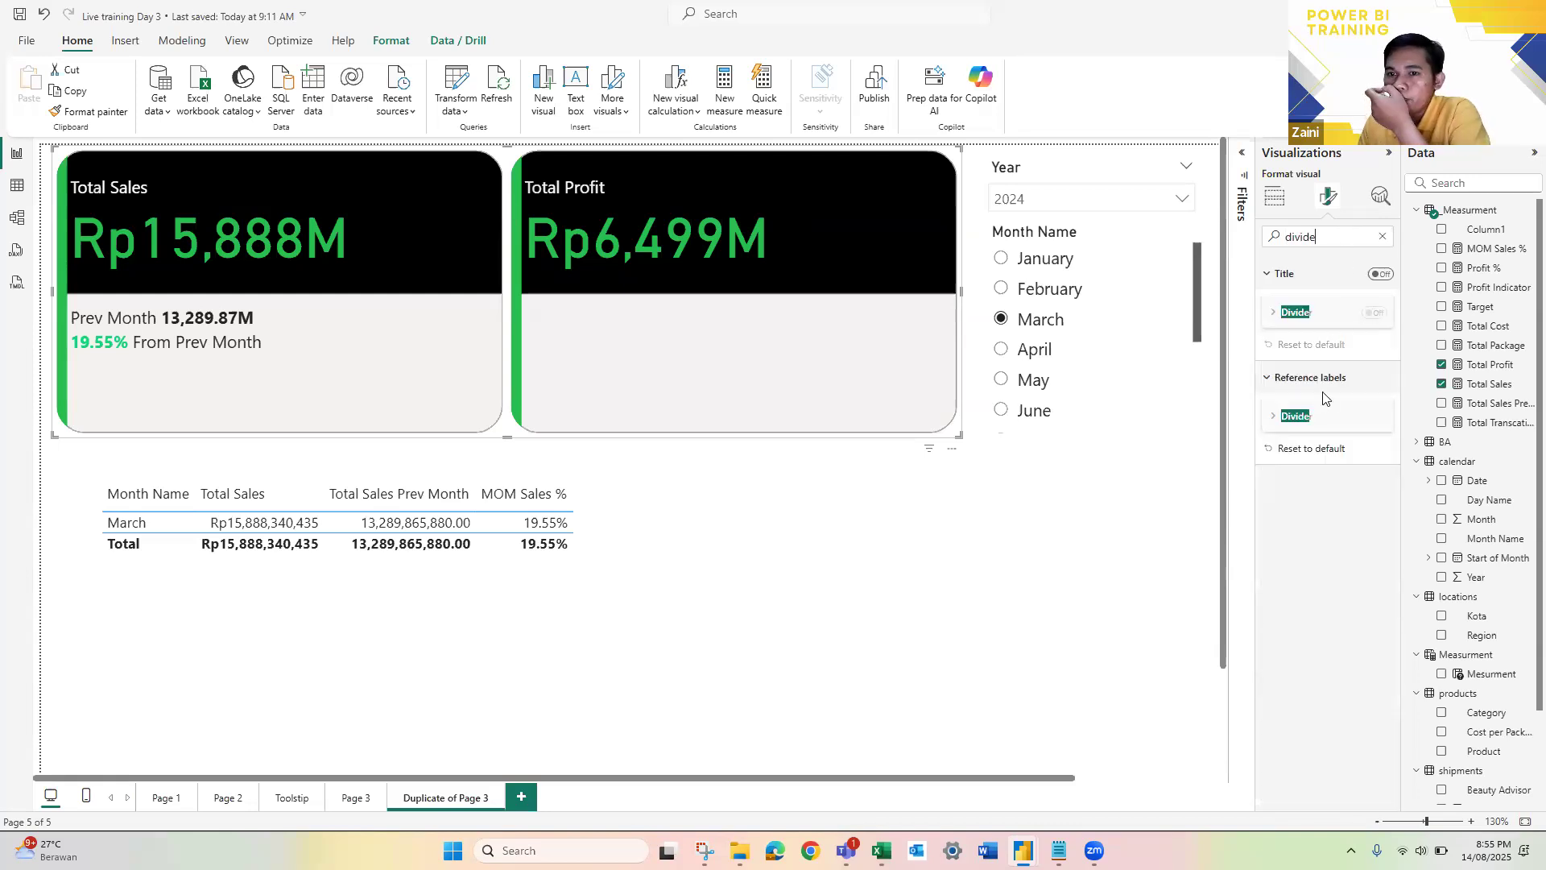
left_click(1382, 236)
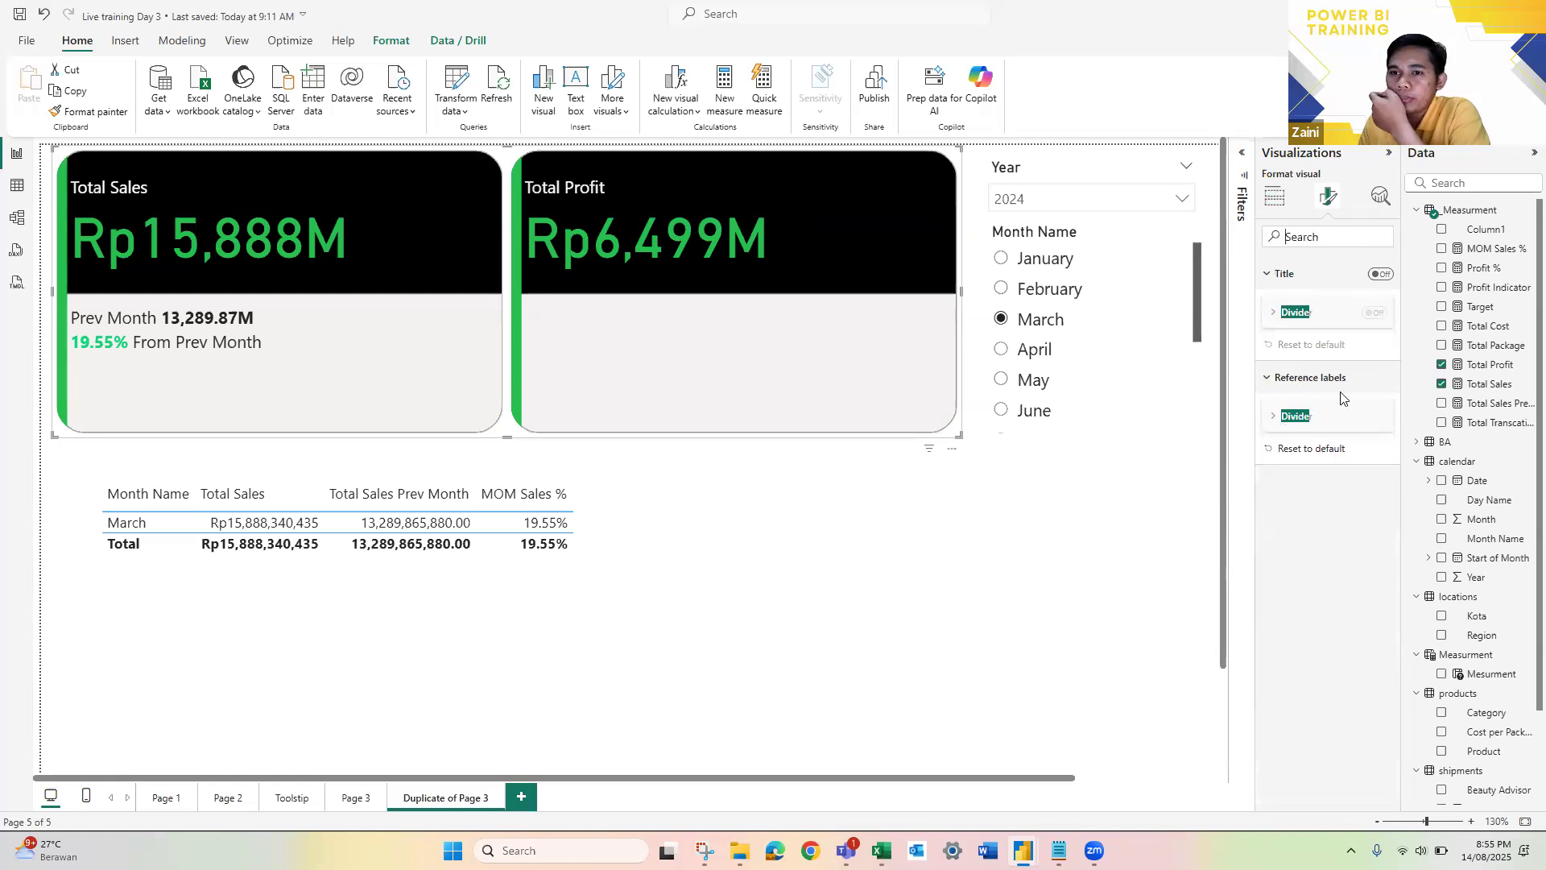
left_click(1274, 441)
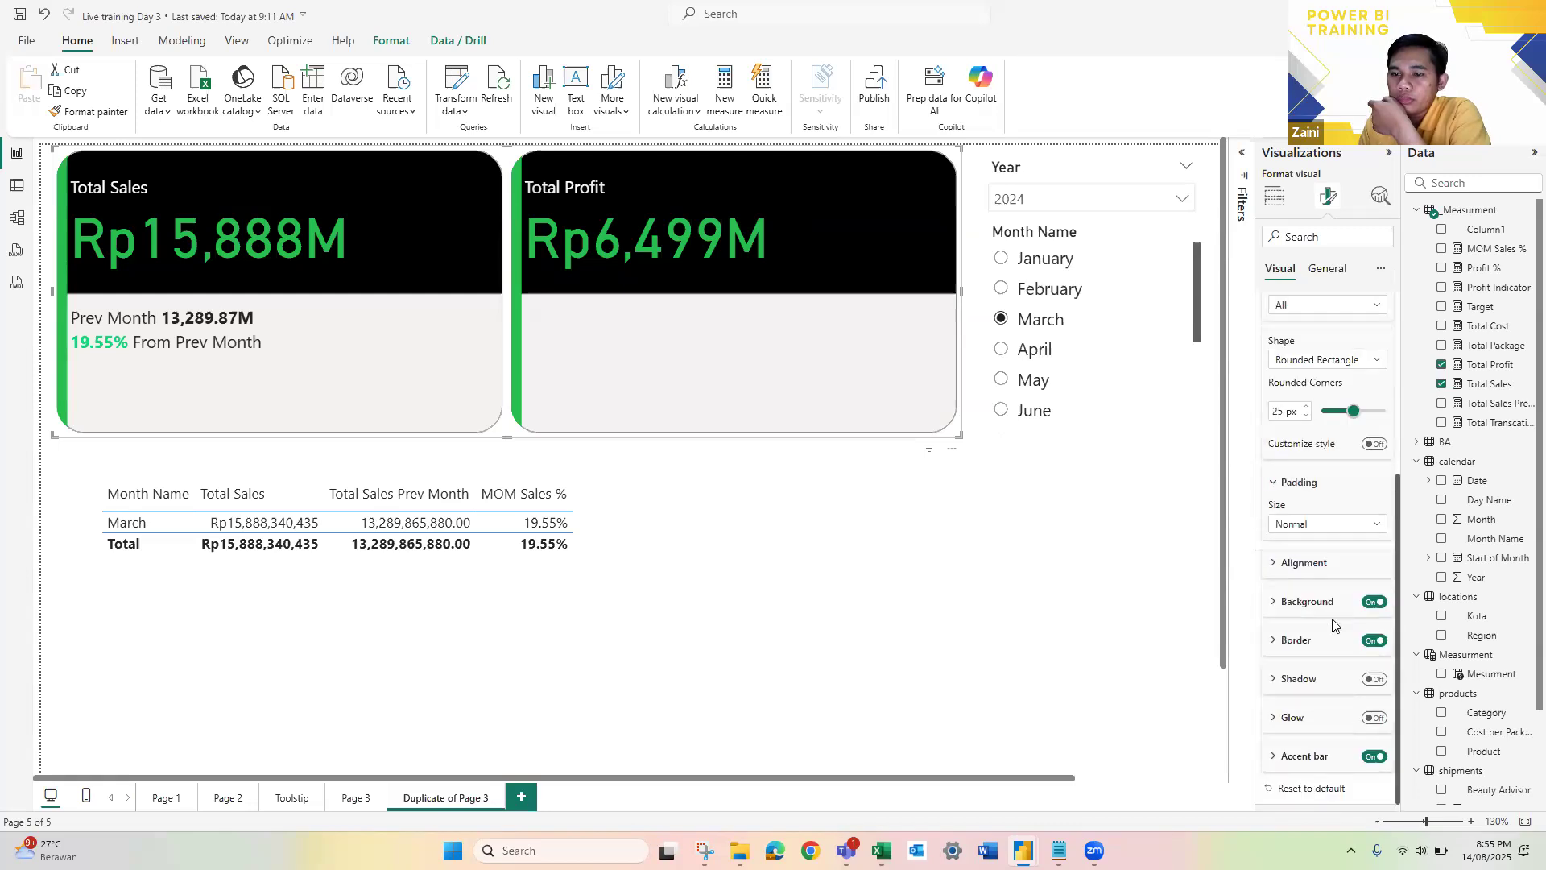
scroll(1321, 660, "up", 3)
left_click(1287, 467)
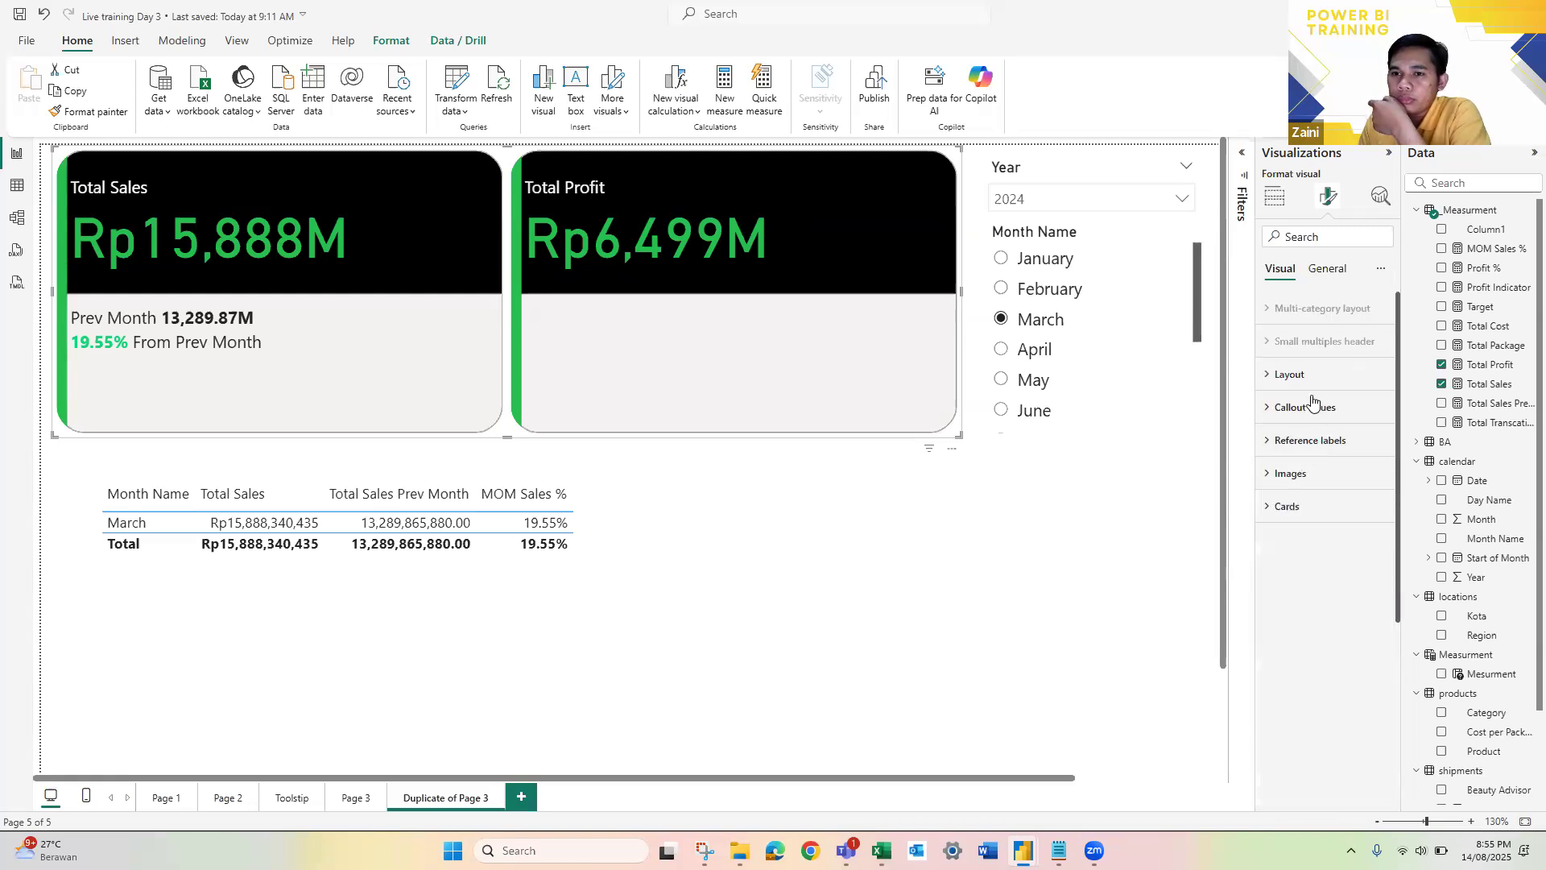
Step: Turn off the reference label divider for all series of the card visual
left_click(1327, 442)
scroll(1337, 547, "down", 2)
scroll(1337, 616, "down", 5)
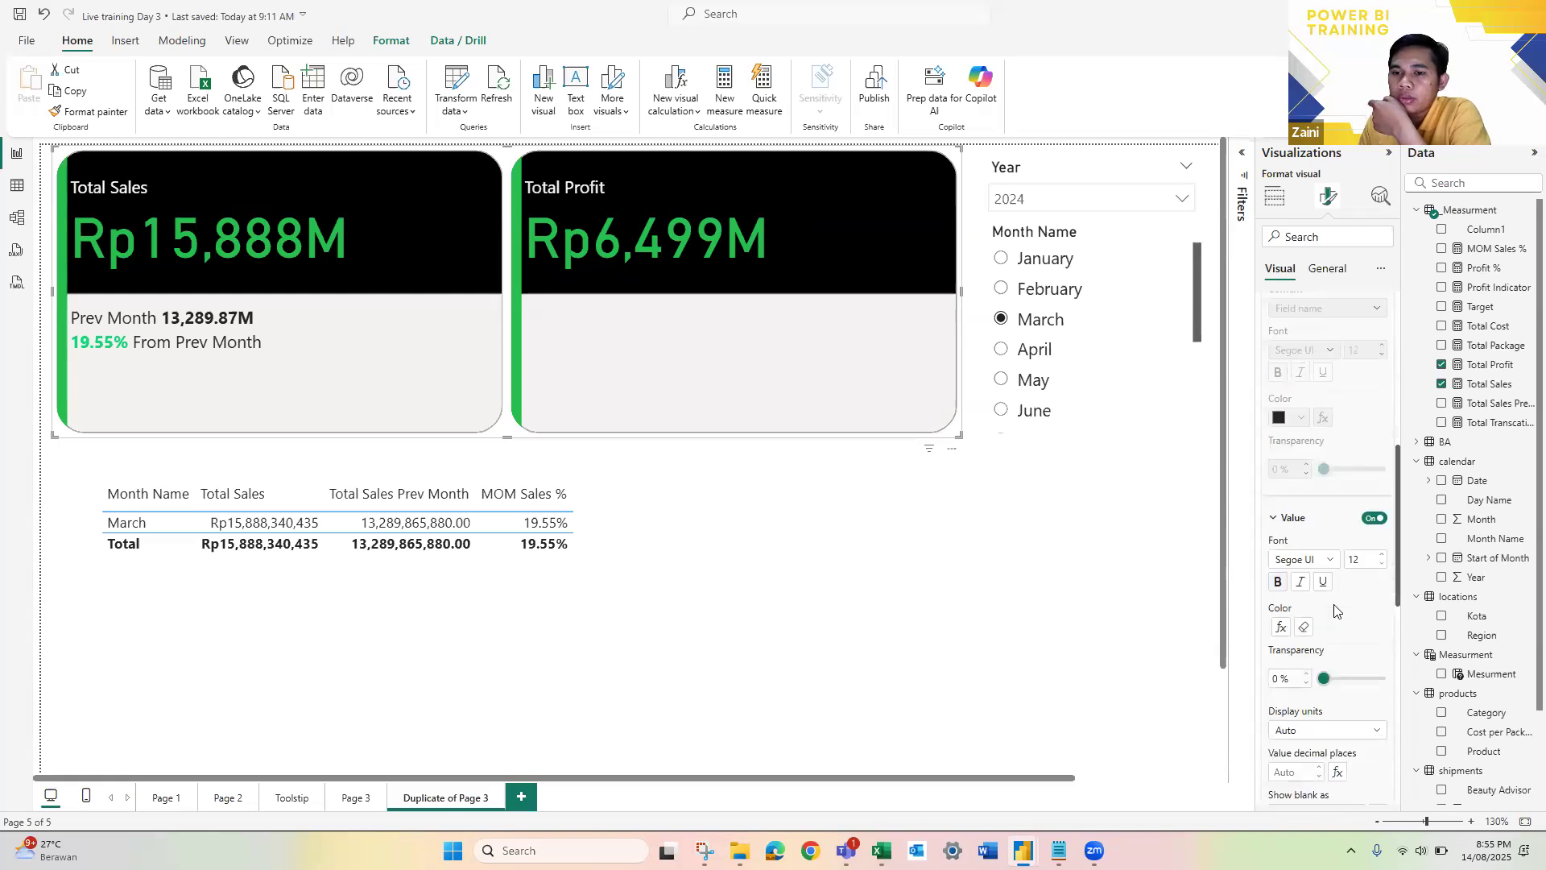
scroll(1339, 620, "down", 2)
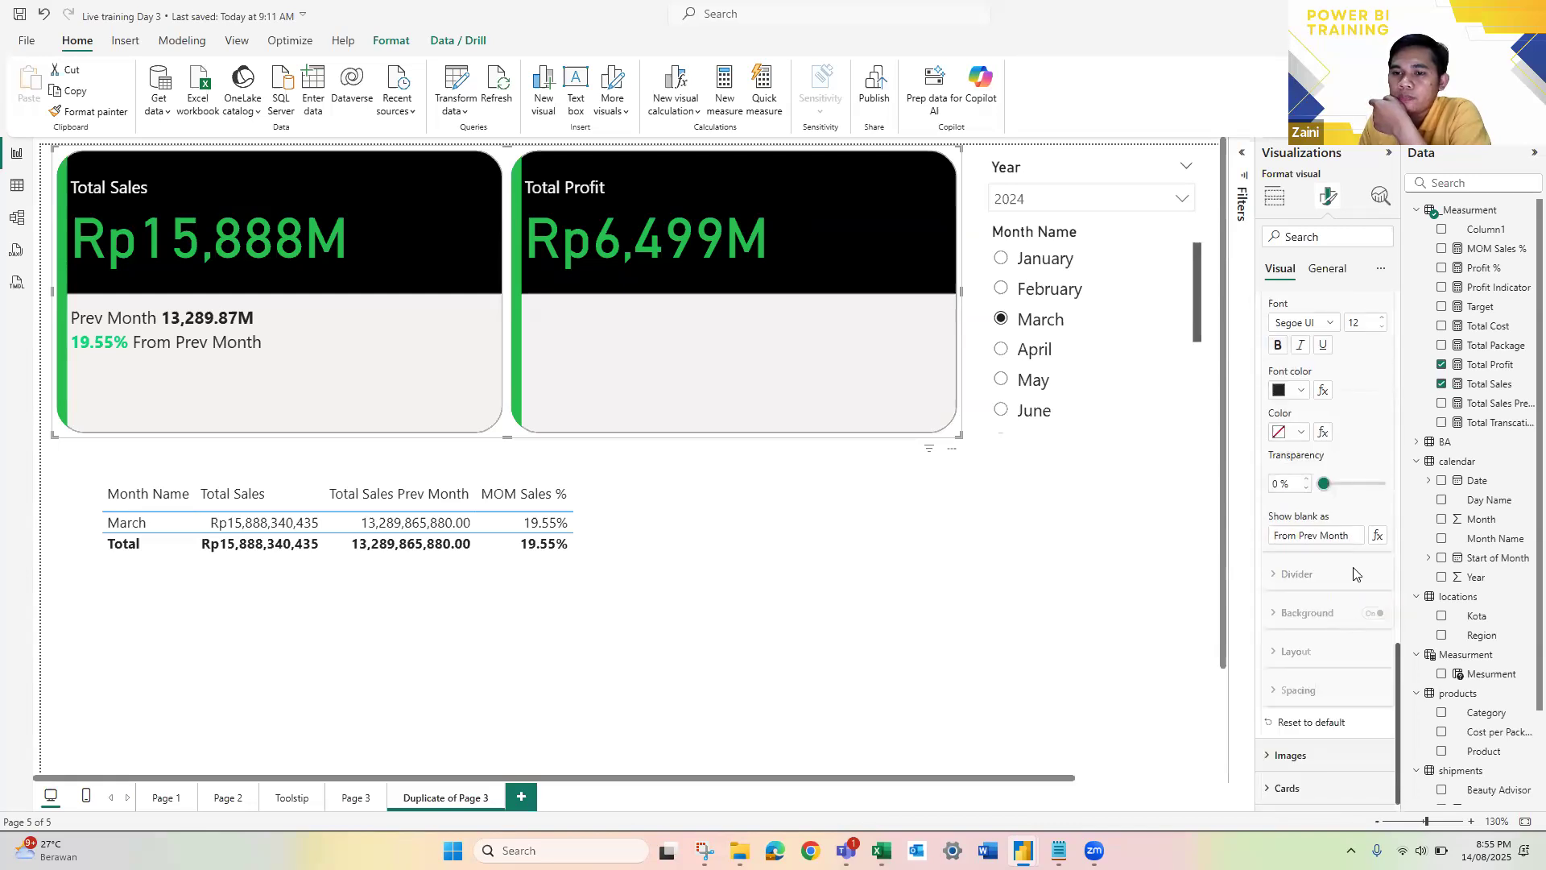
scroll(1340, 411, "up", 5)
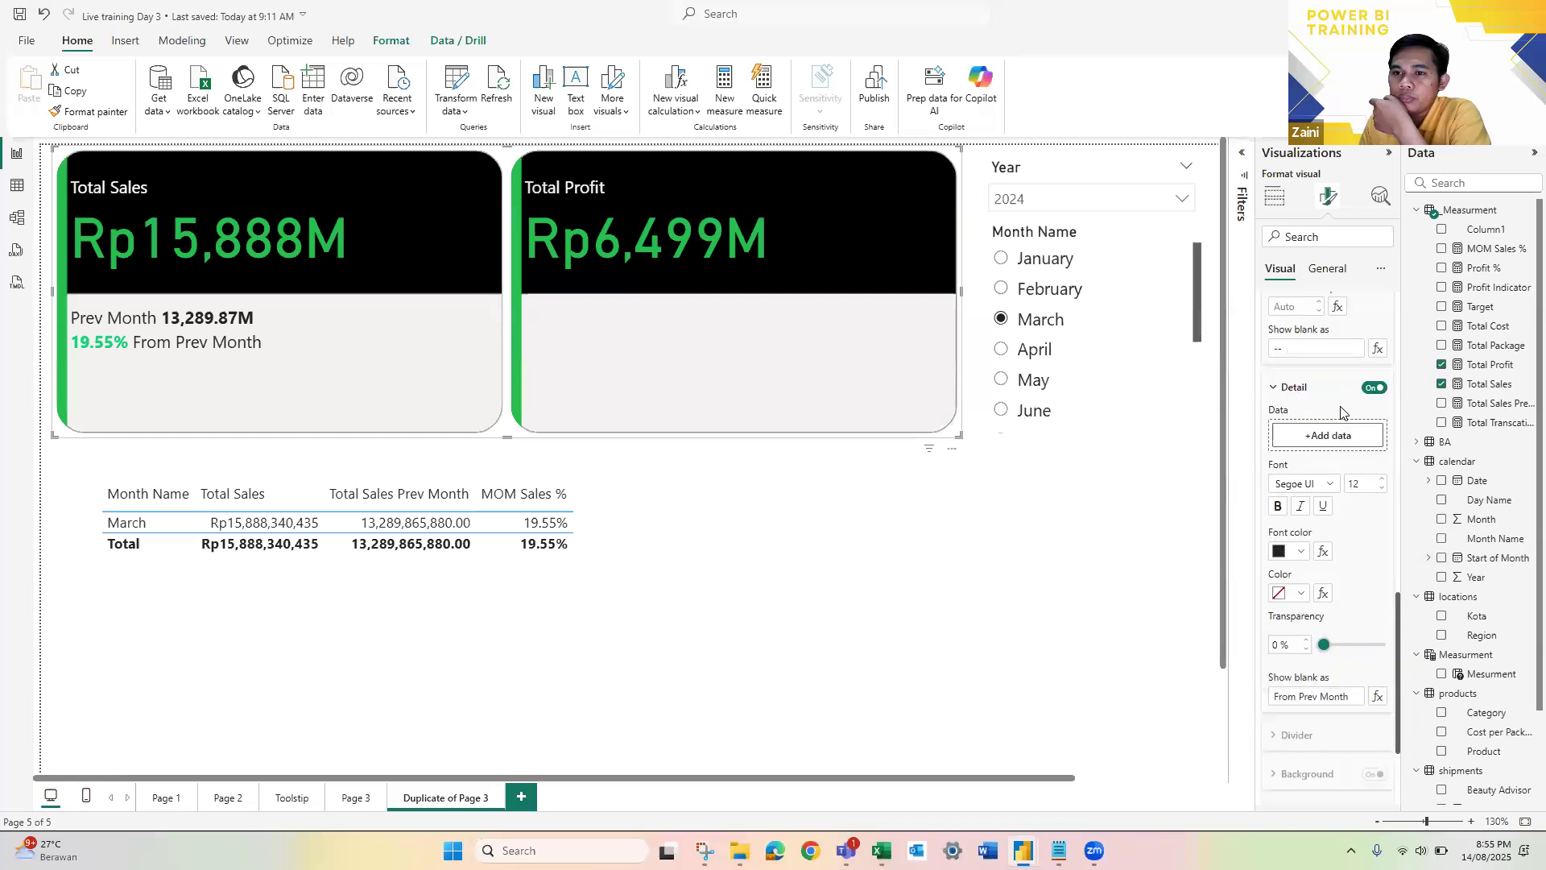
scroll(1341, 410, "up", 5)
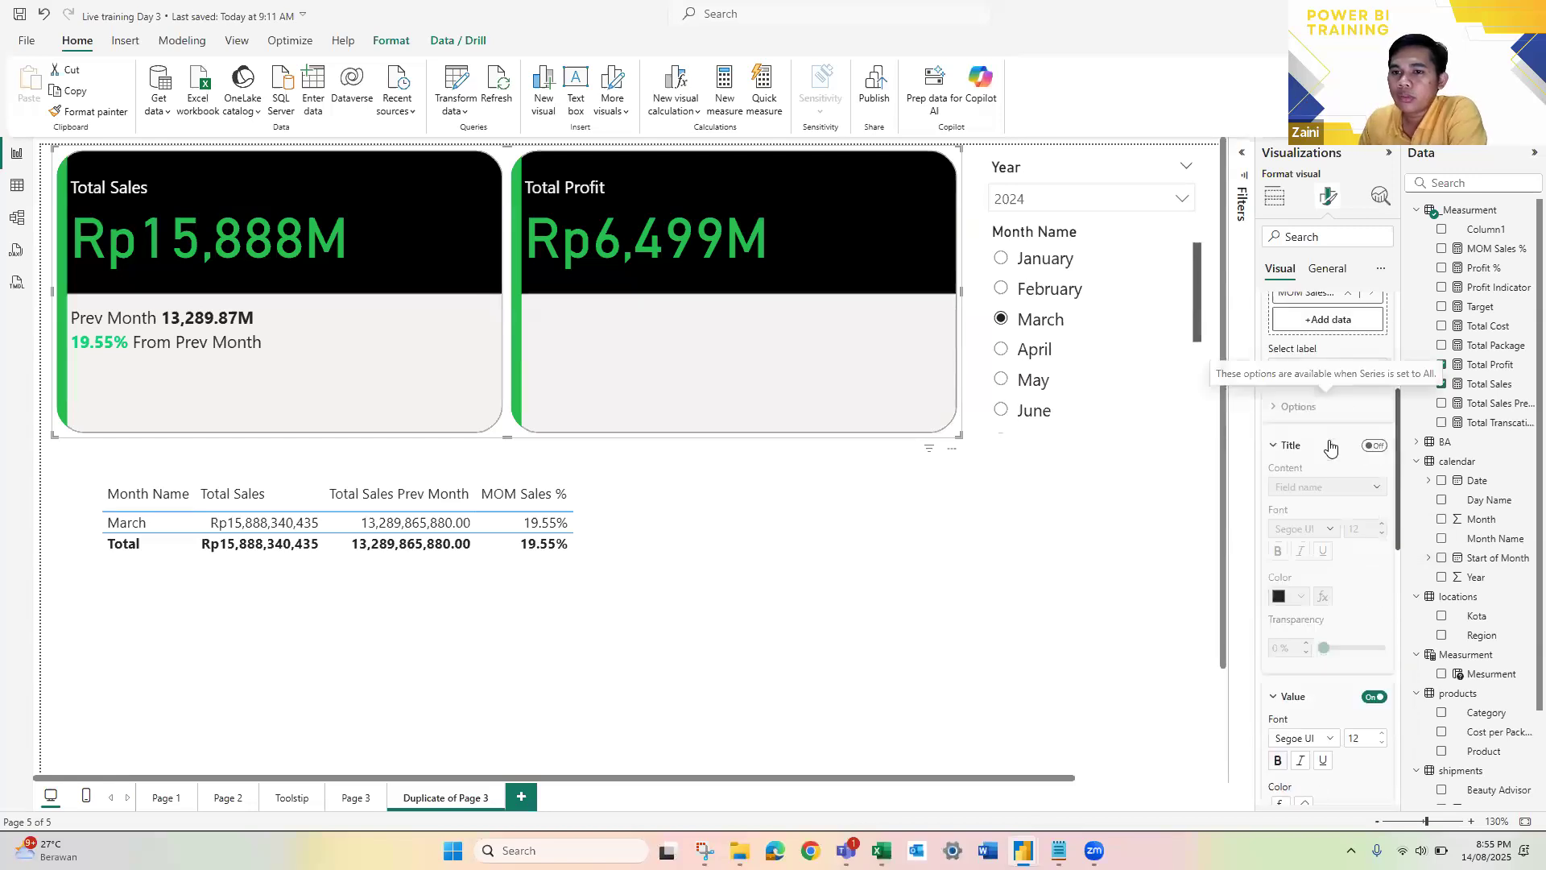
left_click(1342, 380)
left_click(1303, 397)
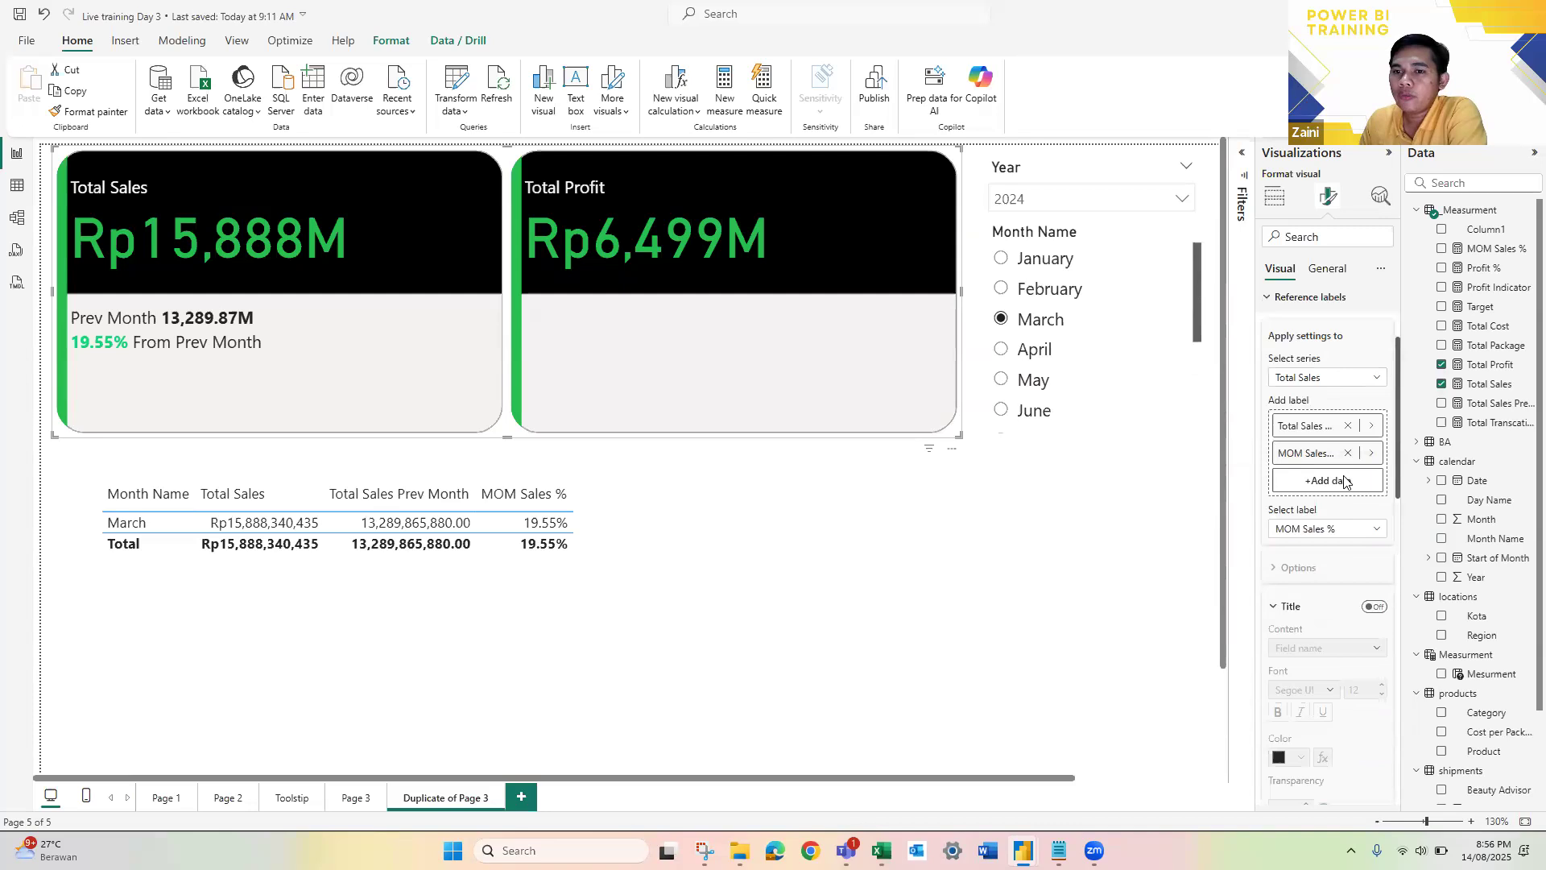
left_click(1374, 574)
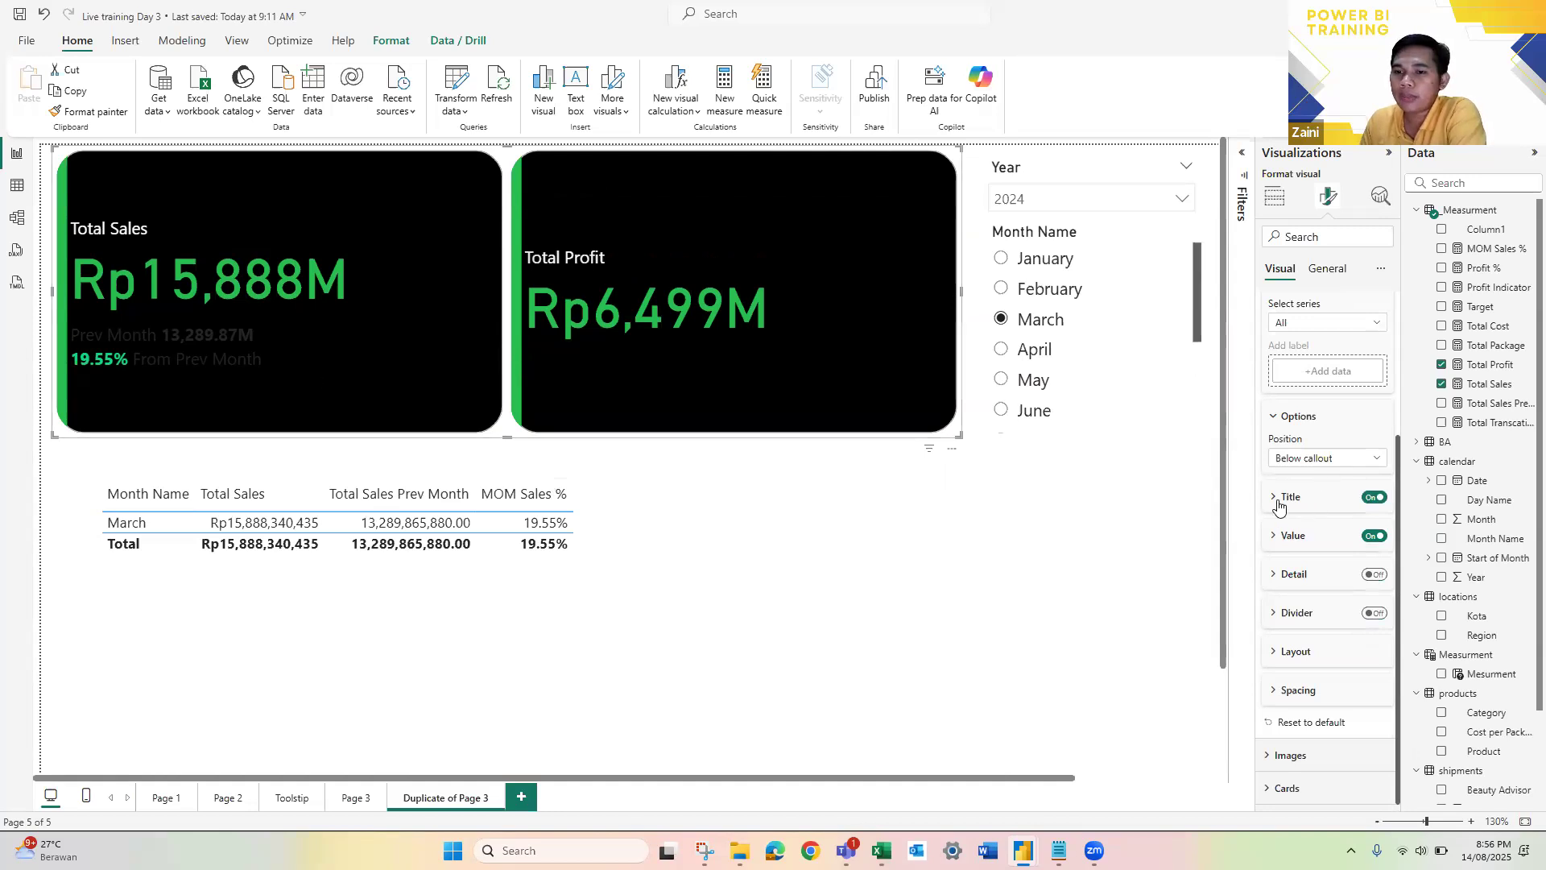
Step: Set the detail font color of the Total Sales card's MOM Sales % reference label to white
scroll(1321, 451, "up", 2)
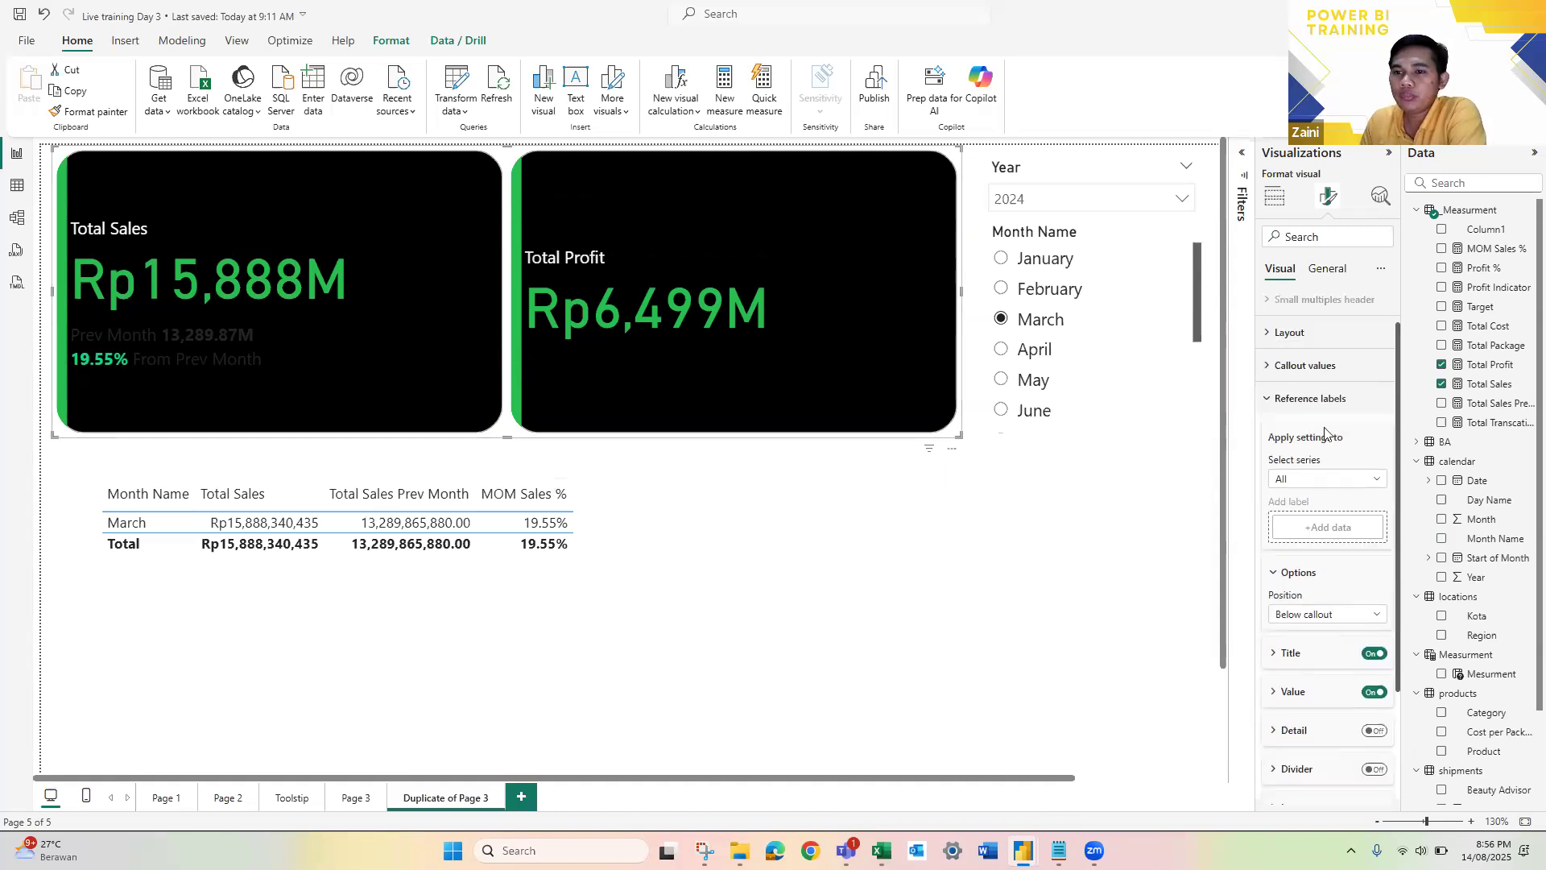
scroll(1324, 427, "down", 1)
left_click(1328, 403)
left_click(1343, 480)
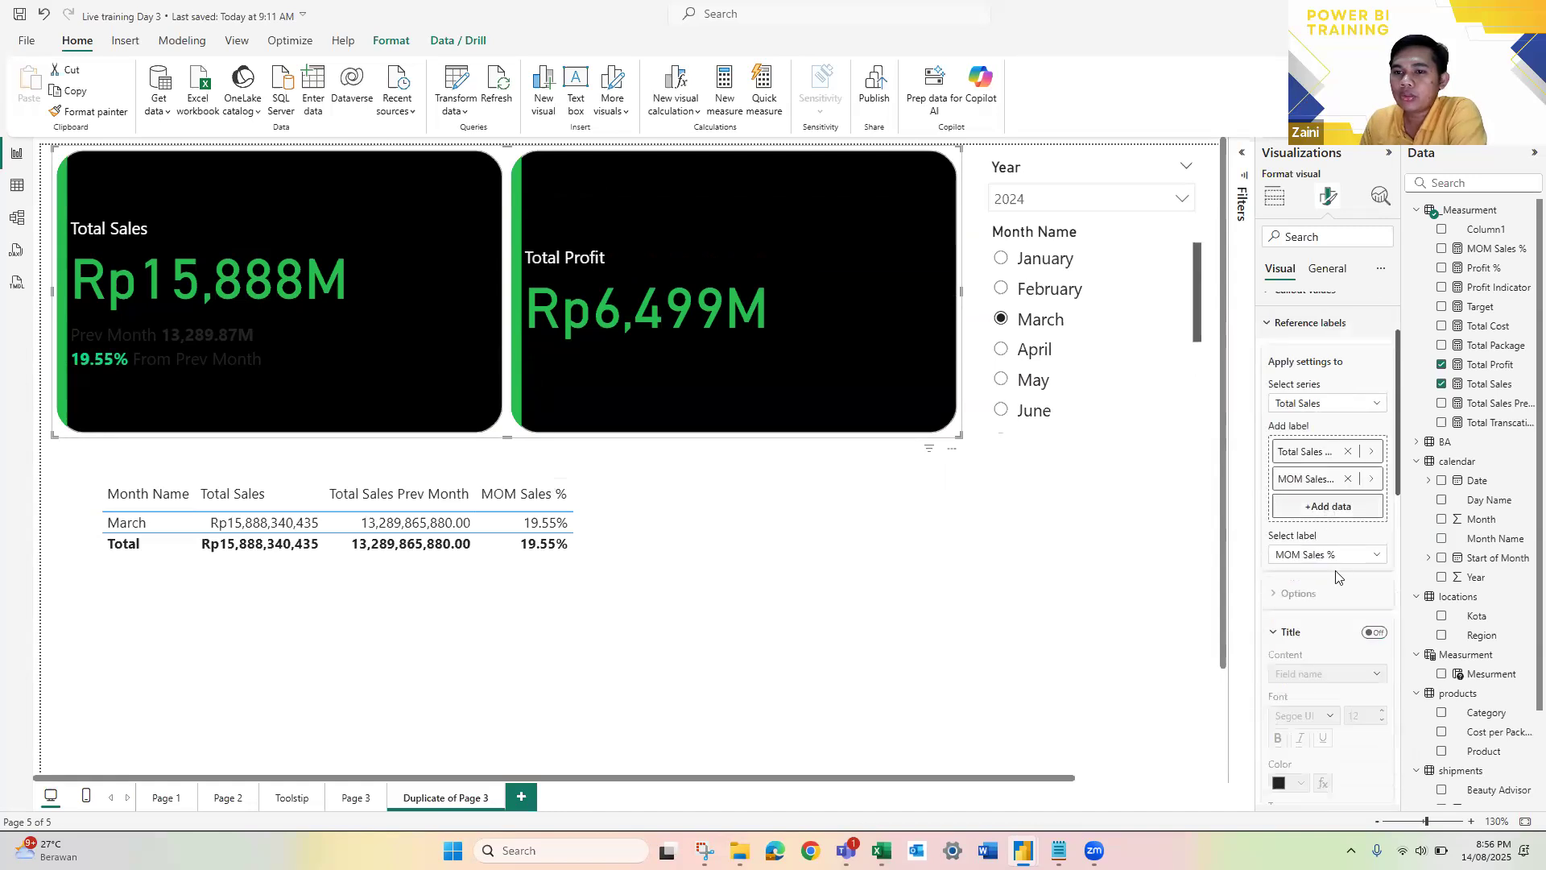
scroll(1332, 576, "down", 5)
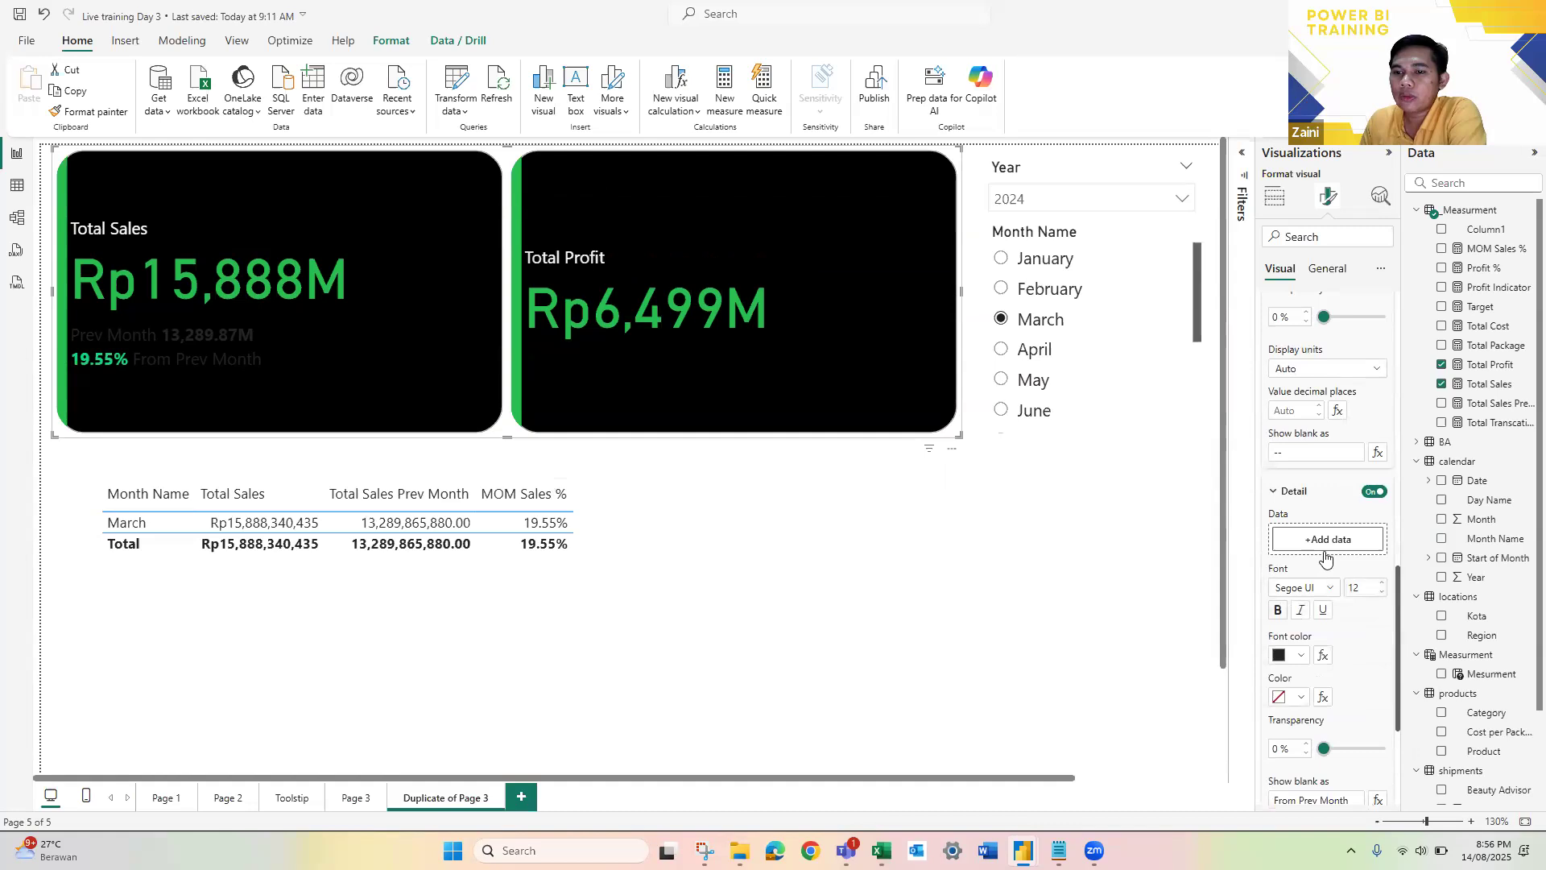
left_click(1301, 496)
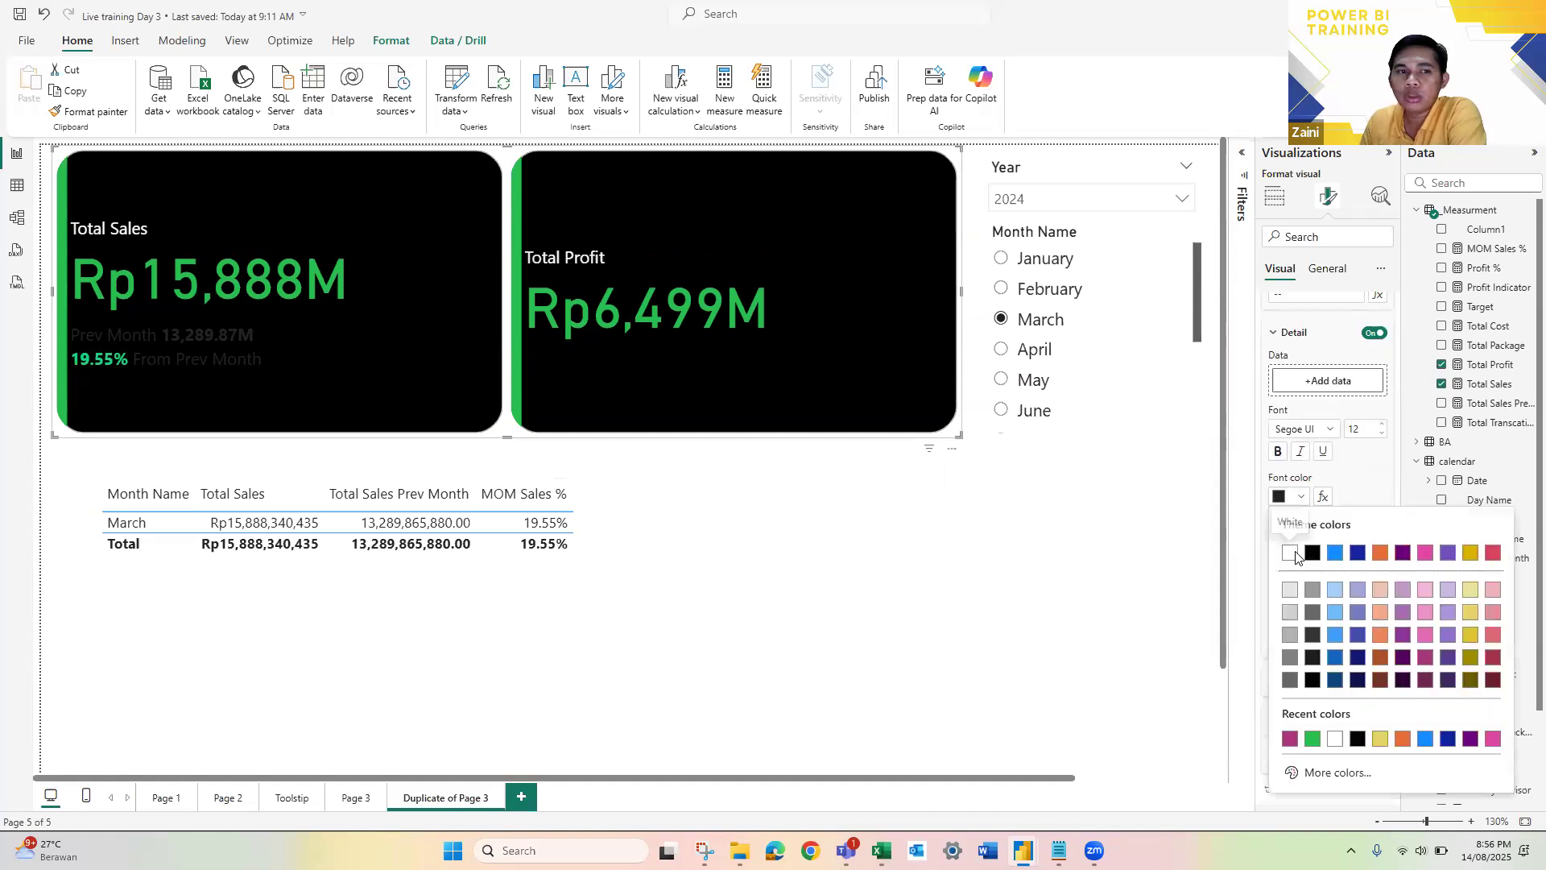
left_click(1290, 554)
Step: Set the title color of the Total Sales card's Total Sales Prev Month reference label to white
scroll(1351, 524, "up", 3)
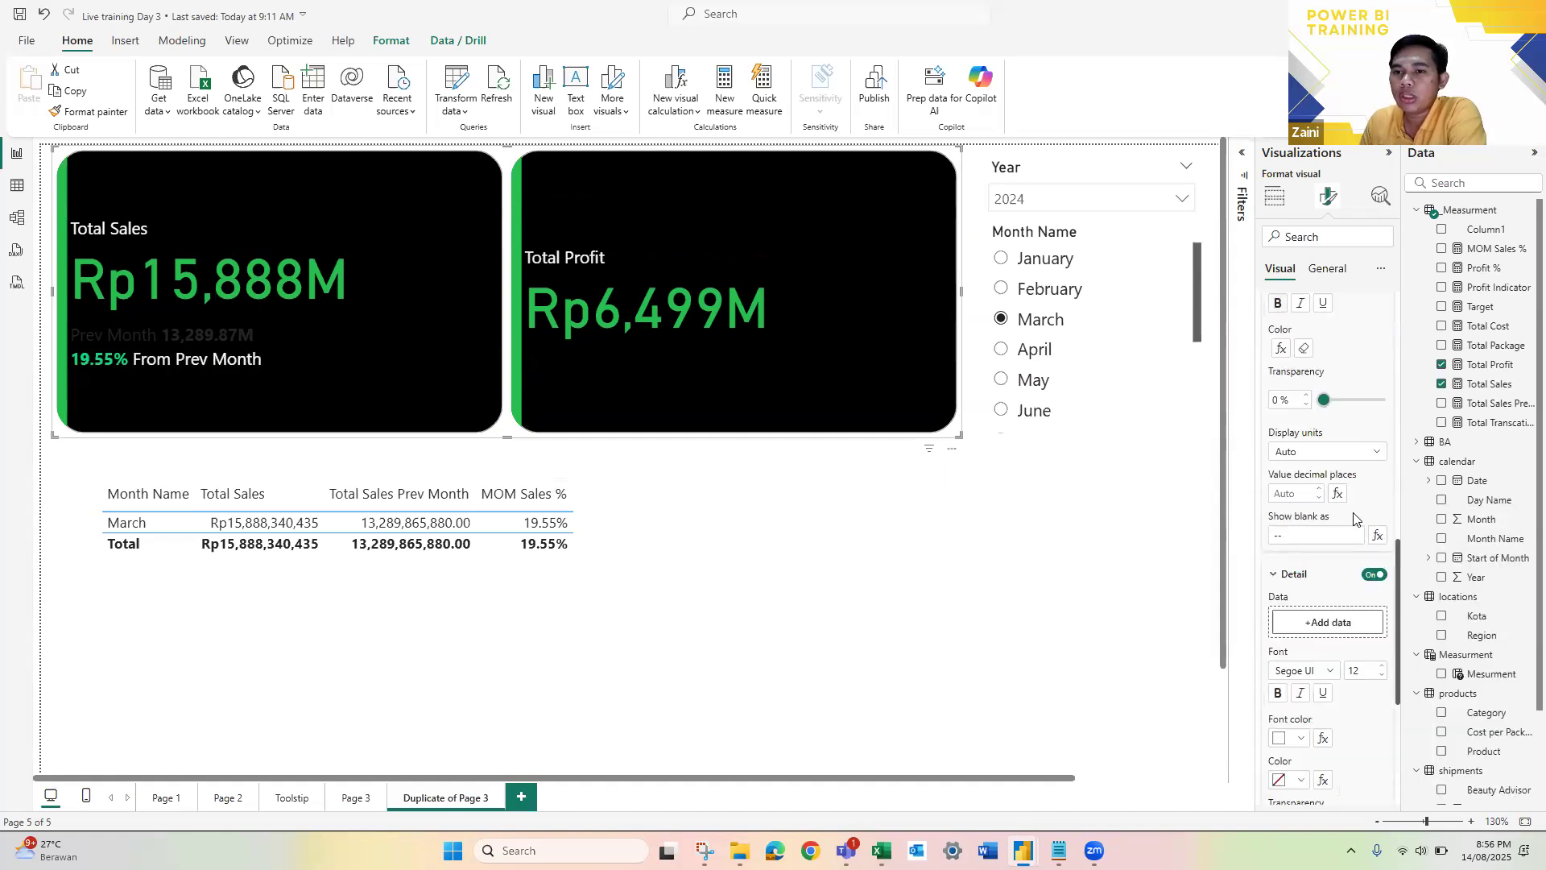
scroll(1322, 432, "up", 2)
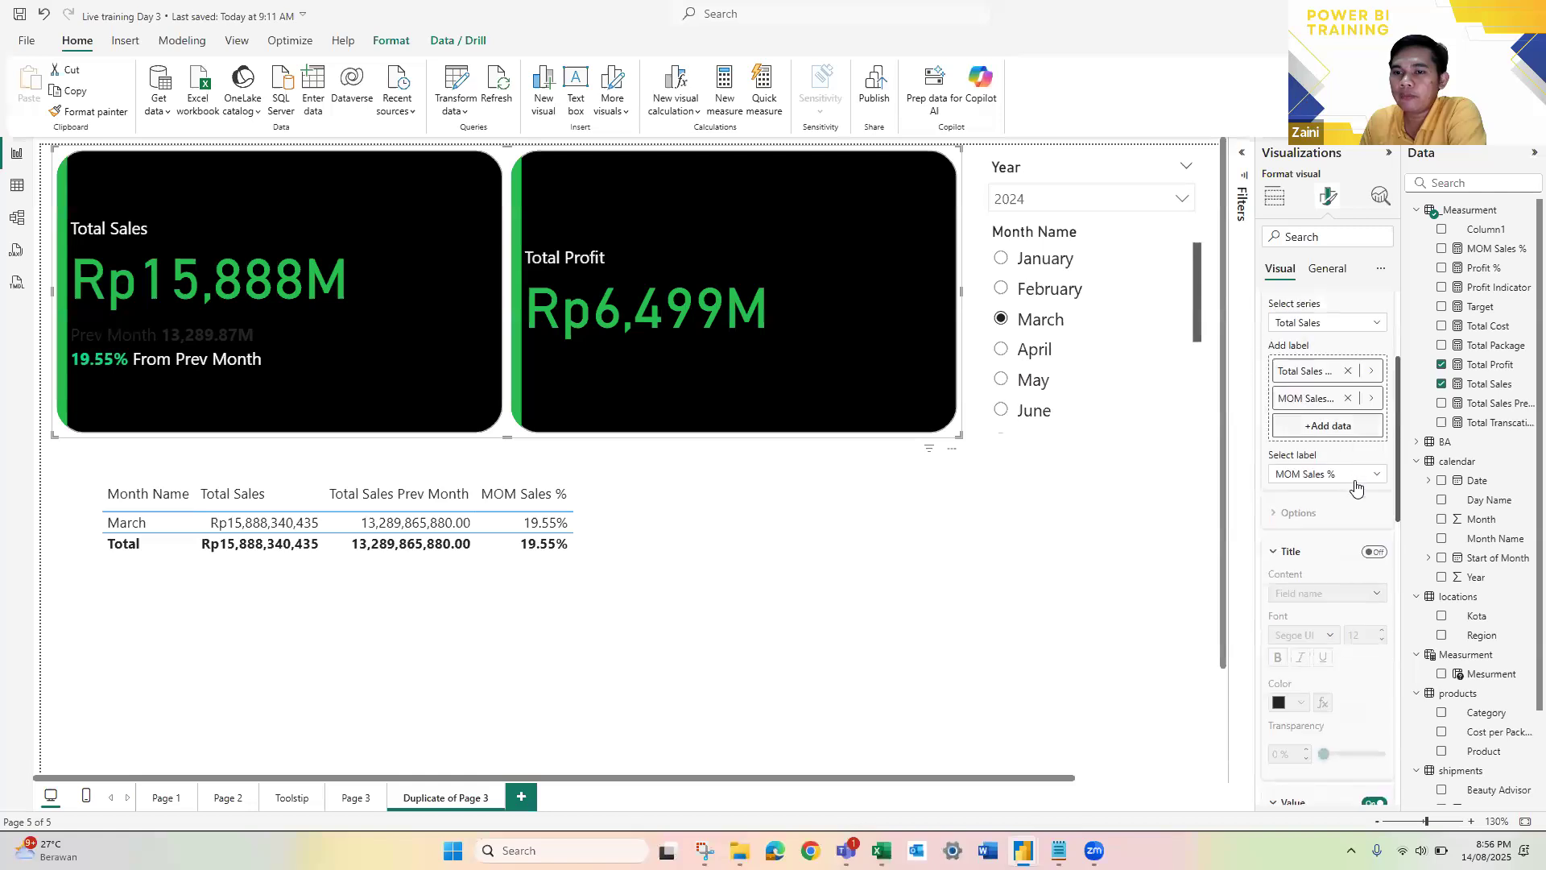
left_click(1354, 474)
left_click(1327, 512)
scroll(1296, 564, "down", 2)
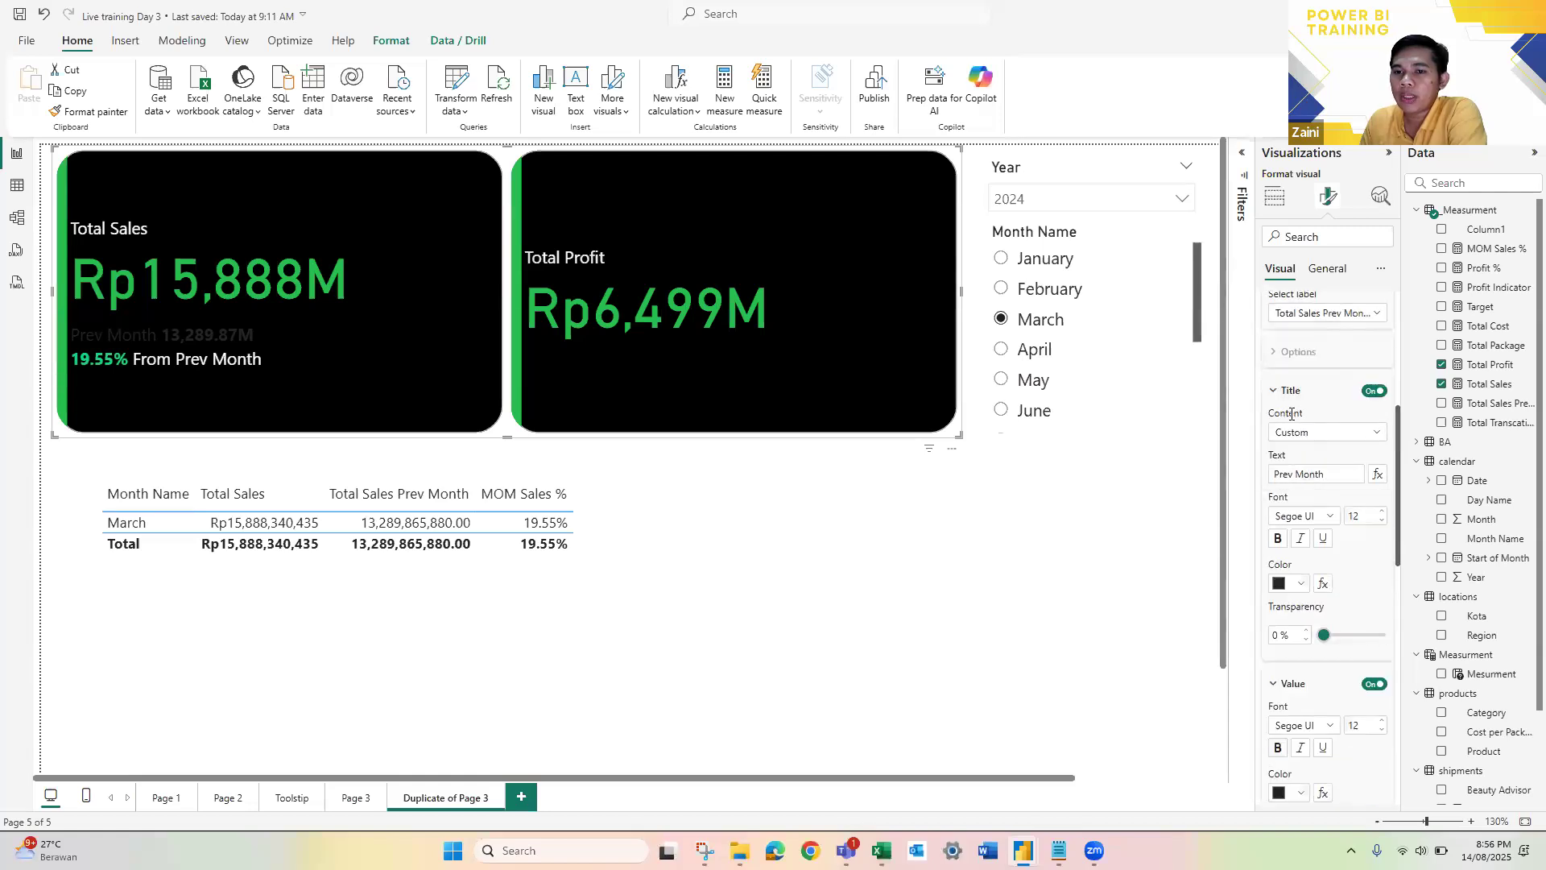
left_click(1282, 585)
left_click(1296, 527)
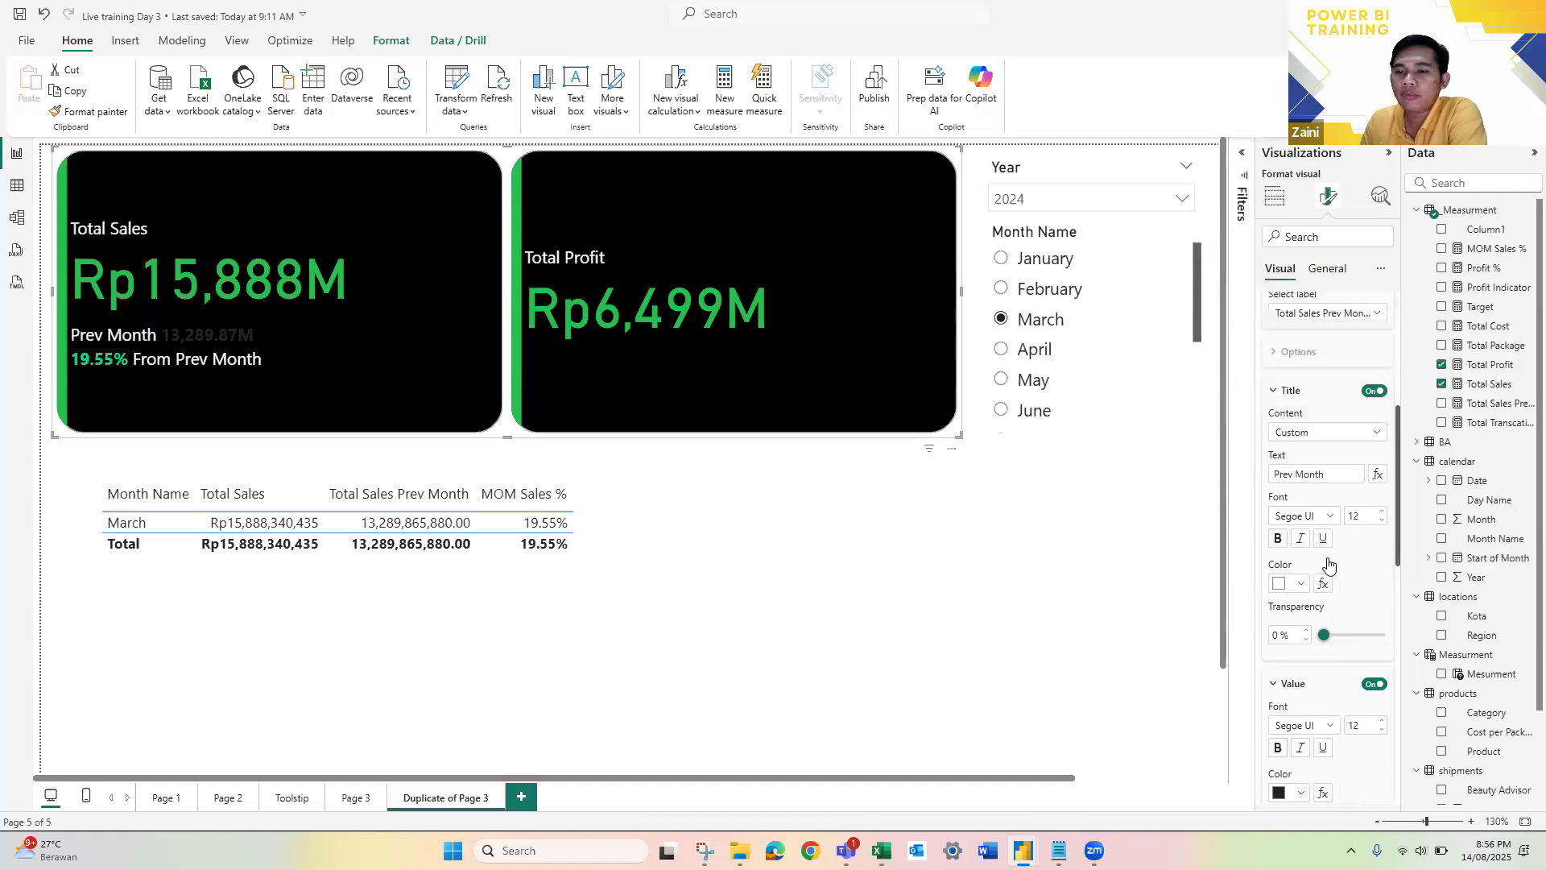
Step: Set the value color of the Total Sales Prev Month reference label to white and deselect the card visual
scroll(1324, 560, "down", 3)
left_click(1301, 547)
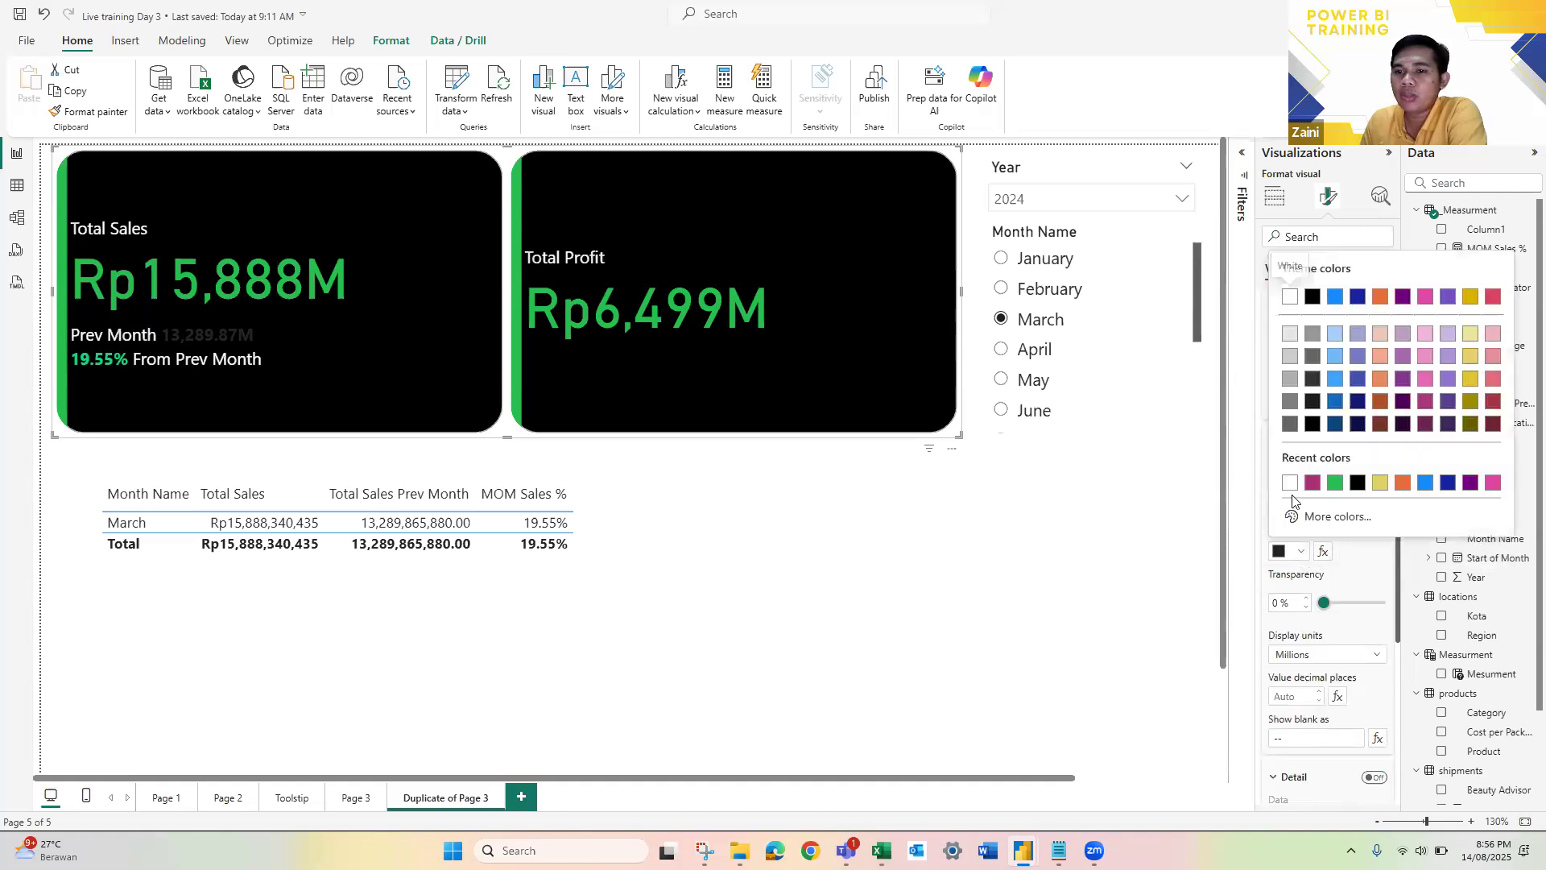
left_click(1292, 488)
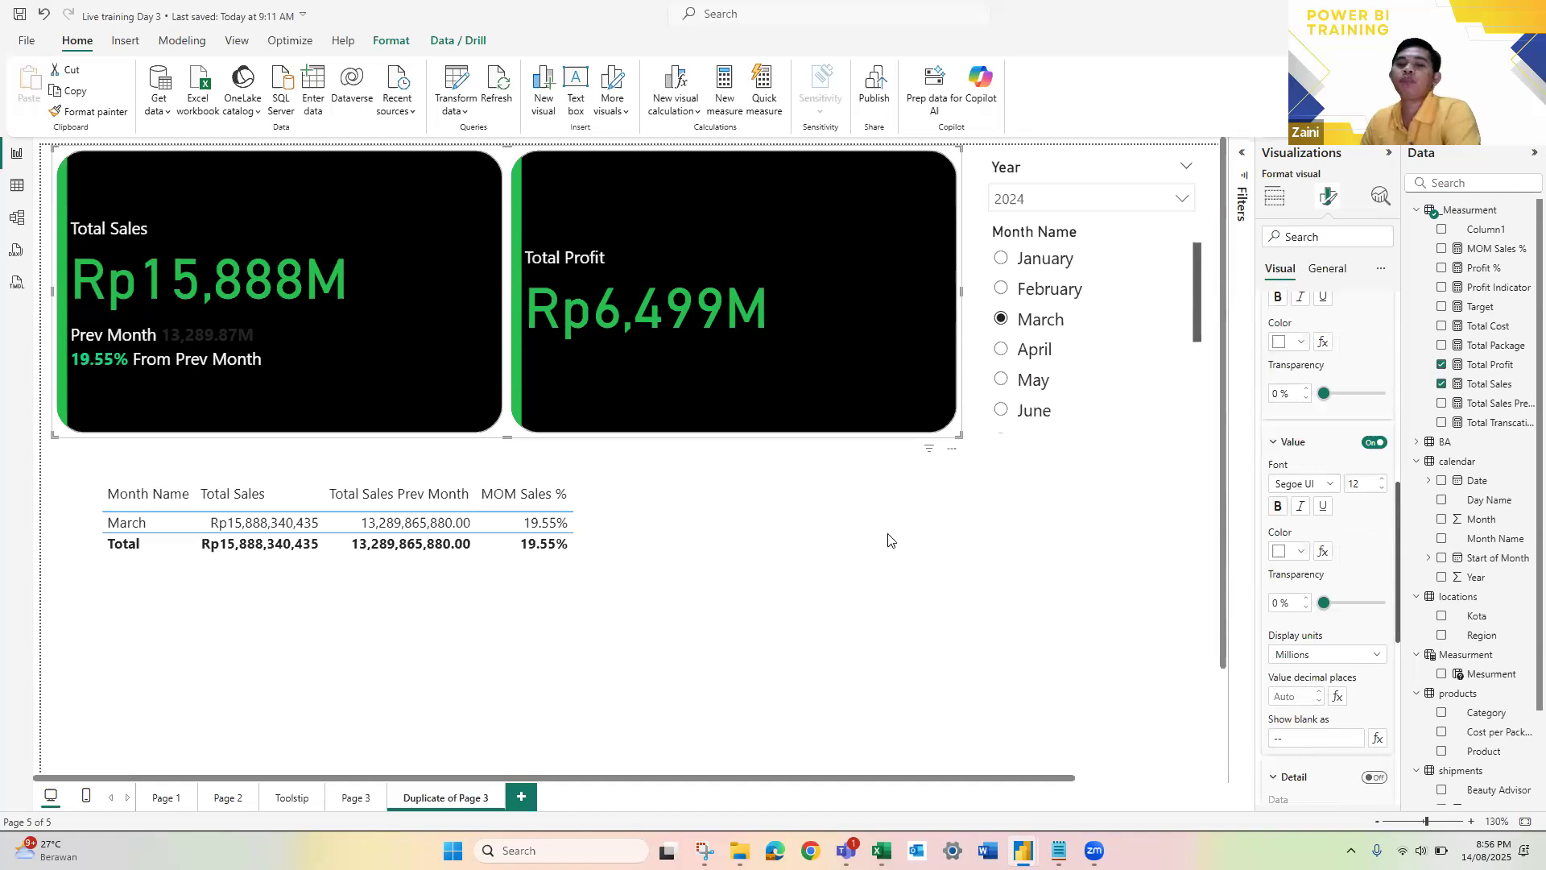
left_click(1083, 522)
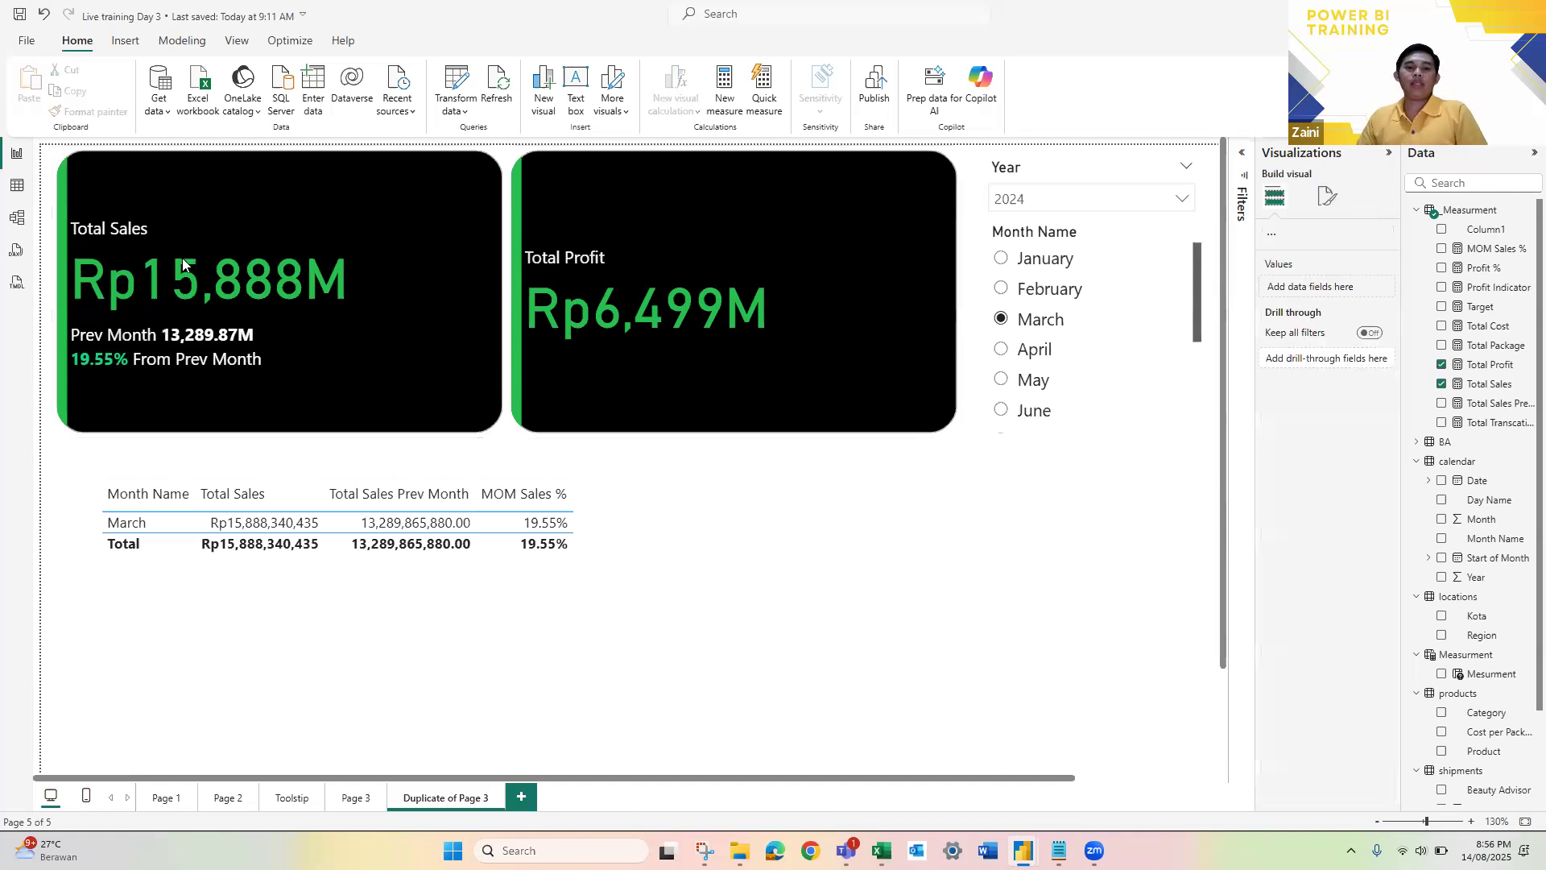
Step: Switch the Month Name slicer to April and May to check the restyled Total Sales reference labels
scroll(183, 262, "down", 2)
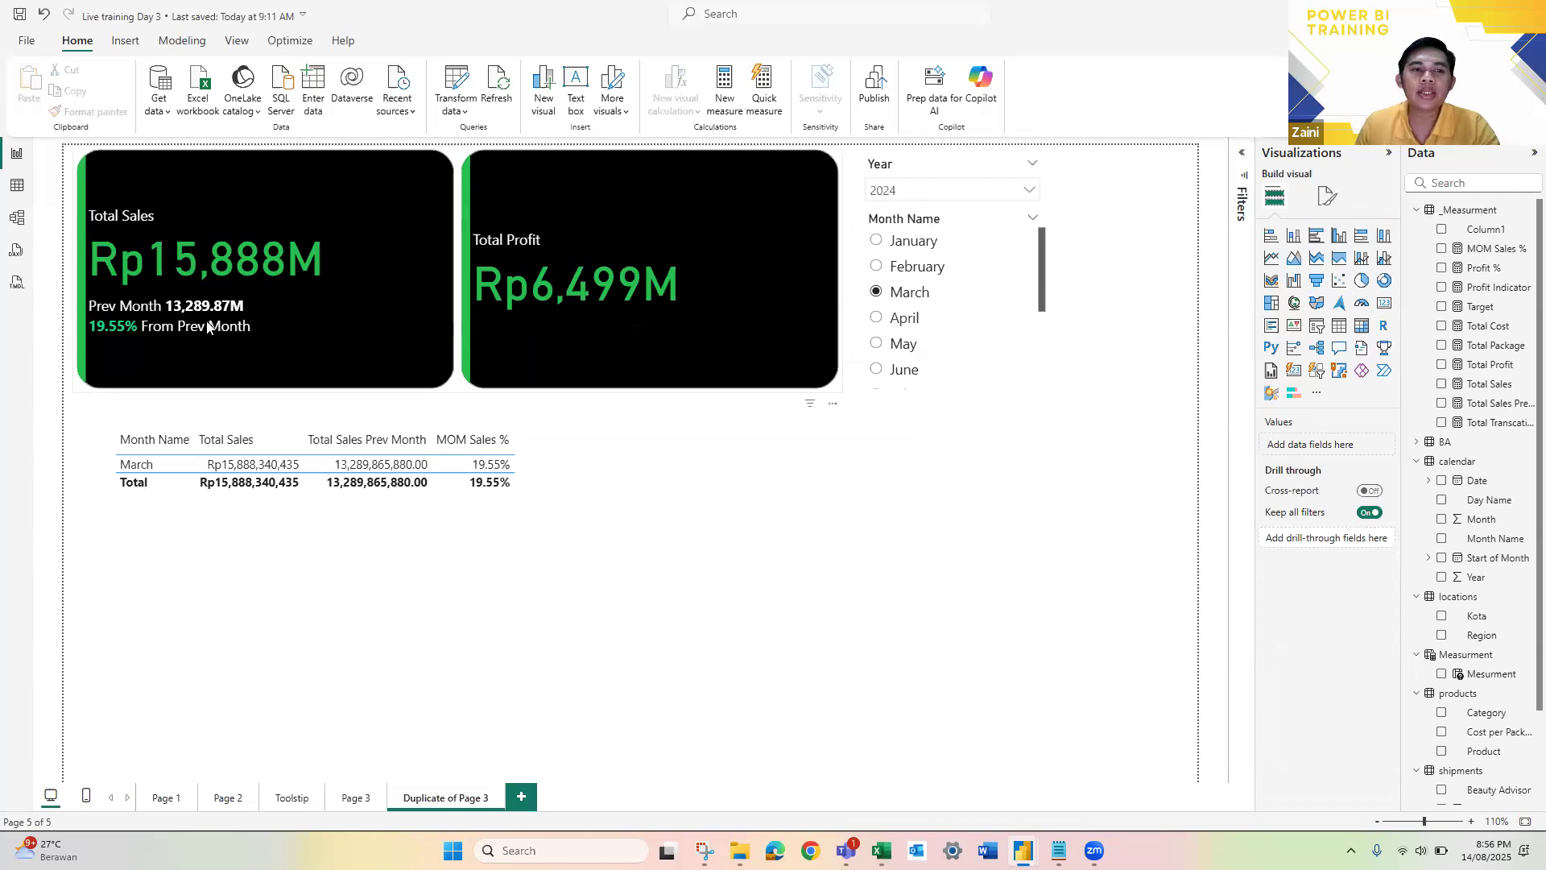
left_click(886, 320)
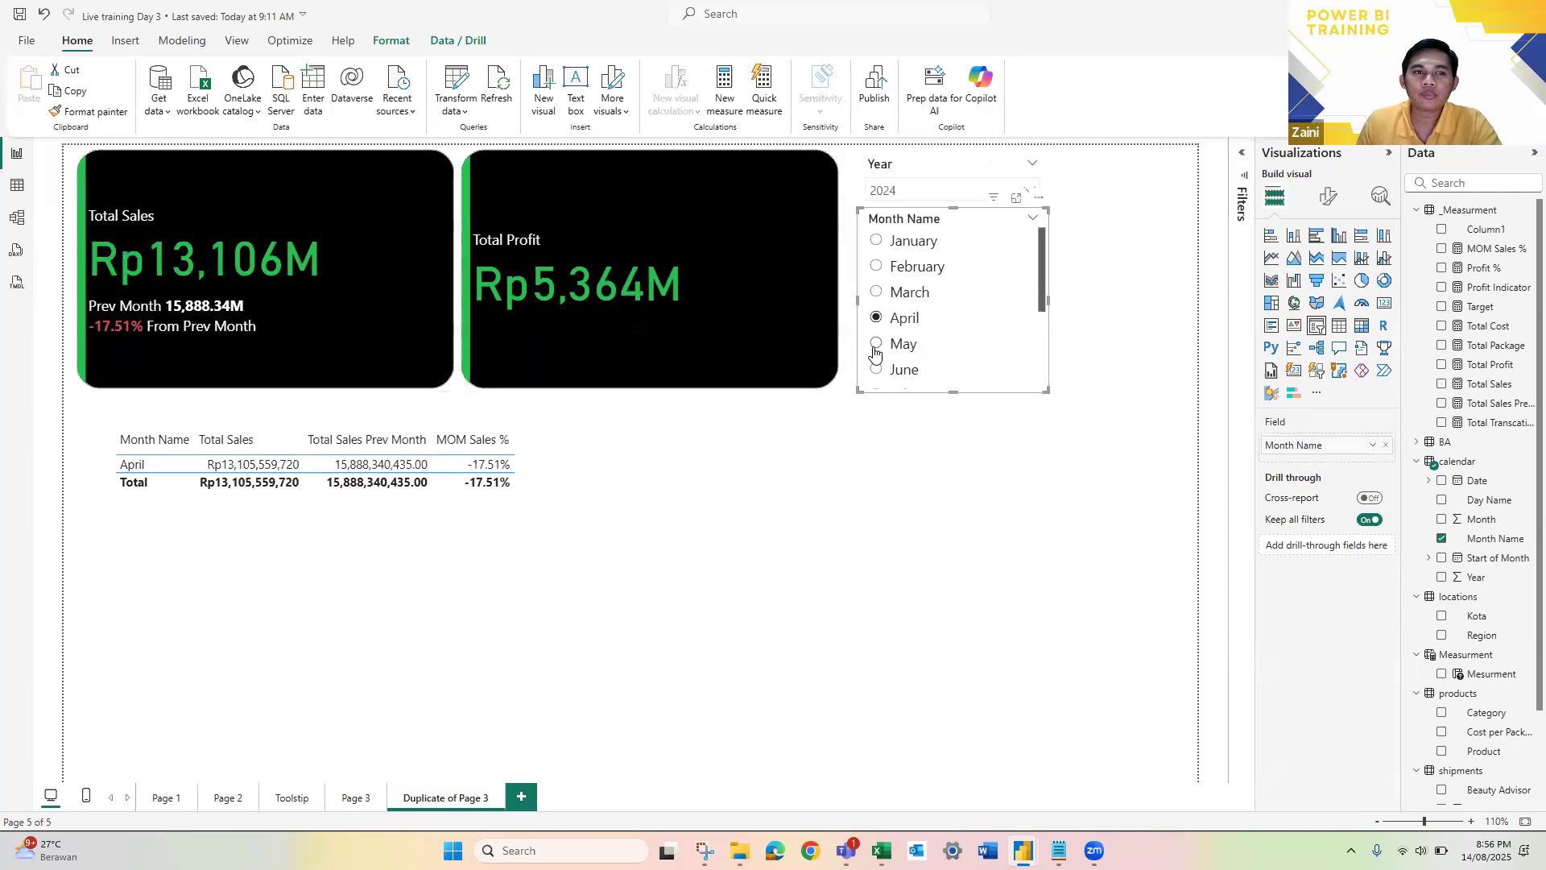
left_click(876, 348)
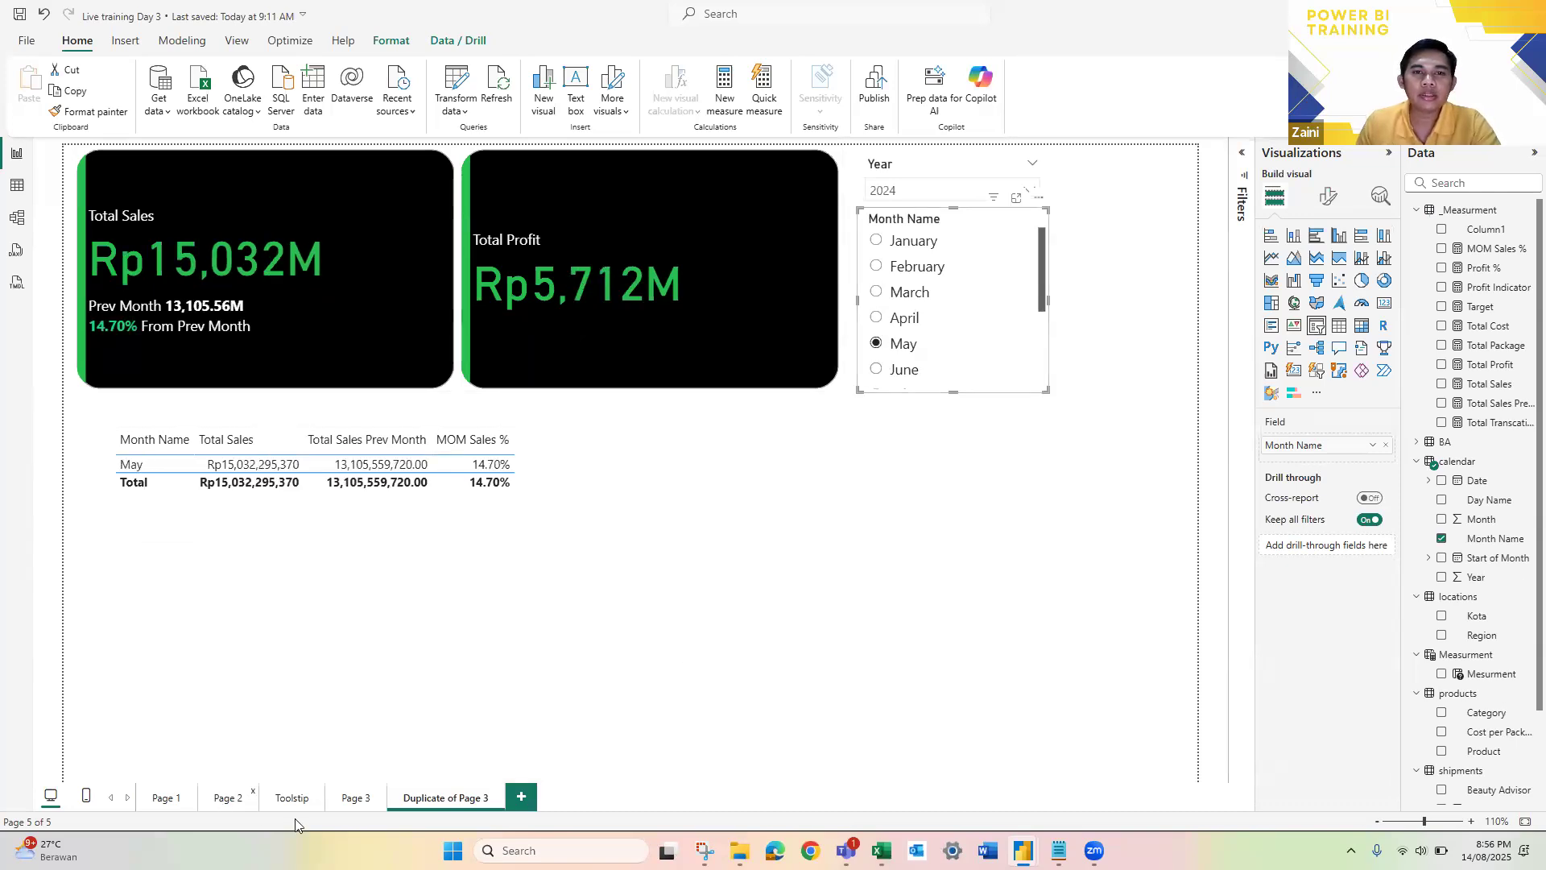
Step: View the Page 2 dashboard, return to Duplicate of Page 3, and look through the Month Name slicer's months
left_click(226, 797)
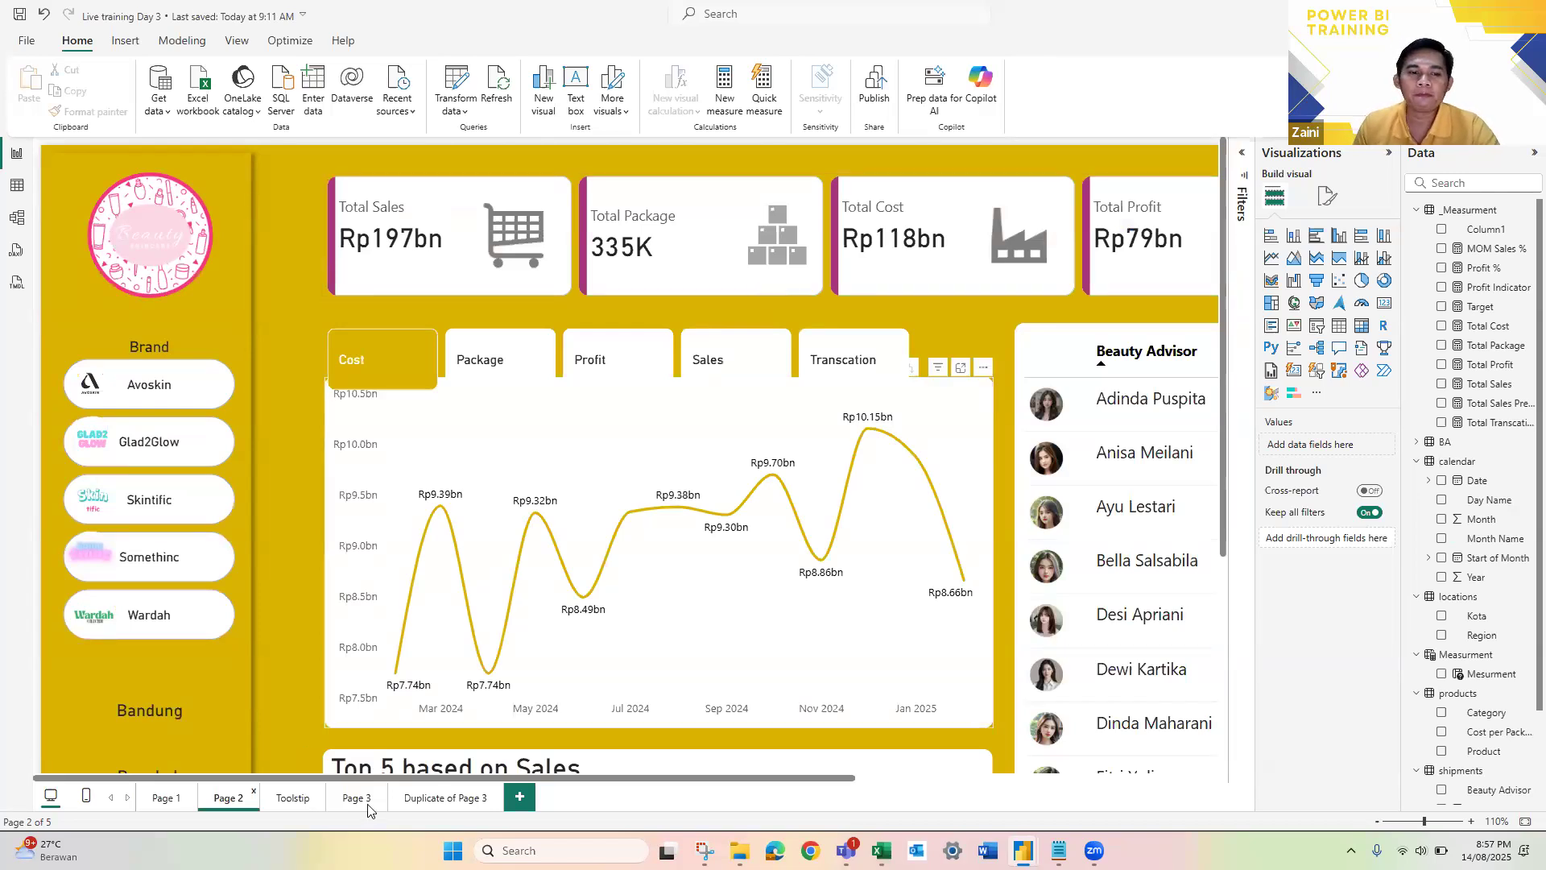
left_click(409, 806)
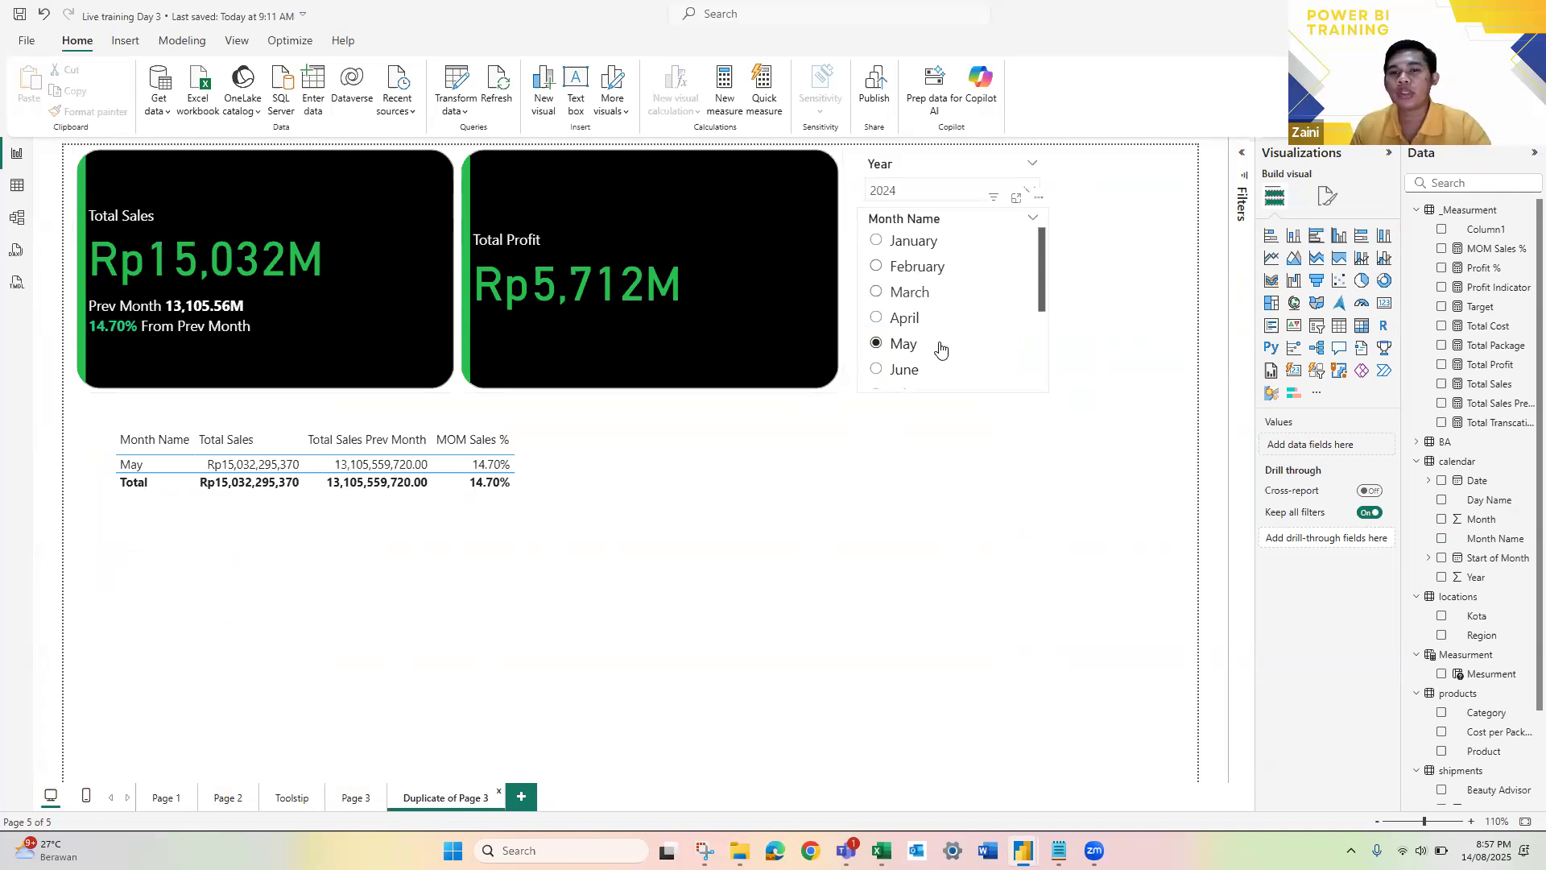
scroll(940, 346, "down", 1)
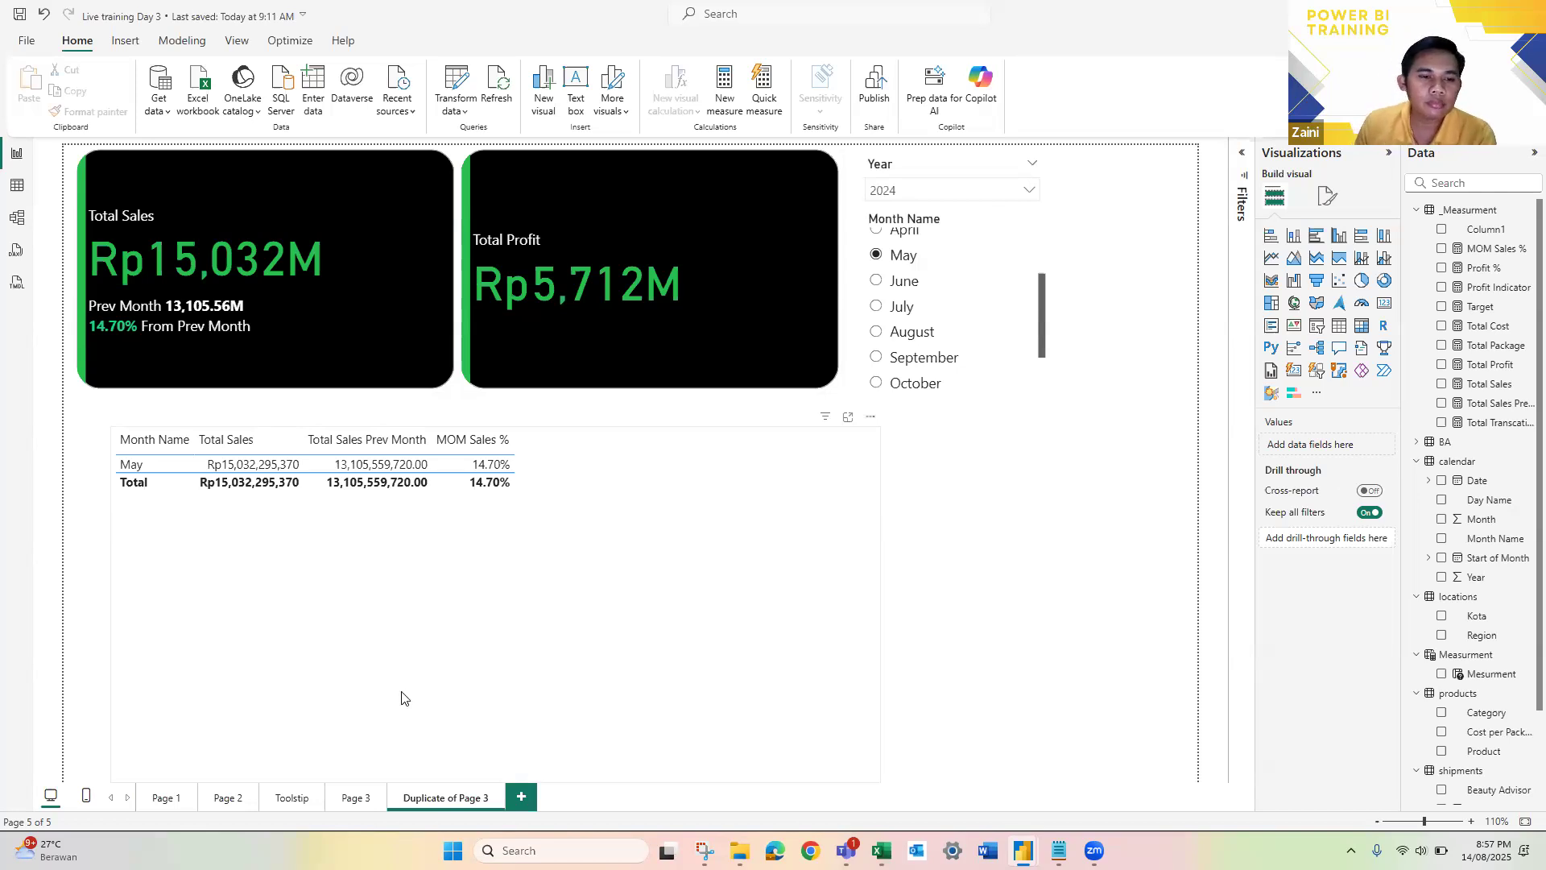
Step: Look over the Page 2 dashboard, Page 3 and Duplicate of Page 3, returning to Page 2 at the end
left_click(226, 806)
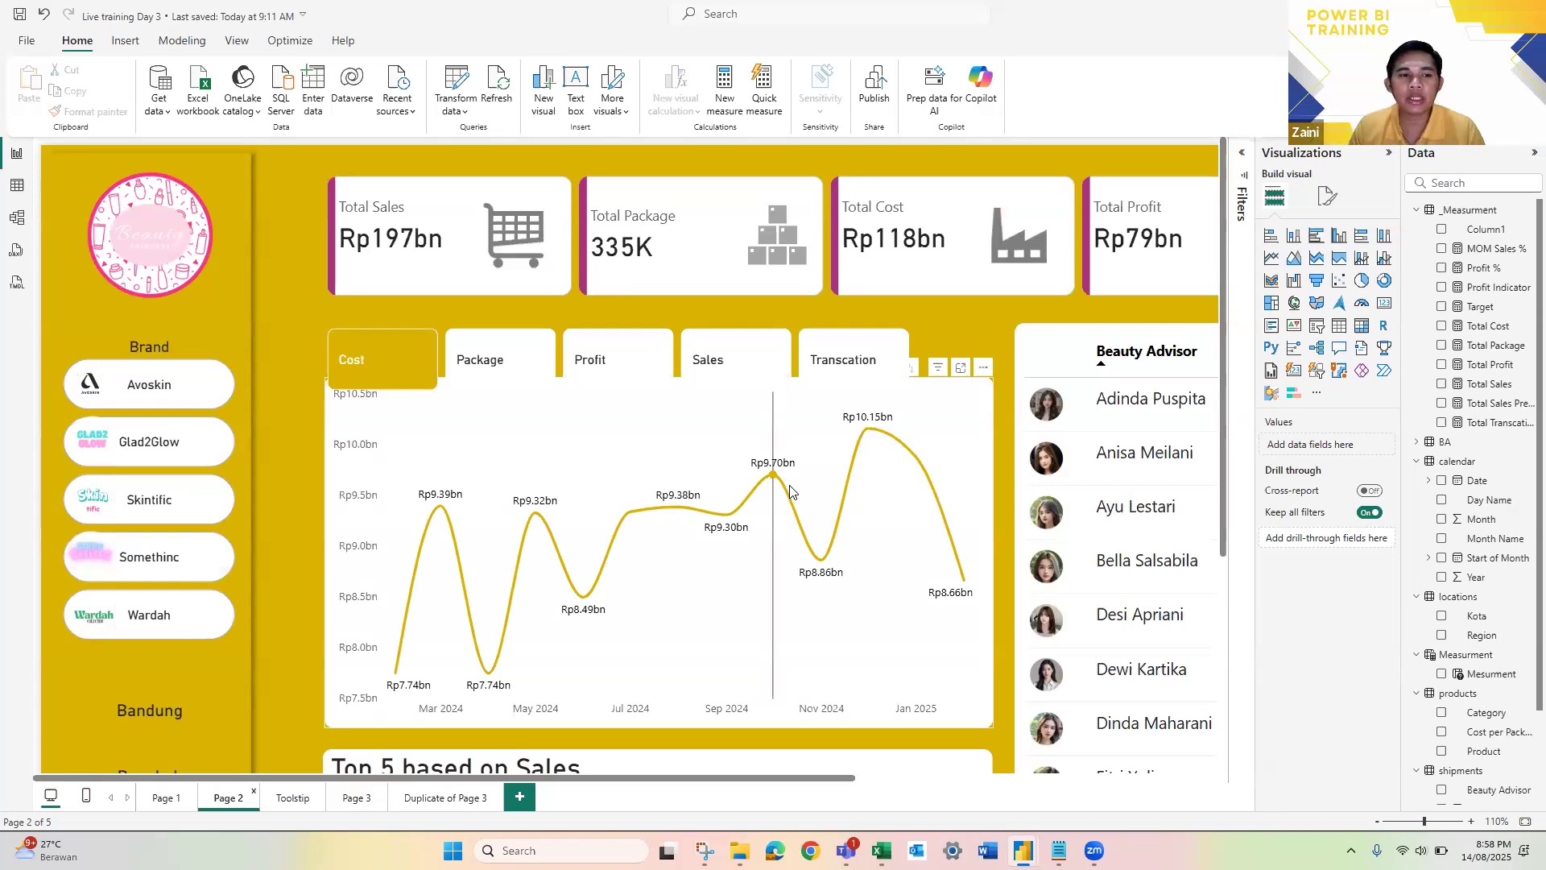
scroll(790, 491, "down", 3)
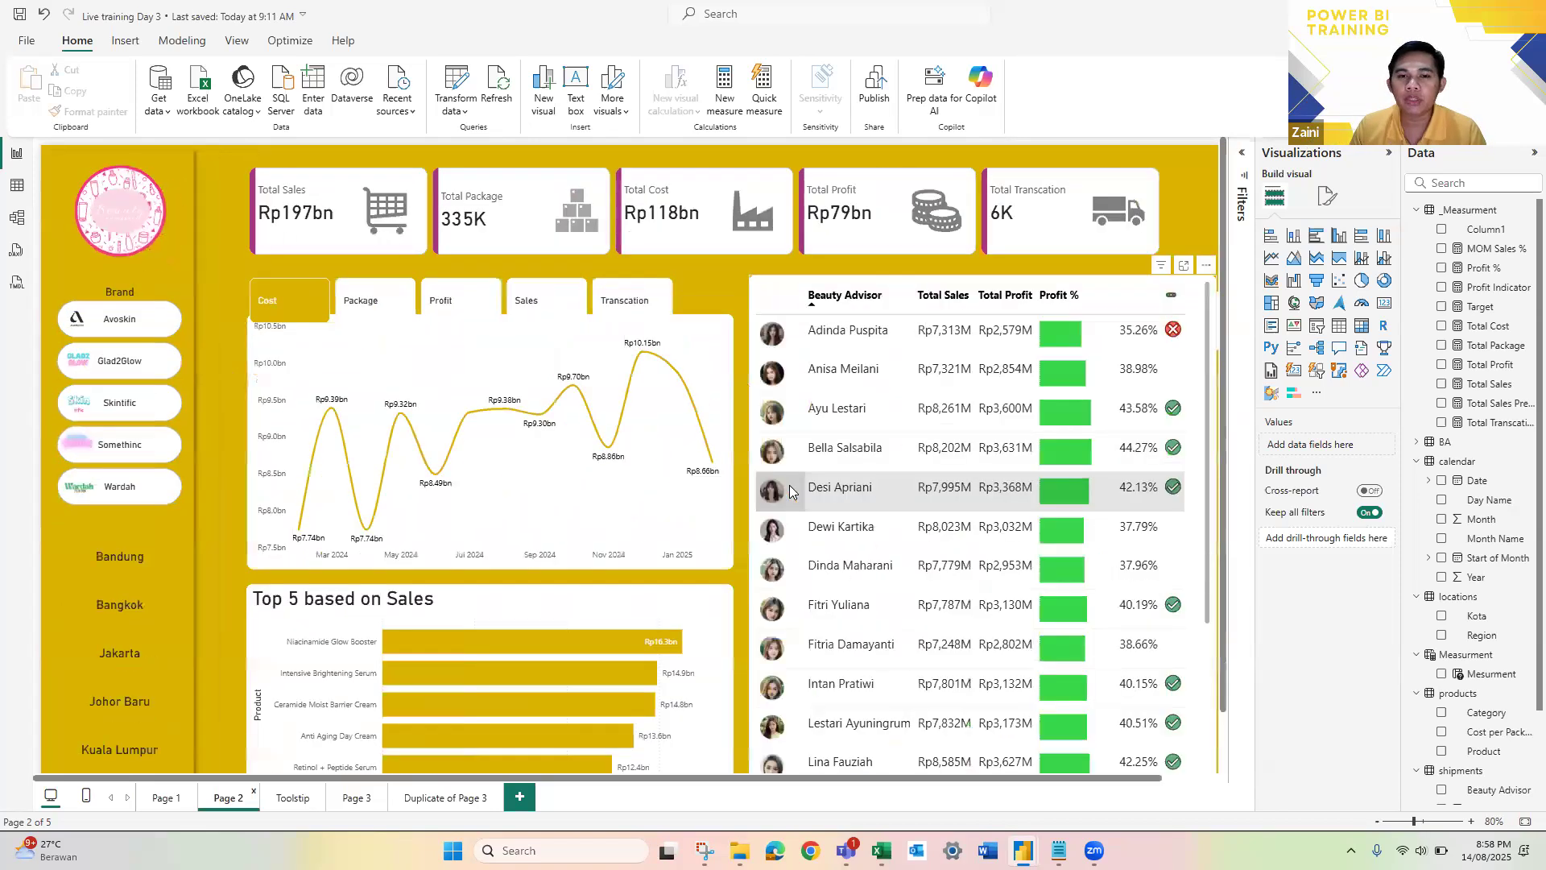
scroll(685, 455, "down", 1)
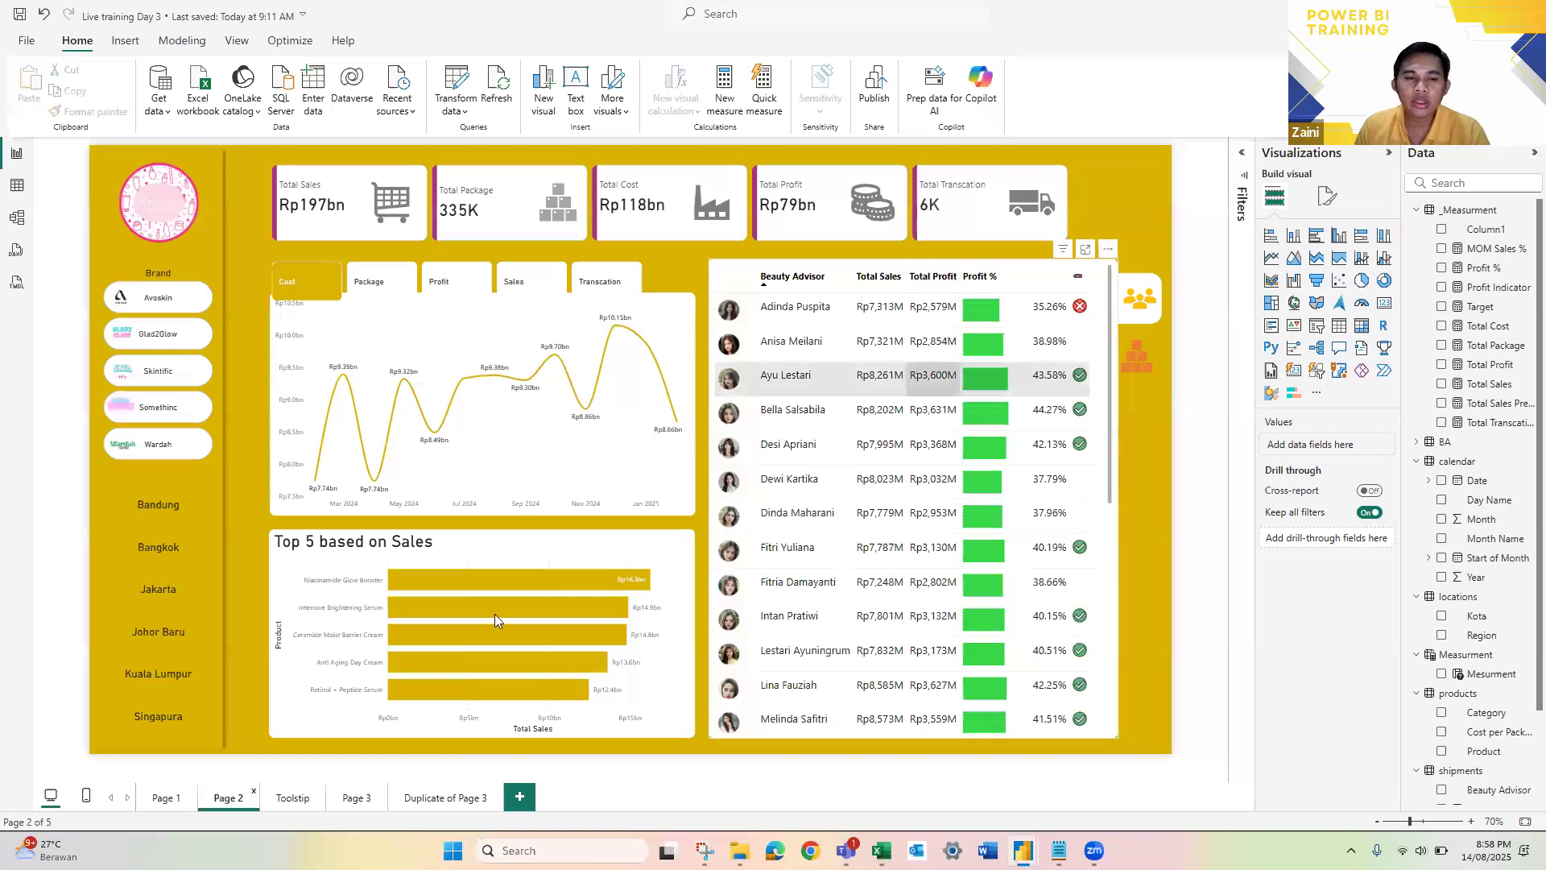
left_click(355, 798)
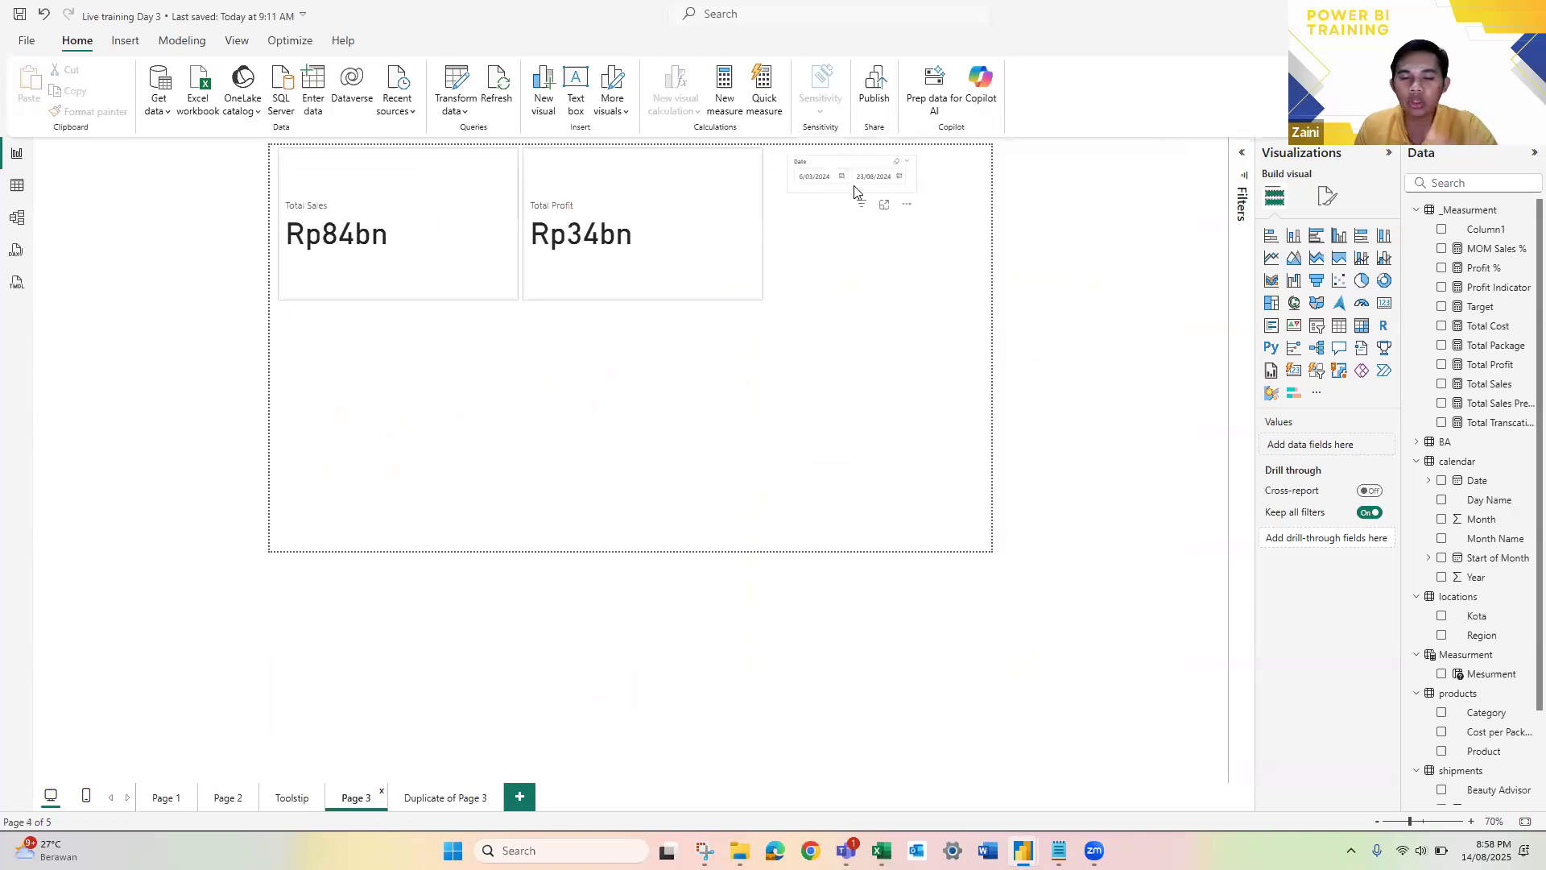
left_click(444, 798)
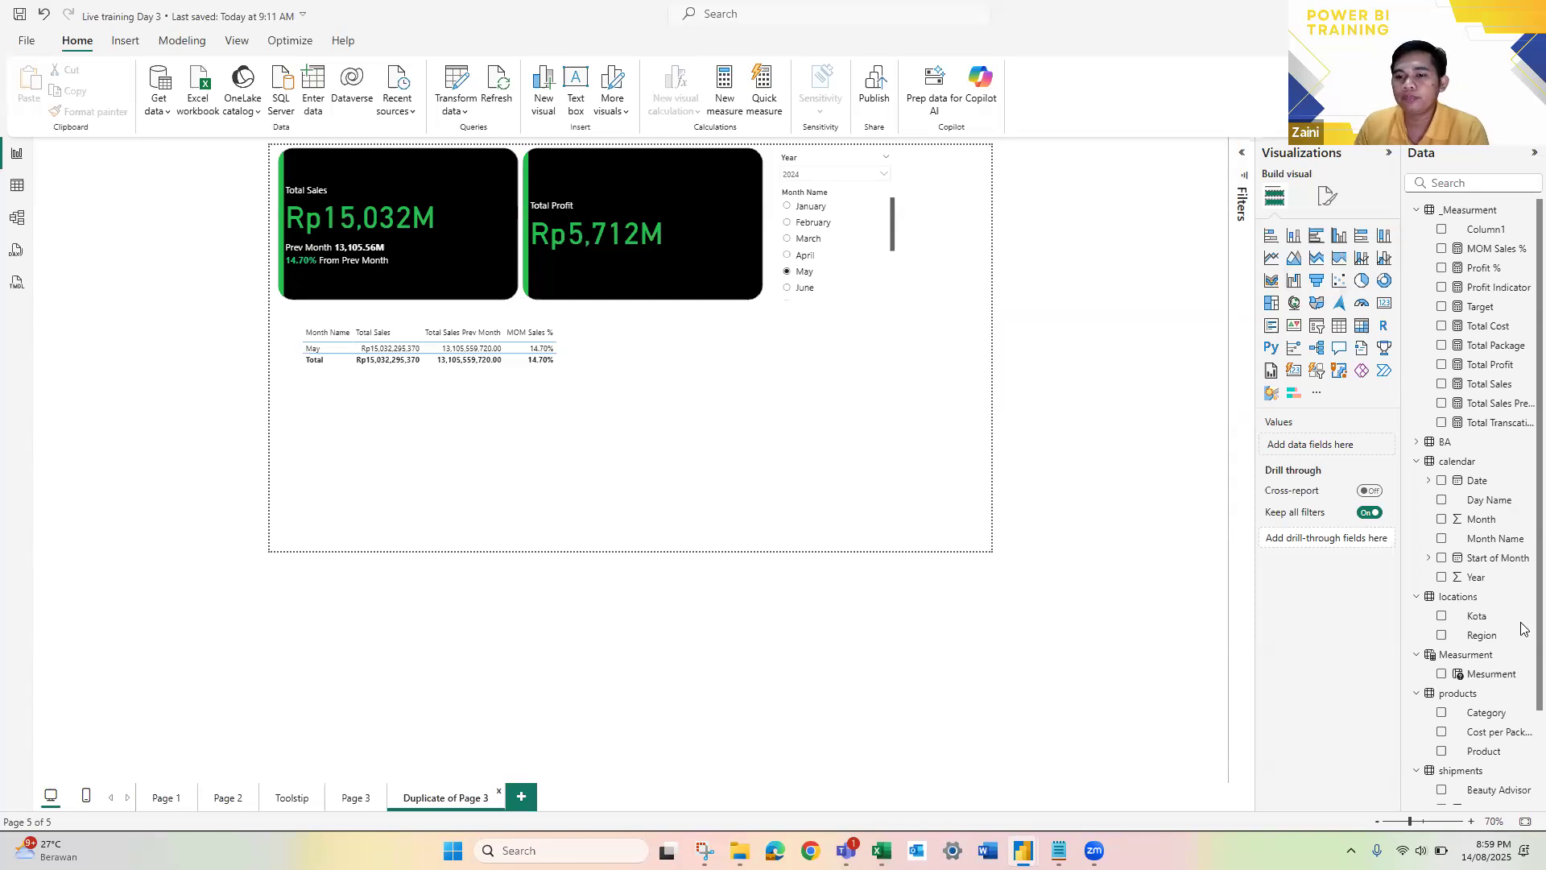
left_click(229, 798)
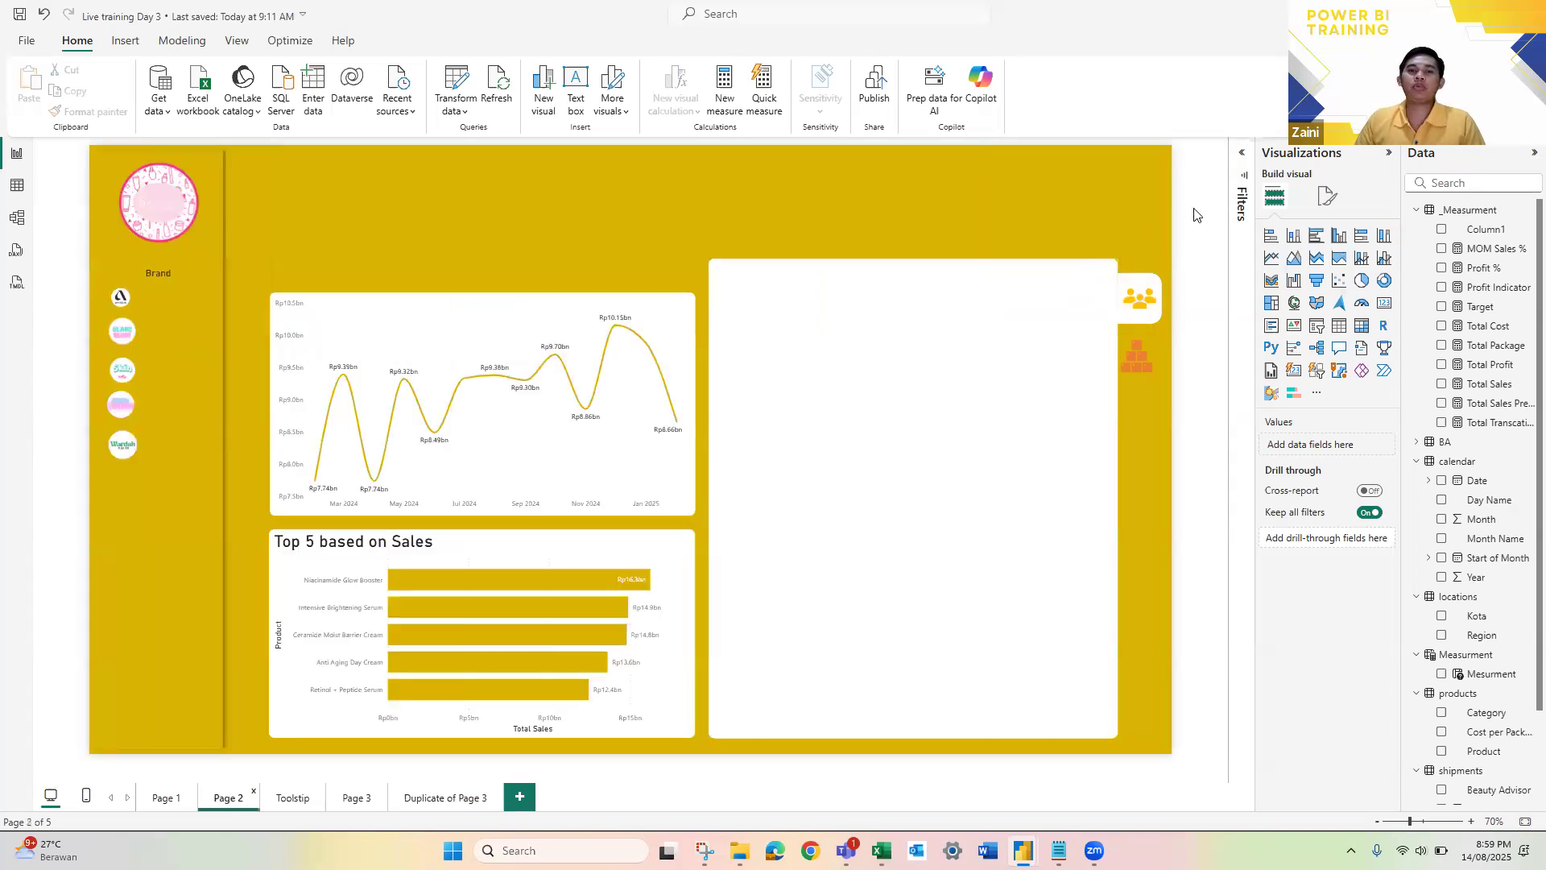
scroll(950, 248, "up", 1)
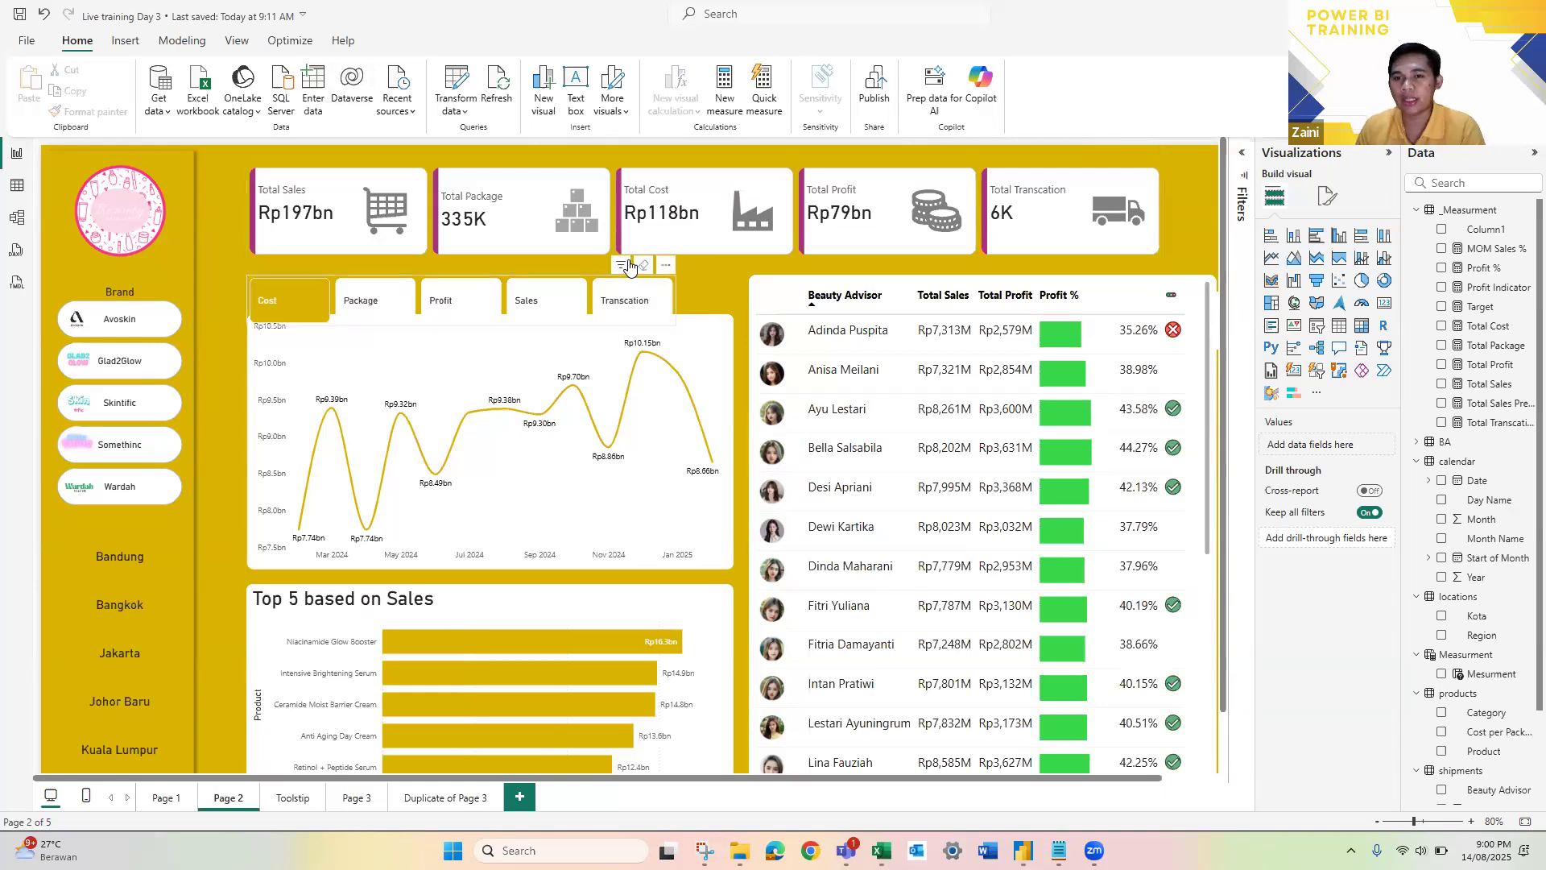
Step: Open the full Get Data connector list and examine the File connectors, including Folder, and the Database connectors
mouse_move(630, 267)
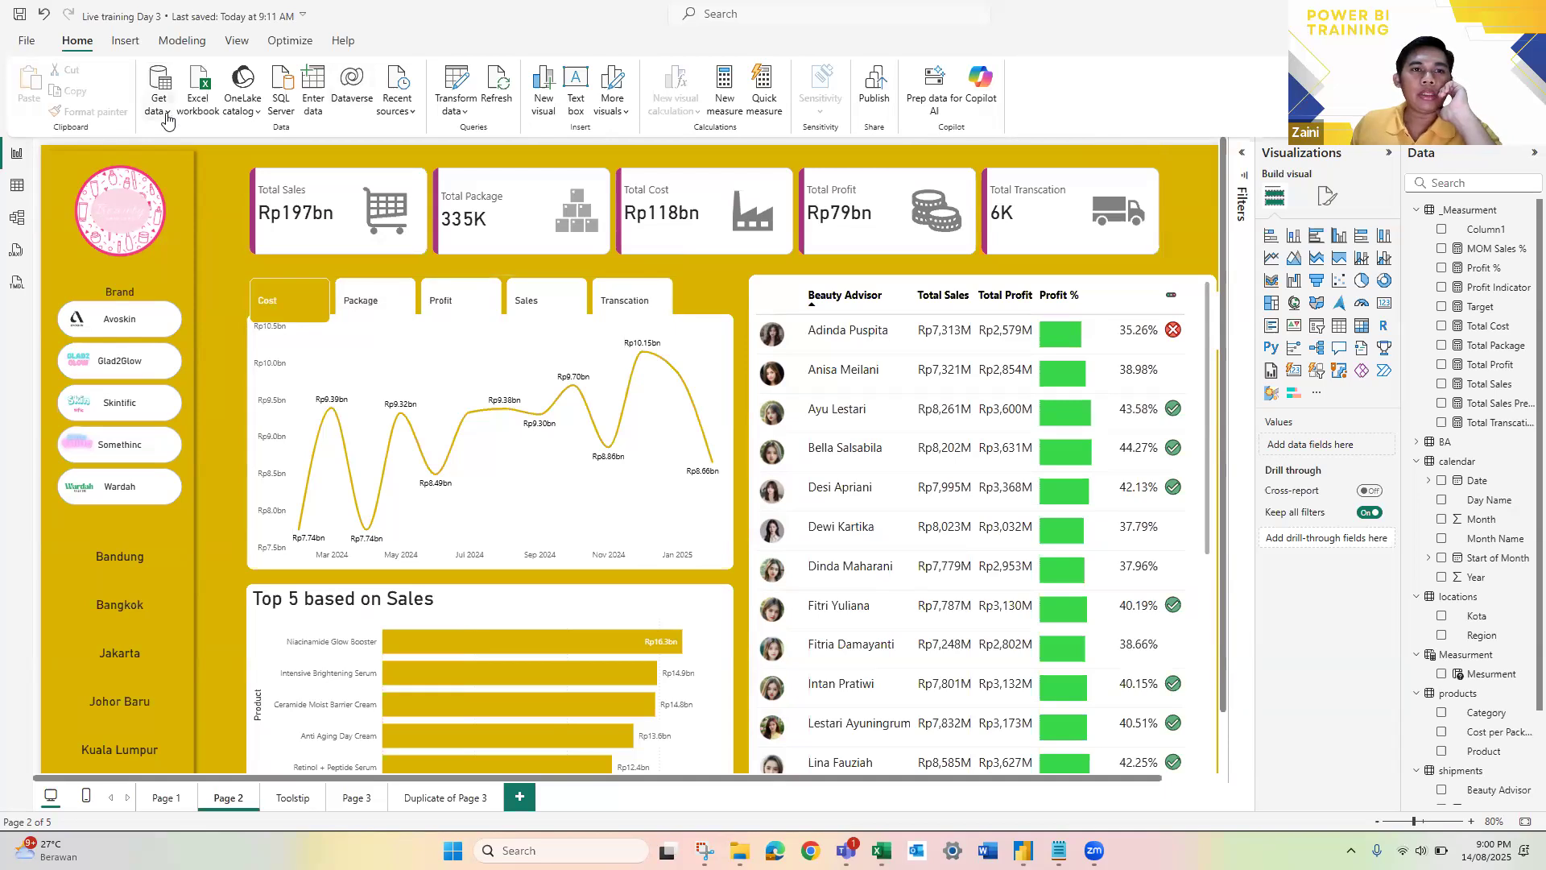
left_click(168, 120)
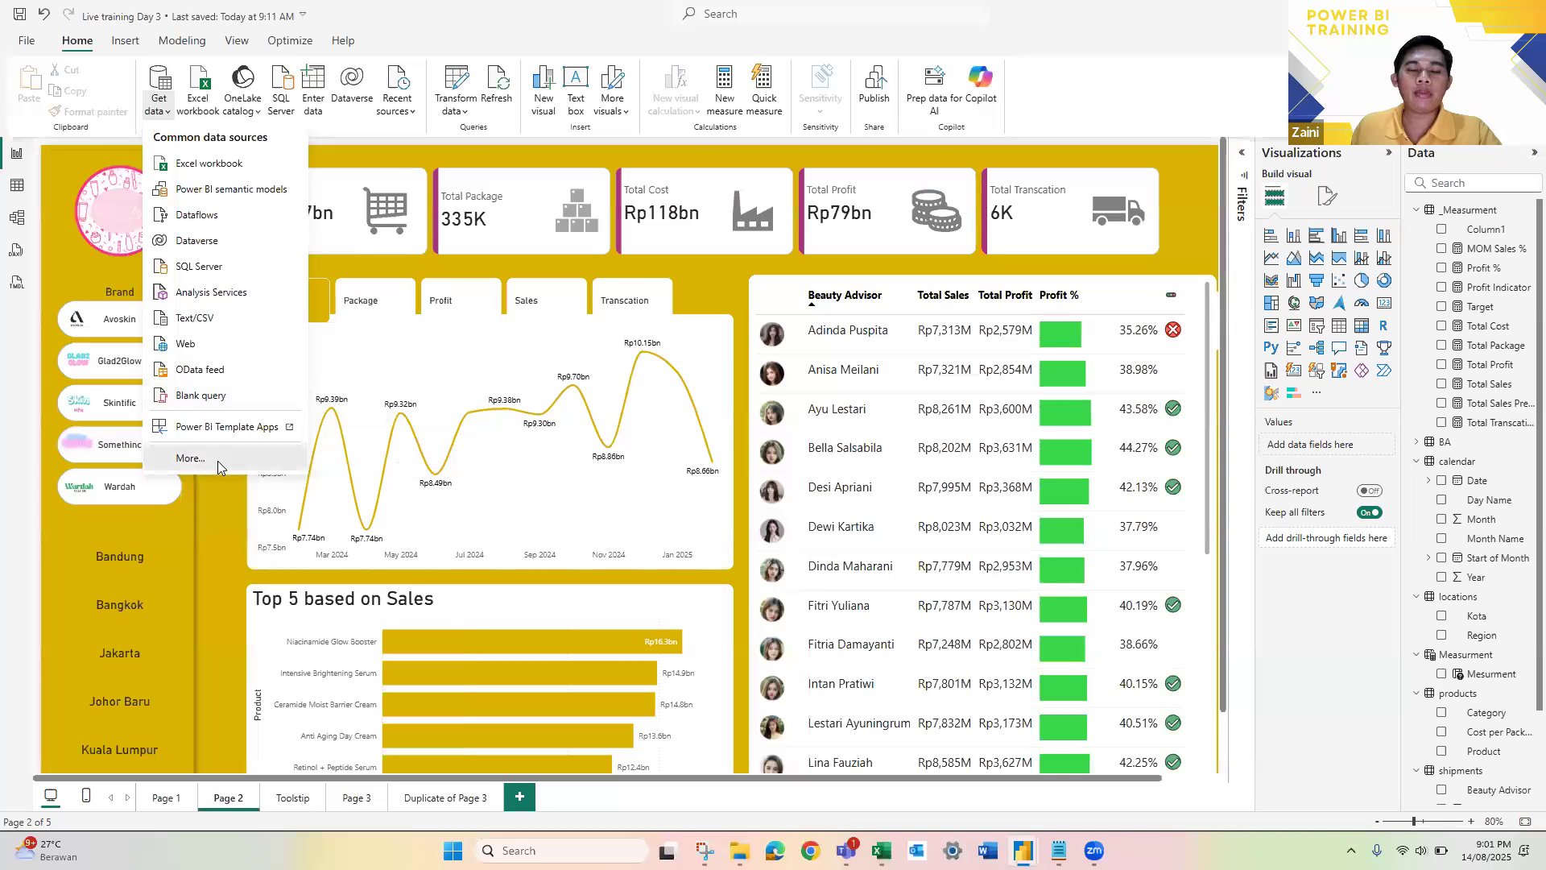
key("Escape")
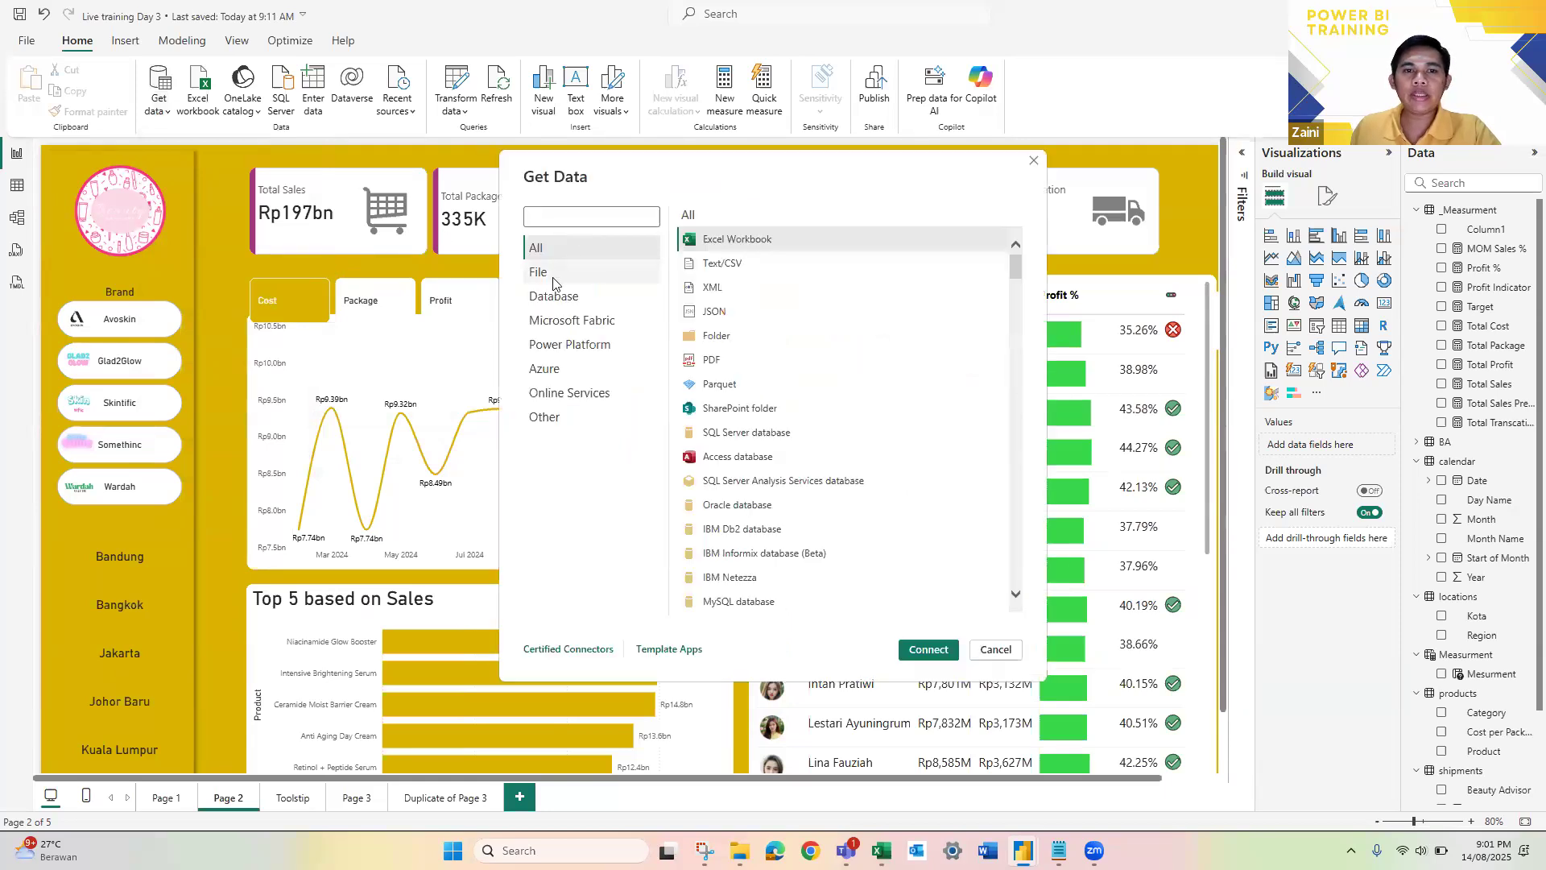
left_click(554, 279)
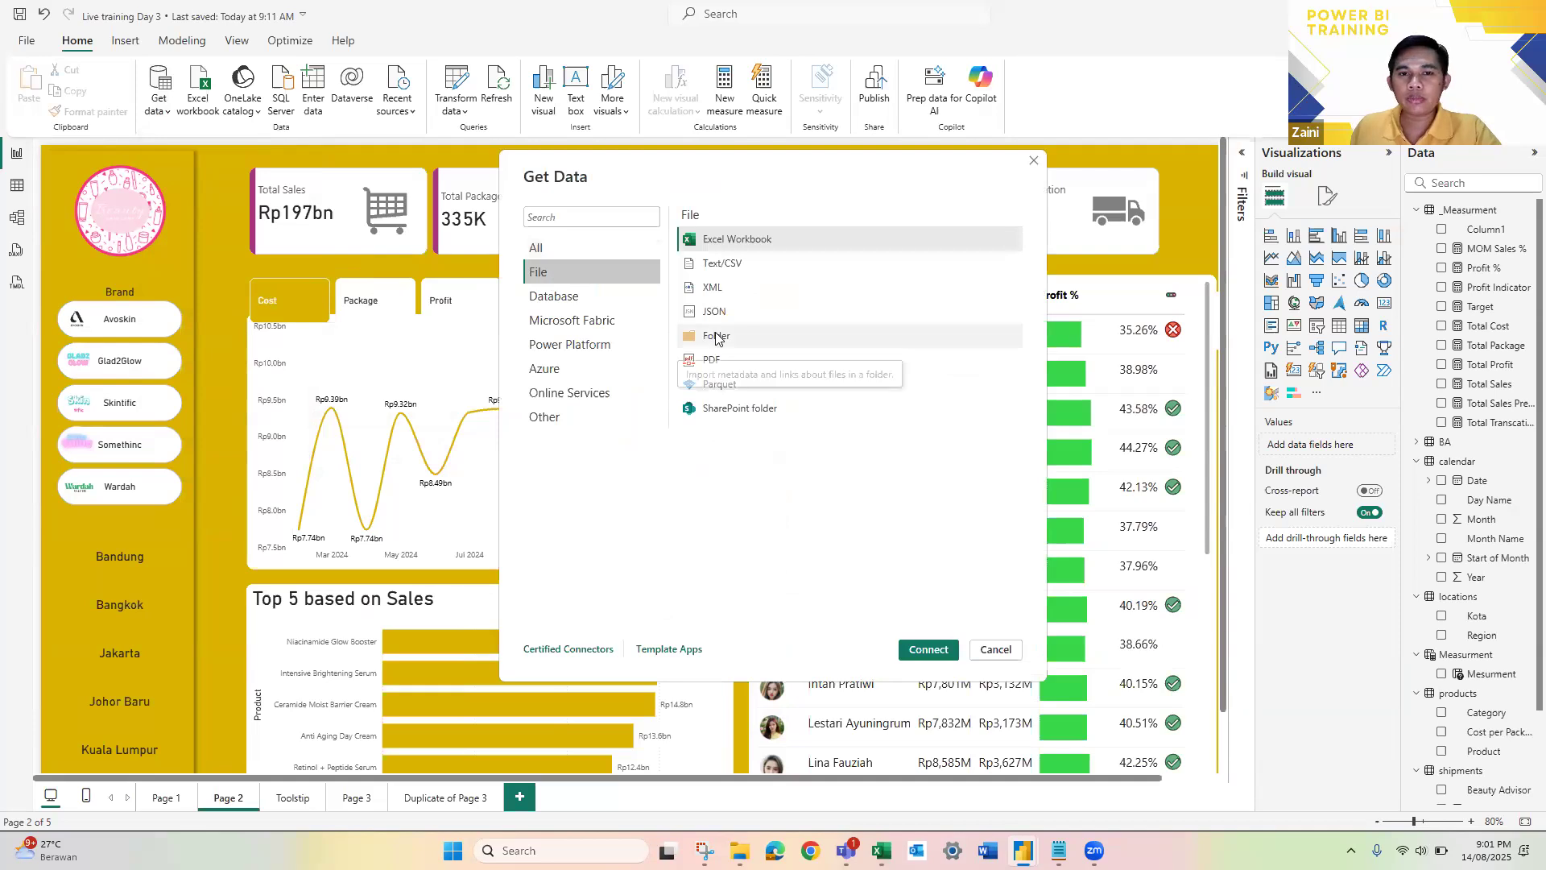
left_click(755, 340)
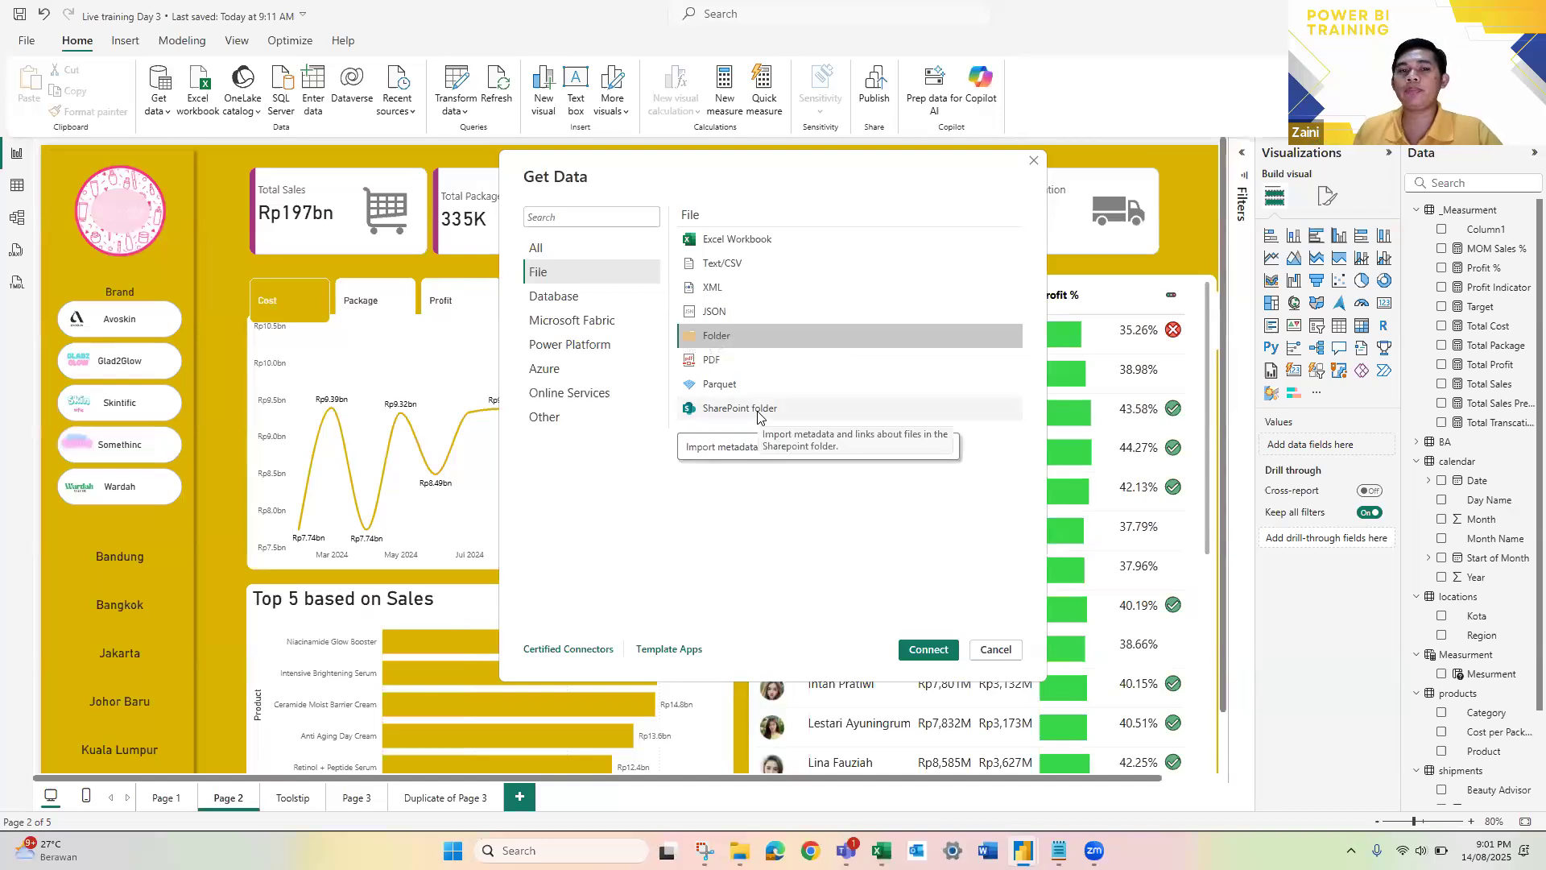
left_click(560, 297)
scroll(851, 508, "down", 2)
scroll(780, 314, "up", 3)
scroll(782, 407, "down", 6)
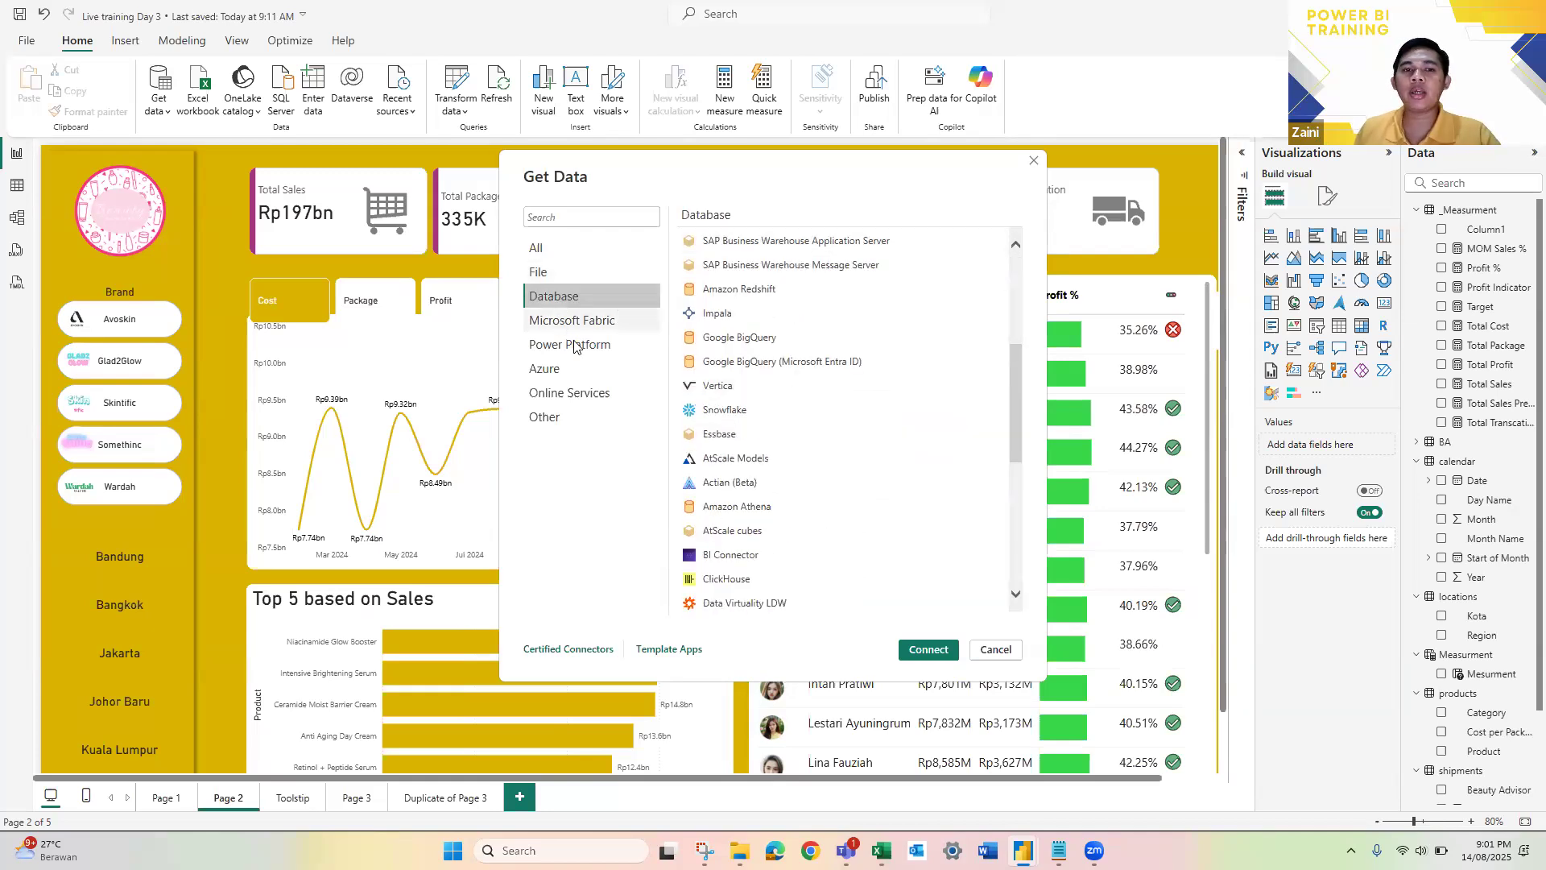
Step: Examine the Azure, Online Services and All connectors, cancel the data import, and glance over the common data sources
left_click(576, 367)
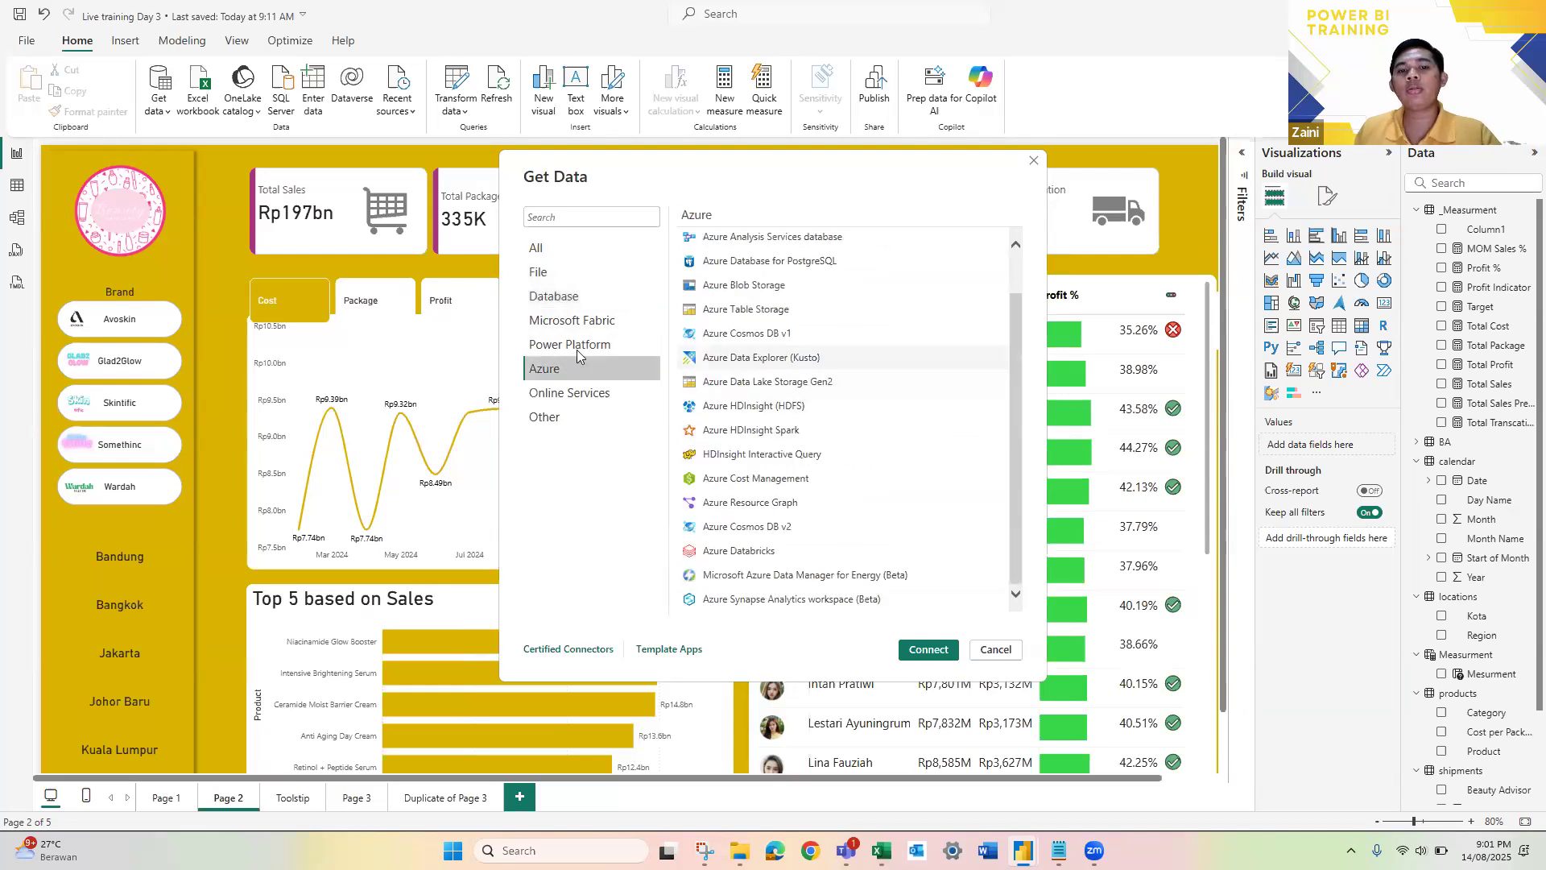
left_click(584, 393)
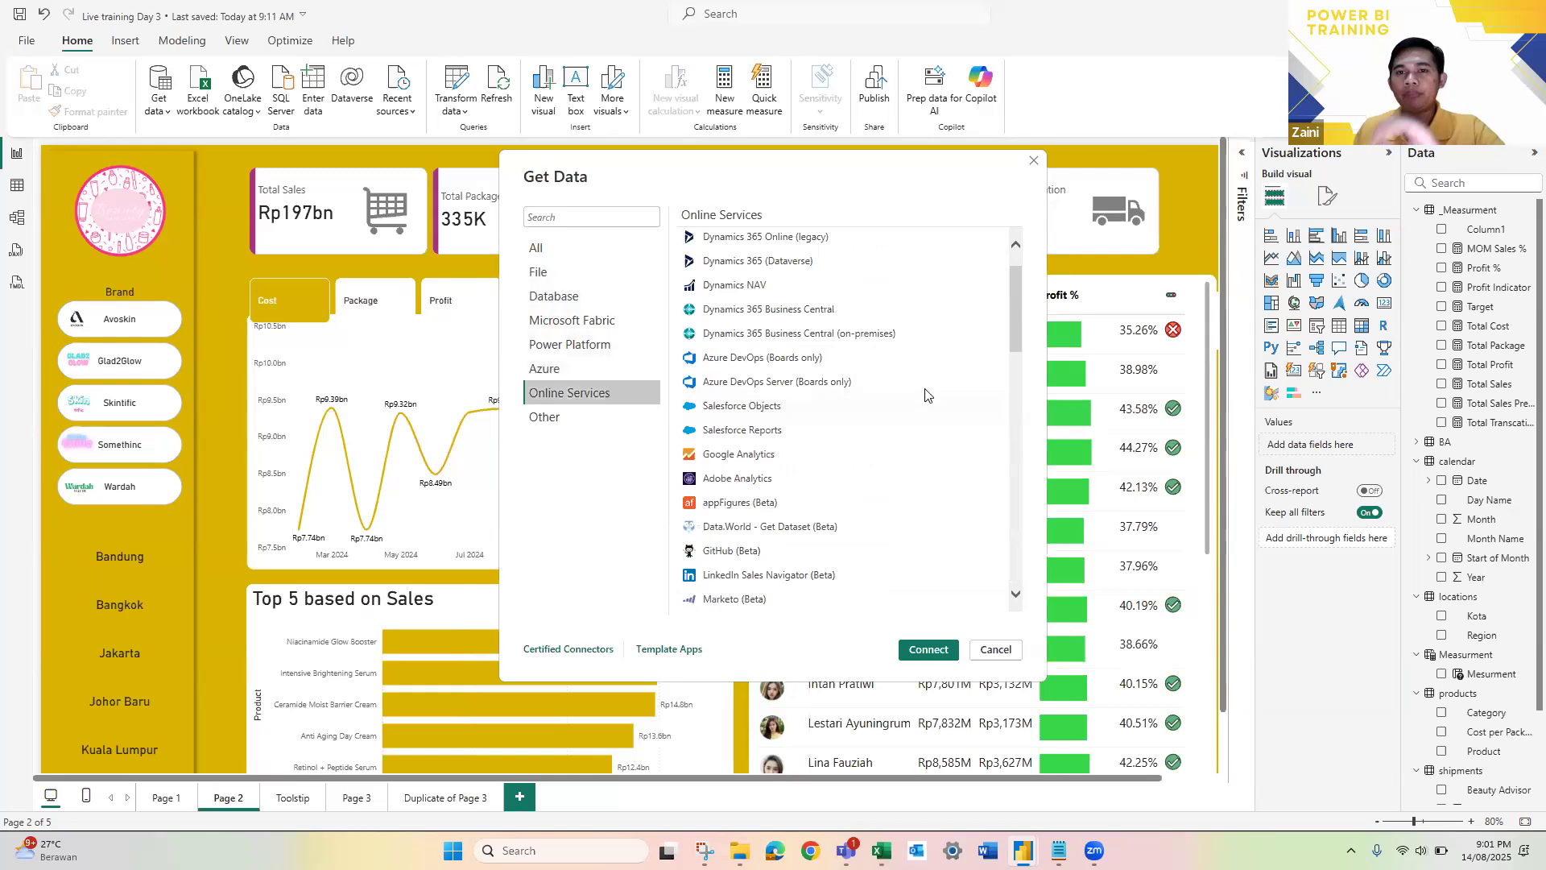
scroll(886, 386, "up", 1)
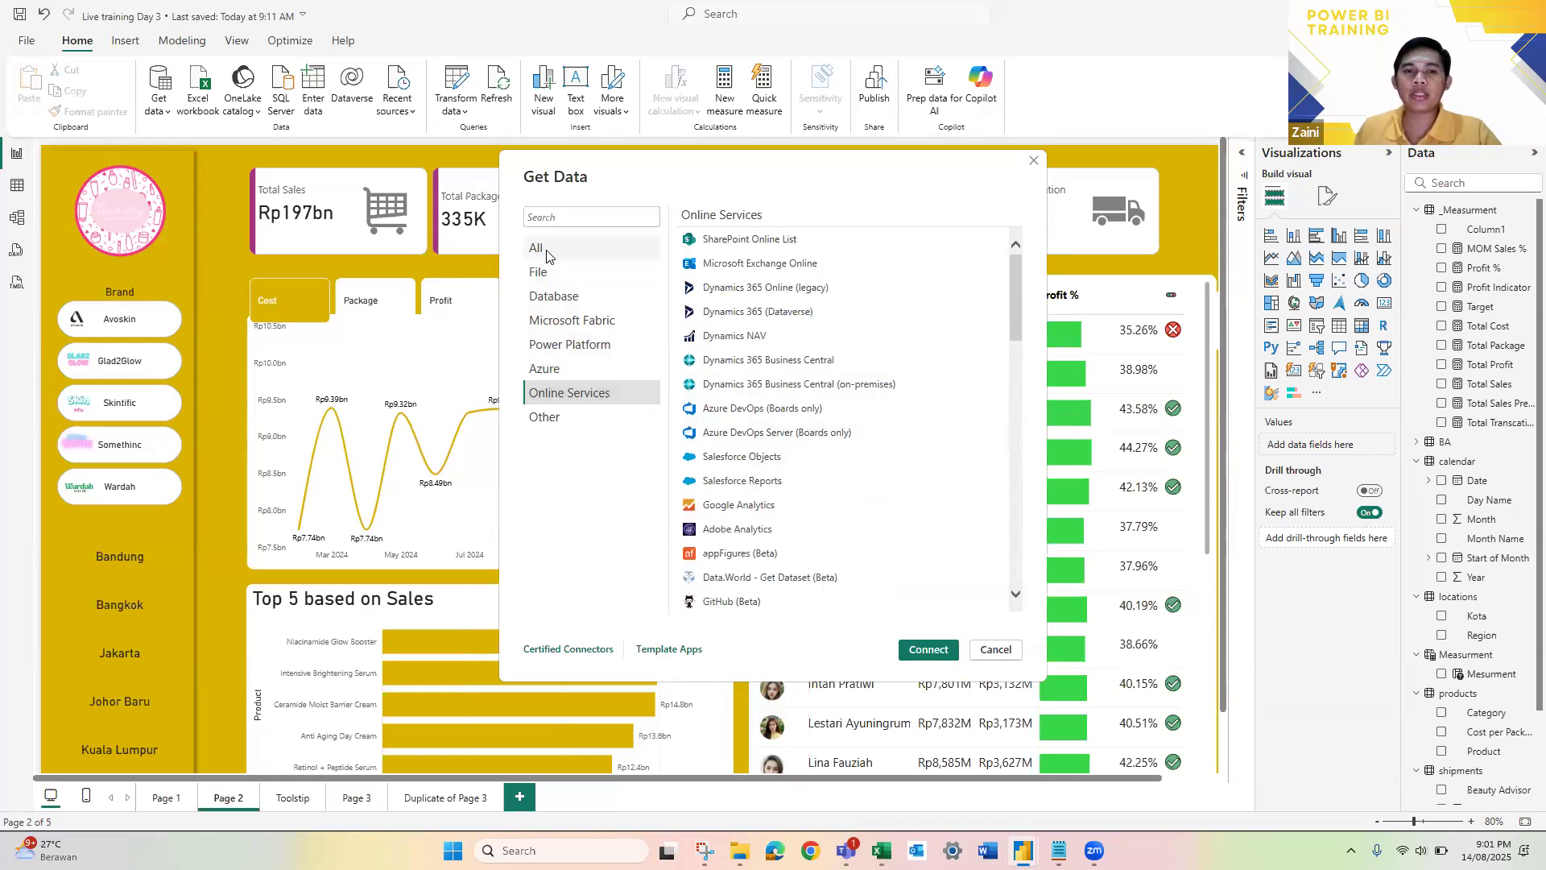
left_click(547, 255)
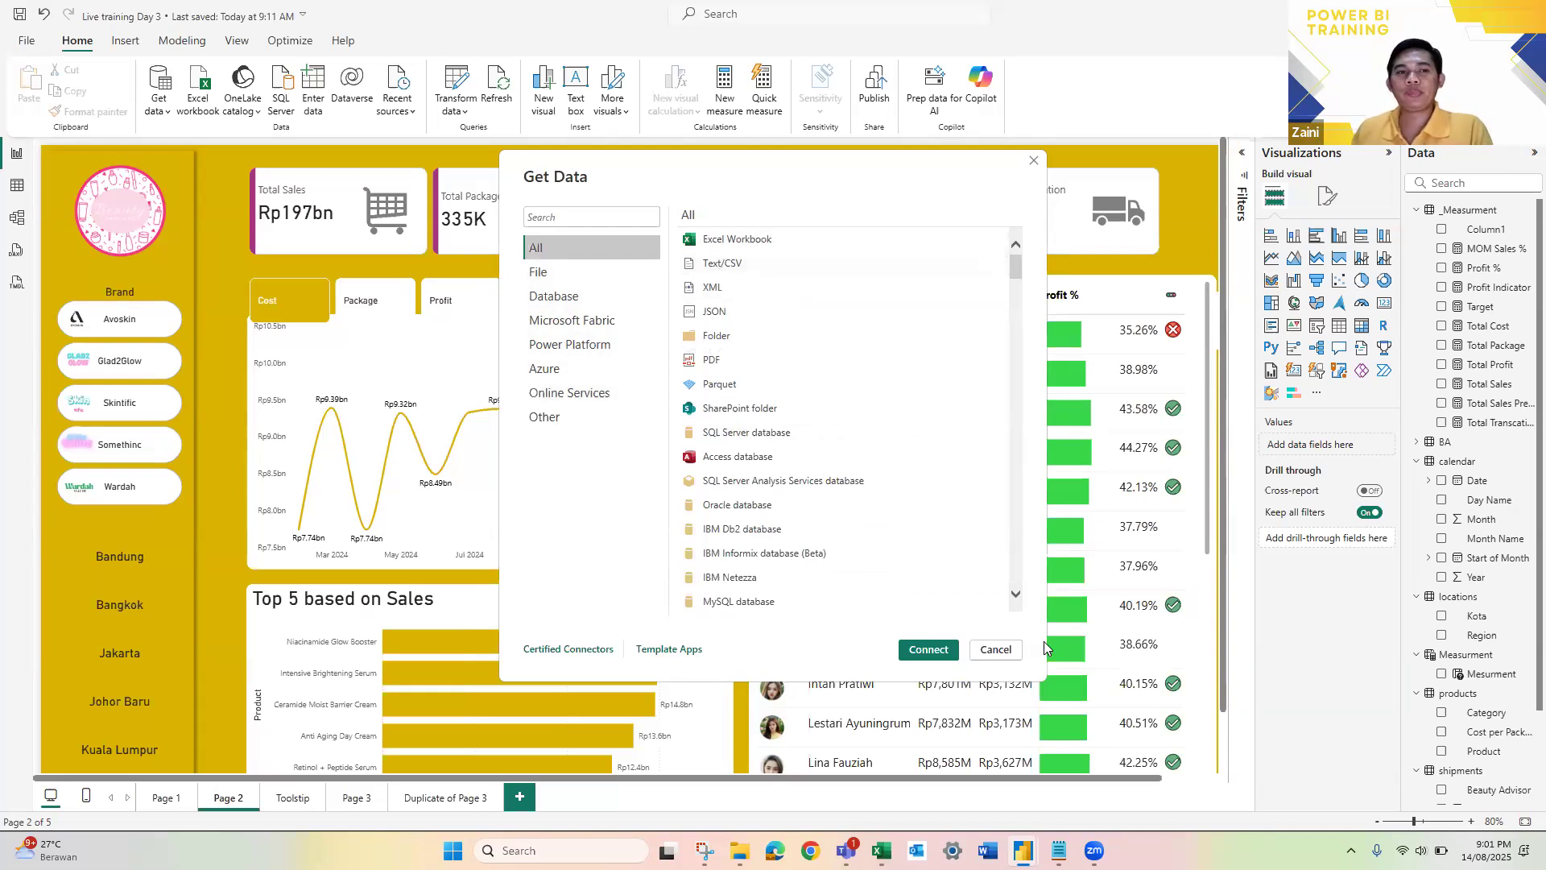
left_click(996, 650)
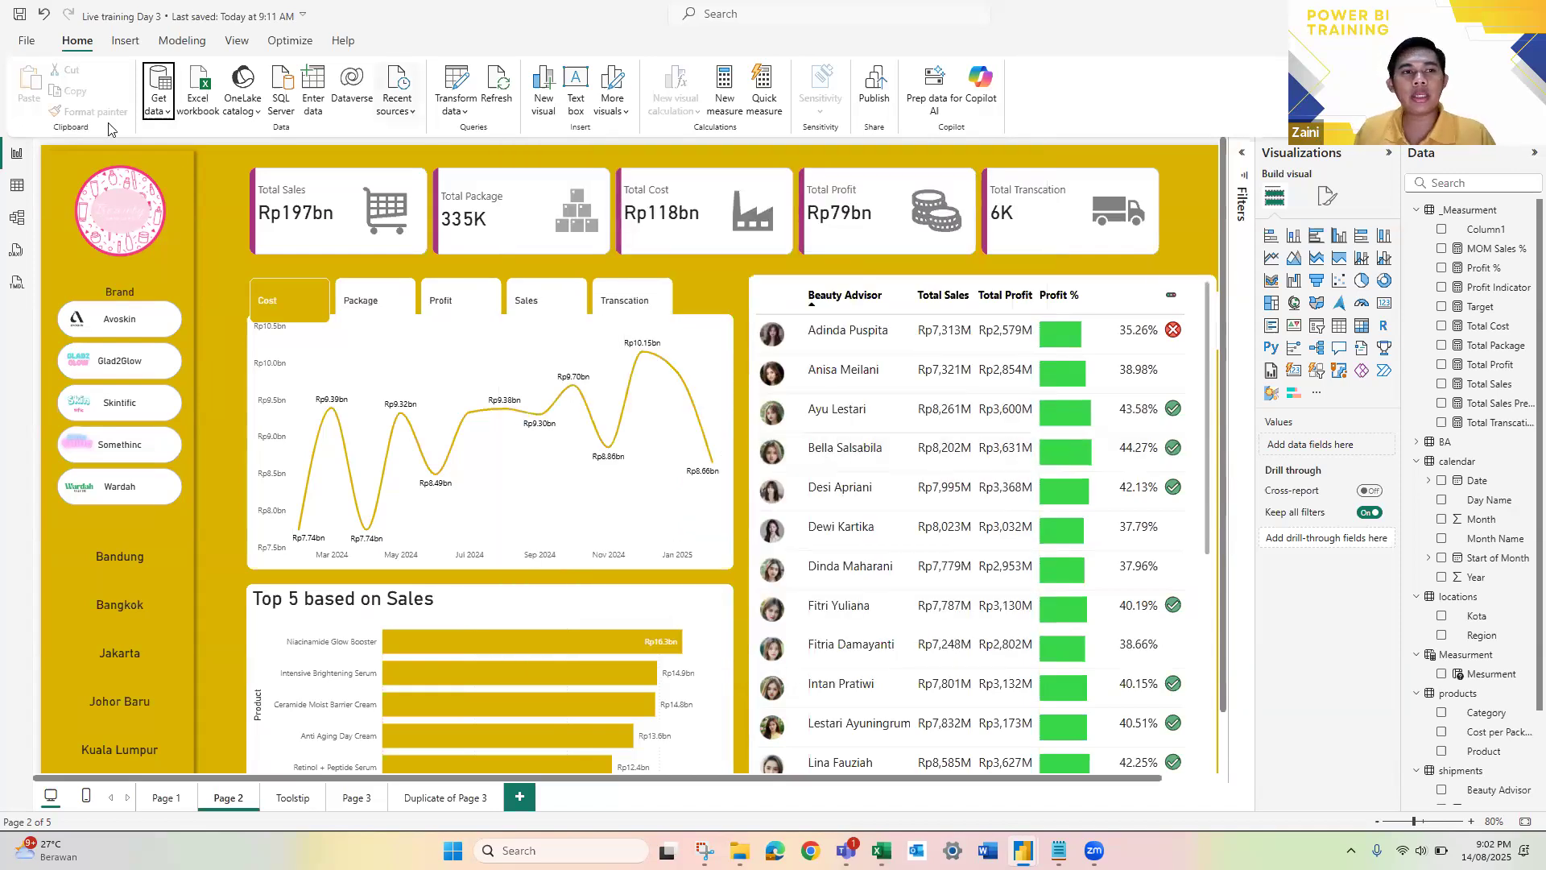
left_click(158, 105)
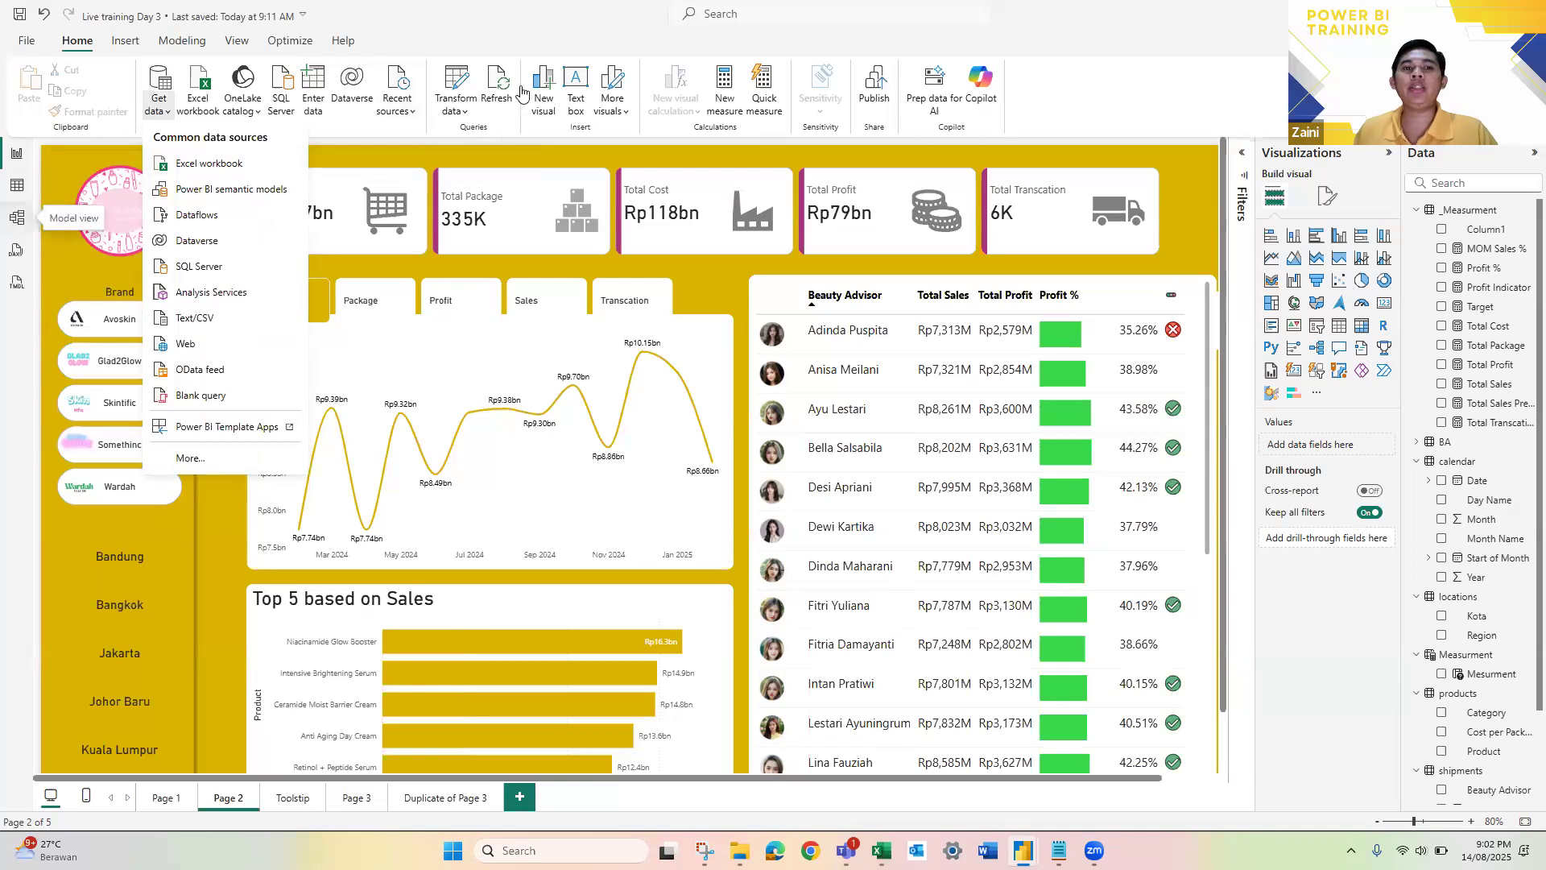
left_click(480, 56)
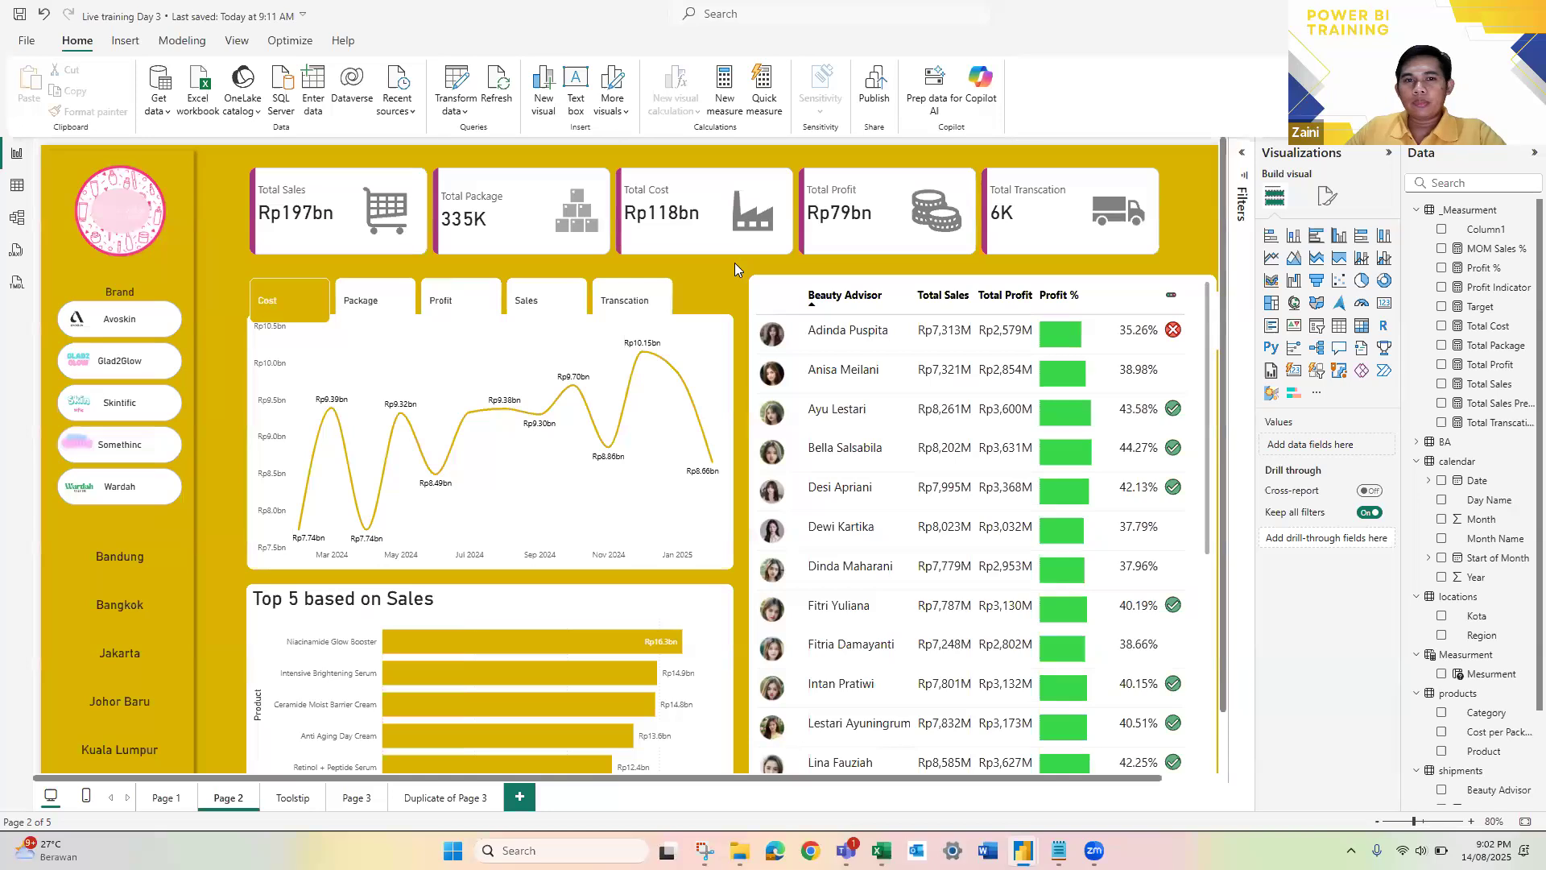
scroll(775, 398, "down", 1)
scroll(799, 378, "down", 2)
scroll(798, 379, "up", 2)
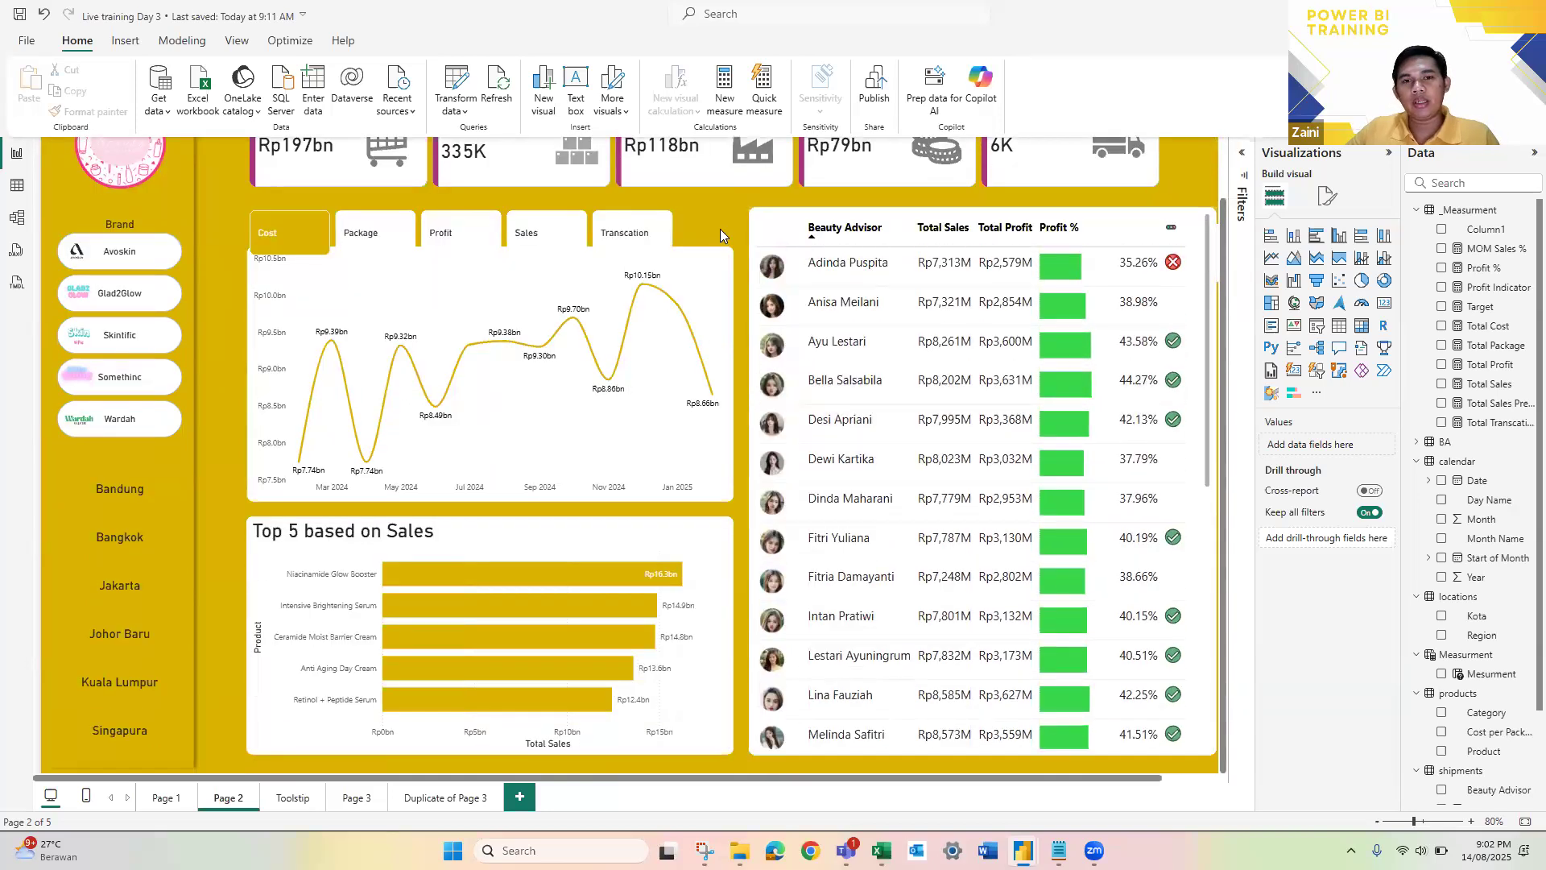
scroll(717, 234, "down", 1)
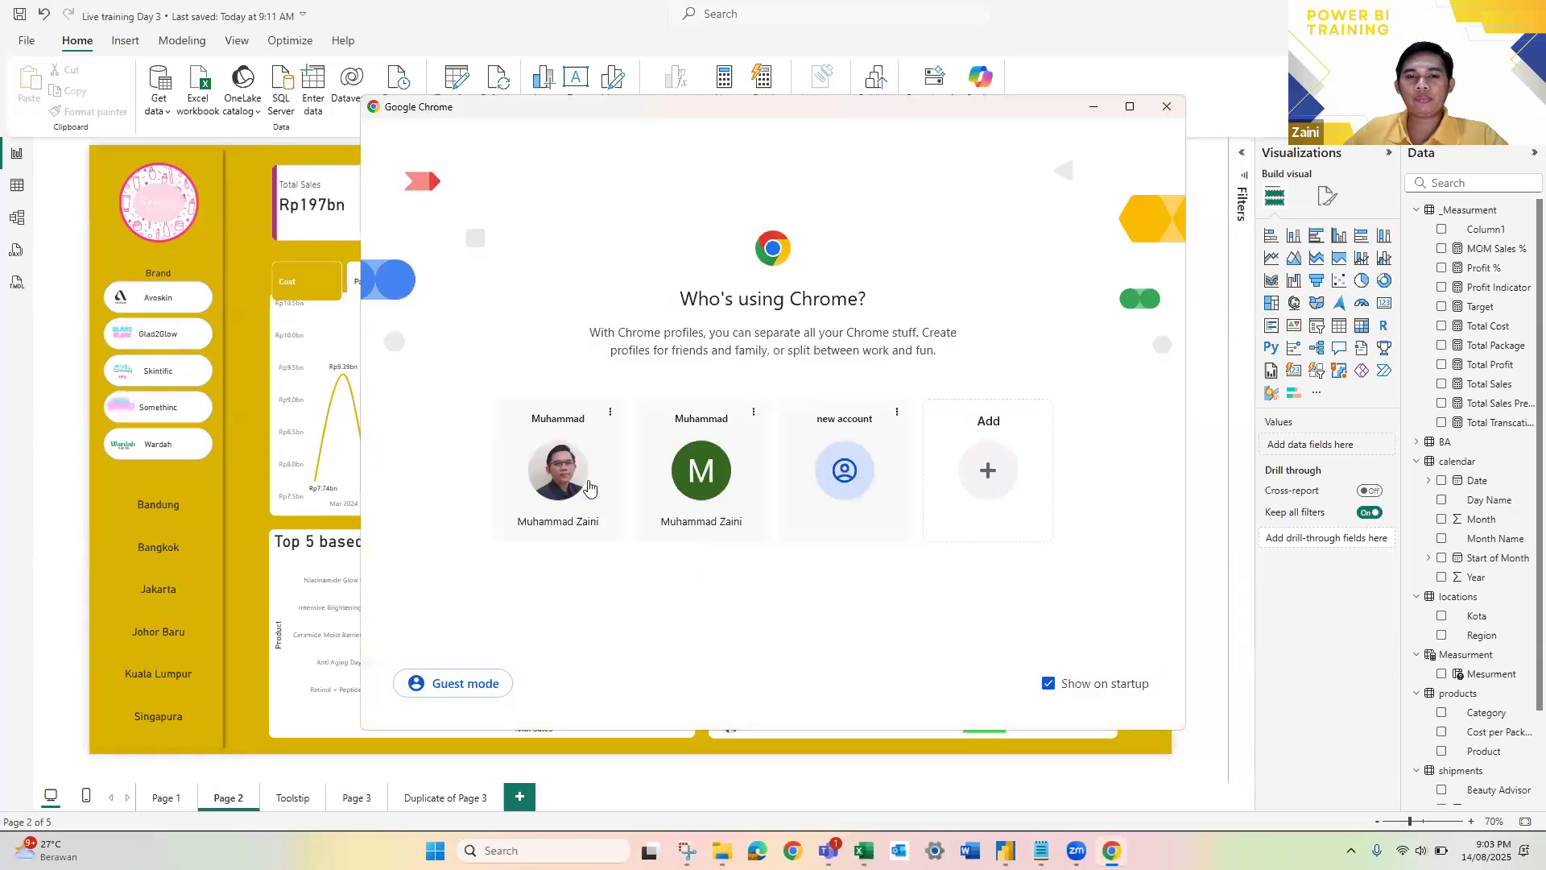
Step: Switch to Chrome with the first profile, search Google for "powerbi pricing" and open Microsoft's Power BI pricing page
left_click(588, 486)
left_click(427, 51)
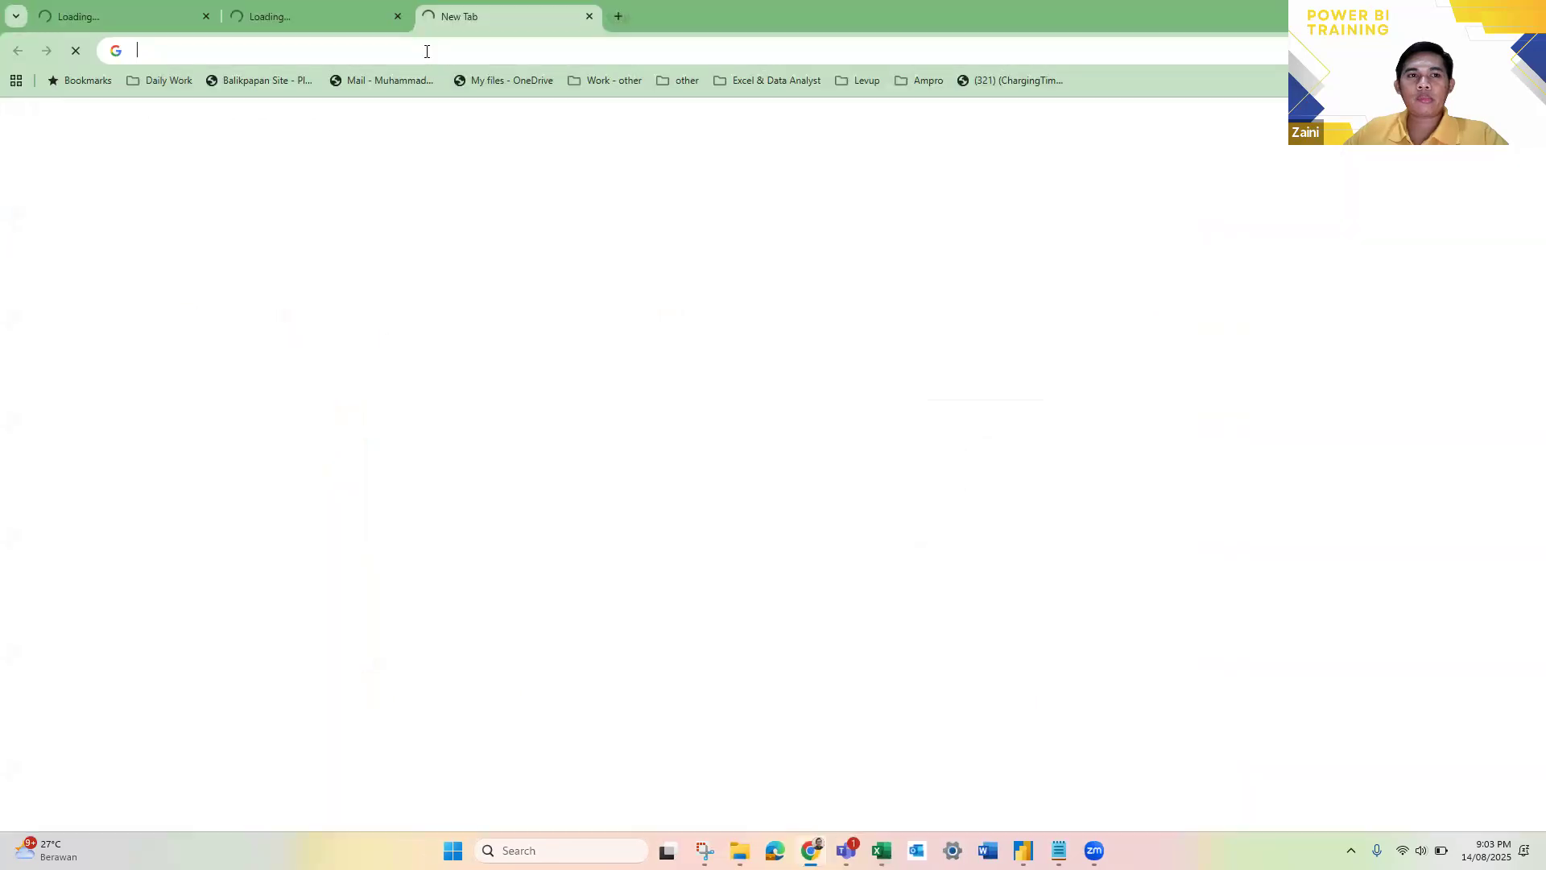
type("powerbi")
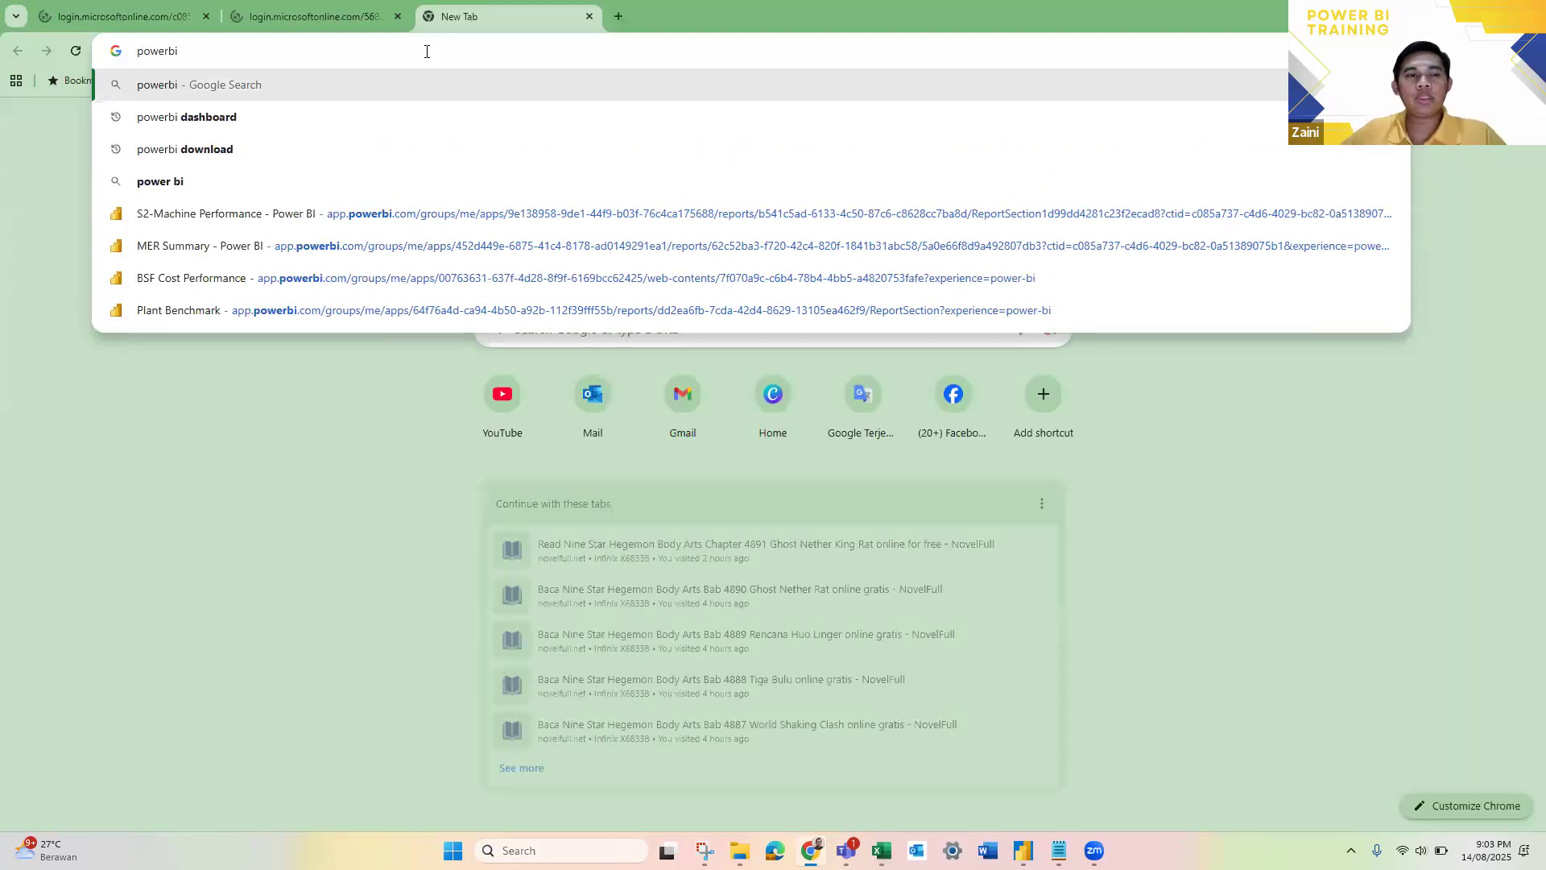
key("Return")
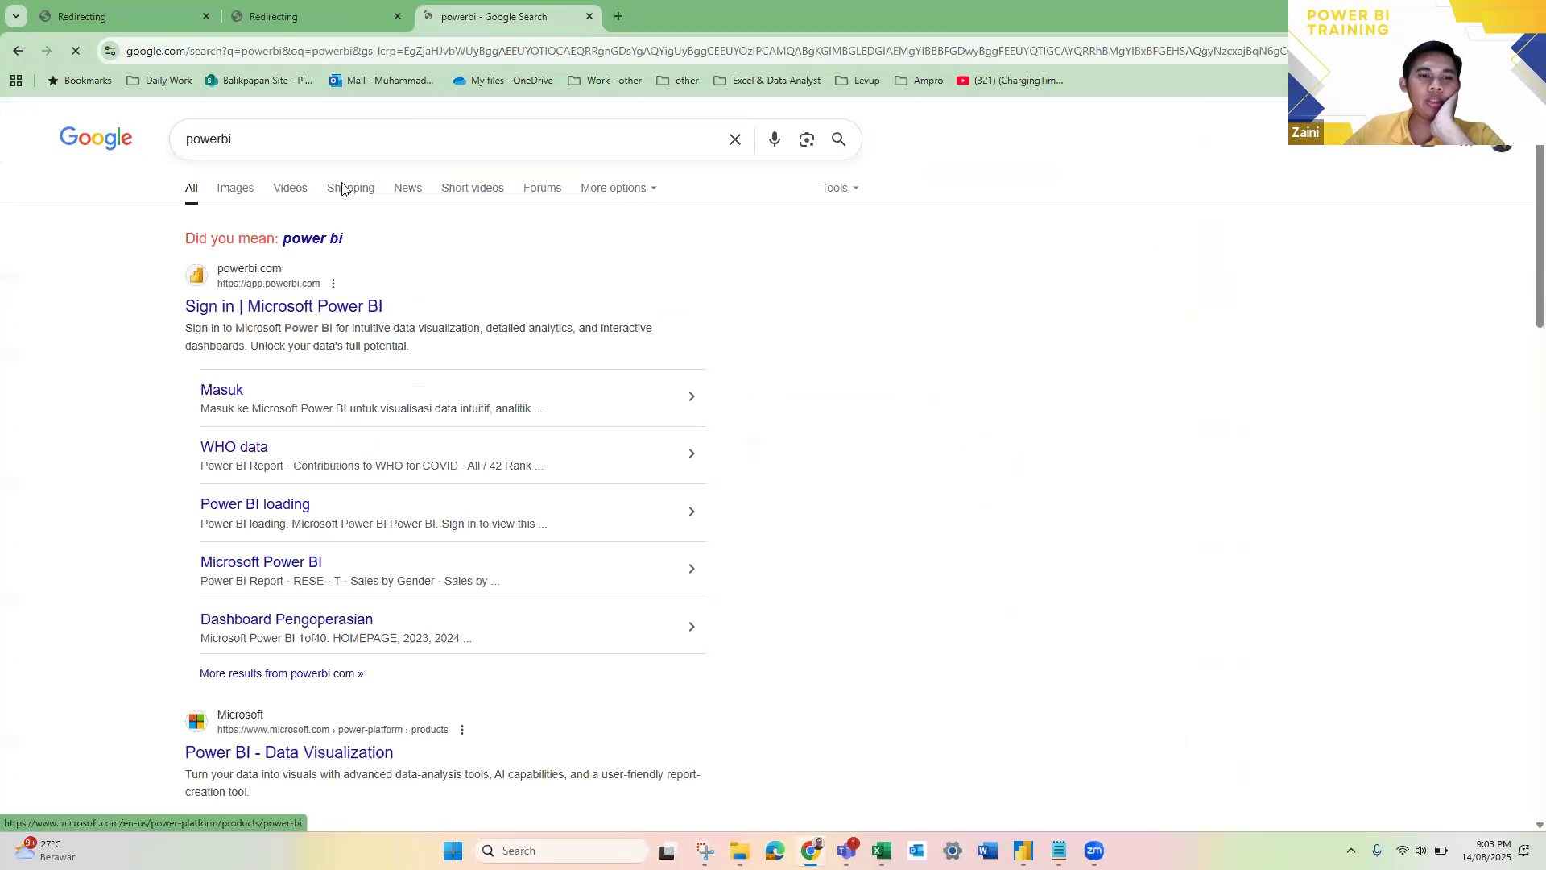
left_click(319, 142)
type("pricing")
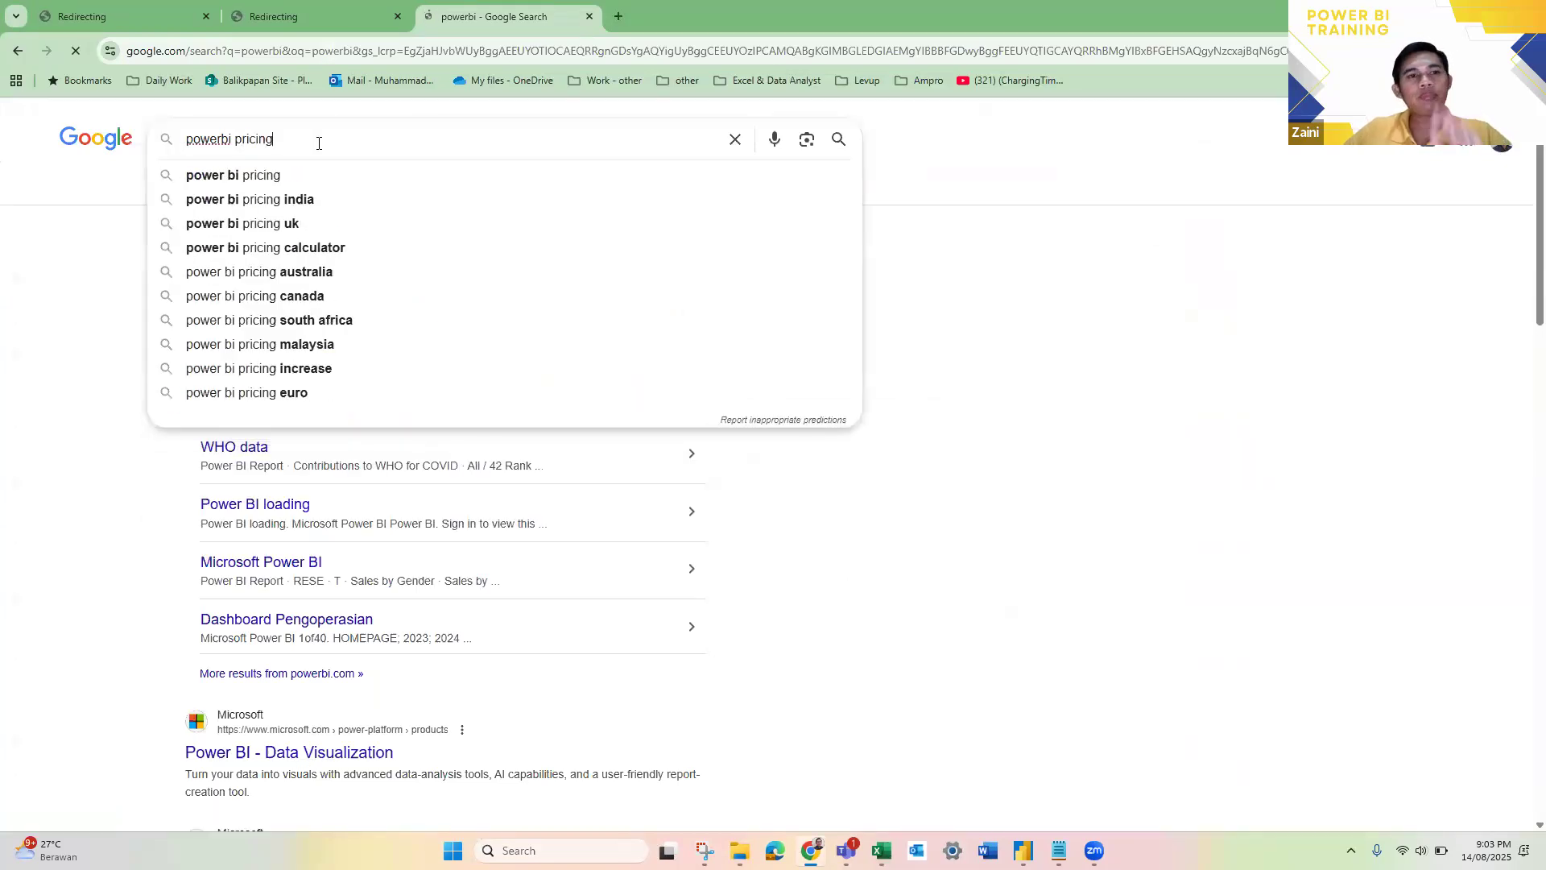
key("Return")
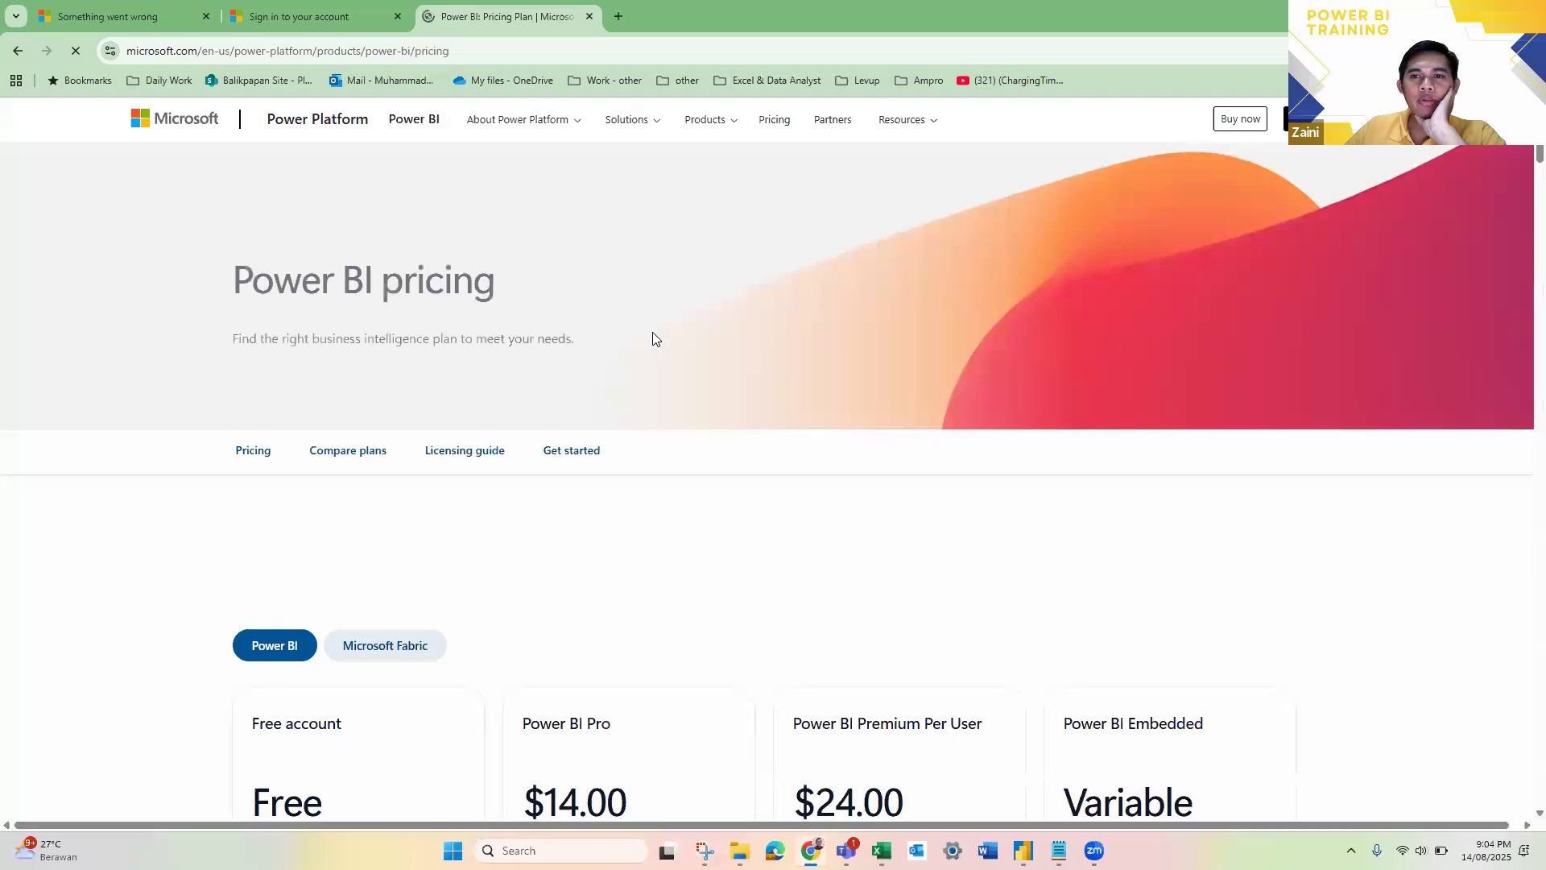
Step: Compare the Free account, Power BI Pro, Premium Per User and Embedded plans, reading the Free account's conditions in detail
scroll(1080, 441, "down", 3)
scroll(666, 459, "down", 2)
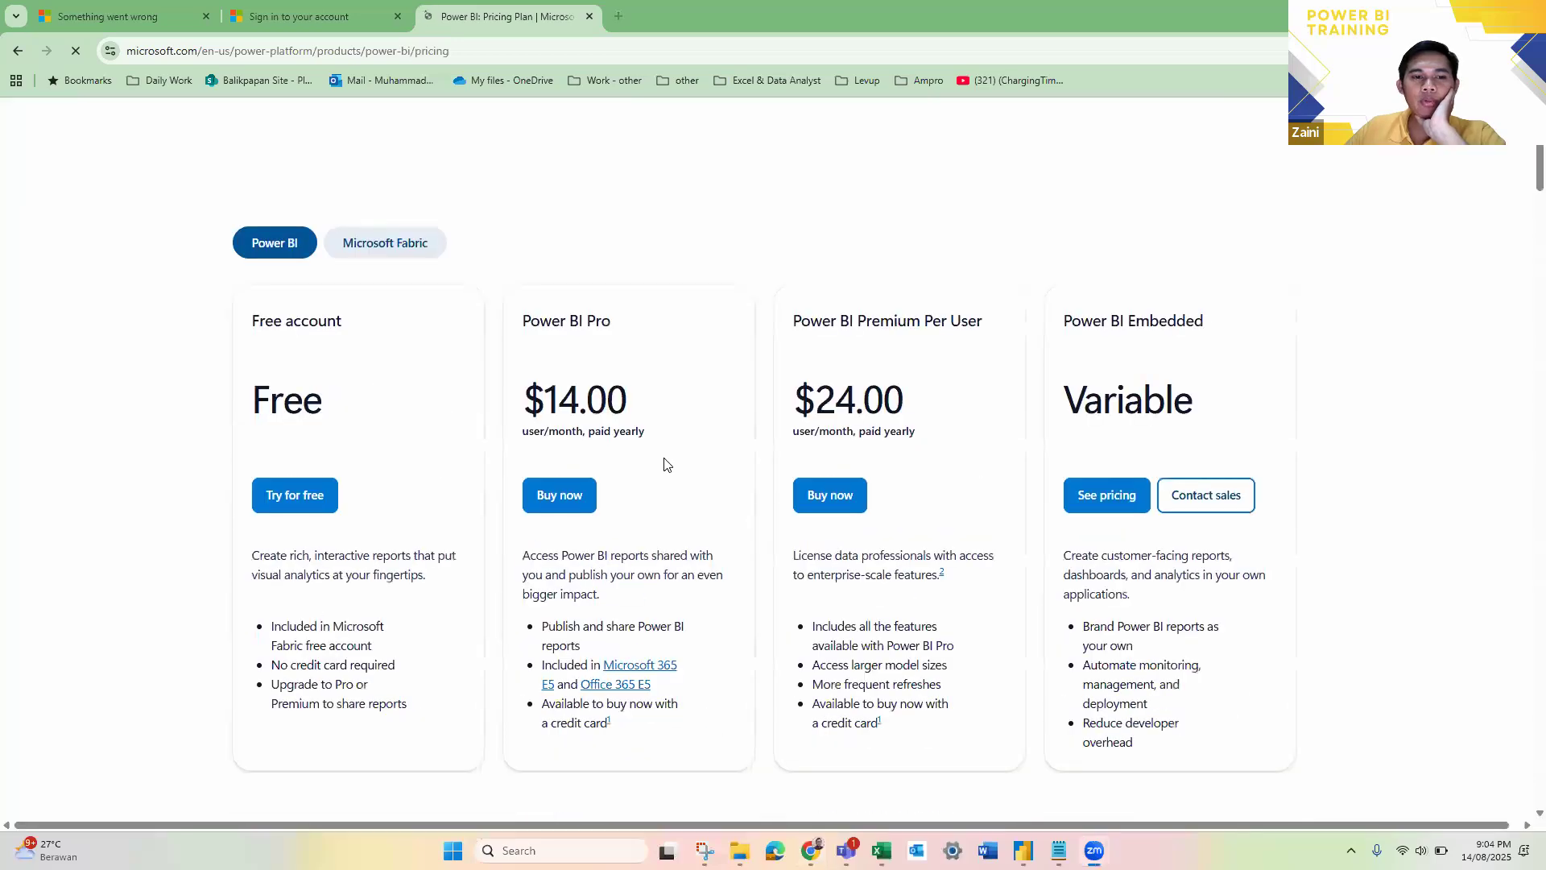
scroll(665, 463, "down", 2)
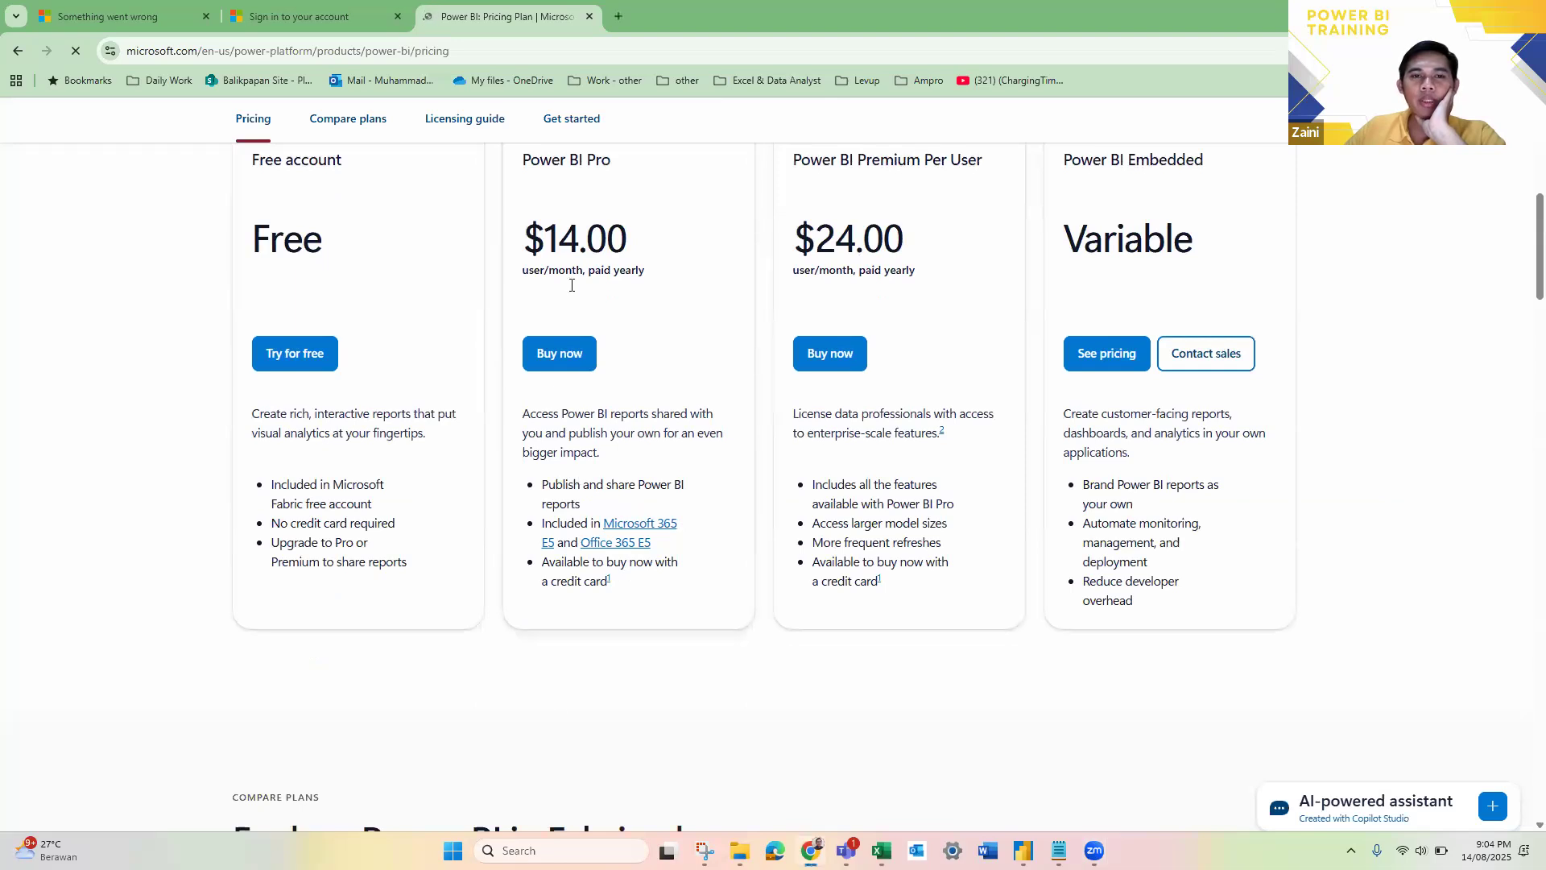
scroll(633, 337, "up", 1)
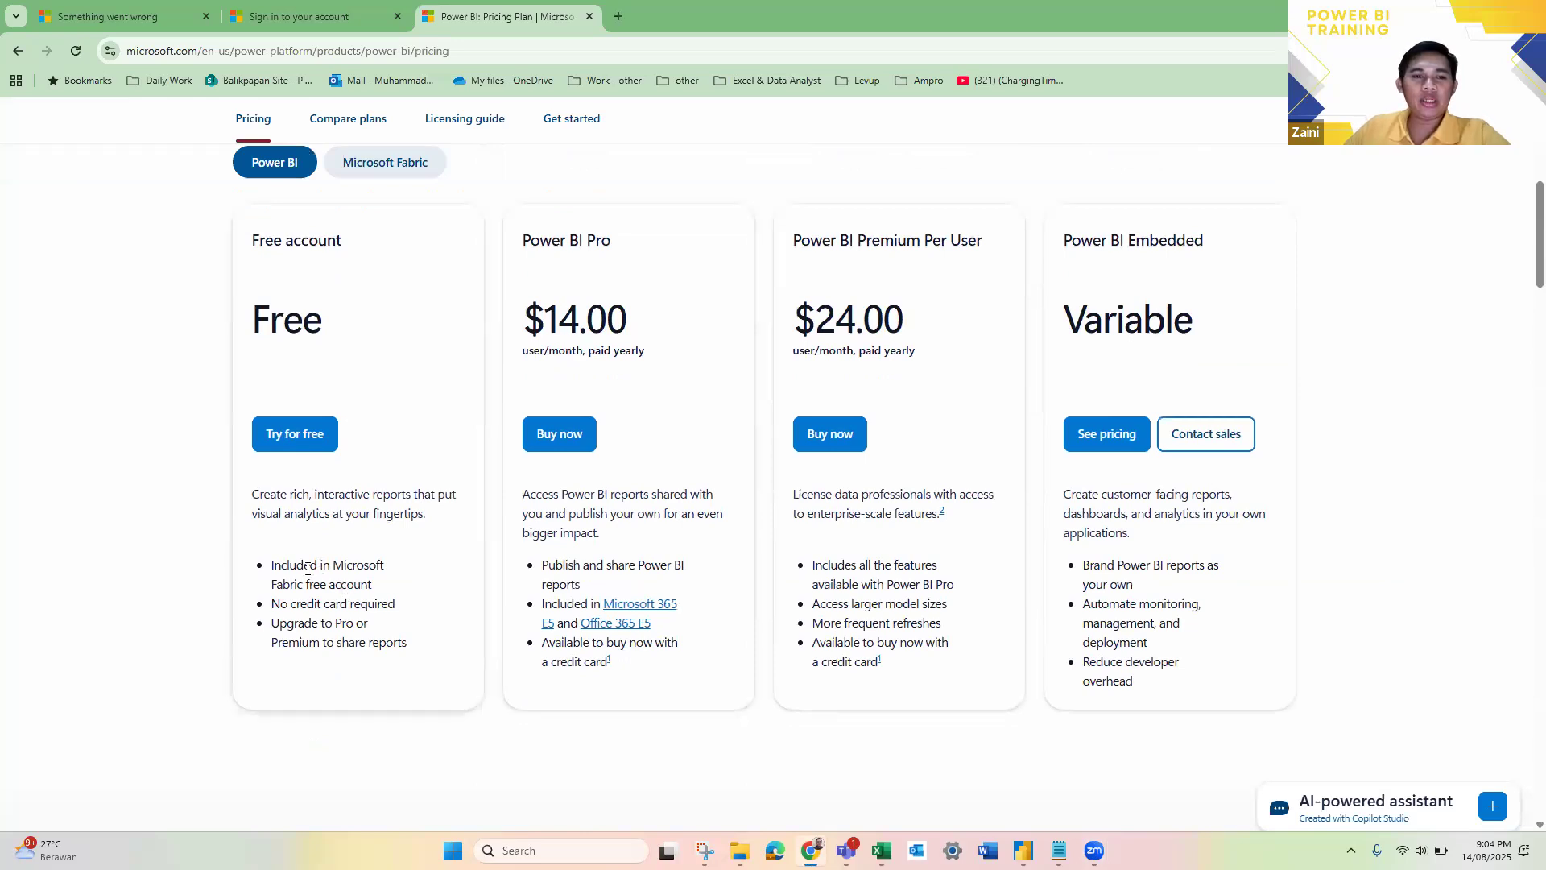
left_click_drag(289, 564, 369, 565)
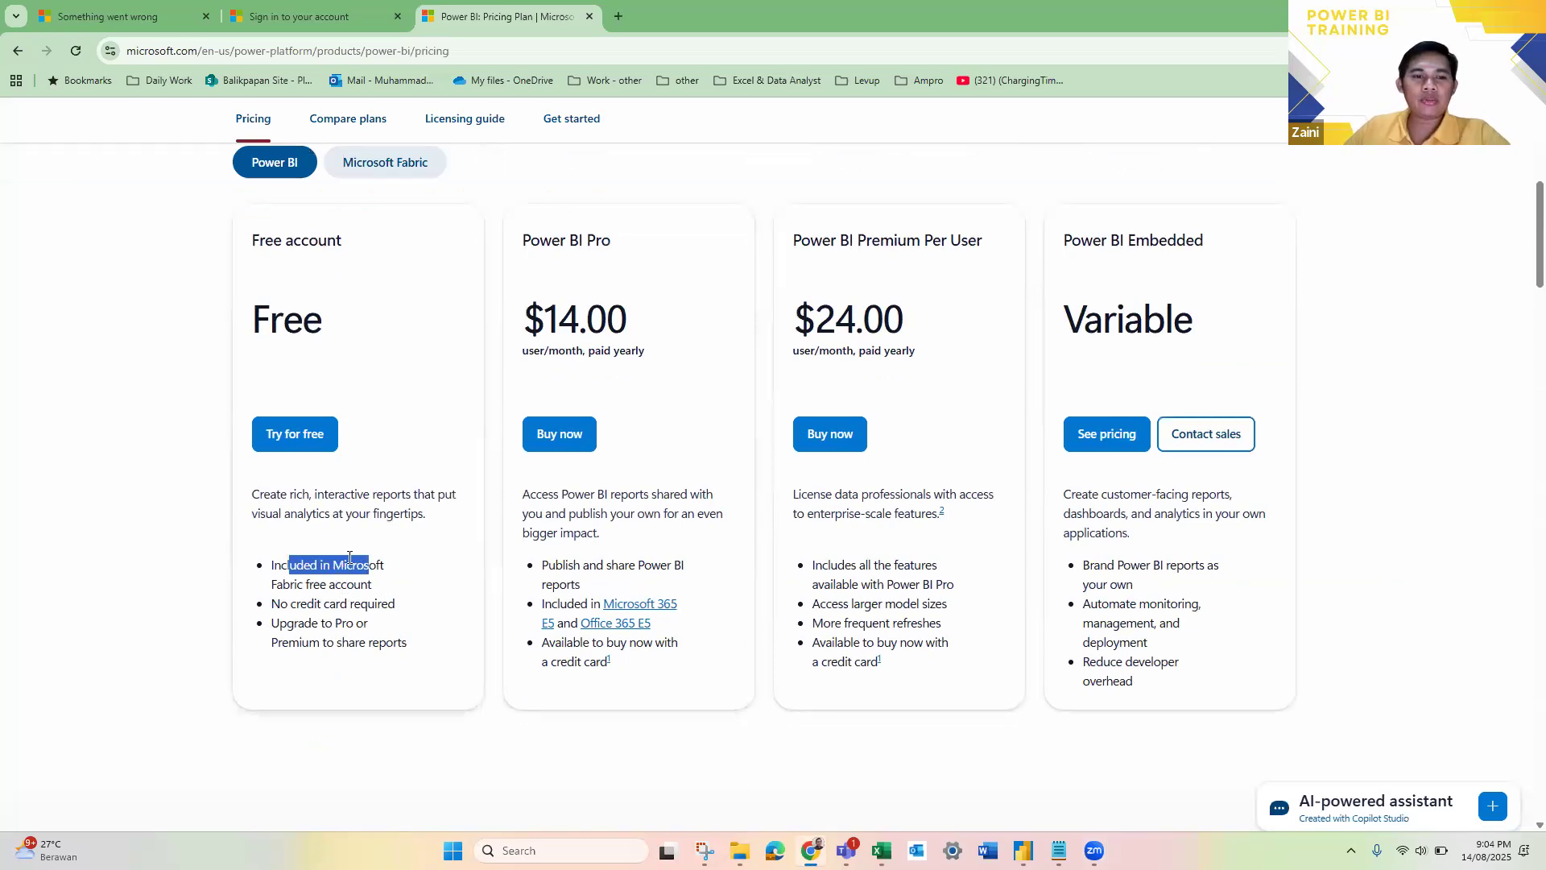
left_click(334, 604)
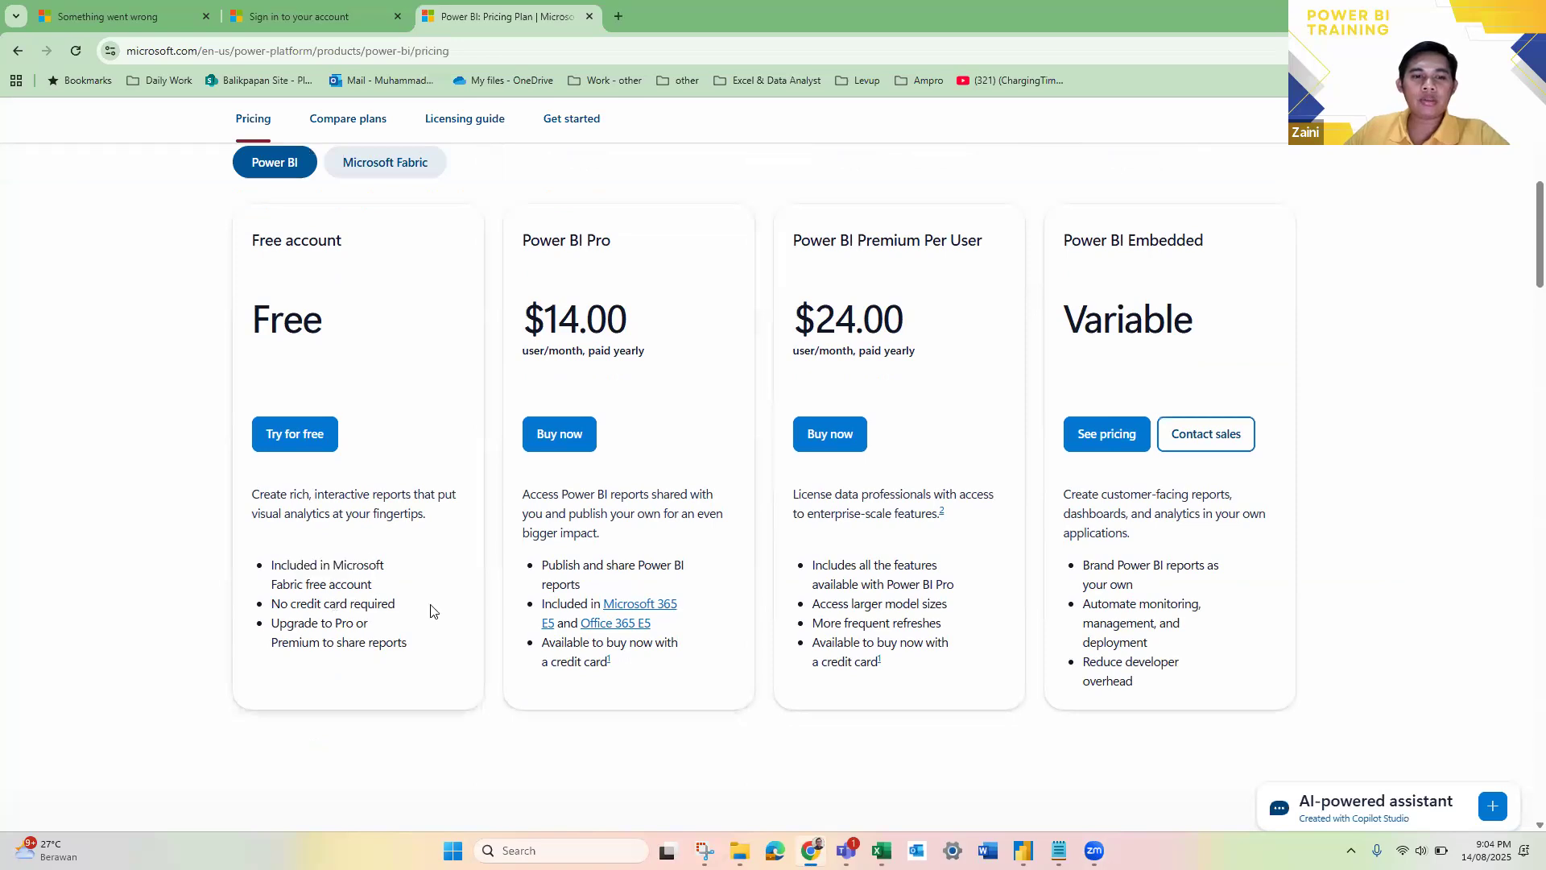
left_click_drag(272, 604, 322, 604)
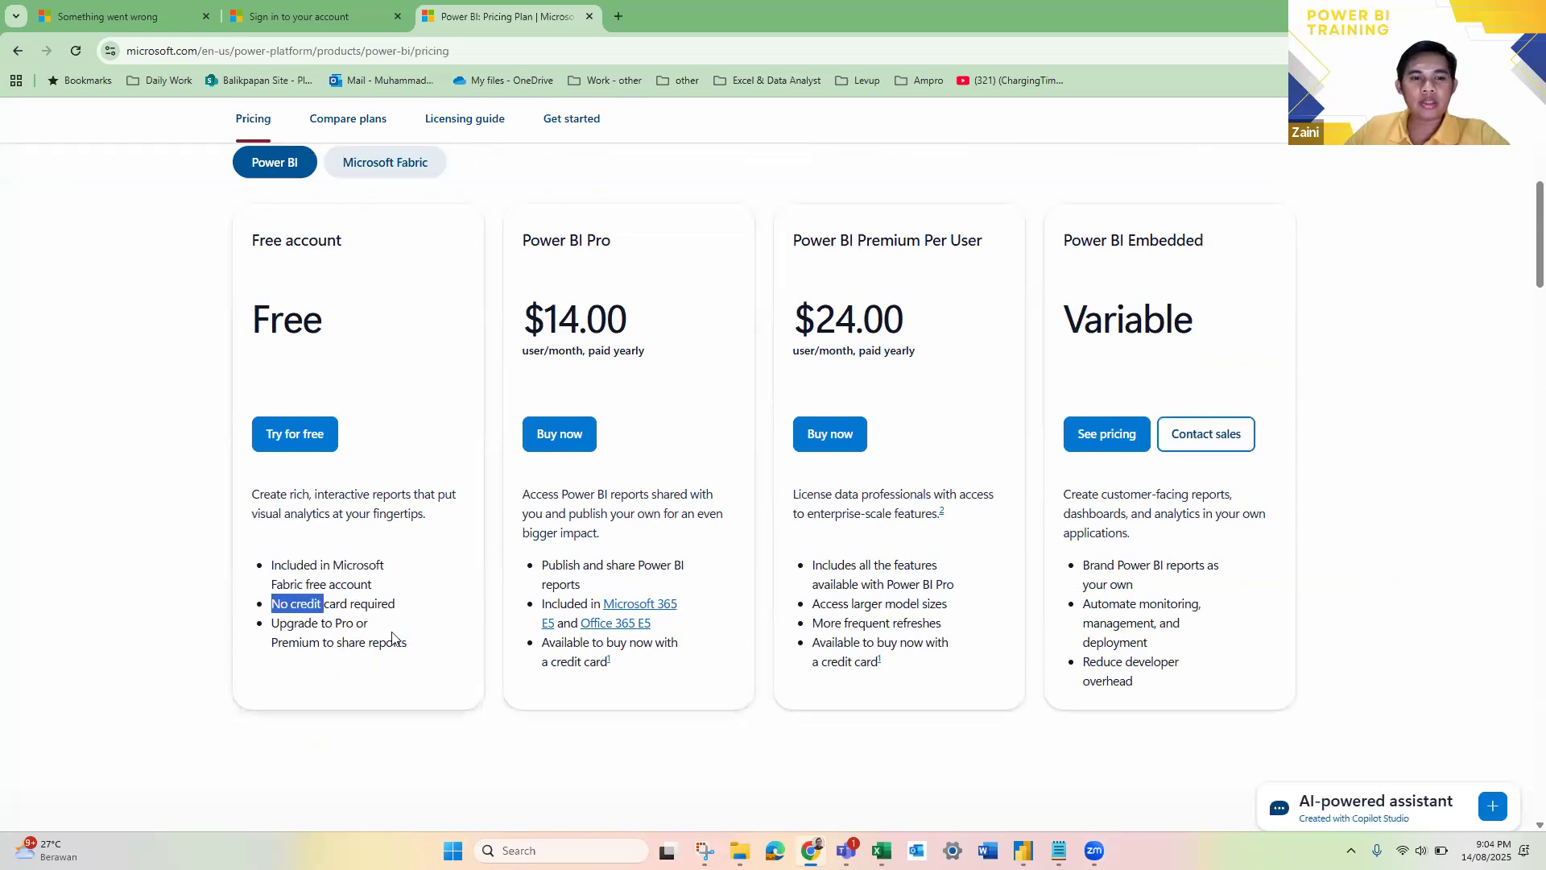
left_click_drag(400, 643, 409, 642)
left_click(283, 497)
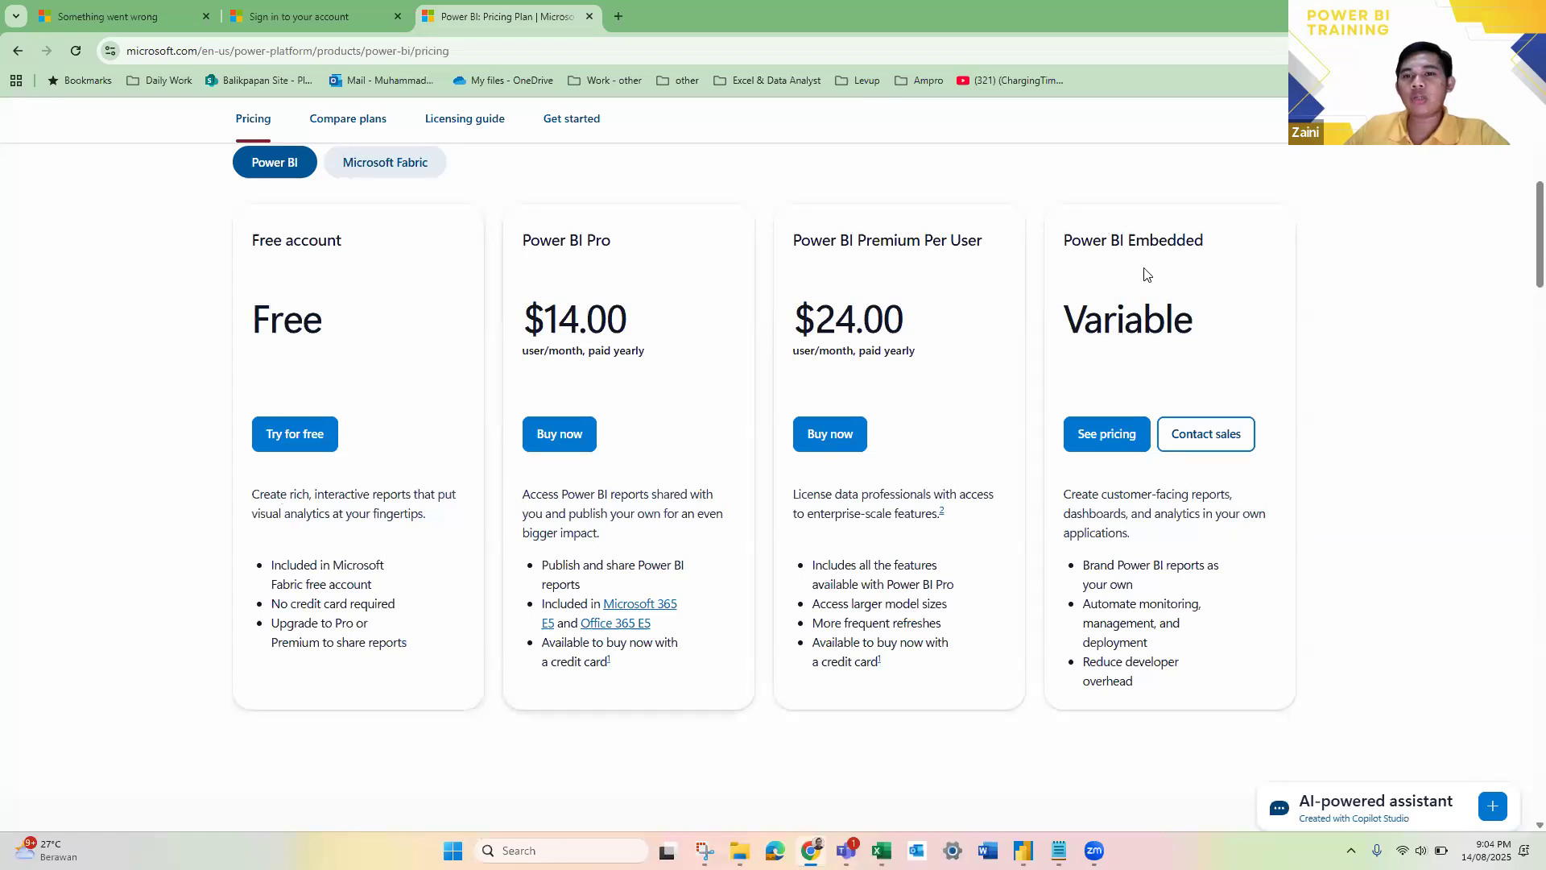
scroll(805, 442, "up", 1)
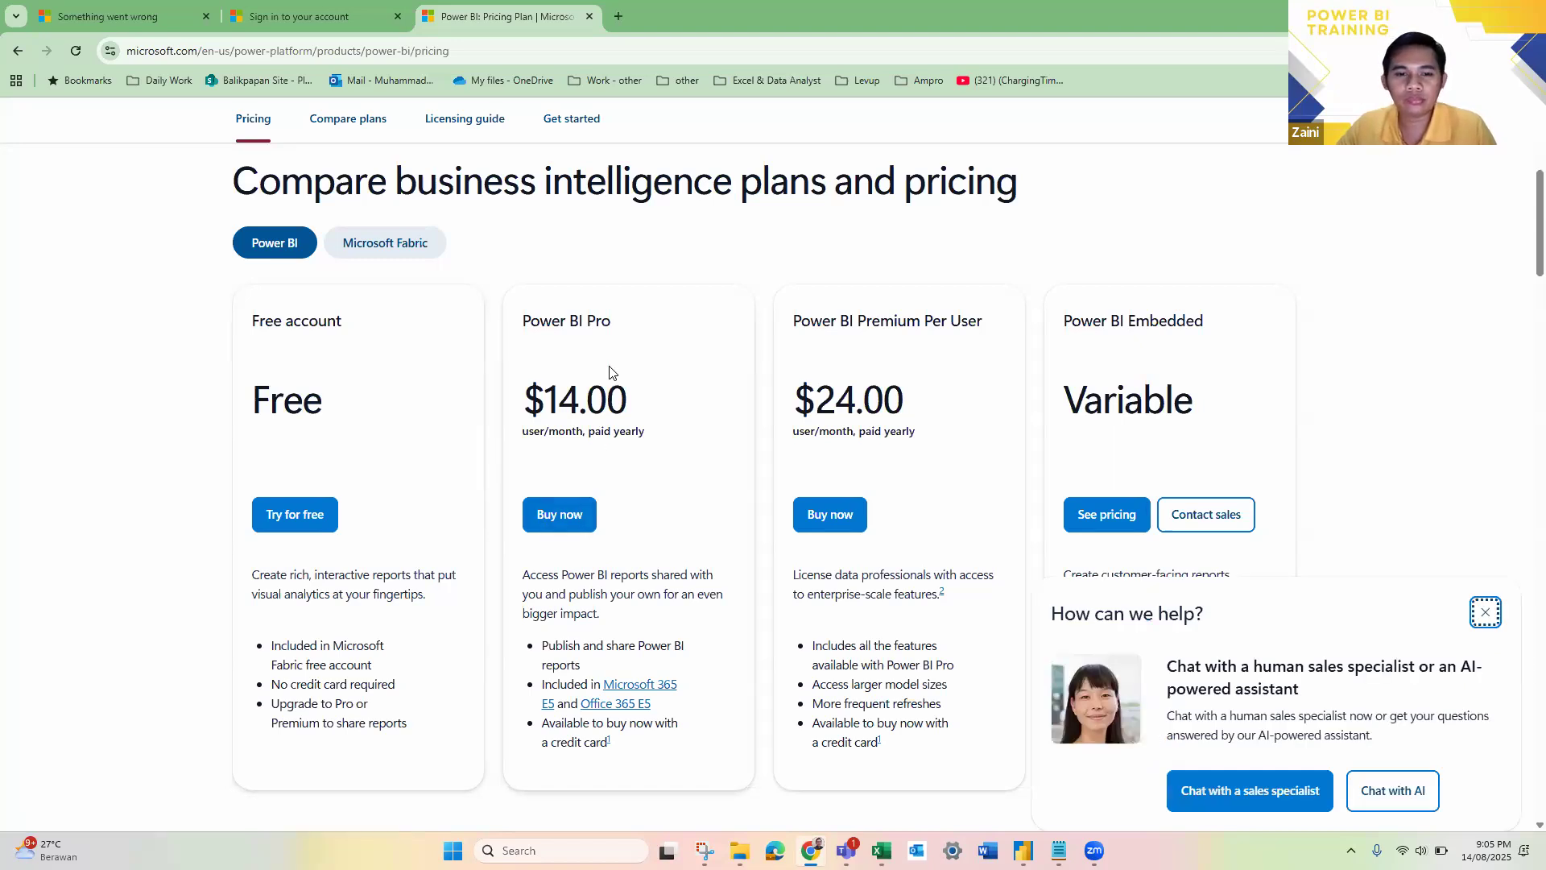
Step: Switch to the Live training Day 3 report in Power BI Desktop and briefly check the system calendar
key("alt+Tab")
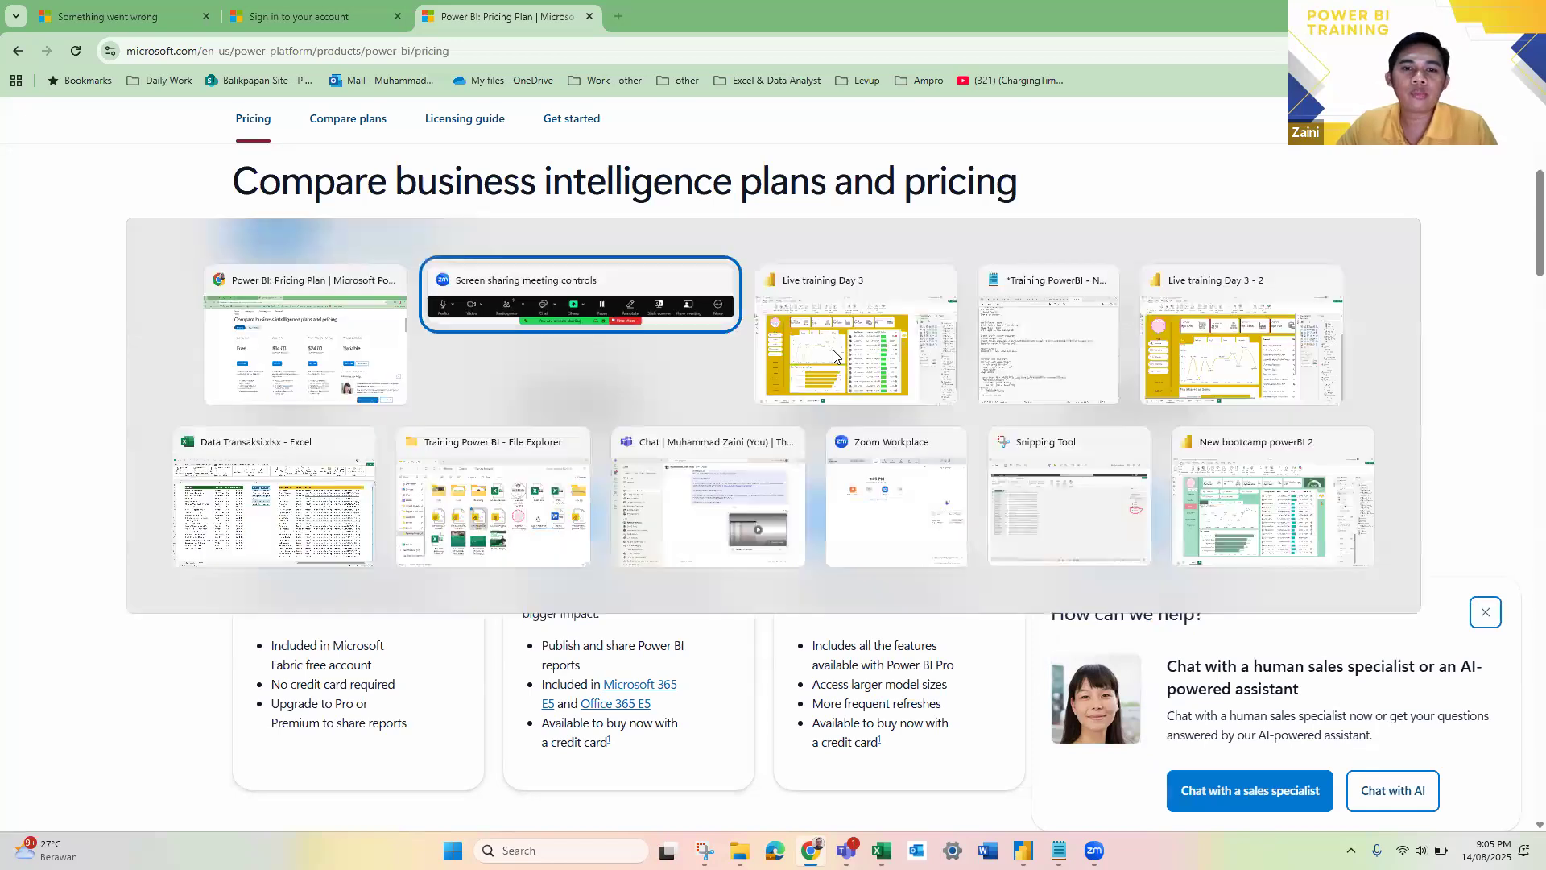
left_click(833, 355)
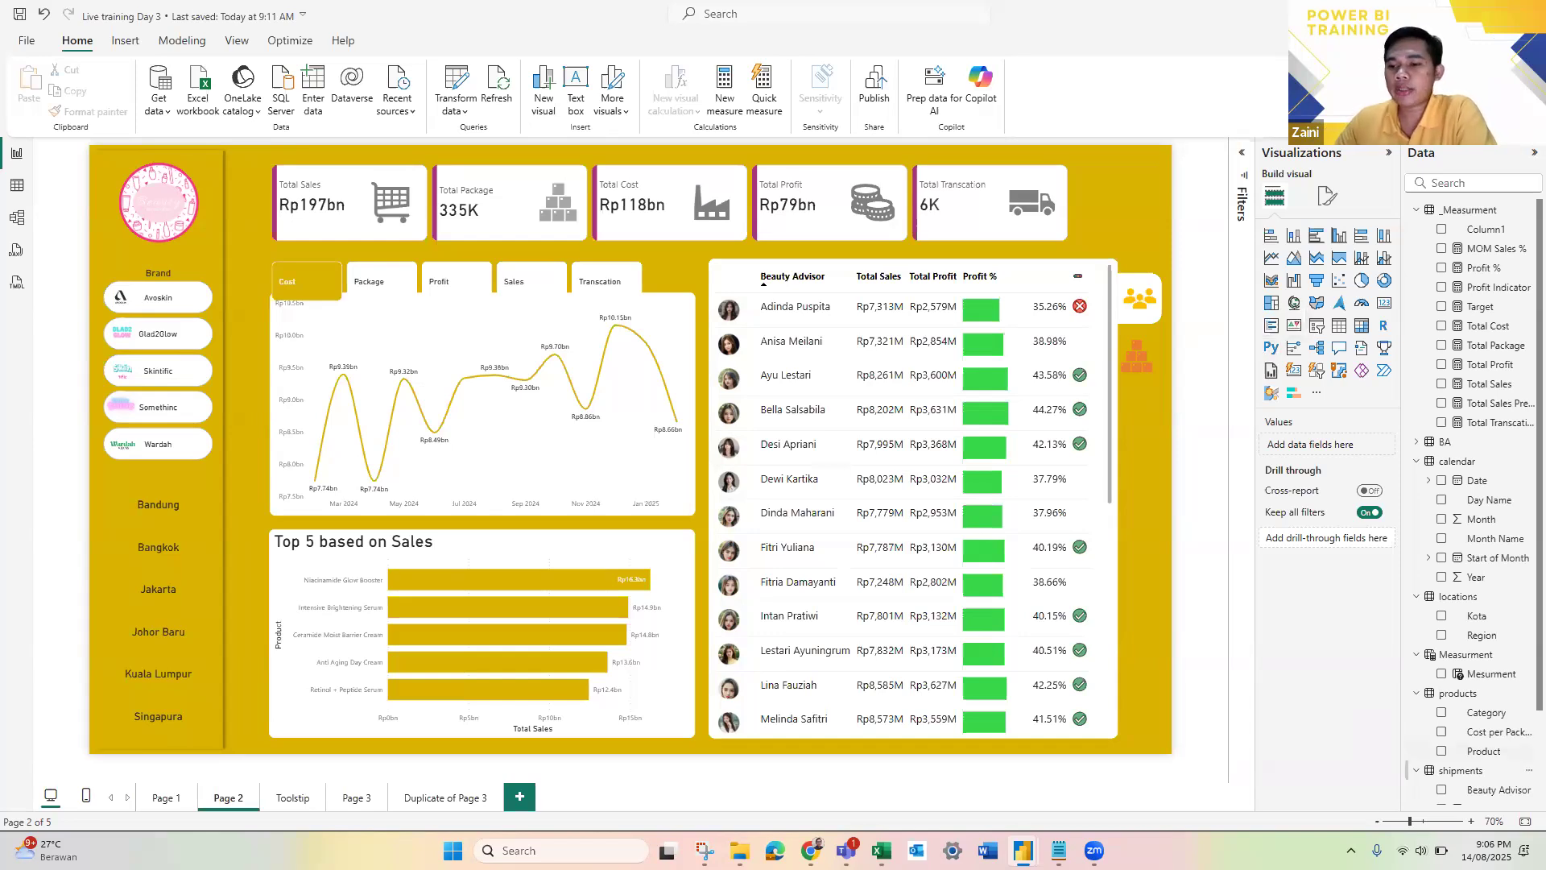
left_click(1494, 850)
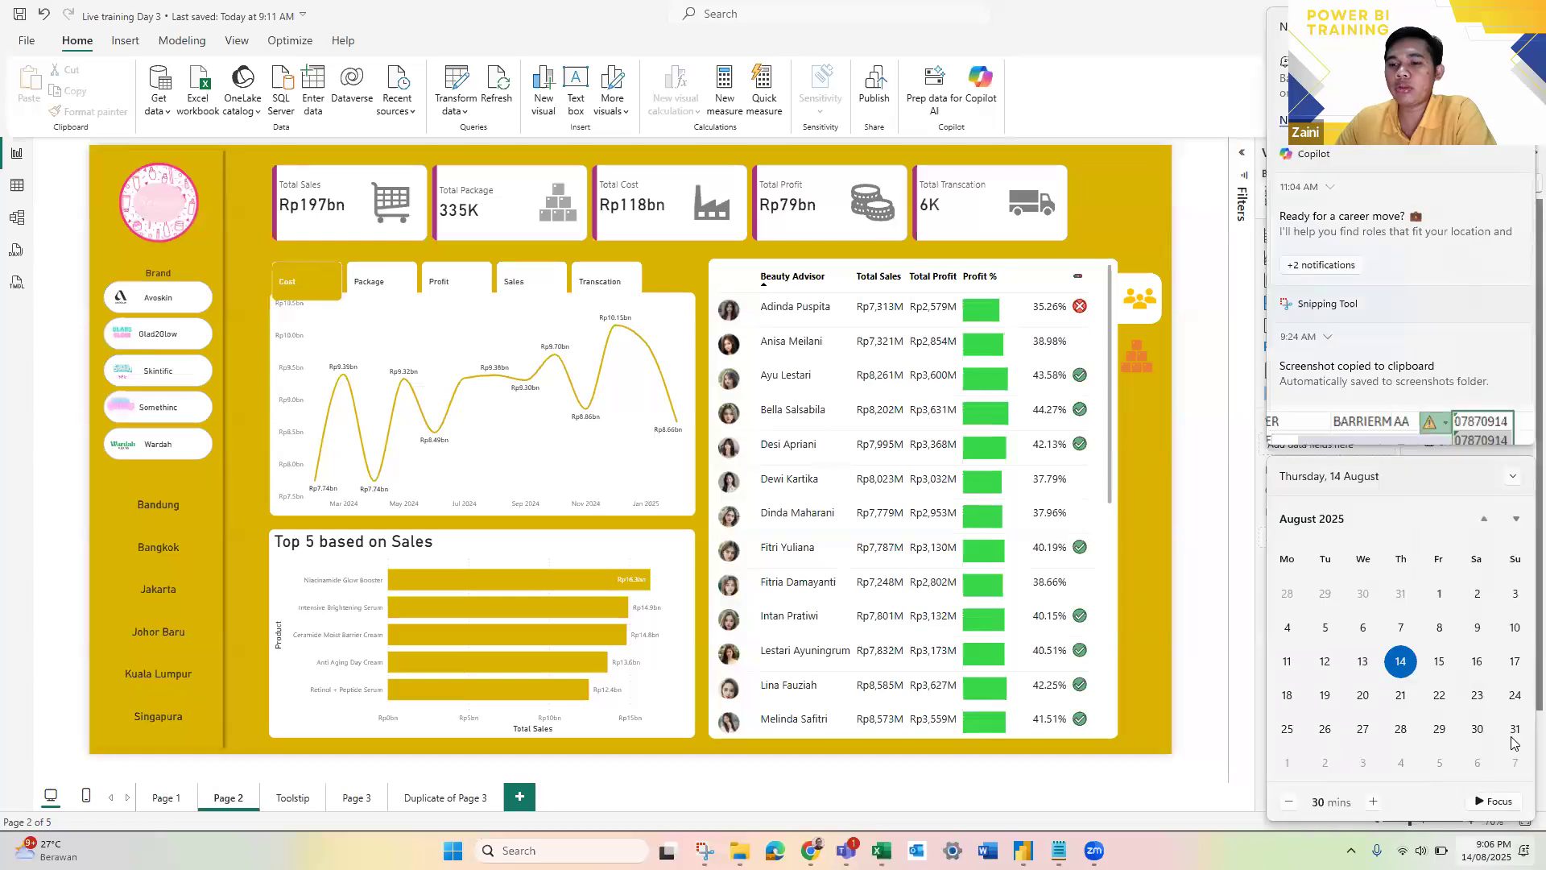
left_click(1221, 603)
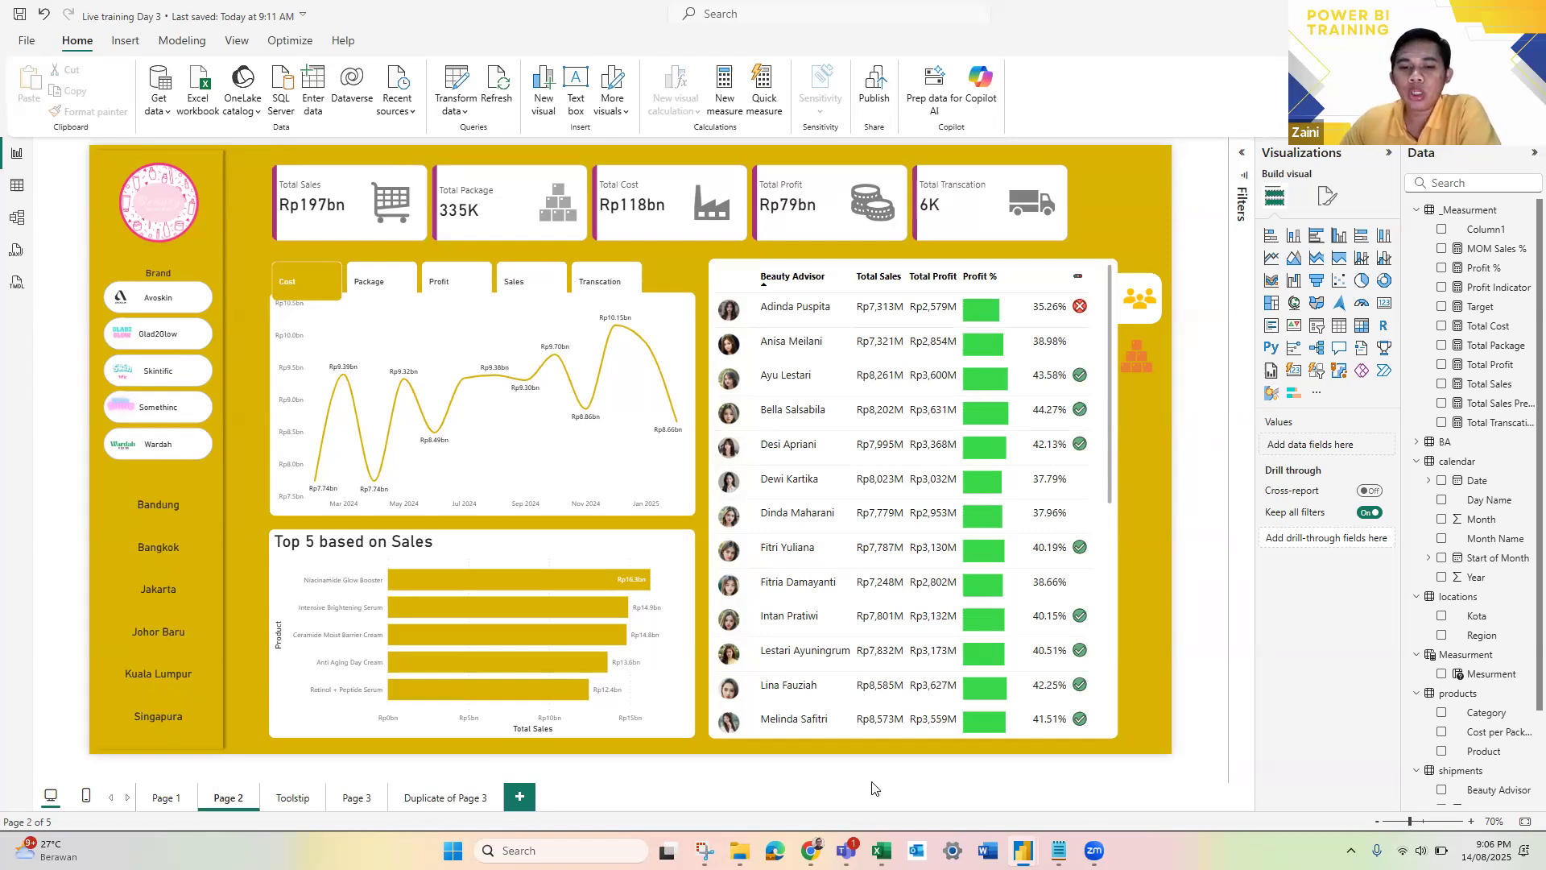
Step: Inspect the Cost by Kota tooltips at several points of the monthly cost line chart on Page 2
mouse_move(810, 844)
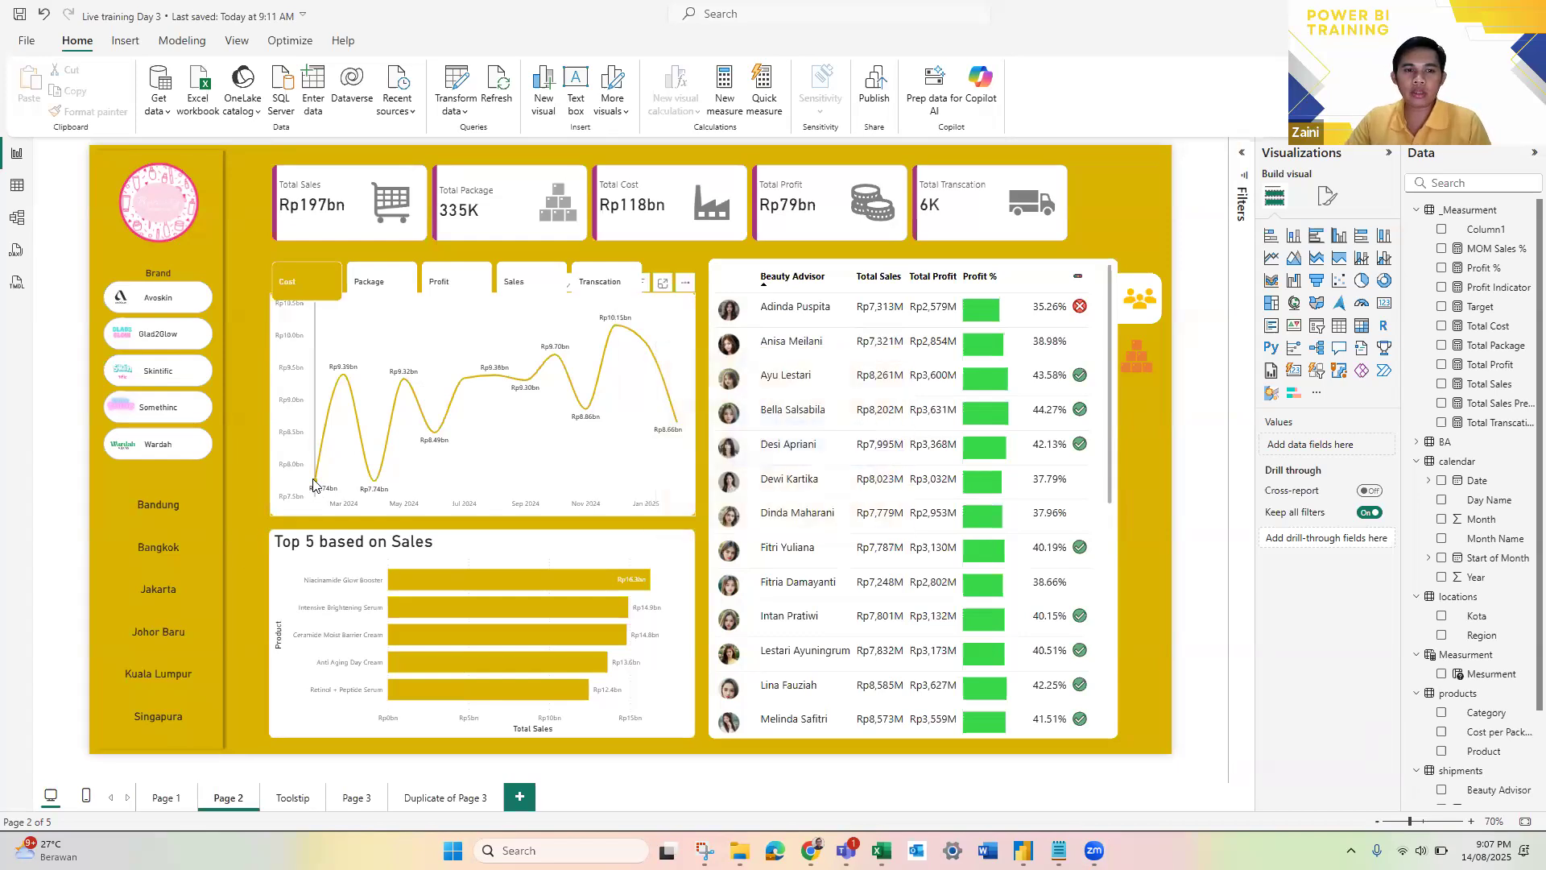
mouse_move(314, 483)
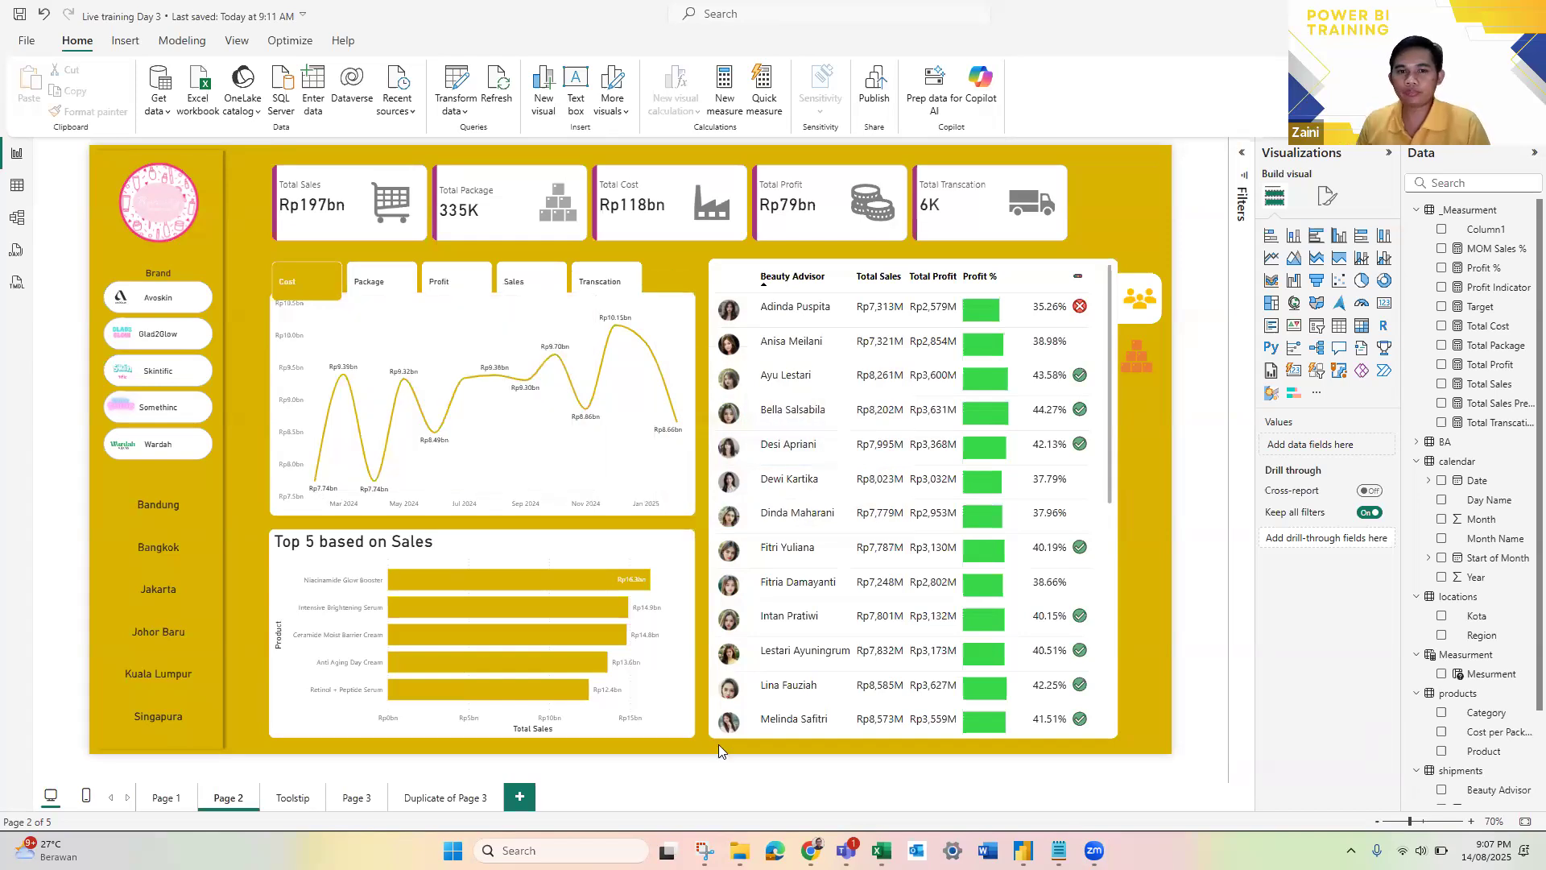
mouse_move(615, 326)
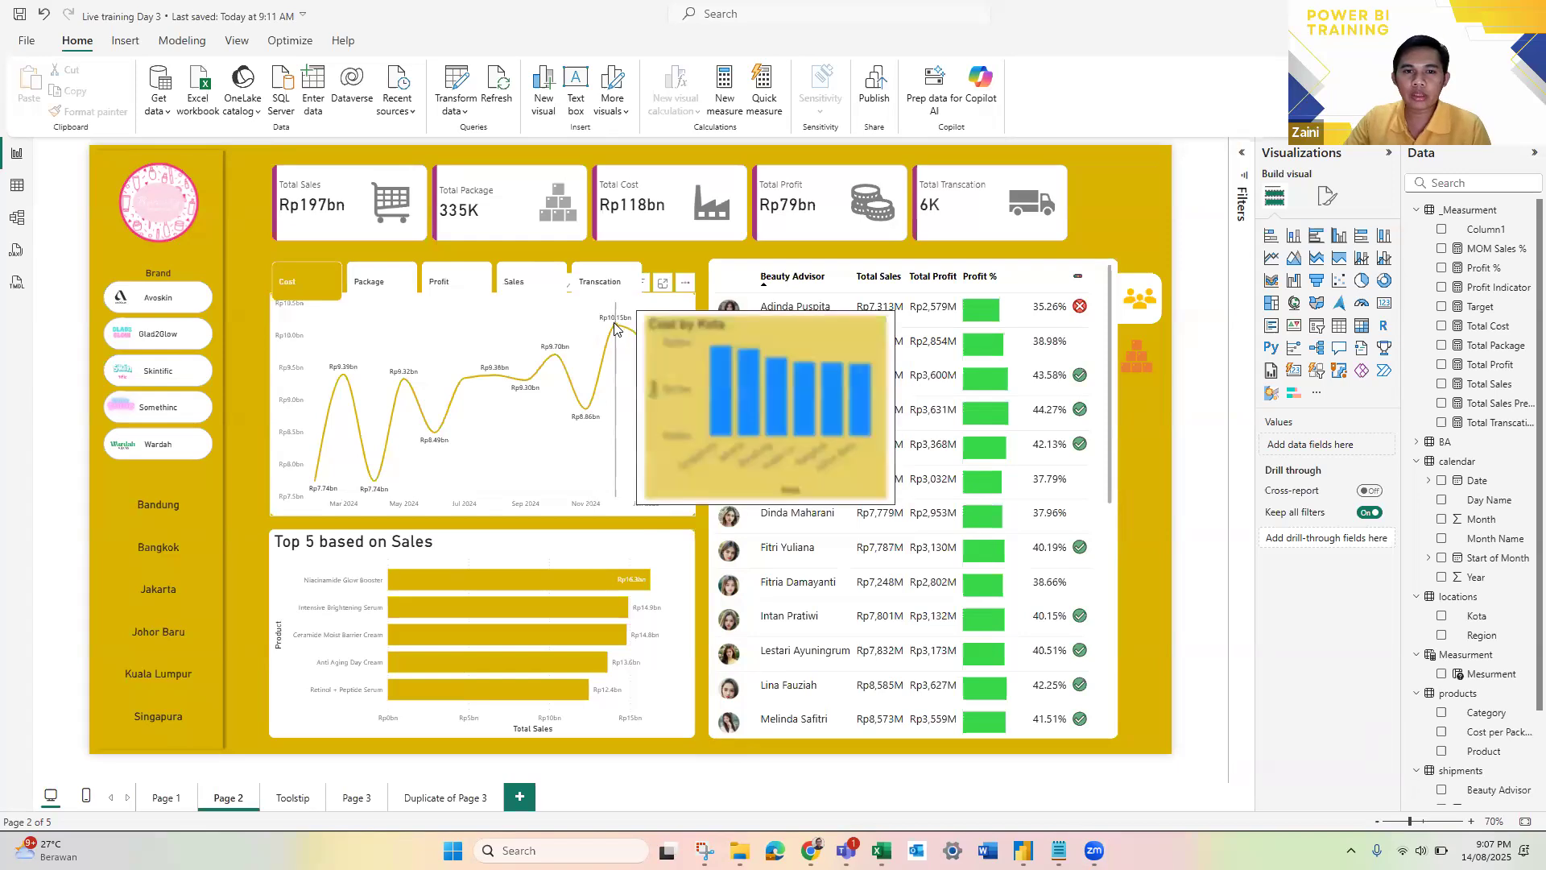
mouse_move(578, 417)
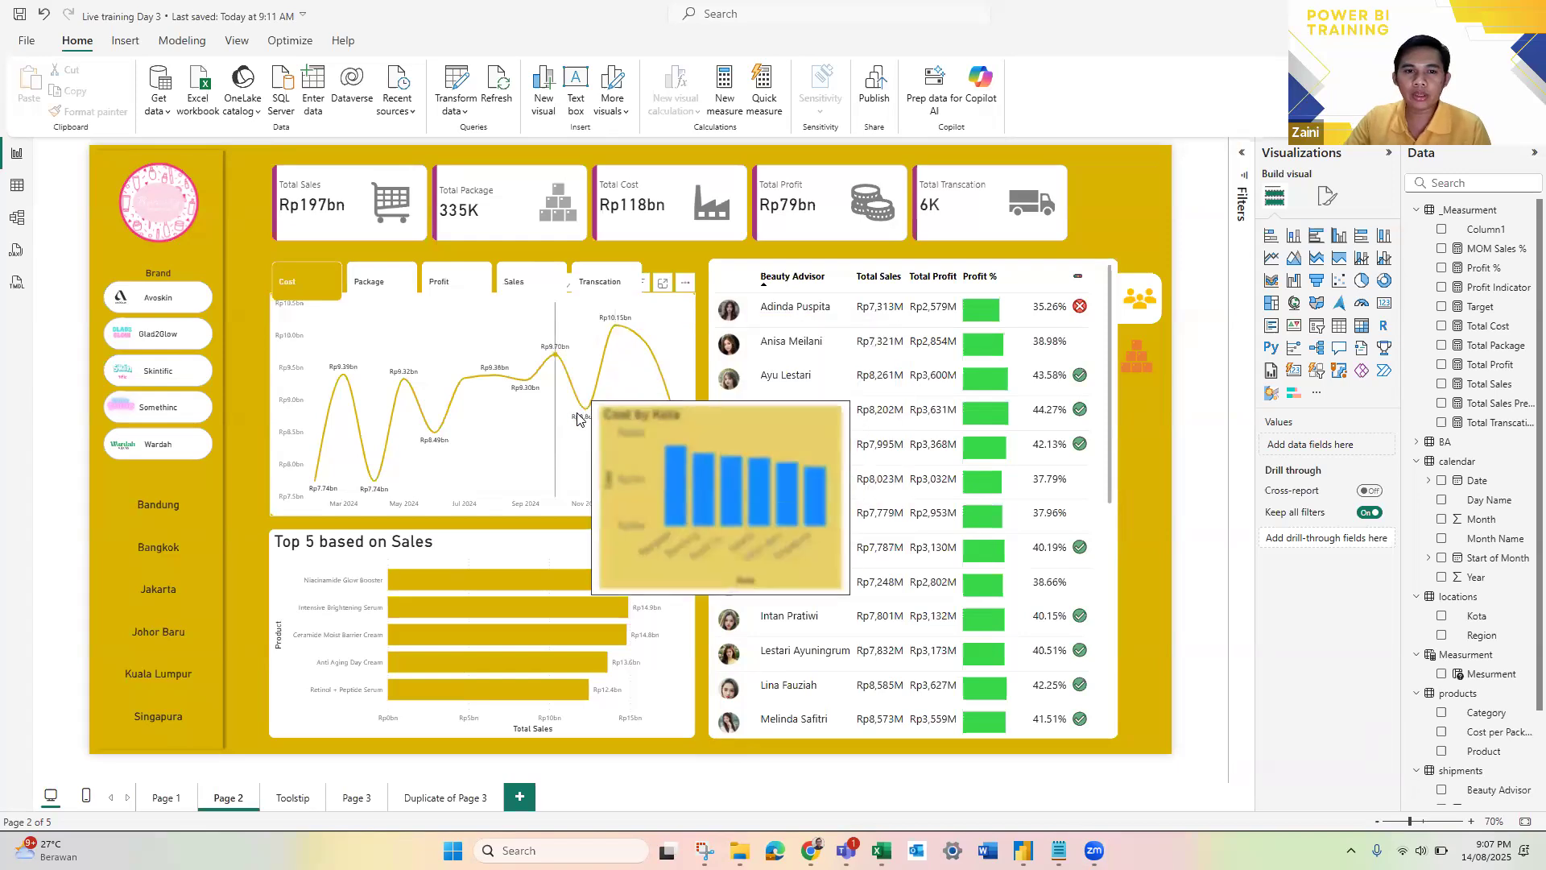
mouse_move(505, 382)
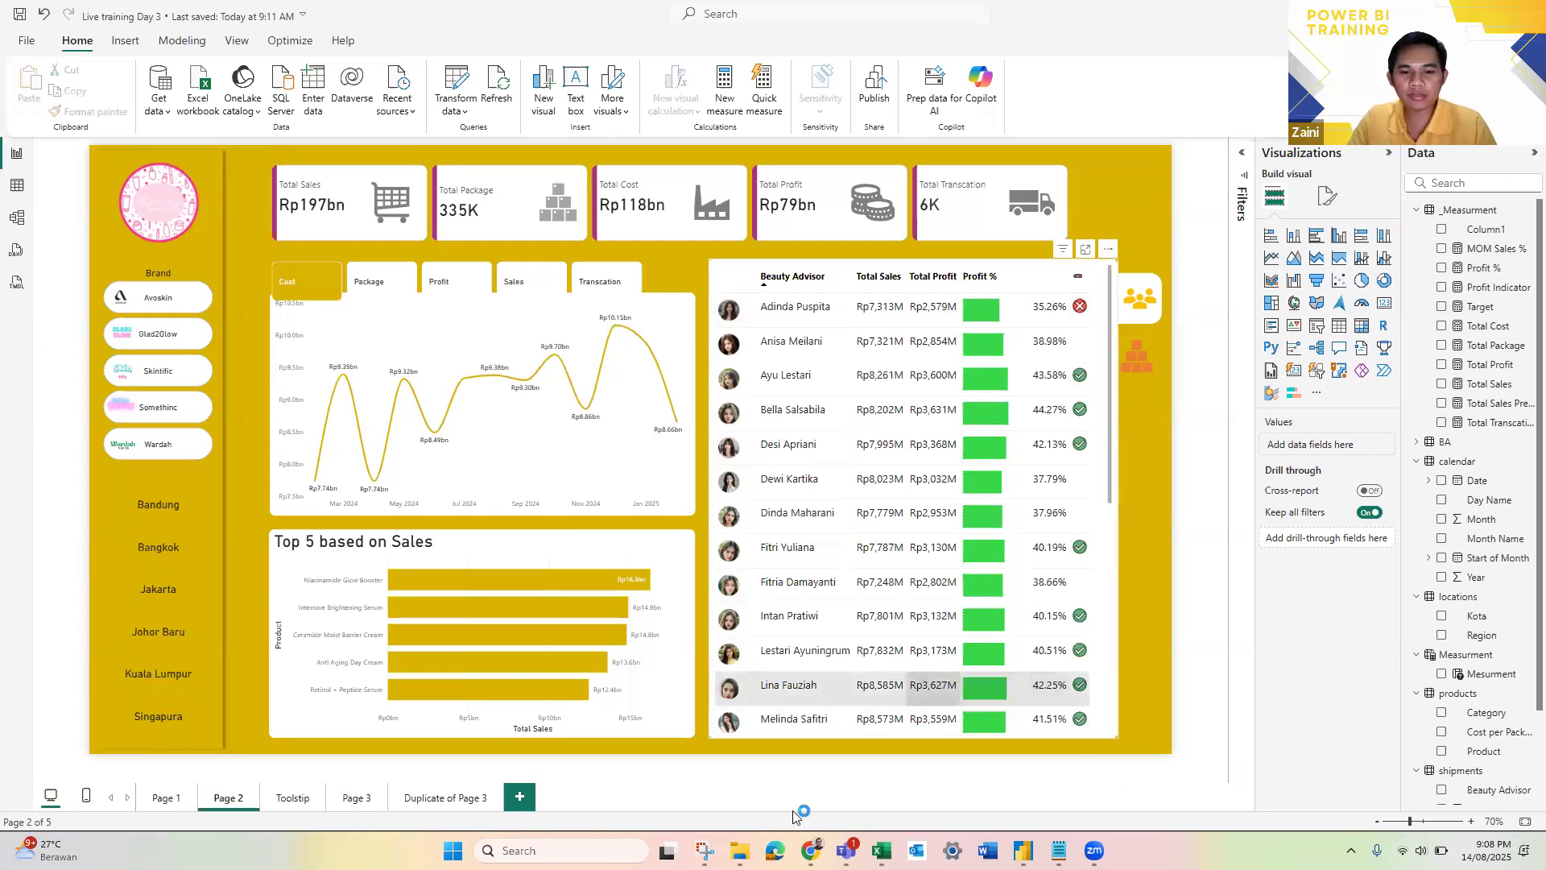
key("super+shift+s")
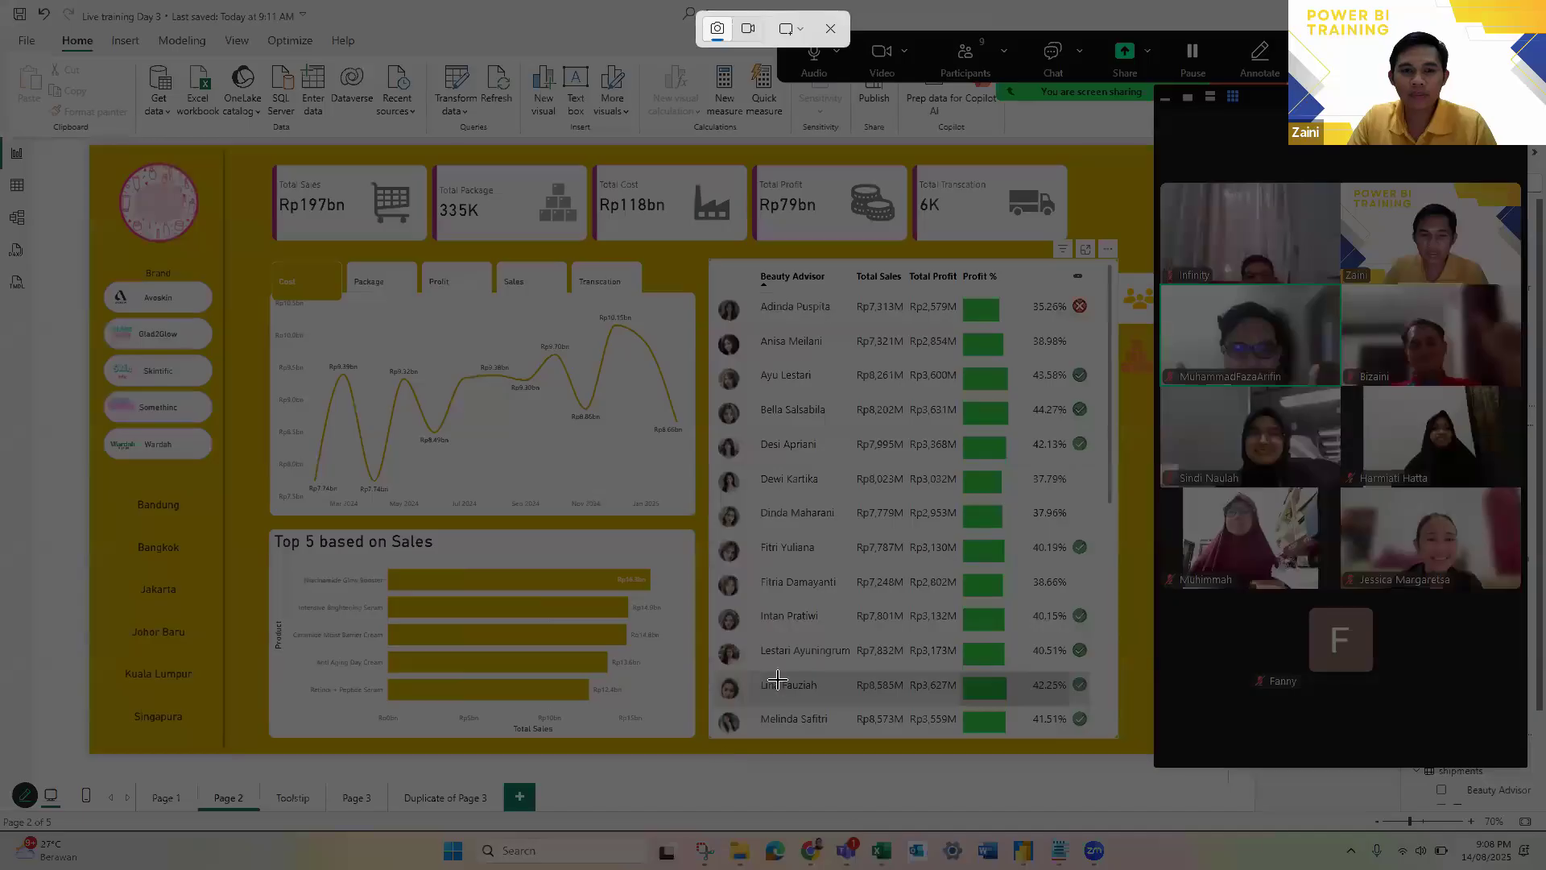
key("Escape")
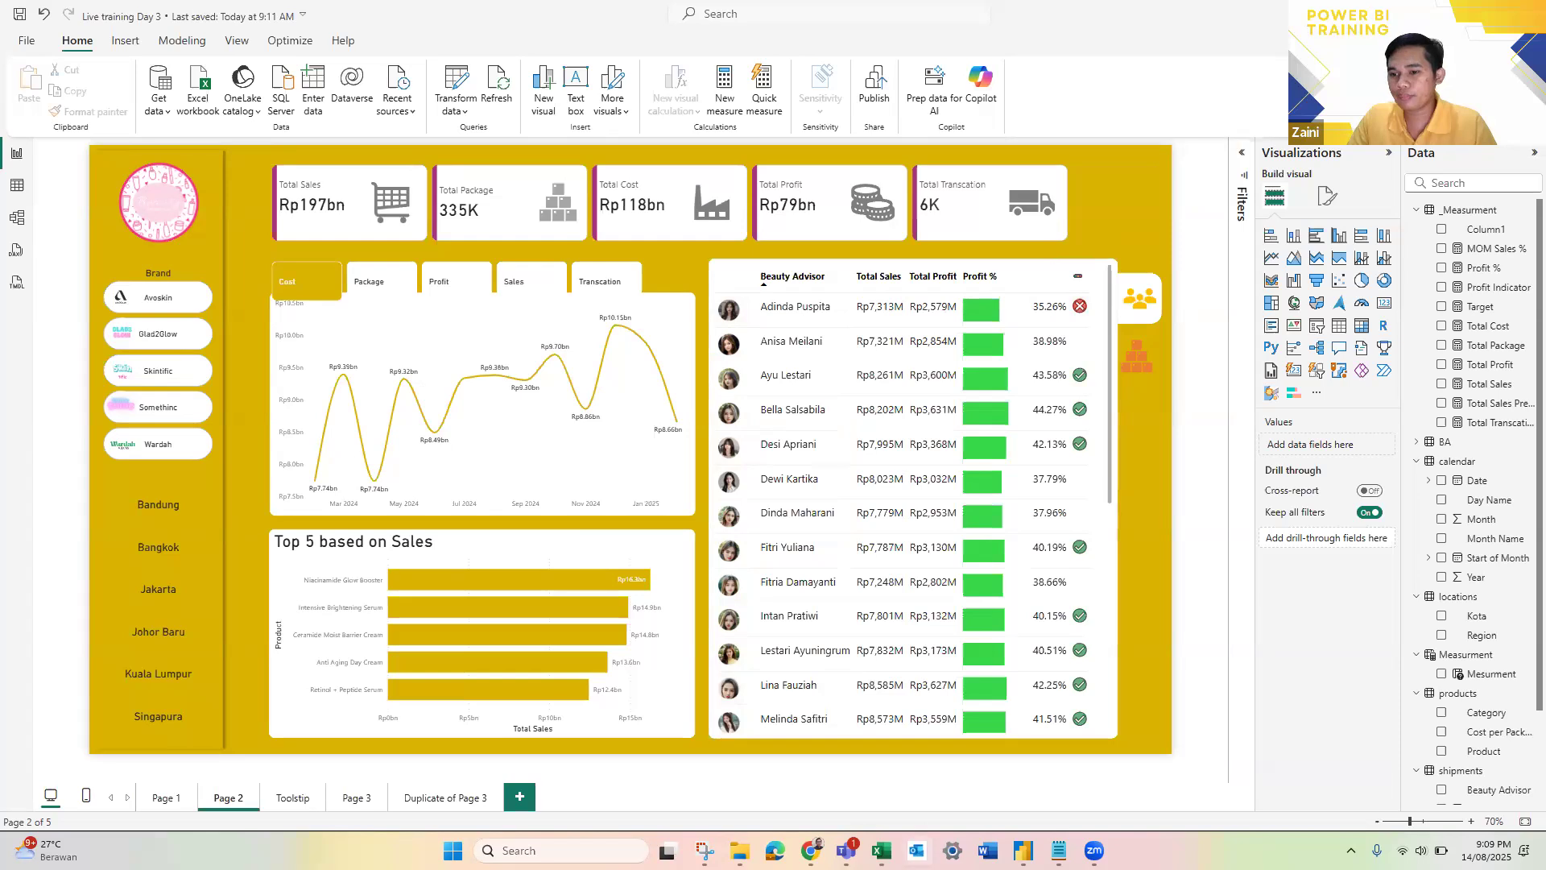
left_click(1499, 851)
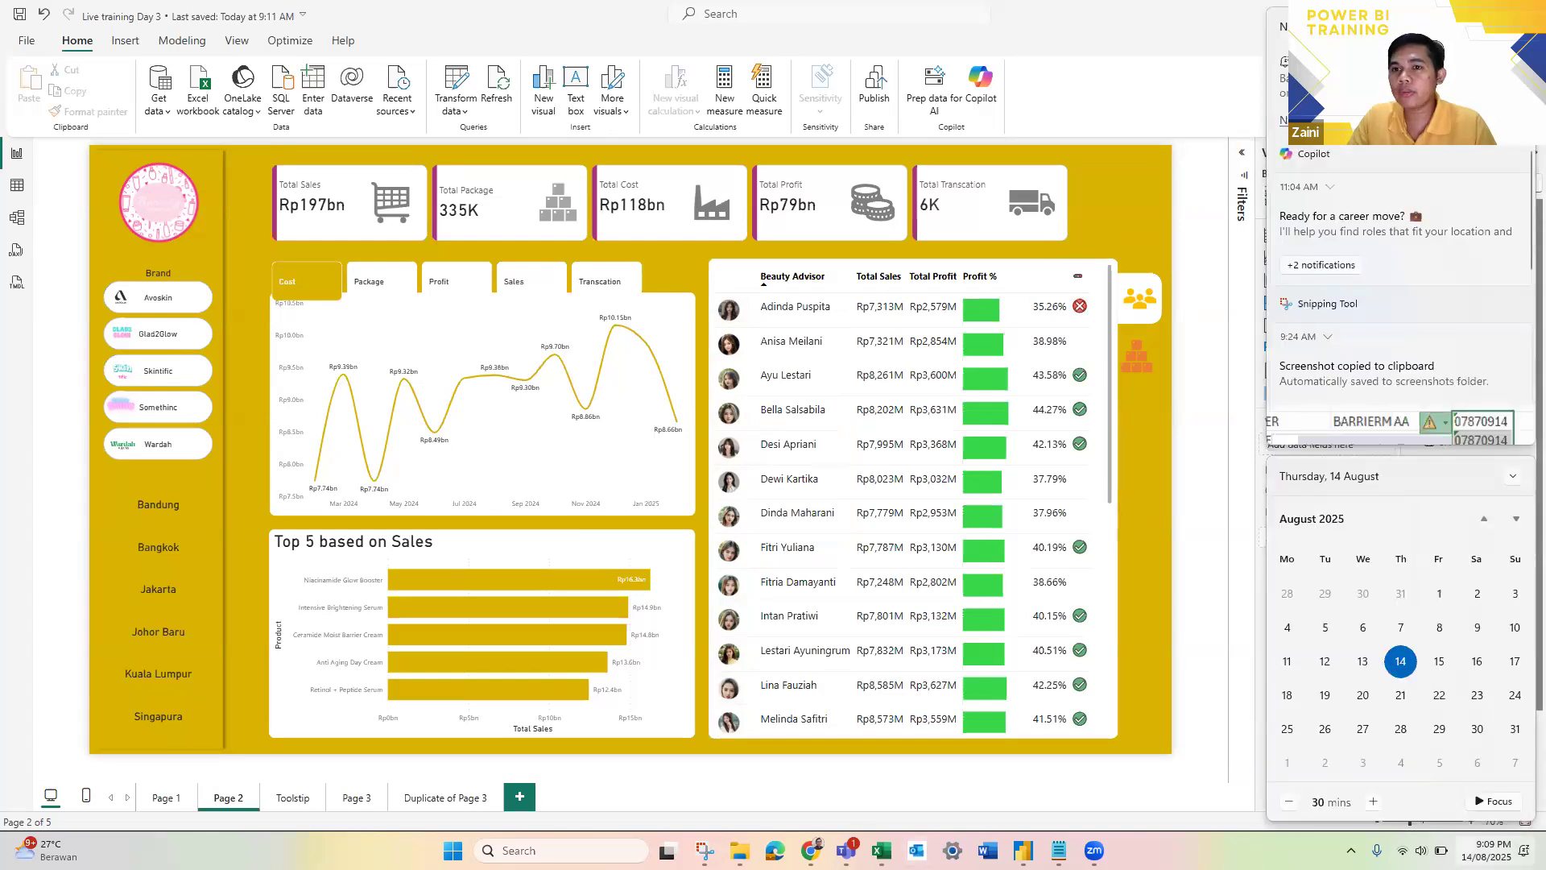
scroll(1401, 322, "down", 1)
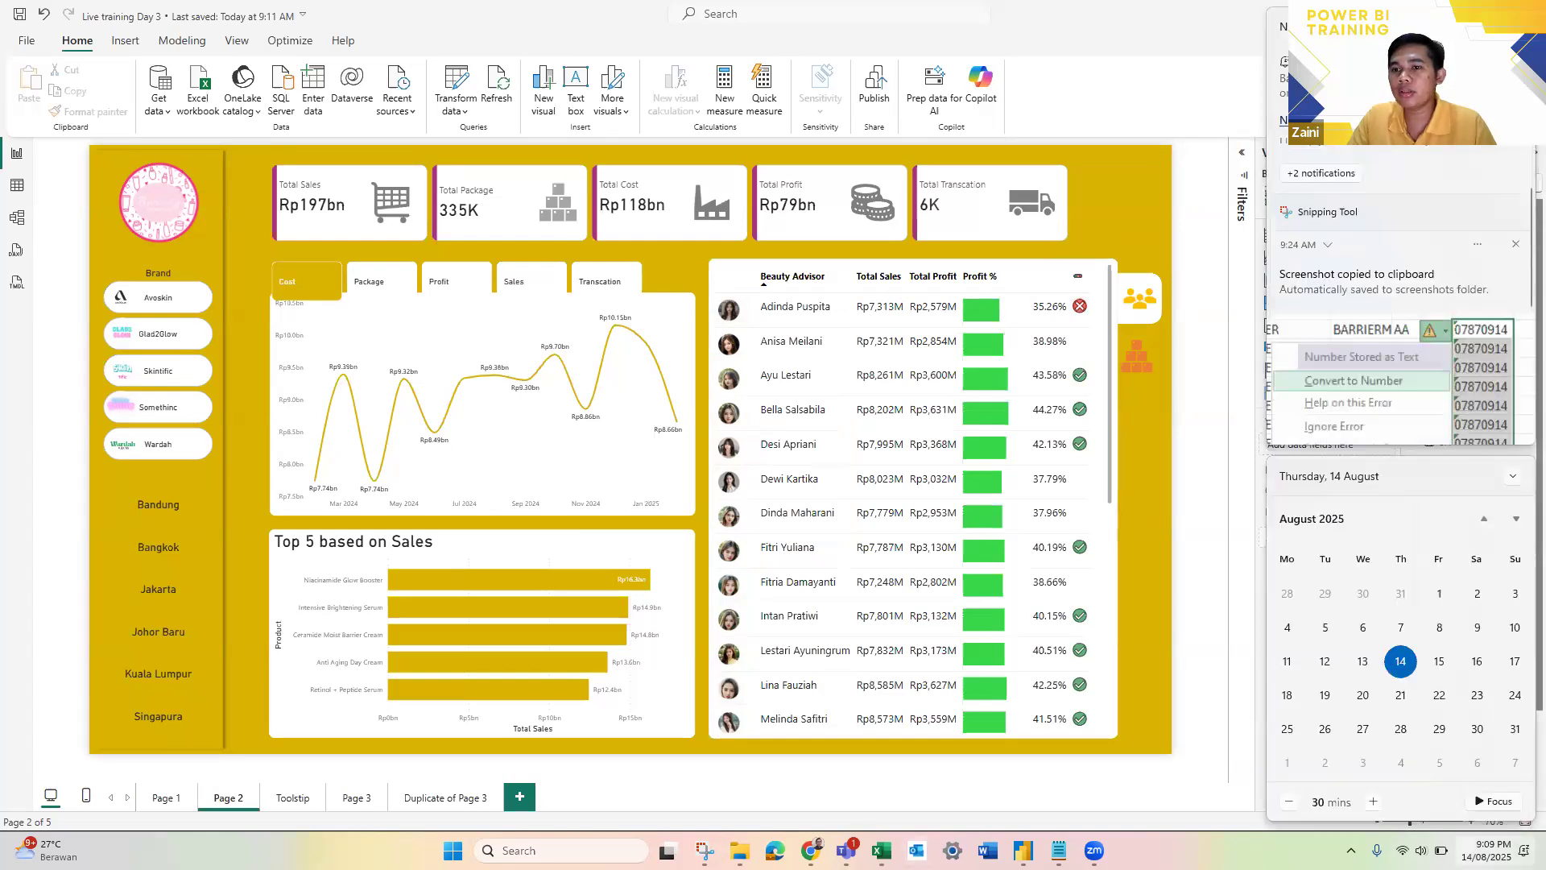
scroll(1401, 322, "down", 3)
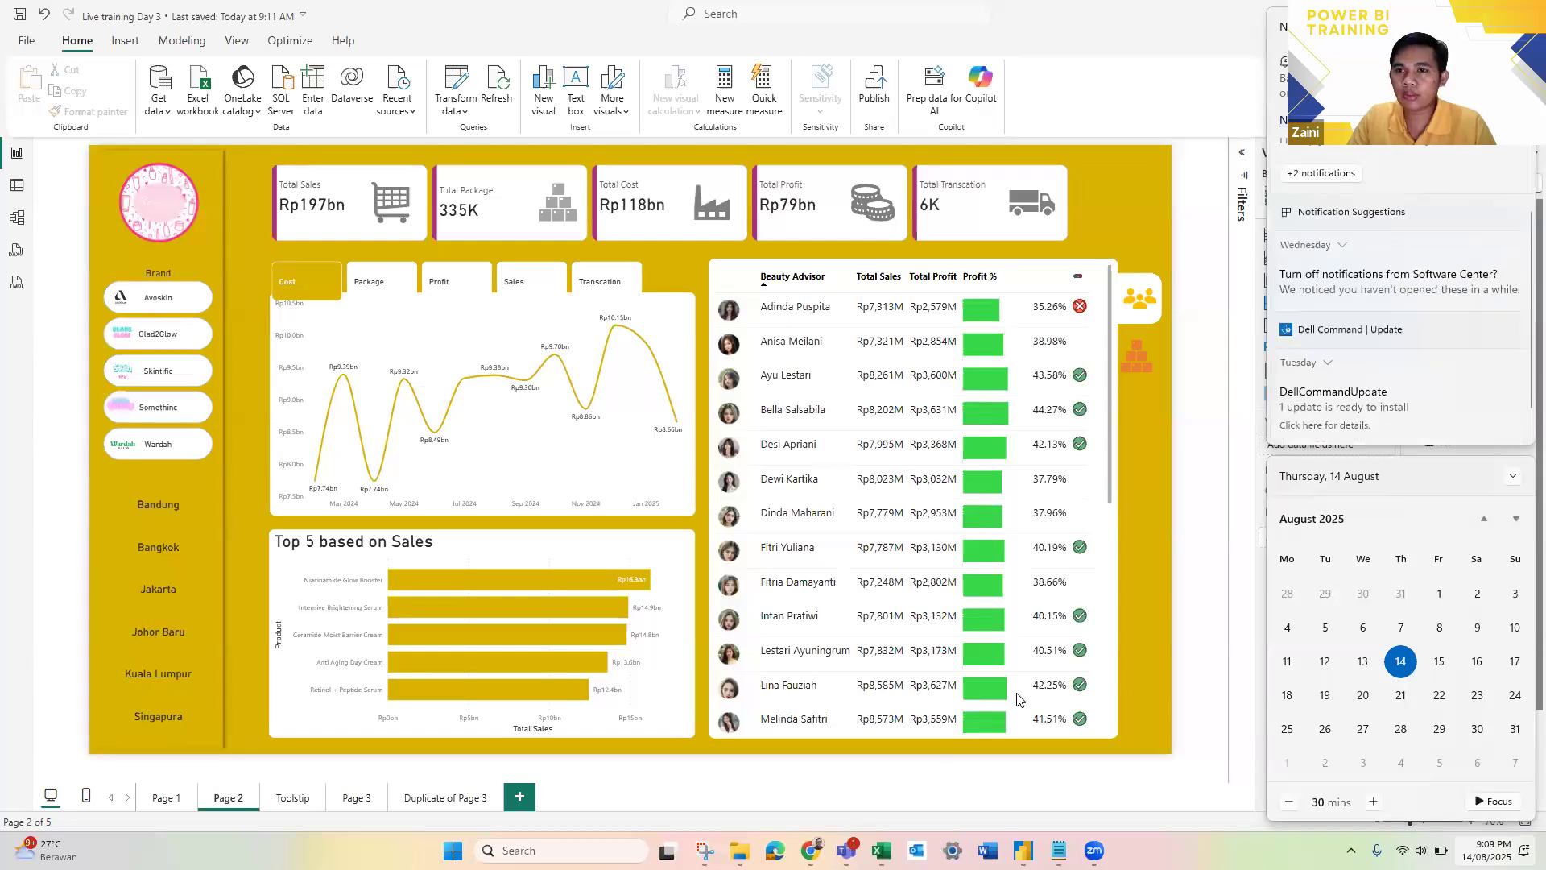
left_click(1012, 798)
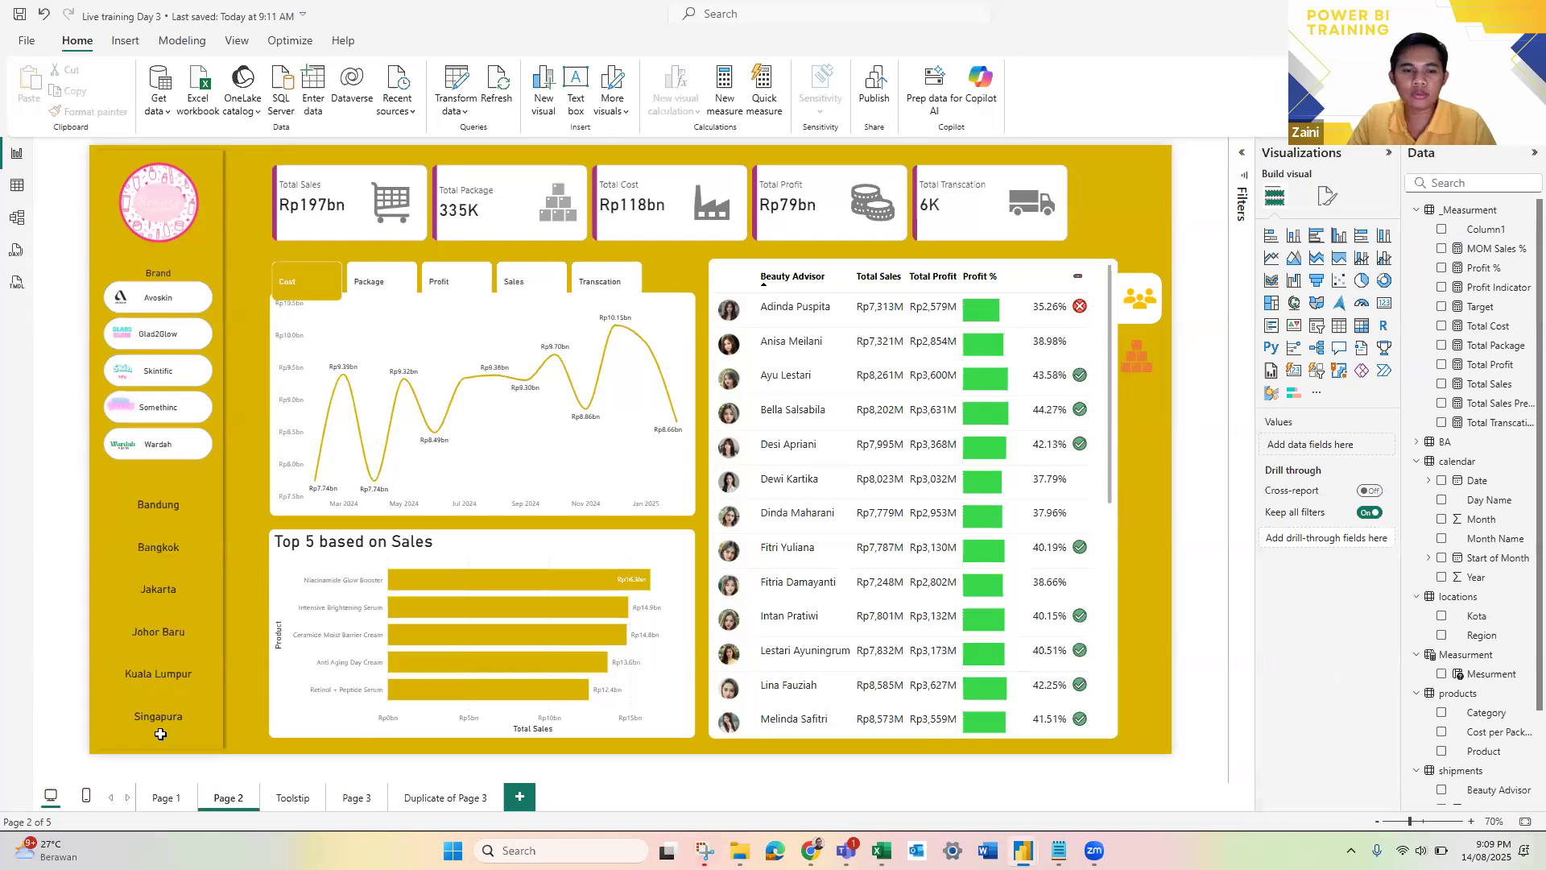
Step: Remove the pasted screenshot picture from the Support sheet of Data Transaksi.xlsx in Excel and return to the Live training Day 3 report in Power BI Desktop
key("alt+Tab")
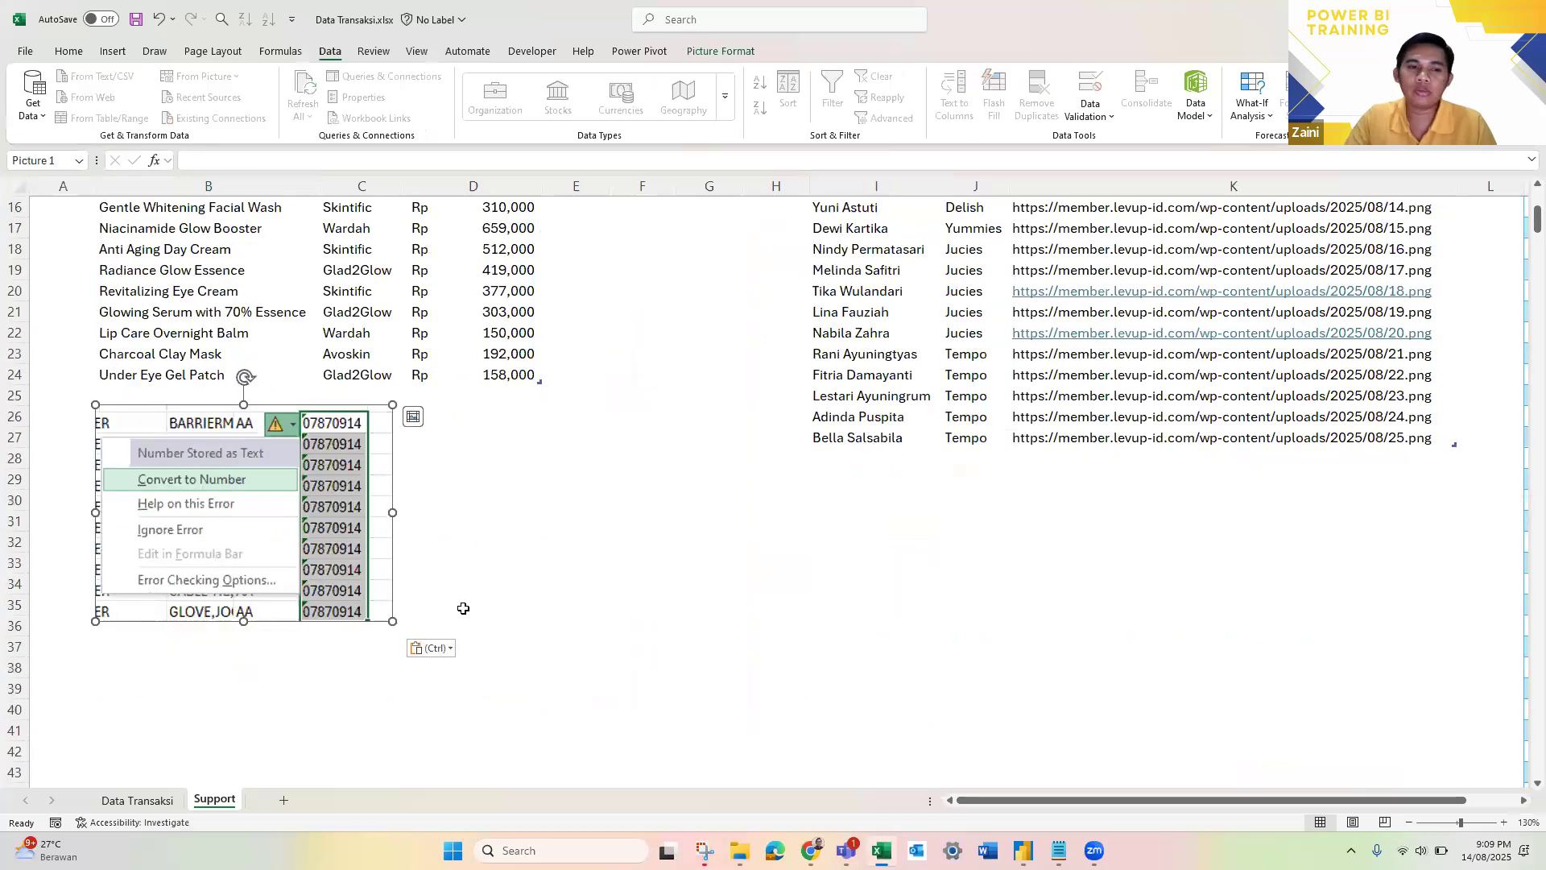
scroll(451, 592, "up", 5)
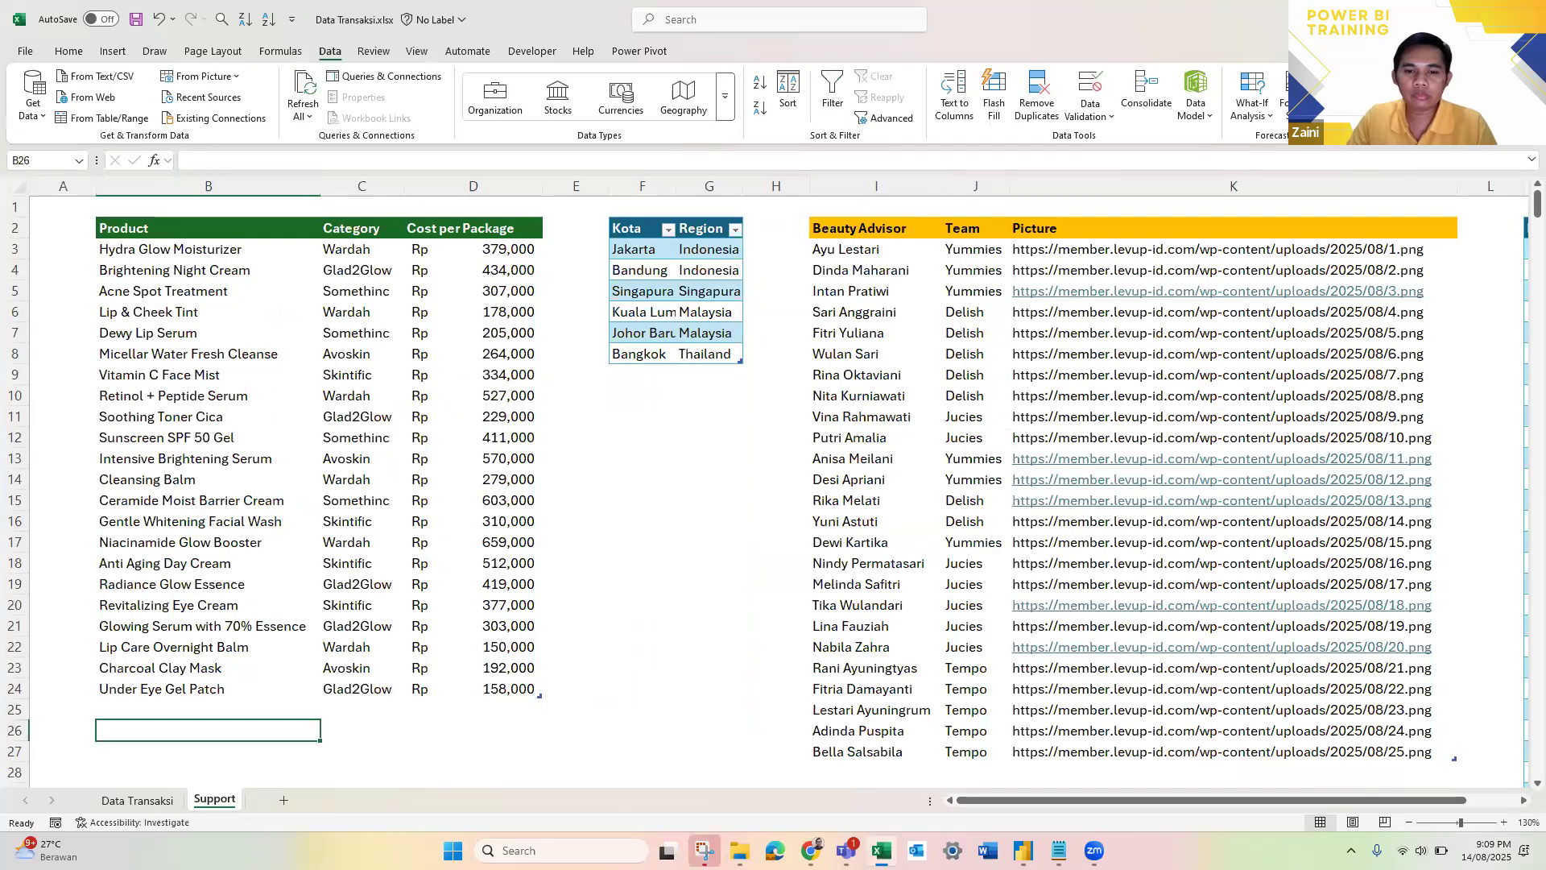
left_click(1022, 850)
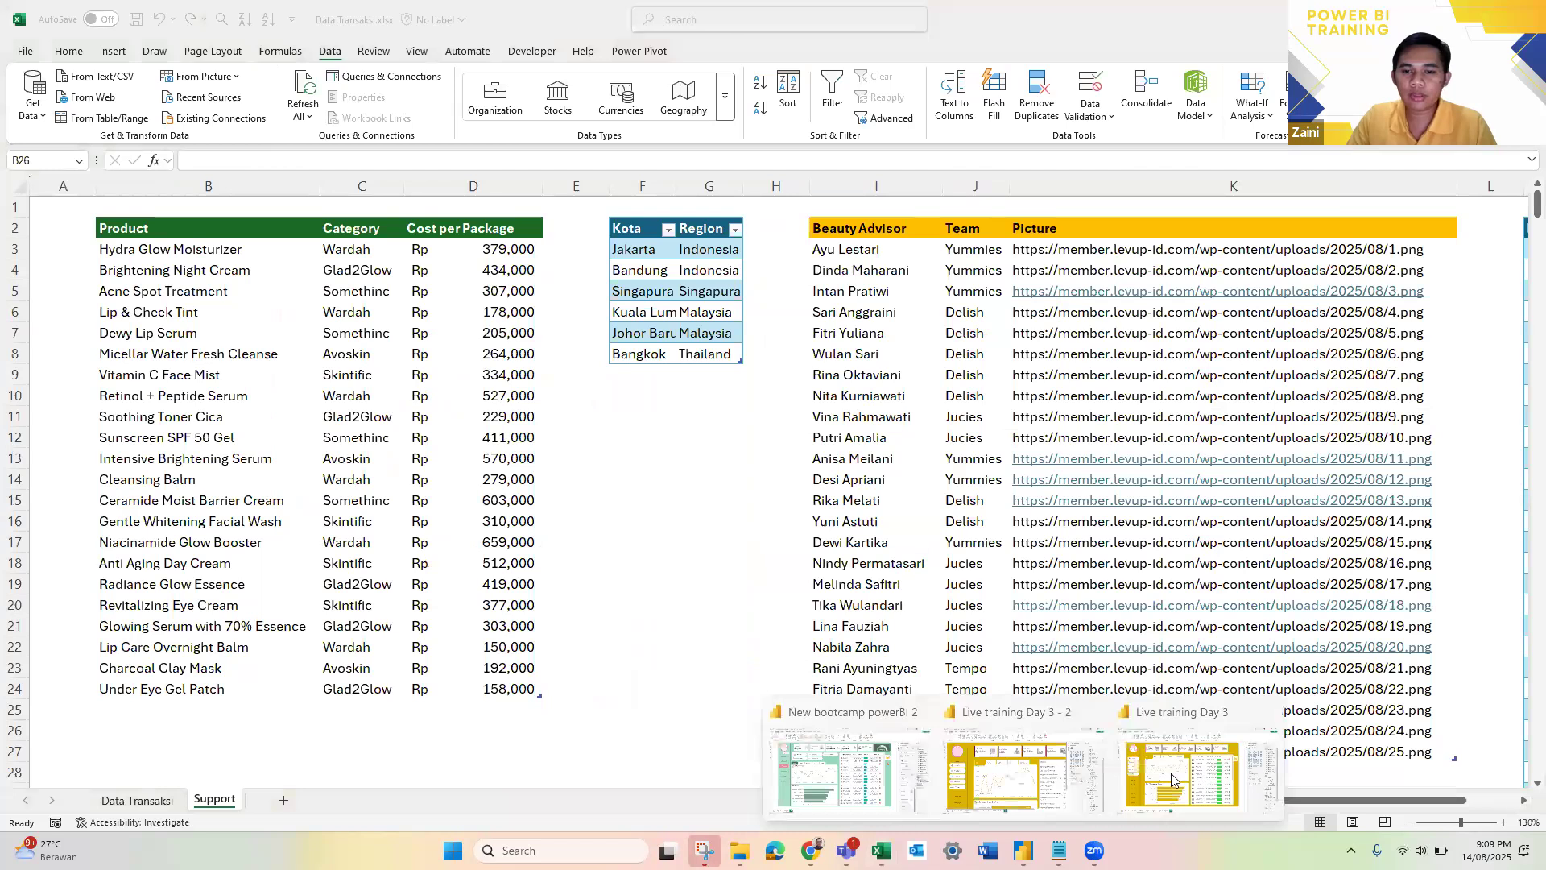
left_click(1171, 773)
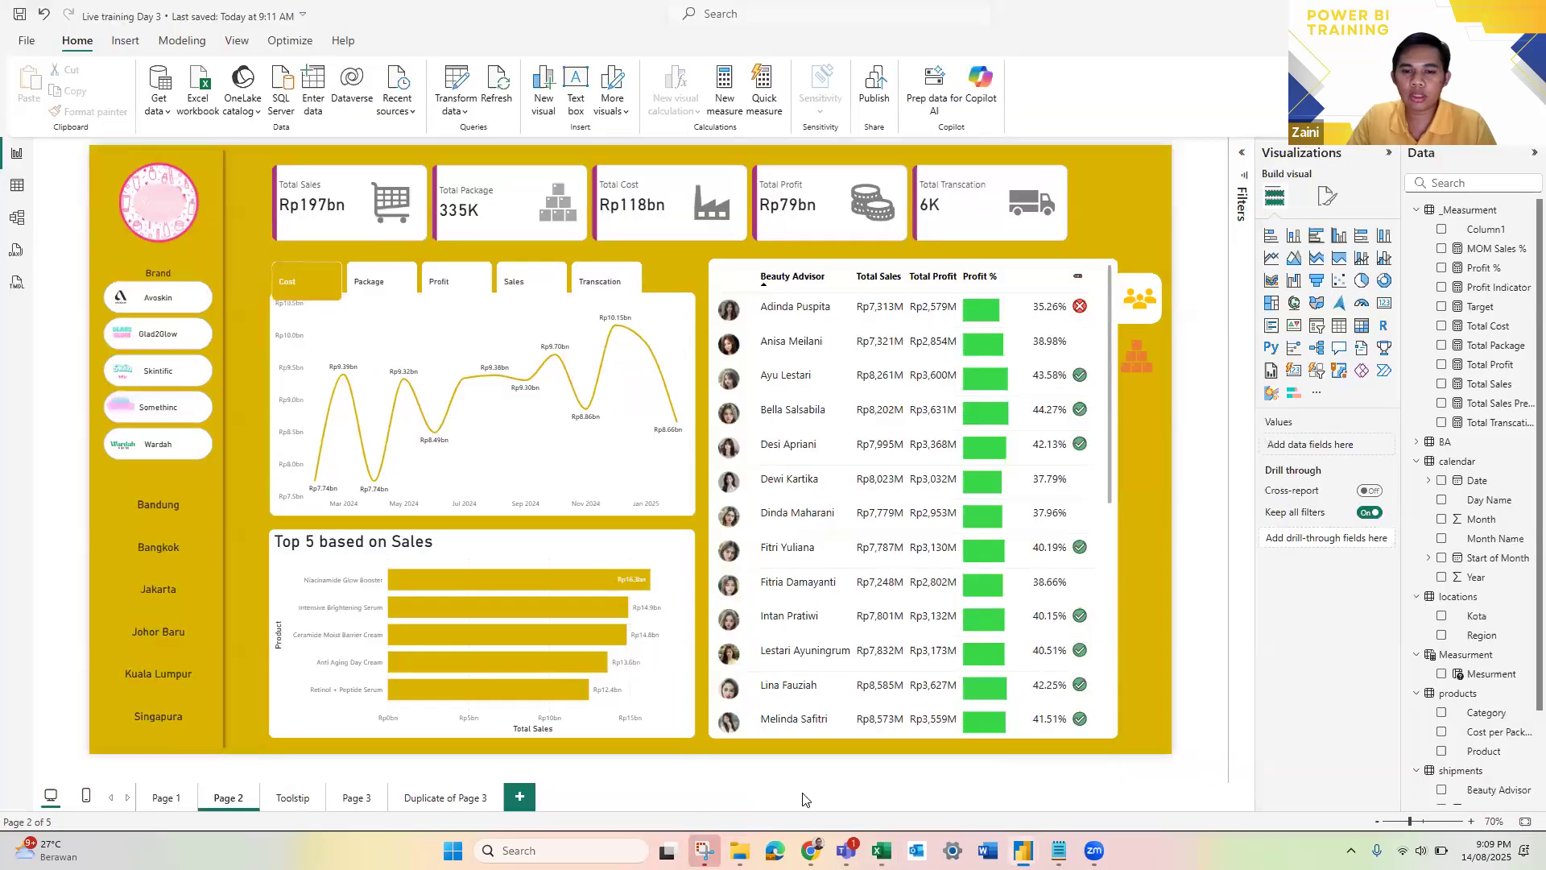
Step: Capture a new rectangular snip of the Power BI report together with the Zoom participant gallery using Snipping Tool
left_click(705, 851)
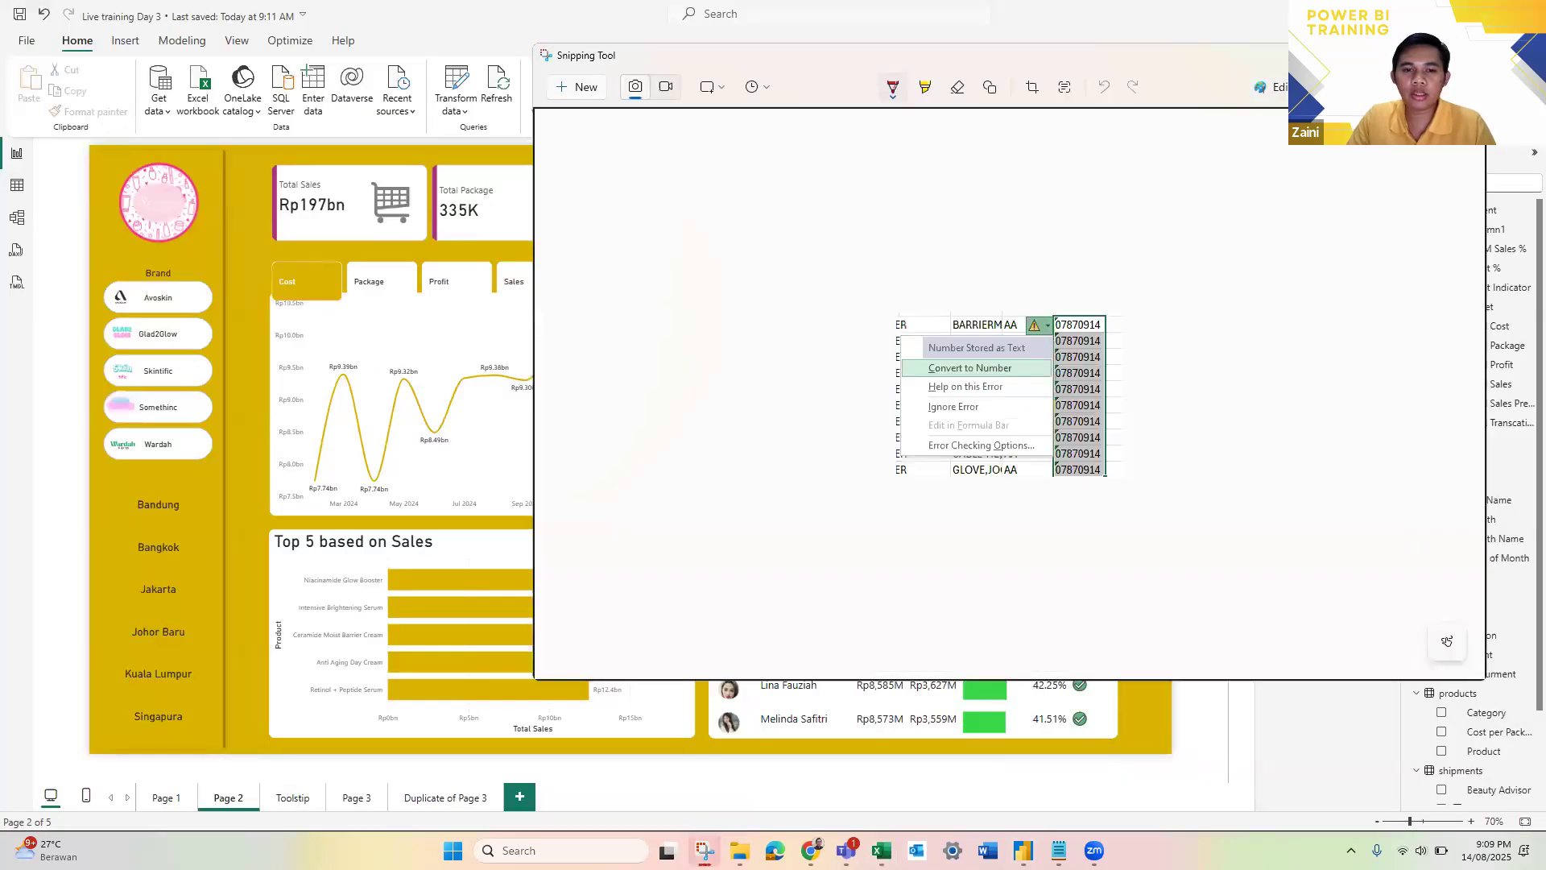
left_click(566, 92)
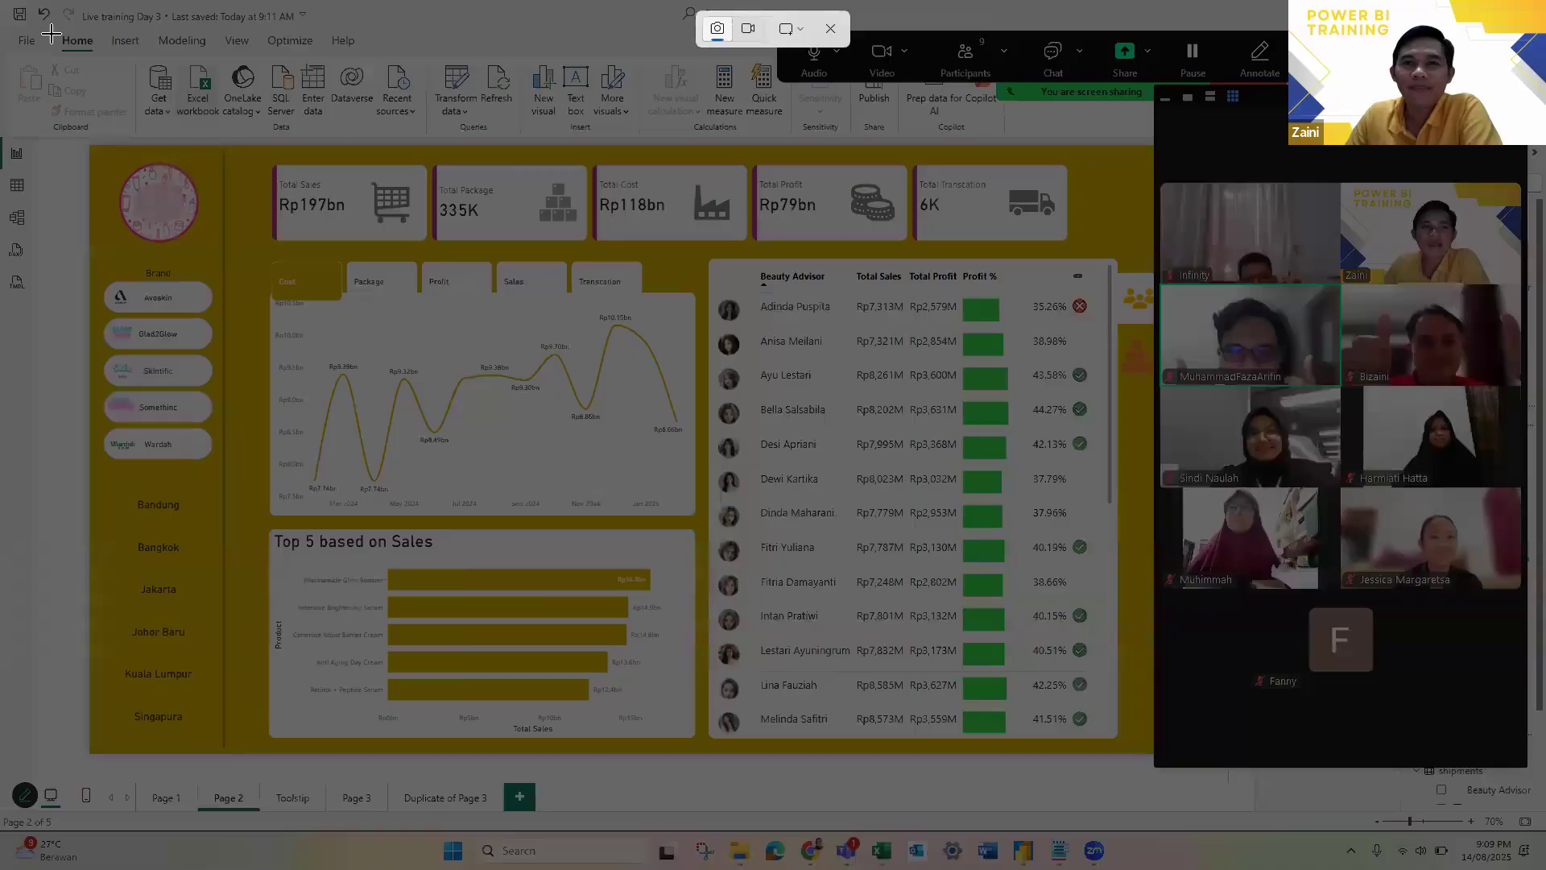
left_click_drag(51, 11, 1524, 770)
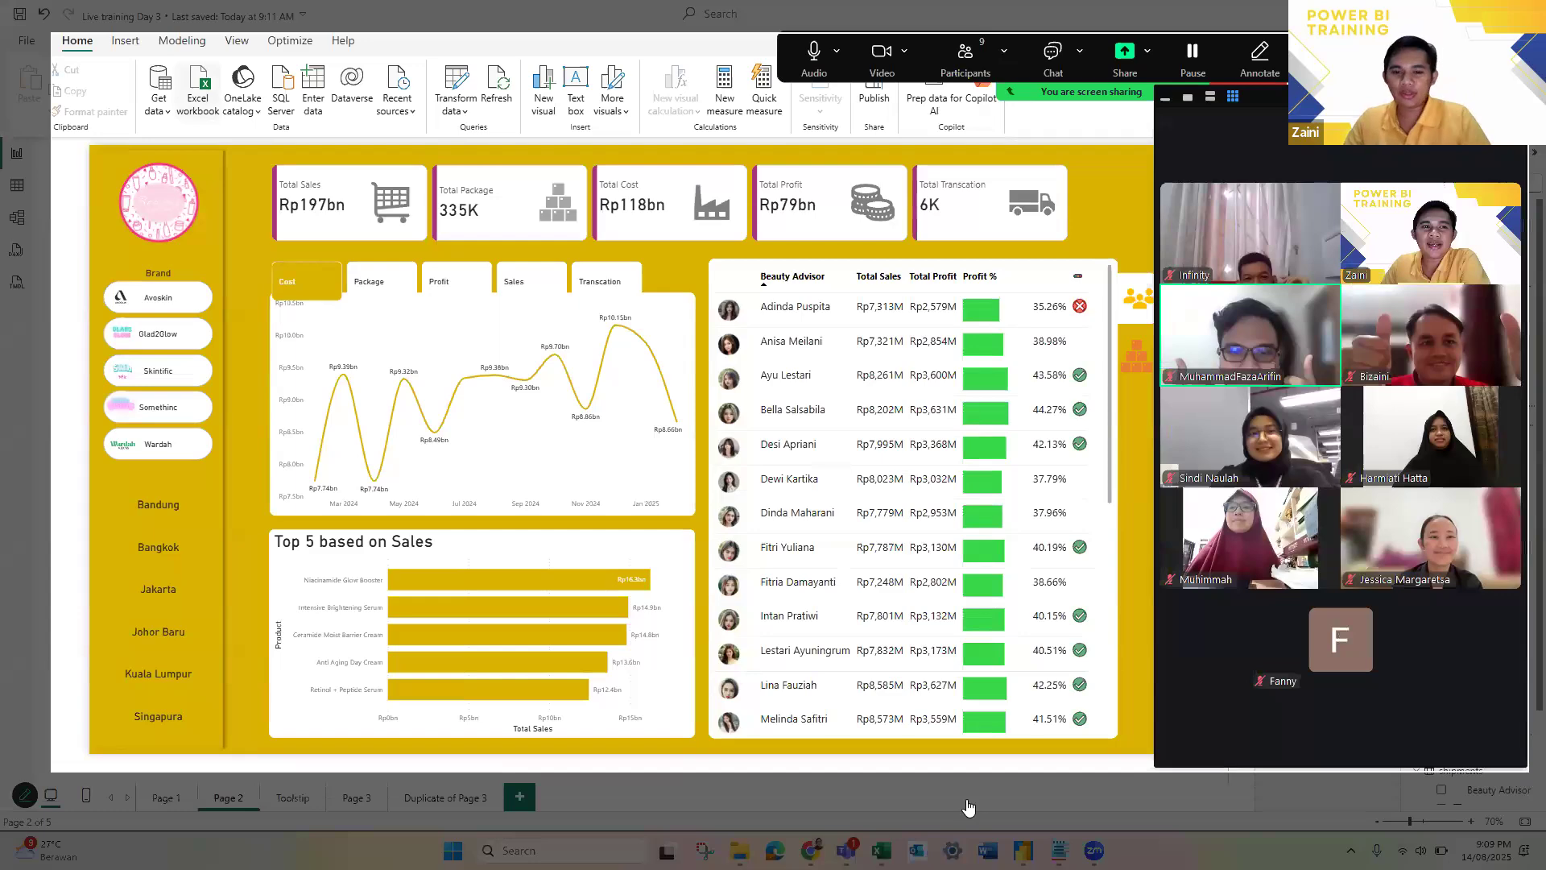
key("alt+Tab")
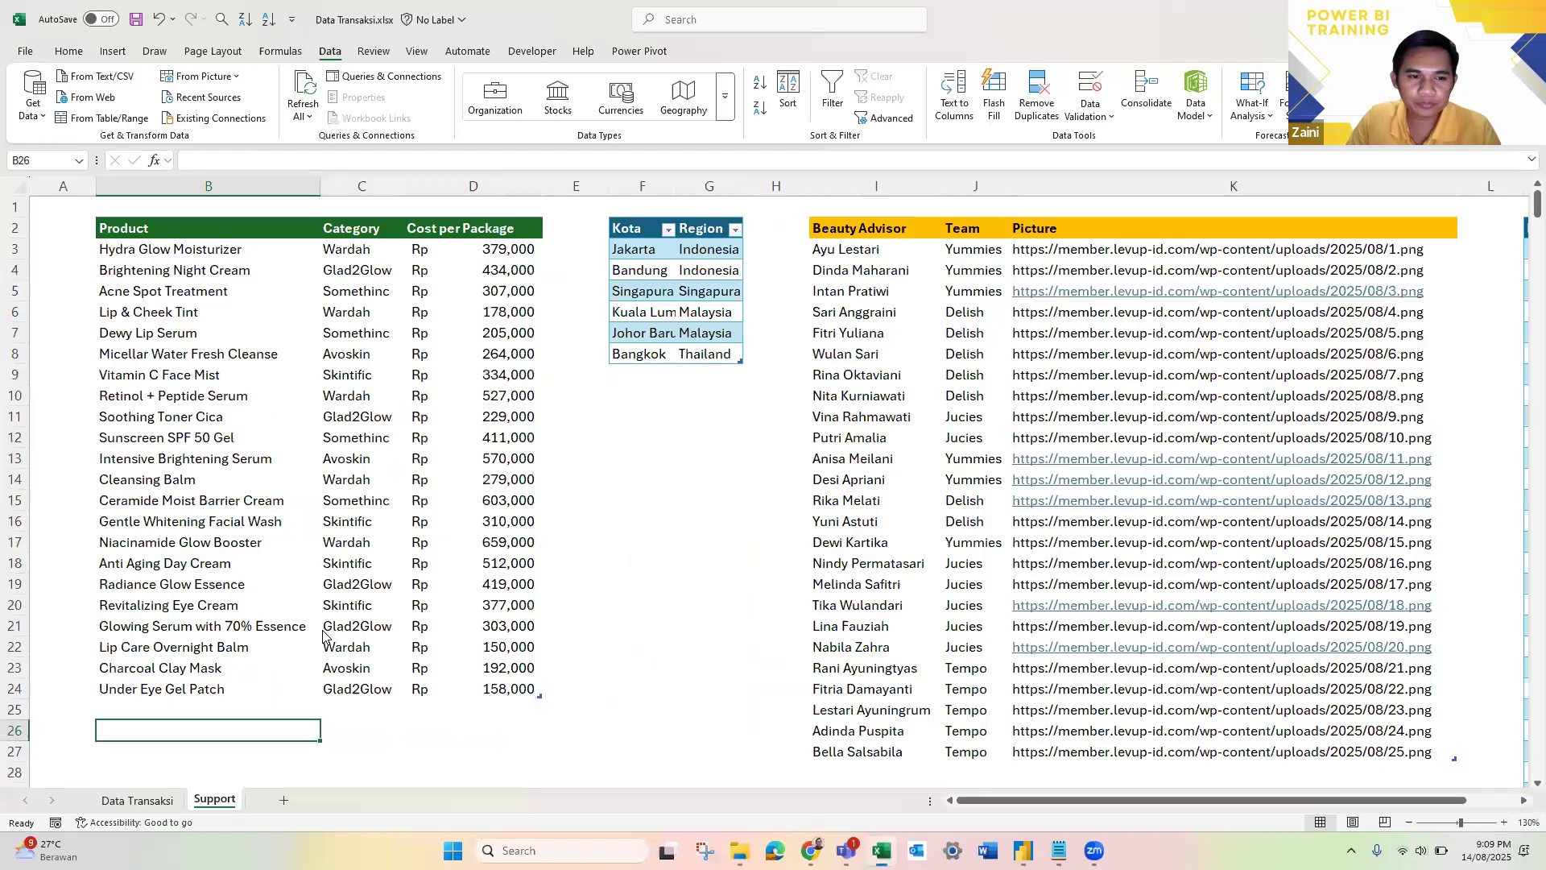
scroll(684, 334, "down", 3)
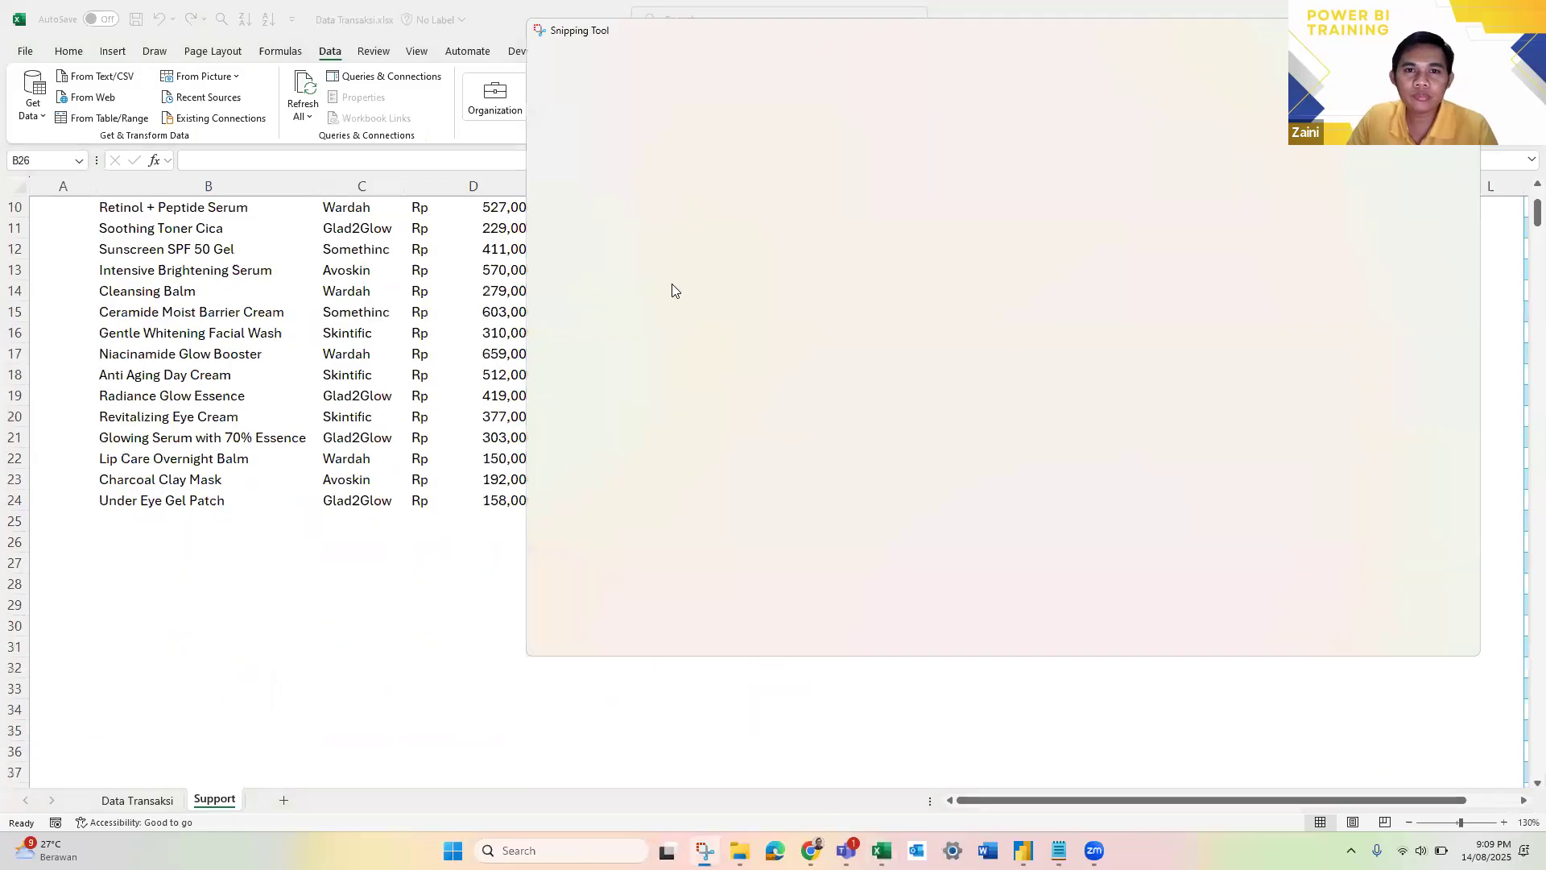
scroll(213, 465, "down", 3)
scroll(212, 464, "up", 4)
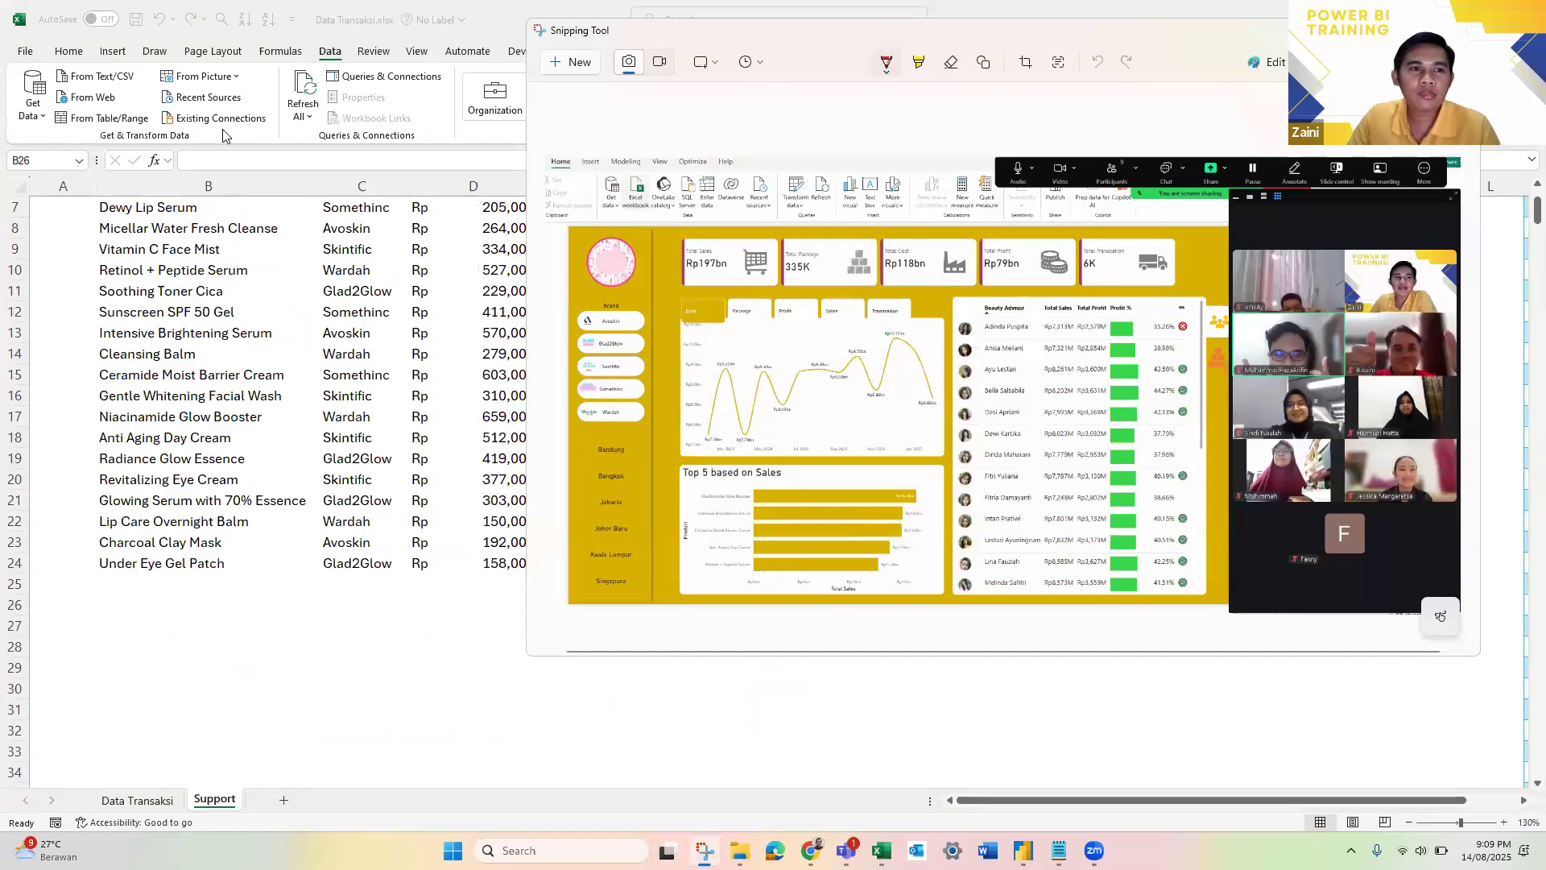
Step: Copy the new capture from Snipping Tool and save it as Screenshot 2025-08-14 210951.png in the Screenshots folder
left_click_drag(802, 51, 439, 117)
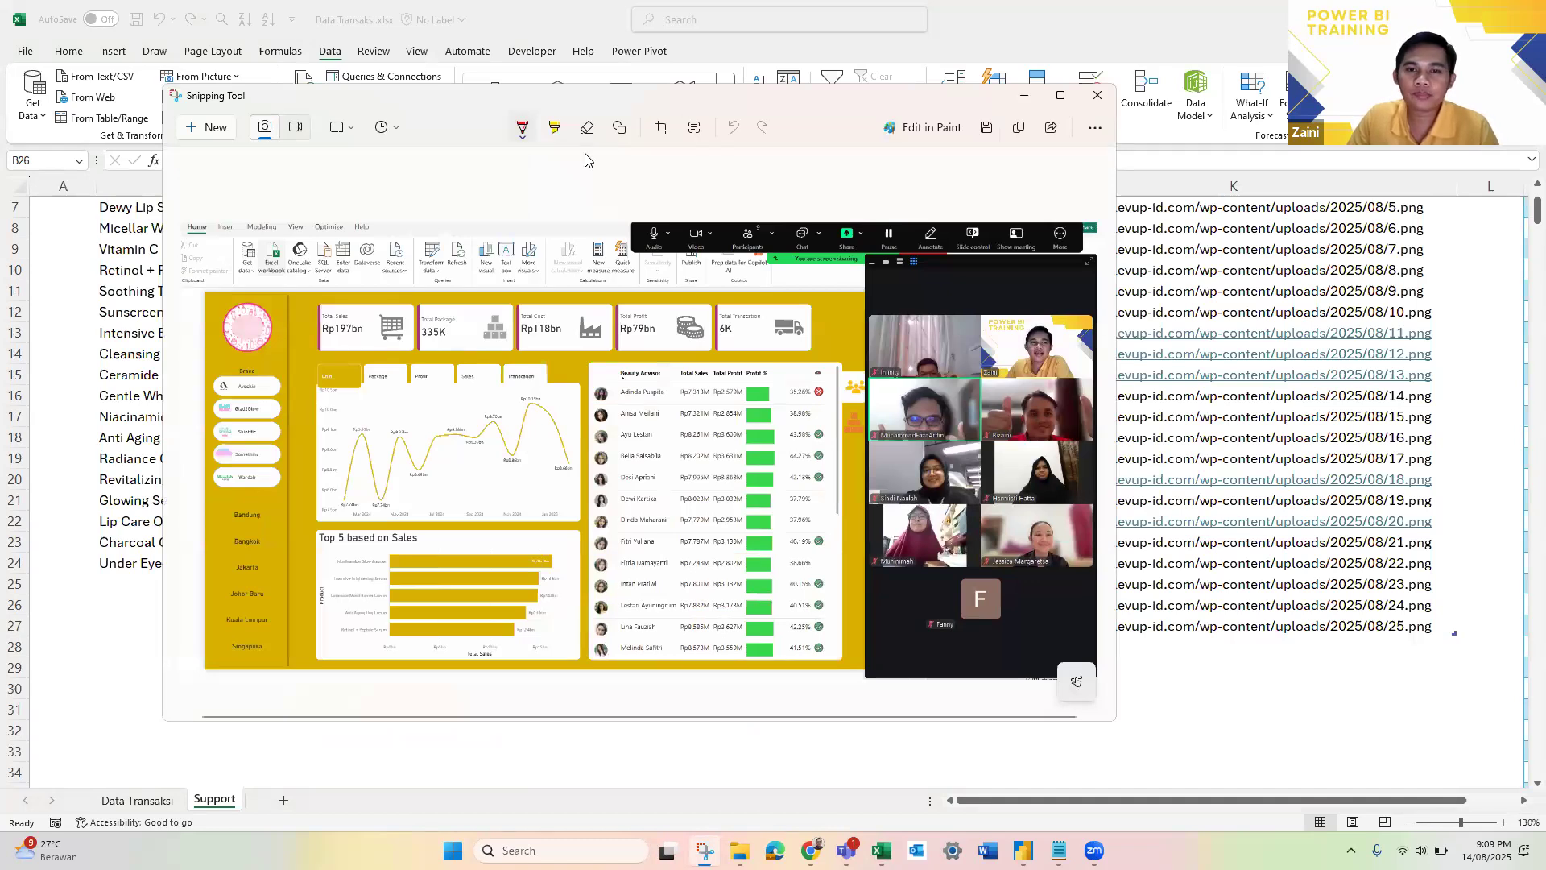
key("ctrl+c")
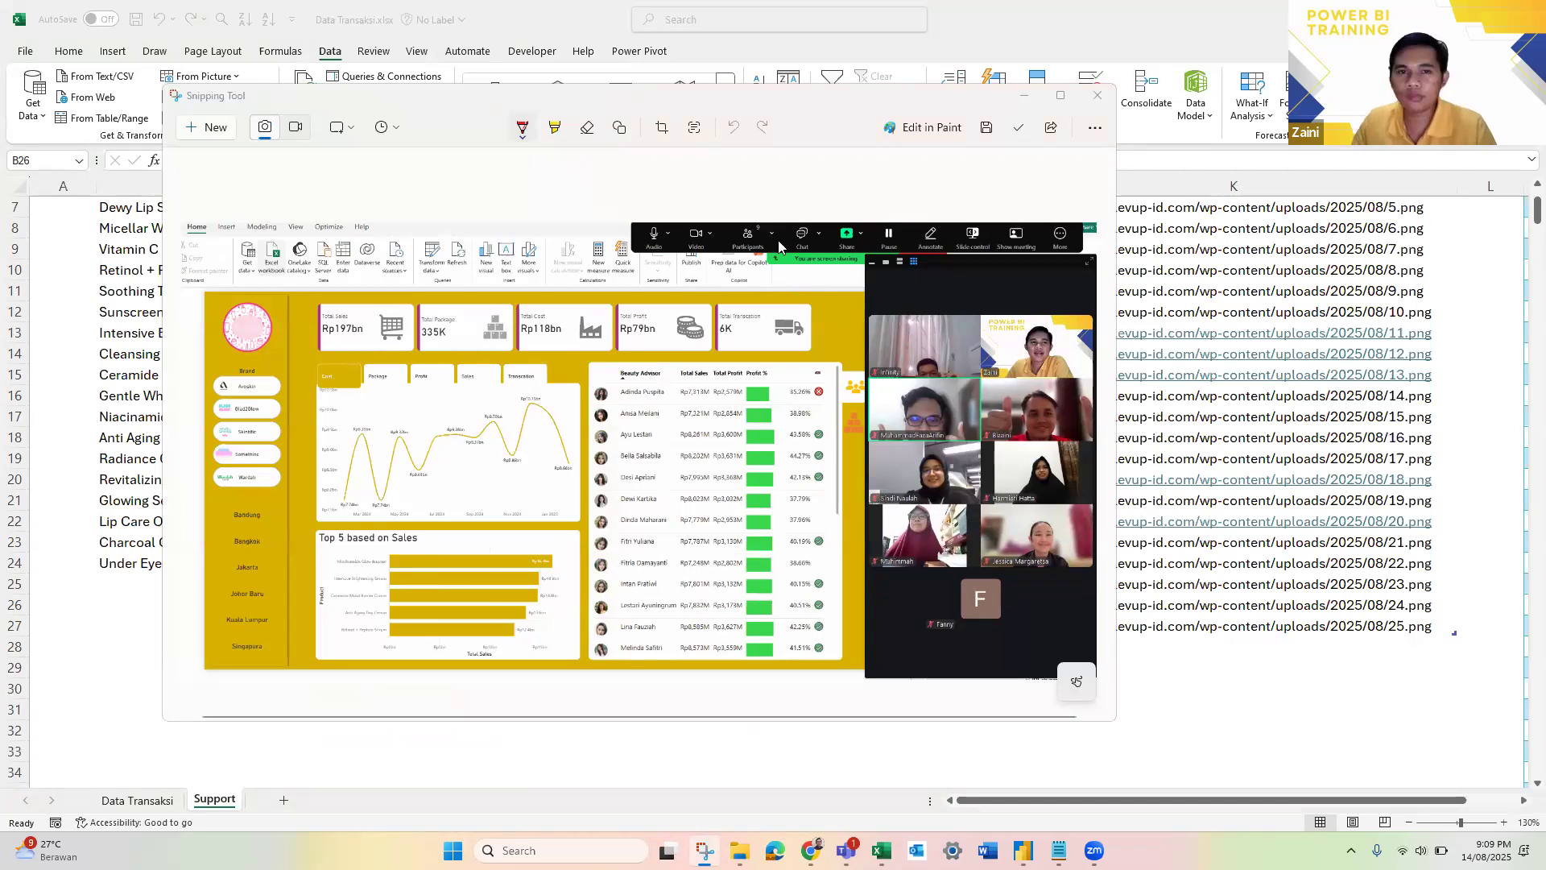
key("ctrl+s")
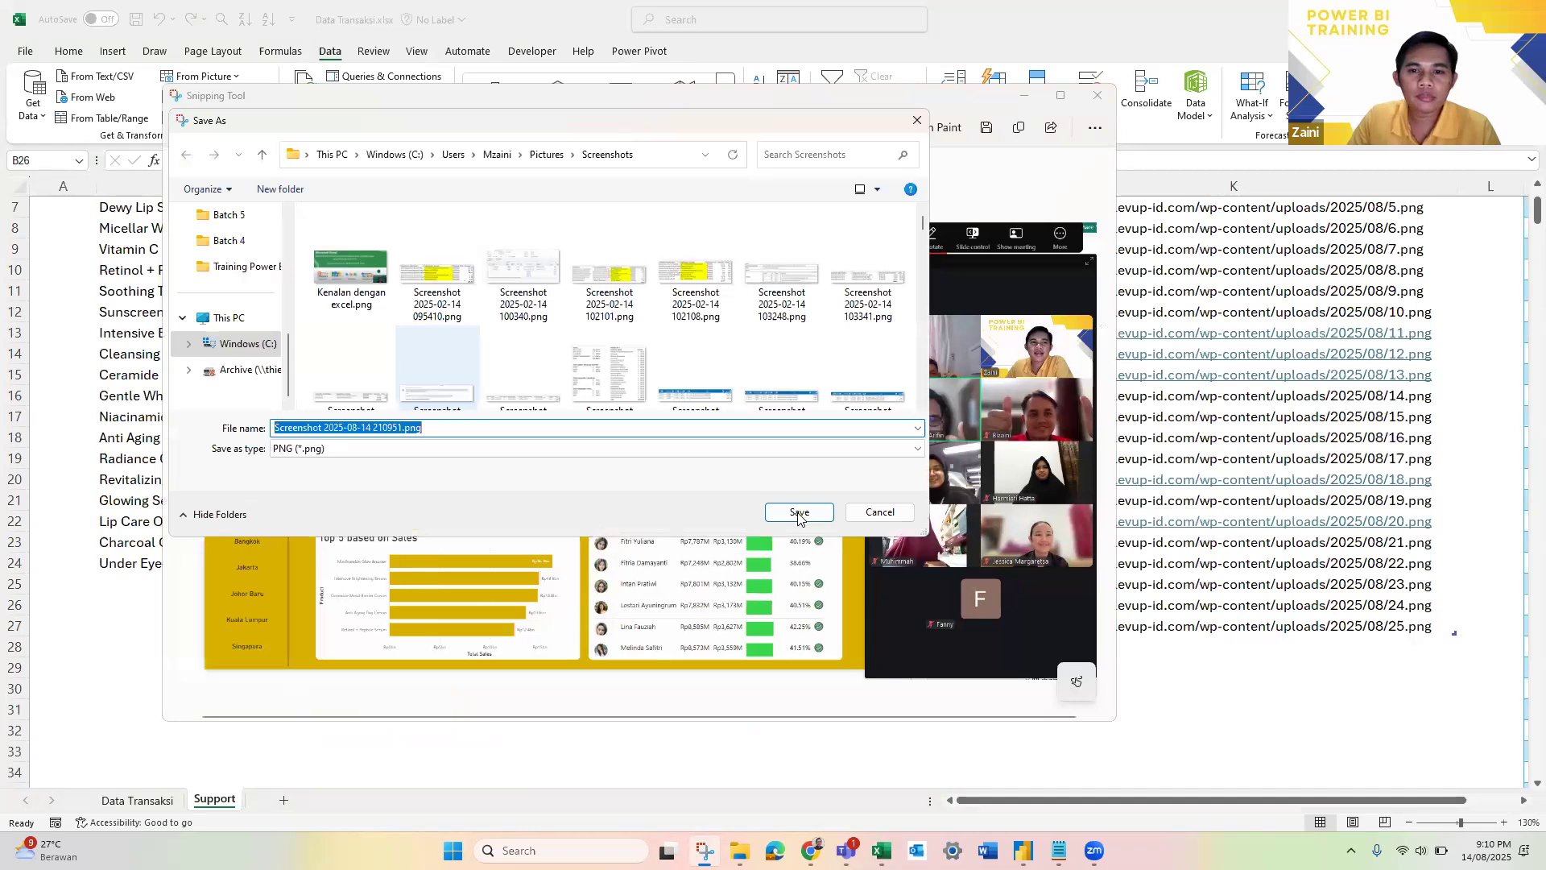
left_click(799, 514)
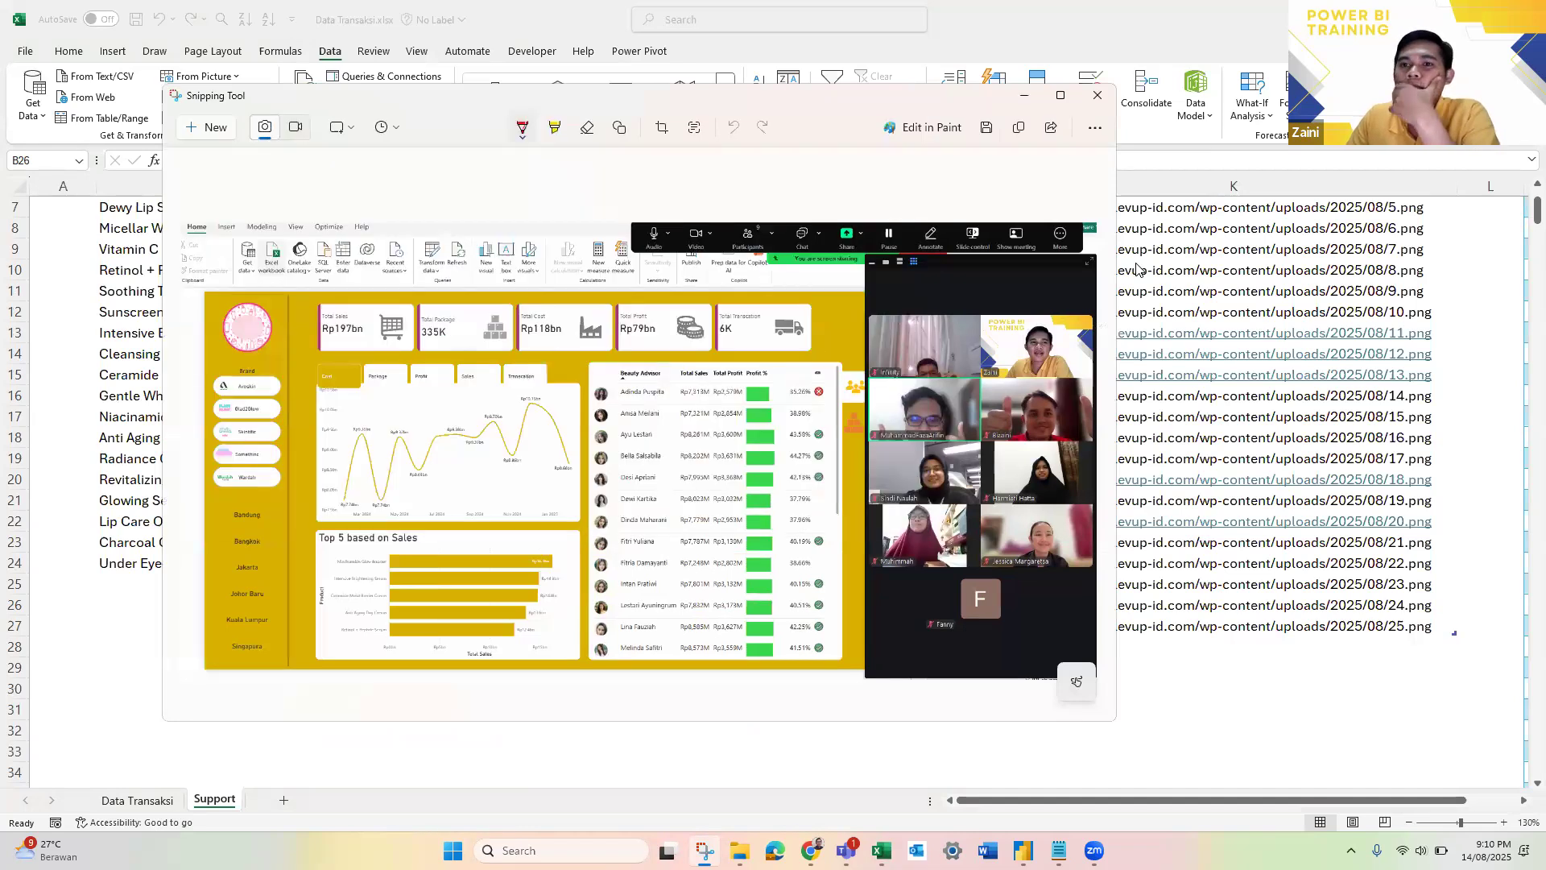